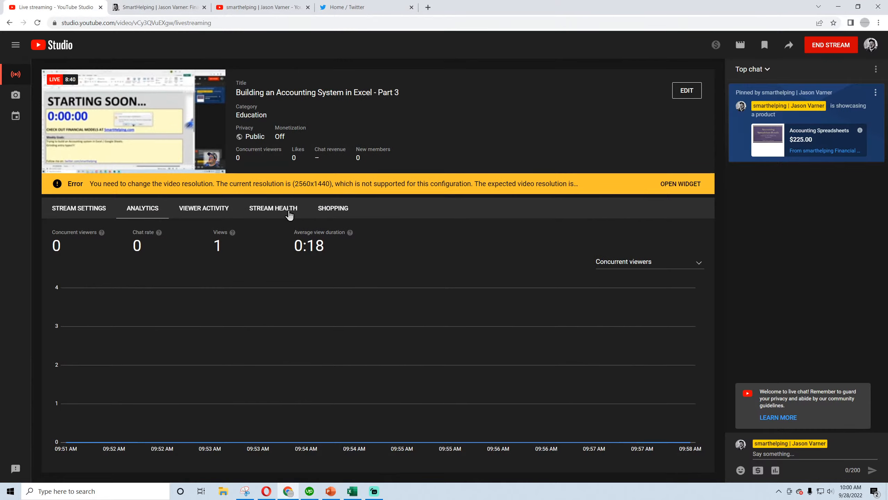
Step: Switch to the Accounting System workbook in Excel, save it, and look over the Global Control, Income Statement and Database sheets
left_click(352, 491)
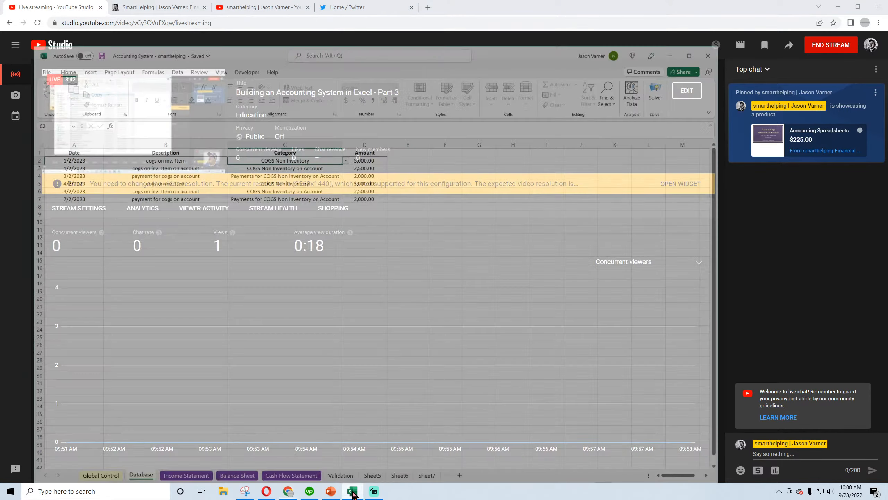
left_click(291, 248)
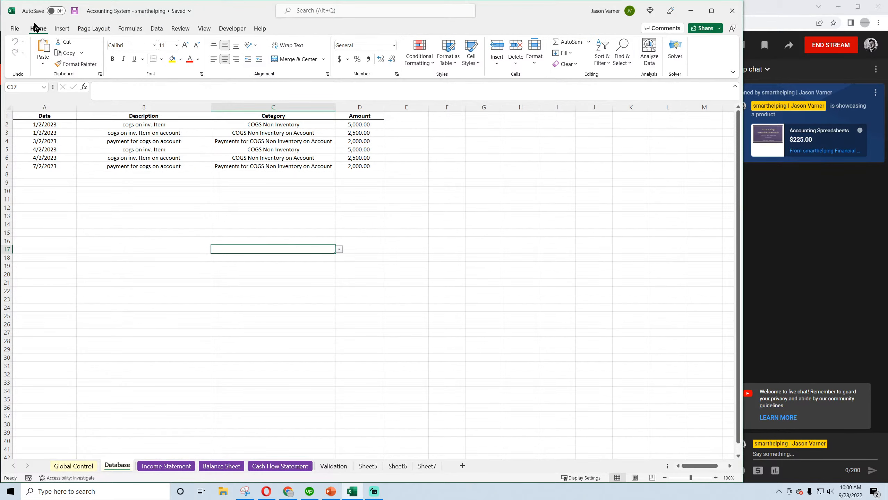
left_click(76, 10)
left_click(74, 465)
left_click(162, 466)
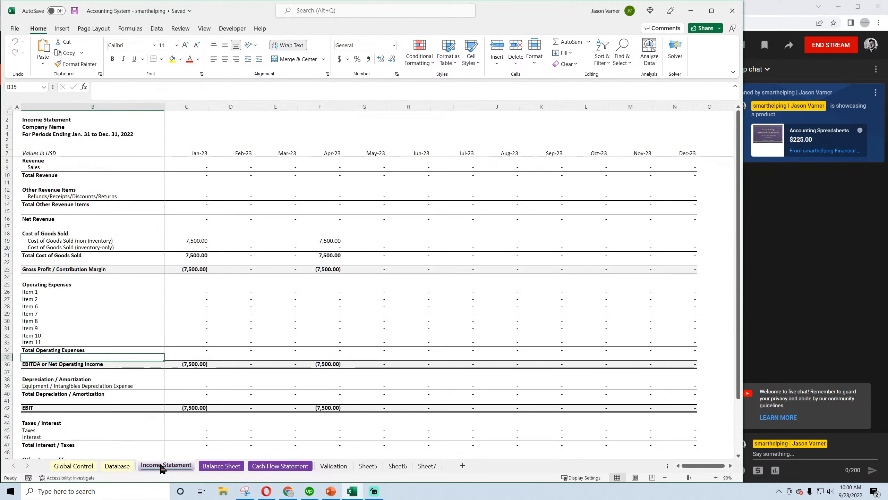
left_click(117, 466)
Step: Examine the category list on the Validation sheet, followed by the Cash Flow Statement and Income Statement sheets
left_click(333, 466)
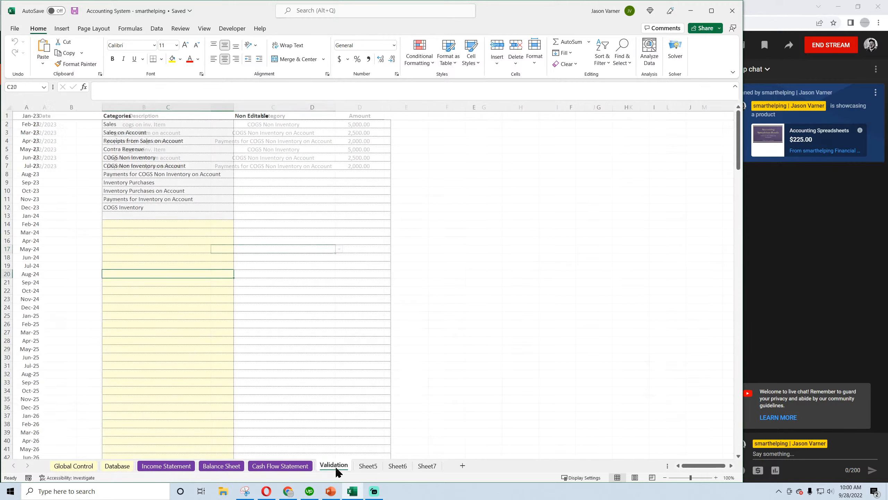
left_click_drag(130, 125, 142, 197)
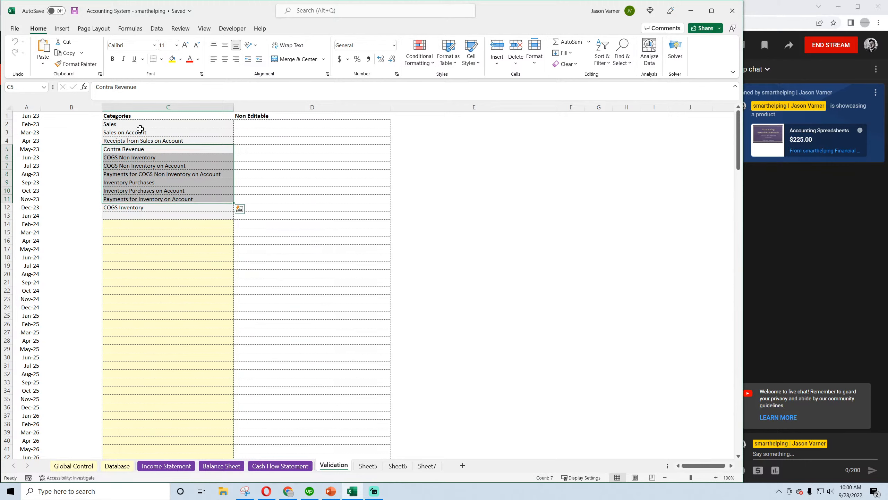
left_click_drag(139, 124, 142, 207)
left_click(271, 466)
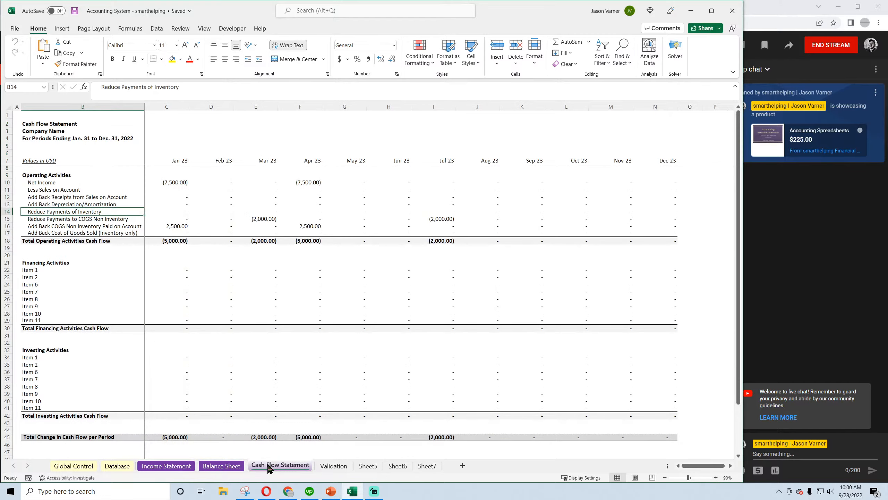
left_click(168, 466)
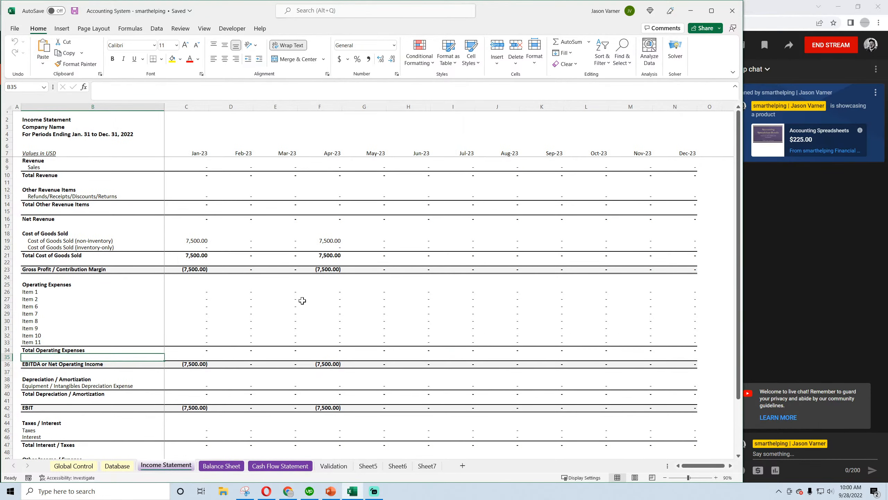
Step: Switch to the SmartHelping Accounting page in Chrome and review the Accounting Spreadsheets Bundle's price and included templates
left_click(289, 492)
left_click(159, 8)
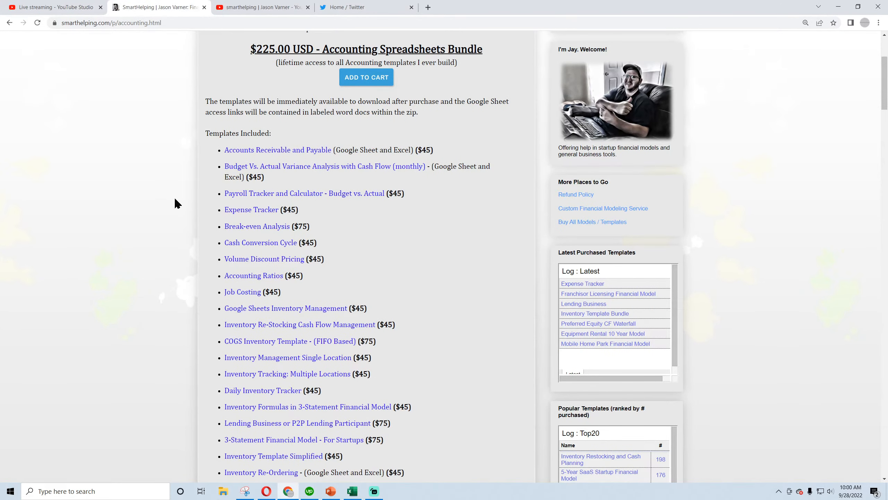
scroll(175, 198, "up", 4)
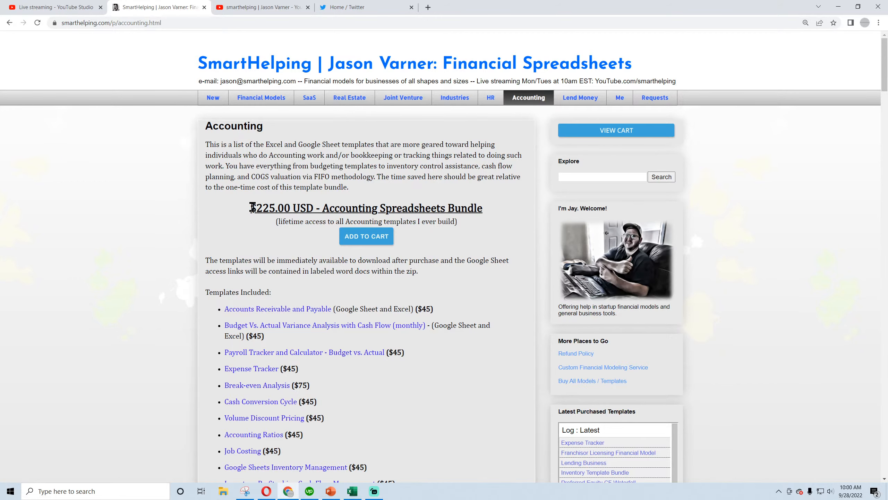
left_click_drag(252, 207, 482, 207)
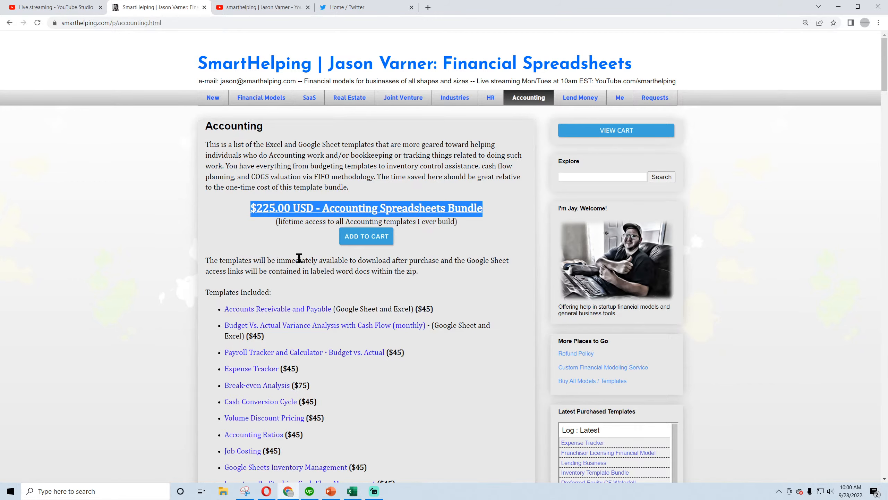
scroll(299, 258, "down", 4)
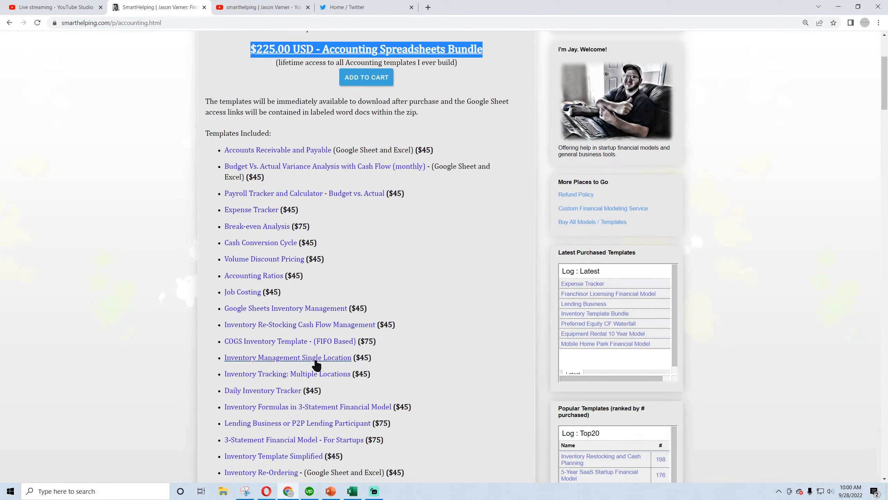
scroll(312, 357, "down", 4)
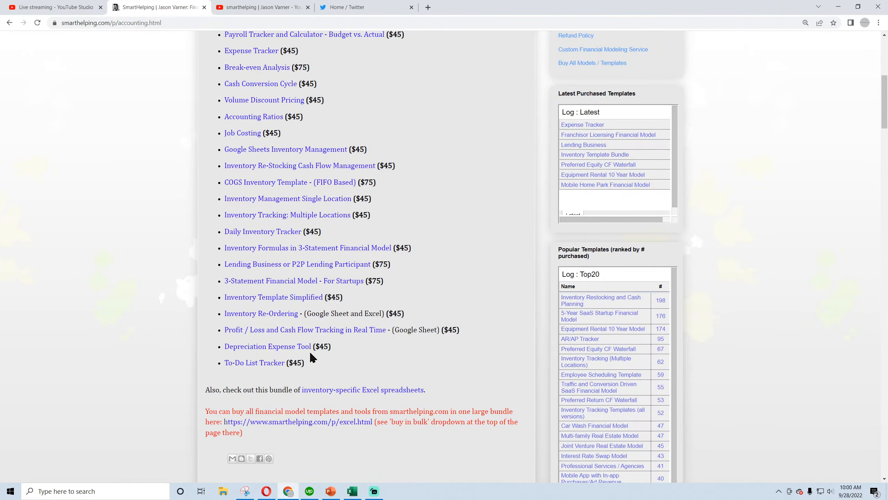
scroll(307, 344, "up", 3)
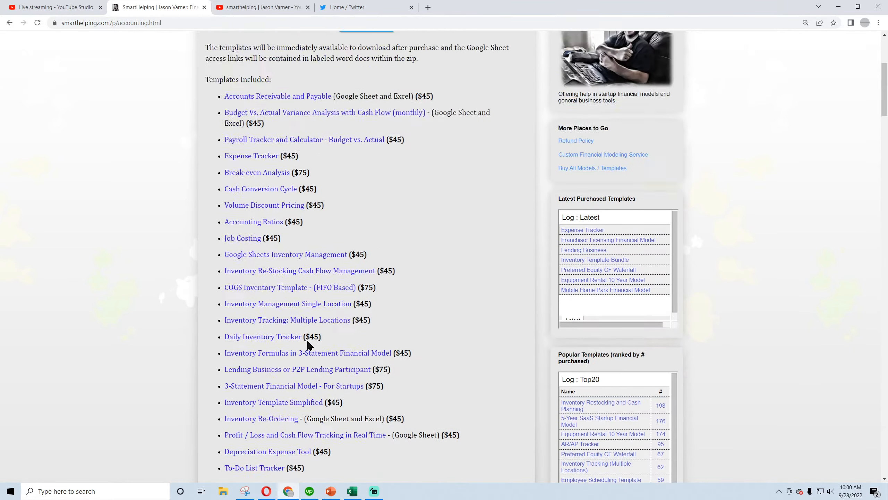
scroll(307, 345, "up", 6)
Step: Open the site's Financial Models page and examine the price and lifetime access terms of the all-spreadsheets bundle
left_click(267, 99)
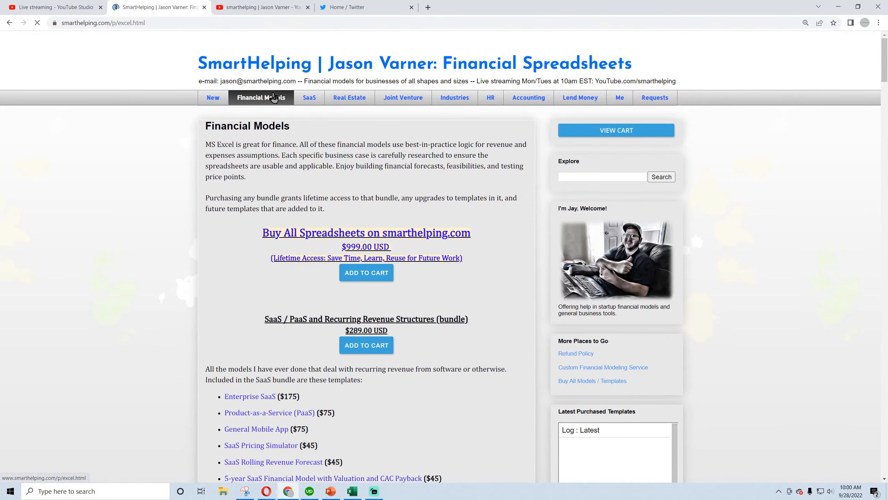
left_click_drag(344, 249, 401, 252)
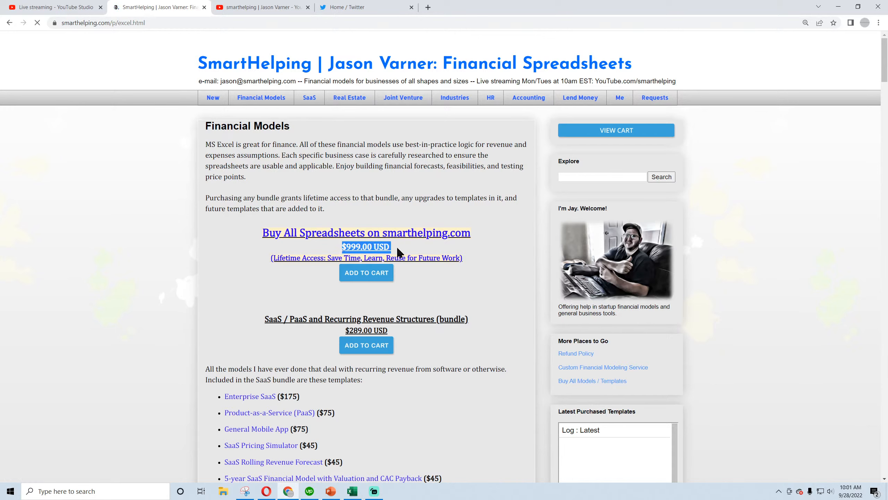
left_click_drag(274, 258, 455, 261)
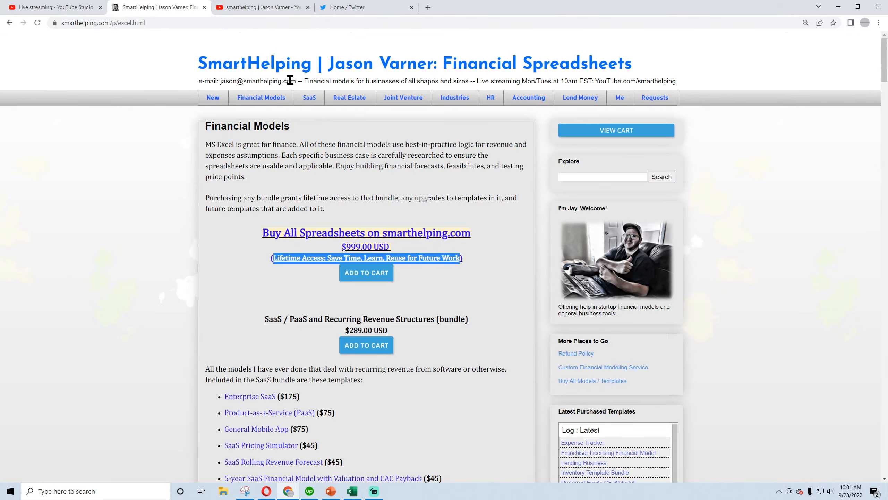
Step: Open the live "Building an Accounting System in Excel - Part 3" stream from the smarthelping YouTube channel and copy its URL
left_click(276, 7)
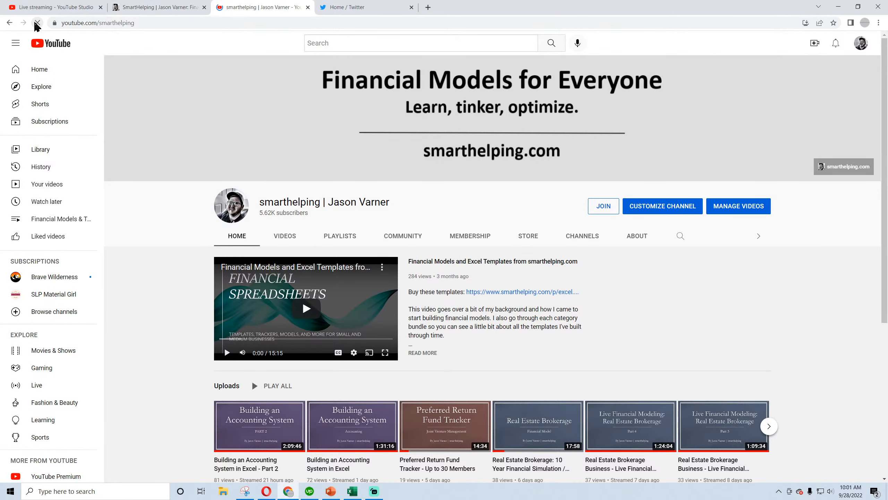
left_click(373, 264)
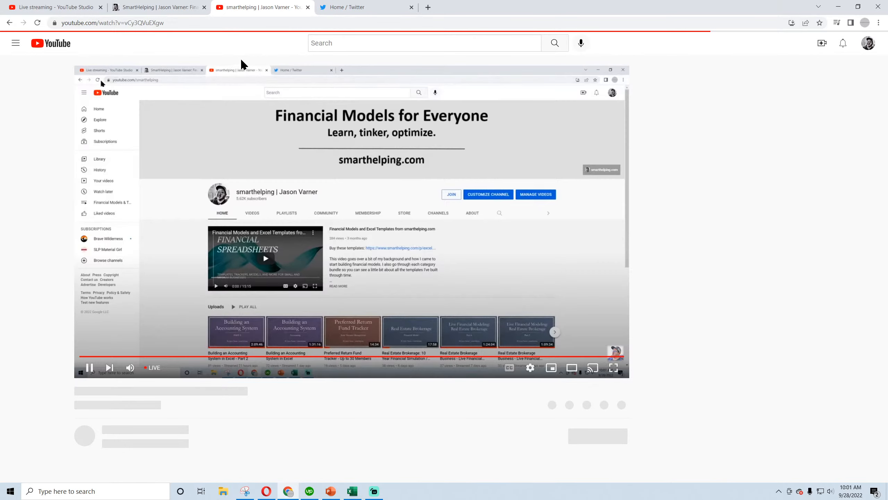
left_click(174, 23)
key("ctrl+c")
right_click(154, 23)
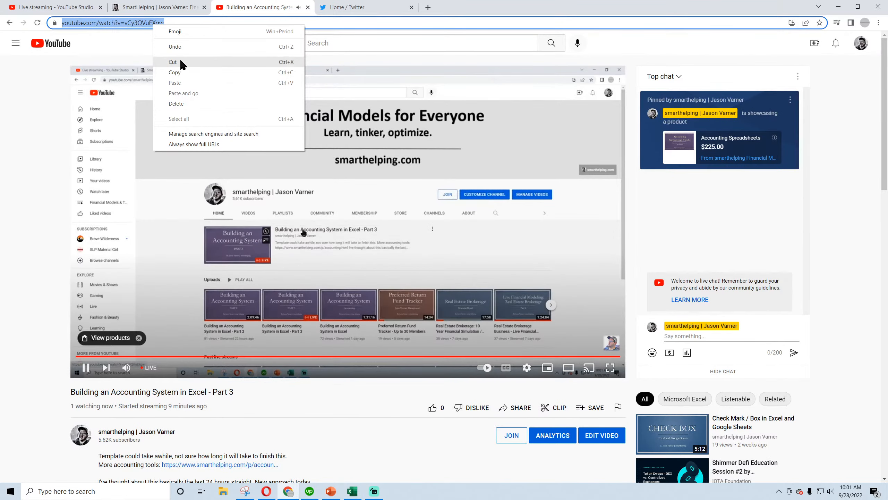
left_click(174, 72)
Step: Switch to Twitter and post "live financial modeling, accounting system build in Excel part 3:" followed by the copied stream link
left_click(308, 6)
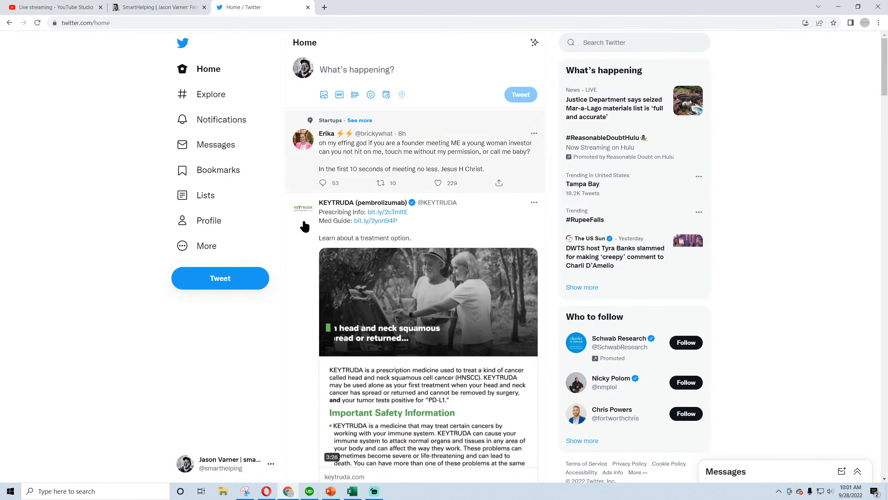
type("n")
type("liv")
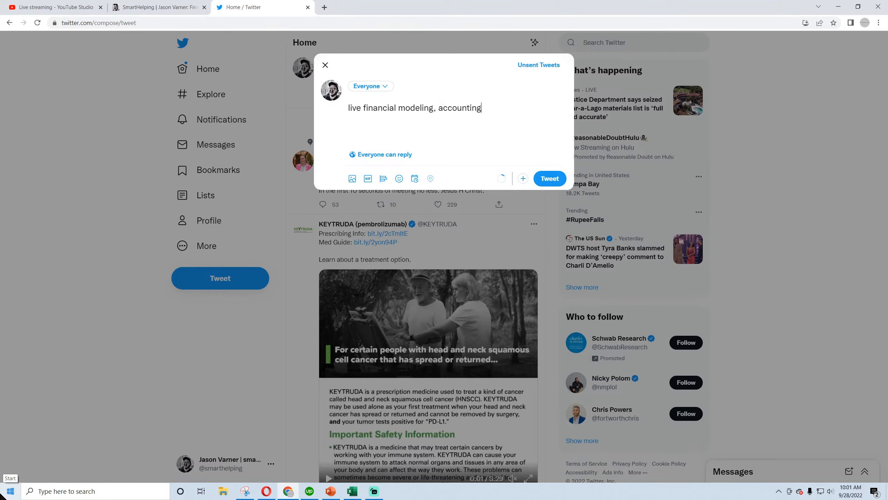
type(" system build in Excel part 3:")
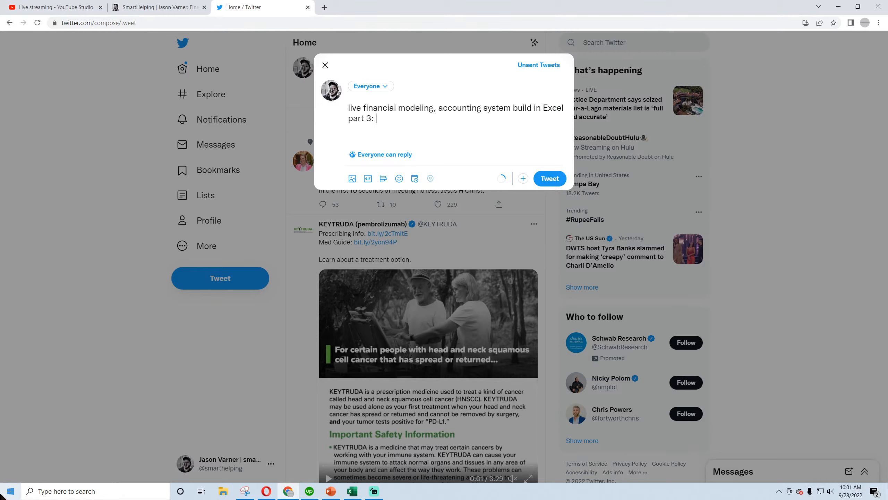
key("ctrl+v")
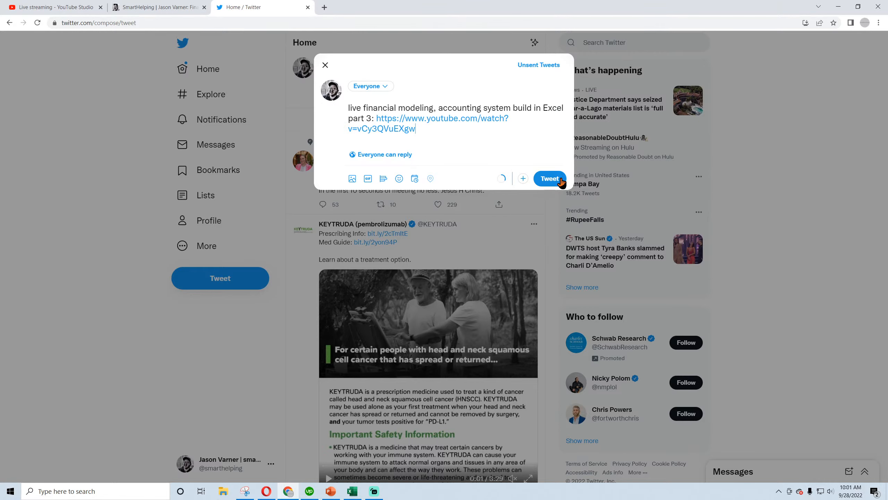
left_click(550, 178)
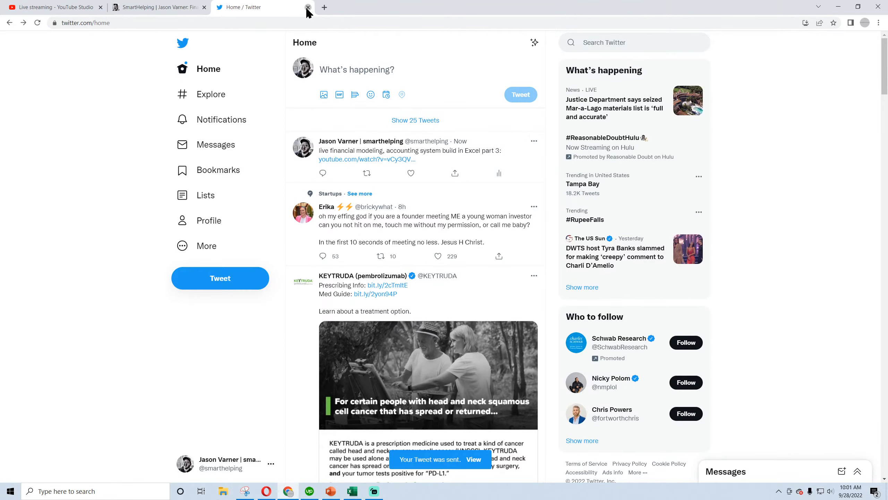
Step: Close the Twitter page, return to the Accounting System workbook in Excel and save it
left_click(308, 8)
left_click(70, 8)
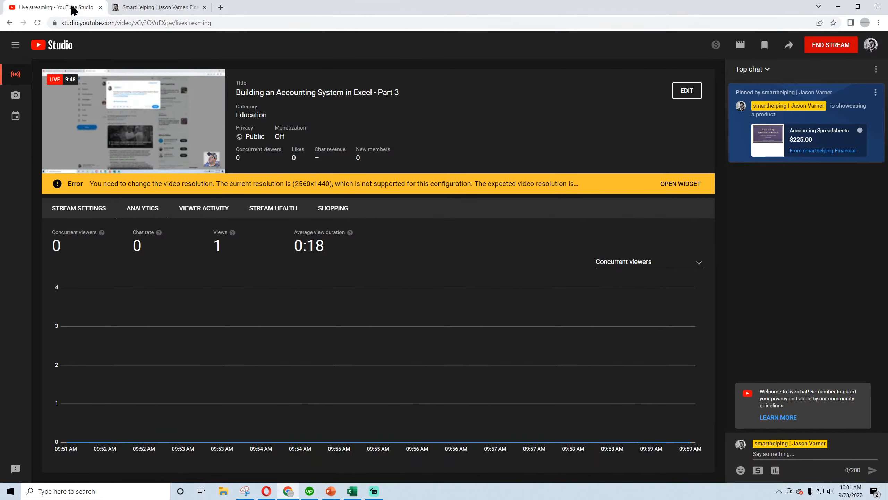
left_click(351, 492)
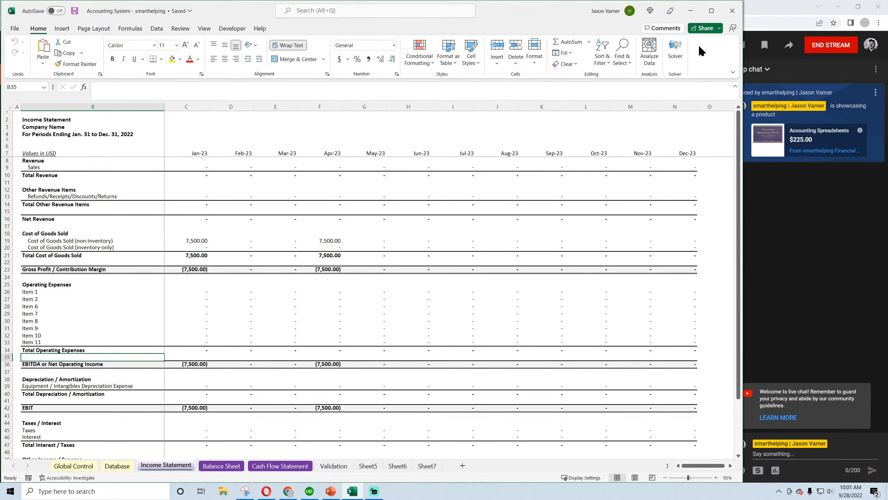
left_click(74, 11)
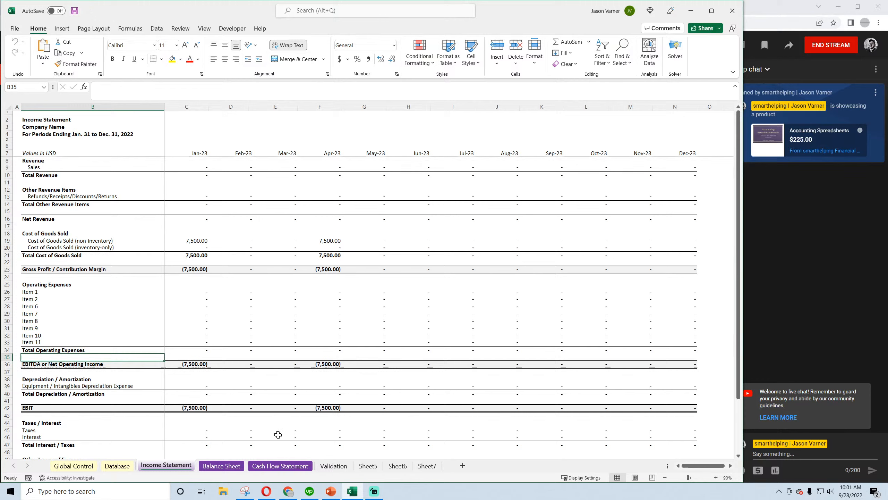
Step: Clear the sample transactions in A2:D7 on the Database sheet, keeping the header row
left_click(119, 466)
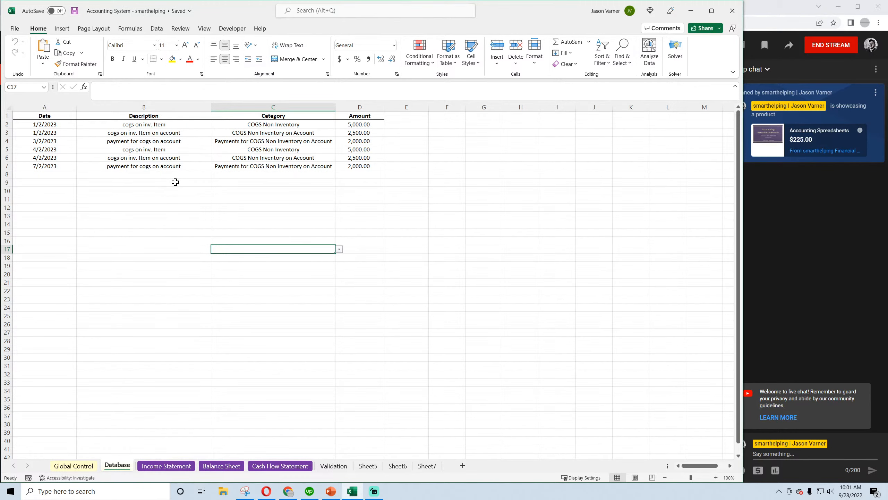
left_click_drag(46, 124, 358, 166)
right_click(358, 140)
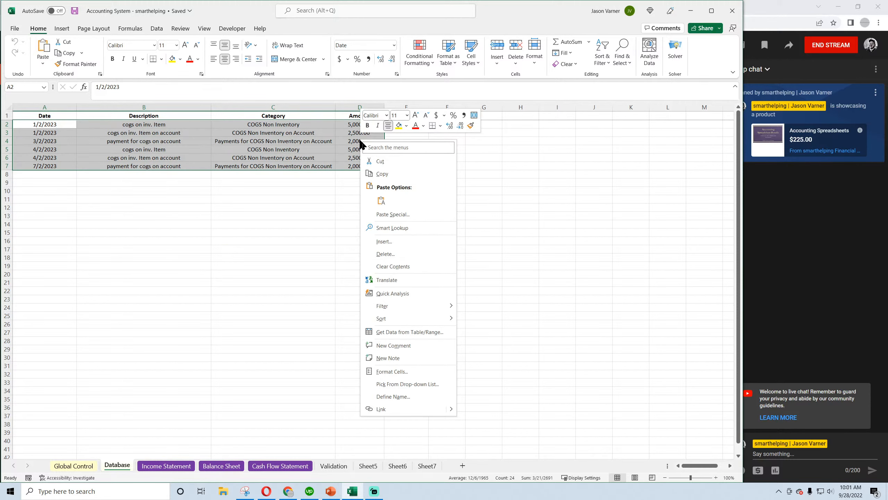
left_click(392, 267)
left_click(296, 283)
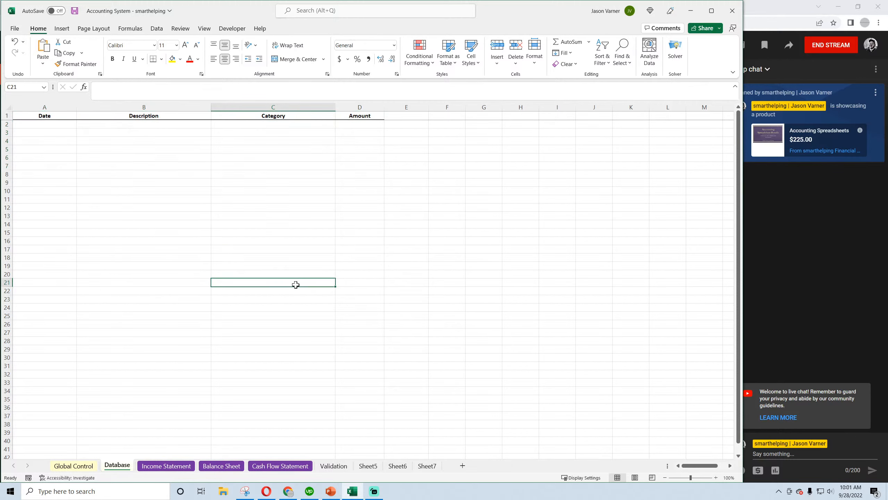
Step: Enter the date 1/1/2023 and the description "sales from customers" in row 2 of the Database sheet
left_click(48, 123)
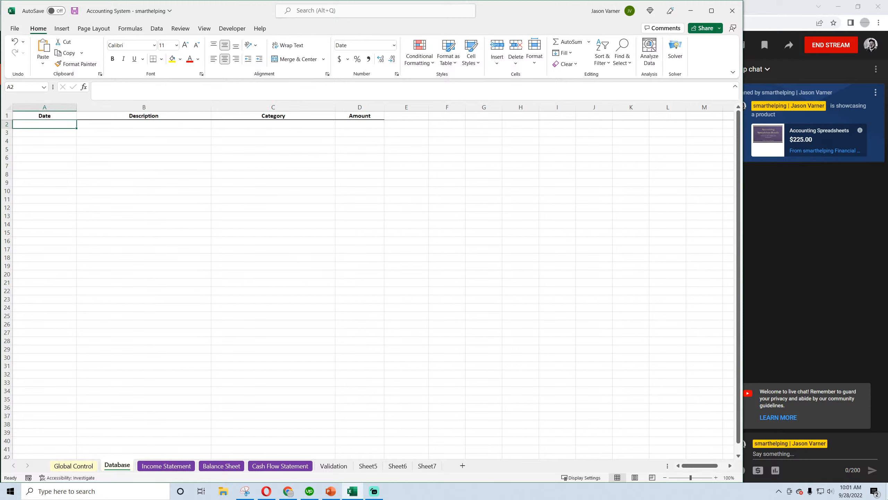
type("1/1")
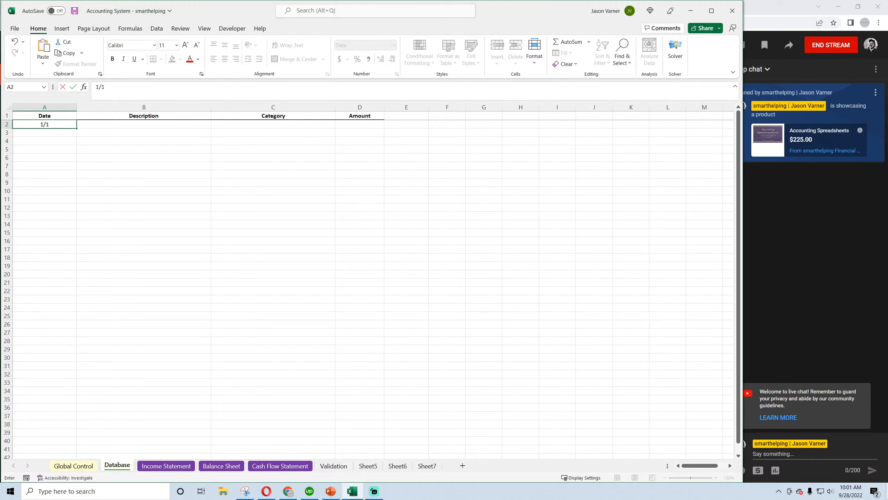
type("/2023")
key("Tab")
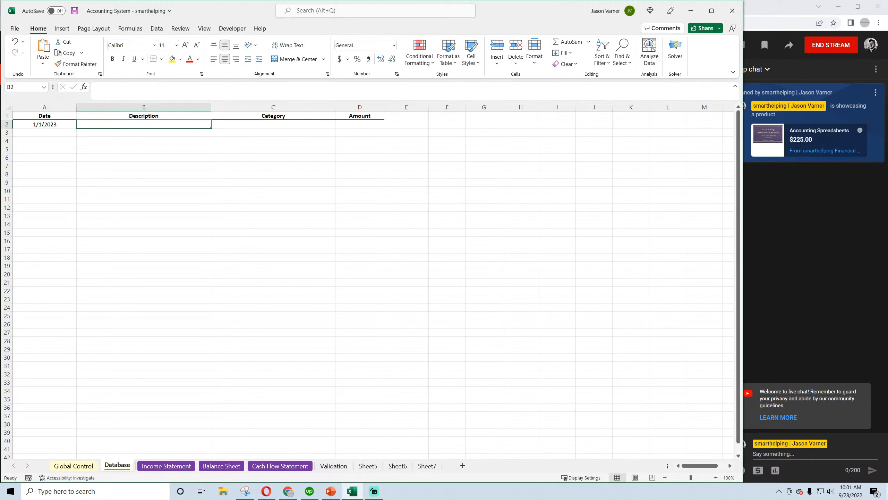
type("sales")
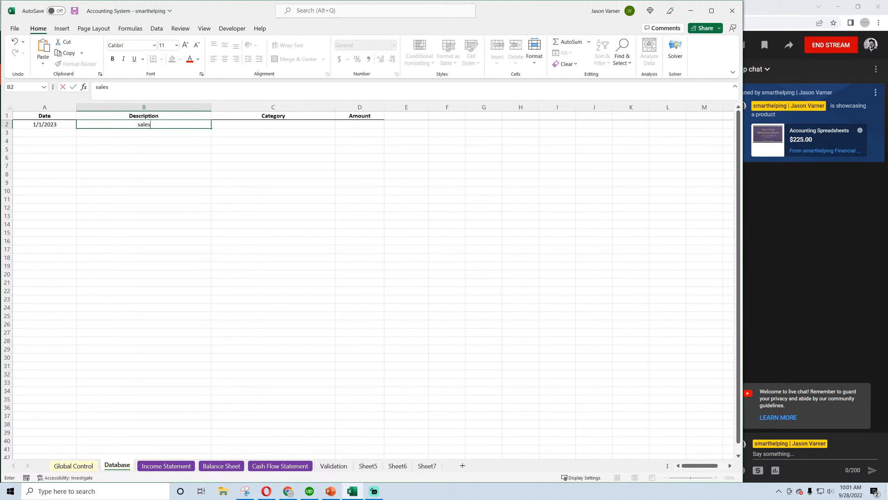
type(" from customers")
key("Return")
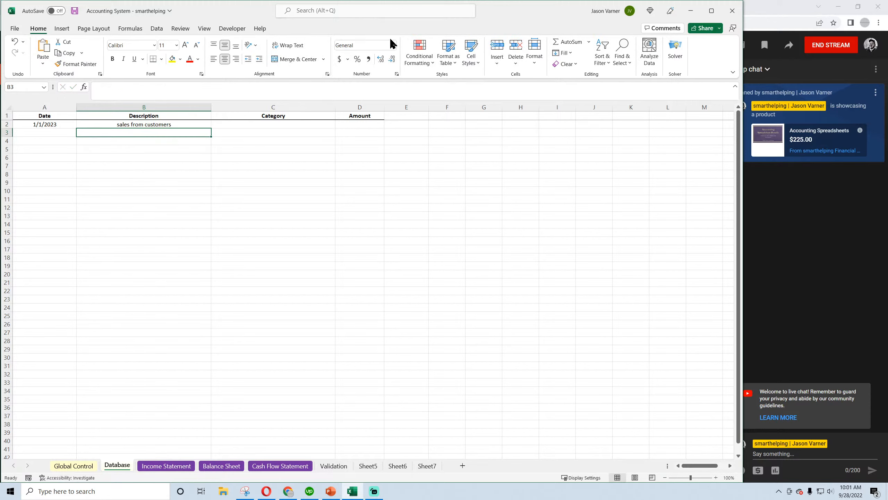
Step: Complete the row 2 transaction on the Database sheet with the category Sales and an amount of 500
left_click(309, 126)
left_click(339, 124)
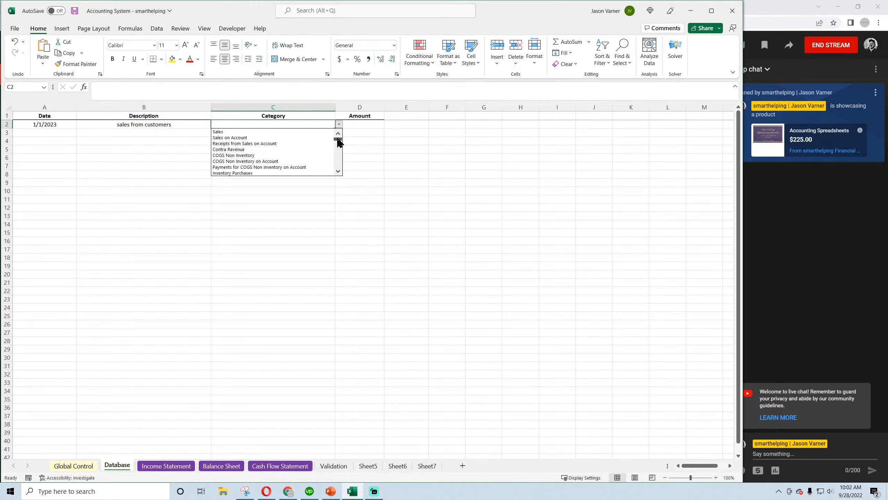
left_click(283, 132)
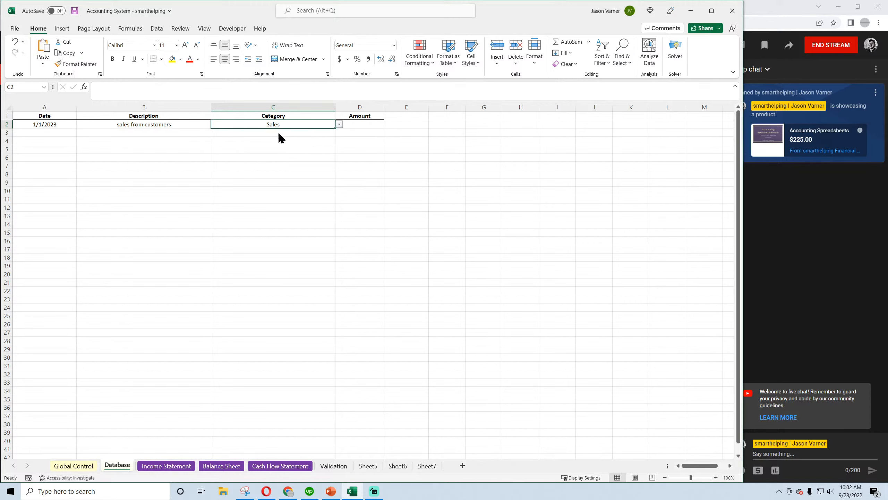
left_click(352, 128)
type("500")
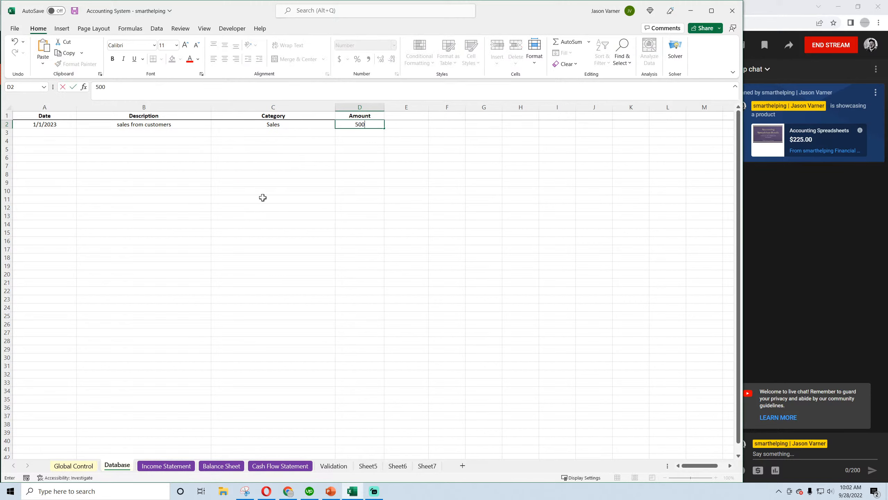
key("Return")
type("3")
key("Escape")
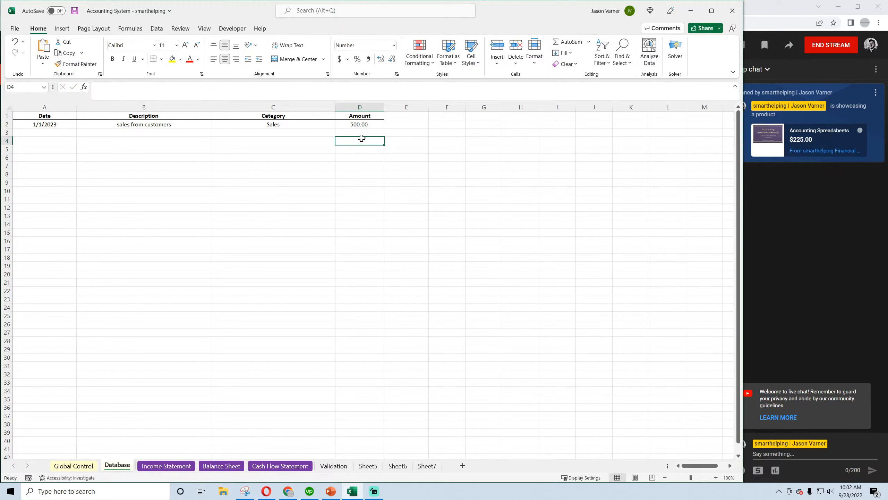
Step: Enter the date 1/4/2023 and the description "sales on account" in row 3 of the Database sheet
left_click(55, 133)
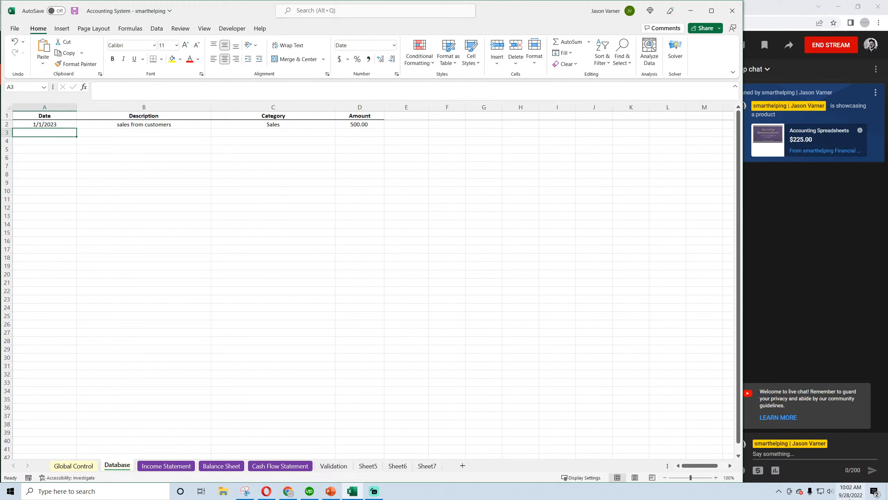
type("1/4/2023")
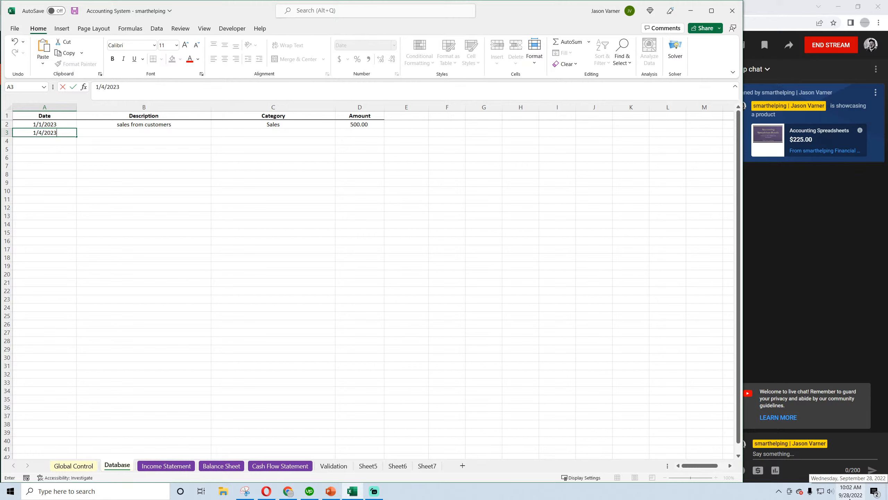
key("Return")
key("Right")
key("Up")
type("sal")
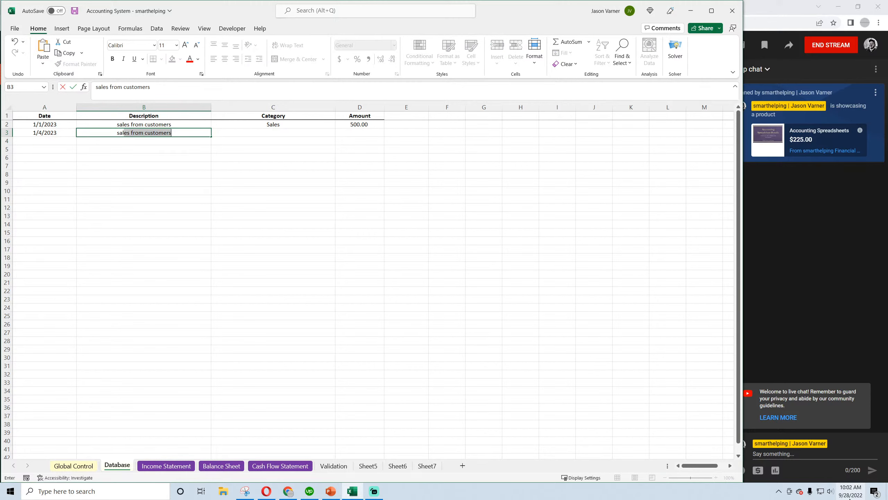
type("es on account")
key("Tab")
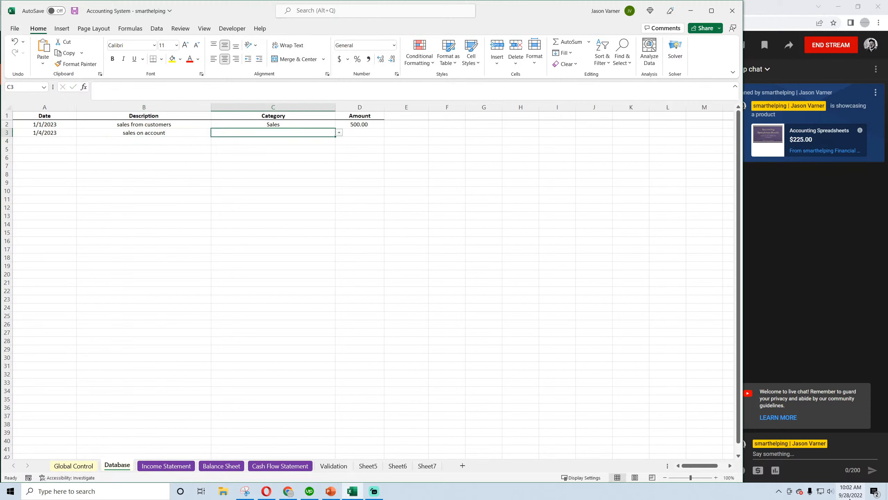
Step: Set the row 3 category to Sales on Account and its amount to 750
left_click(340, 133)
left_click(252, 145)
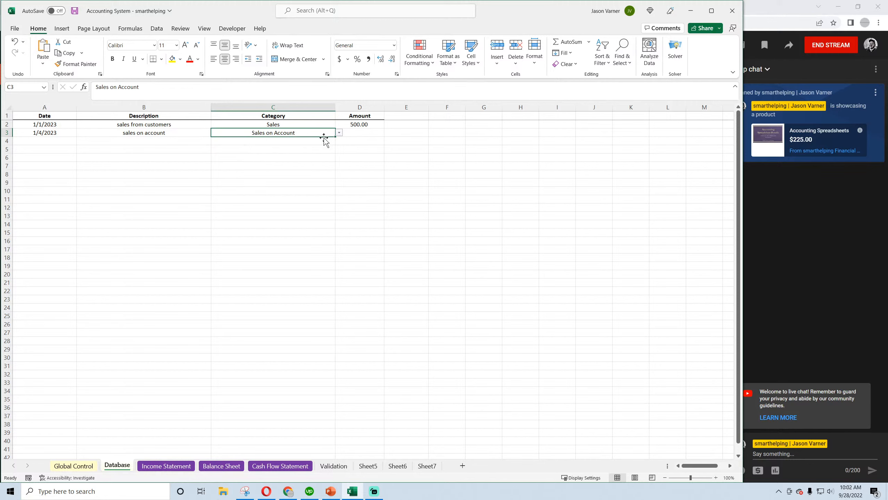
key("Tab")
type("750")
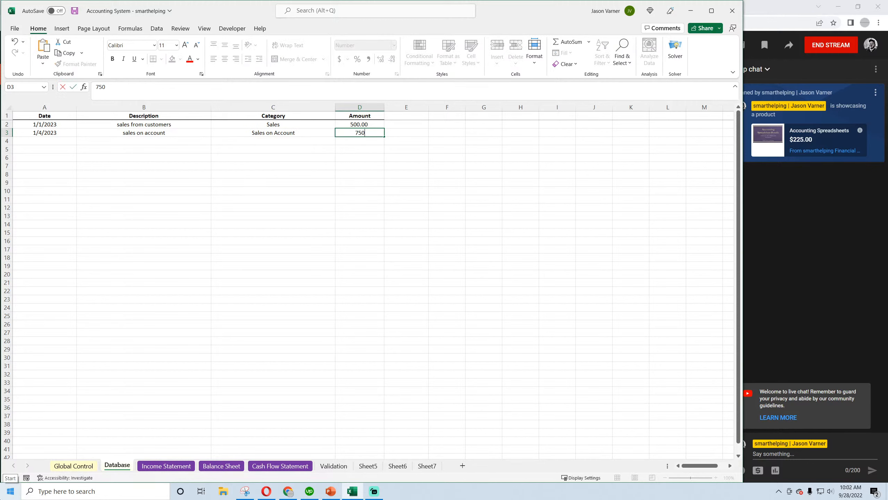
key("Return")
Step: Enter the date 2/5/2023 and the description "collection of sales on account" in row 4 of the Database sheet
left_click(64, 146)
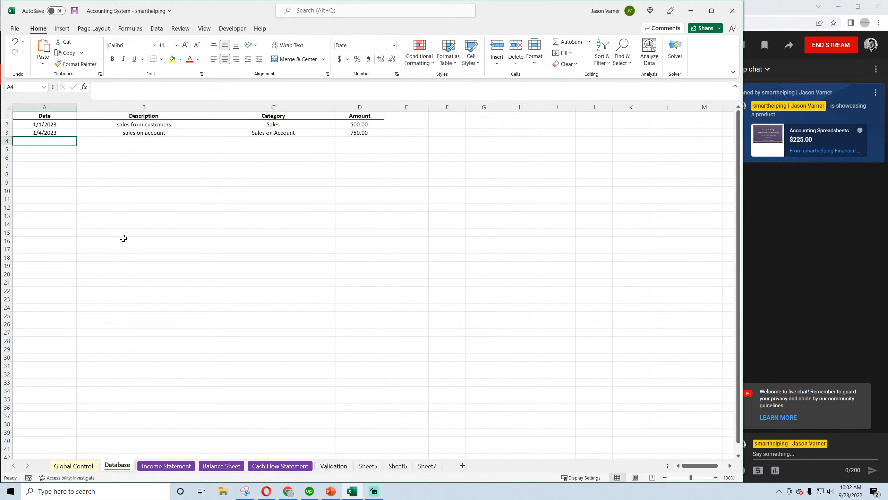
type("2")
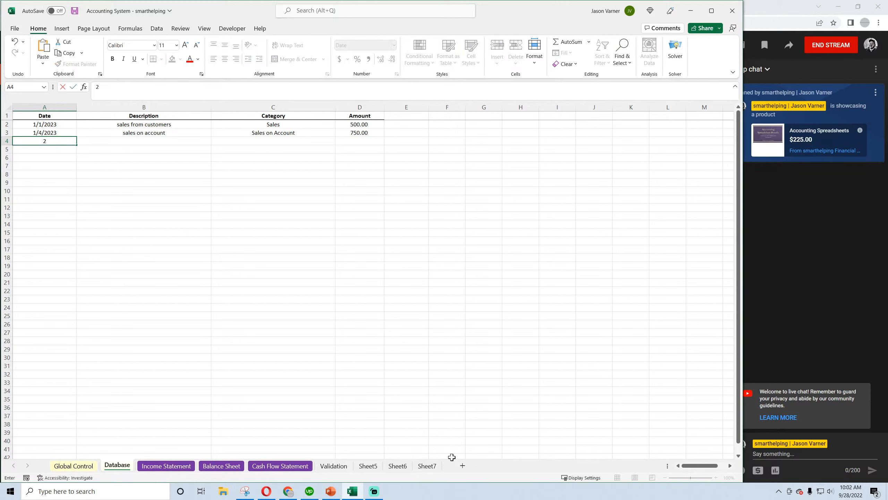
type("/5/2023")
key("Return")
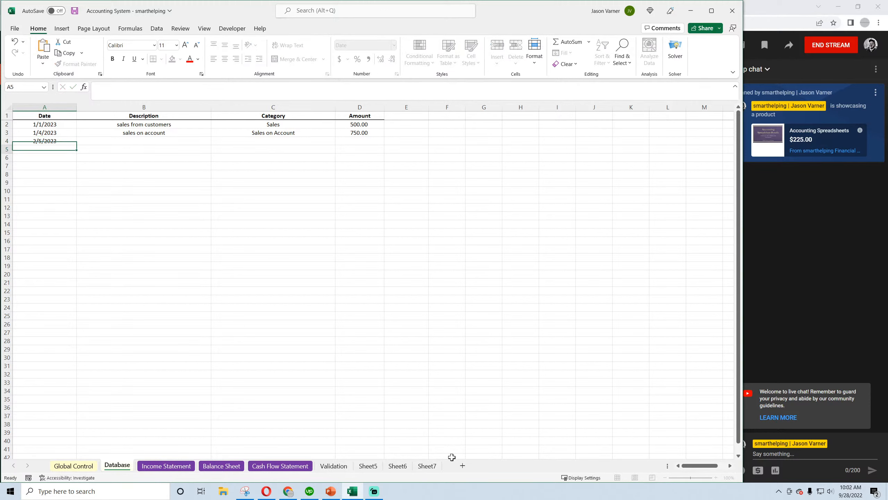
key("Up")
key("Right")
type("sa")
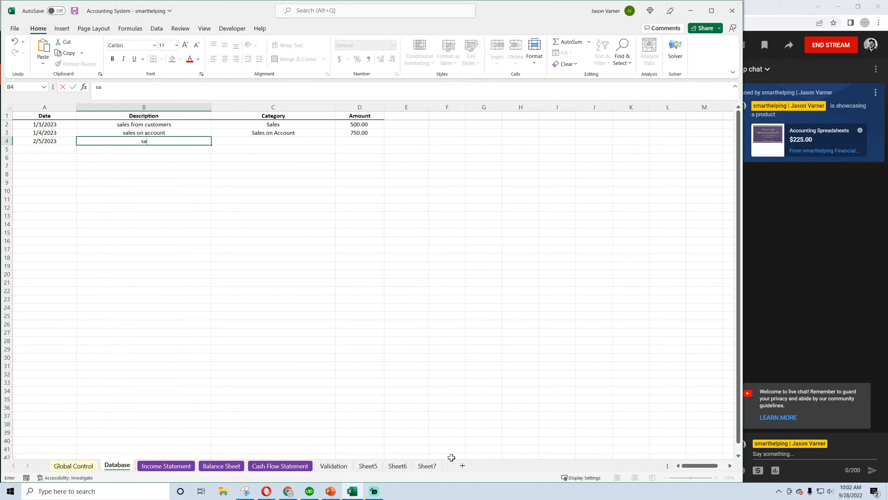
type("llection of sales on account")
key("ctrl+Return")
Step: Set the row 4 category to Receipts from Sales on Account and its amount to 600
left_click(291, 140)
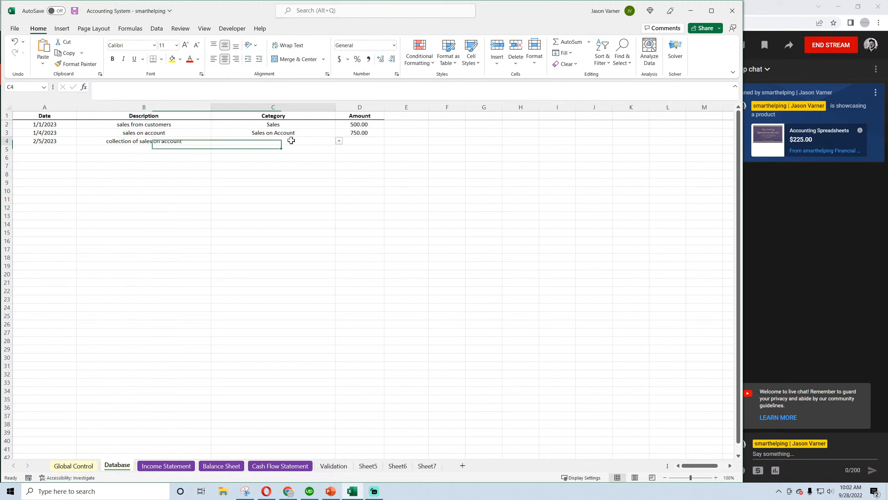
left_click(339, 140)
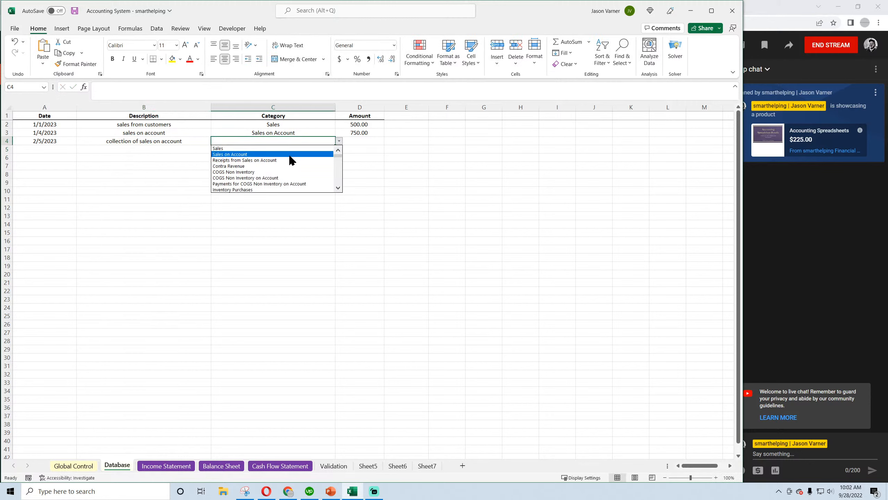
left_click(290, 160)
left_click(359, 143)
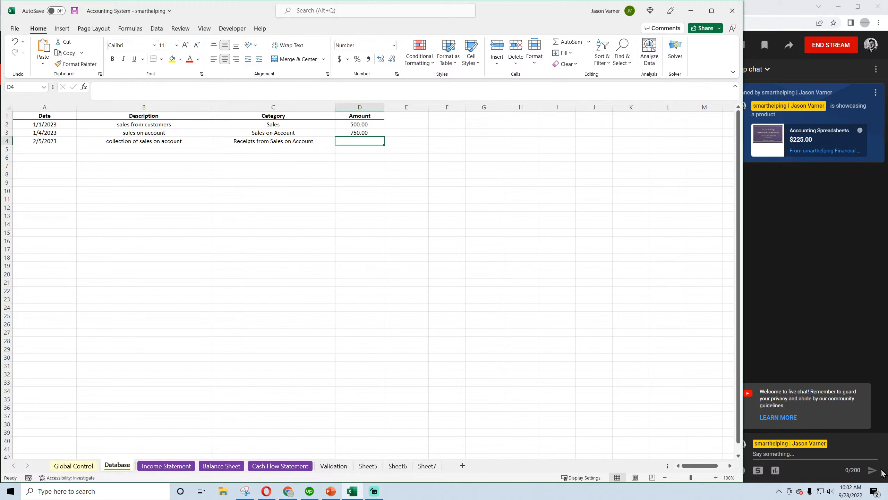
type("600")
key("Return")
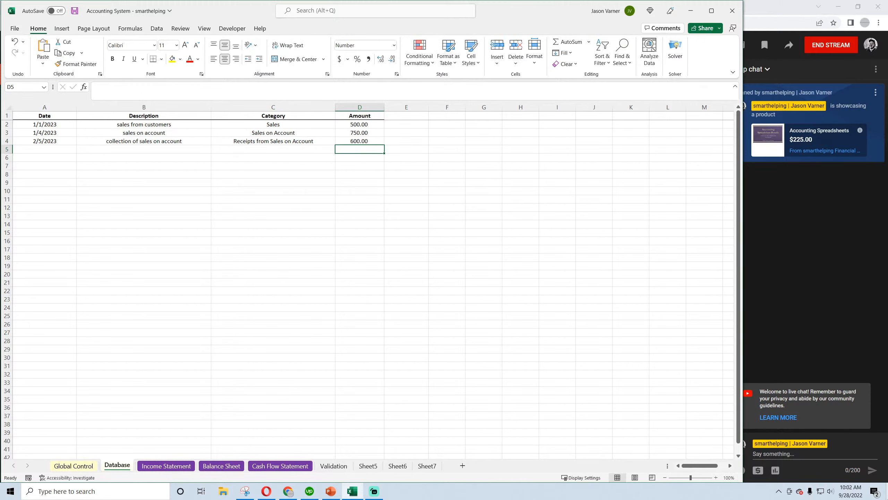
Step: Examine the January sales formula and the resulting totals on the Income Statement sheet
left_click(167, 465)
left_click(196, 167)
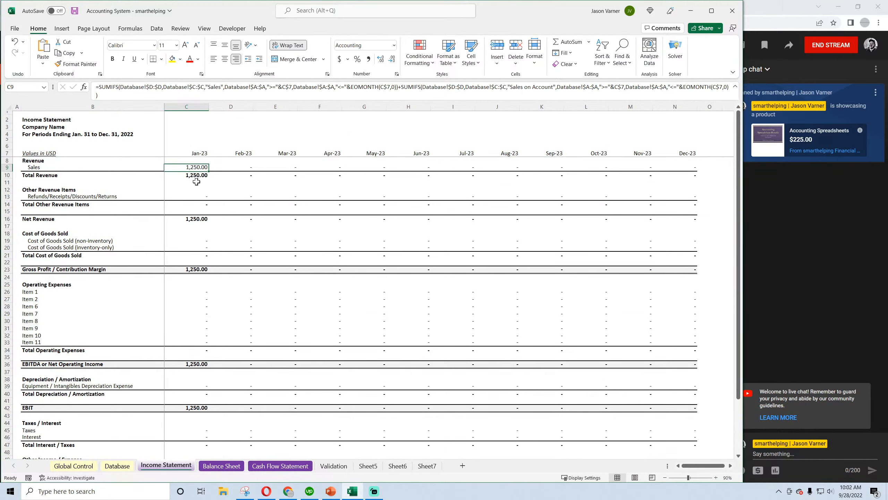
scroll(196, 245, "down", 5)
scroll(196, 245, "up", 5)
Step: Check the January and February cash and accounts receivable on the Balance Sheet, and compare January retained earnings with the Income Statement
left_click(222, 459)
left_click(178, 183)
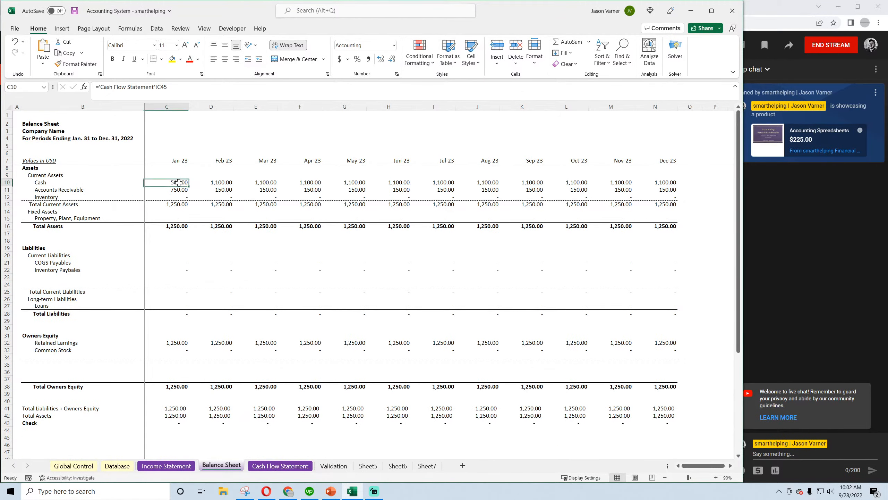
left_click(179, 191)
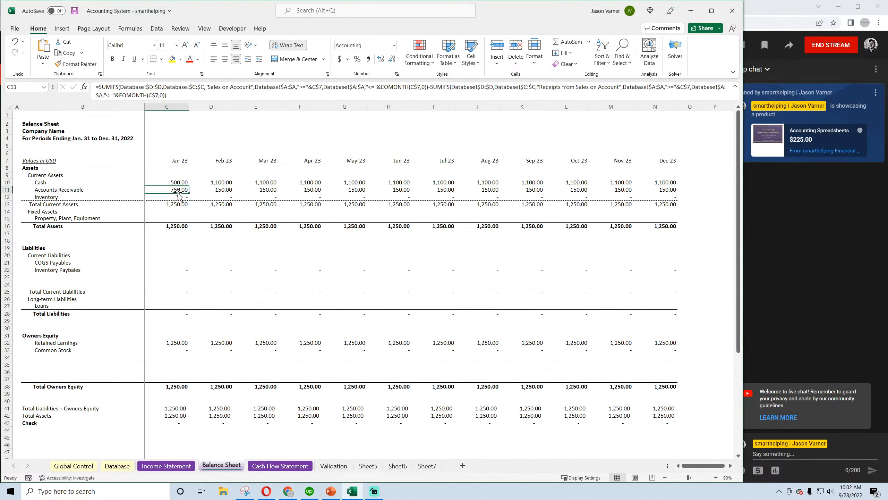
left_click(219, 191)
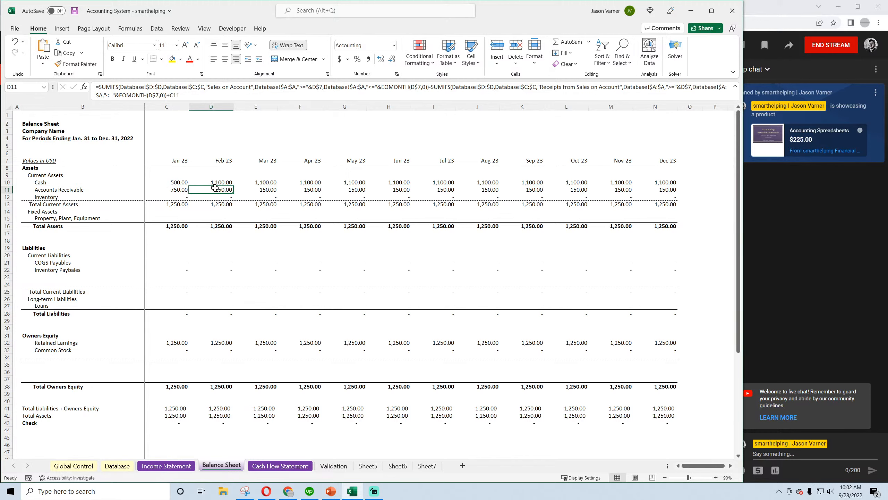
left_click(217, 182)
left_click(219, 191)
left_click(177, 341)
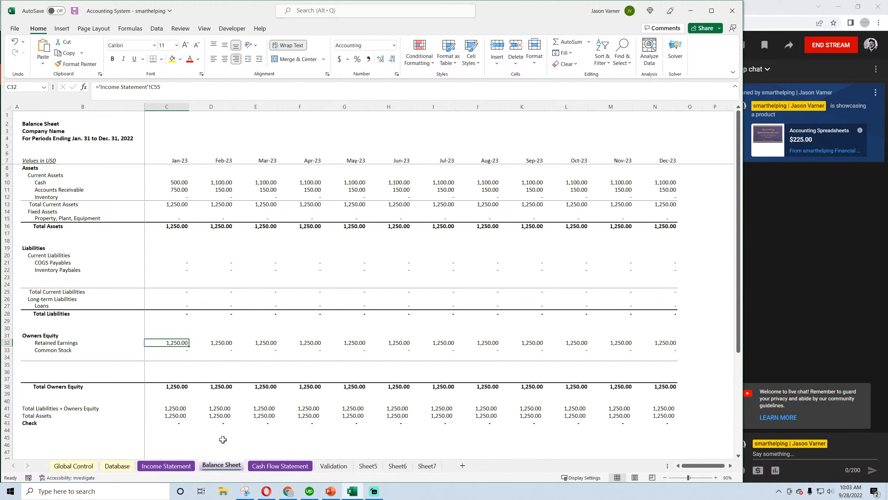
left_click(167, 466)
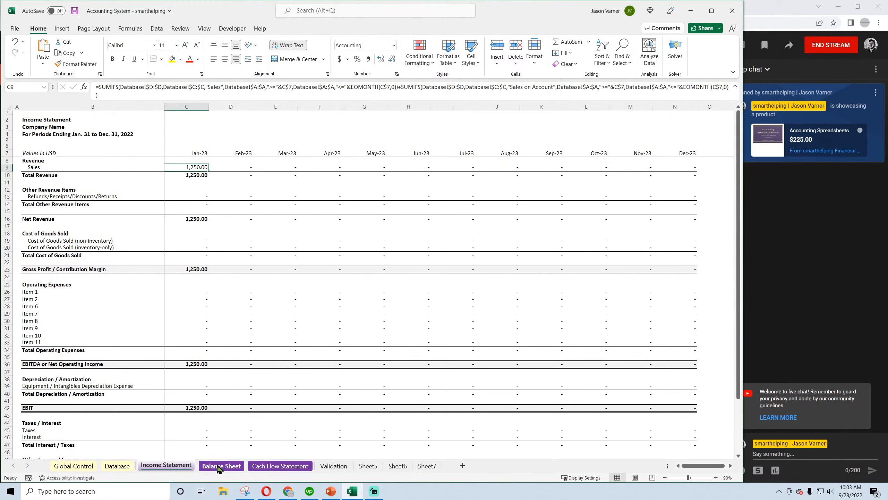
left_click(219, 467)
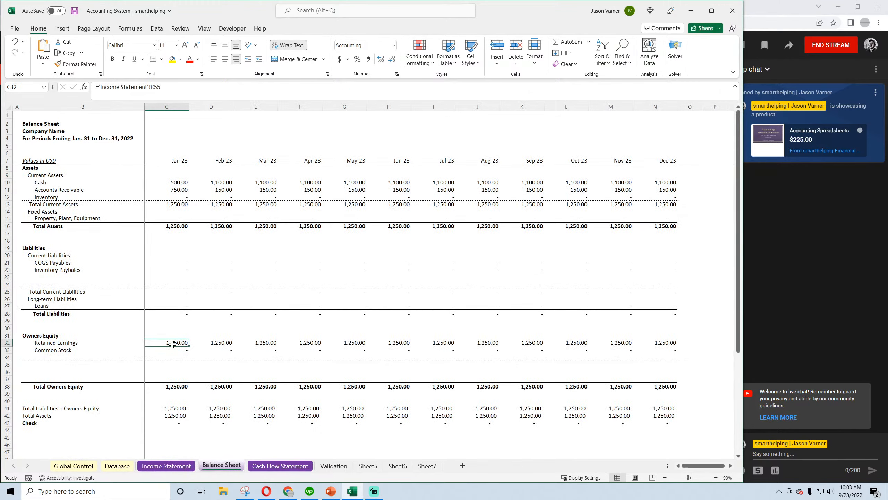
Step: Review January net income and sales on account, and February receipts from sales on account, on the Cash Flow Statement sheet
left_click(277, 470)
left_click(176, 181)
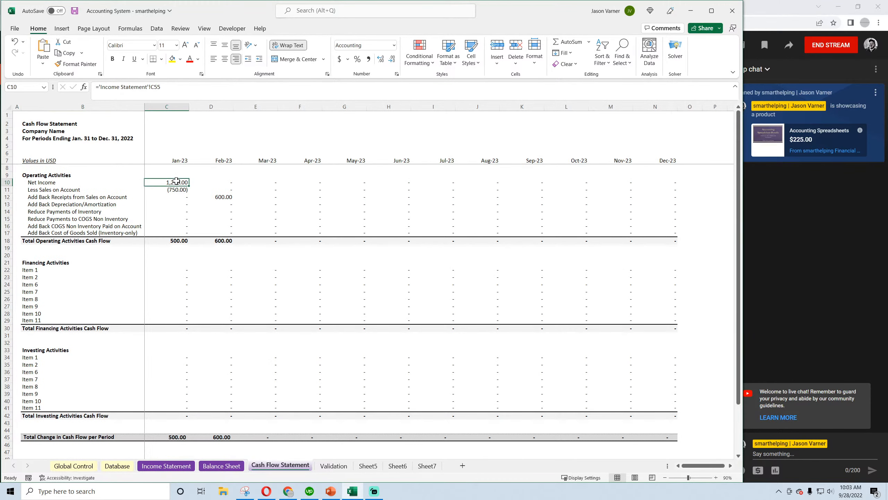
left_click(177, 189)
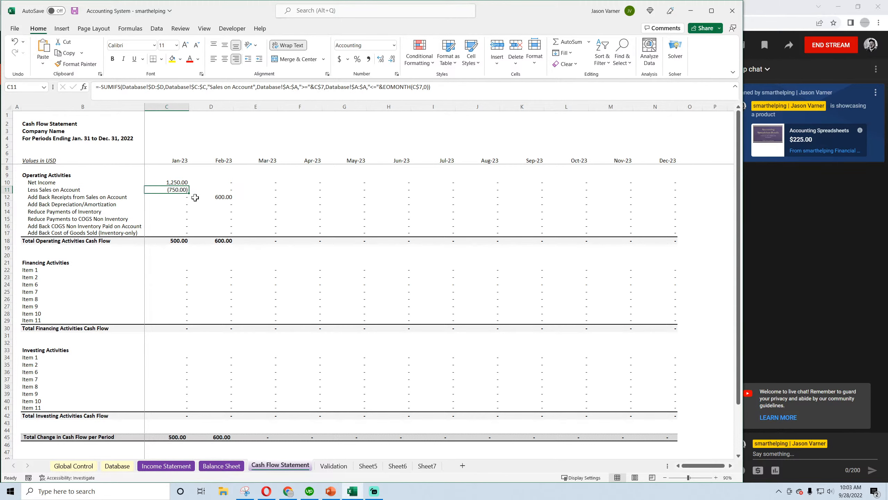
left_click(223, 197)
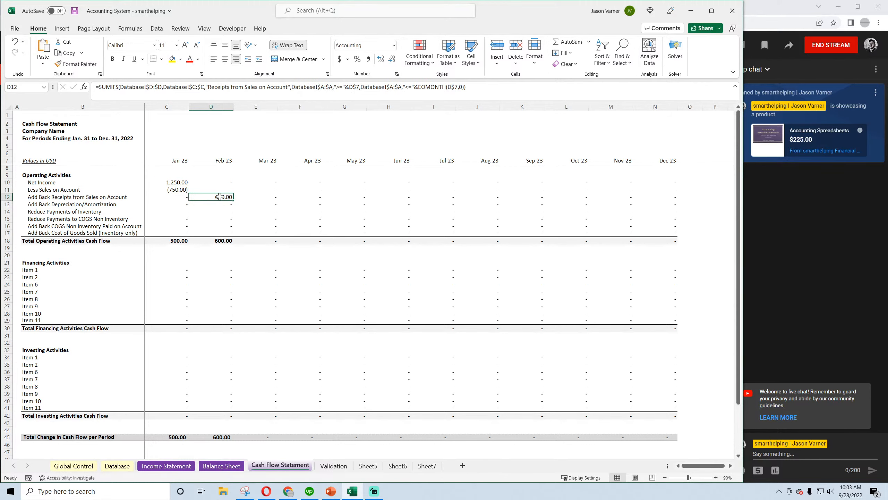
scroll(216, 265, "down", 7)
scroll(217, 269, "up", 7)
Step: Return to the Database sheet and enter the date 1/2/2023 and the description "cogs" in row 5
left_click(116, 467)
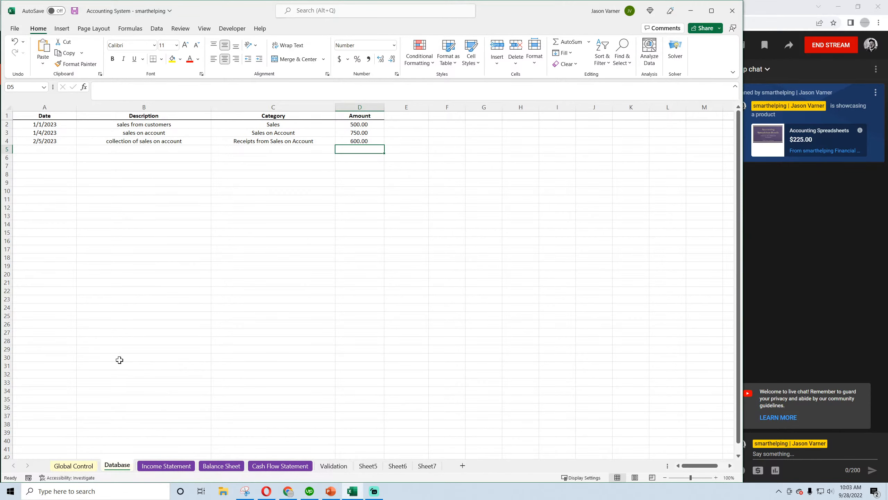
left_click(58, 148)
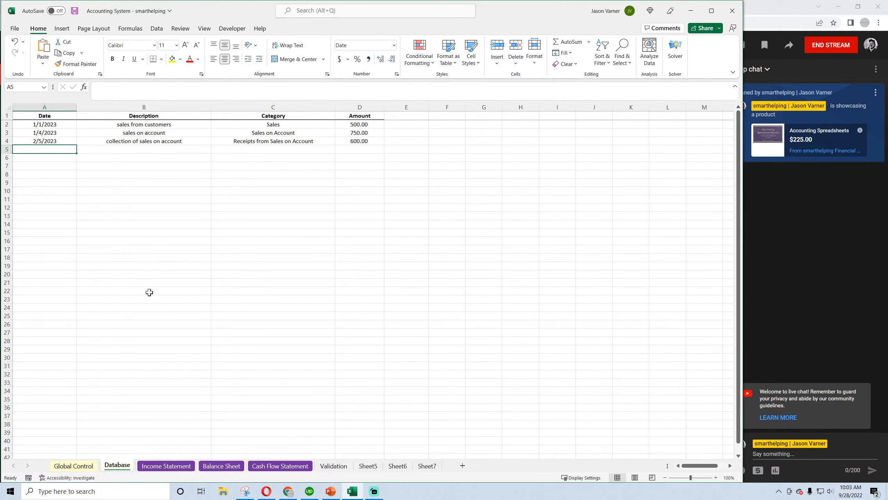
type("1/2/2")
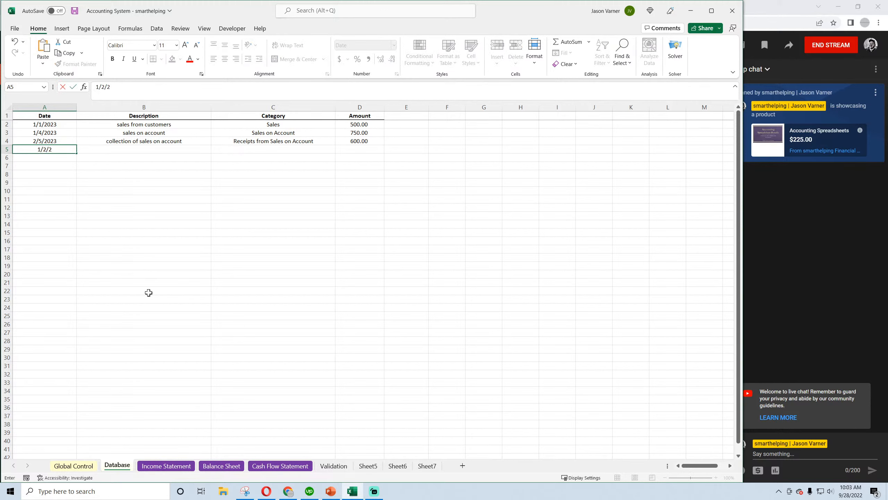
type("023")
key("Tab")
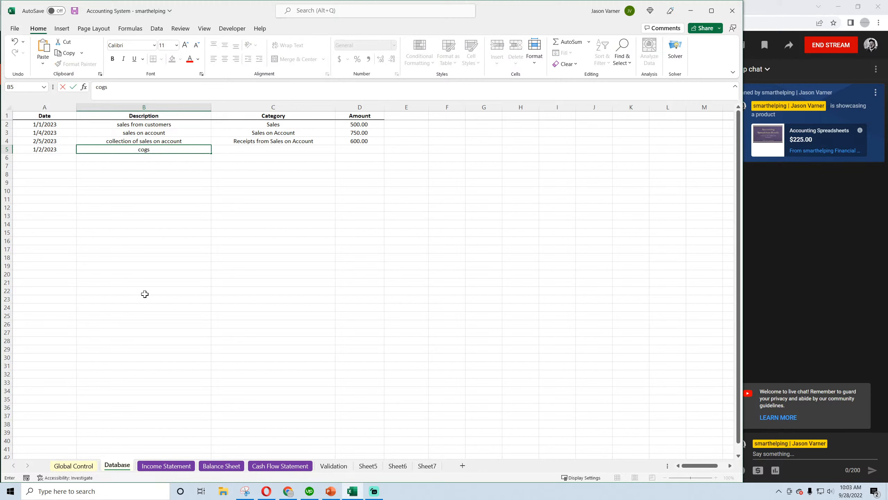
key("Return")
key("Up")
key("Right")
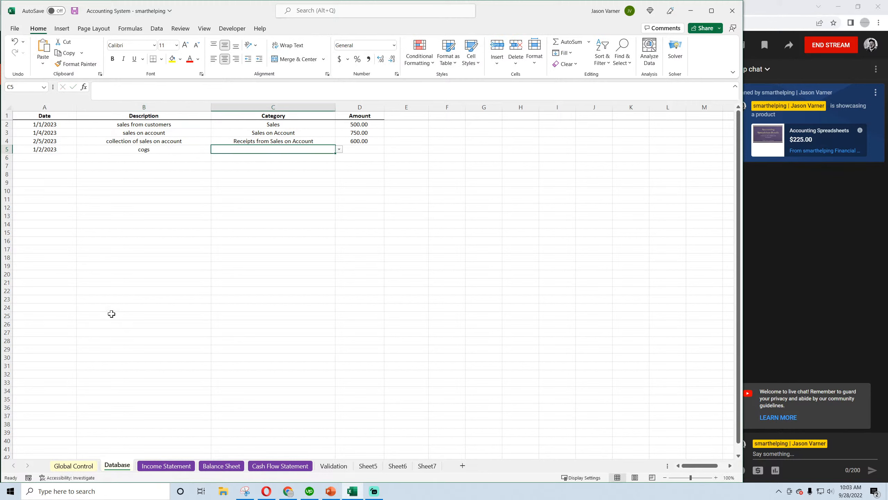
Step: Categorize the cogs transaction in row 5 as COGS Non Inventory with an amount of 50, and save the workbook
left_click(339, 150)
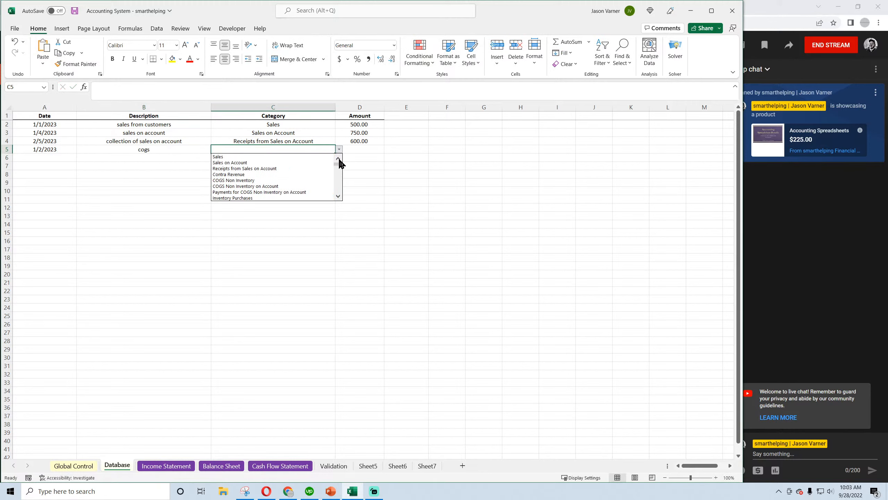
left_click(258, 180)
left_click(359, 151)
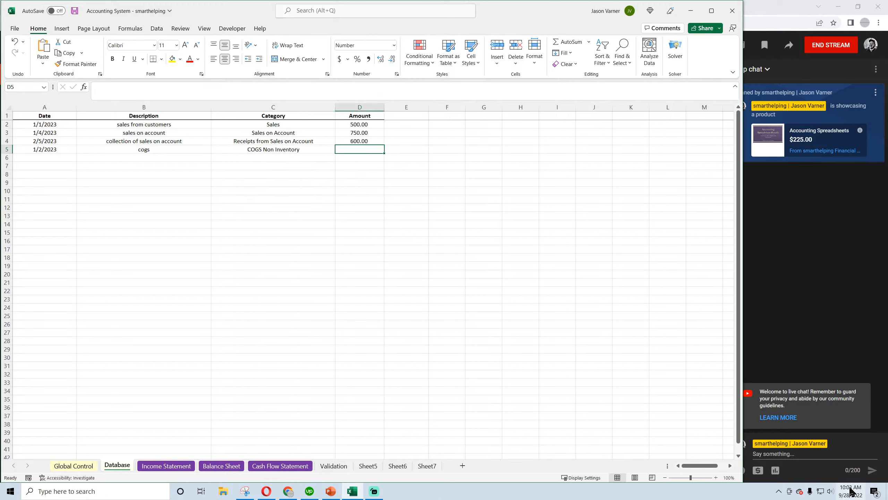
type("50")
key("Return")
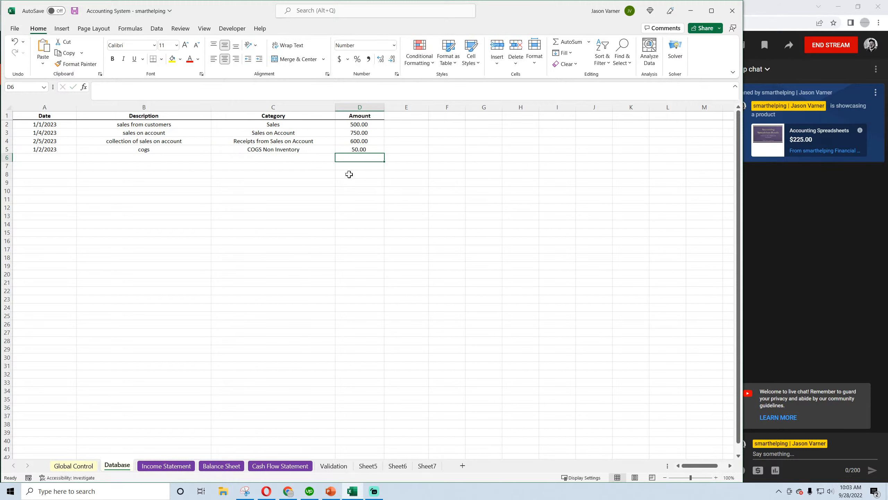
left_click(74, 13)
left_click(291, 149)
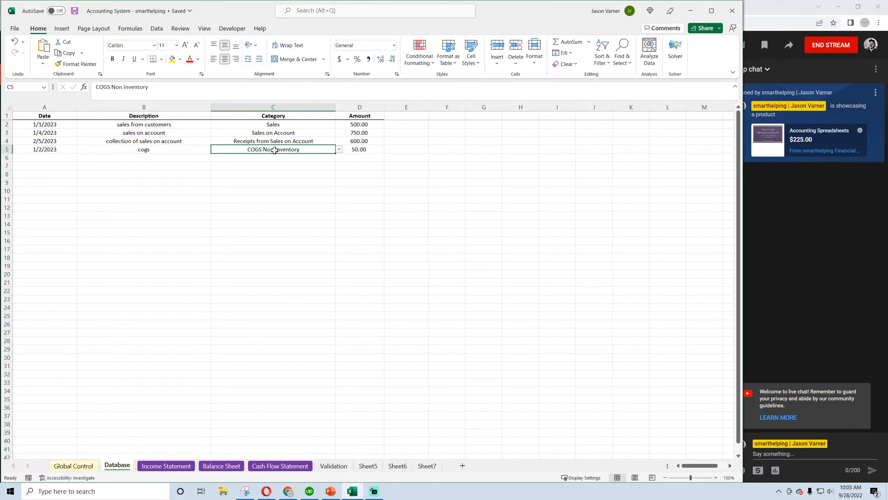
Step: Copy the date 1/2/2023 from row 5 into row 6 and enter the description "cogs on account"
left_click(42, 156)
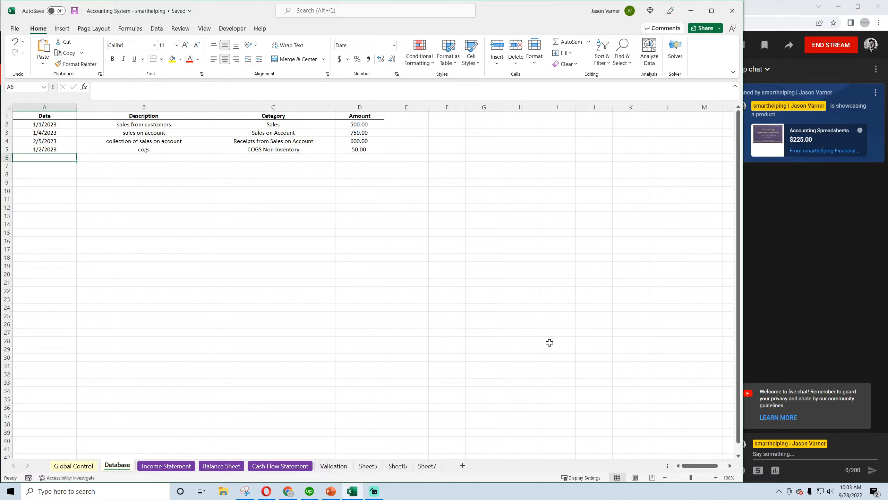
left_click(57, 147)
key("ctrl+c")
left_click(53, 156)
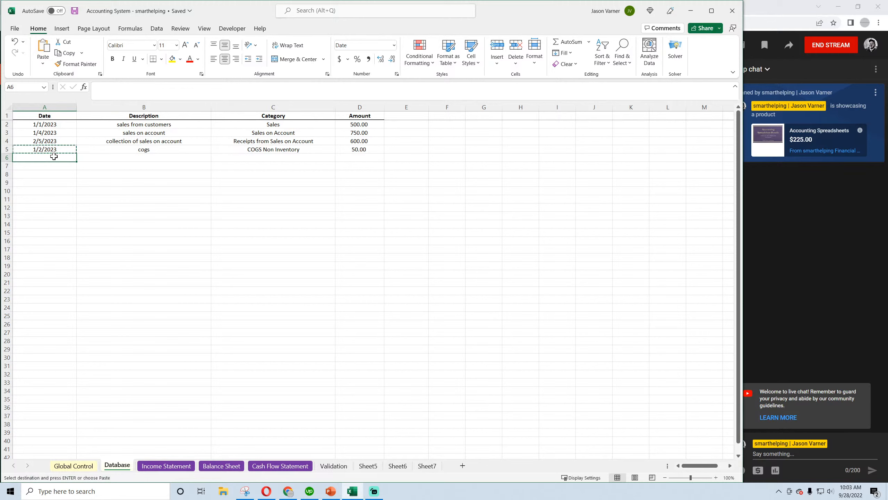
key("Return")
left_click(151, 157)
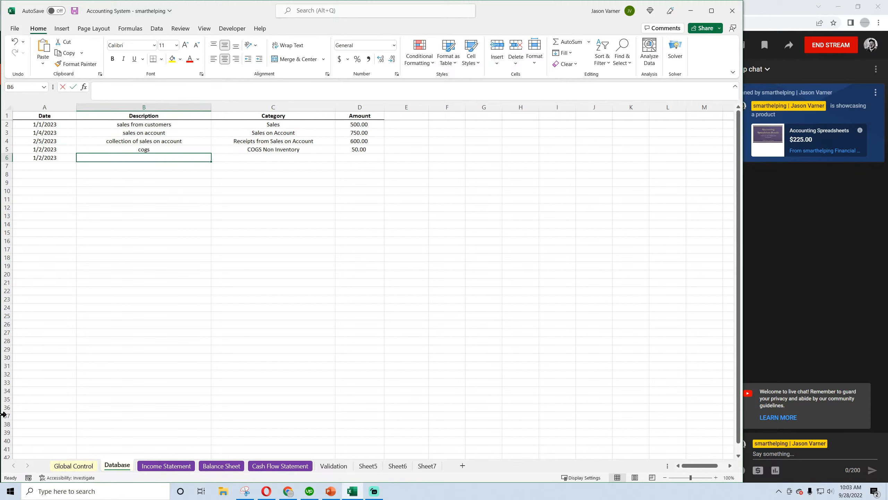
type("cogs on account")
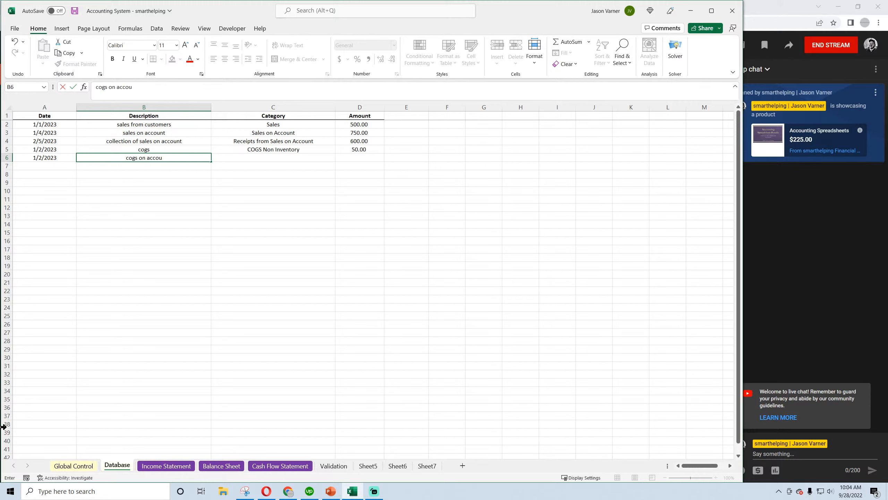
key("Return")
Step: Set row 6's category to COGS Non Inventory on Account and its amount to 75
left_click(321, 156)
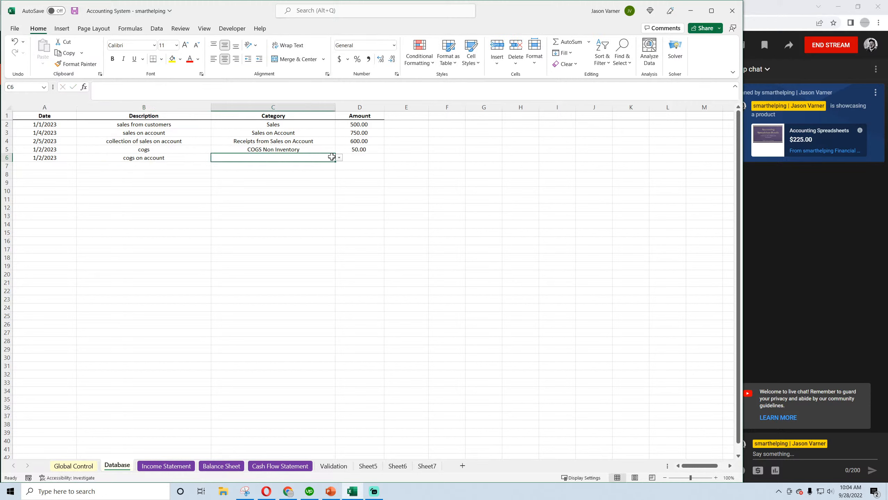
left_click(338, 157)
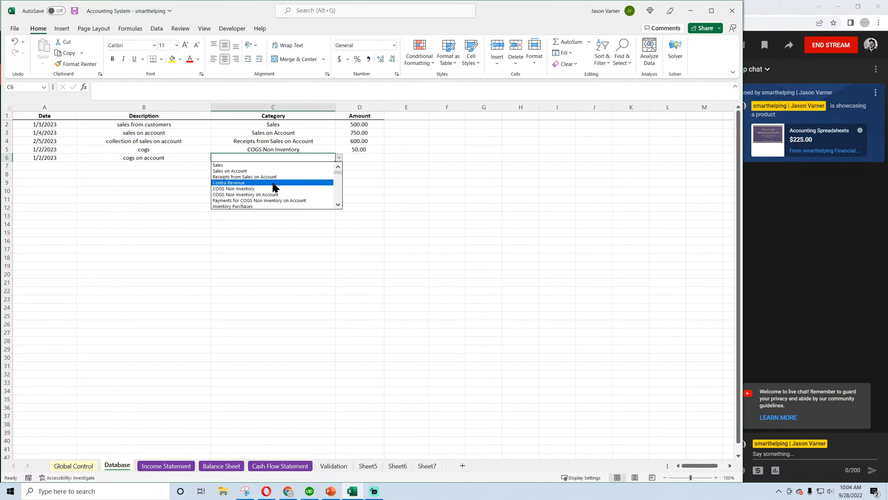
left_click(270, 195)
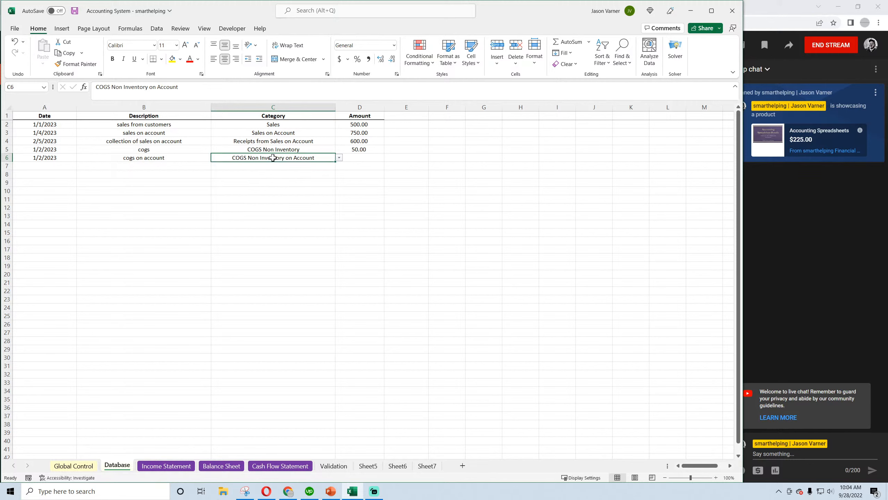
left_click(367, 158)
type("75")
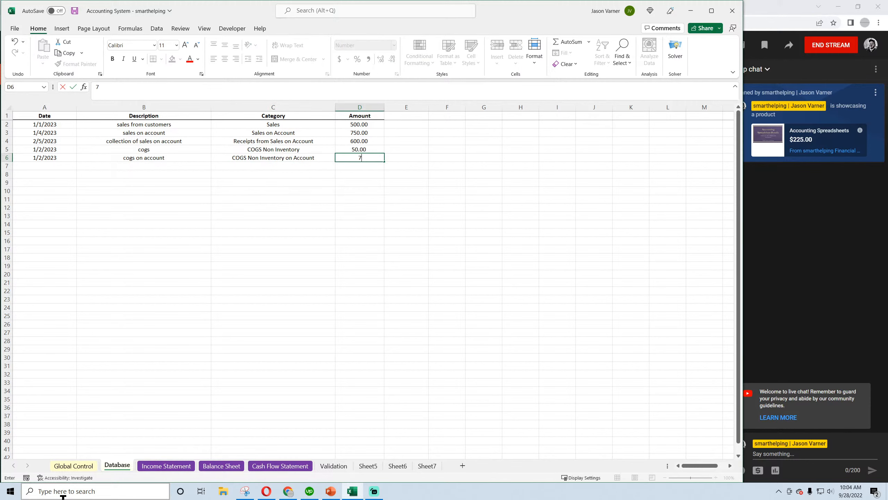
key("Return")
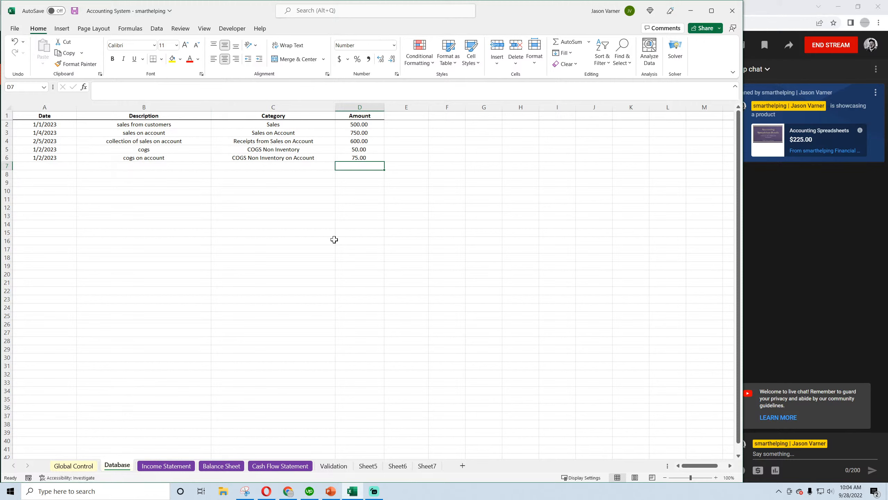
left_click(354, 158)
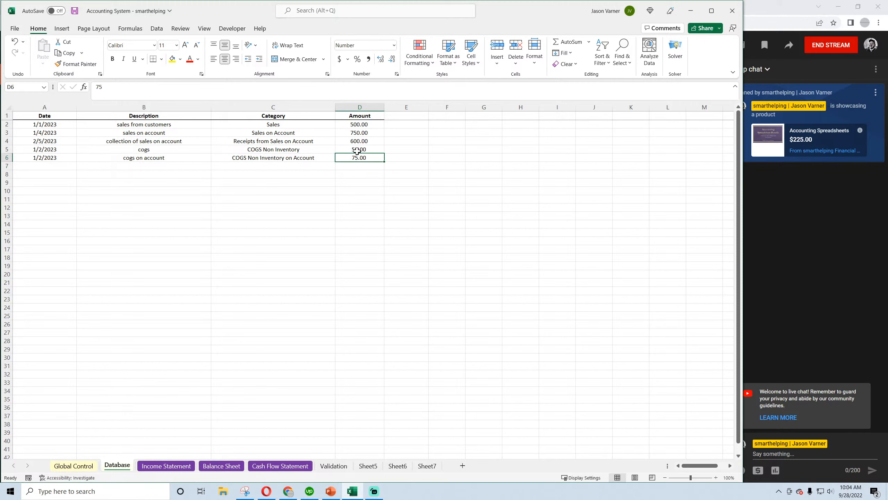
left_click_drag(357, 151, 328, 148)
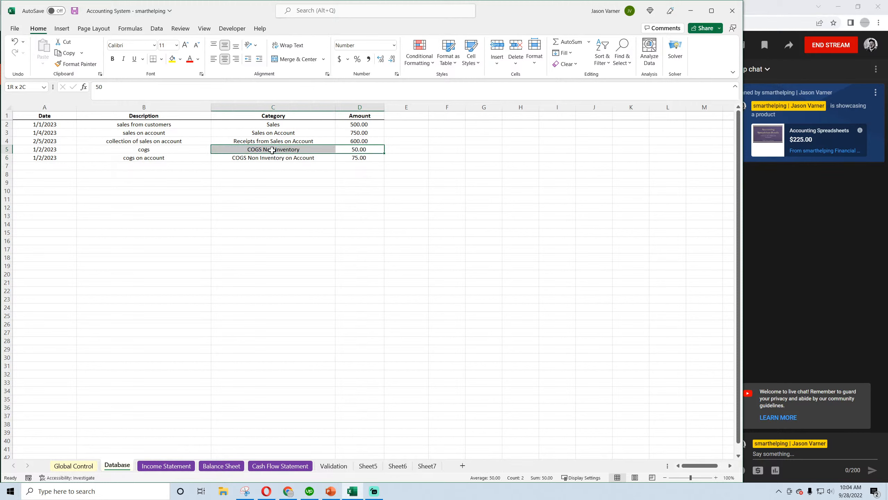
left_click_drag(272, 150, 272, 150)
Step: Enter the date 2/1/2023 and the description "paid cogs on account" in row 7
left_click(55, 166)
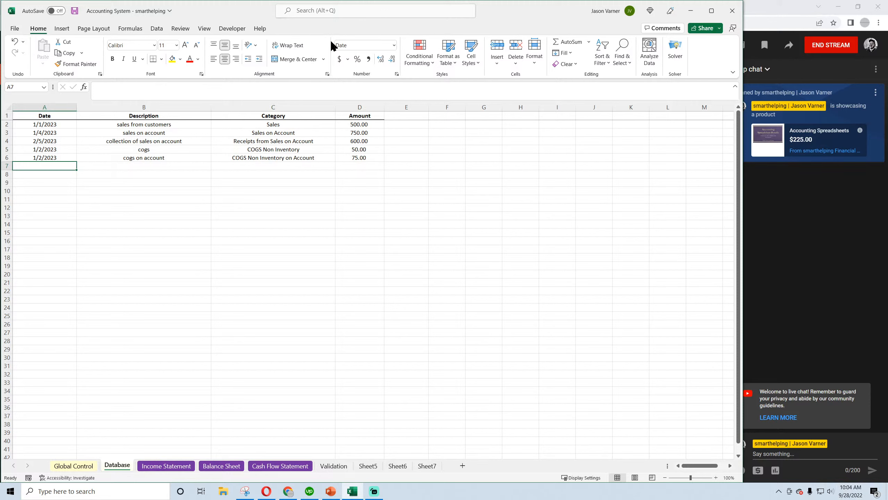
type("2/1/2")
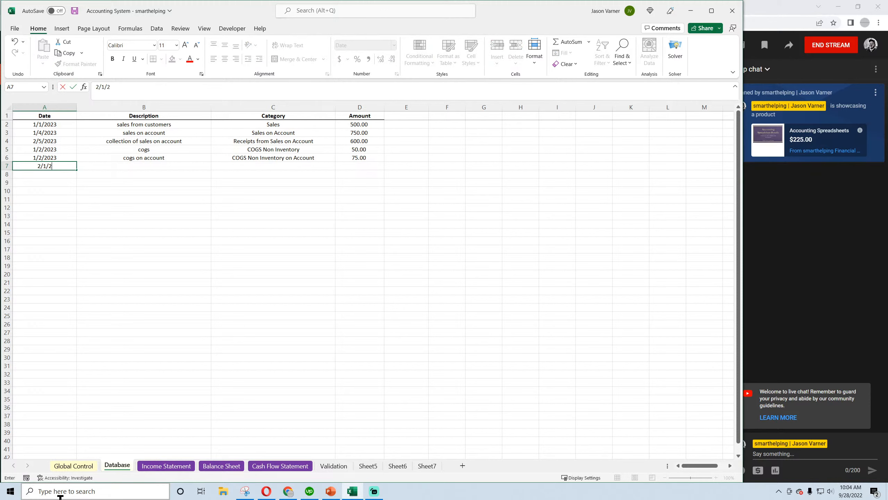
type("023")
key("Return")
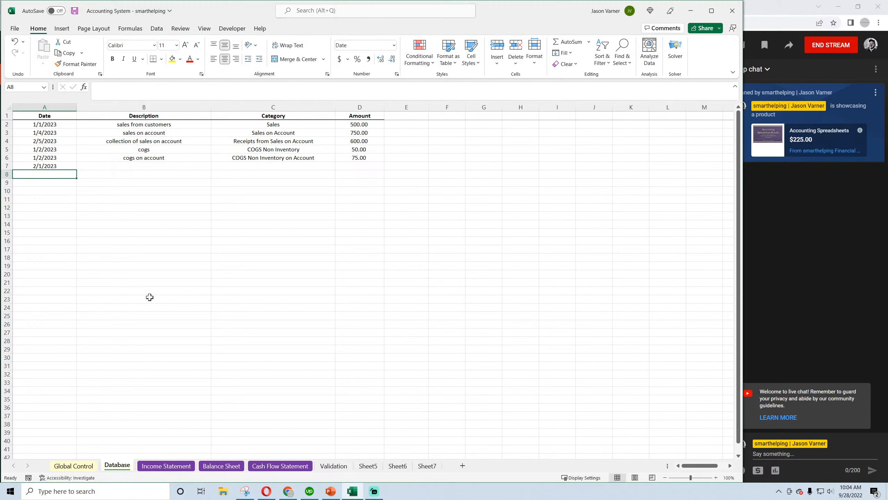
left_click(177, 167)
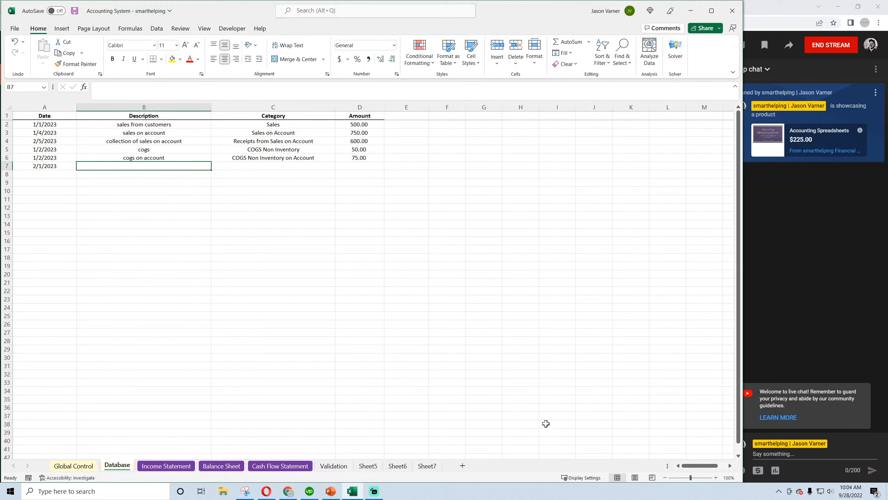
type("paid")
mouse_move(150, 491)
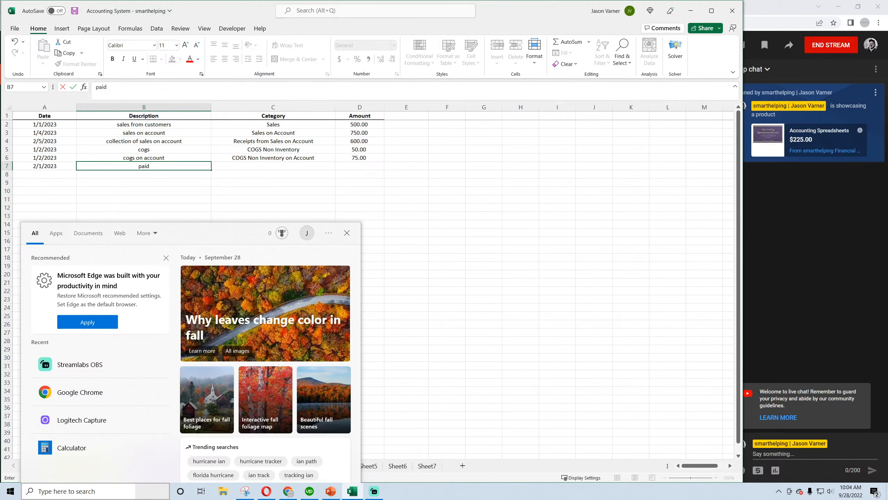
type("cogs on account")
key("Return")
Step: Set row 7's category to Payments for COGS Non Inventory on Account and its amount to 75
left_click(254, 166)
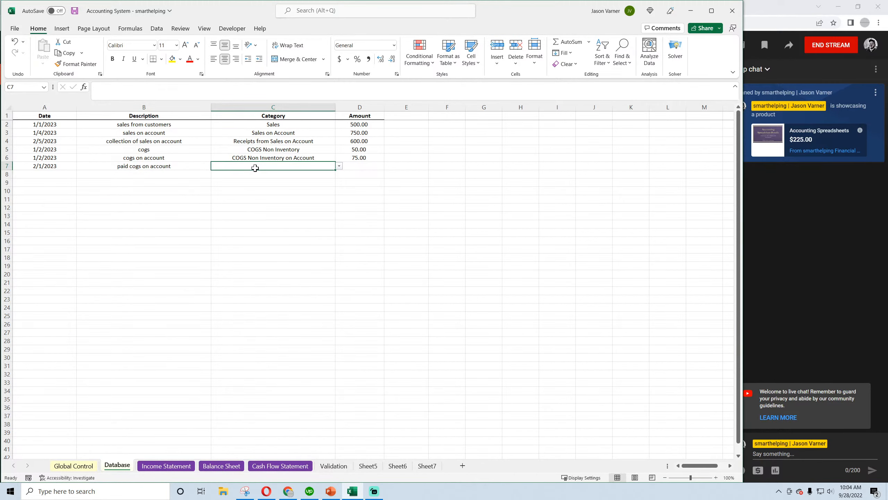
left_click(338, 166)
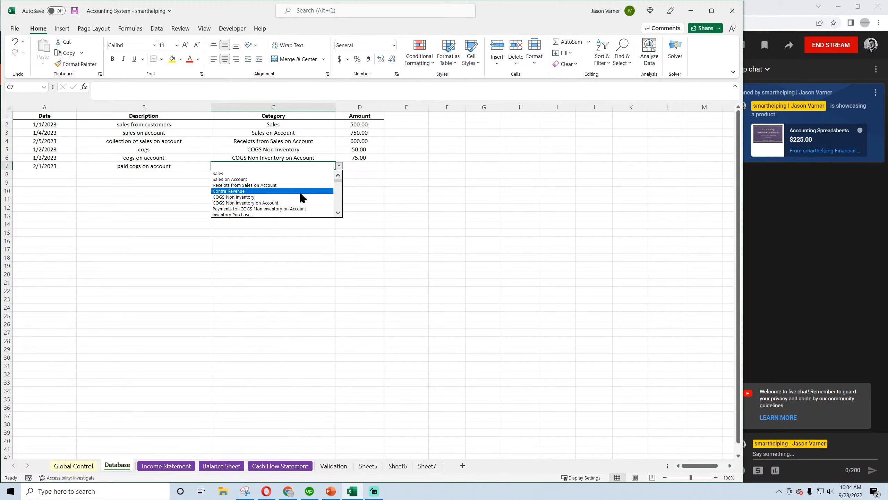
left_click(283, 209)
key("Tab")
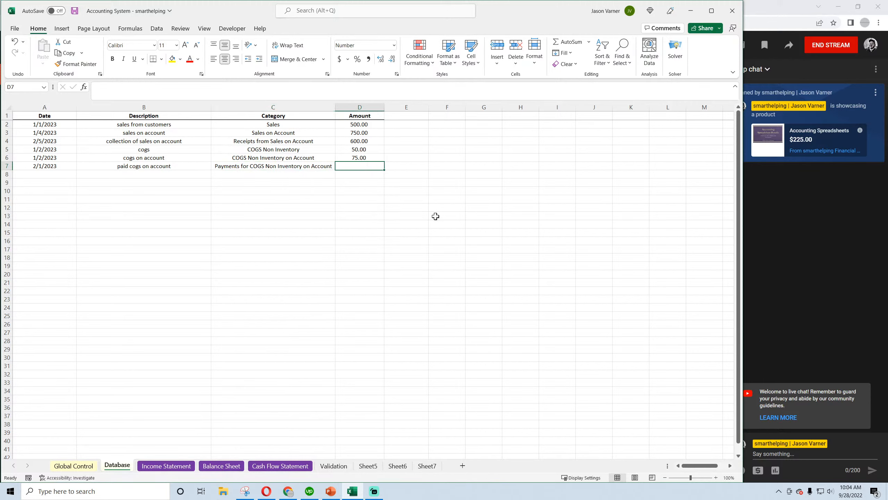
type("75")
key("Return")
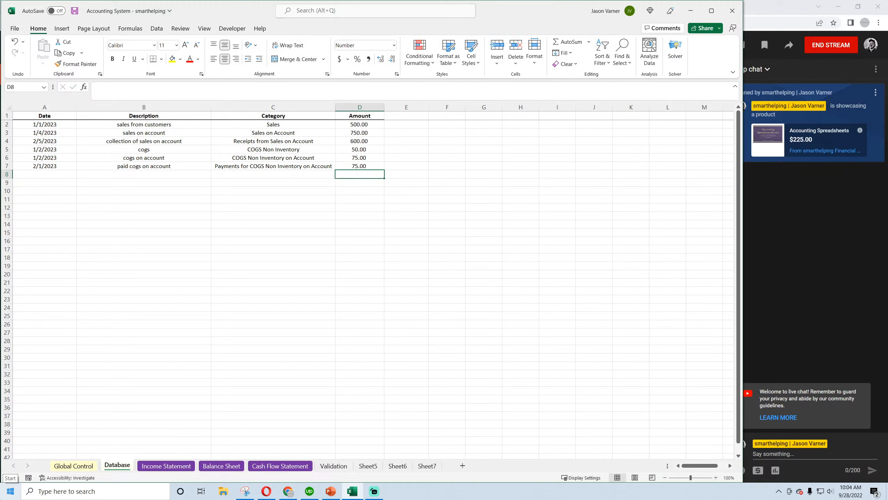
Step: Enter the date 1/2/2023 for a new transaction in row 8
left_click(46, 171)
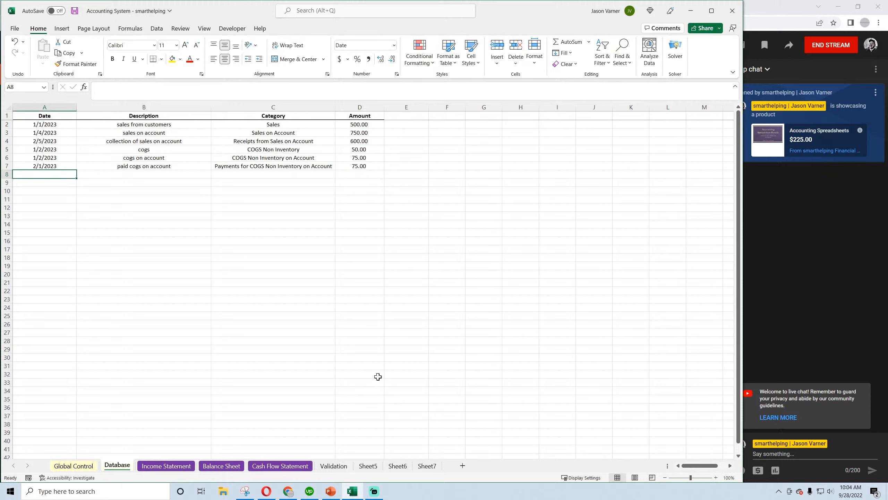
type("2")
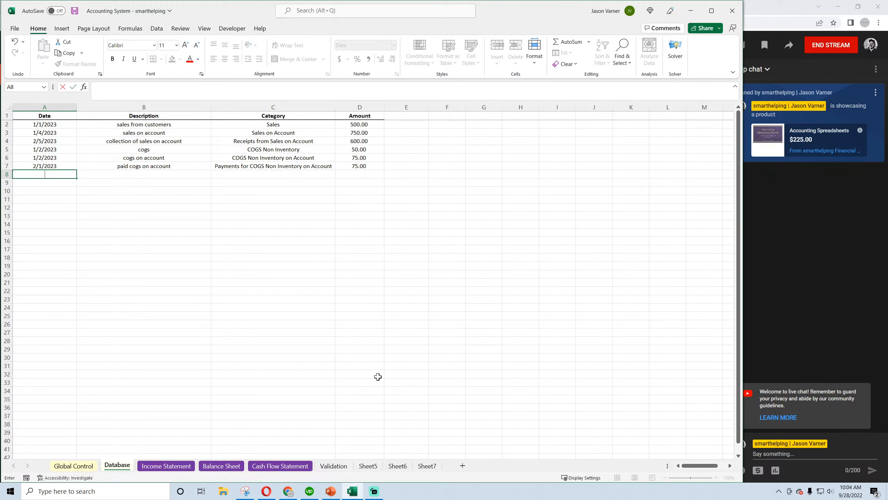
type("1/2/2023")
key("Tab")
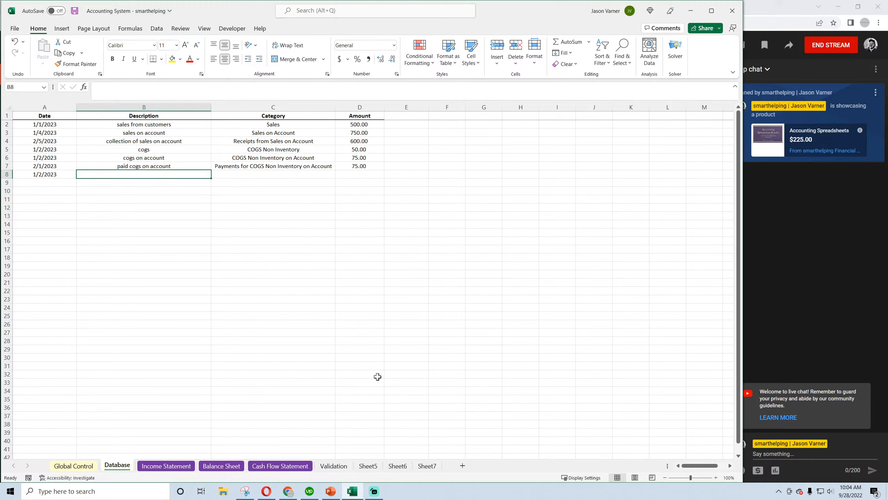
type("cog")
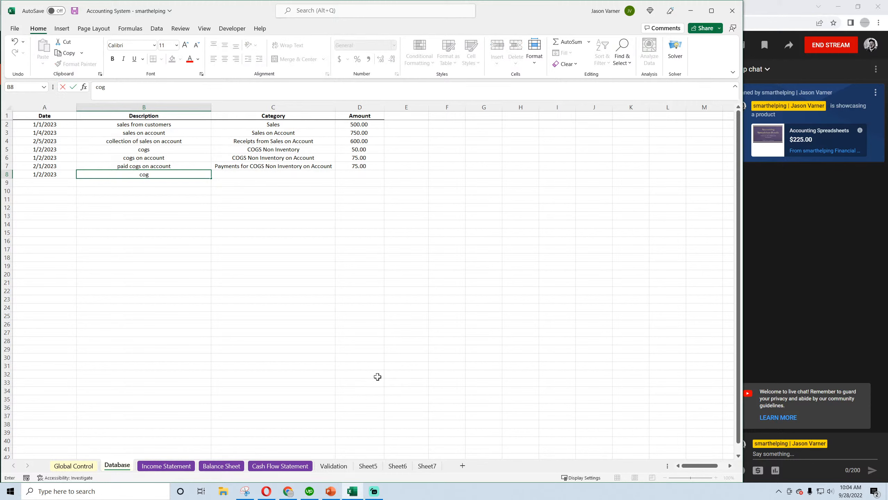
type("s")
key("BackSpace")
key("BackSpace")
key("BackSpace")
key("BackSpace")
key("BackSpace")
key("BackSpace")
key("Return")
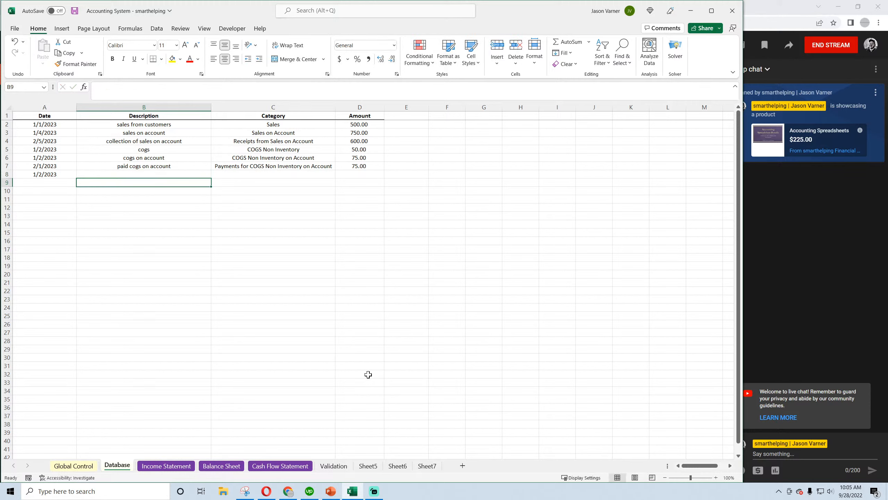
left_click(301, 174)
left_click(339, 174)
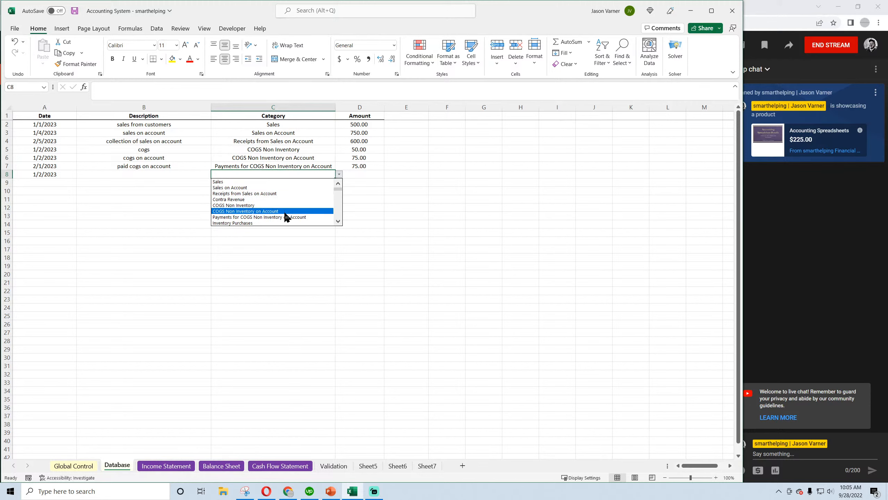
left_click(282, 273)
Step: Enter the description "buying inventory" in row 8 and set its category to Inventory Purchases
left_click(140, 172)
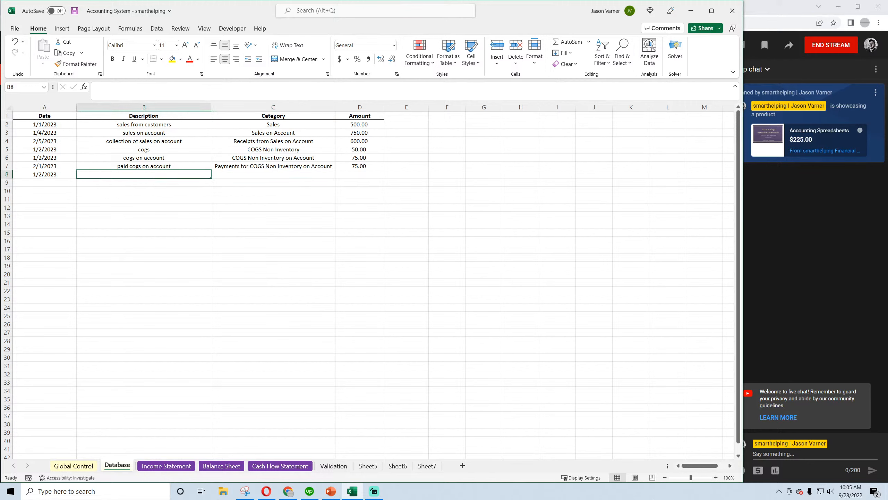
type("buying inventory")
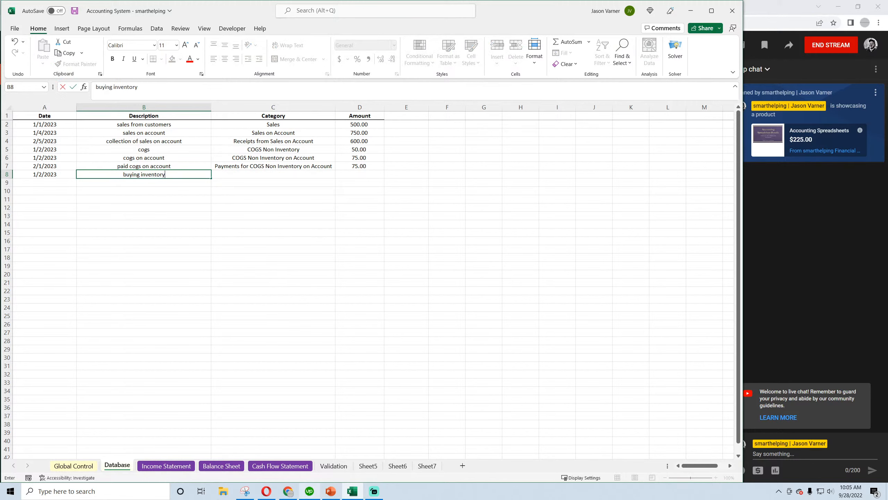
key("Return")
left_click(322, 174)
left_click(339, 174)
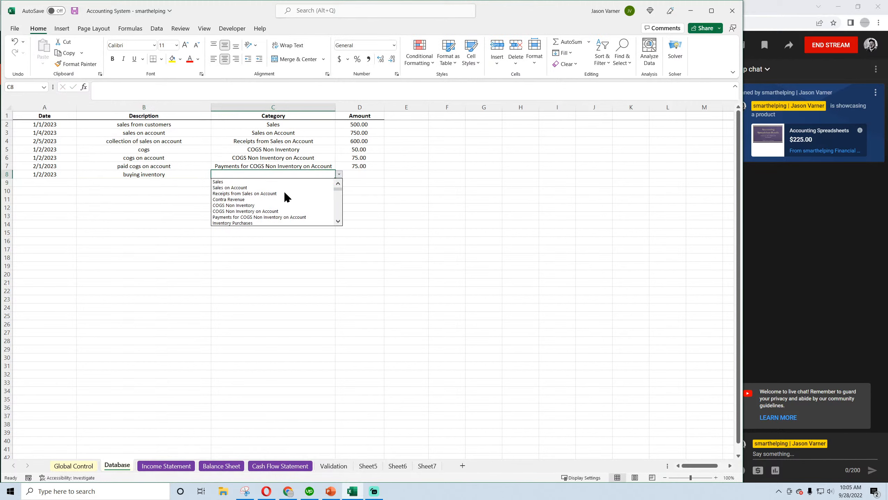
left_click(267, 223)
Step: Set the amount of the buying inventory transaction in row 8 to 5,000
left_click(358, 177)
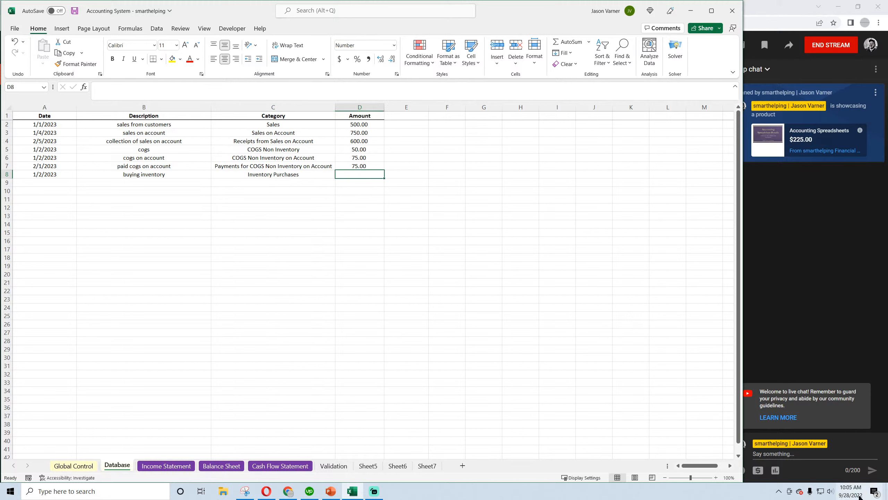
type("5")
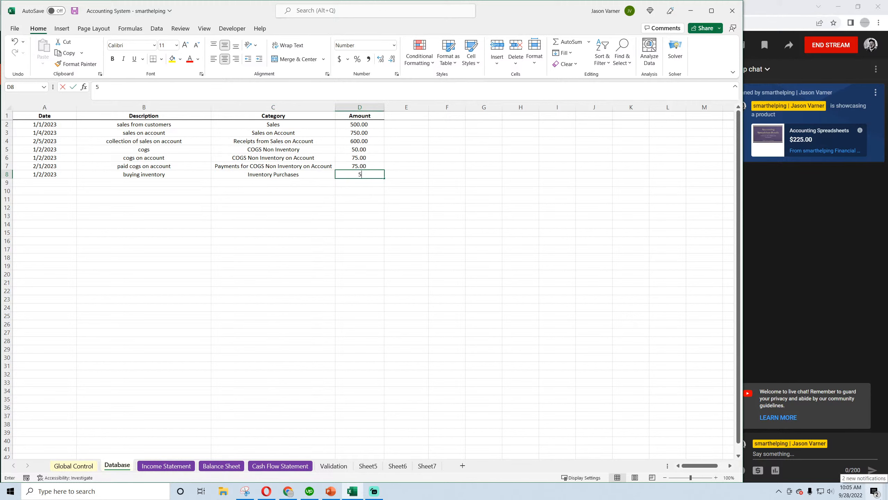
type(",000")
key("Return")
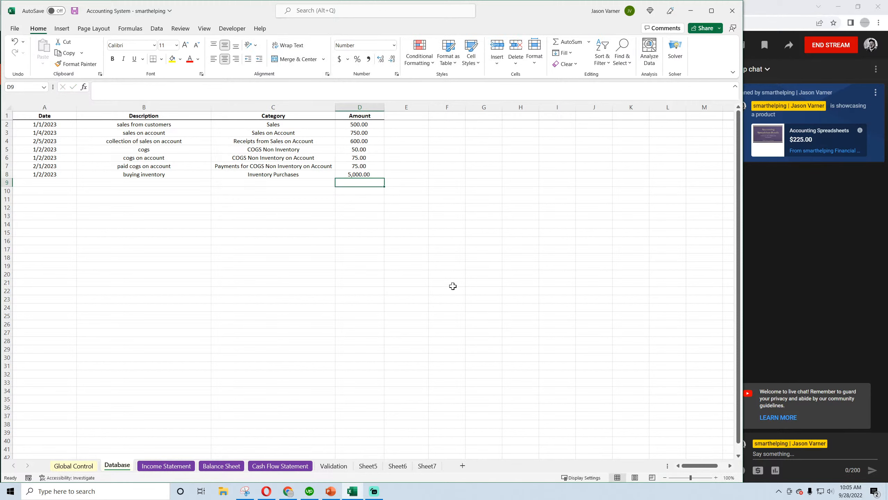
Step: Enter the date 2/2/2023 for a new transaction in row 9
left_click(36, 182)
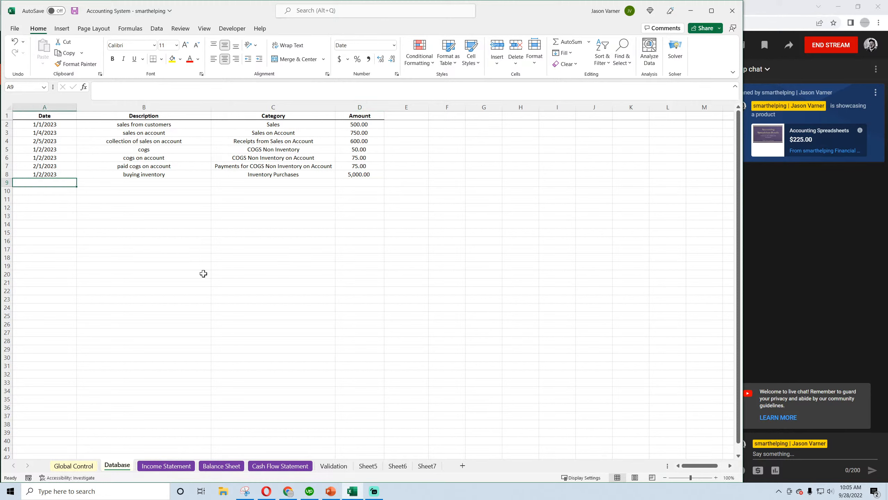
type("2/2/2")
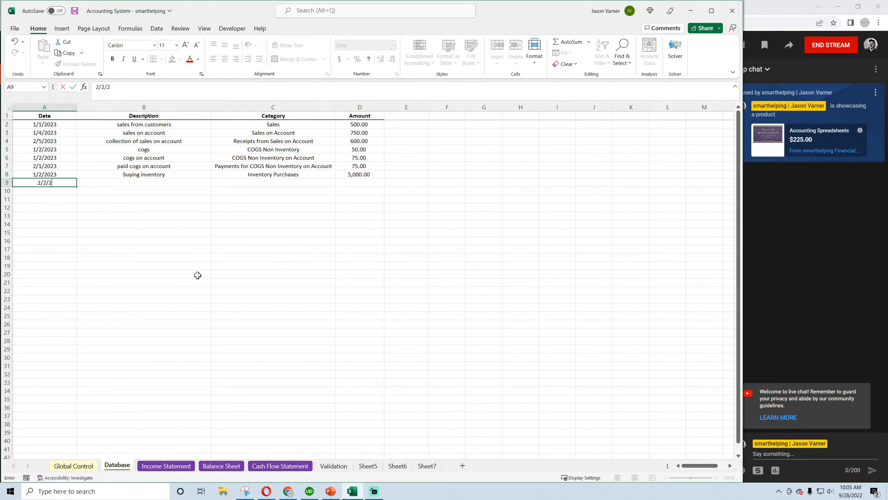
type("023")
key("Tab")
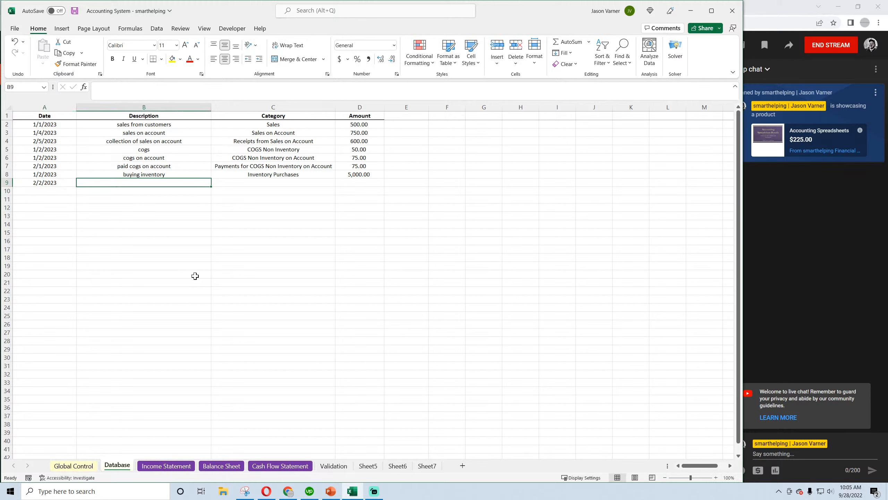
Step: Set row 9's date to 1/2/2023 and enter the description "buy inv. On account"
key("Left")
type("1")
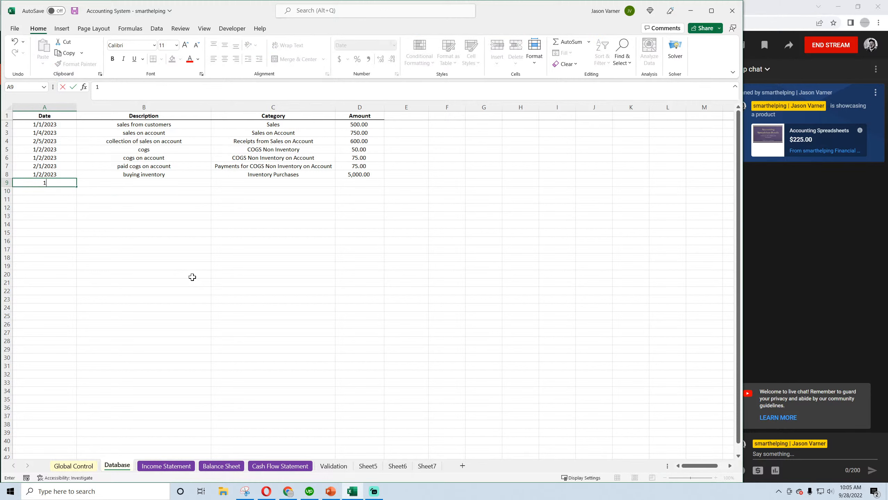
type("/2/2023")
key("Tab")
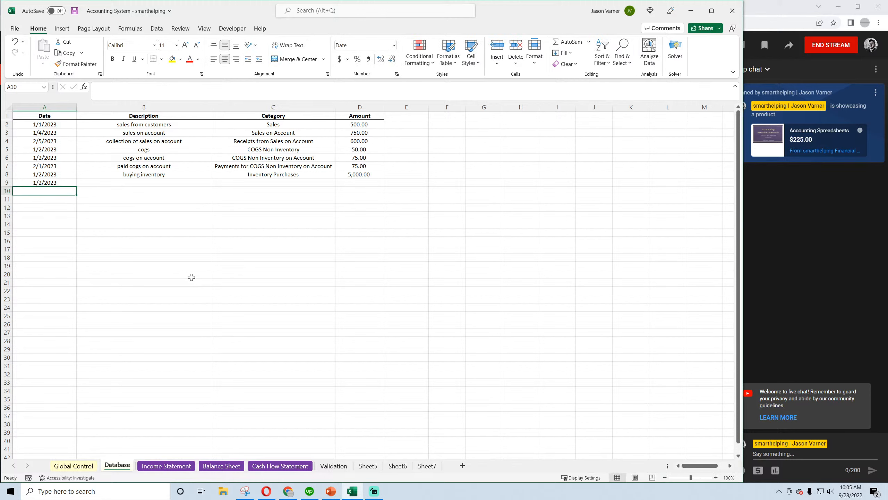
type("buy inv")
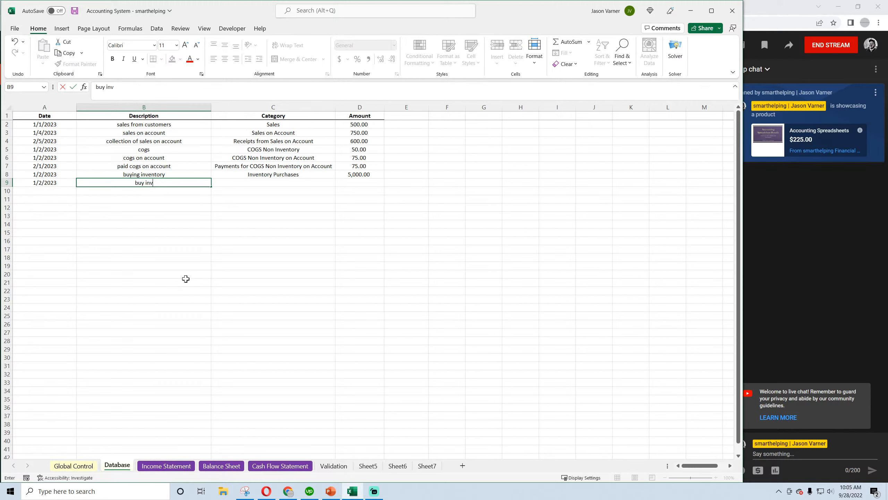
type(". On account")
key("Down")
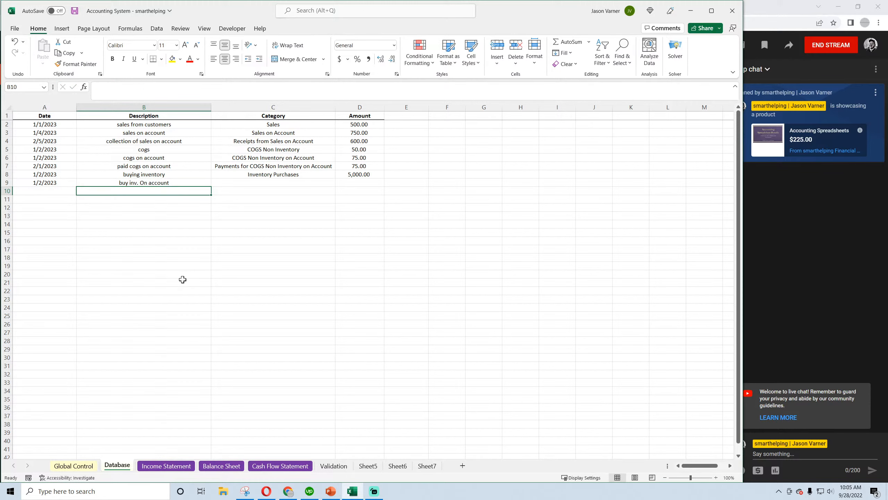
Step: Change the amount of the buying inventory transaction in row 8 to 2,000
left_click(349, 171)
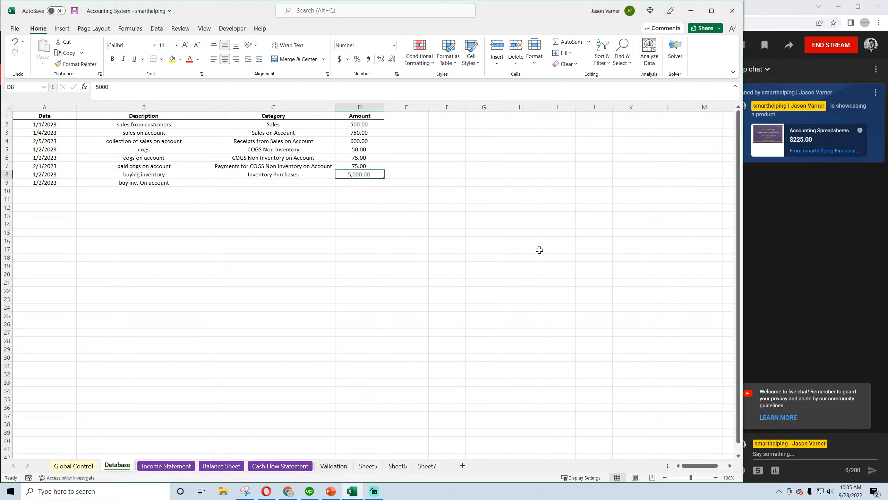
type("2,000")
key("Return")
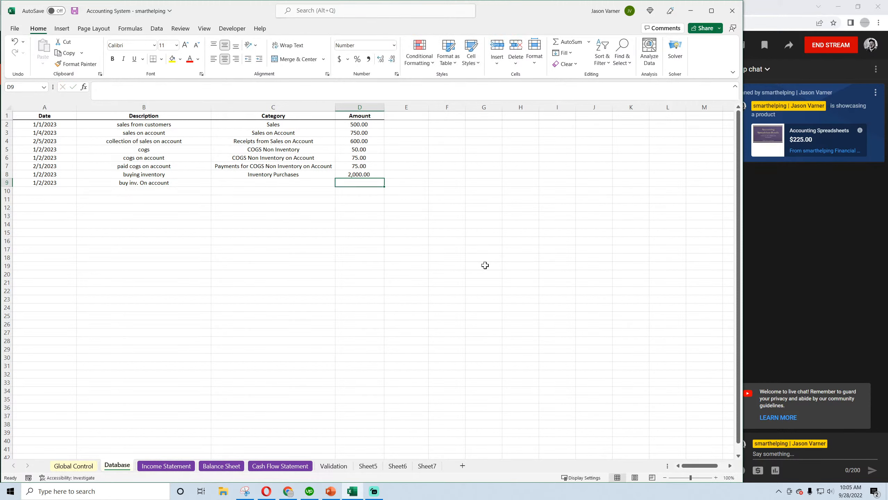
Step: Set row 9's category to Inventory Purchases on Account and its amount to 1,500
left_click(311, 182)
left_click(339, 182)
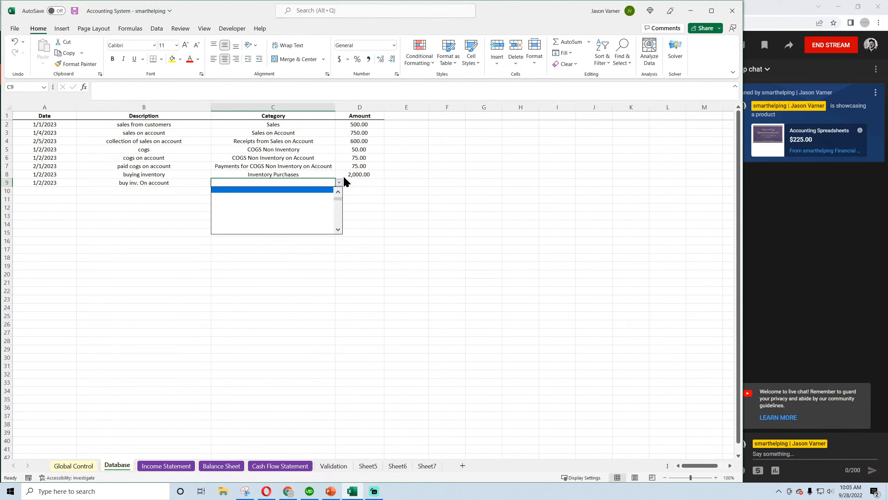
left_click(338, 230)
left_click(337, 230)
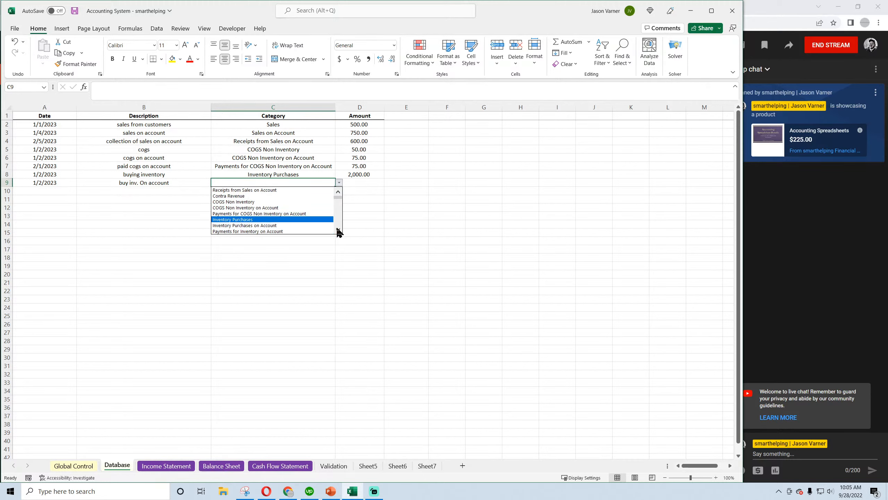
left_click(282, 225)
key("Tab")
type("1500")
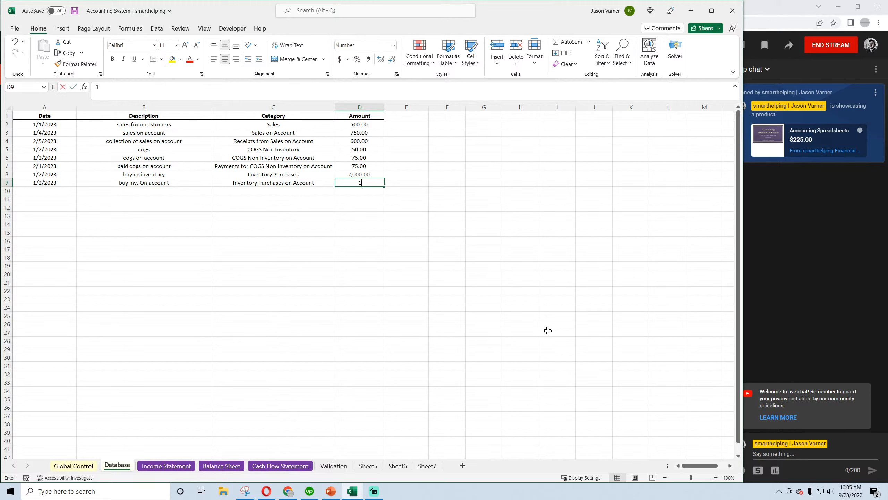
key("Return")
Step: Enter the date 2/1/2023 and the description "paid for inv on account" in row 10
left_click(66, 191)
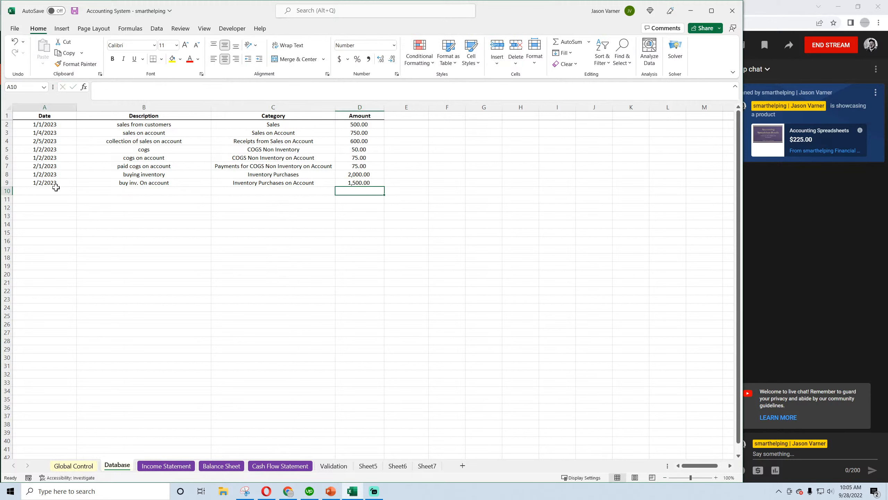
type("2/1/2023")
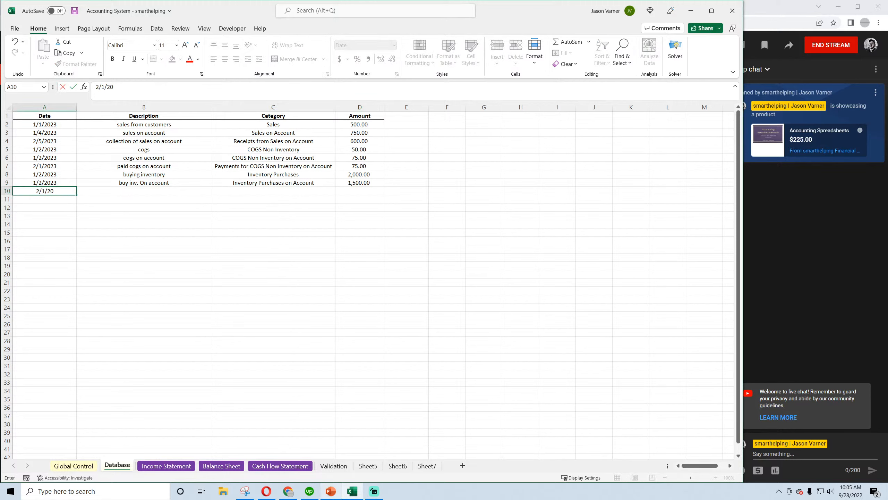
mouse_move(330, 491)
key("Tab")
type("paid for inv o")
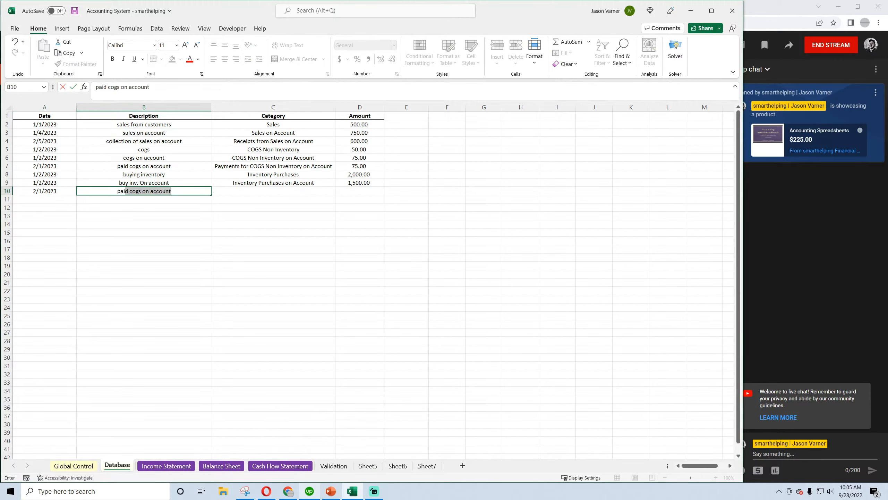
type("n account")
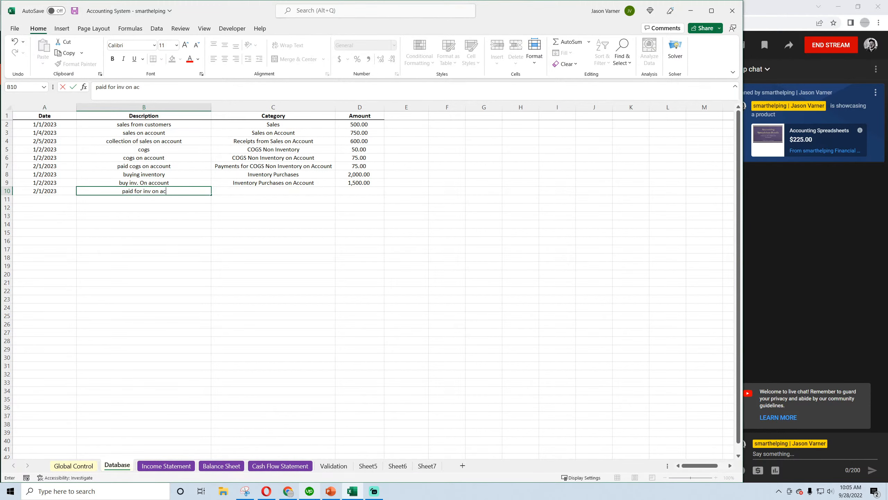
key("Tab")
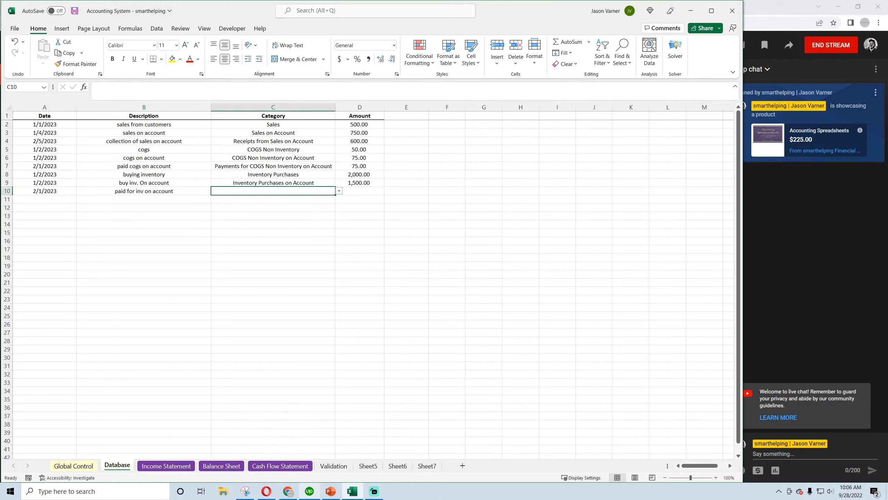
Step: Set row 10's category to Payments for Inventory on Account
left_click(339, 191)
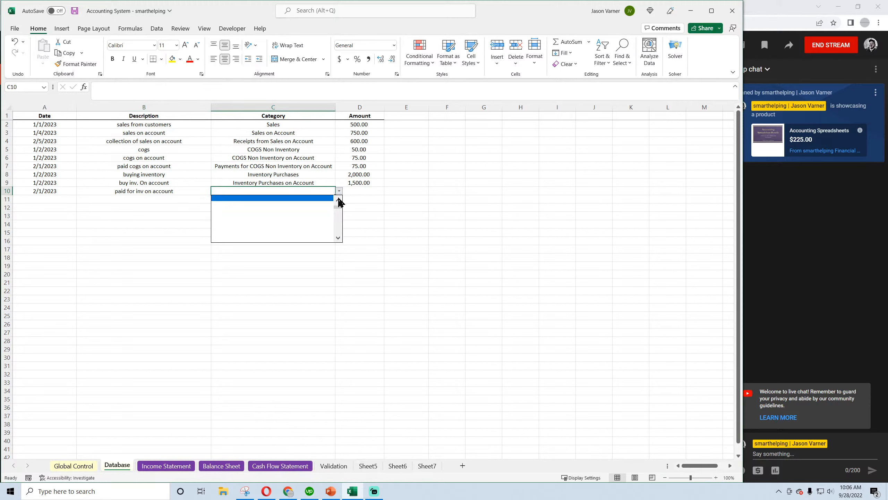
left_click(338, 200)
left_click(339, 200)
left_click(338, 201)
left_click(338, 200)
left_click(338, 200)
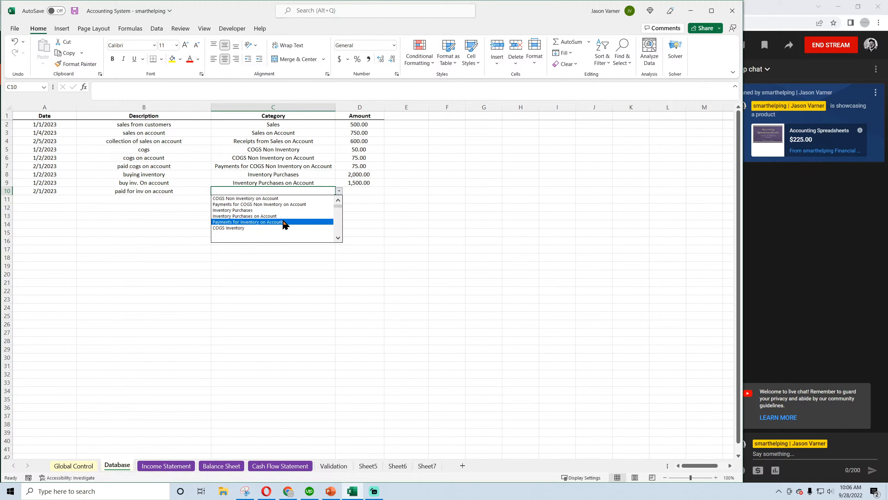
left_click(265, 222)
key("Tab")
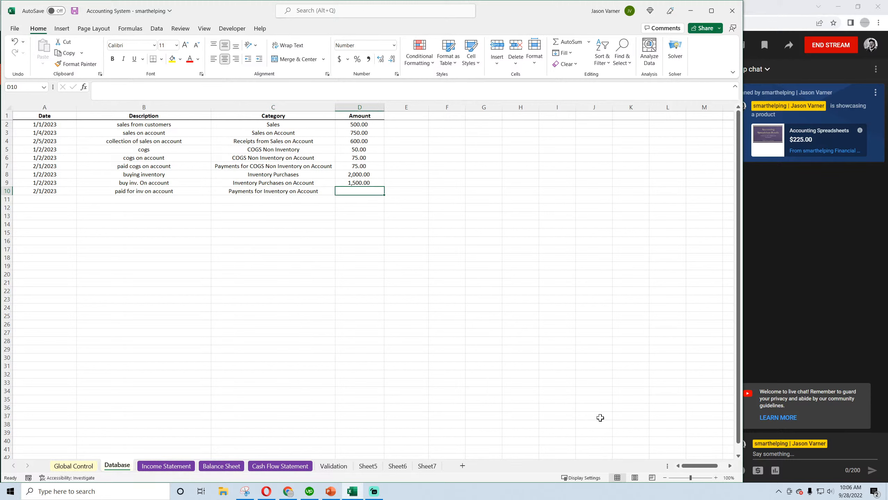
Step: Set row 10's amount to 1,500 and save the workbook
type("1500")
key("Return")
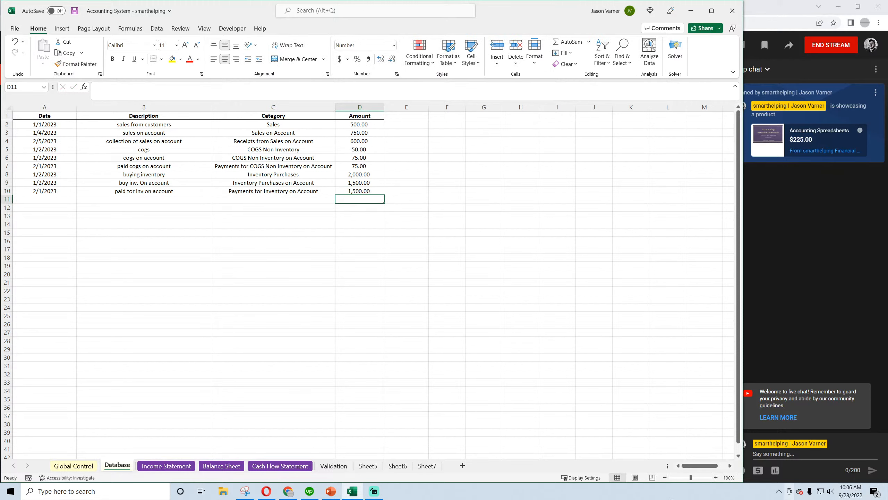
left_click(74, 11)
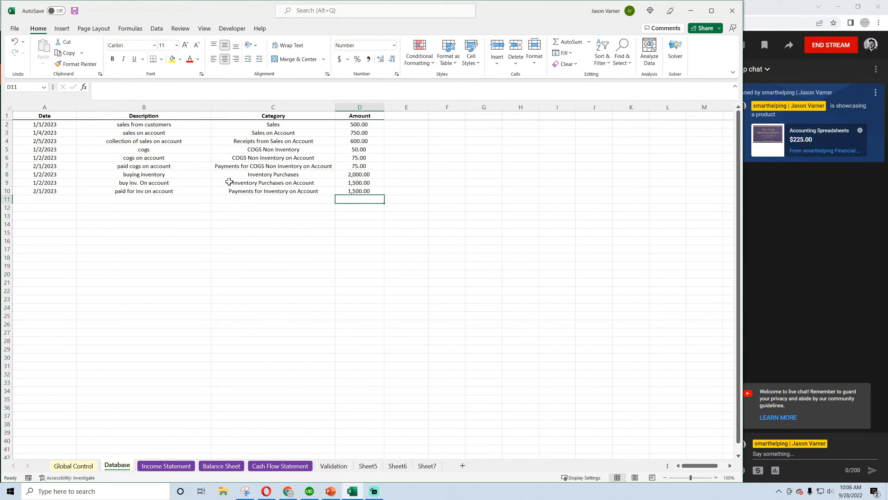
left_click(328, 199)
left_click(339, 198)
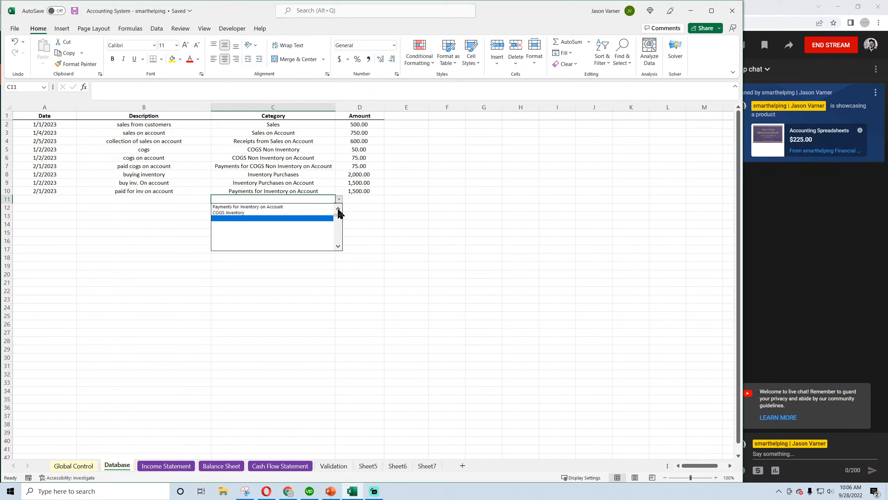
left_click(339, 208)
left_click(338, 208)
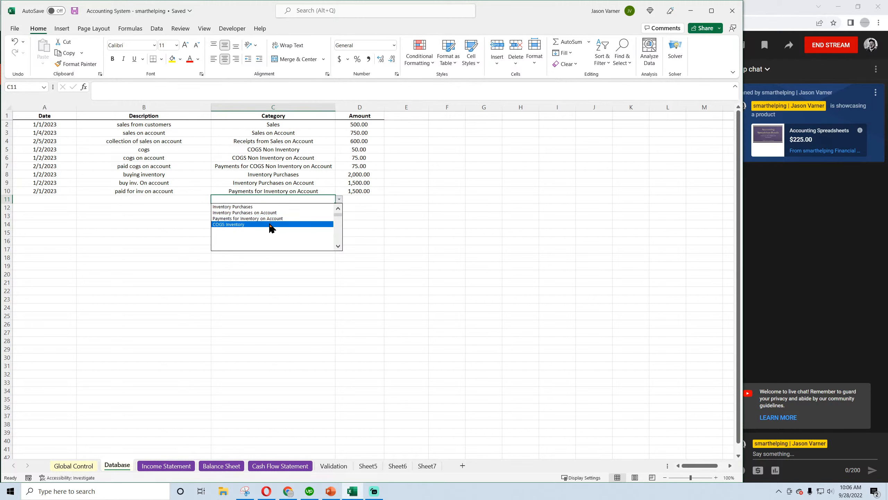
Step: Enter the date 1/2/2023 and the description "cogs expense inventory item" in row 11
left_click(66, 200)
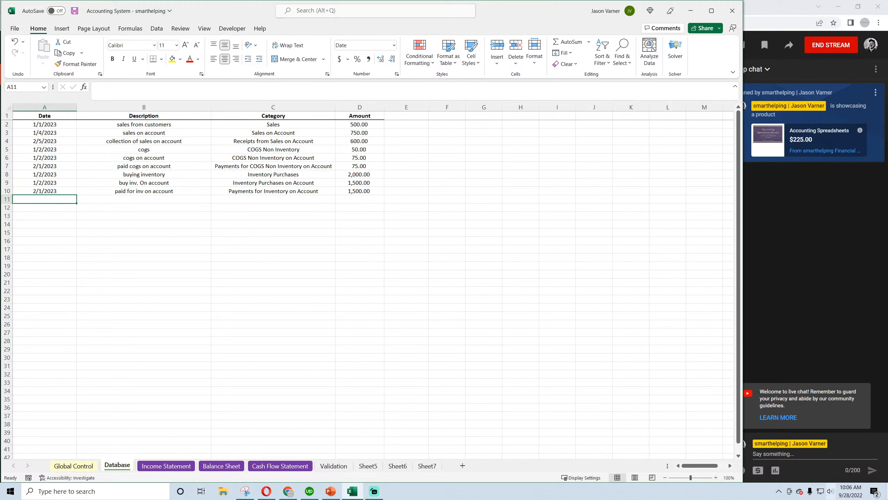
type("1/2")
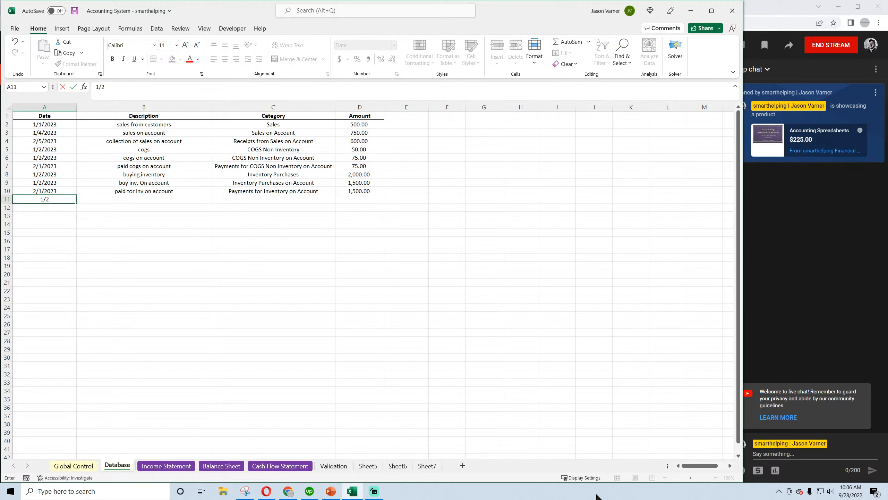
type("/2023")
key("Return")
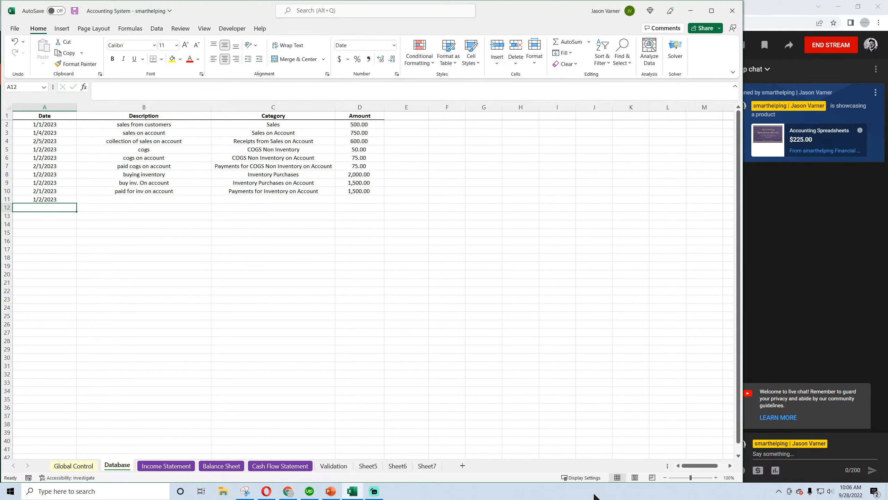
key("Up")
key("Right")
type("cogs")
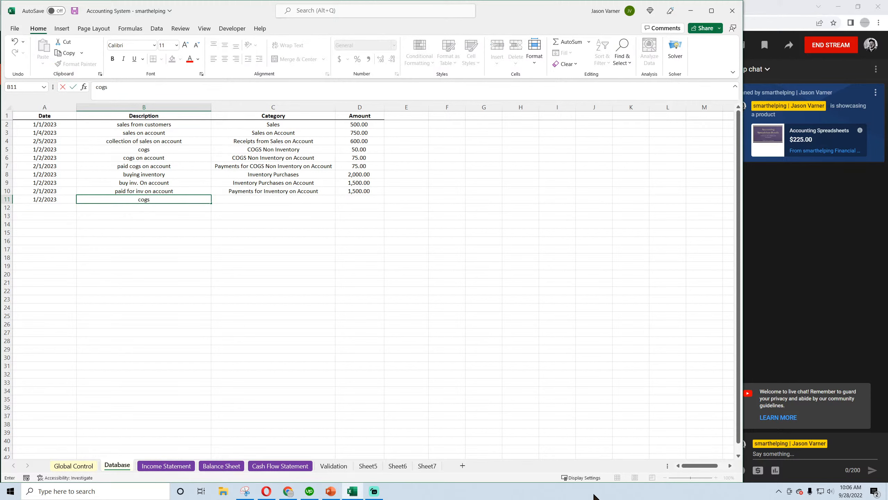
type(" expense inventory item")
key("Return")
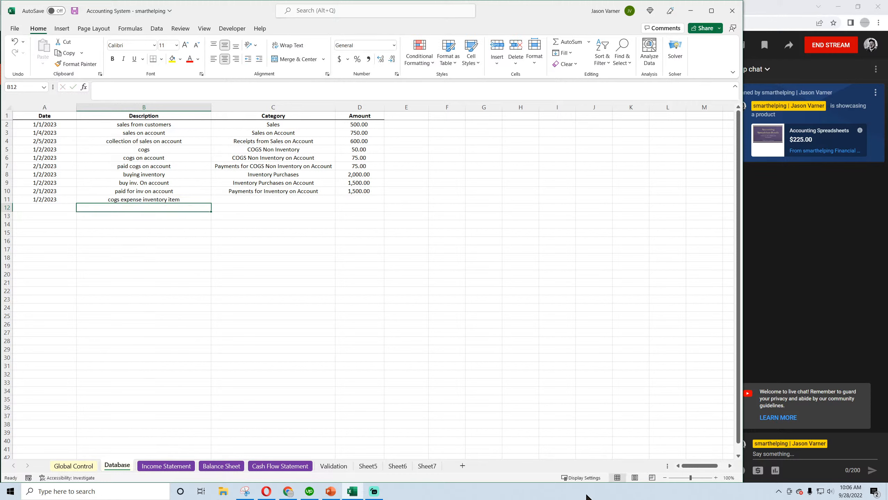
Step: Set row 11's category to COGS Inventory
left_click(299, 200)
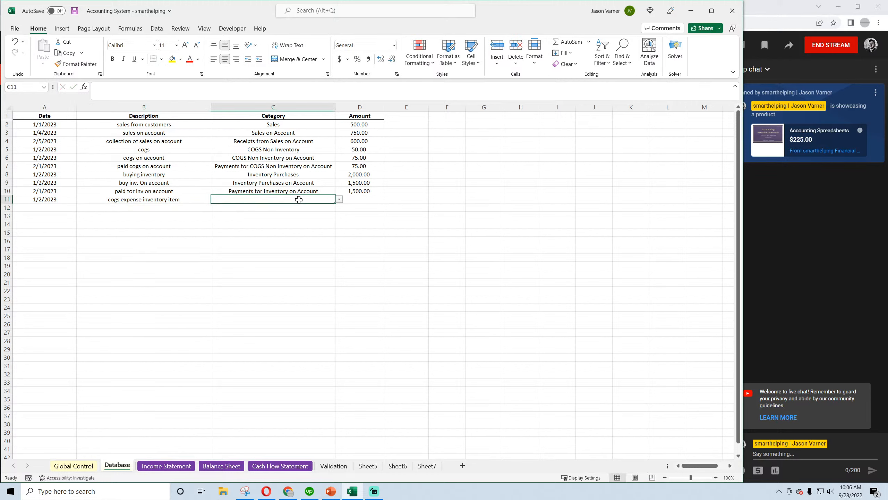
left_click(338, 200)
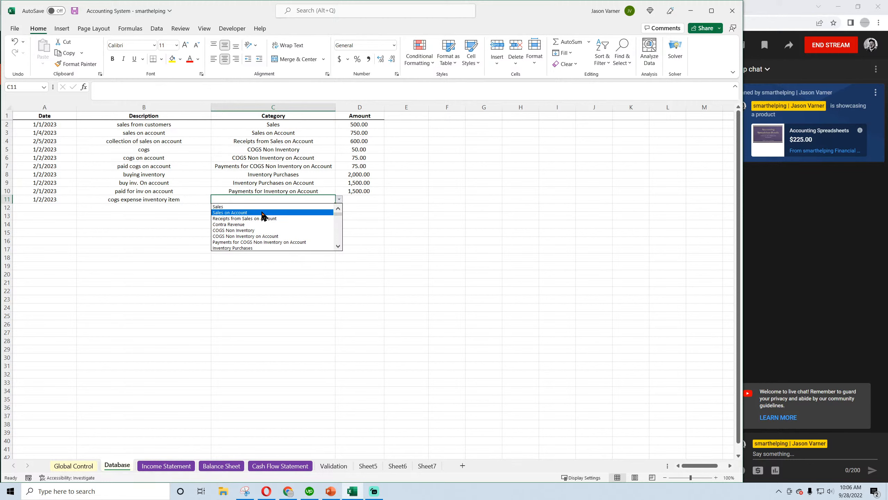
left_click(338, 247)
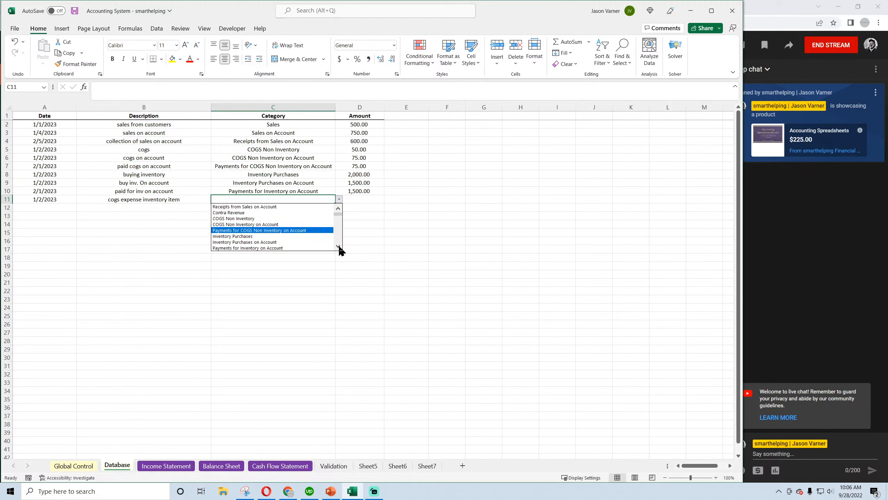
left_click(255, 206)
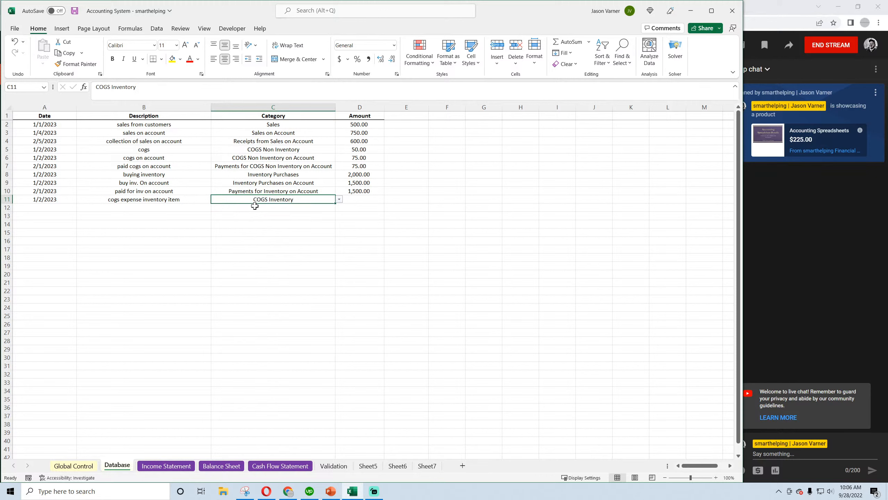
Step: Set row 11's amount to 800 and save the workbook
left_click(362, 200)
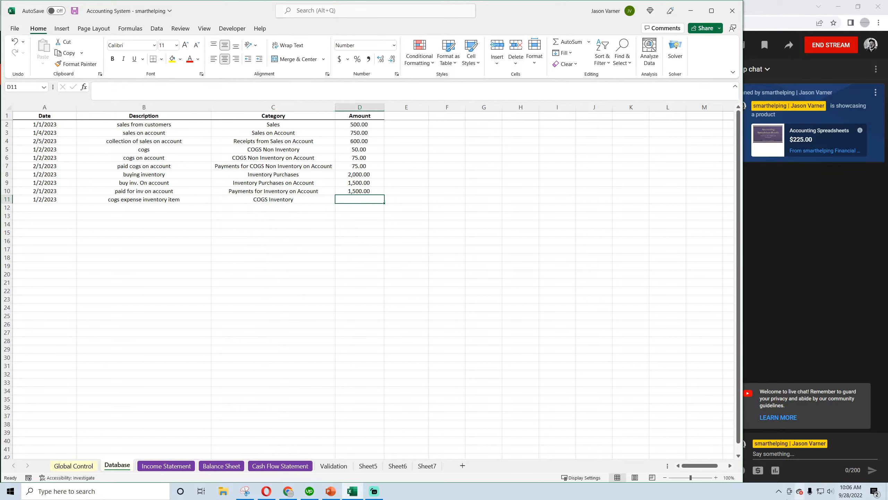
type("75")
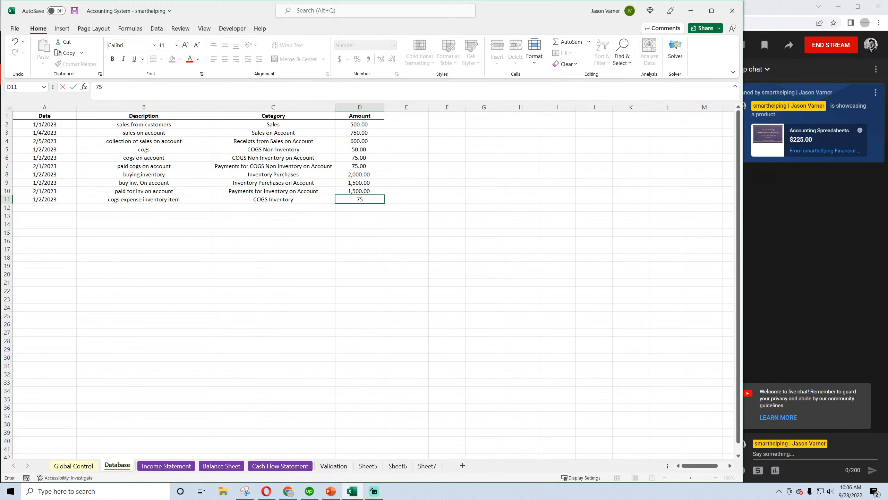
type("800")
key("Return")
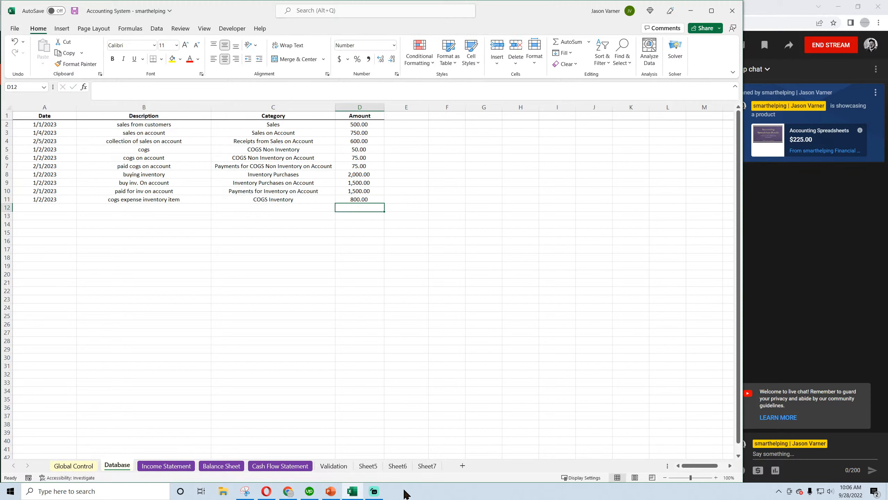
left_click(75, 10)
Step: Review the Database entries, then check January's non-inventory and inventory-only cost of goods sold formulas on the income statement
left_click_drag(142, 123, 359, 199)
left_click(166, 466)
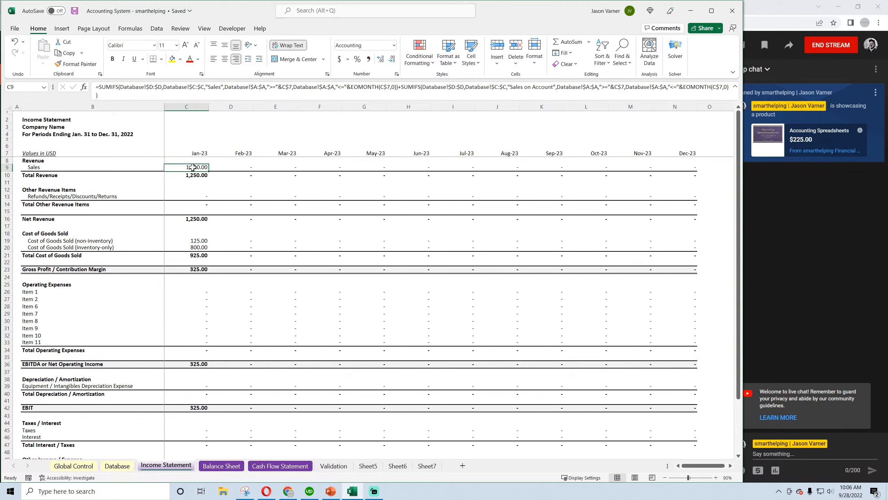
left_click(198, 241)
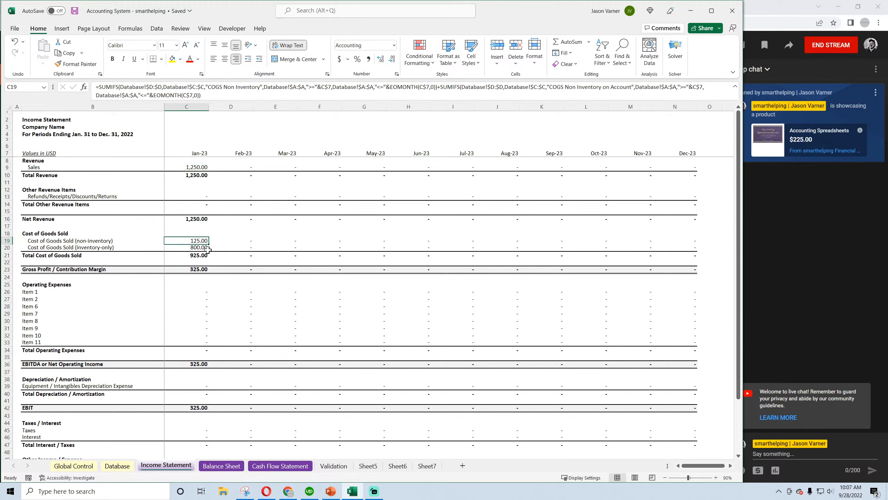
left_click(196, 249)
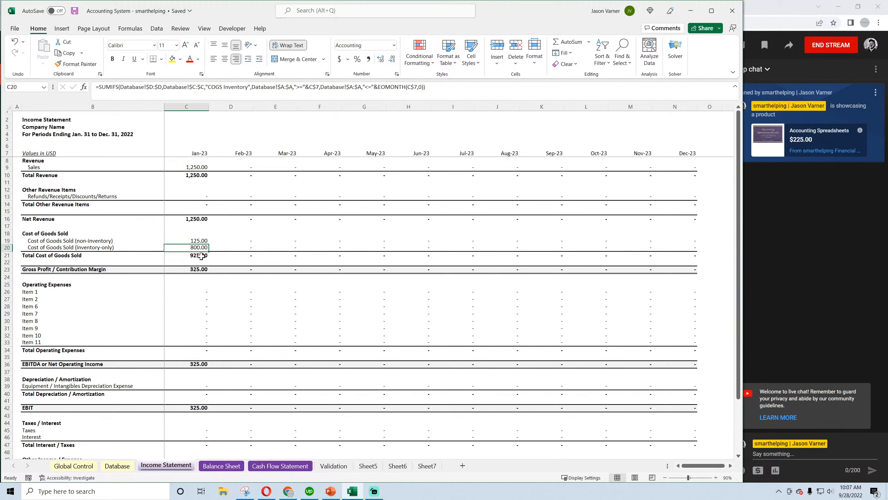
left_click(198, 242)
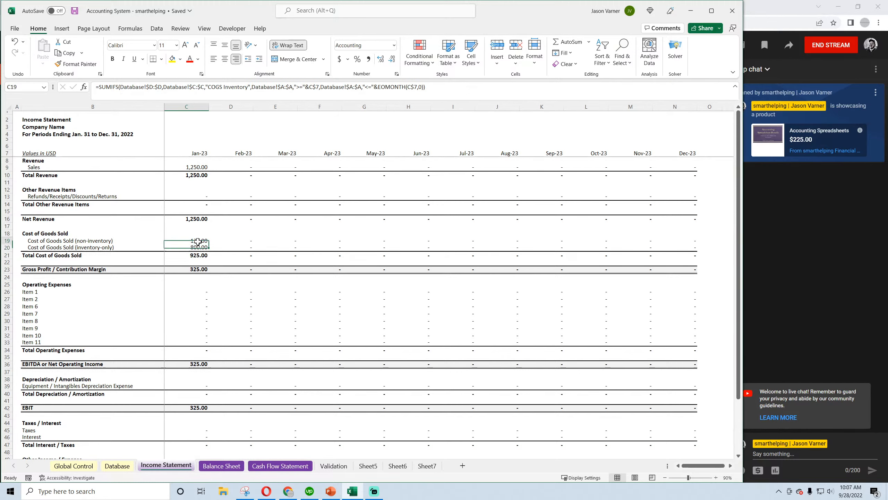
Step: Examine the Database amounts for COGS Non Inventory, COGS Non Inventory on Account and the related payment in rows 5 to 7
left_click(116, 467)
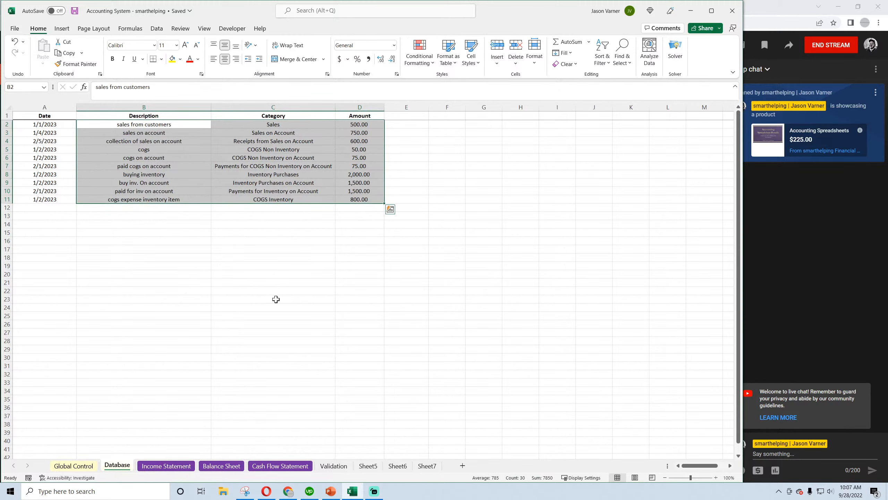
left_click(360, 151)
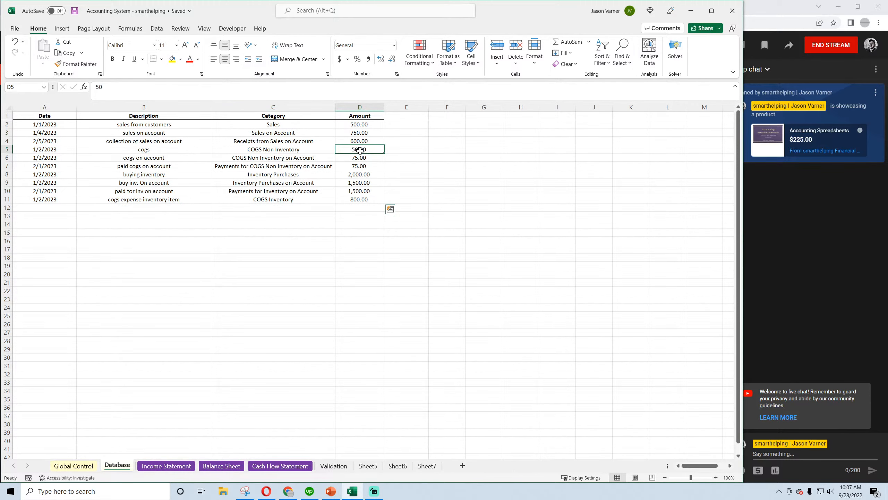
left_click_drag(360, 151, 322, 159)
left_click(364, 158)
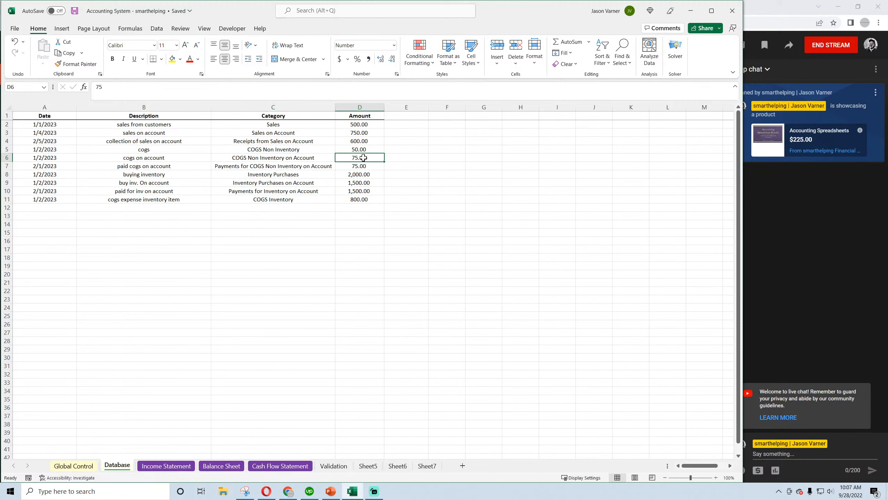
left_click_drag(283, 166, 373, 166)
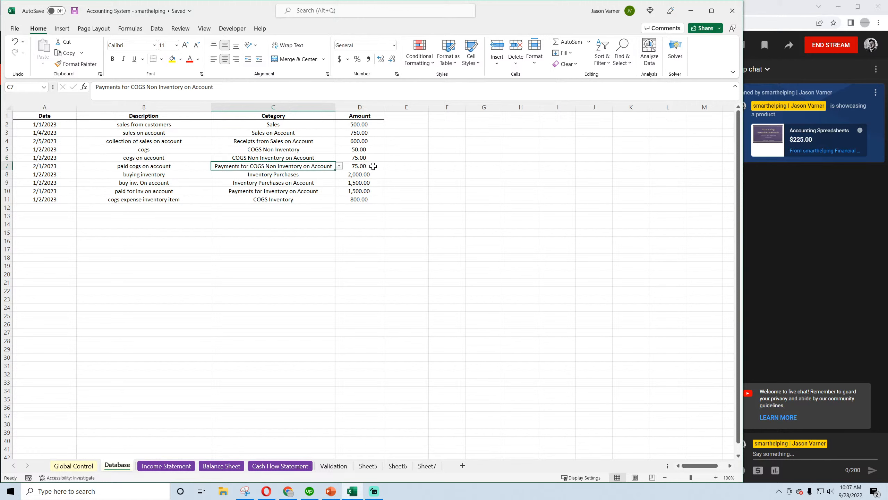
left_click(373, 166)
left_click_drag(279, 166, 360, 166)
left_click(365, 166)
left_click(365, 157)
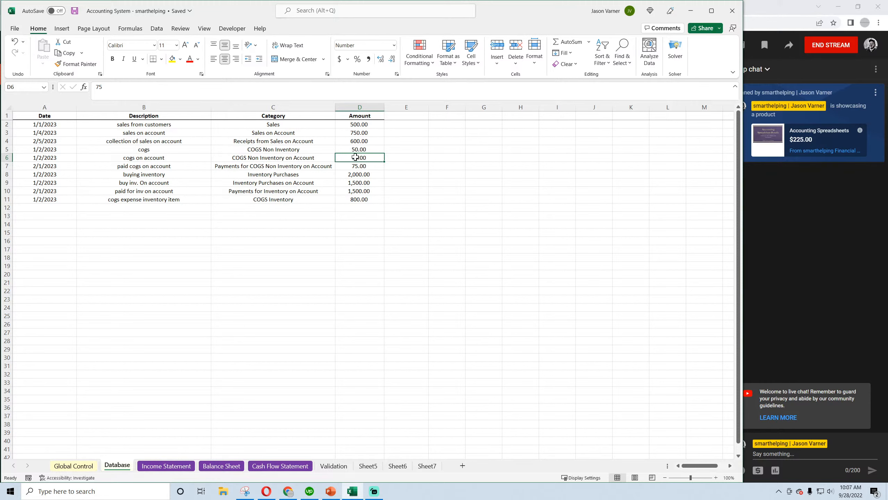
Step: Check January's bottom-line result in cell C55 of the income statement
left_click(166, 465)
scroll(182, 375, "down", 1)
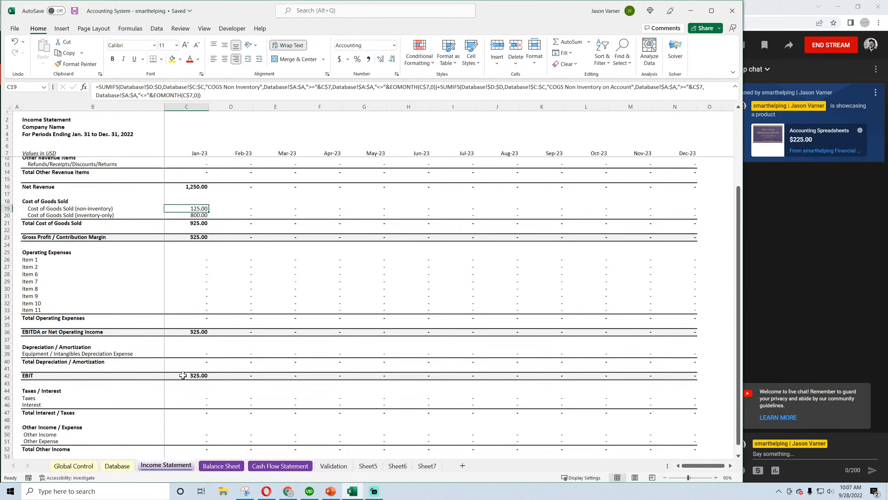
scroll(183, 375, "down", 3)
left_click(192, 418)
scroll(279, 373, "up", 5)
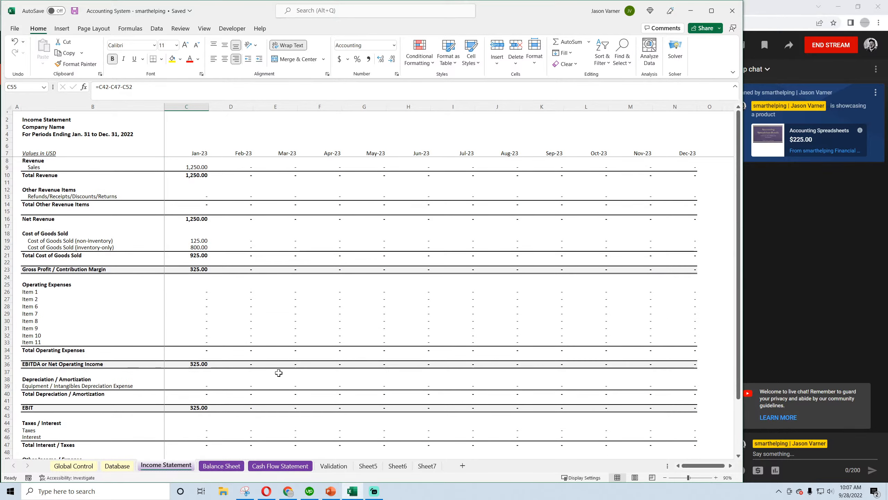
Step: Check the balance sheet's January cash and the January and February accounts receivable and inventory formulas
left_click(214, 466)
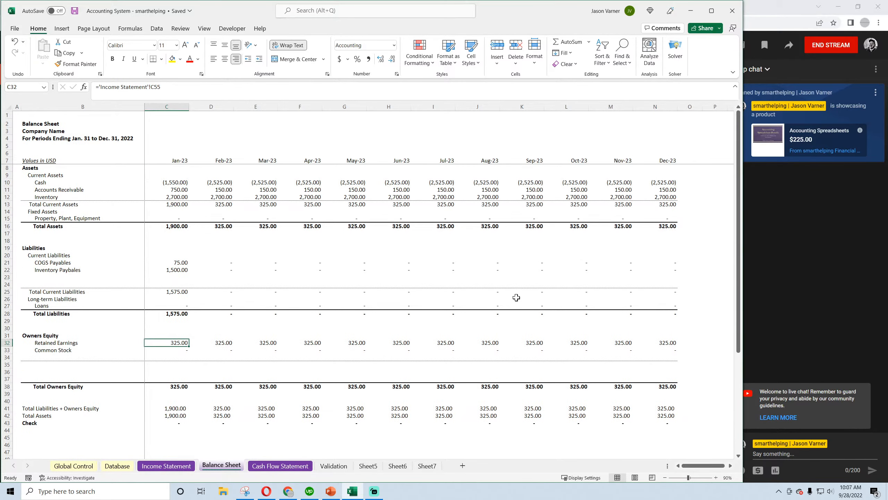
left_click(172, 184)
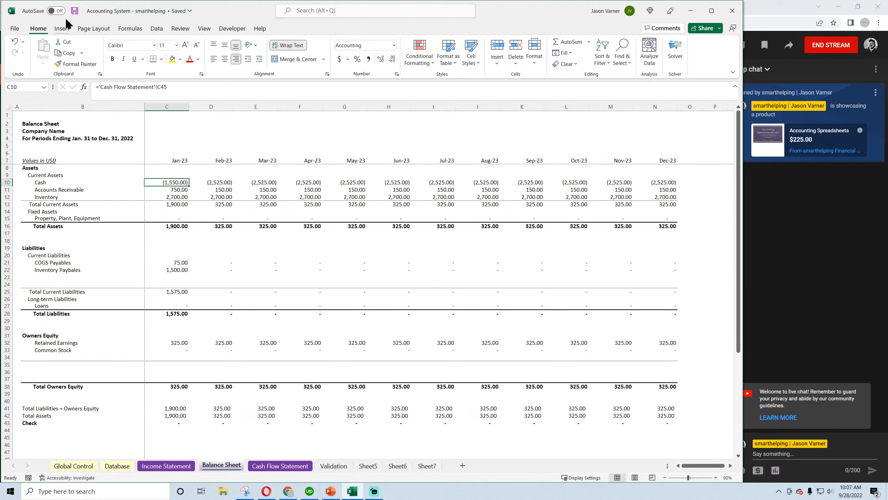
left_click(177, 189)
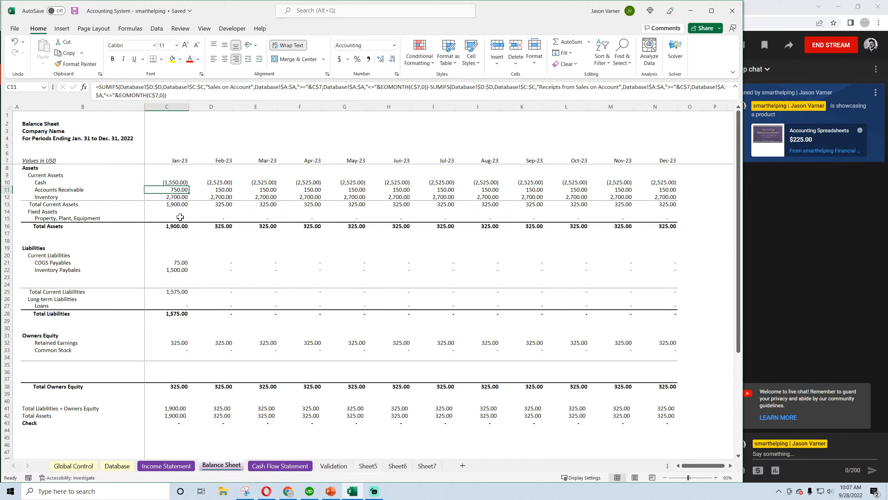
left_click(225, 190)
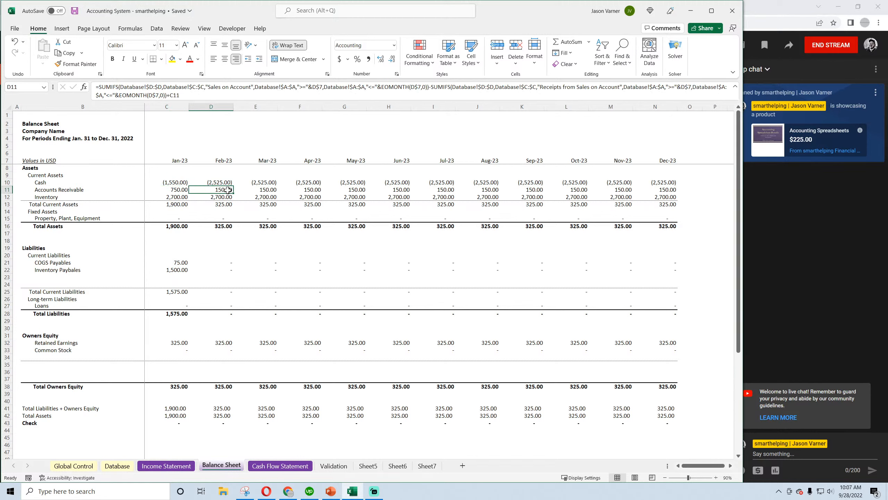
left_click(178, 198)
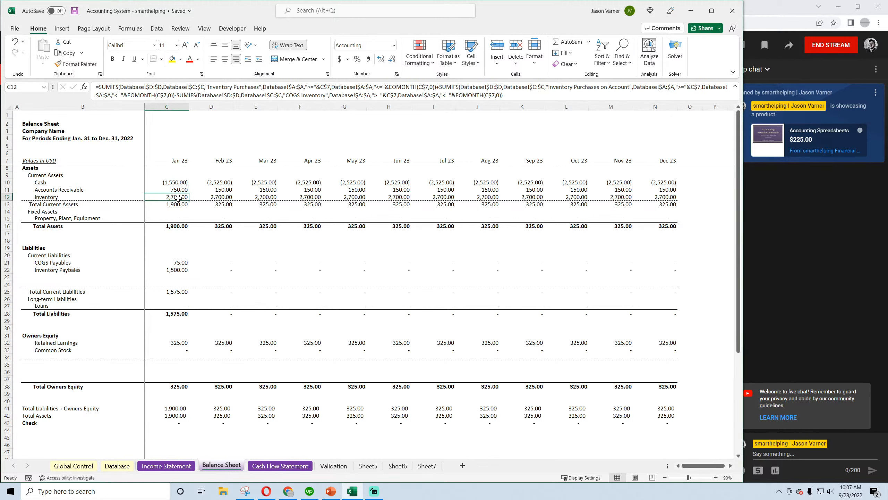
left_click(220, 197)
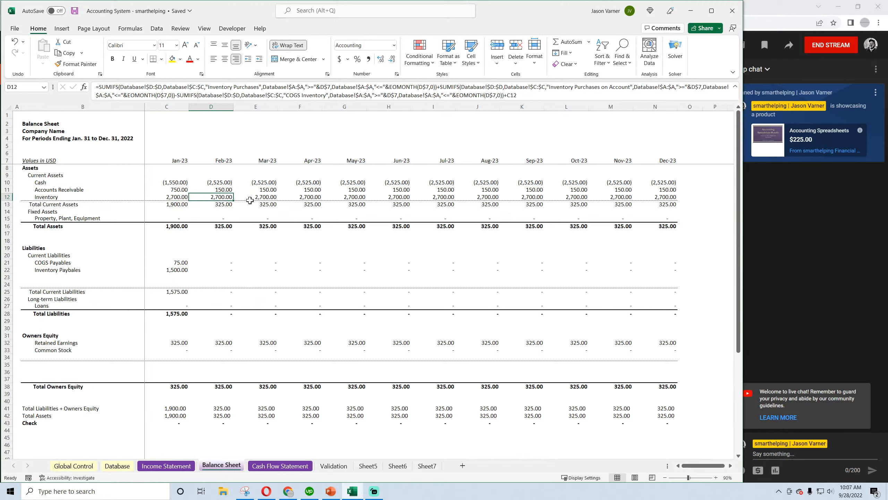
left_click(176, 198)
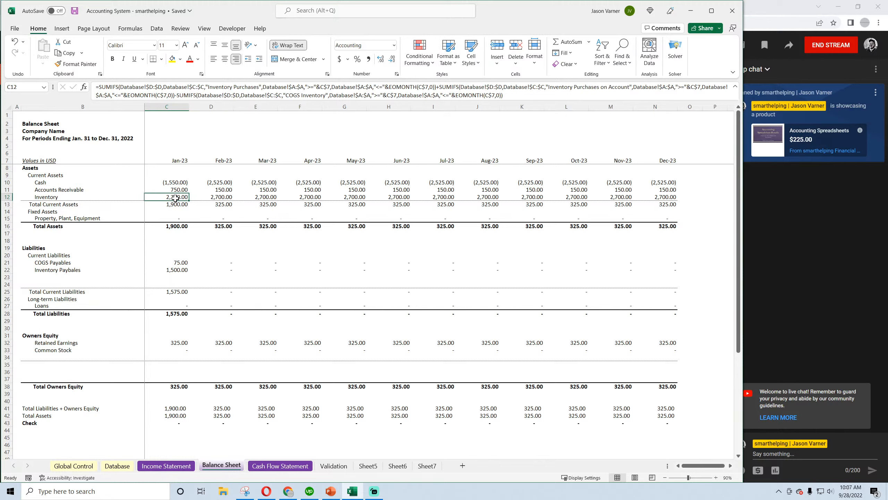
left_click(213, 197)
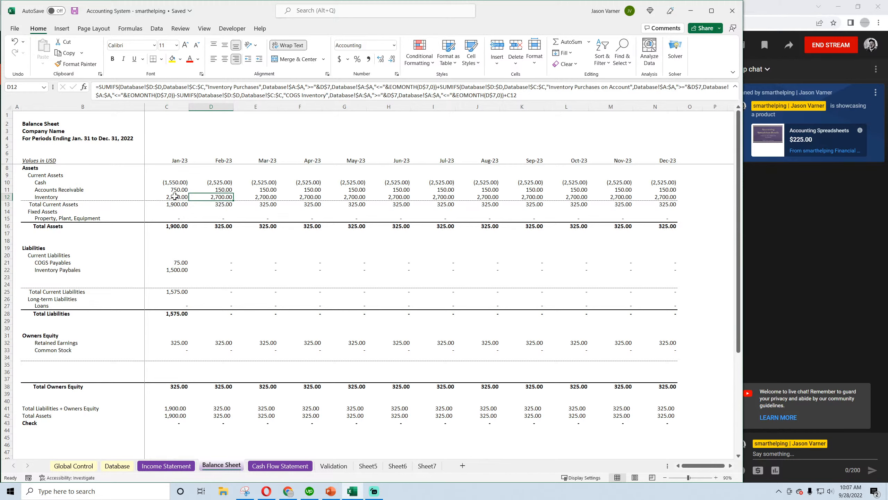
Step: Enter the date 2/2/2023 and the description "cogs expense inventory item" in row 12 of the Database sheet
left_click(84, 466)
left_click(121, 466)
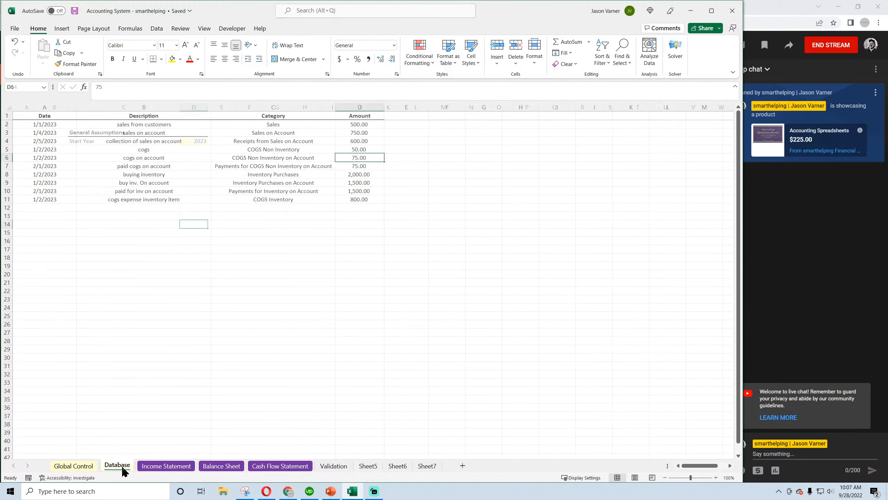
left_click(279, 200)
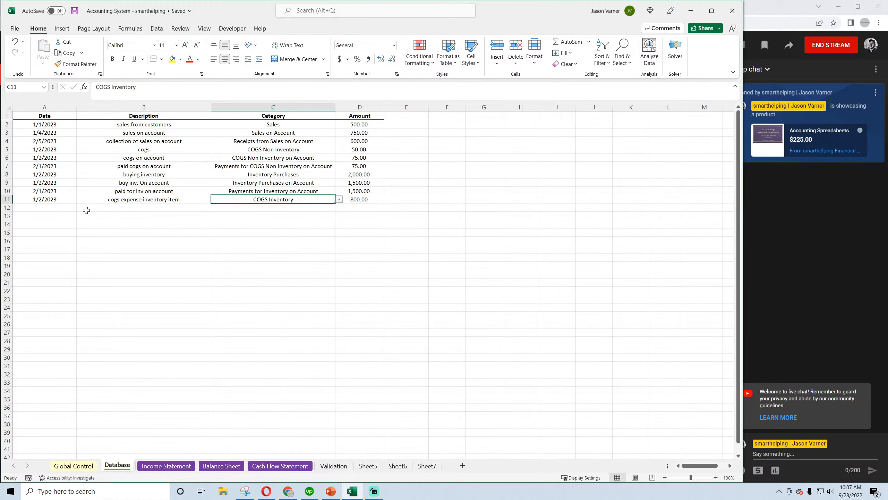
left_click(56, 209)
type("2")
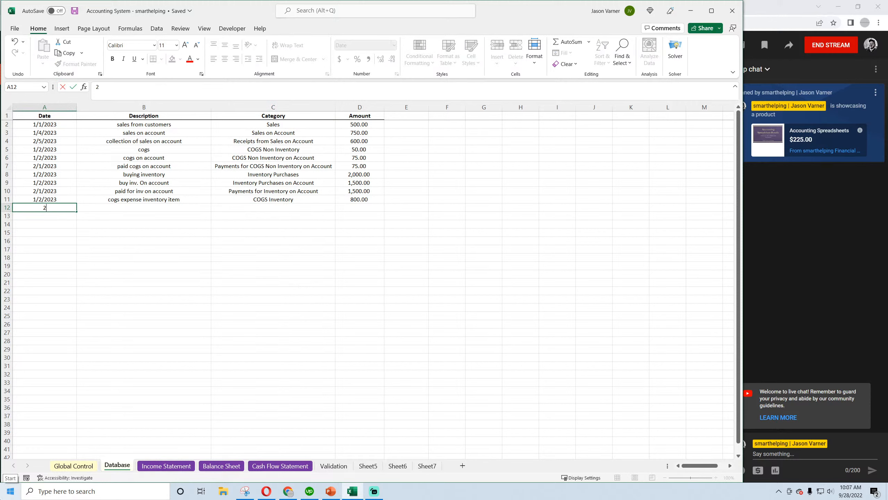
type("/2/2023")
key("Return")
key("Up")
key("Right")
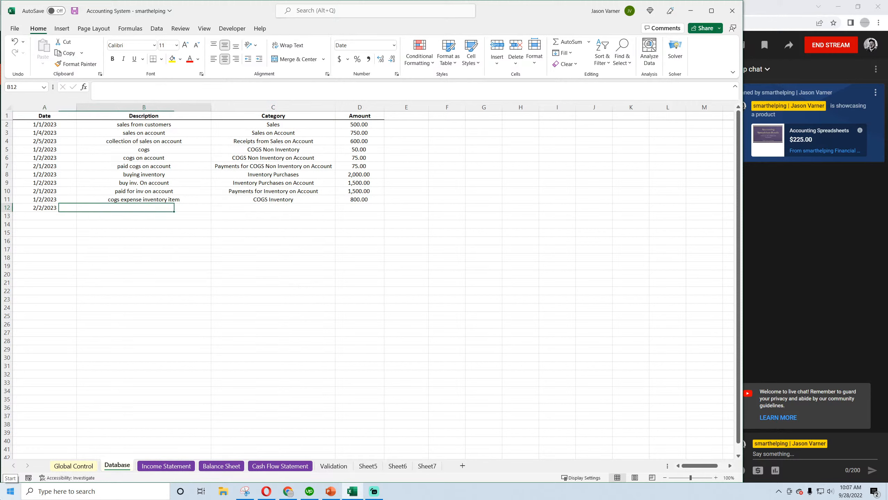
type("cogs expense inventory item")
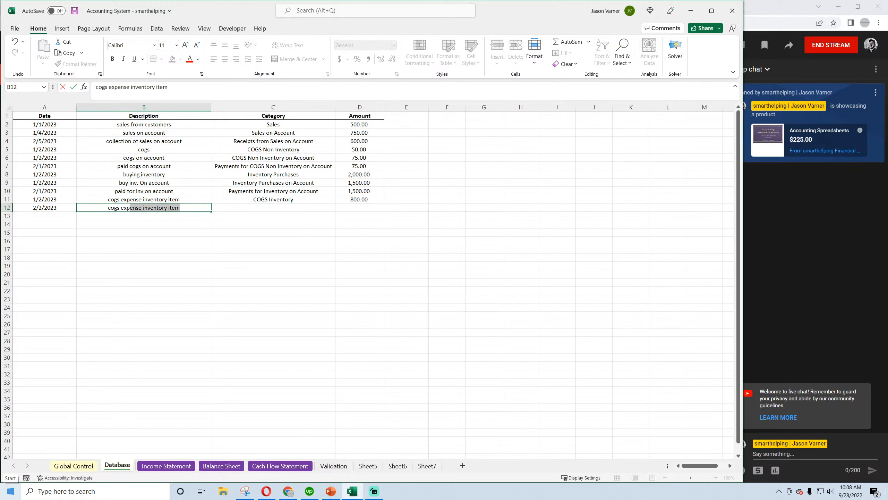
key("Return")
key("Up")
key("Right")
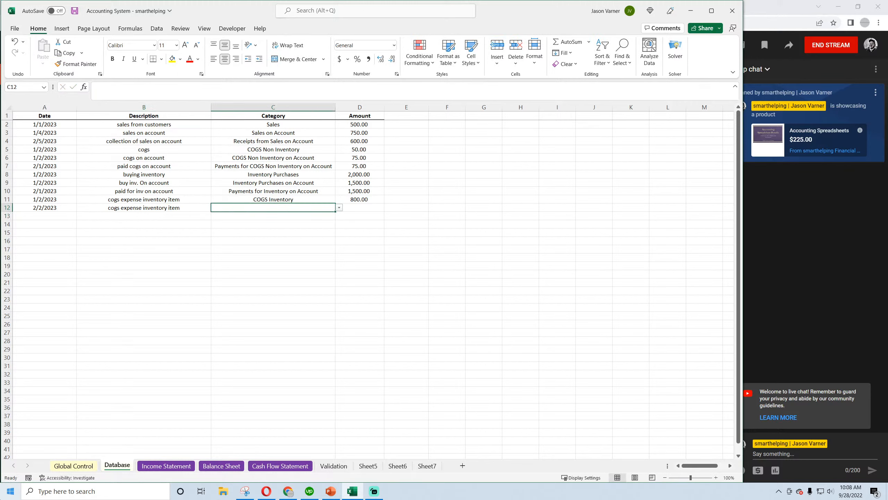
Step: Set row 12's category to COGS Inventory and its amount to 750
type("cogs i")
key("Return")
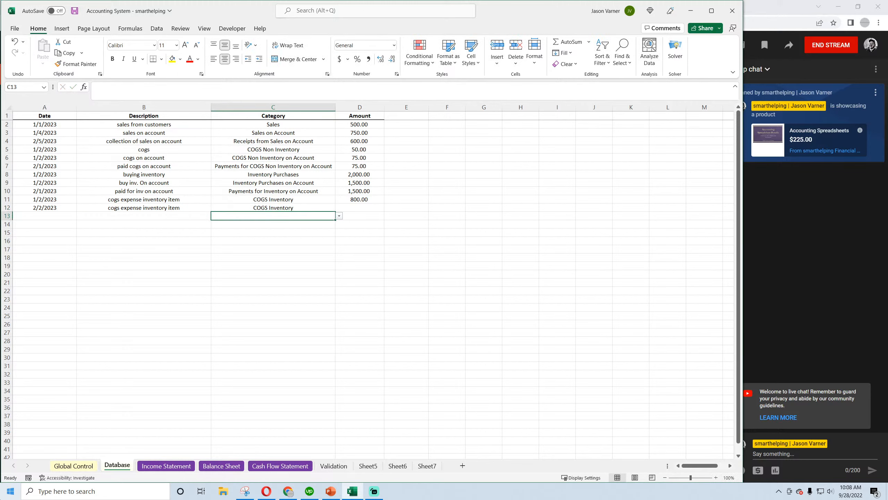
left_click(364, 206)
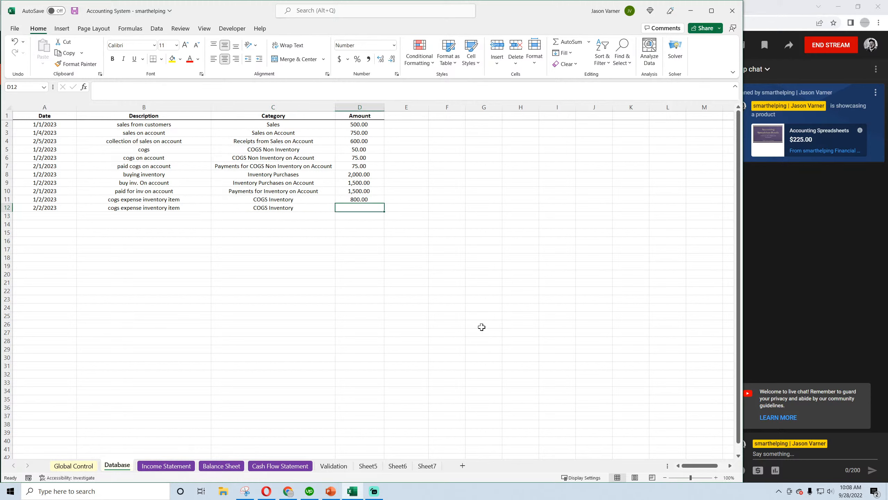
type("750")
key("Return")
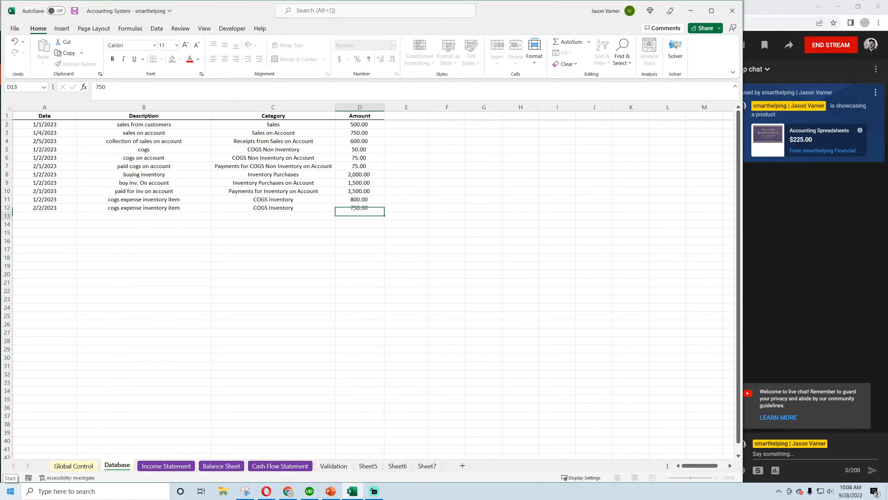
Step: Check the balance sheet's inventory formulas from January through April 2023
left_click(283, 466)
left_click(240, 465)
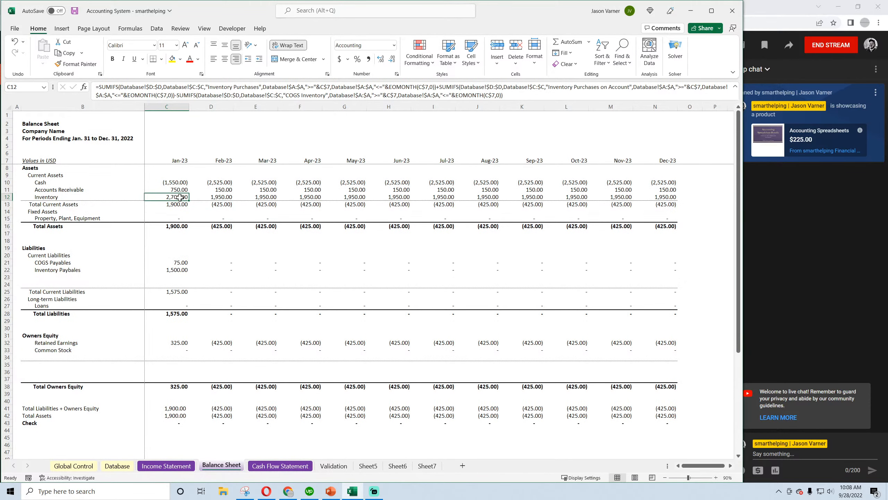
left_click(216, 197)
left_click(176, 195)
left_click(210, 196)
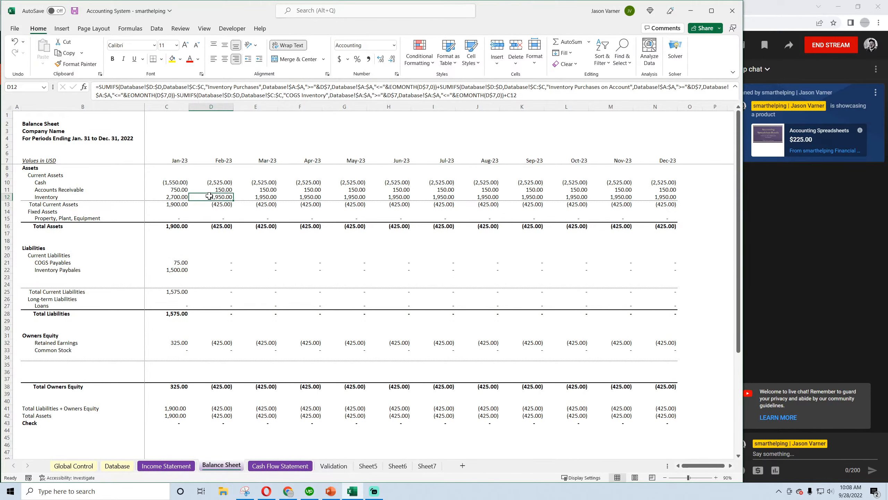
left_click(175, 196)
left_click(211, 198)
left_click(268, 197)
left_click(317, 197)
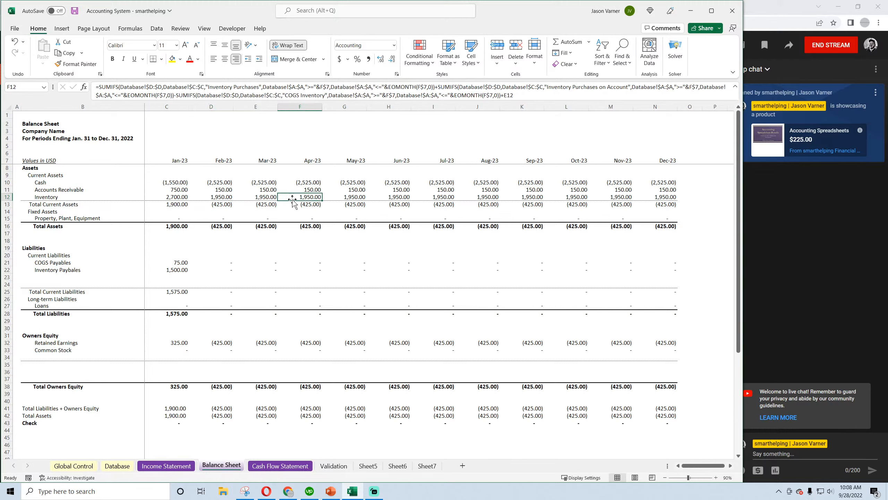
Step: Check the balance sheet's January total current assets and cash formulas, and save the workbook
left_click(215, 204)
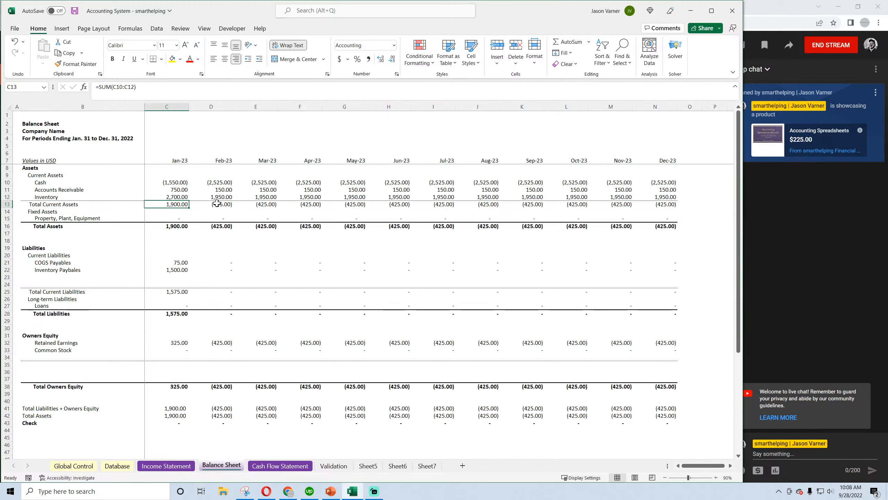
left_click(181, 183)
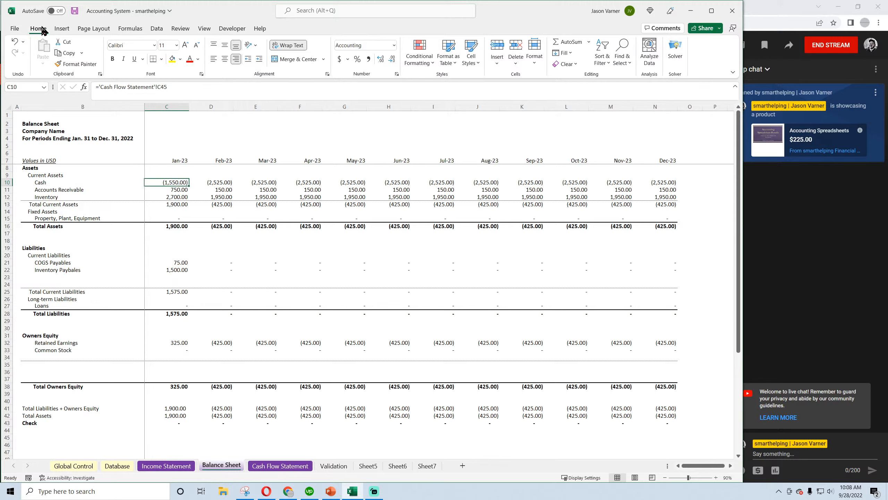
left_click(74, 11)
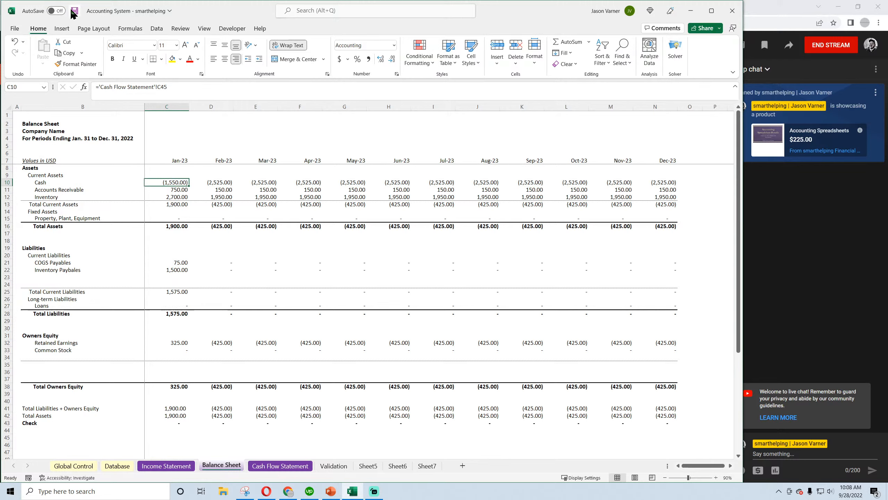
Step: Compare the January and February COGS and inventory payables formulas with the inventory-on-account purchase and payment entries in the Database sheet
left_click(180, 262)
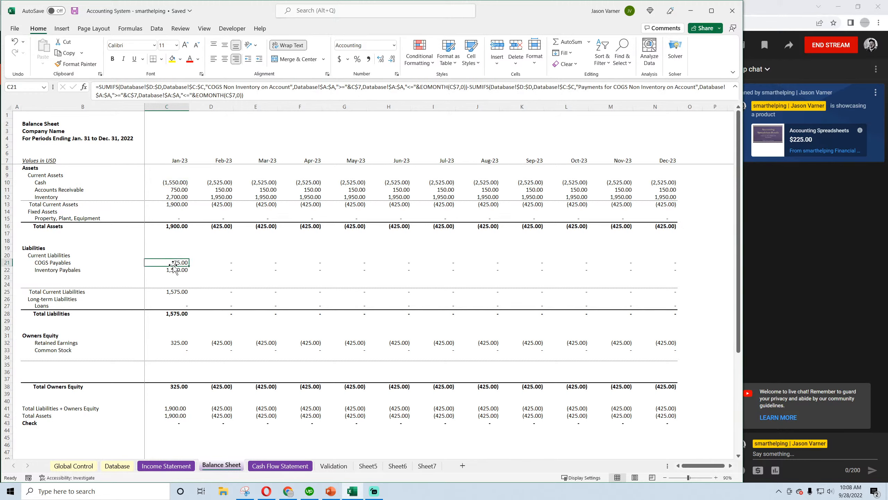
left_click(222, 263)
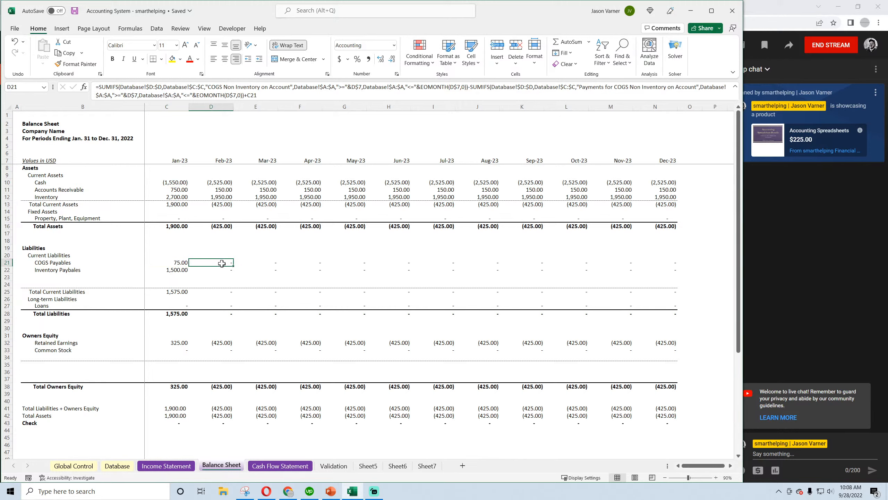
left_click(179, 270)
left_click(207, 271)
left_click(118, 465)
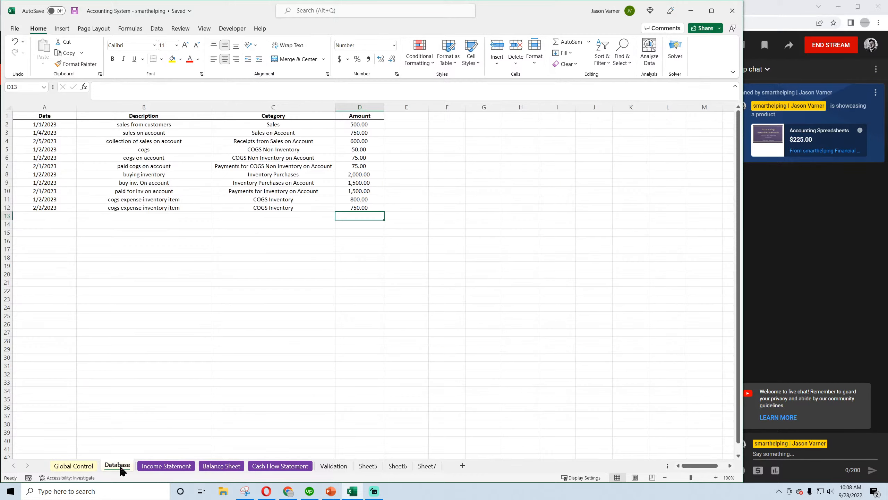
left_click_drag(363, 183, 322, 191)
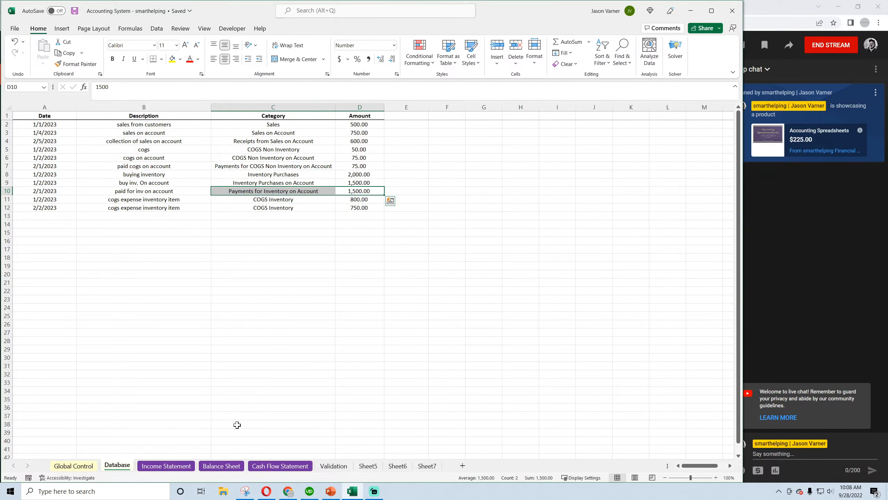
left_click(229, 467)
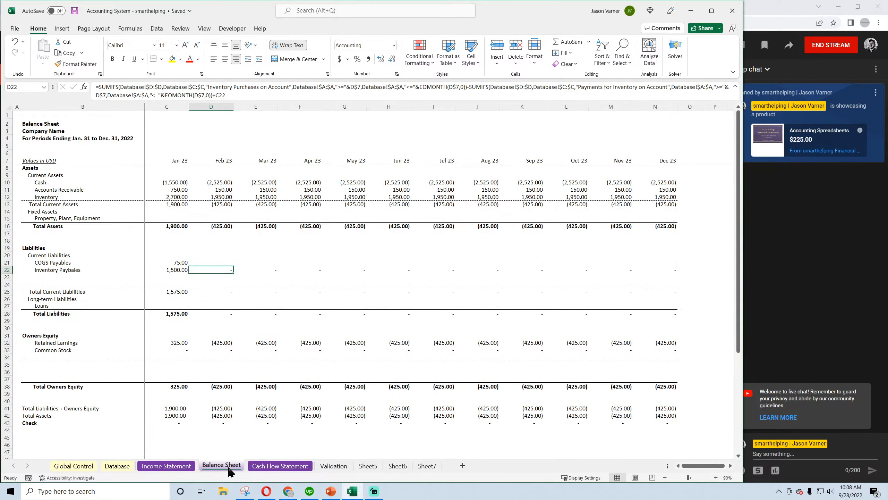
left_click(118, 465)
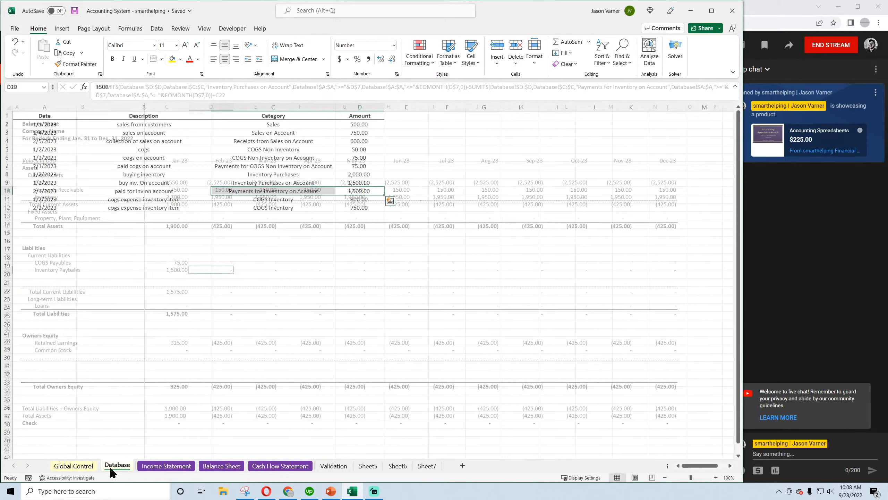
Step: In the Database sheet, set the COGS on-account payment in row 7 to 65 and the inventory on-account payment in row 10 to 1200
left_click_drag(363, 158, 323, 166)
left_click(363, 166)
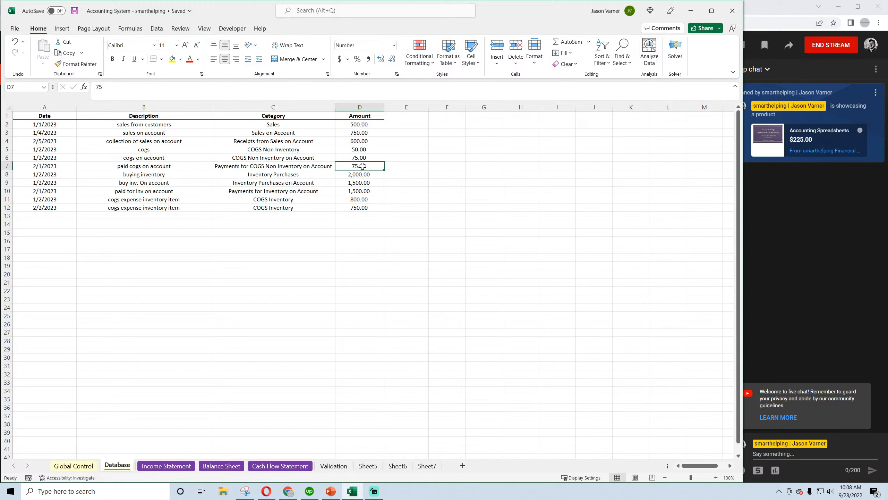
type("65")
key("Return")
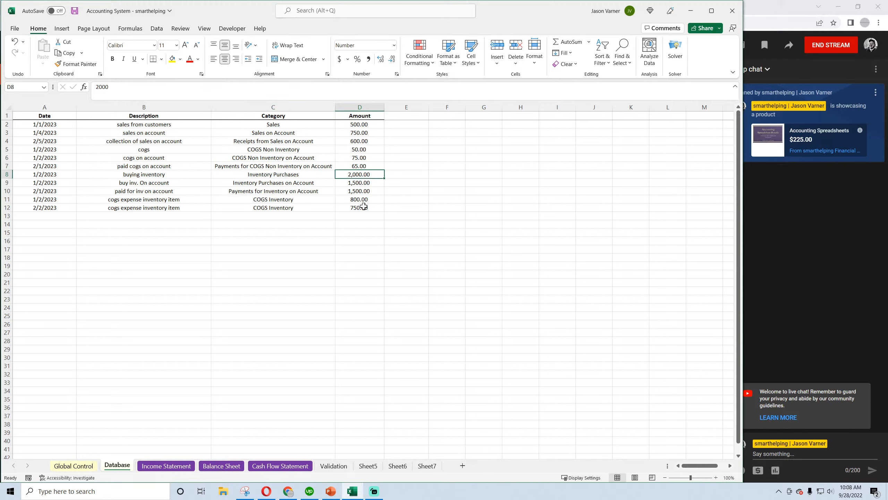
left_click(363, 191)
type("1200")
key("Return")
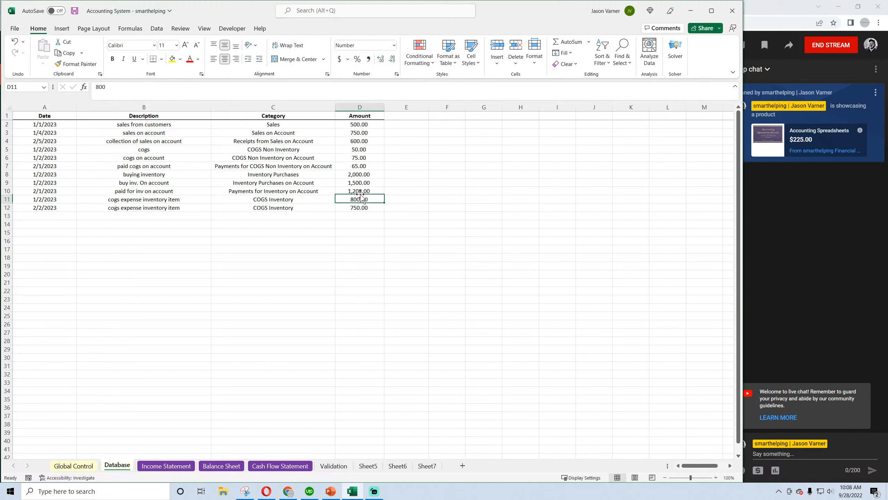
Step: Check how the partial payments carry into the balance sheet's COGS and inventory payables from January through March
left_click(226, 466)
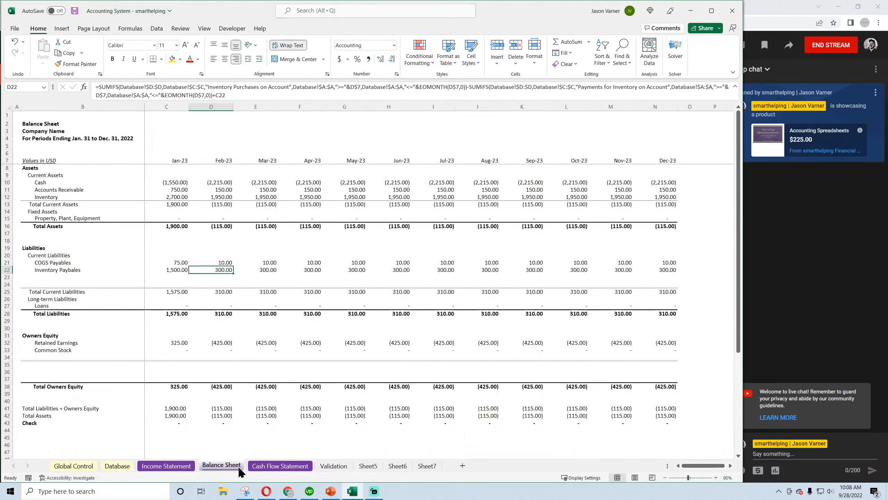
left_click(173, 262)
left_click(217, 261)
left_click(221, 271)
left_click(263, 262)
left_click(262, 270)
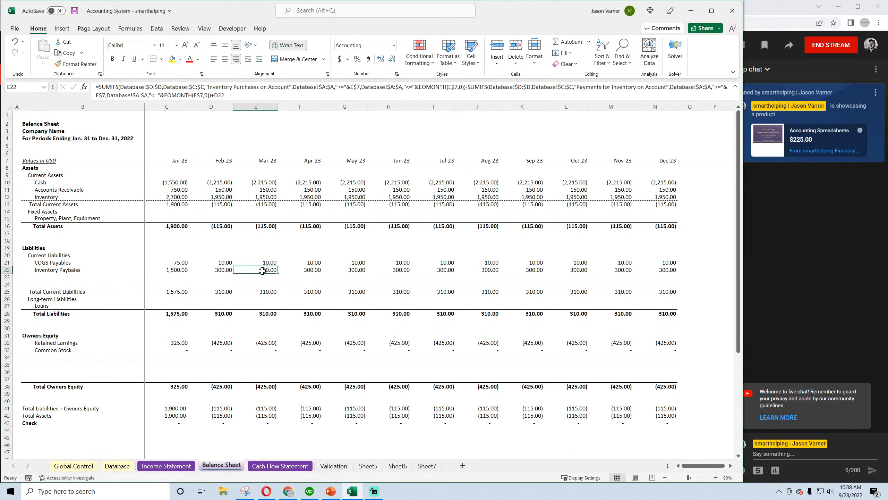
Step: Check the balance sheet's January total current liabilities, retained earnings from January through April, and January owners' equity and balancing totals
left_click(178, 291)
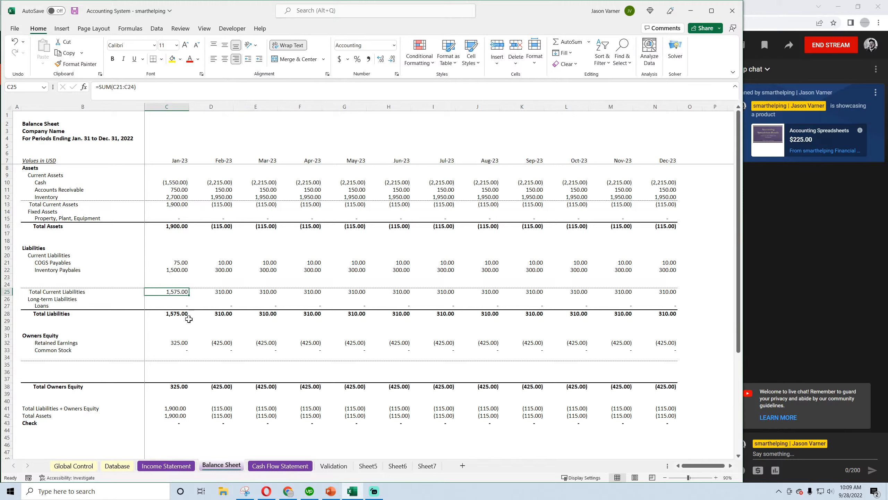
left_click(178, 342)
left_click(224, 342)
left_click(258, 342)
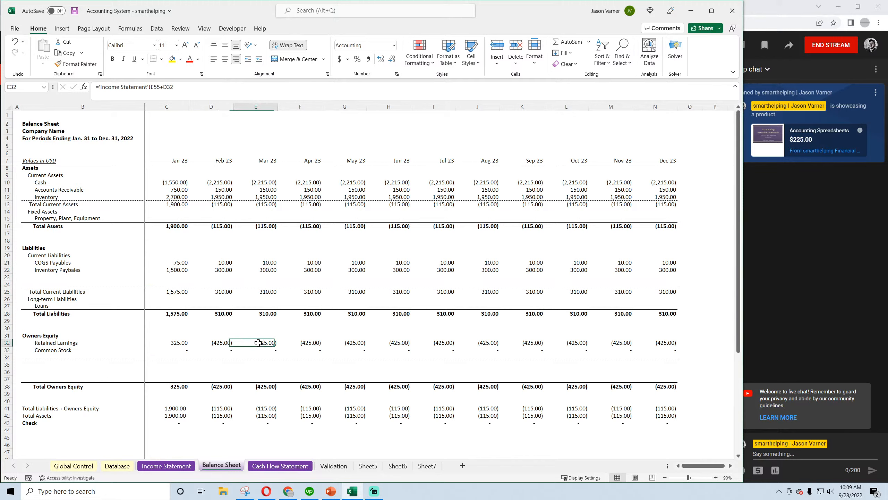
left_click(299, 342)
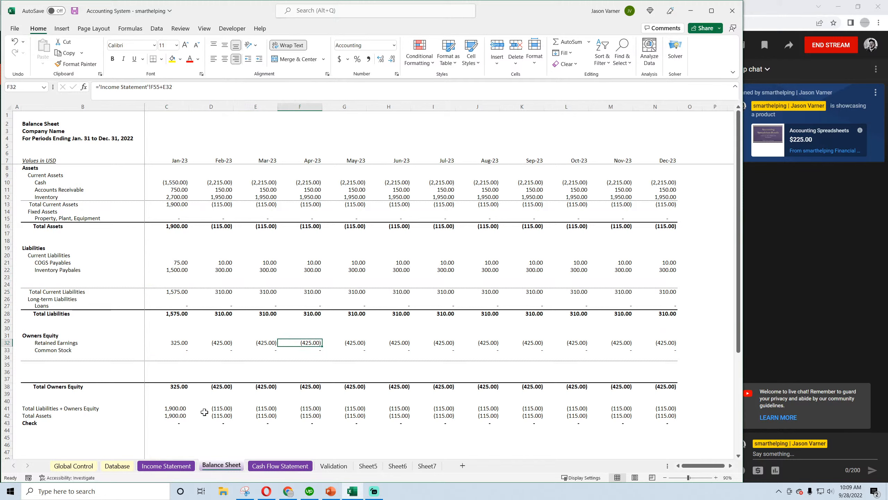
left_click(176, 385)
left_click(175, 408)
left_click(175, 416)
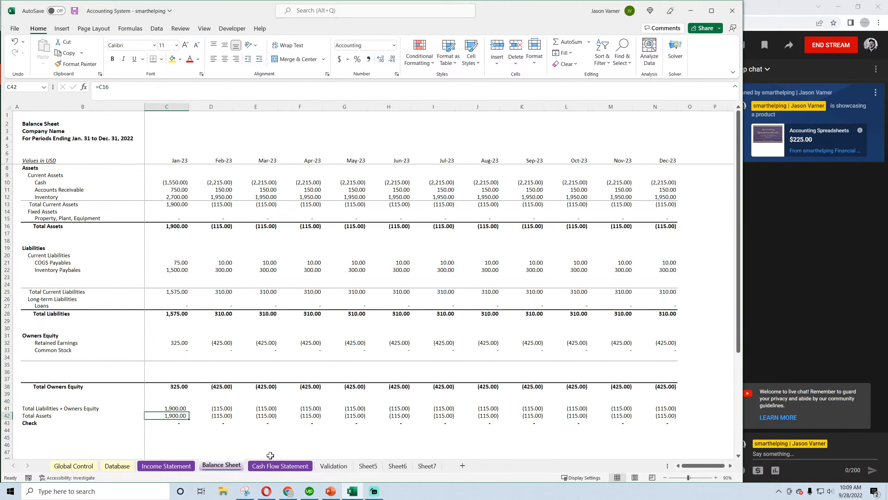
Step: Review the cash flow statement, save the workbook and collapse the formula bar to a single line
left_click(267, 467)
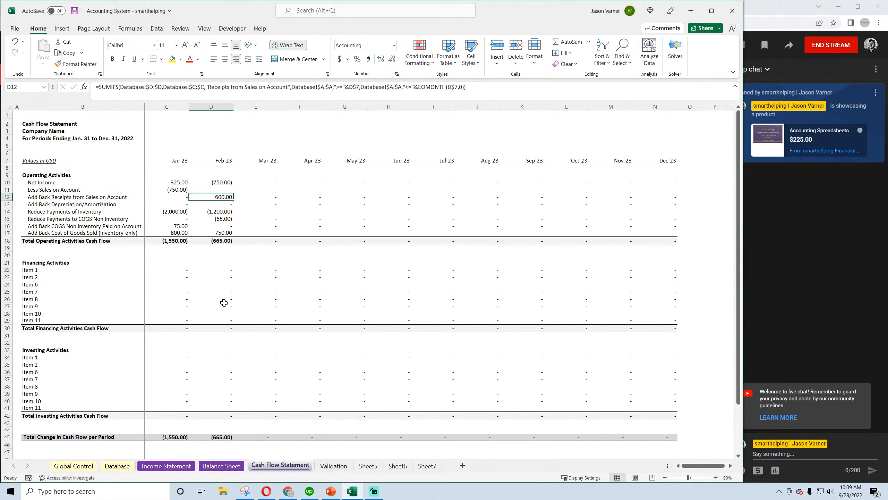
scroll(221, 301, "down", 4)
scroll(221, 301, "up", 4)
left_click(73, 12)
left_click(735, 87)
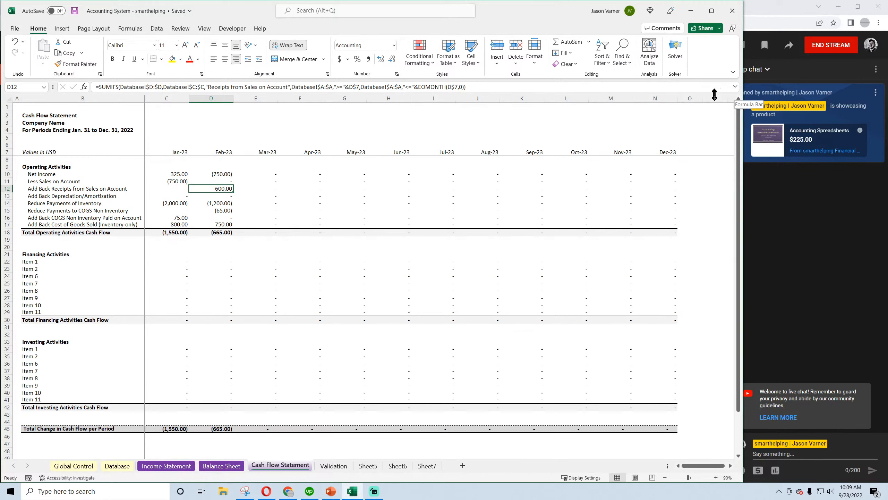
Step: Save the workbook, and clear all test transactions from A2:D12 of the Database sheet
left_click(219, 465)
left_click(189, 467)
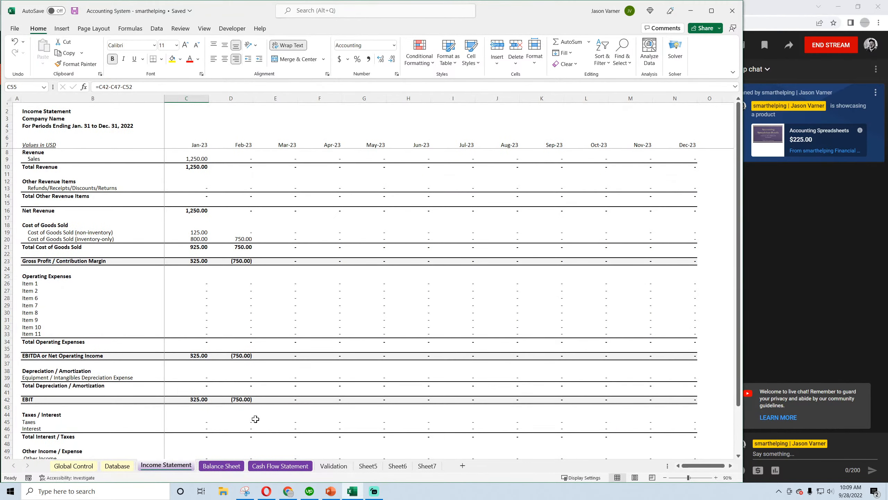
left_click(117, 466)
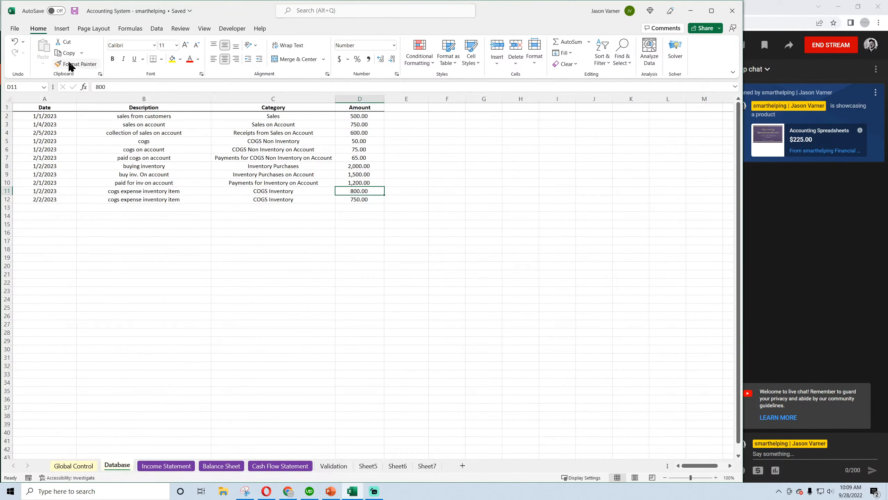
left_click(75, 12)
left_click_drag(28, 115, 360, 199)
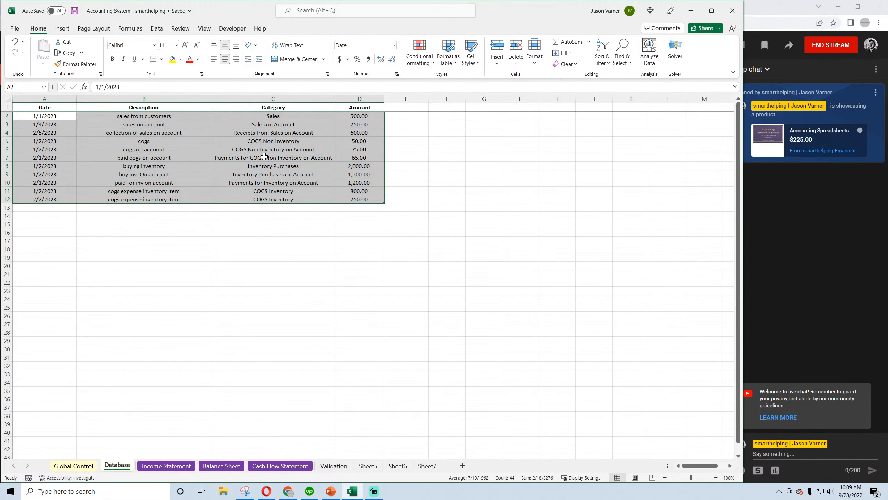
right_click(264, 156)
left_click(304, 283)
left_click(230, 265)
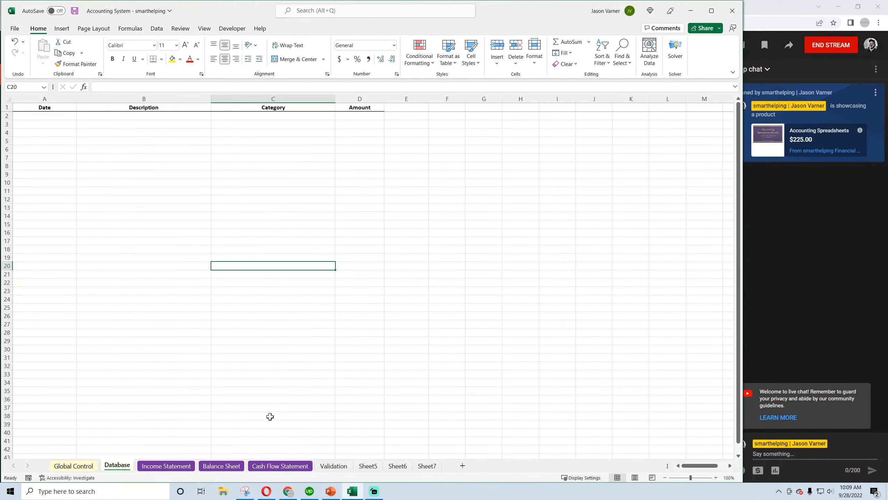
Step: Extend the grey non-editable formatting of cell C13 down to C25 in the Validation sheet's Categories column
left_click(333, 466)
left_click(189, 280)
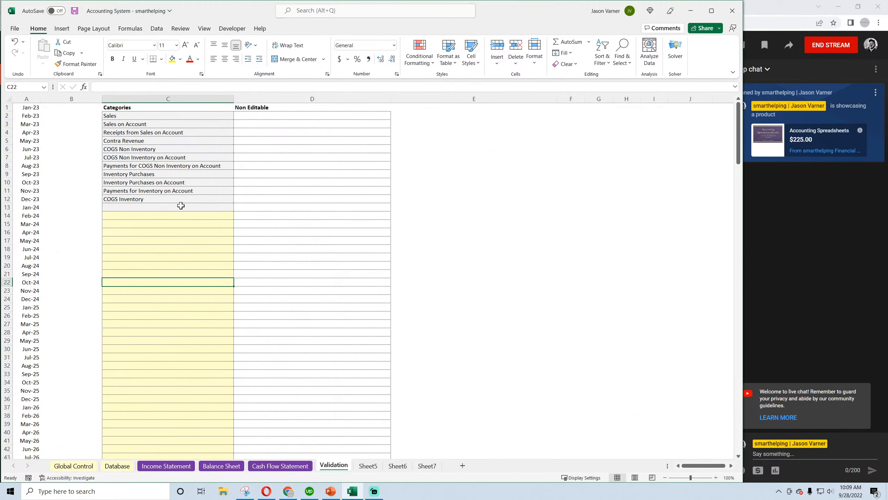
left_click_drag(180, 205, 224, 307)
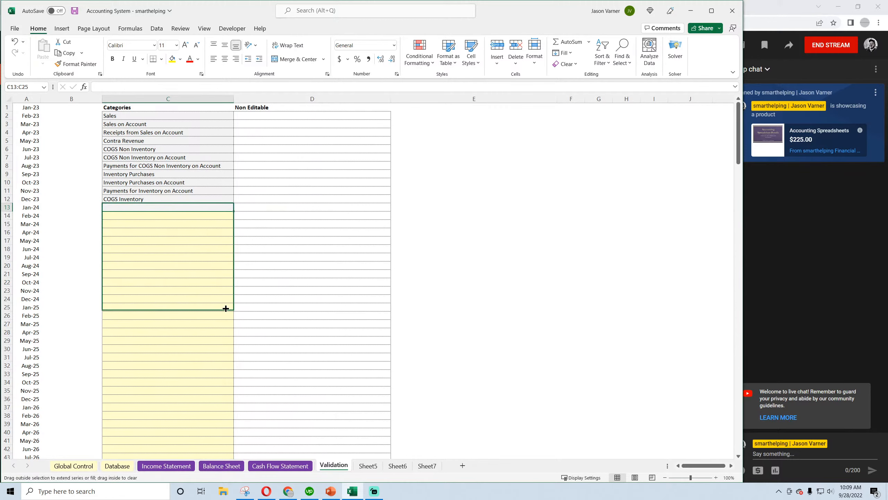
Step: Clear all contents and formatting from column D of the Validation sheet
left_click(325, 97)
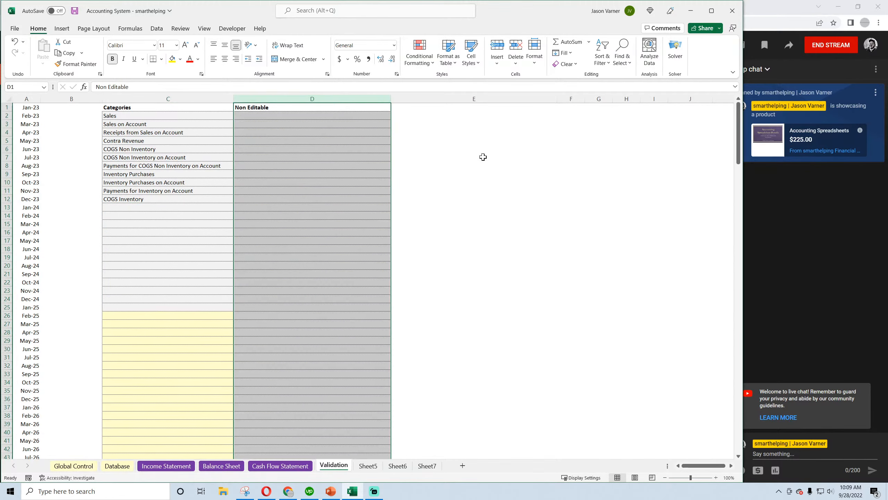
left_click(575, 65)
left_click(577, 81)
left_click(496, 190)
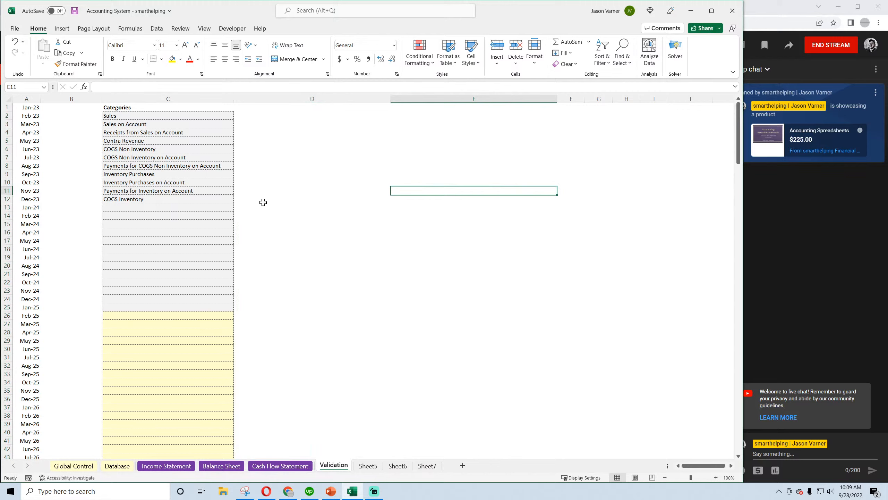
Step: Enter the categories General and Administrative Expense in C13 and General and Administrative Expense on Account in C14 of the Validation sheet
left_click(140, 198)
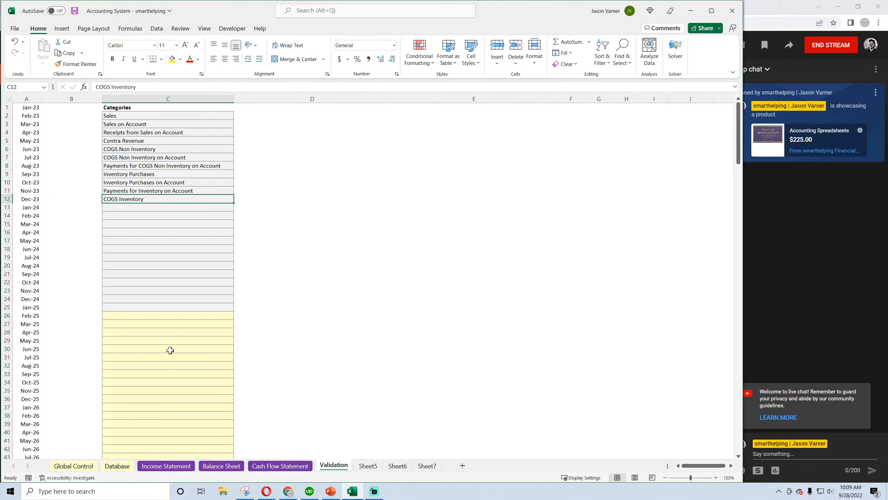
left_click(141, 207)
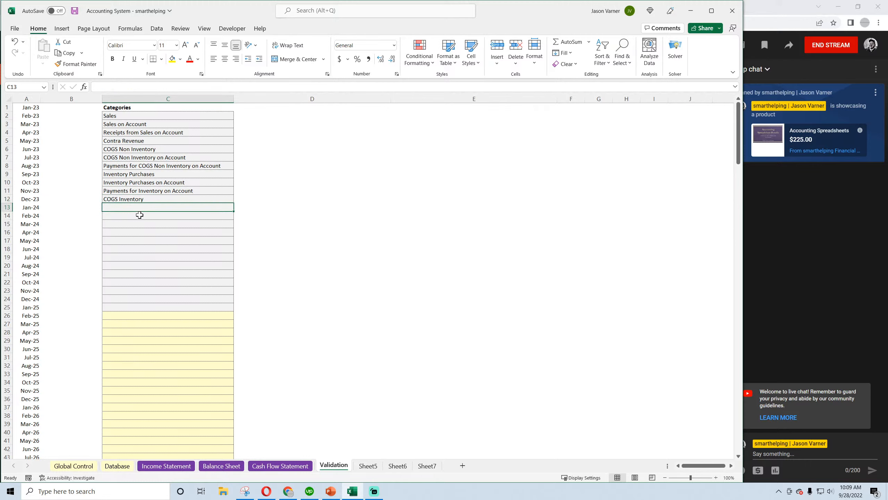
mouse_move(291, 494)
type("General and Administ")
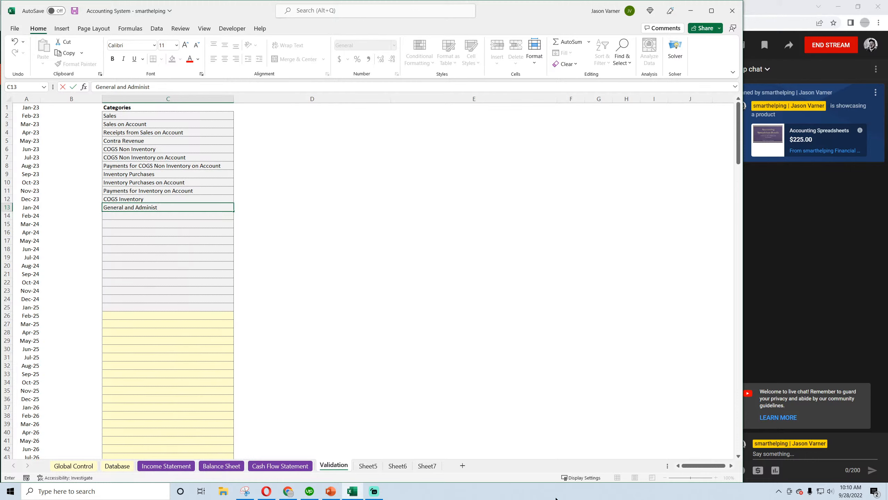
type("rative Expense")
key("Return")
type("General and ")
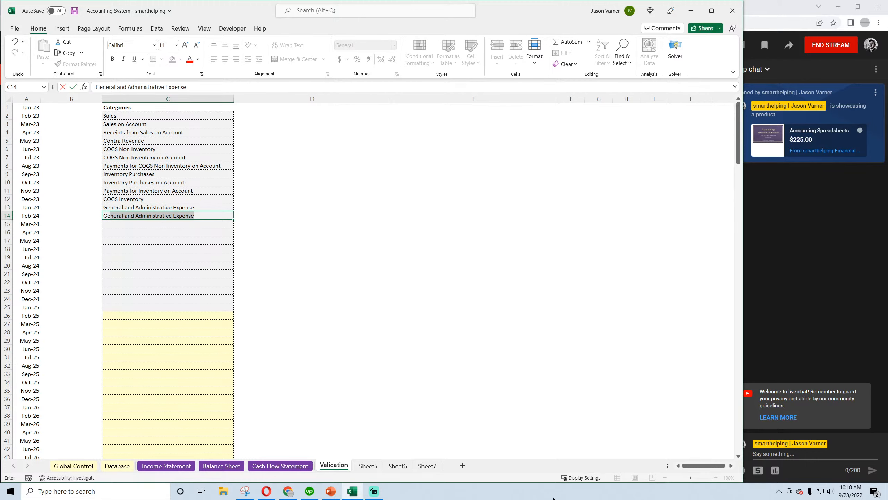
type("Administir")
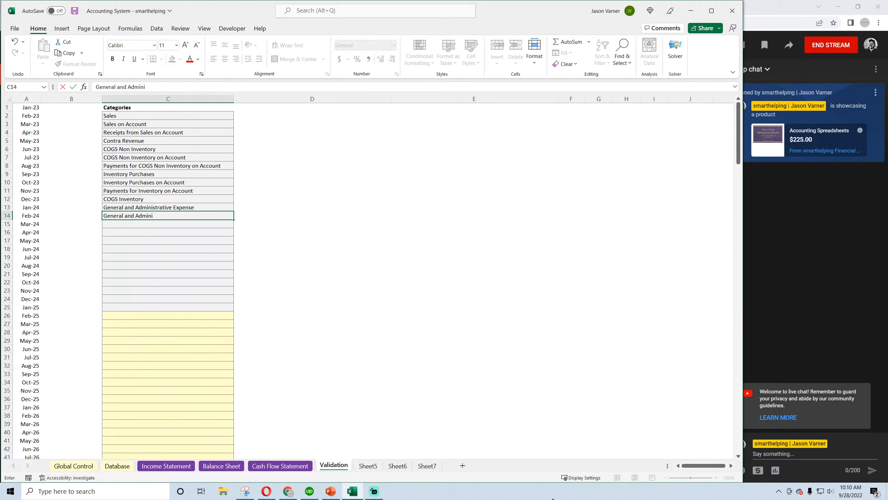
type("strative Expense on Account")
key("Return")
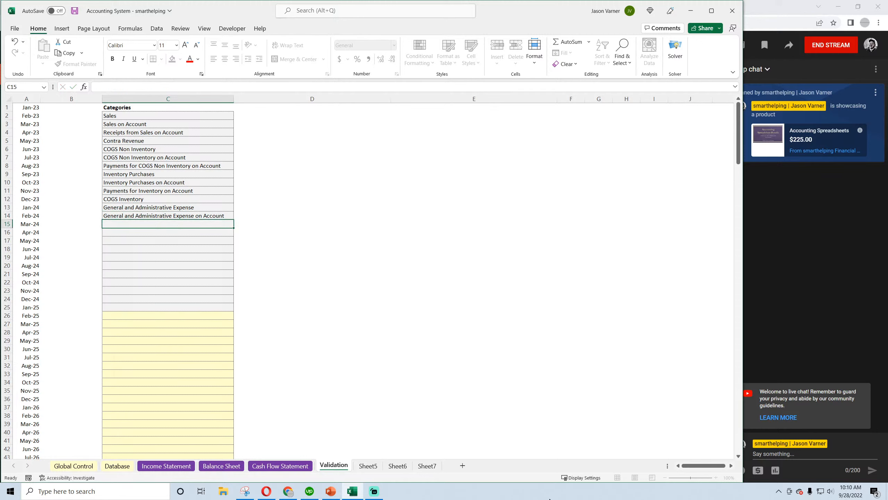
Step: Enter the categories Sales and Marketing Expense in C15 and Sales and Marketing Expense on Account in C16
type("Sa")
type("ense")
key("Return")
type("Sa")
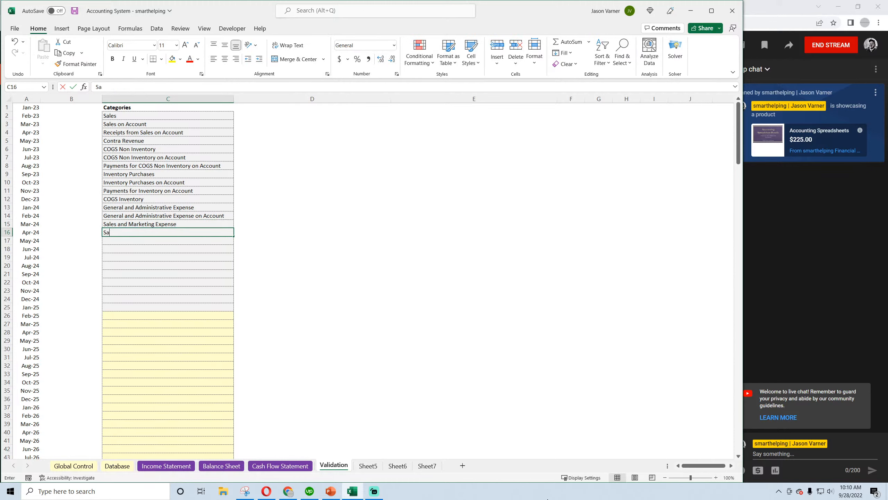
type("les and Marketing ")
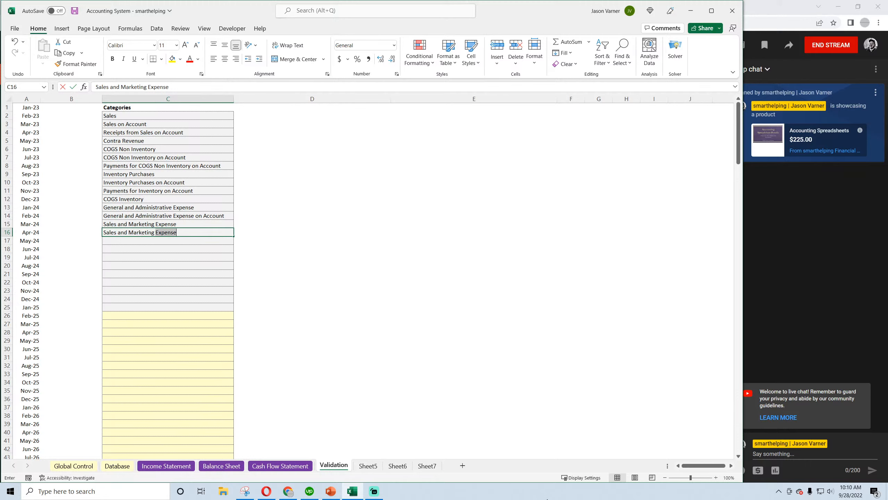
type("Expense on Account")
key("Return")
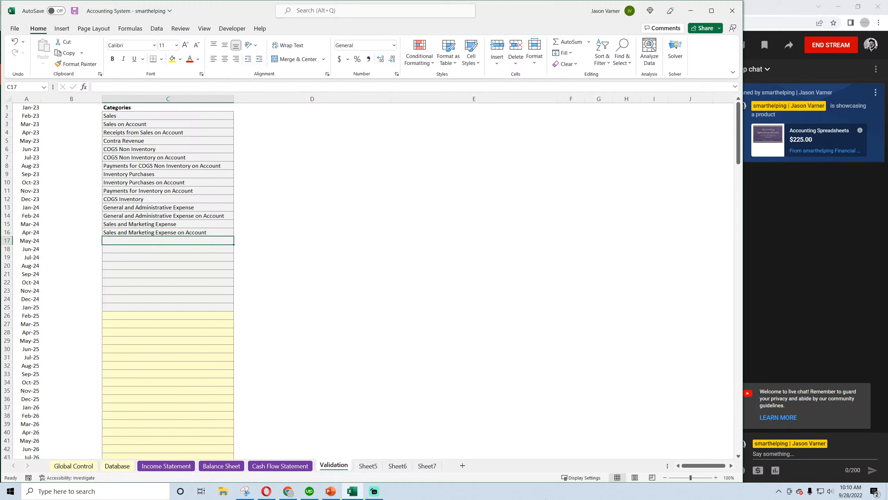
Step: Enter the categories Research and Development Expense in C17 and Research and Development Expense on Account in C18
type("Resea")
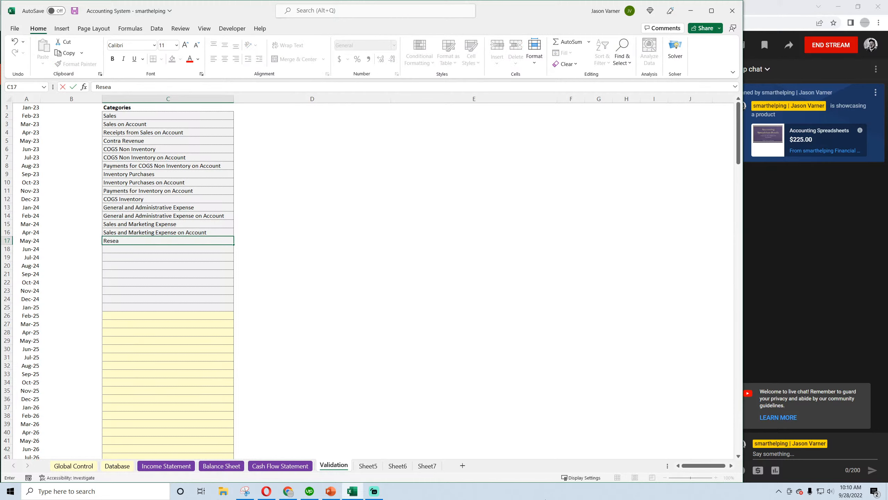
type("rch and Development Expense")
key("Return")
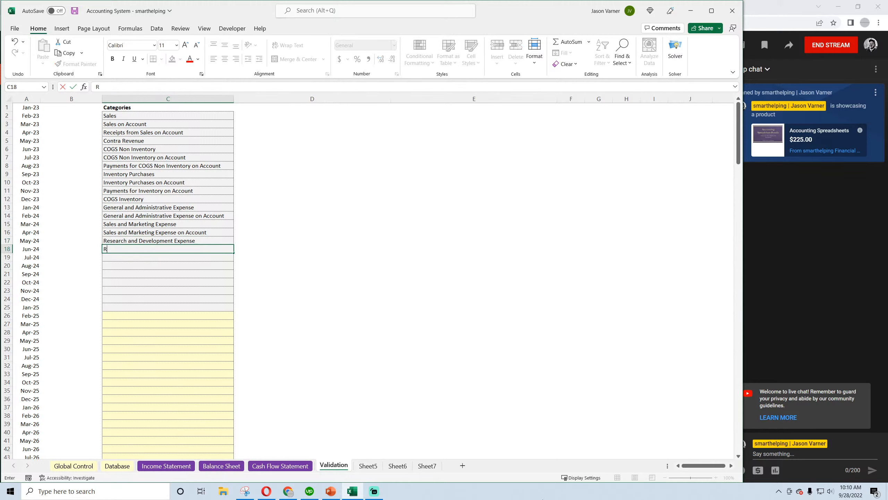
type("Research and Devel")
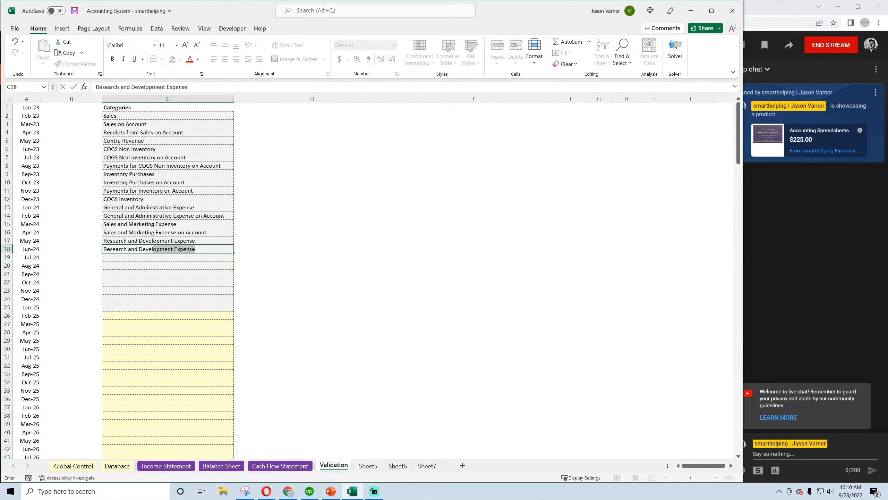
type("opment Expense on Account")
key("Return")
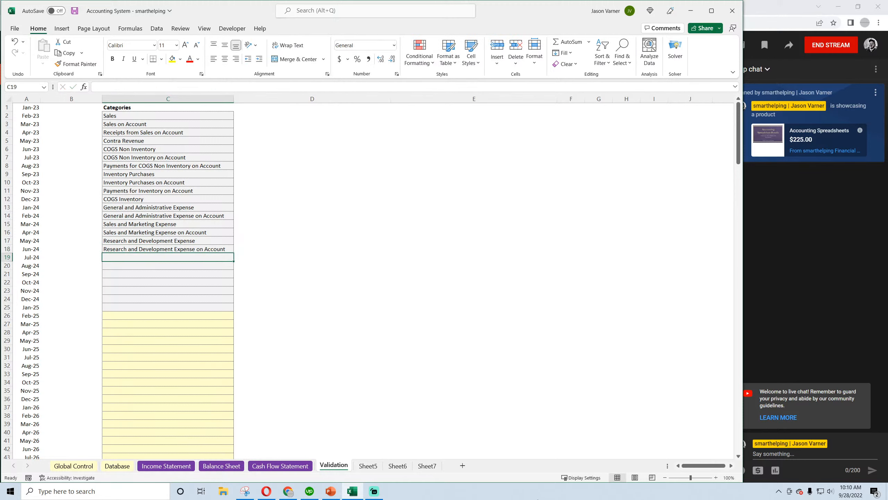
Step: Insert two blank cells above the Research and Development categories at C17:C18, shifting the existing cells down
left_click(176, 240)
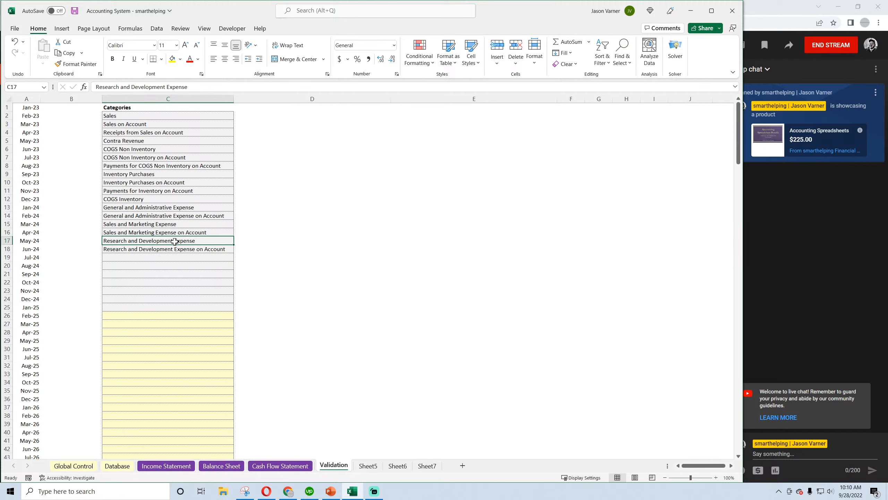
left_click(171, 250)
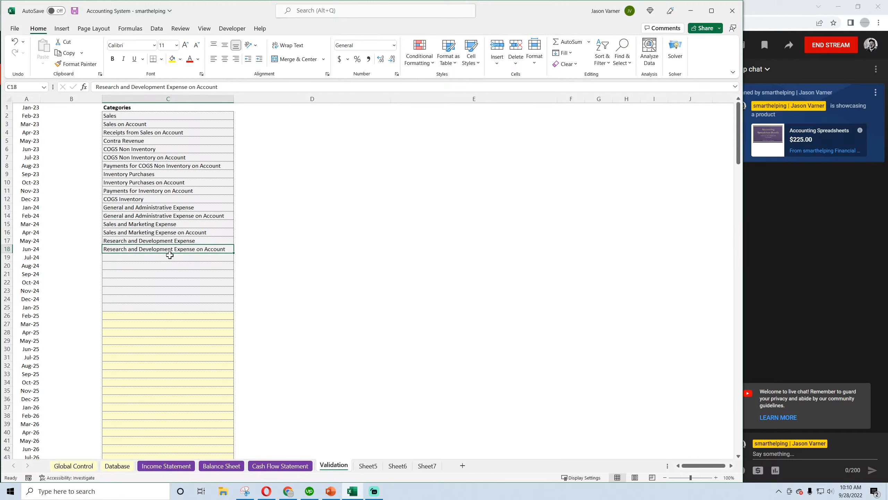
left_click(169, 256)
left_click(163, 242)
left_click_drag(164, 242, 165, 249)
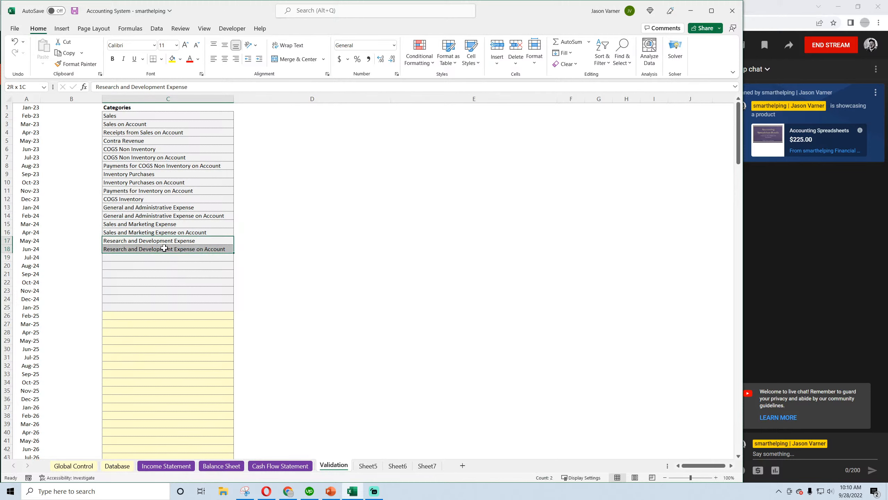
right_click(164, 245)
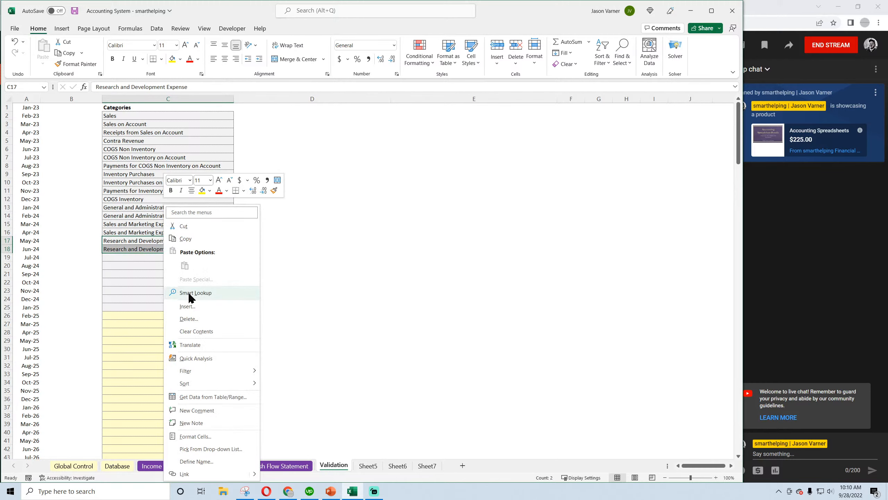
left_click(188, 307)
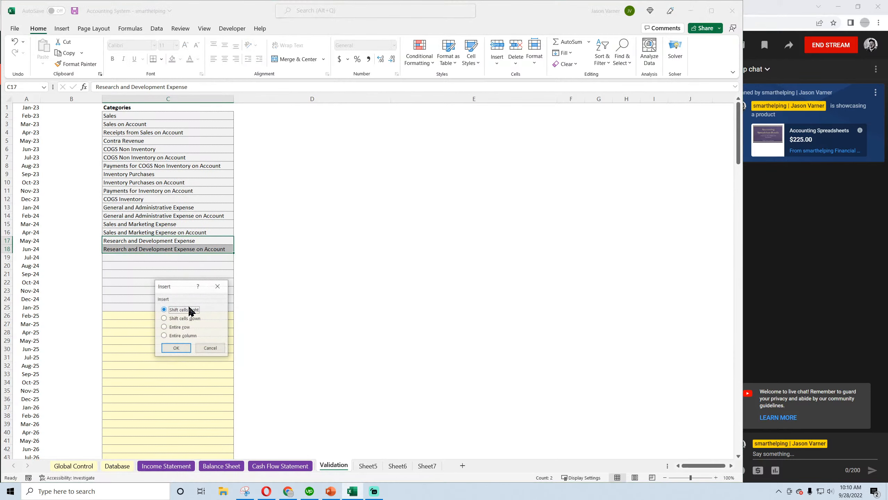
left_click(187, 322)
left_click(183, 348)
Step: Insert two blank cells above the Sales and Marketing categories at C15:C16, shifting the existing cells down
left_click_drag(161, 226, 162, 232)
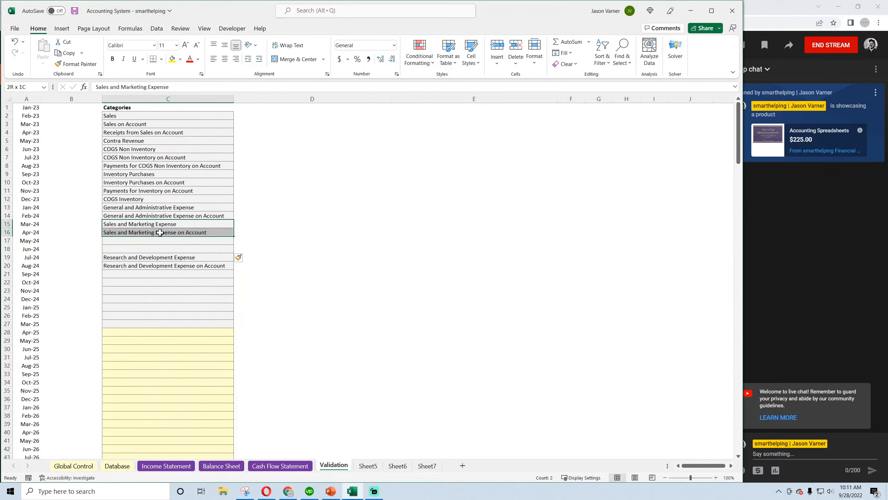
right_click(163, 228)
left_click(187, 310)
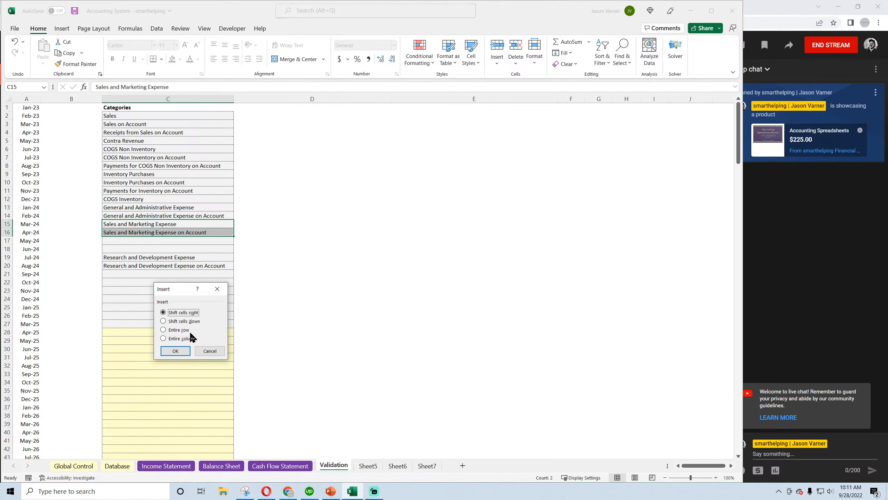
left_click(182, 321)
left_click(177, 350)
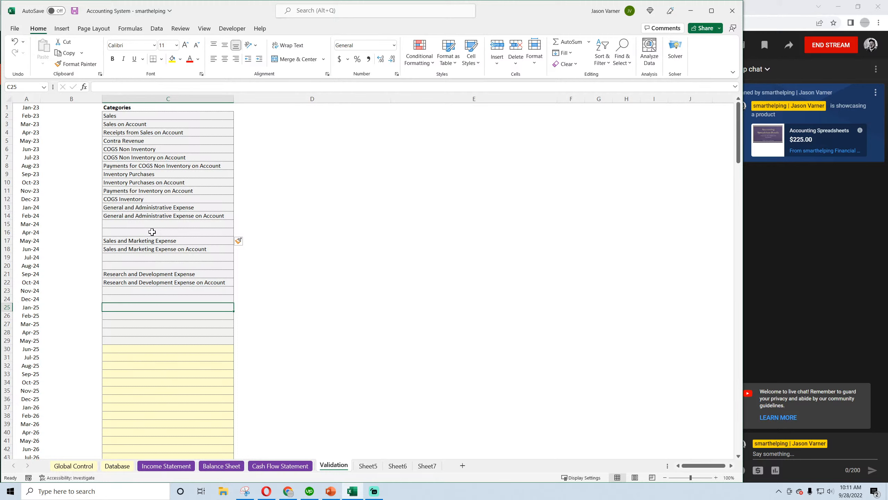
Step: Copy the category block C17:C22 one row up to C16 and clear the duplicate entry left in C22
left_click_drag(151, 240, 150, 282)
right_click(148, 244)
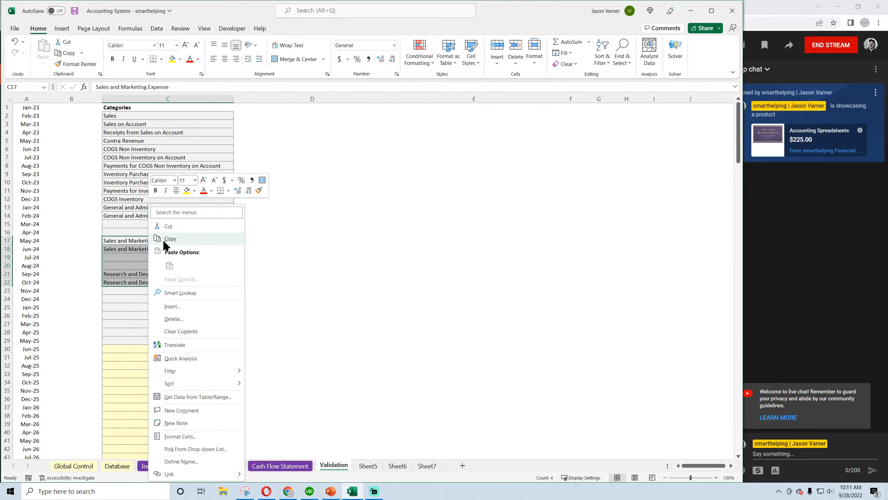
left_click(164, 241)
right_click(145, 232)
left_click(169, 278)
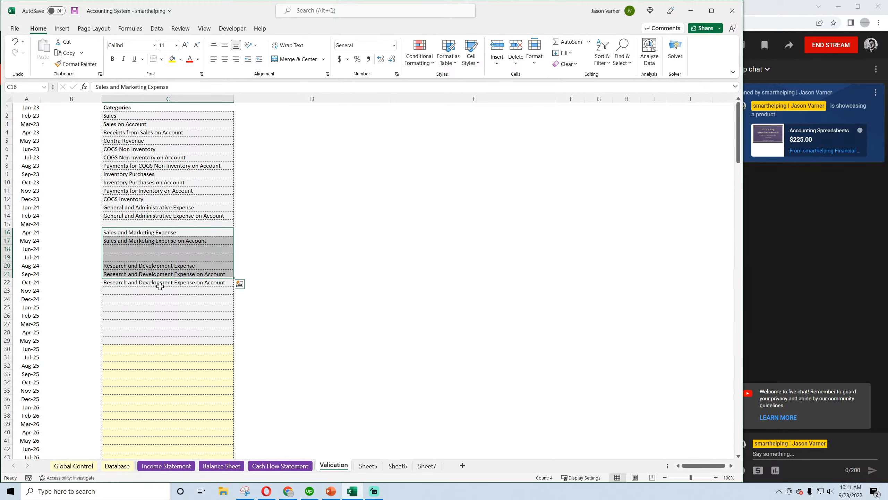
left_click(157, 282)
key("Delete")
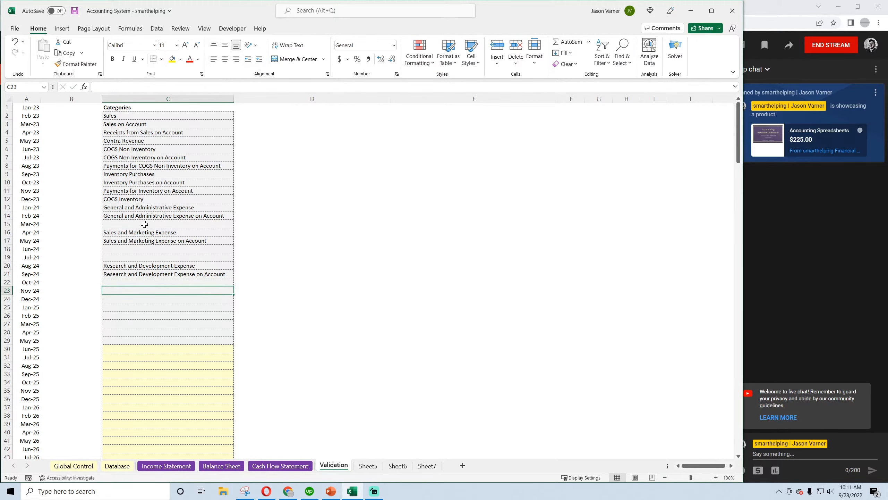
Step: Enter the category "Payments for General and Administartive Expense on account" in the blank cell C15
left_click(144, 225)
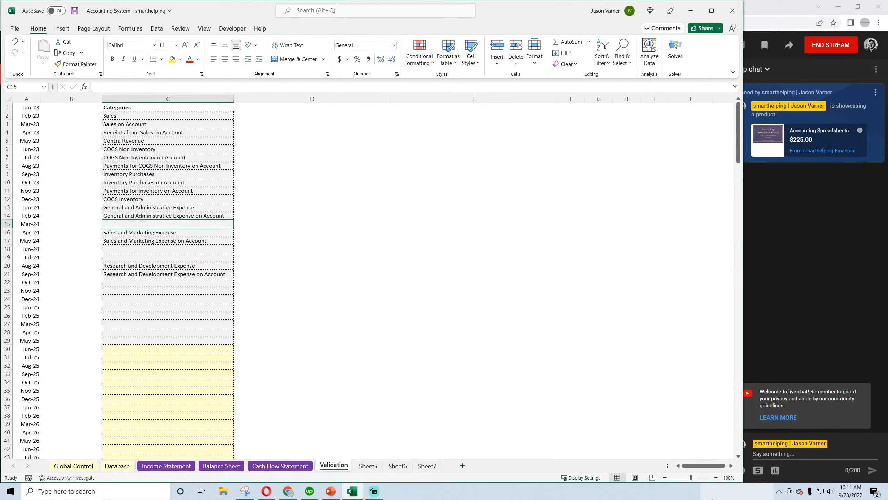
mouse_move(712, 498)
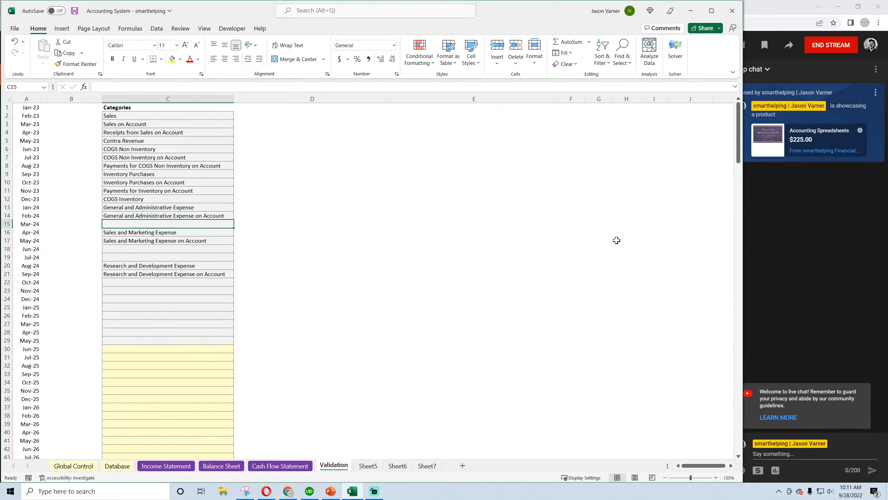
type("Payments")
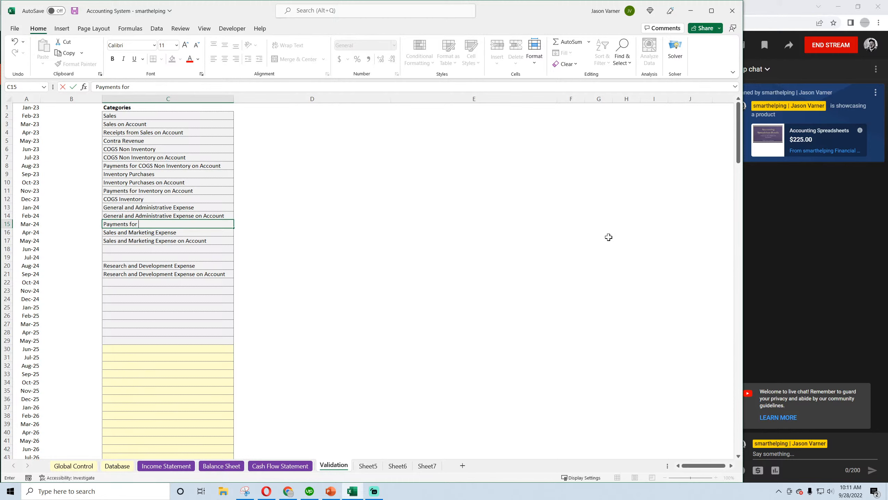
type("for General adn")
key("BackSpace")
key("BackSpace")
type("nd Administartive")
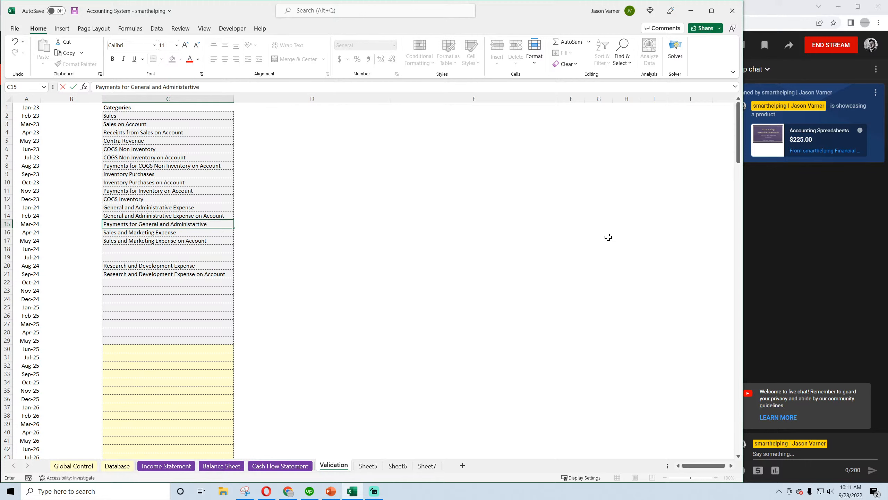
type(" Expense on account")
key("Return")
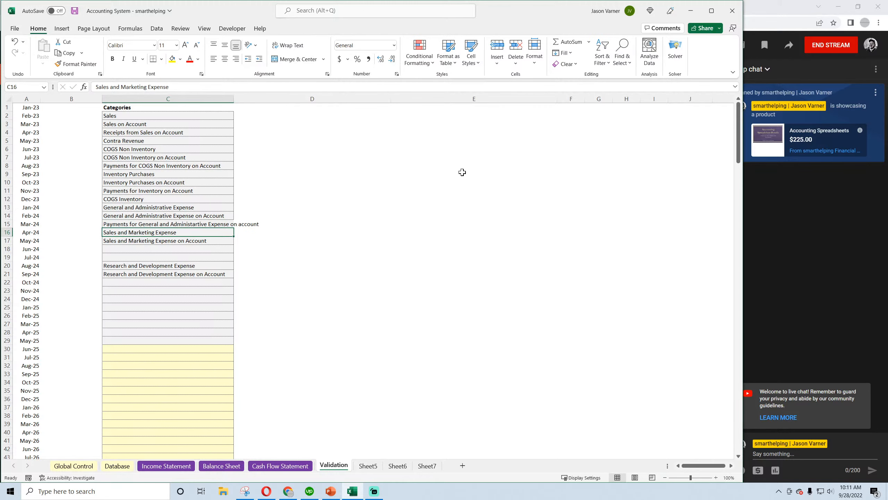
Step: Widen column C so the longest category name fits, and save the workbook
left_click_drag(234, 99, 276, 99)
left_click(182, 222)
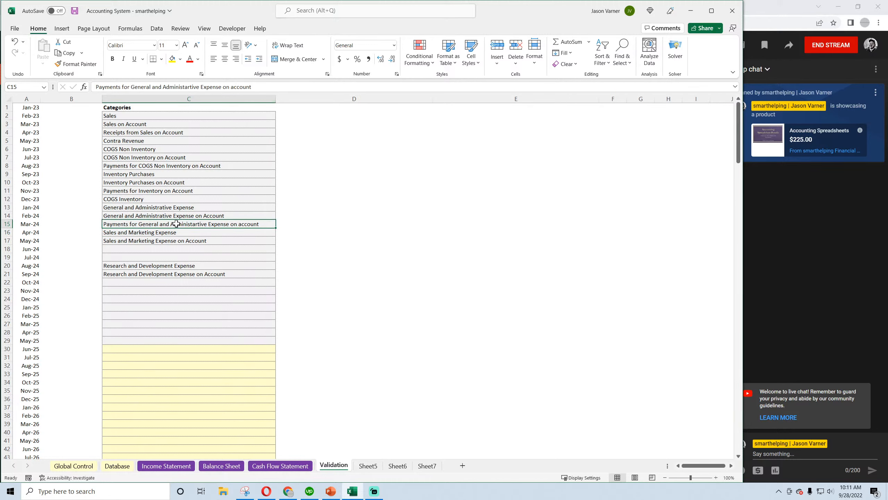
left_click(75, 12)
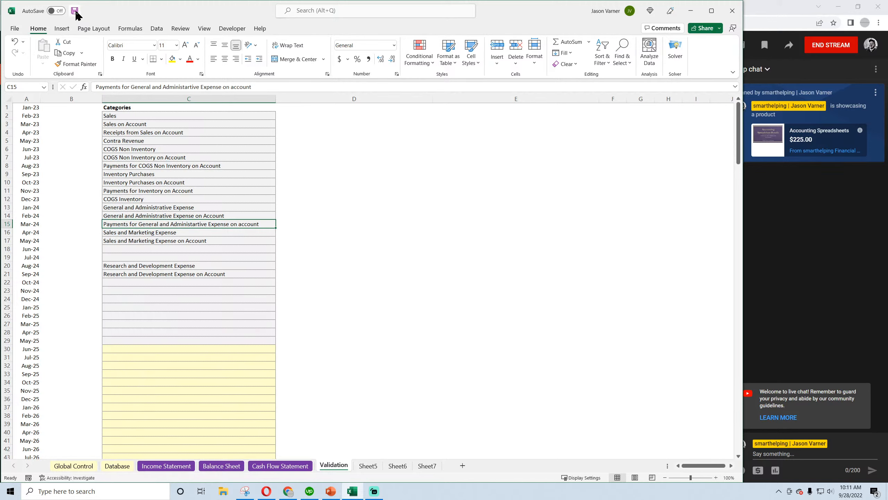
Step: Fill C17 down into C18 and change the copy to "Payments for Sales and Marketing Expense on Account"
left_click(166, 242)
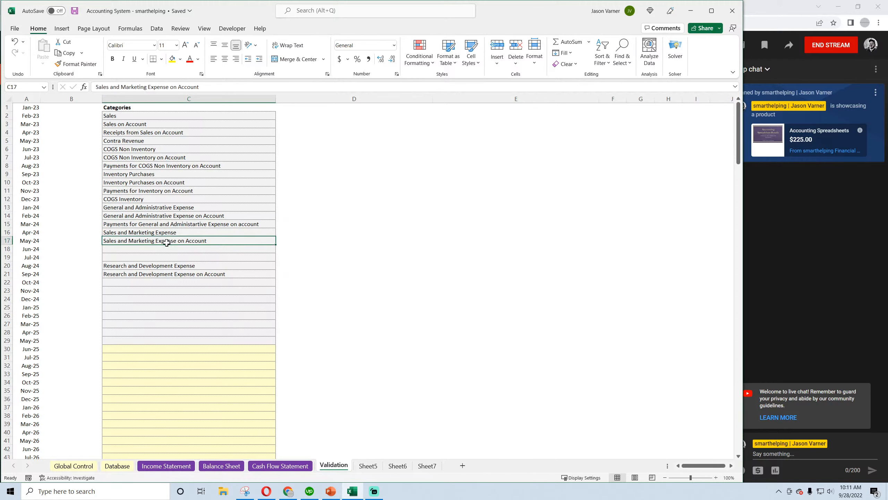
left_click_drag(276, 244, 277, 250)
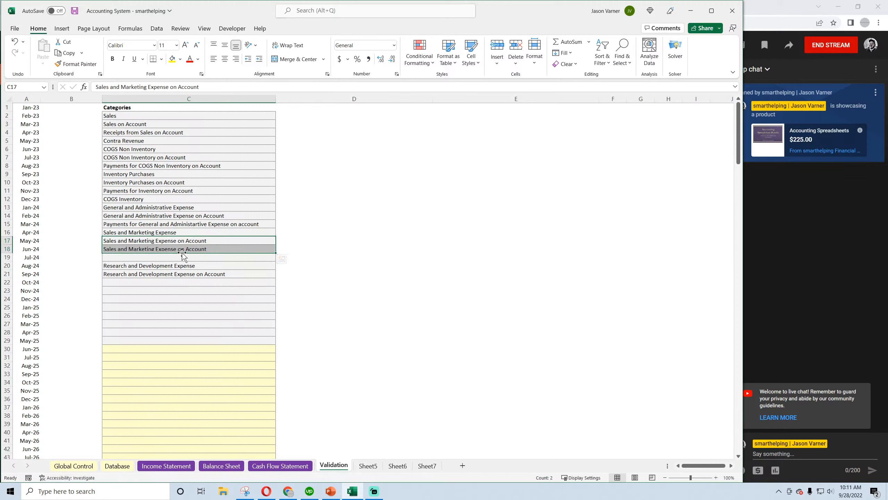
double_click(152, 249)
left_click(104, 249)
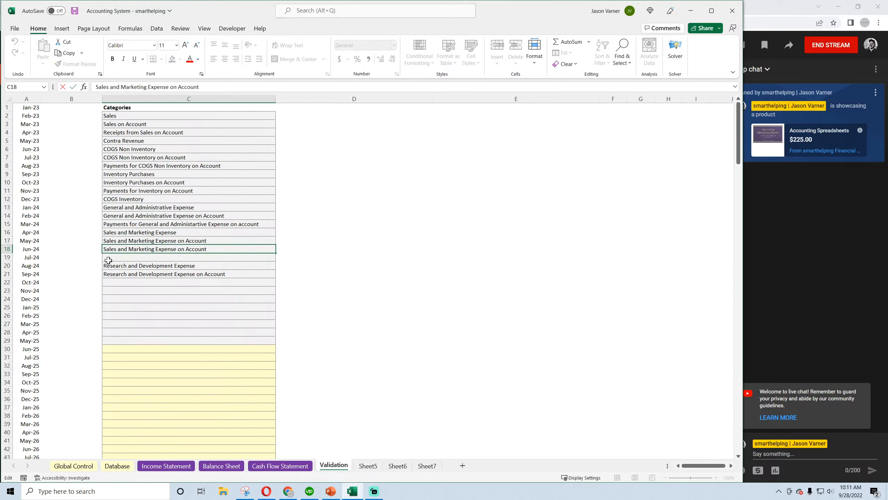
type("Payments for")
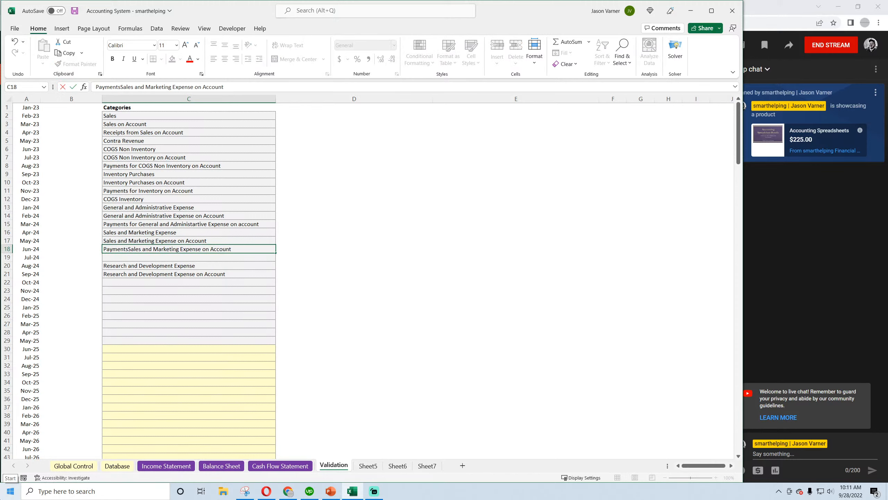
key("Return")
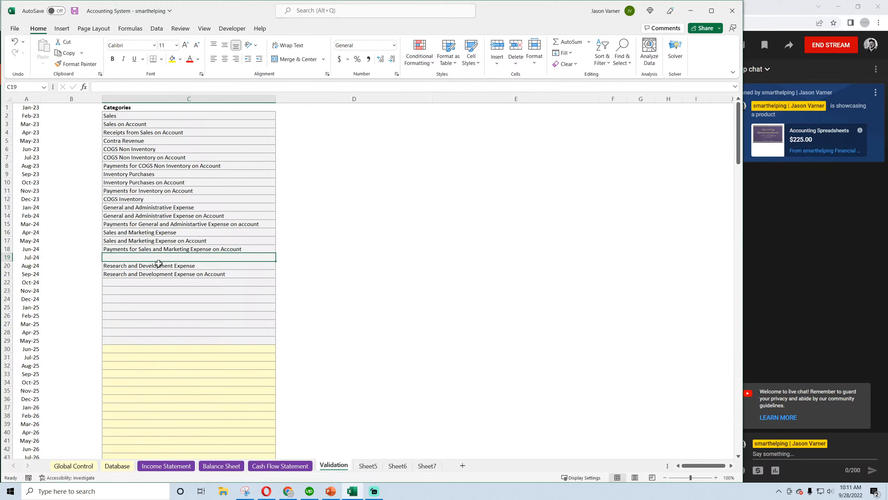
Step: Copy the two Research and Development categories in C20:C21 up one row to start at C19
left_click(151, 281)
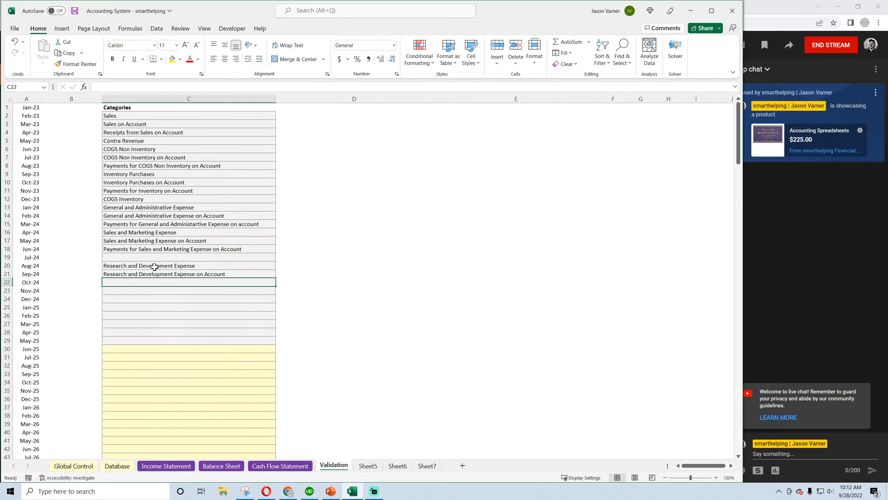
left_click_drag(153, 266, 153, 273)
right_click(155, 274)
left_click(178, 238)
left_click(154, 256)
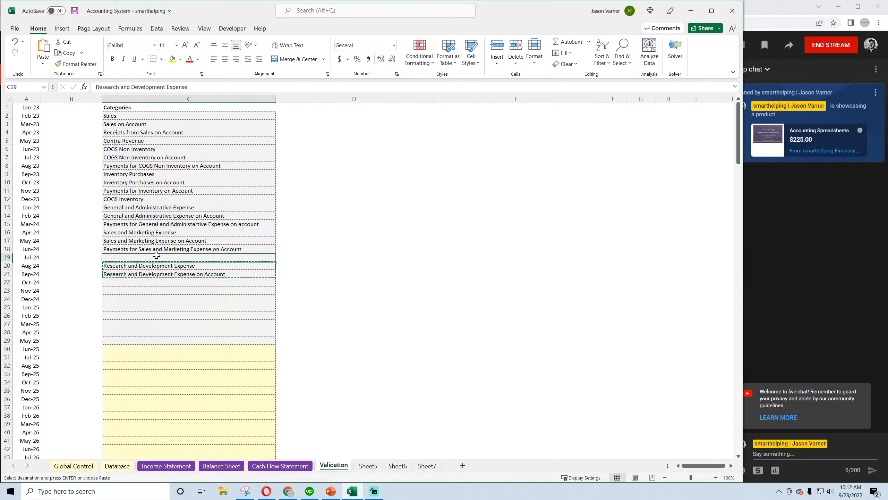
right_click(156, 257)
left_click(178, 280)
Step: Change the duplicate category in C21 to "Payments for Research and Development Expense on Account" and save the workbook
left_click(144, 274)
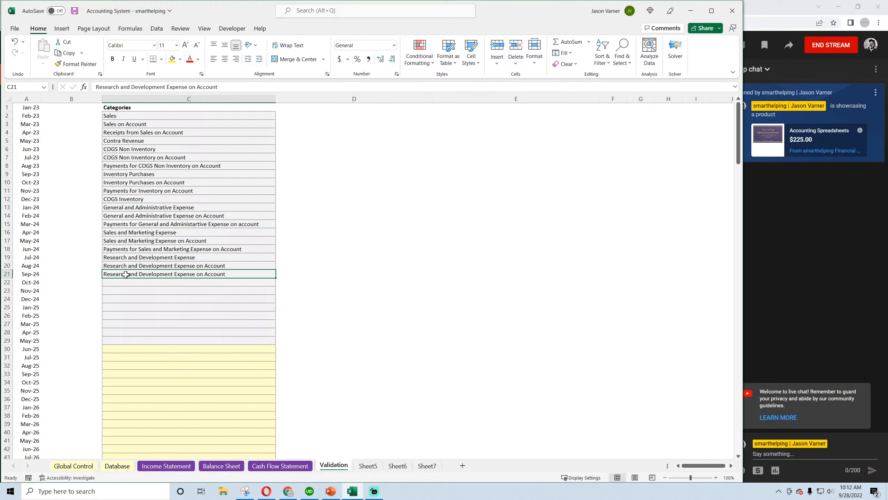
double_click(107, 274)
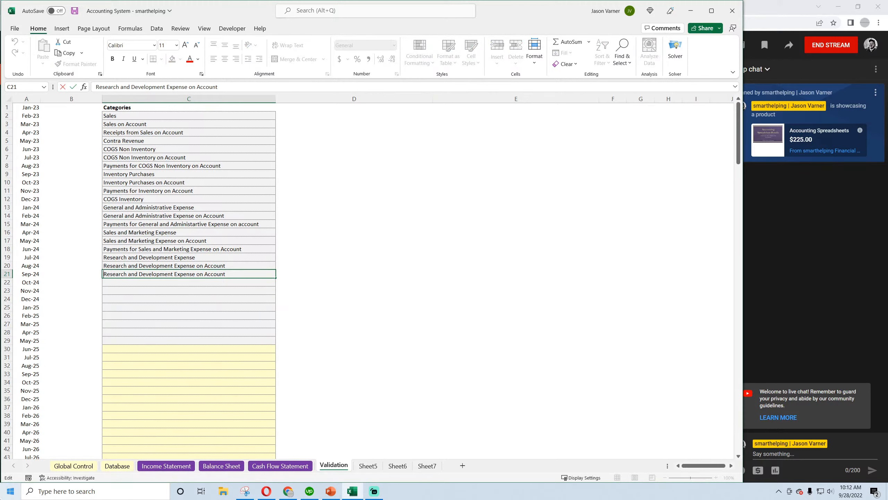
type("Payments for")
key("Return")
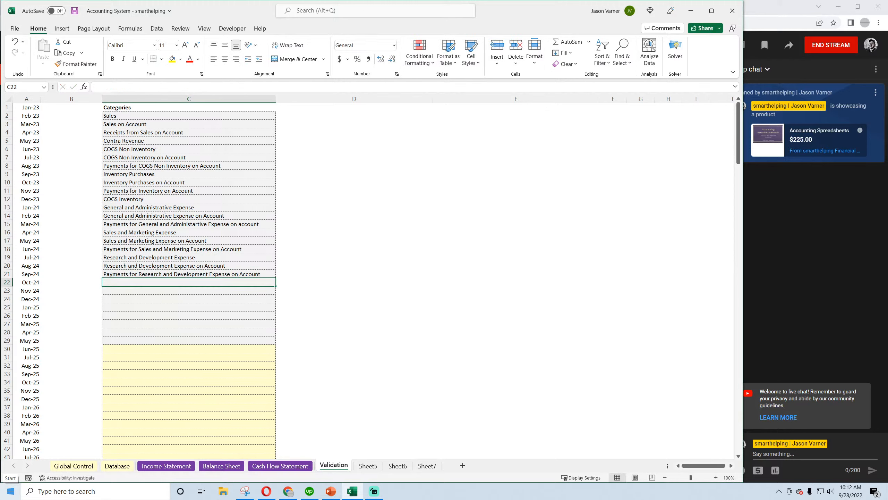
left_click(75, 11)
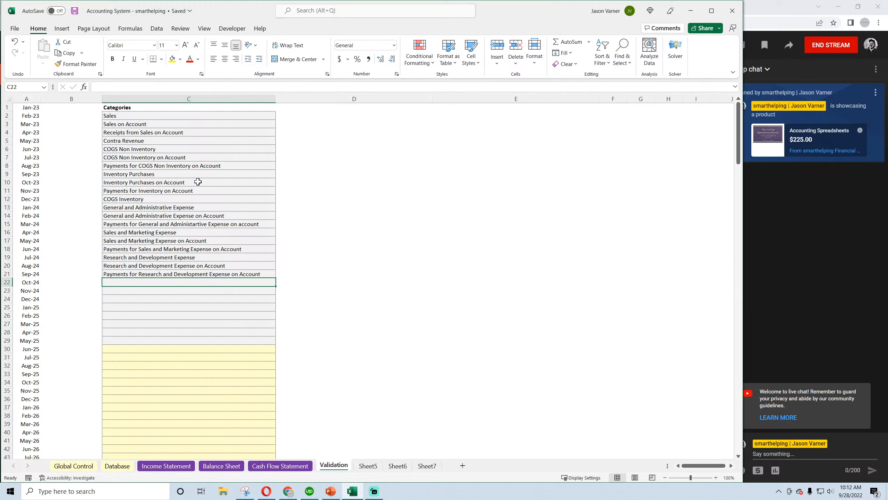
left_click(122, 157)
left_click(124, 216)
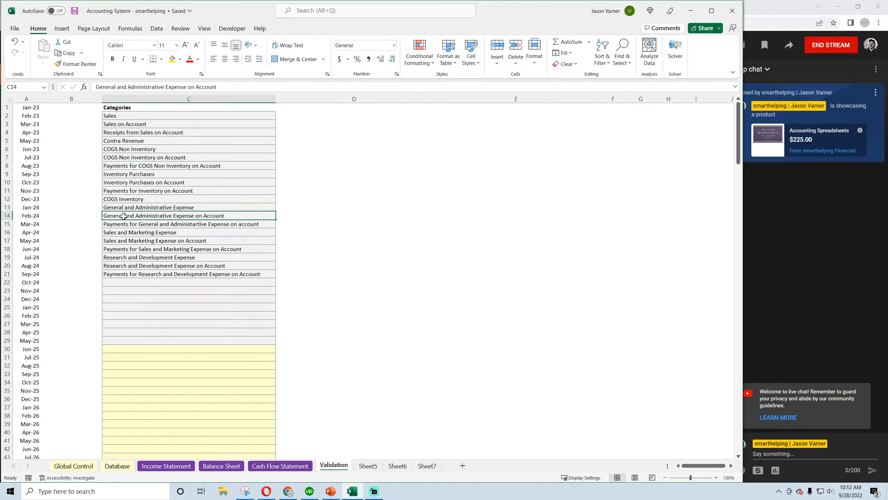
left_click(124, 240)
left_click(124, 258)
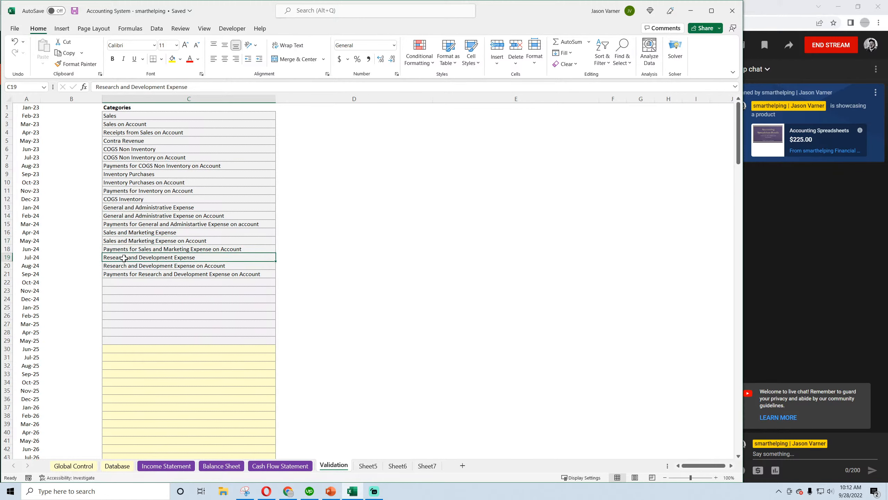
left_click(76, 12)
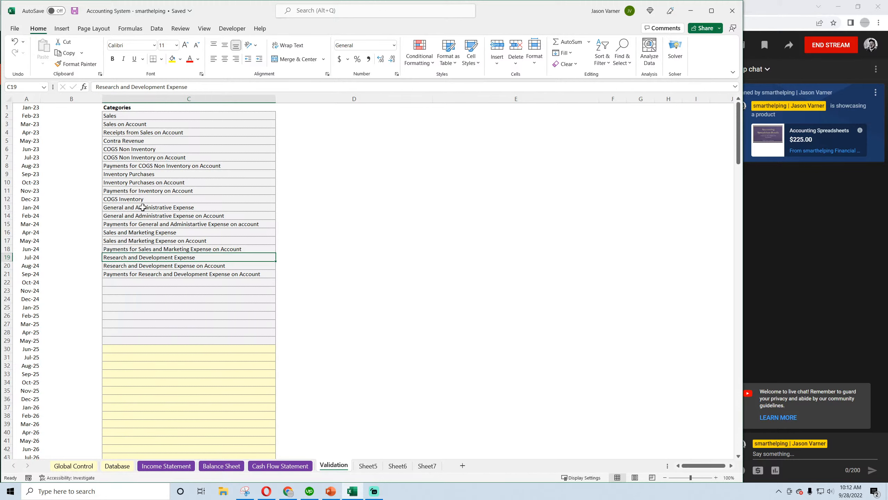
Step: On the Income Statement sheet, rename the first operating expense line in B26 to "General and Adminstrative"
left_click(119, 467)
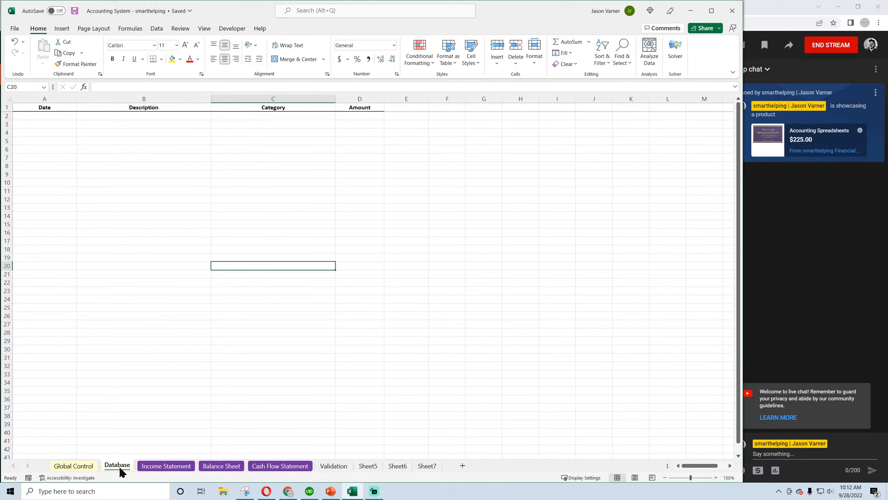
left_click(159, 469)
left_click(43, 284)
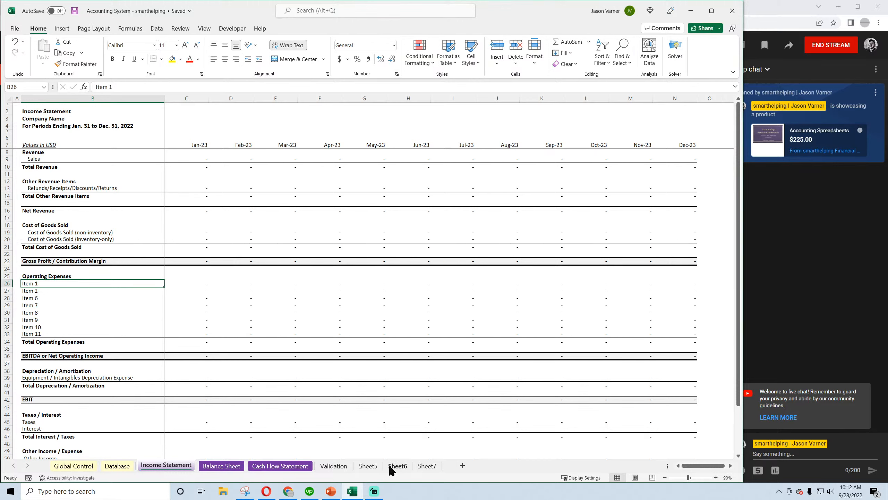
type("General and Ad")
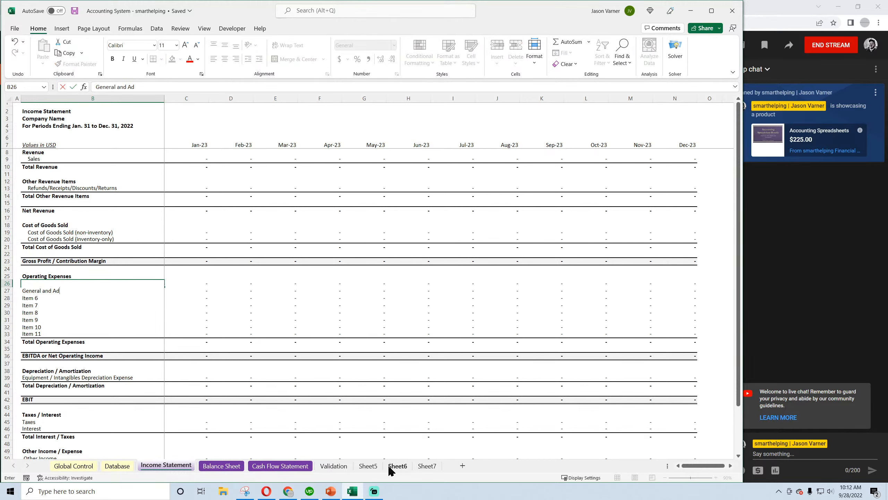
type("minstrative")
key("Return")
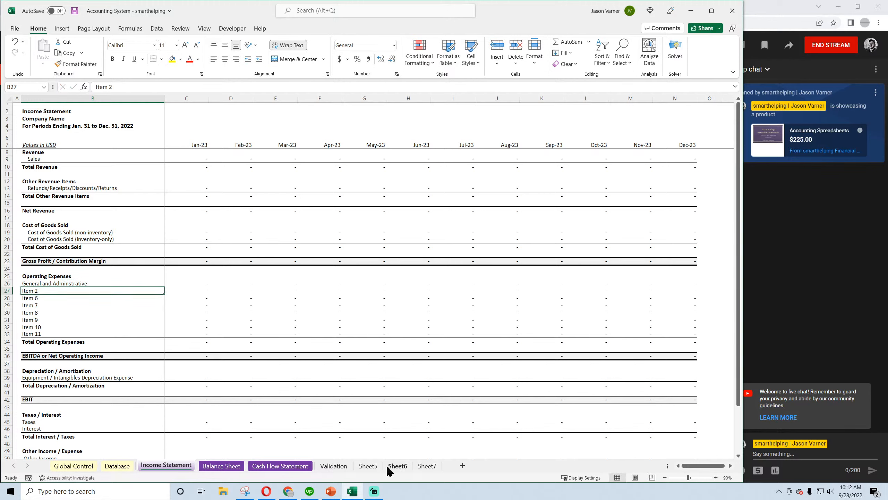
Step: Rename the operating expense lines in B27 and B28 to "Sales and Marketing" and "Research and Development"
type("Sales an")
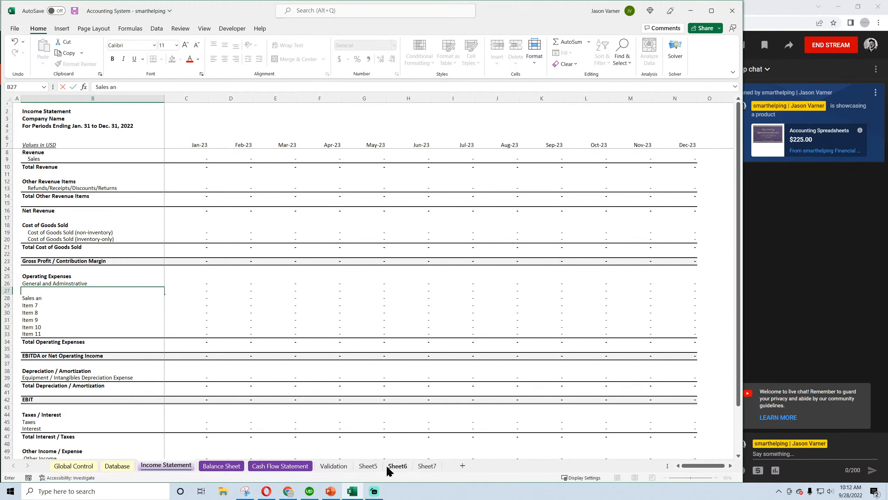
type("d market")
key("BackSpace")
key("BackSpace")
key("BackSpace")
key("BackSpace")
key("BackSpace")
key("BackSpace")
key("BackSpace")
type("Marketing")
key("Return")
type("Resear")
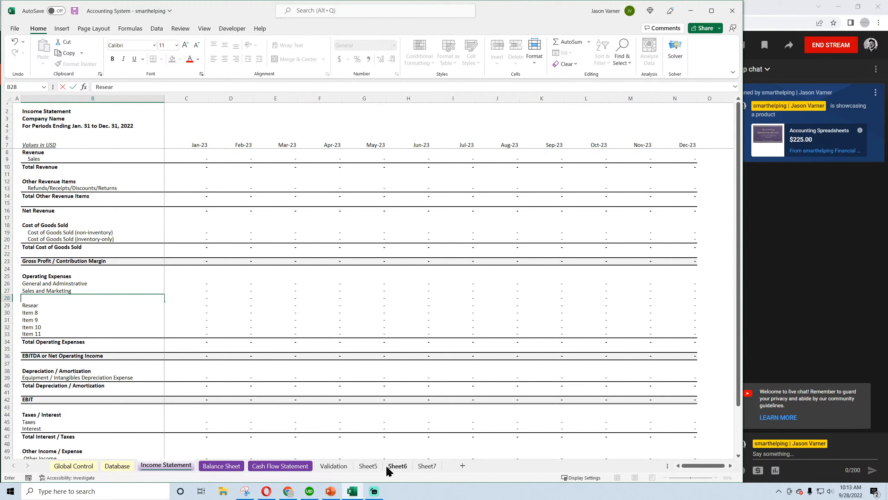
type("ch and Development")
key("Return")
Step: Clear the remaining placeholder item labels in B29:B33 above Total Operating Expenses
key("Delete")
key("Down")
key("Delete")
key("Down")
key("Delete")
key("Down")
key("Delete")
key("Down")
key("Delete")
key("Down")
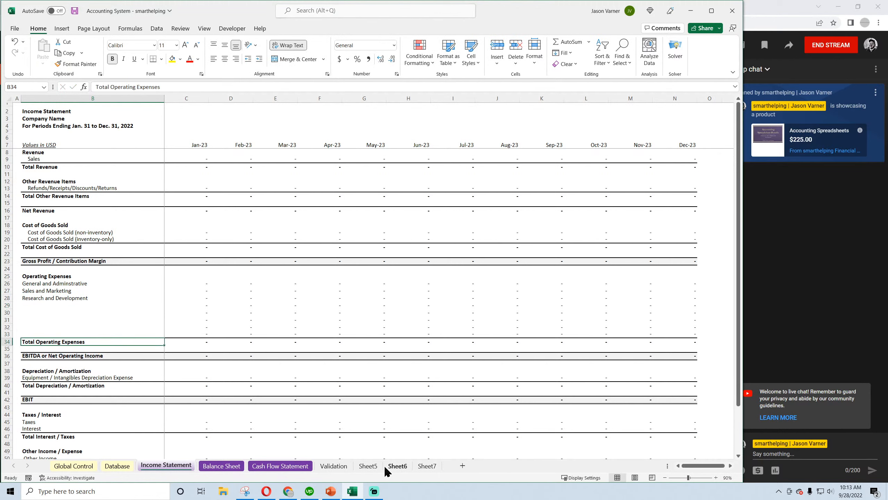
Step: Compare the Income Statement's operating expense lines with the expense, on-account and payment categories on the Validation sheet
left_click_drag(45, 283, 50, 409)
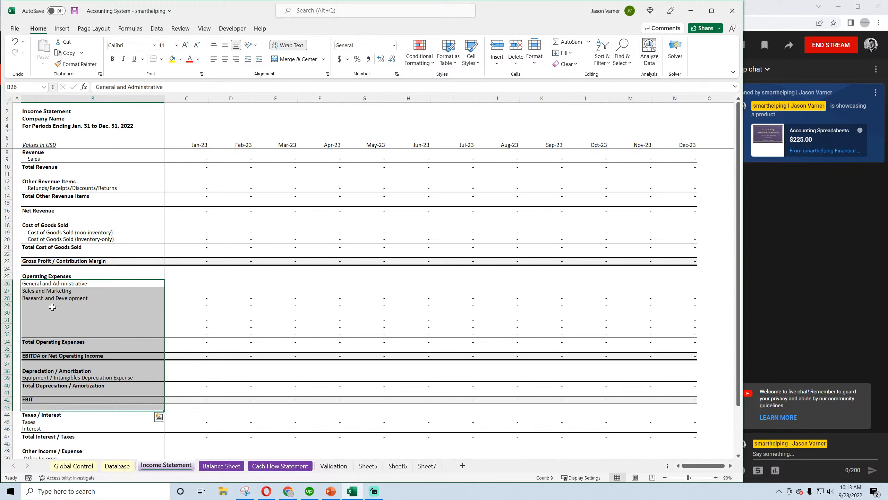
left_click_drag(47, 284, 48, 325)
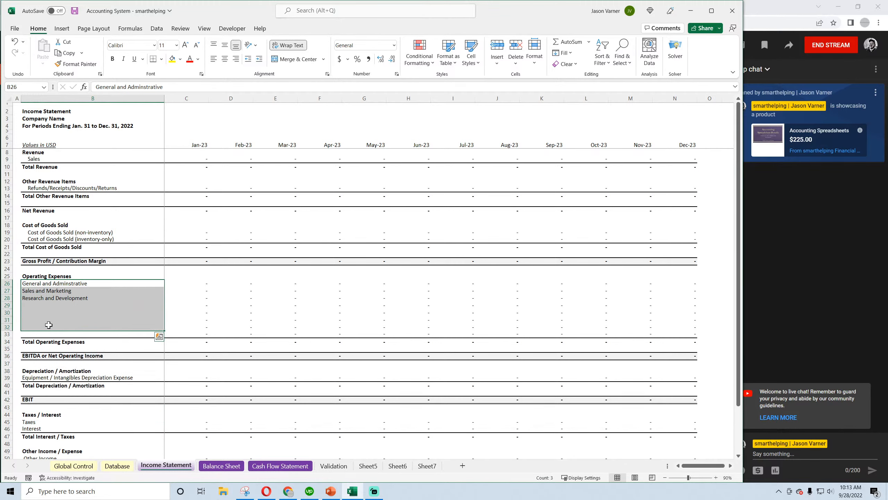
left_click(341, 468)
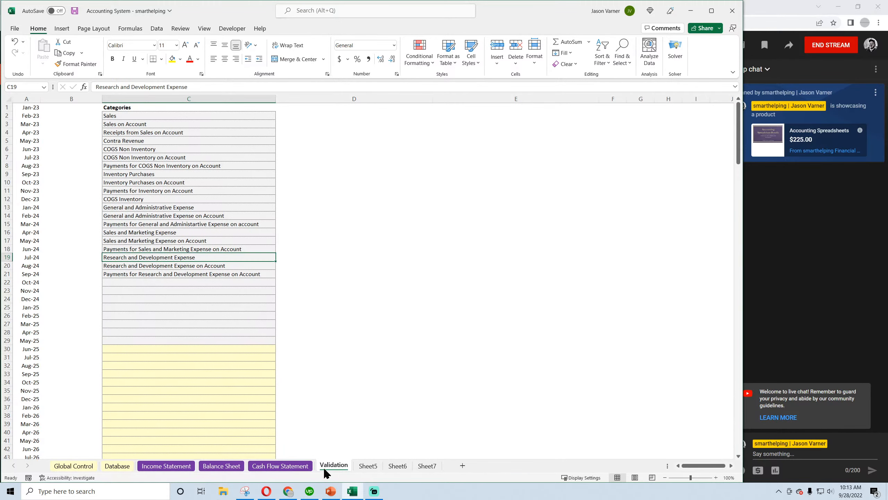
left_click(151, 276)
left_click(144, 249)
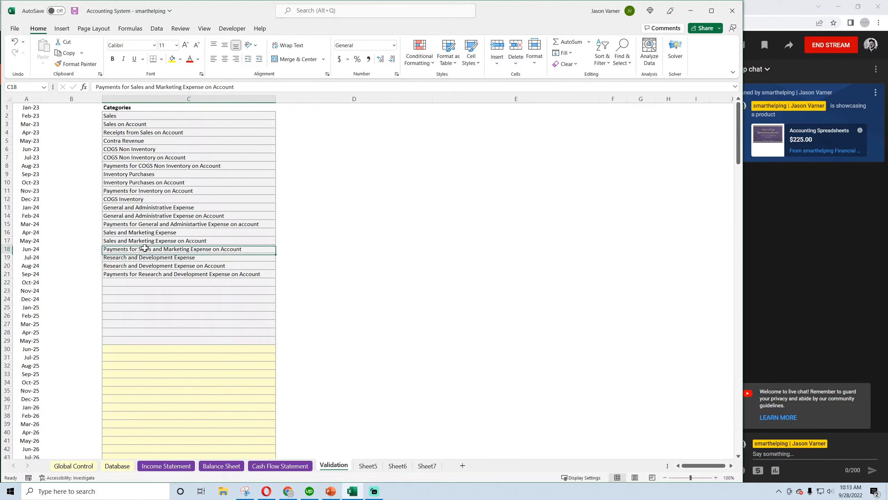
left_click(137, 210)
left_click(136, 216)
left_click(135, 224)
left_click(132, 232)
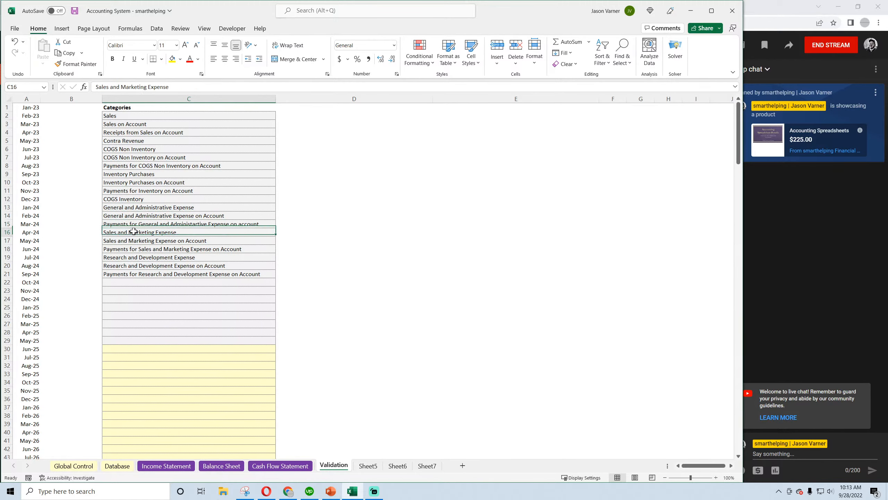
left_click(131, 240)
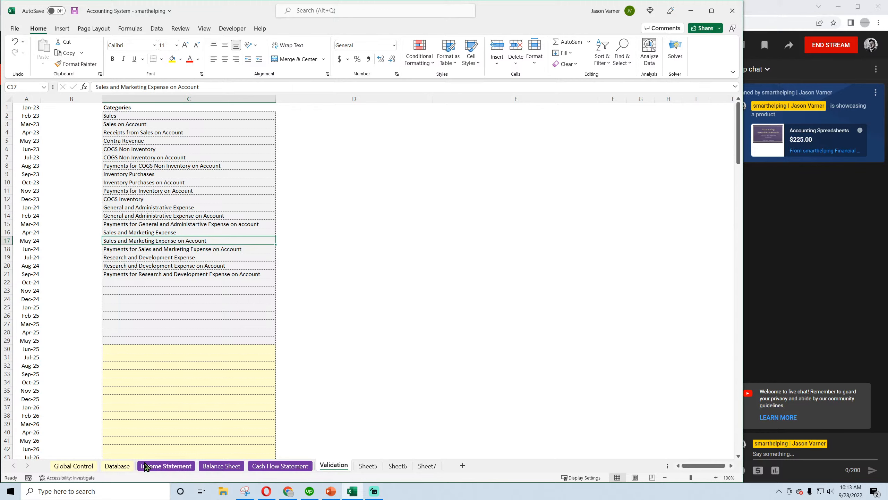
Step: On the Database sheet, examine the operating expense options offered in the Category list of C2 without choosing one
left_click(119, 467)
left_click(147, 114)
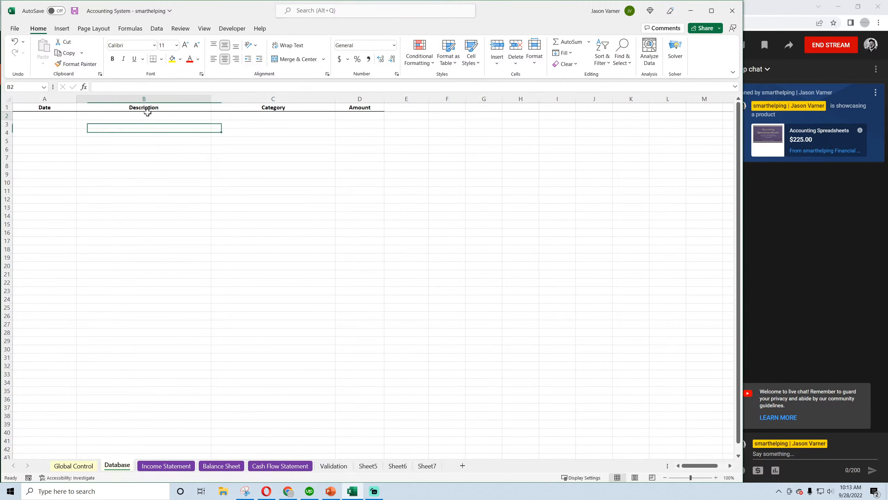
left_click(145, 124)
left_click(143, 131)
left_click(143, 116)
left_click(141, 123)
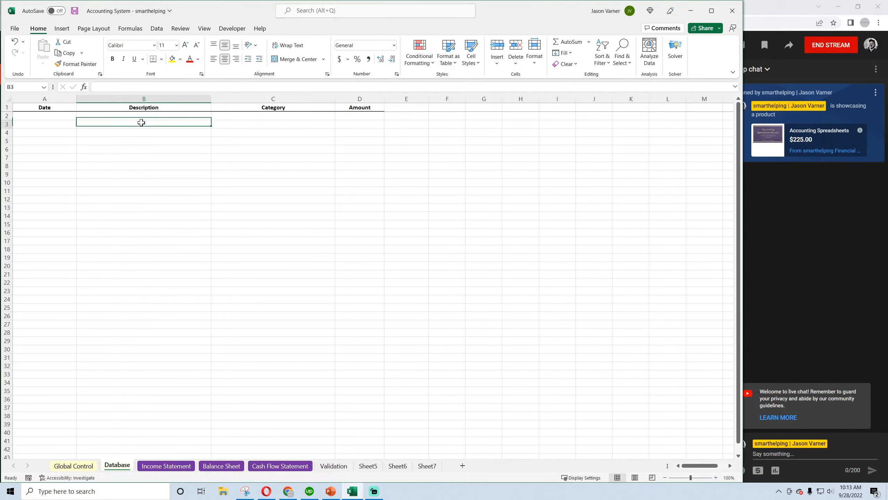
left_click(140, 132)
left_click(136, 147)
left_click(145, 117)
left_click(272, 117)
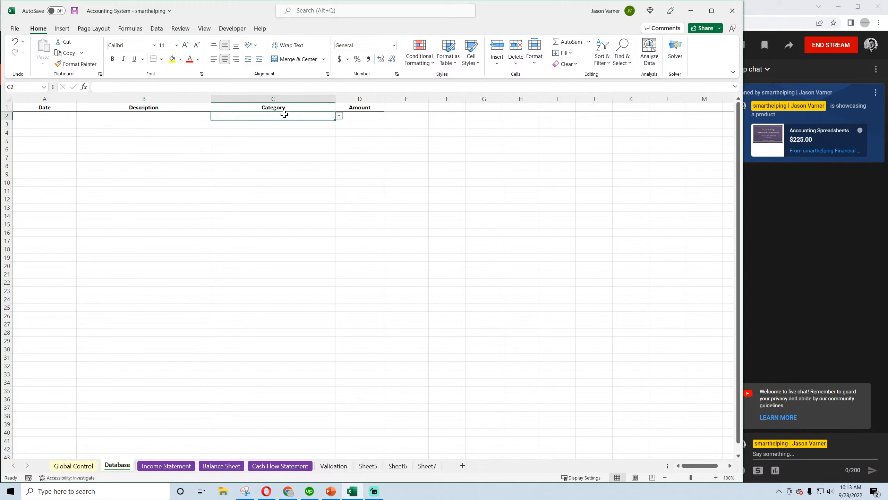
left_click(339, 116)
scroll(338, 135, "down", 2)
scroll(338, 135, "down", 3)
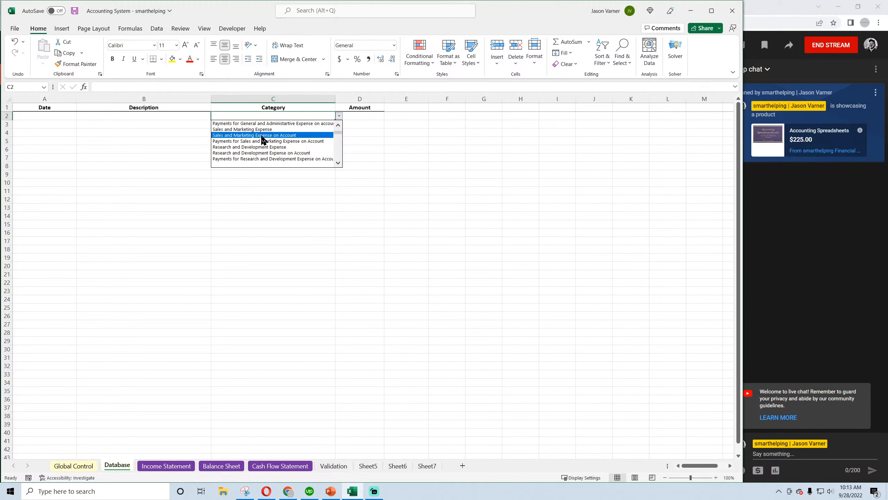
left_click(338, 125)
left_click(338, 125)
left_click(337, 125)
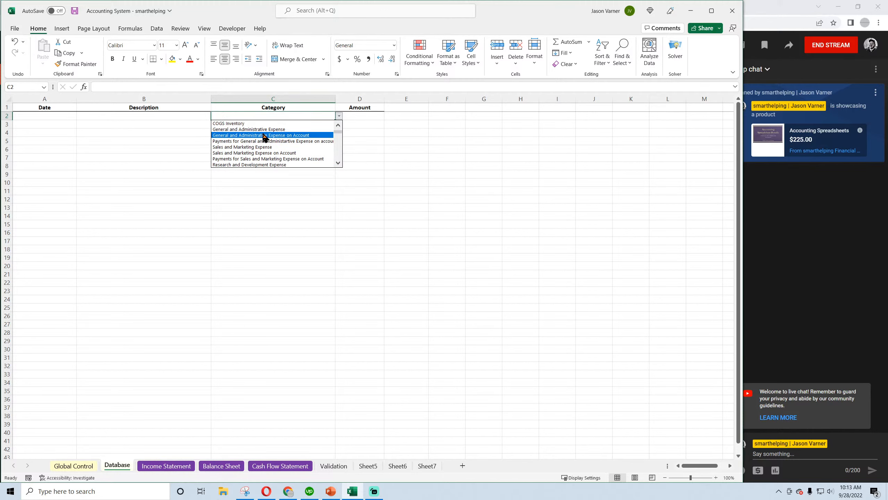
key("Escape")
Step: Delete the unused operating expense rows 29 to 33 from the Income Statement sheet
left_click(154, 465)
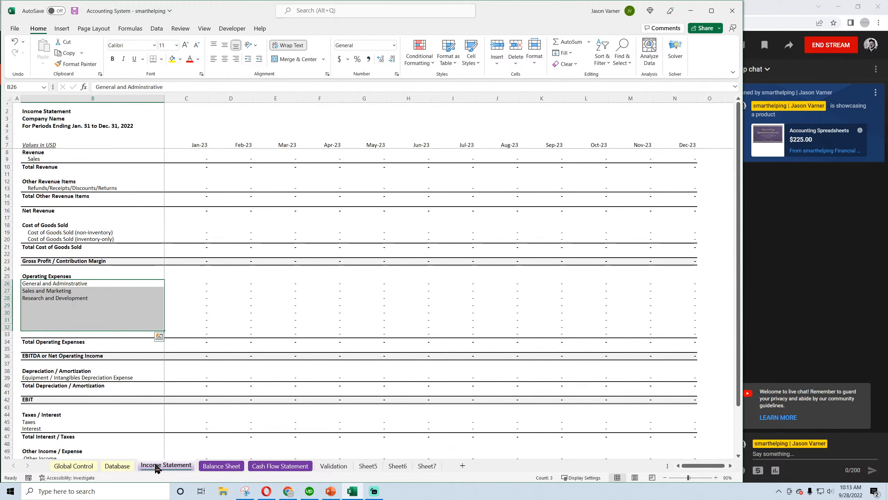
left_click(6, 305)
left_click_drag(6, 305, 4, 334)
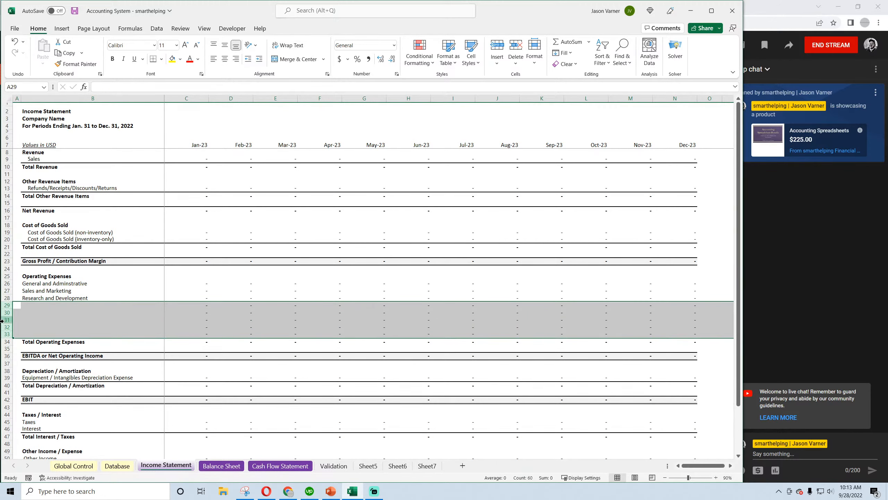
right_click(2, 321)
left_click(39, 248)
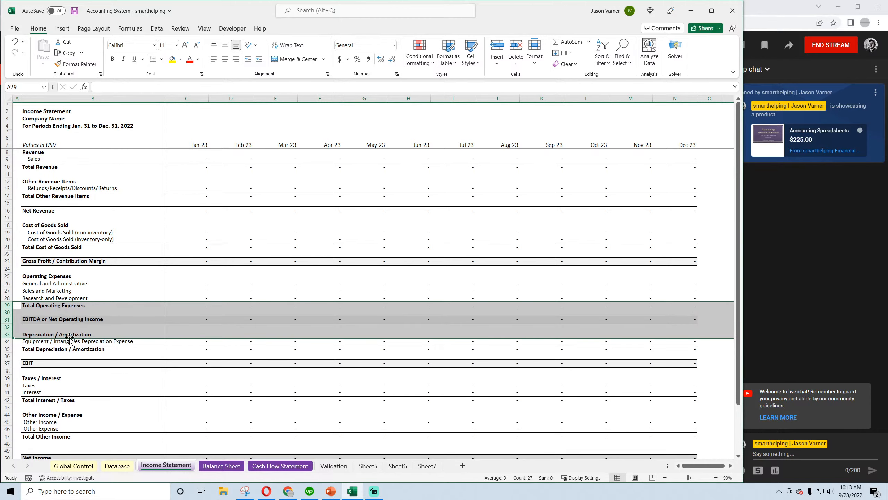
Step: Apply a thick bottom border to the Research and Development row, B28:N28, just above Total Operating Expenses
left_click(70, 327)
left_click_drag(39, 296, 663, 299)
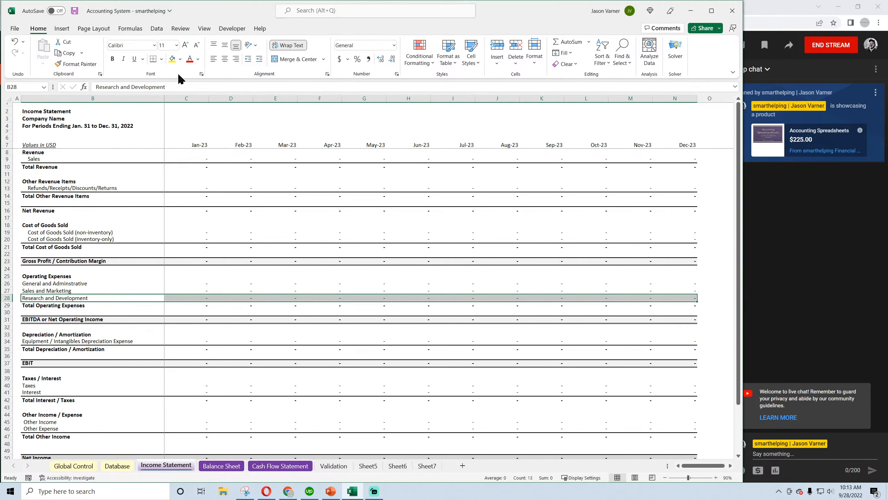
left_click(161, 59)
left_click(188, 199)
left_click(261, 218)
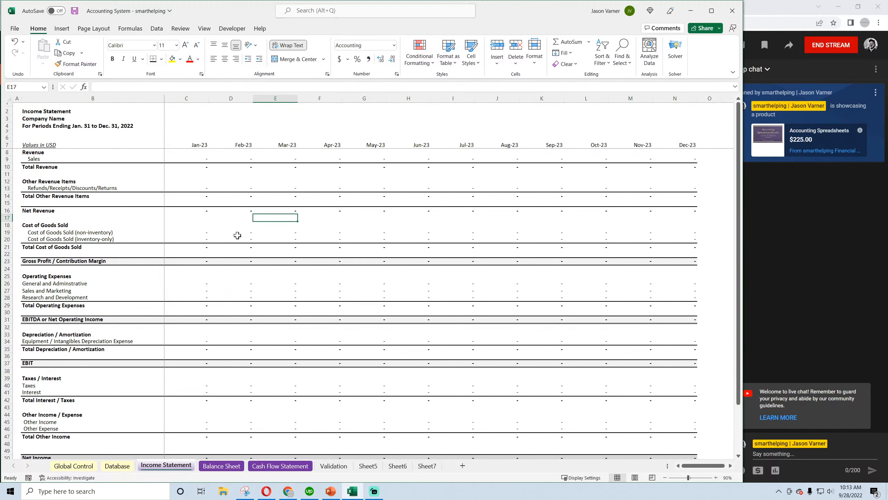
Step: Review the Income Statement's line items from Sales down to Equipment / Intangibles Depreciation Expense
left_click(70, 159)
left_click(45, 189)
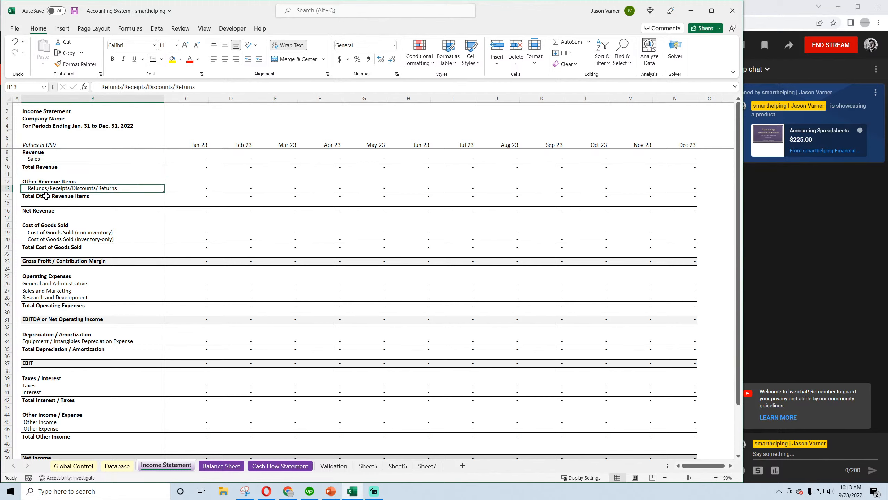
left_click(46, 210)
left_click(46, 260)
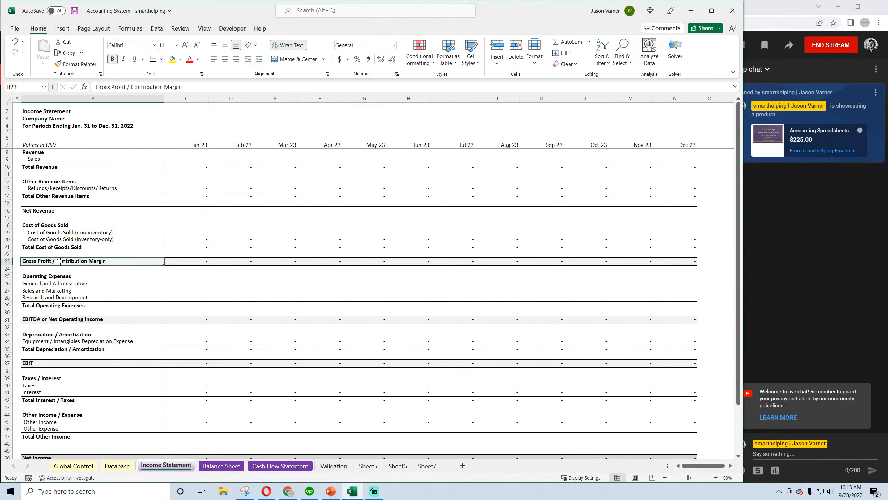
left_click(61, 342)
left_click(71, 284)
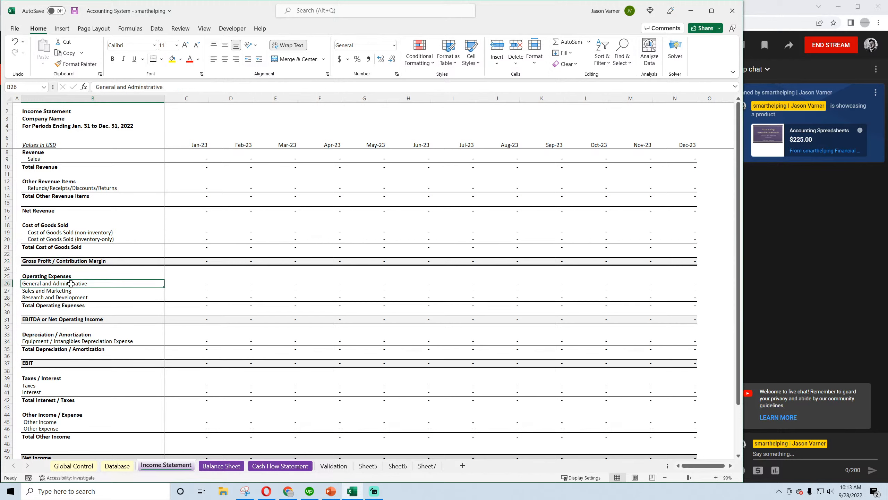
left_click(72, 234)
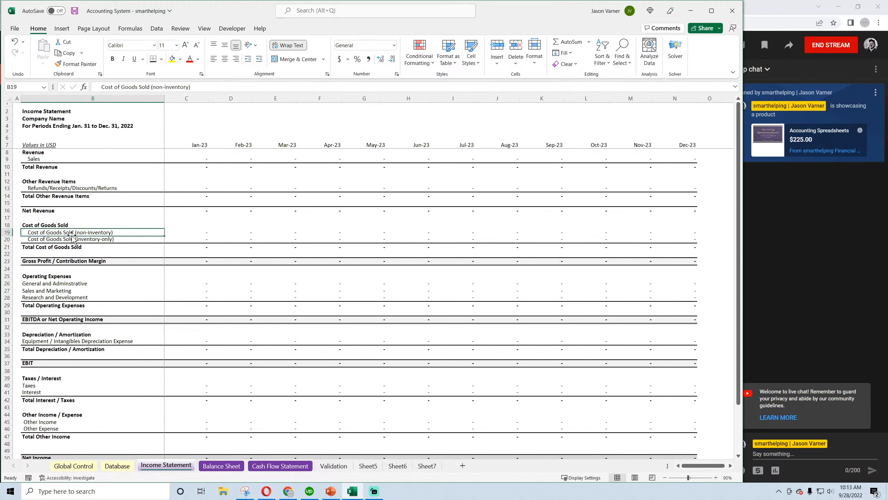
Step: Apply a top and double bottom border to the EBITDA or Net Operating Income row, B31:N31
left_click_drag(27, 319, 663, 313)
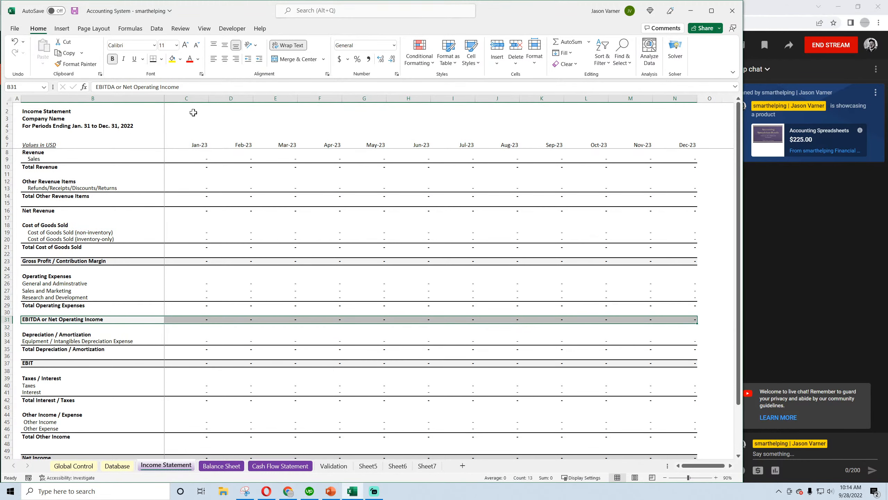
left_click(161, 59)
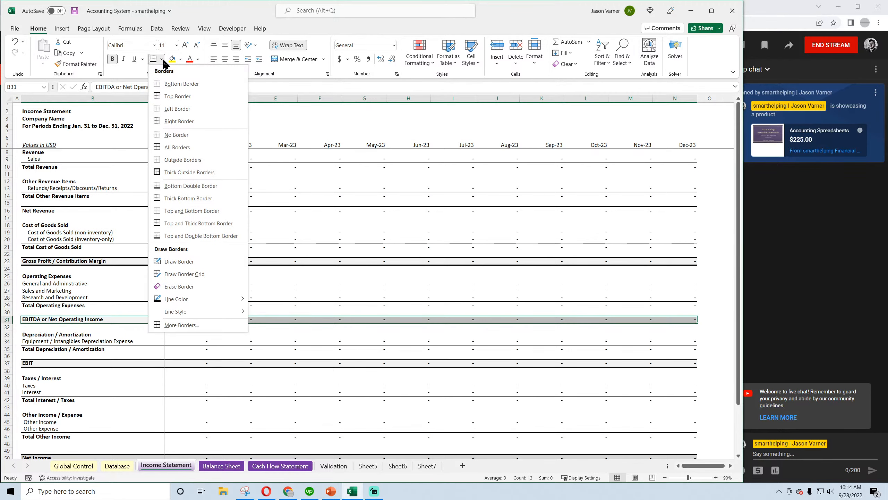
left_click(189, 236)
left_click_drag(57, 261, 670, 260)
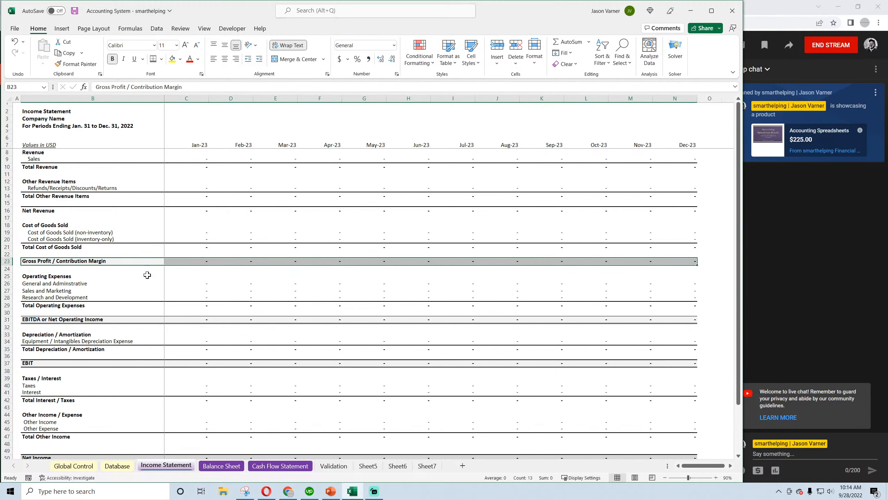
left_click(136, 297)
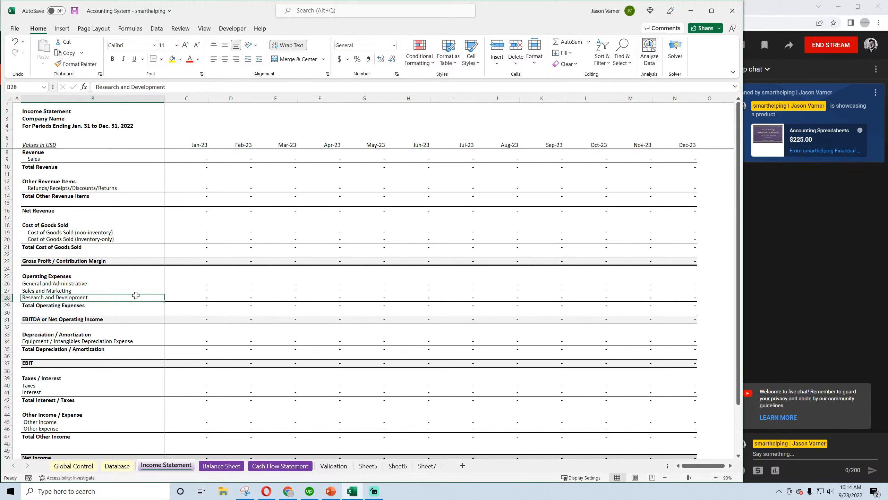
Step: Apply a different border line style to the subtotal rows and the blank rows beneath them in B21:N22, B29:N30 and B35:N36
left_click_drag(146, 261, 667, 249)
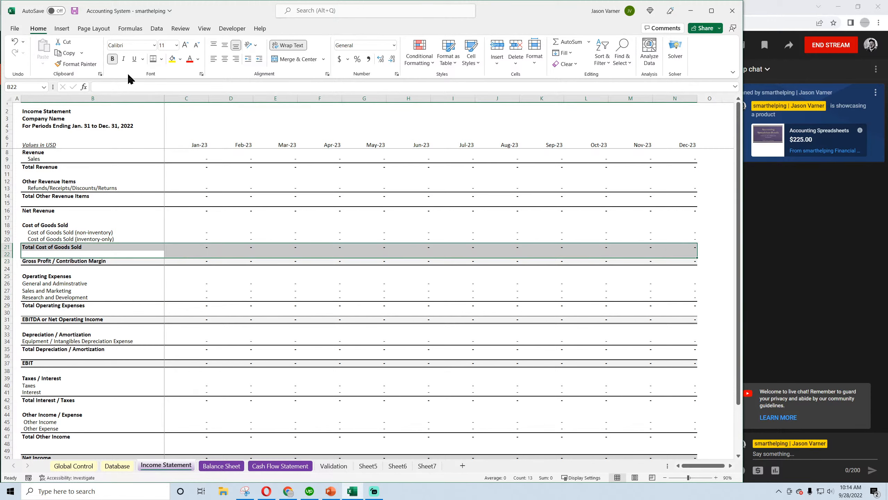
left_click(161, 59)
left_click(163, 60)
left_click(161, 59)
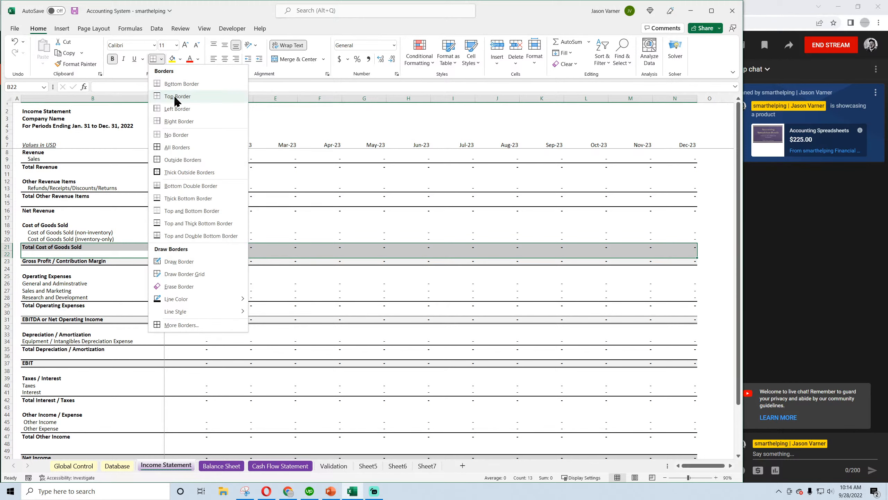
mouse_move(194, 311)
left_click(263, 336)
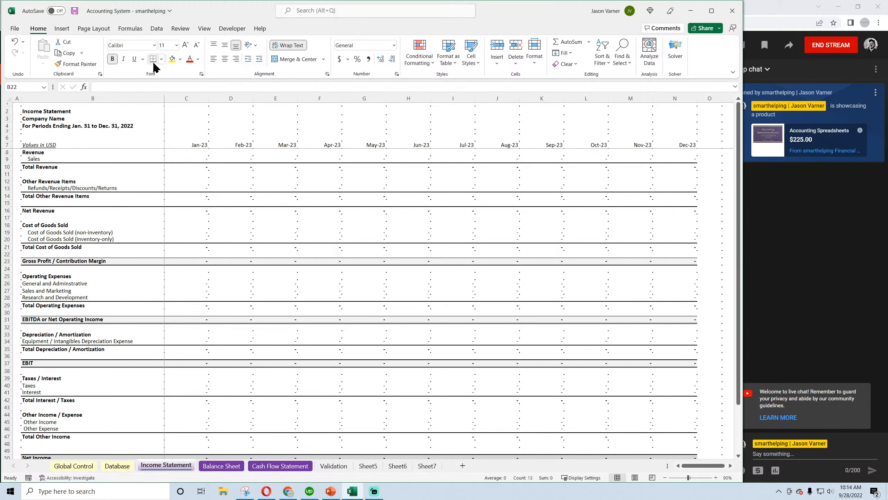
left_click_drag(38, 313, 661, 302)
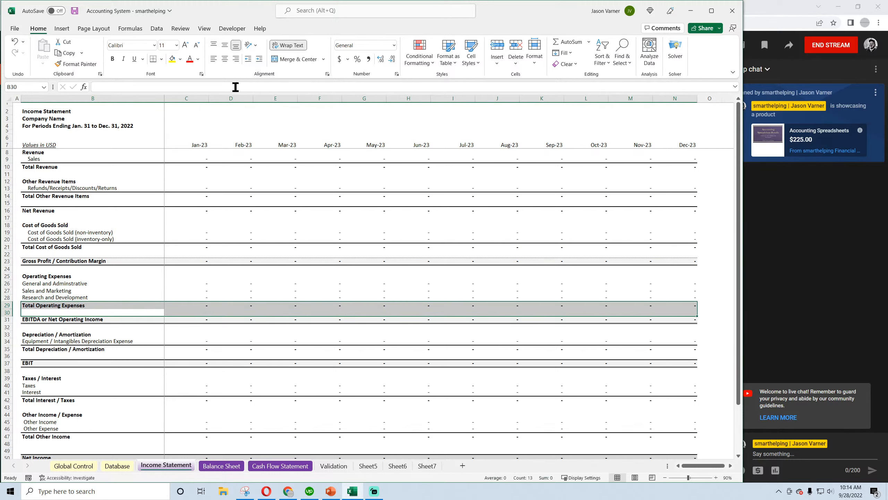
left_click_drag(33, 357, 690, 350)
left_click(155, 60)
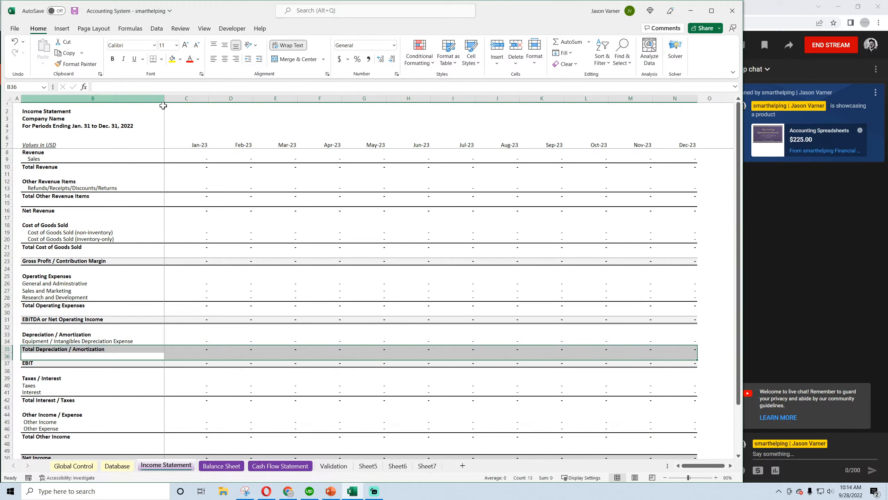
left_click(200, 219)
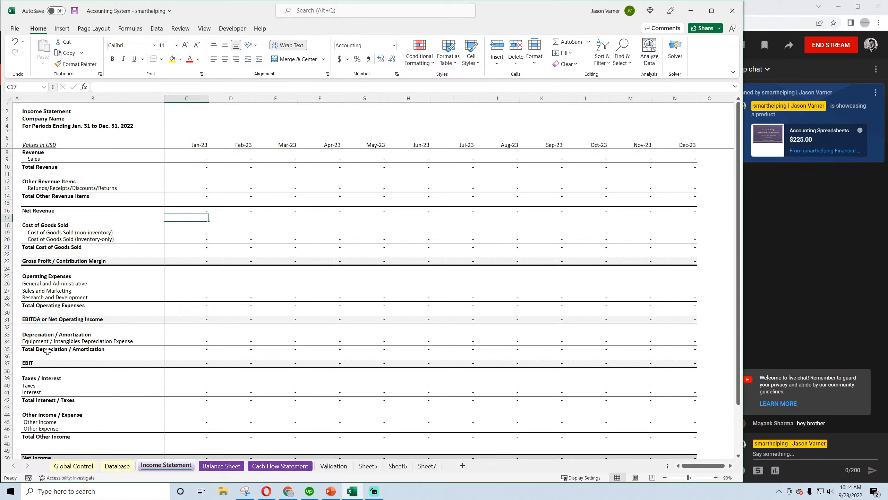
Step: Look over the Income Statement layout down to Net Income and save the workbook
left_click(48, 187)
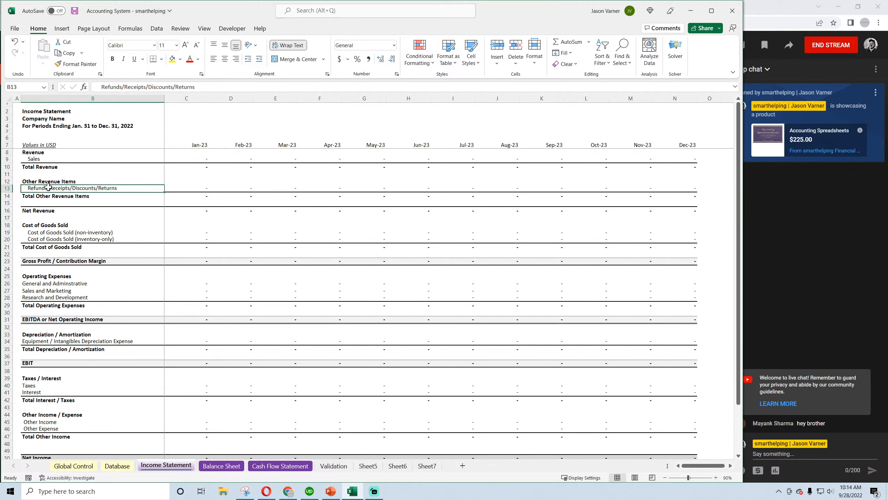
left_click(48, 262)
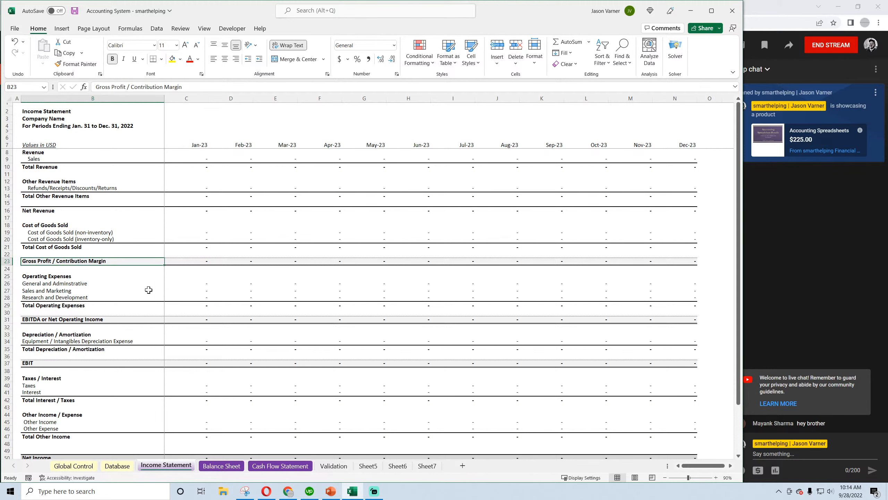
scroll(49, 366, "down", 4)
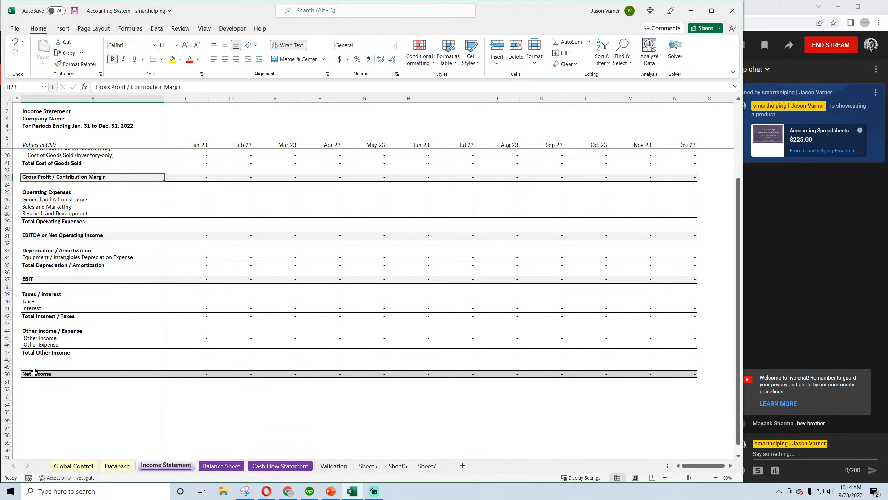
left_click(264, 410)
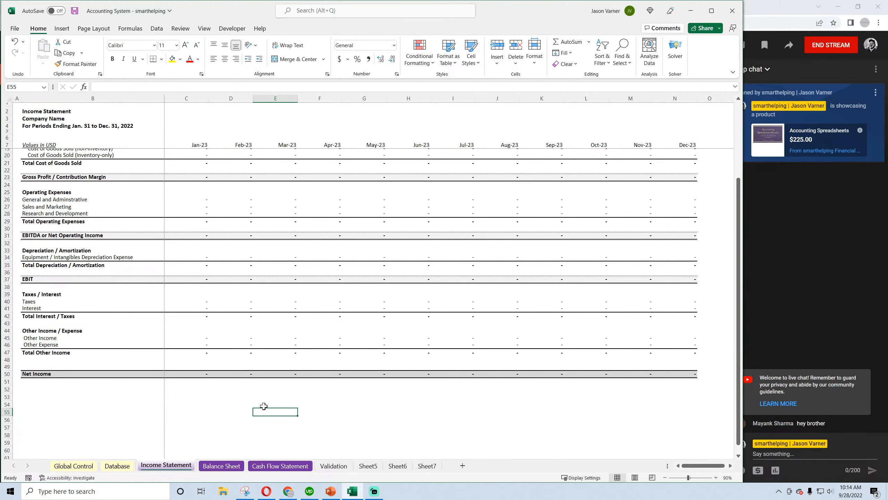
left_click(203, 367)
scroll(163, 391, "up", 4)
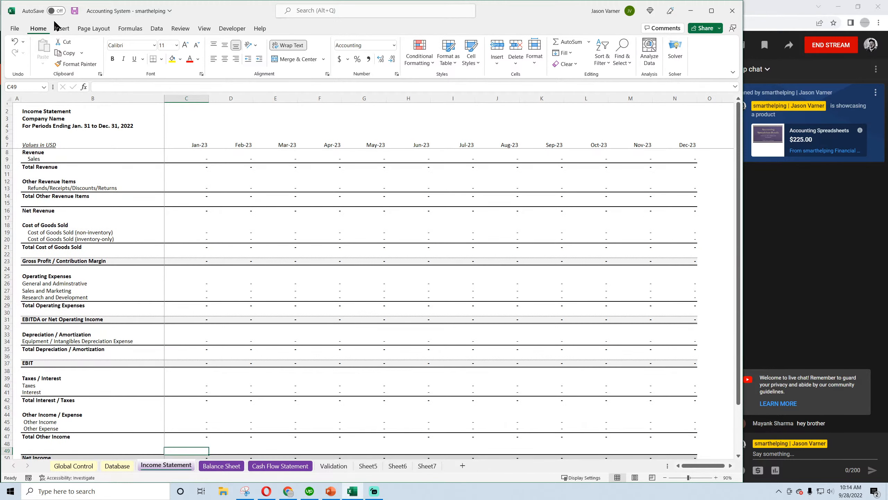
left_click(75, 11)
Step: Check which rows the Jan-23 Total Operating Expenses formula in C29 sums
left_click(195, 304)
key("alt+equal")
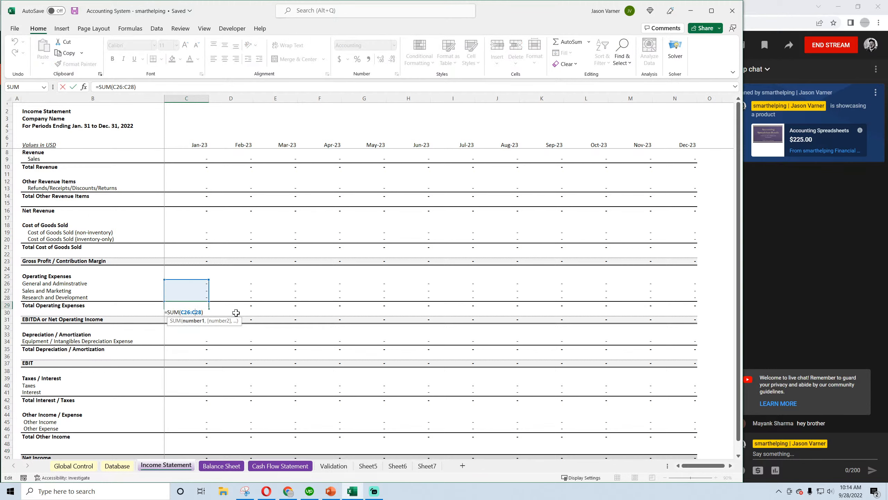
key("Return")
Step: Expand the formula bar and copy the full SUMIFS formula text of Cost of Goods Sold (non-inventory) in C19
left_click(201, 284)
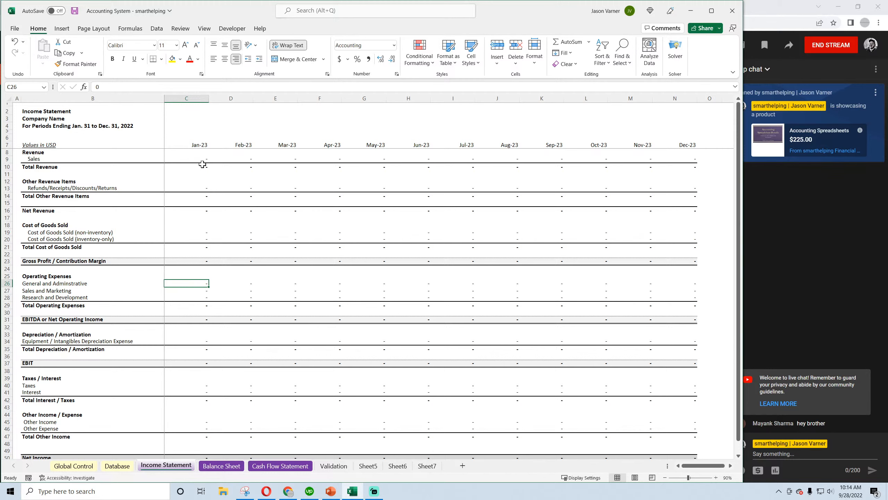
left_click(200, 233)
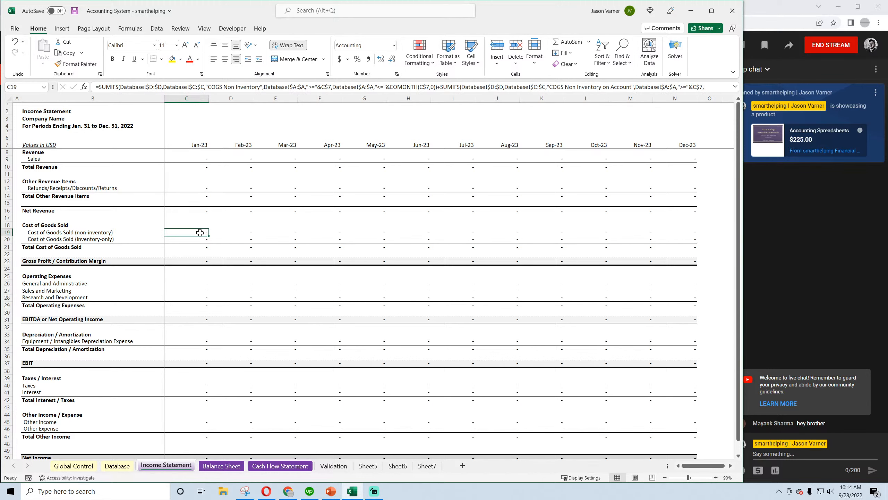
left_click(735, 87)
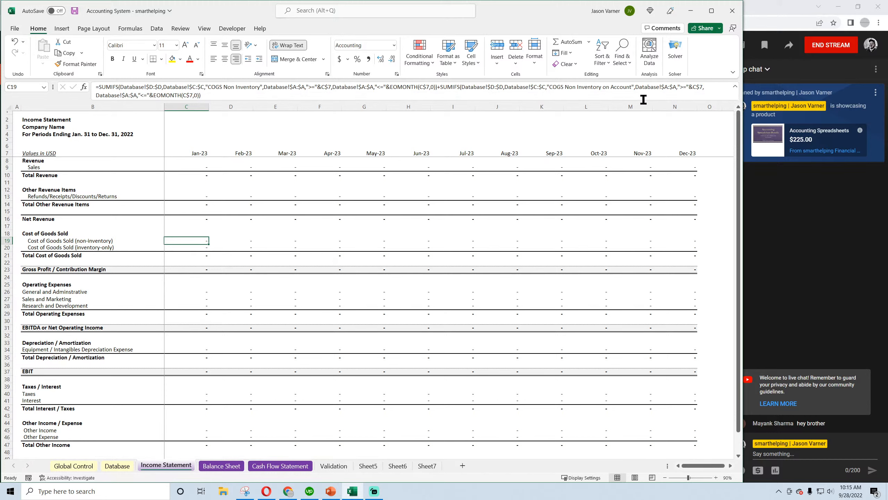
left_click_drag(218, 96, 97, 86)
right_click(121, 87)
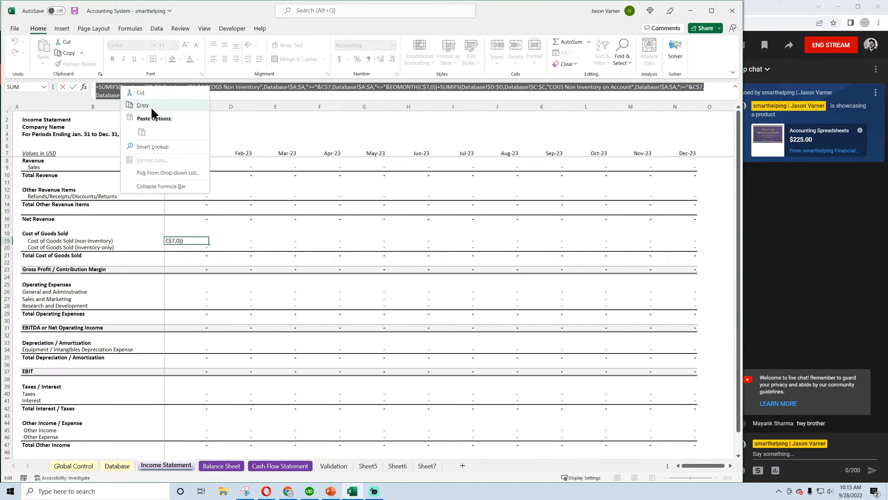
left_click(143, 106)
key("Return")
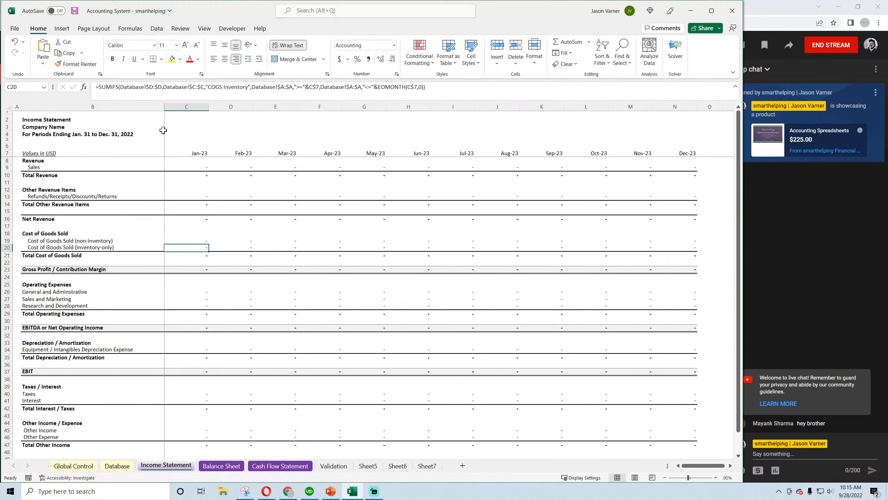
Step: Replace the Jan-23 General and Administrative value in C26 with the copied COGS Non Inventory SUMIFS formula
left_click(63, 293)
left_click(199, 289)
double_click(97, 87)
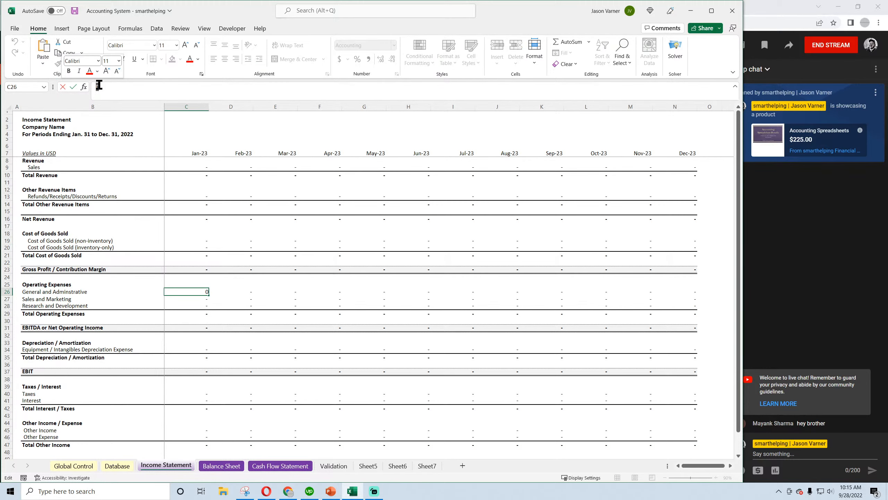
right_click(99, 88)
left_click(119, 128)
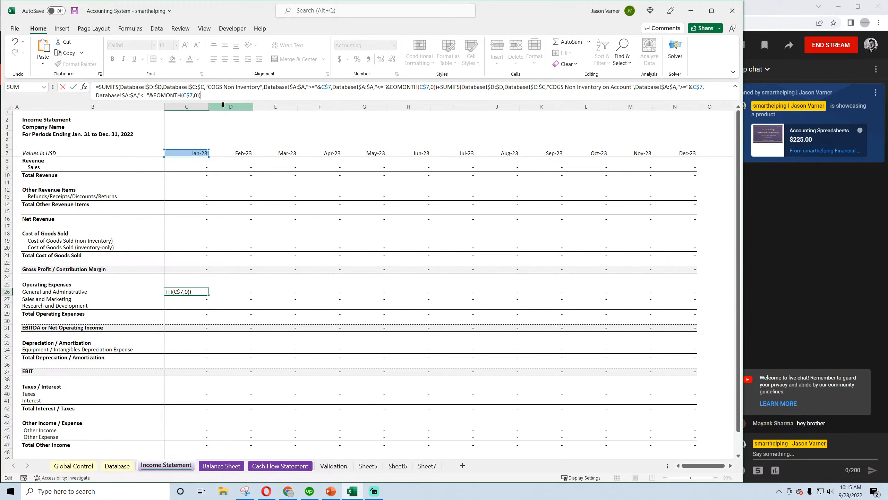
key("Return")
Step: Check the General and Administrative category names in the Validation list and copy General and Administrative Expense from C13
left_click(334, 465)
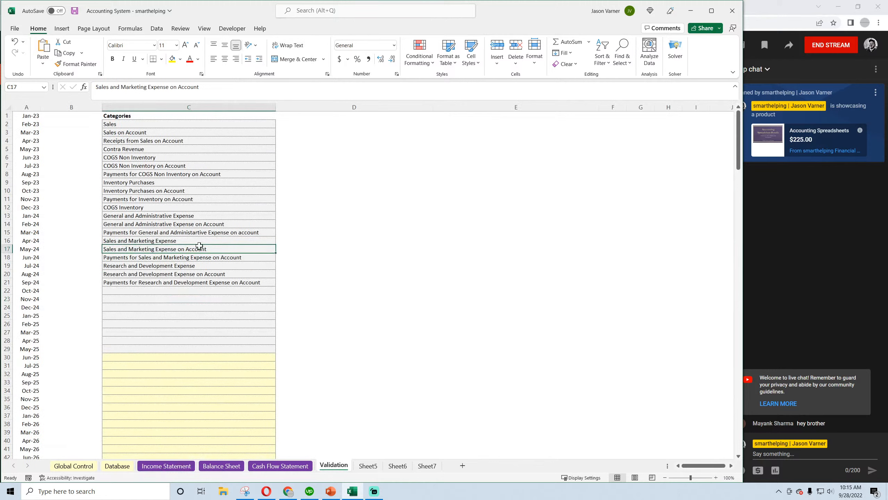
left_click(134, 215)
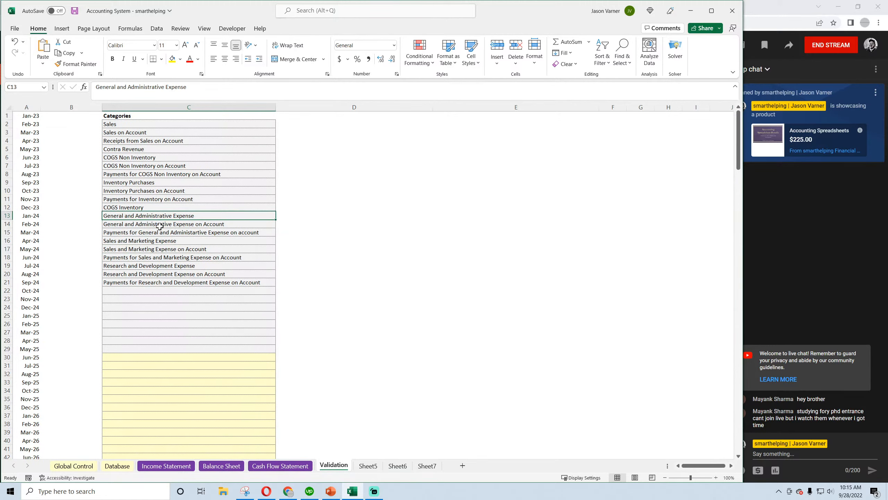
right_click(154, 217)
left_click(173, 235)
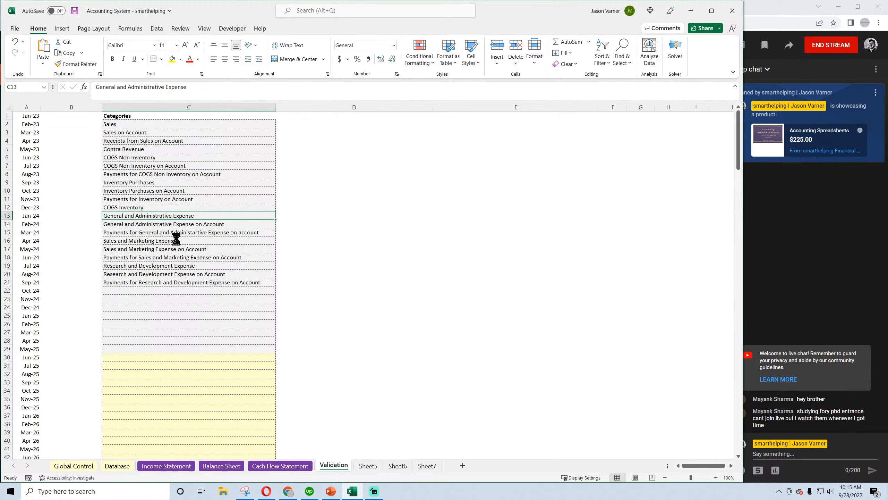
left_click(147, 227)
left_click(150, 216)
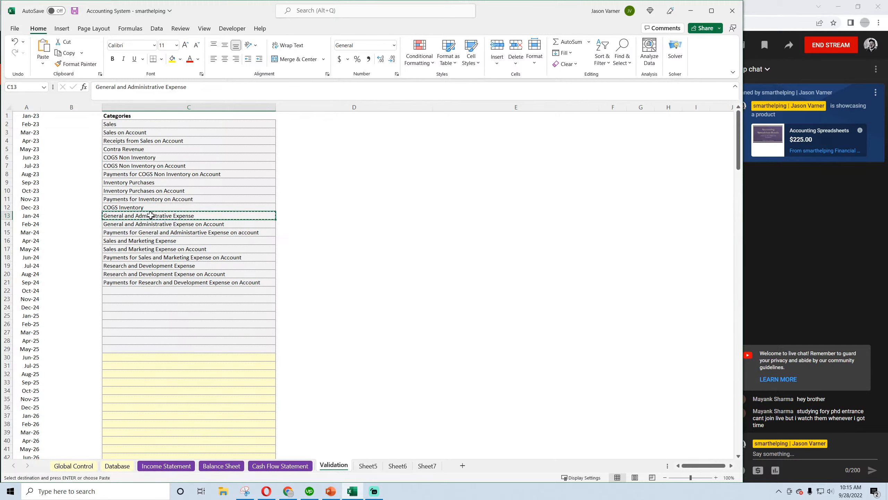
Step: In Income Statement cell C26, replace the first SUMIFS criterion "COGS Non Inventory" with "General and Administrative Expense"
left_click(167, 466)
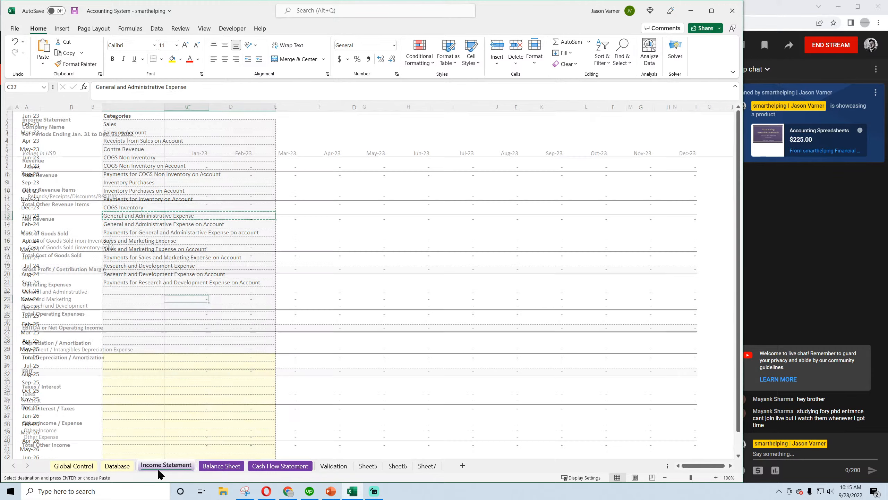
left_click(191, 291)
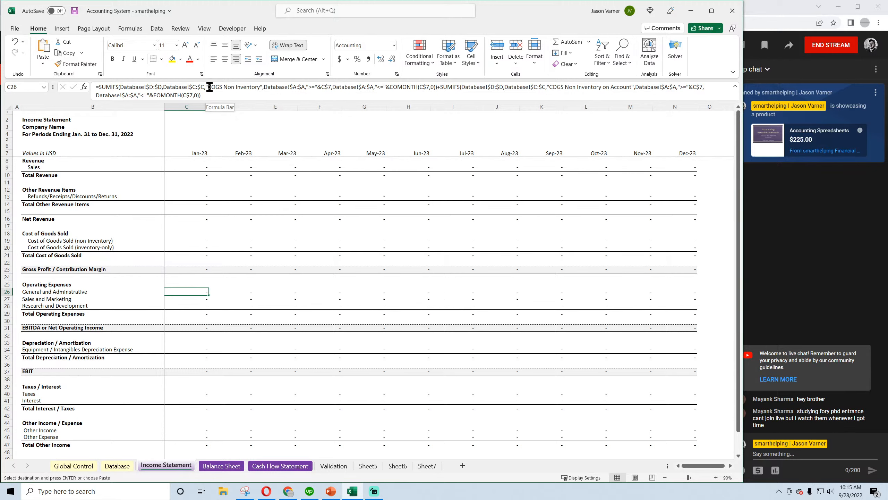
left_click_drag(210, 86, 261, 87)
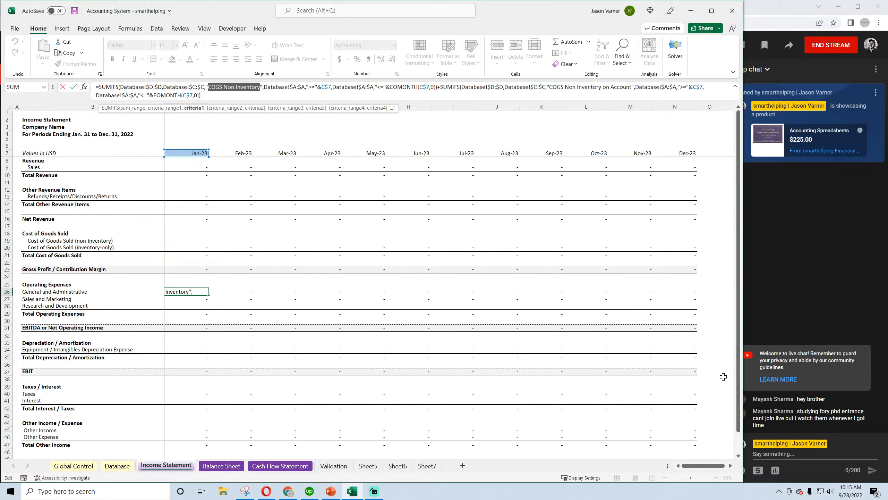
type("General a")
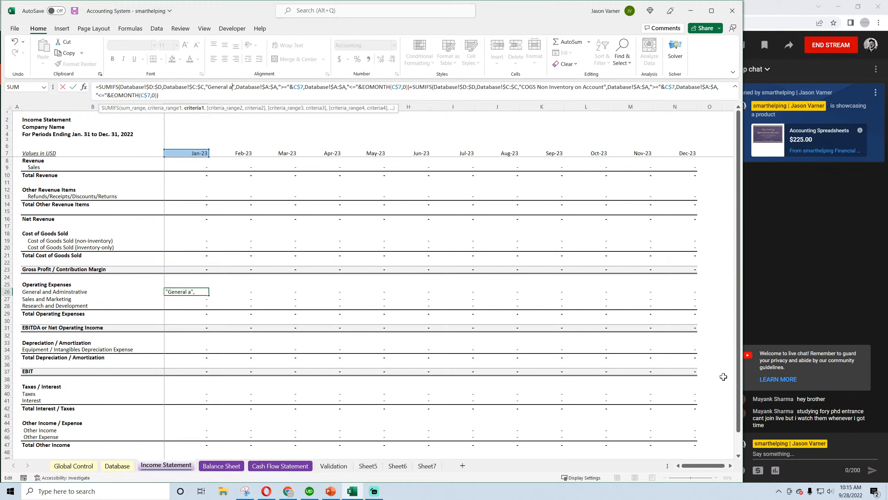
type("nd Administr")
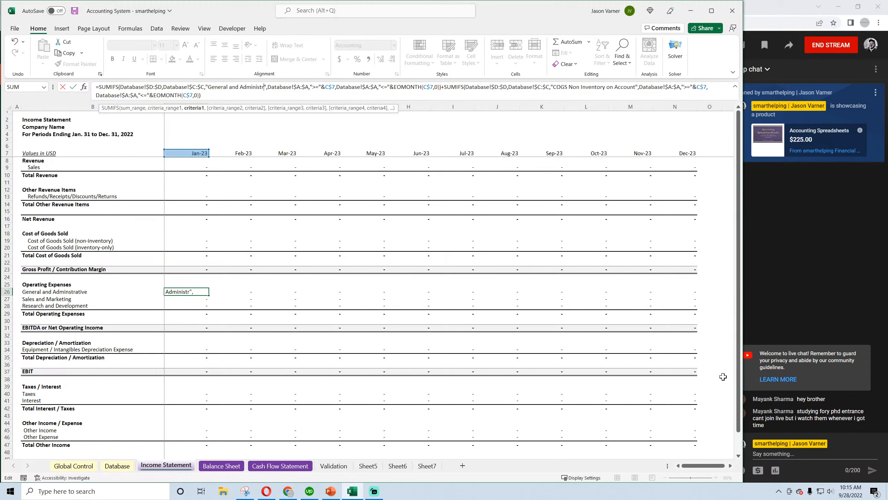
type("ative Expense")
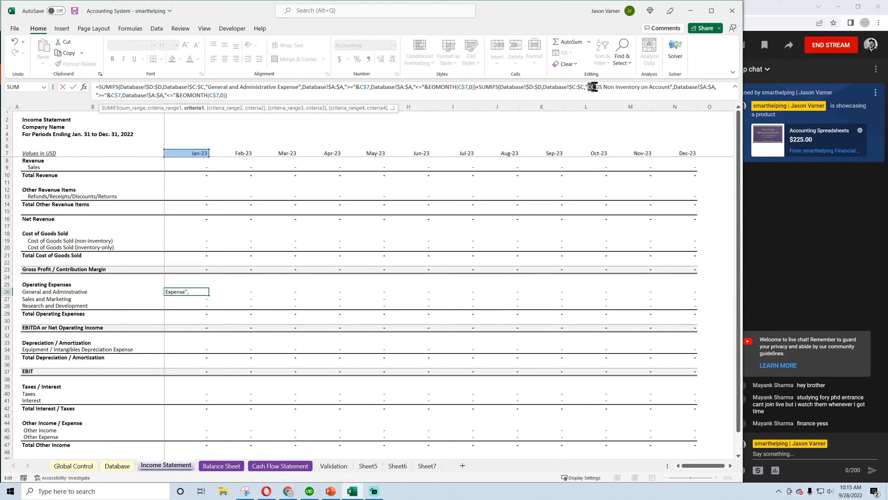
Step: Replace the second SUMIFS criterion in C26 with "General and Administrative Expense on Account" and commit the formula
left_click_drag(594, 87, 668, 89)
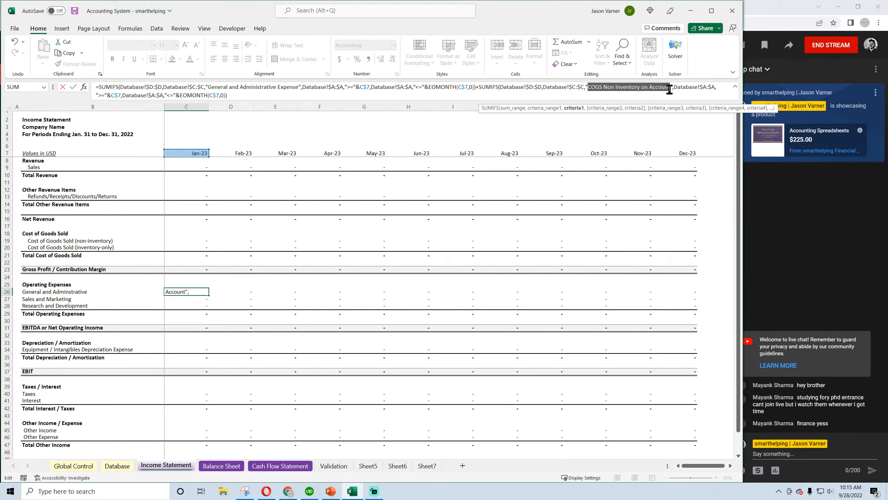
type("Gene")
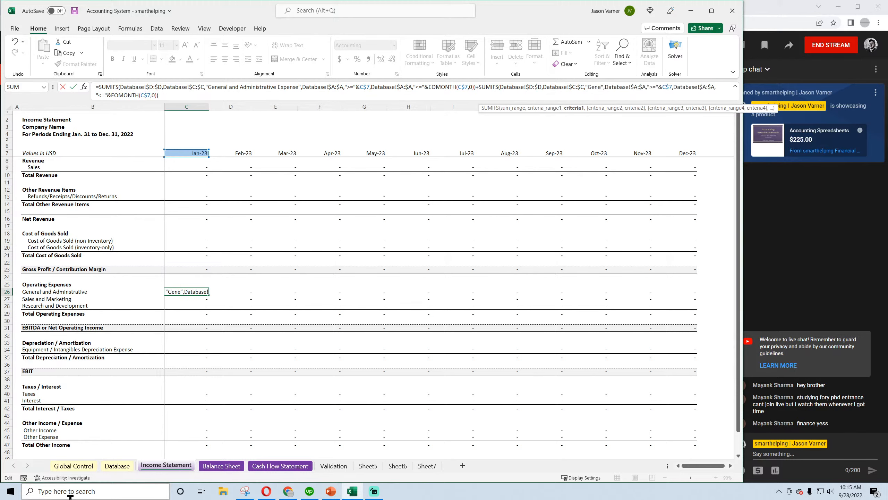
type("ral")
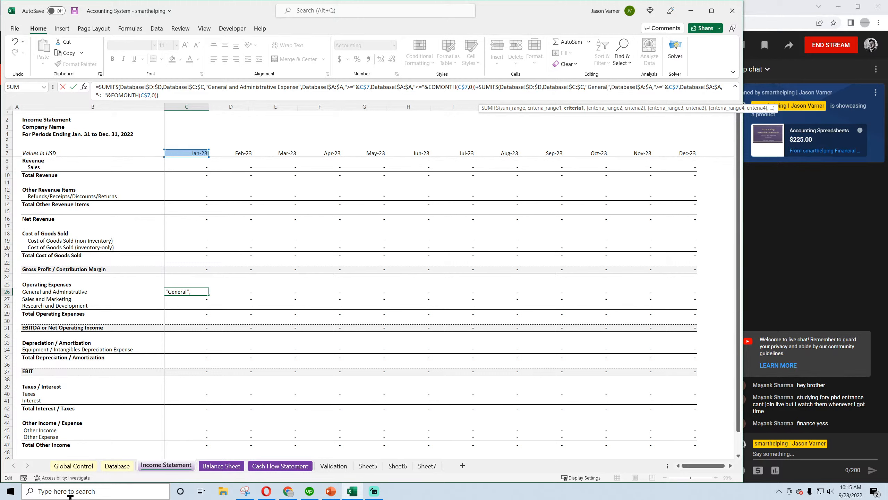
type(" and A")
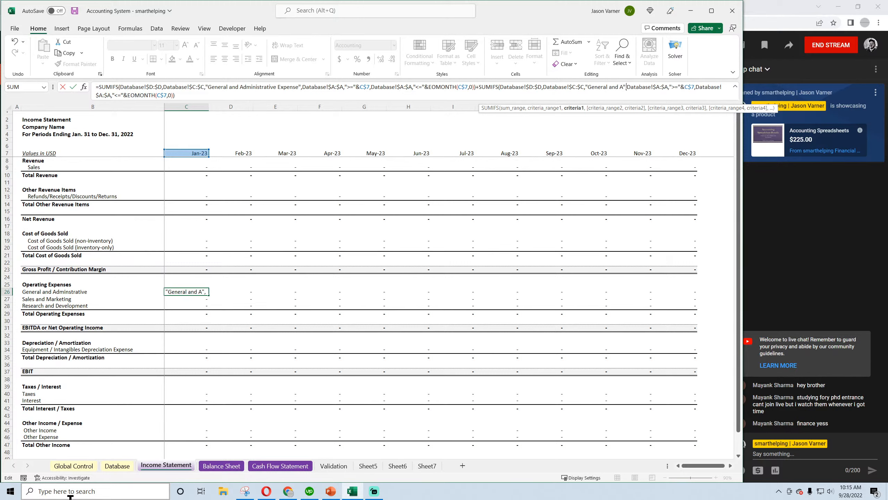
type("dmin")
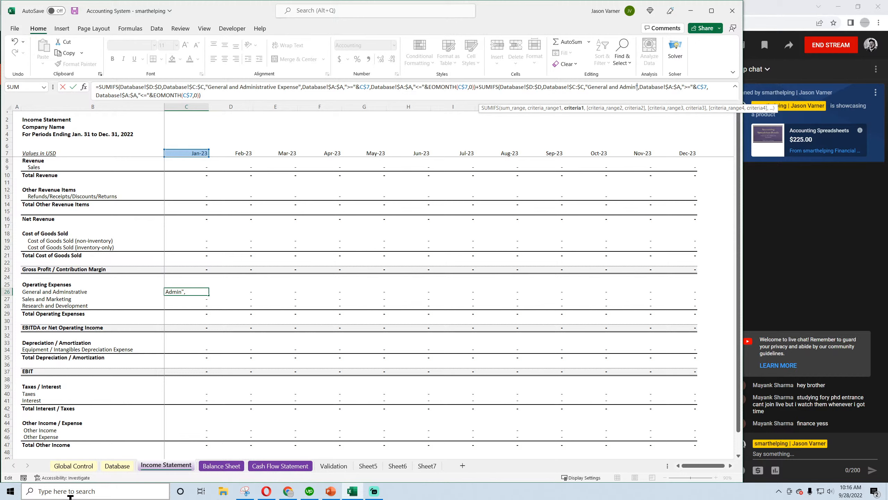
type("istrative Expense on acc")
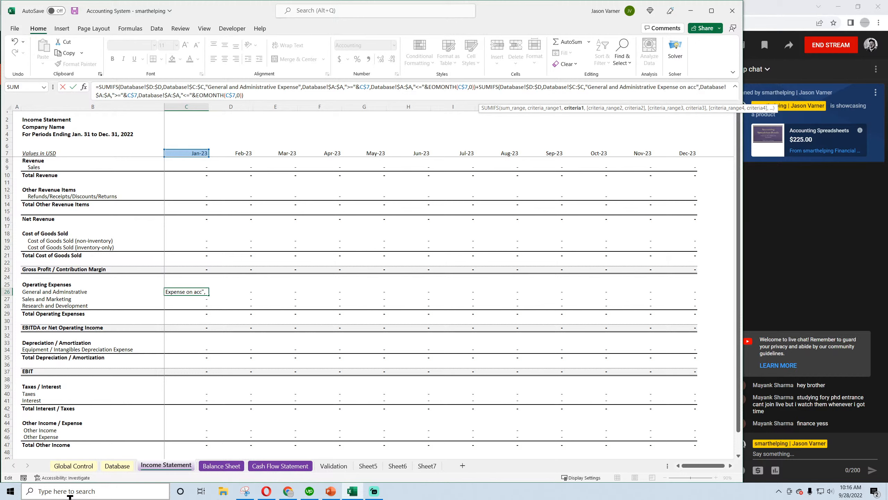
key("BackSpace")
key("BackSpace")
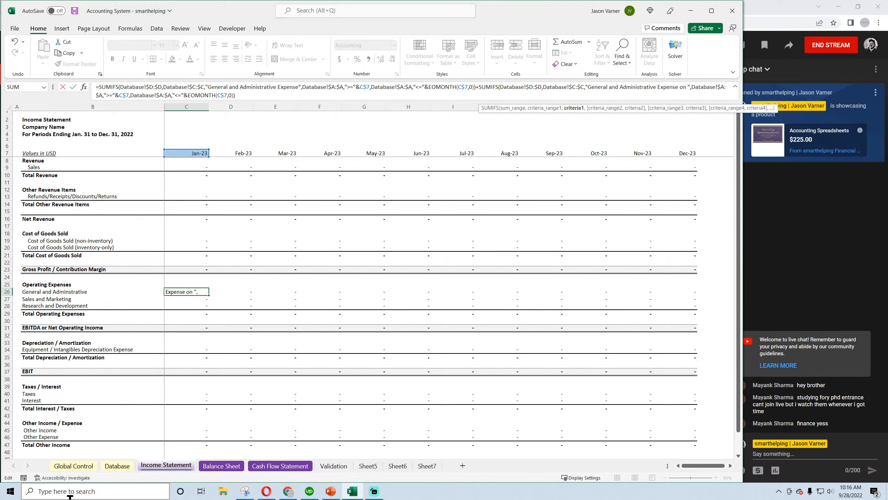
type("Account")
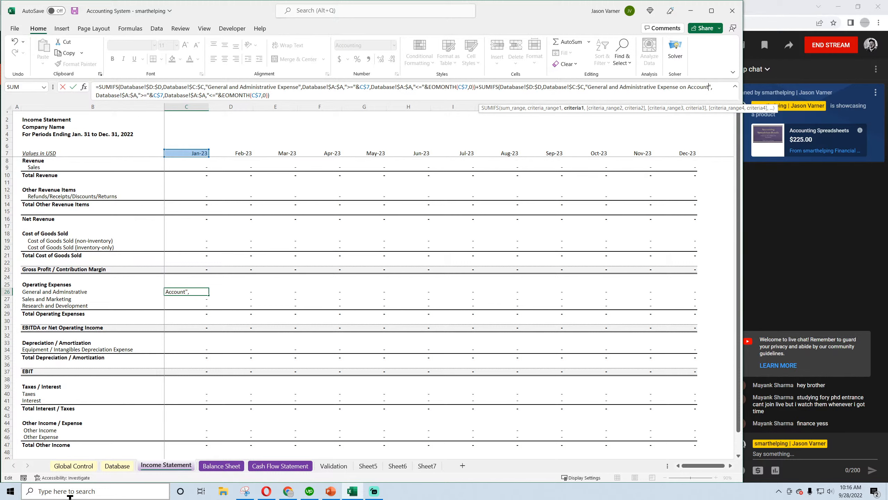
key("Return")
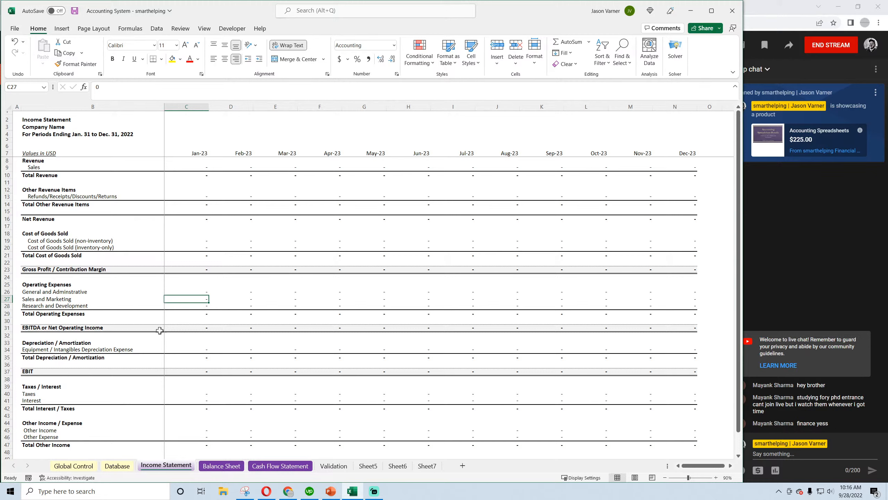
Step: Fill the General and Administrative formula from C26 across to Dec-23 in N26 and save the workbook
left_click(198, 291)
left_click_drag(208, 295, 694, 302)
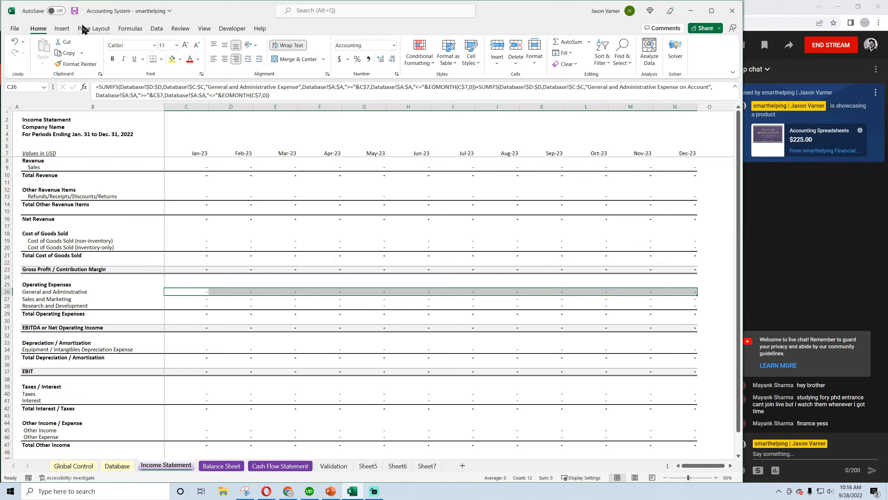
left_click(75, 11)
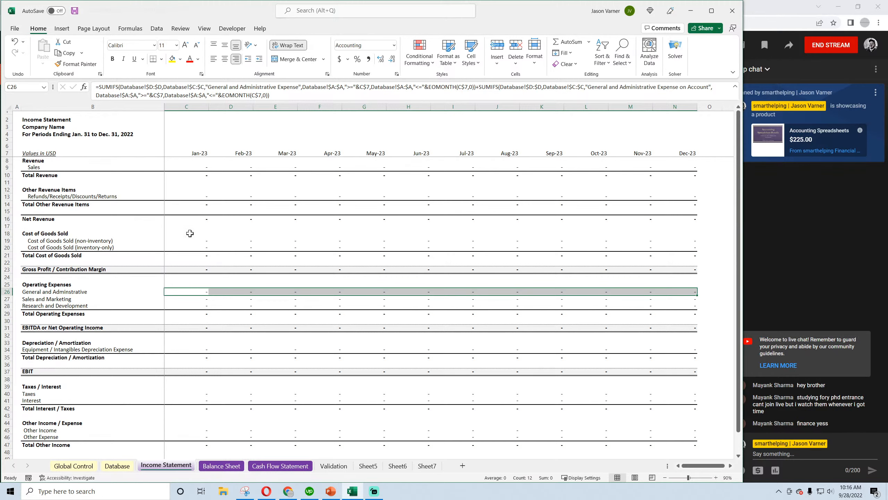
left_click(187, 293)
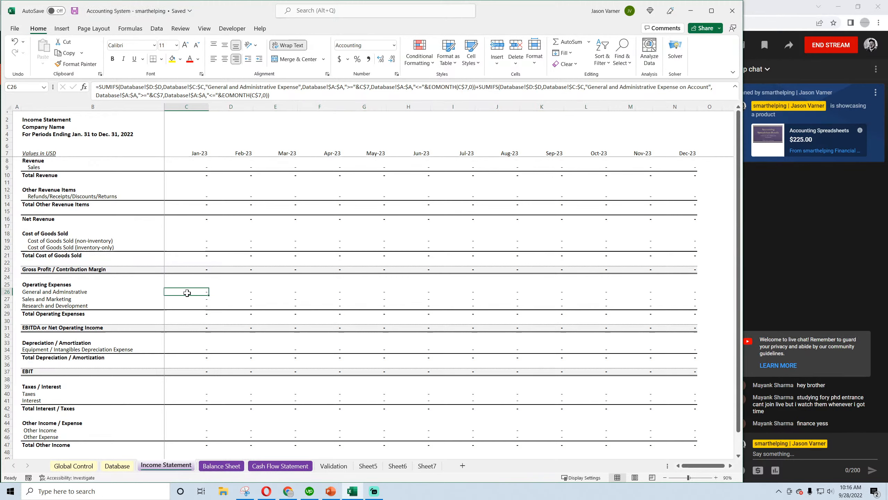
Step: On the Balance Sheet, fill the Inventory Paybales label down into B23 and retitle it "General and Adminstartive Payables"
left_click(222, 466)
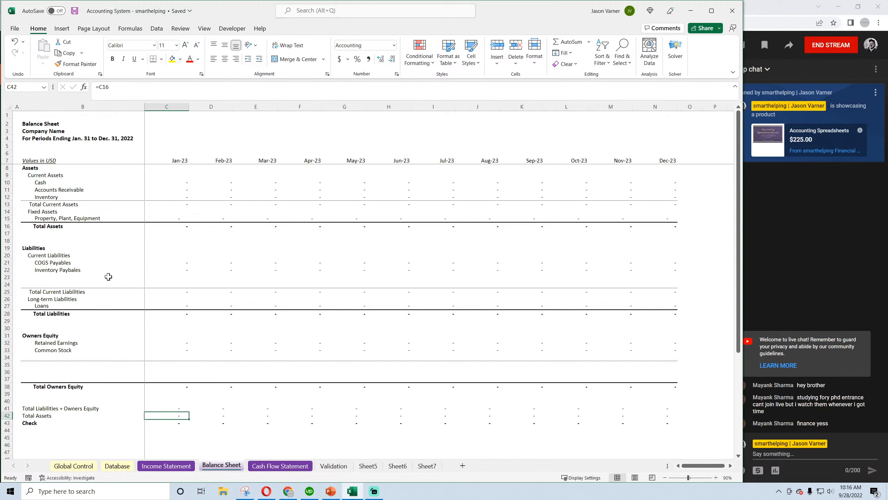
left_click(60, 271)
left_click(52, 276)
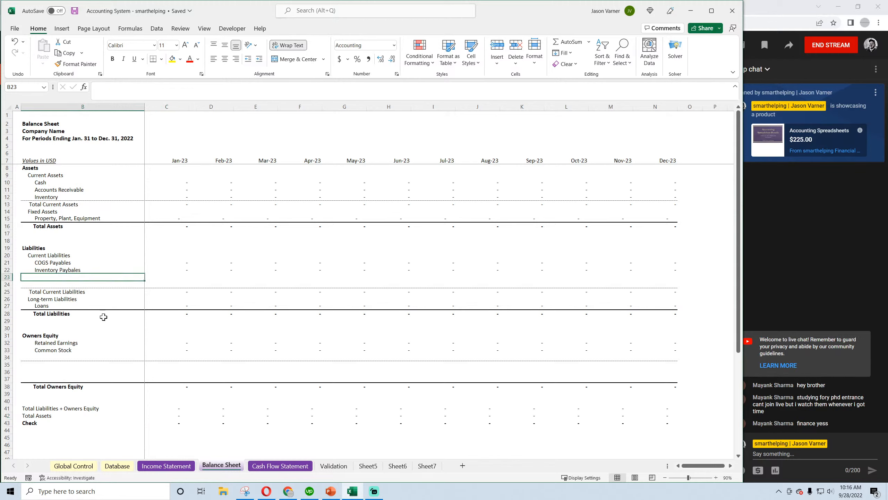
left_click(87, 269)
left_click_drag(144, 274, 145, 280)
left_click(136, 277)
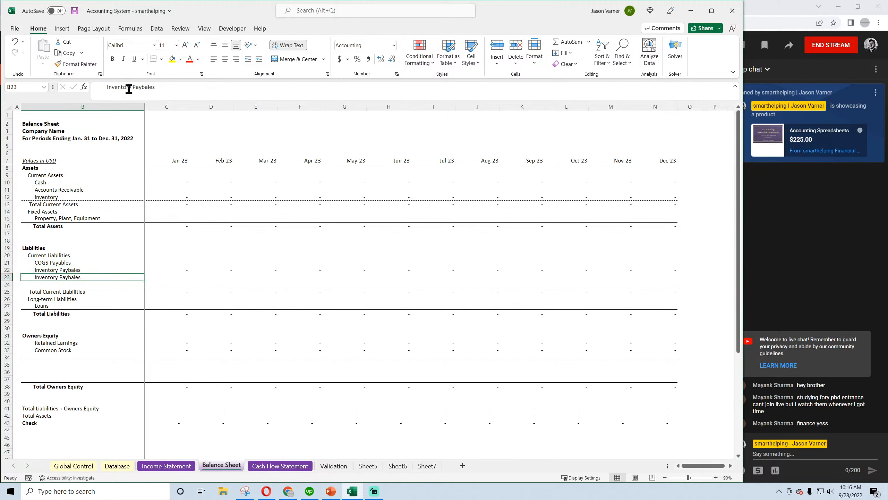
triple_click(108, 86)
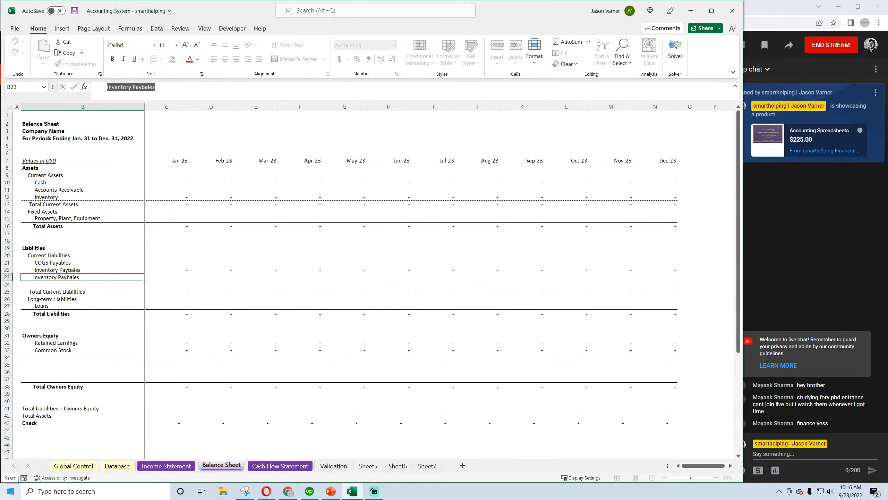
type("Gener")
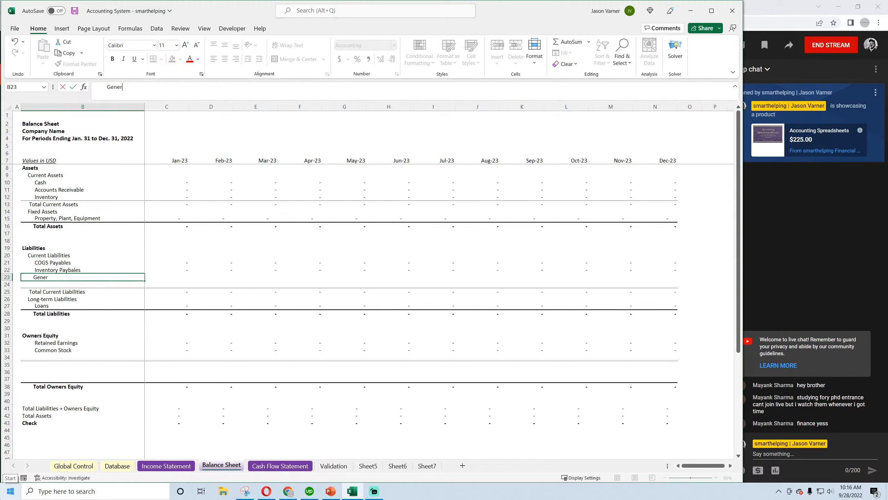
type("al and Adminstartive")
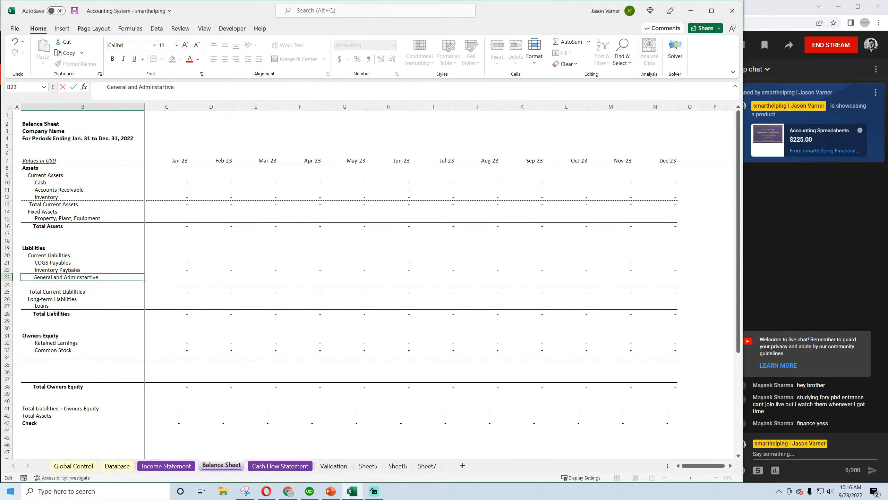
type(" Payables")
key("Return")
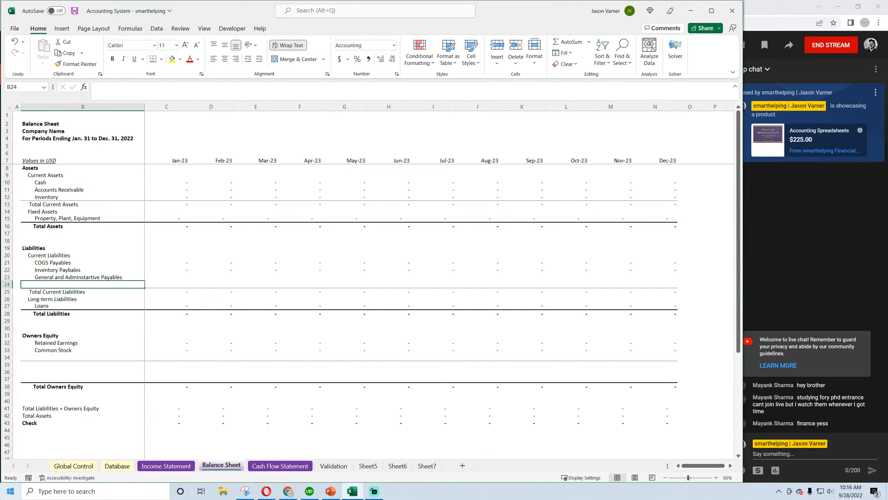
Step: Fill the Jan-23 Inventory Paybales formula from C22 down into C23
left_click(172, 272)
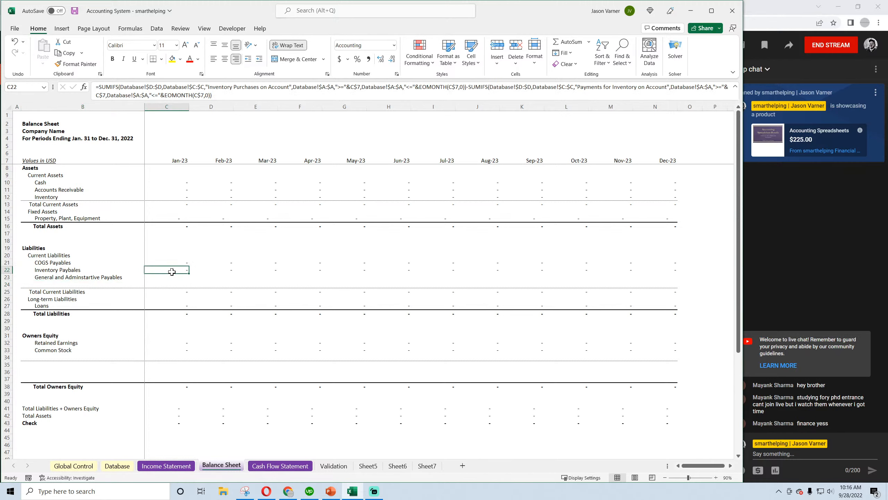
left_click_drag(189, 274, 189, 279)
left_click(179, 277)
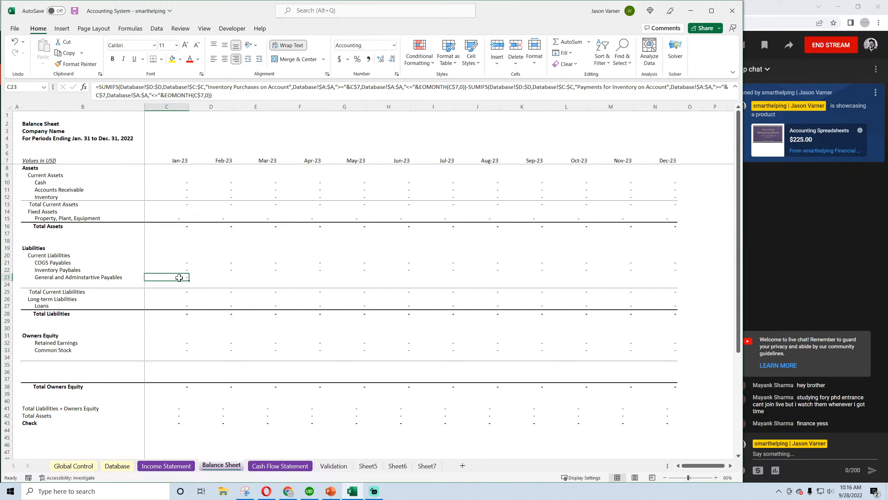
Step: In the Balance Sheet's C23 formula, replace the first SUMIFS criterion "Inventory Purchases on Account" with "General and Administrative Expense on Account"
double_click(179, 278)
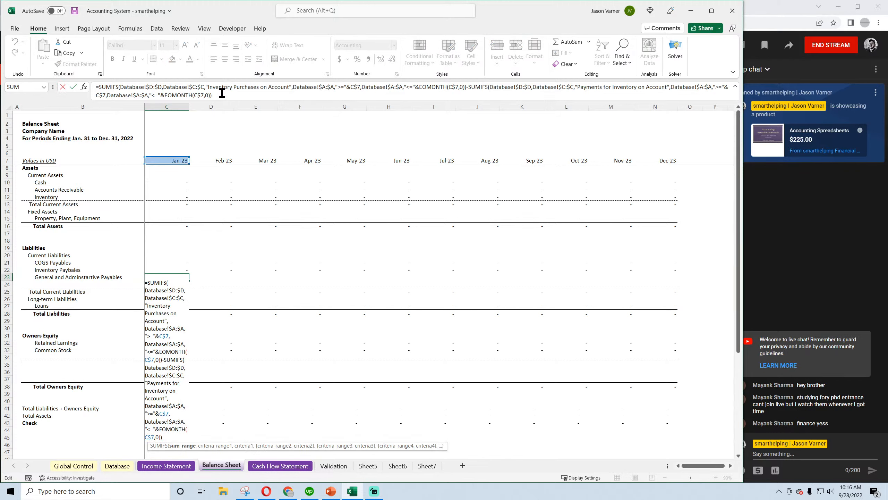
left_click_drag(209, 86, 289, 87)
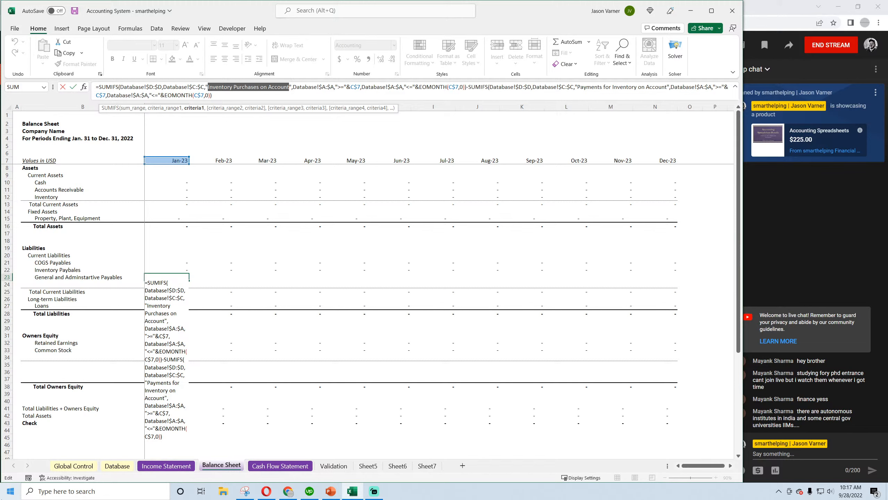
type("Ge")
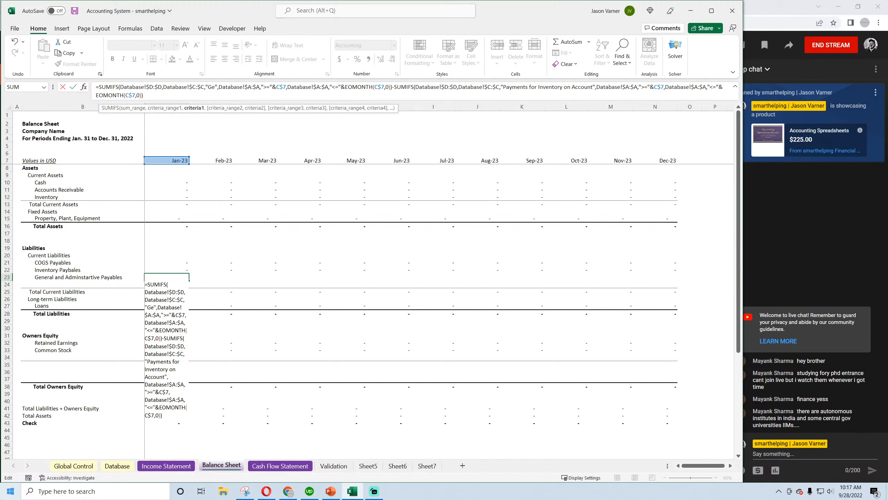
type("neral")
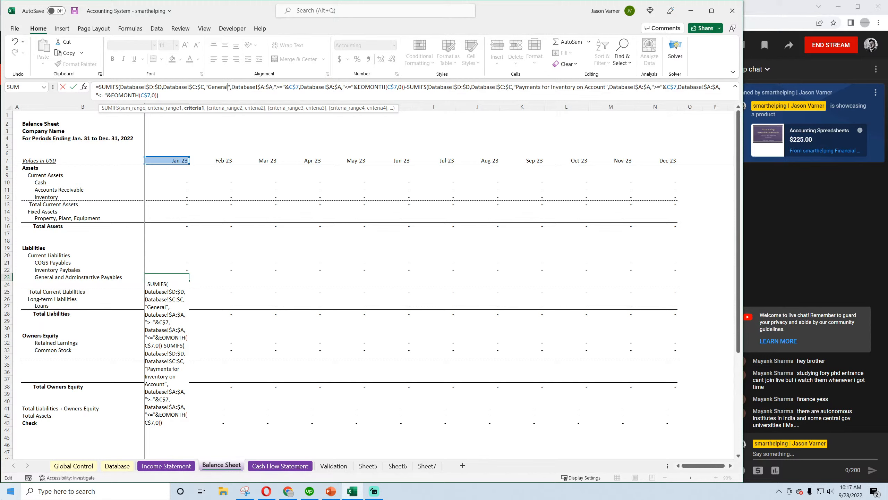
type(" and Adm")
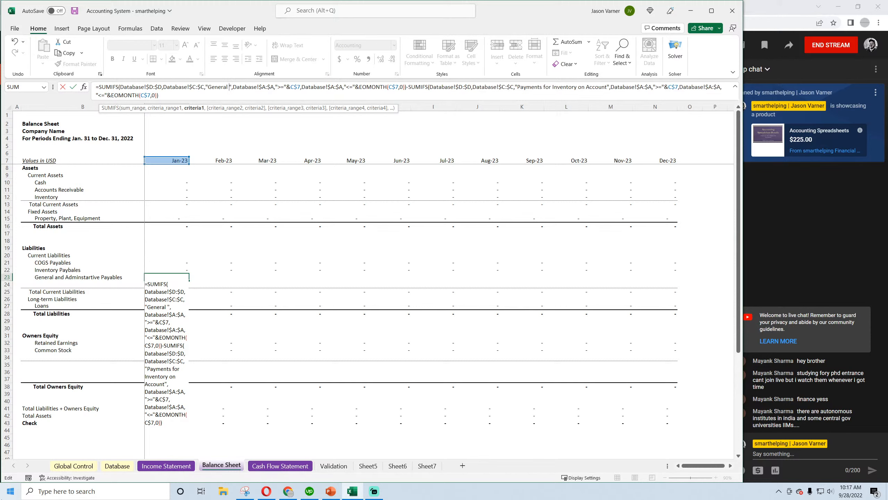
type("in")
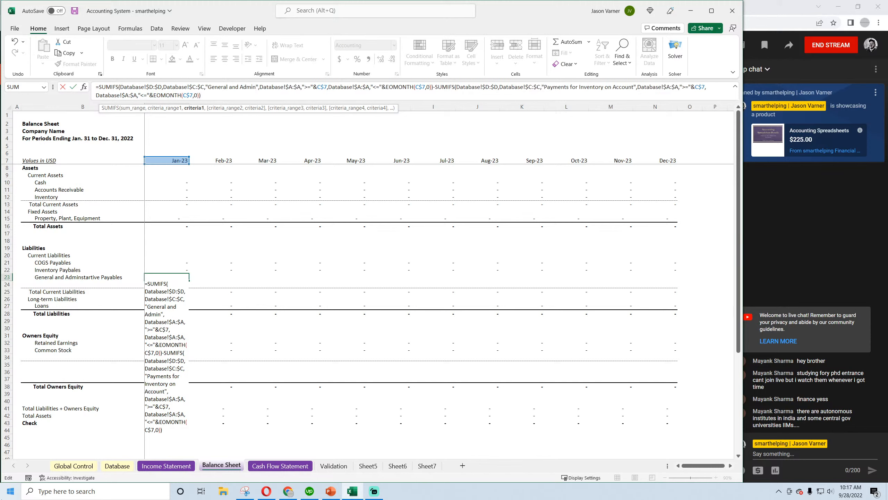
type("istrative")
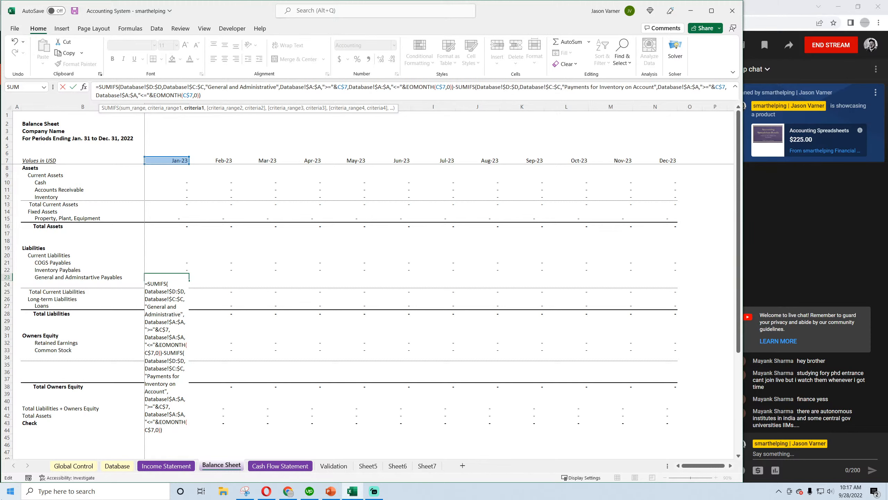
type(" Expense on A")
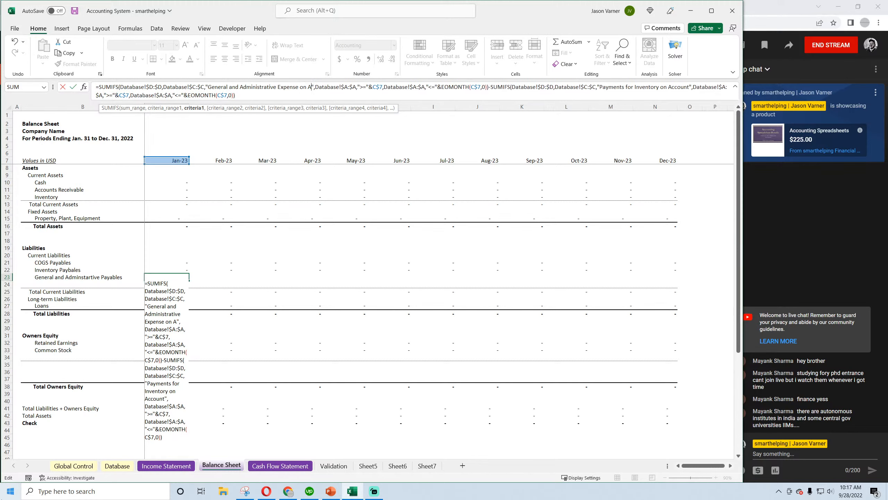
type("ccount")
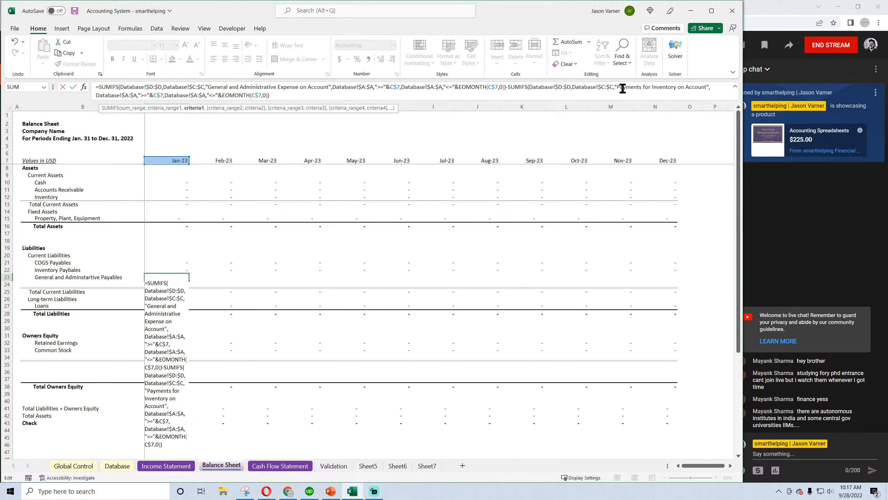
Step: Change the second SUMIFS criterion in C23 to "Payments for General and Adminstrative on Account"
left_click_drag(652, 88, 705, 89)
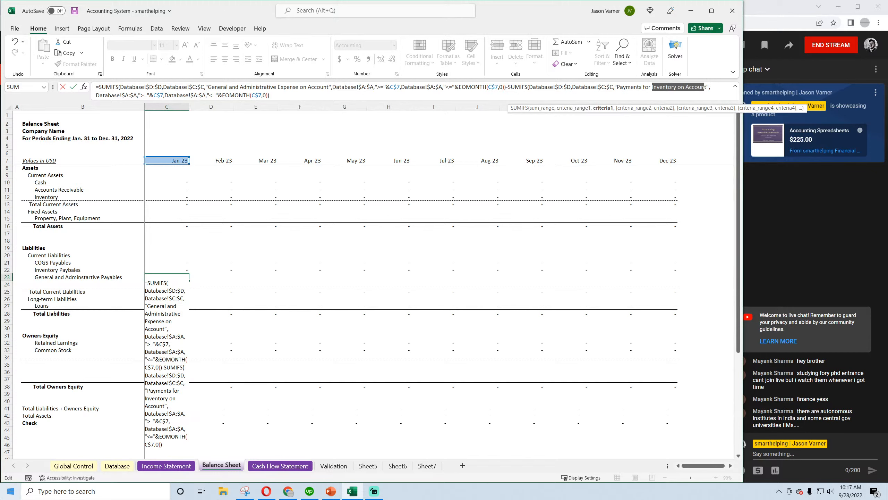
key("Delete")
key("Delete")
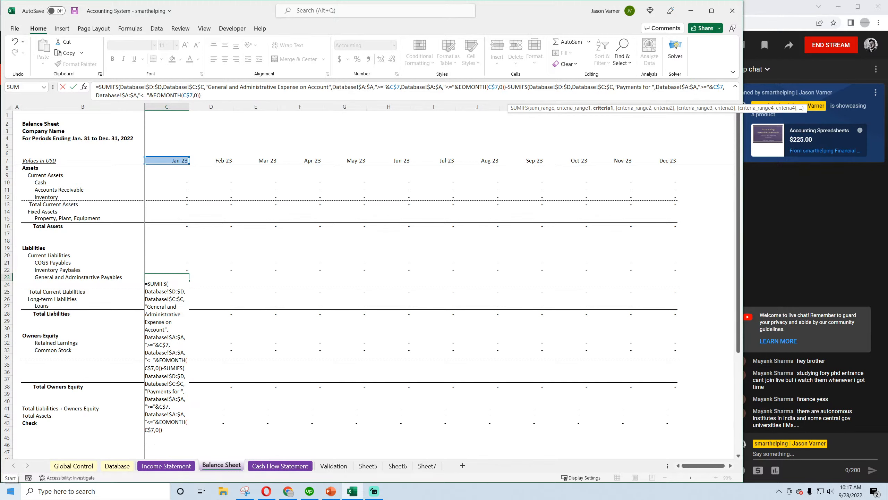
type("General and ")
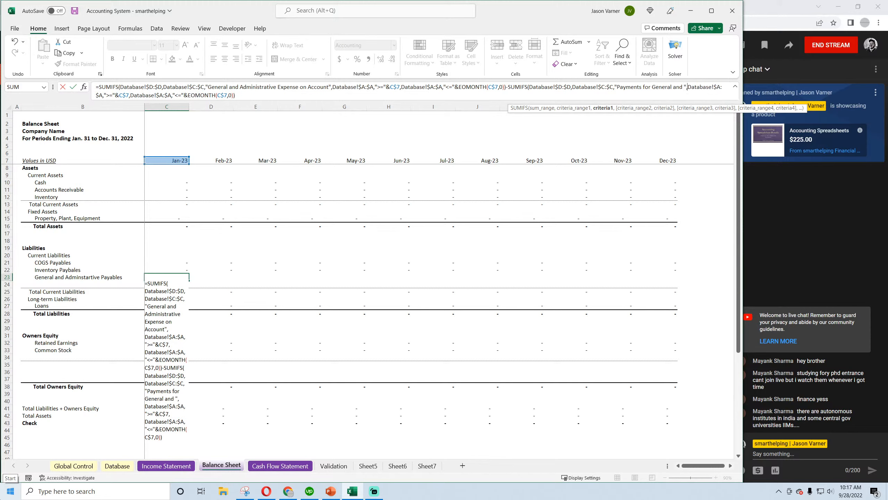
type("Adminstrativ")
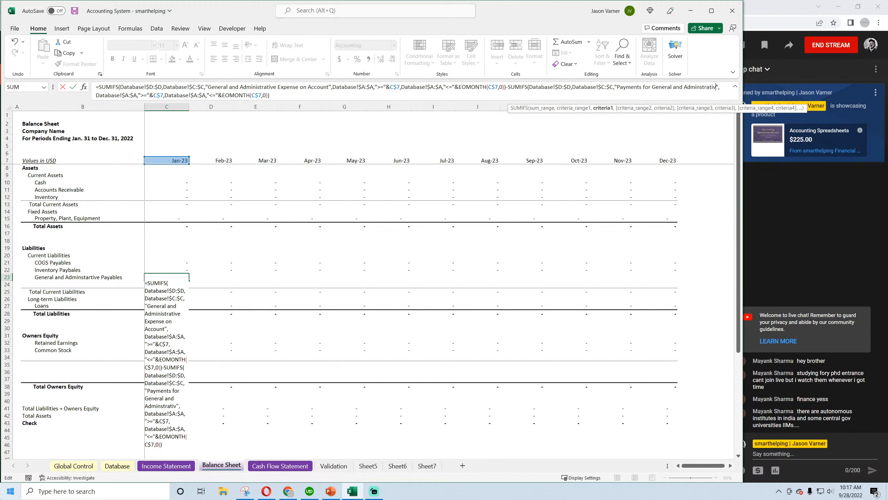
type("e on Account")
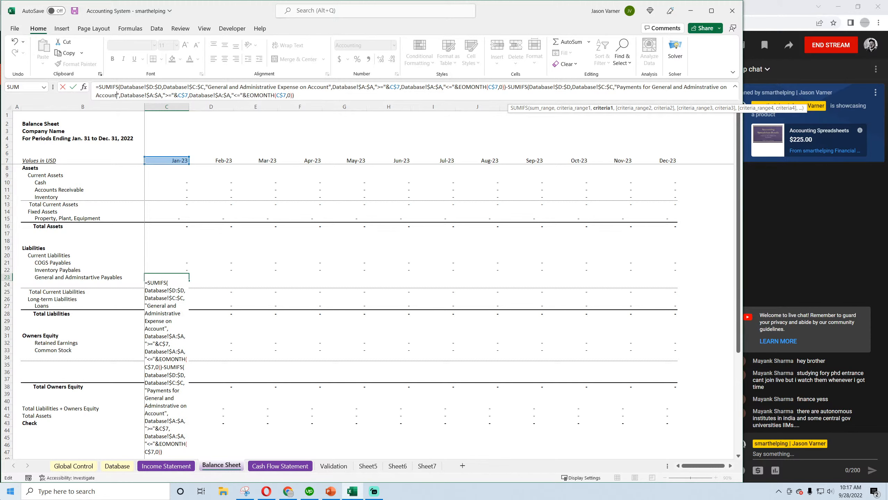
Step: Confirm the January formula for General and Administrative Payables in C23 and copy it to February in D23
key("Return")
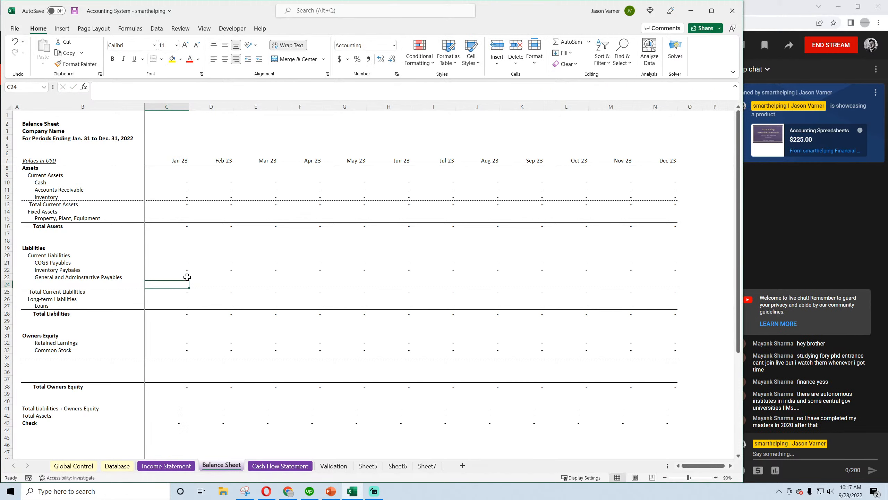
left_click(187, 277)
left_click_drag(189, 281, 218, 278)
left_click(216, 277)
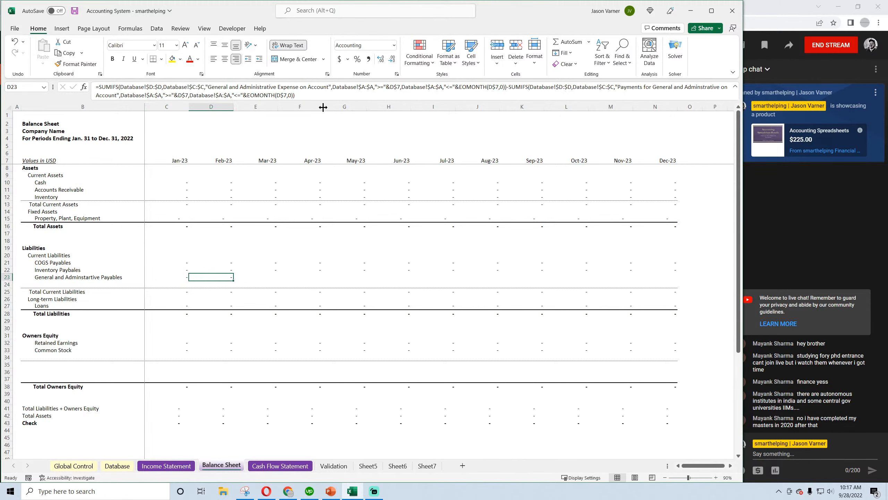
Step: Append +C23 to the February formula in D23 and fill it across the row through December
left_click(317, 94)
key("Return")
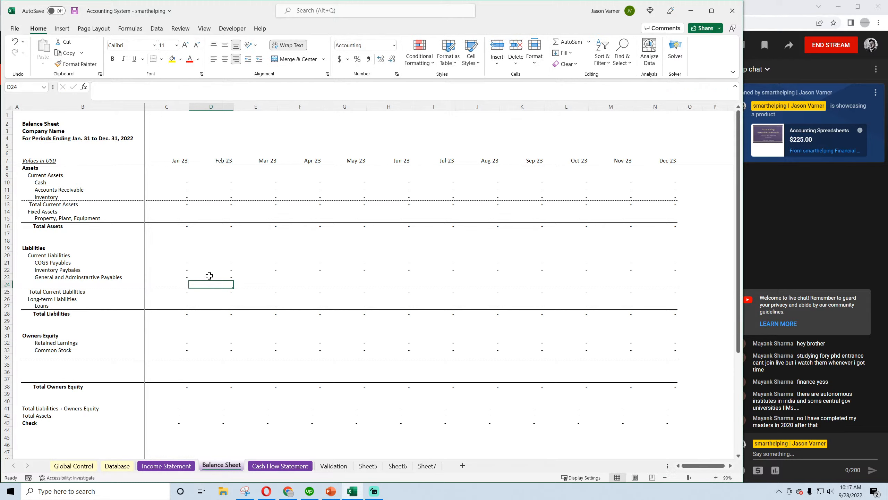
left_click(209, 277)
left_click_drag(233, 281, 659, 277)
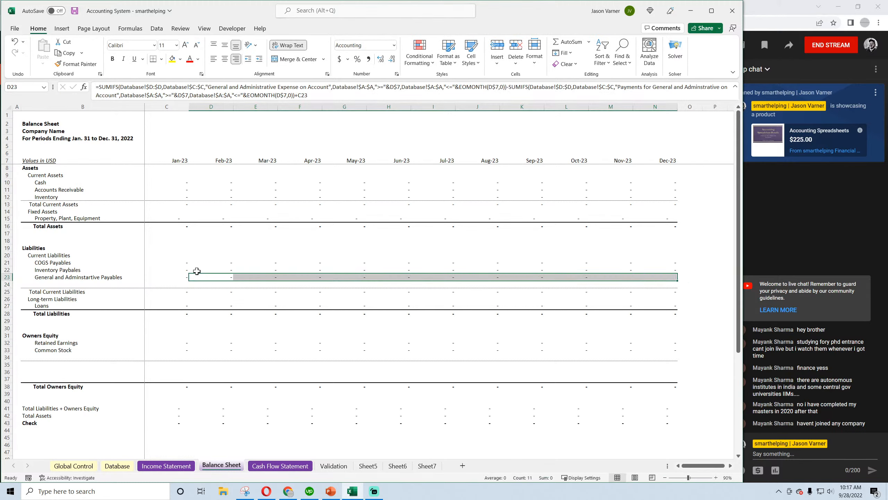
Step: Check the February formulas of the Inventory and COGS Payables rows and save the workbook
double_click(212, 269)
key("Return")
double_click(217, 263)
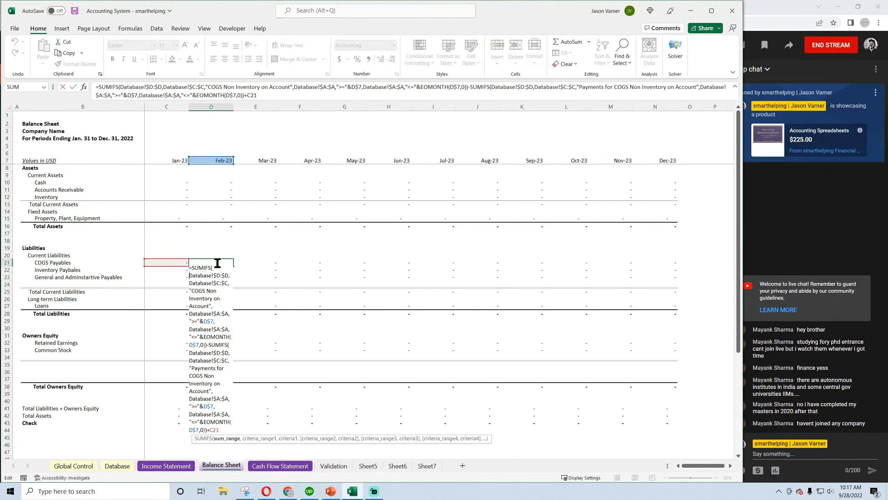
key("Return")
left_click(75, 10)
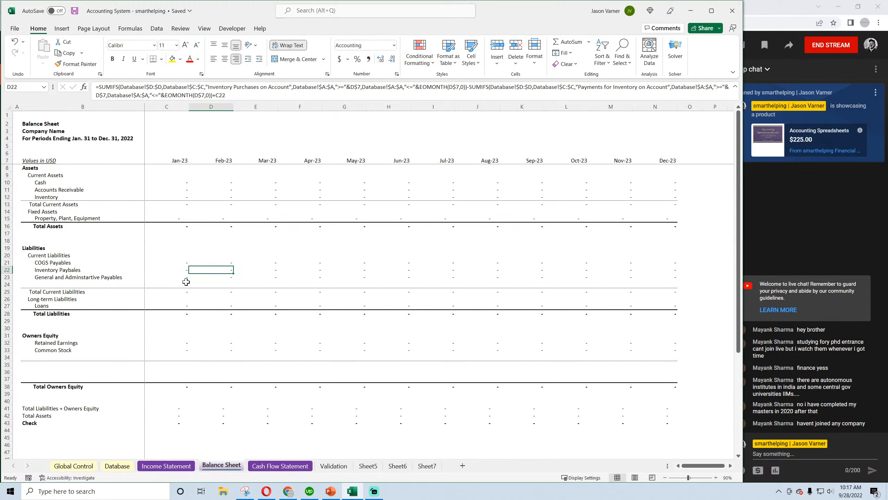
left_click(75, 11)
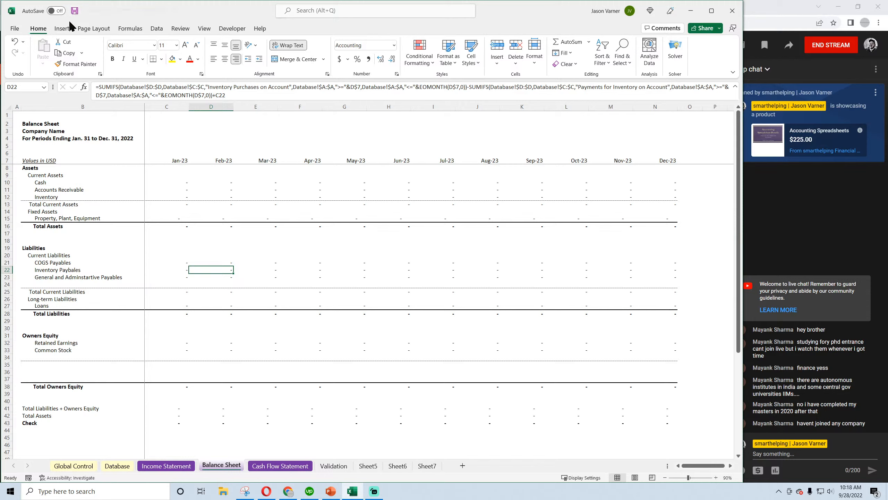
Step: Check the General and Administrative Payables formulas from January through April
left_click(182, 278)
left_click(220, 278)
left_click(264, 279)
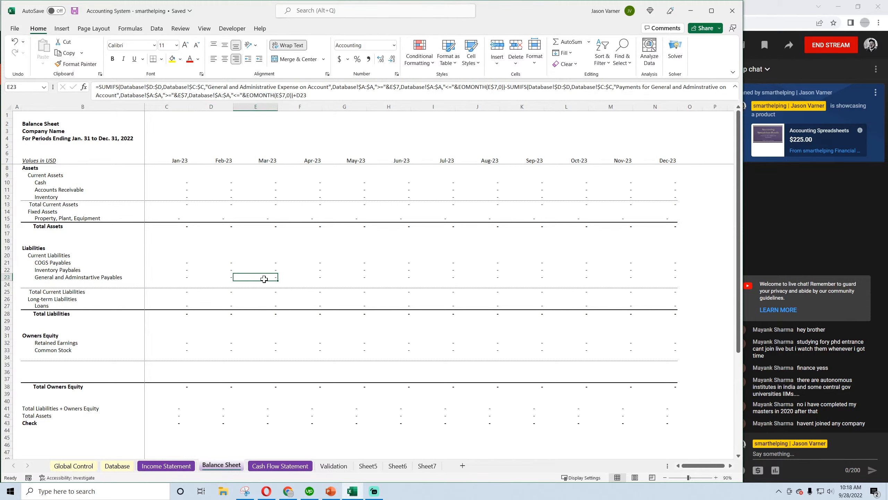
left_click(310, 276)
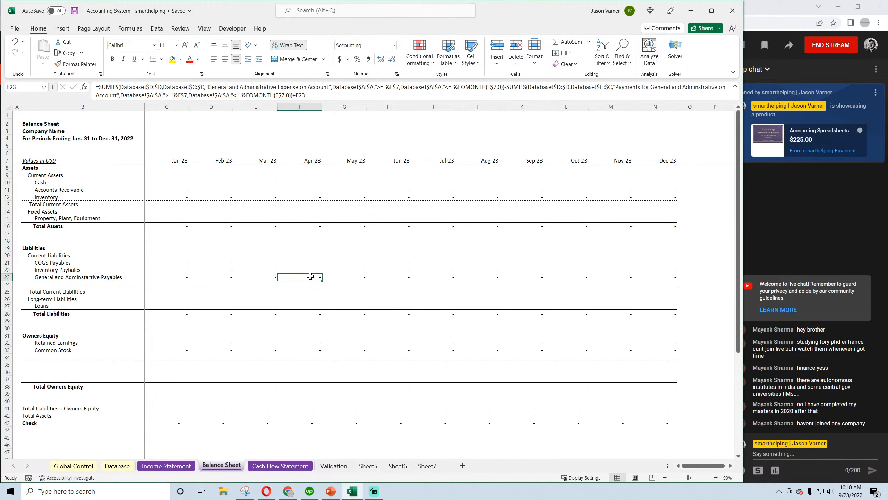
Step: Insert two blank rows above Total Operating Activities Cash Flow on the Cash Flow Statement sheet
left_click(287, 466)
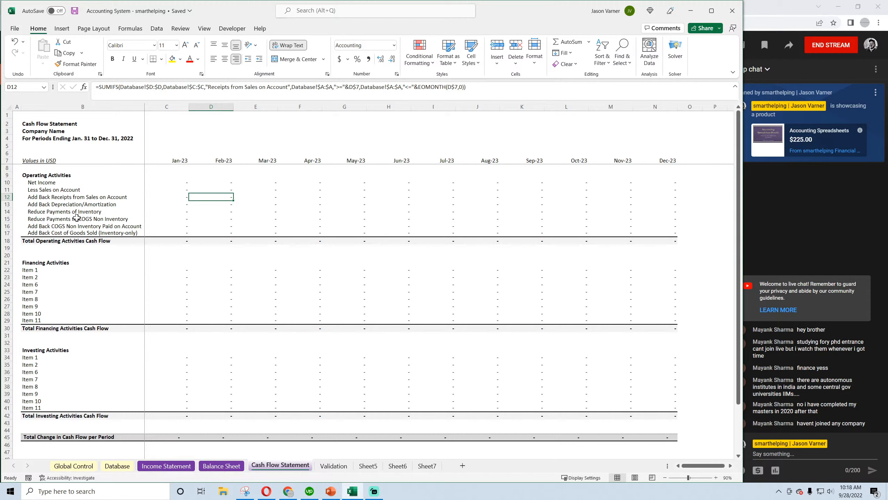
left_click(53, 197)
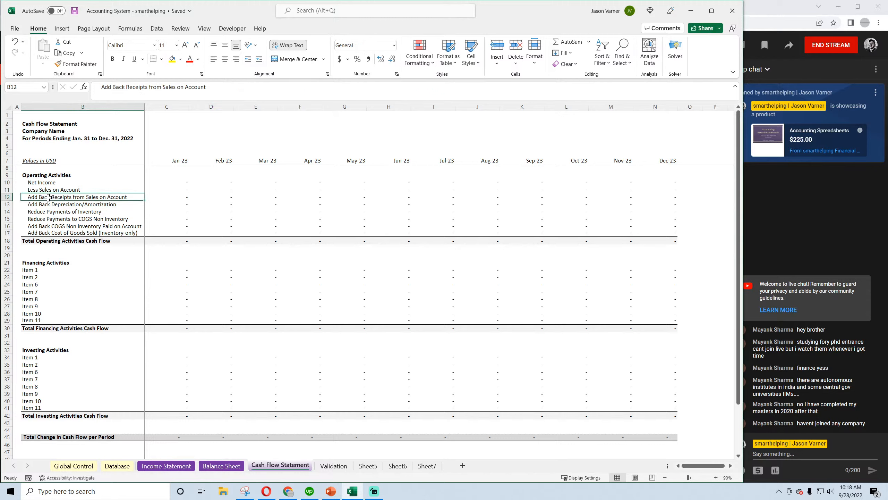
left_click(48, 212)
left_click(49, 219)
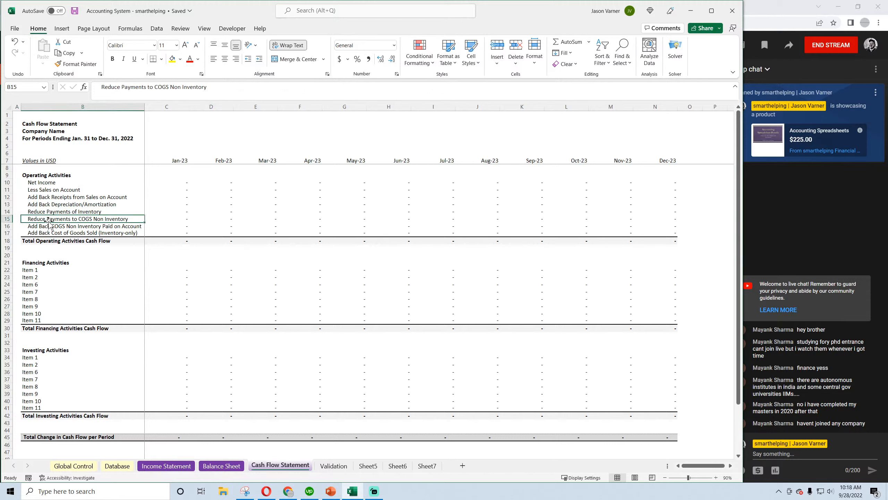
left_click(48, 227)
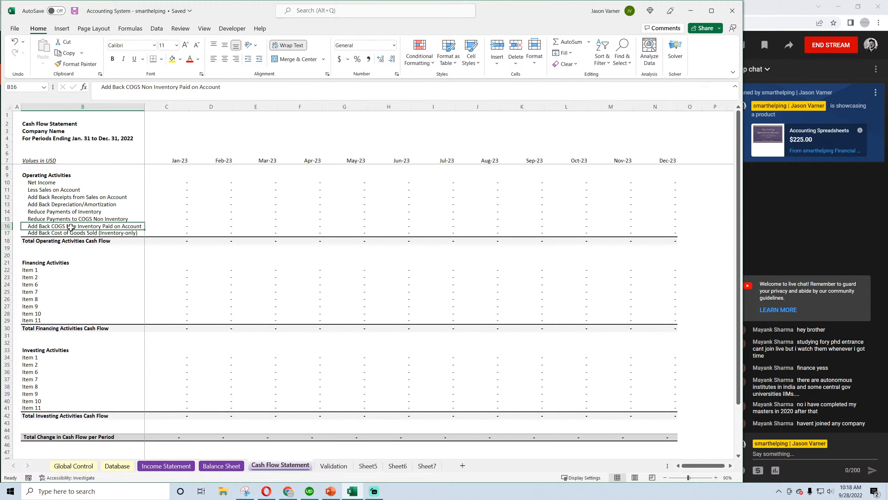
right_click(7, 242)
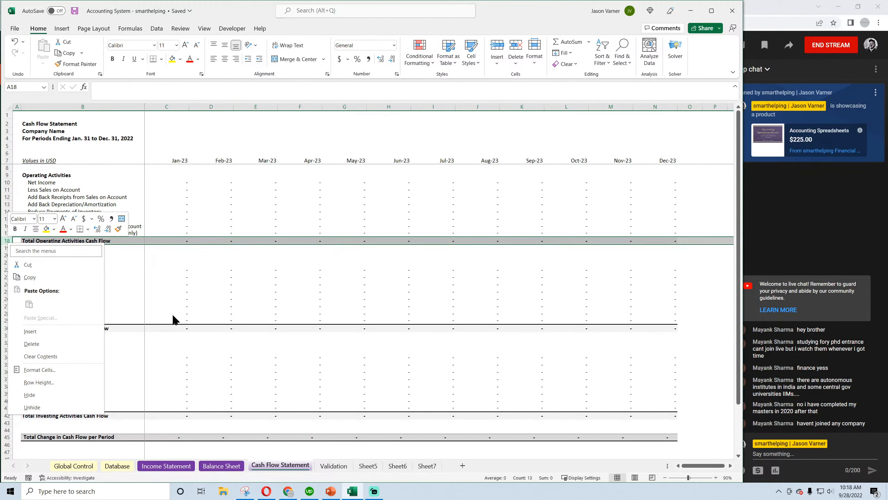
key("Escape")
right_click(3, 241)
left_click(27, 330)
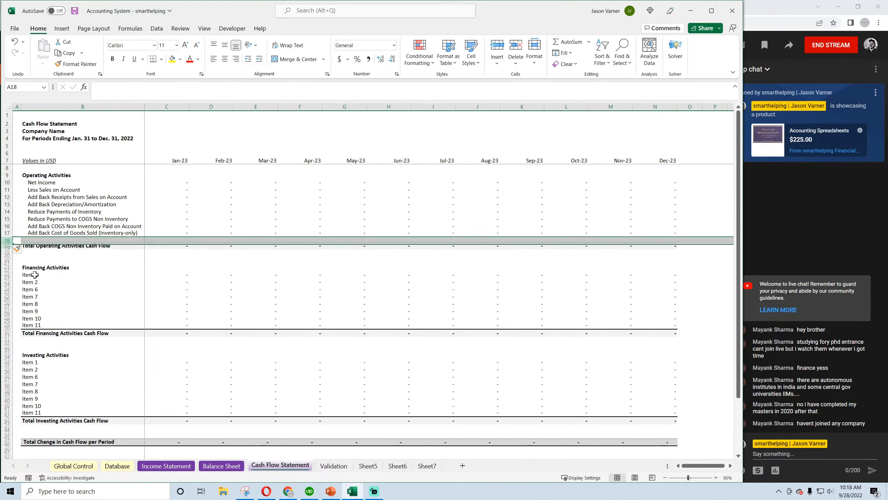
right_click(7, 241)
left_click(28, 330)
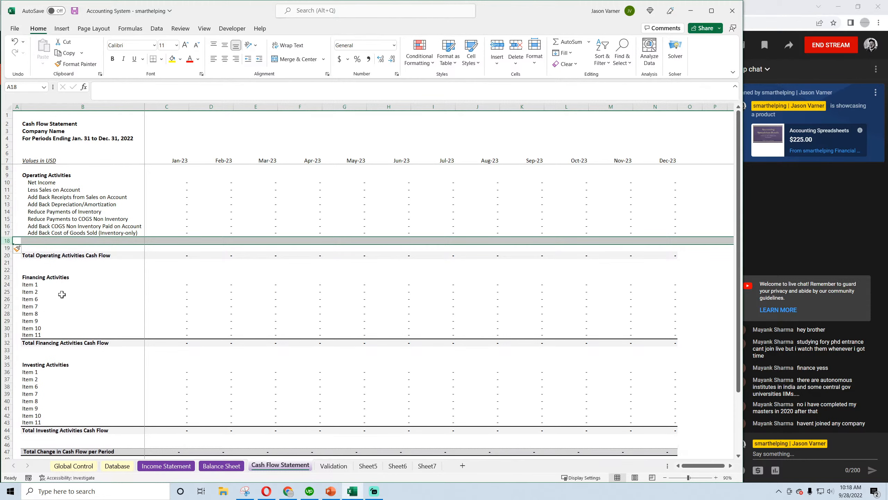
Step: Add a thick bottom border to B19:N19, directly above Total Operating Activities Cash Flow
left_click(60, 292)
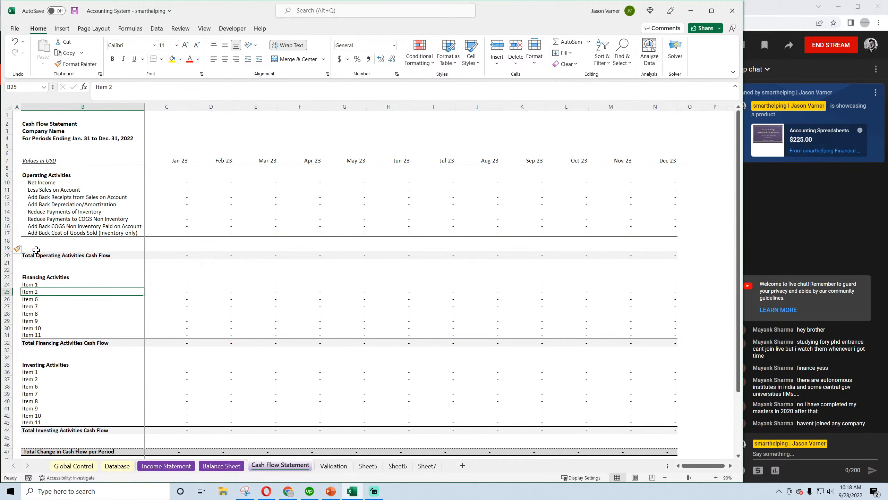
left_click_drag(36, 249, 673, 248)
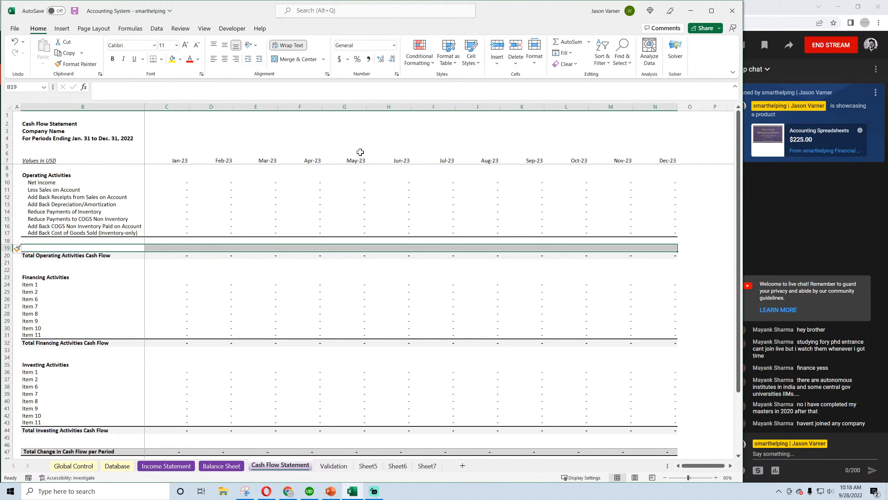
left_click(161, 58)
left_click(178, 190)
left_click(171, 212)
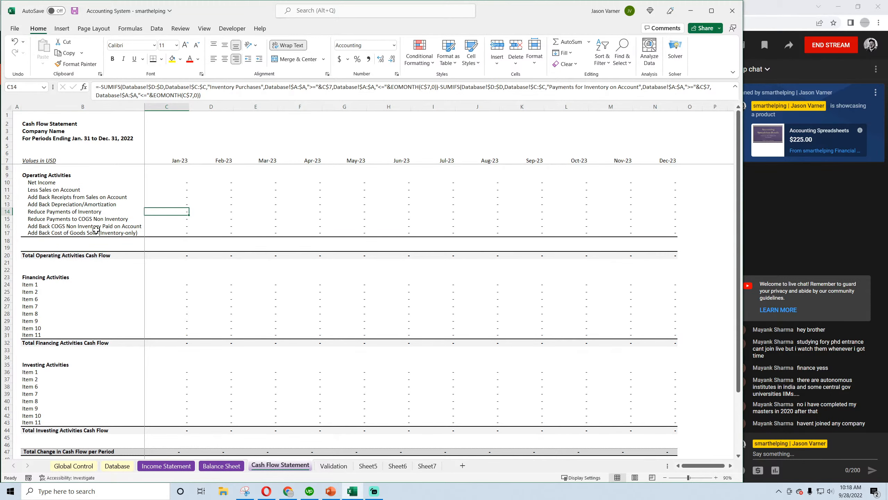
Step: Remove the borders from rows 16 and 17, columns B through N, and save the workbook
left_click_drag(96, 232, 673, 227)
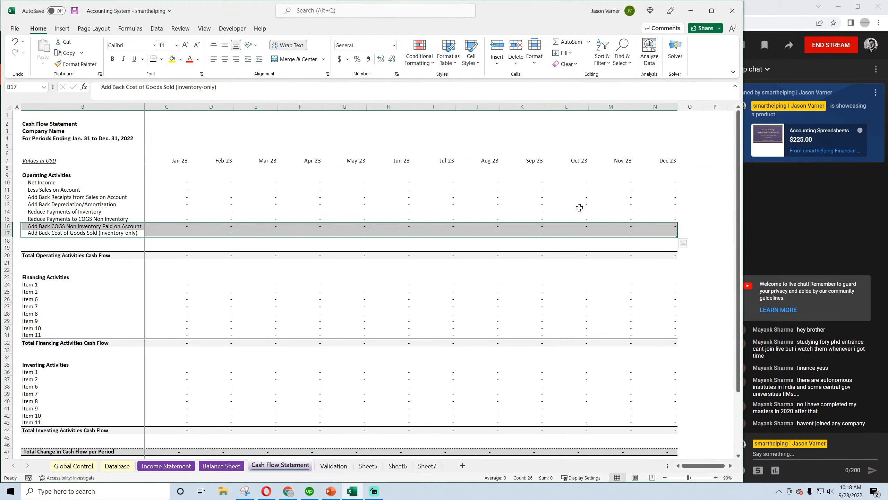
left_click(162, 61)
left_click(177, 135)
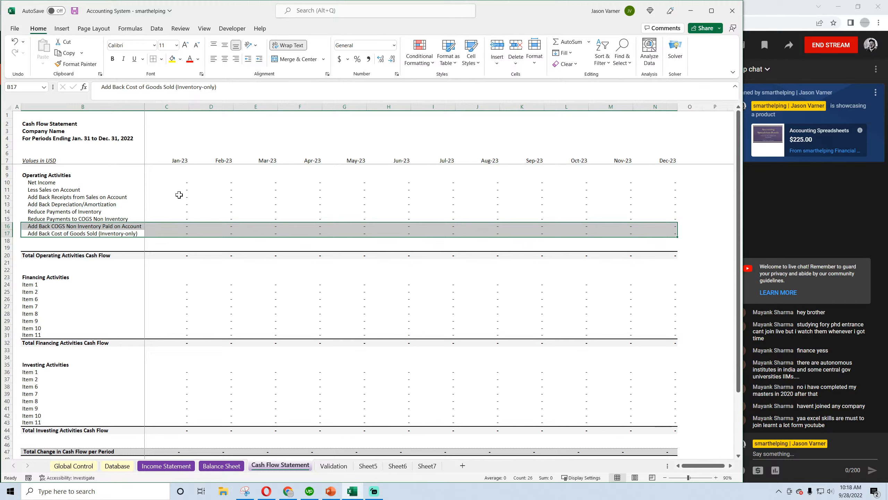
left_click(179, 195)
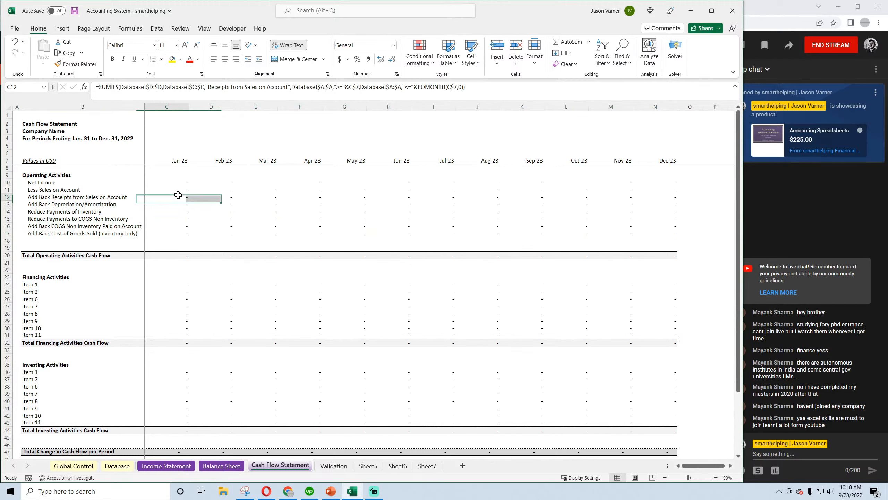
left_click(75, 13)
Step: Copy the label in B17 down into B18 and B19
left_click(40, 240)
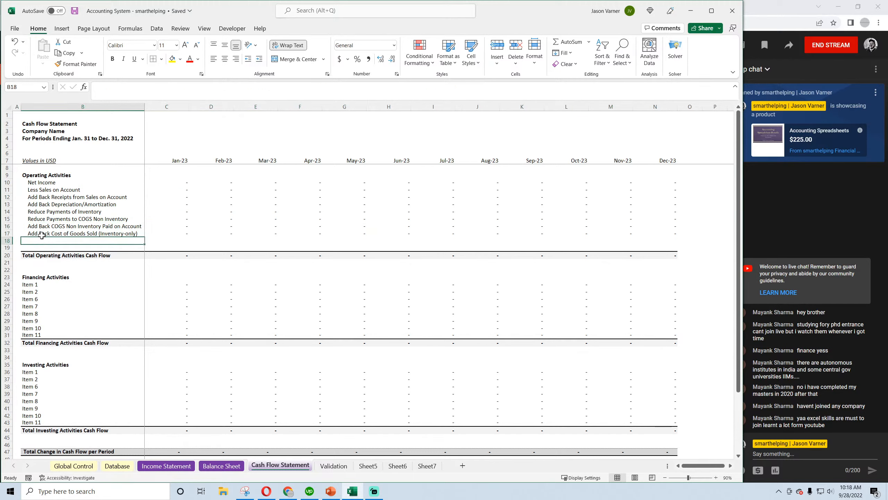
left_click(41, 233)
left_click_drag(145, 238, 143, 248)
left_click(117, 206)
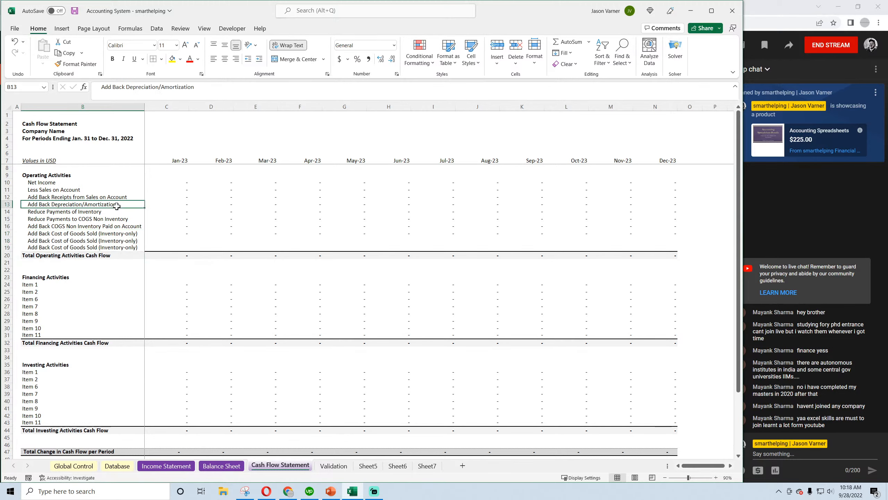
Step: Add a thick bottom border to the label cell B19
left_click(99, 247)
left_click(161, 59)
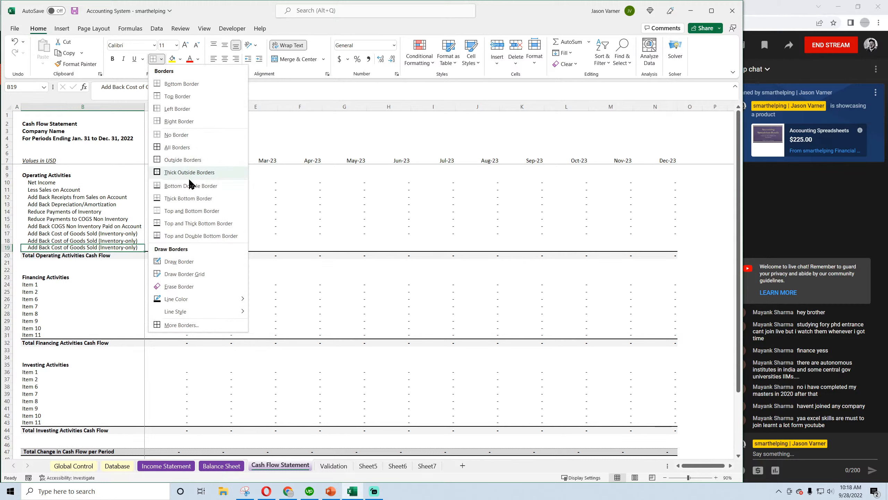
left_click(189, 198)
left_click(214, 220)
Step: Replace the label in B18 with "Add Back General and Admin. Expense on Account"
left_click(47, 242)
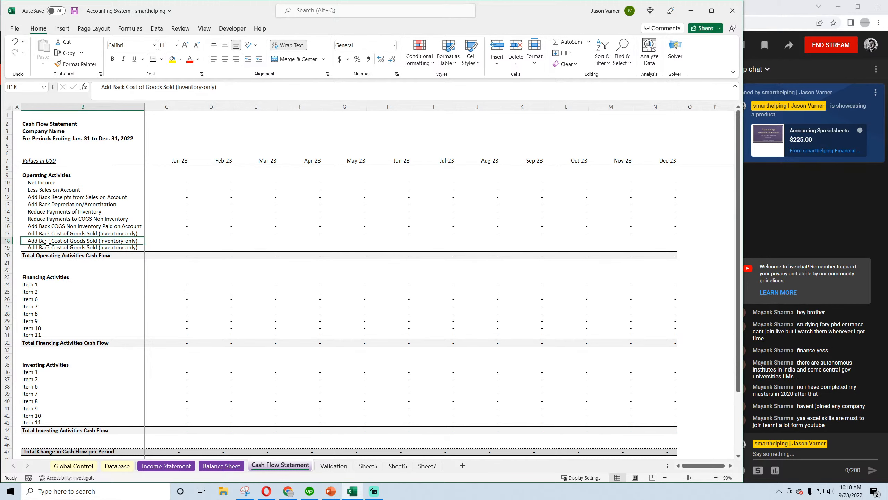
triple_click(102, 87)
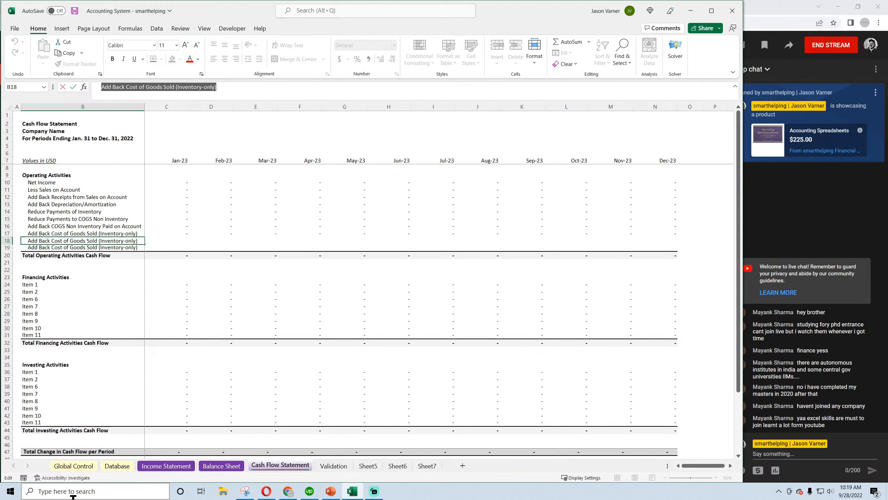
type("Ad")
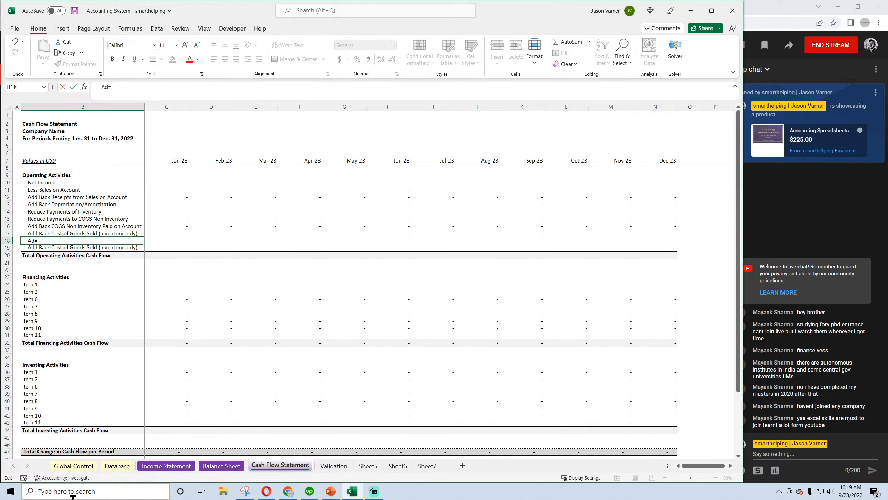
key("BackSpace")
type("d Back")
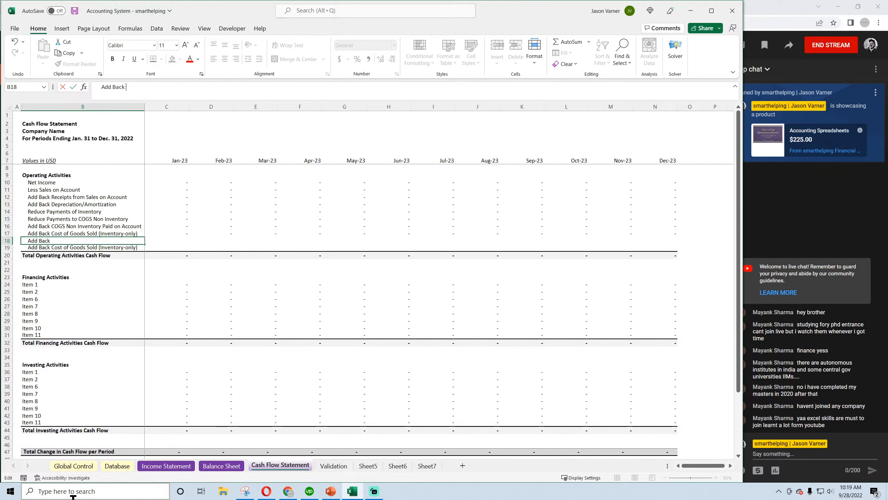
type(" General and Admin.")
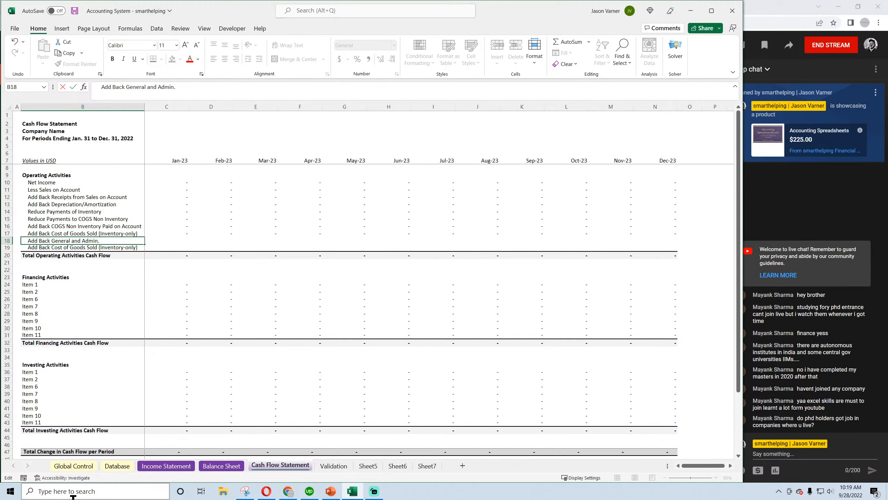
type(" Expense on A")
key("BackSpace")
key("BackSpace")
key("BackSpace")
type("ount")
key("Return")
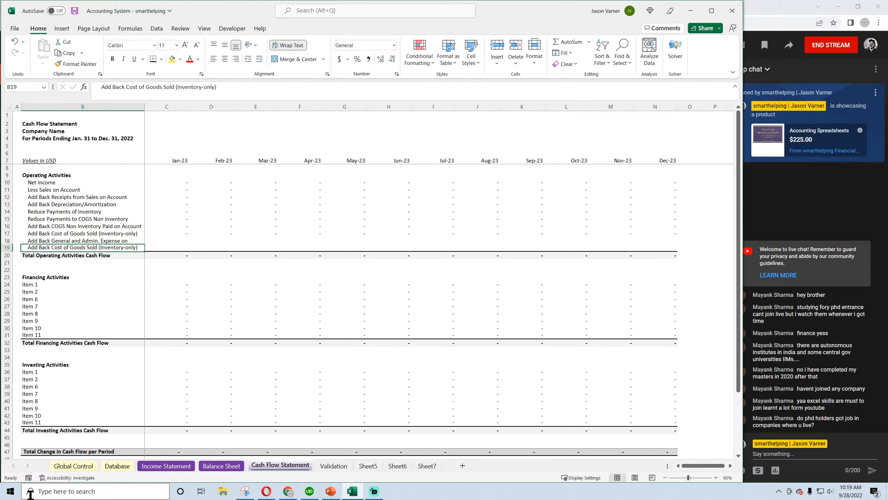
Step: Replace the label in B19 with "Reduce Payments to General and Admin. On Account"
left_click_drag(100, 87, 344, 96)
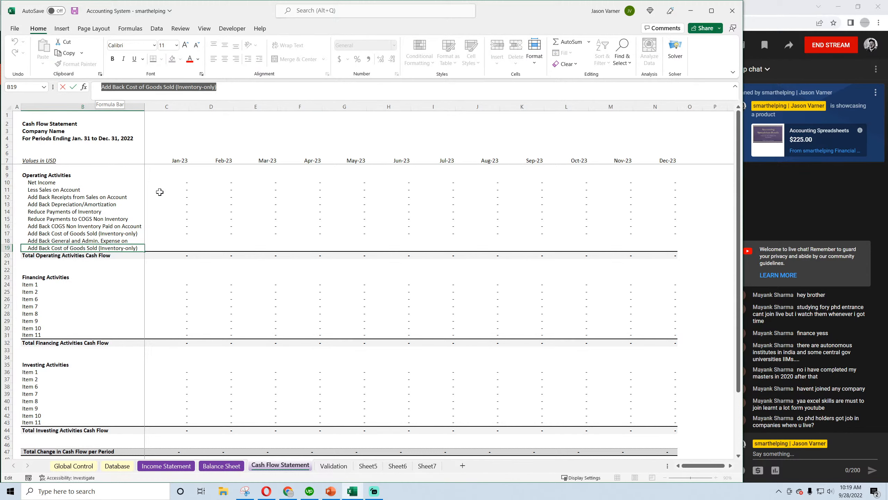
type("R")
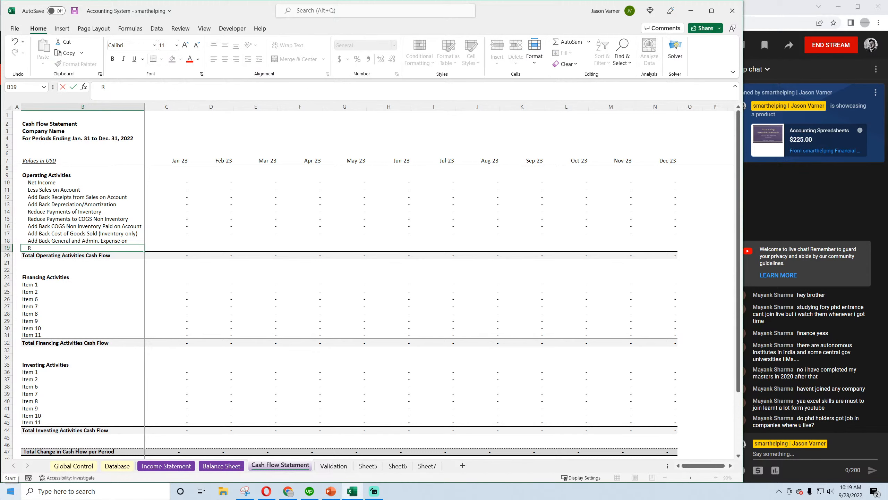
type("educe payments")
key("BackSpace")
key("BackSpace")
key("BackSpace")
key("BackSpace")
key("BackSpace")
key("BackSpace")
type("Payments to")
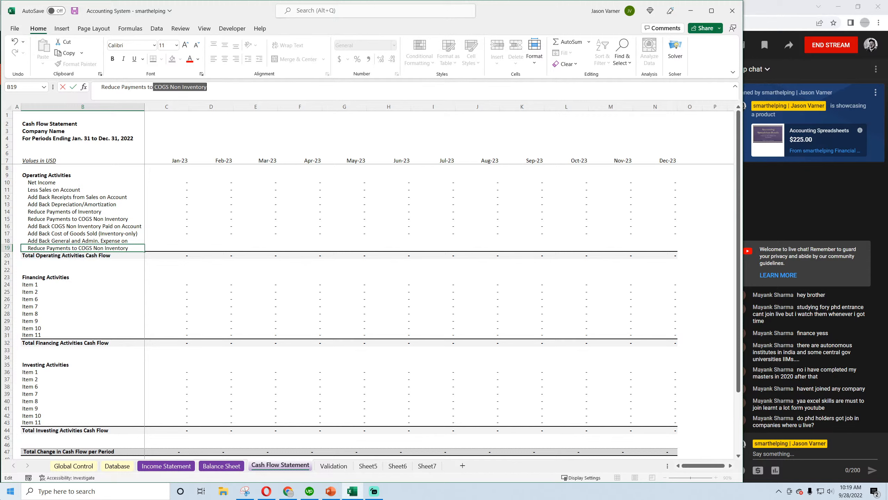
type(" General and Adm")
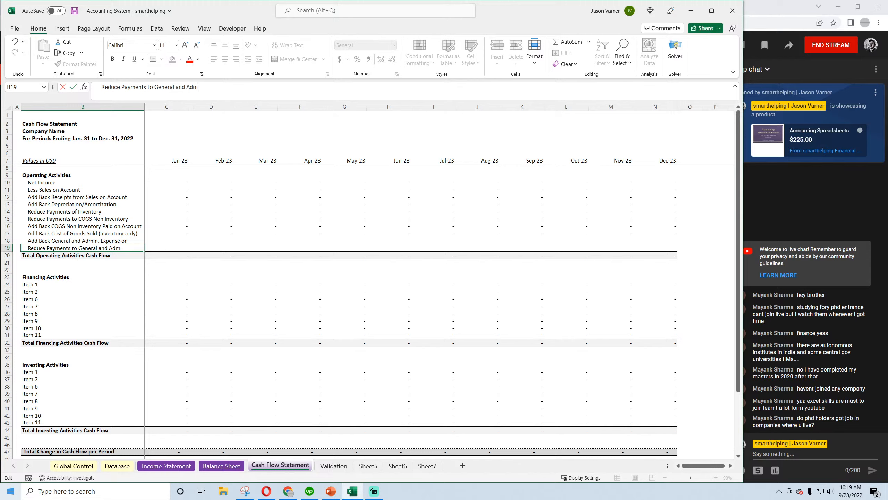
type("in. ")
type("On Ac")
key("Return")
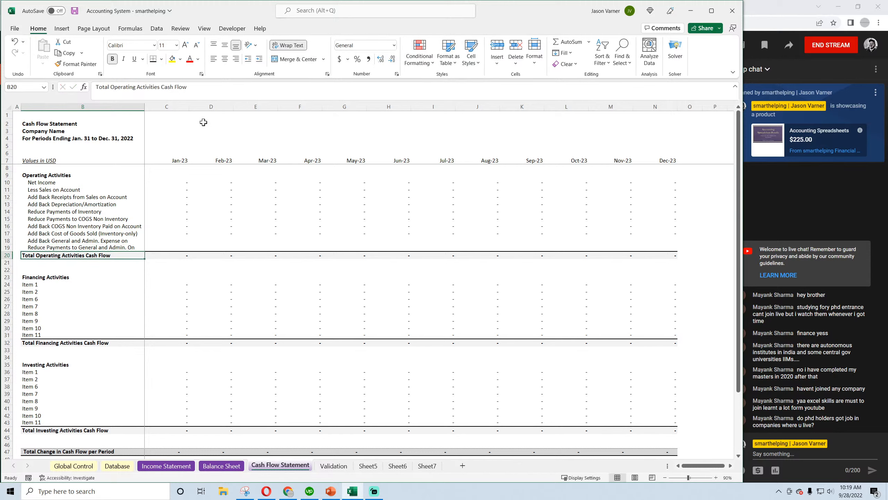
Step: Widen column B to fit the long labels and copy the C17 formula down into C18, saving the workbook
left_click_drag(144, 106, 166, 106)
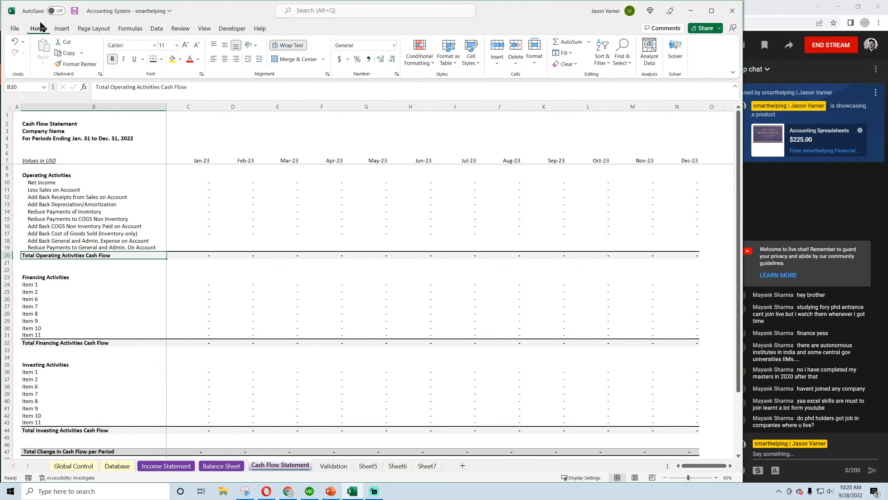
left_click(74, 10)
left_click(202, 233)
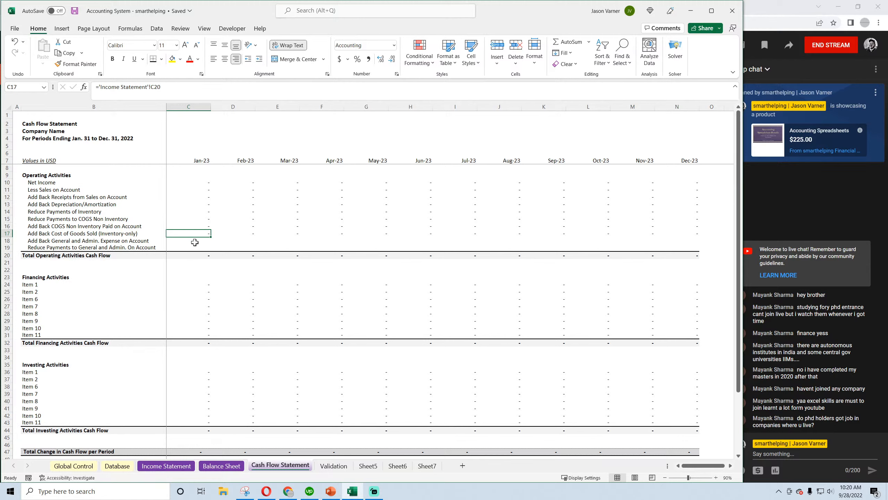
left_click(74, 12)
left_click_drag(210, 236, 197, 240)
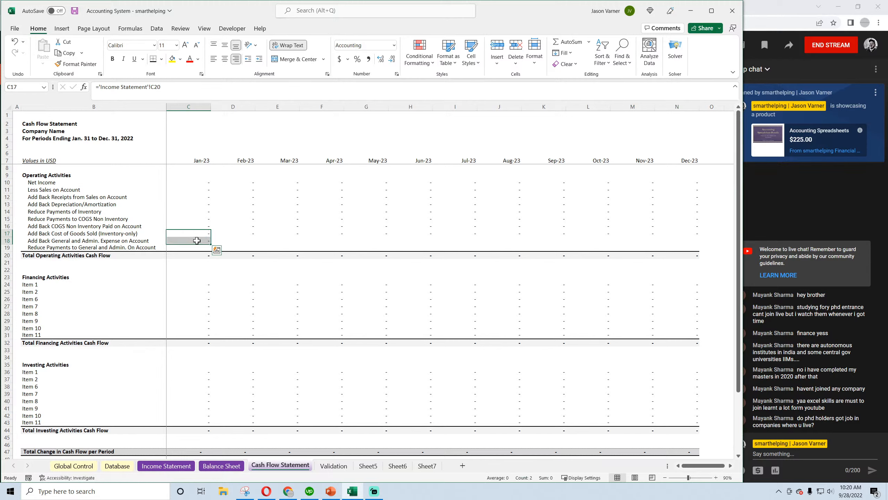
left_click(197, 240)
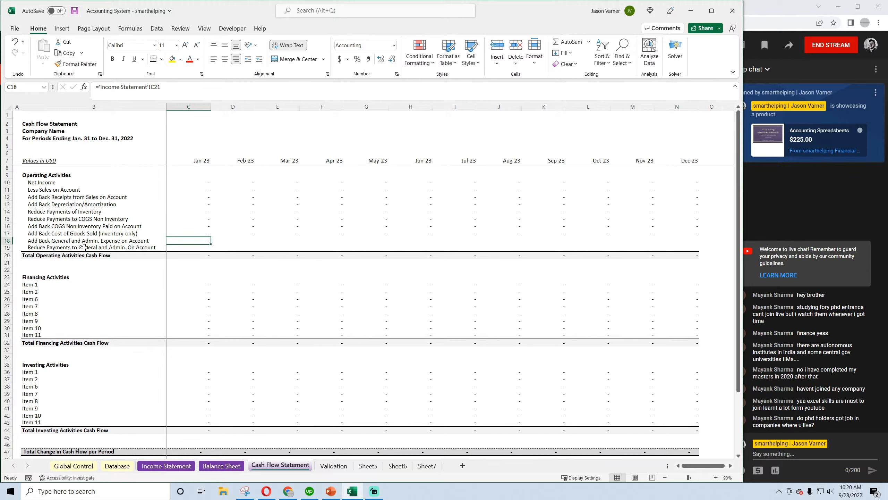
left_click(199, 233)
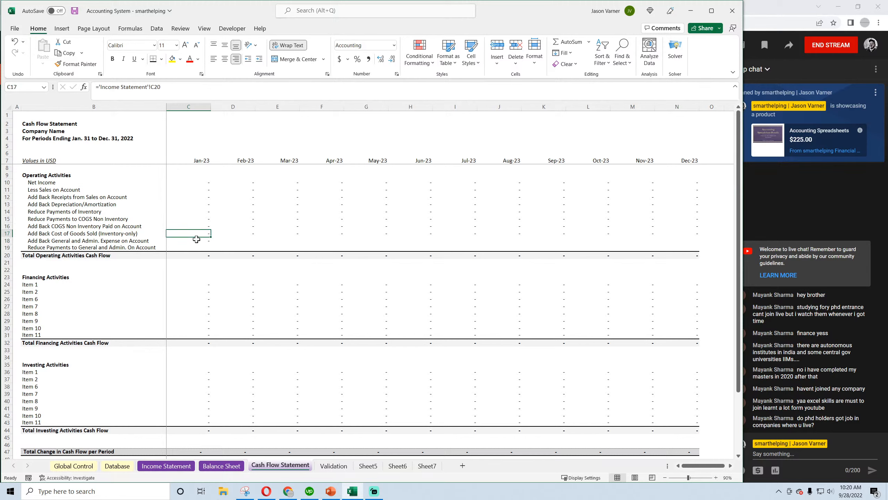
left_click(196, 240)
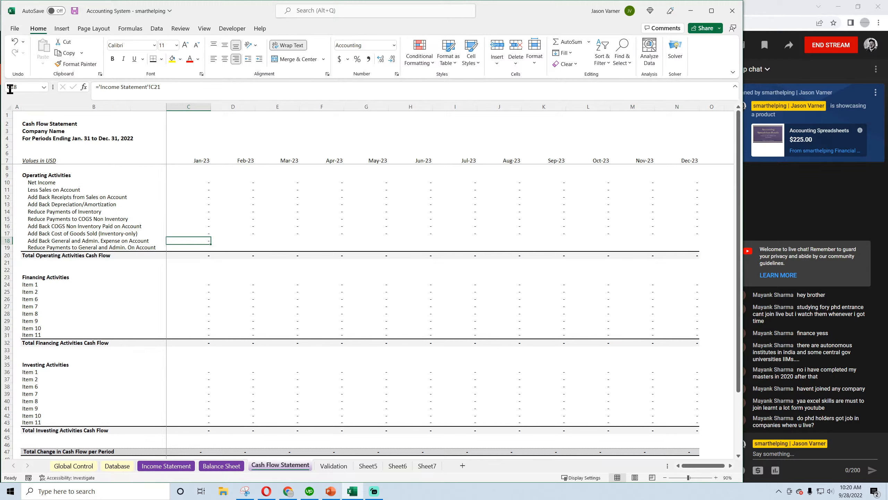
left_click(75, 10)
Step: Clear the "Add Back Depreciation/Amortization" label and its monthly cells C13 through N13, and save the workbook
left_click(64, 243)
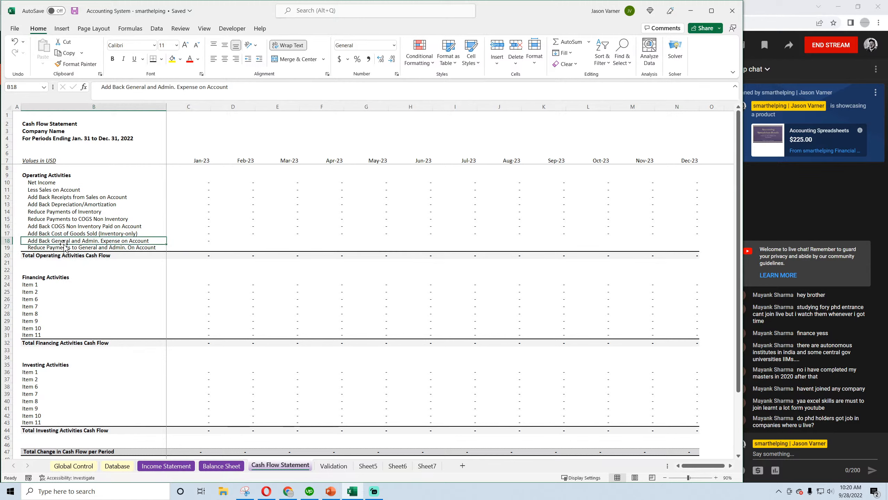
left_click(59, 197)
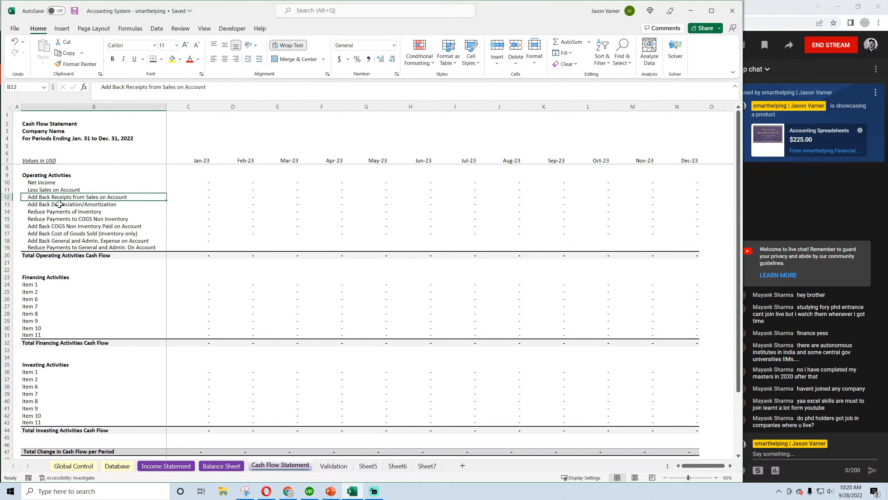
left_click(60, 204)
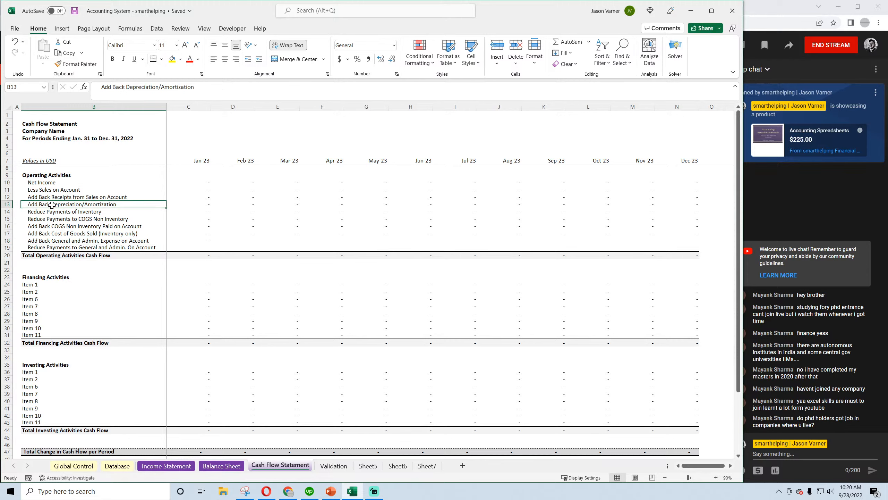
key("Delete")
left_click(178, 218)
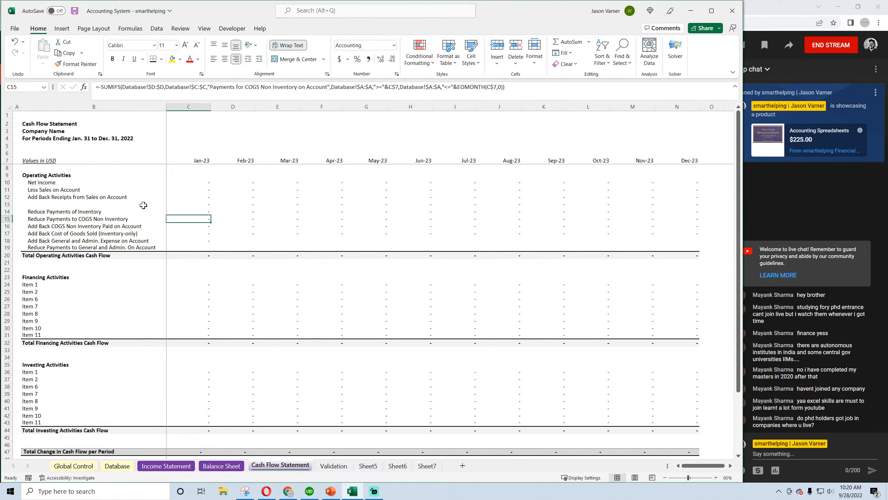
left_click(103, 205)
left_click(197, 205)
key("Delete")
key("Down")
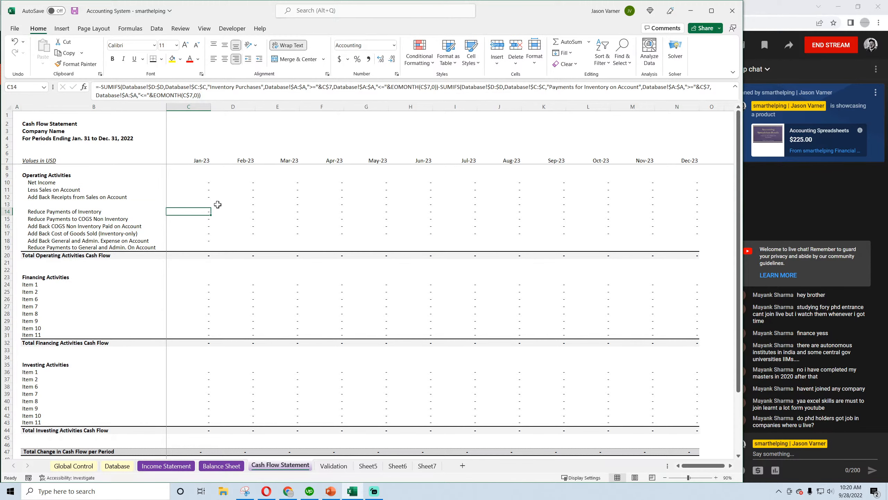
left_click_drag(196, 204, 695, 205)
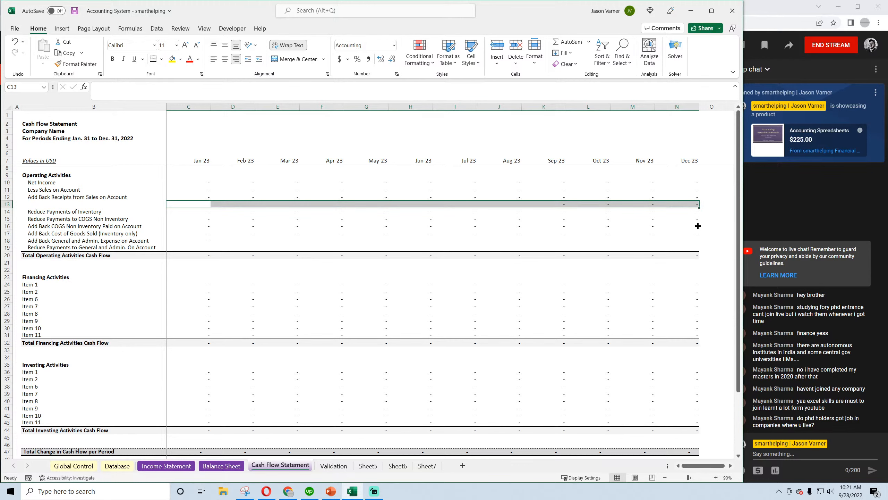
key("Delete")
left_click(75, 11)
Step: Move the two "Reduce Payments" rows, 14 and 15, above the blank row 13 and save the workbook
left_click(56, 205)
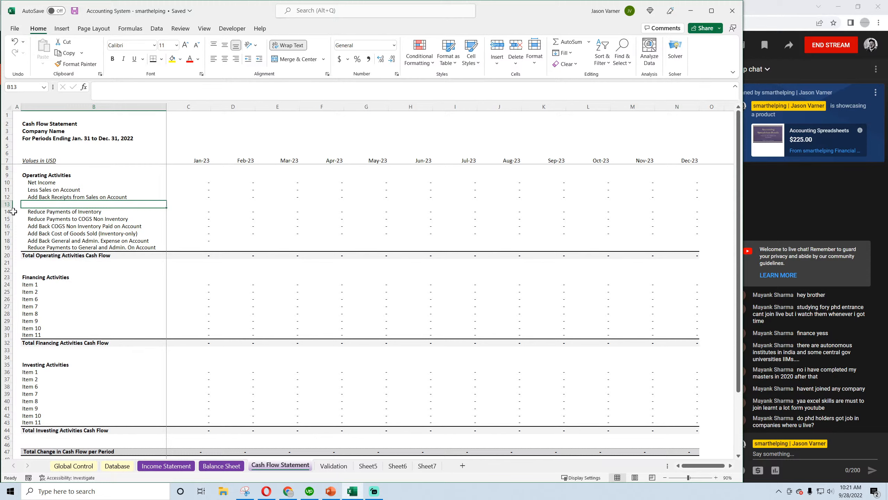
left_click_drag(6, 211, 7, 219)
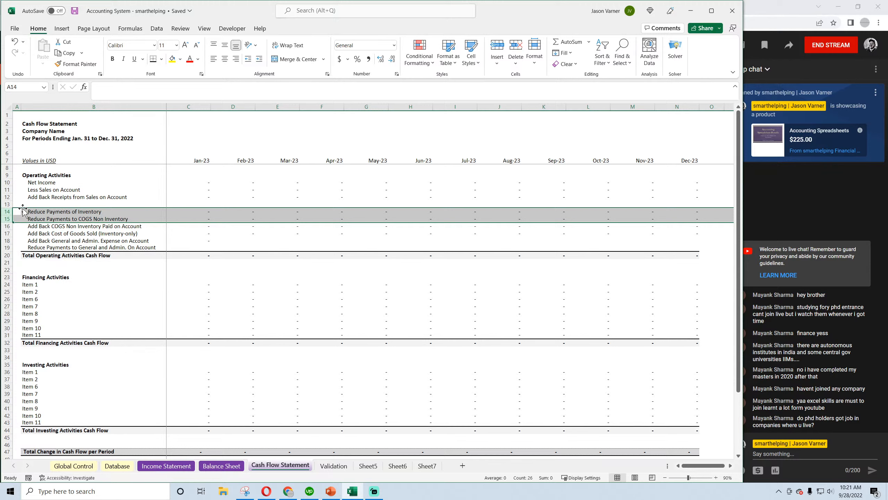
left_click_drag(23, 209, 23, 206)
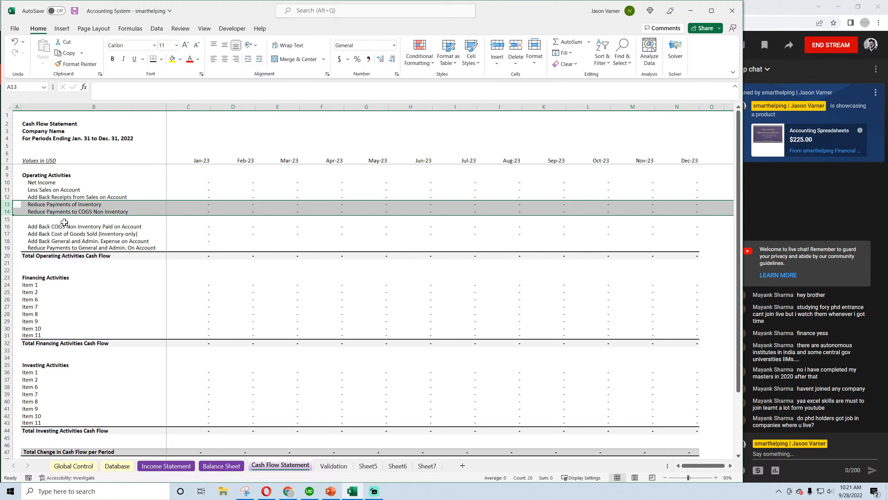
left_click(75, 12)
left_click(57, 205)
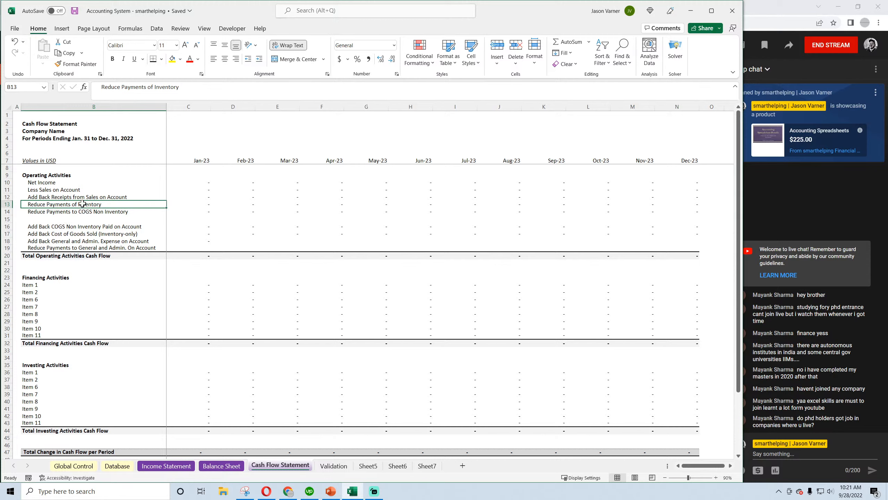
left_click_drag(83, 204, 82, 210)
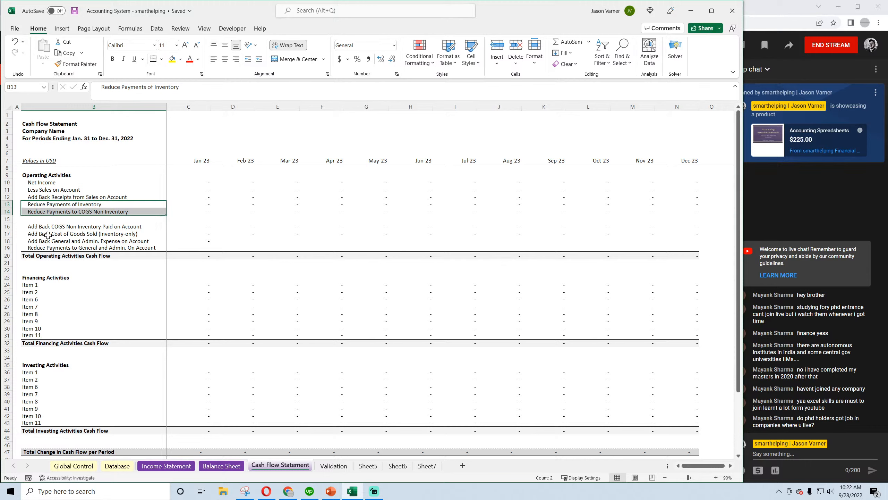
left_click(55, 225)
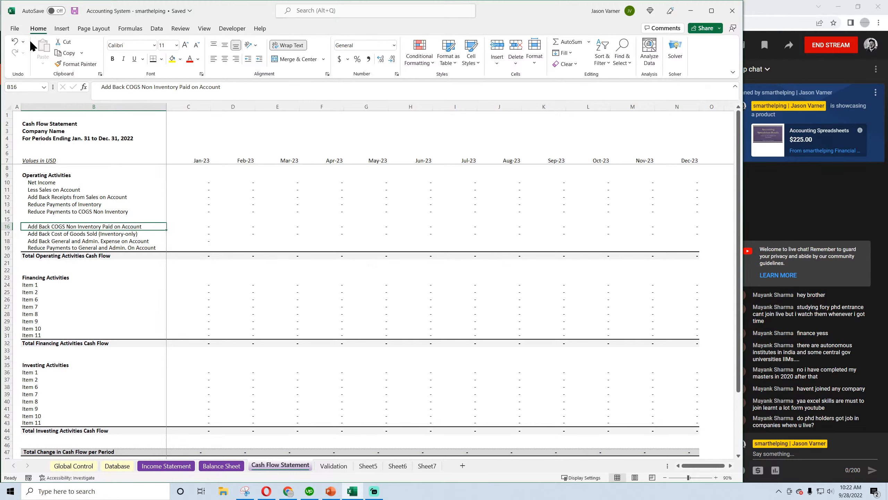
Step: Undo the row move and the clearing of the "Add Back Depreciation/Amortization" row
left_click(15, 42)
left_click(15, 42)
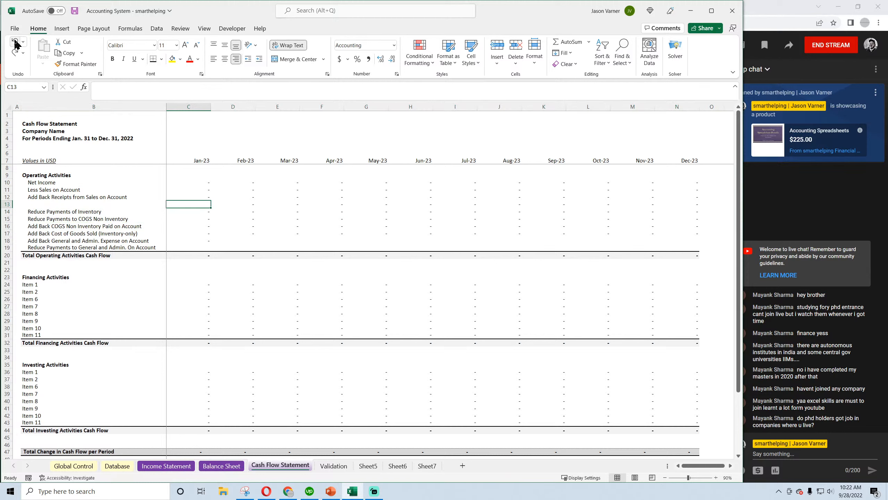
left_click(14, 42)
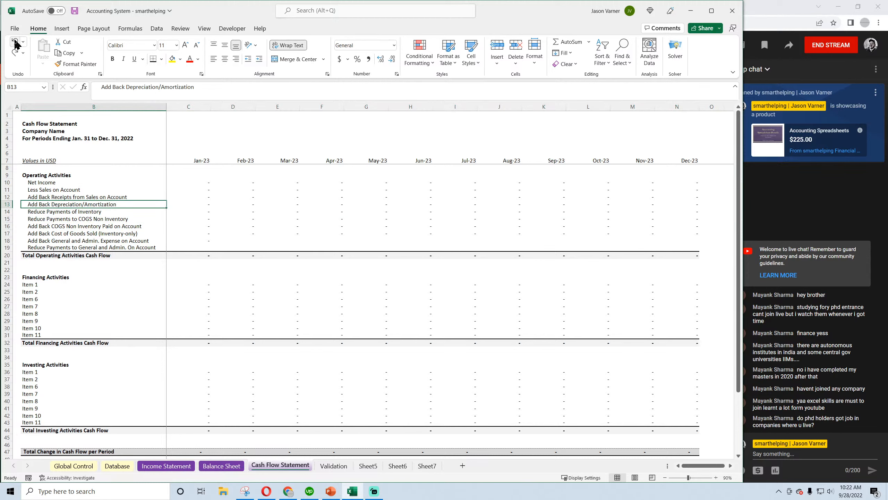
left_click(16, 205)
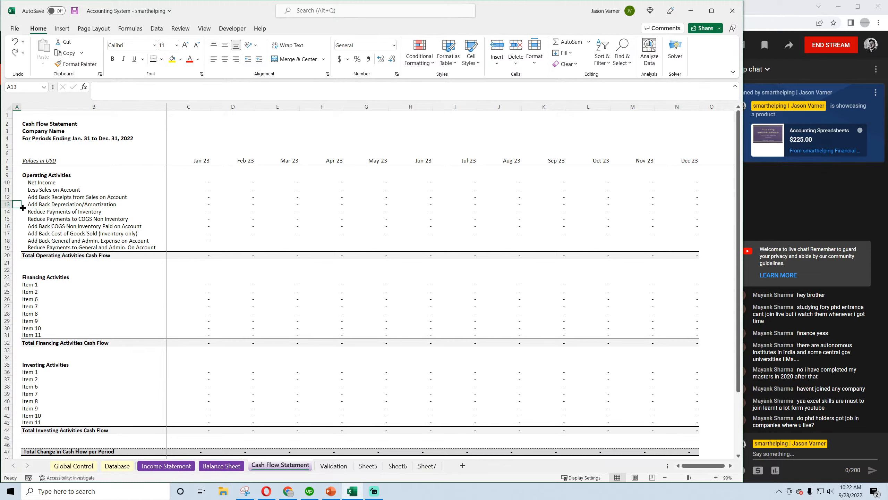
Step: Undo the C18 formula copy and the column B widening, keeping the new General and Admin. label in B19
left_click(15, 41)
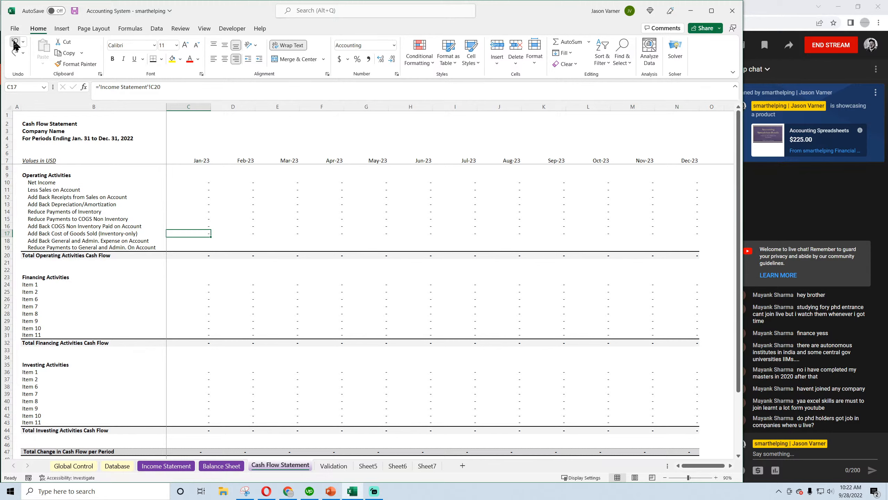
left_click(14, 42)
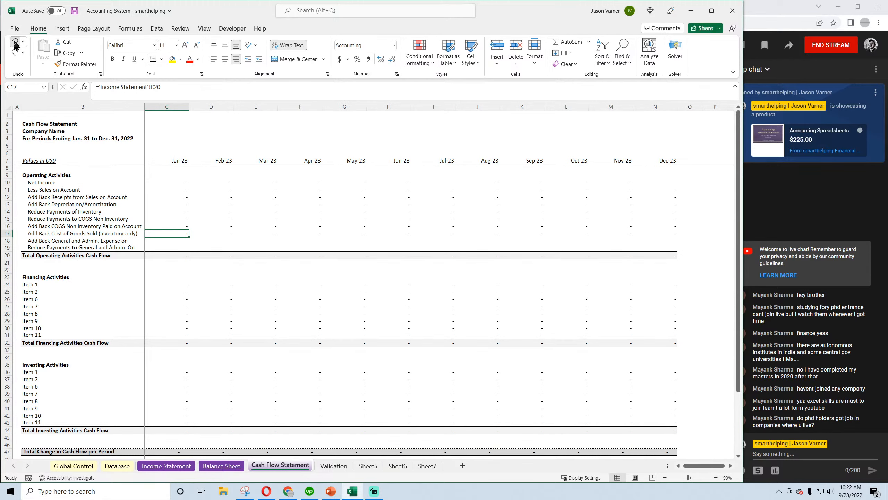
left_click(14, 42)
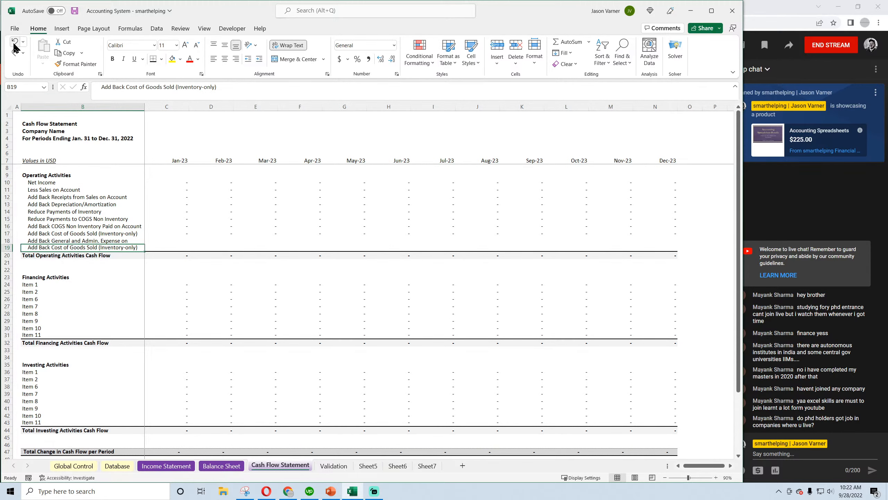
left_click(15, 53)
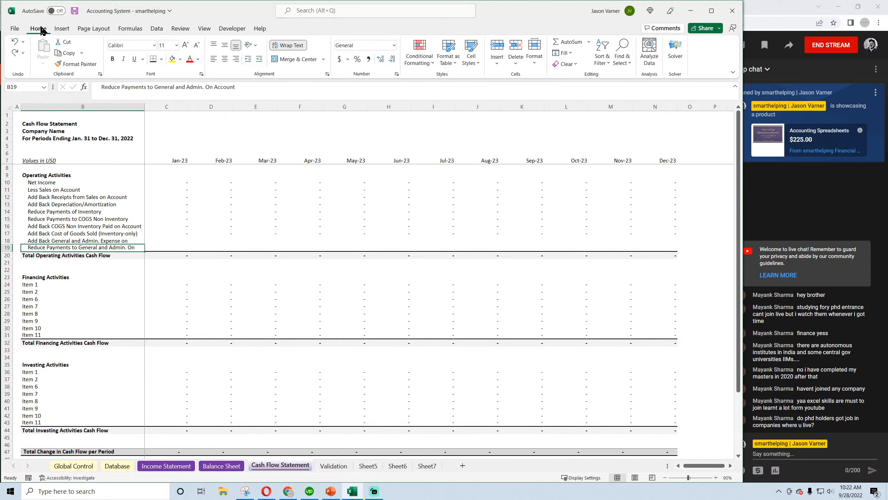
Step: Save the workbook and widen column B so the General and Admin. labels fit on one line
left_click(75, 12)
left_click(147, 108)
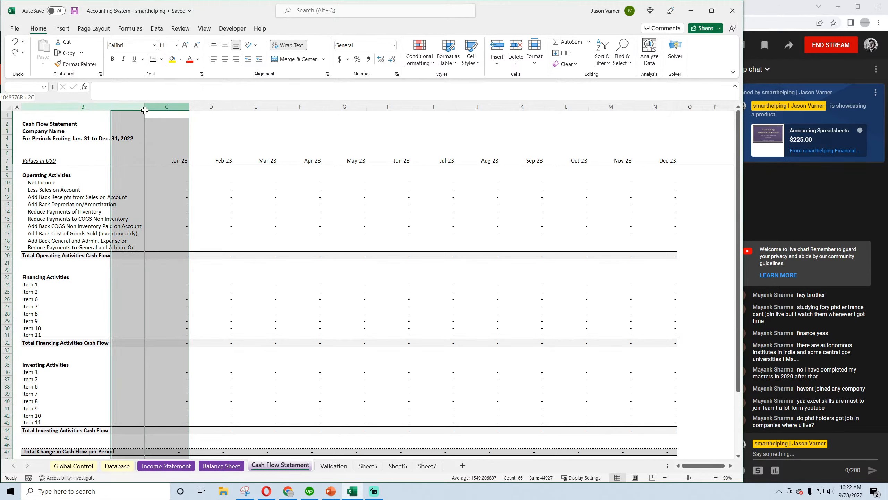
left_click(160, 143)
left_click_drag(144, 107, 175, 107)
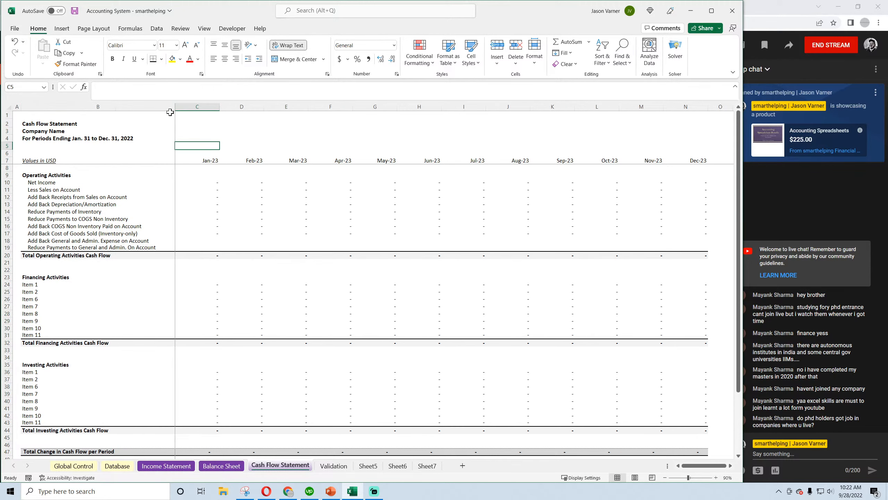
Step: Shorten the inventory cost label in B17 of the Cash Flow Statement to "Add Back COGS (Inventory-only)"
left_click(76, 241)
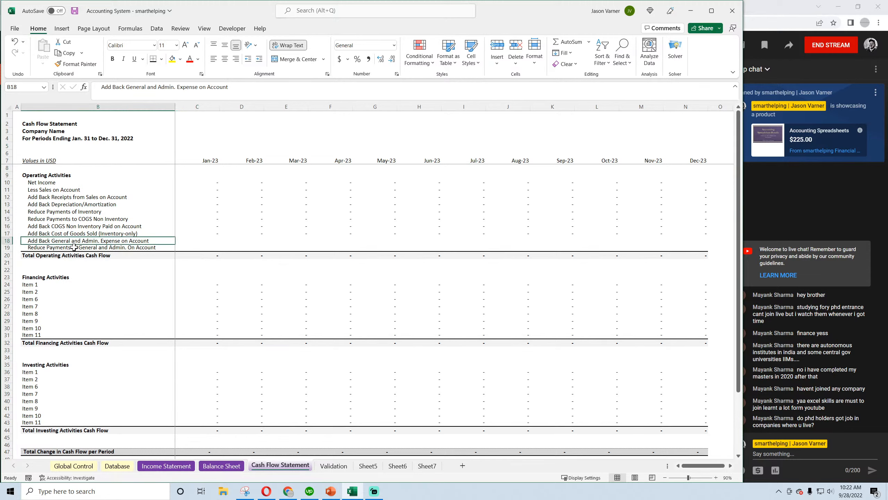
left_click(71, 234)
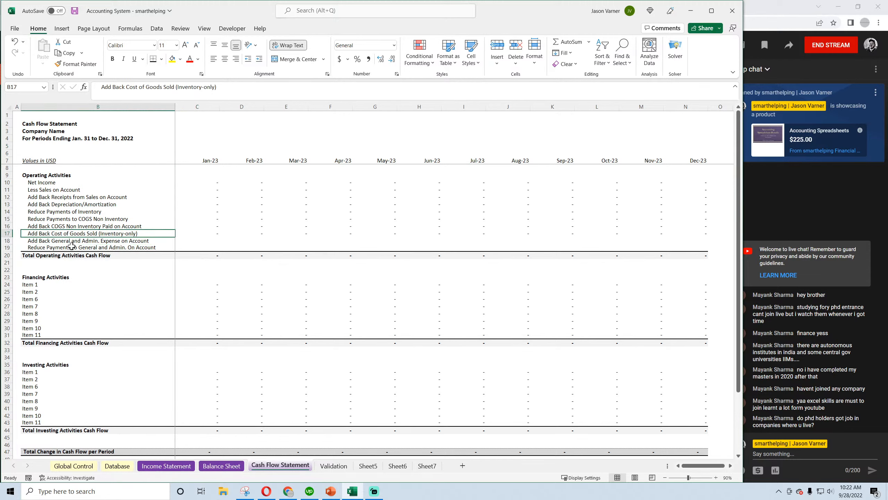
double_click(67, 234)
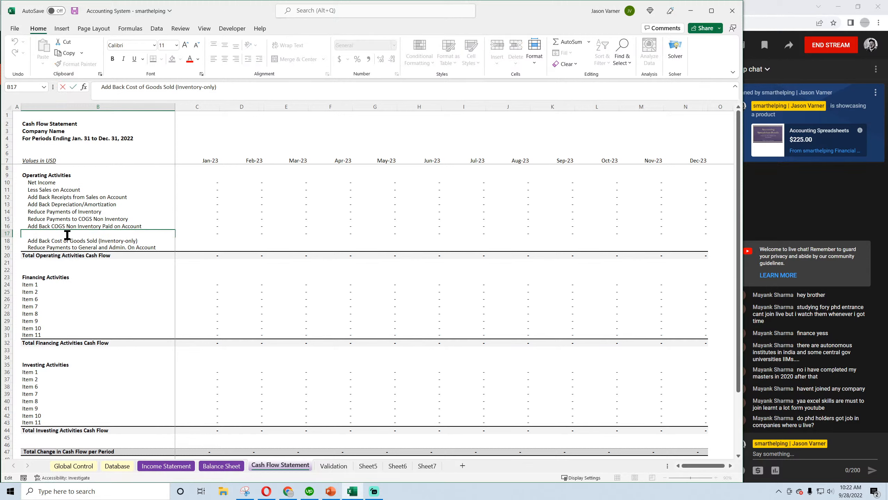
left_click_drag(54, 241, 98, 241)
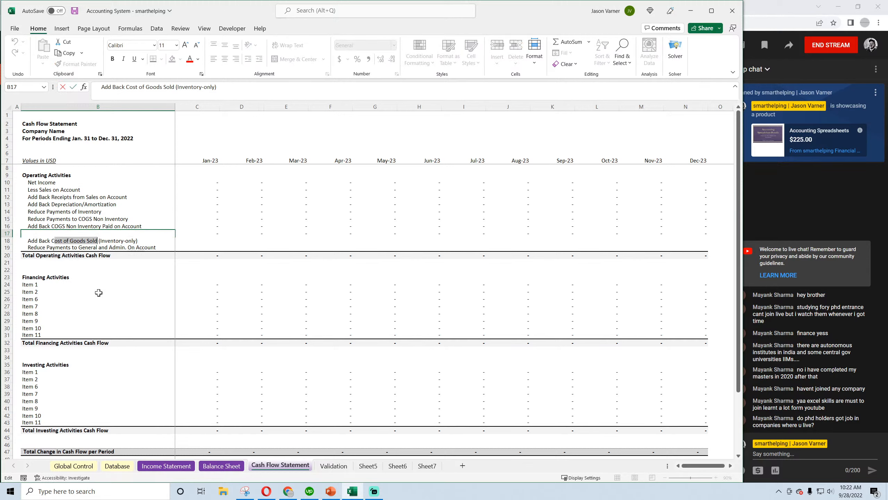
type("OGS")
key("Return")
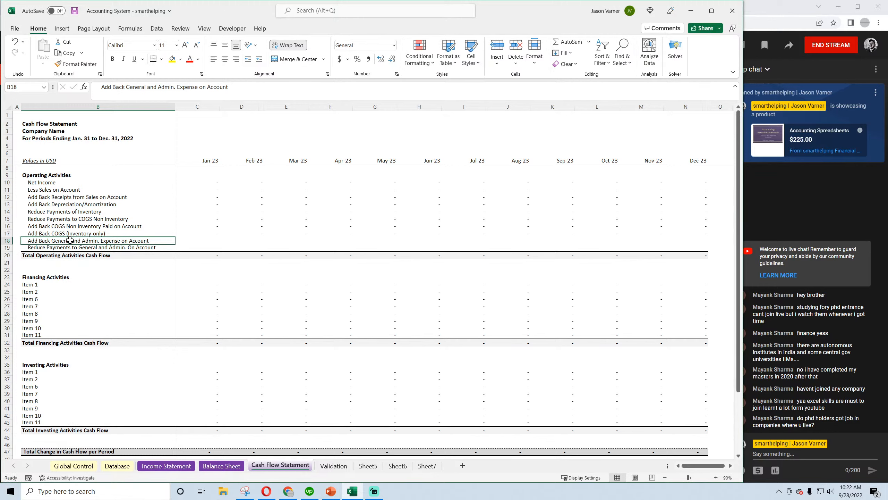
Step: Review the C17 formula and the January General and Administrative formula in C26 of the Income Statement, returning to the Cash Flow Statement
left_click(82, 247)
key("Up")
left_click(212, 234)
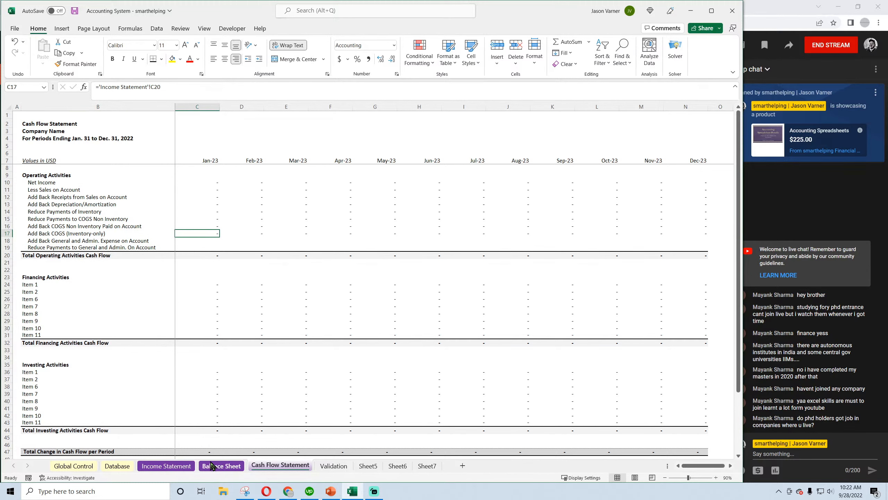
left_click(166, 465)
left_click(228, 292)
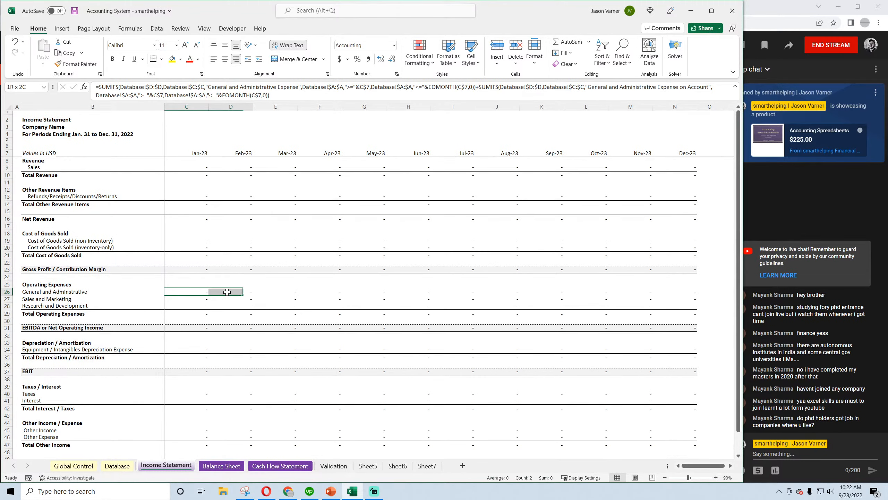
left_click(200, 292)
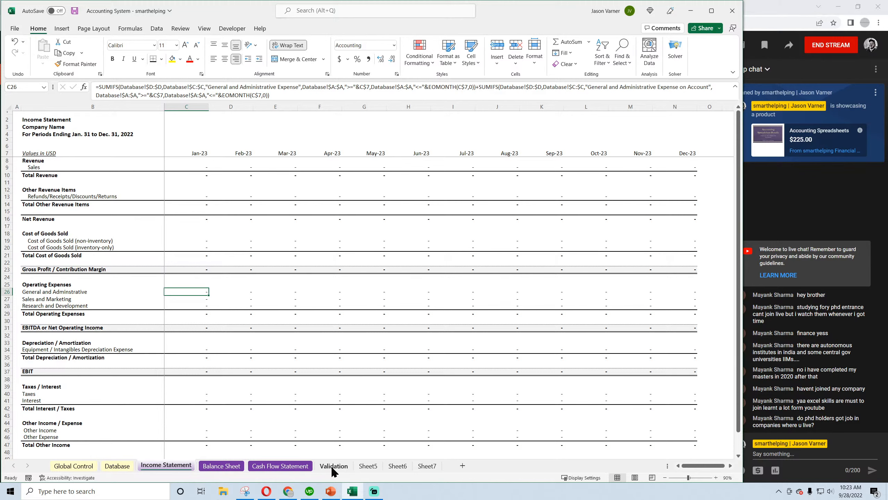
left_click(278, 466)
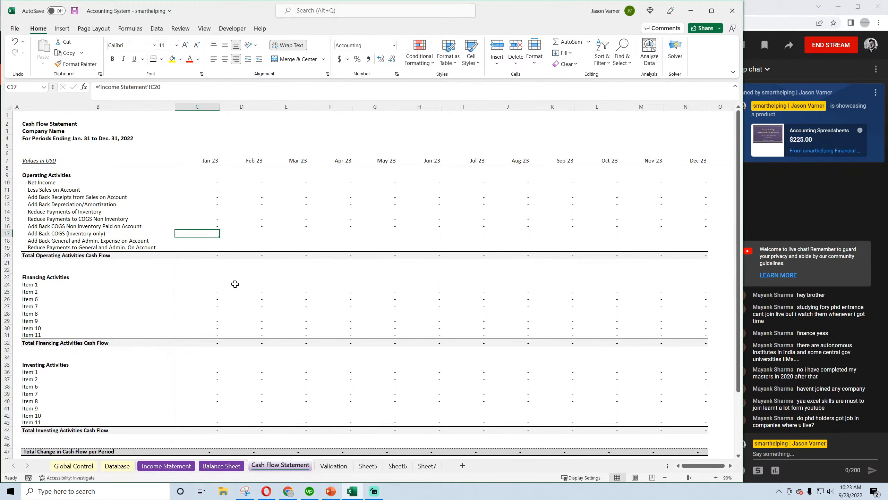
Step: Copy the SUMIFS formula text from C16 into C18, the January cell of "Add Back General and Admin. Expense on Account"
left_click(208, 227)
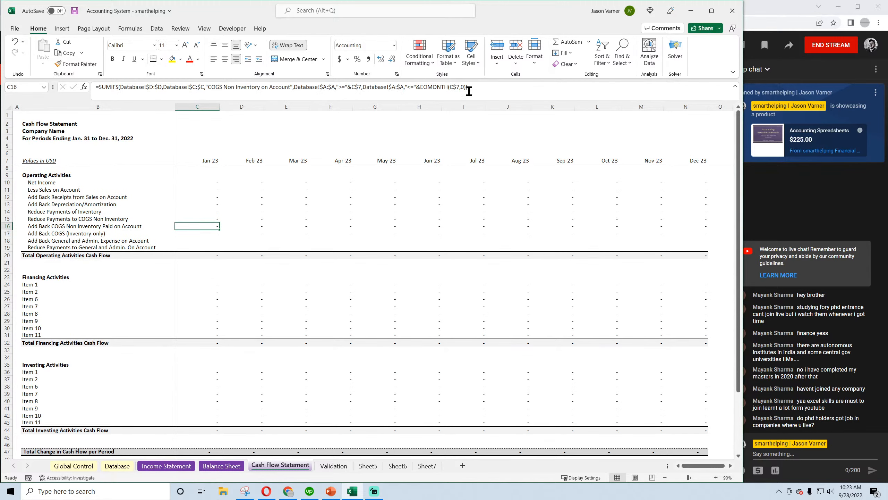
left_click_drag(468, 87, 99, 87)
right_click(106, 88)
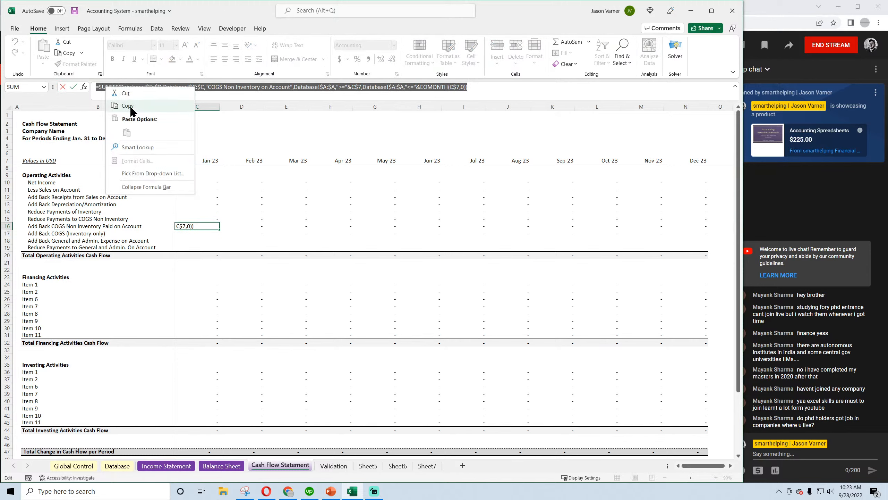
left_click(130, 106)
key("Escape")
left_click(128, 242)
left_click(189, 241)
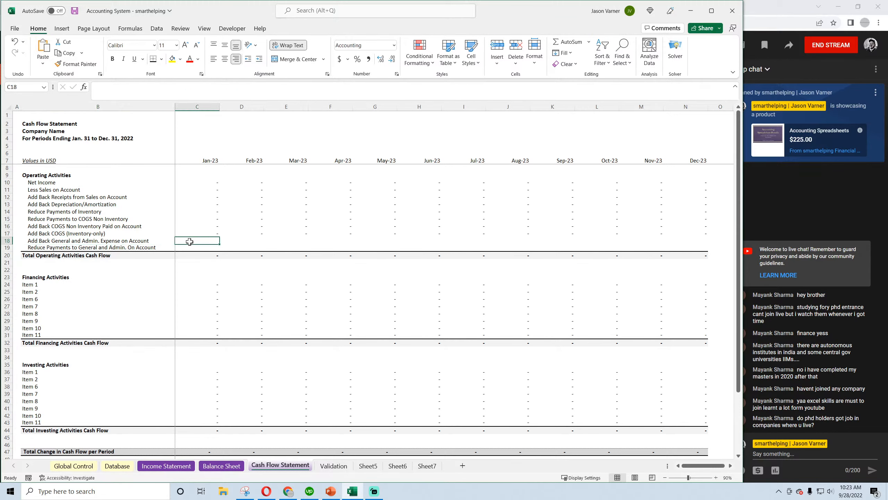
right_click(148, 87)
left_click(171, 133)
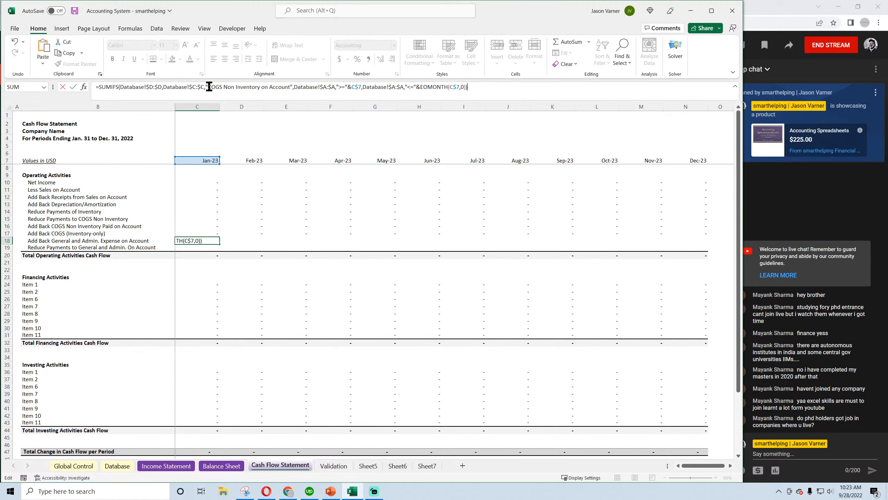
Step: Change the category criterion in the C18 formula to "General and Administartive Expense on Account"
mouse_move(209, 87)
left_mouse_down()
mouse_move(290, 86)
mouse_move(209, 87)
left_mouse_up()
type("G")
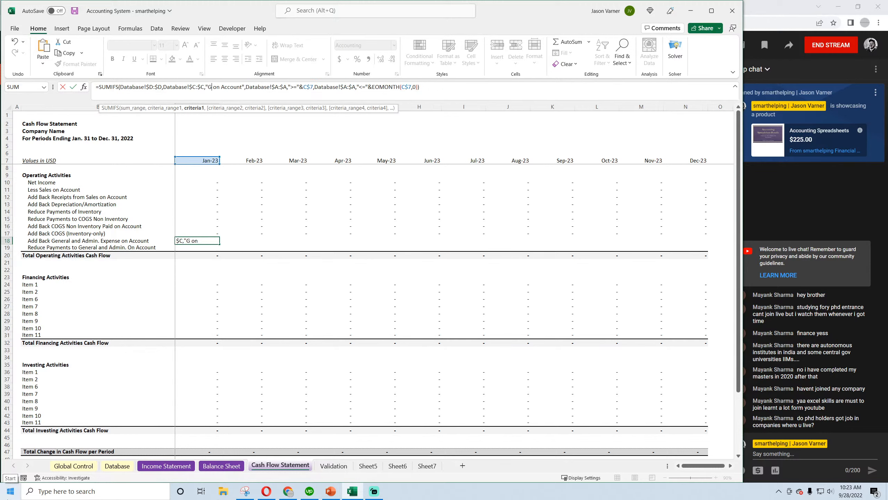
type("eneral and Adm")
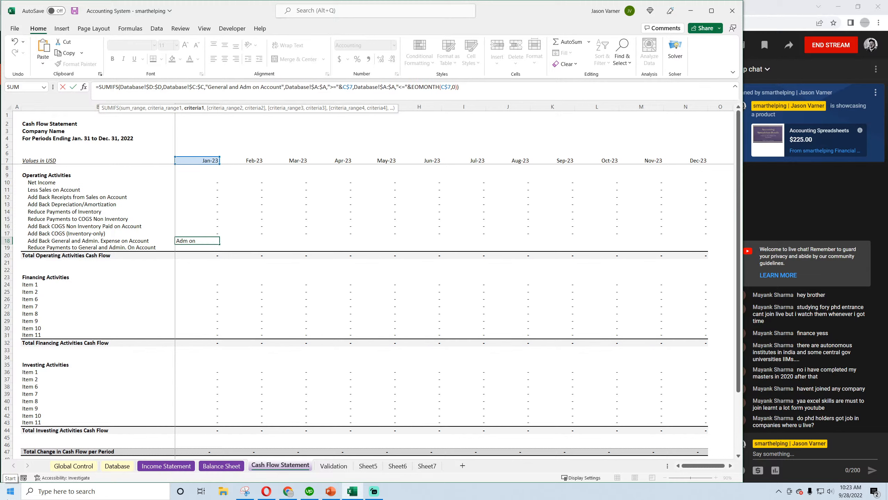
type("inistartive Expense")
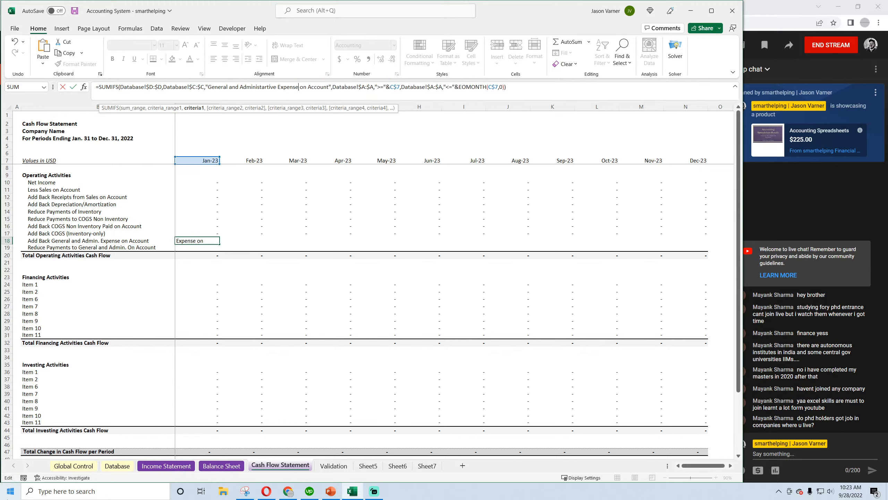
key("Return")
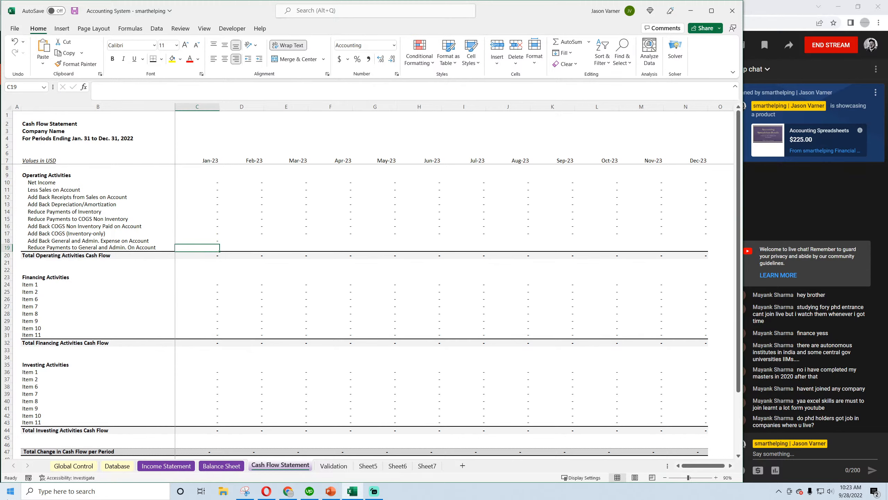
Step: Check the General and Administrative categories on the Validation sheet and copy the payments category text from C15
left_click(332, 465)
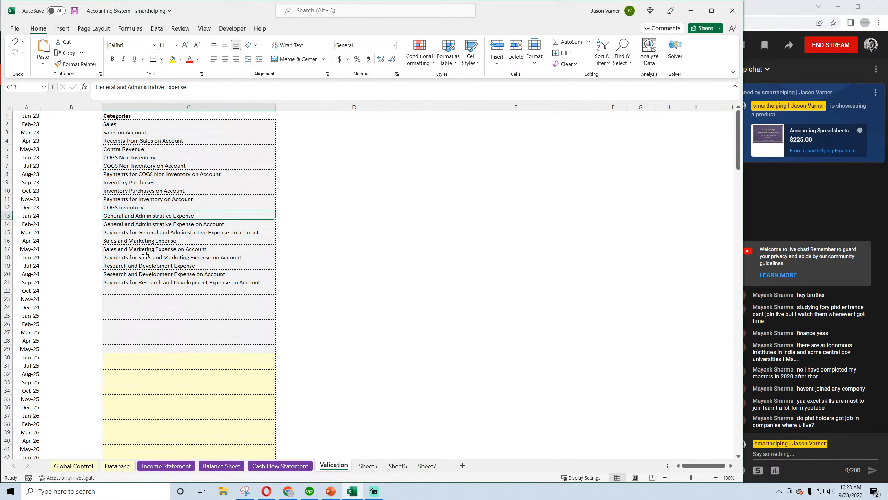
left_click(178, 223)
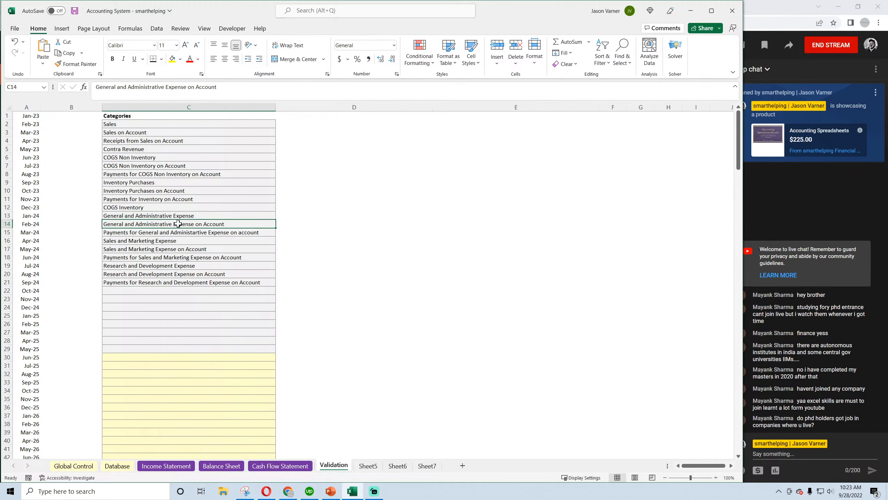
left_click(174, 233)
left_click_drag(268, 88, 62, 93)
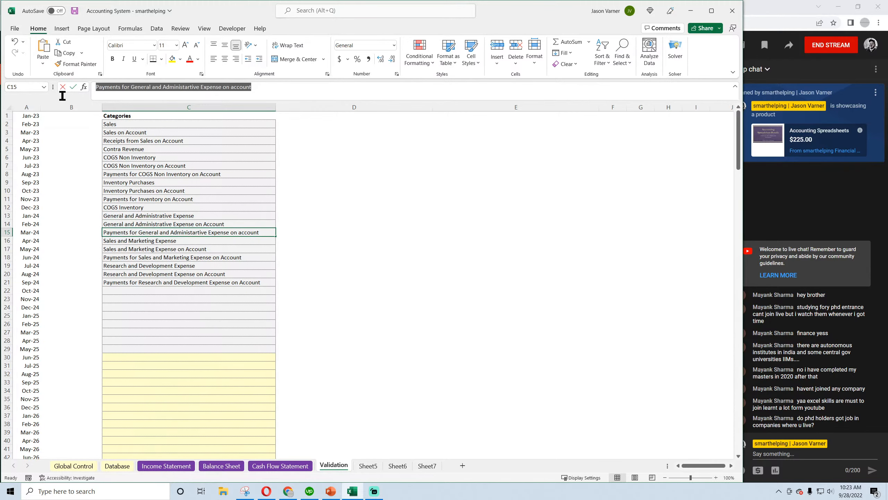
right_click(123, 89)
left_click(139, 106)
key("Return")
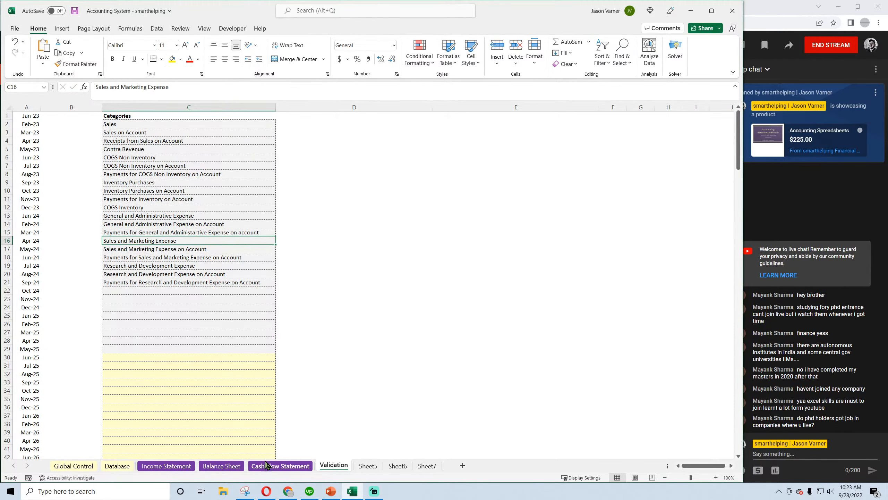
Step: Fill the C18 formula down to C19 of the Cash Flow Statement and set its criterion to "Payments for General and Administartive Expense on Account"
left_click(280, 465)
left_click(215, 241)
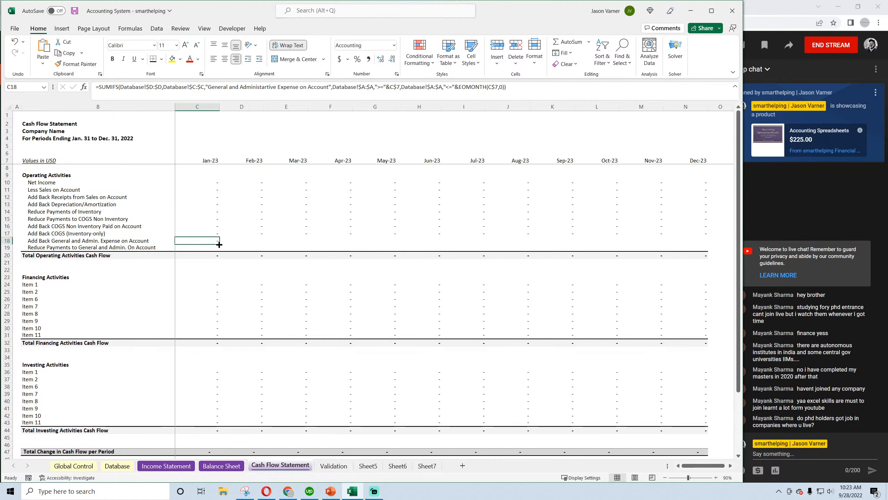
left_click_drag(219, 244, 219, 250)
left_click(205, 247)
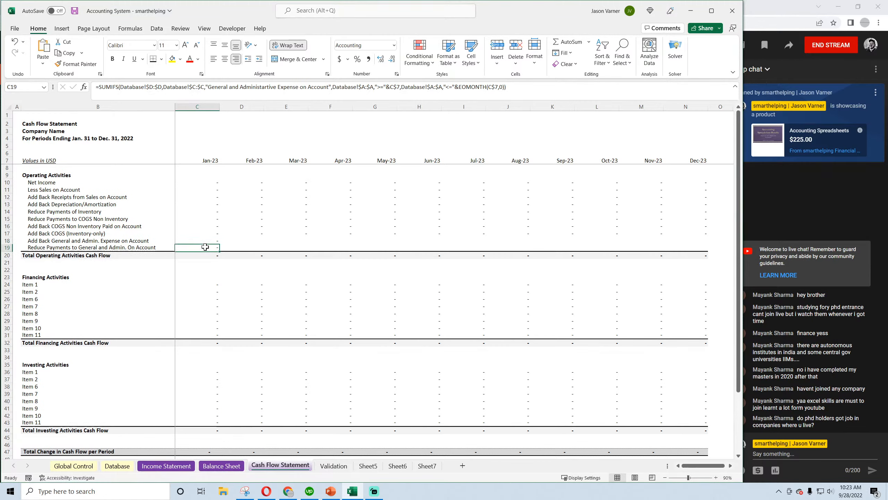
left_click(216, 87)
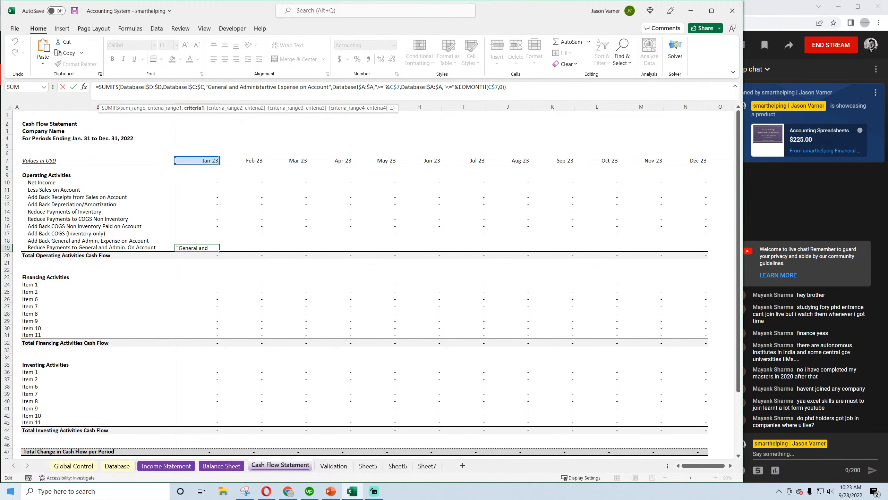
type("Payments ")
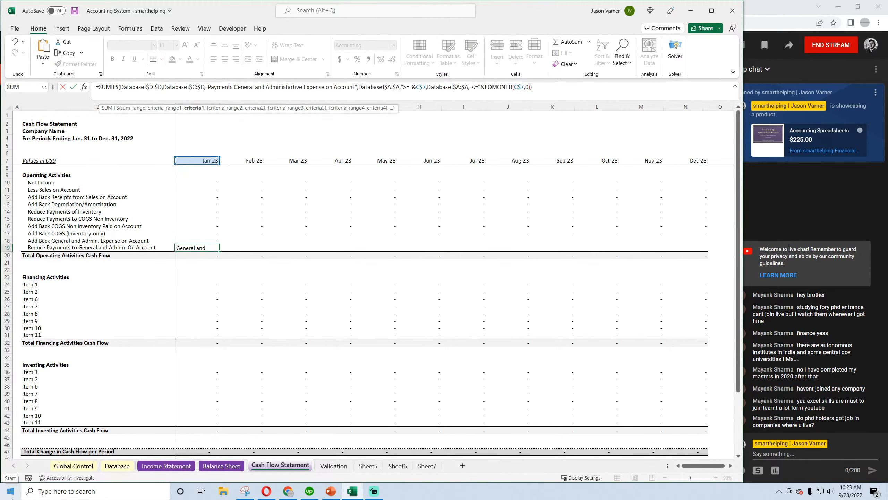
type("for")
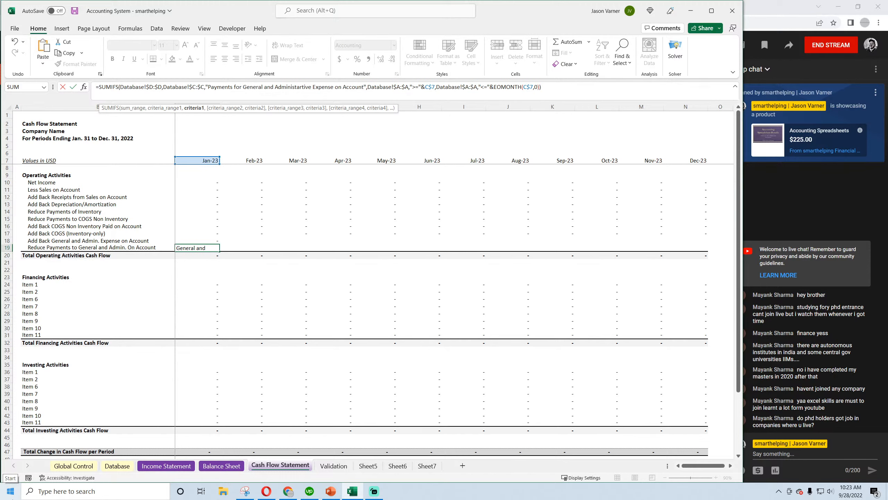
key("Return")
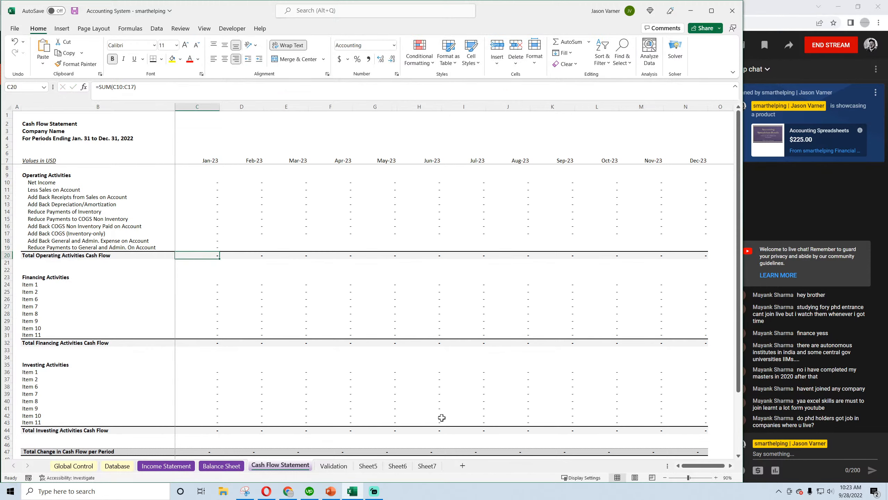
Step: Compare the payments category name in C15 of the Validation sheet with the criterion in C19 of the Cash Flow Statement
left_click(334, 465)
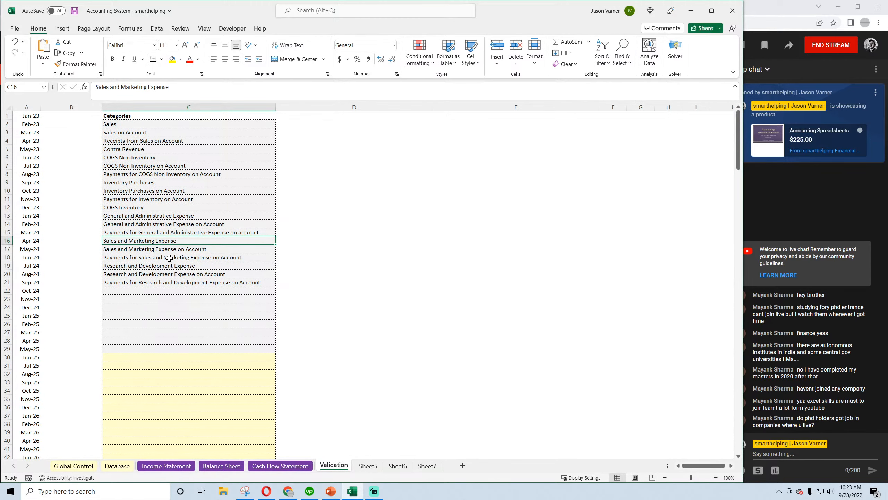
left_click(146, 233)
left_click(284, 466)
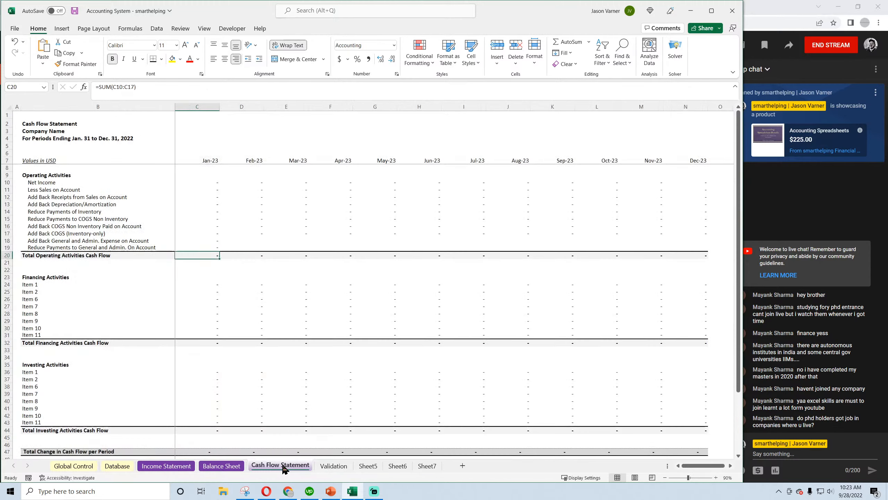
left_click(205, 248)
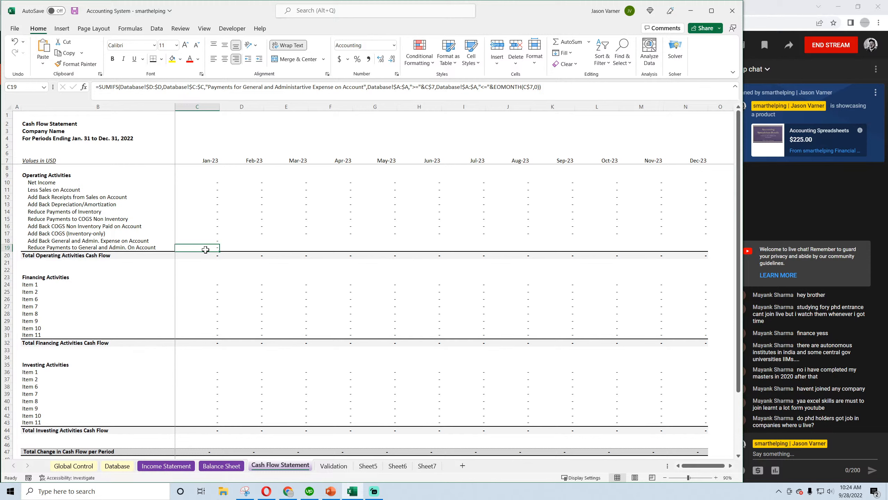
Step: Extend the General and Admin. formulas in C18:C19 across to December in column N and save the workbook
left_click_drag(209, 241, 705, 249)
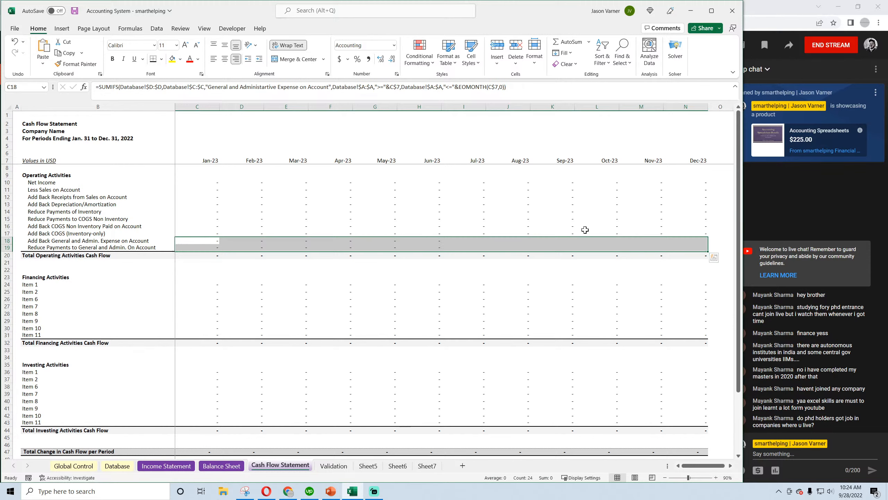
left_click(239, 191)
left_click(74, 10)
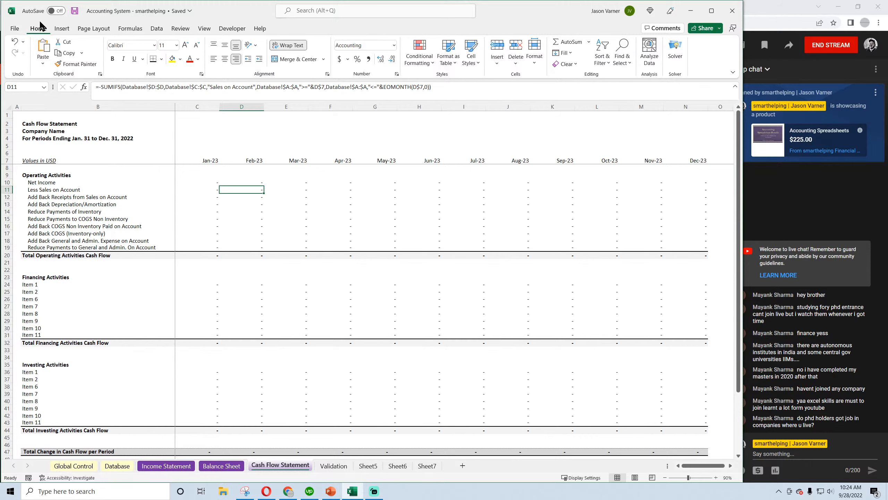
Step: Start the first Database entry in row 2 with the date 1/1/2022 and the description "g&A expense"
left_click(232, 469)
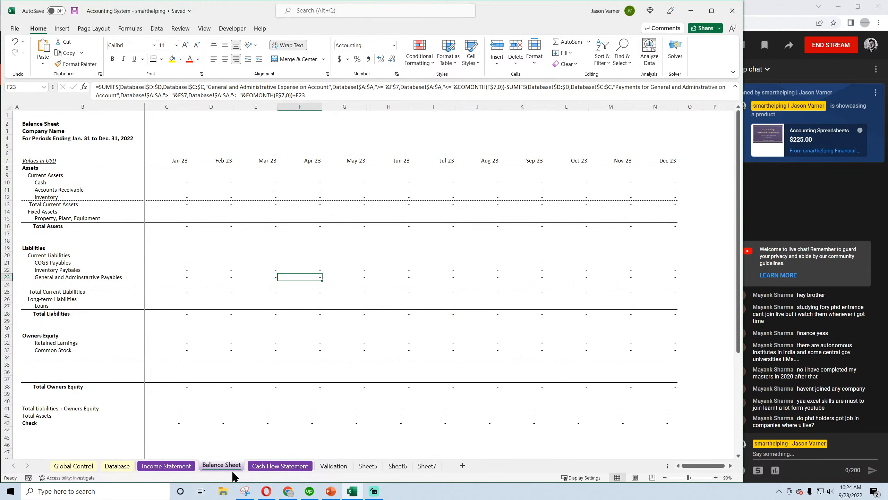
left_click(166, 466)
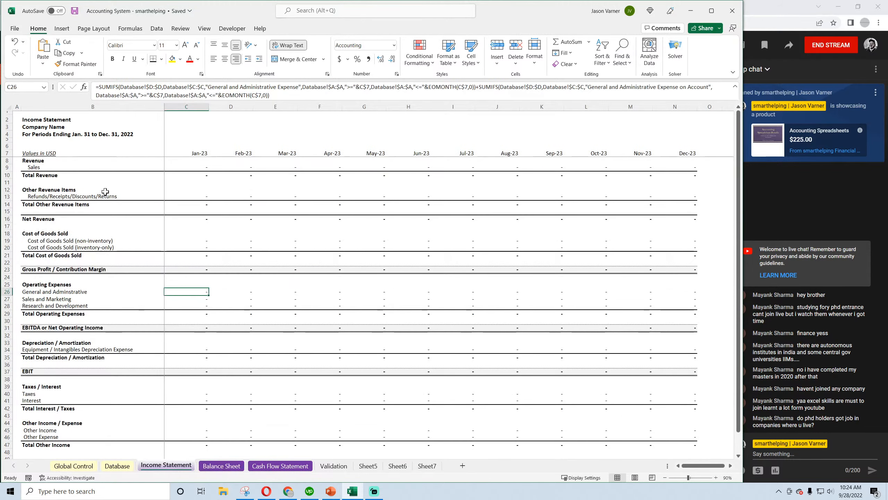
left_click(119, 465)
left_click(72, 126)
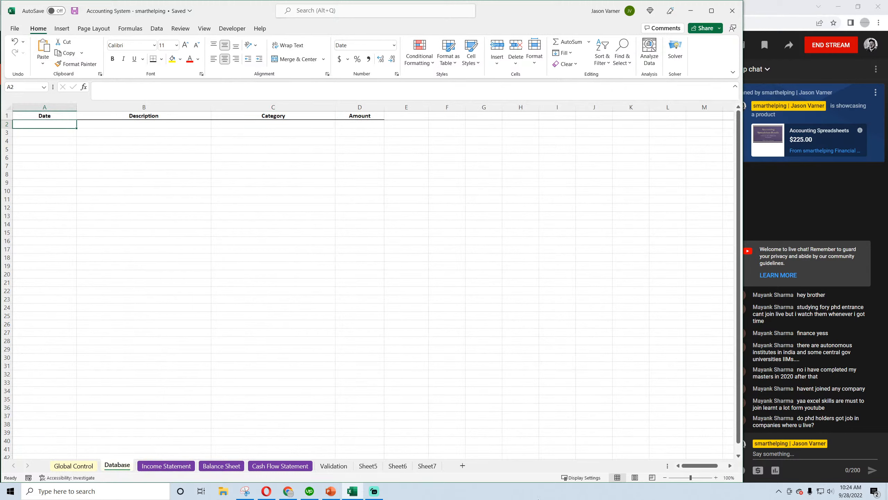
type("1/1/")
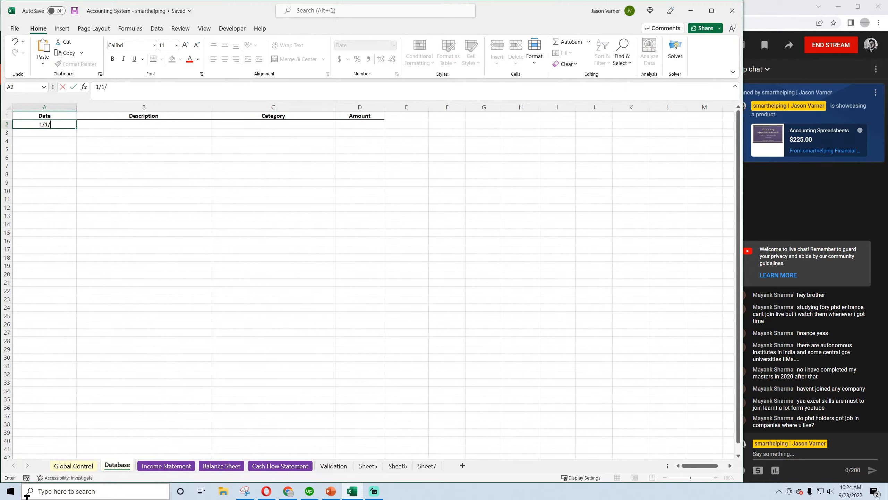
type("2022")
key("Return")
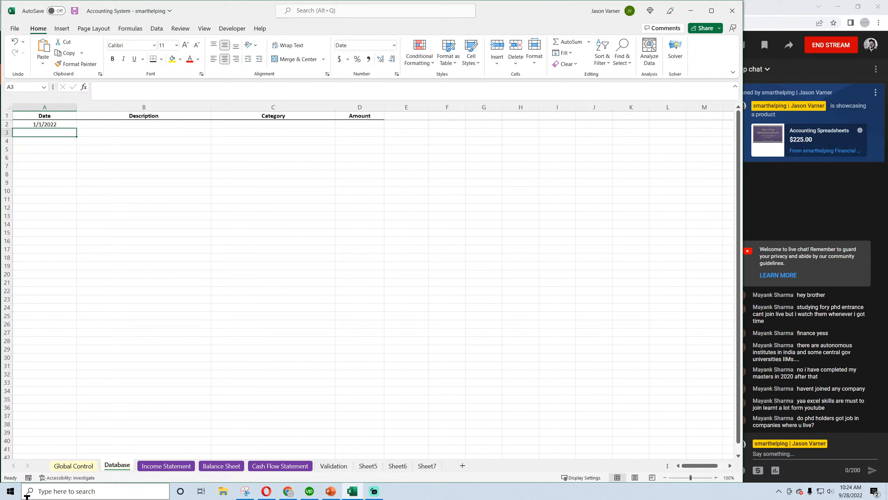
key("Up")
key("Right")
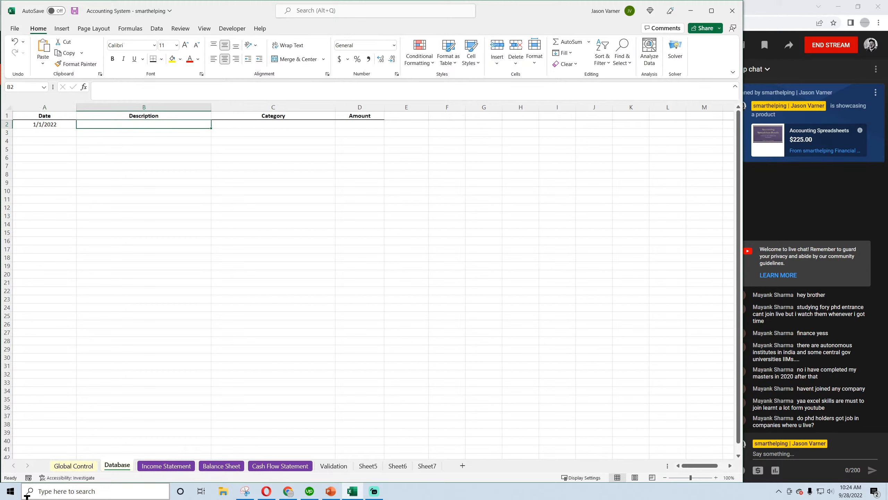
type("g&A expense")
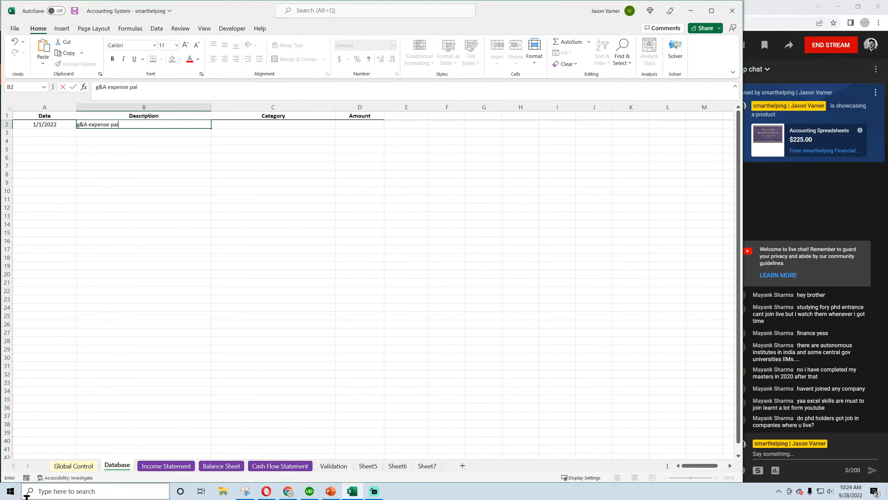
key("Return")
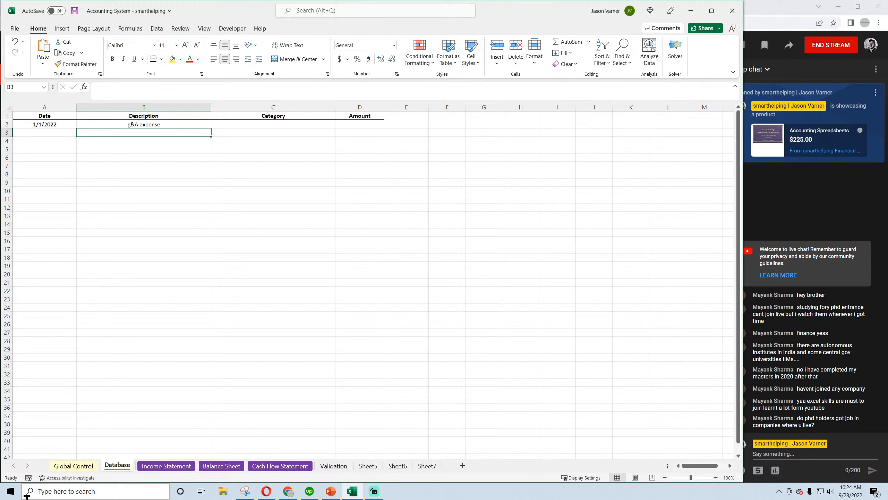
Step: Categorize the row 2 entry as General and Administrative Expense and enter an amount of 500
left_click(291, 124)
left_click(339, 126)
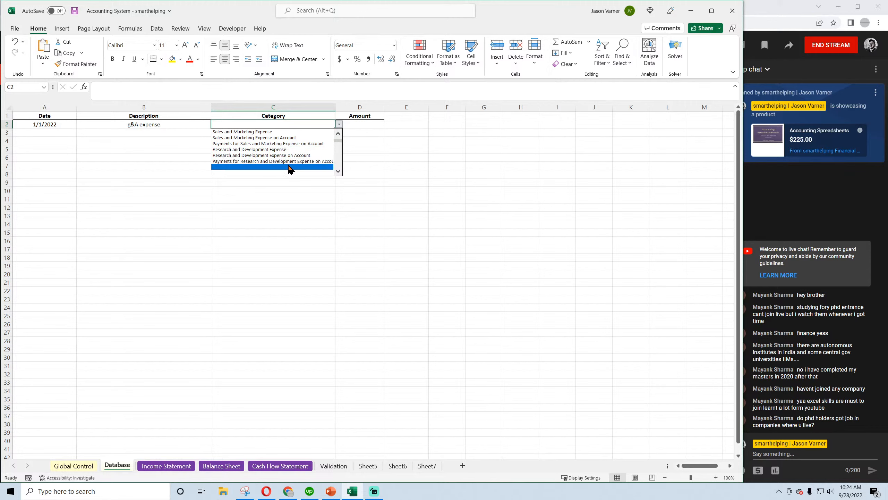
left_click(339, 133)
left_click(339, 133)
left_click(339, 133)
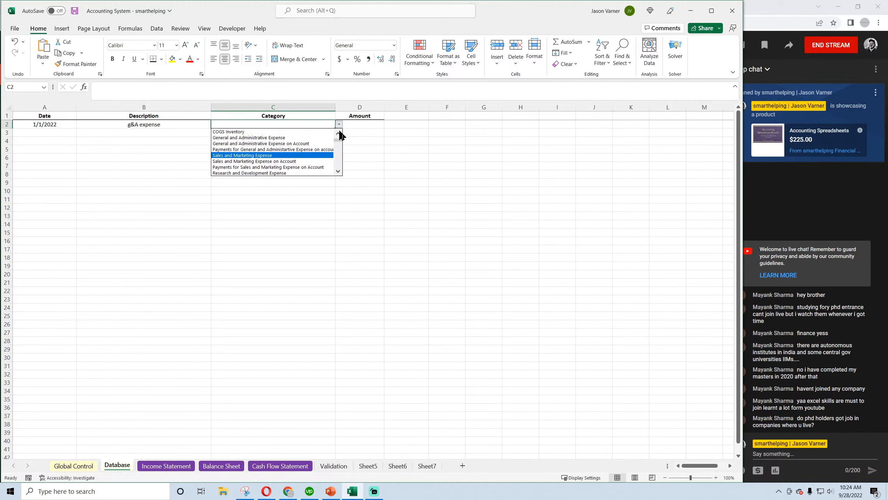
left_click(308, 138)
left_click(347, 125)
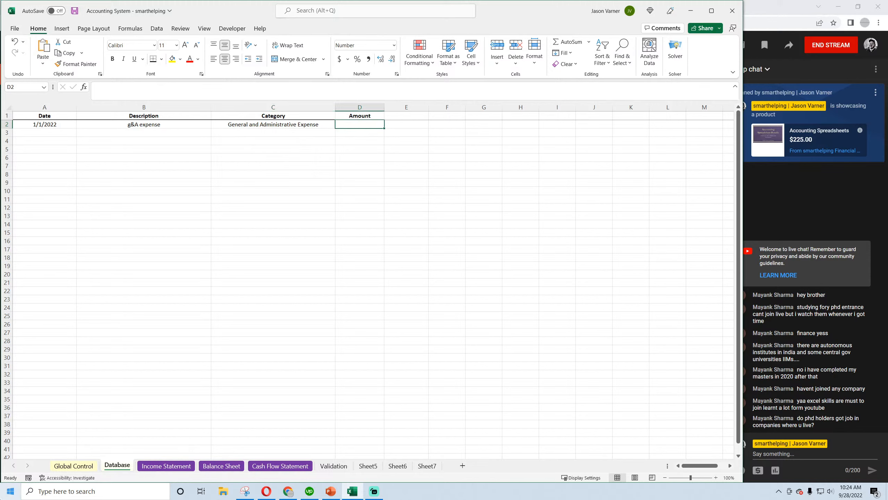
type("500")
key("Return")
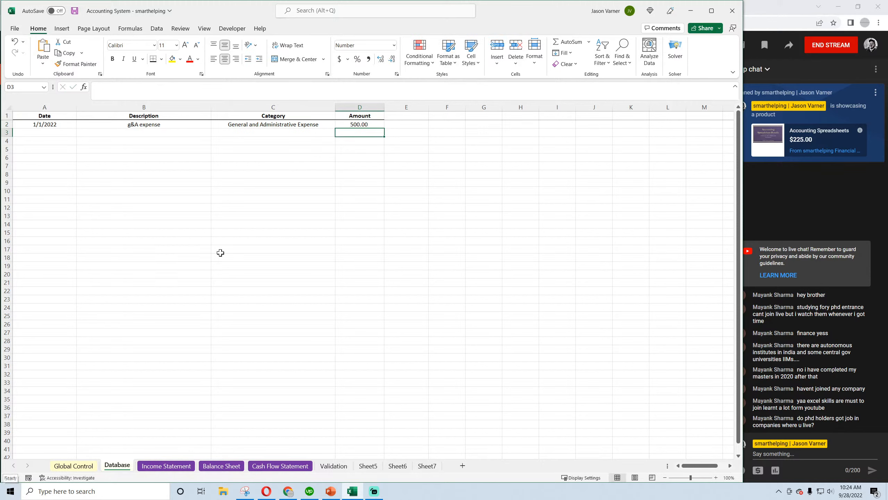
Step: Duplicate the row 2 entry into row 3 of the Database and change its date to 2/1/2022
left_click_drag(49, 125, 349, 125)
key("ctrl+c")
left_click(47, 131)
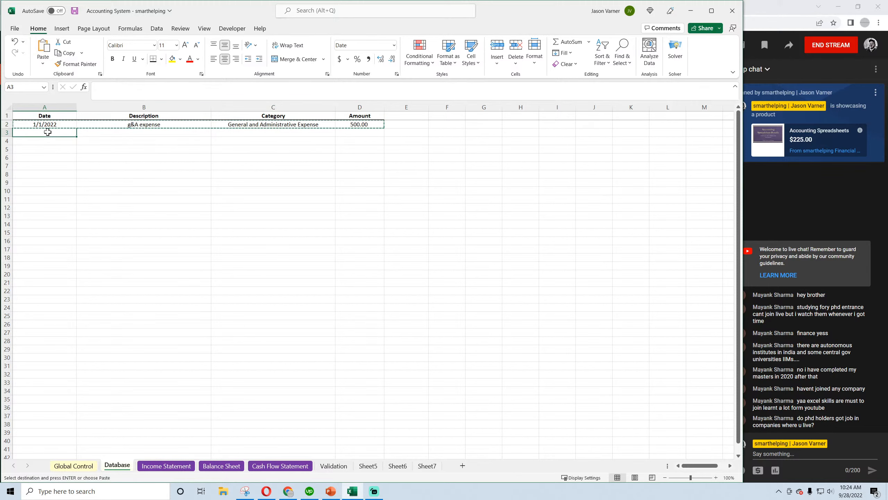
key("ctrl+v")
left_click(99, 87)
key("BackSpace")
type("2")
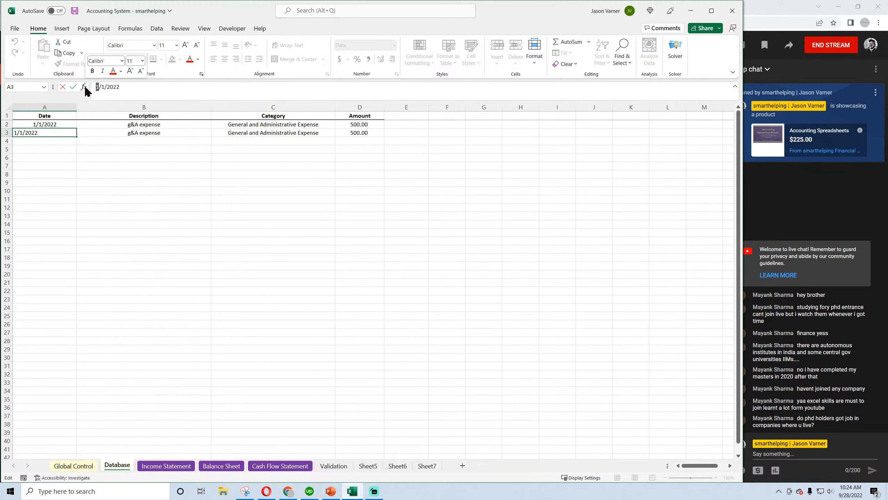
key("Return")
Step: Duplicate the row 3 entry into row 4 and change its date to 3/1/2022
left_click_drag(45, 132, 357, 132)
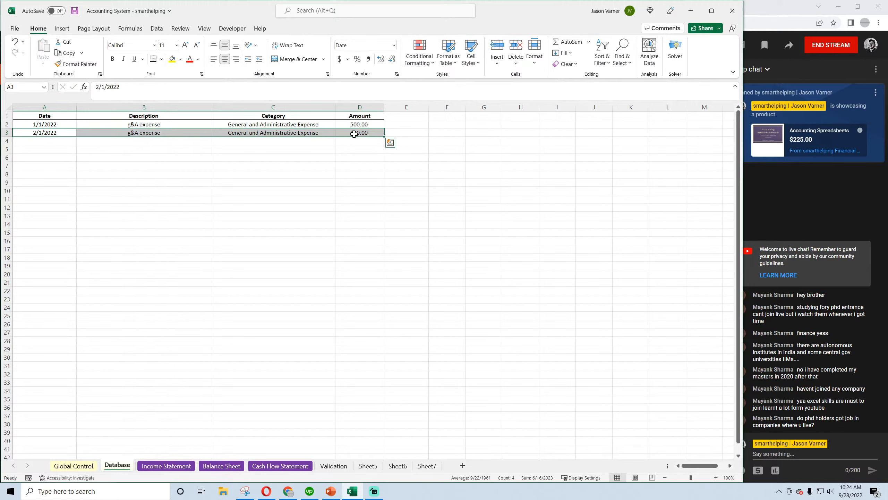
key("ctrl+c")
left_click(53, 140)
key("ctrl+v")
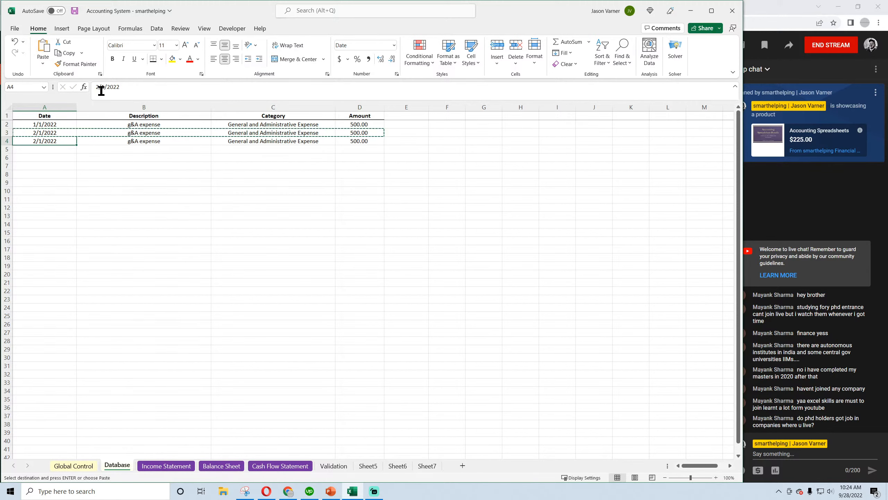
left_click(100, 87)
key("BackSpace")
type("3")
key("Return")
left_click(113, 214)
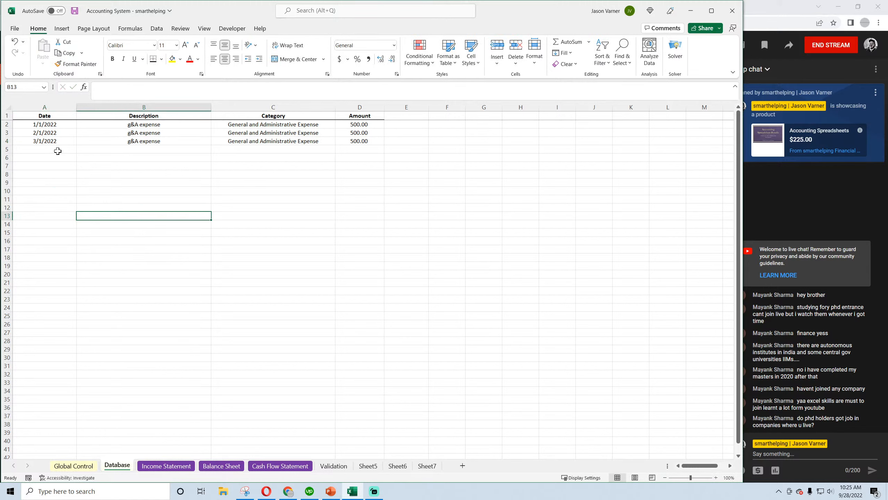
Step: Copy the first two expense entries in A2:D3 into rows 5 and 6
left_click_drag(44, 124, 340, 140)
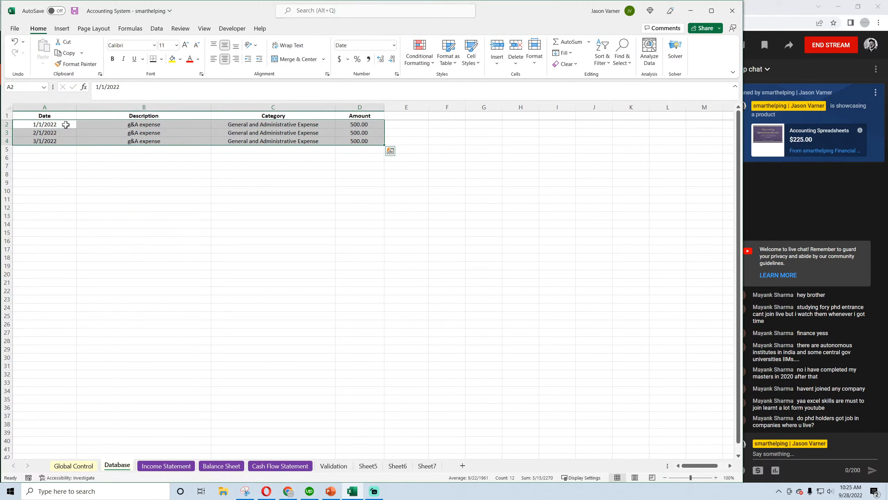
left_click_drag(66, 125, 348, 135)
key("ctrl+c")
left_click(43, 149)
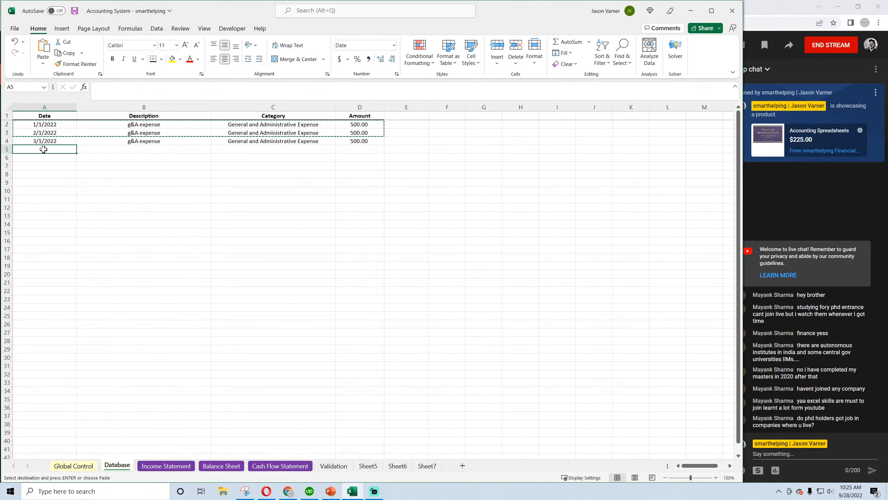
key("ctrl+v")
Step: Set the category of rows 5 and 6 to General and Administrative Expense on Account, widening the Category column
left_click(259, 147)
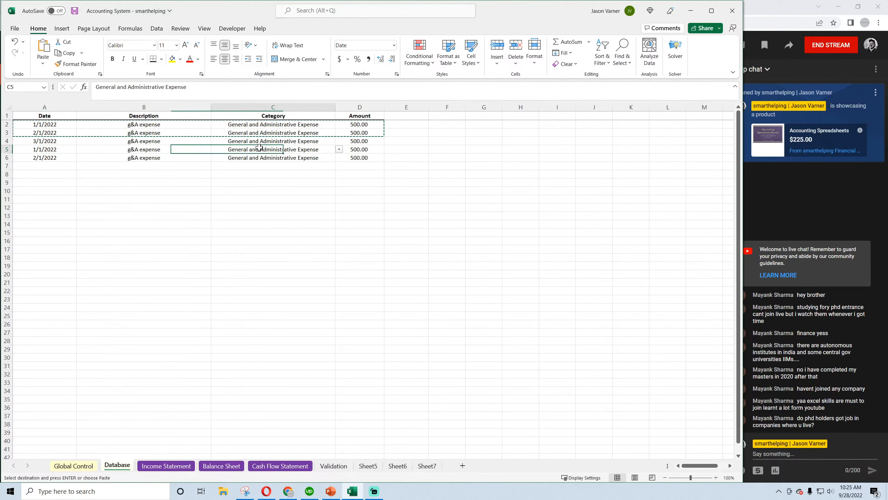
left_click(339, 149)
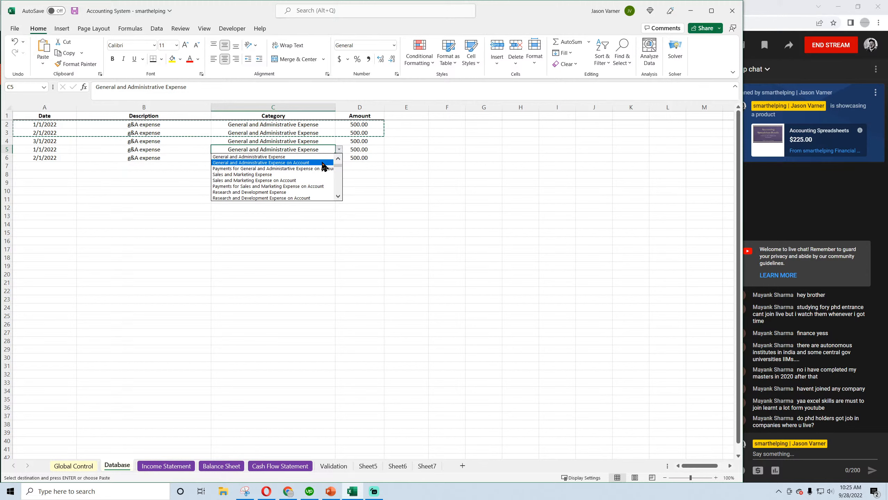
left_click(324, 163)
key("Return")
left_click_drag(336, 107, 350, 107)
left_click(354, 157)
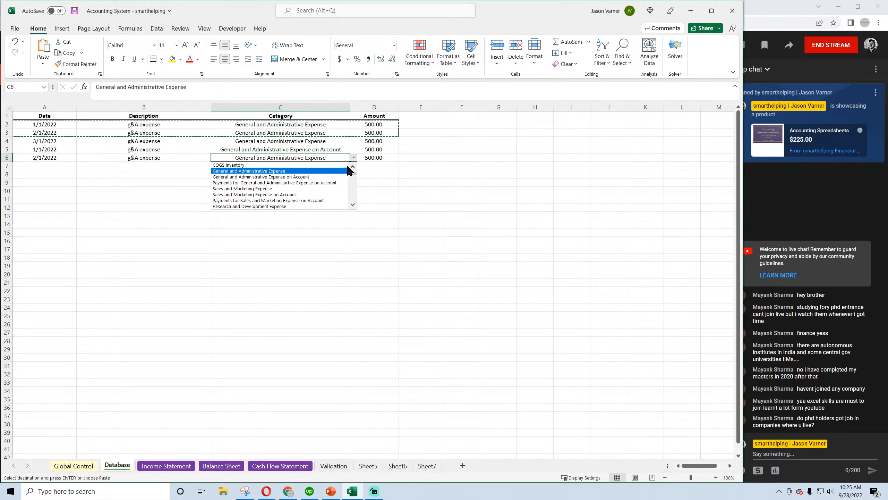
left_click(323, 177)
Step: Set the amounts of the two on-account expenses to 2,000 in D5 and 1,500 in D6
key("Right")
key("Up")
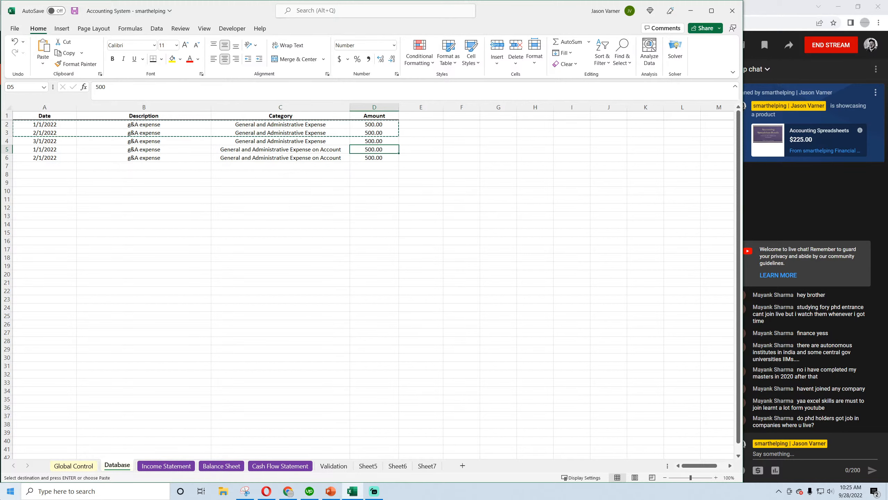
type("2000")
key("Return")
type("1,500")
key("Return")
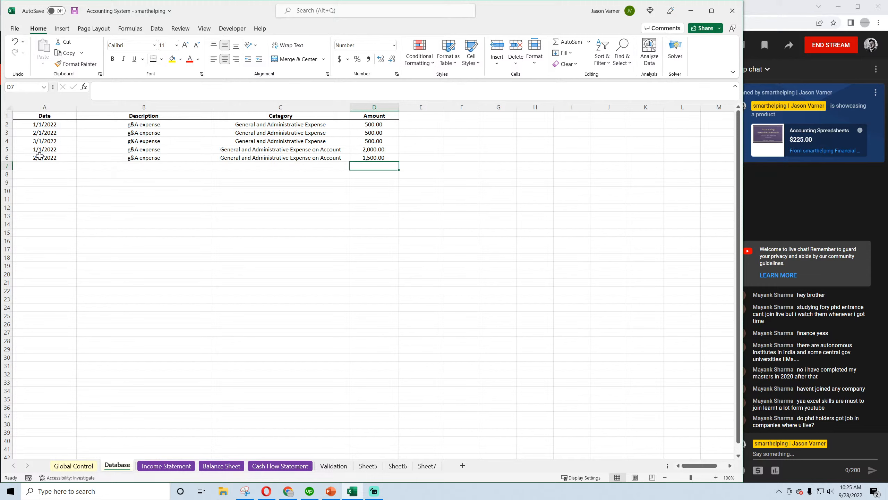
Step: Start a payment entry in row 7 with the date 5/1/2022 and the description "paid G&A"
left_click(44, 165)
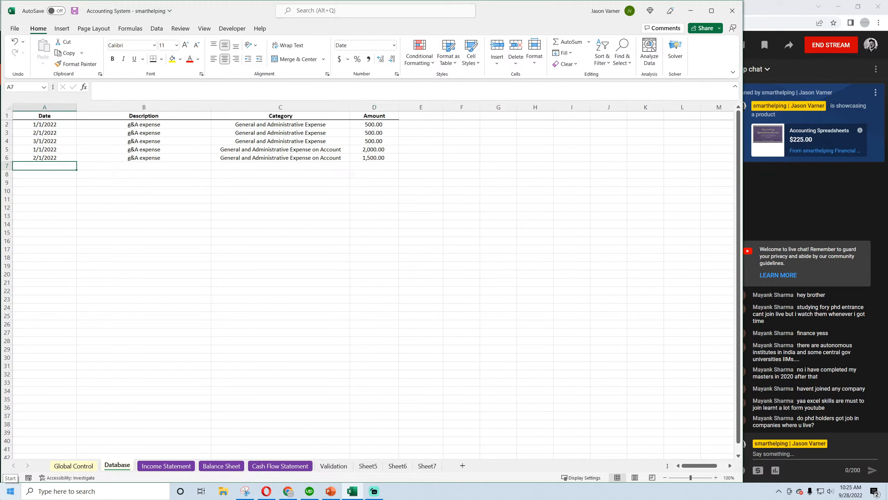
type("5/1/2022")
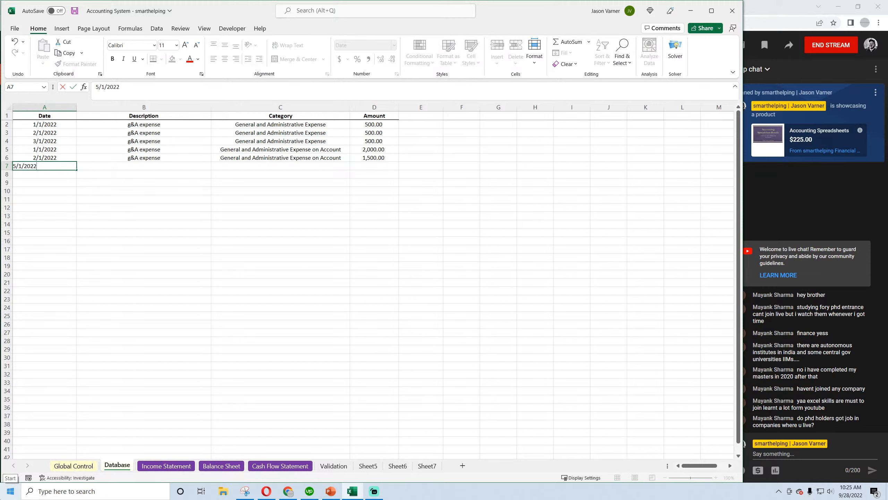
key("Return")
left_click(144, 166)
type("paid")
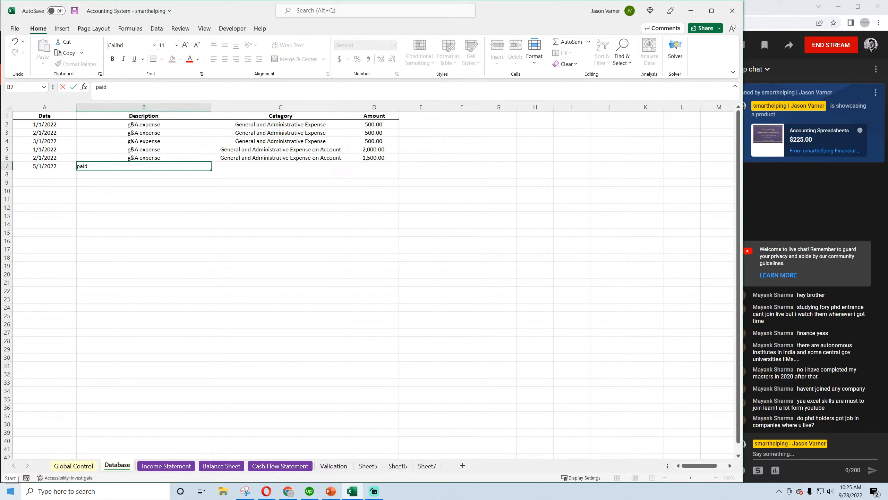
type(" G&A")
key("Return")
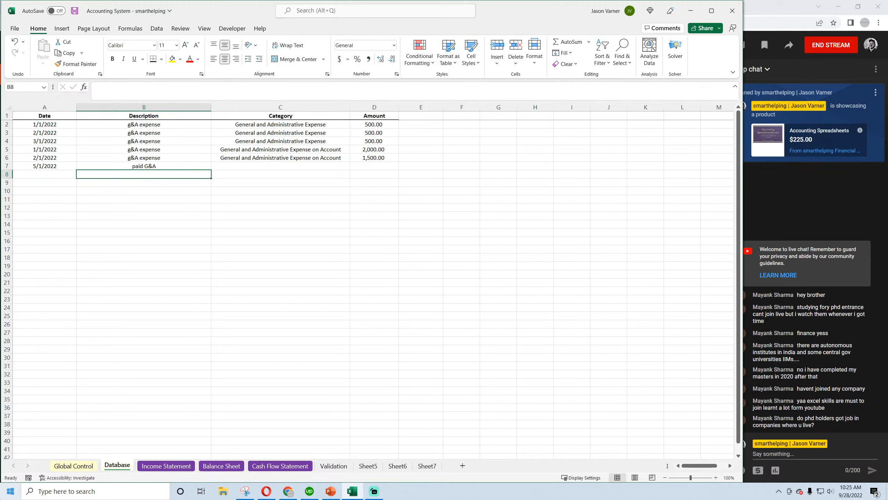
Step: Categorize row 7 as "Payments for General and Administartive Expense on account" and widen the Category column to fit it
left_click(298, 166)
left_click(354, 166)
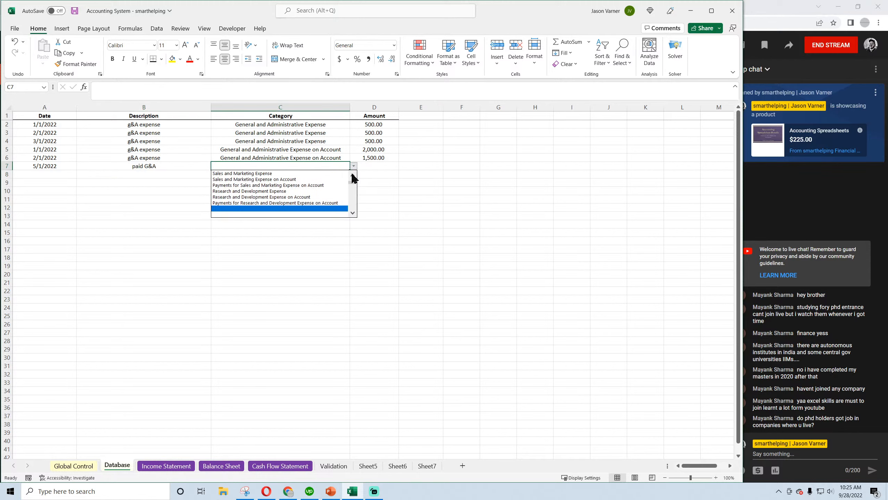
left_click(347, 173)
left_click(354, 166)
left_click(354, 173)
left_click(354, 173)
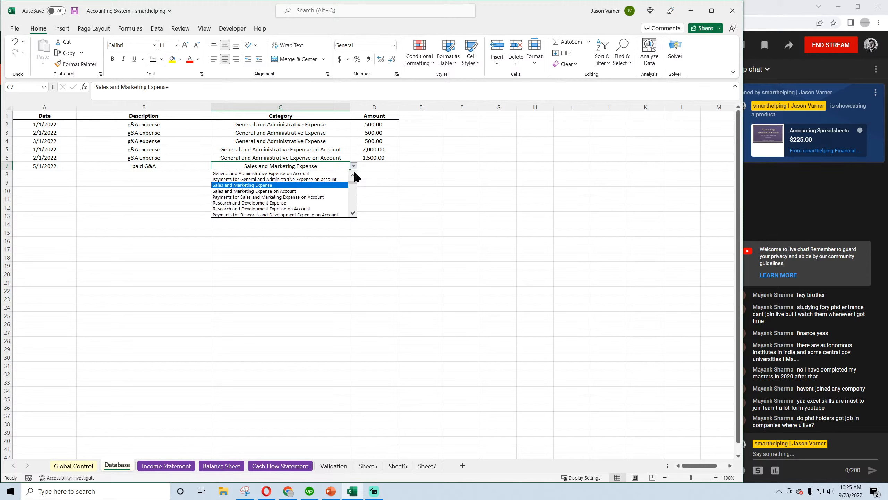
left_click(340, 179)
left_click(339, 176)
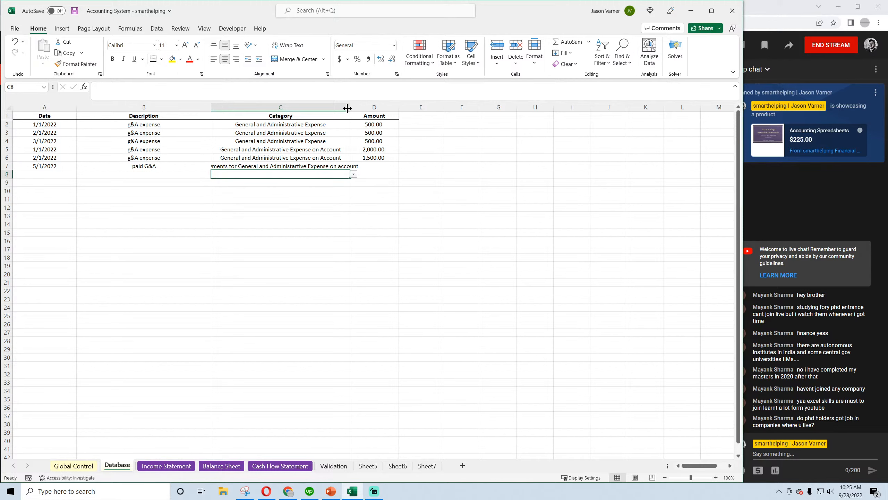
left_click_drag(350, 107, 390, 108)
Step: Enter 3,500 as the amount of the payment in D7
left_click(414, 166)
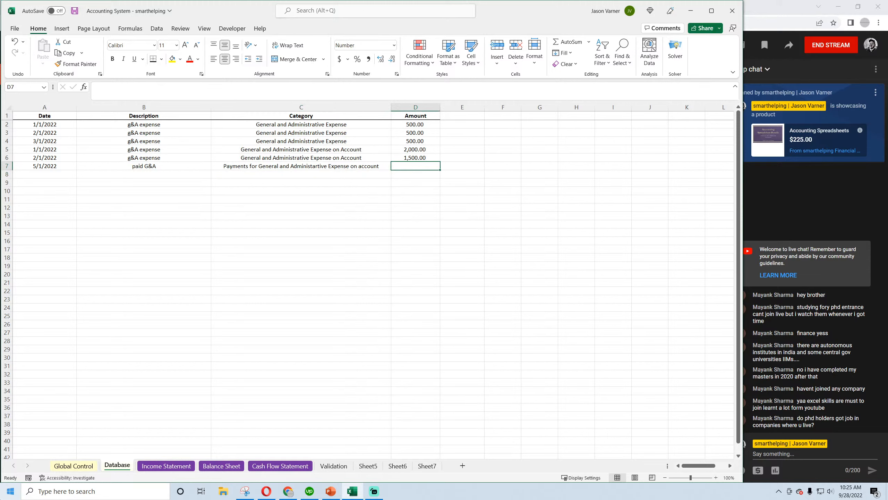
type("3500")
key("Return")
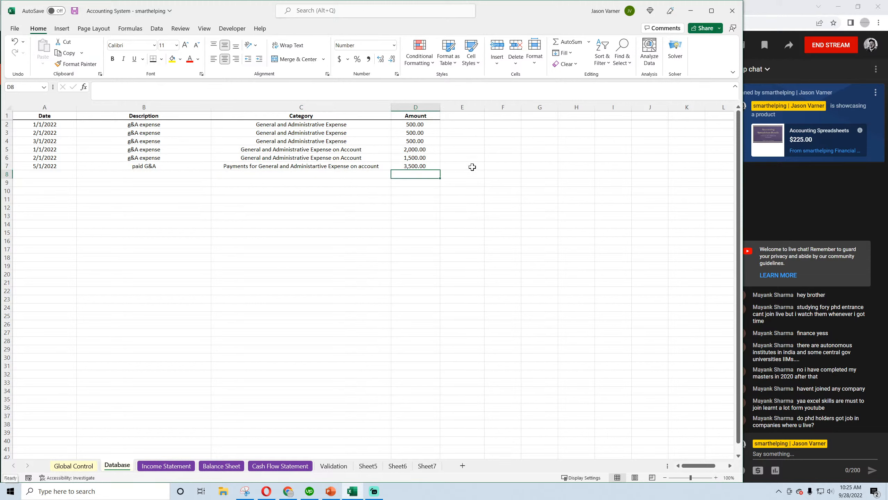
Step: Save the workbook and open the Income Statement sheet
left_click(72, 14)
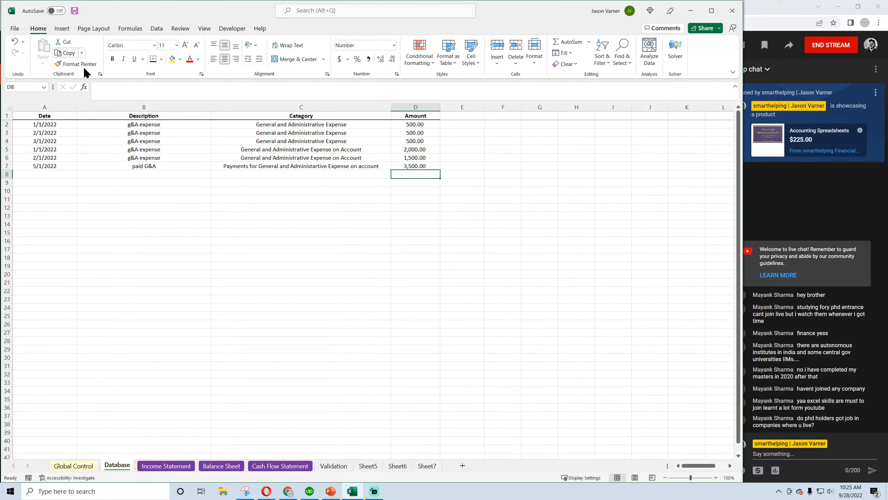
left_click(156, 466)
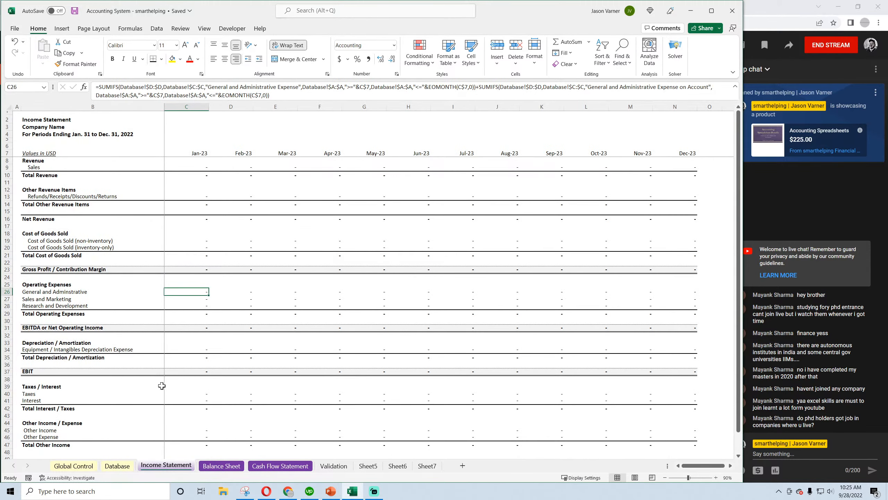
Step: Change the dates of the first two Database entries in A2 and A3 to 1/1/2023 and 2/1/2023
scroll(162, 385, "down", 7)
scroll(162, 385, "up", 7)
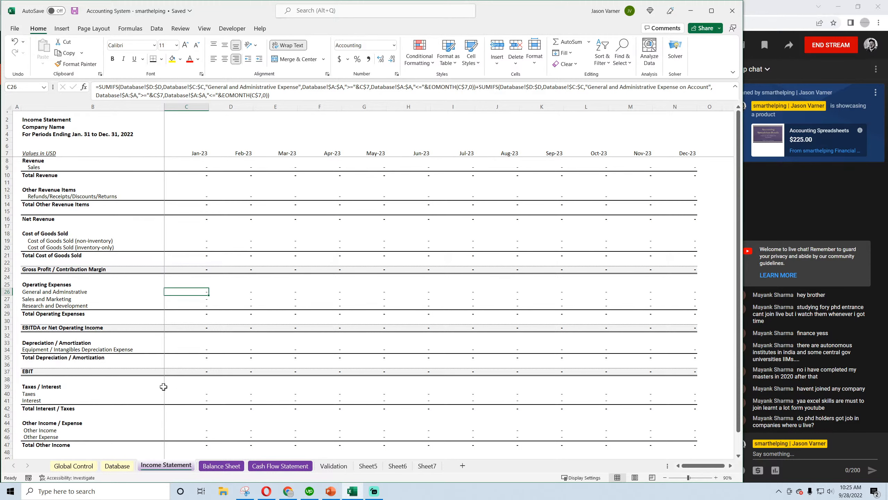
left_click(117, 466)
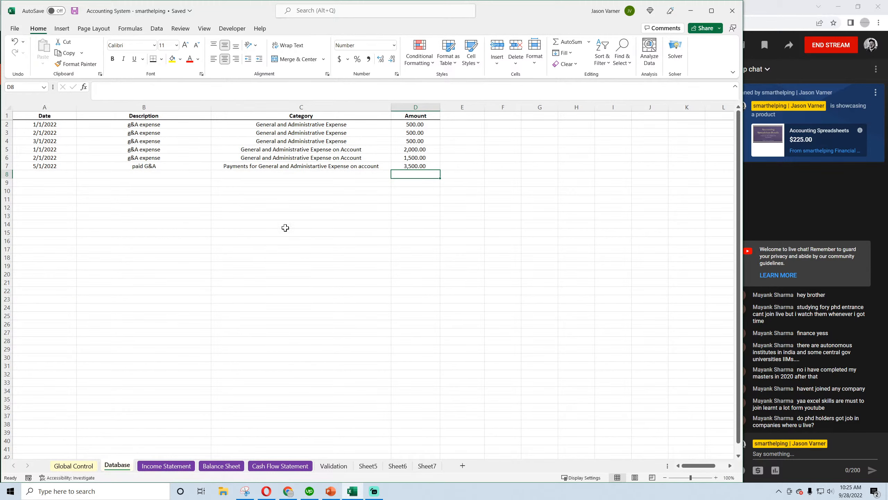
left_click(311, 124)
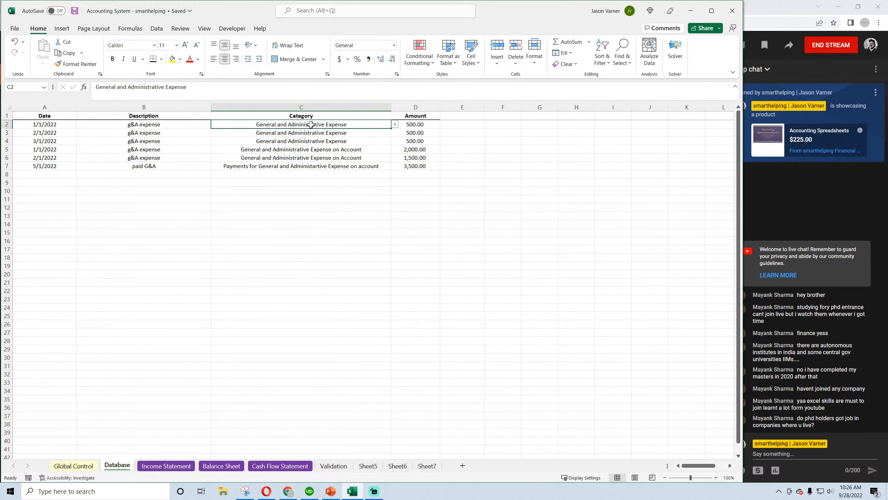
left_click(65, 124)
left_click_drag(117, 86, 143, 87)
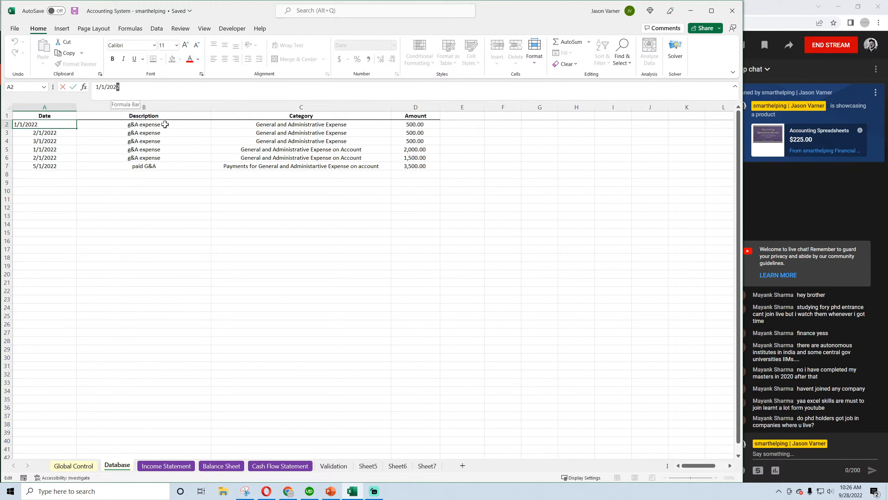
type("3")
key("Return")
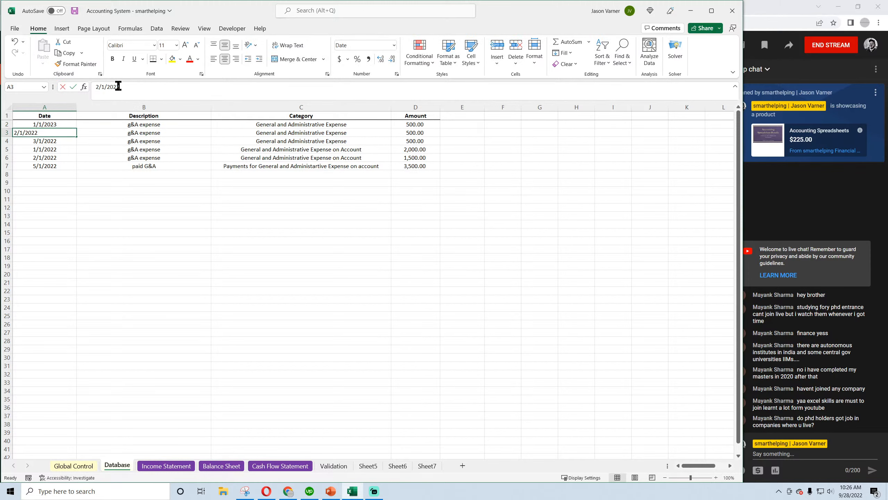
type("3")
key("Return")
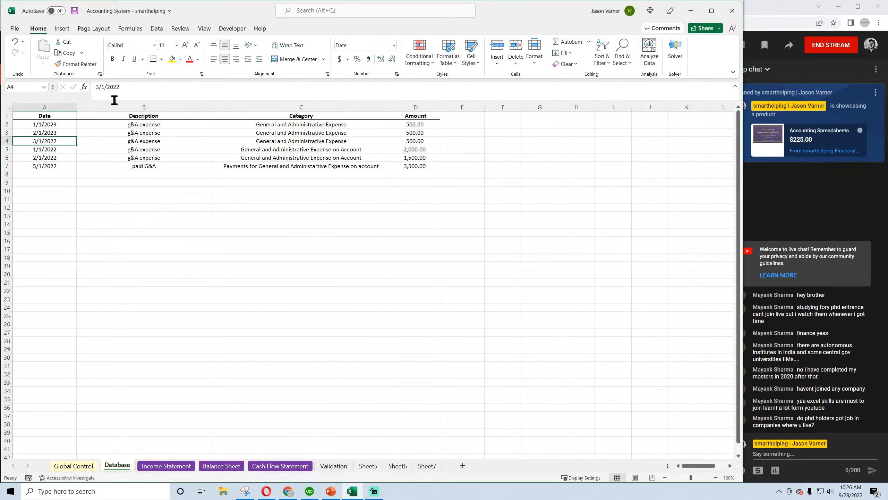
Step: Change the remaining Database dates in A4:A7 to 3/1/2023, 1/1/2023, 2/1/2023 and 5/1/2023
mouse_move(117, 87)
left_mouse_down()
mouse_move(142, 87)
mouse_move(121, 87)
left_mouse_up()
type("3")
key("Return")
type("3")
key("Return")
type("3")
left_click(118, 223)
left_click(61, 163)
type("3")
left_click(143, 249)
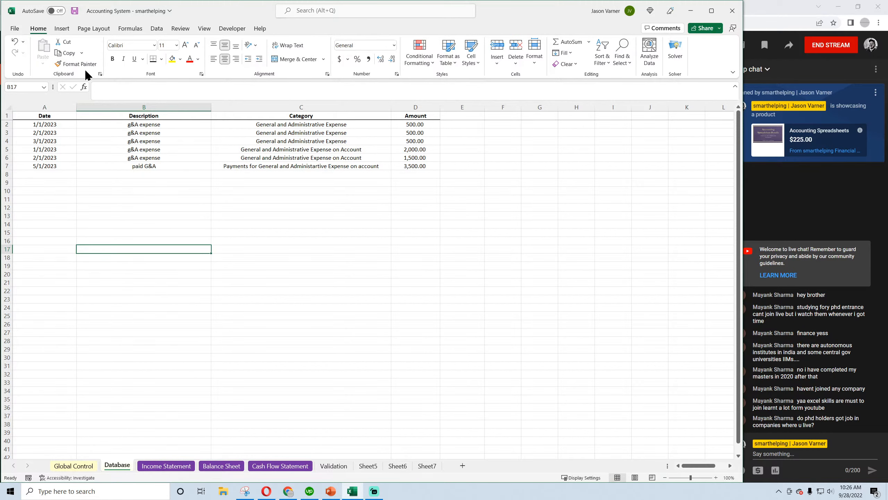
Step: Save the workbook and check the January to March General and Administrative amounts on the Income Statement
left_click(76, 12)
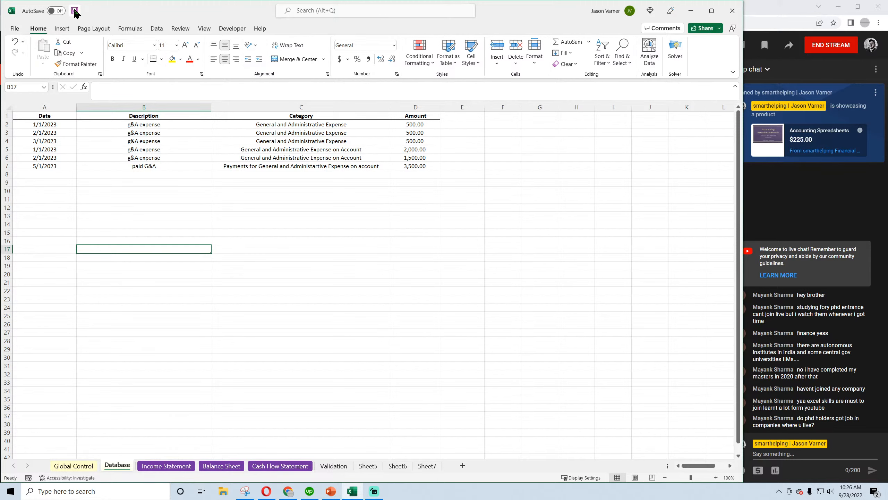
left_click(172, 465)
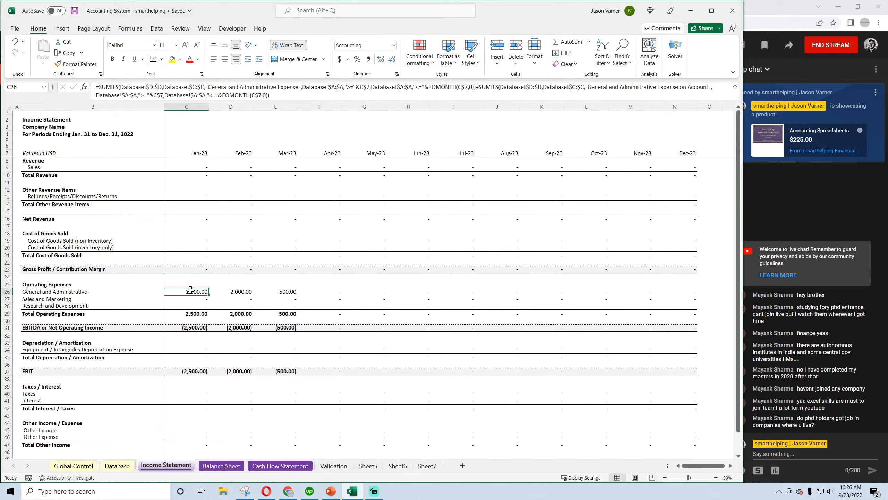
left_click(238, 291)
left_click(285, 291)
left_click(201, 291)
left_click(241, 291)
left_click(286, 291)
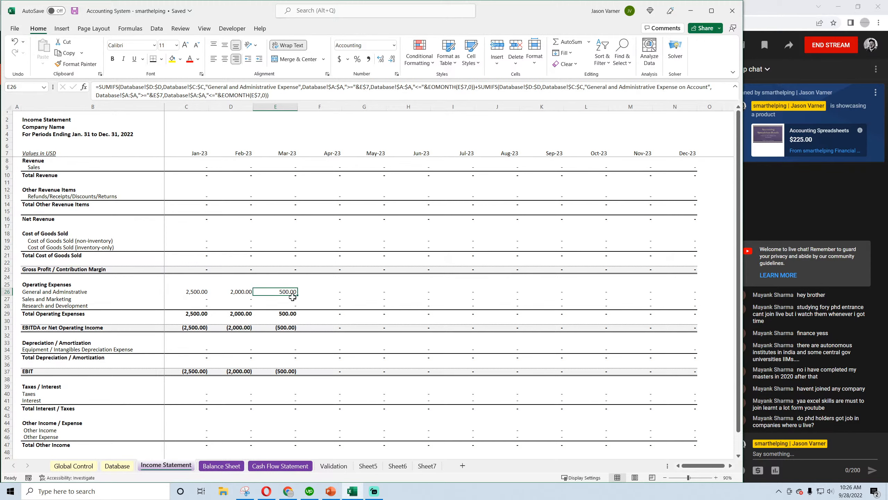
Step: Compare the sum of the Database expense amounts in D2:D6 with the sum of C26:E26 on the Income Statement
left_click(118, 467)
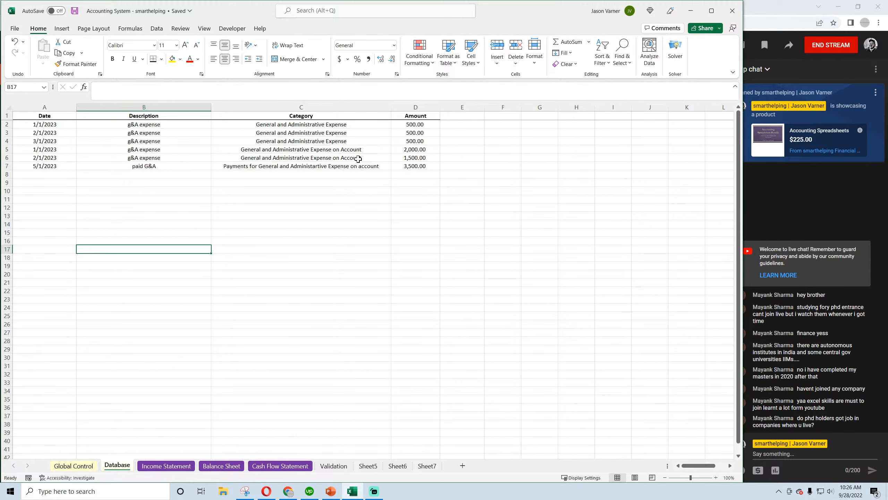
left_click(424, 125)
left_click_drag(424, 125, 424, 140)
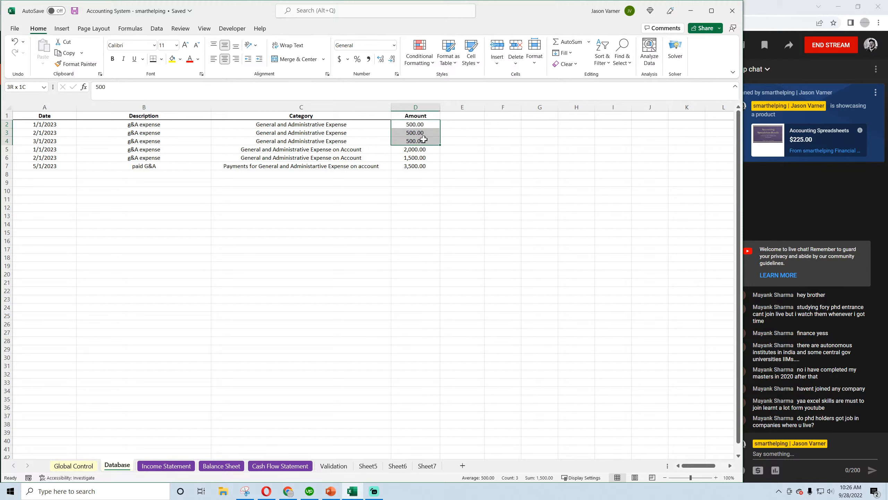
left_click_drag(424, 140, 424, 147)
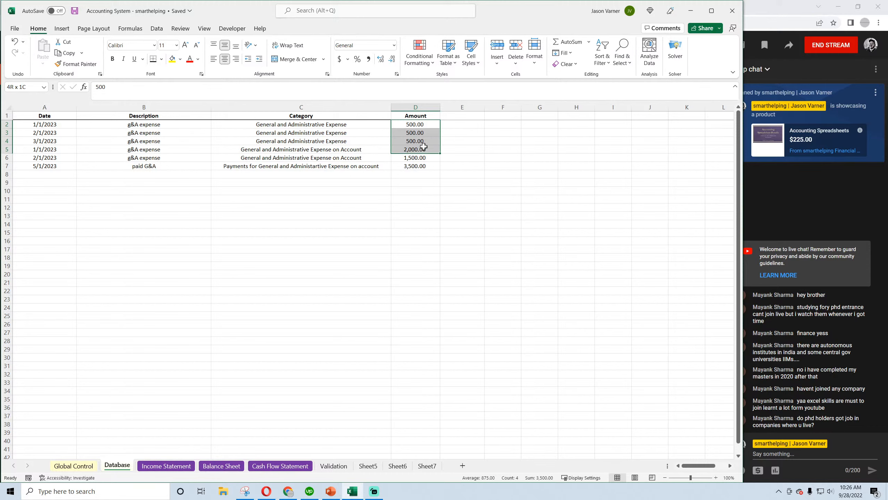
left_click_drag(424, 147, 421, 156)
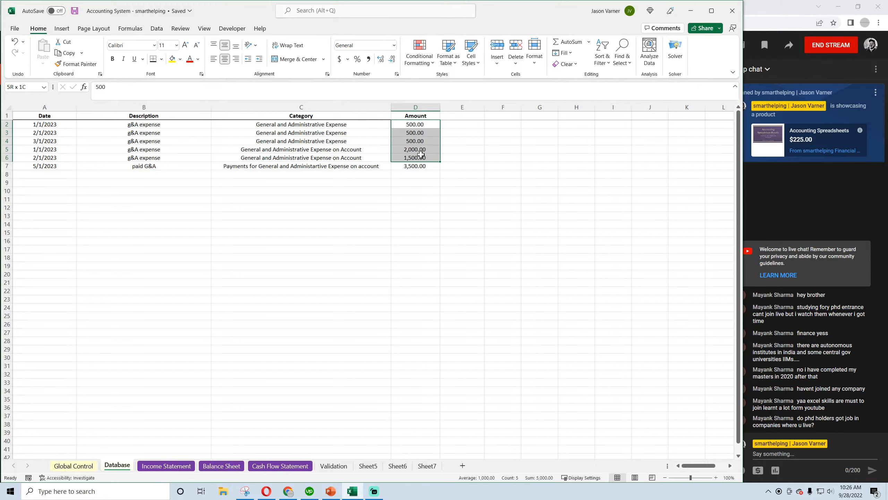
left_click(166, 465)
left_click(191, 290)
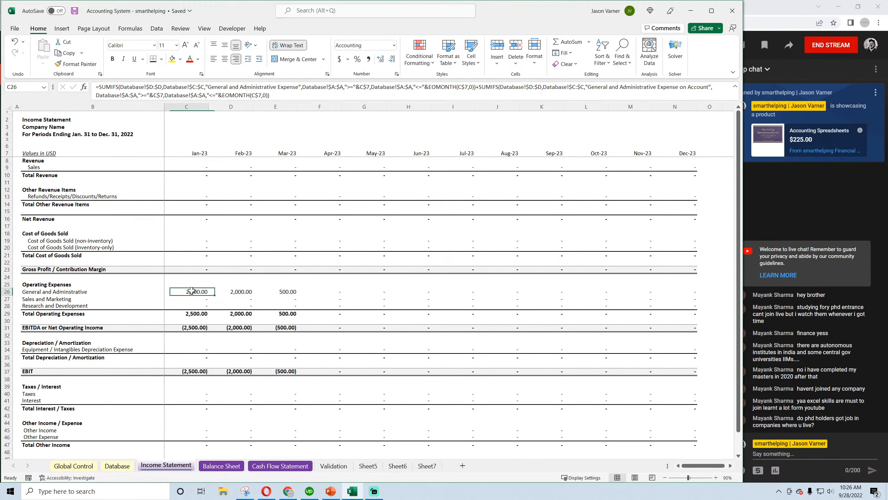
left_click_drag(192, 290, 272, 292)
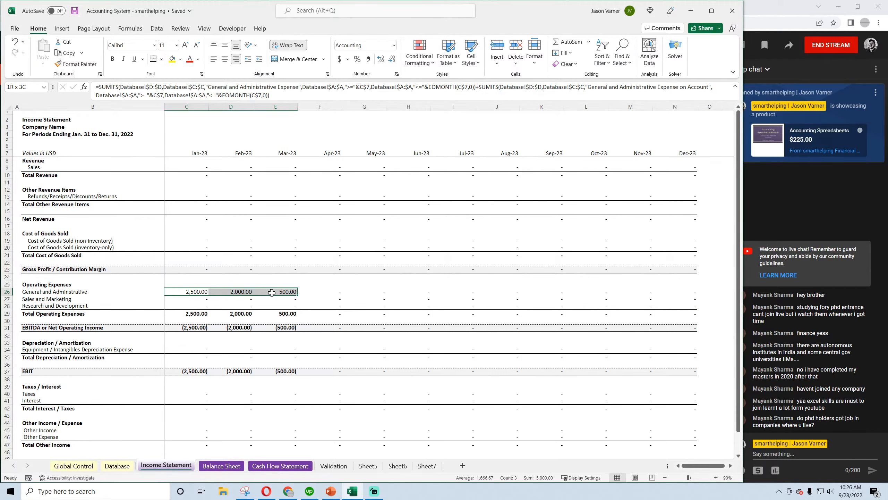
Step: Examine the Database amounts that make up the January and February General and Administrative expenses
left_click(189, 291)
left_click(117, 466)
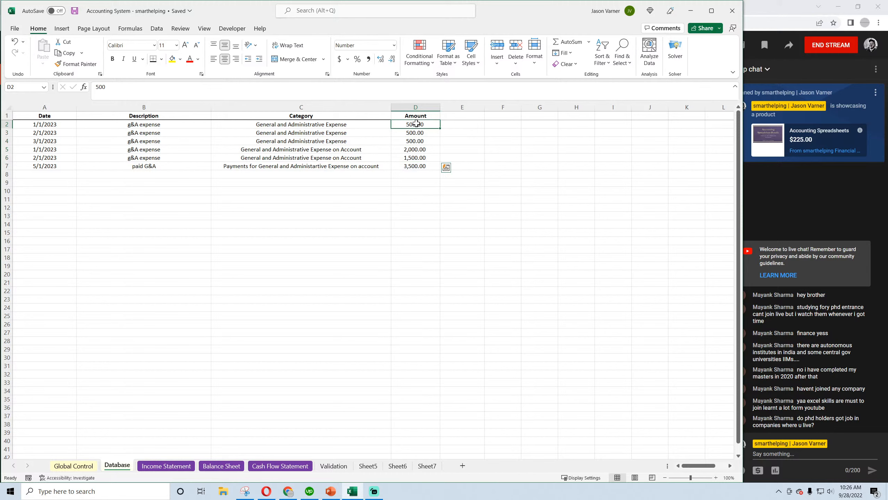
left_click_drag(416, 123, 414, 135)
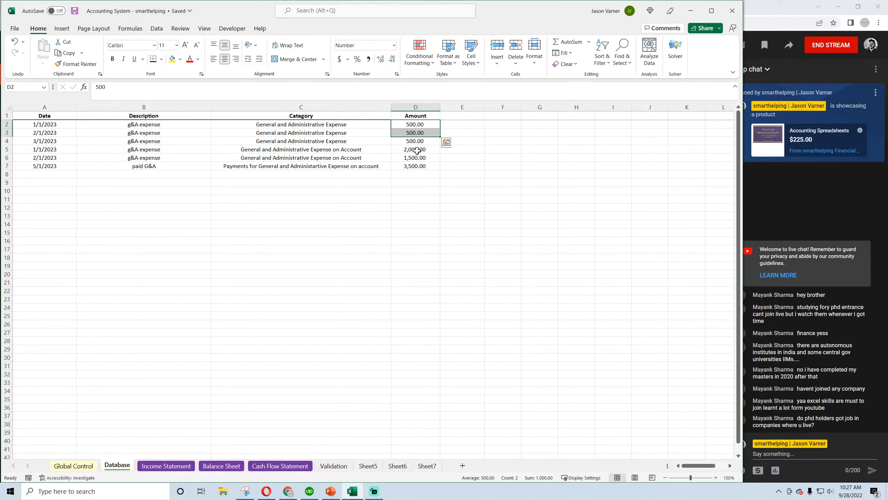
left_click(417, 122)
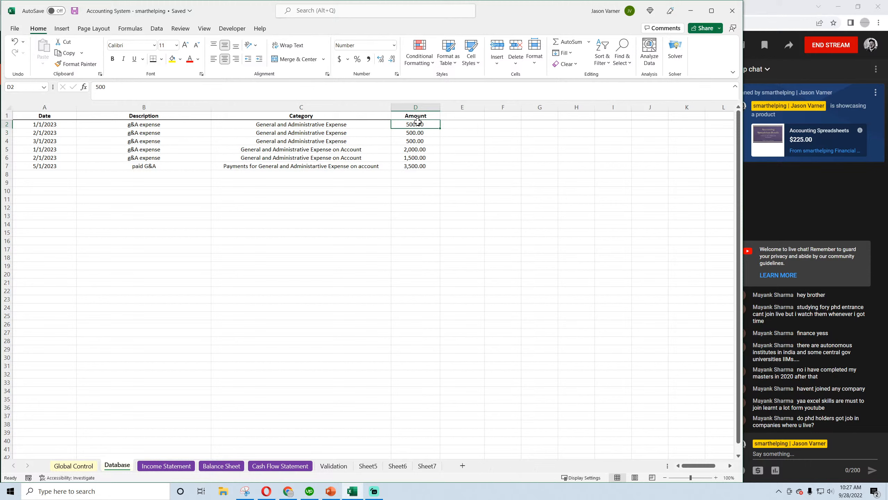
left_click(413, 148)
left_click(417, 124)
left_click(419, 133)
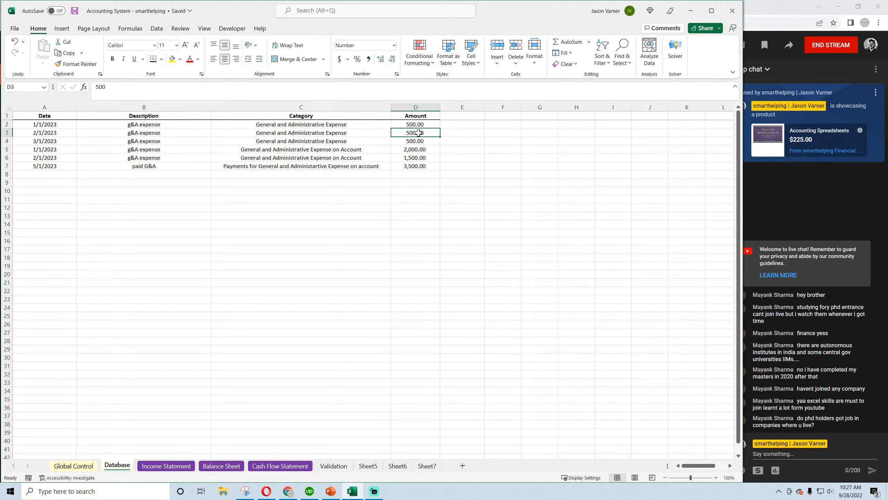
left_click(415, 160)
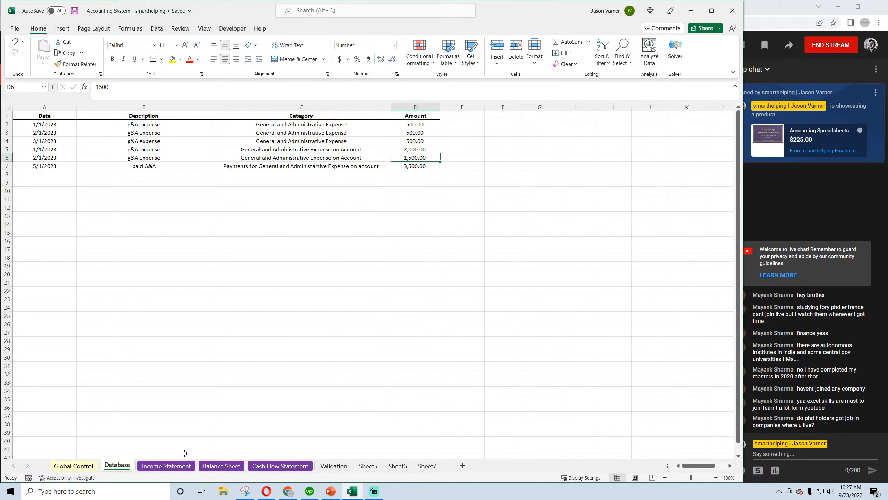
Step: Compare the Income Statement's February and March General and Administrative amounts with the matching Database entries
left_click(166, 465)
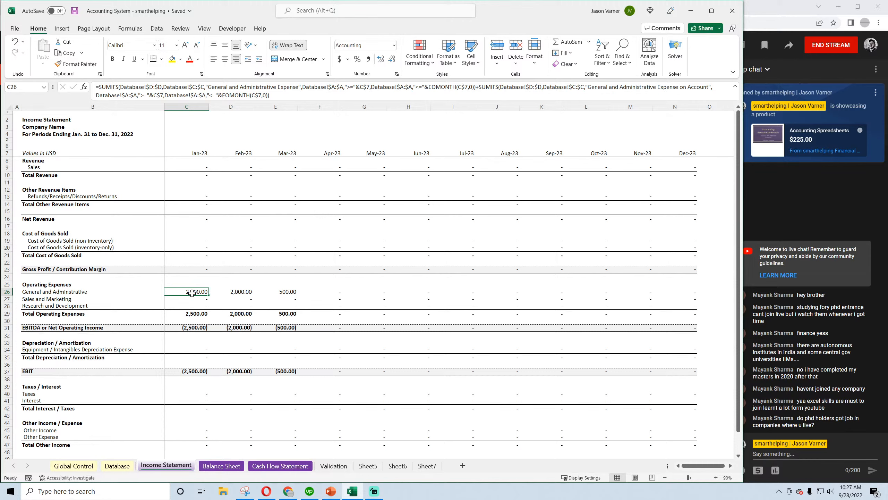
left_click(240, 292)
left_click(284, 292)
left_click(117, 466)
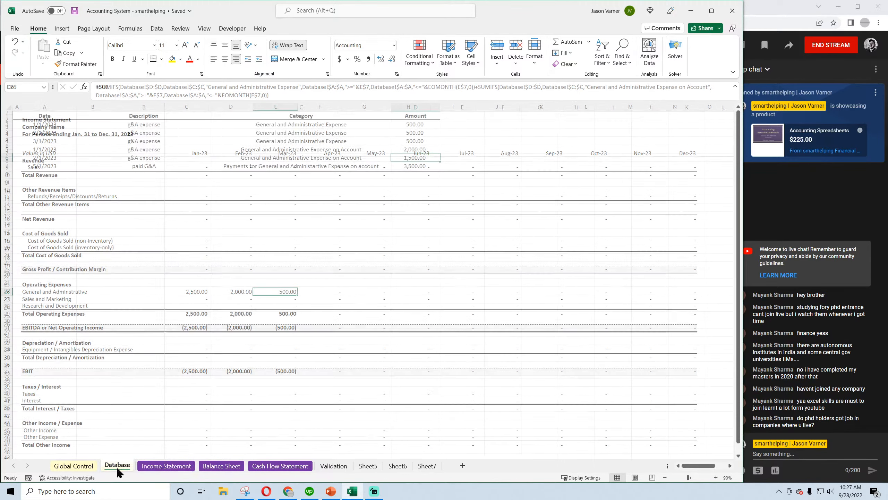
left_click(416, 134)
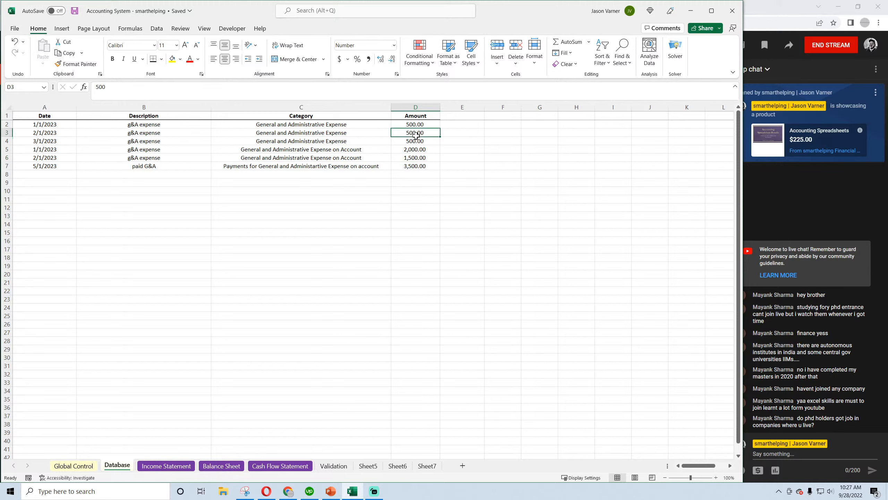
left_click_drag(415, 134, 120, 141)
left_click(202, 284)
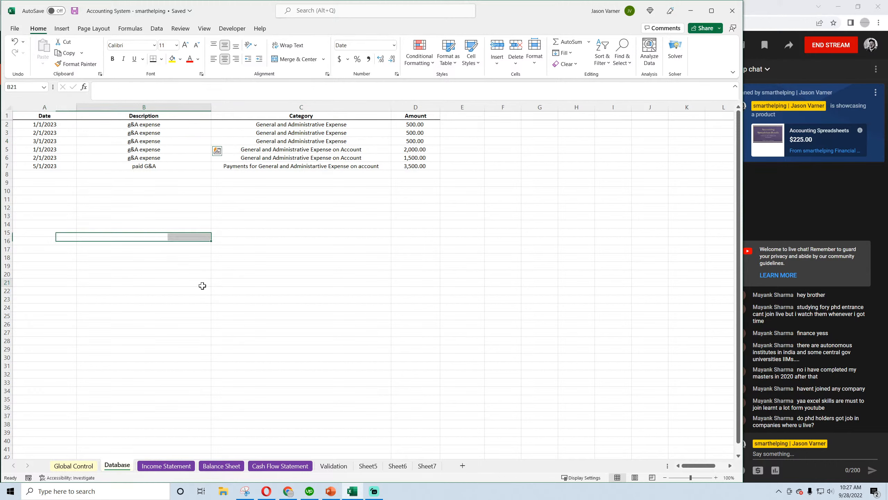
Step: Review the Income Statement and inspect the February Check formula in D43 of the Balance Sheet
left_click(177, 471)
scroll(230, 327, "down", 8)
scroll(204, 314, "up", 8)
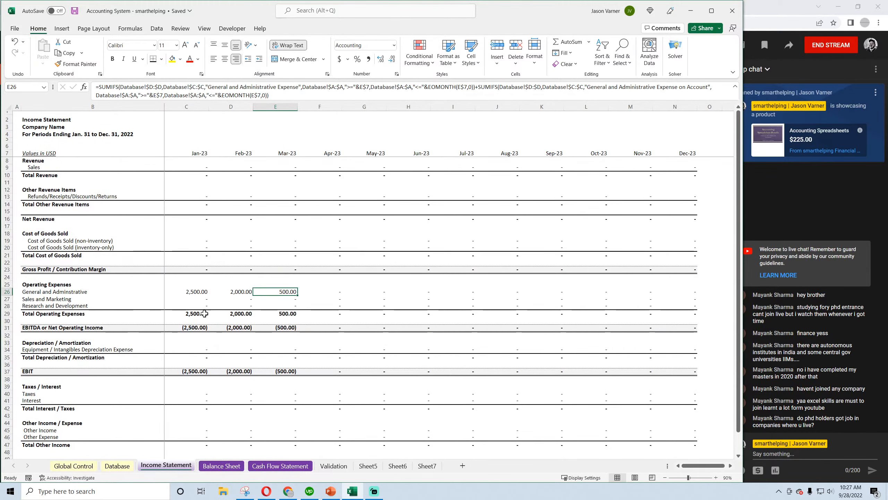
left_click(221, 465)
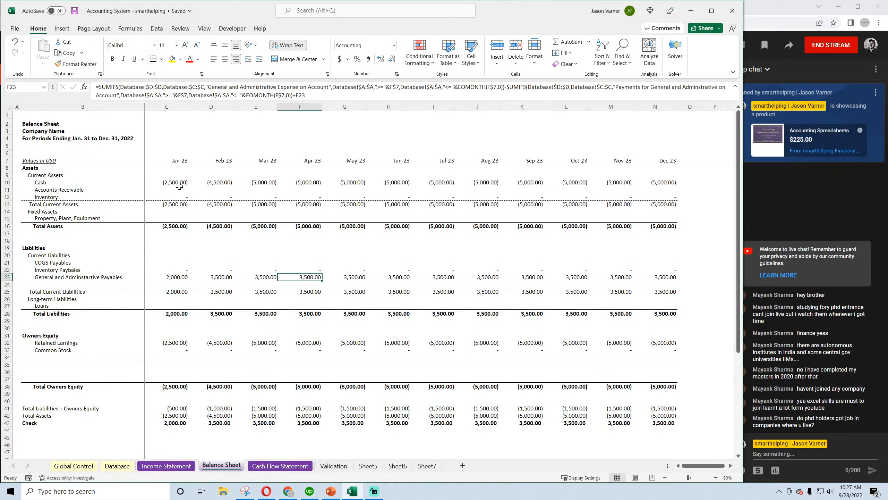
left_click(212, 423)
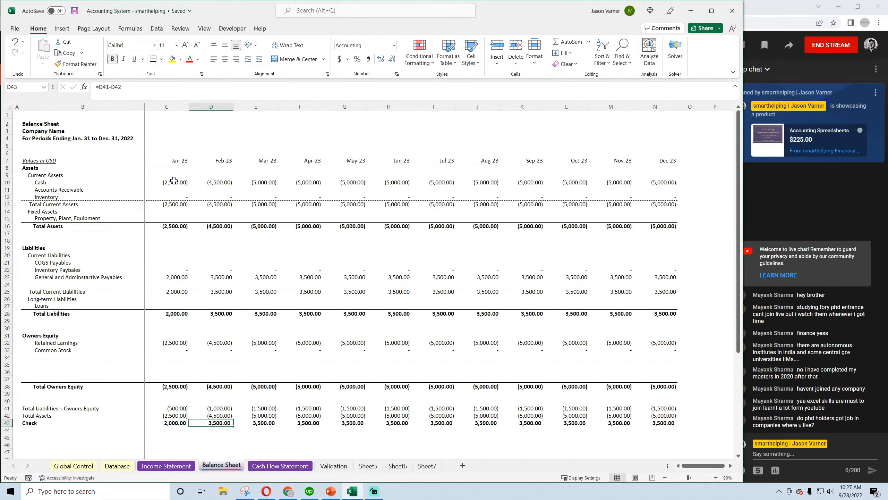
Step: Inspect the Cash Flow Statement's January to March Net Income and the General and Admin. Expense on Account add-back formula in C18
left_click(280, 465)
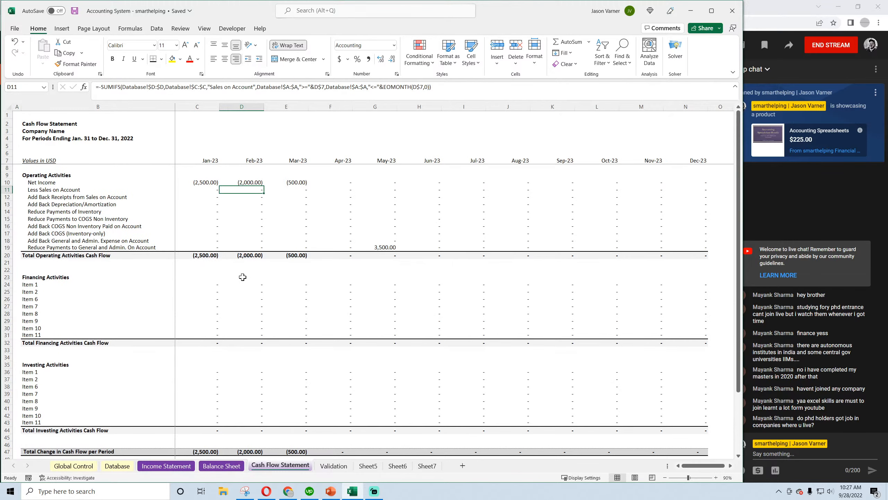
left_click(209, 182)
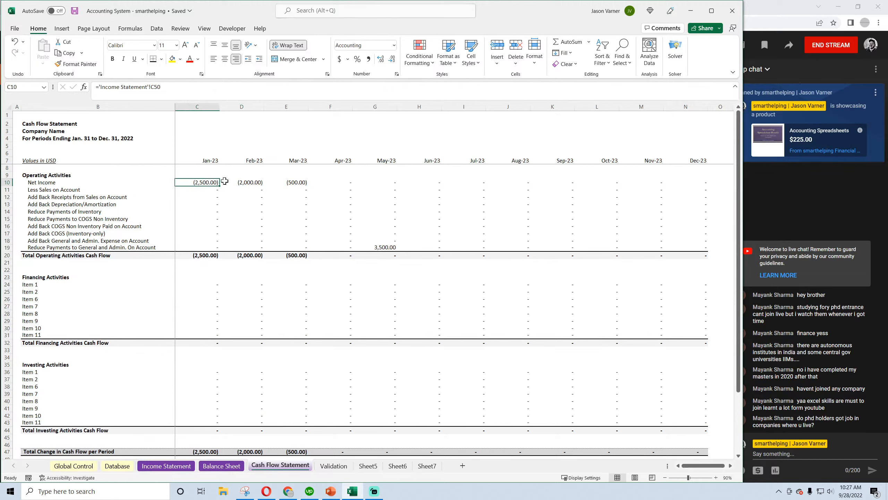
left_click(246, 182)
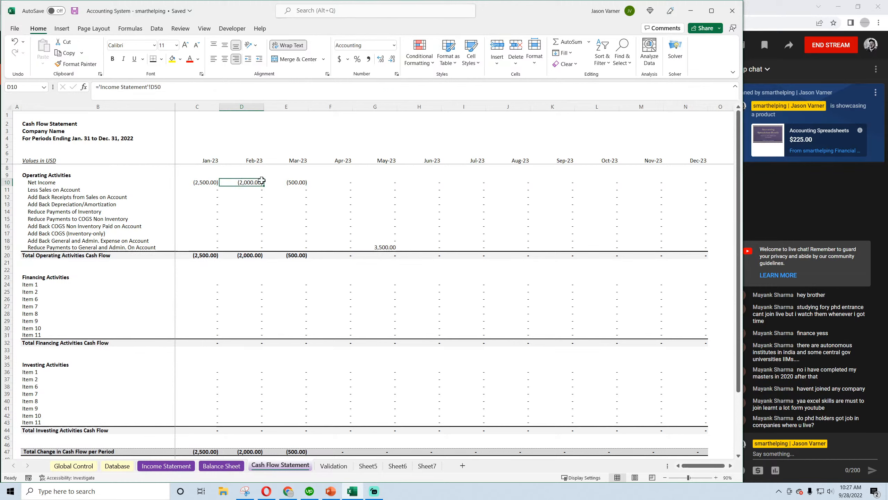
left_click(293, 180)
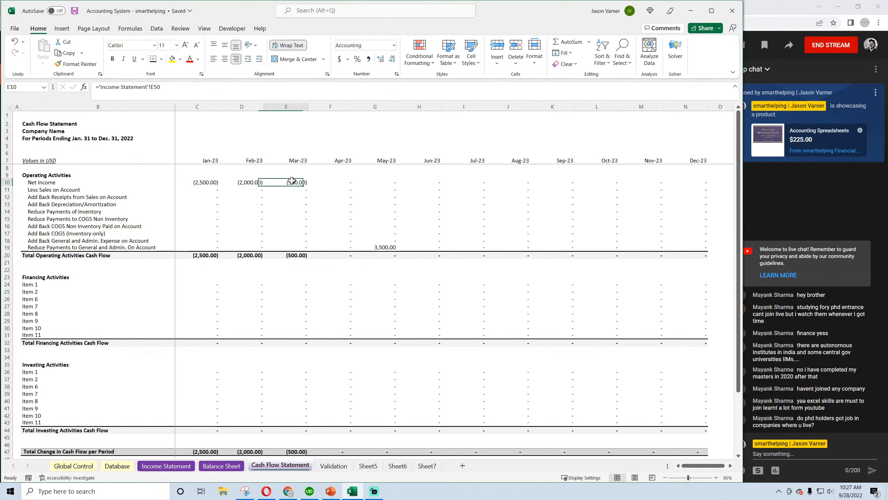
left_click(209, 241)
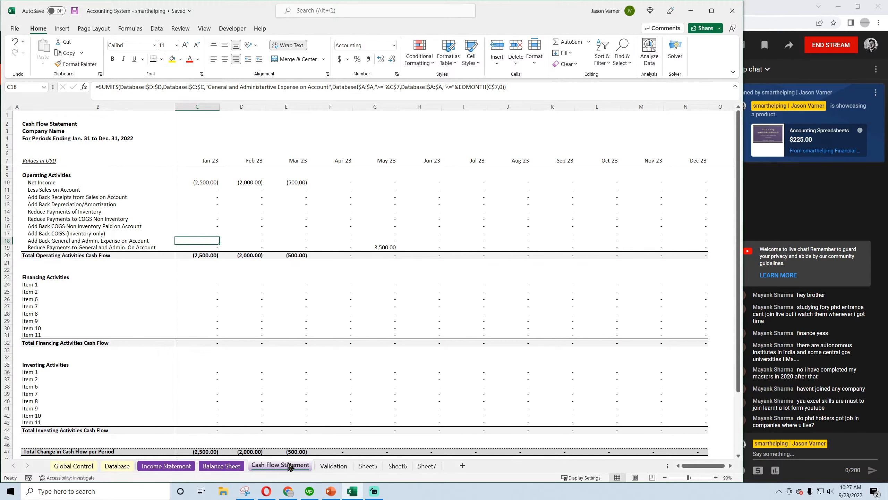
Step: Compare the Database category text in C5 with the criterion in the Cash Flow Statement's C18 formula
left_click(164, 465)
left_click(117, 465)
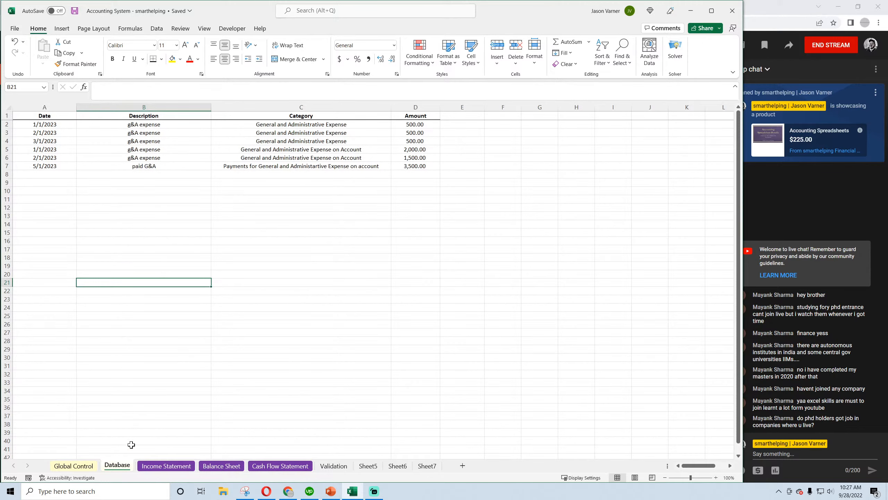
left_click(331, 152)
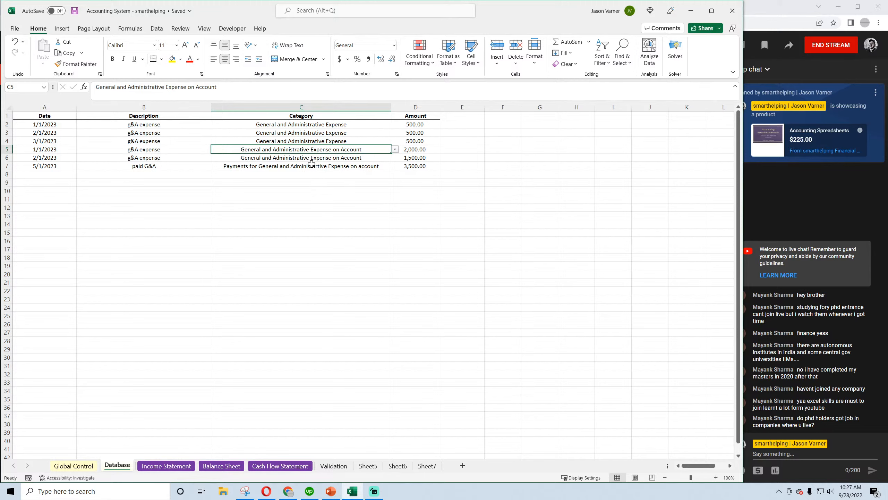
left_click(214, 465)
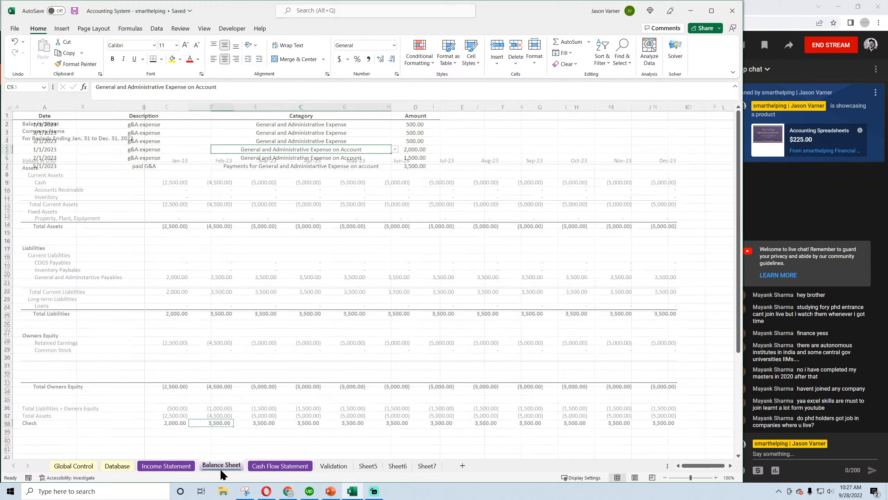
left_click(260, 466)
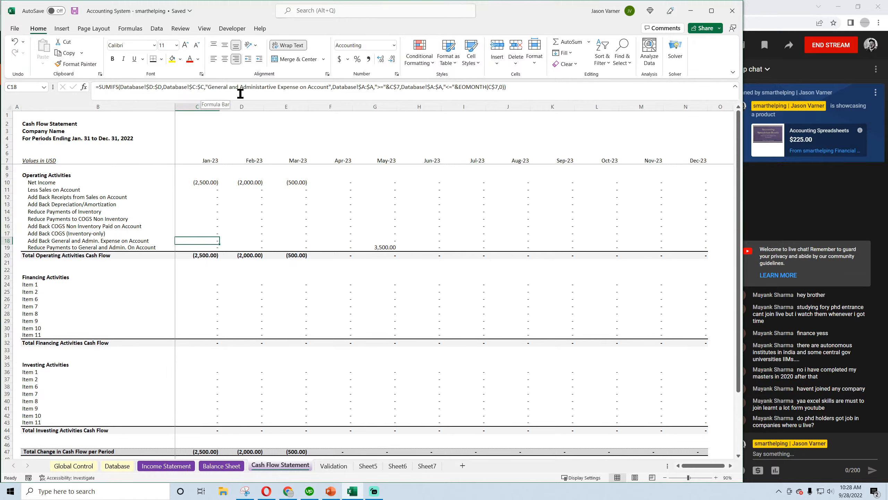
Step: Correct the SUMIFS criterion in Cash Flow Statement cell C18 to "General and Administrative Expense on Account"
left_click(277, 87)
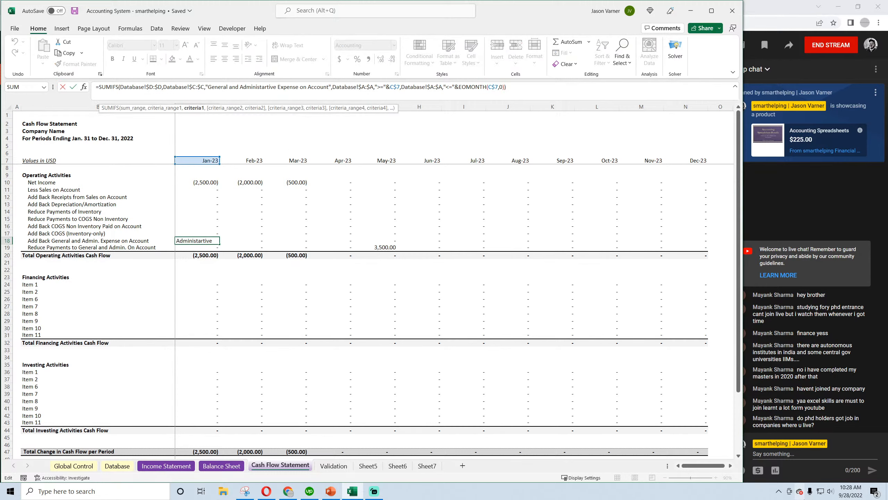
key("BackSpace")
key("BackSpace")
key("BackSpace")
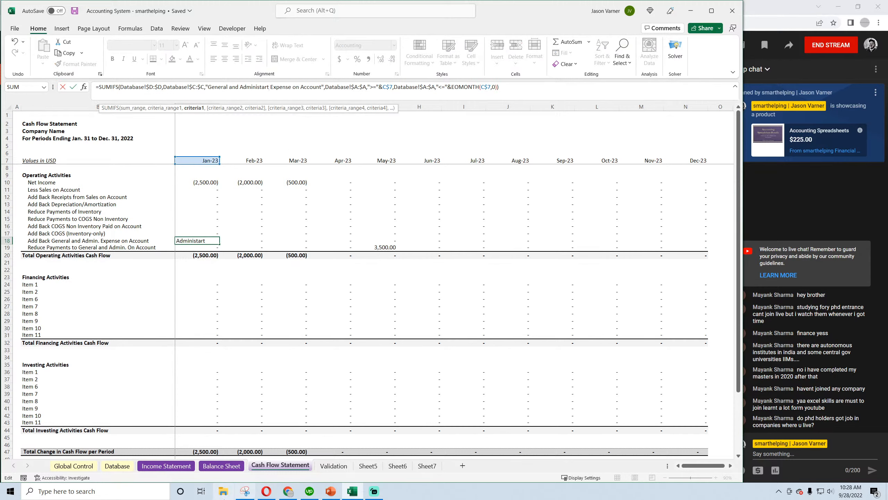
key("BackSpace")
key("BackSpace")
key("BackSpace")
key("BackSpace")
key("BackSpace")
key("BackSpace")
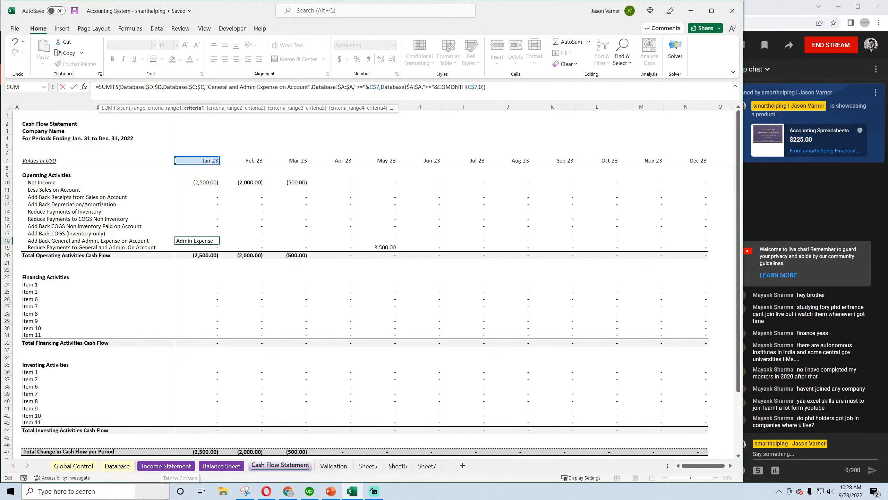
mouse_move(151, 498)
type("istrati")
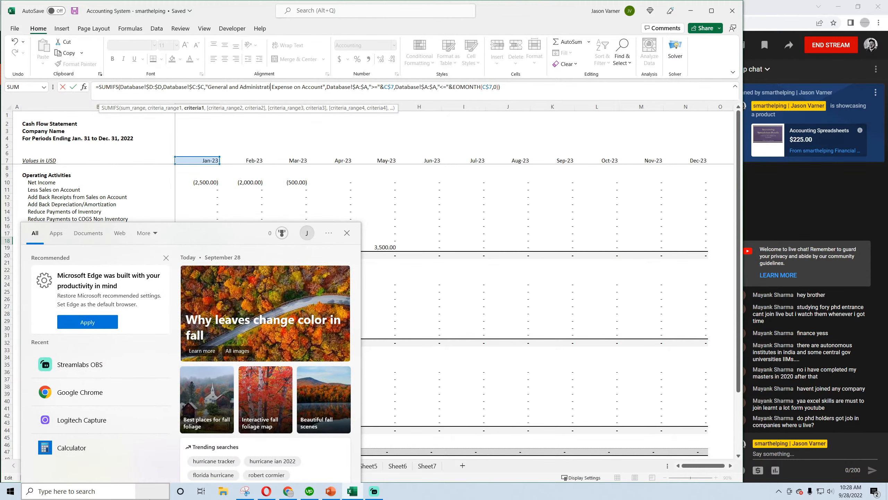
type("ve")
key("Return")
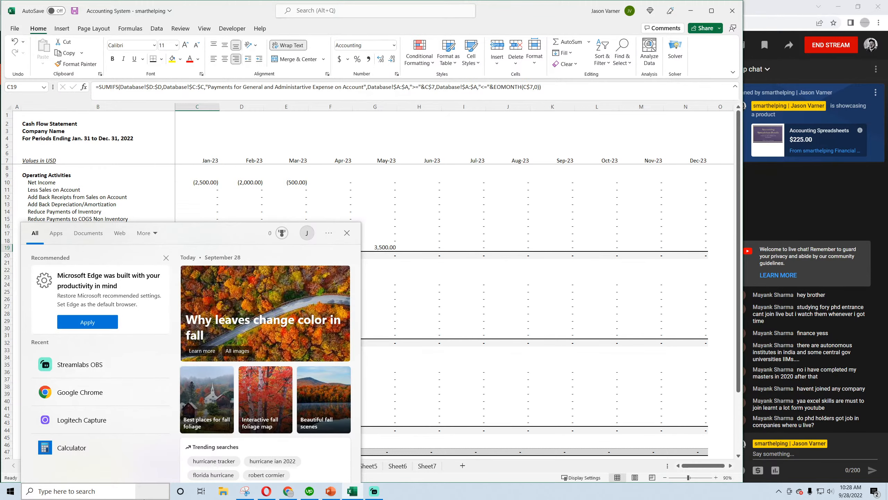
Step: Fill the corrected C18 add-back formula across row 18 through December and save the workbook
left_click(217, 241)
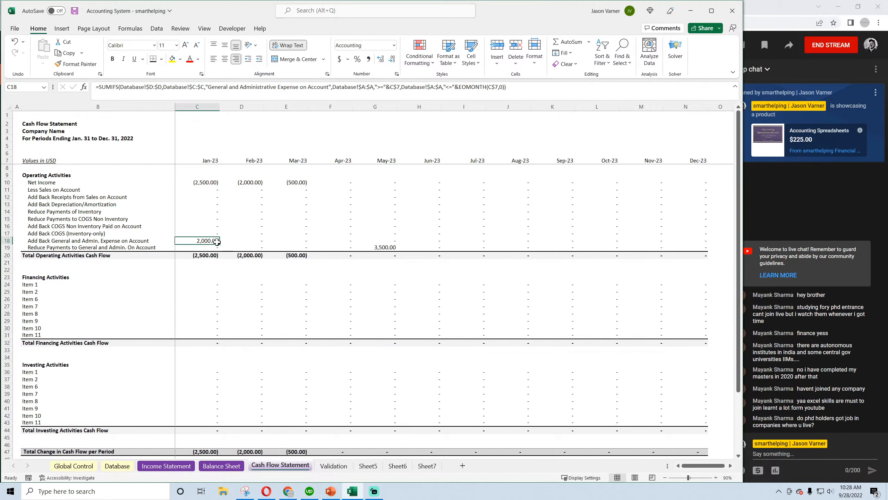
left_click_drag(216, 241, 693, 247)
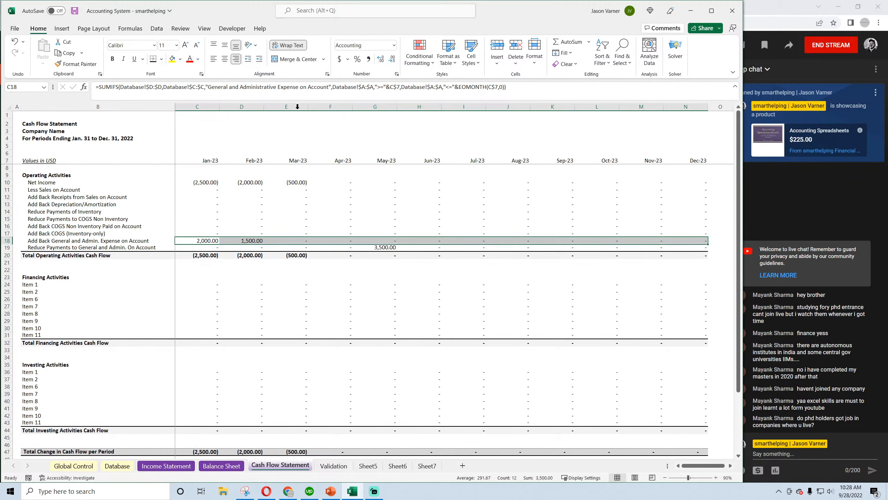
left_click(74, 11)
Step: Compare Net Income, the January and February General and Admin. add-backs, and the May payment on the Cash Flow Statement
left_click_drag(49, 182, 582, 184)
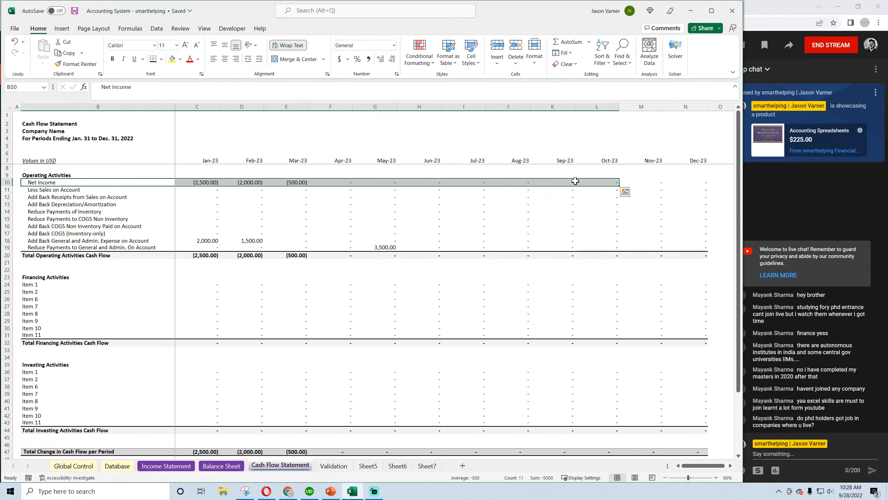
left_click(211, 240)
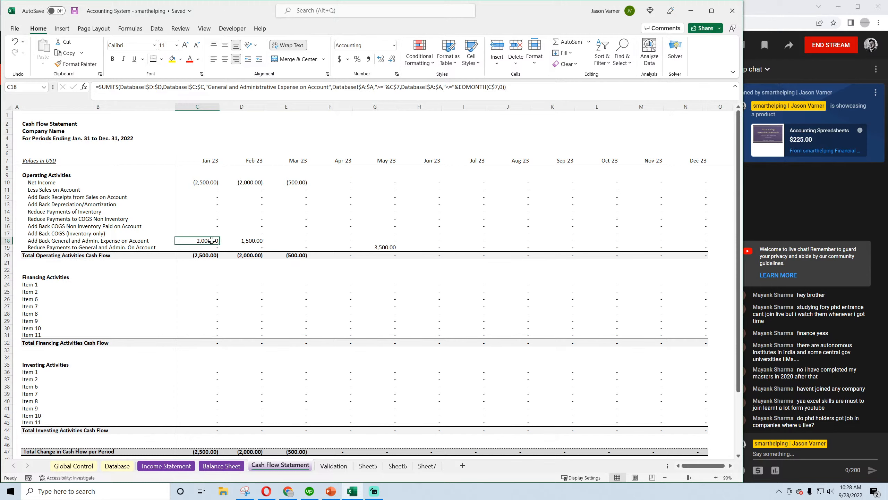
left_click(247, 239)
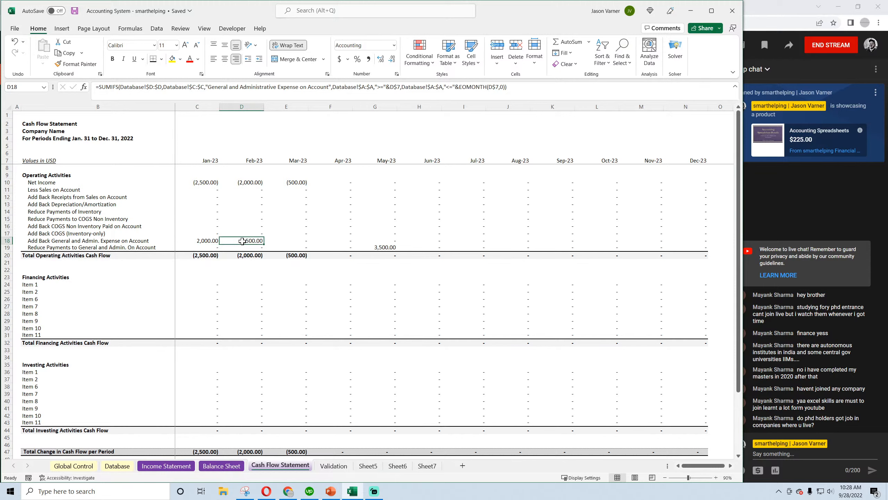
left_click(382, 247)
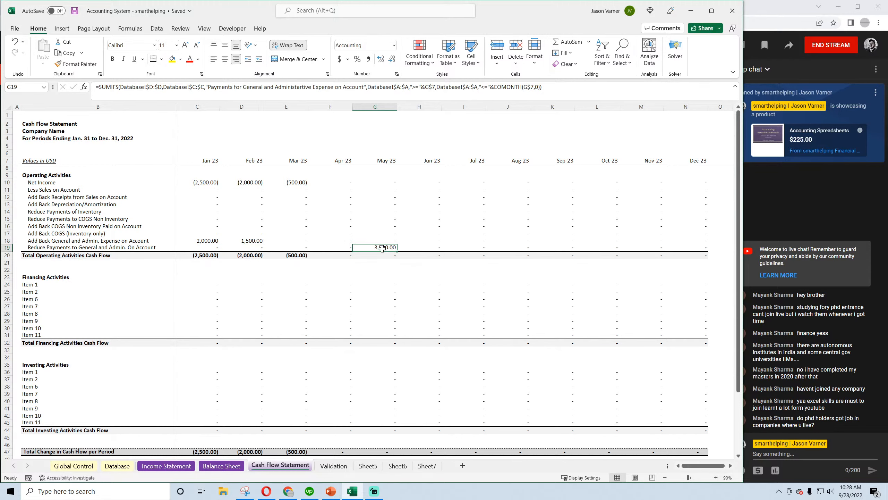
left_click_drag(209, 241, 245, 240)
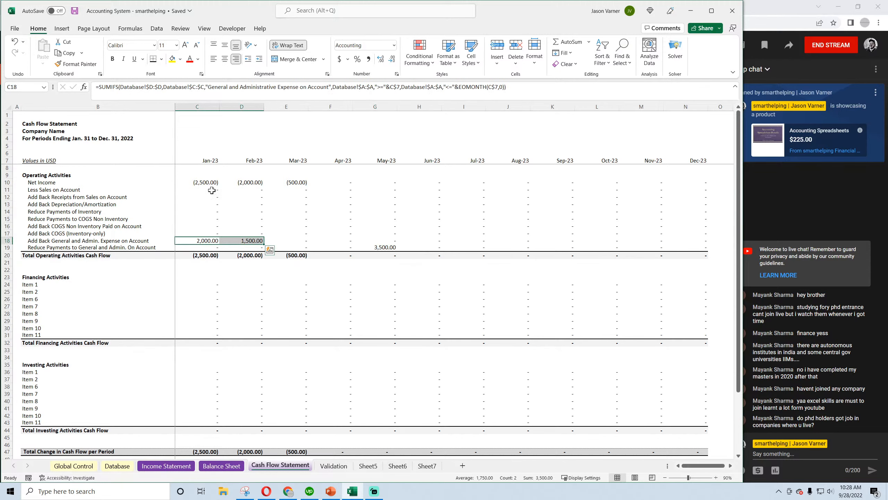
left_click(385, 247)
scroll(265, 292, "down", 4)
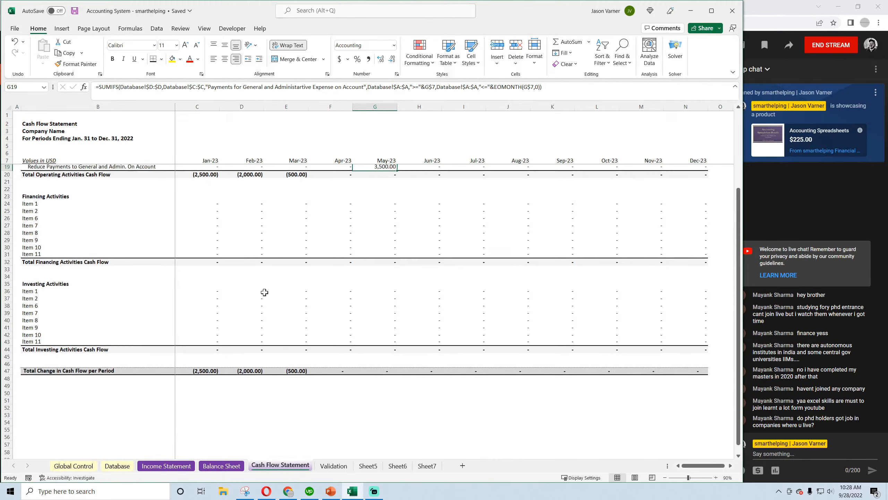
scroll(264, 292, "up", 4)
Step: Check the Balance Sheet's C23 payables formula, correct the label in B23 to "General and Adminstrative Payables", and save the workbook
left_click(225, 469)
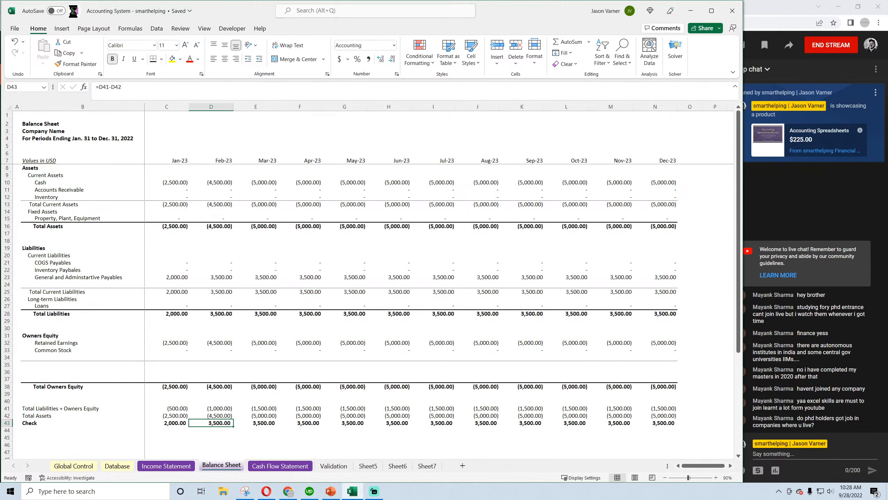
left_click(180, 277)
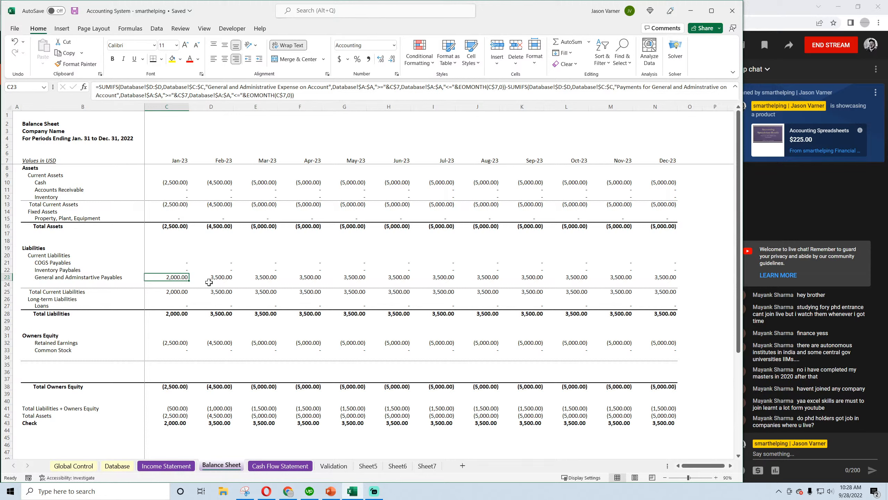
left_click(69, 276)
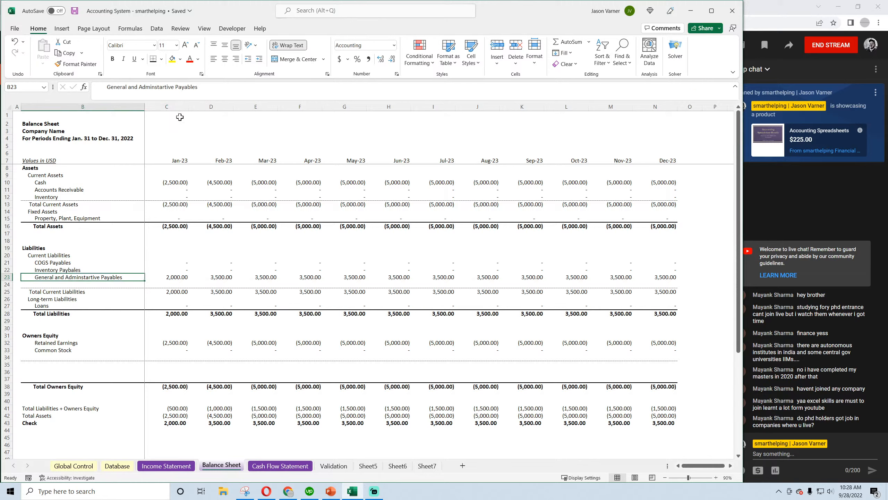
left_click(173, 87)
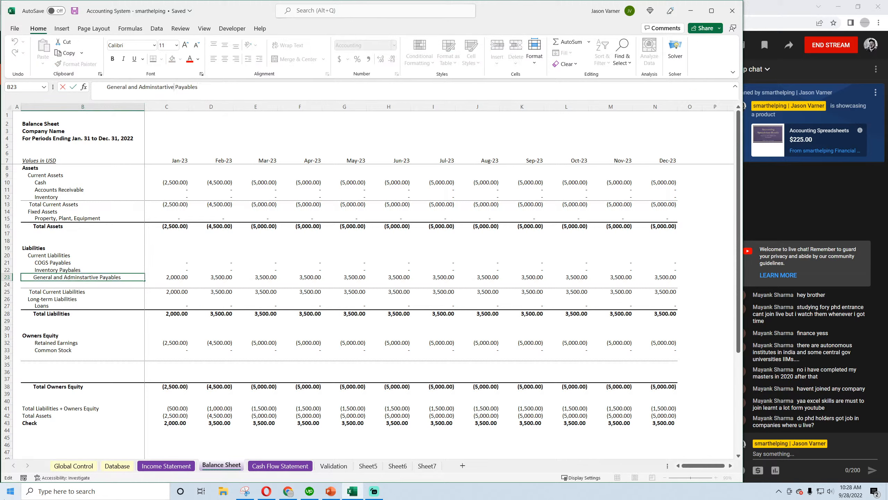
key("BackSpace")
key("BackSpace")
key("BackSpace")
key("BackSpace")
key("BackSpace")
type("rative")
key("Return")
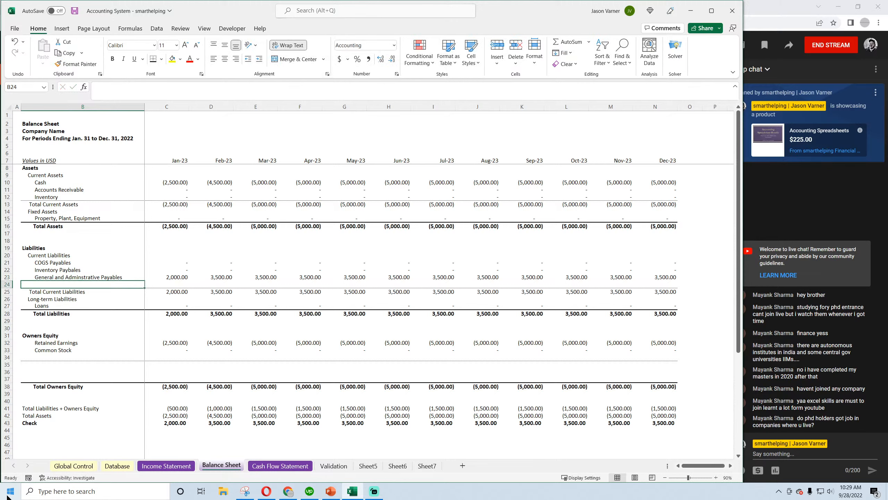
left_click(74, 10)
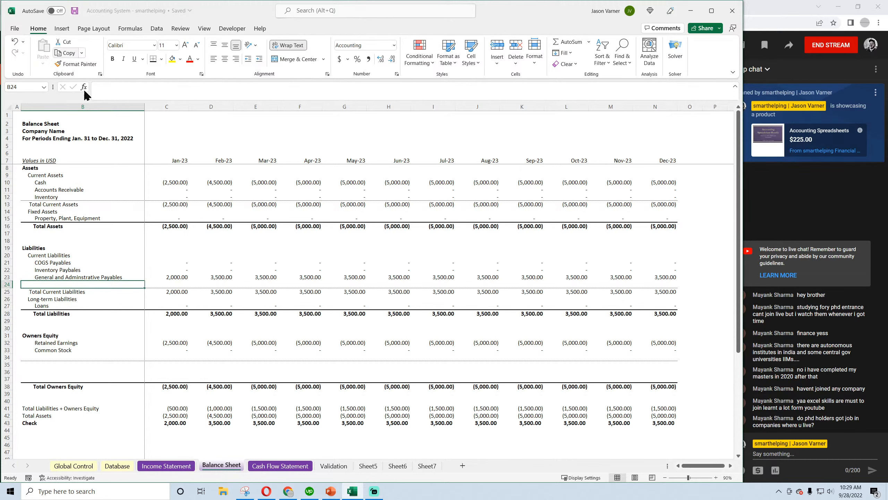
Step: Check the Database entries and inspect the January General and Administrative formula in C26 of the Income Statement
left_click(115, 466)
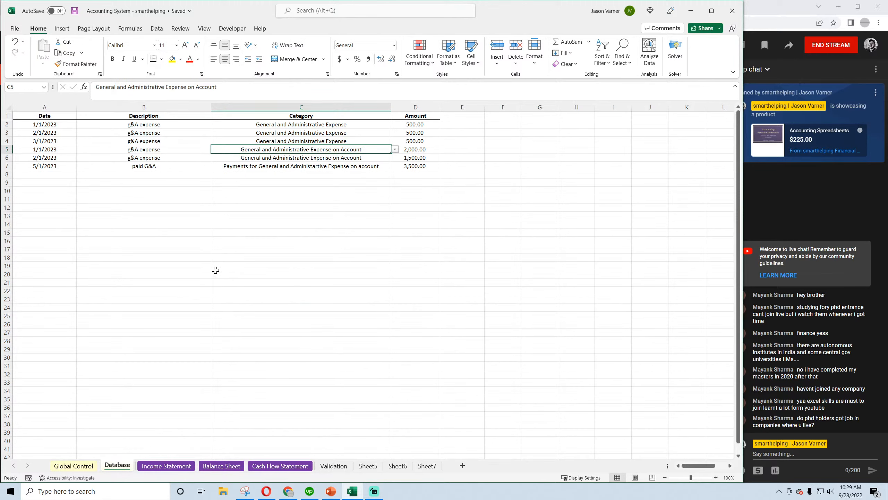
left_click(166, 466)
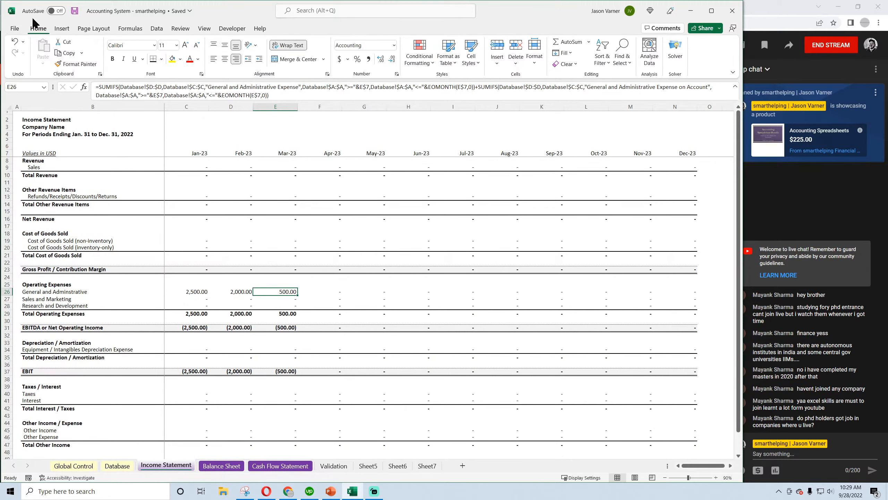
left_click(75, 12)
left_click(200, 290)
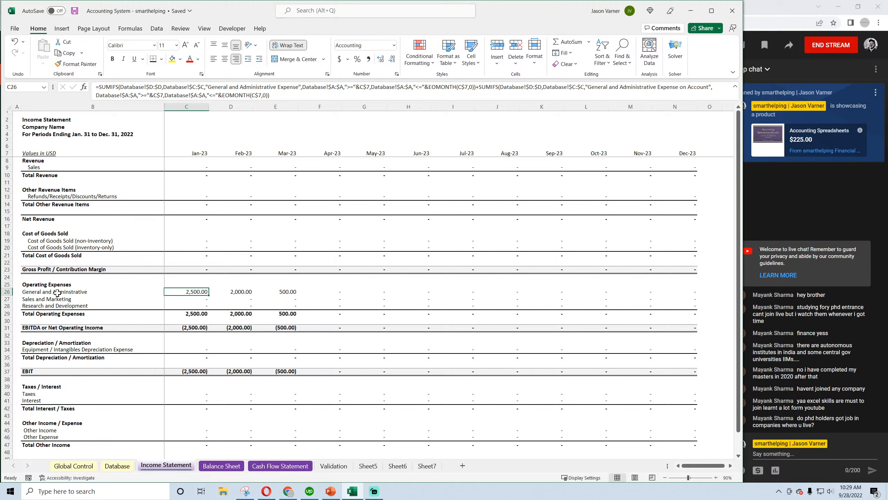
Step: Review the Operating Expenses and inventory-only Cost of Goods Sold line items in the Income Statement
left_click_drag(57, 292, 56, 306)
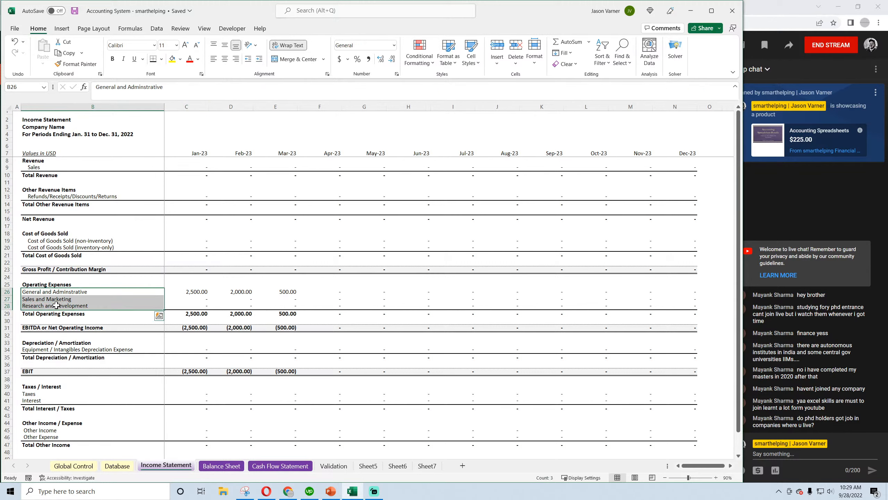
left_click(64, 298)
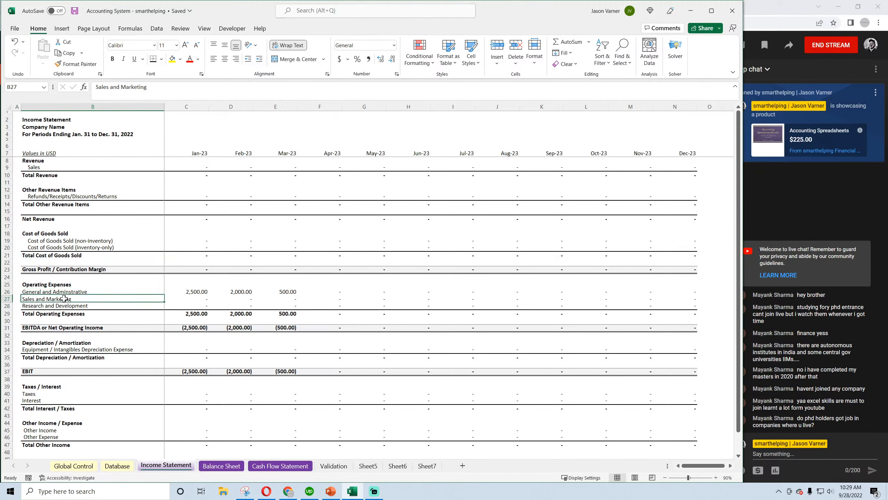
left_click(54, 292)
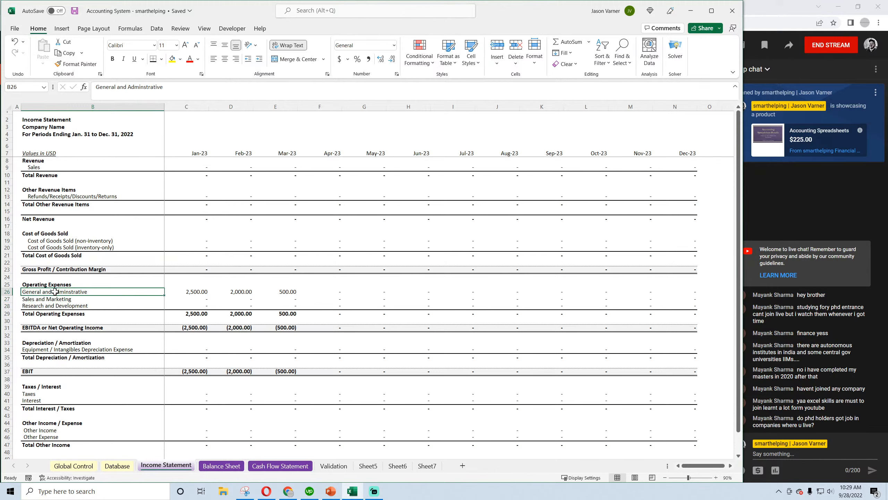
left_click(46, 248)
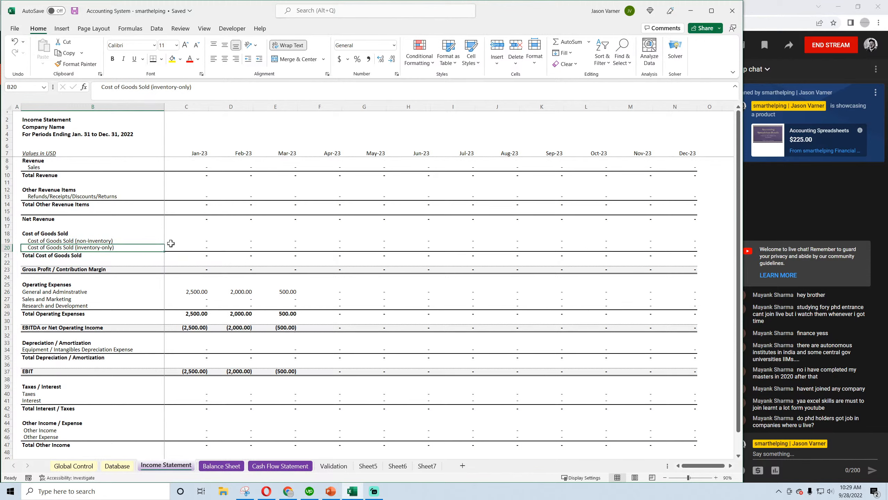
left_click(65, 291)
left_click(62, 299)
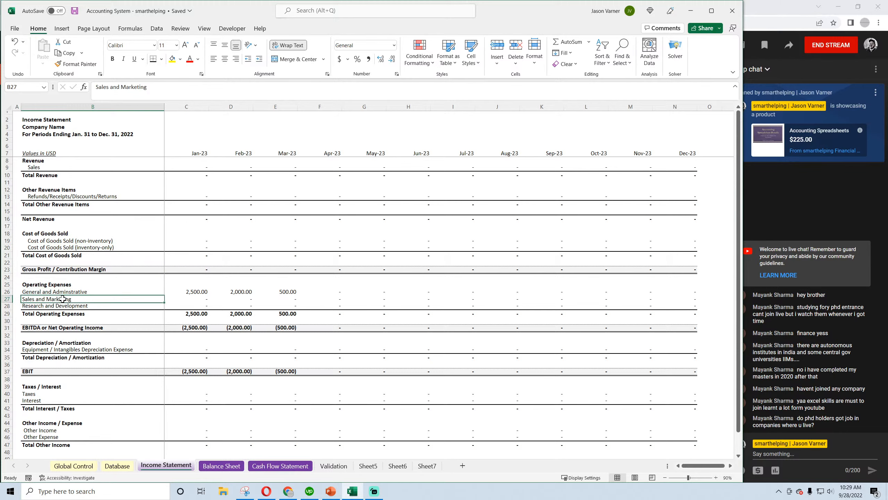
Step: Examine the Database descriptions in B2 to B7 and return to the Income Statement
left_click(117, 466)
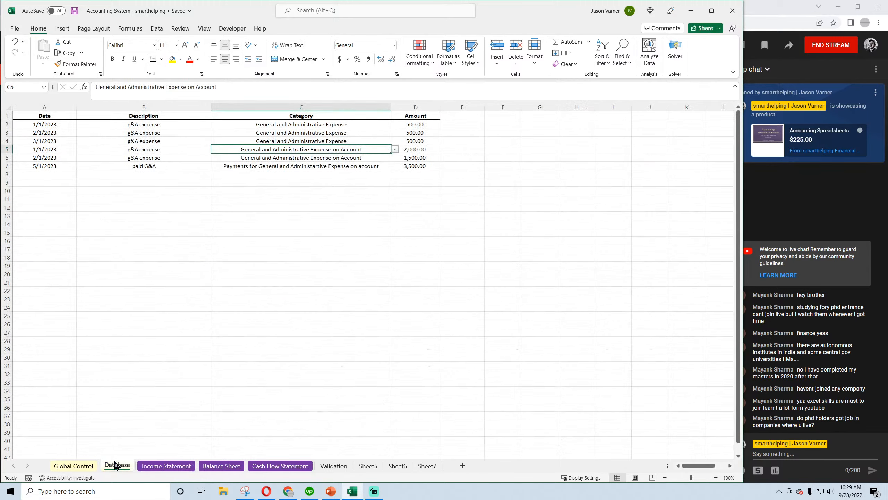
left_click(150, 125)
key("shift+Down")
key("shift+Down")
key("shift+Down")
key("shift+Down")
key("shift+Down")
key("shift+Down")
key("shift+Down")
key("shift+Down")
left_click(150, 124)
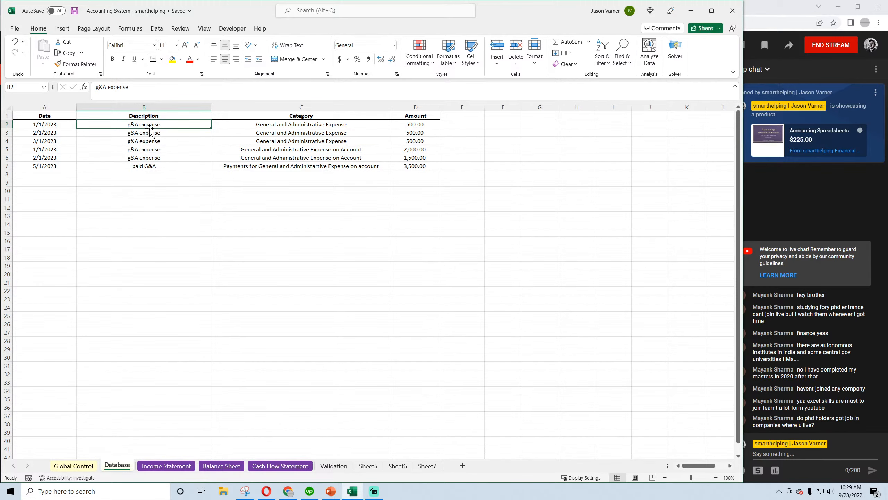
left_click(150, 132)
left_click(149, 142)
left_click(148, 157)
left_click(148, 165)
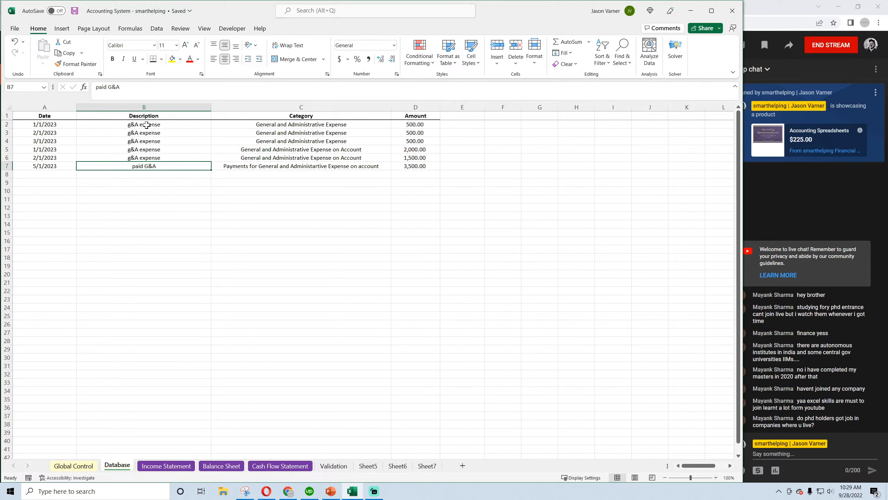
left_click(146, 124)
left_click(146, 133)
left_click(145, 150)
left_click(145, 164)
left_click(166, 465)
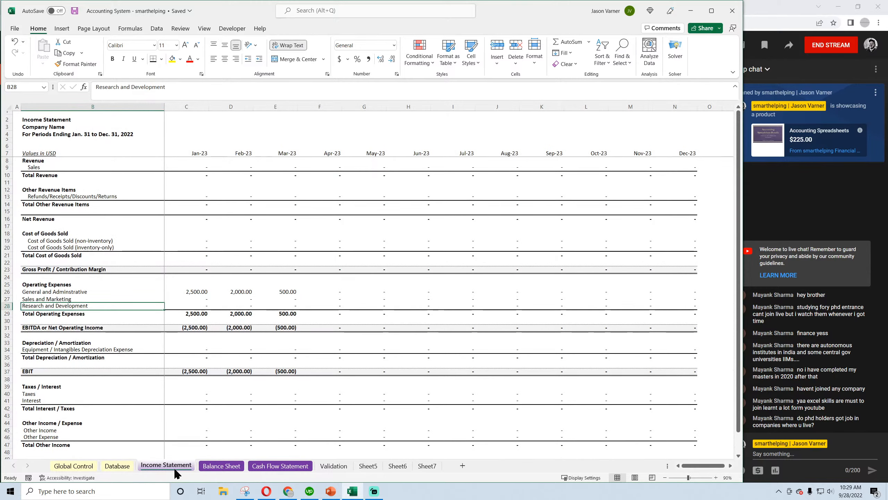
Step: Save the workbook from the Balance Sheet and compare the January and February General and Administrative Payables formulas in C23 and D23
left_click(226, 469)
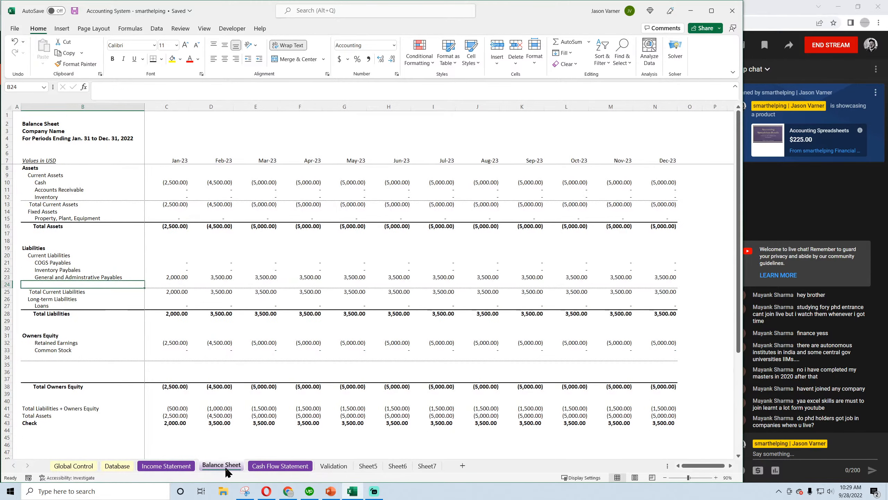
left_click(74, 11)
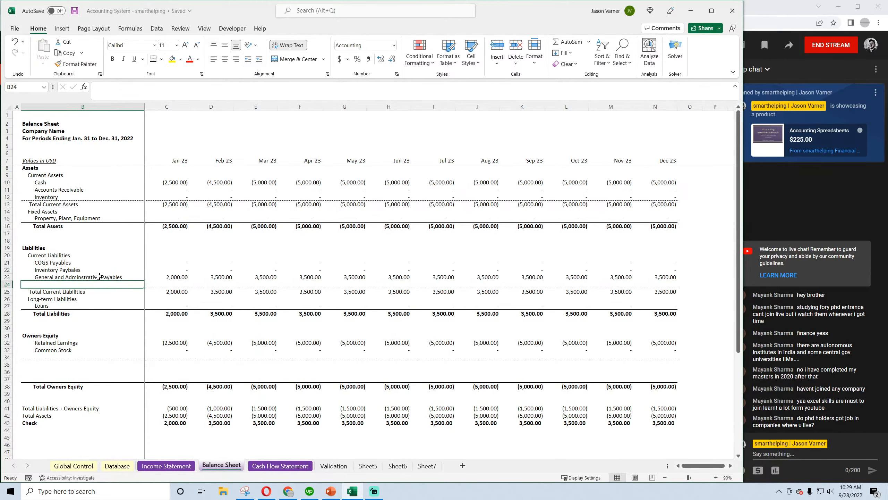
left_click(182, 276)
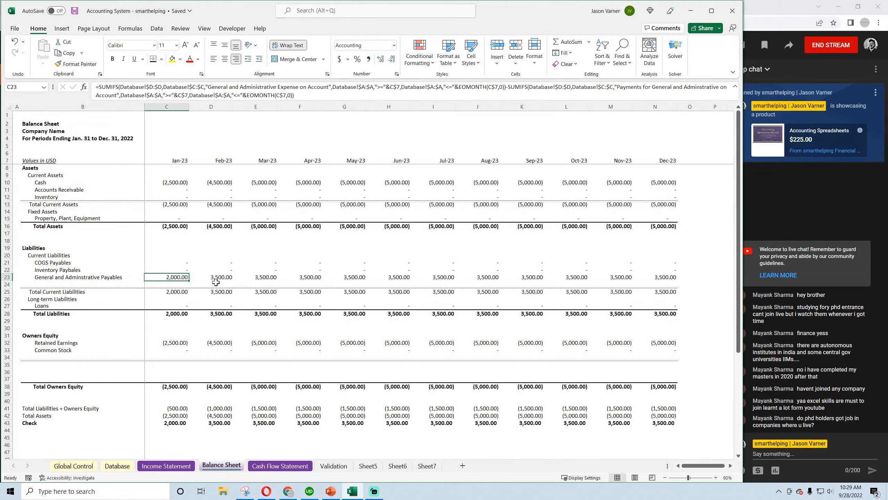
left_click(225, 277)
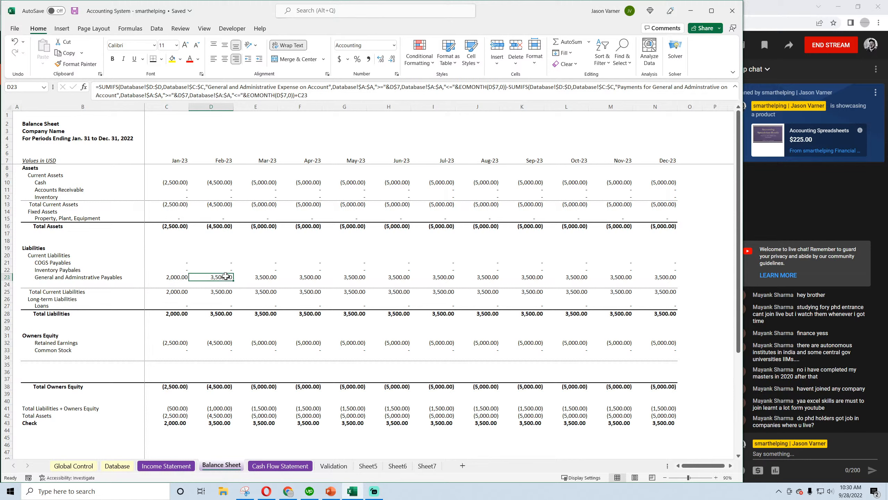
left_click(172, 278)
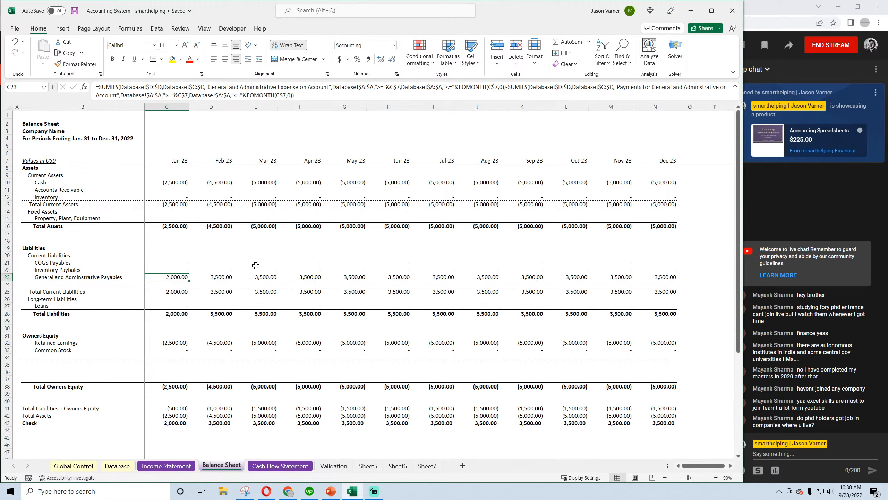
Step: Review the Database's three General and Administrative Expense entries in rows 2 to 4 and the January on-account entry in row 5
left_click(104, 468)
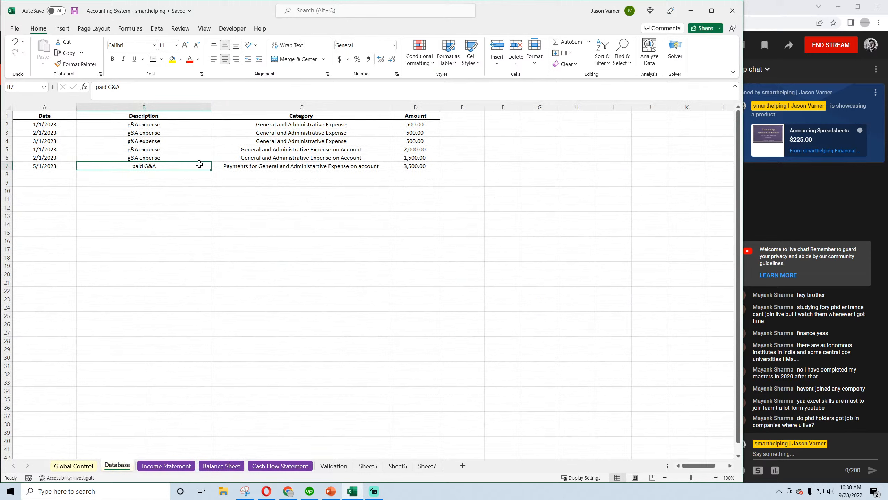
left_click_drag(311, 125, 308, 140)
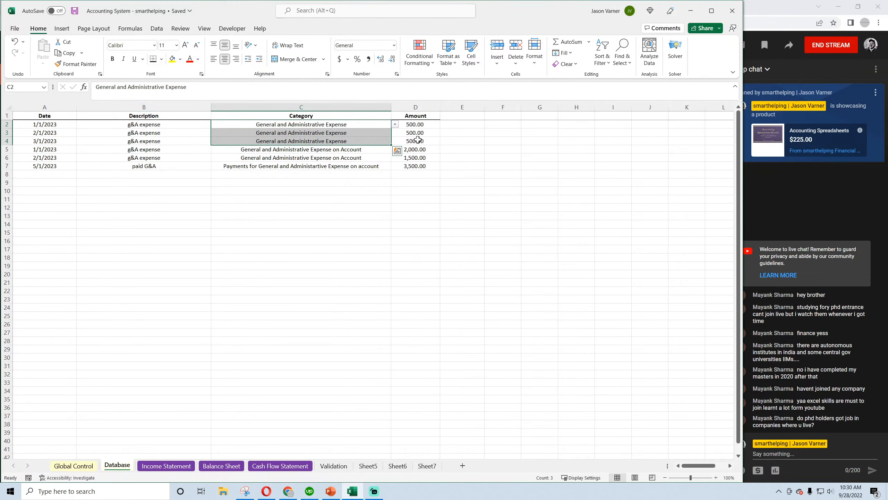
left_click_drag(418, 140, 48, 123)
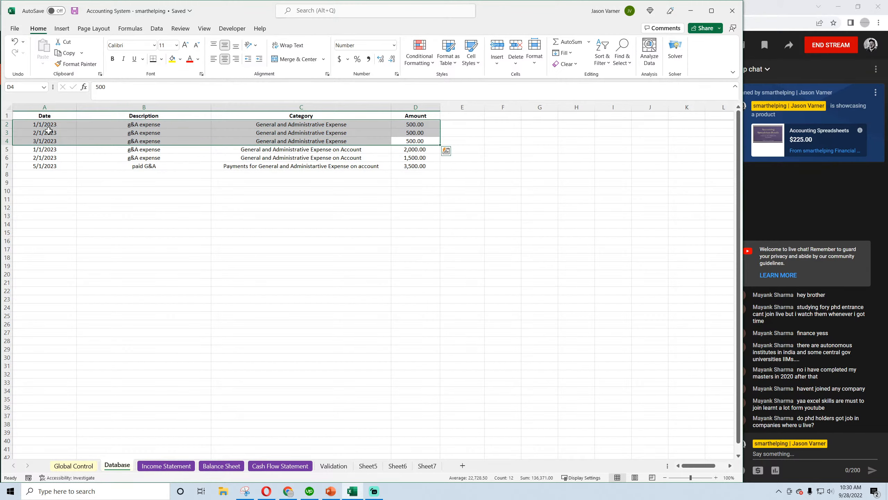
left_click(423, 149)
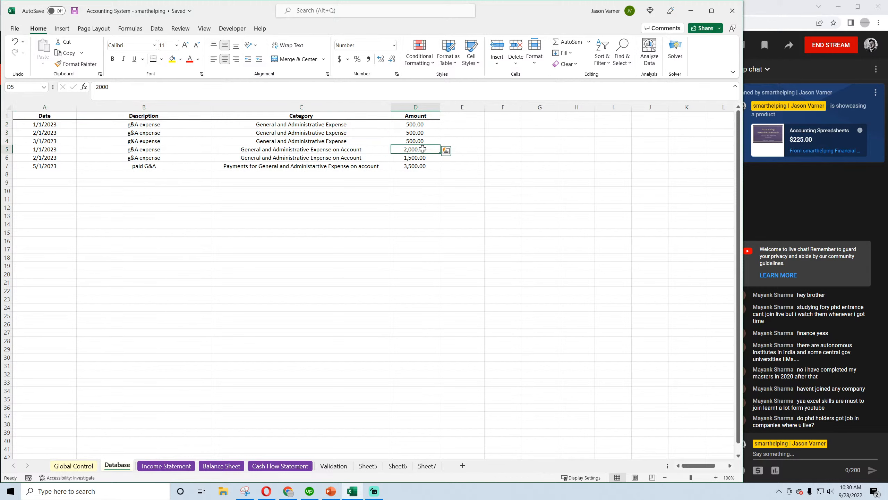
left_click_drag(423, 148, 49, 149)
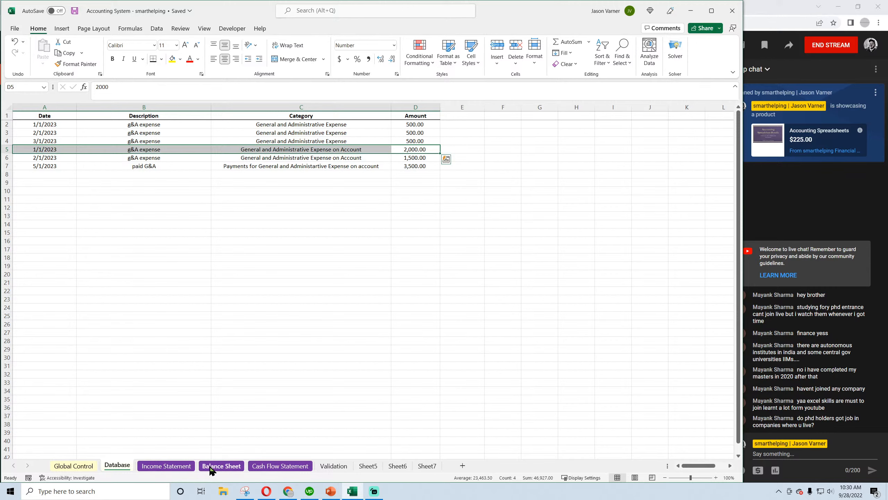
Step: Compare the Balance Sheet's February payables in D23 with the two on-account amounts in D5:D6 of the Database
left_click(221, 465)
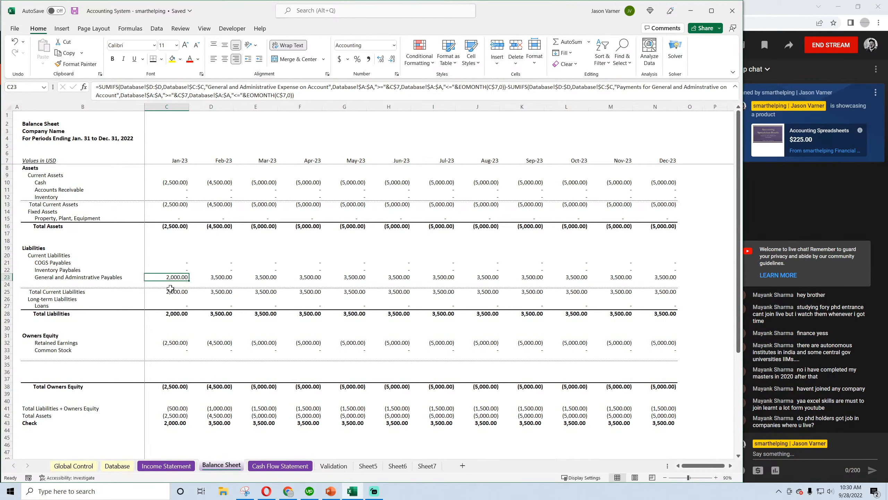
left_click(217, 278)
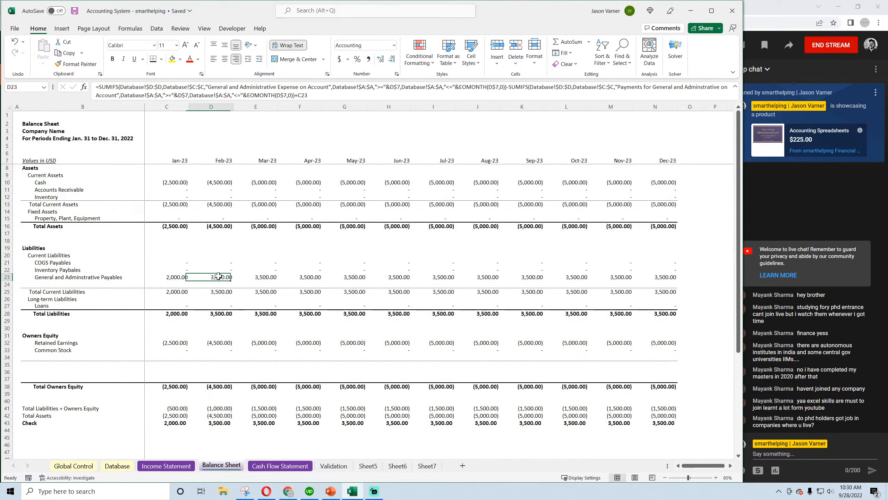
left_click(124, 468)
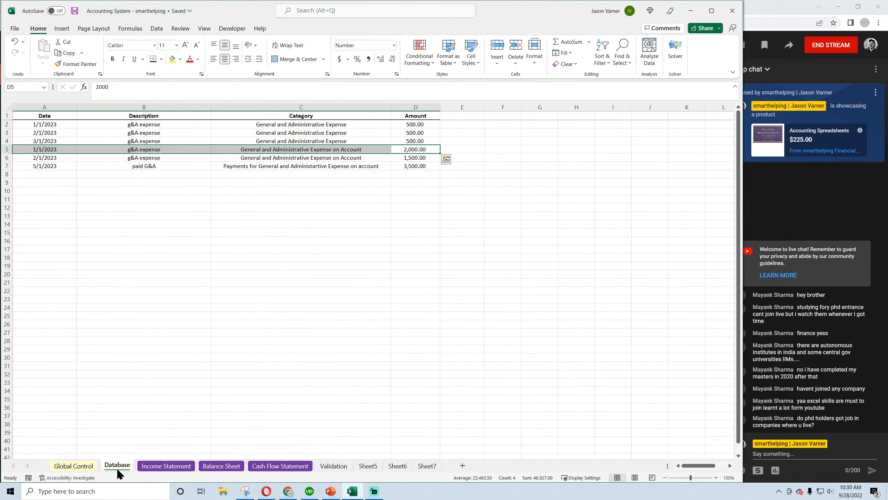
left_click(415, 157)
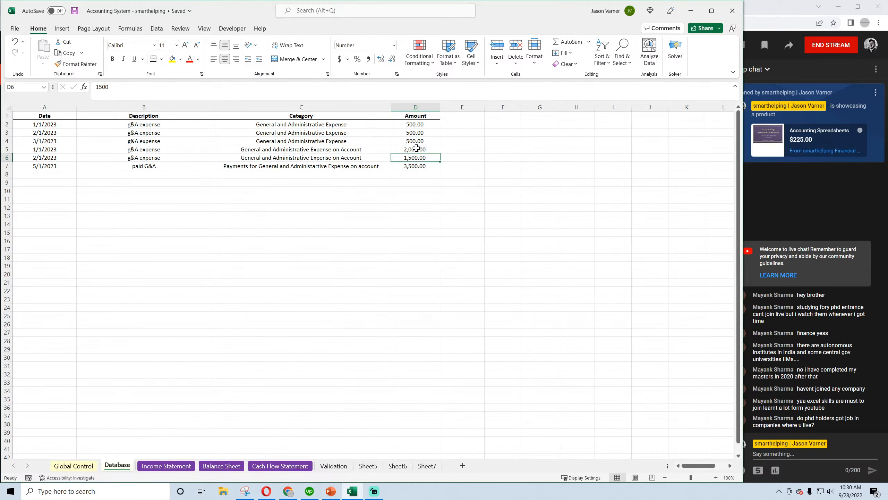
left_click_drag(416, 148, 415, 157)
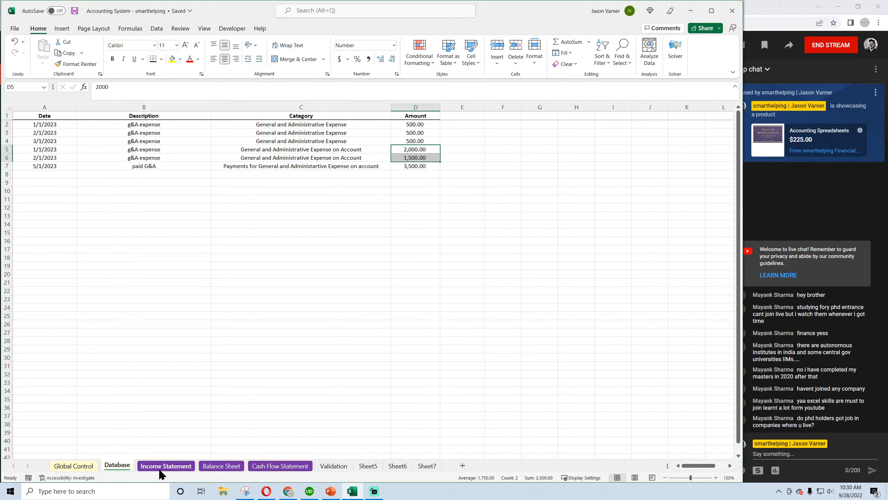
Step: Inspect the General and Administrative Payables formulas from January to April in row 23 of the Balance Sheet
left_click(218, 467)
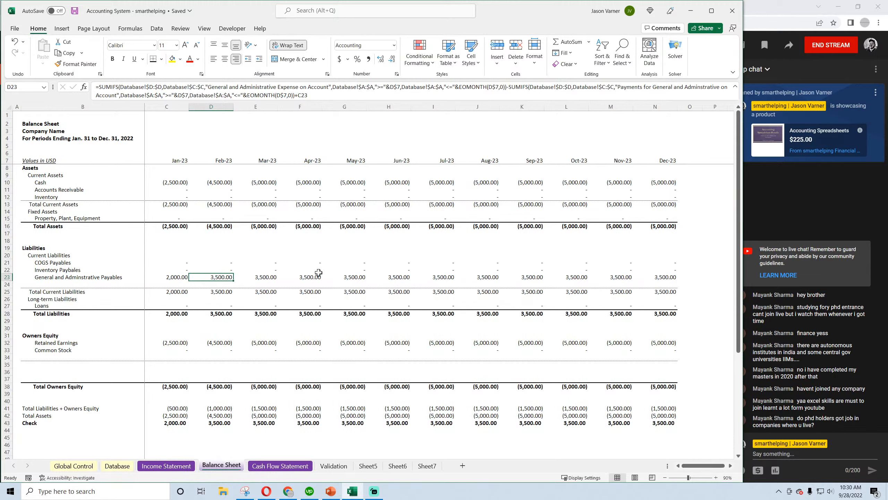
left_click(271, 278)
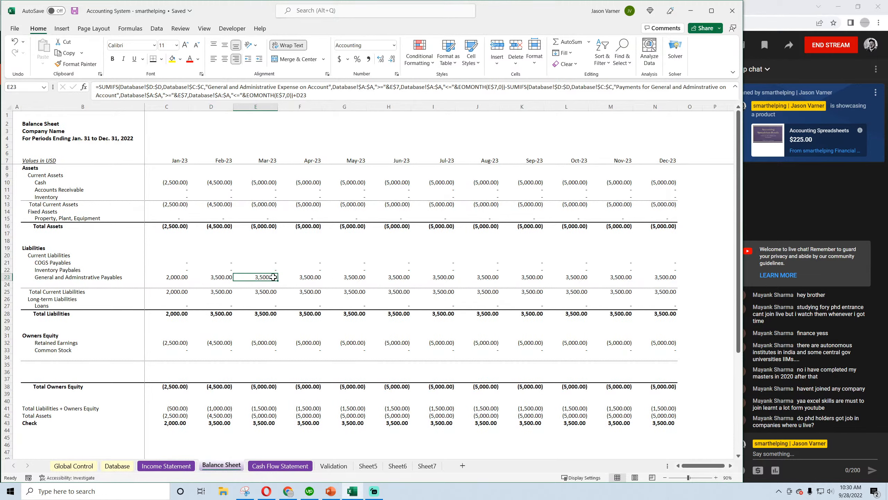
left_click(308, 276)
left_click(178, 278)
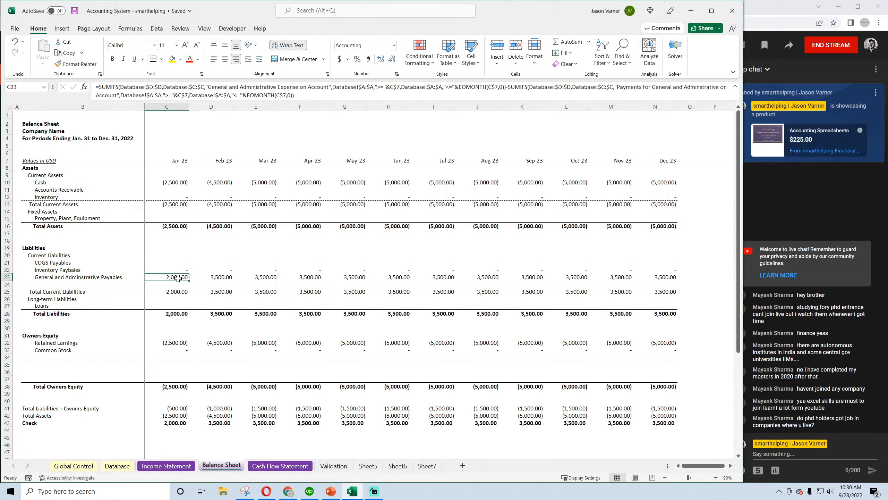
left_click(207, 279)
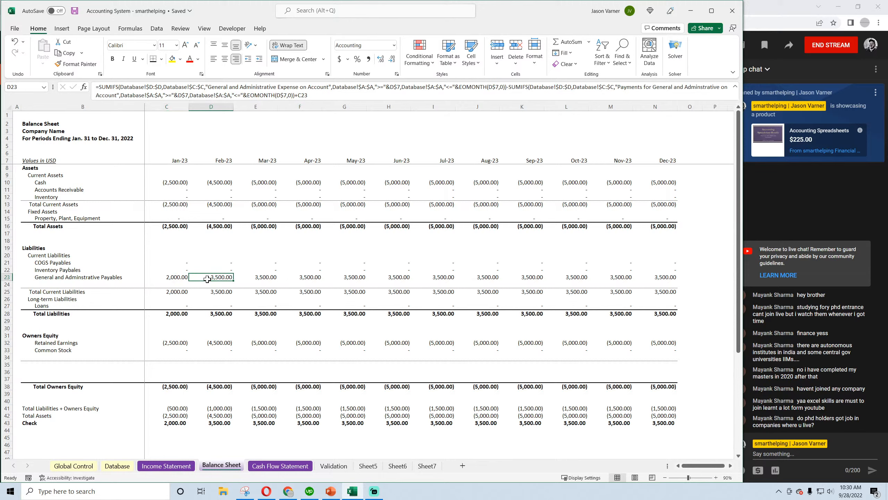
Step: Reselect "Payments for General and Administartive Expense on account" as the category of the paid G&A entry in Database cell C7
left_click(116, 469)
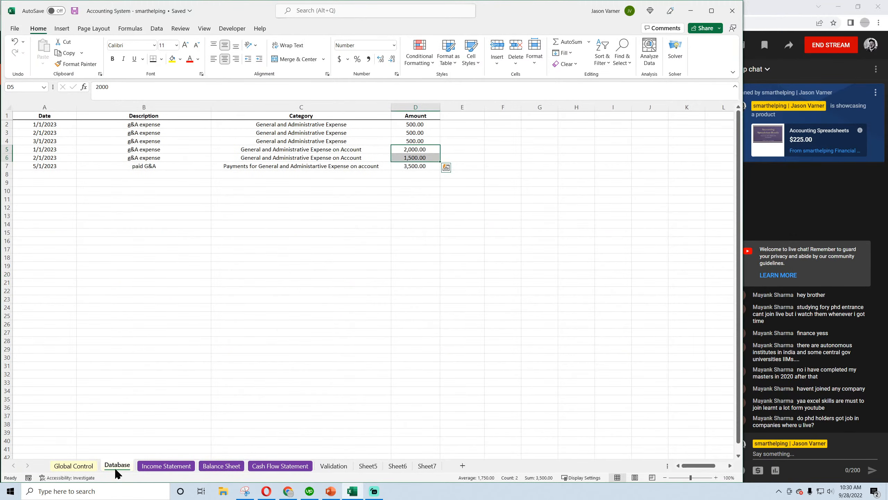
left_click(284, 166)
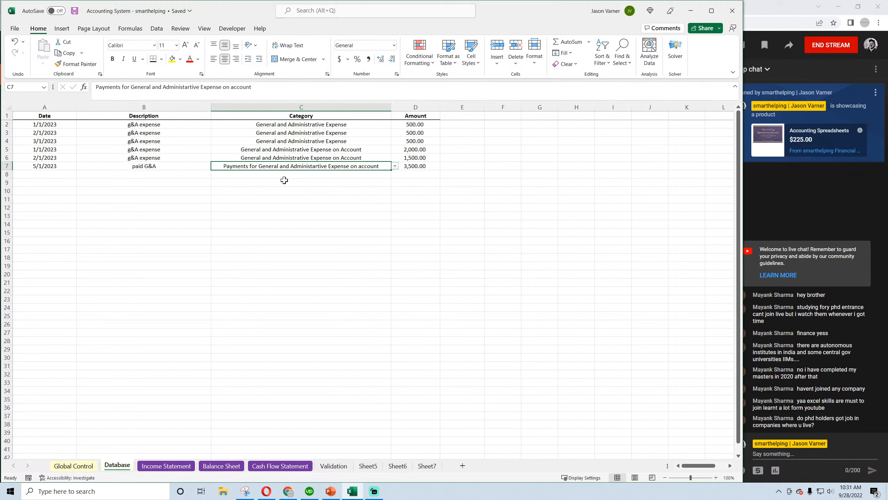
left_click(395, 166)
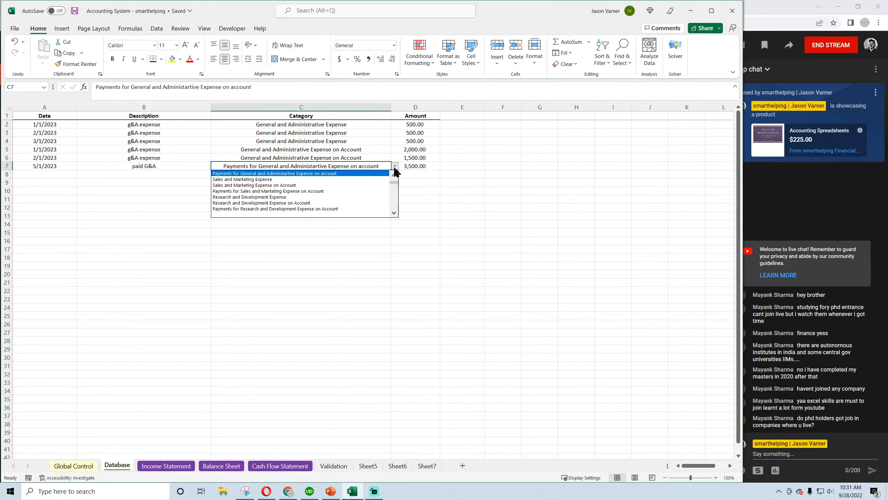
left_click(310, 173)
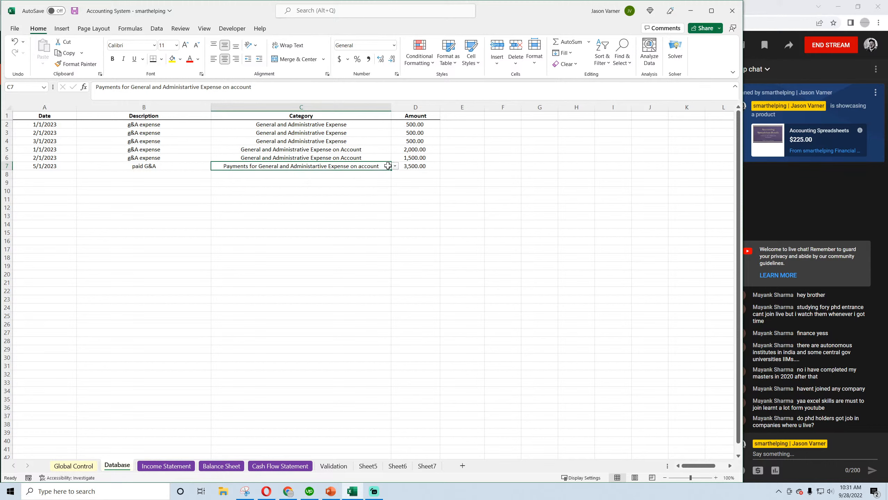
Step: Correct the category in C15 of the Validation sheet to "Payments for General and Administrative Expense on account" and save the workbook
left_click(331, 467)
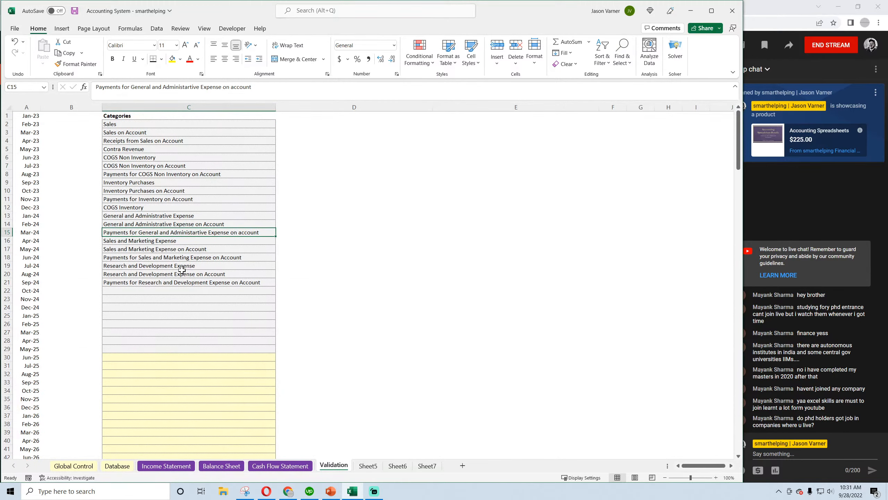
left_click(199, 87)
key("BackSpace")
key("BackSpace")
key("BackSpace")
key("BackSpace")
key("BackSpace")
key("BackSpace")
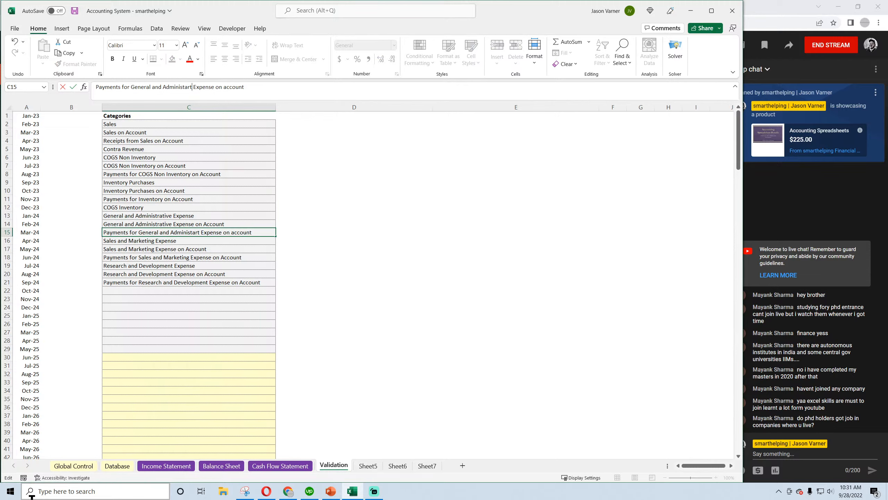
key("BackSpace")
key("BackSpace")
key("BackSpace")
type("istrative")
key("Return")
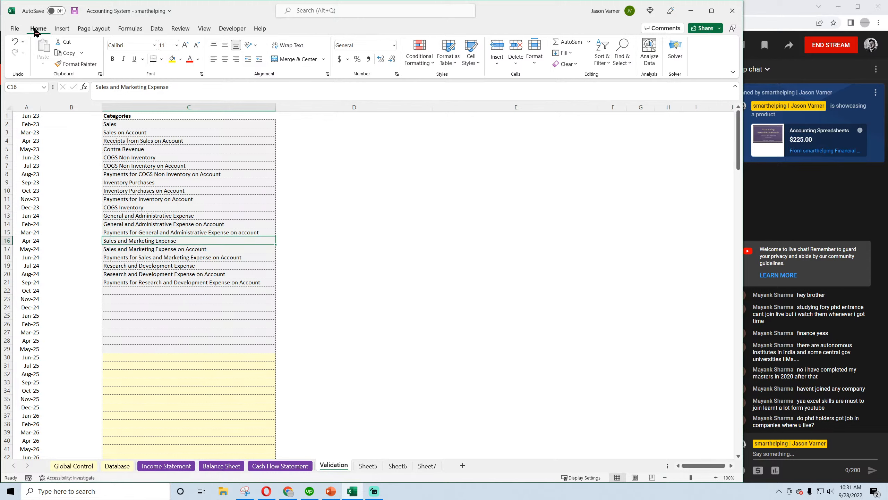
left_click(74, 10)
left_click(195, 232)
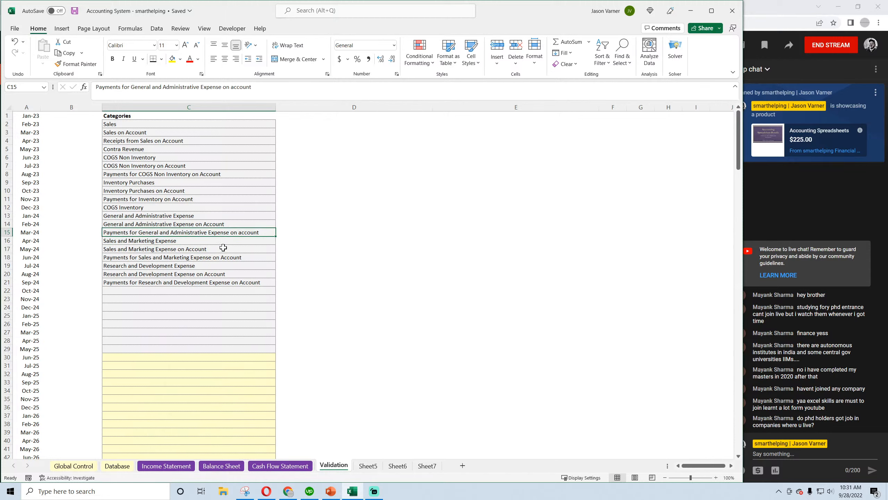
Step: Check the Income Statement and the January General and Administrative Payables formula in C23 of the Balance Sheet
left_click(163, 466)
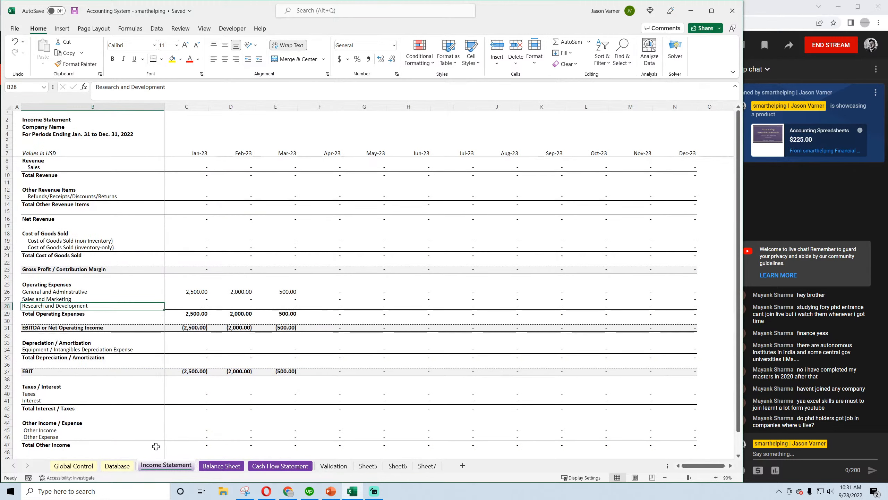
left_click(221, 466)
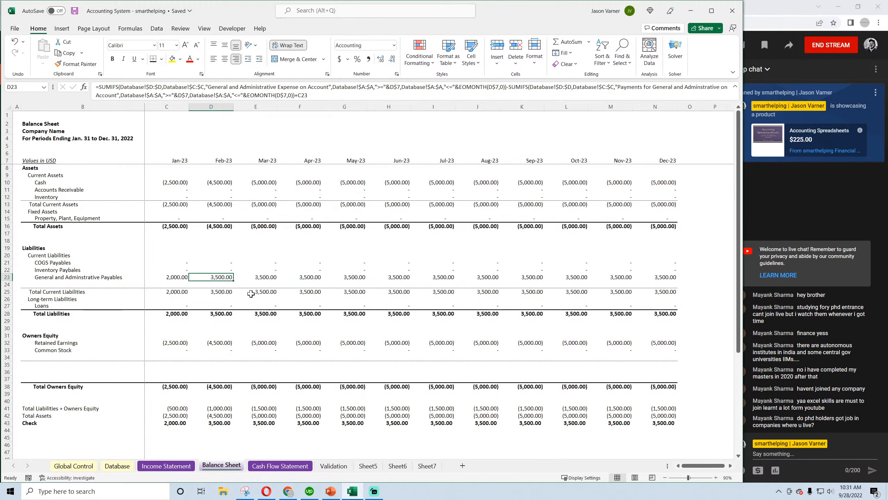
left_click(176, 276)
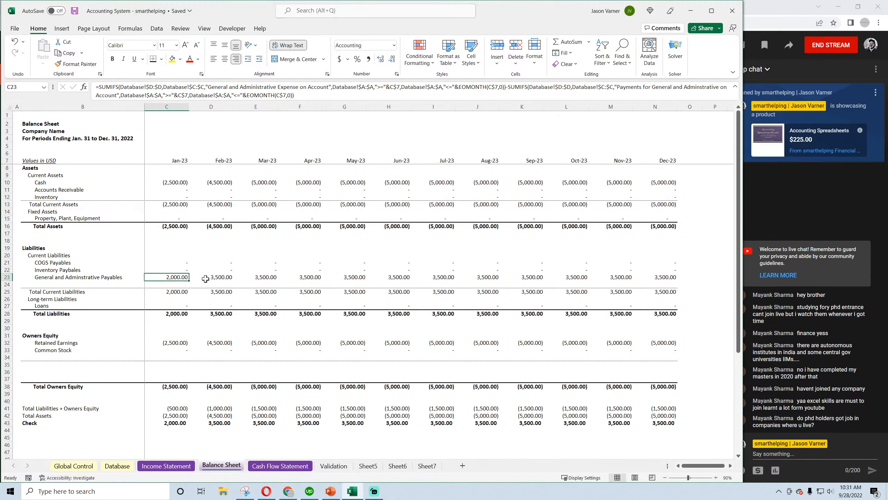
Step: Set the category of the paid G&A entry in Database cell C7 to "Payments for General and Administrative Expense on account"
left_click(117, 466)
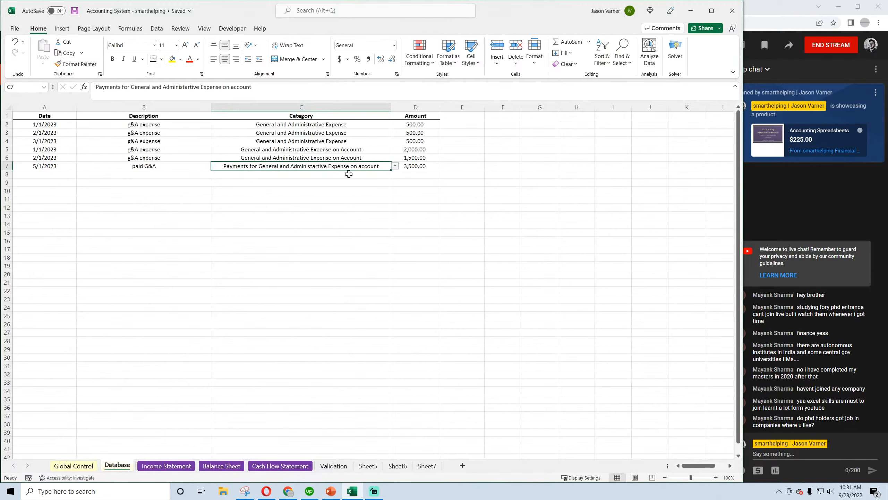
left_click(395, 167)
scroll(395, 212, "down", 3)
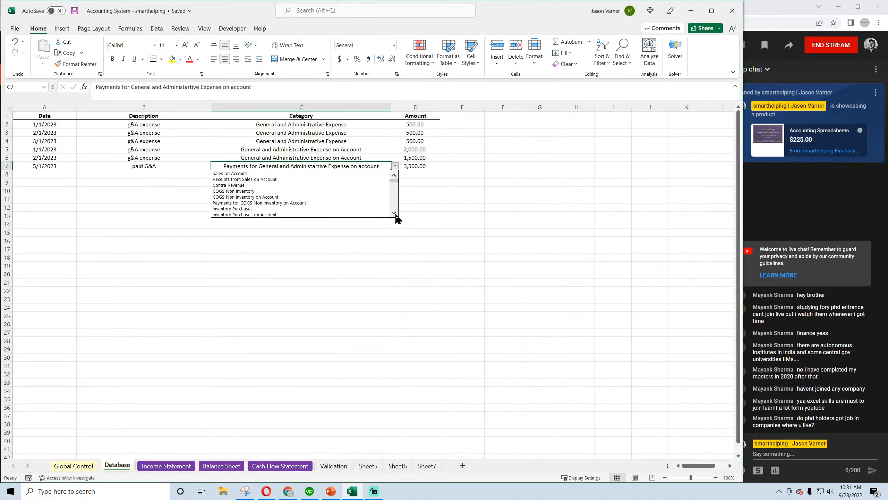
scroll(396, 218, "down", 1)
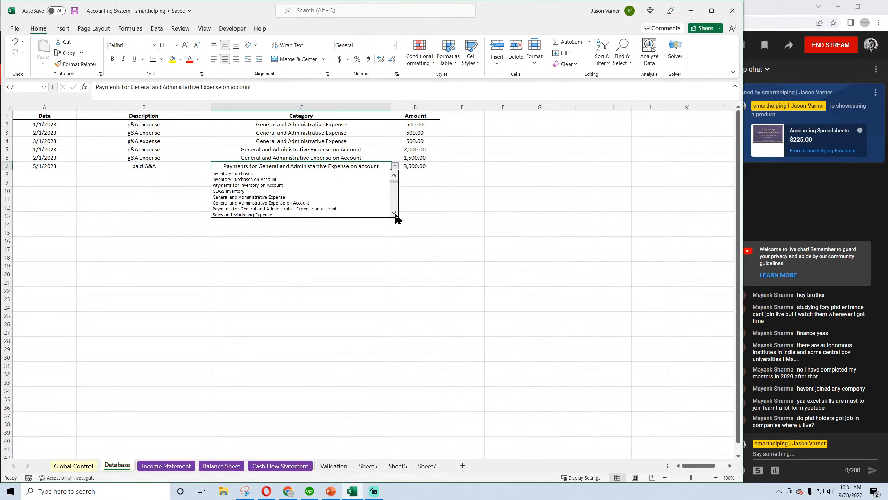
left_click(327, 207)
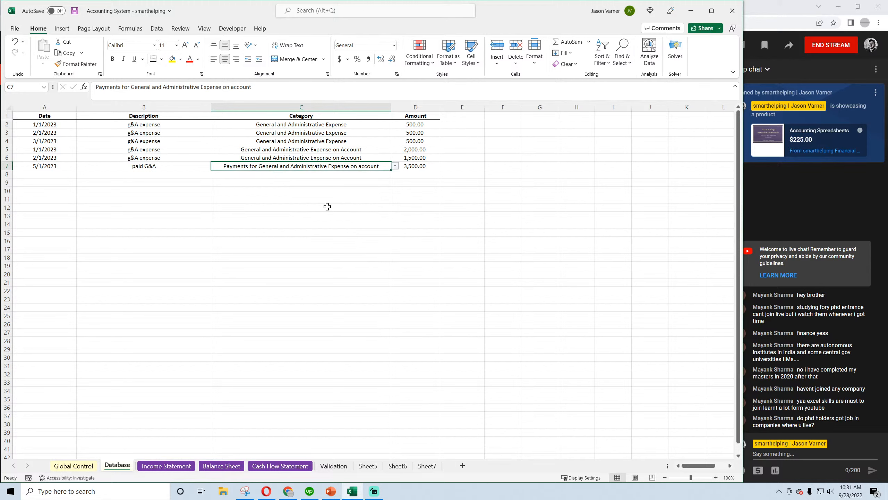
left_click(317, 157)
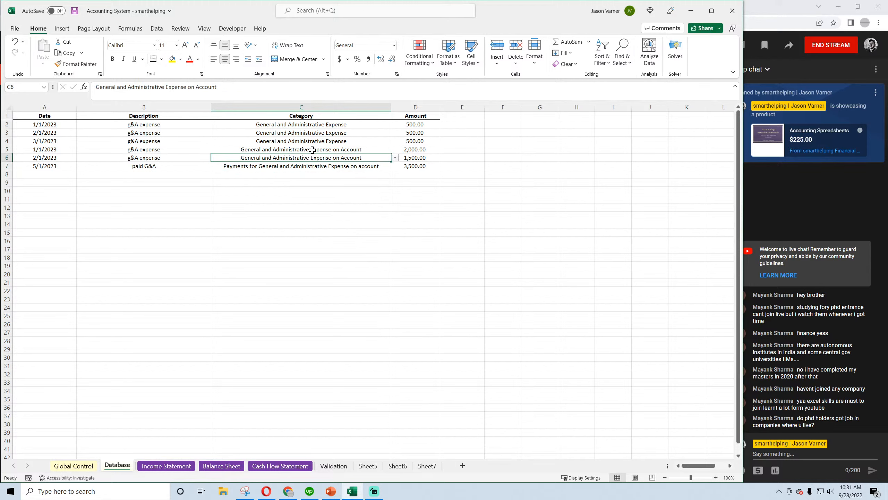
Step: Compare the General and Administrative entries in the Database with the February and March payables on the Balance Sheet and the Income Statement
left_click(327, 142)
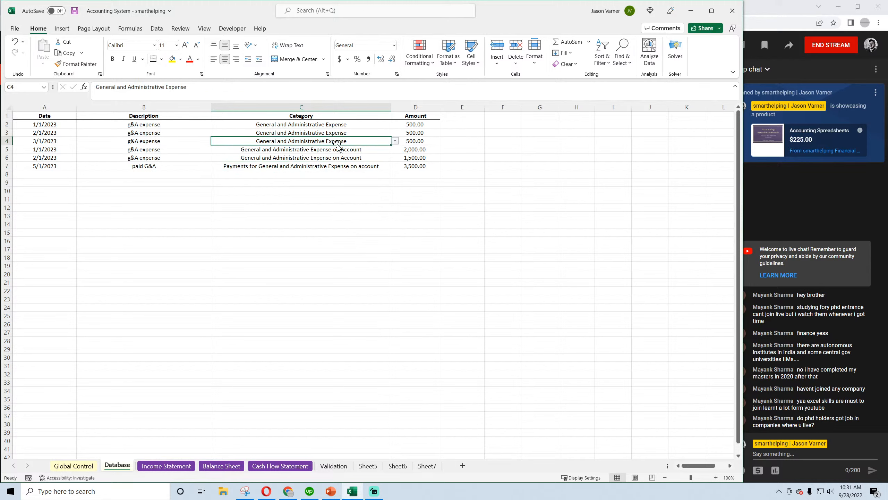
left_click(240, 465)
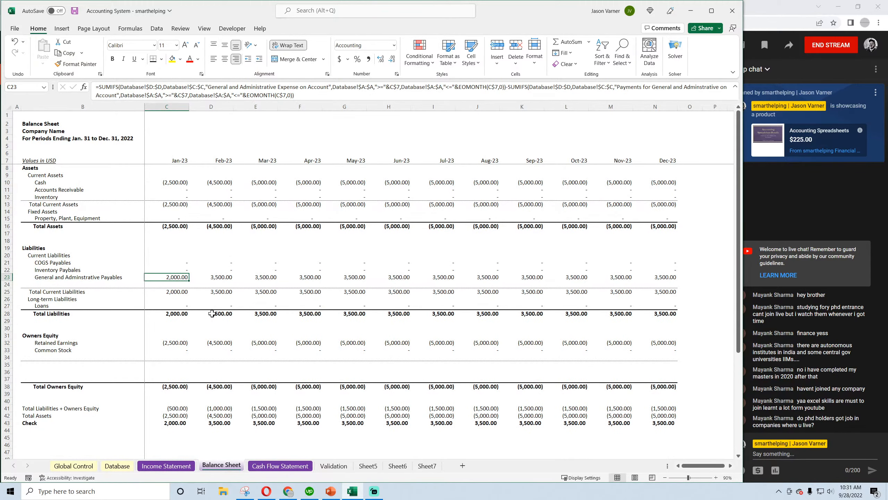
left_click(218, 278)
left_click(272, 277)
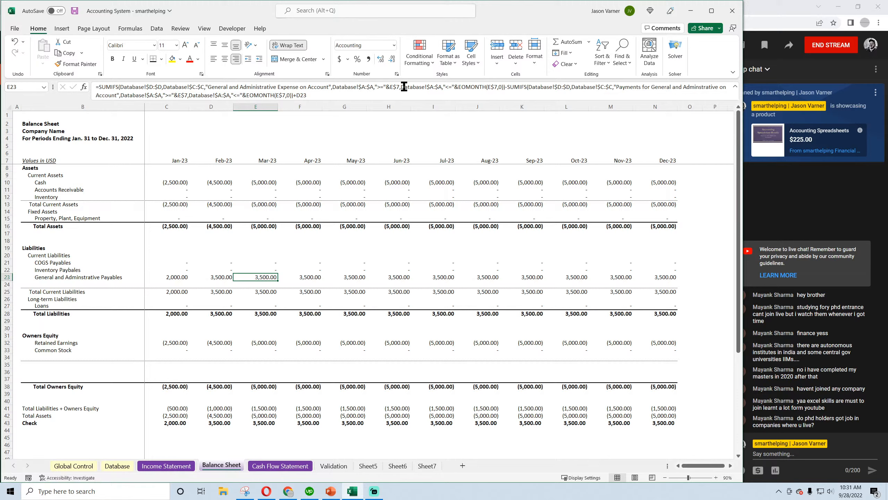
left_click(166, 466)
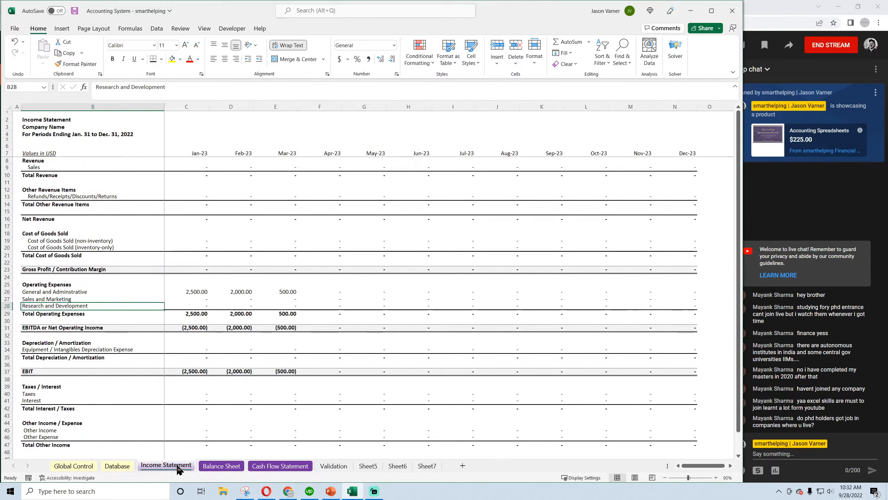
left_click(117, 465)
left_click(415, 166)
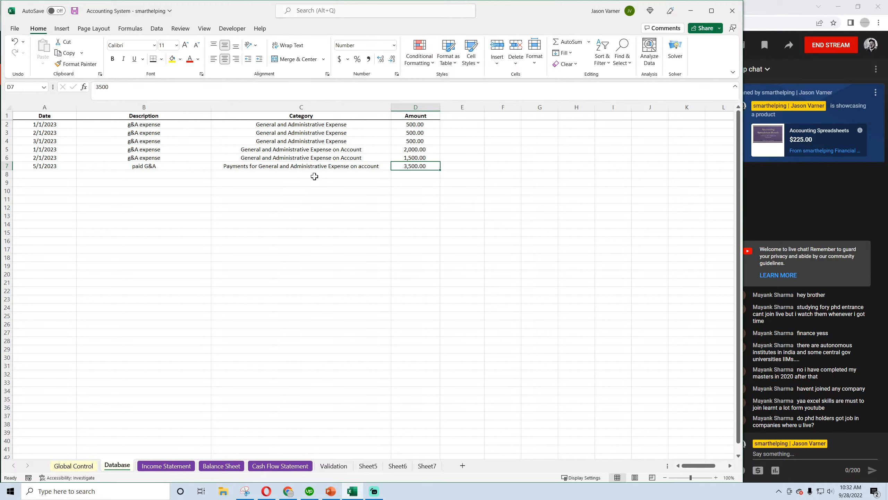
left_click(339, 166)
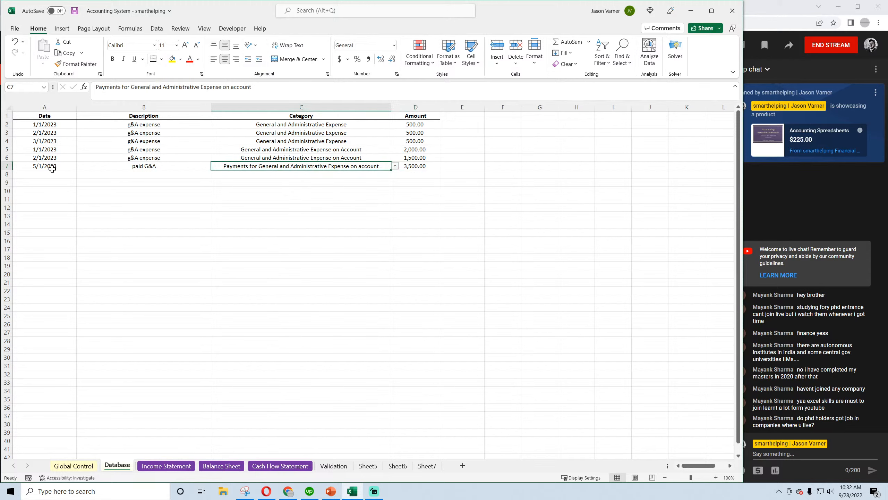
Step: Check the April and May General and Administrative Payables formulas in F23 and G23 of the Balance Sheet
left_click(222, 467)
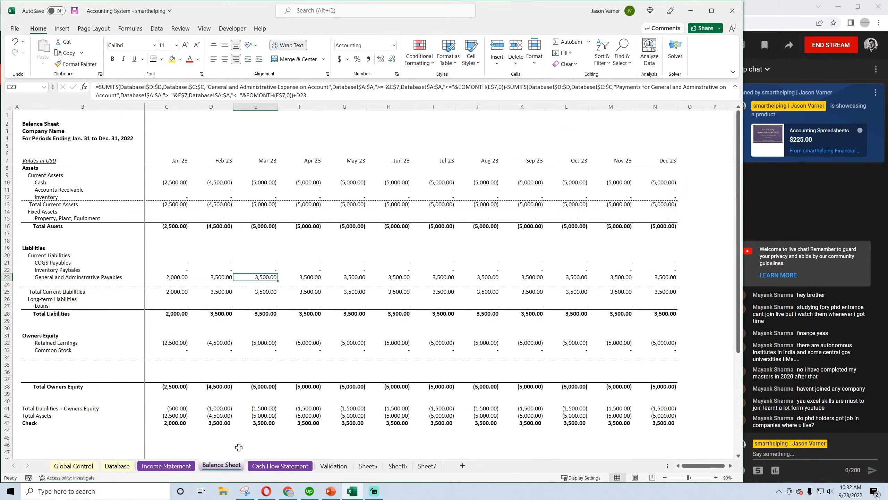
left_click(311, 277)
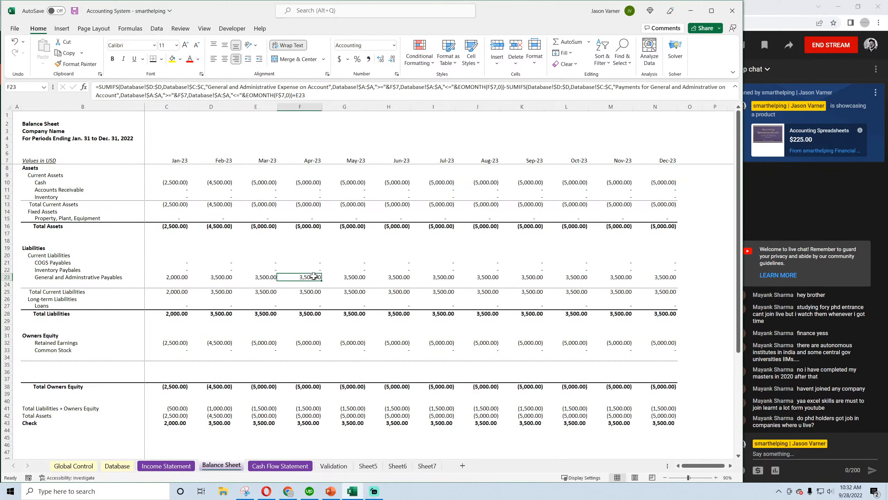
left_click(350, 278)
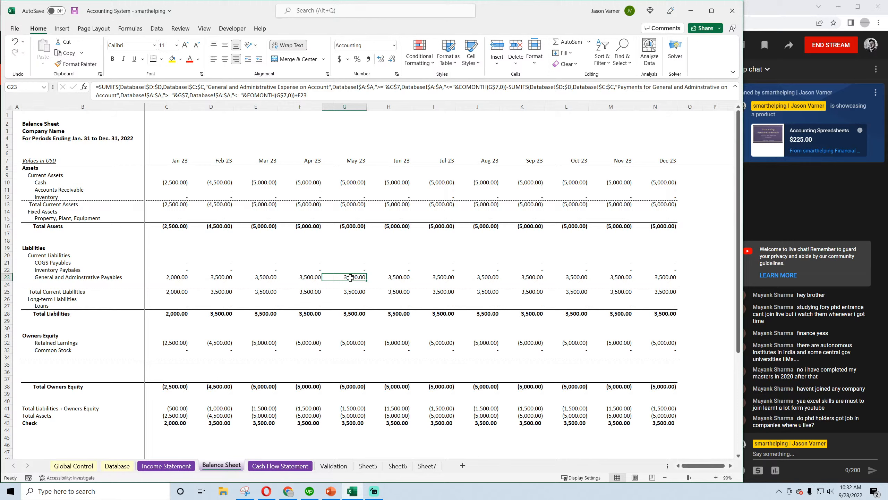
double_click(351, 278)
key("Return")
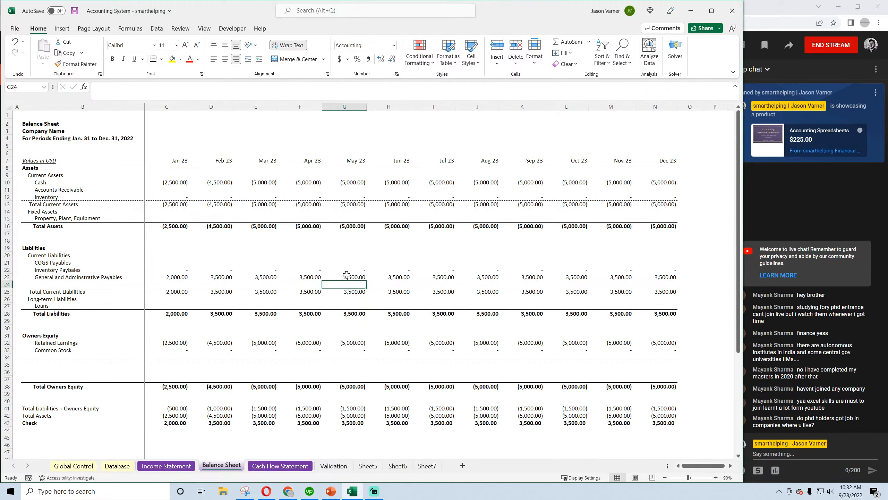
left_click(357, 277)
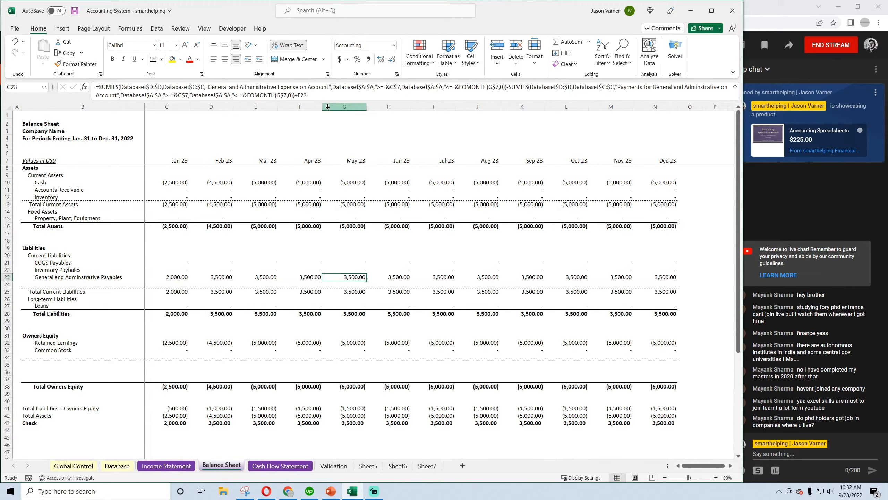
Step: Reduce the May payables formula in Balance Sheet cell G23 to the negative payments SUMIFS, removing the expense SUMIFS and the +F23 carry-over
left_click(317, 95)
key("BackSpace")
key("BackSpace")
key("BackSpace")
key("BackSpace")
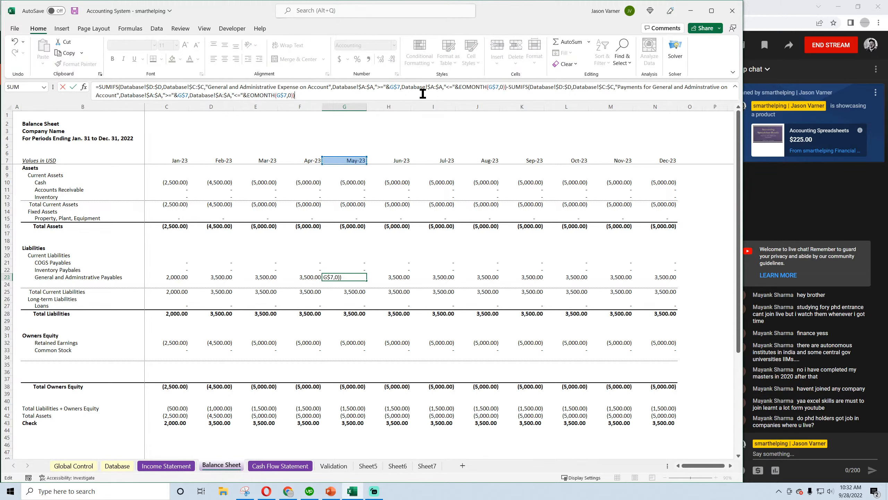
left_click_drag(506, 87, 99, 86)
key("BackSpace")
key("Return")
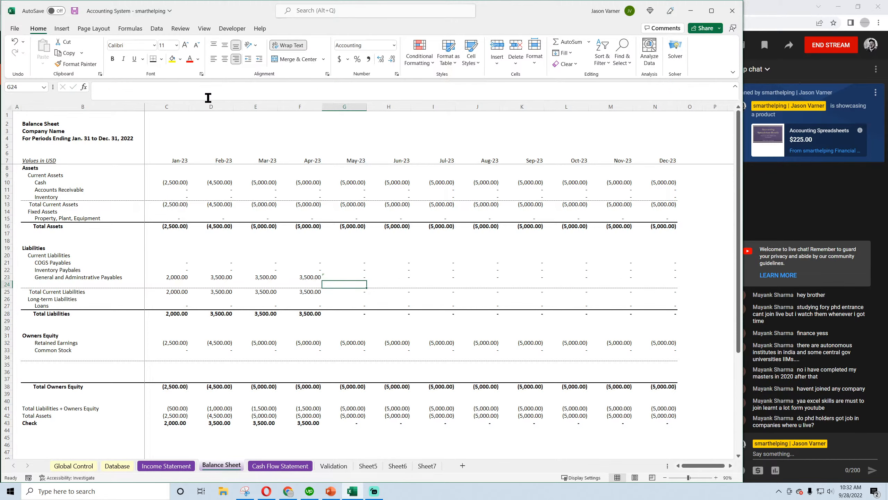
Step: Remove the leading minus sign from the payments SUMIFS formula in Balance Sheet cell G23
left_click(349, 278)
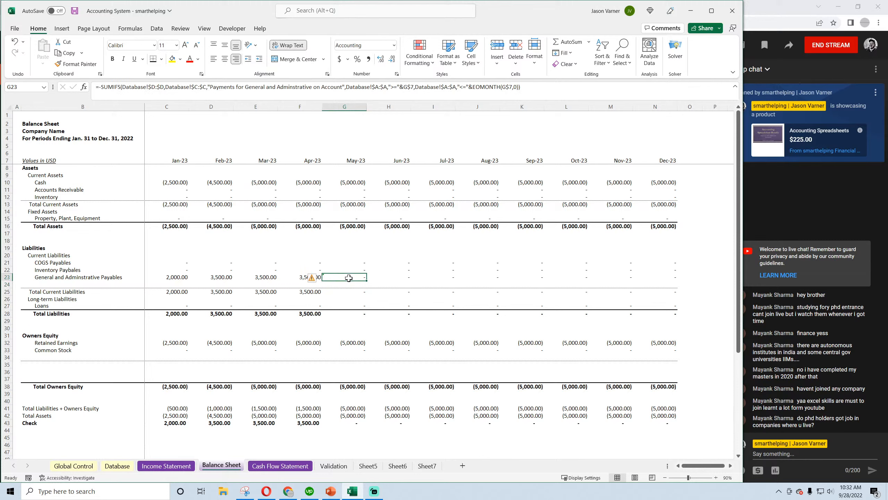
left_click(101, 87)
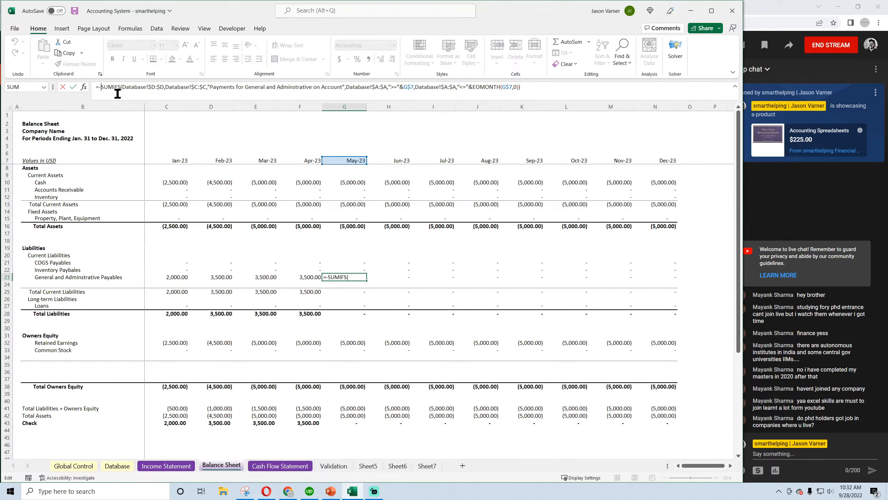
key("BackSpace")
key("ctrl+Return")
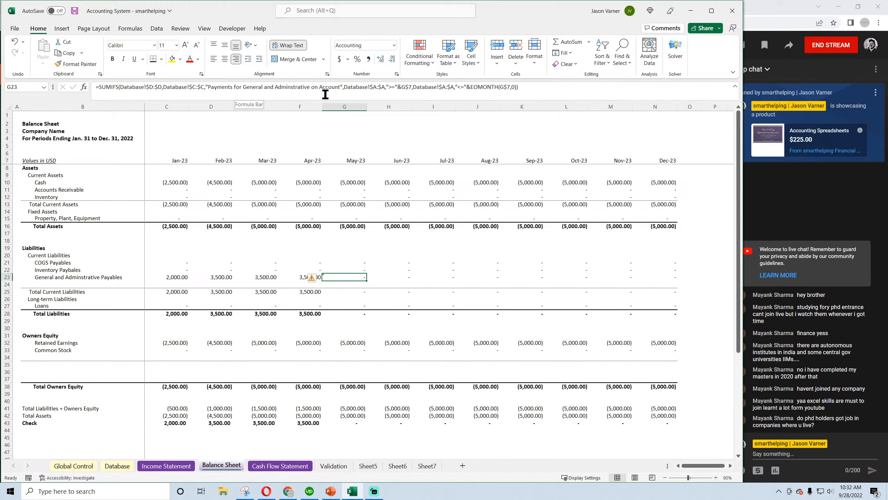
Step: Capitalize "Account" in Database cell C7 so the category reads "Payments for General and Administrative Expense on Account"
left_click(129, 470)
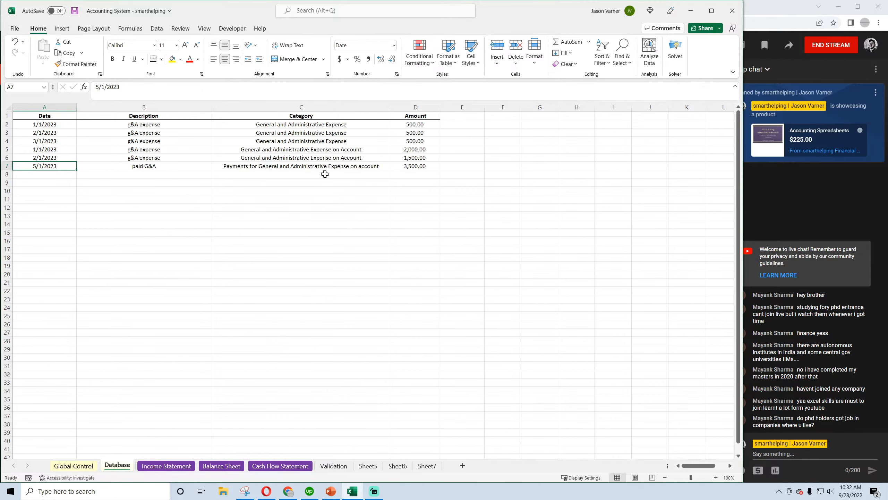
left_click(322, 165)
left_click(267, 87)
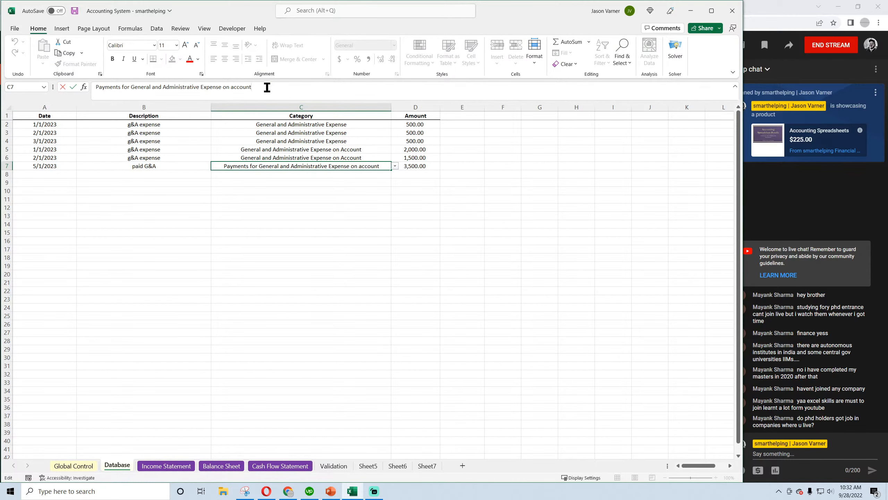
key("Return")
left_click(325, 206)
left_click(333, 166)
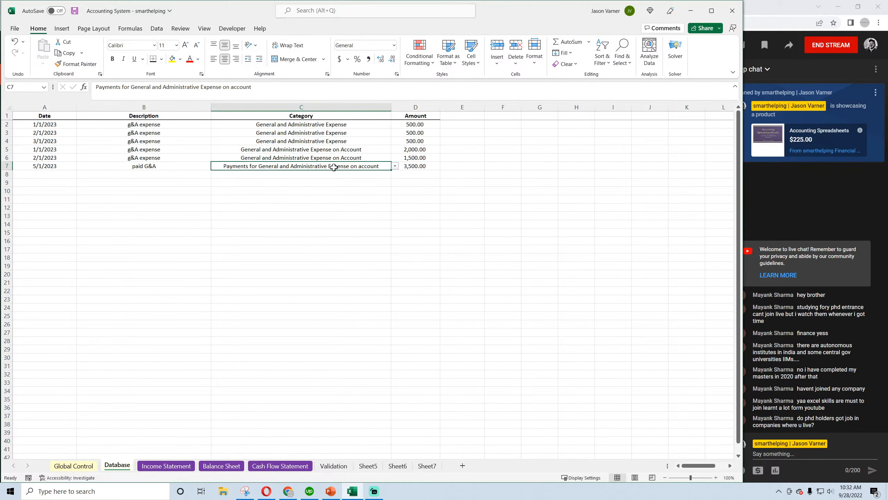
left_click(230, 87)
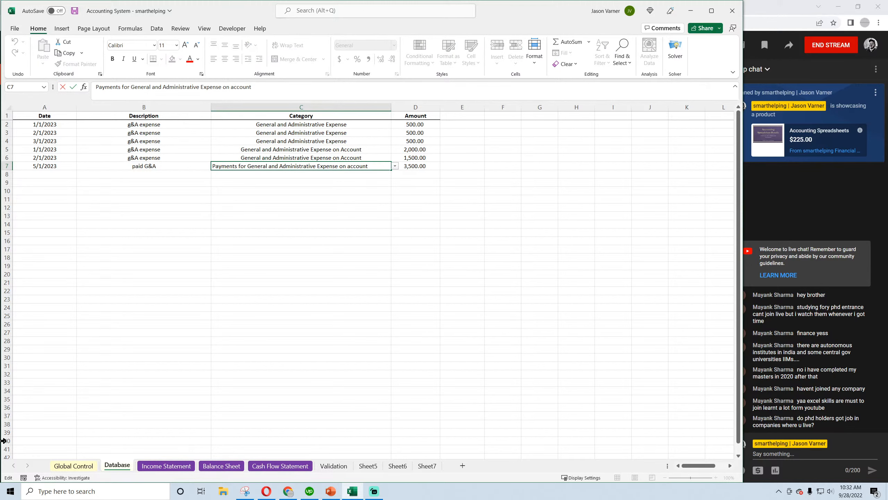
key("Delete")
type("A")
key("Return")
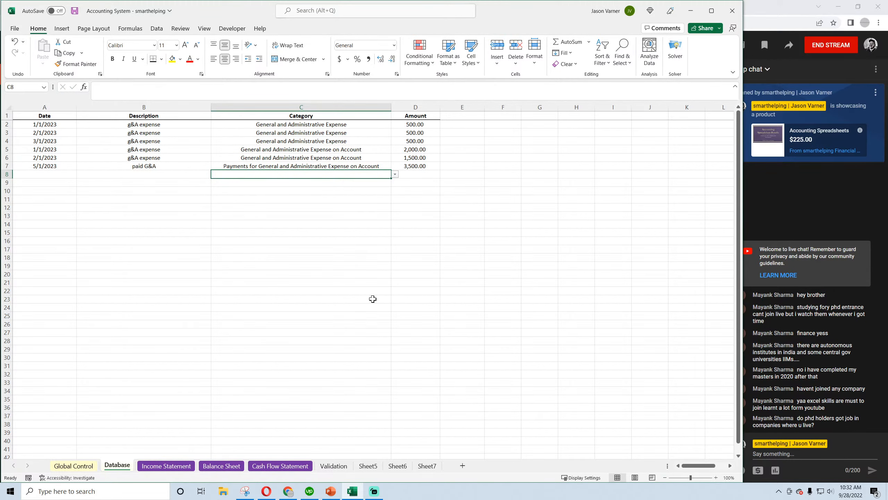
Step: Change the category in C15 of the Validation sheet to "Payments for General and Administrative Expense on Account" with a capital A
left_click(210, 466)
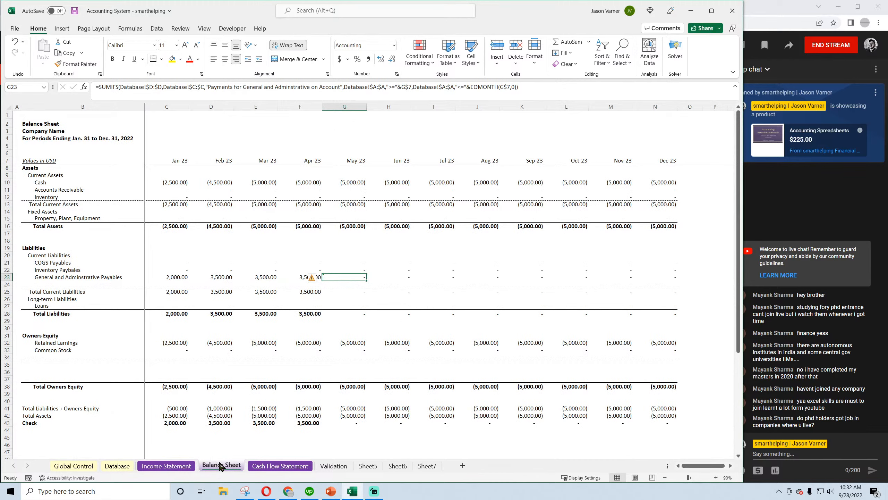
left_click(335, 466)
left_click(204, 232)
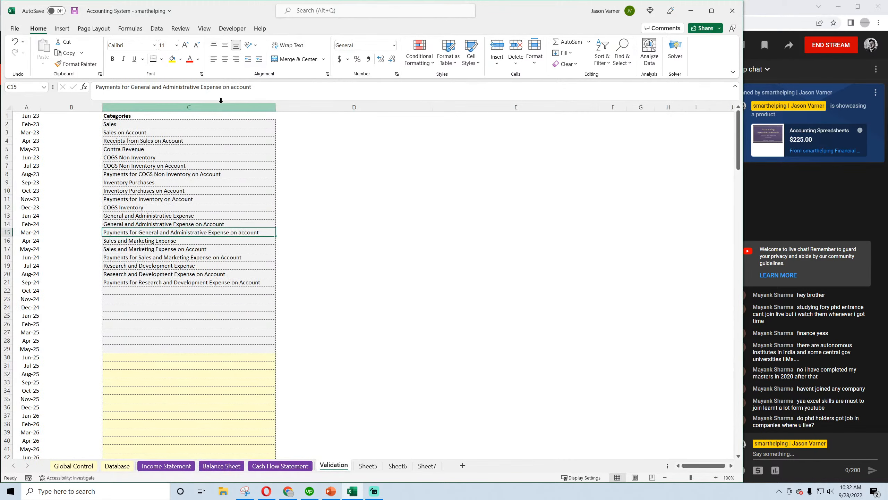
left_click(237, 87)
key("BackSpace")
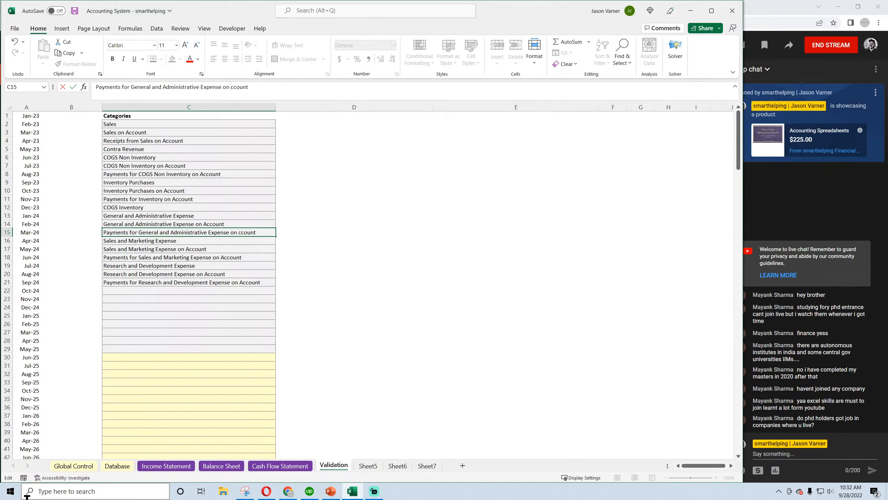
type("A")
key("Return")
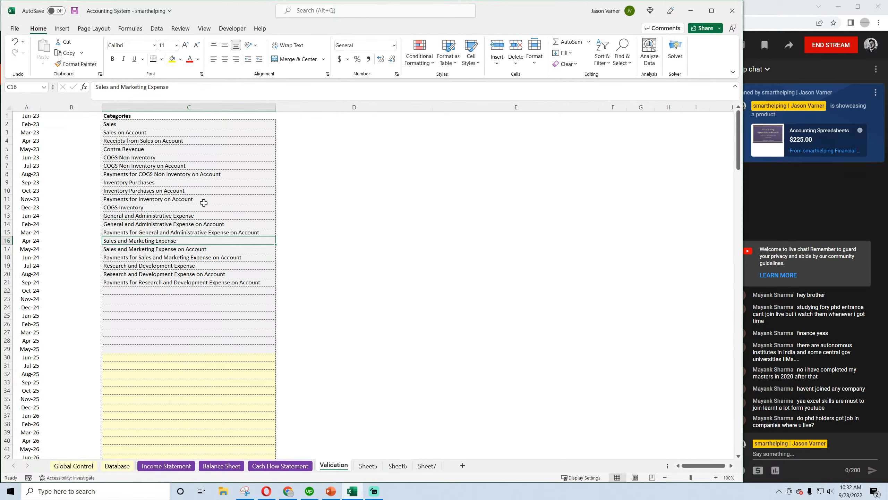
left_click(184, 232)
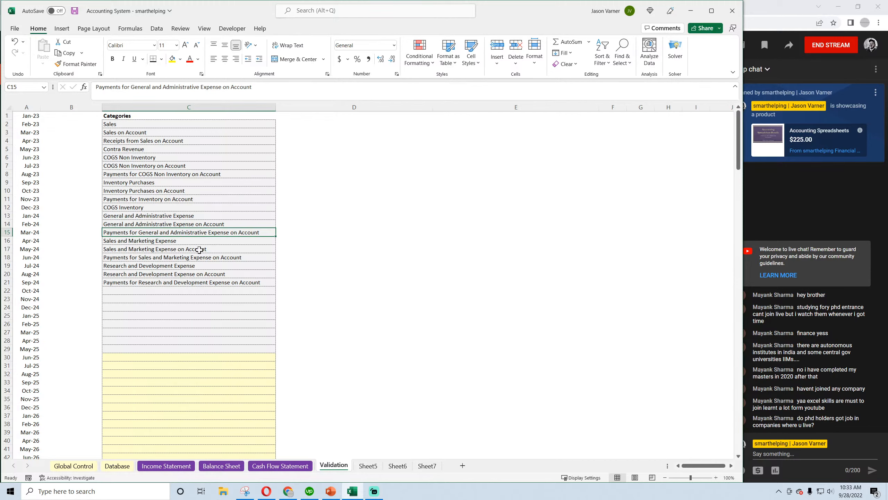
Step: Check the Database entries against the May payables formula on the Balance Sheet and save the workbook
left_click(113, 468)
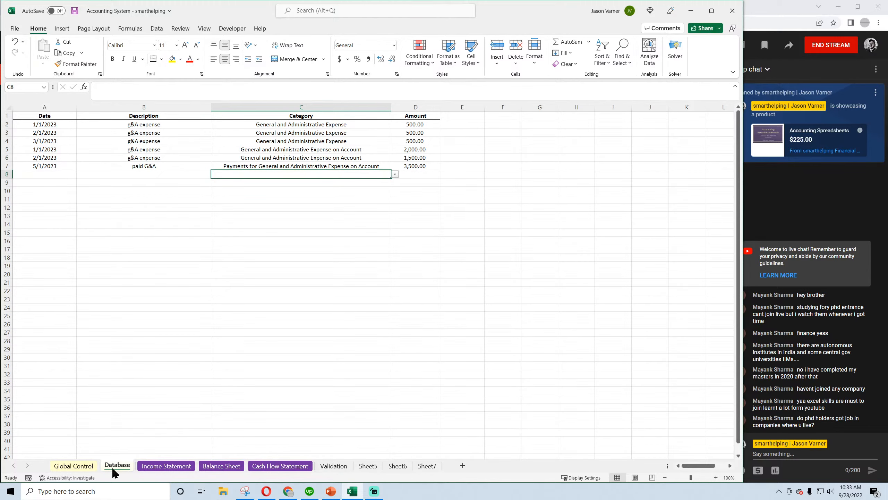
left_click(221, 465)
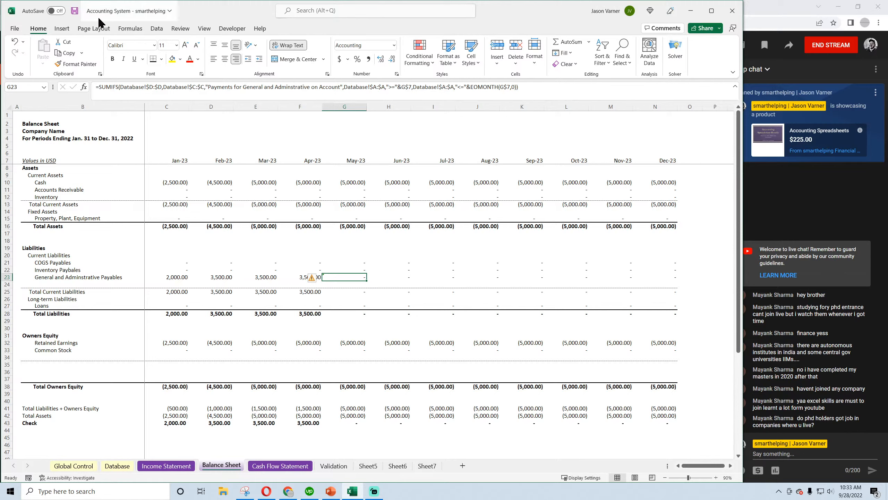
left_click(75, 12)
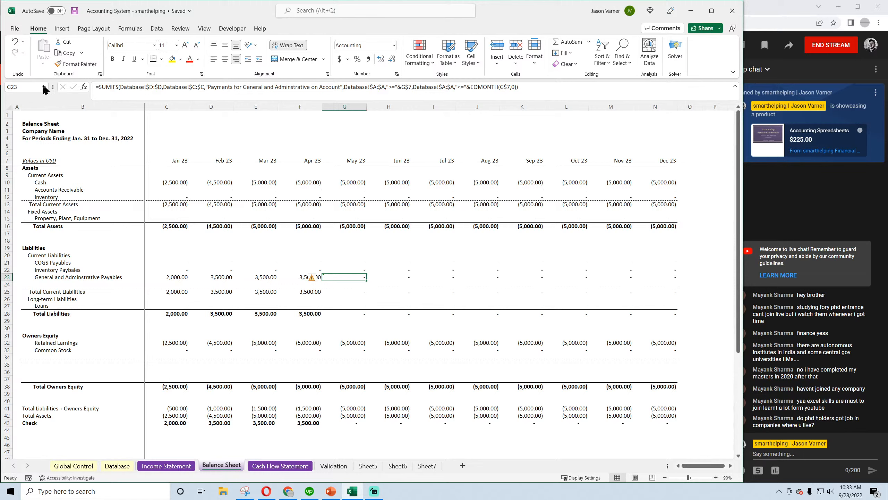
left_click(75, 12)
Step: Copy the category text from Validation cell C15 and paste it over the payments criterion in the Balance Sheet G23 formula
left_click(340, 466)
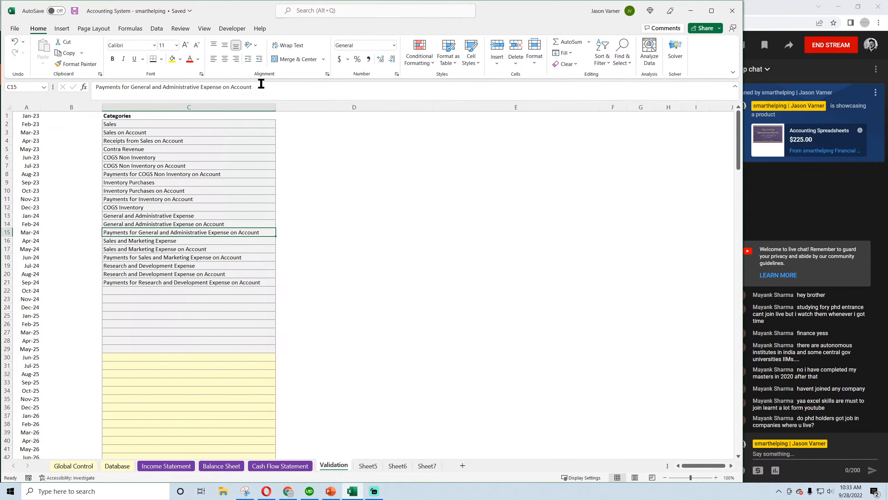
left_click_drag(261, 84, 76, 84)
right_click(126, 87)
left_click(140, 109)
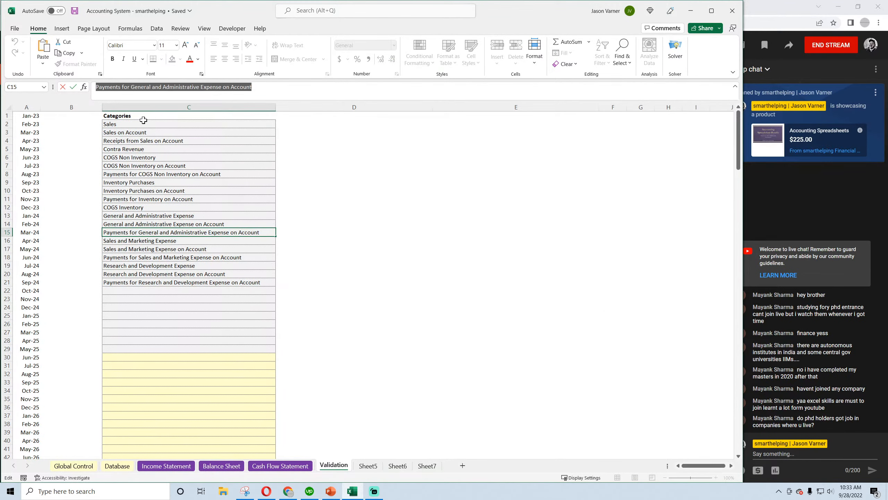
key("Return")
left_click(221, 465)
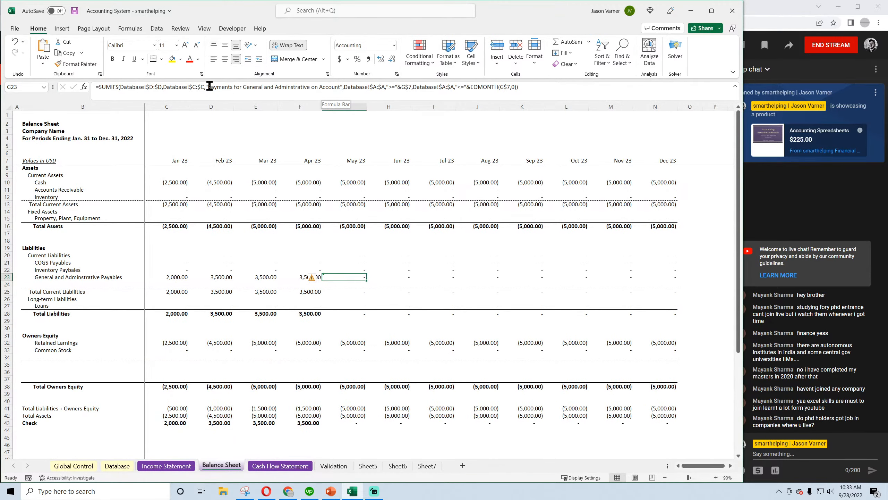
left_click_drag(210, 87, 341, 87)
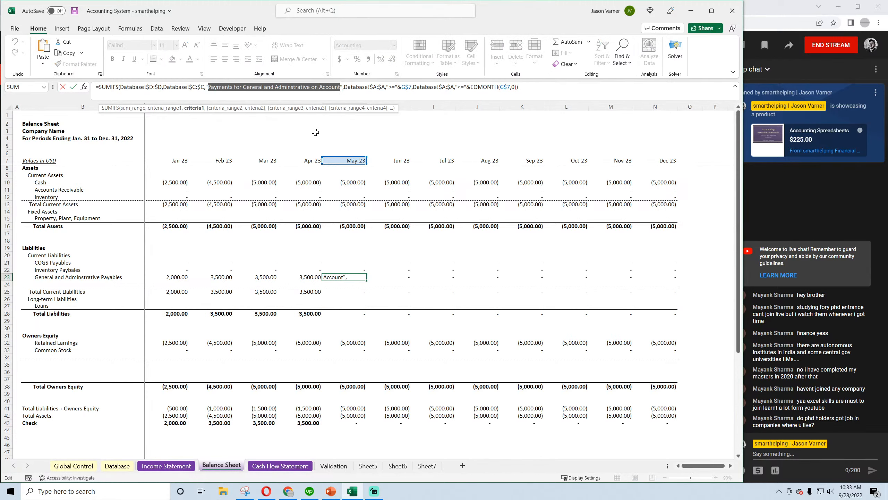
key("ctrl+v")
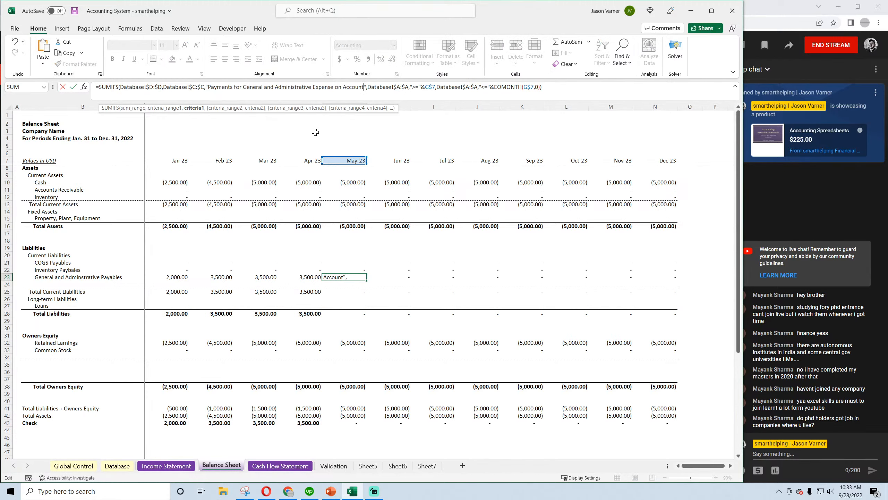
key("Return")
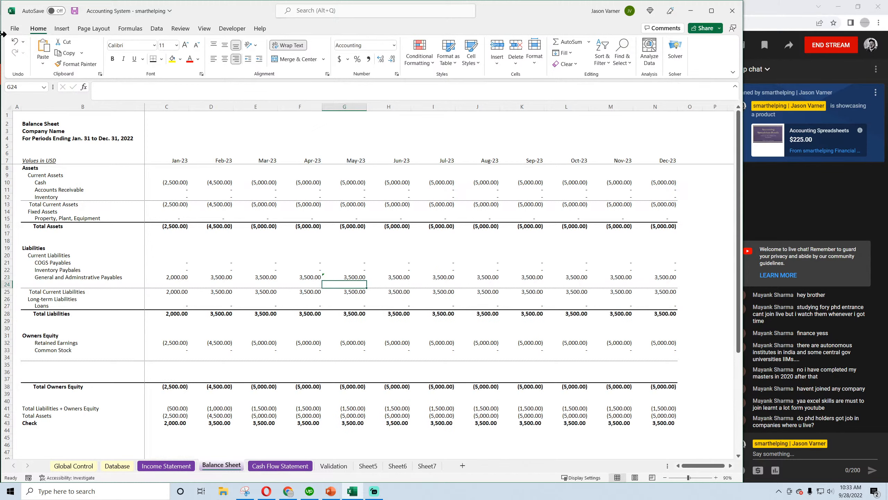
Step: Insert "Expense" into the payments criterion of the January payables formula in C23 so it reads "Payments for General and Adminstrative Expense on Account"
left_click(353, 276)
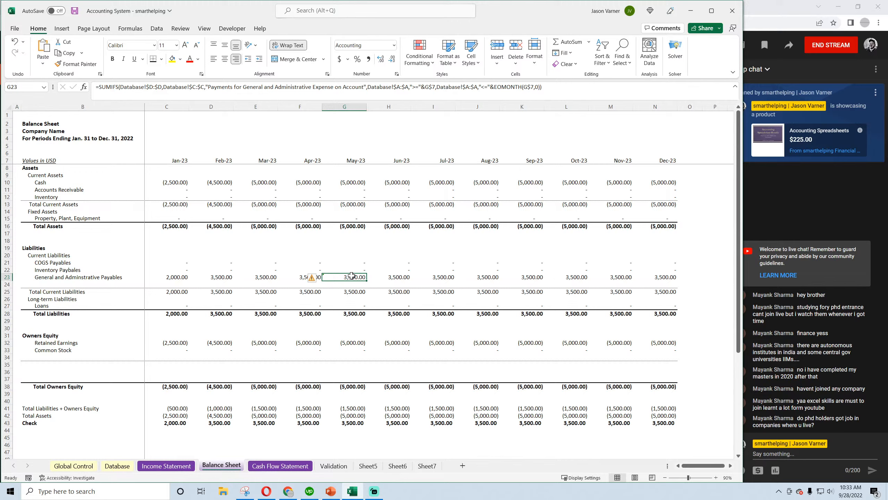
key("Left")
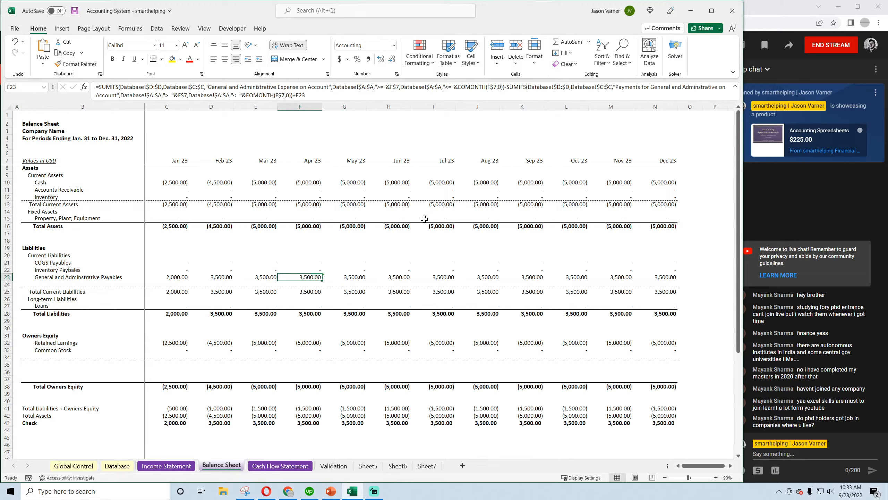
left_click(180, 279)
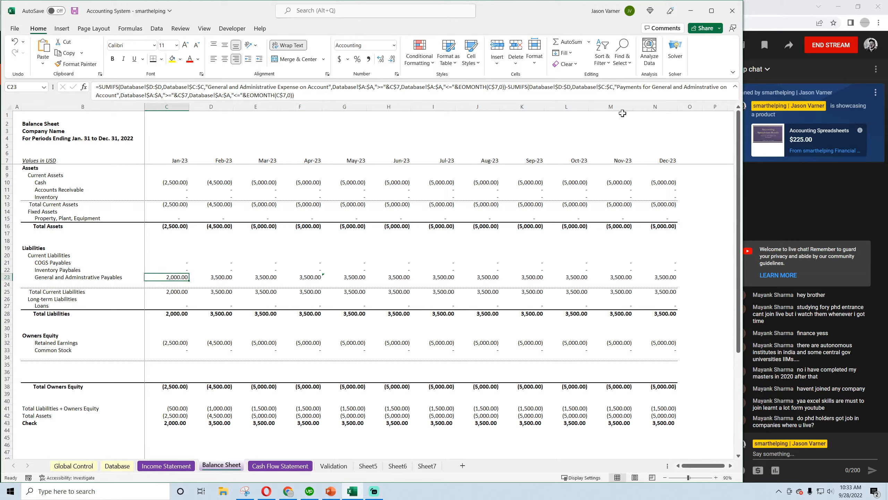
left_click(719, 86)
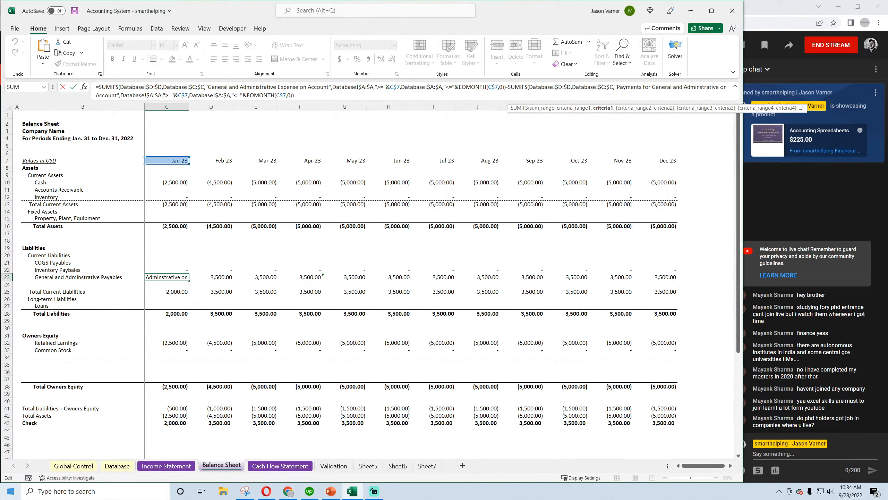
type("Expense")
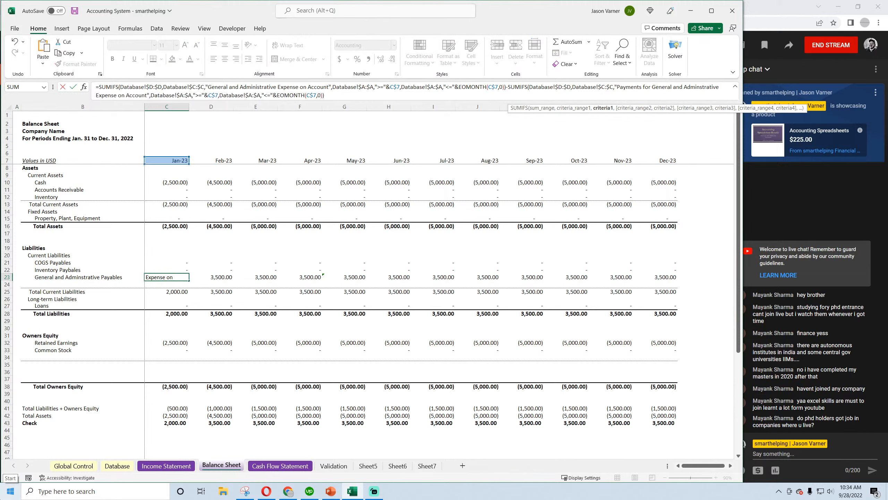
key("Return")
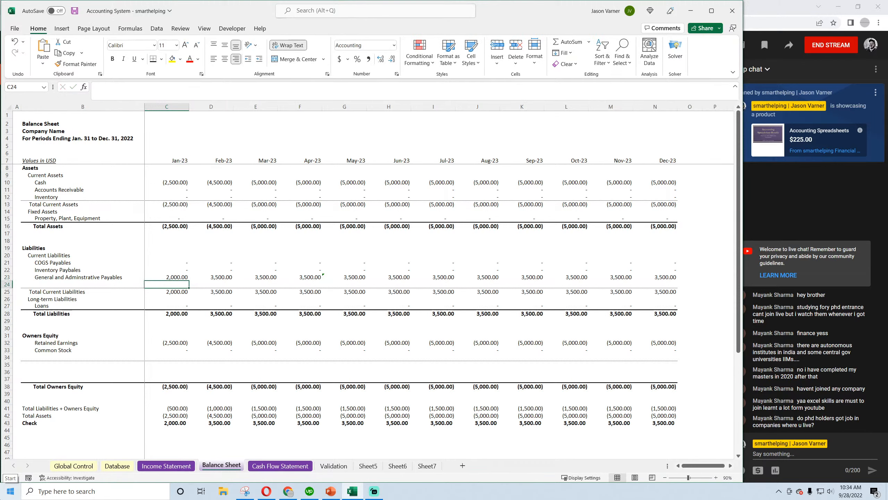
Step: Extend the C23 formula to February and append +C23 to the D23 formula to carry the prior balance forward
left_click(184, 278)
left_click_drag(189, 281, 241, 282)
left_click(223, 277)
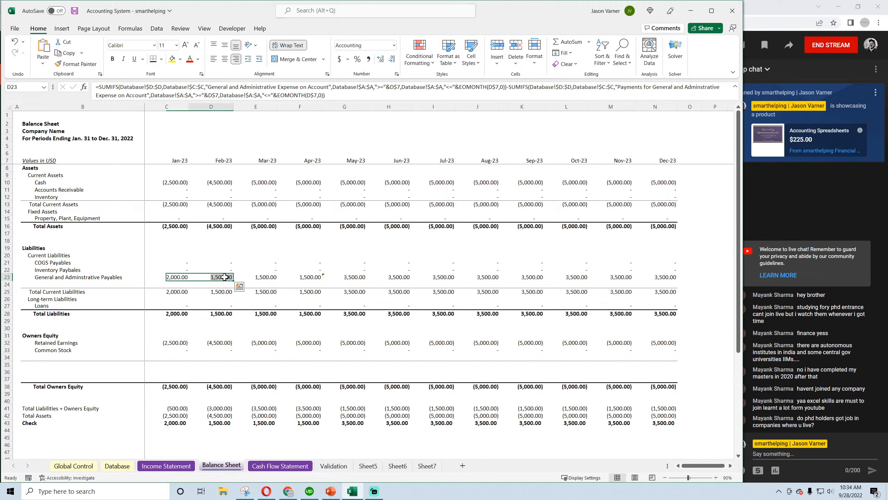
left_click(334, 90)
key("Return")
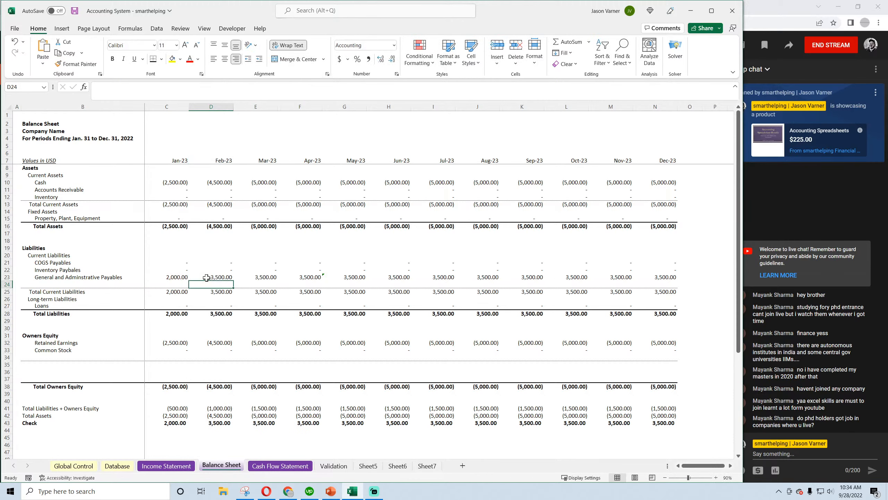
Step: Fill the D23 formula across the General and Administrative Payables row through December in N23 and save the workbook
left_click(206, 277)
left_click_drag(233, 281, 675, 288)
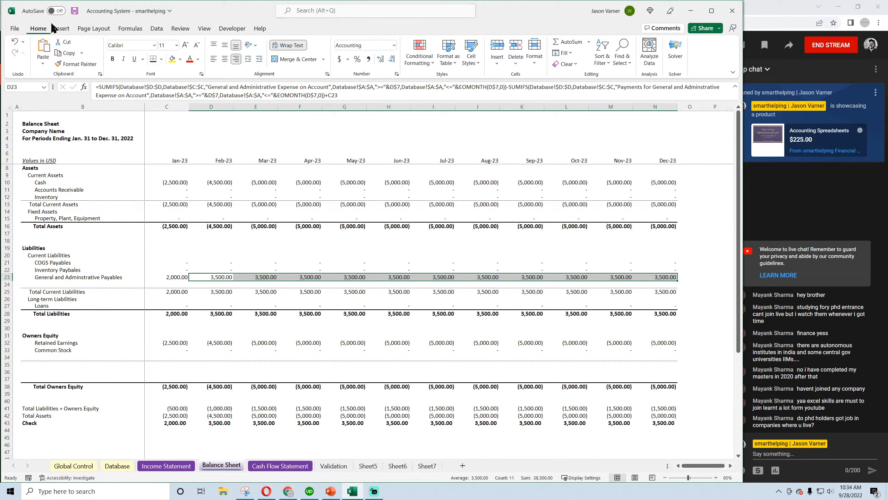
left_click(75, 11)
left_click(325, 466)
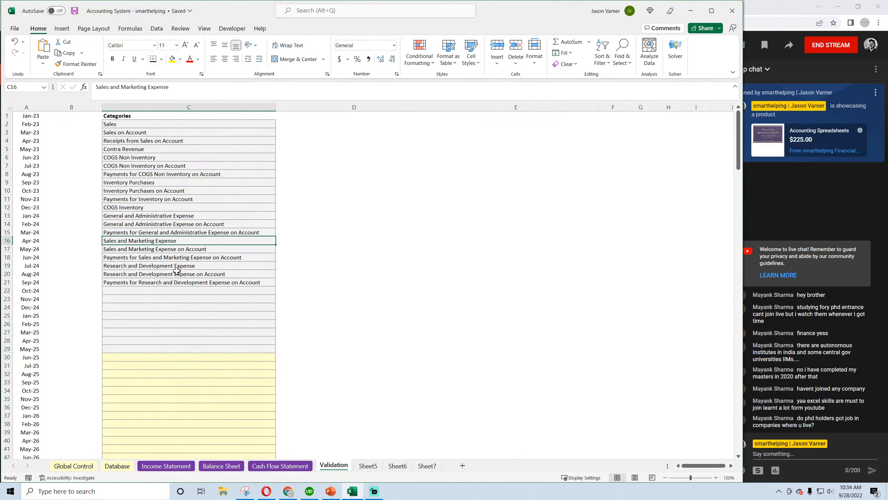
left_click(184, 232)
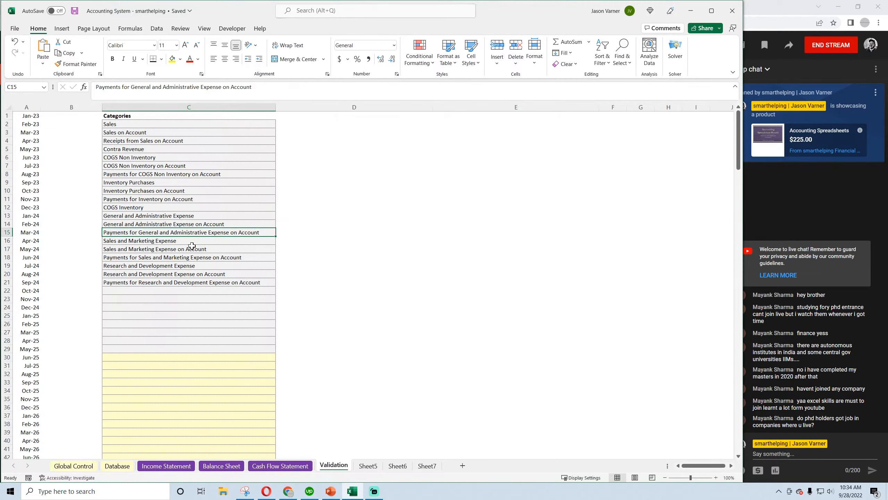
right_click(196, 233)
left_click(222, 240)
left_click(221, 465)
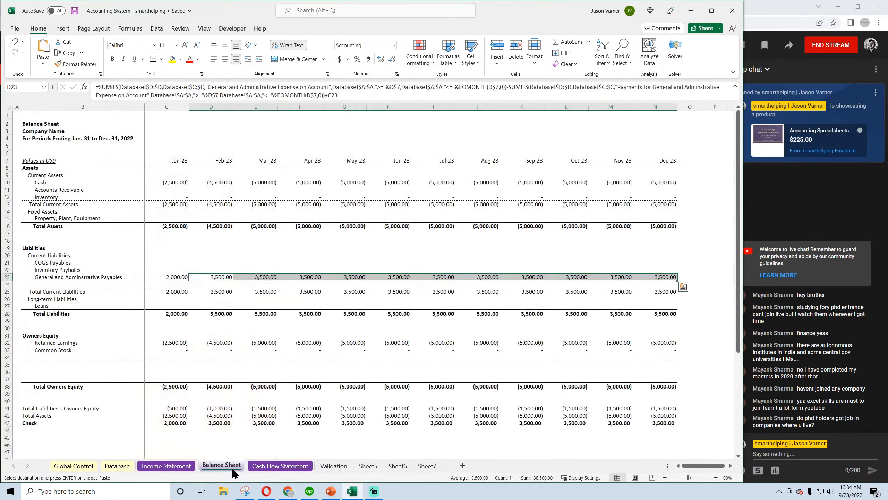
left_click(355, 275)
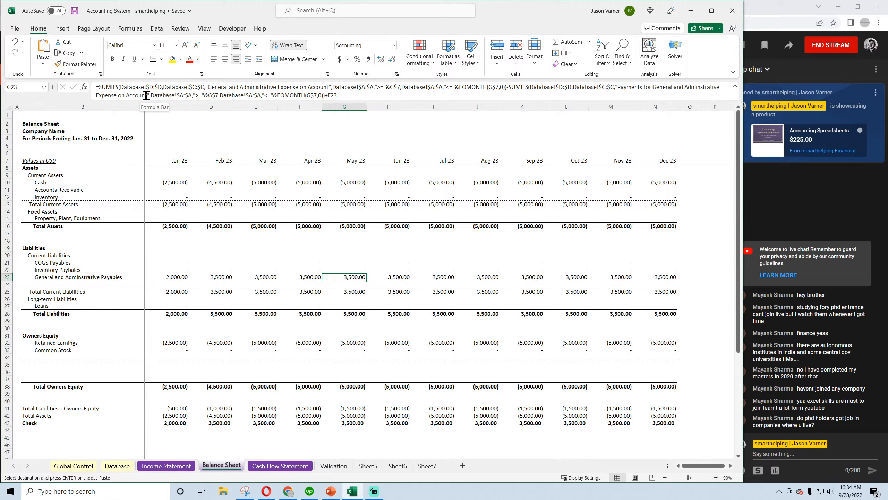
left_click_drag(146, 95, 624, 93)
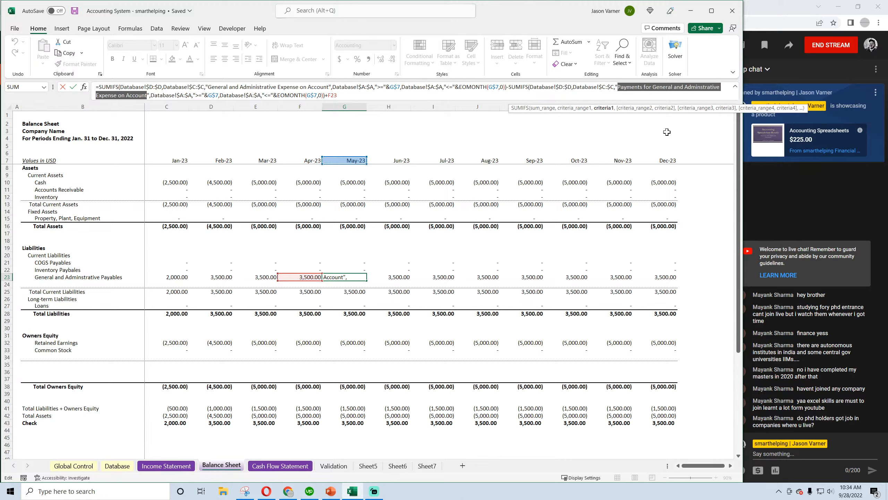
key("Escape")
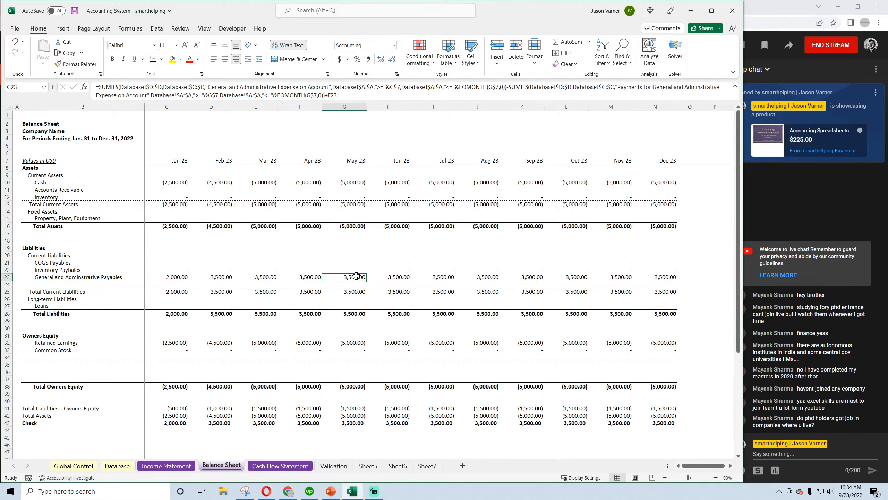
Step: Reduce the May payables formula in G23 to its payments SUMIFS by removing the prior balance +F23 and the expense-on-account SUMIFS
left_click(352, 95)
key("BackSpace")
key("BackSpace")
key("BackSpace")
key("BackSpace")
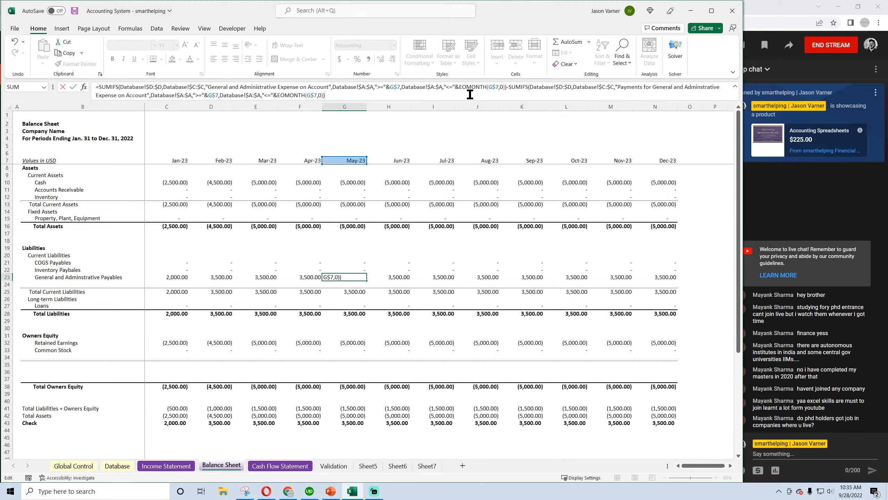
left_click_drag(506, 87, 99, 87)
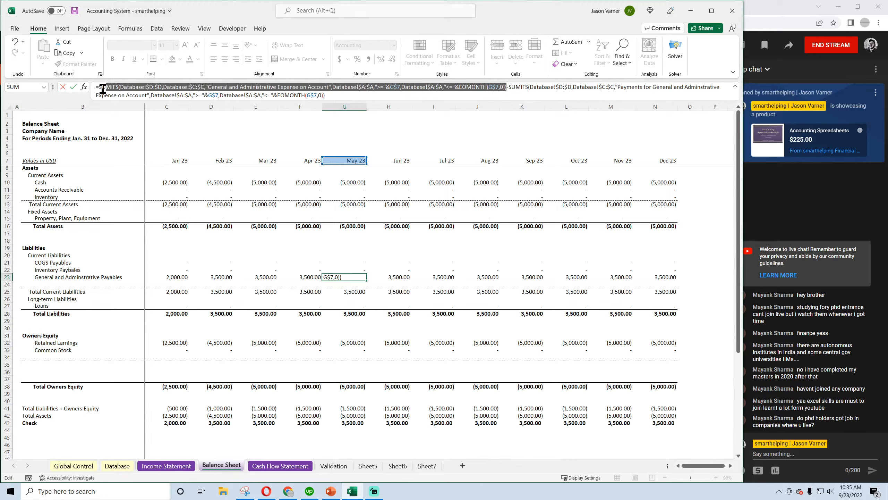
key("BackSpace")
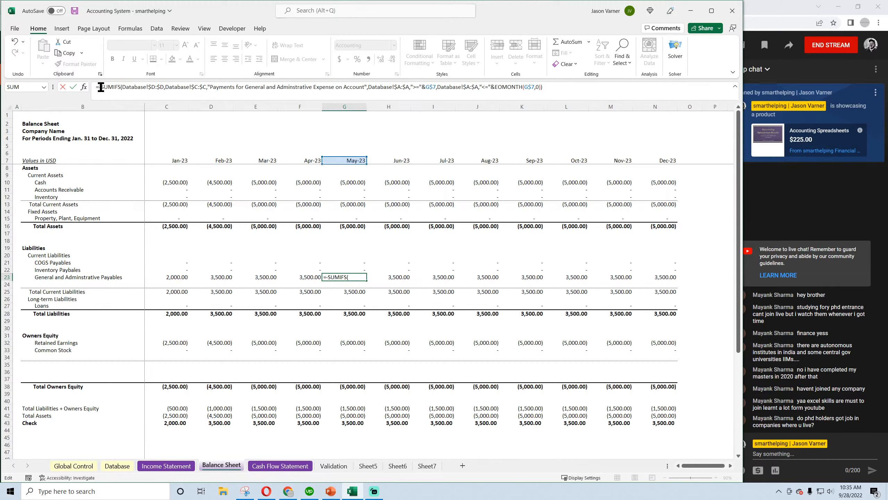
key("Return")
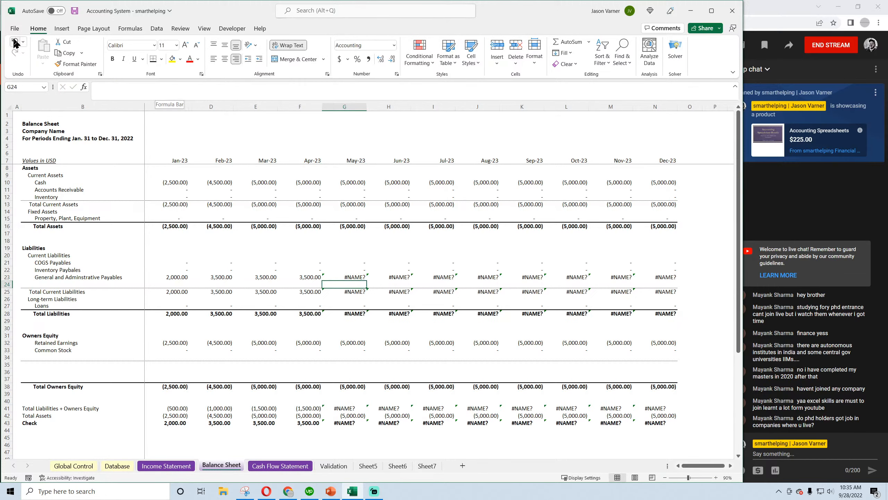
Step: Correct the G23 formula by restoring the missing S in SUMIFS and removing the leading minus sign
left_click(351, 278)
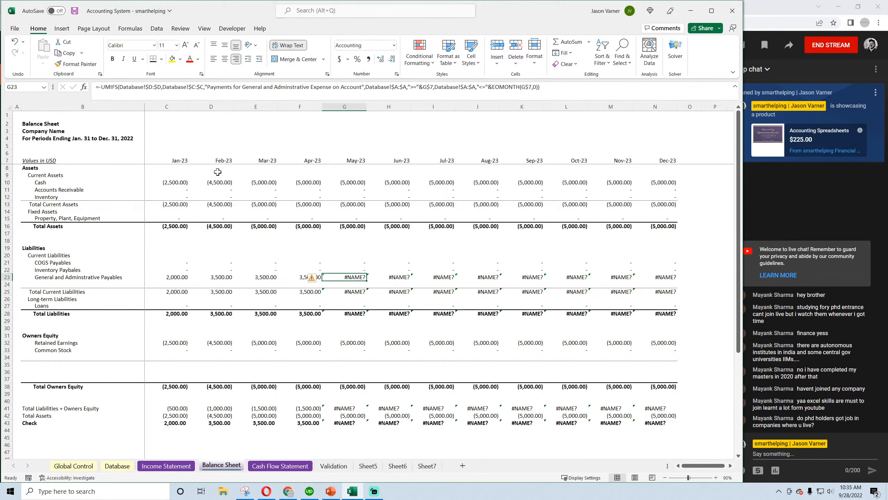
left_click(101, 87)
type("s")
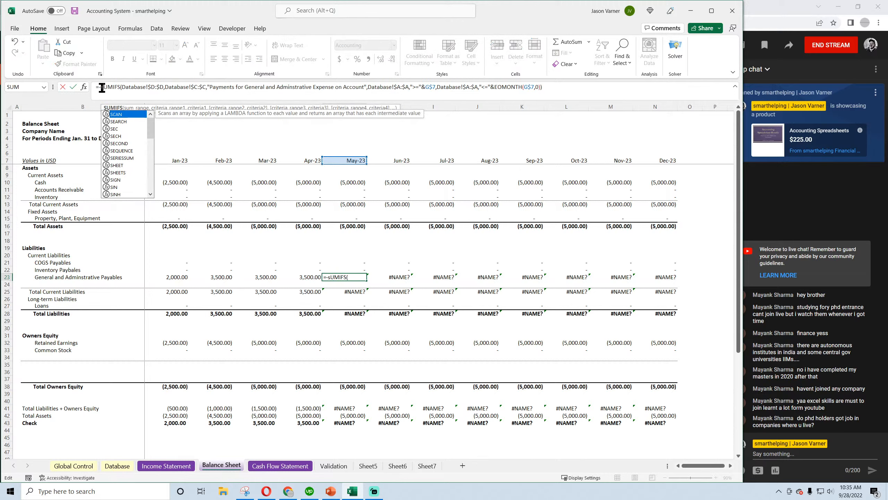
left_click(102, 87)
key("BackSpace")
key("Return")
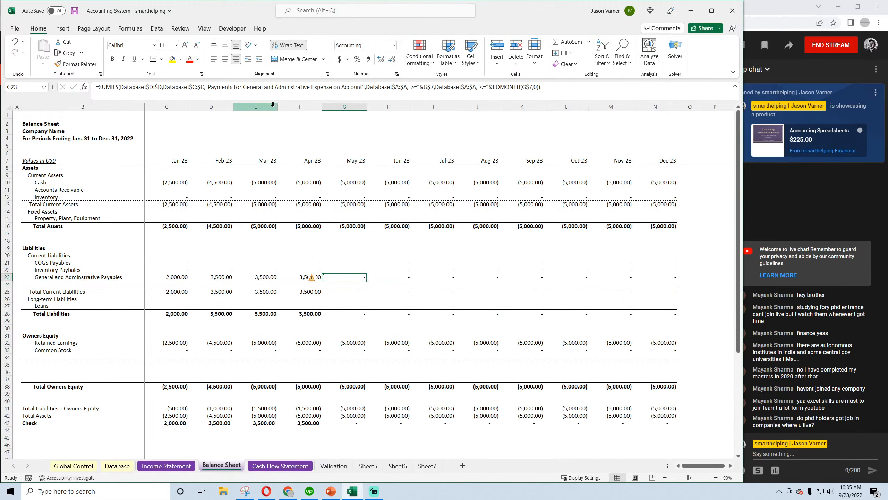
Step: Copy Validation cell C15 and try to replace the payments criterion in the Balance Sheet G23 formula with its text
left_click(334, 466)
right_click(218, 231)
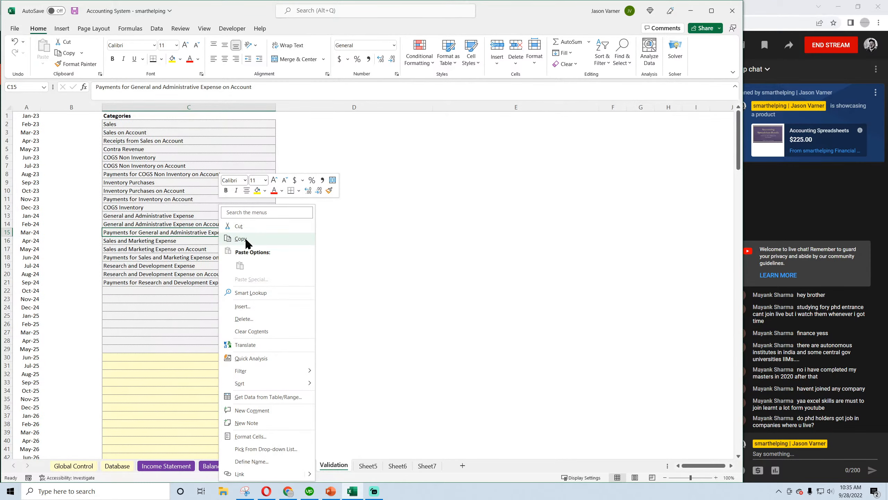
left_click(241, 236)
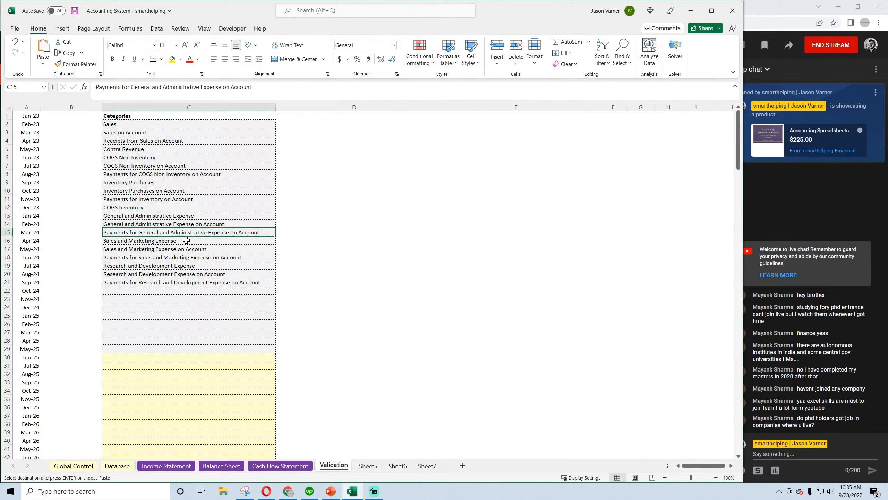
left_click(230, 466)
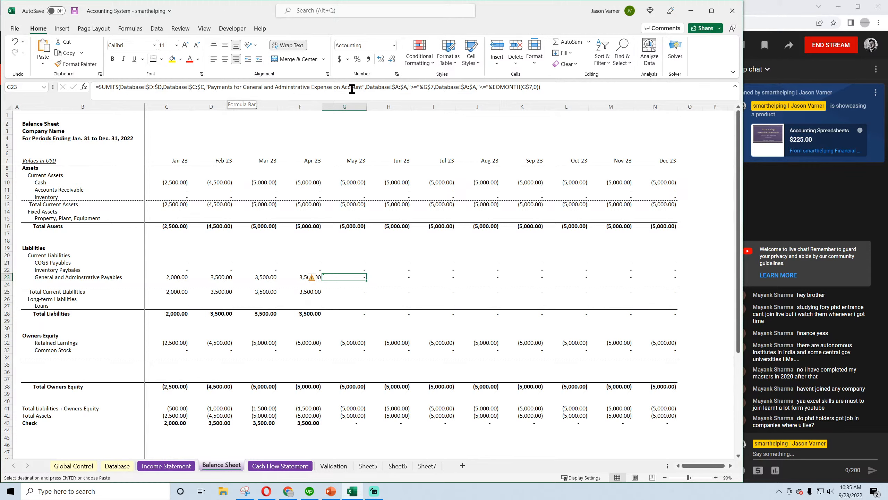
left_click_drag(362, 88, 208, 88)
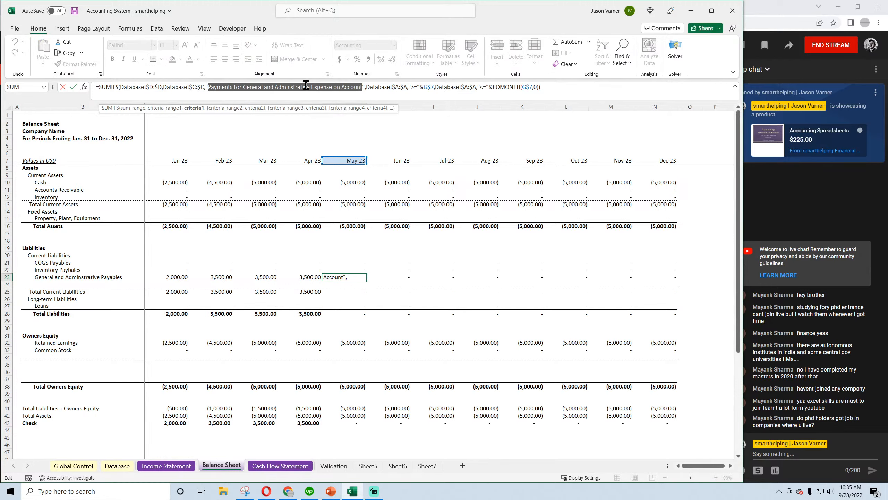
left_click(378, 85)
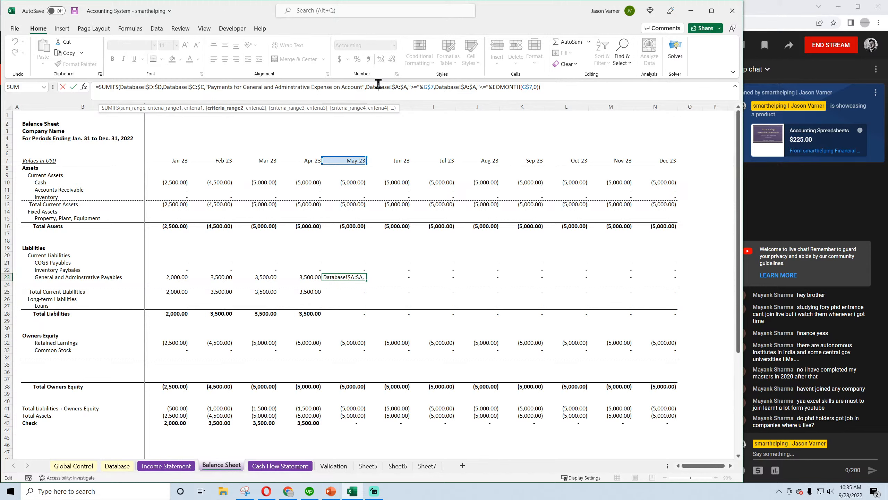
key("Return")
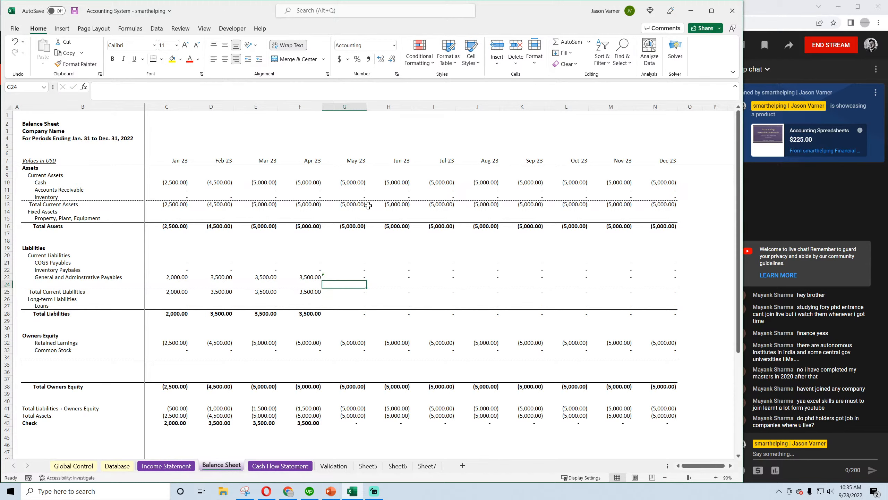
Step: Copy the payments category from Database cell C7 and return to the May payables formula in Balance Sheet cell G23
left_click(349, 275)
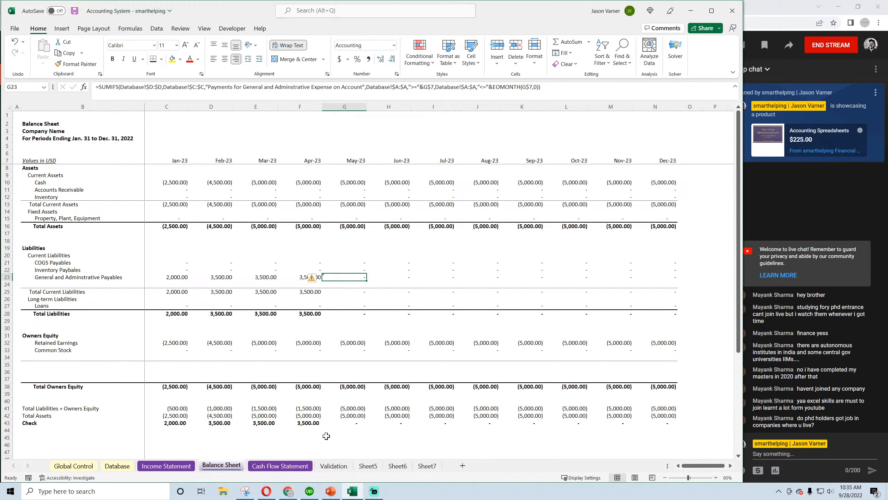
left_click(333, 465)
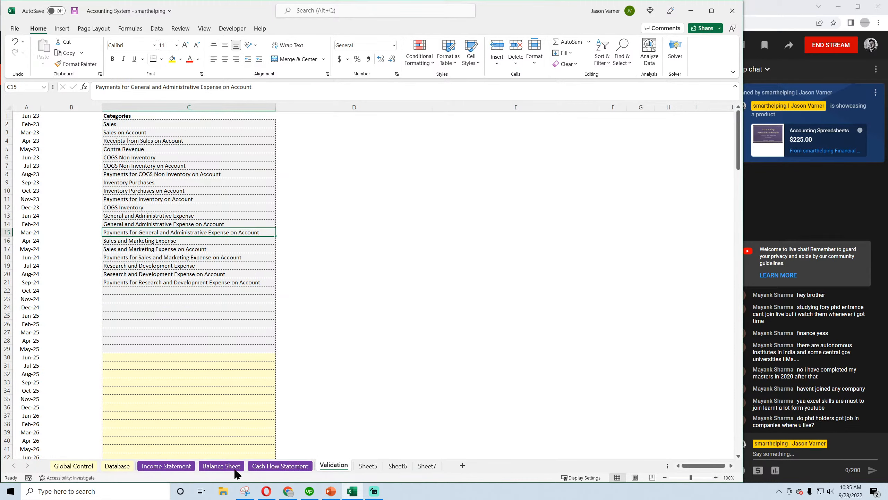
left_click(116, 467)
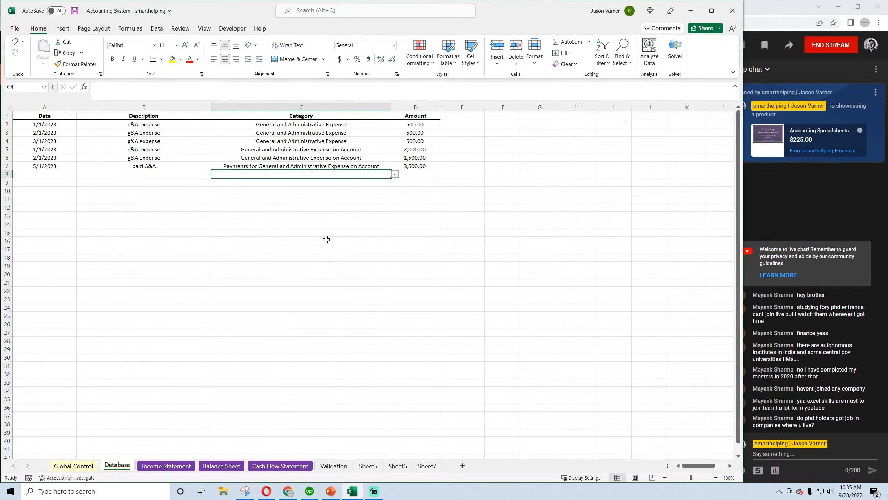
left_click(328, 168)
right_click(327, 167)
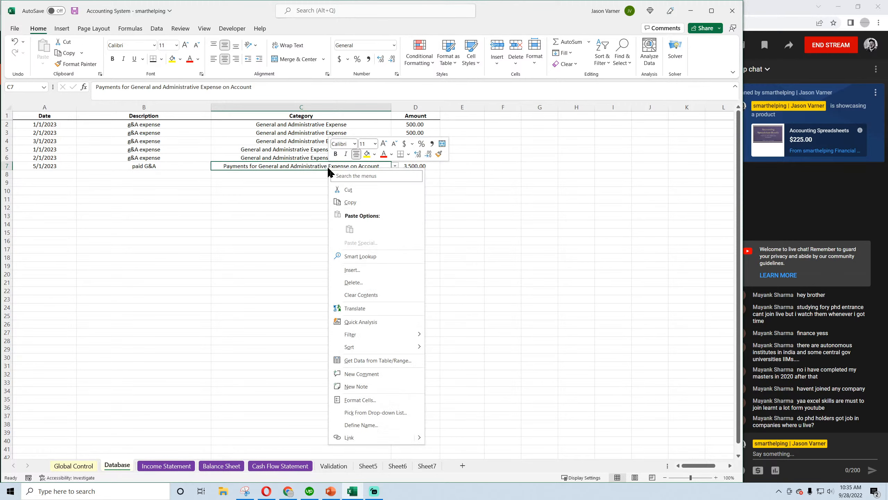
left_click(353, 205)
left_click(221, 465)
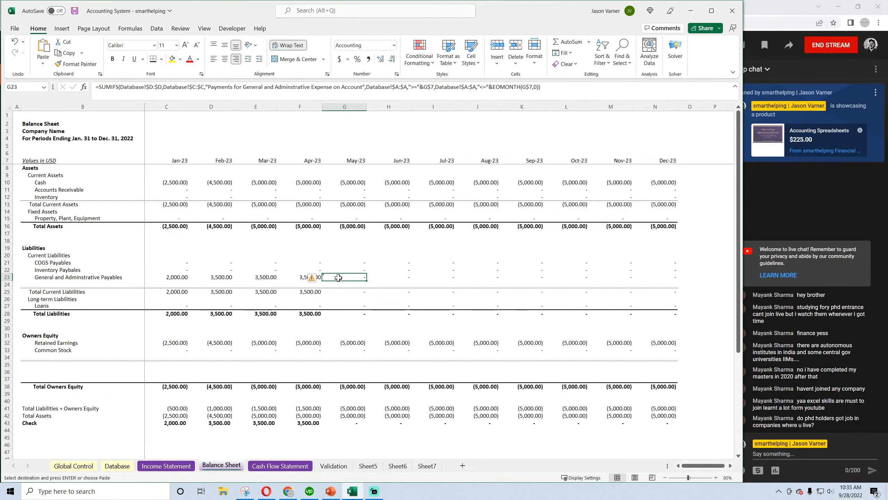
Step: Inspect the payments criterion in the G23 formula, keep the formula unchanged, and save the workbook
left_click_drag(208, 87, 363, 88)
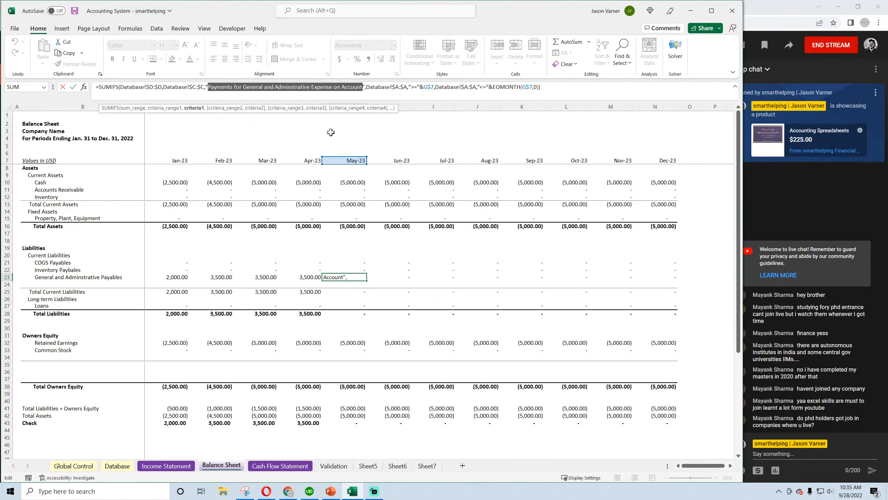
left_click(380, 89)
left_click(573, 85)
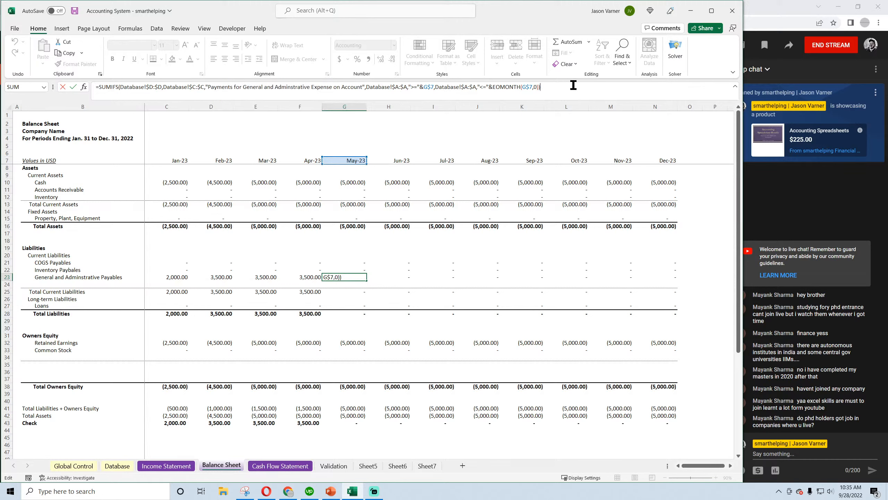
left_click(256, 86)
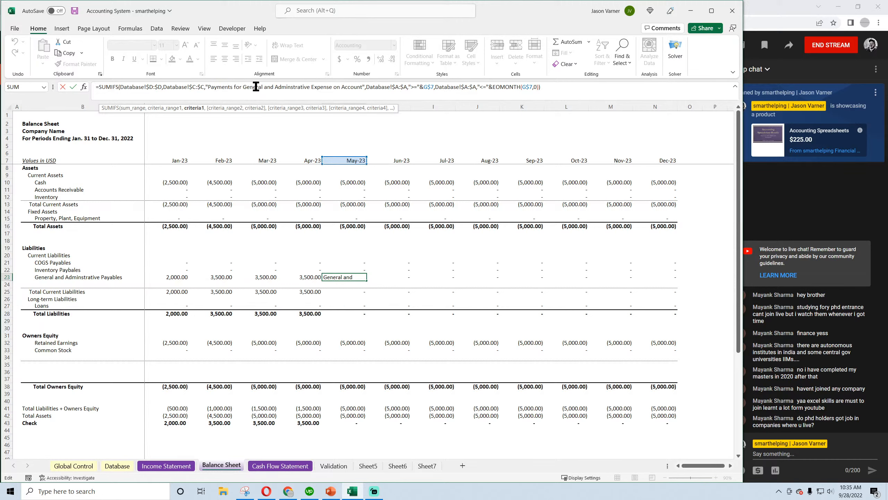
key("Return")
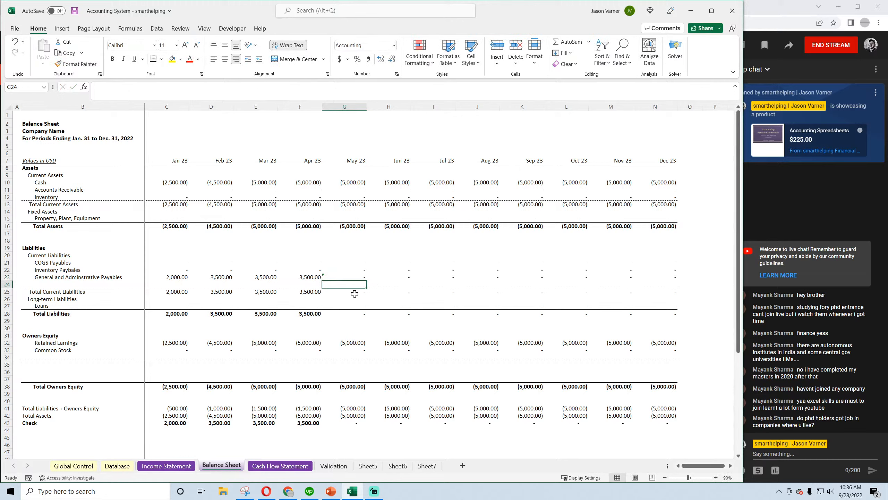
left_click(74, 11)
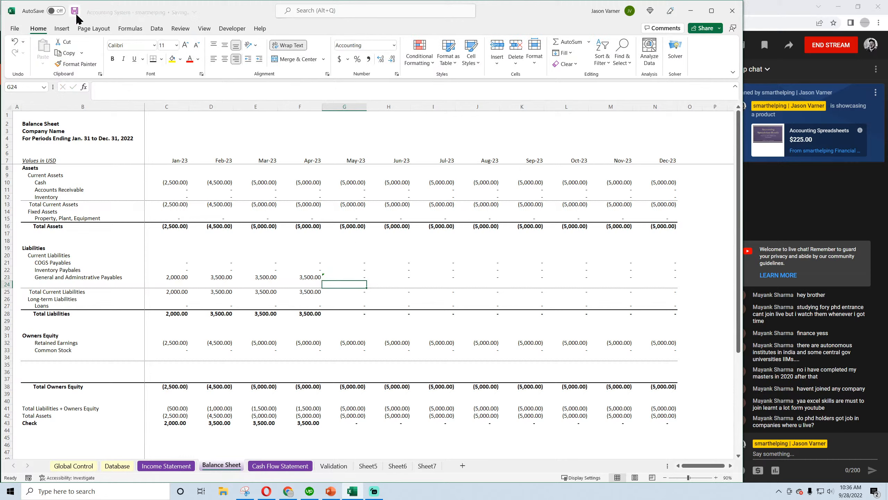
Step: Compare the April, May and June General and Administrative Payables formulas in F23, G23 and H23
left_click(316, 277)
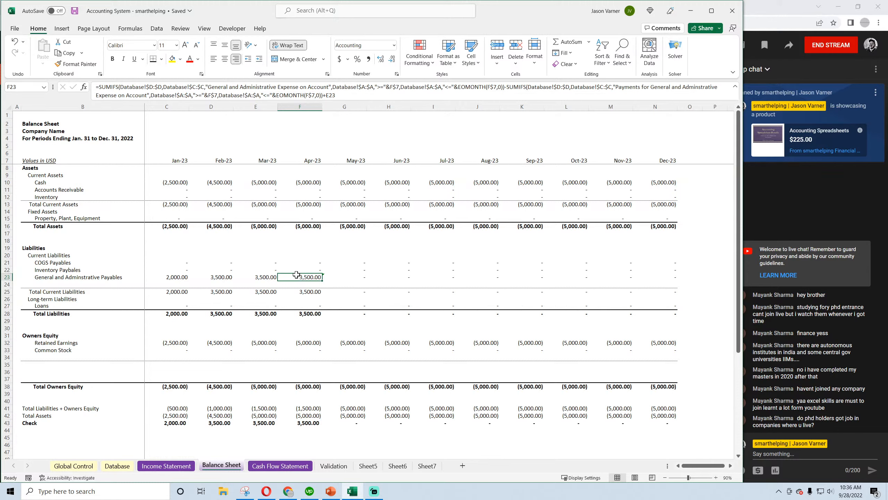
left_click(351, 277)
left_click(392, 278)
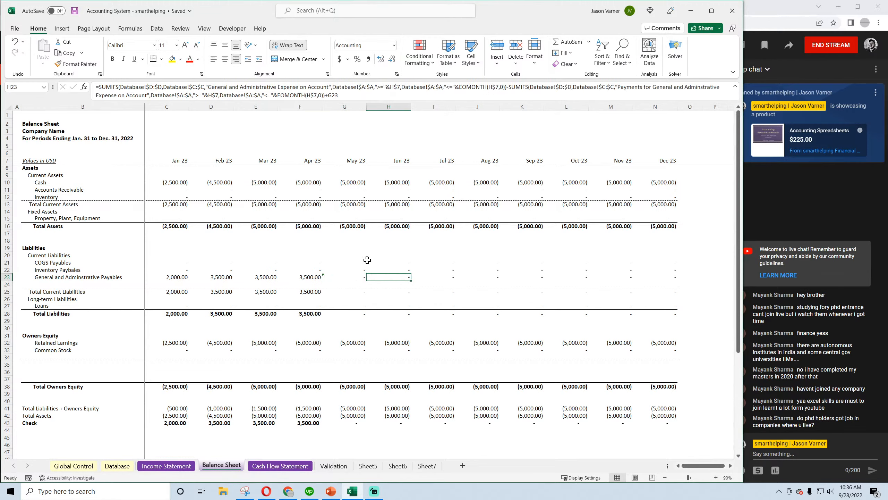
Step: Undo the recent formula, category and label edits step by step, back to the Cash Flow Statement change in C18
left_click(15, 46)
left_click(15, 46)
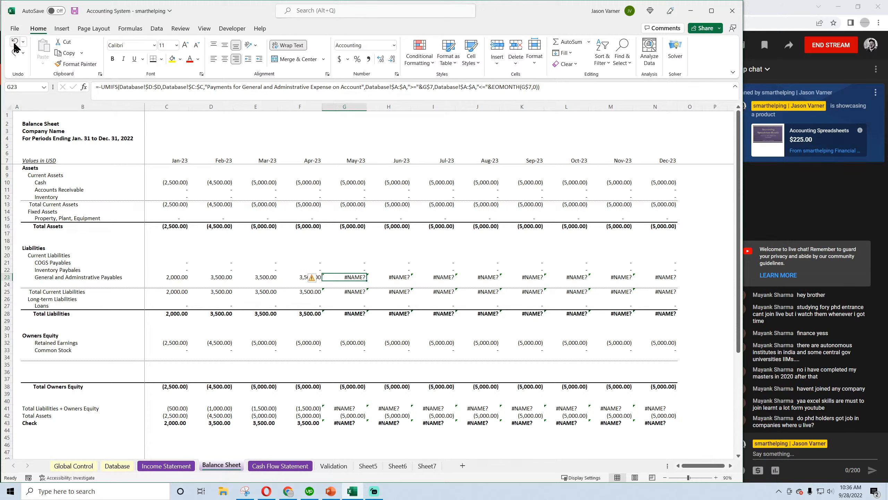
left_click(16, 47)
left_click(15, 47)
left_click(15, 46)
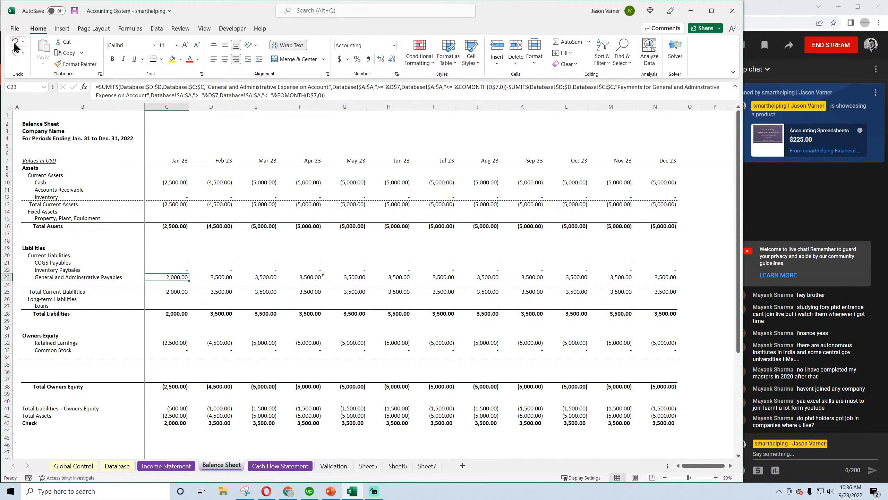
left_click(15, 47)
left_click(16, 46)
left_click(15, 46)
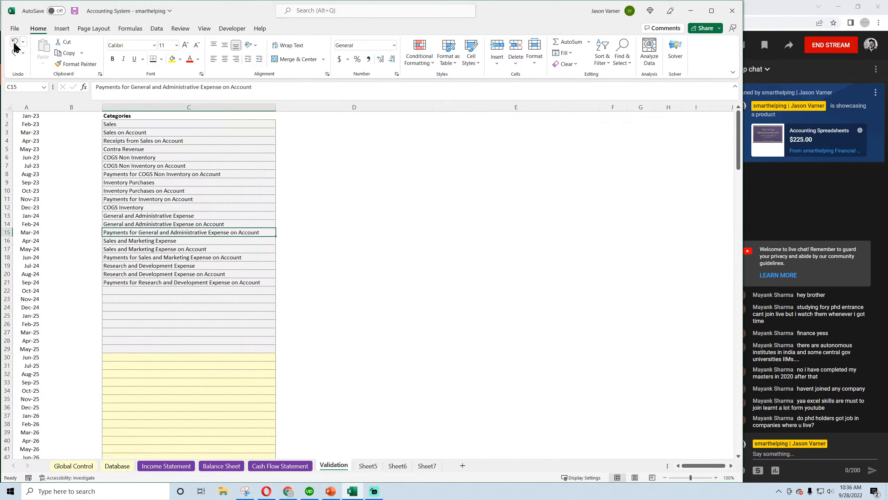
left_click(15, 46)
left_click(15, 46)
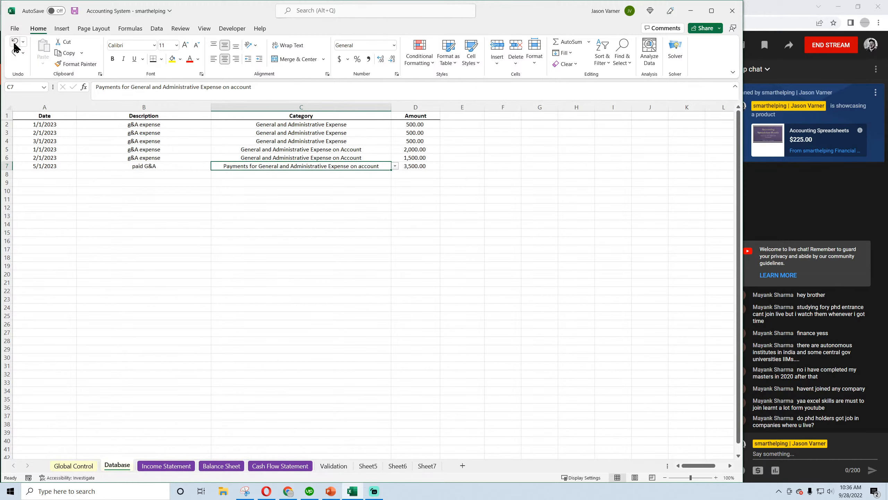
left_click(15, 46)
left_click(16, 46)
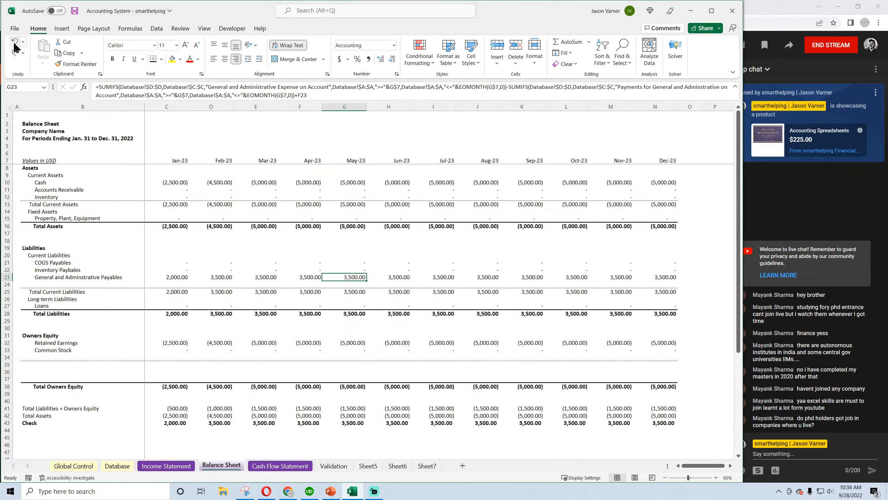
left_click(15, 47)
left_click(16, 46)
left_click(15, 47)
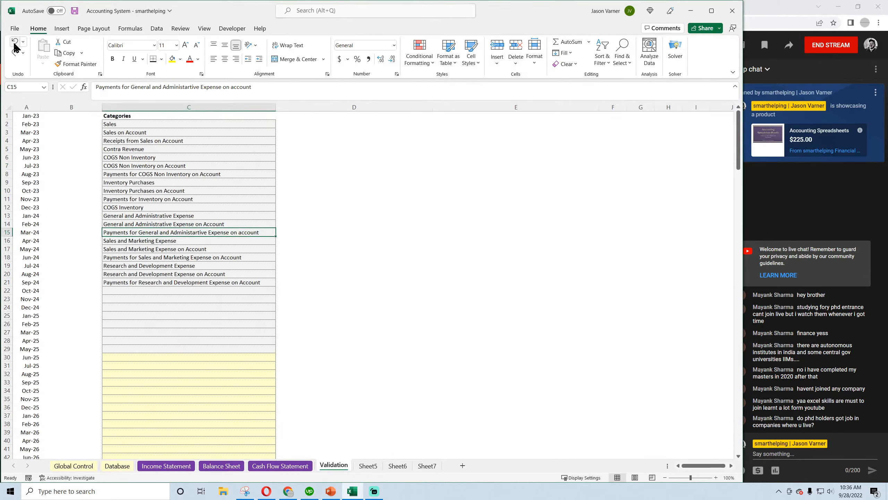
left_click(15, 46)
left_click(15, 47)
left_click(15, 46)
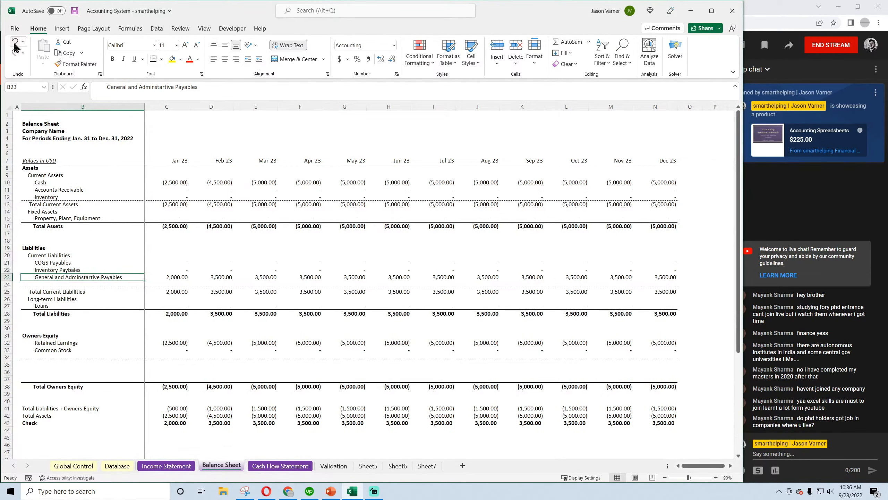
left_click(15, 46)
left_click(15, 46)
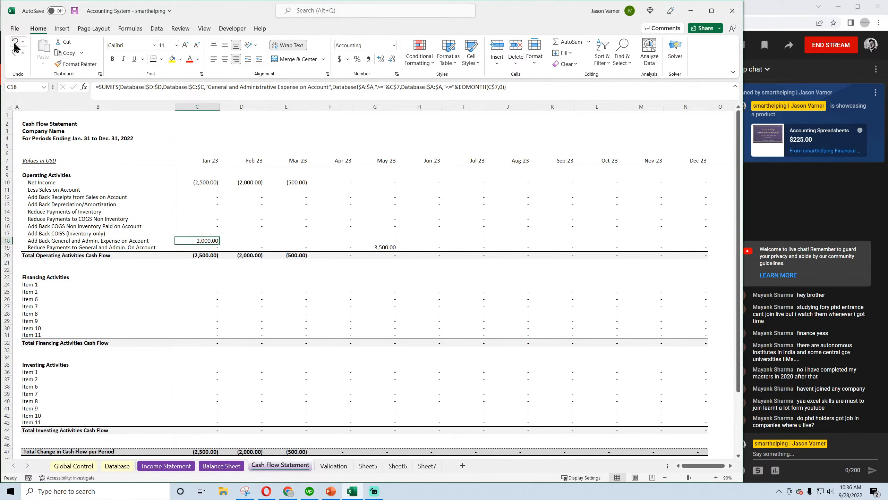
Step: Redo all the undone edits, up to the payments-only SUMIFS formula in Balance Sheet cell G23
left_click(14, 53)
left_click(14, 53)
left_click(14, 53)
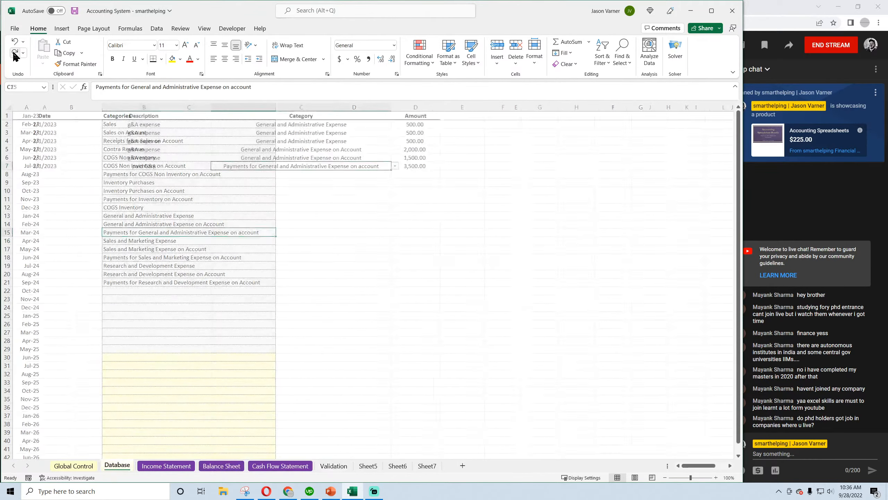
left_click(14, 53)
left_click(14, 53)
left_click(14, 53)
left_click(14, 53)
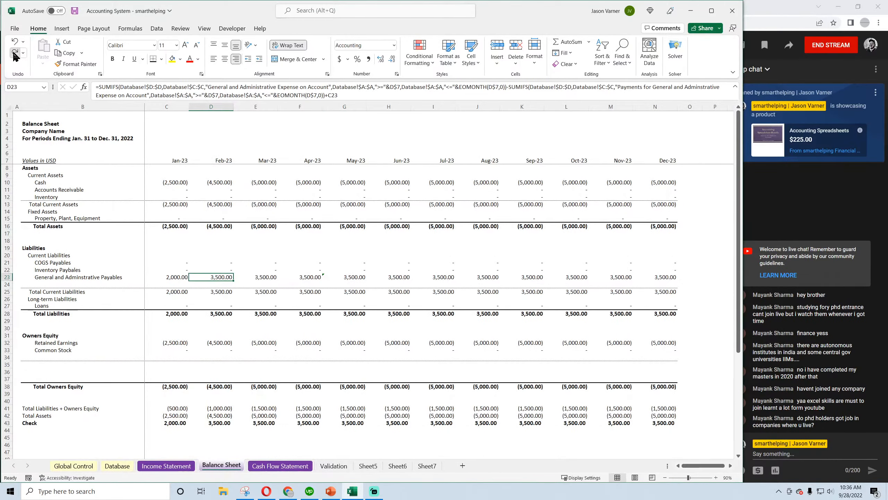
left_click(13, 53)
left_click(14, 53)
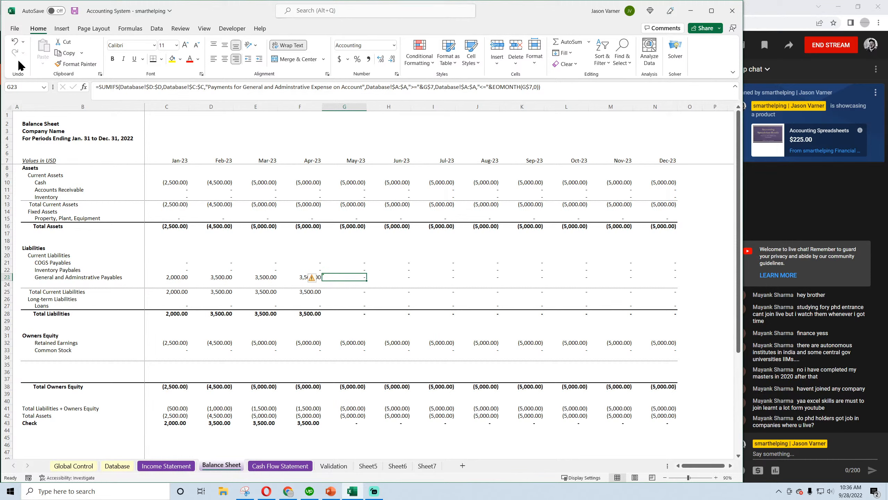
Step: Check the January payables formula in C23 against the payments category text in Validation cell C15
left_click(183, 277)
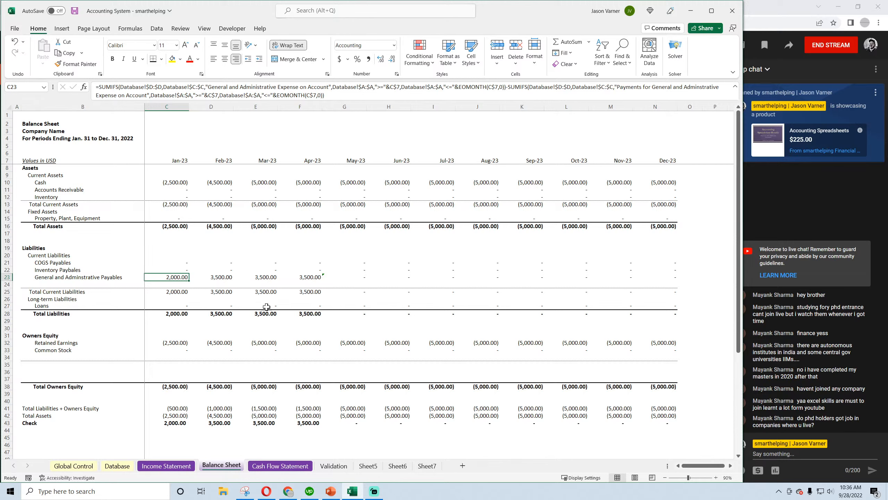
left_click(334, 465)
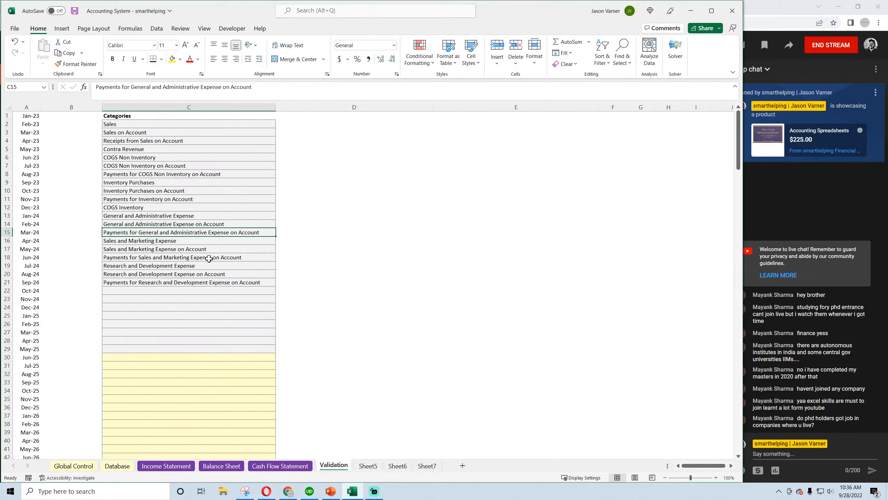
left_click(262, 90)
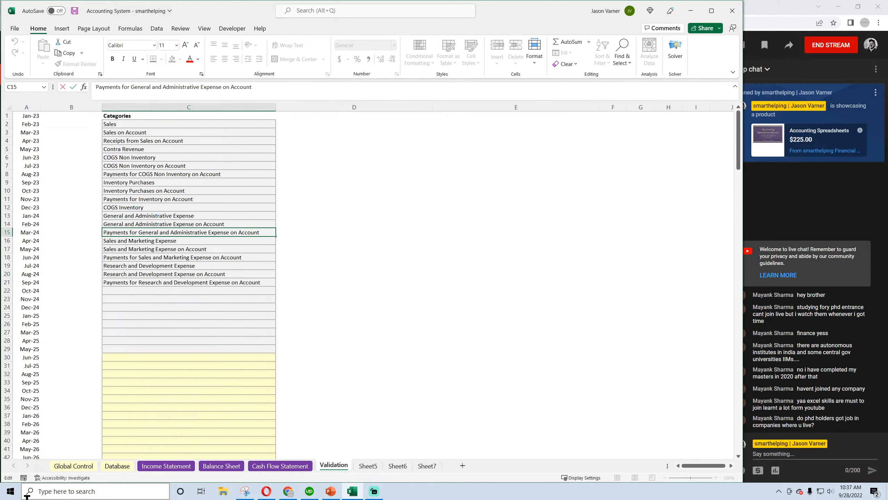
key("Return")
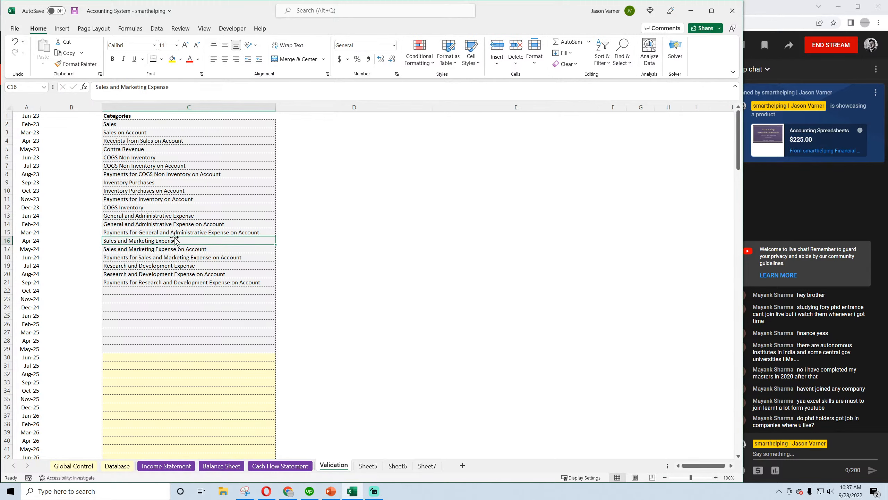
Step: Reselect Payments for General and Administrative Expense on Account as the category of the 5/1/2023 entry in Database cell C7
left_click(118, 466)
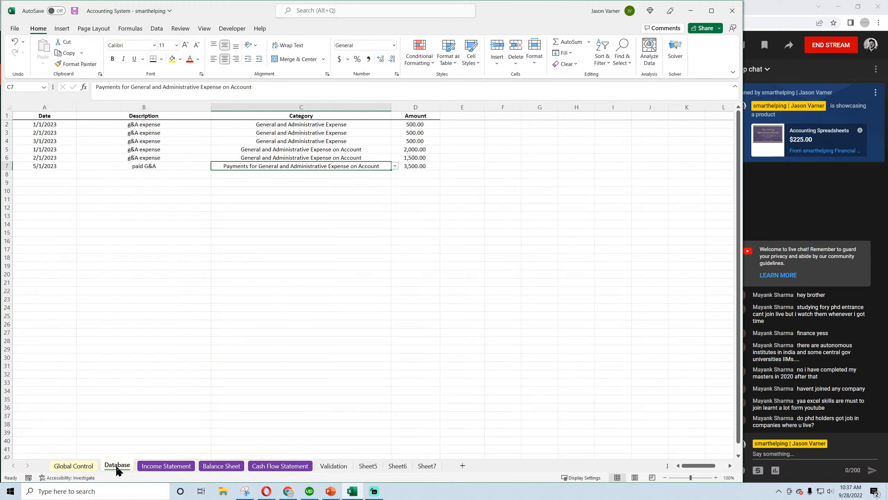
left_click(51, 168)
left_click(276, 166)
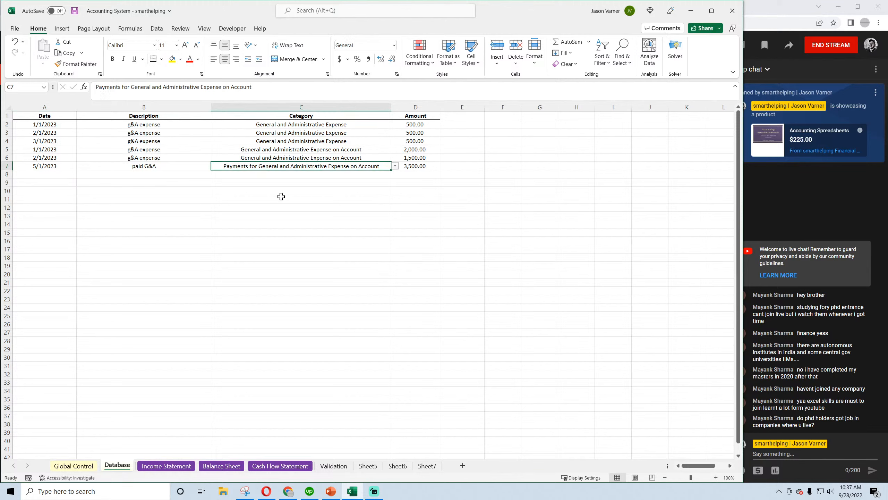
left_click(395, 166)
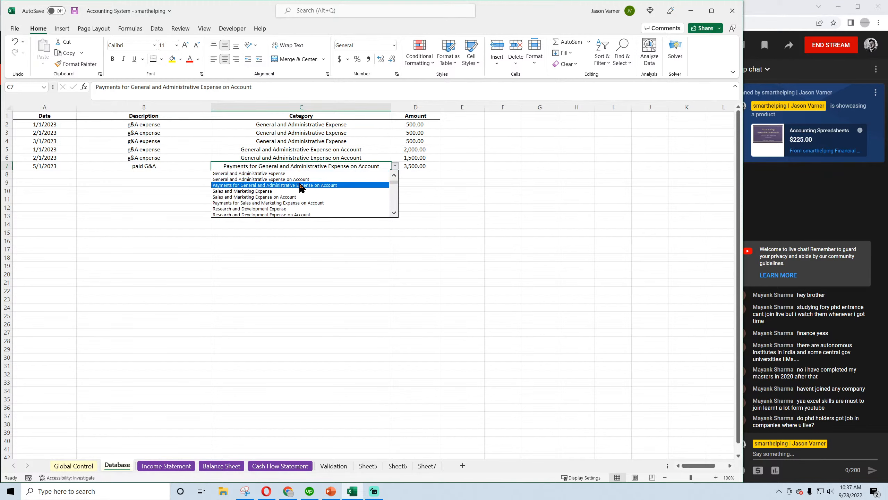
left_click(307, 185)
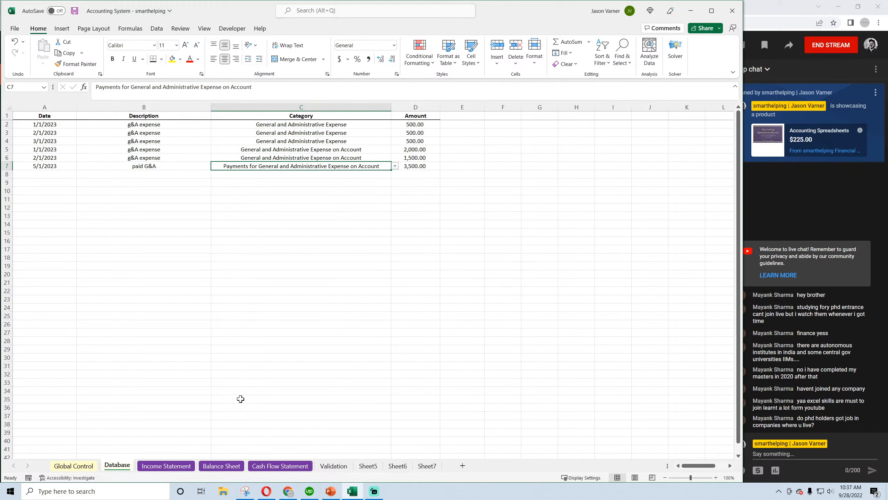
Step: Fill the D23 General and Administrative Payables formula across the Balance Sheet row through December in N23
left_click(221, 466)
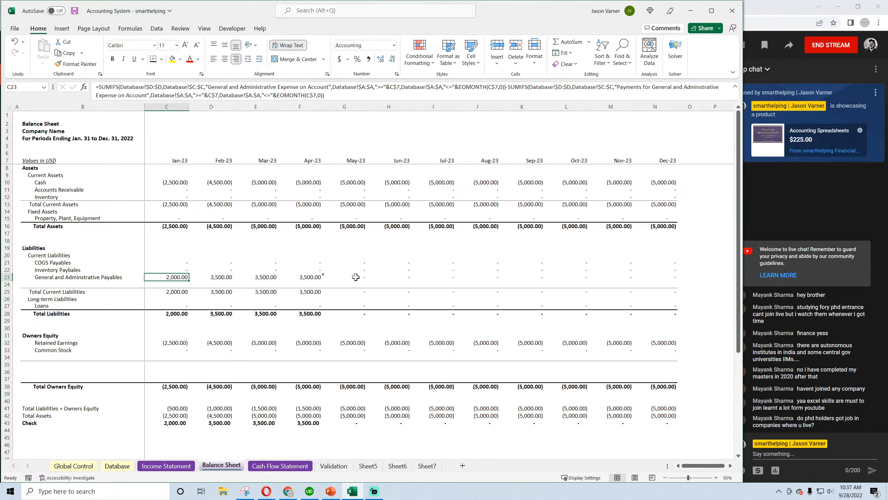
left_click(226, 278)
left_click_drag(233, 281, 660, 276)
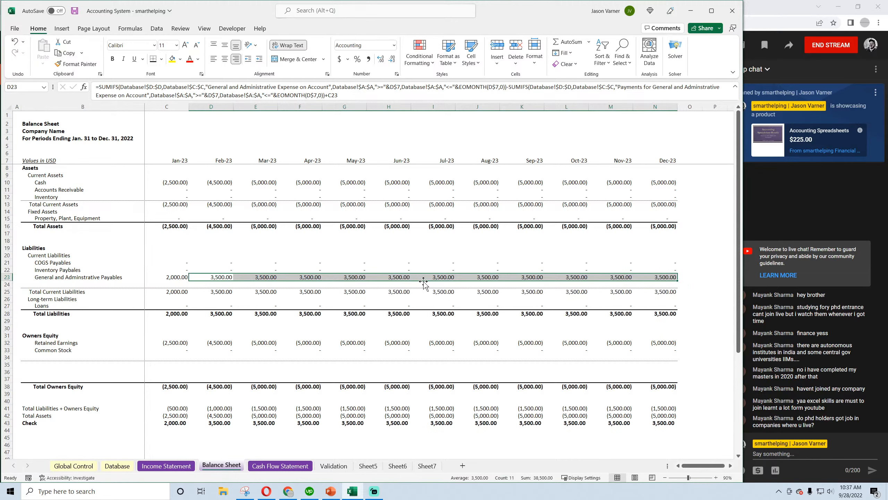
Step: Reduce Balance Sheet cell G23 to the payments-only SUMIFS as plain text, removing the equals sign, the expense SUMIFS and the +F23 term
left_click(399, 278)
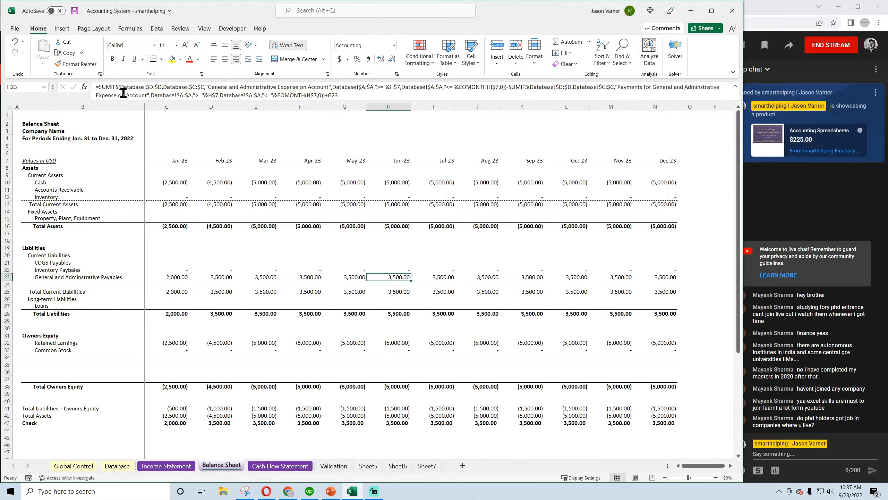
left_click(352, 277)
left_click(97, 87)
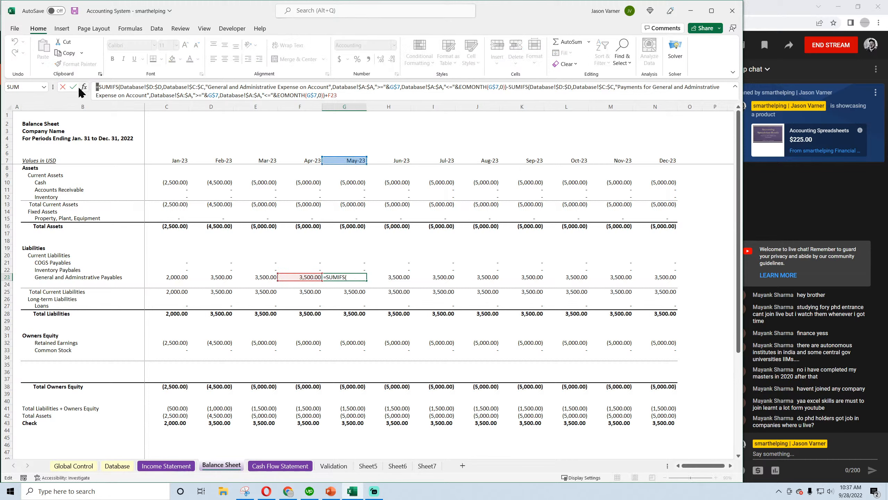
key("Delete")
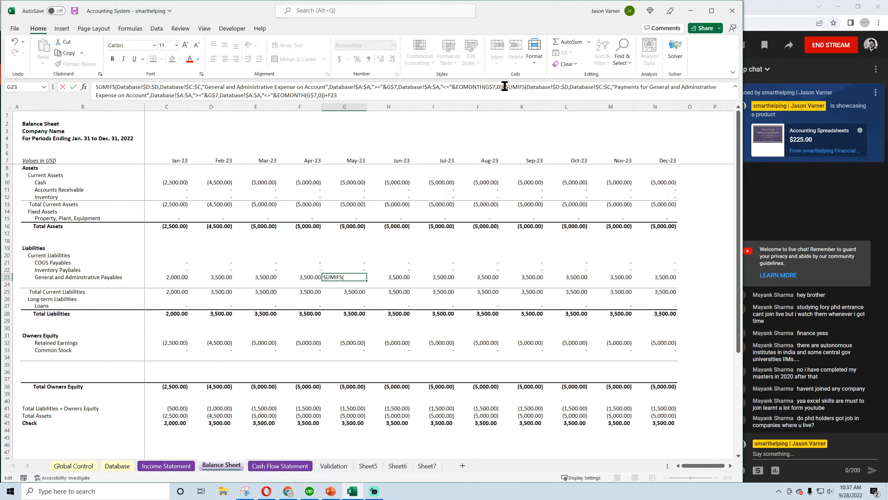
left_click_drag(504, 87, 93, 88)
key("Delete")
key("Delete")
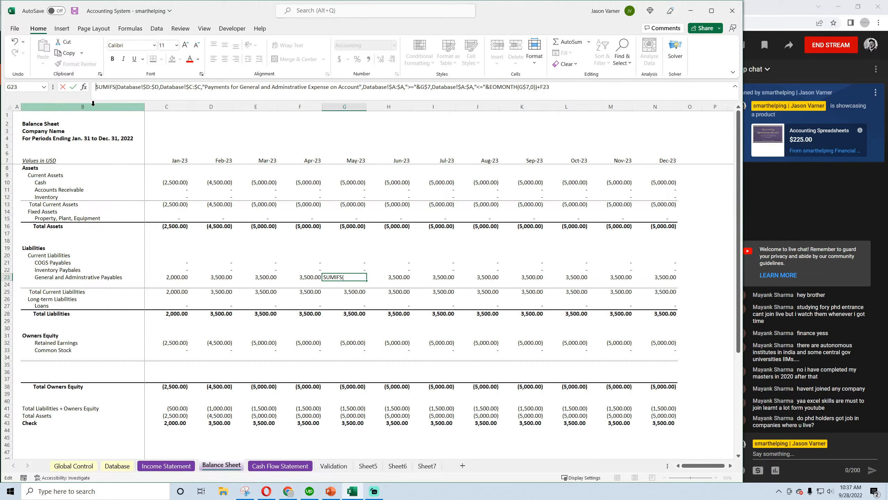
key("Return")
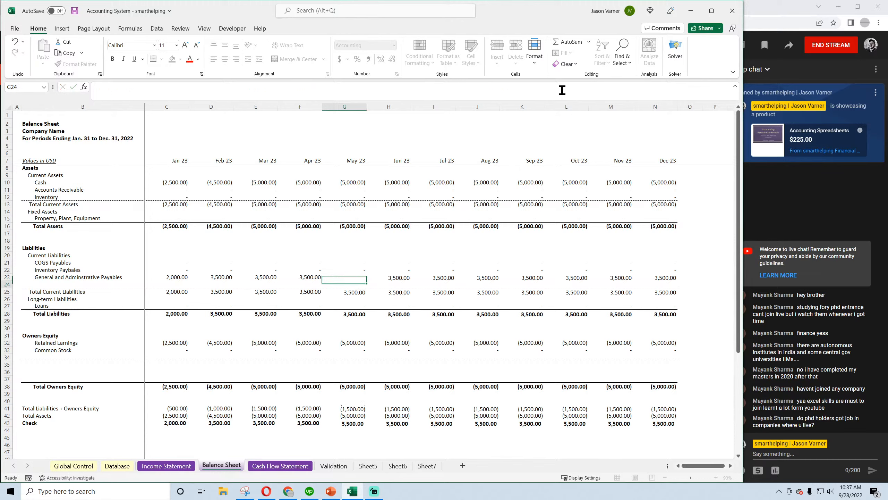
key("Up")
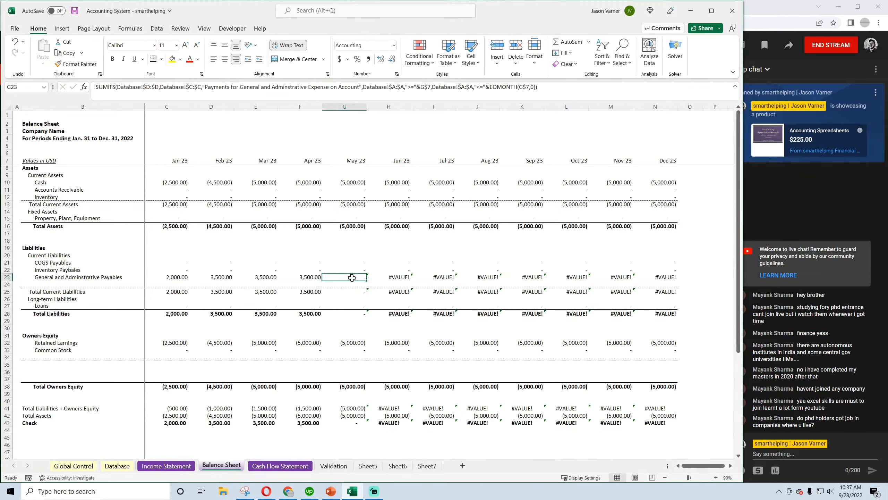
Step: Put the word test in front of the SUMIFS text in the May General and Administrative Payables cell G23
left_click(96, 88)
key("Return")
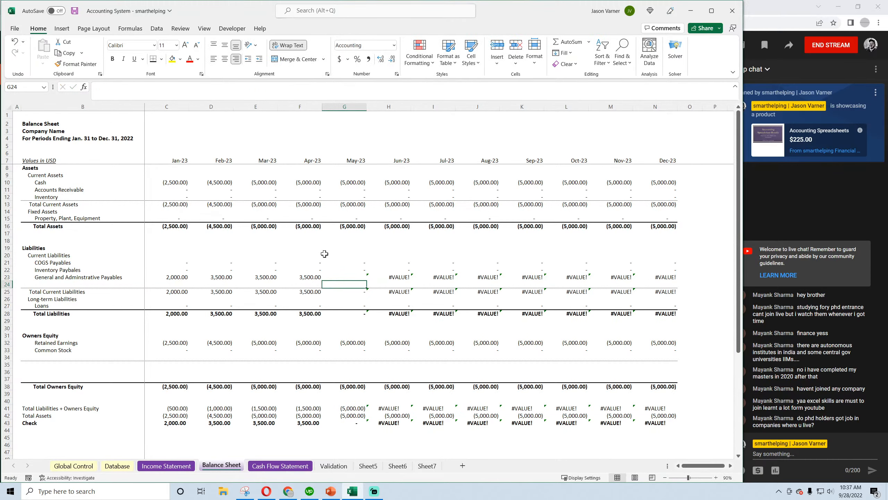
left_click(330, 277)
left_click(97, 86)
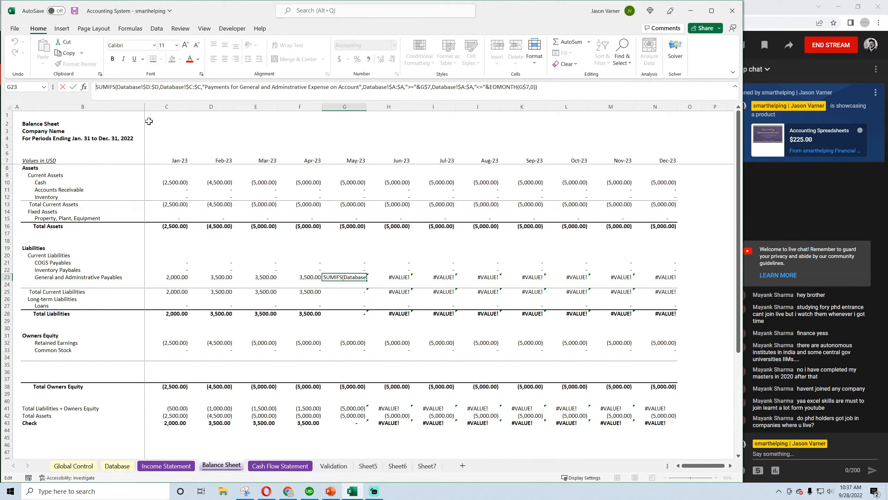
type("asd")
Step: Open the font color choices for the May General and Administrative Payables cell G23
left_click(211, 279)
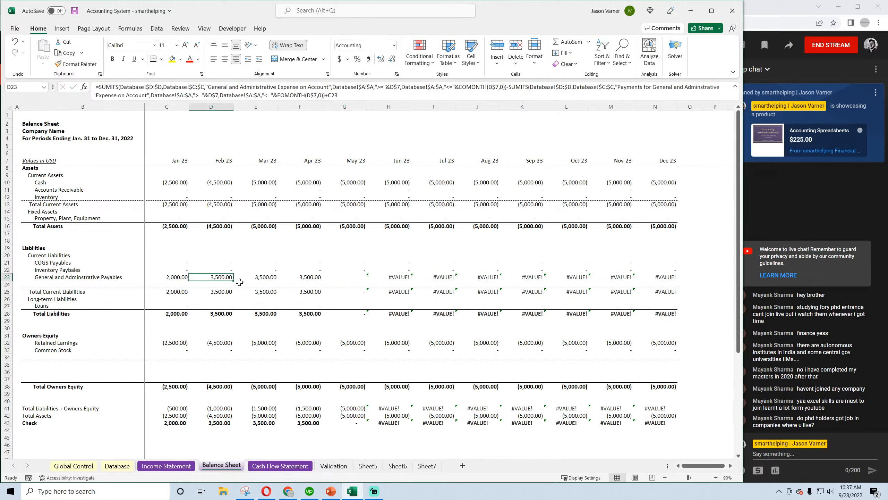
left_click(351, 276)
left_click(198, 60)
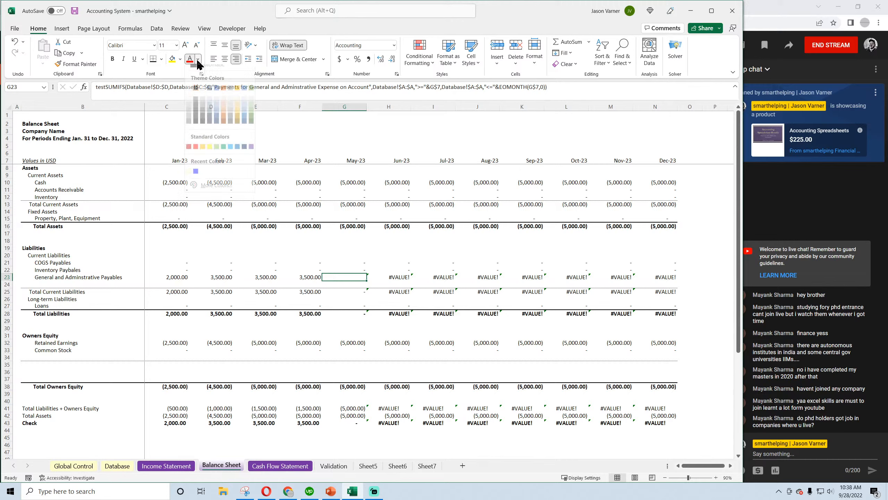
Step: Set the number format of the May-23 General and Administrative Payables cell G23 to General
left_click(196, 87)
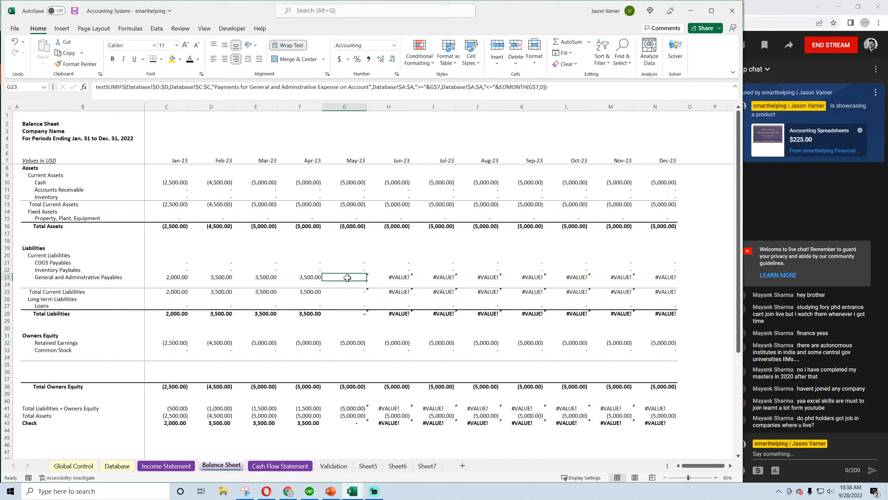
left_click(394, 45)
left_click(386, 62)
left_click(397, 467)
left_click(334, 465)
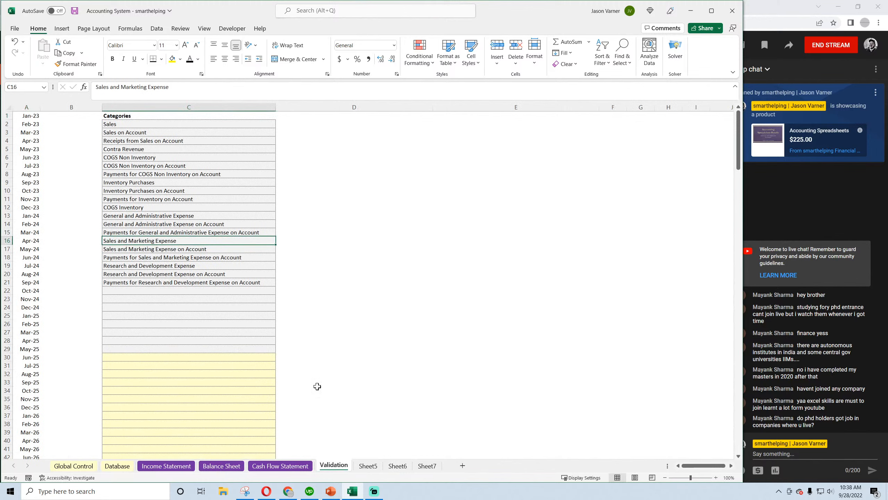
left_click(180, 229)
right_click(182, 231)
left_click(204, 230)
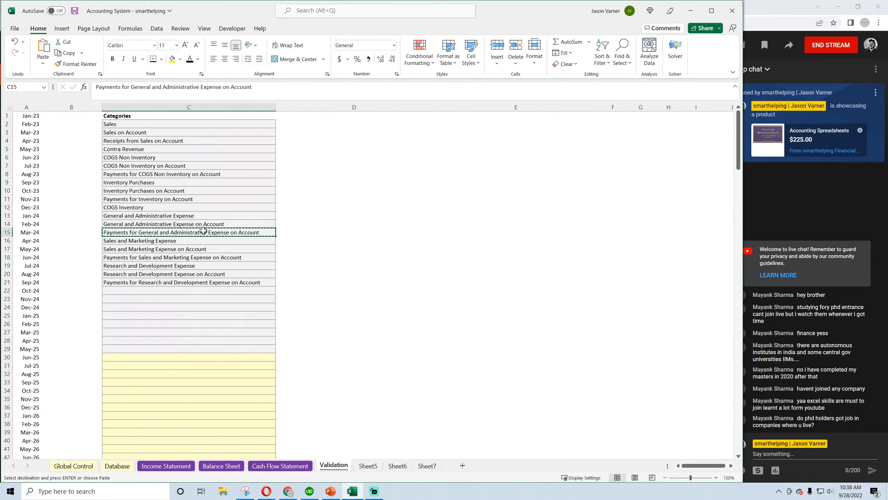
left_click(222, 466)
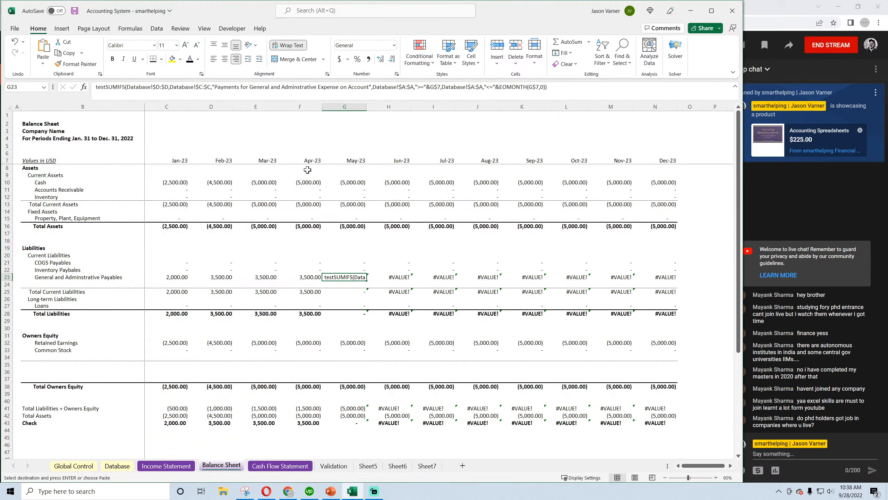
left_click_drag(218, 87, 369, 87)
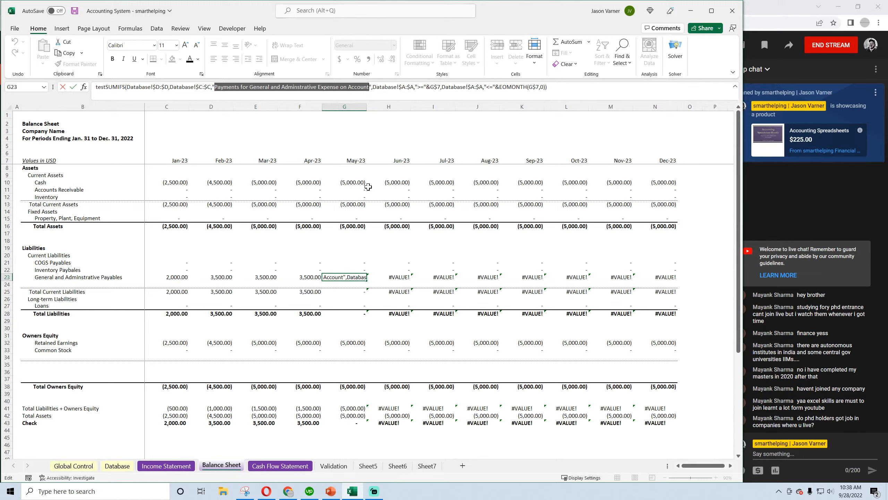
key("Escape")
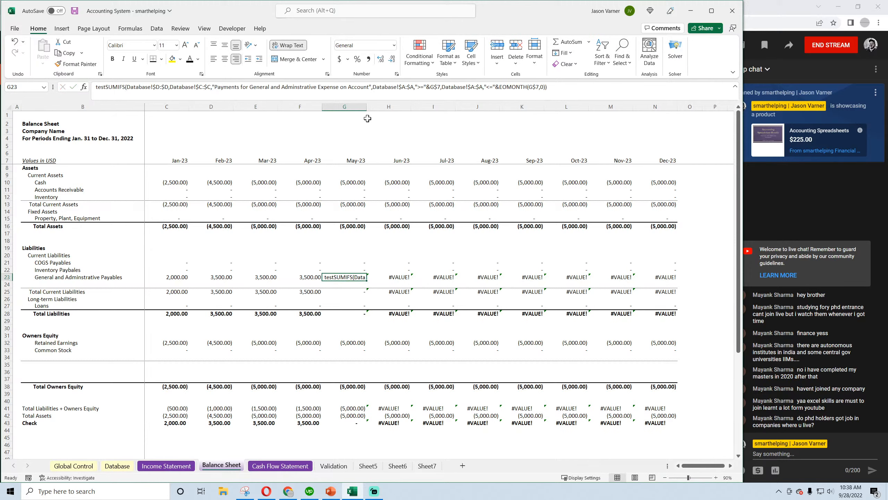
Step: Widen the Balance Sheet's column G and copy cell G23's text into cell D9 of the Validation sheet
left_click_drag(367, 106, 574, 105)
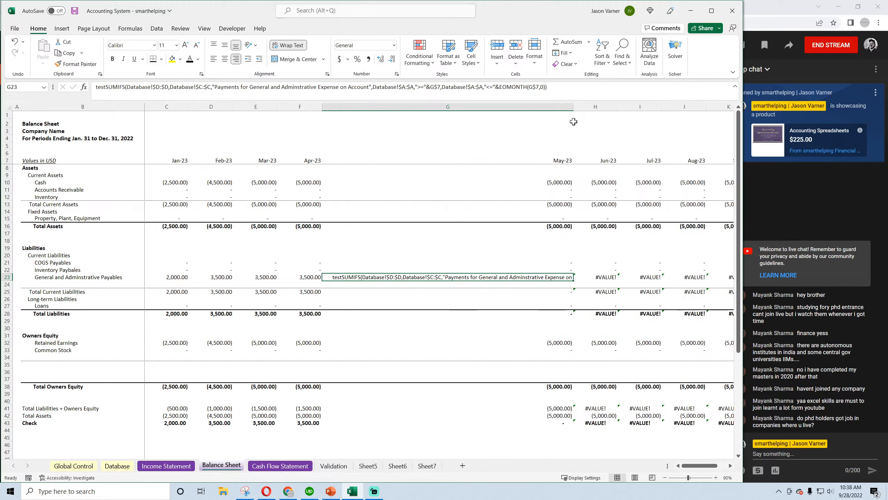
right_click(452, 277)
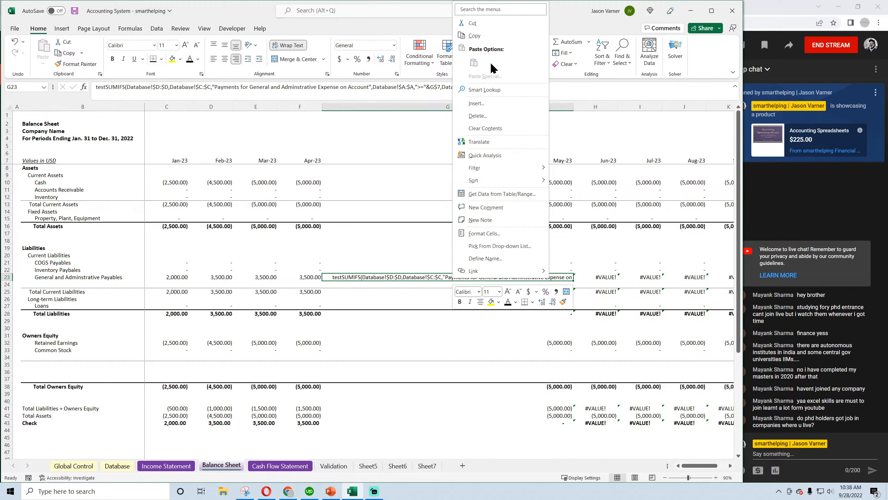
left_click(475, 38)
left_click(336, 465)
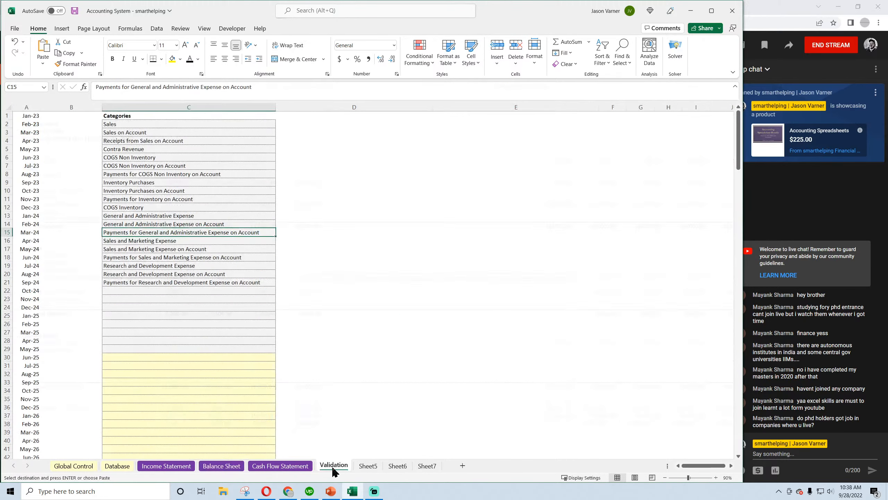
right_click(337, 182)
left_click(372, 246)
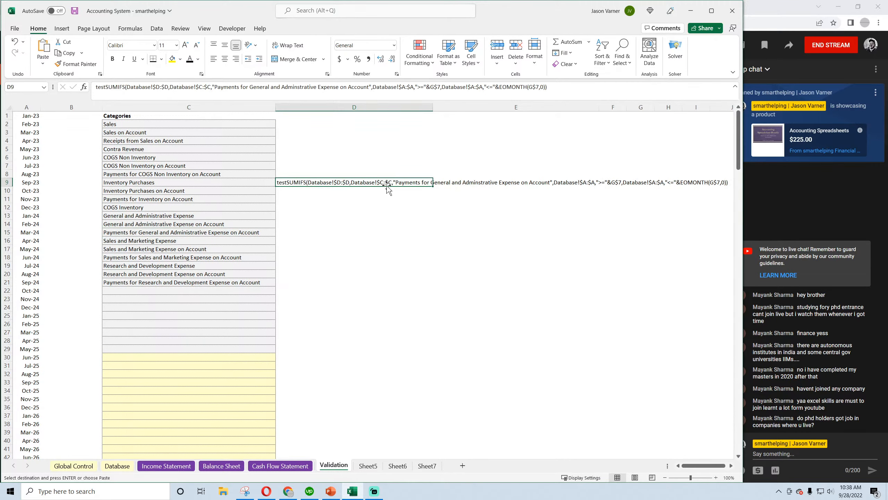
Step: Trim the text in D9 to only the label "Payments for General and Adminstrative Expense on Account"
left_click_drag(217, 87, 73, 88)
key("BackSpace")
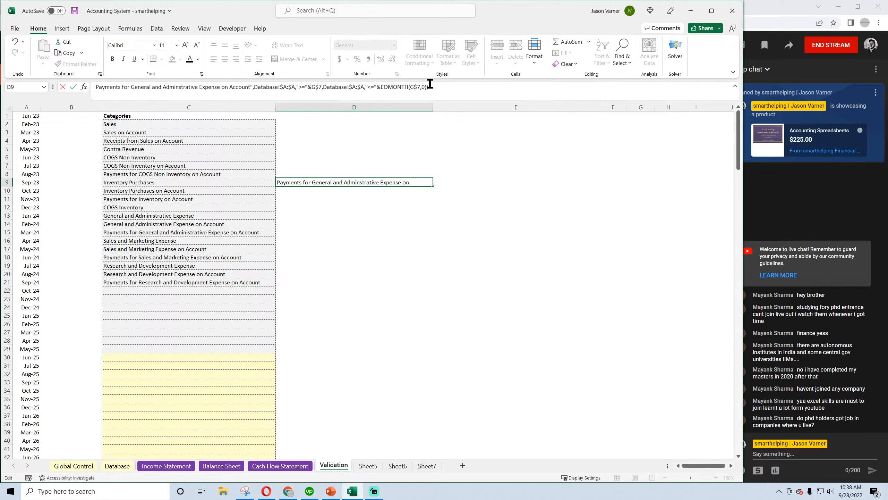
left_click_drag(429, 87, 252, 94)
key("BackSpace")
key("BackSpace")
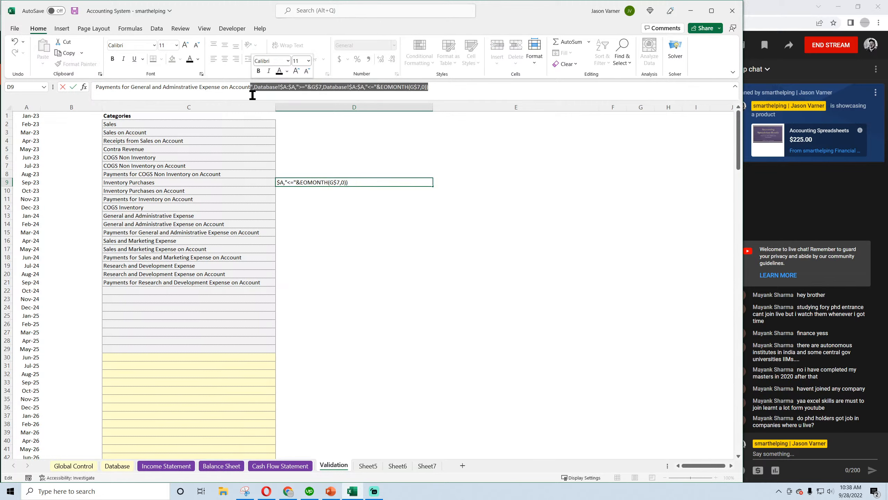
key("Return")
left_click(343, 182)
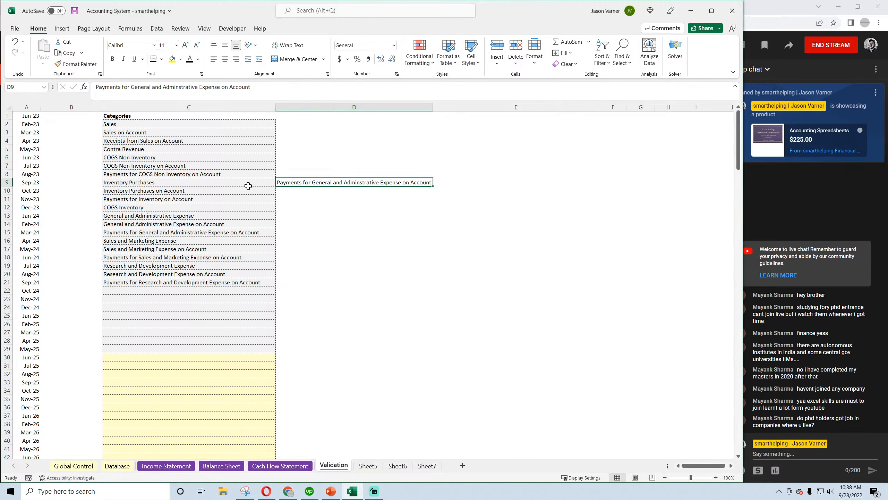
Step: Copy the category "Payments for General and Administrative Expense on Account" from C15 into D10
right_click(189, 233)
left_click(219, 239)
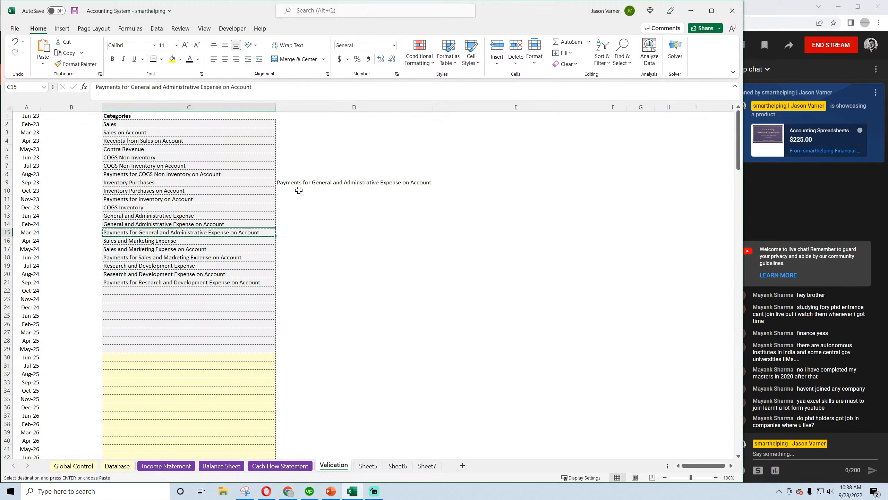
right_click(299, 190)
left_click(335, 250)
left_click(343, 265)
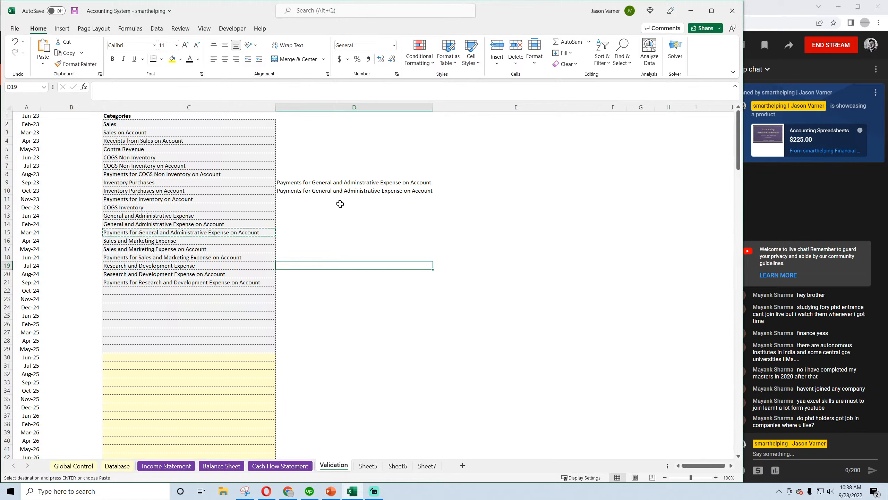
Step: Enter the formula =D9=D10 in E13 to test whether the two labels match, and compare their spelling
left_click(452, 191)
left_click(426, 181)
left_click(444, 214)
type("=")
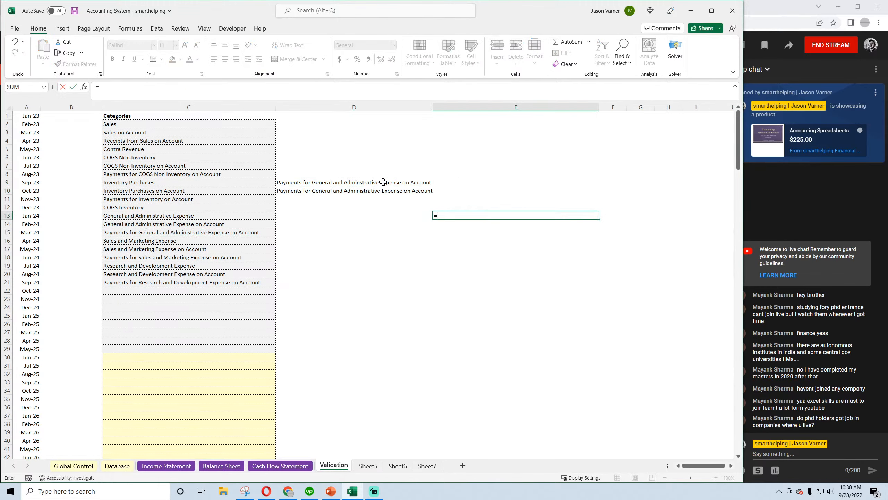
left_click(383, 182)
type("=")
left_click(374, 189)
key("Return")
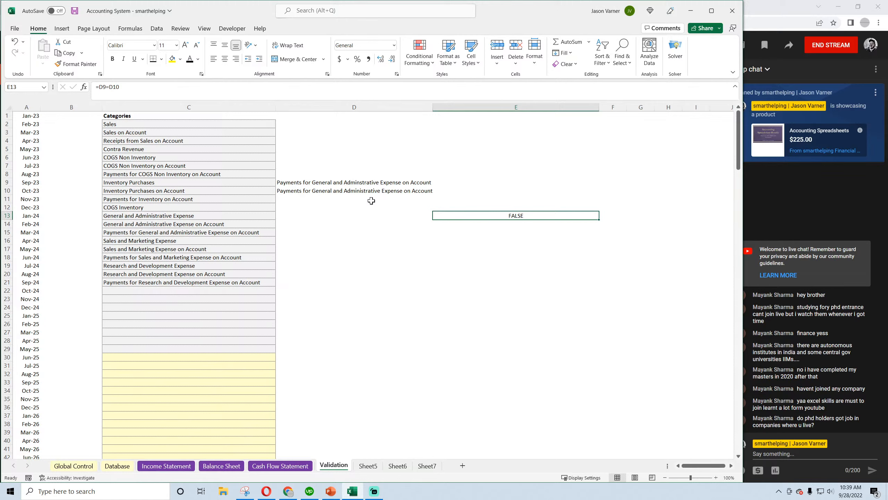
left_click(332, 191)
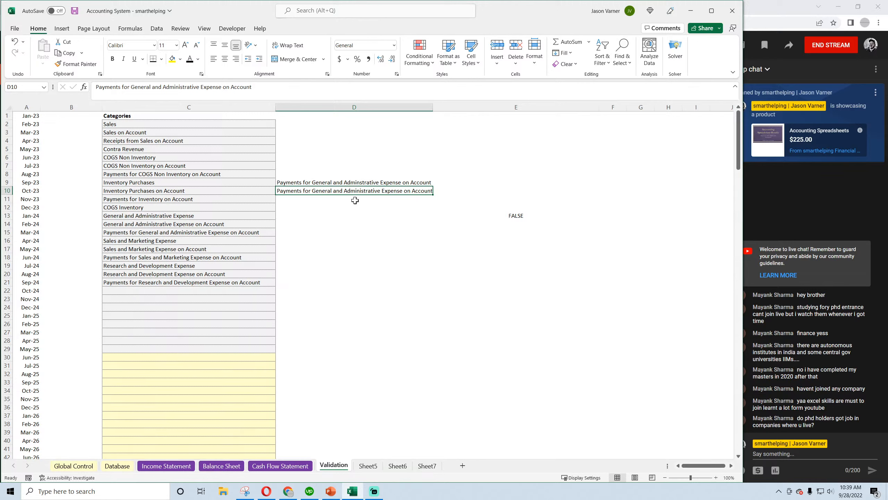
left_click(342, 181)
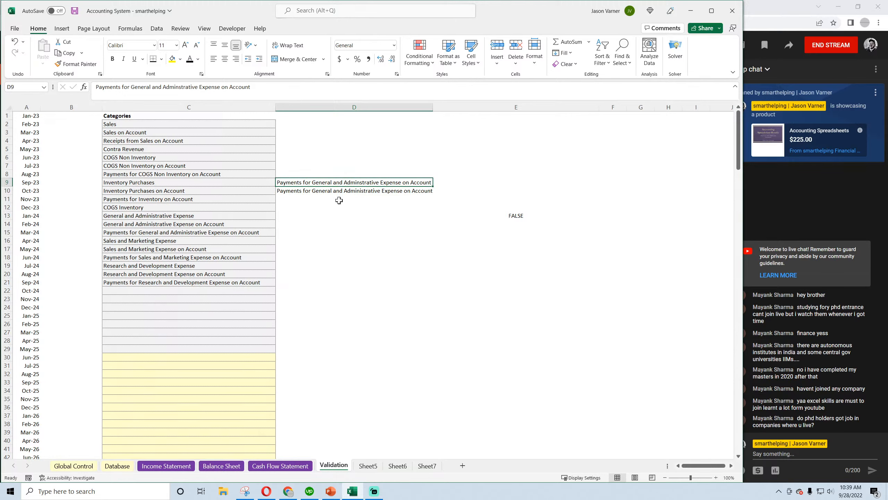
Step: Clear the two test labels in D9 and D10 and the comparison formula in E13
key("BackSpace")
key("Return")
key("BackSpace")
key("Return")
left_click(516, 215)
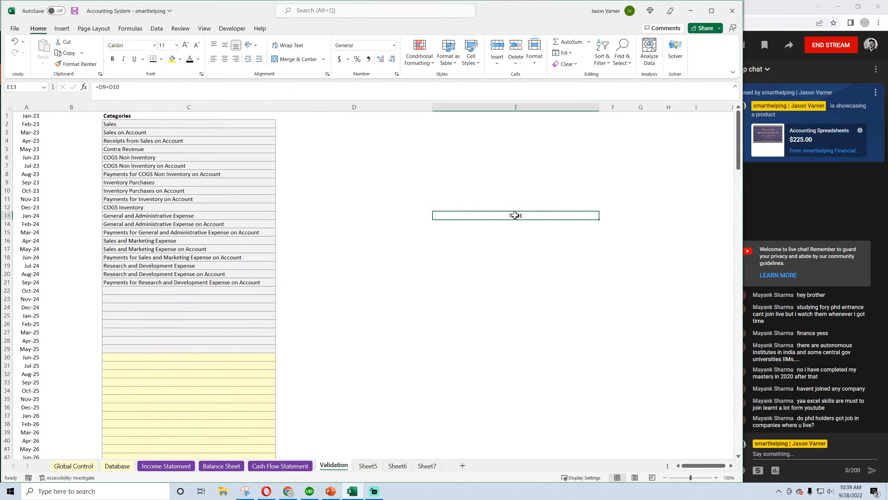
key("BackSpace")
key("Return")
left_click(171, 235)
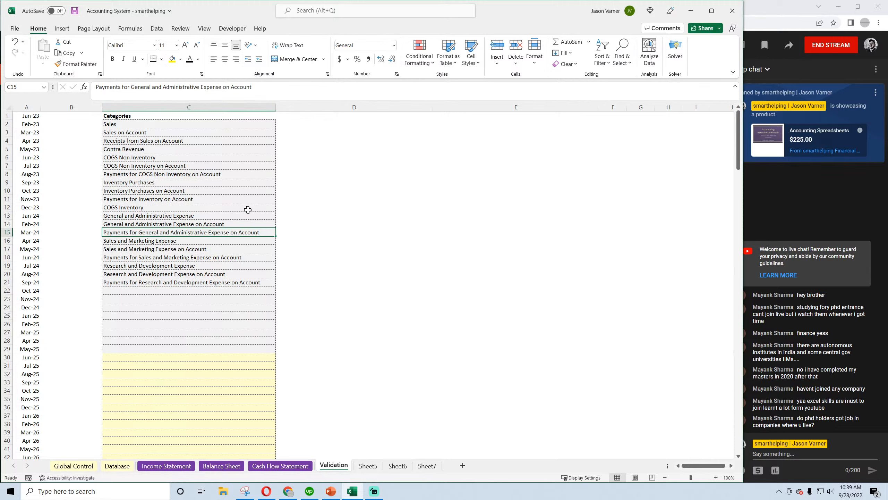
Step: Set the width of column G on the Balance Sheet to 15
left_click(221, 466)
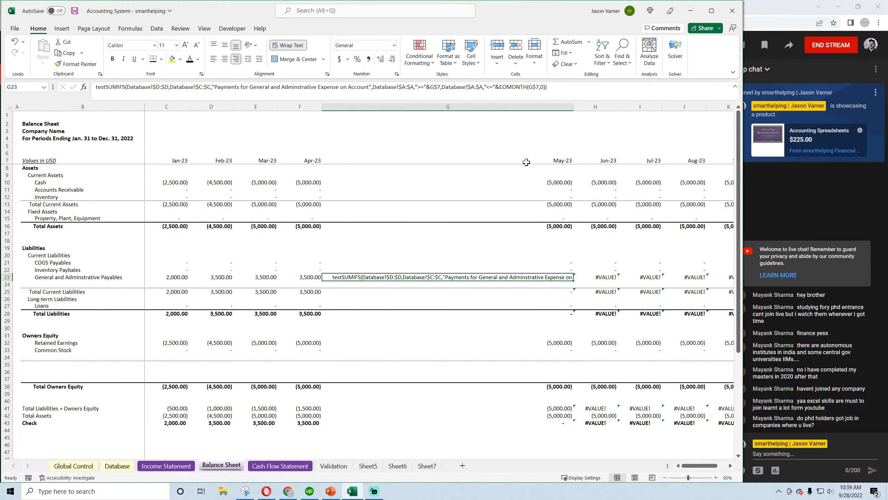
right_click(450, 107)
left_click(493, 246)
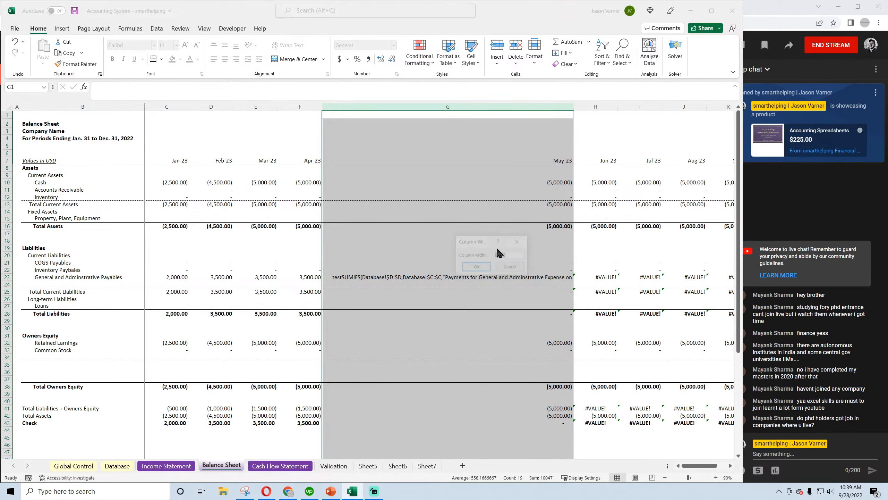
type("15")
key("Return")
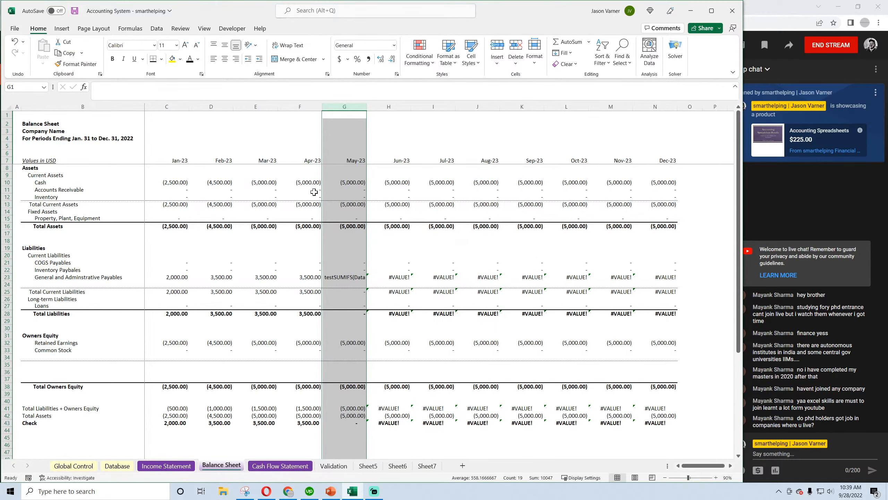
Step: Correct the spelling to "Administrative" in the payments criterion of the February payables formula in D23
left_click(336, 275)
left_click(222, 276)
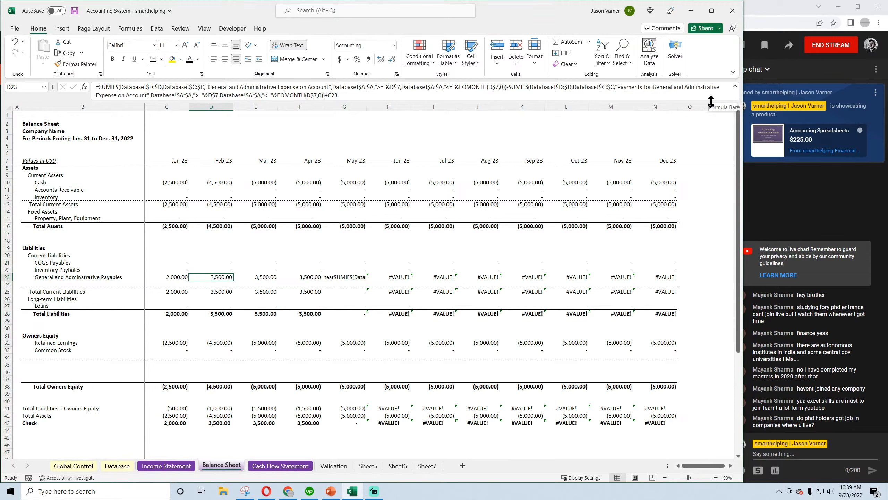
left_click(701, 87)
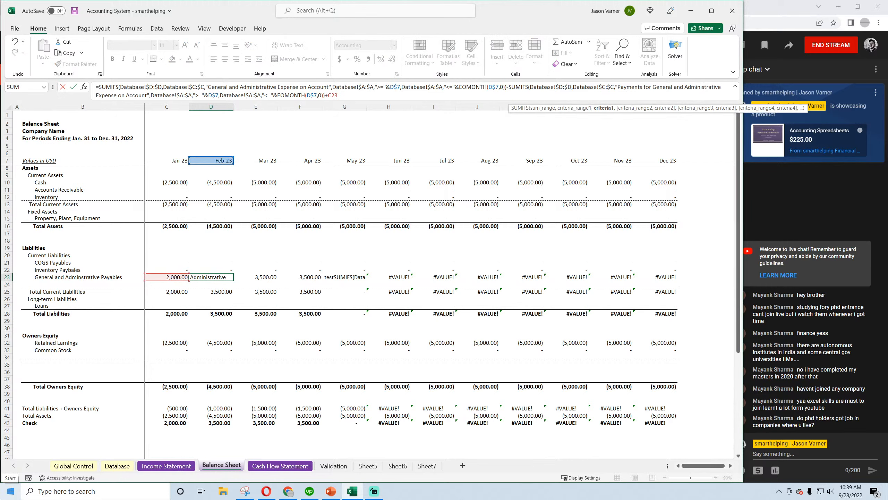
key("Return")
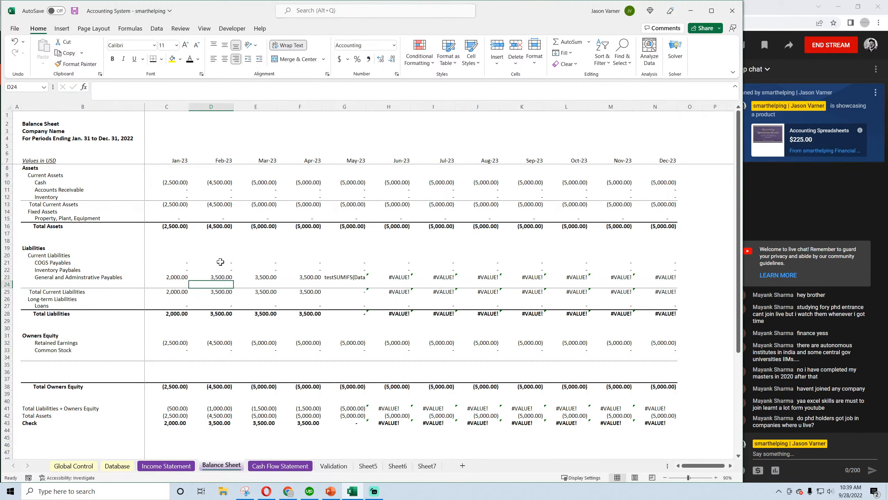
Step: Fill the corrected General and Administrative Payables formula from D23 across row 23 through December
left_click(224, 277)
left_click_drag(233, 281, 668, 291)
left_click(357, 278)
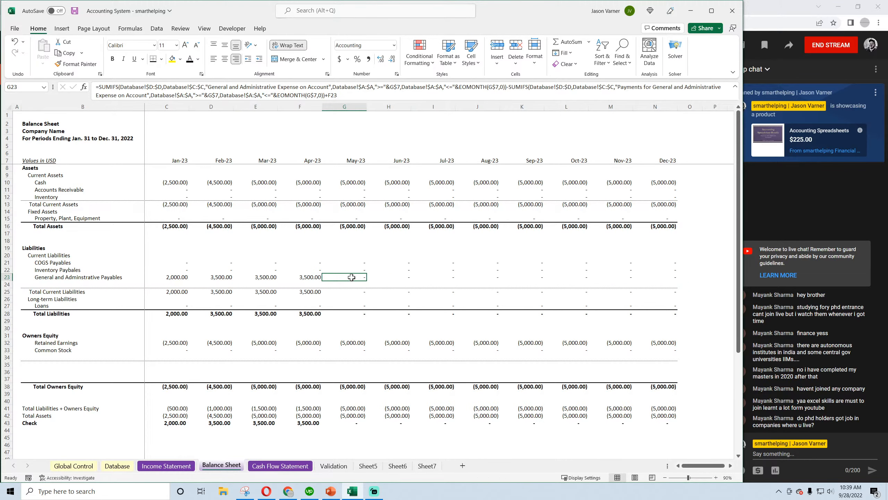
Step: Fill D23's formula back into January cell C23 and delete the prior-month balance reference at its end
left_click(227, 277)
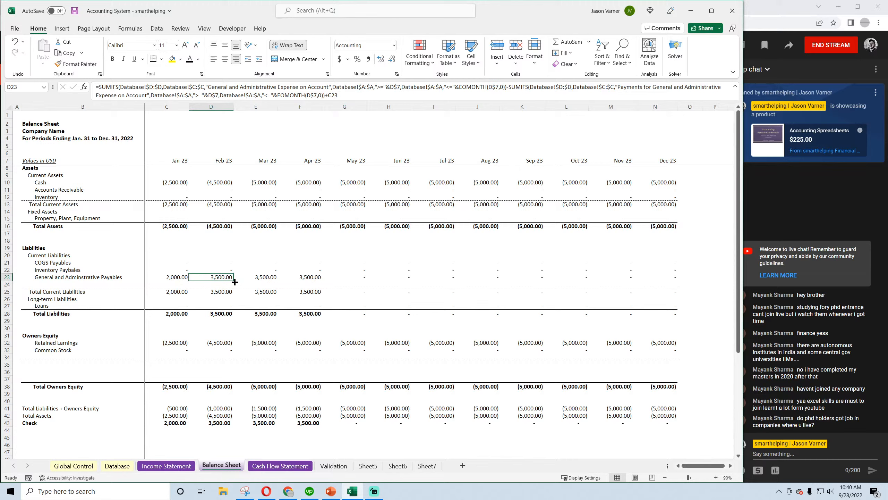
left_click_drag(235, 282, 160, 284)
left_click(348, 97)
key("BackSpace")
key("BackSpace")
key("BackSpace")
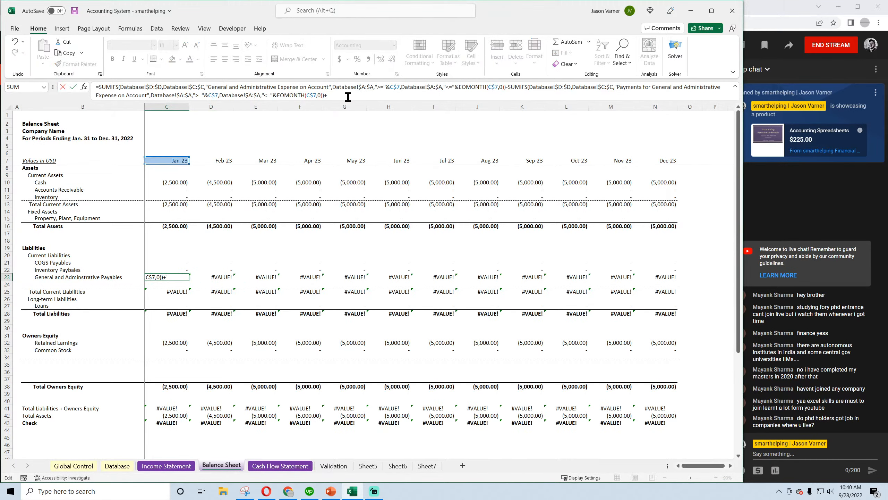
key("BackSpace")
key("Return")
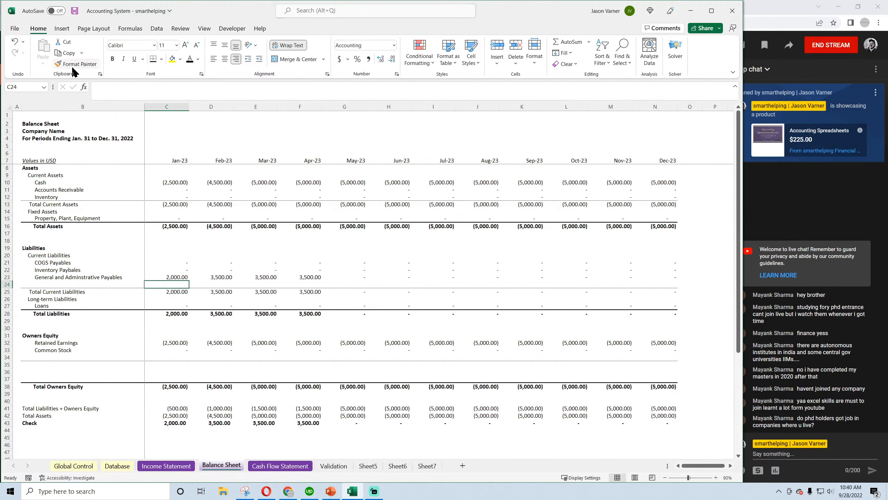
Step: Save the workbook and inspect the January formulas for General and Administrative Payables, the balance check and cash
left_click(75, 11)
left_click(178, 276)
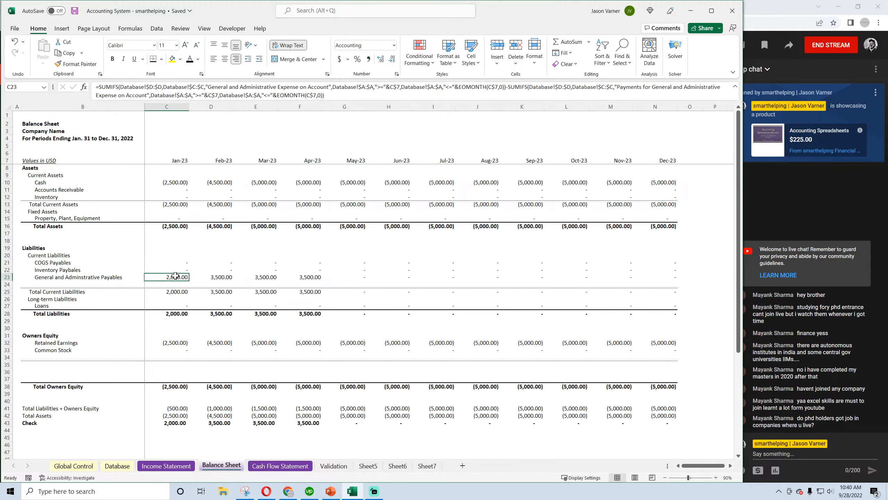
left_click(75, 11)
left_click(178, 423)
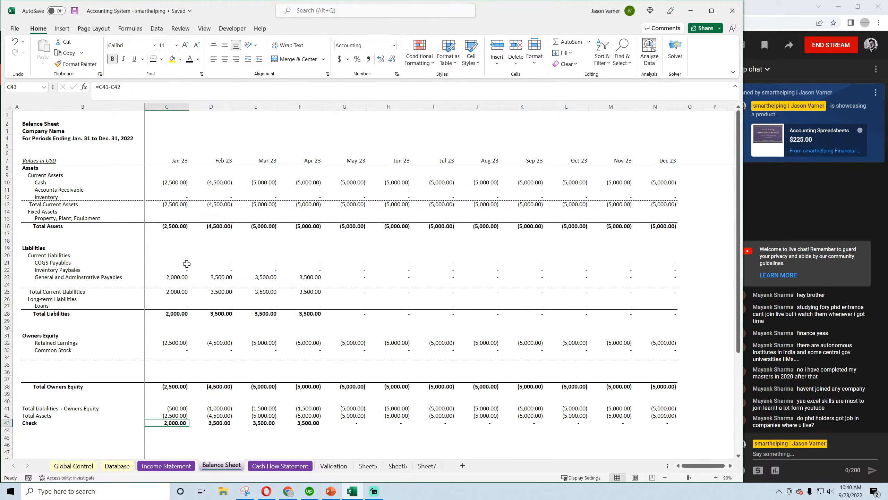
left_click(179, 277)
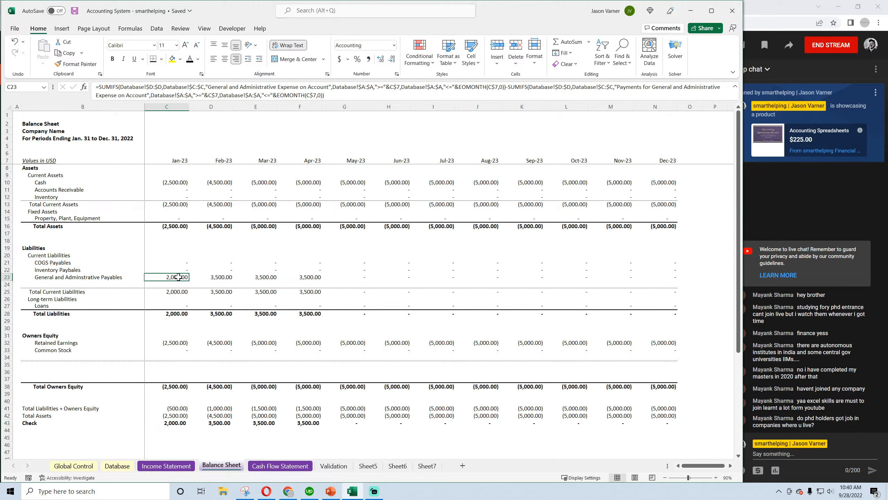
left_click(170, 183)
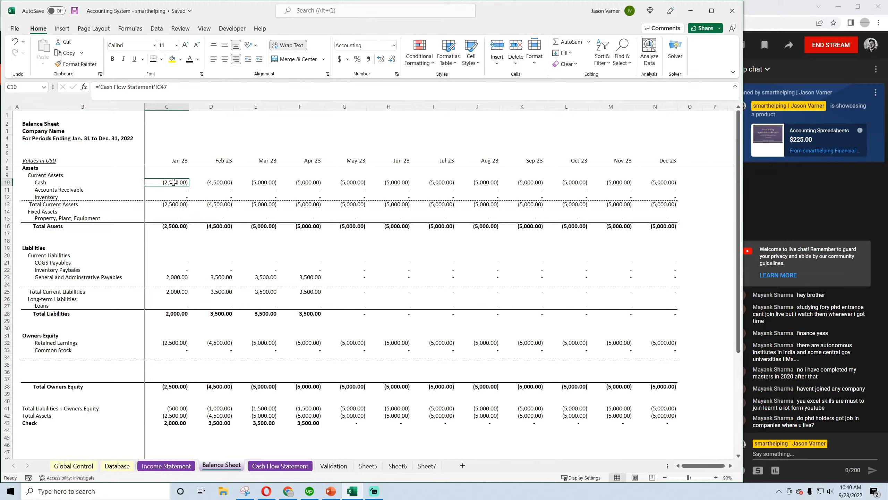
Step: On the Cash Flow Statement, re-sum January's Total Operating Activities Cash Flow over C10:C19 and fill the formula across through December
left_click(281, 466)
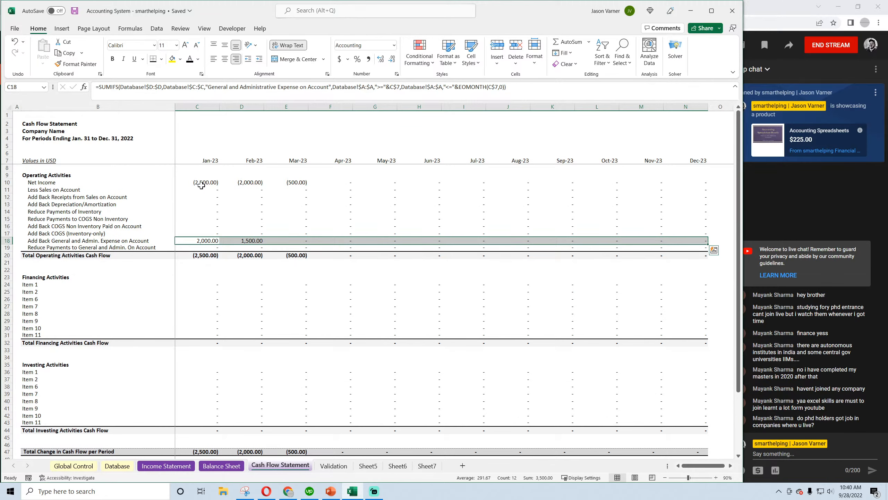
left_click(206, 240)
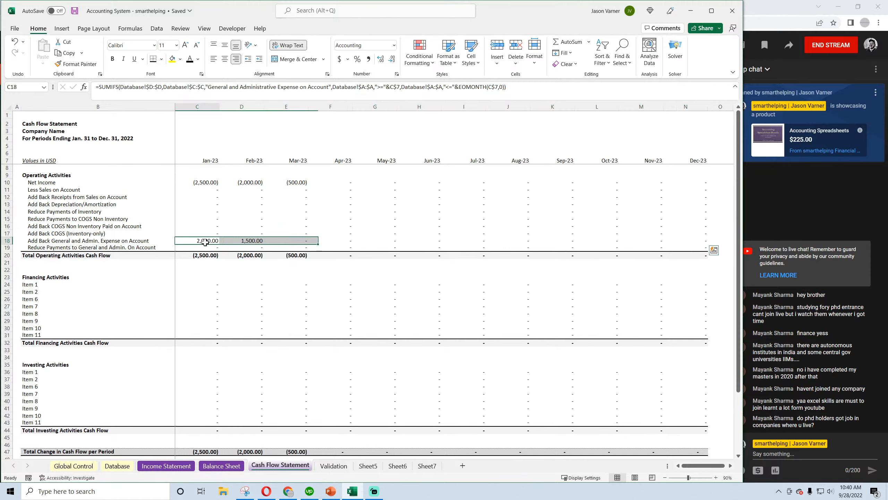
left_click(198, 177)
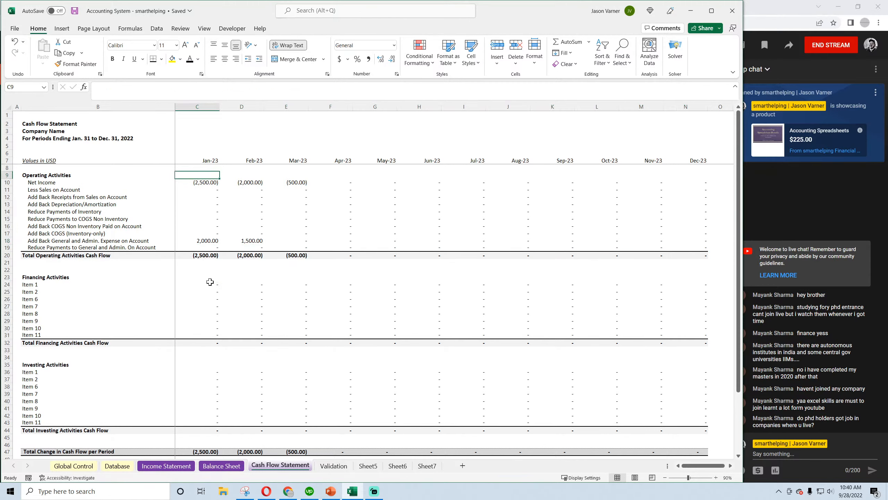
left_click(207, 255)
key("alt+equal")
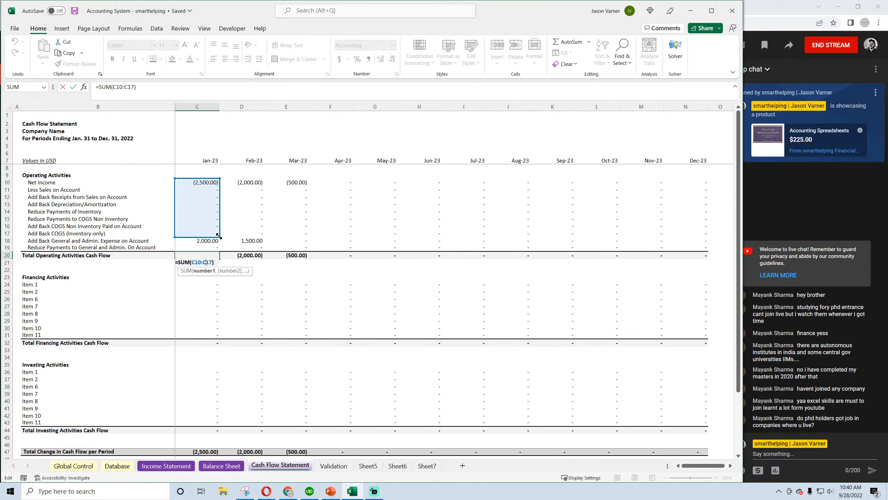
left_click_drag(219, 236, 707, 258)
key("Return")
left_click(217, 256)
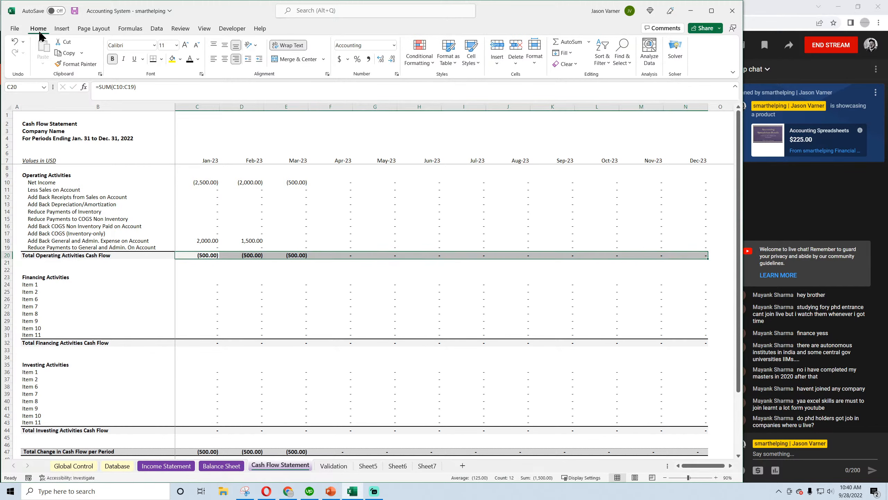
Step: Save the workbook and review the monthly check row on the Balance Sheet
left_click(75, 11)
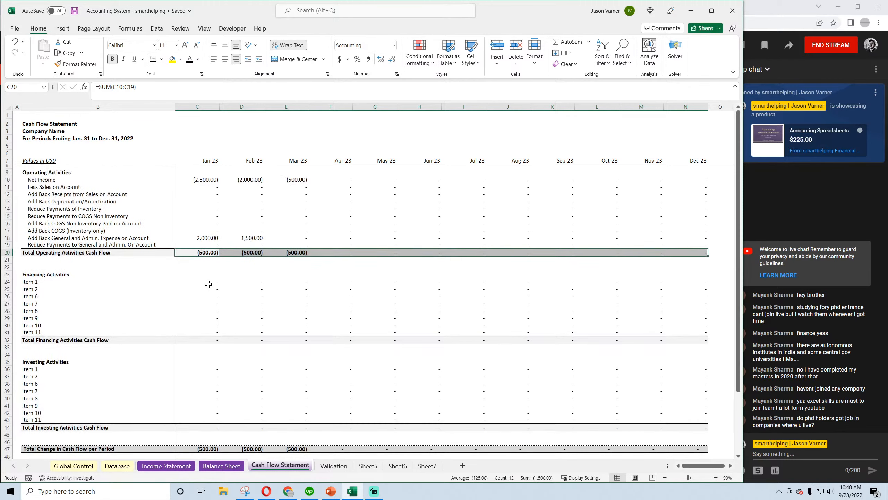
left_click(221, 465)
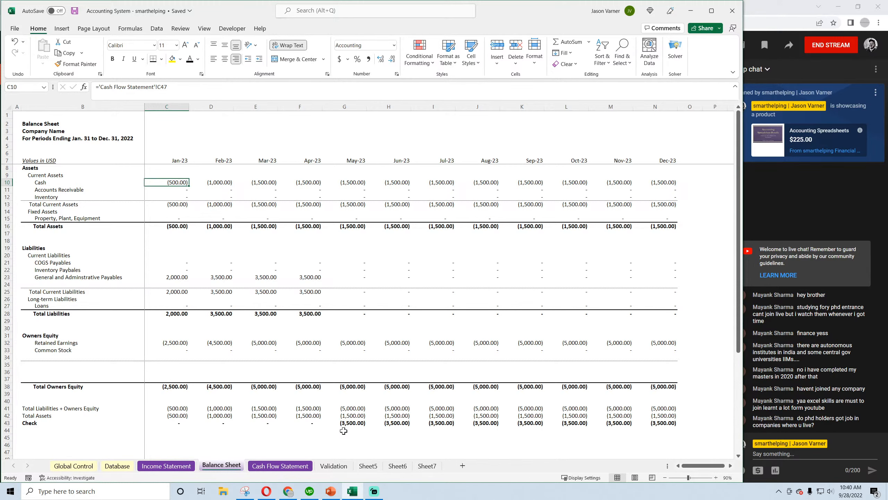
left_click(280, 470)
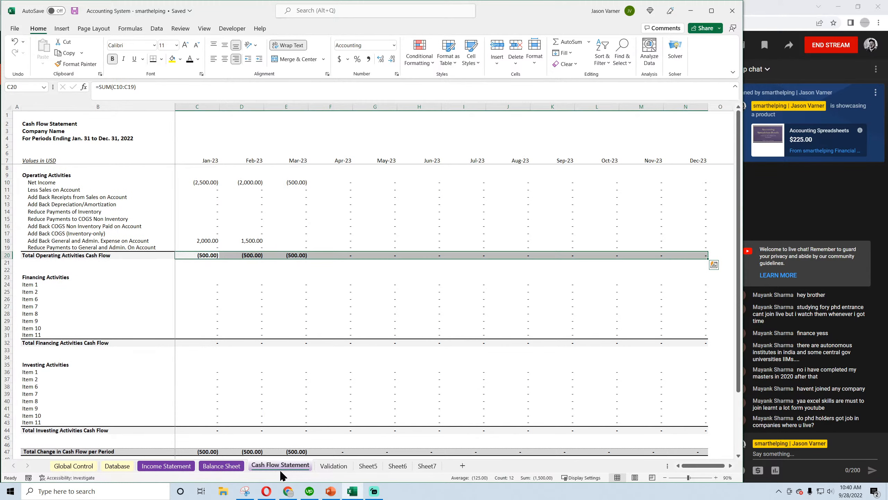
Step: Correct the spelling to "Administrative" in the payments criterion of the January General and Admin. payments formula in C19 of the Cash Flow Statement
left_click(206, 239)
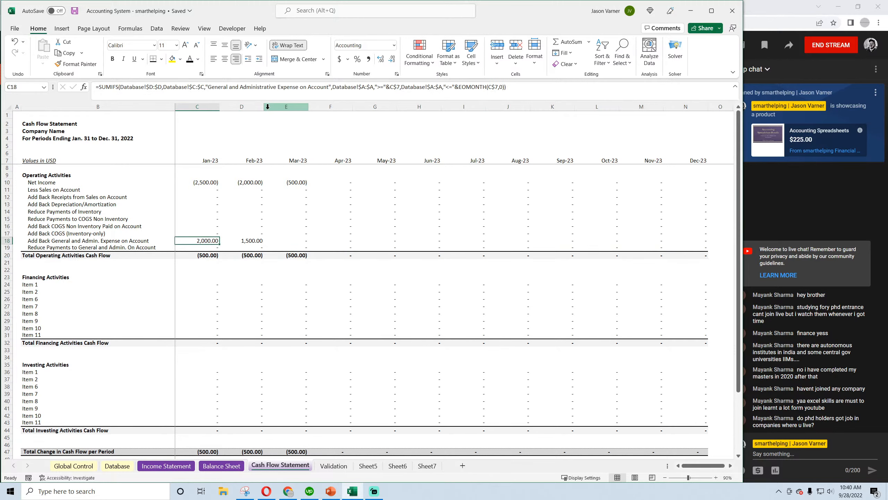
left_click(211, 247)
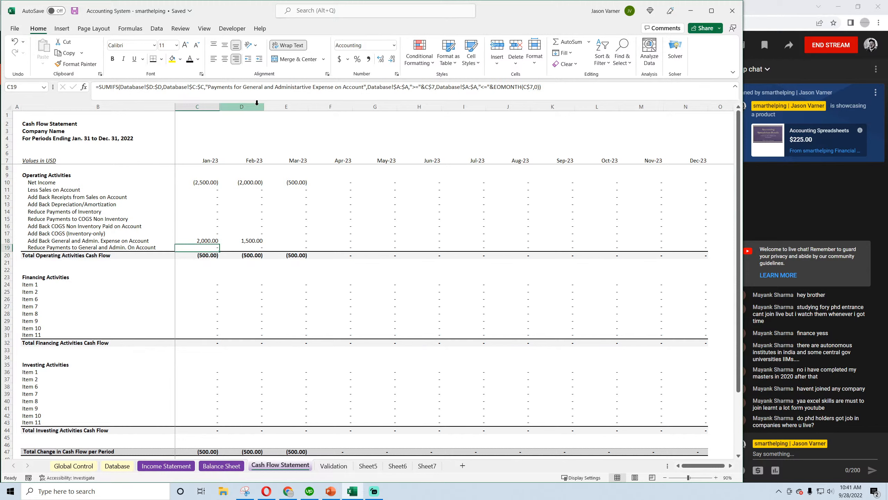
left_click(312, 87)
key("BackSpace")
key("BackSpace")
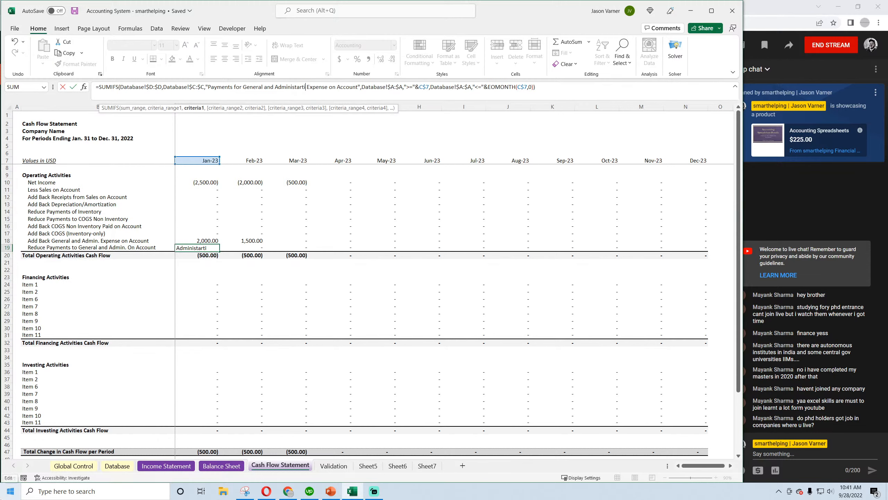
key("BackSpace")
key("BackSpace")
key("BackSpace")
key("BackSpace")
key("BackSpace")
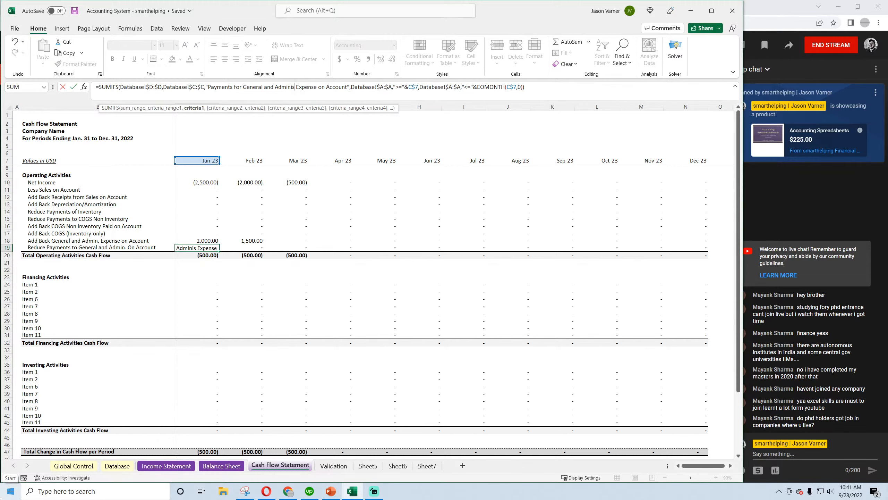
type("trative")
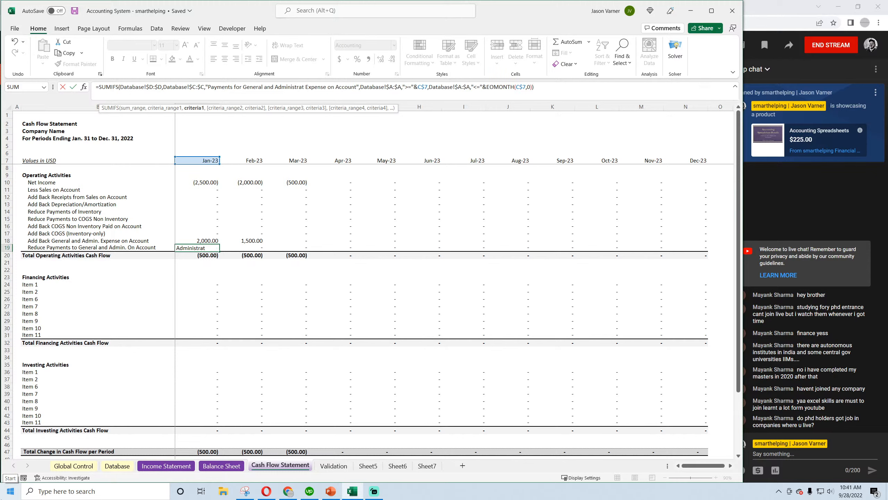
key("Return")
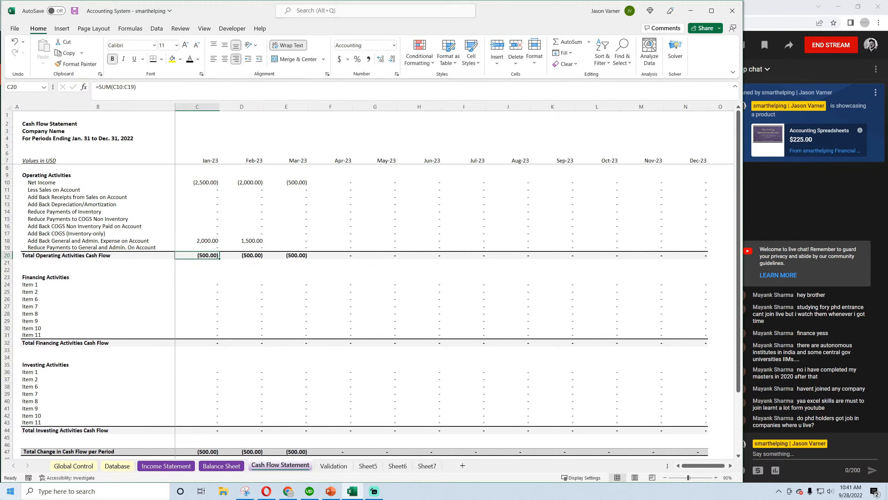
Step: Fill the corrected payments formula from C19 across row 19 through December and save the workbook
left_click(214, 248)
left_click_drag(218, 251, 705, 249)
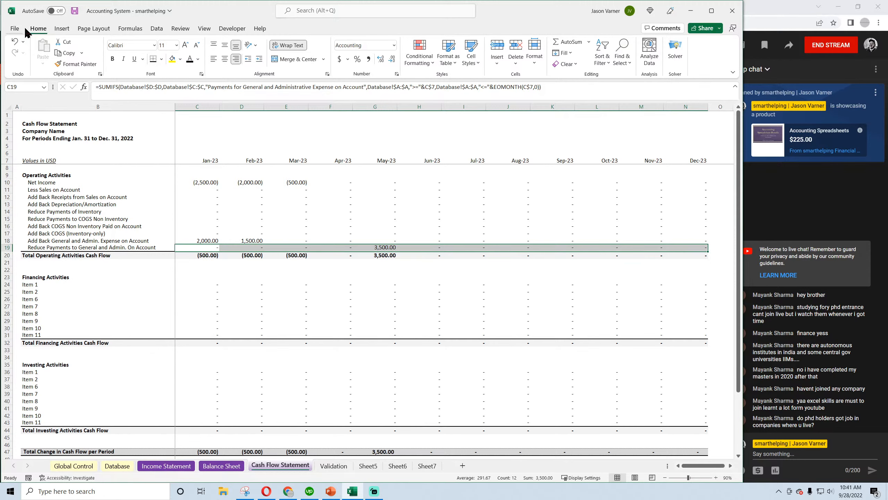
left_click(75, 11)
scroll(262, 346, "down", 4)
scroll(261, 346, "up", 4)
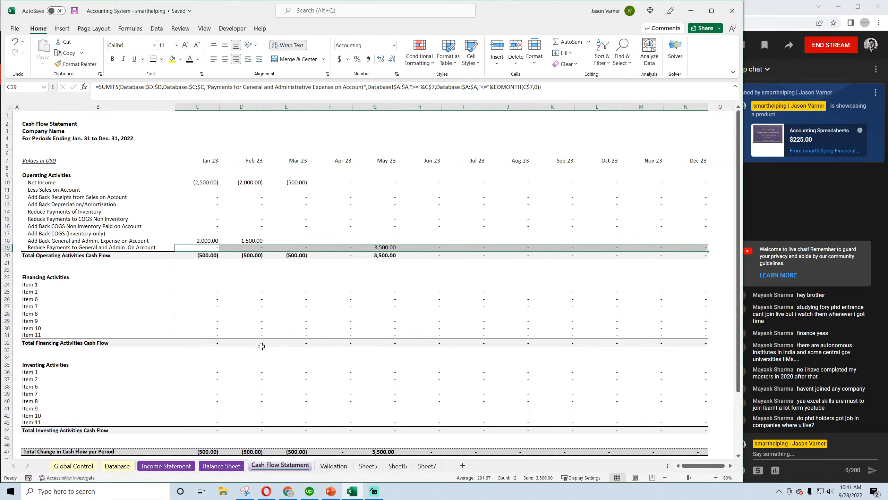
Step: Check the Balance Sheet, and negate the SUMIFS payments formula in C19 of the Cash Flow Statement, refilling it through December
left_click(222, 466)
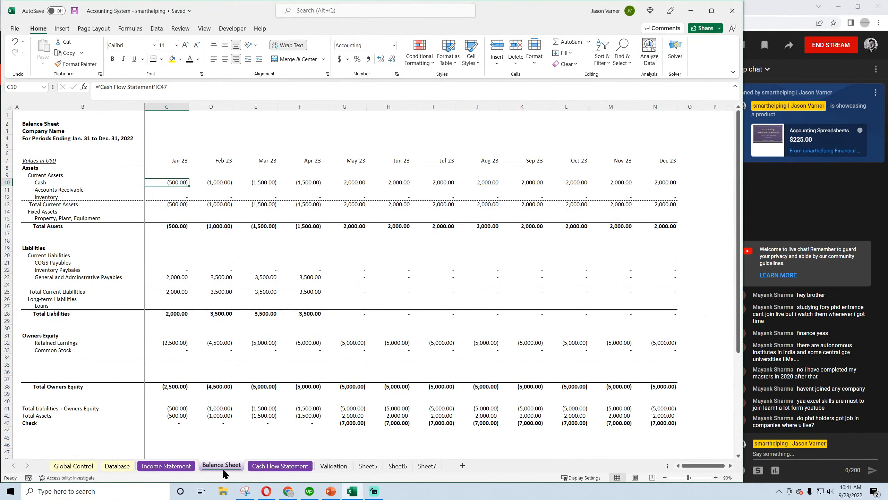
left_click(293, 471)
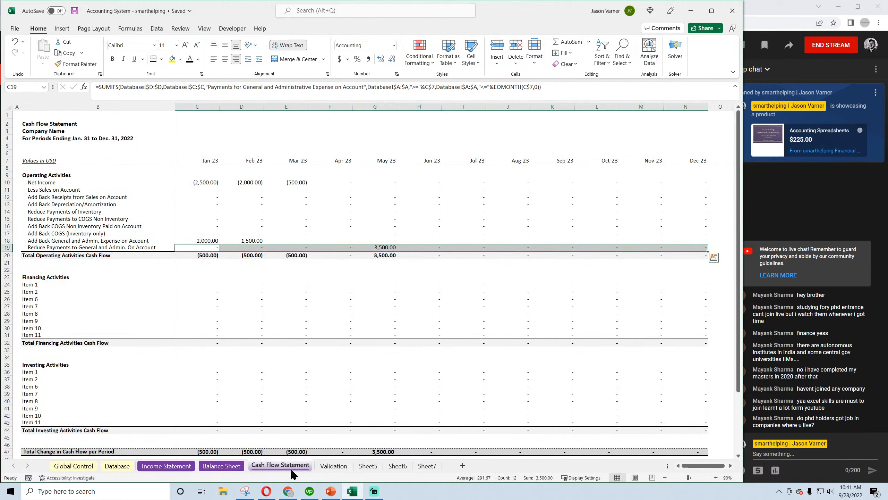
left_click(205, 247)
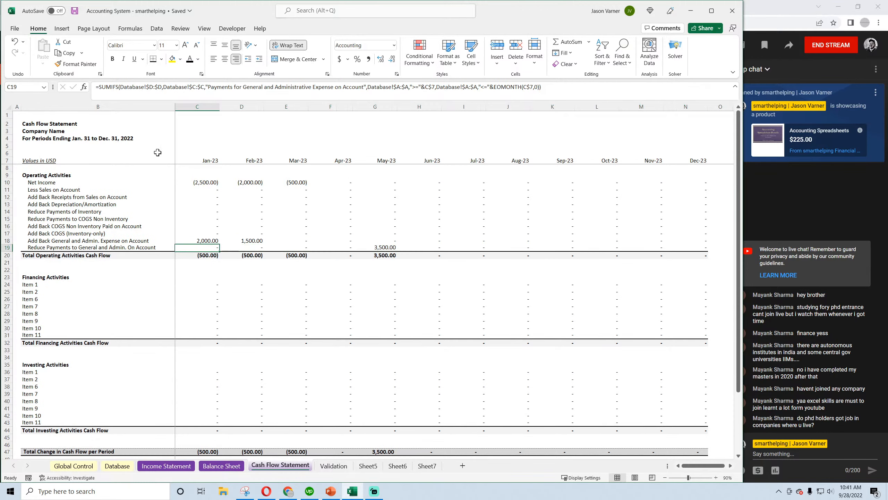
left_click(100, 84)
key("Return")
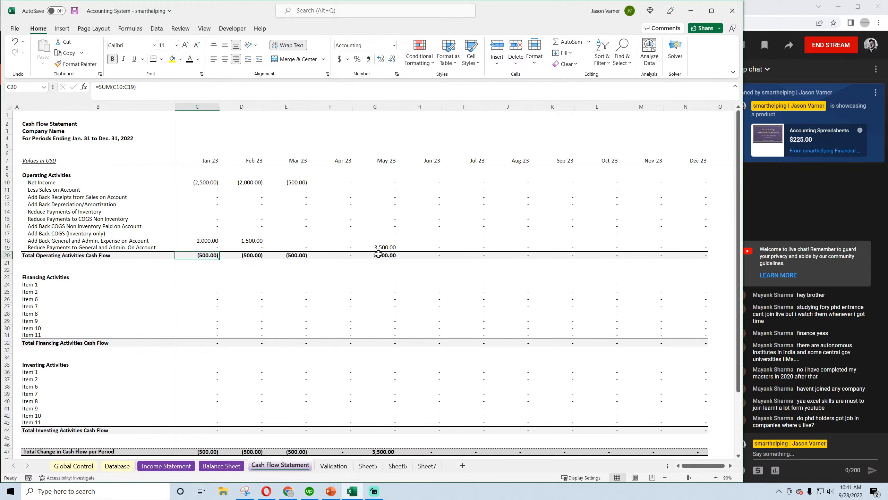
left_click(210, 247)
left_click_drag(220, 250, 678, 241)
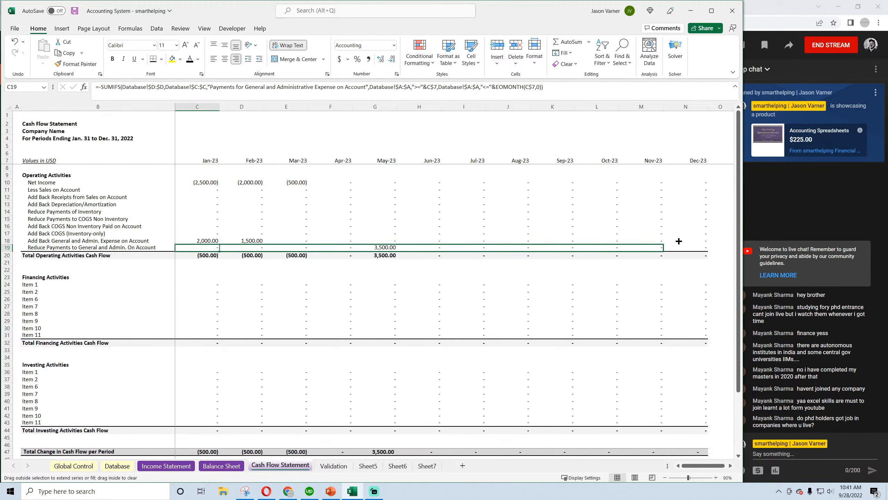
Step: Review the Balance Sheet's check row and the Income Statement, and save the workbook
left_click(223, 465)
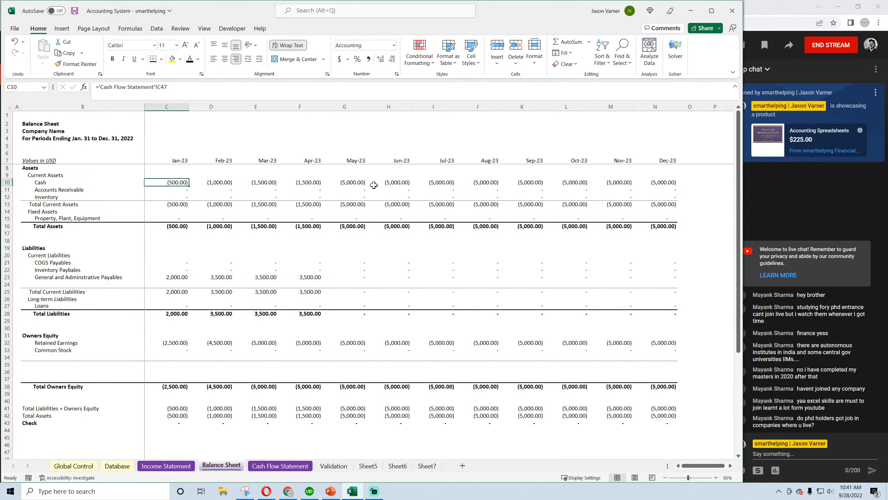
left_click(166, 465)
scroll(227, 426, "down", 3)
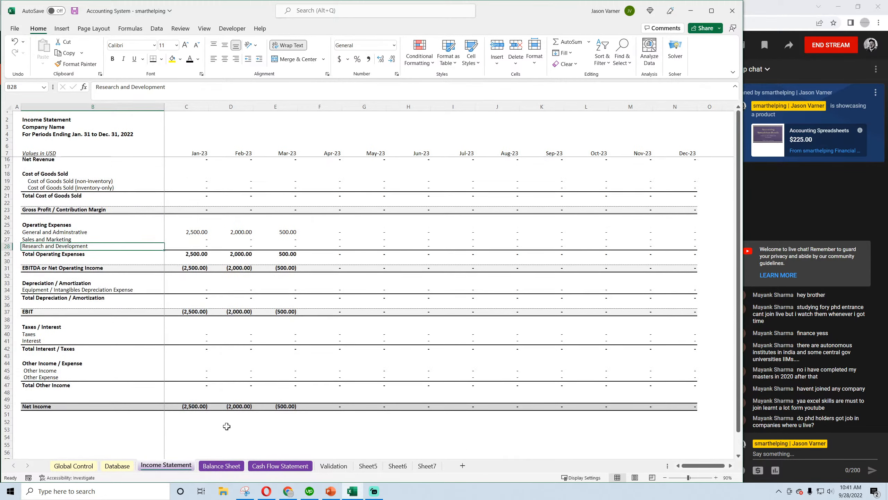
scroll(226, 425, "up", 3)
left_click(74, 10)
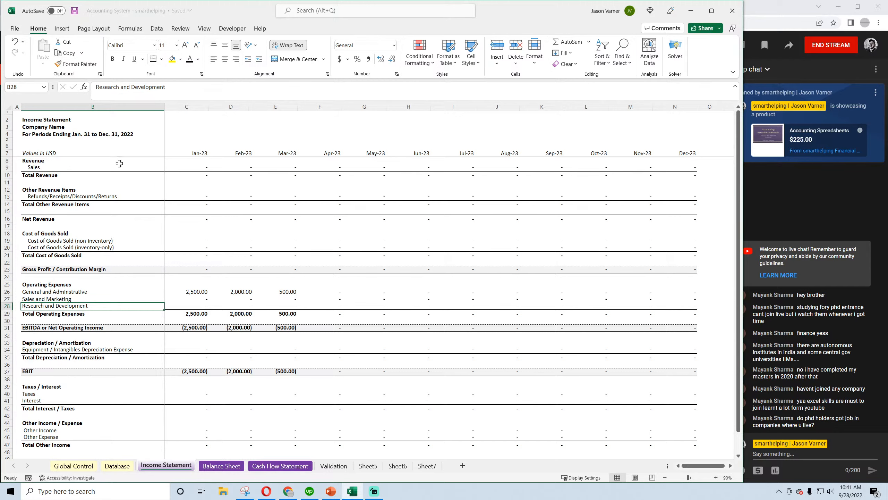
left_click(280, 465)
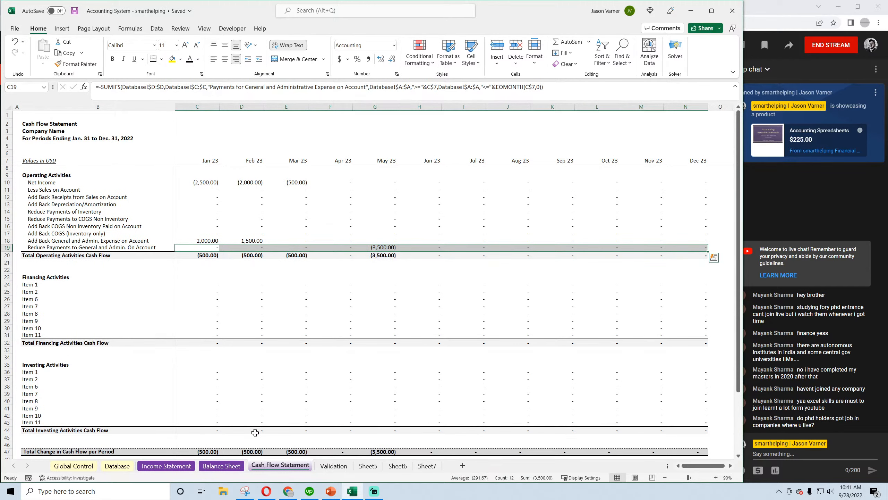
left_click(75, 11)
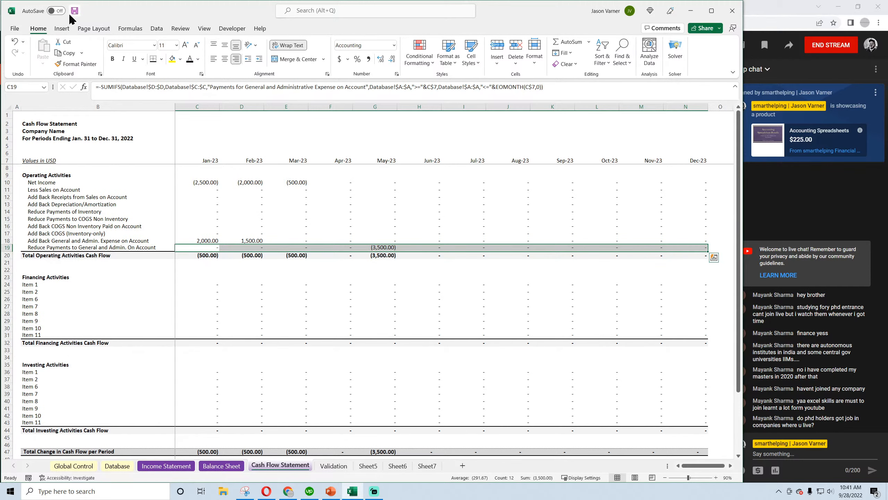
Step: Inspect the January operating activity formulas on the Cash Flow Statement from C19 up to C13
left_click(205, 248)
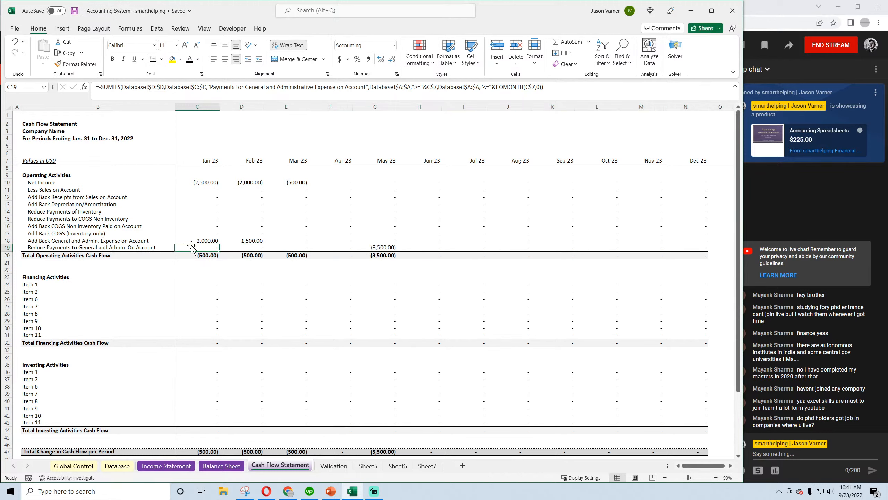
key("Up")
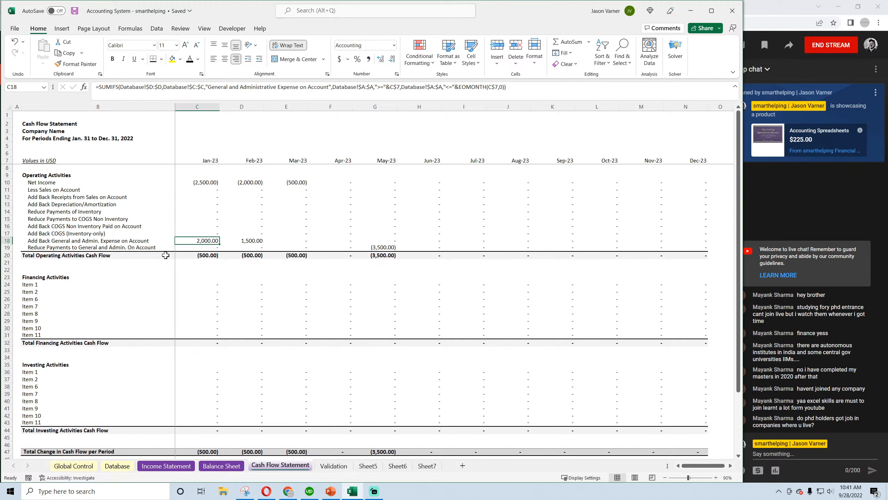
key("Up")
key("Up")
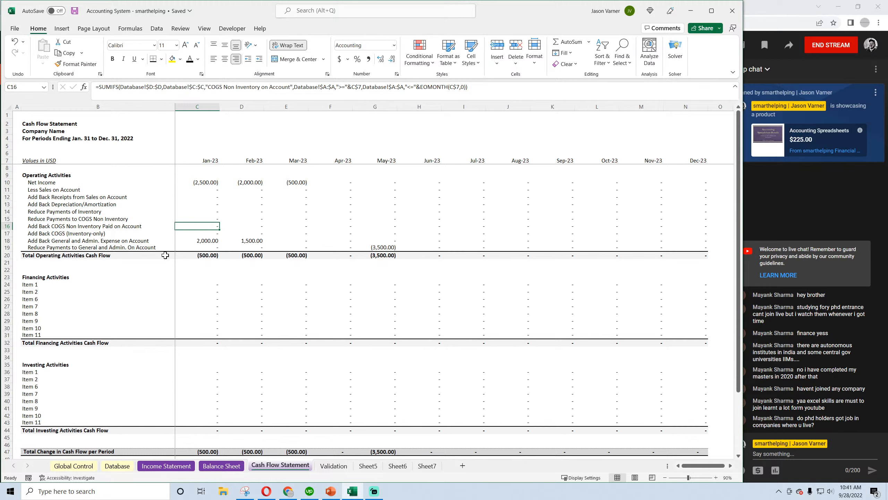
key("Up")
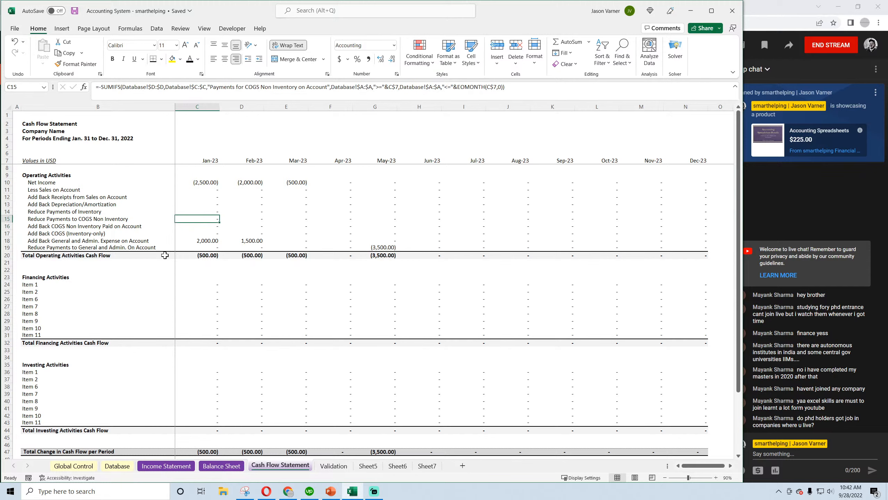
key("Up")
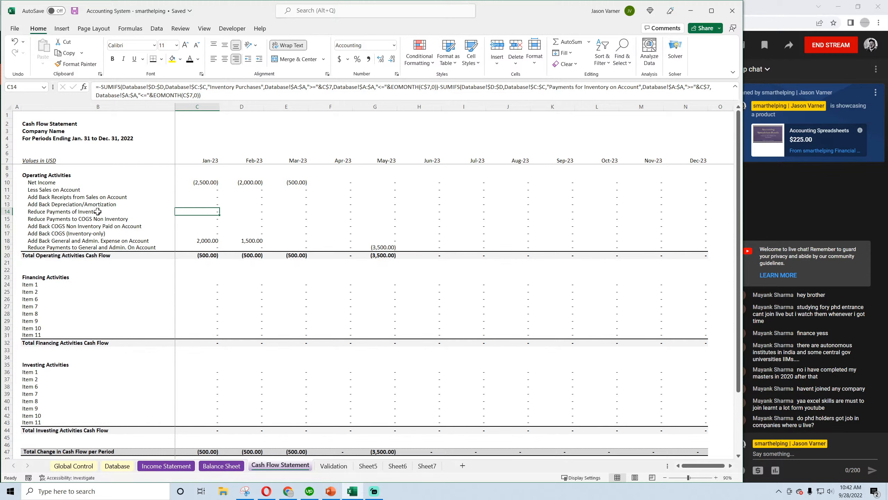
key("Up")
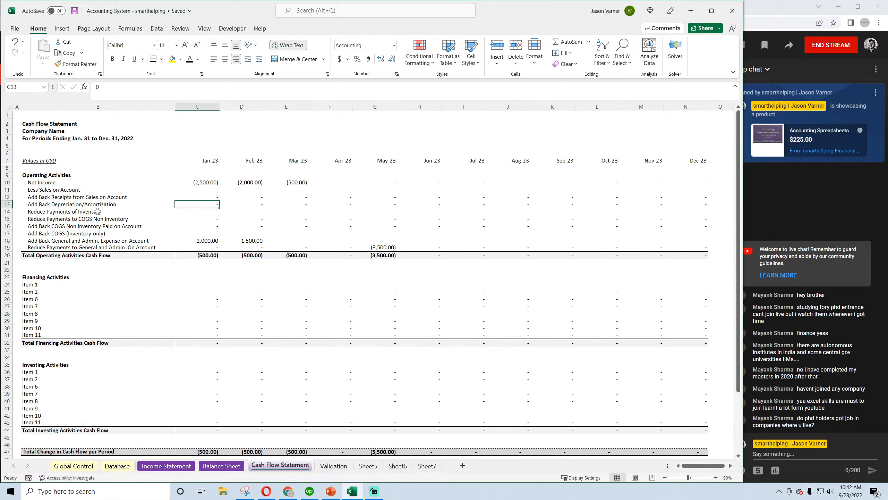
Step: Clear the contents of the Add Back Depreciation/Amortization row, C13 through N13
left_click_drag(215, 204, 684, 204)
right_click(683, 205)
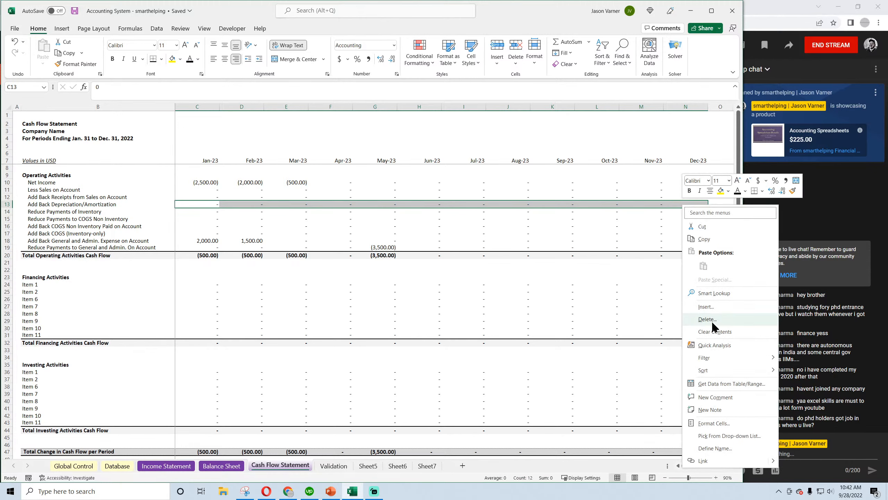
left_click(715, 331)
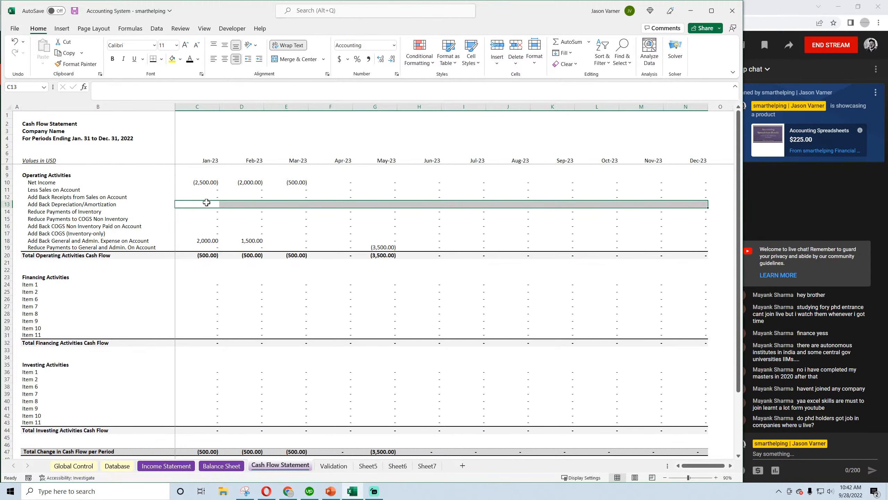
left_click(81, 198)
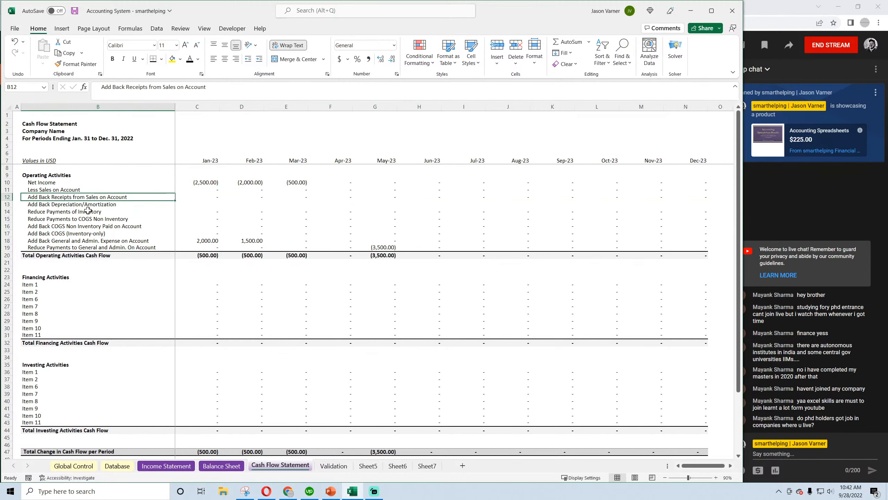
Step: Save the workbook and review the Balance Sheet, the Income Statement and the transactions entered in the Database
left_click(209, 191)
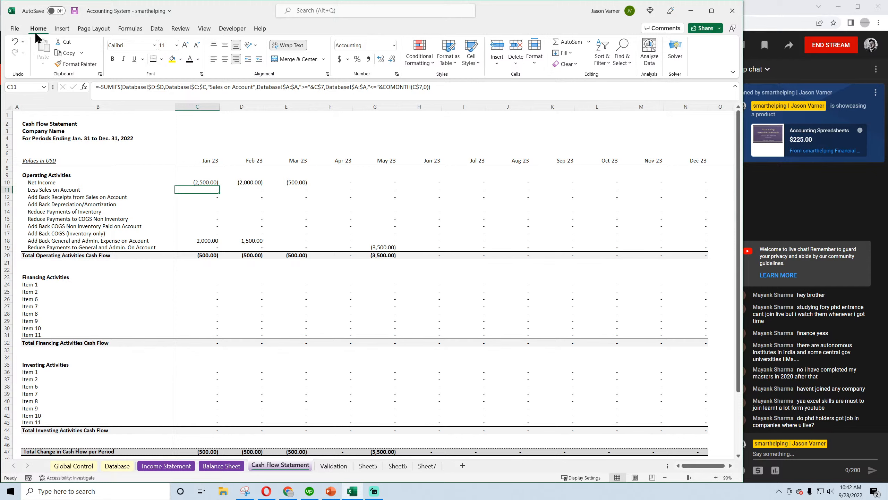
left_click(74, 11)
left_click(222, 465)
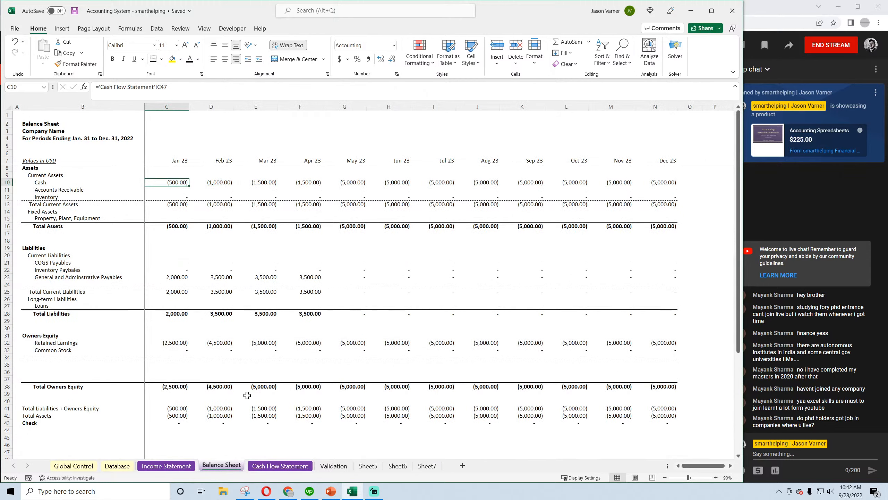
left_click(172, 468)
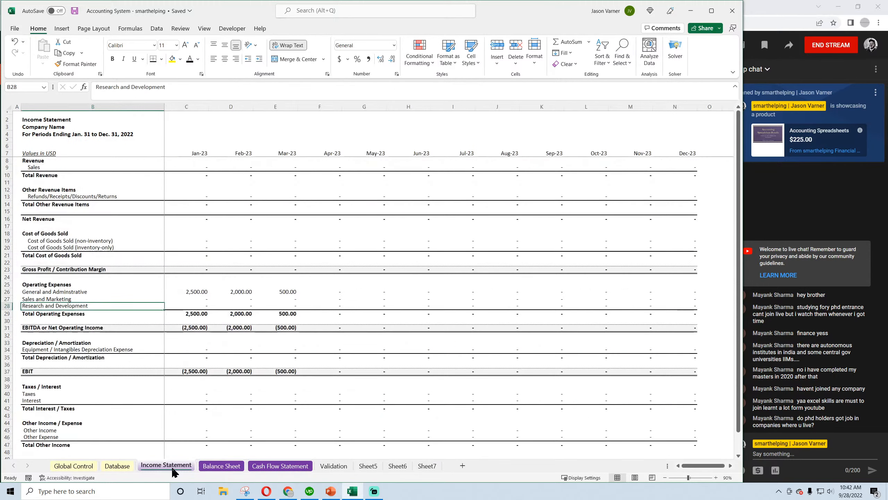
left_click(121, 468)
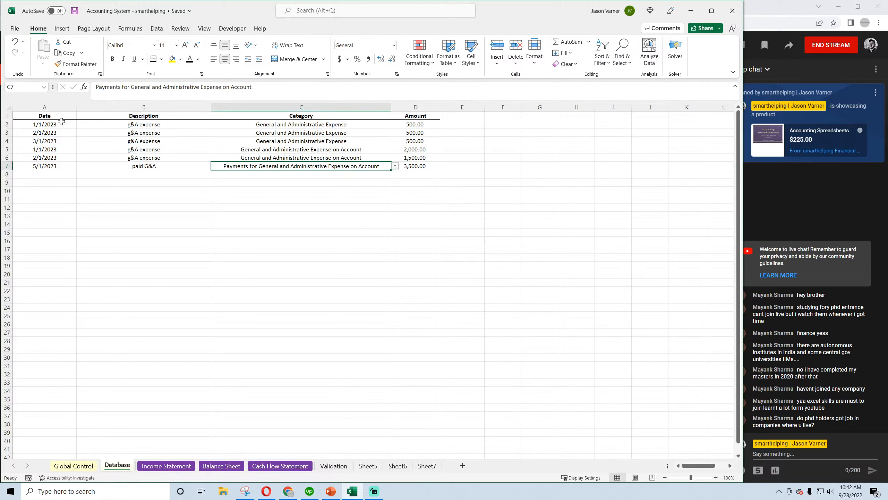
left_click(51, 125)
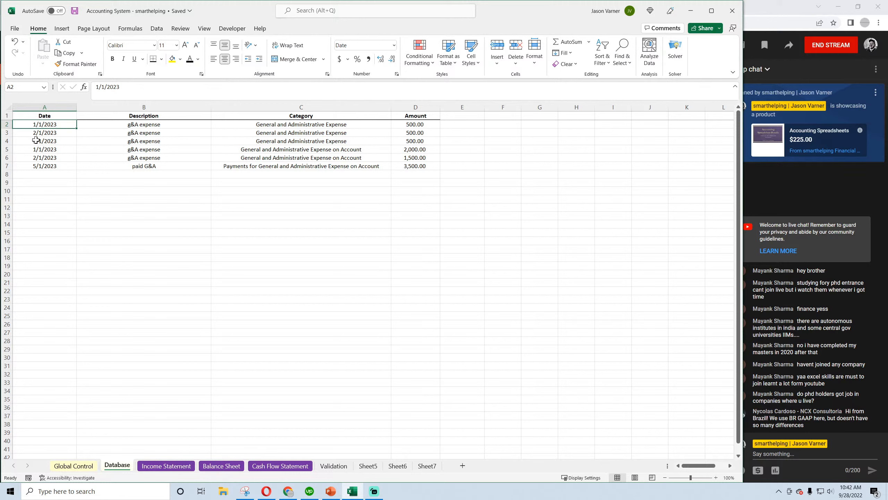
left_click(74, 11)
mouse_move(319, 498)
left_click(75, 12)
left_click(74, 11)
left_click(74, 11)
Step: Look over the Income Statement, the Balance Sheet and the Cash Flow Statement down to its Total Change in Cash Flow row
left_click(166, 466)
scroll(211, 409, "down", 7)
scroll(211, 400, "up", 7)
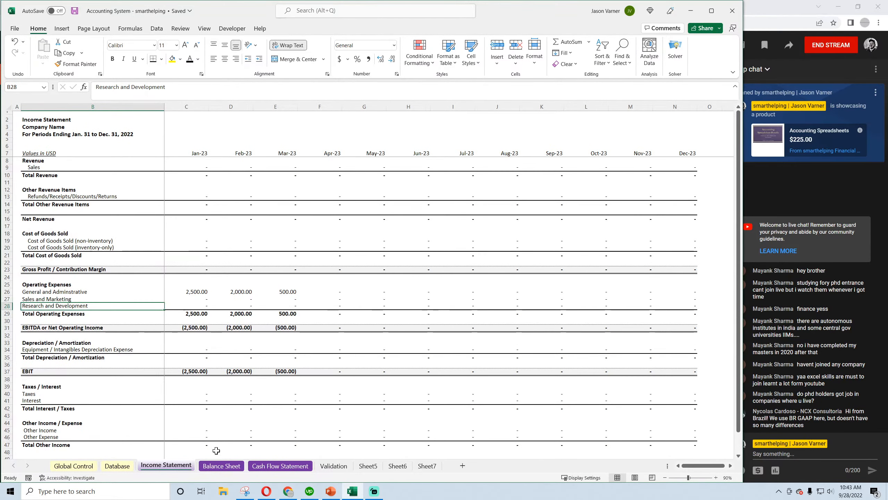
left_click(222, 465)
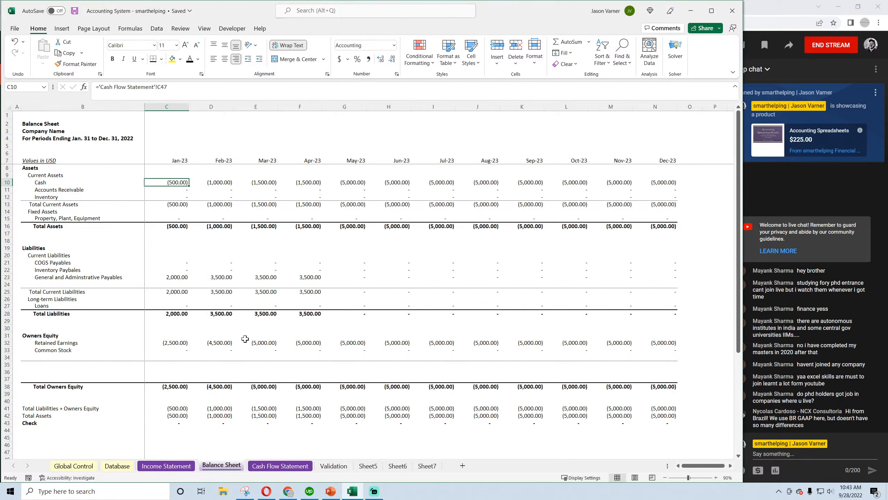
left_click(284, 467)
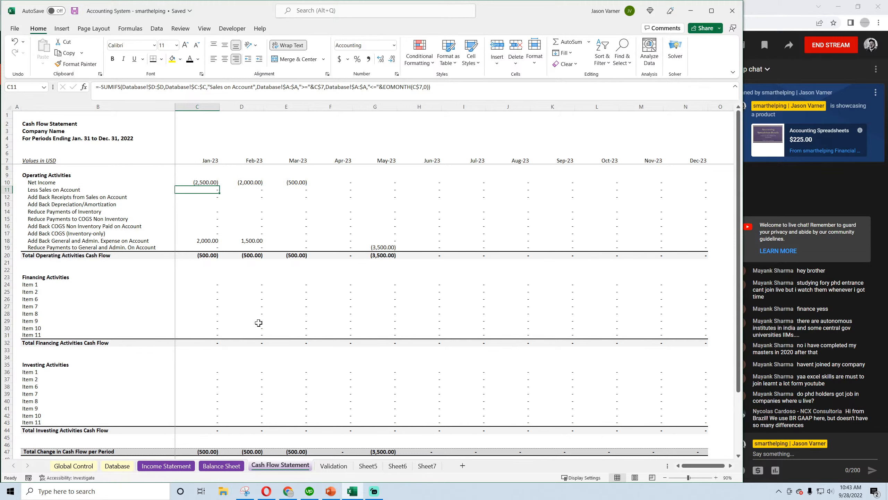
scroll(258, 323, "down", 4)
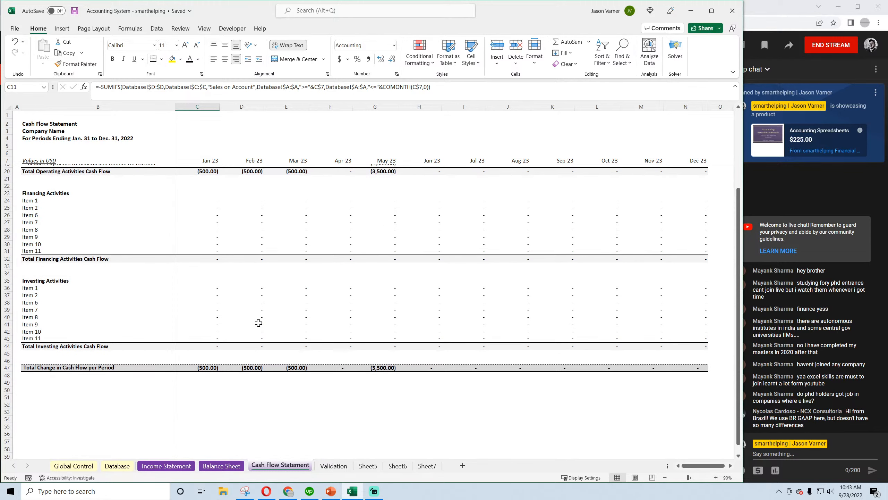
scroll(258, 322, "up", 4)
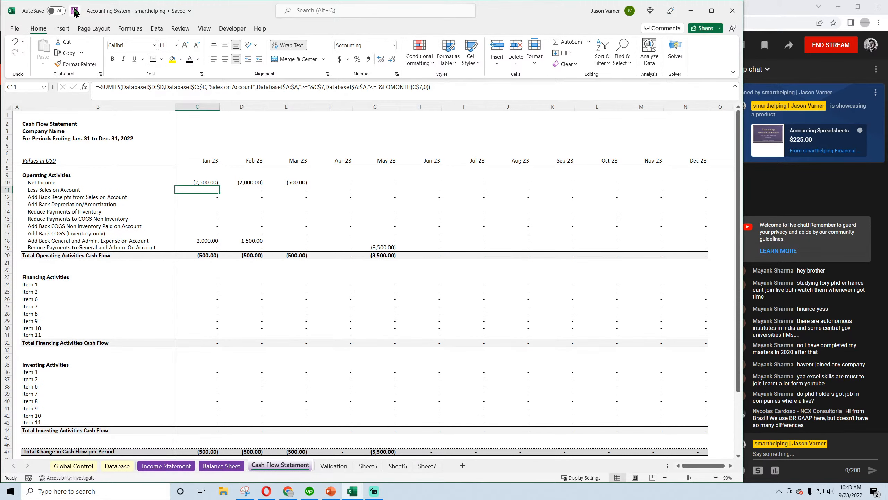
Step: Examine the General and Administrative and the Sales and Marketing expense categories in the Validation sheet's list
left_click(340, 467)
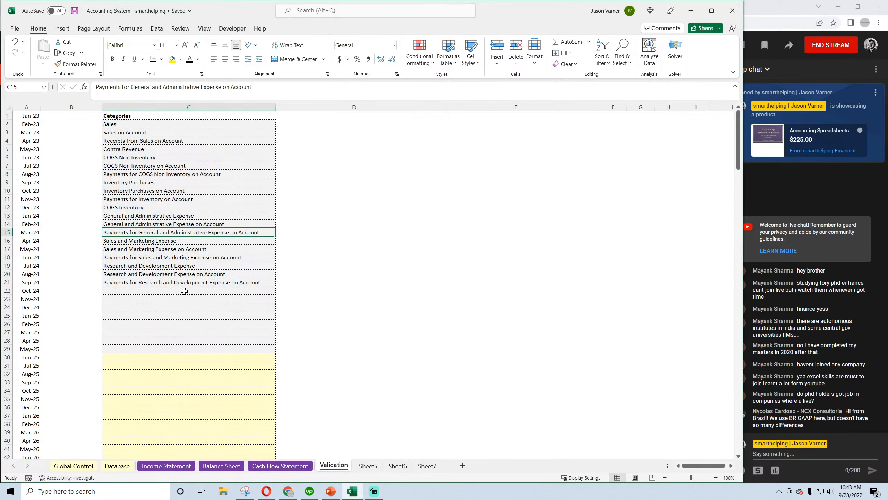
left_click_drag(137, 215, 141, 253)
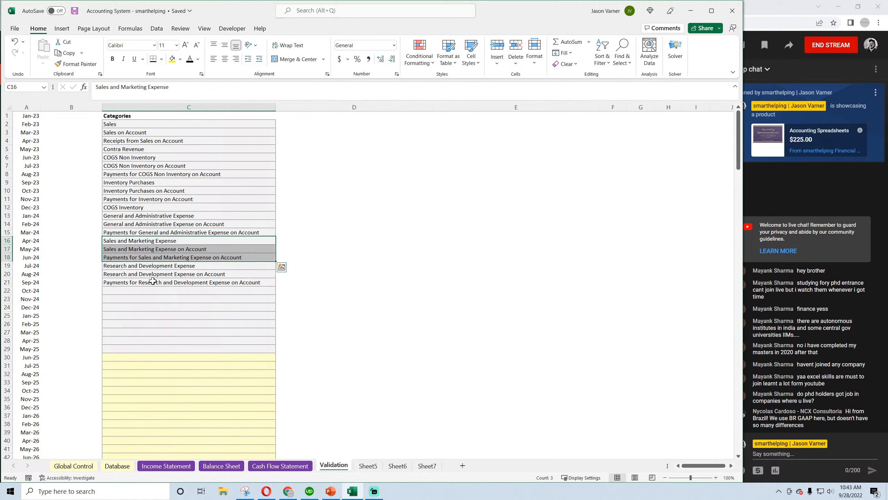
left_click(185, 241)
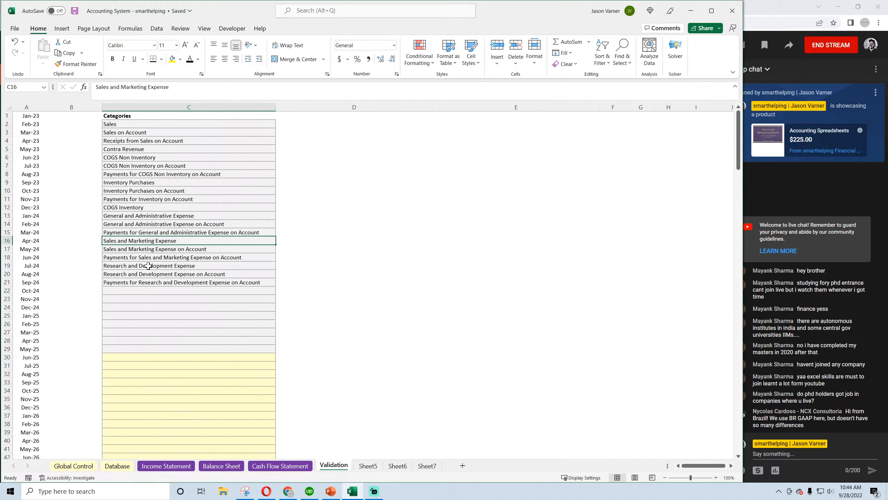
Step: Clear all sample transactions below the header row of the Database sheet
left_click(174, 469)
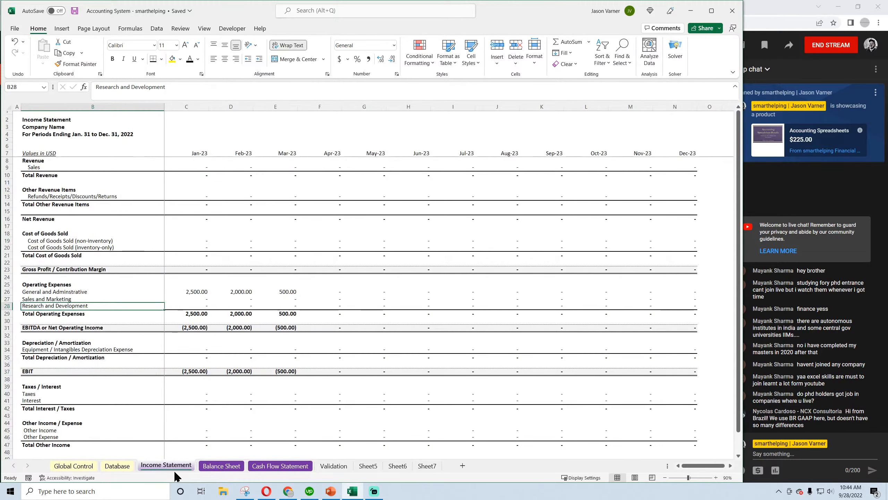
left_click(124, 467)
left_click_drag(51, 128, 442, 180)
right_click(397, 143)
left_click(433, 271)
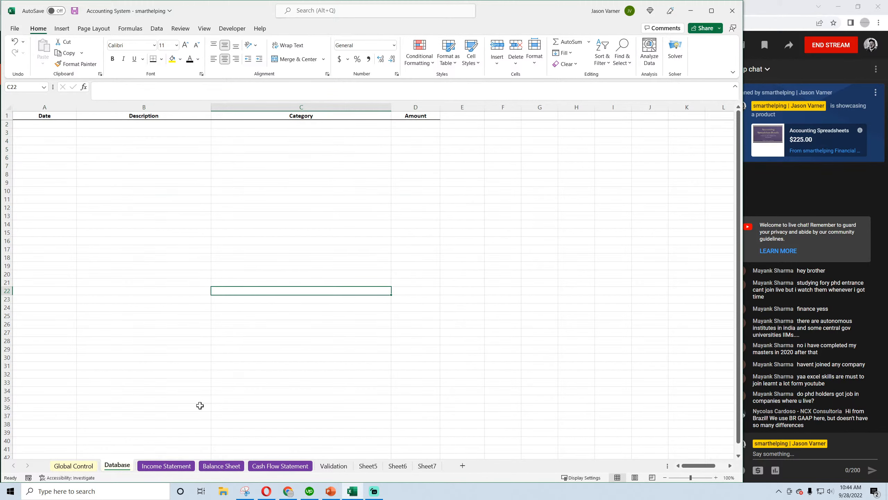
Step: Copy the January General and Administrative formula on the Income Statement from C26 down to the Sales and Marketing row in C27
left_click(173, 466)
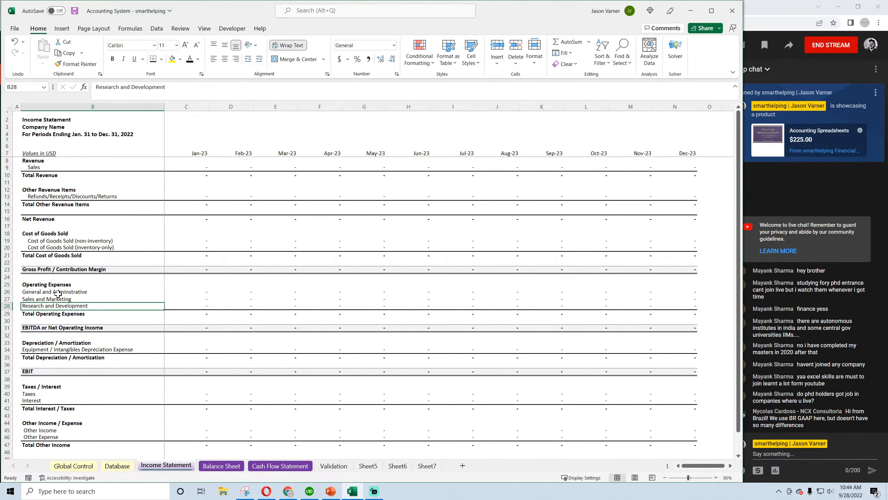
left_click(205, 292)
left_click_drag(209, 295, 209, 302)
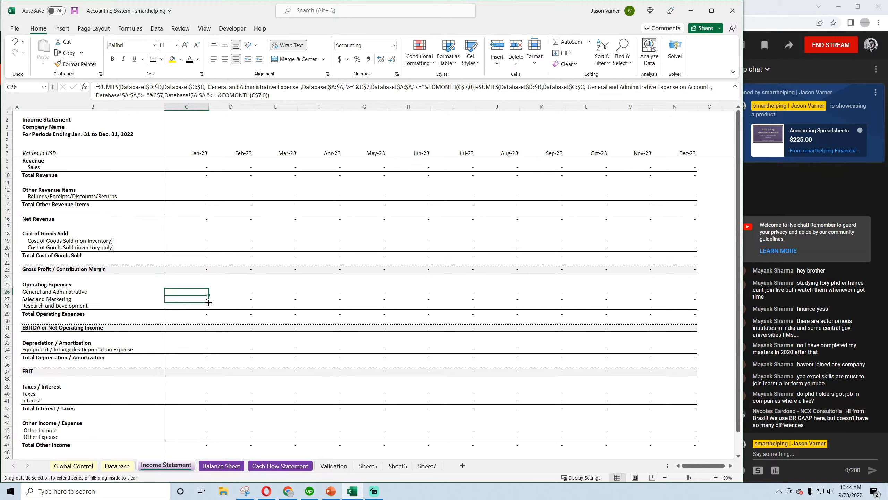
left_click(207, 300)
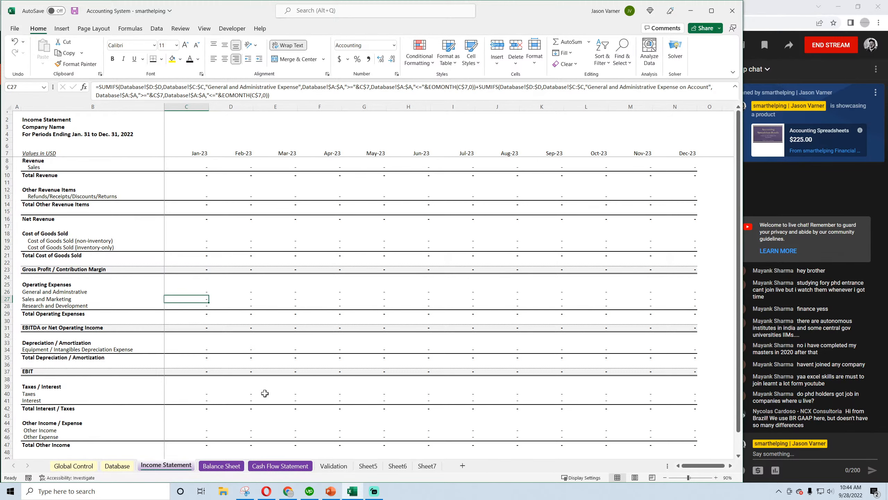
Step: Check the category wording on the Validation sheet and change the first SUMIFS criterion in C27 to "Sales and Marketing Expense"
left_click(334, 465)
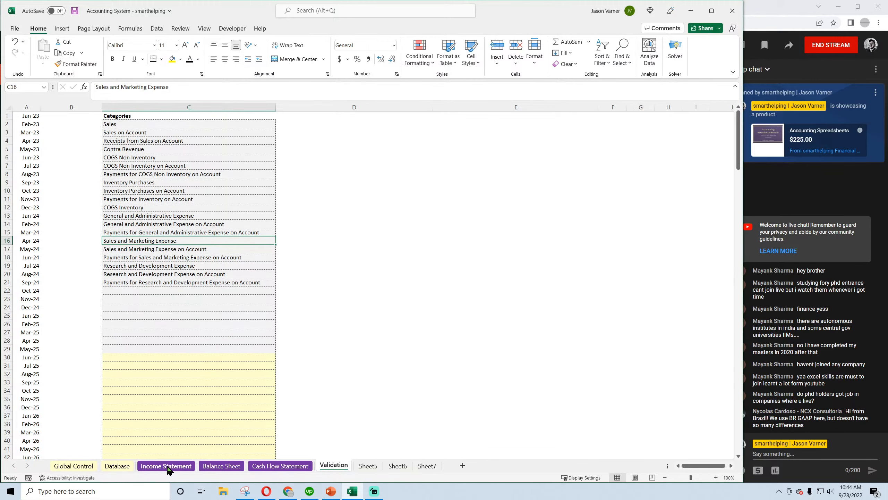
left_click(167, 465)
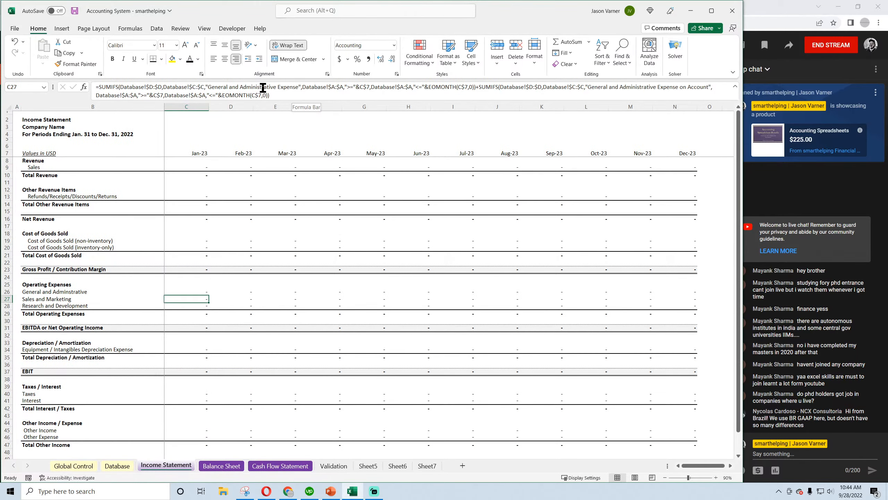
left_click_drag(263, 87, 208, 87)
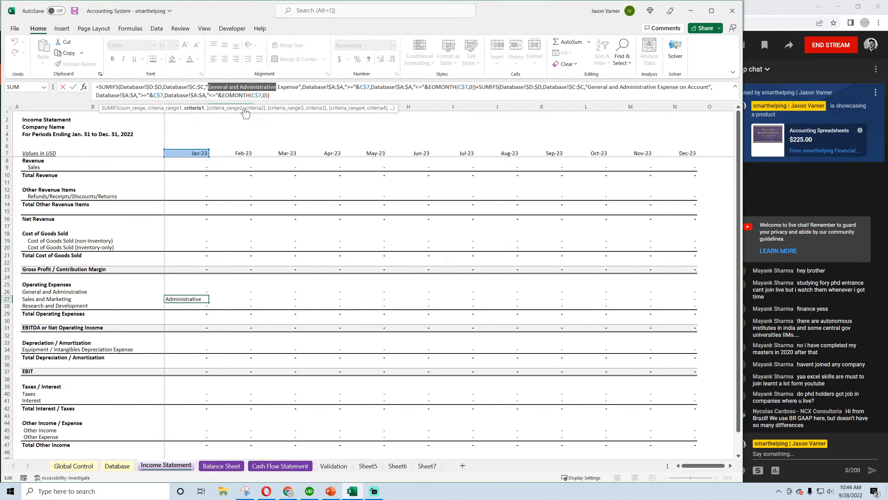
type("S")
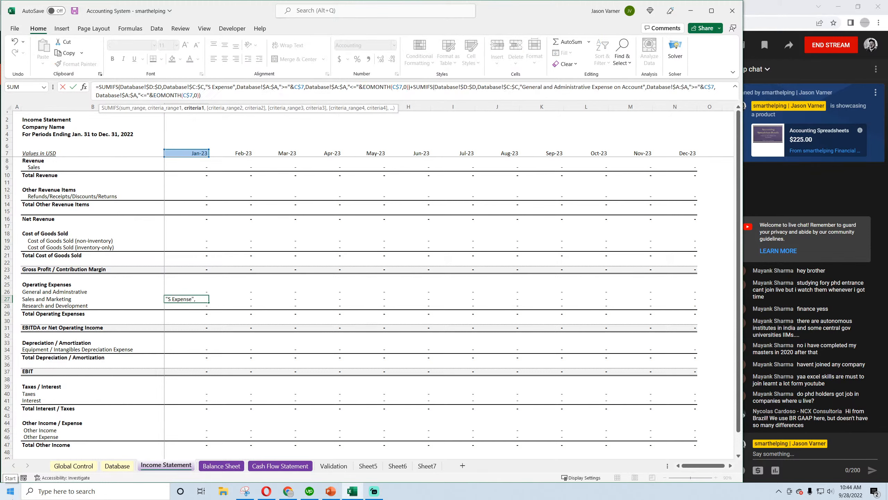
type("ales")
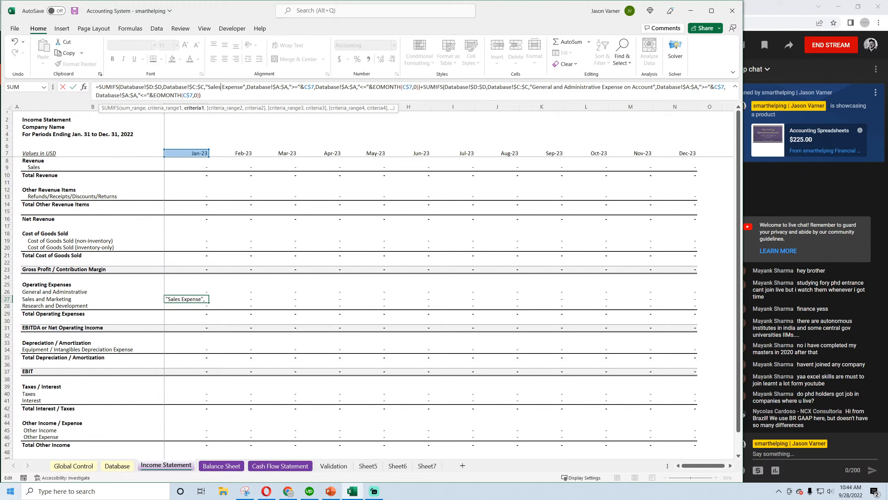
type("and")
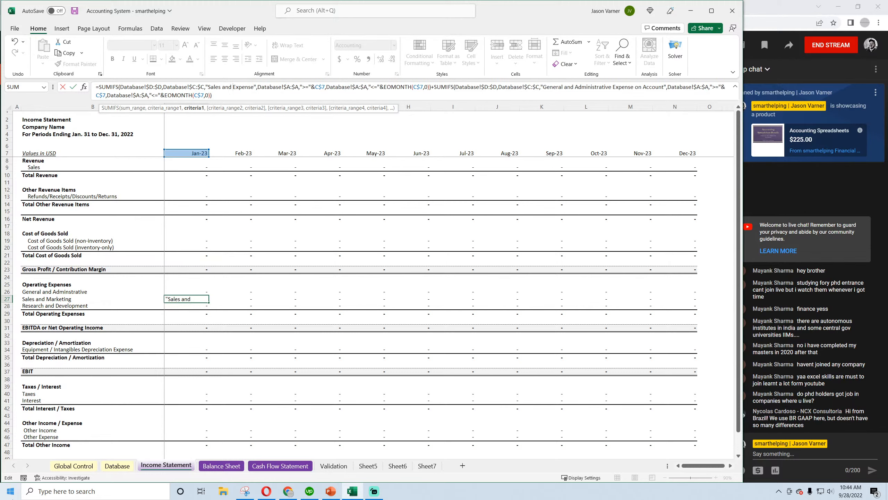
type(" Ma")
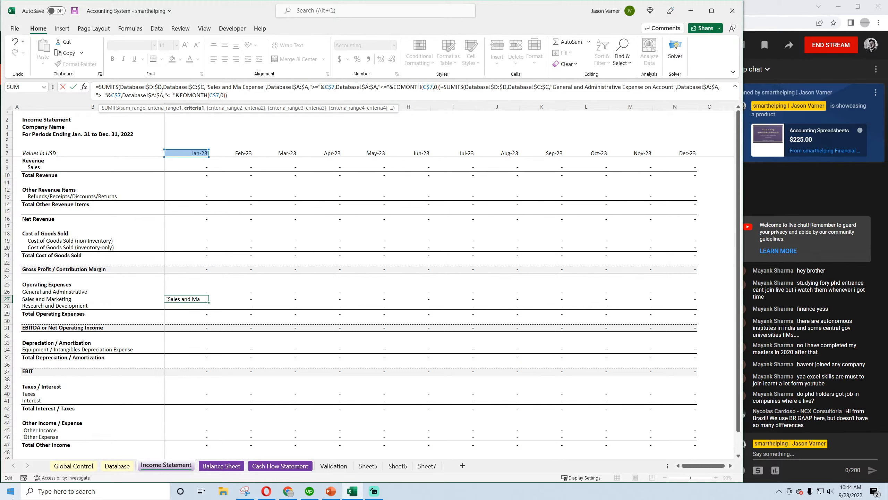
type("rketing")
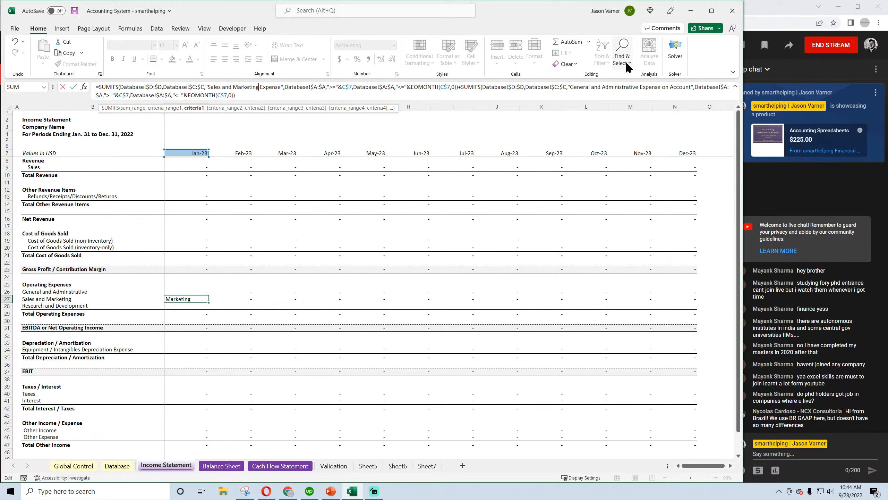
Step: Change the second SUMIFS criterion in C27 to "Sales and Marketing Expense on Account" and finish editing the formula
left_click_drag(571, 87, 693, 88)
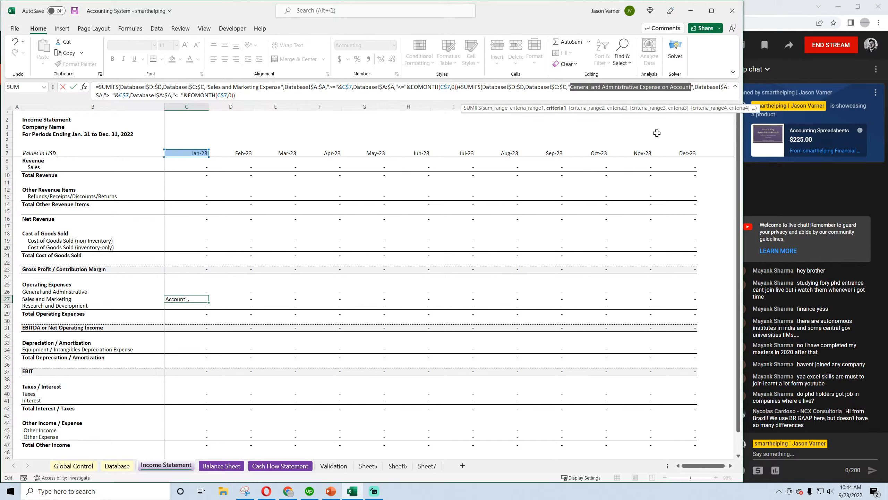
type("Sales")
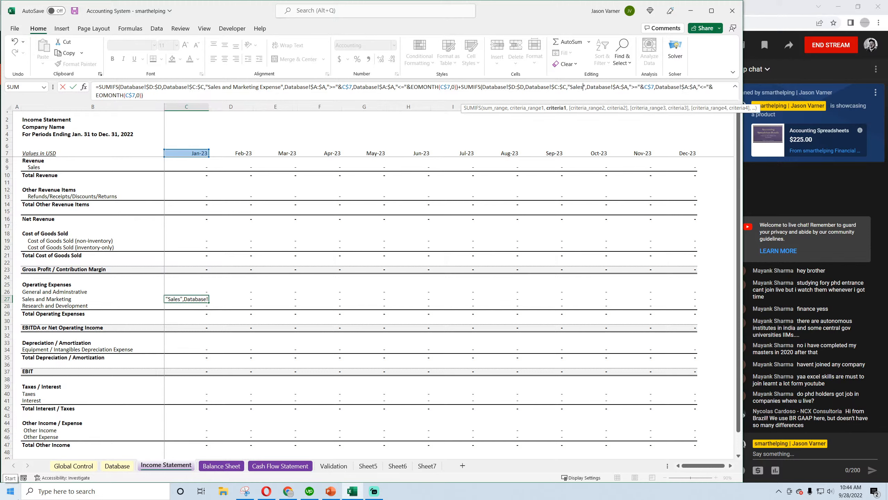
type(" and Marketing")
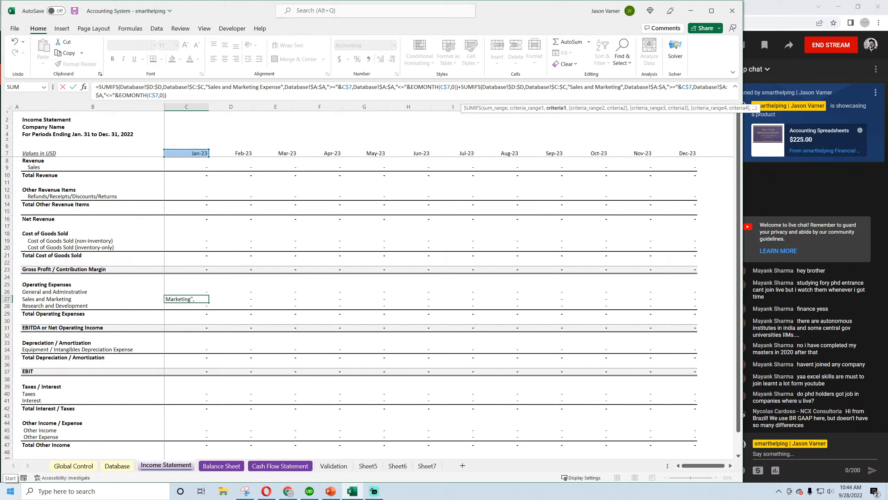
type(" Expense")
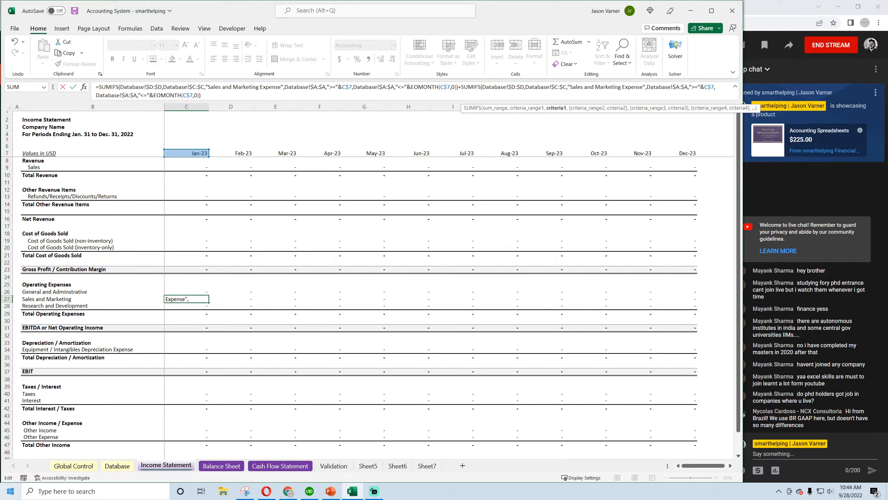
type(" on Account")
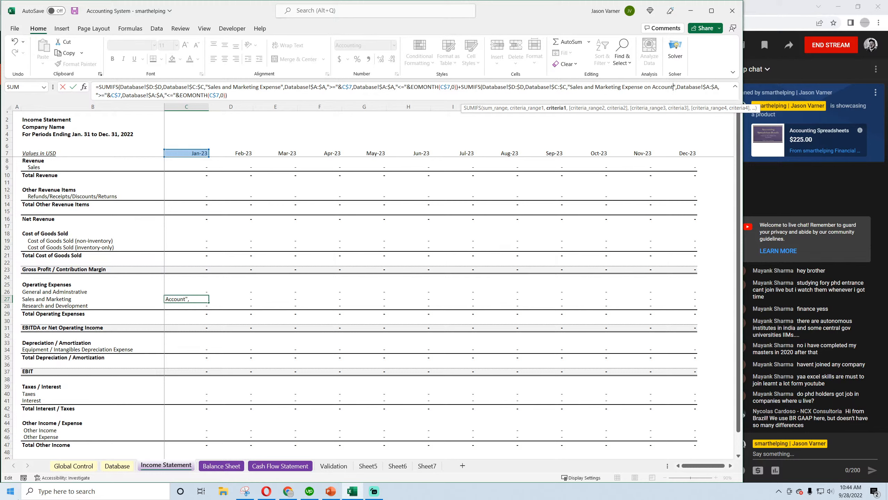
key("Escape")
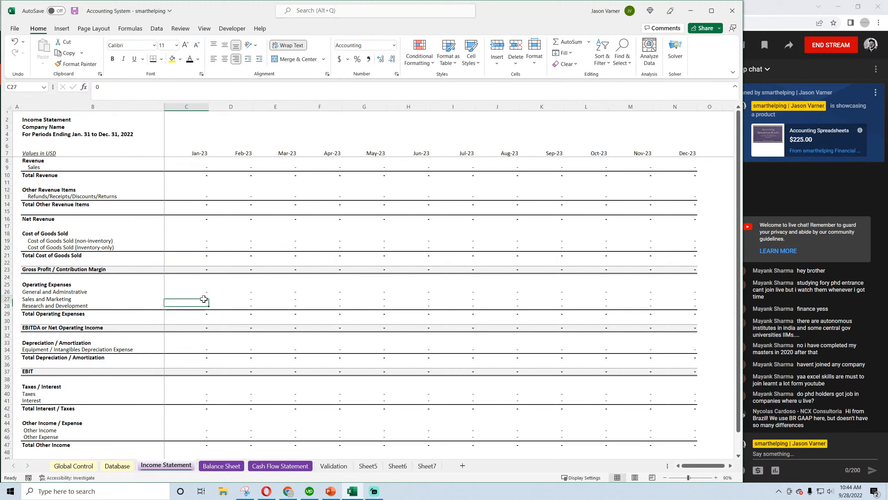
Step: Fill the Sales and Marketing formula from C27 across through December and save the workbook
left_click_drag(209, 306, 682, 302)
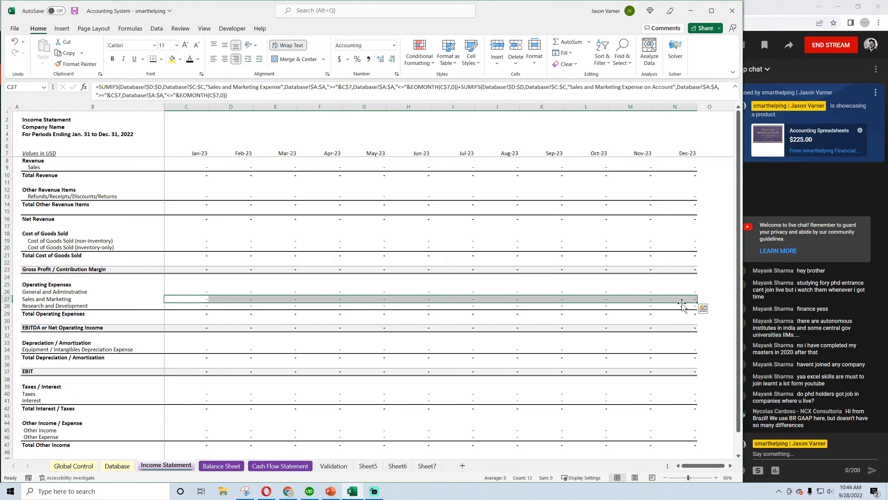
left_click(75, 10)
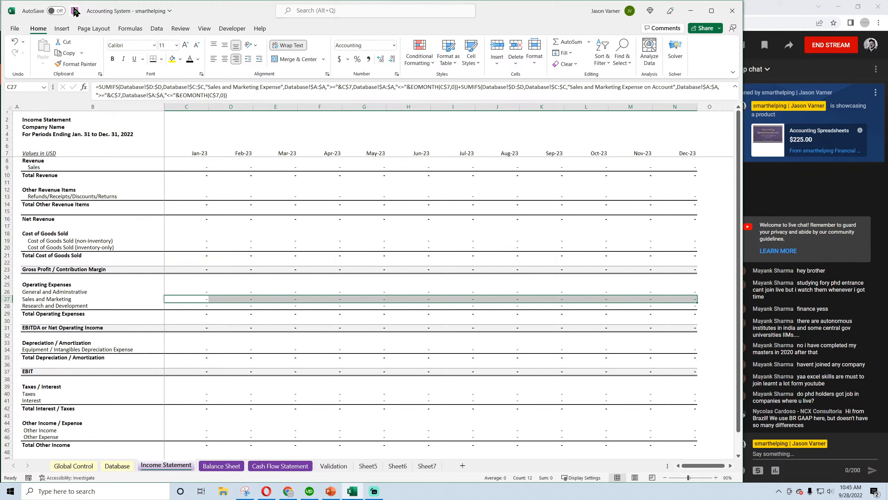
left_click(80, 202)
scroll(54, 231, "down", 1)
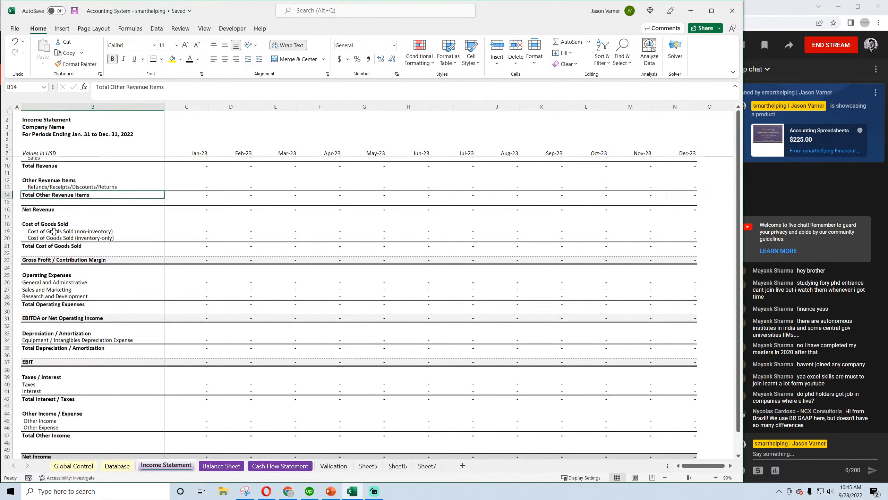
Step: Insert a blank row at row 24 of the Balance Sheet, below General and Administrative Payables
scroll(53, 231, "up", 1)
left_click(221, 465)
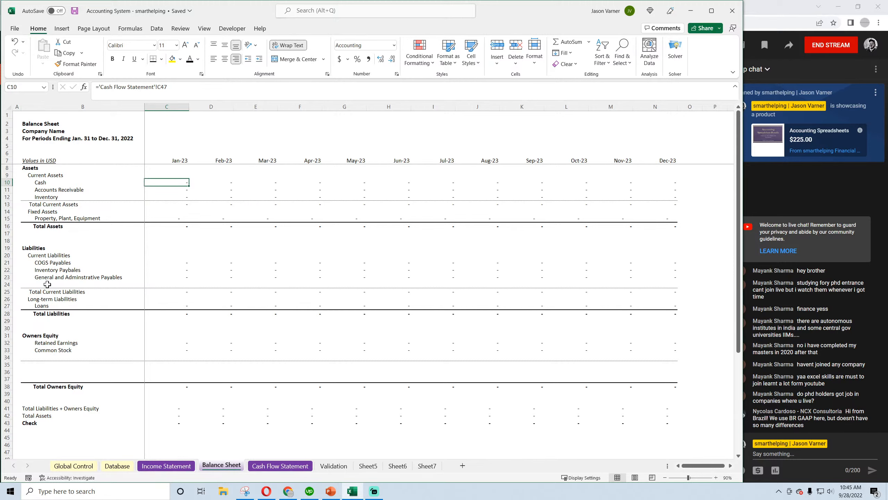
right_click(6, 285)
left_click(31, 374)
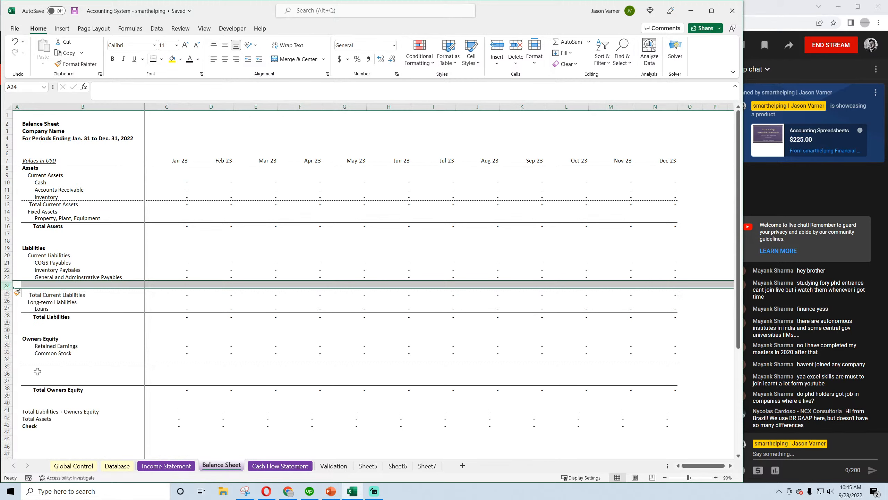
Step: Copy the General and Administrative Payables label down to B24 and change it to "Sales and Marketing Payables"
left_click(64, 278)
left_click_drag(145, 282, 144, 288)
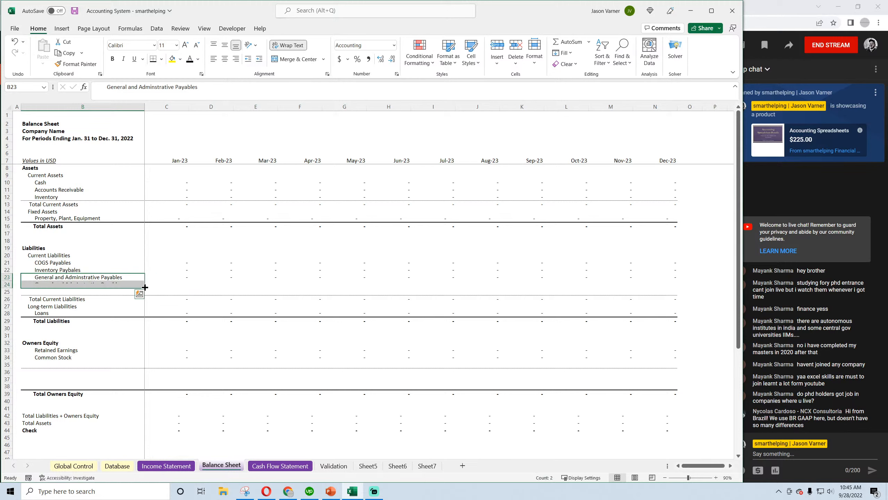
left_click(139, 287)
left_click_drag(108, 87, 209, 87)
type("Sales and Marketing")
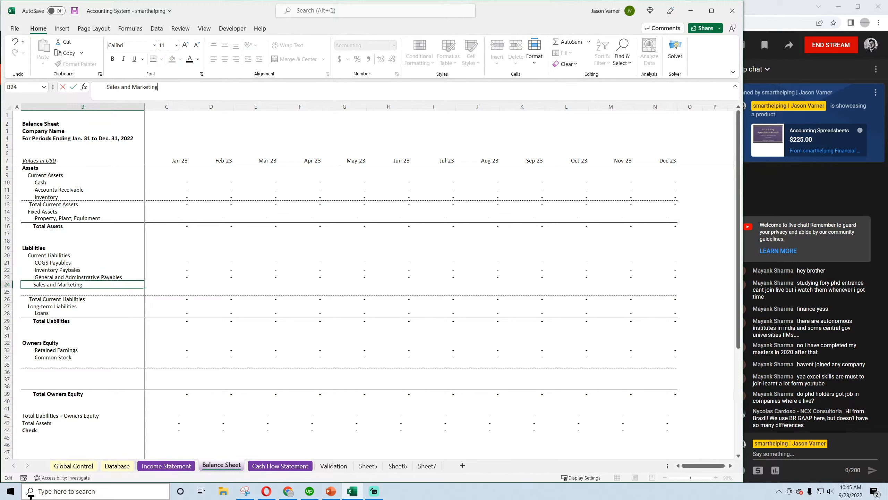
type(" Payables")
key("Return")
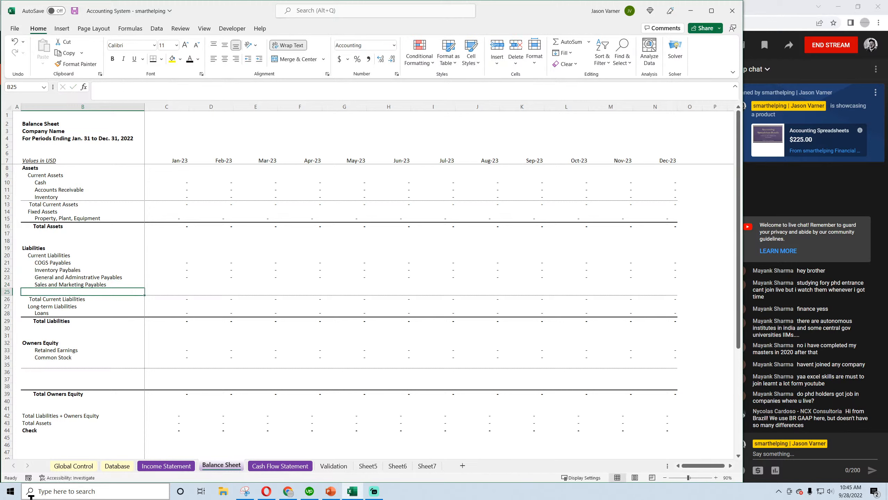
Step: Save the workbook and copy the January General and Administrative Payables formula from C23 down to C24
left_click(50, 280)
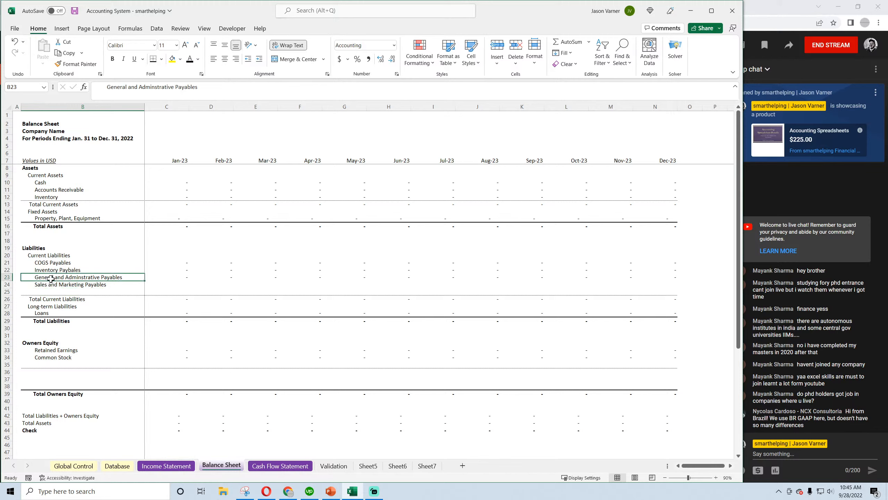
left_click(75, 11)
left_click(184, 280)
left_click_drag(189, 281, 188, 286)
left_click(185, 286)
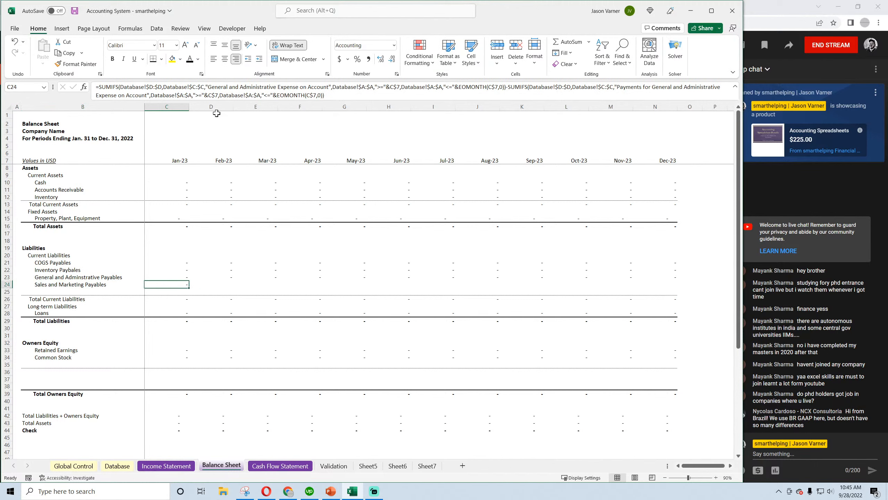
Step: Change the first SUMIFS criterion in C24 to "Sales and Marketing Expense on Account"
left_click_drag(208, 88, 304, 88)
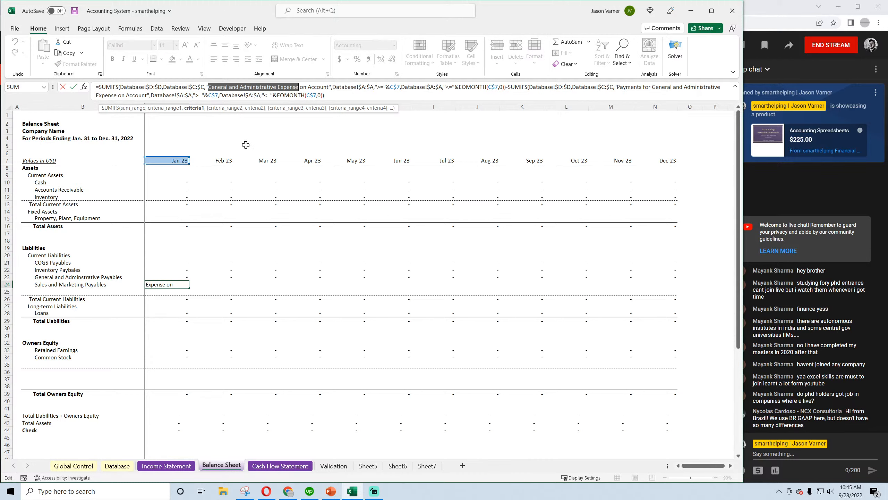
type("Sales and Ma")
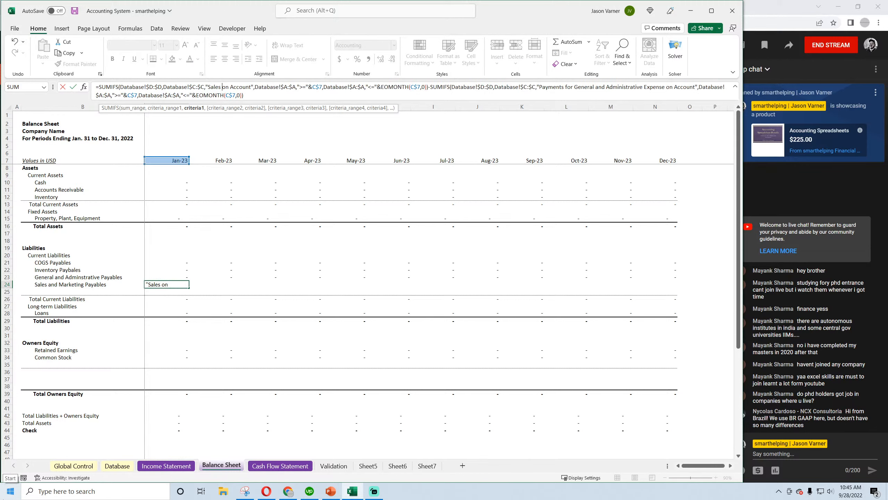
type("rketing")
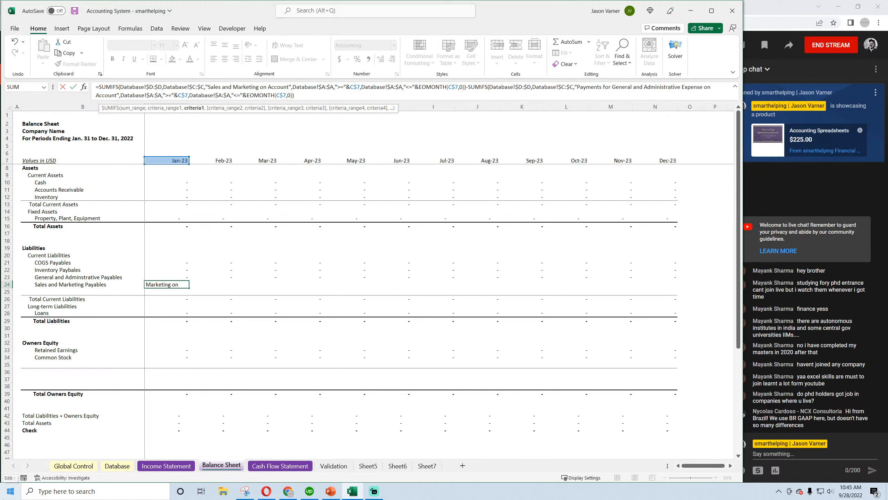
type(" Expense")
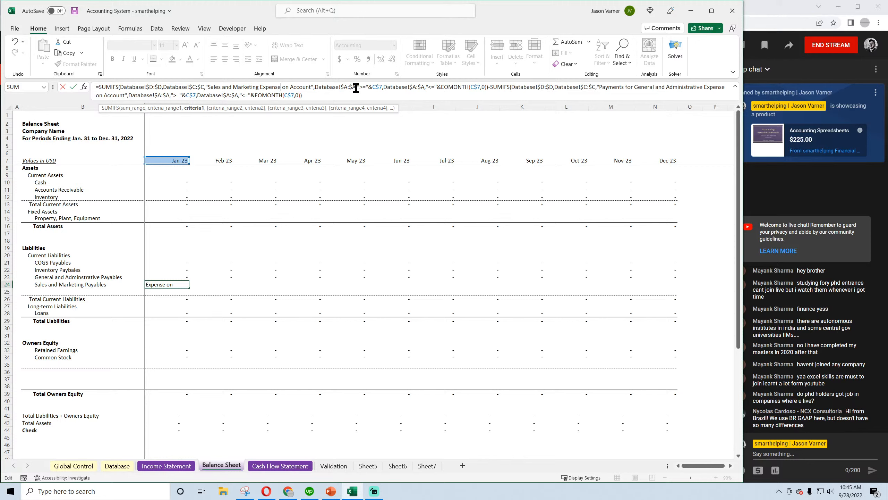
Step: Replace the second SUMIFS criterion in C24 with "Sales and Marketing Expense on Account" and finish editing the formula
left_click_drag(599, 86, 718, 111)
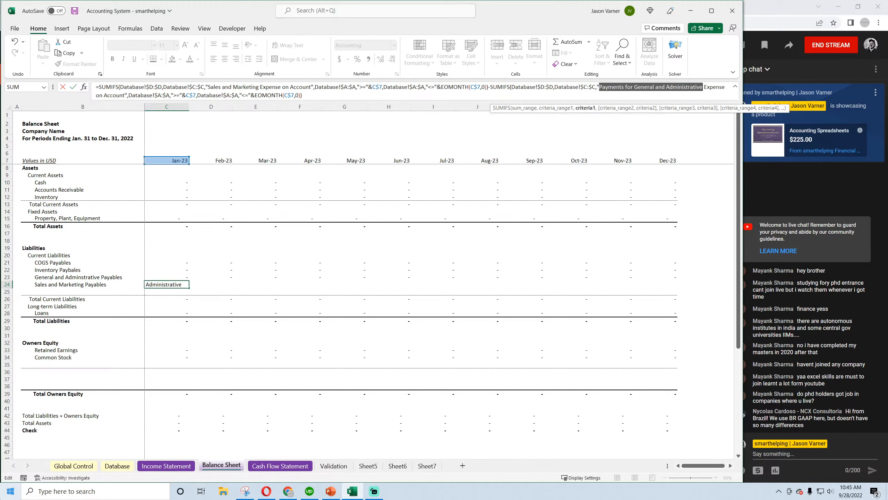
type("Sales and Marketing ")
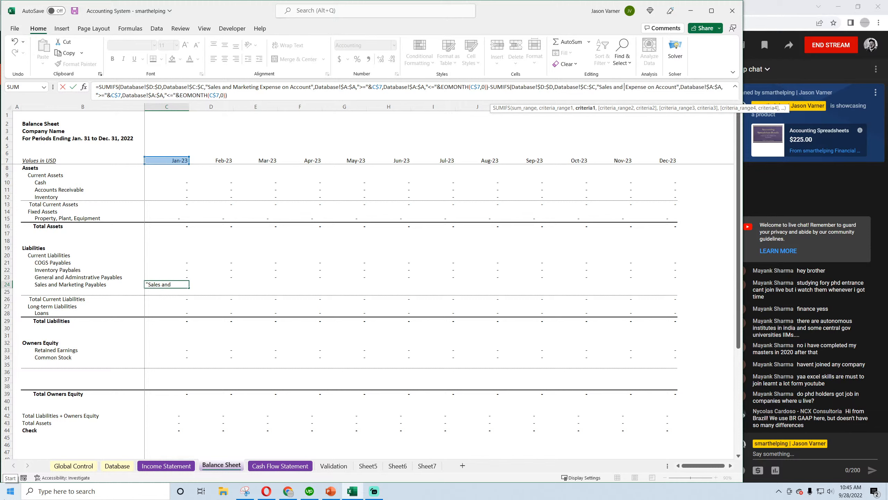
type("E")
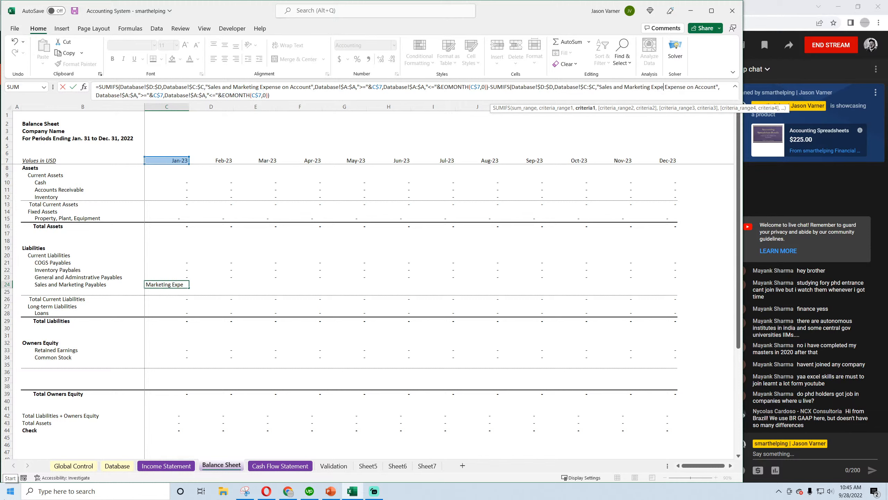
key("BackSpace")
key("Return")
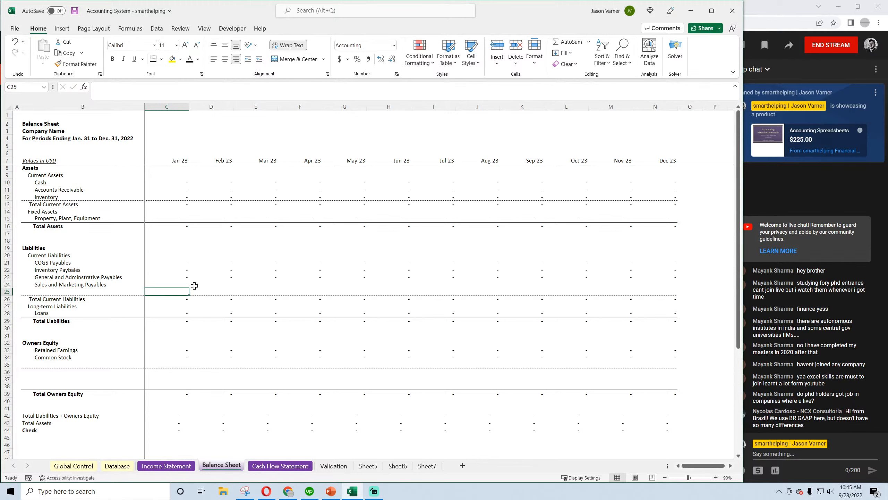
Step: Copy the C24 formula to D24, append +C24 to carry the prior balance, and fill it across through December
left_click(185, 284)
left_click_drag(205, 289, 216, 289)
left_click(292, 93)
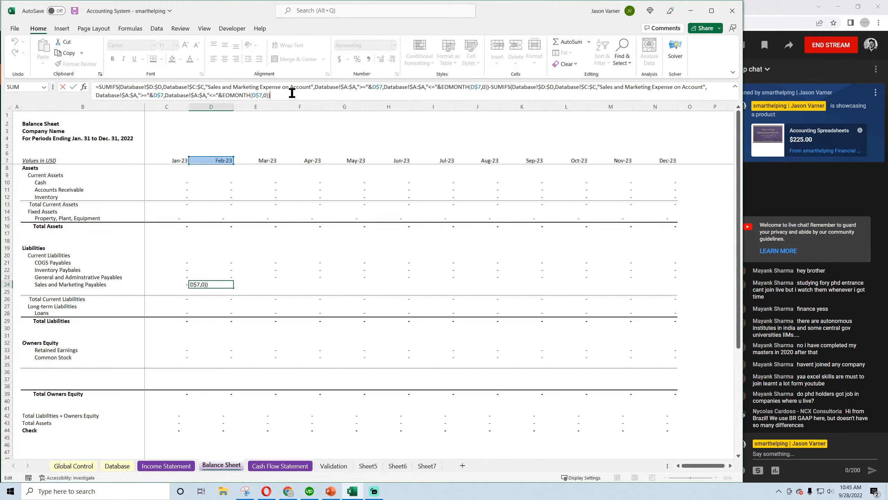
left_click(184, 284)
key("Return")
left_click(218, 284)
left_click_drag(233, 288, 664, 290)
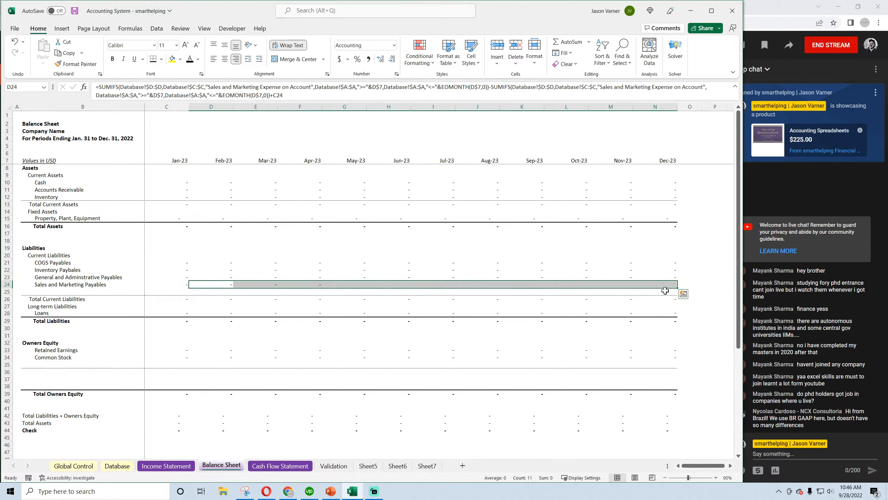
Step: Review the January Total Current Liabilities sum in C26 and the Sales and Marketing Payables formulas, and save the workbook
left_click(179, 301)
key("alt+equal")
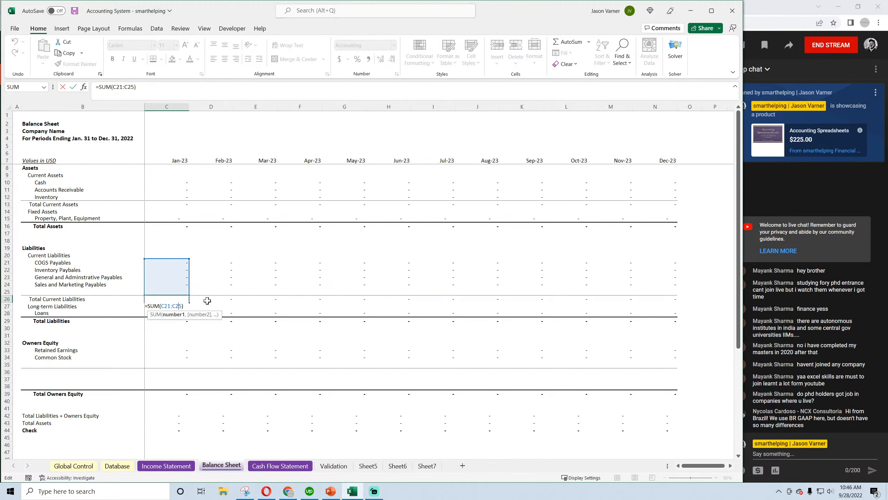
key("Return")
left_click(53, 299)
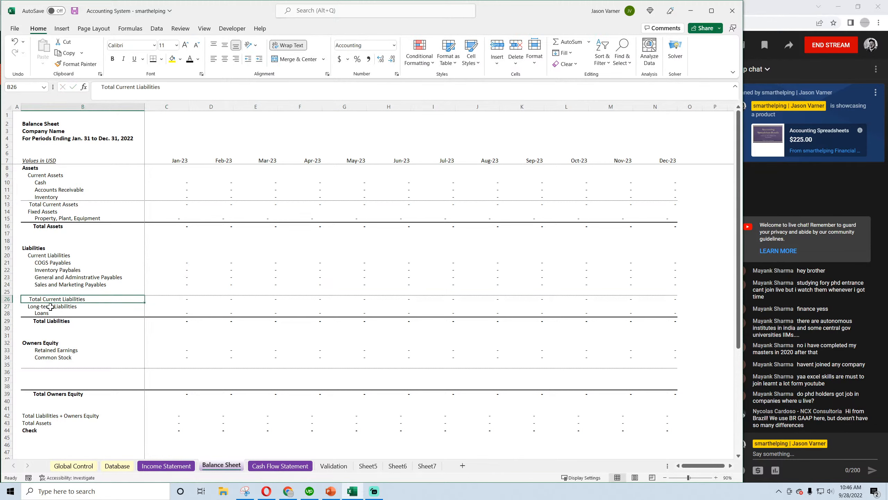
left_click(180, 286)
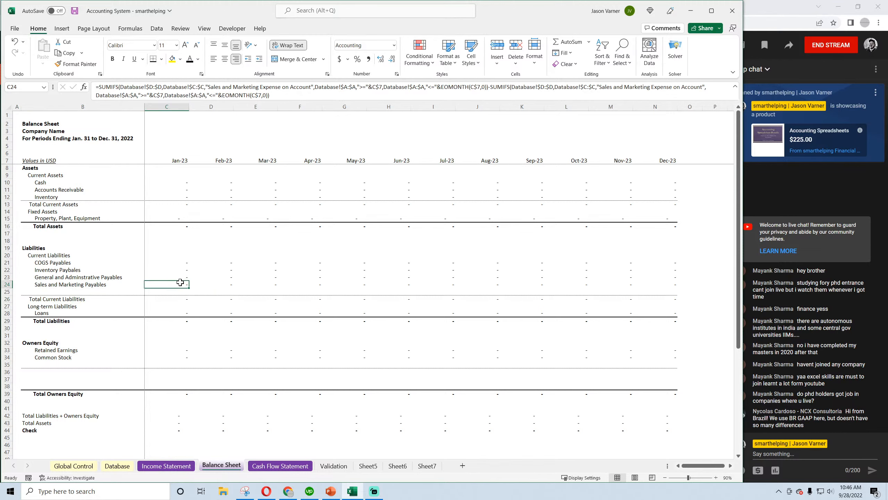
left_click(210, 284)
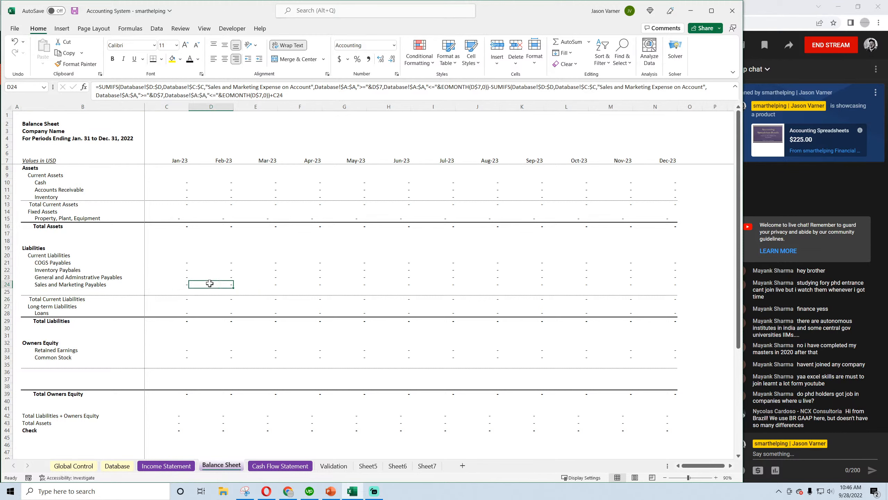
left_click(74, 12)
left_click(178, 285)
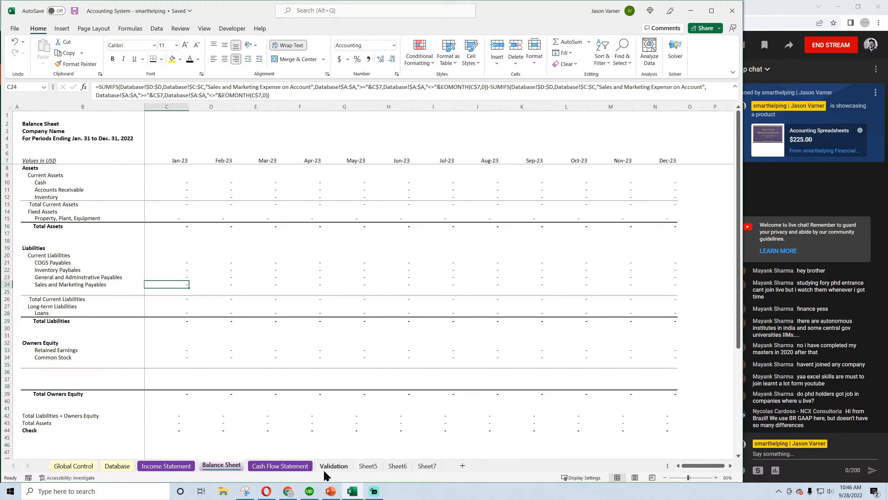
Step: Check the payment category wording on the Validation sheet and change C24's second criterion to "Payments for Sales and Marketing Expense on Account"
left_click(333, 465)
key("Down")
key("Down")
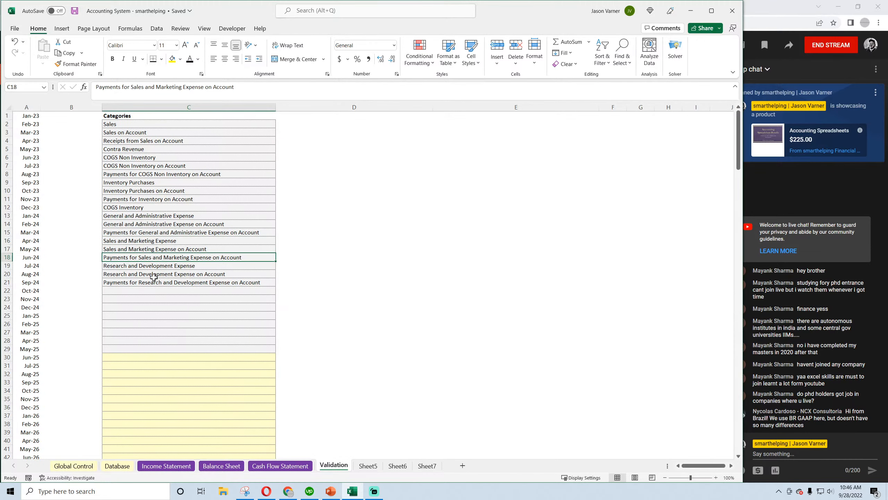
left_click(222, 465)
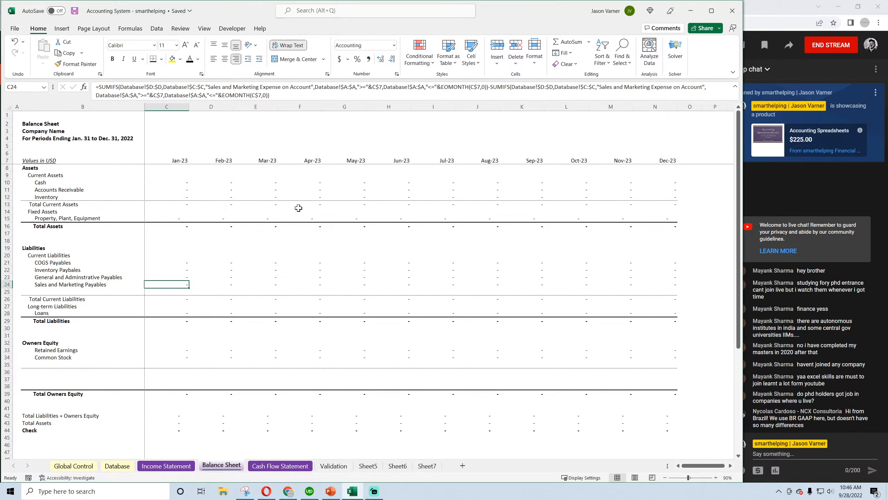
left_click(598, 87)
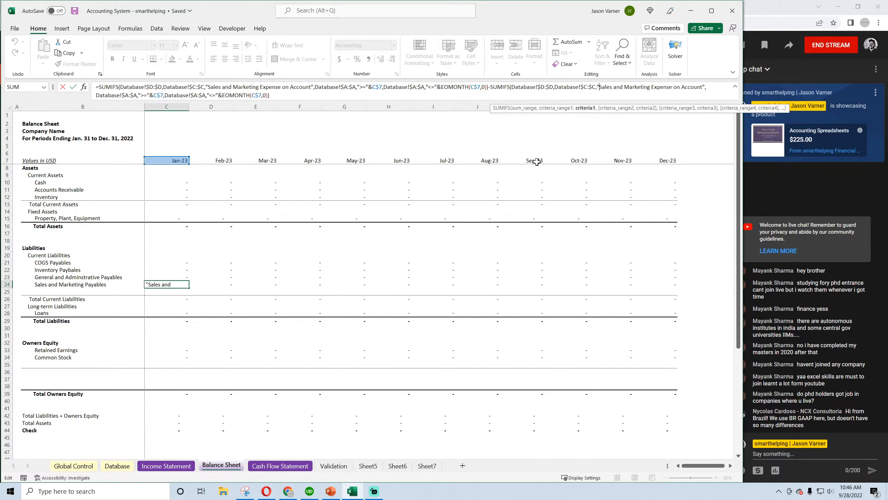
type("Payments for")
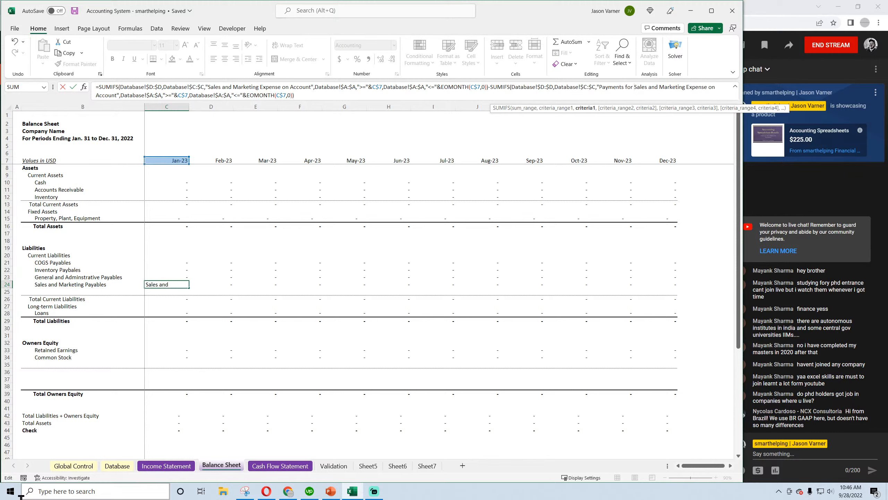
key("Return")
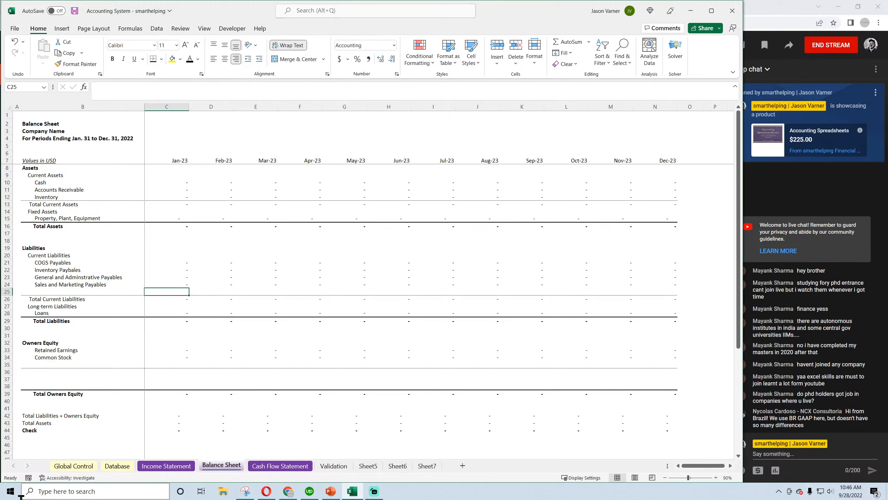
Step: Copy the corrected C24 formula to D24, append +C24, fill D24 across through December, and save the workbook
left_click(185, 284)
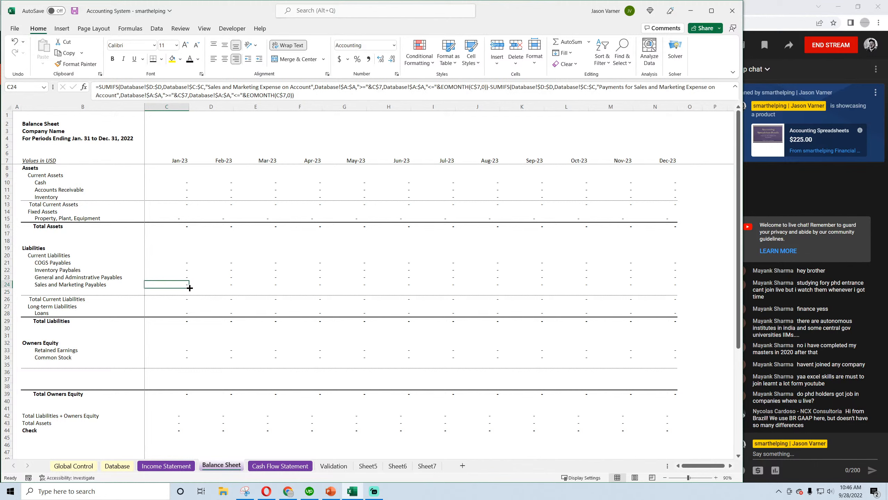
left_click_drag(189, 287, 234, 288)
left_click(228, 285)
left_click(311, 95)
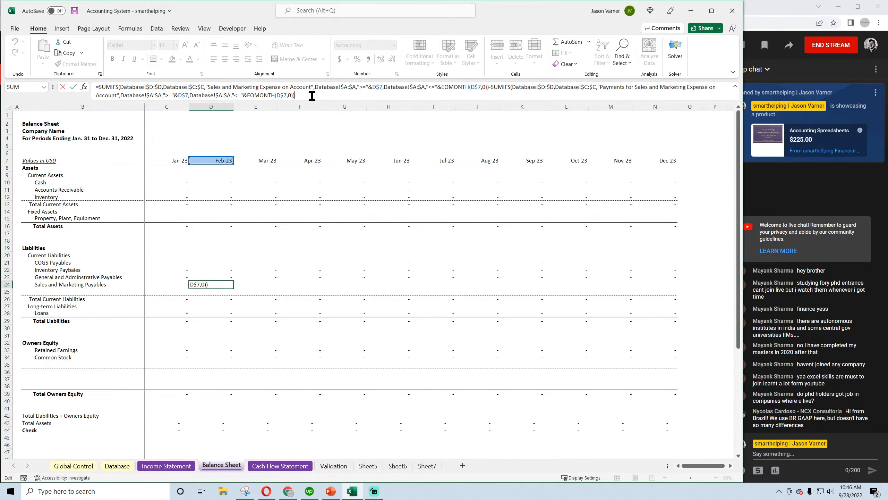
type("+")
left_click(184, 284)
key("ctrl+Return")
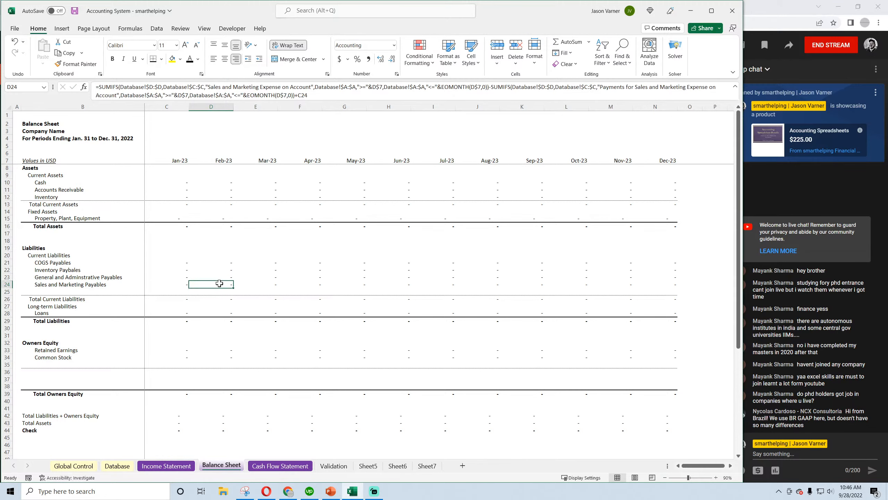
left_click_drag(234, 288, 676, 286)
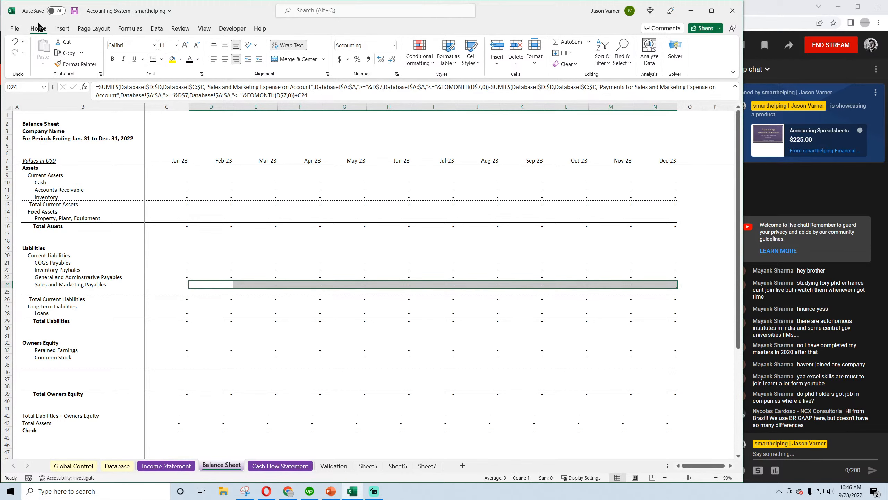
left_click(74, 10)
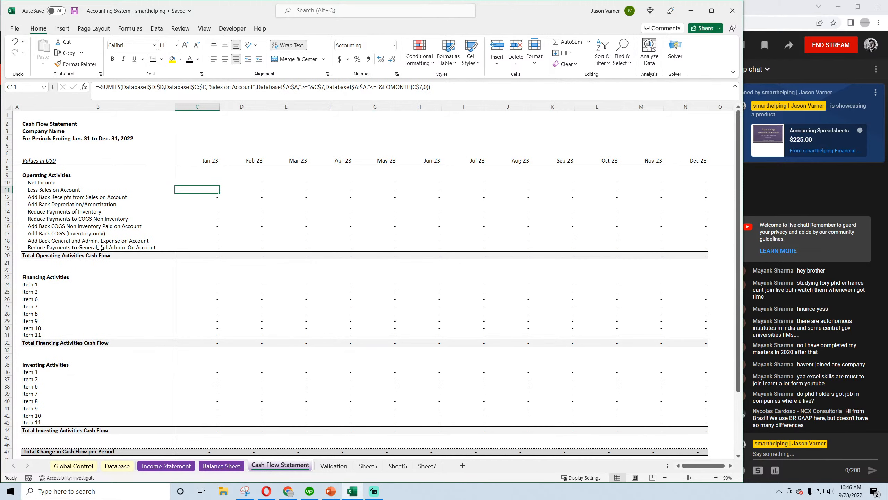
Step: Insert three blank rows above Total Operating Activities Cash Flow on the Cash Flow Statement
right_click(6, 257)
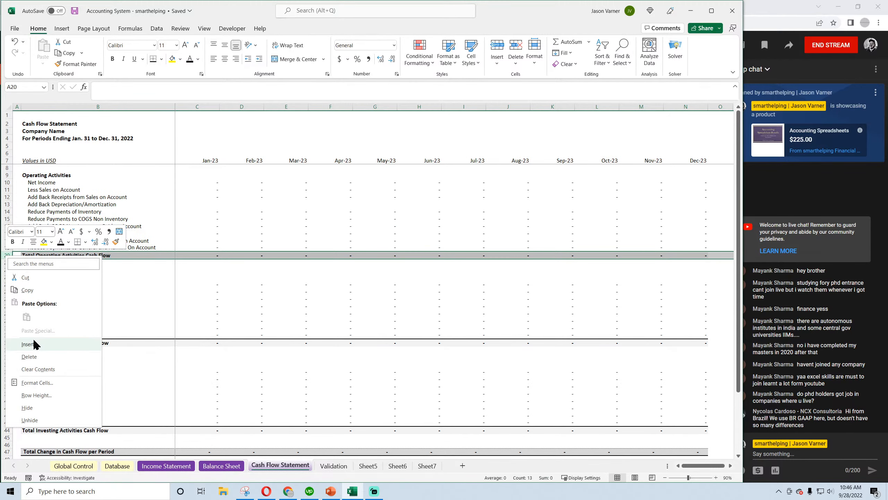
left_click(28, 344)
right_click(6, 259)
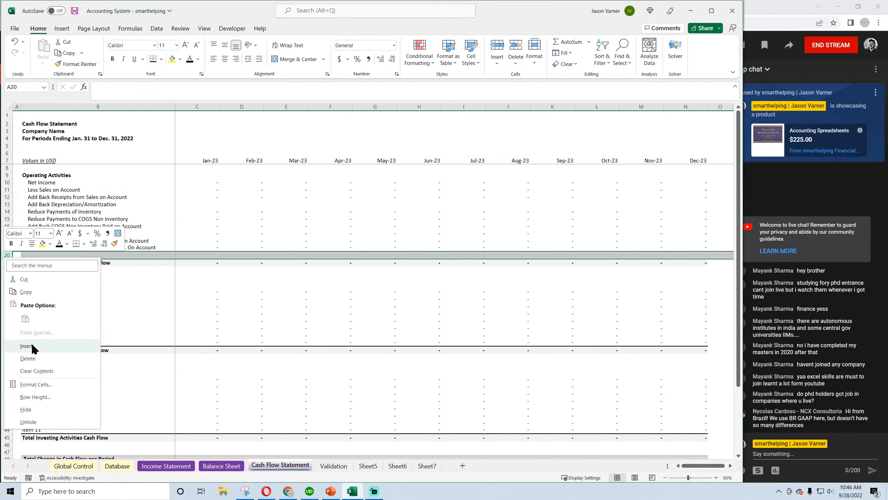
left_click(27, 346)
right_click(4, 258)
left_click(30, 344)
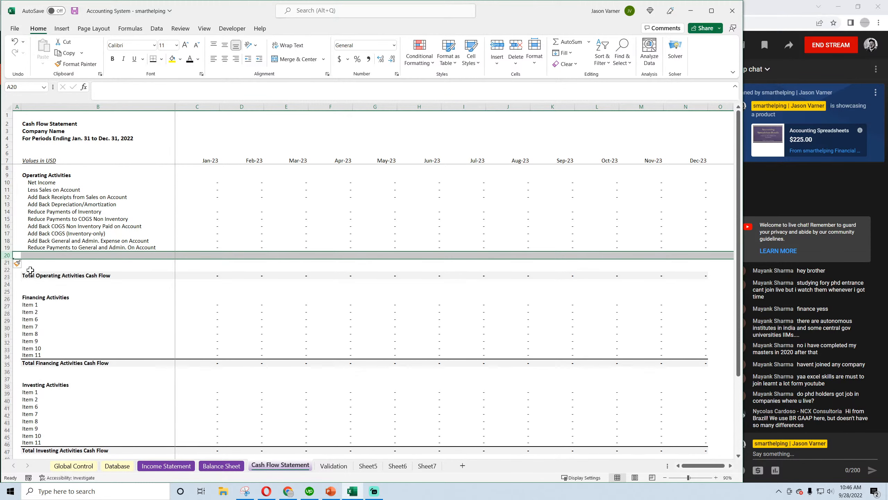
Step: Insert another blank row above Total Operating Activities Cash Flow on the Cash Flow Statement
right_click(5, 259)
left_click(34, 341)
left_click(62, 342)
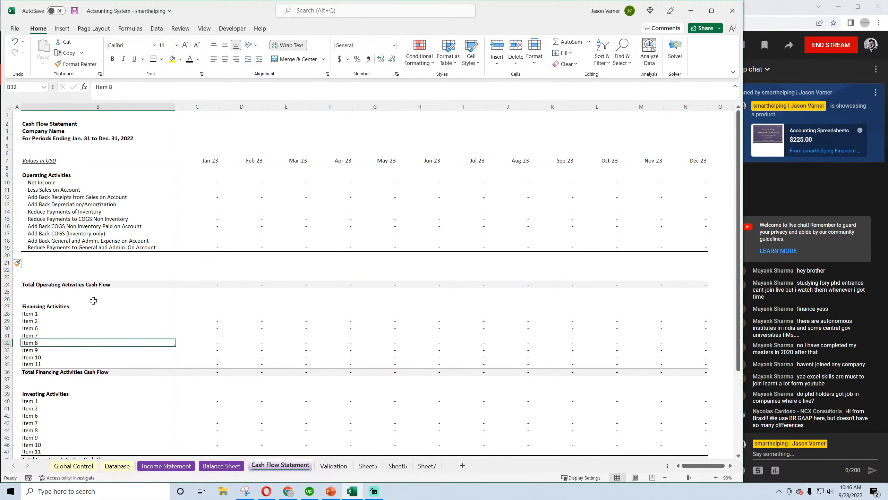
Step: Remove the borders from B19:N19 and apply a thick bottom border to B23:N23
left_click_drag(37, 248, 680, 247)
left_click(162, 59)
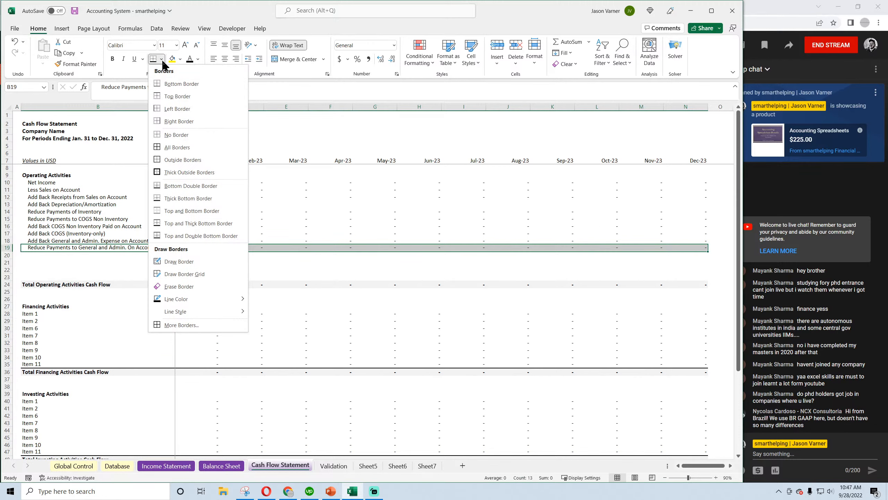
left_click(180, 135)
left_click(133, 189)
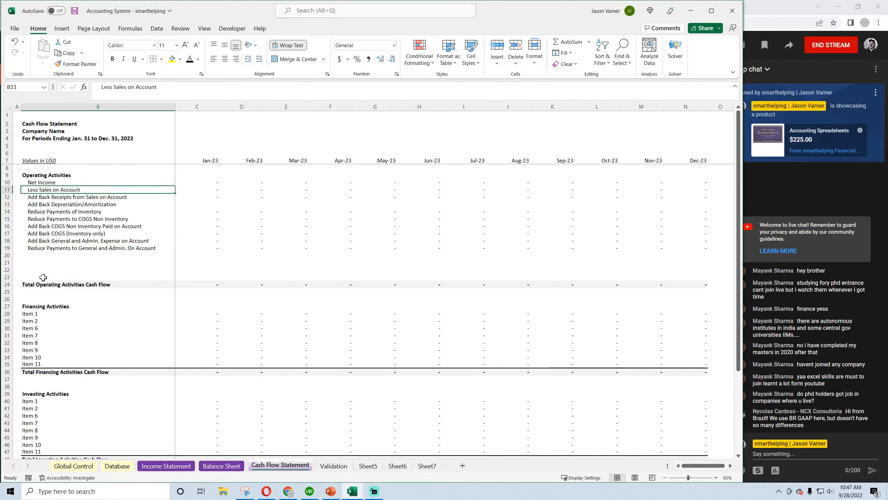
left_click_drag(43, 277, 701, 278)
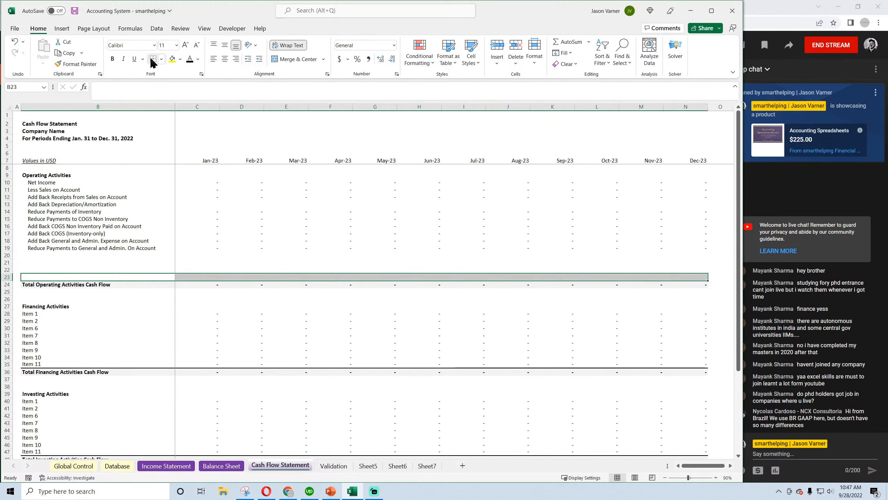
left_click(162, 59)
left_click(193, 199)
Step: Copy the two General and Admin. labels in B18:B19 into B20:B21
left_click_drag(54, 242, 61, 246)
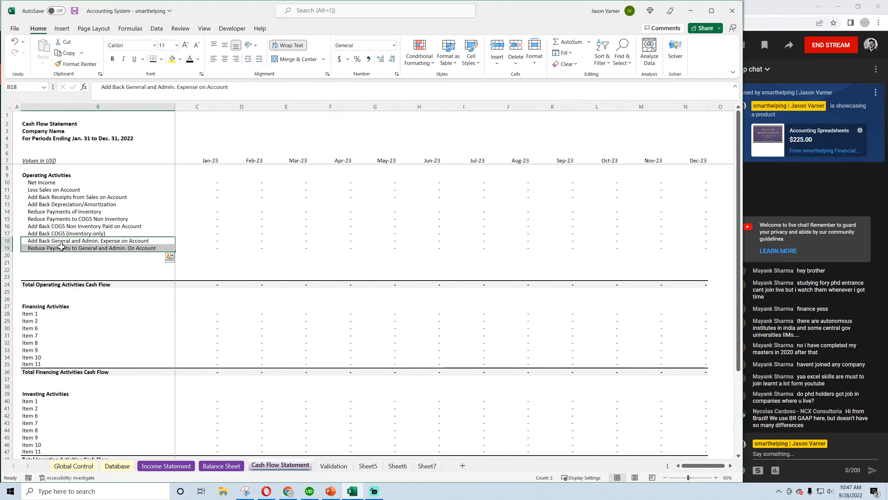
key("ctrl+c")
left_click(56, 255)
key("ctrl+v")
double_click(72, 255)
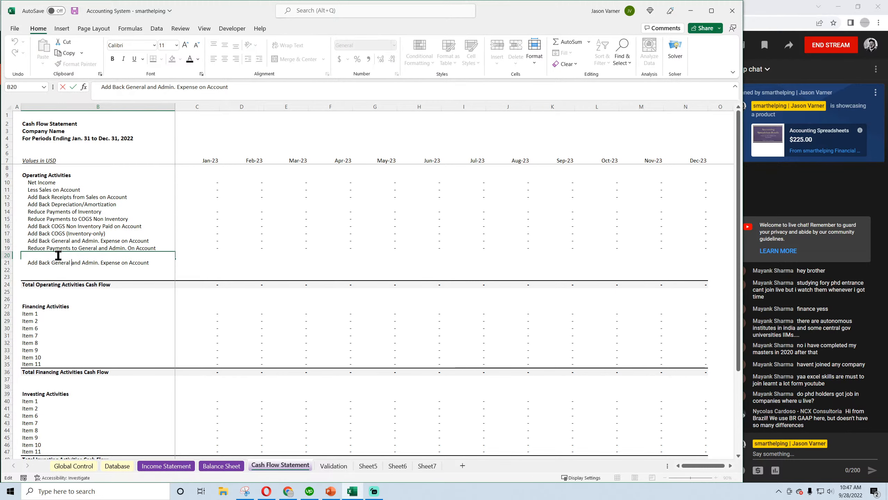
key("Escape")
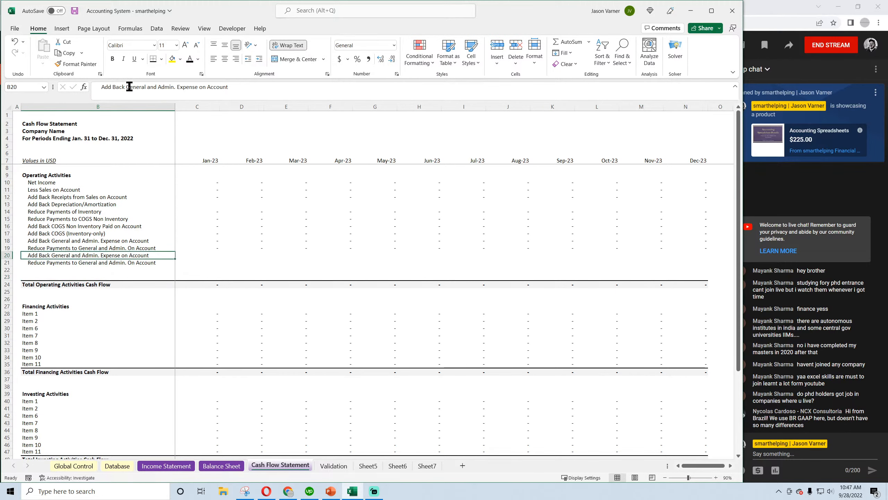
Step: Change the label in B20 to "Add Back Sales and Marketing Expense on Account"
left_click_drag(126, 86, 154, 87)
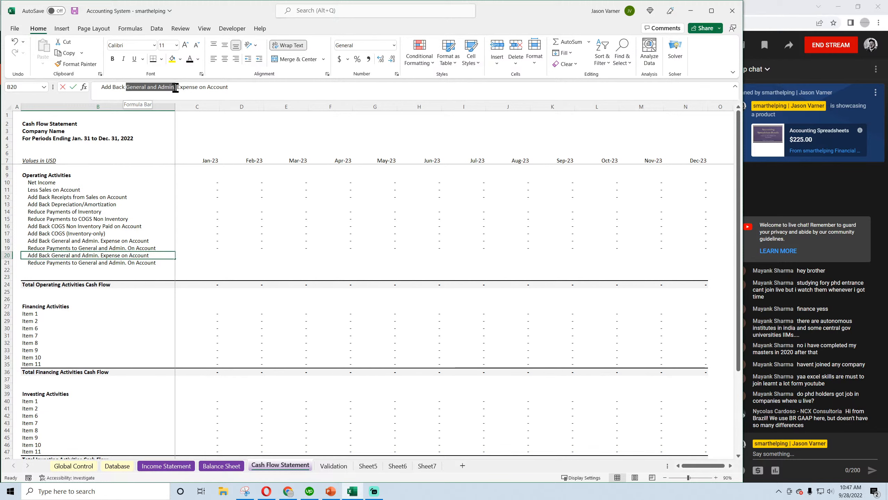
type("Sales")
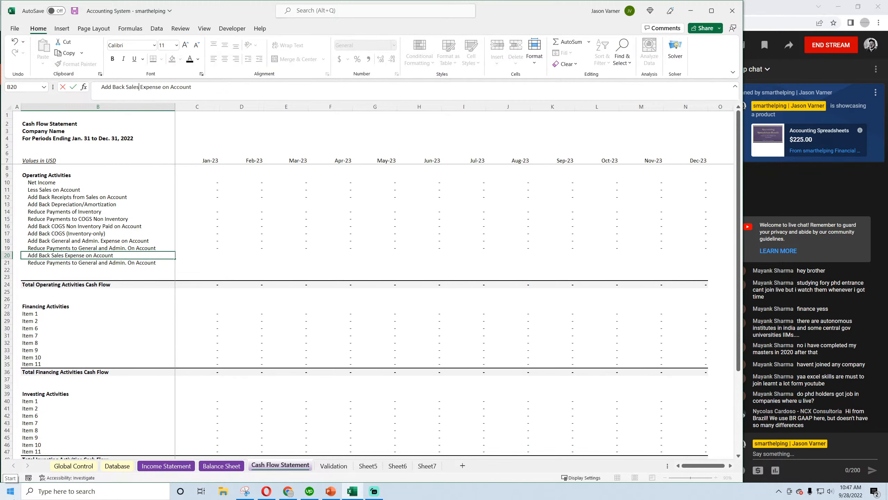
type(" and marketi")
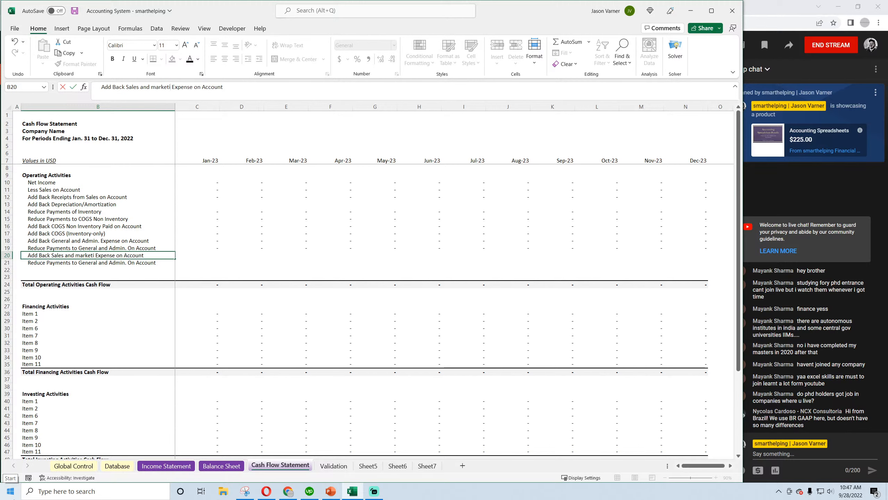
key("BackSpace")
key("BackSpace")
key("BackSpace")
key("BackSpace")
key("BackSpace")
key("BackSpace")
key("BackSpace")
type("Marketing")
key("Return")
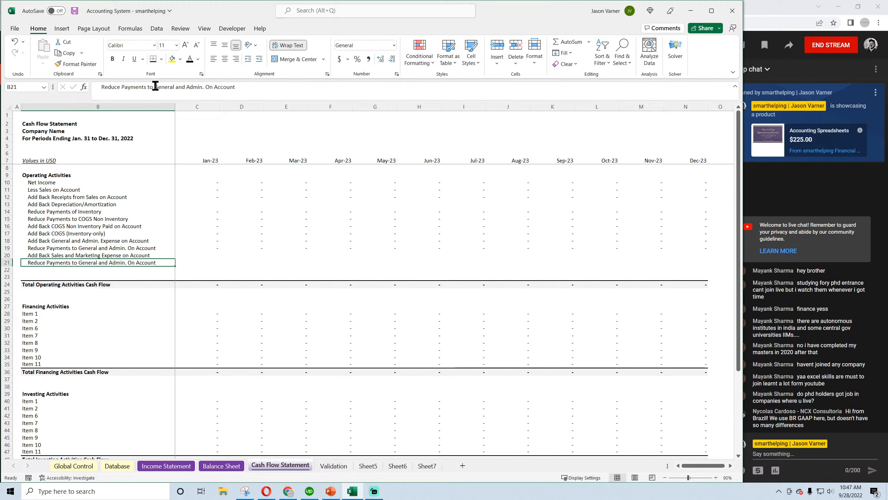
Step: Change the label in B21 to "Reduce Payments to Sales and Marketing On Account"
left_click_drag(155, 86, 204, 86)
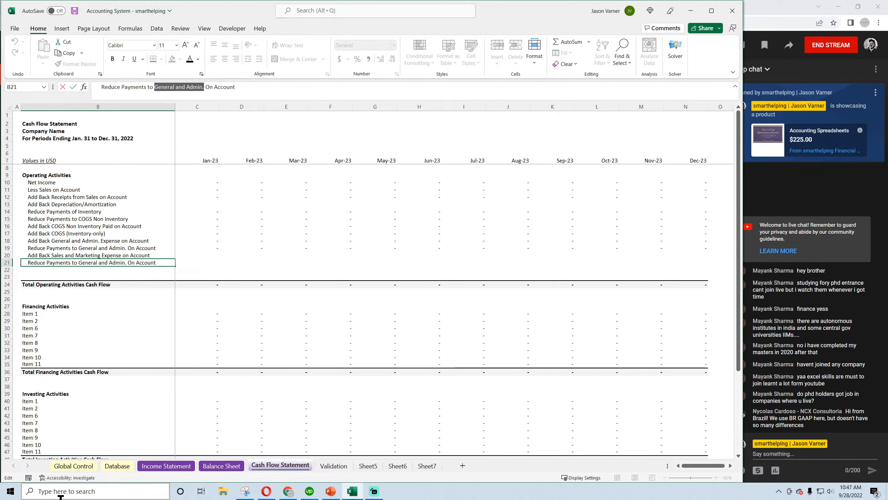
type("Sales and Mar")
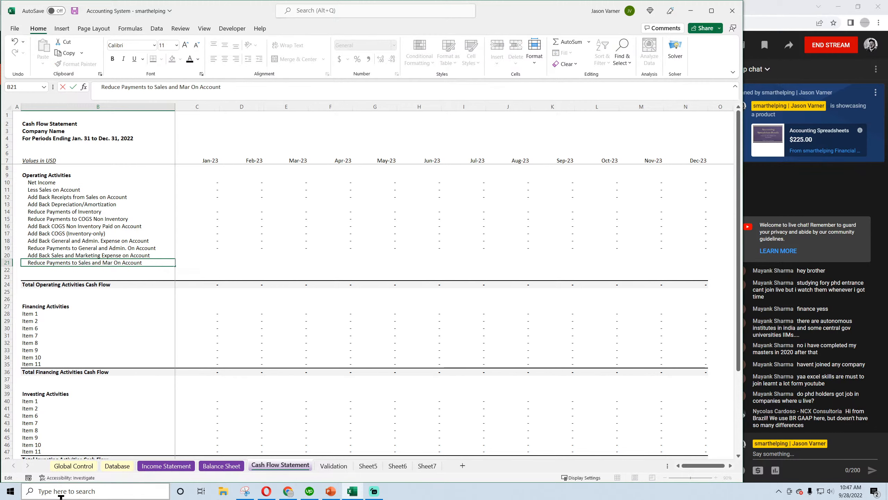
type("keting")
key("Return")
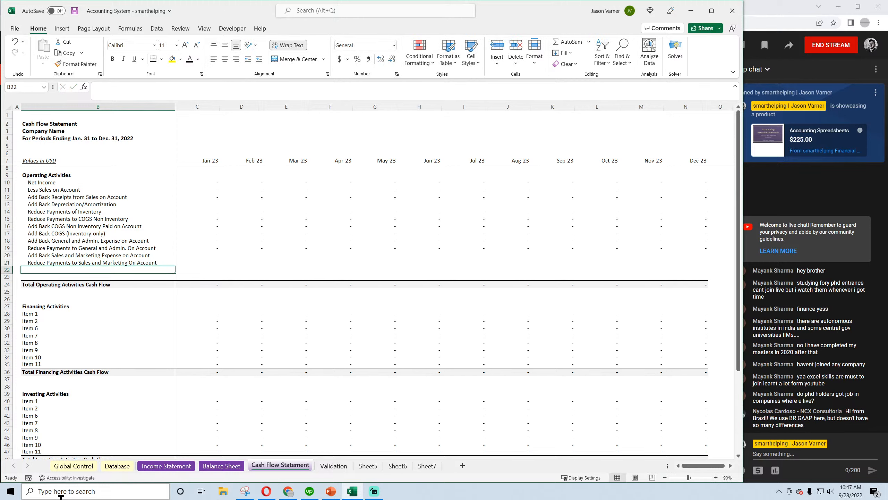
Step: Save the workbook and copy the January General and Admin. payments formula from C19 into C21
key("Up")
key("Up")
key("Right")
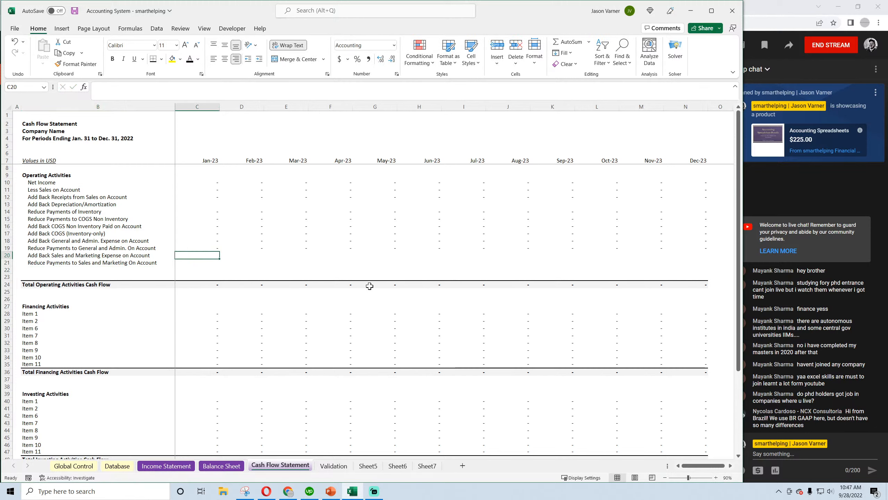
left_click(213, 247)
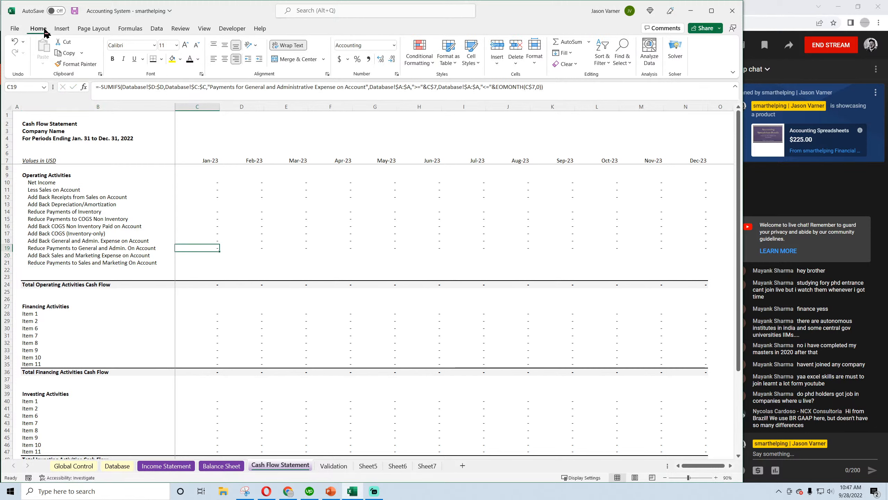
key("ctrl+s")
left_click_drag(220, 251, 213, 249)
right_click(211, 248)
left_click(224, 253)
right_click(204, 260)
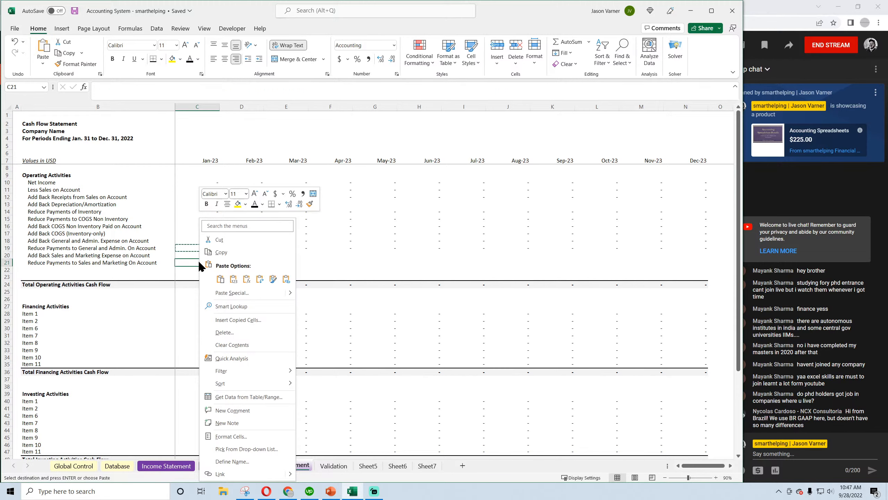
left_click(219, 279)
Step: Copy the January General and Admin. expense add-back formula from C18 into C20
right_click(213, 241)
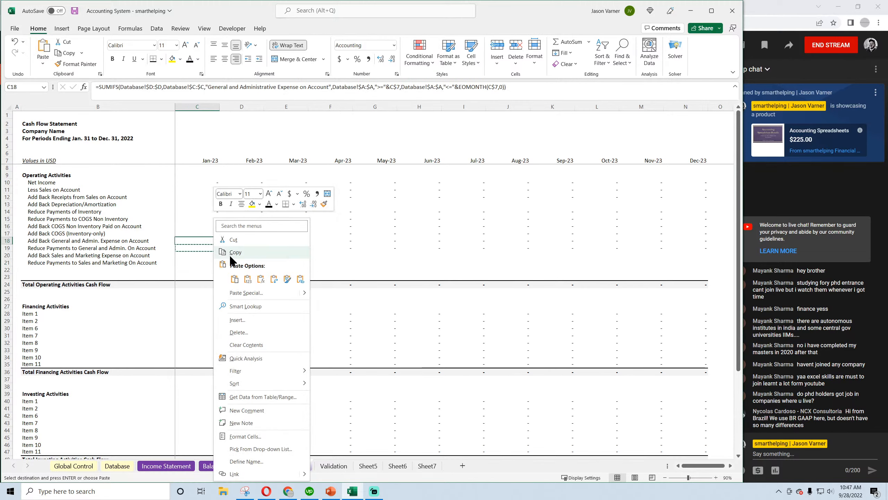
left_click(233, 252)
right_click(209, 255)
left_click(232, 279)
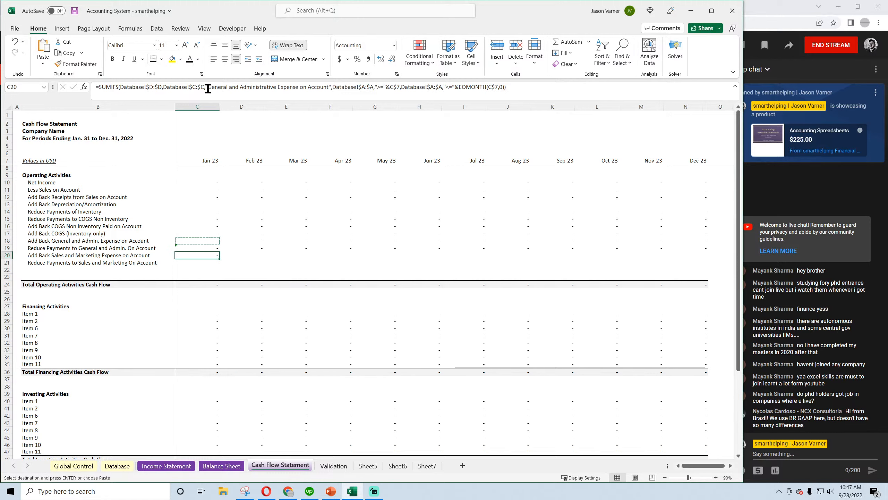
Step: Change the category criterion in C20's SUMIFS formula to "Sales and Marketing Expense on Account"
left_click_drag(208, 87, 276, 88)
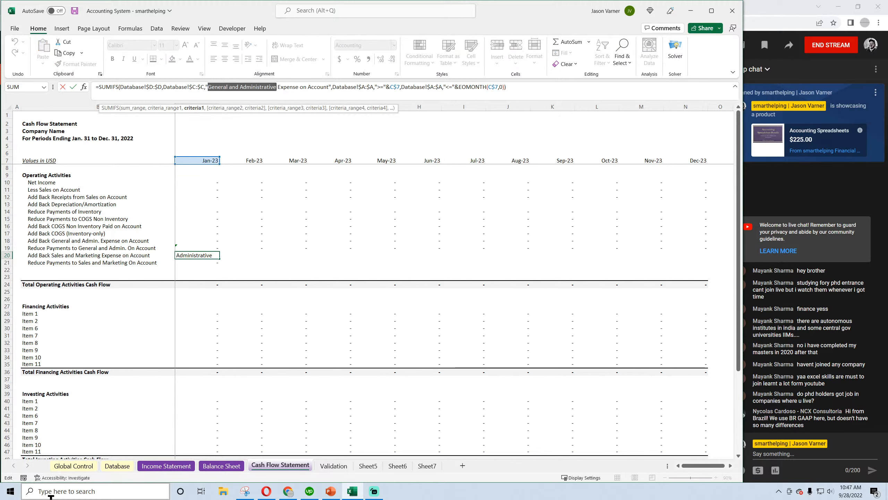
type("Sales and marketi")
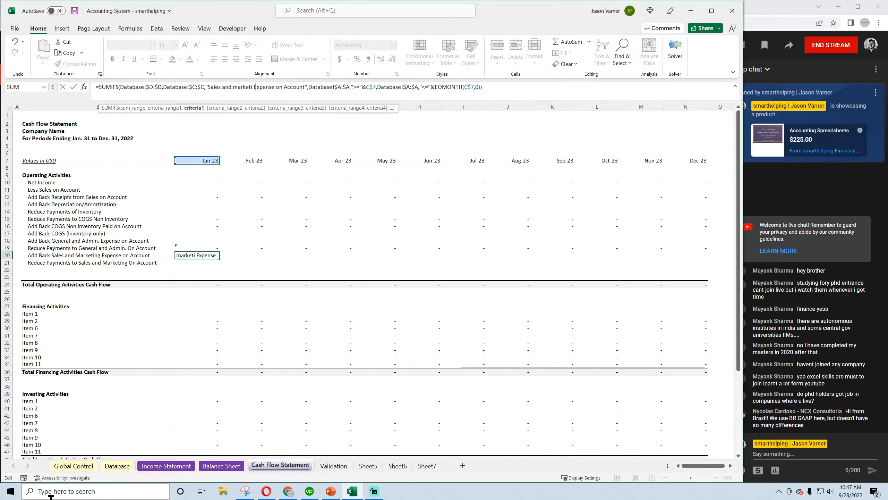
key("BackSpace")
key("BackSpace")
key("BackSpace")
key("BackSpace")
key("BackSpace")
key("BackSpace")
key("BackSpace")
type("Mar")
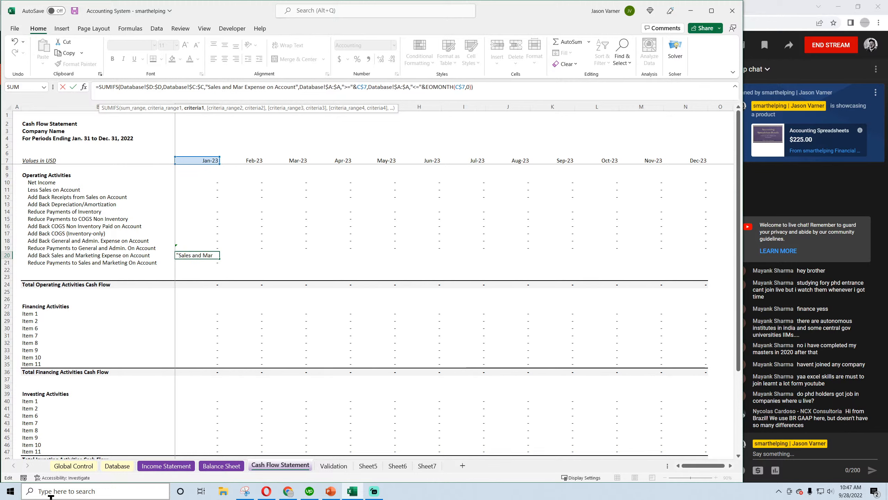
type("keting")
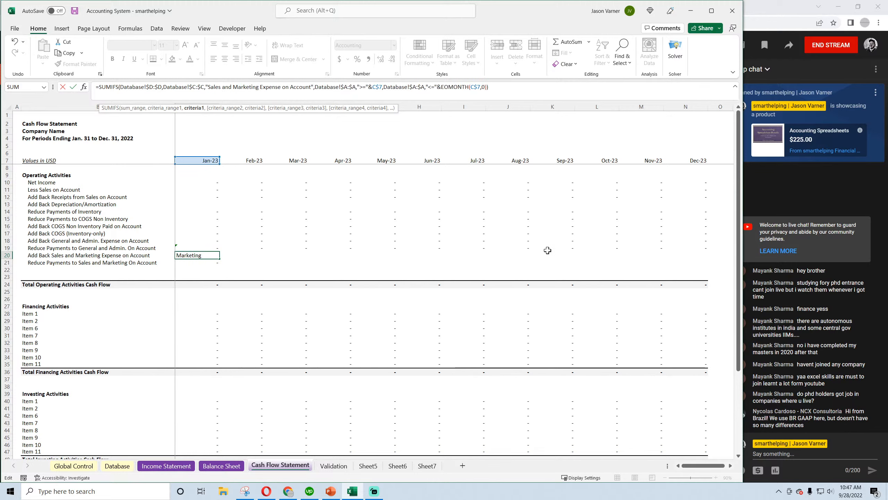
key("Return")
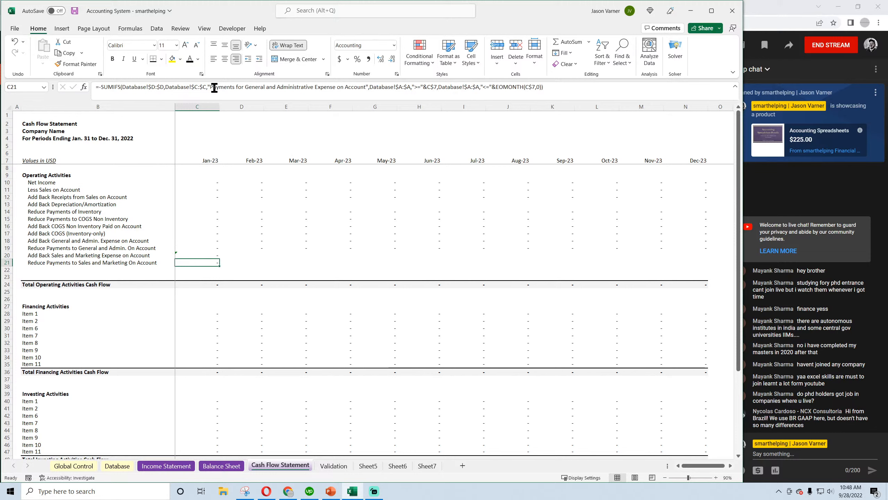
Step: Change C21's category criterion to "Payments for Sales and Marketing Expense on Account", fill C20:C21 across through December, and save the workbook
left_click_drag(246, 86, 314, 87)
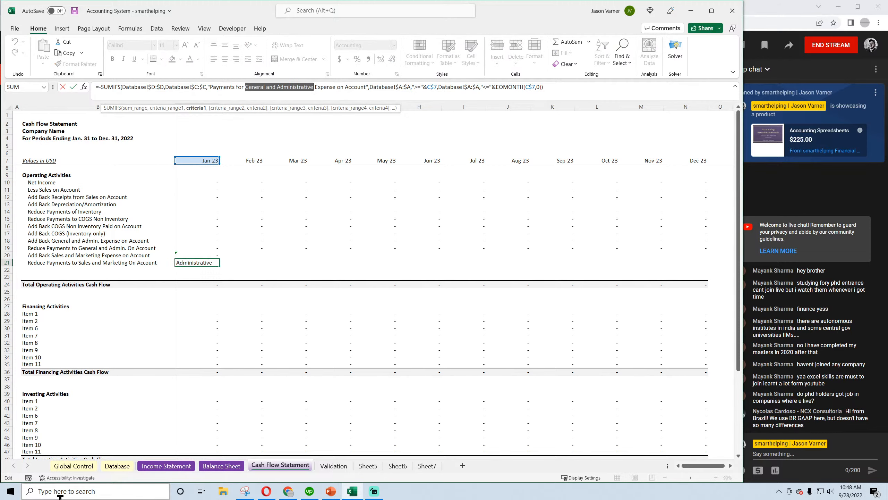
type("Sales and Ma")
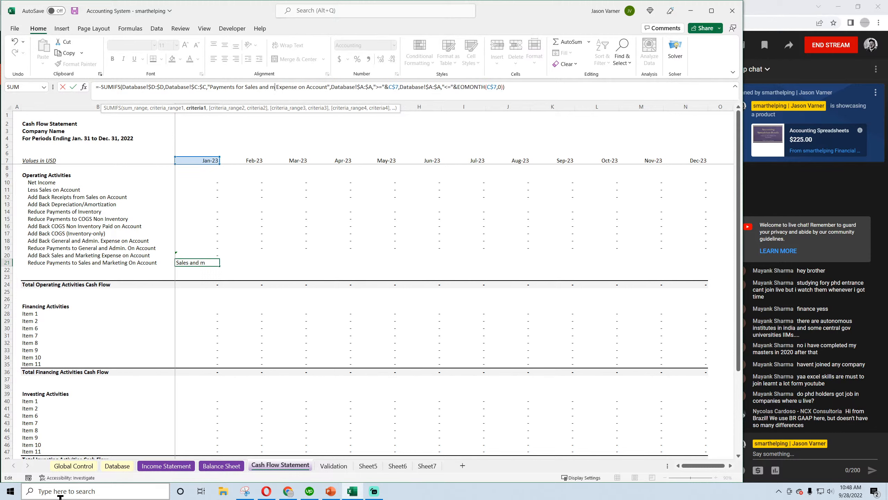
type("rk")
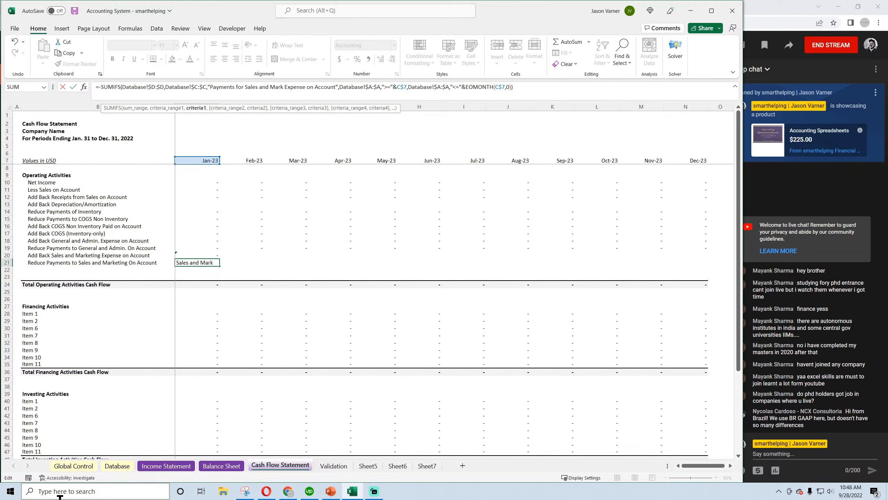
type("eting")
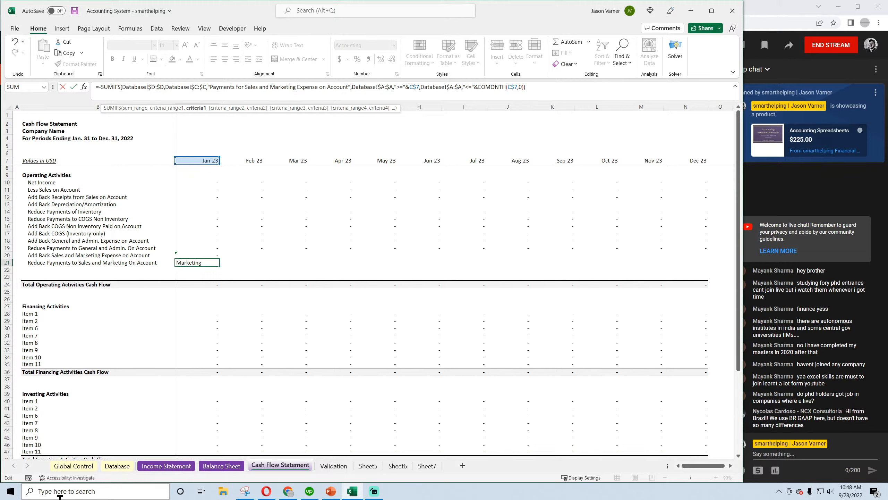
key("Return")
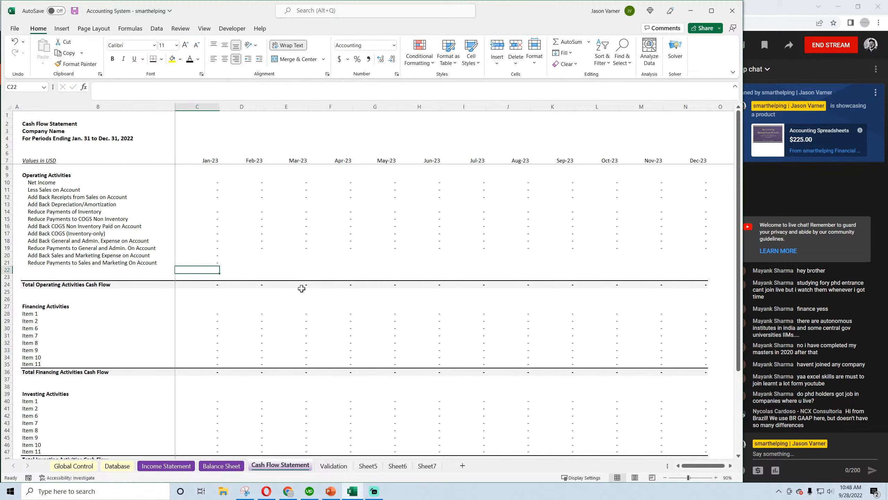
left_click_drag(207, 256, 700, 268)
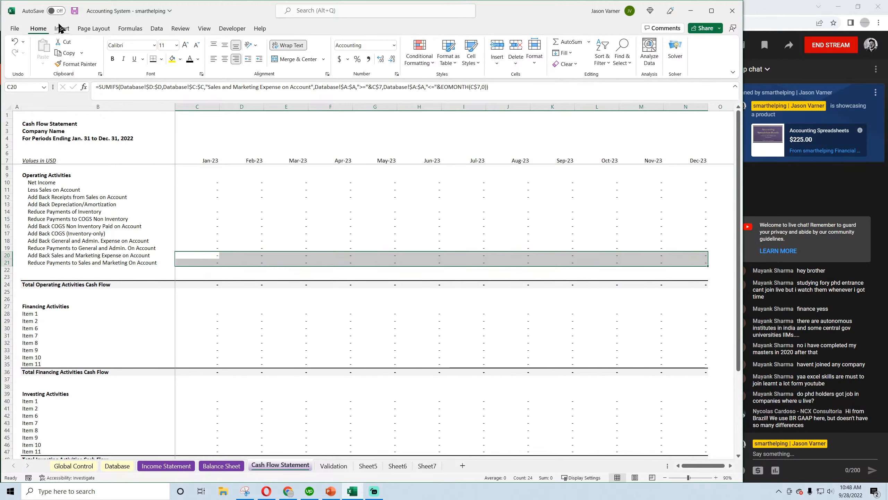
left_click(74, 11)
Step: Extend the Total Operating Activities Cash Flow sum in C24 to C10:C23, fill it across through December, and save the workbook
left_click(198, 284)
key("alt+equal")
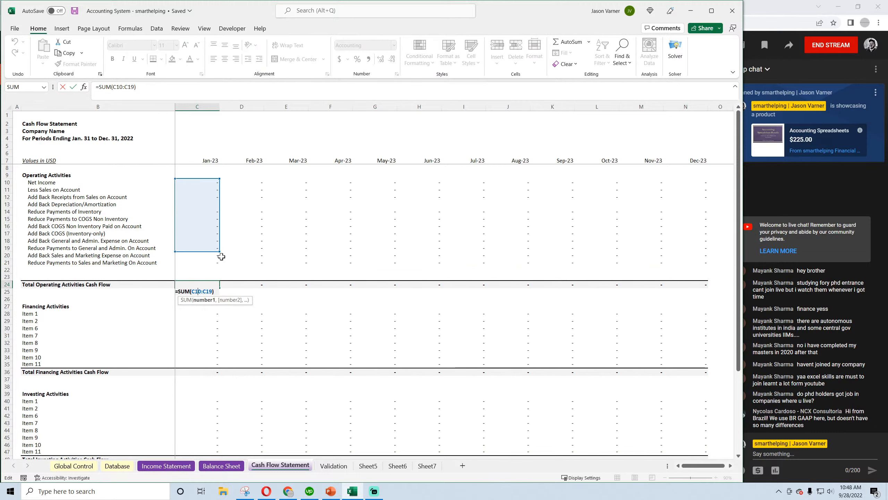
left_click_drag(220, 252, 703, 291)
key("Return")
left_click(214, 284)
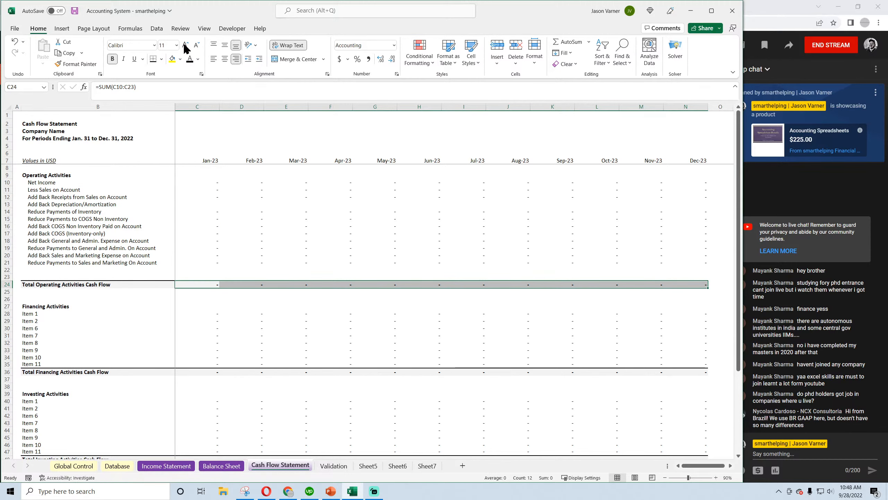
left_click(74, 11)
Step: On the Database sheet, enter the date 1/1/2023 in A2 and copy it into A3
left_click(222, 466)
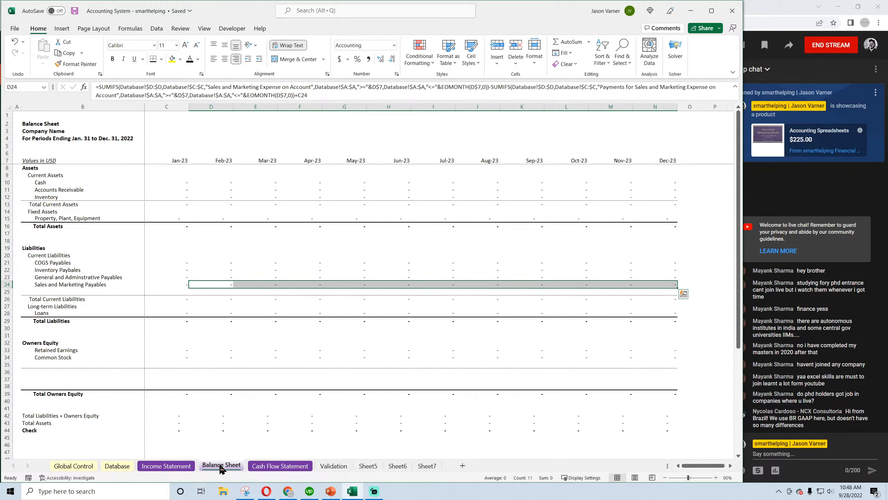
left_click(178, 468)
left_click(125, 467)
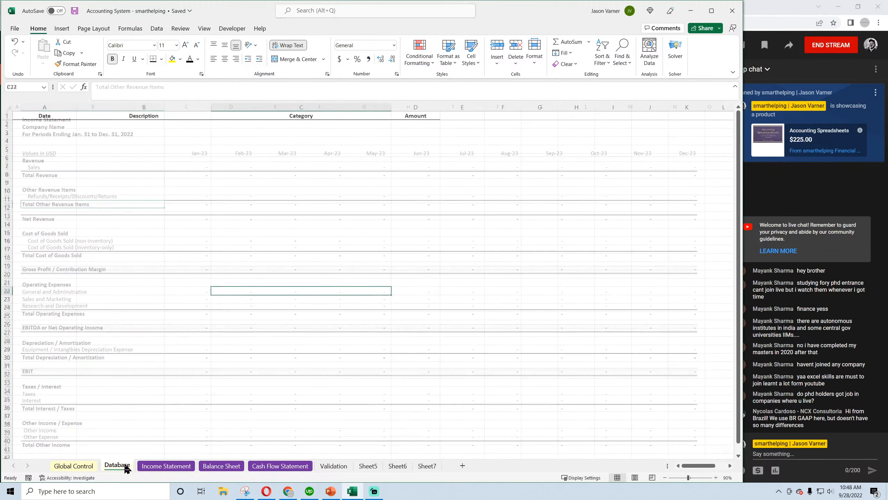
left_click(49, 121)
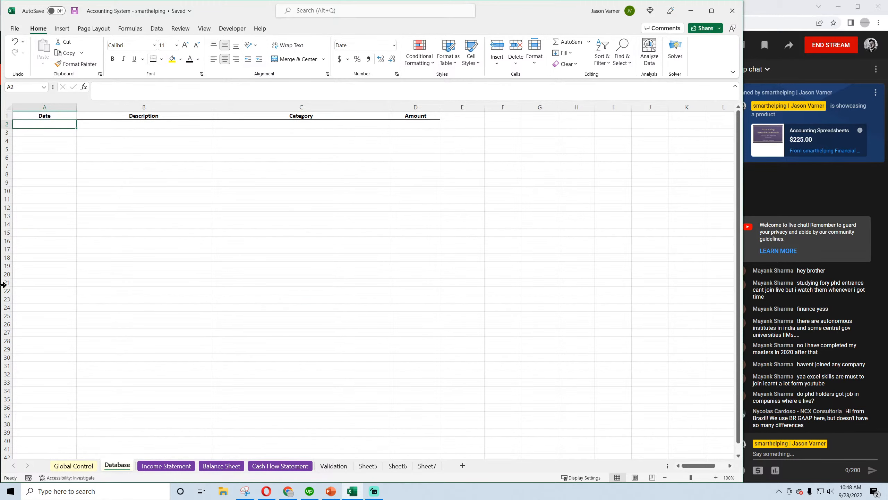
type("1/1/2023")
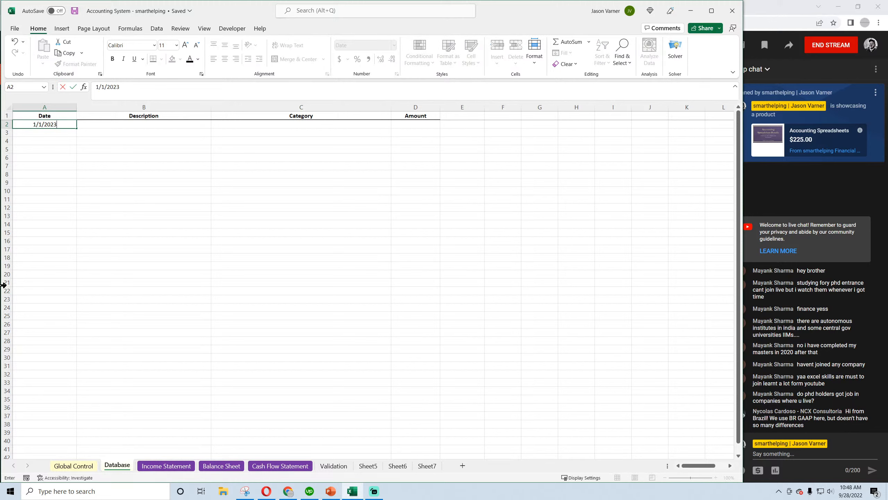
key("Return")
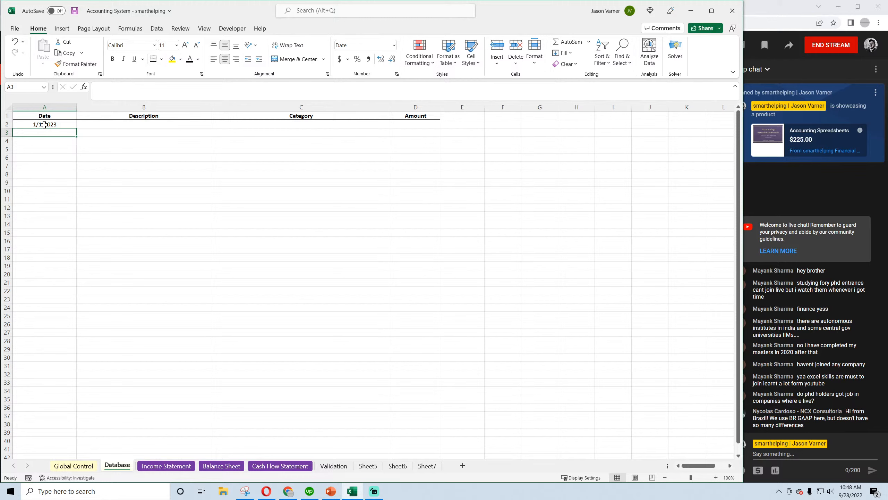
left_click(44, 125)
key("ctrl+c")
left_click(43, 133)
key("ctrl+v")
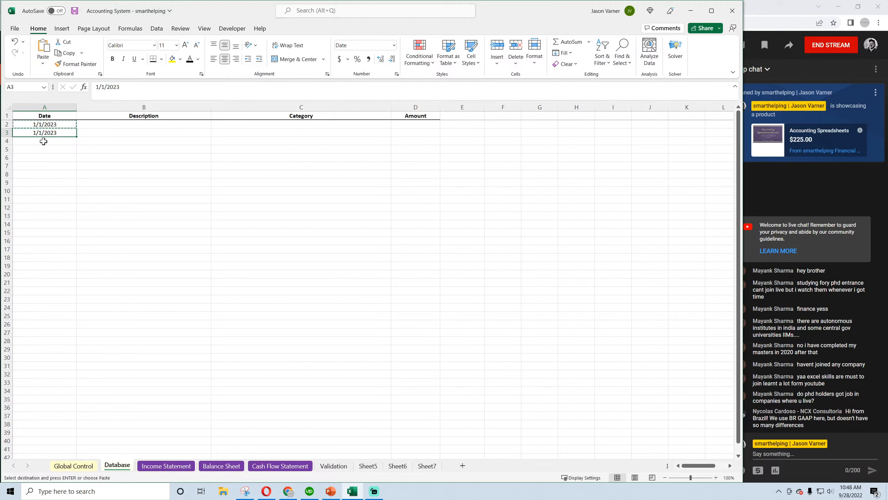
Step: Enter "S&M expense" as the description of the first Database entry in B2
left_click(118, 124)
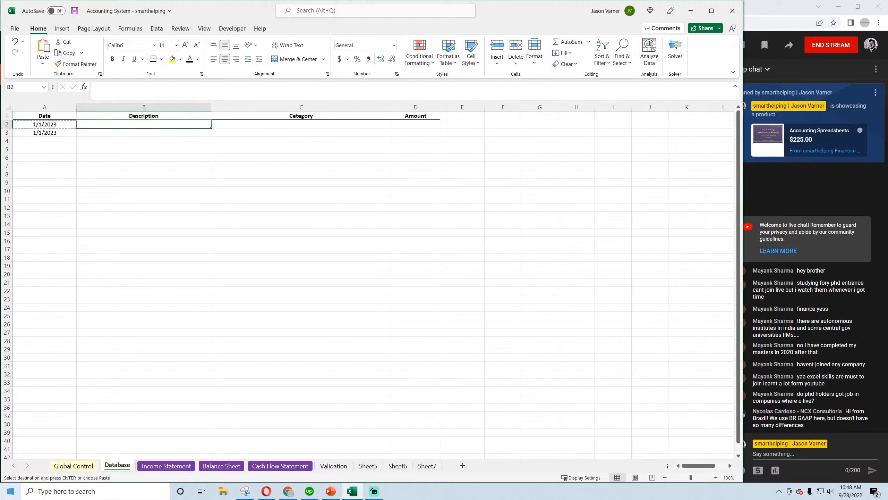
type("S&")
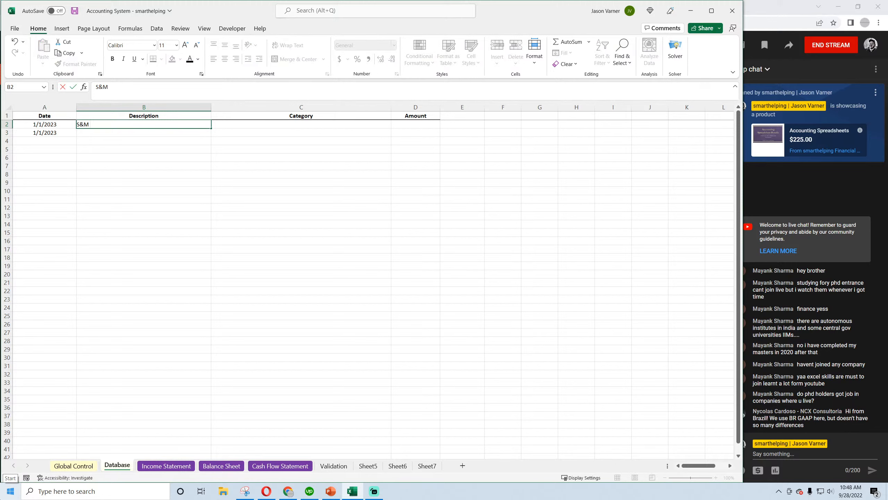
type("M expense")
key("Return")
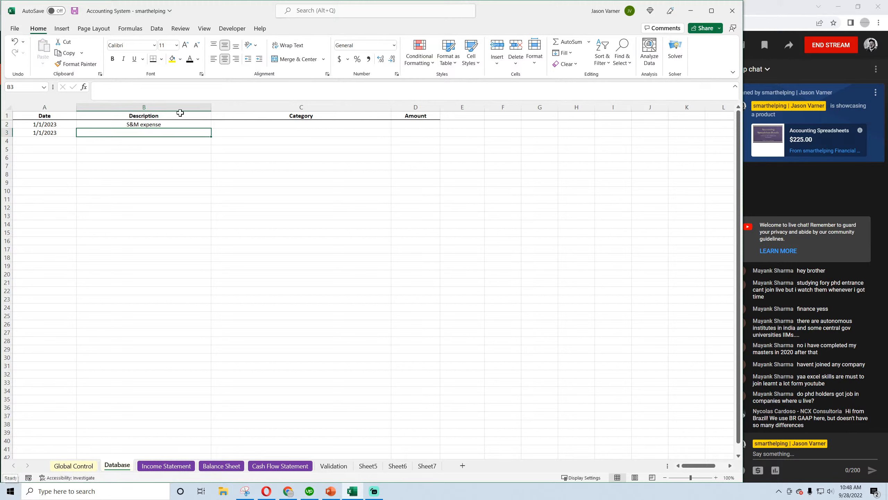
Step: Assign the category Sales and Marketing Expense to the first entry and set its amount to 500
left_click(312, 123)
left_click(395, 125)
left_click(395, 133)
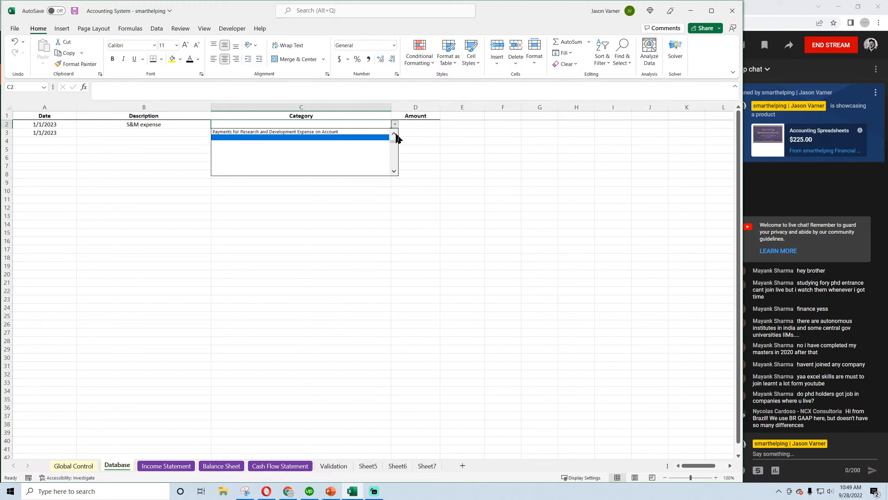
left_click(395, 134)
left_click(395, 134)
left_click(396, 134)
left_click(395, 134)
left_click(395, 134)
left_click(395, 134)
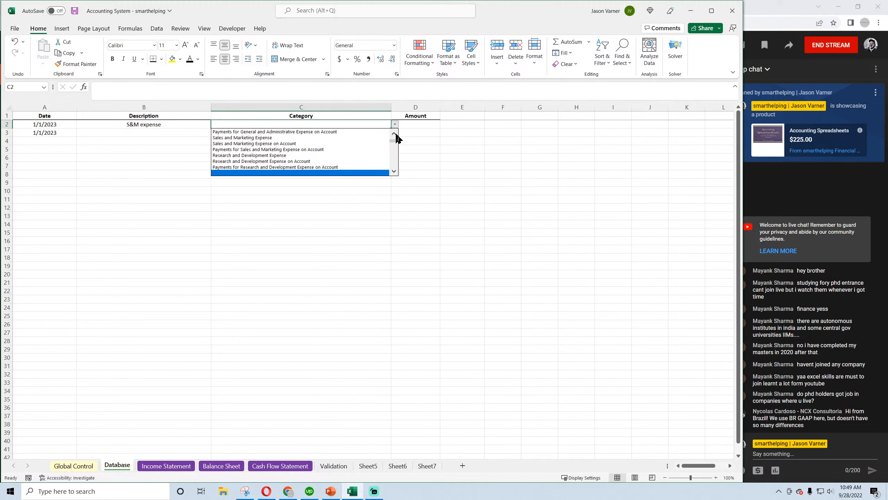
left_click(297, 140)
left_click(408, 126)
type("500")
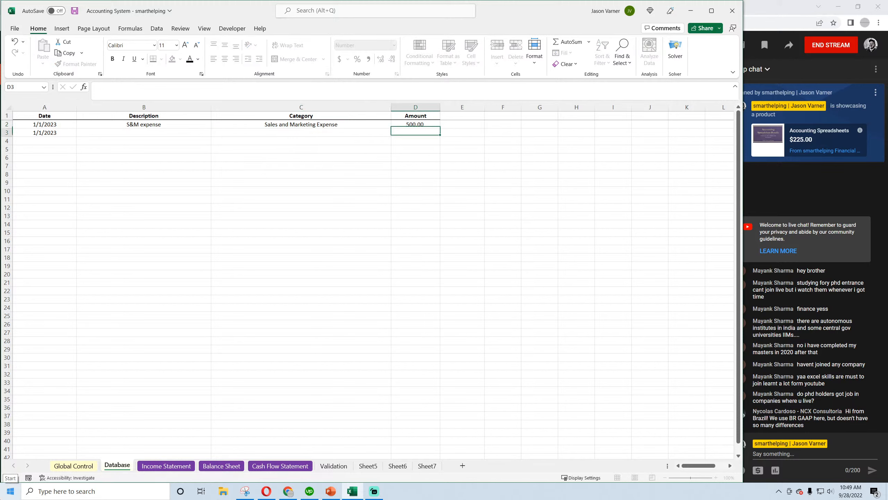
key("Return")
Step: Change the second entry's date in A3 to 2/1/2023
left_click(71, 130)
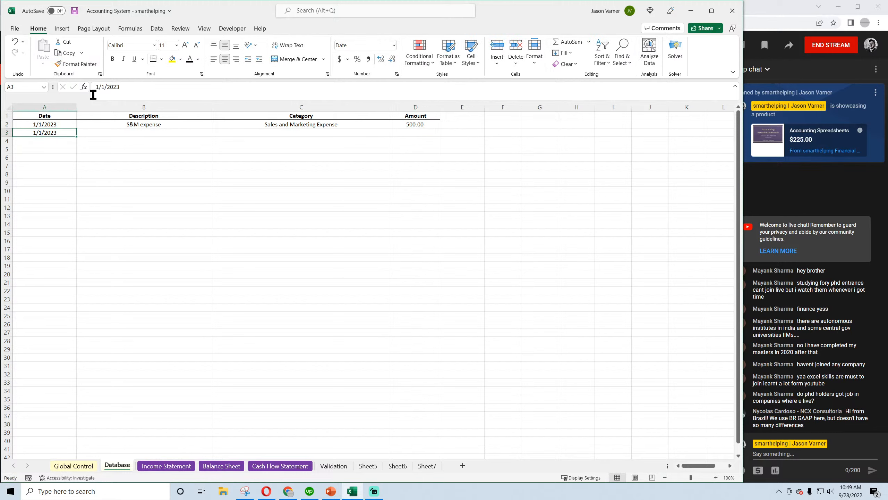
left_click(97, 87)
key("BackSpace")
type("2")
left_click(108, 214)
Step: Copy the description, category and amount from row 2 into row 3, set D3 to 1,500, and save the workbook
left_click_drag(151, 124, 400, 127)
key("ctrl+c")
left_click(157, 133)
key("ctrl+v")
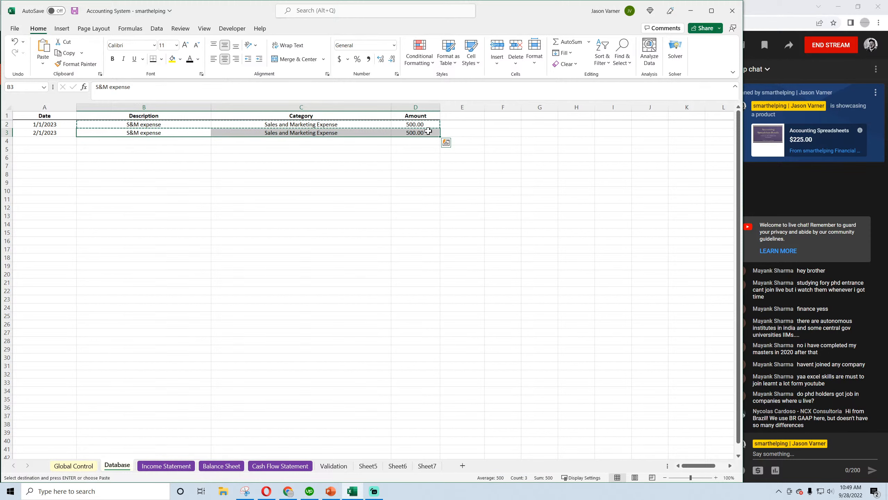
key("Right")
key("Right")
left_click_drag(102, 87, 95, 87)
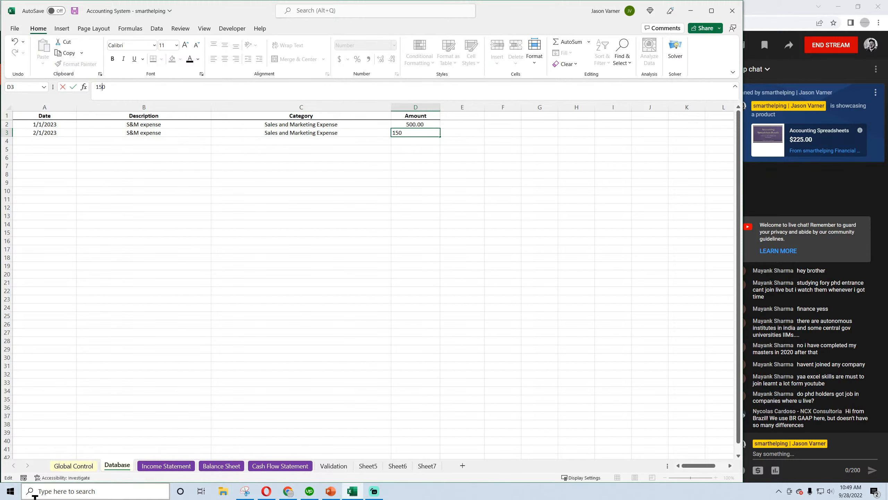
key("Return")
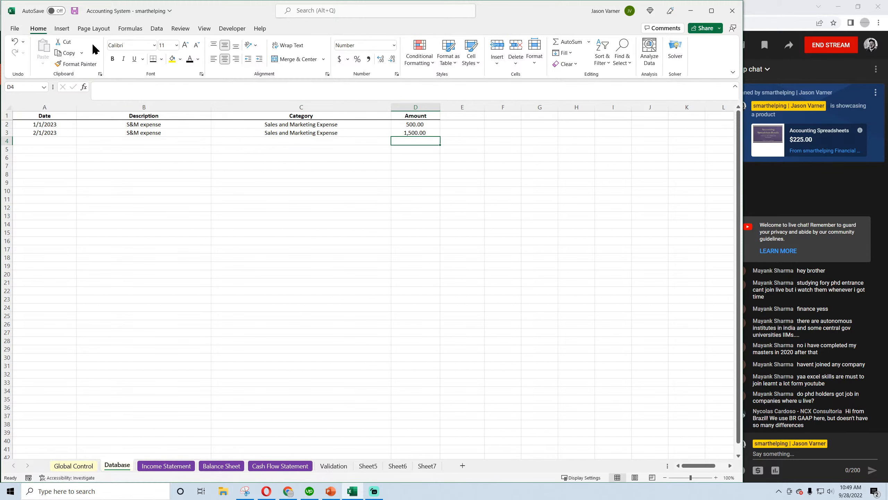
left_click(75, 13)
Step: Duplicate the row 3 entry into row 4 and change its date to 1/1/2023
left_click_drag(44, 132, 416, 134)
key("ctrl+c")
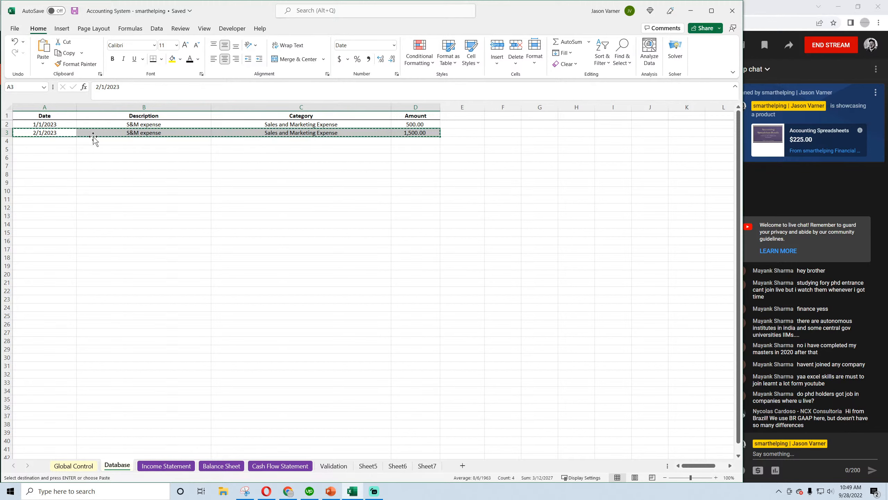
left_click(35, 141)
key("ctrl+v")
left_click(56, 141)
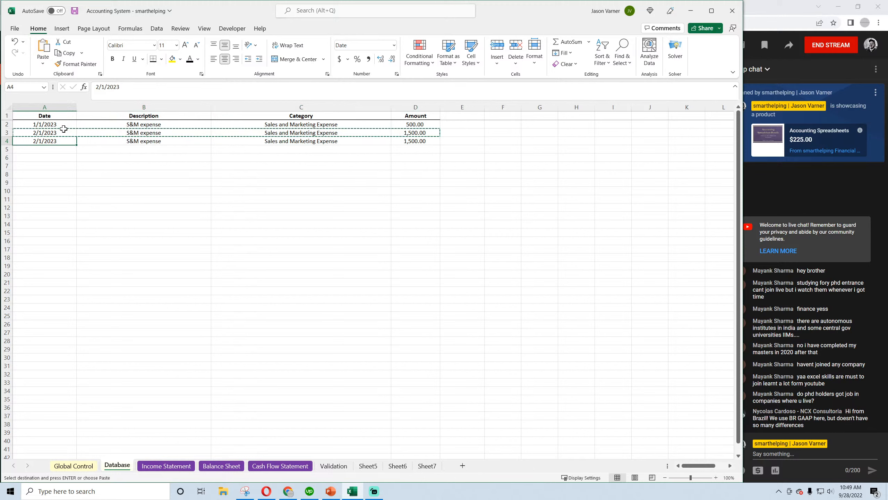
left_click(97, 86)
key("BackSpace")
type("1")
left_click(100, 207)
Step: Set row 4's category to Sales and Marketing Expense on Account and its amount to 5,000
left_click(165, 141)
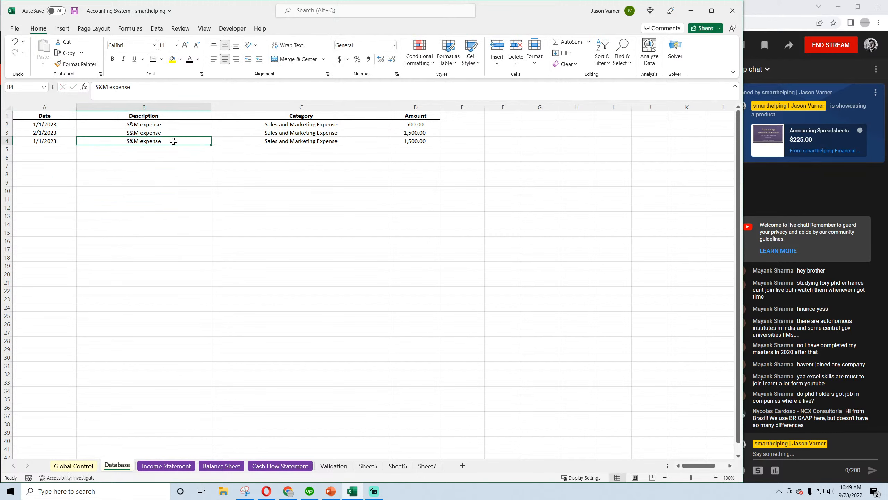
left_click(353, 140)
left_click(394, 141)
left_click(354, 154)
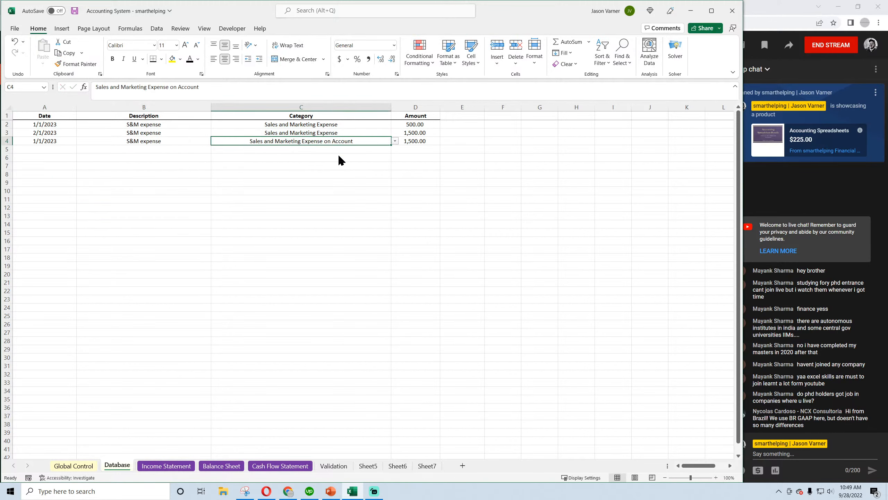
left_click(418, 141)
type("5,00")
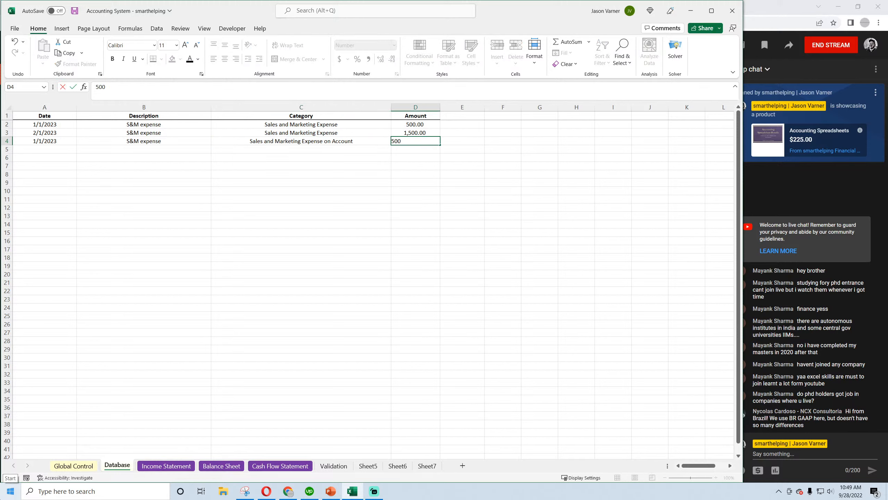
type("0")
key("Return")
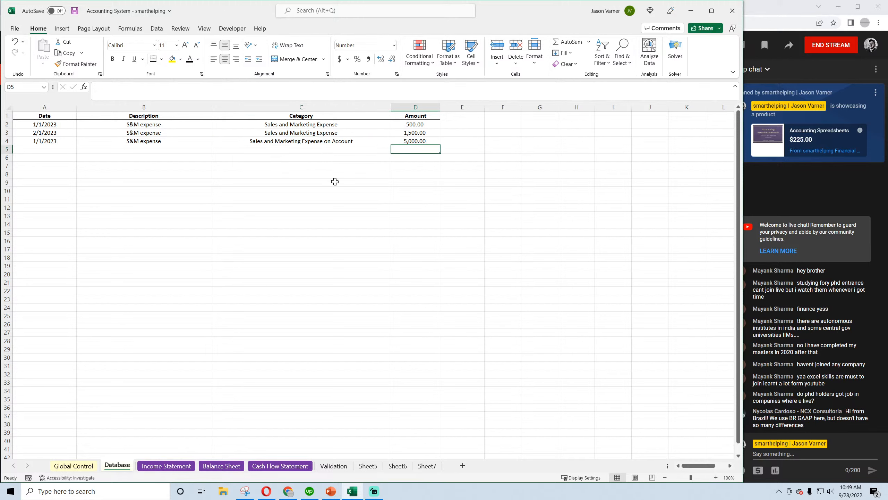
Step: Duplicate the row 4 on-account entry into row 5 and change its date to 2/1/2023
left_click_drag(417, 142, 61, 136)
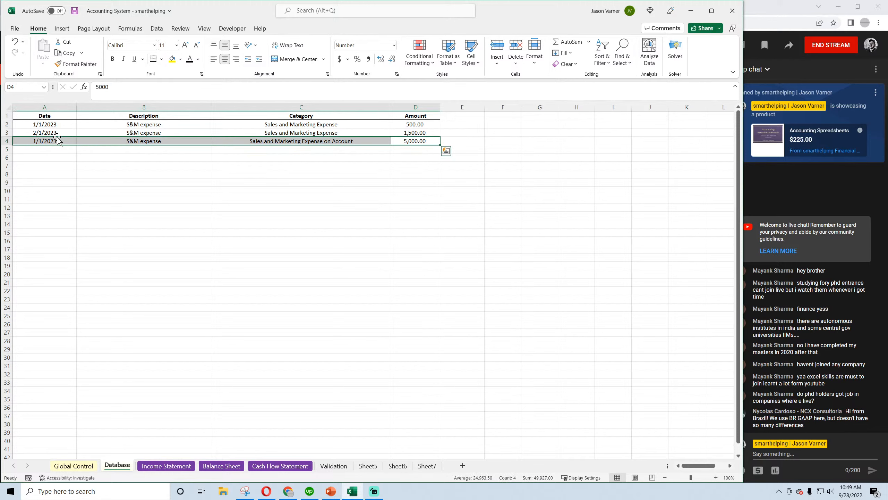
key("ctrl+c")
left_click(48, 149)
key("ctrl+v")
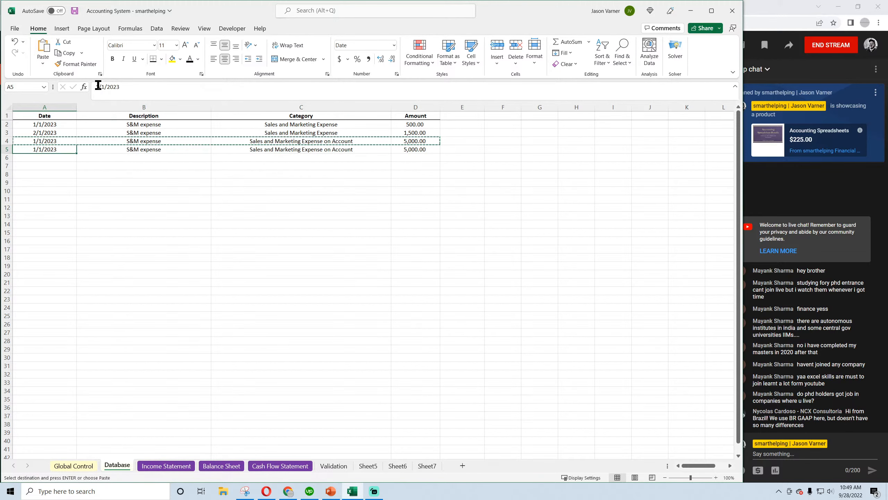
left_click(98, 85)
key("Delete")
type("2")
left_click(127, 236)
Step: Set the amount of the on-account entry in row 5 to 10,000
left_click(411, 151)
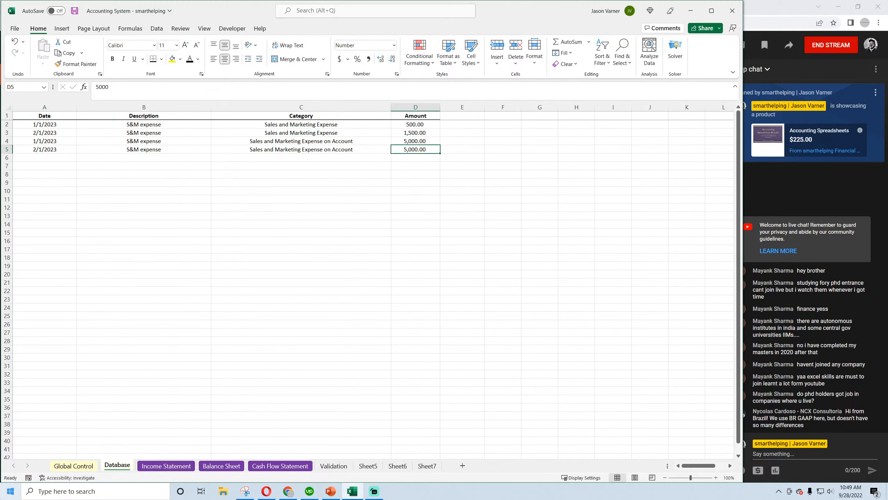
type("10,000")
key("Return")
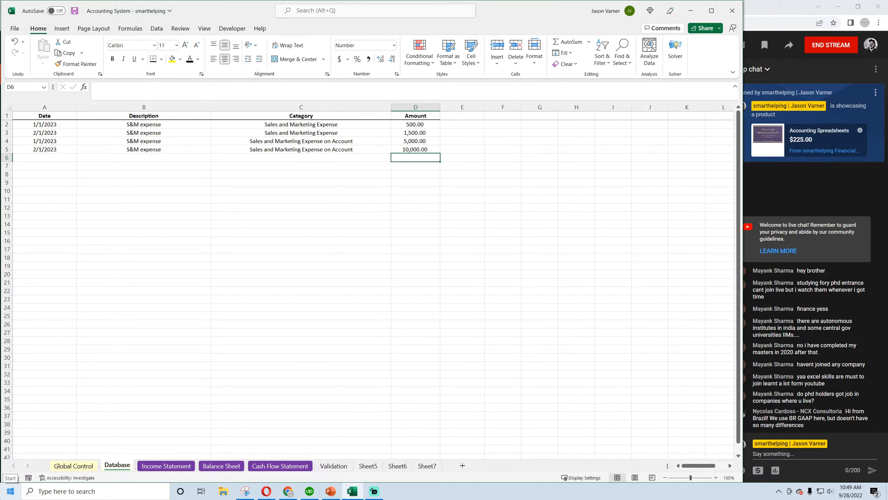
Step: Duplicate the row 5 entry into row 6 and change its date to 3/1/2023
left_click_drag(424, 141, 406, 147)
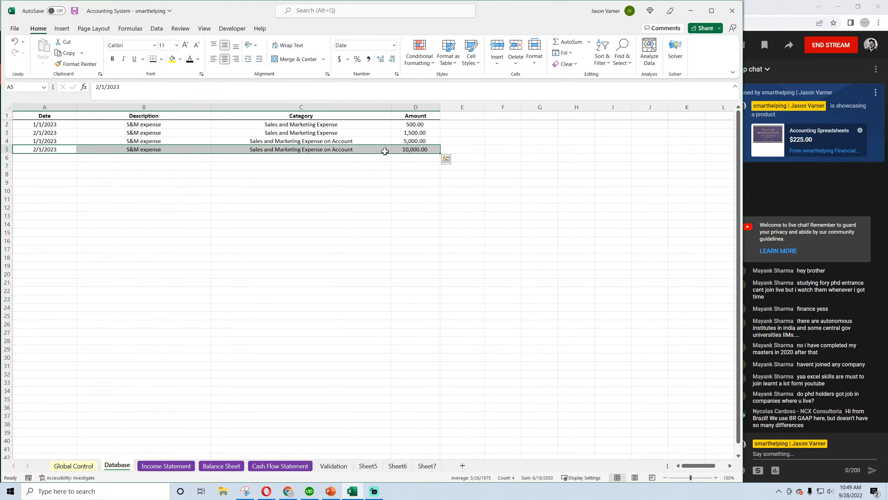
key("ctrl+c")
left_click(47, 158)
key("ctrl+v")
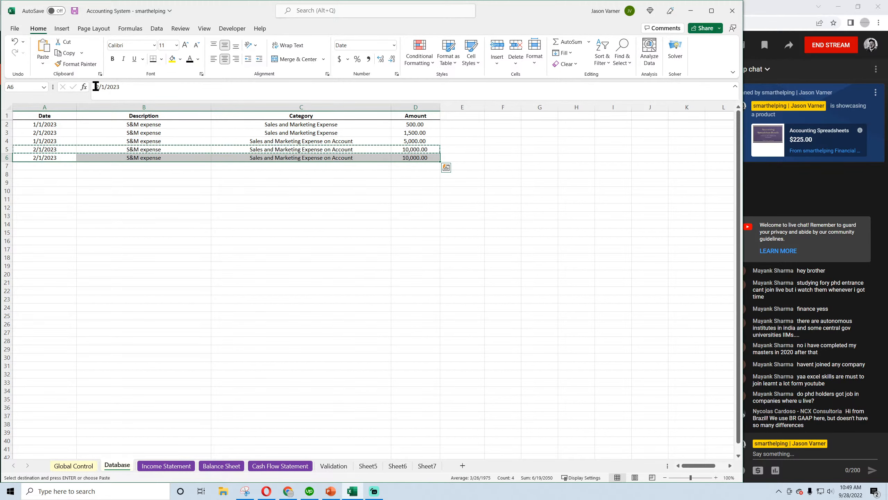
left_click_drag(99, 86, 84, 95)
type("3")
left_click(99, 199)
Step: Duplicate the row 6 entry into row 7 and change its date to 6/1/2023
left_click_drag(48, 157, 416, 158)
key("ctrl+c")
left_click(72, 166)
key("ctrl+v")
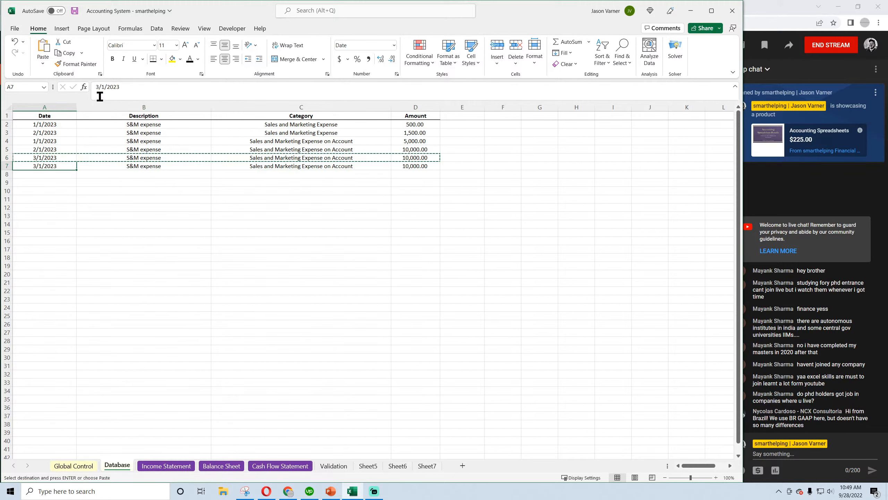
left_click_drag(100, 96, 77, 96)
type("6")
left_click(147, 199)
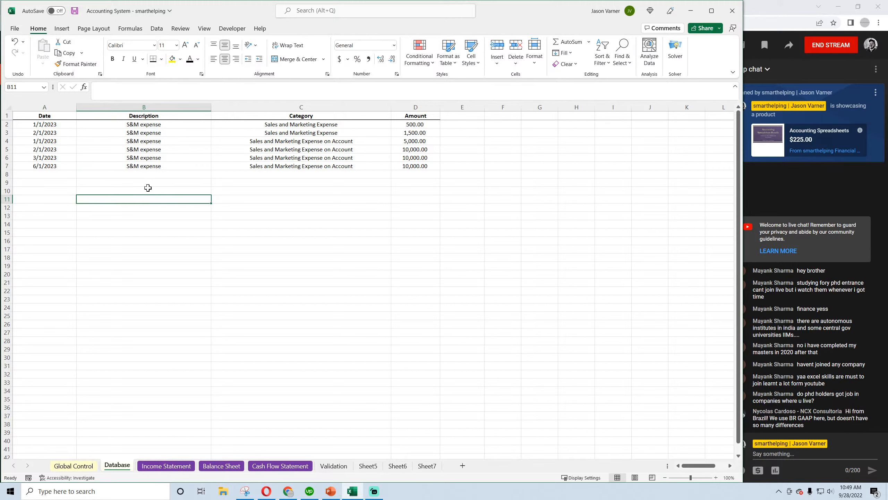
Step: Change the categories in C6 and C7 to Payments for Sales and Marketing Expense on Account
left_click(146, 166)
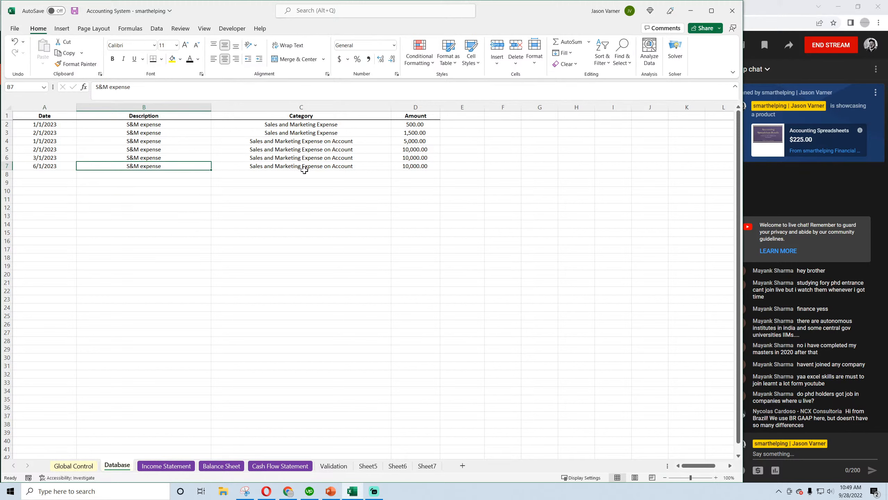
left_click(309, 157)
left_click(395, 158)
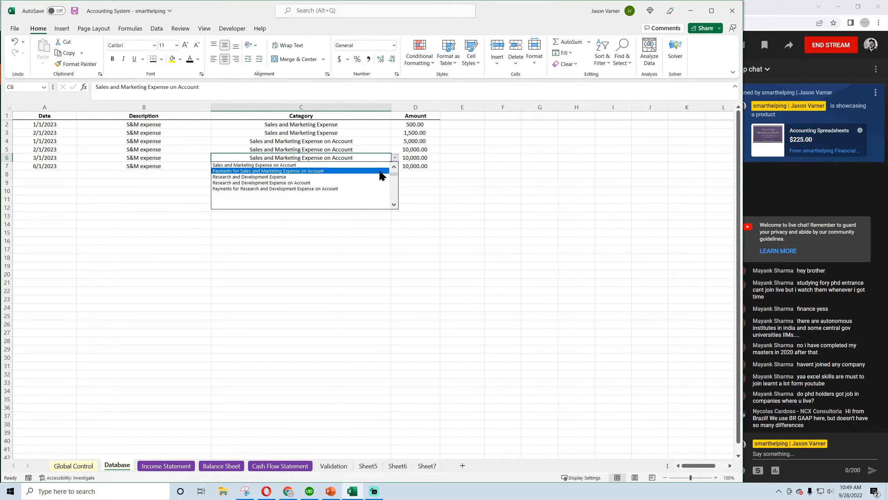
left_click(363, 171)
left_click(362, 166)
left_click(395, 167)
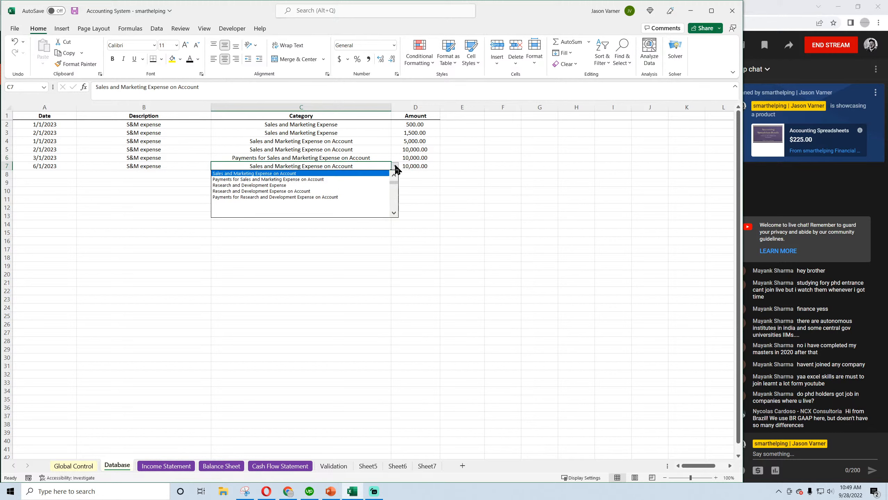
left_click(394, 174)
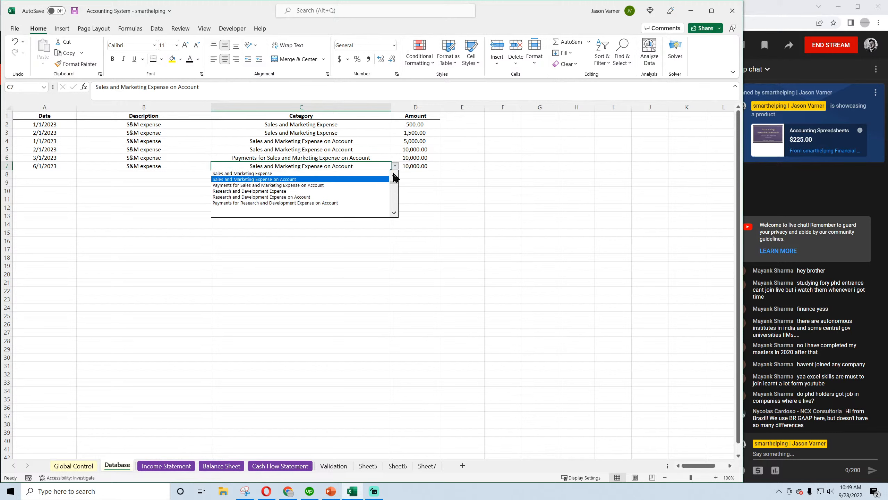
left_click(321, 185)
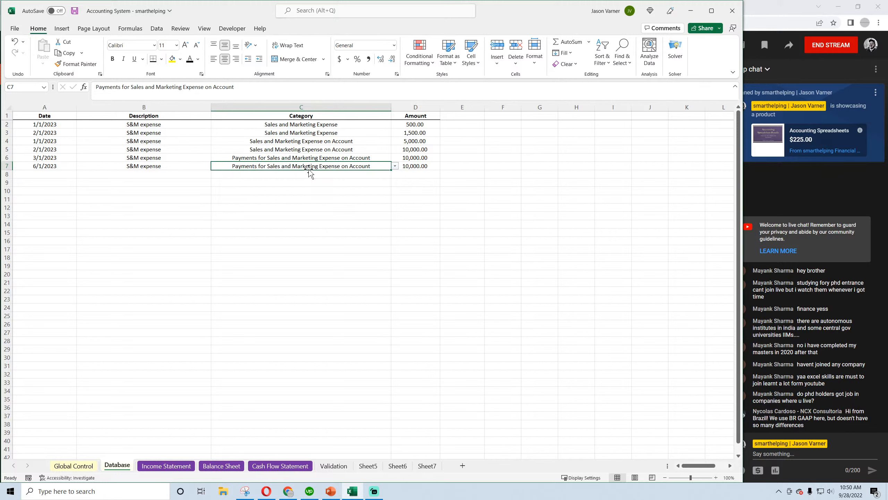
Step: Set the amounts of the Sales and Marketing payments in D6 and D7 to 8,000 and 7,000, and save the workbook
left_click(307, 157)
left_click(410, 158)
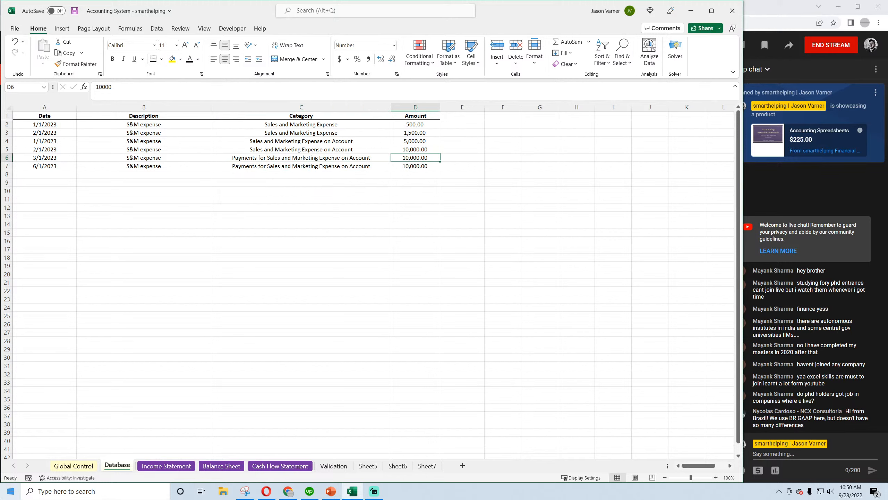
type("80")
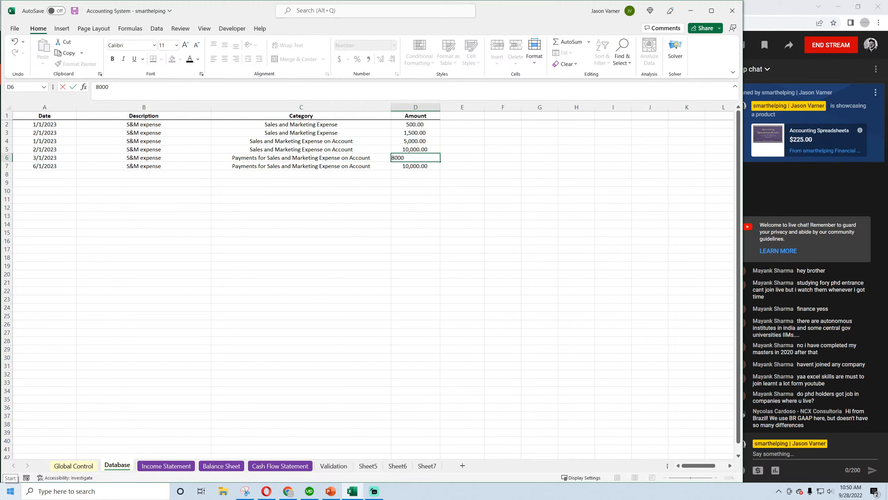
key("Return")
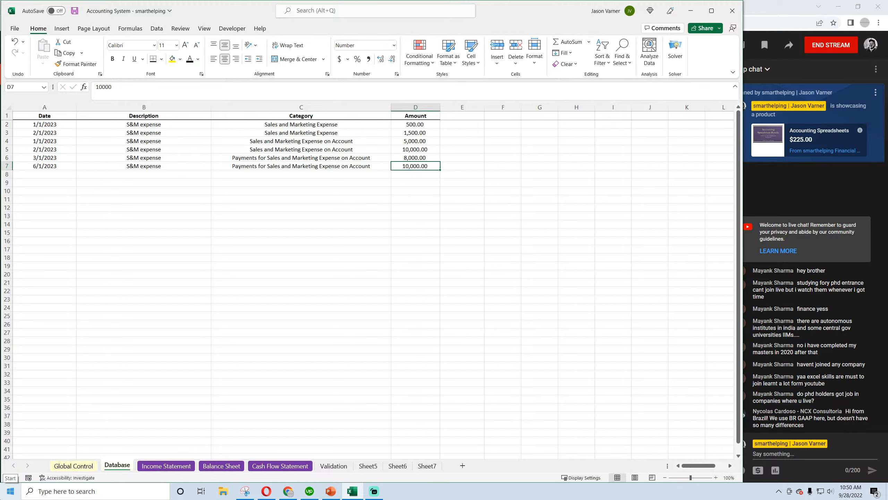
type("70")
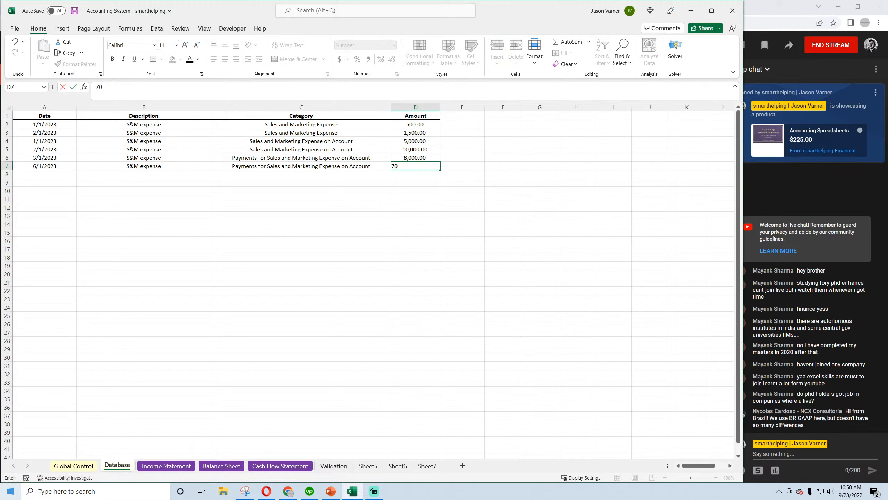
key("Return")
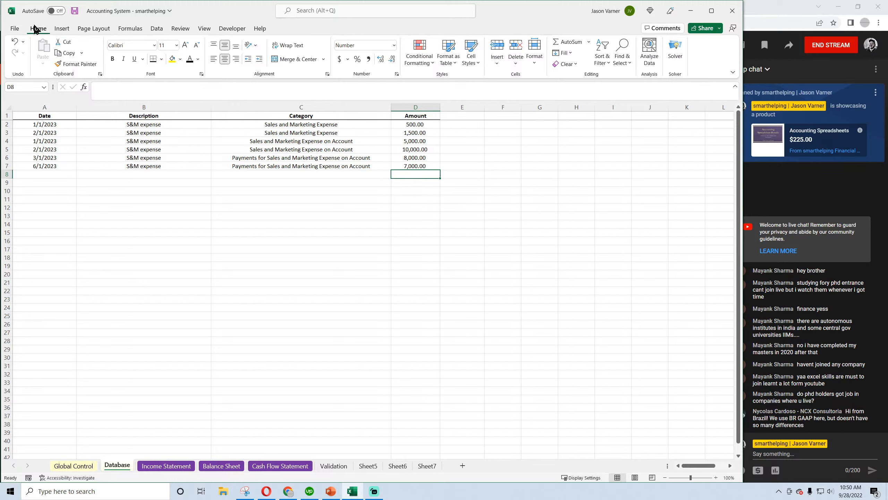
left_click(75, 11)
Step: Compare the Database's January and February Sales and Marketing amounts with the Sales and Marketing row of the Income Statement
left_click(417, 123)
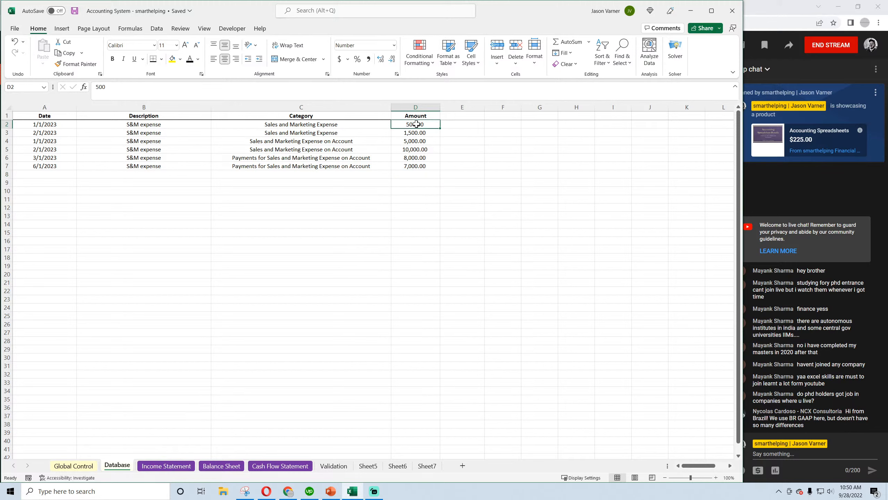
left_click(415, 140)
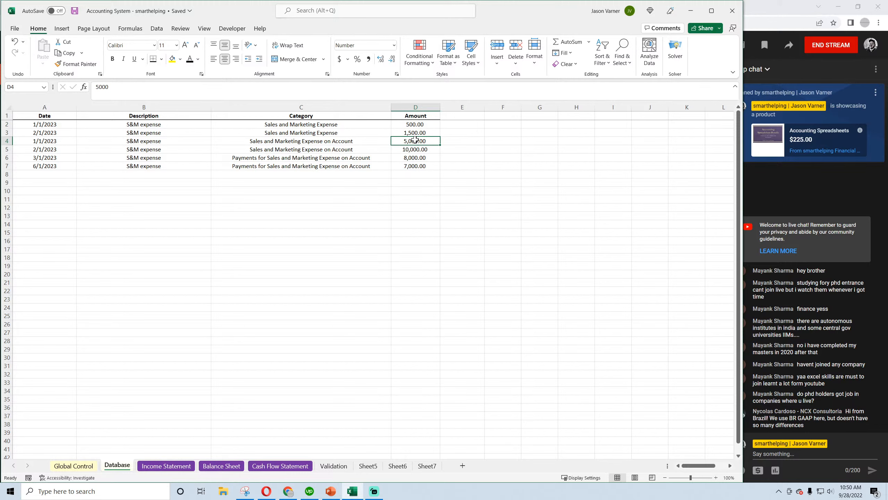
left_click(167, 466)
left_click(184, 296)
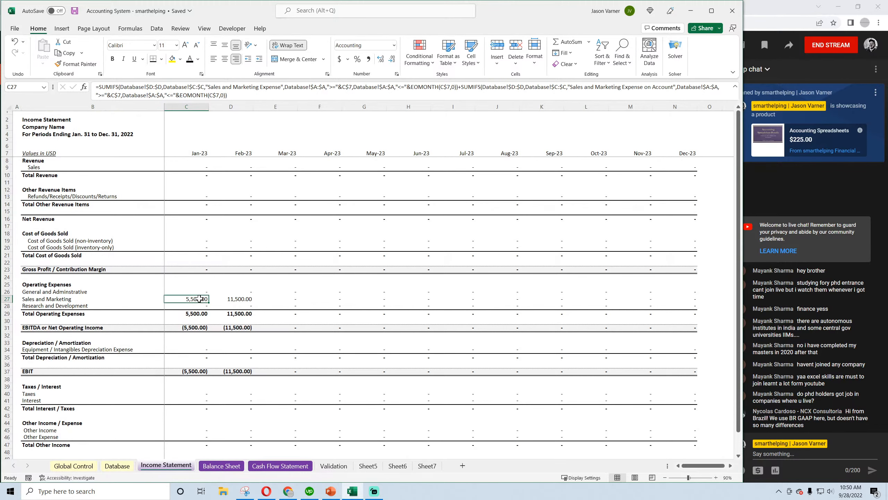
left_click(247, 298)
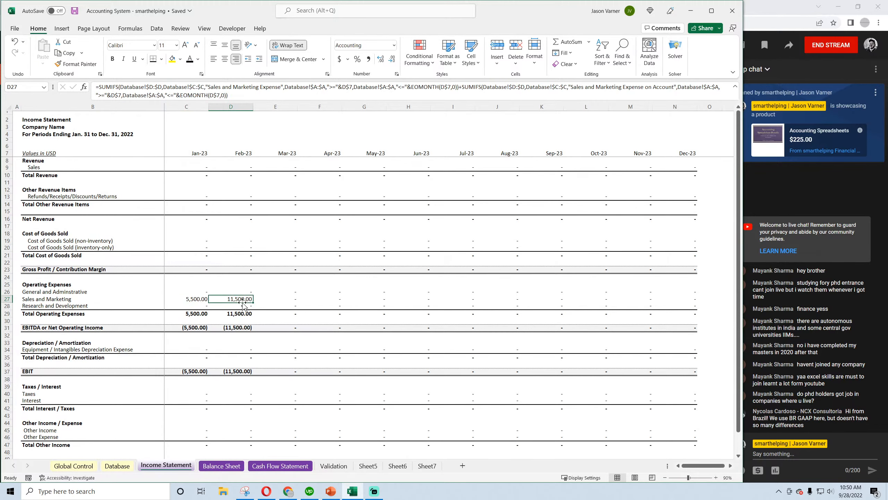
left_click(117, 465)
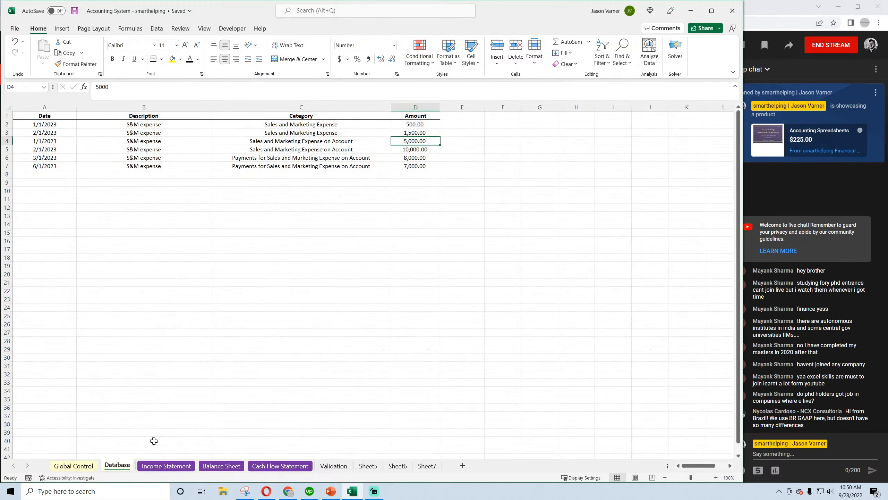
left_click(419, 134)
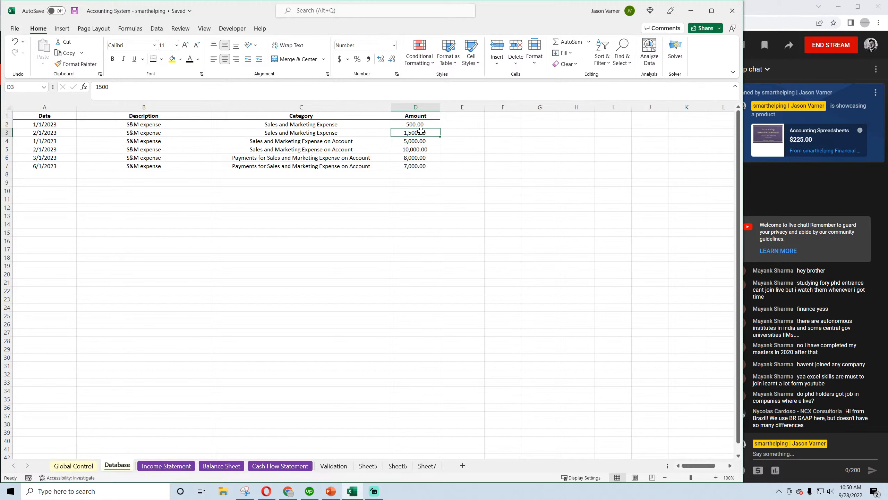
left_click(419, 151)
left_click(418, 133)
left_click(166, 465)
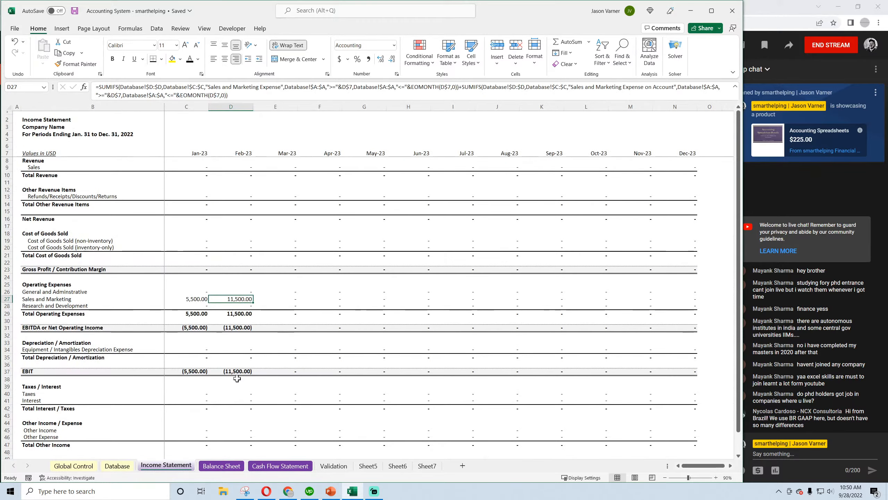
scroll(236, 376, "down", 7)
scroll(236, 376, "up", 7)
Step: Examine Cash for January and February and Sales and Marketing Payables from January to June on the Balance Sheet
left_click(221, 466)
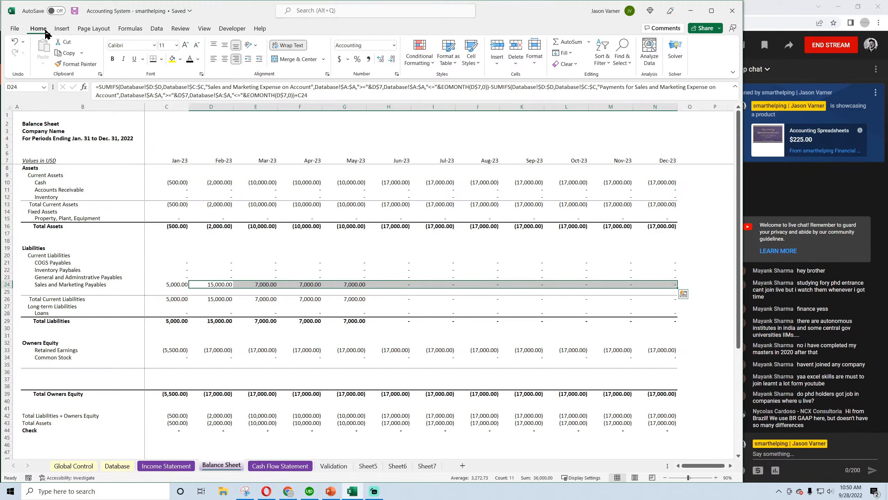
left_click(176, 183)
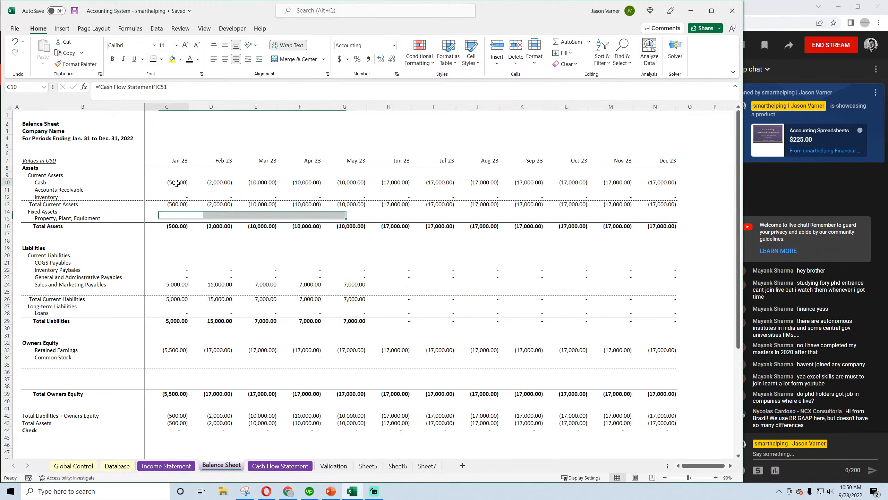
left_click(212, 182)
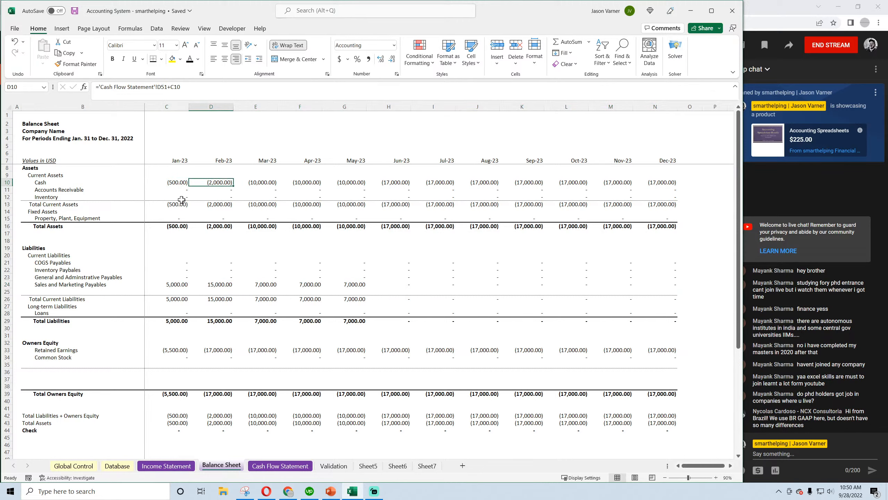
left_click(173, 286)
left_click(220, 286)
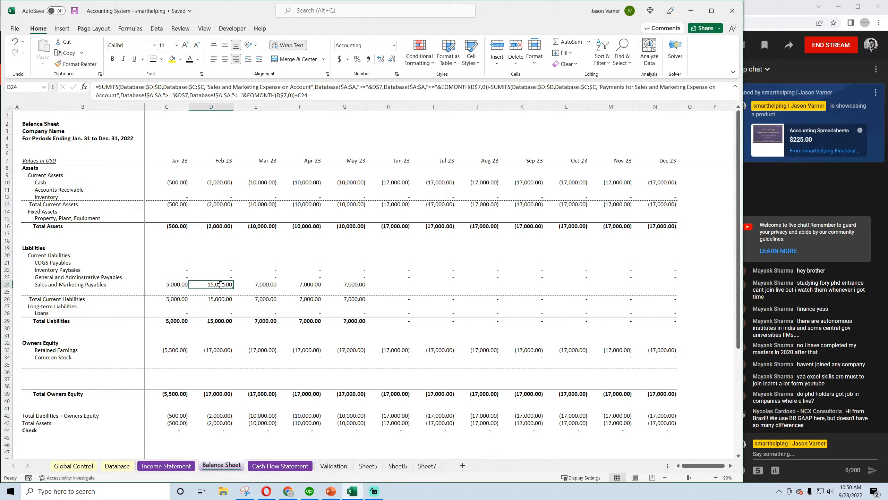
left_click(255, 286)
left_click(314, 286)
left_click(342, 285)
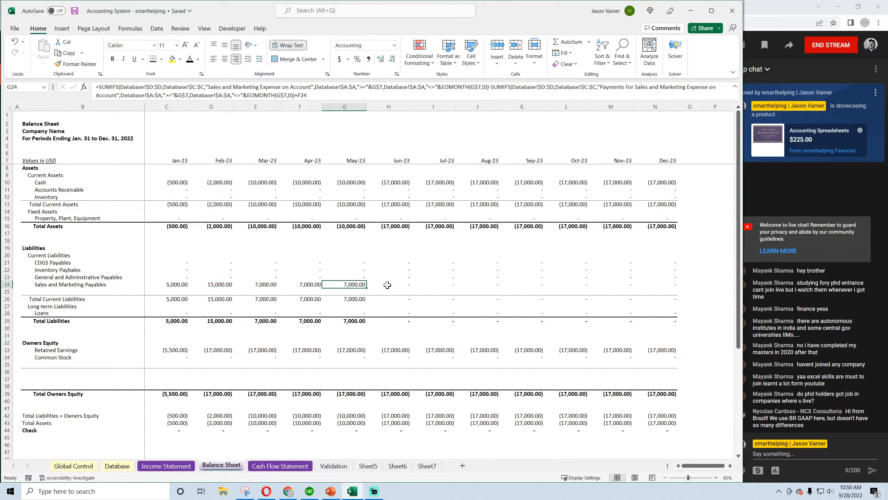
left_click(387, 285)
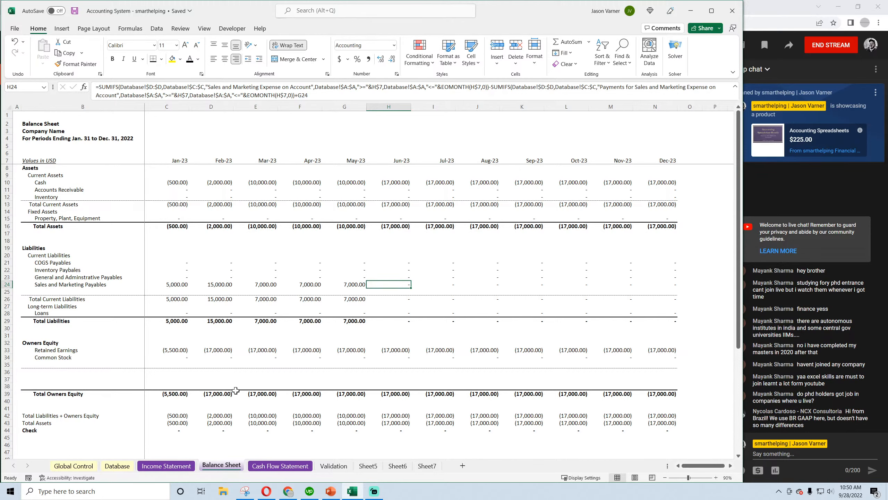
Step: Check net income, the Sales and Marketing add-backs and payments, and the total change in cash on the Cash Flow Statement
left_click(273, 465)
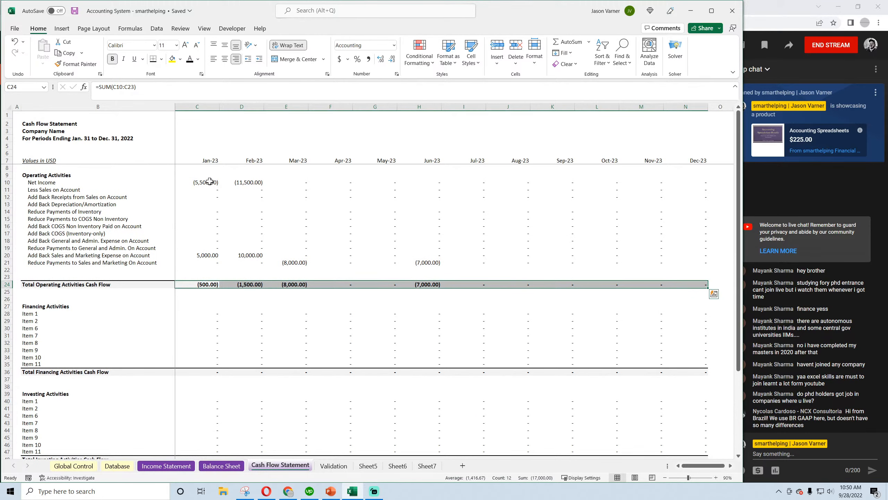
left_click_drag(210, 181, 244, 182)
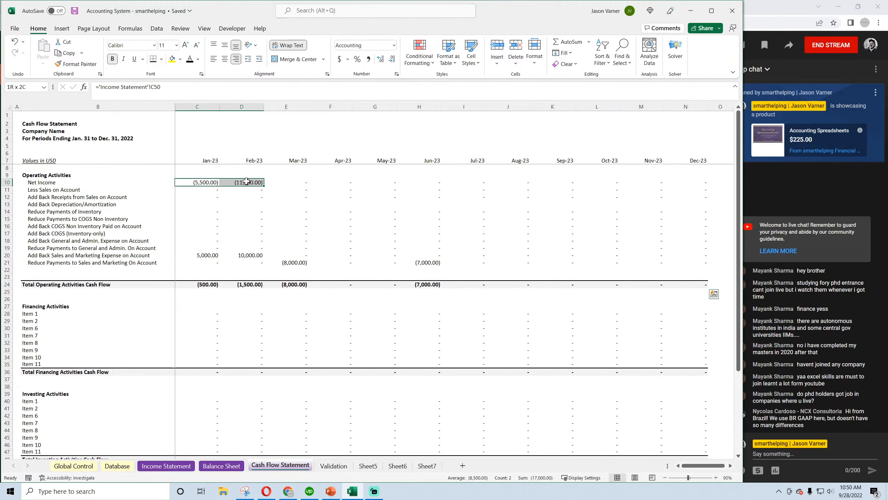
left_click(204, 255)
left_click(248, 255)
left_click(292, 263)
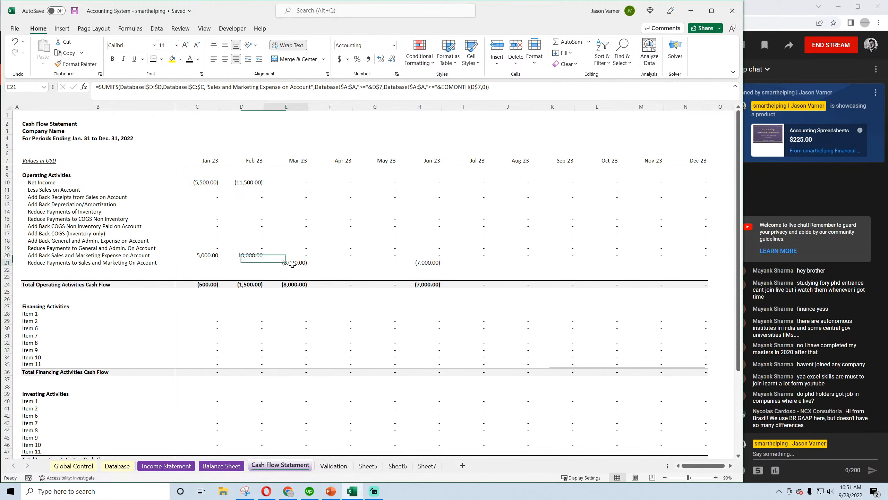
left_click(414, 263)
scroll(308, 269, "down", 5)
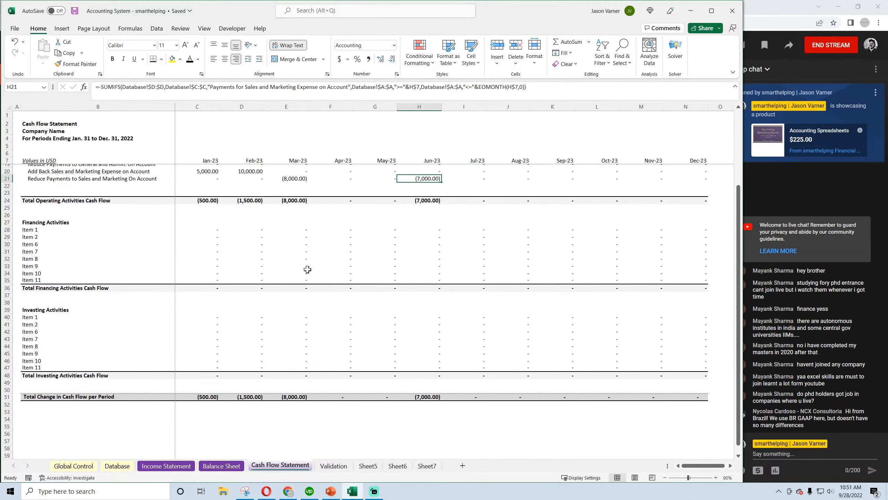
scroll(308, 268, "up", 5)
Step: Clear the sample entries in A2:D7 of the Database sheet and save the workbook
left_click(74, 12)
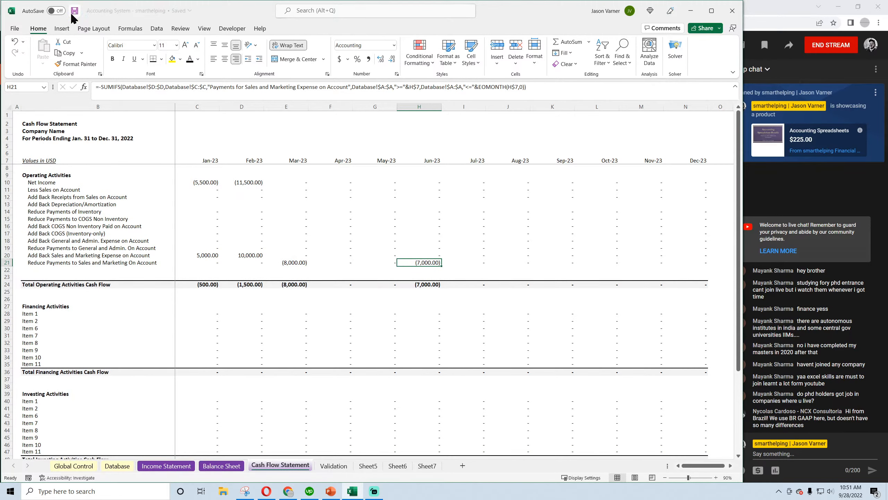
left_click(117, 466)
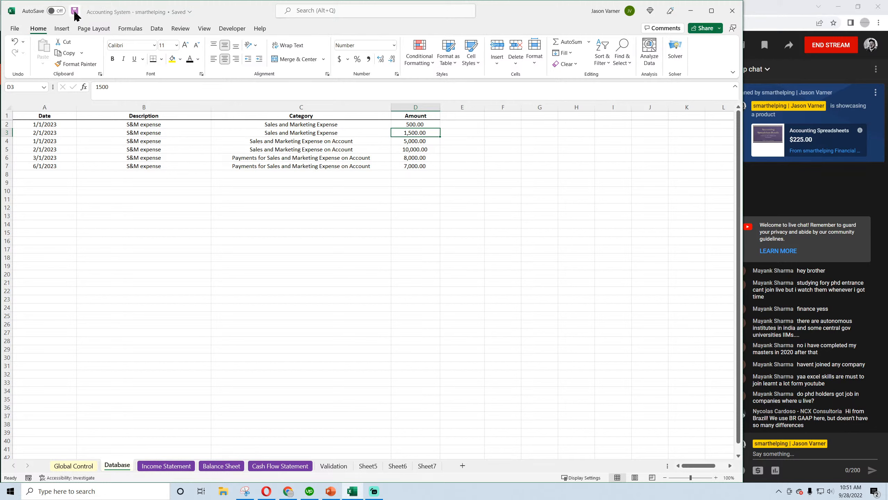
left_click(74, 236)
left_click_drag(38, 124, 414, 167)
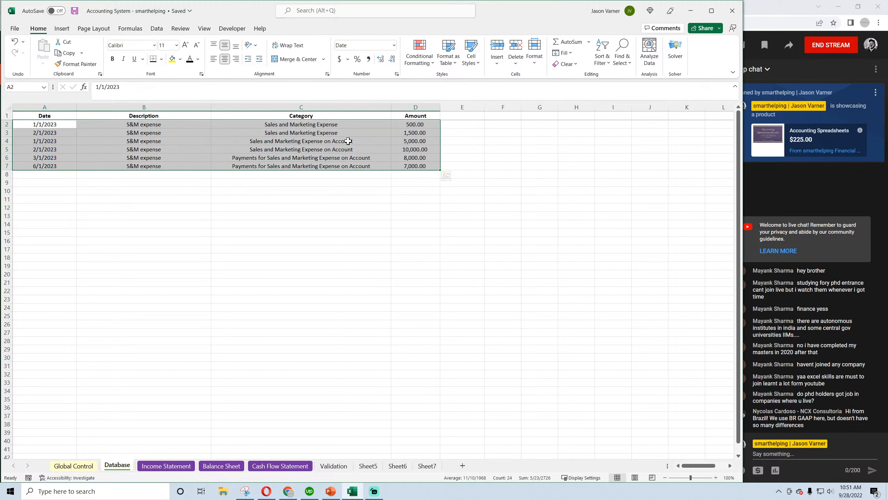
right_click(348, 139)
left_click(388, 269)
left_click(230, 260)
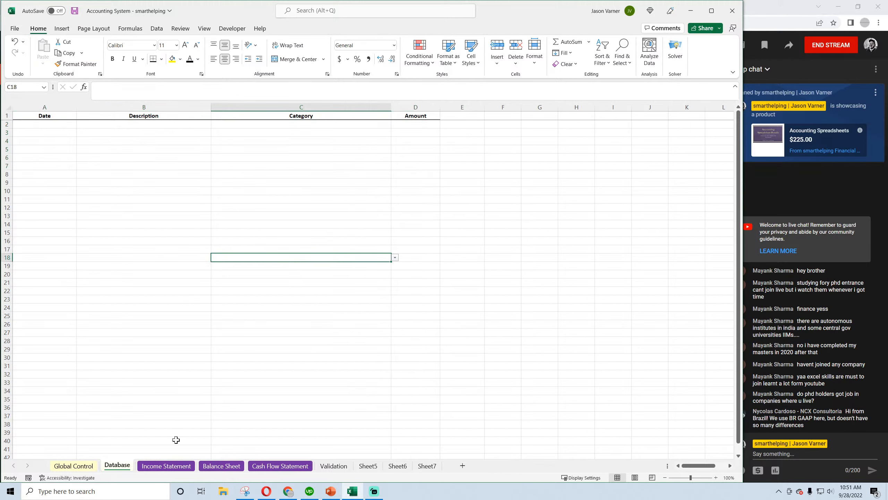
left_click(176, 467)
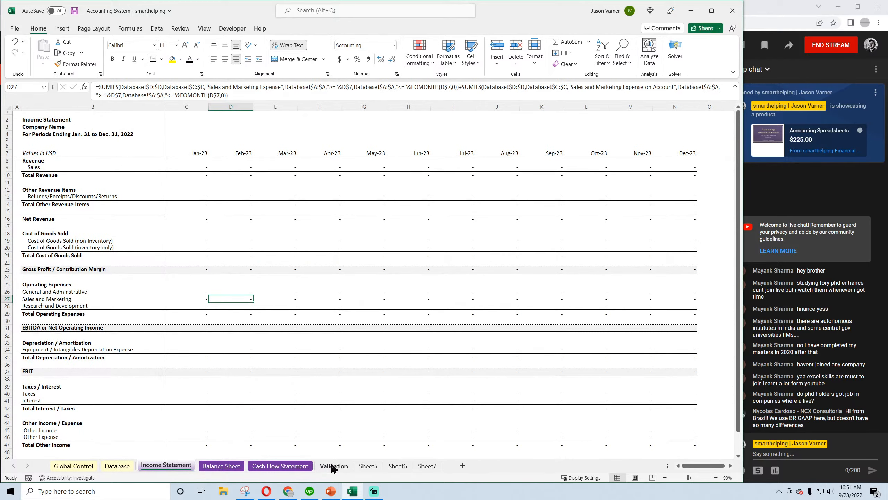
left_click(334, 466)
left_click(166, 465)
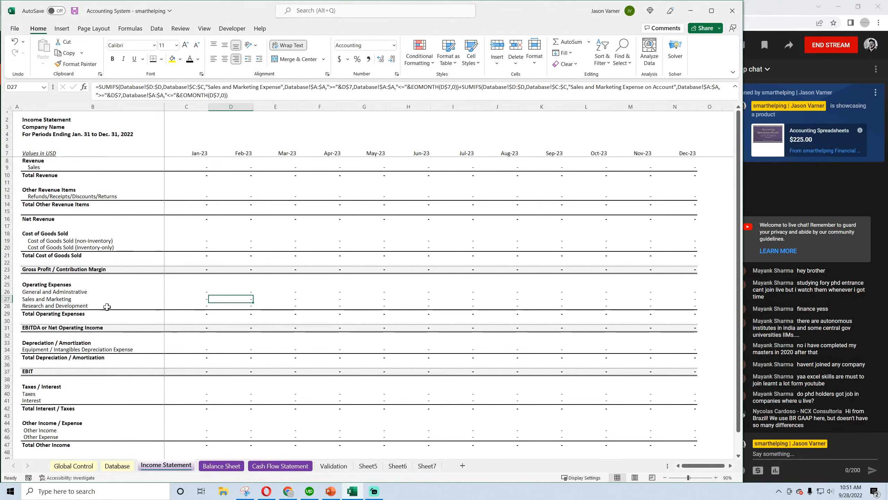
left_click(75, 12)
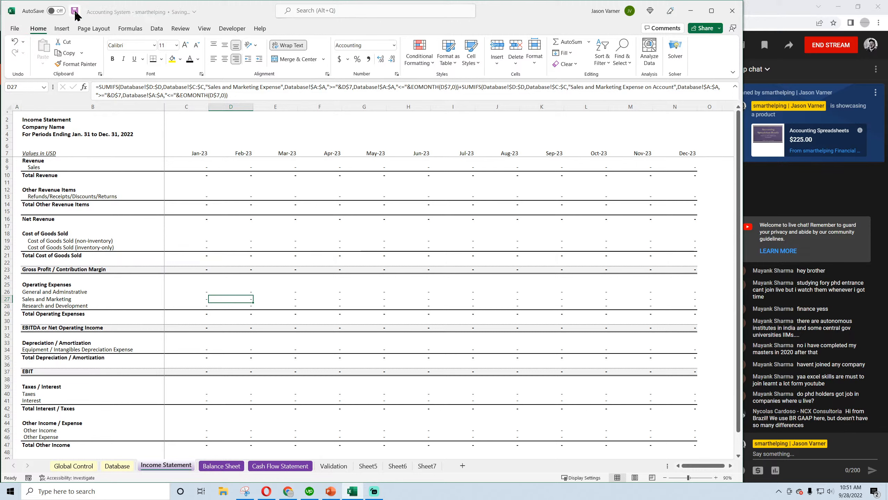
Step: Fill the January Sales and Marketing formula in C27 down into the Research and Development row in C28
left_click(54, 305)
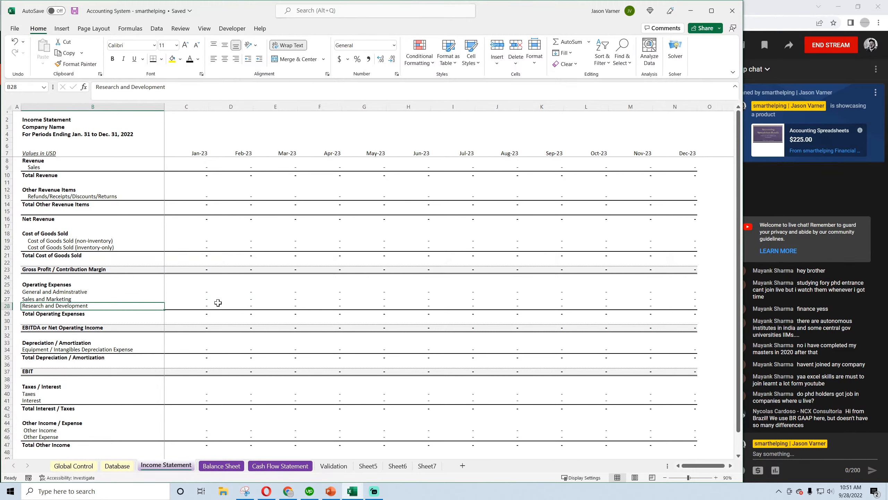
left_click(194, 300)
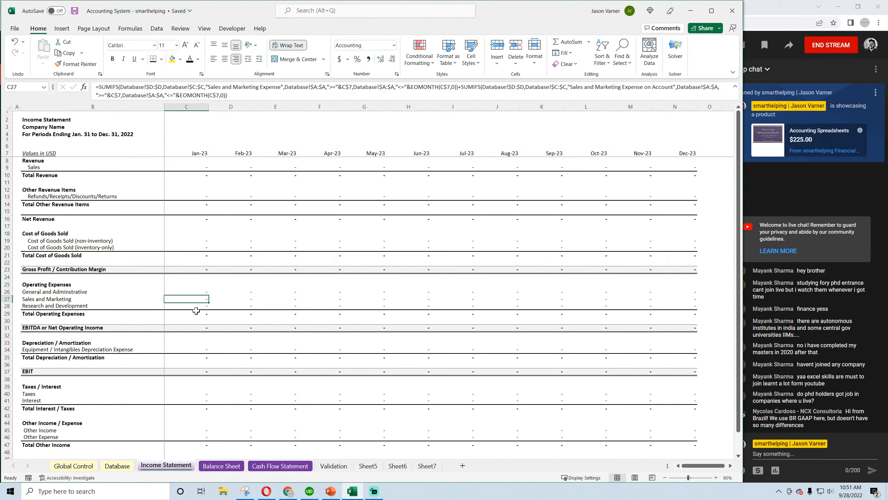
left_click(196, 307)
left_click(201, 301)
left_click_drag(209, 303, 209, 309)
left_click(196, 306)
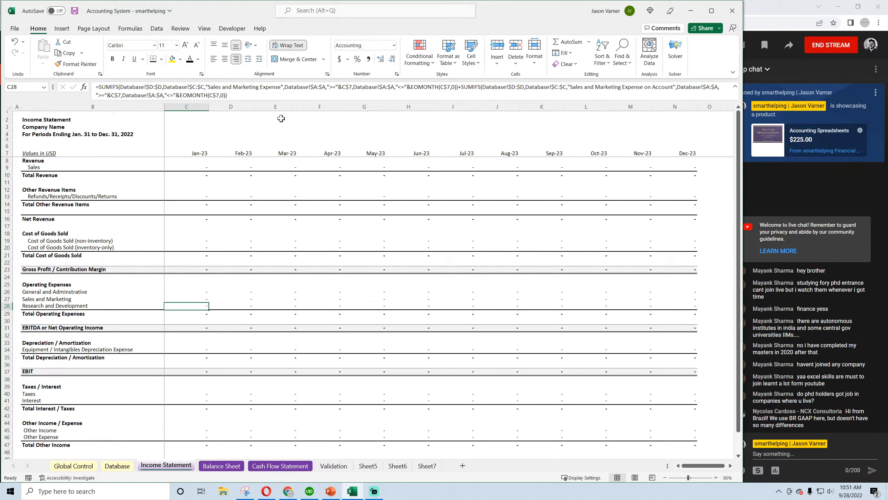
Step: In C28 of the Income Statement, change the first SUMIFS category to "Research and Development Expense", matching the Validation list
left_click(336, 465)
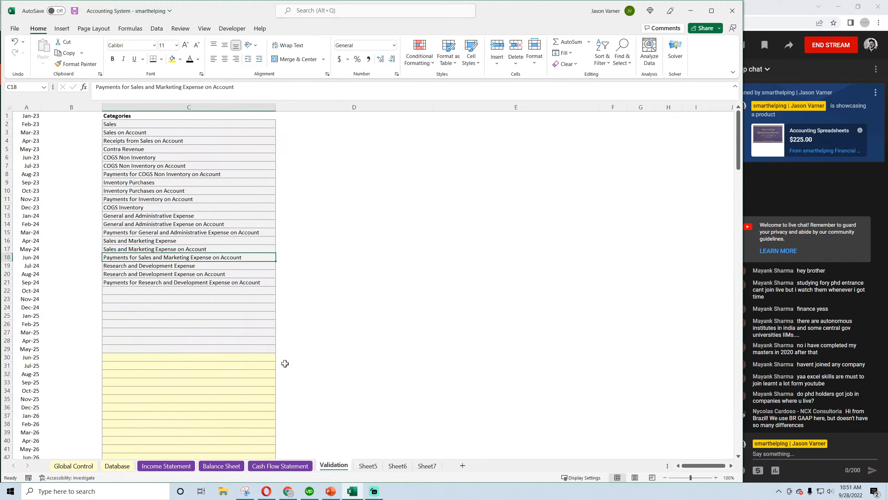
left_click(156, 268)
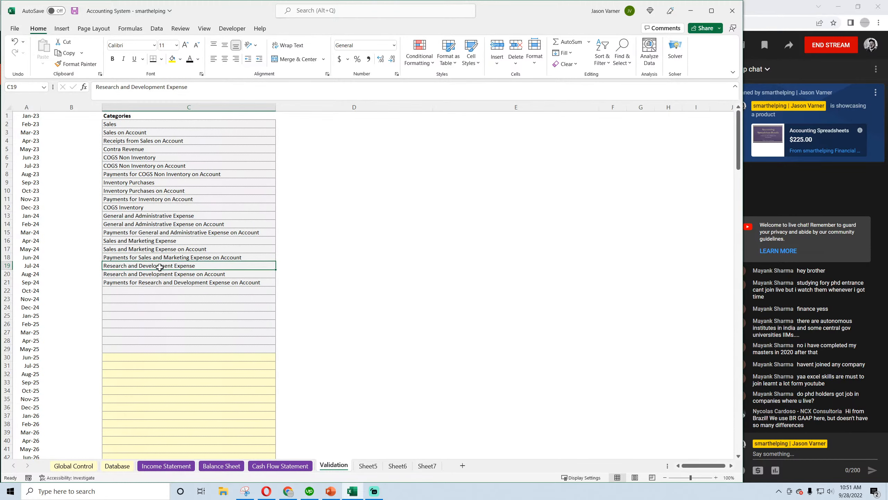
left_click(172, 466)
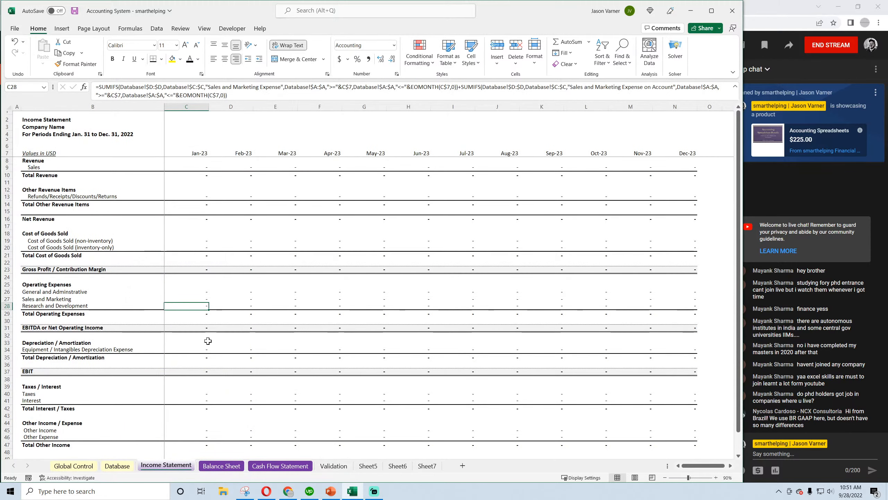
left_click_drag(208, 86, 259, 87)
type("Rese")
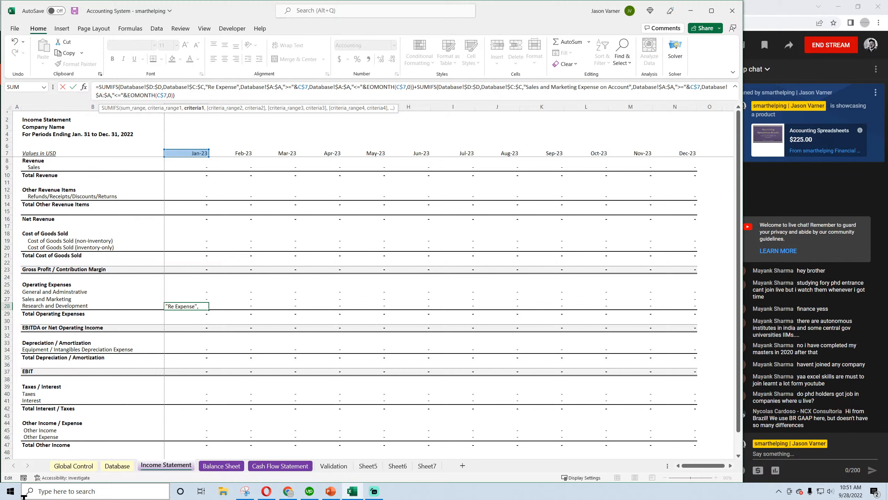
type("arch and Dev")
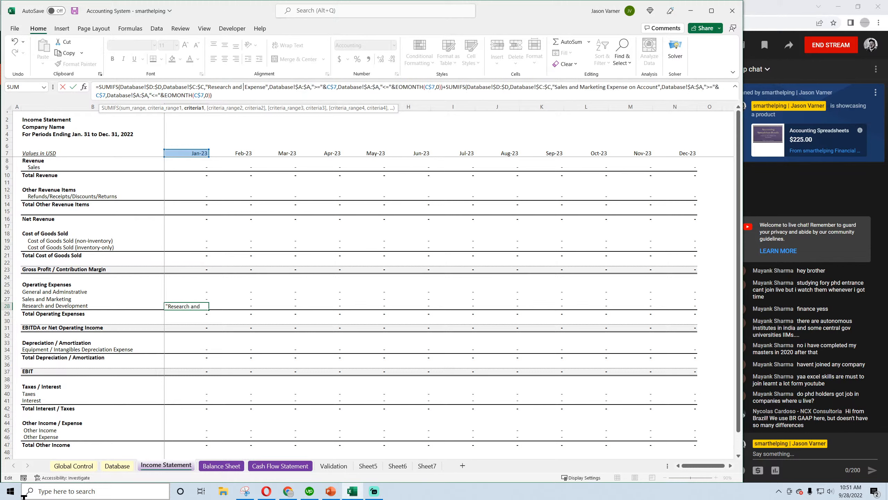
type("elopment")
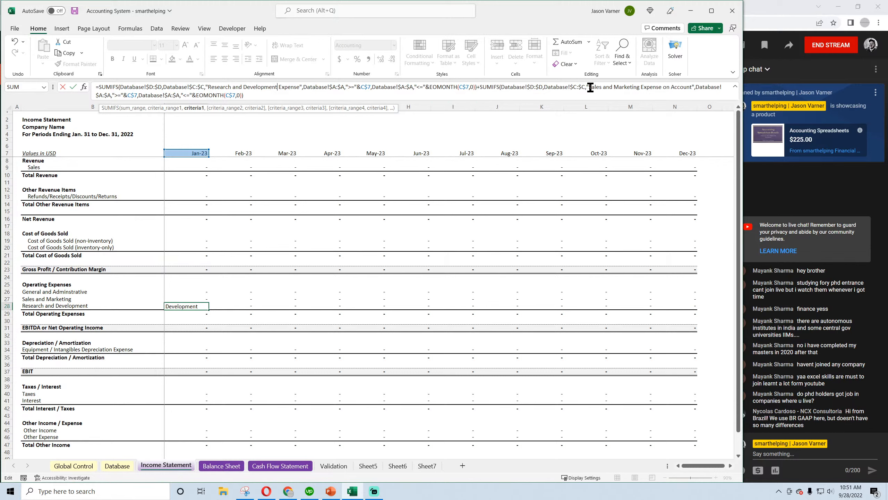
Step: Change the second SUMIFS category in C28 to "Research and Development Expense on Account" and fill the formula across through December
left_click_drag(590, 88, 638, 89)
type("Res")
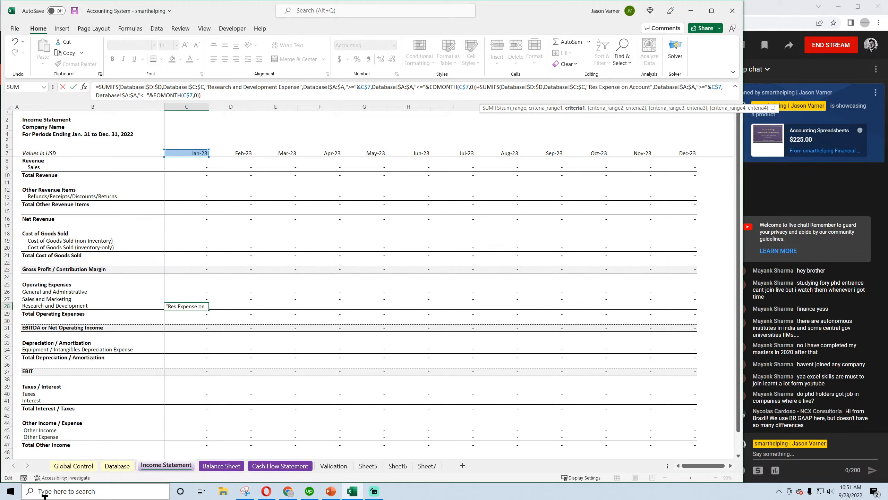
type("earch and De")
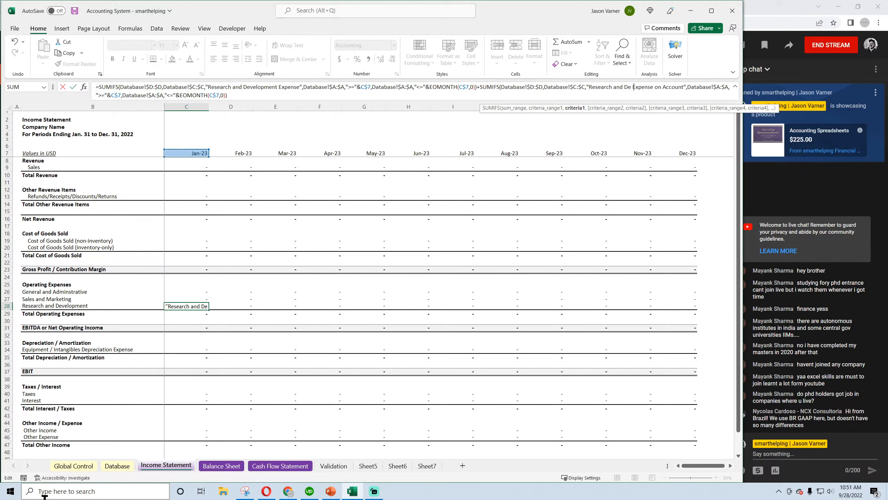
type("vel")
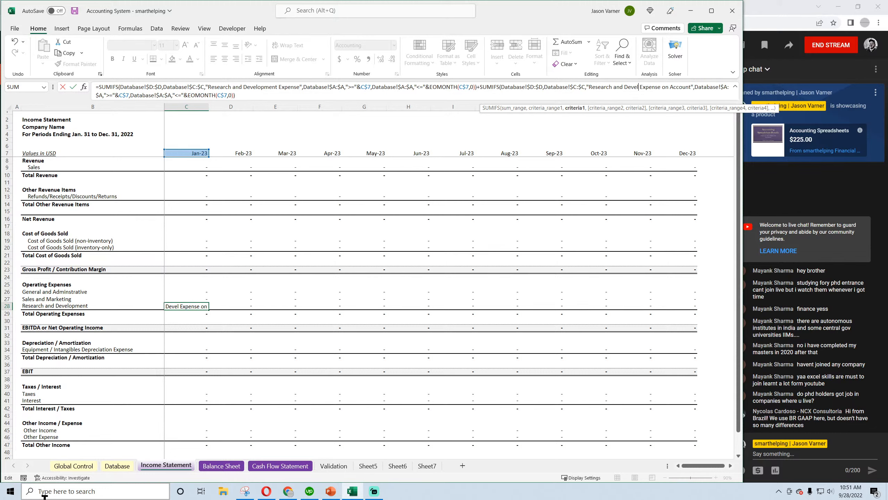
type("opment")
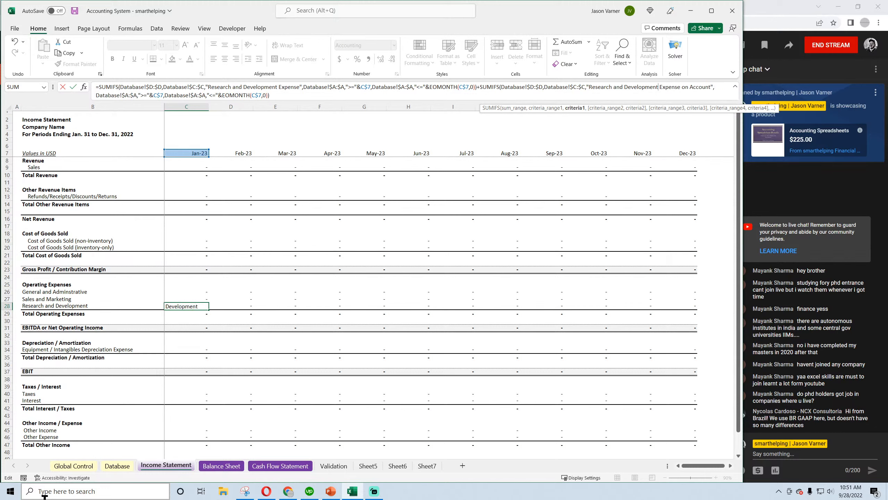
key("Return")
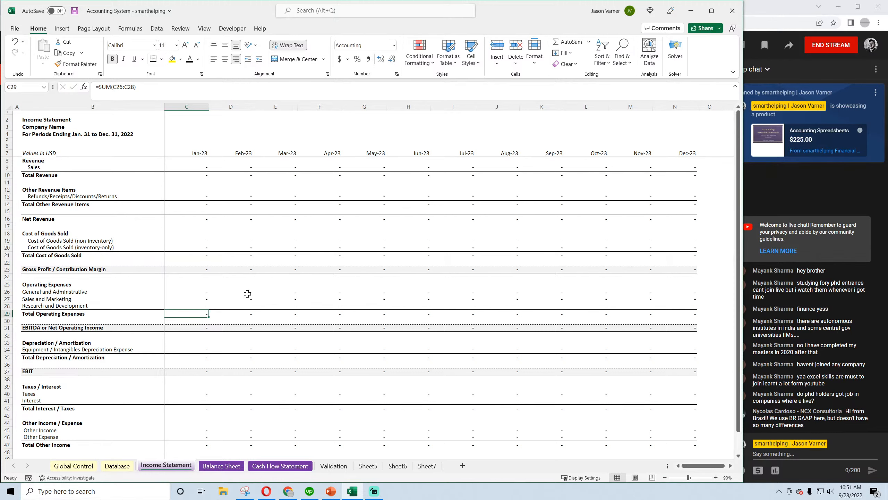
left_click(204, 304)
left_click_drag(209, 309, 689, 325)
Step: On the Balance Sheet, fill the Sales and Marketing Payables label from B24 into B25 and restore the bottom border
left_click(227, 466)
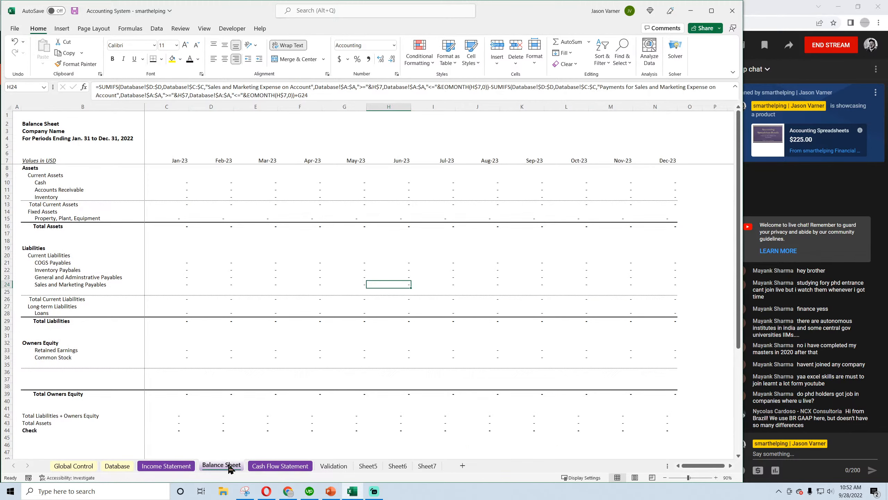
left_click(81, 287)
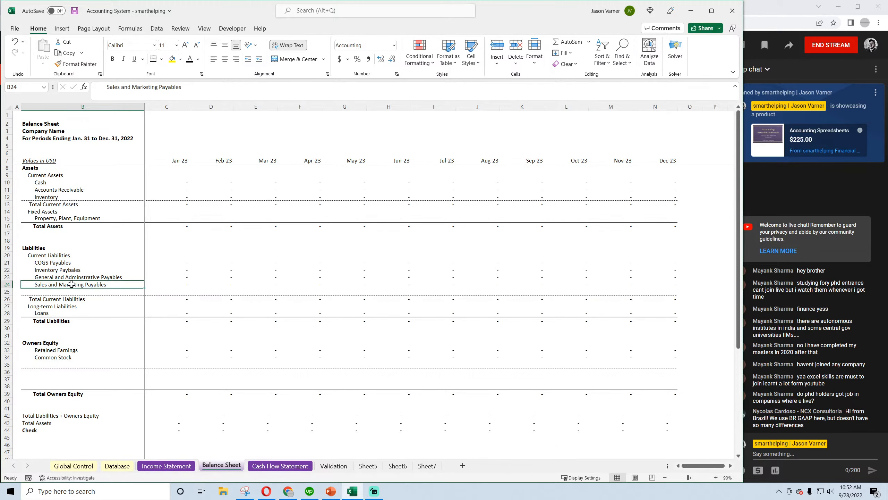
left_click_drag(148, 286, 148, 294)
left_click(162, 59)
left_click(166, 83)
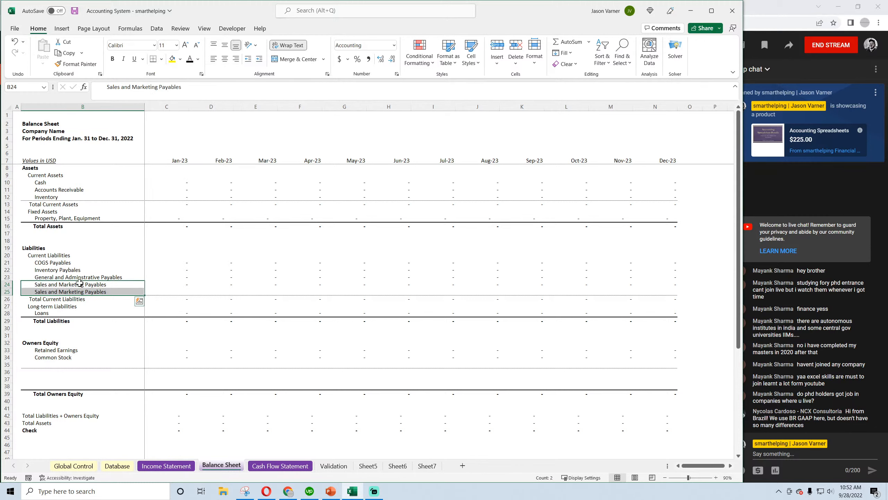
Step: Rename the label in B25 to "Research and Development Payables"
left_click(78, 292)
triple_click(110, 89)
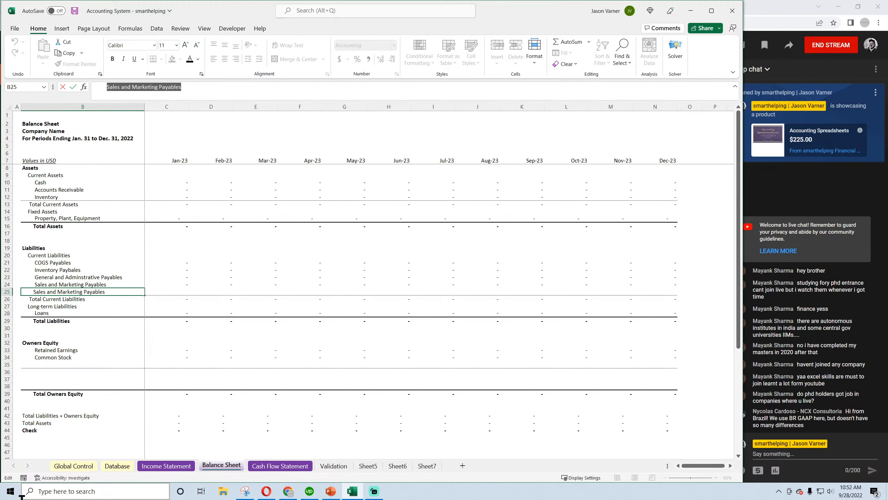
type("Re ")
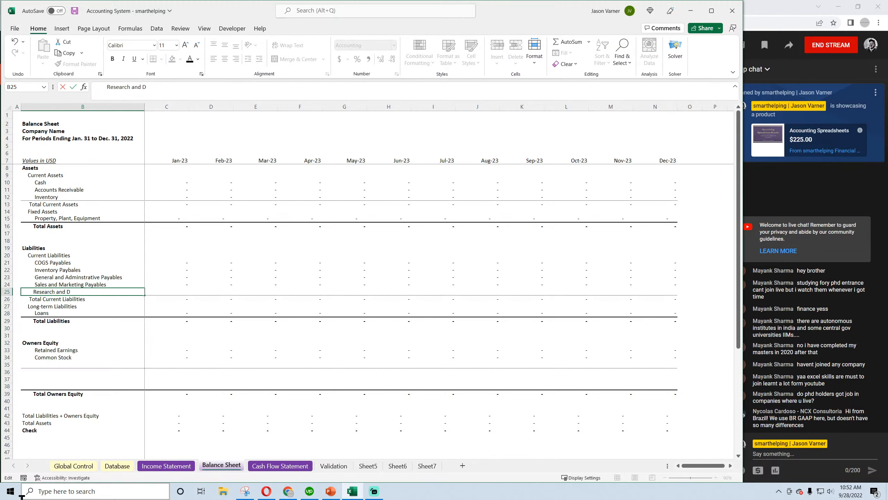
type("earch and Development Payables")
key("Return")
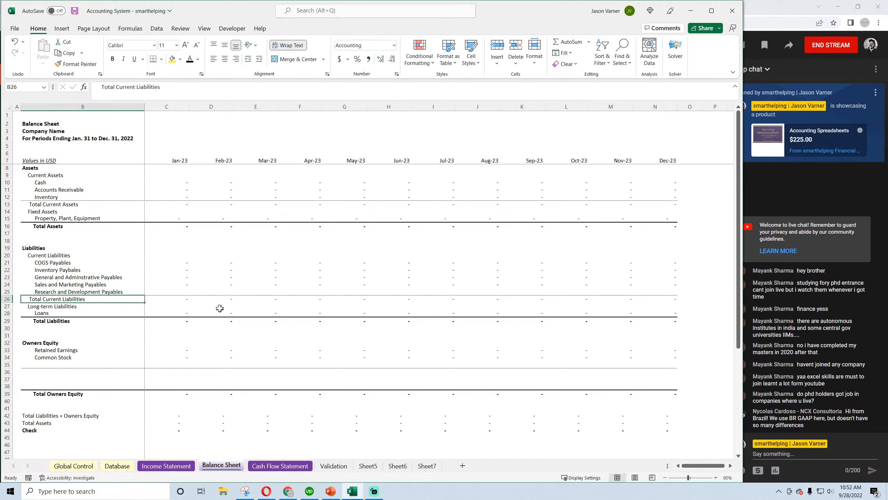
left_click(81, 305)
left_click(125, 291)
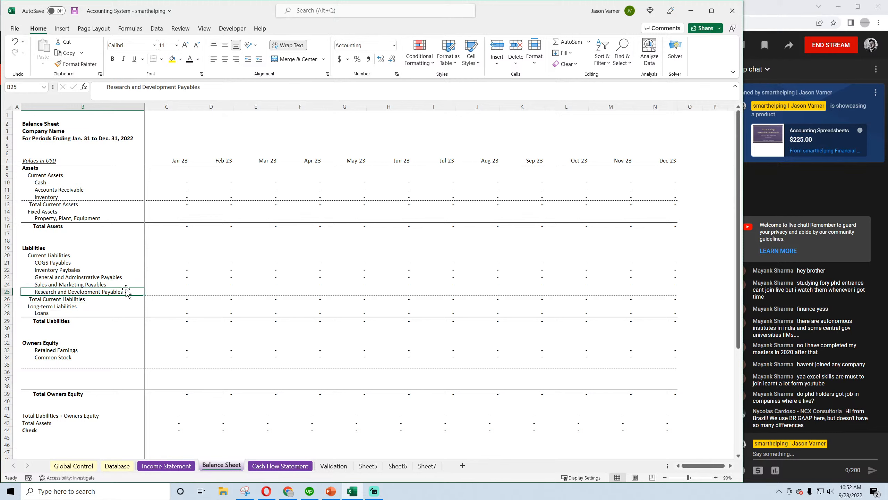
Step: Fill the January payables formula from C24 into C25 with a bottom border, and save the workbook
left_click(184, 284)
left_click_drag(189, 288, 188, 293)
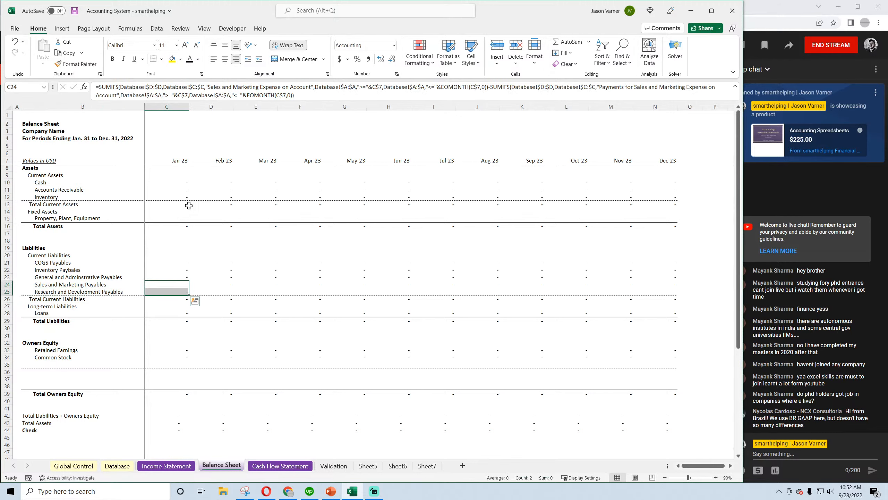
left_click(161, 60)
left_click(168, 85)
left_click(183, 293)
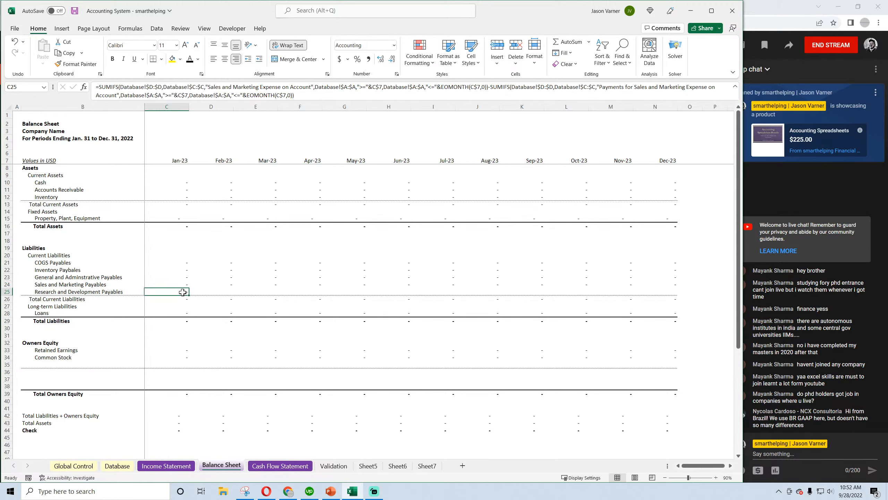
left_click(74, 11)
left_click(74, 11)
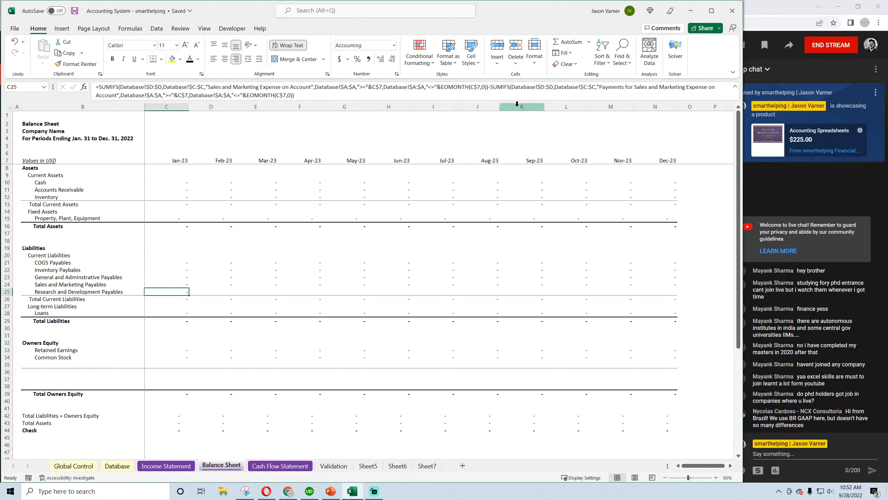
Step: Change the categories in C25's formula to "Research and Development Expense on Account" and "Payments for Research and Development Expense on Account"
left_click(209, 87)
left_click_drag(209, 87, 259, 90)
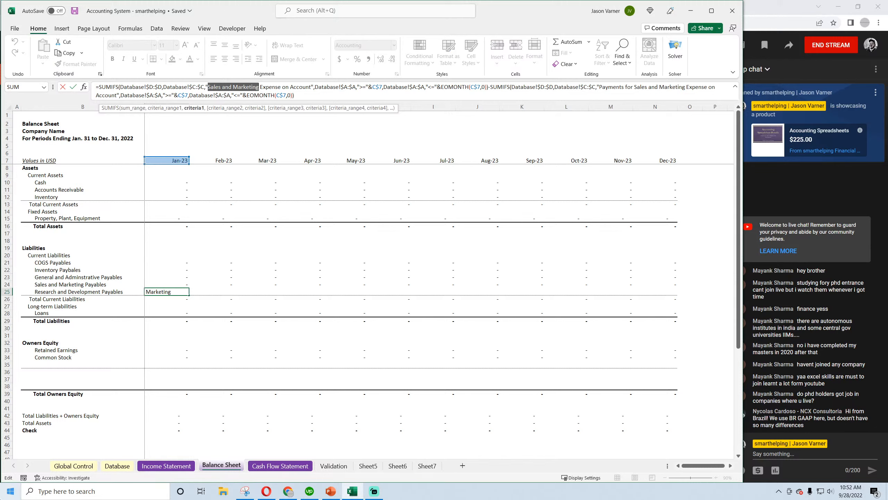
type("Research and ")
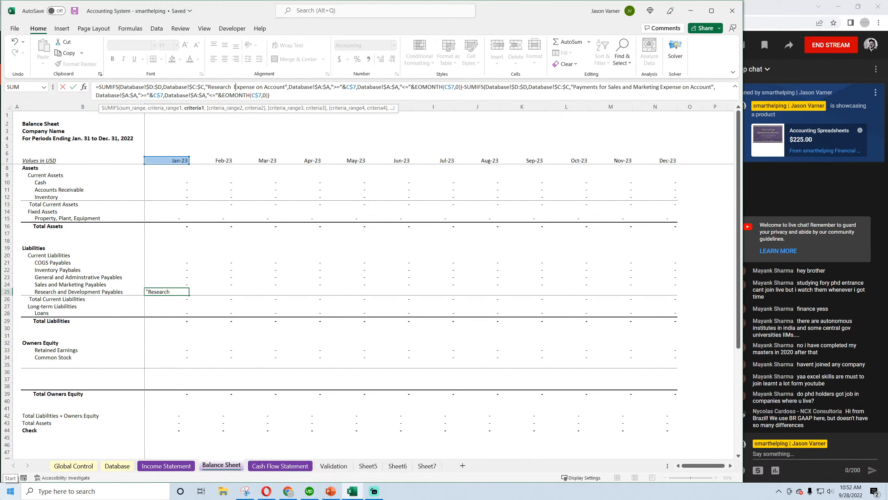
type("Development")
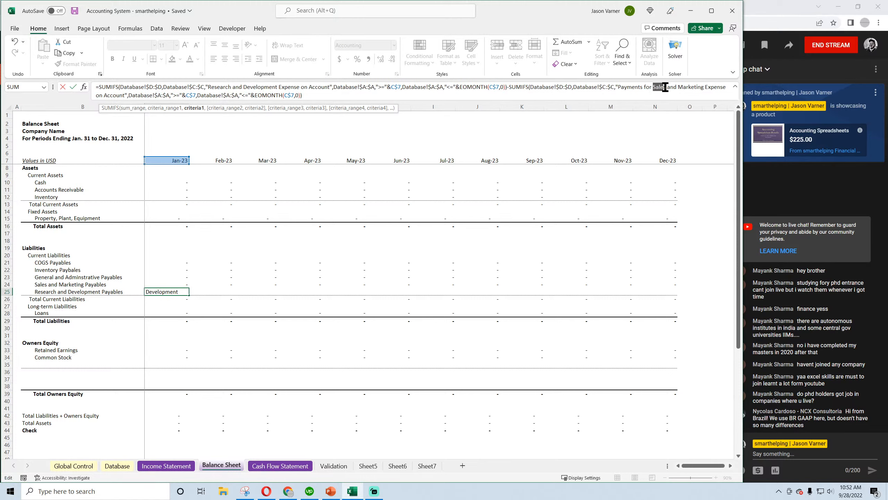
left_click_drag(664, 88, 703, 87)
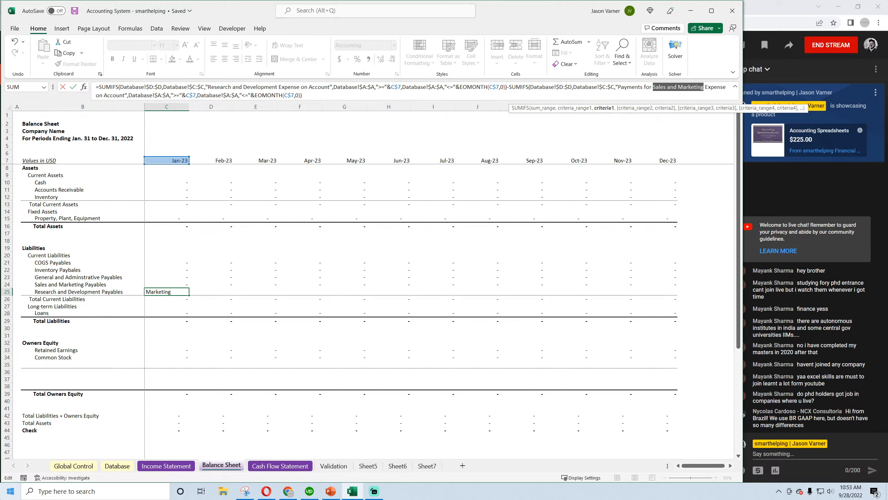
type("Research")
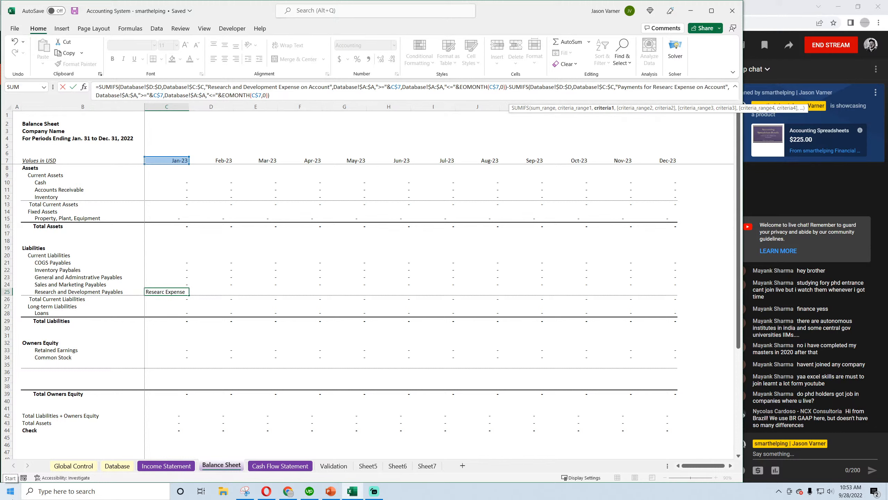
type(" and Deve")
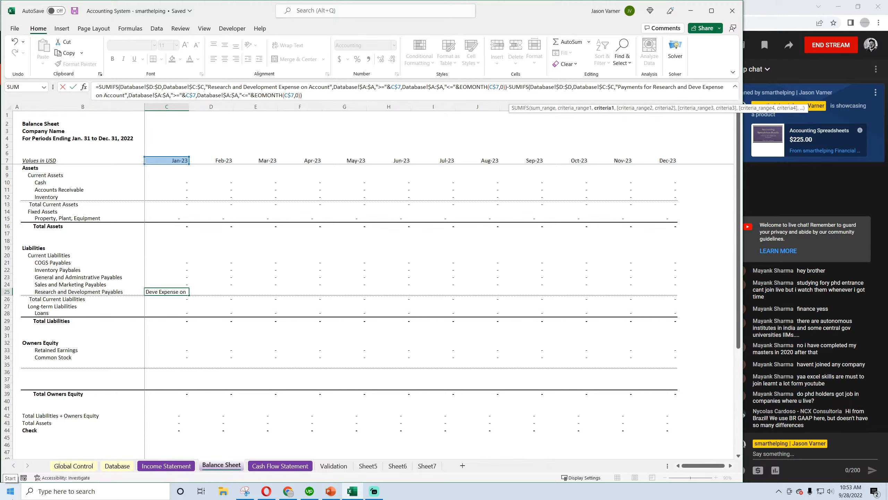
type("lopment")
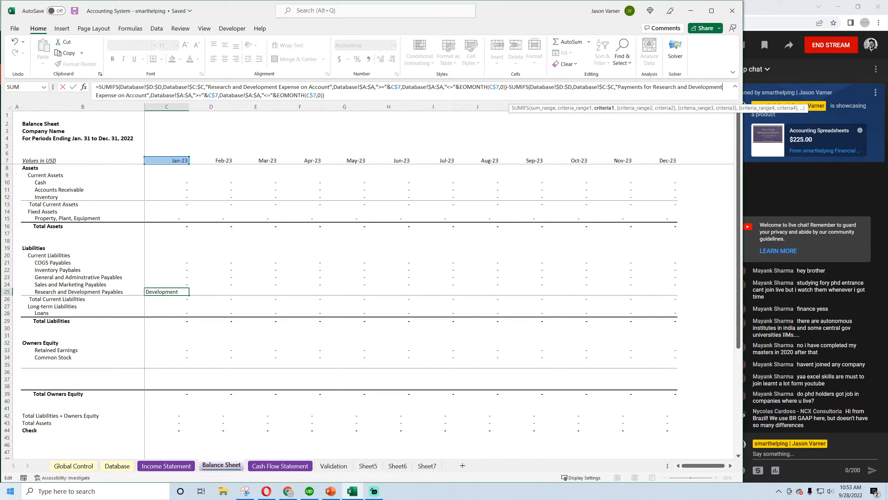
key("Return")
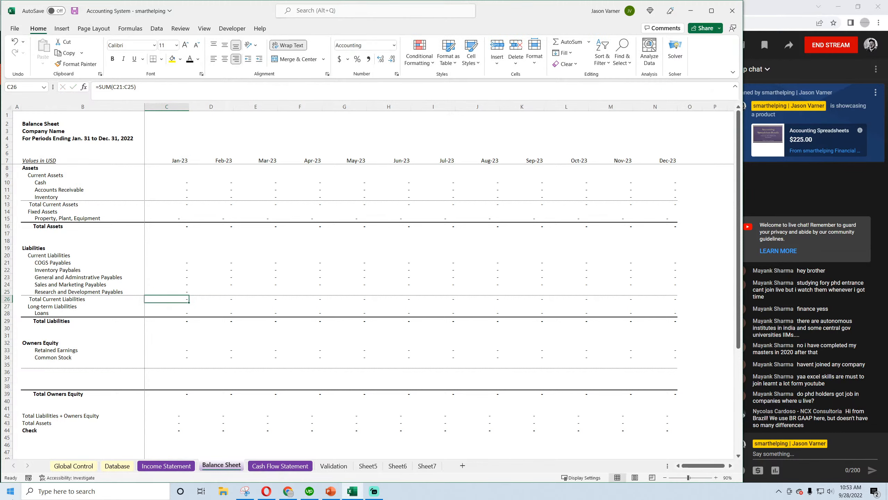
Step: Fill the Research and Development Payables formula into February and add the prior month's balance, +C25, to D25
left_click(184, 290)
left_click_drag(190, 295, 224, 294)
left_click(224, 292)
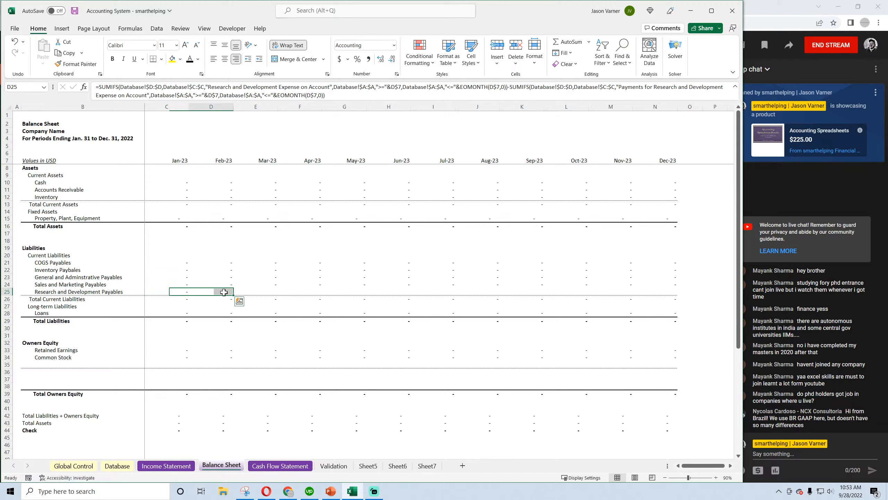
left_click(357, 91)
type("+")
left_click(172, 293)
key("Return")
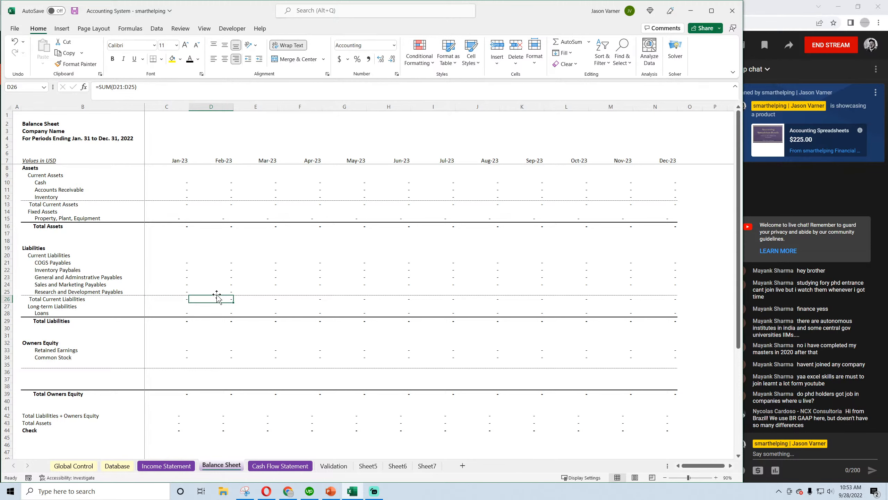
Step: Fill the February Research and Development Payables formula through December, check May's Total Current Liabilities formula, and save the workbook
left_click(216, 294)
left_click_drag(234, 295, 666, 297)
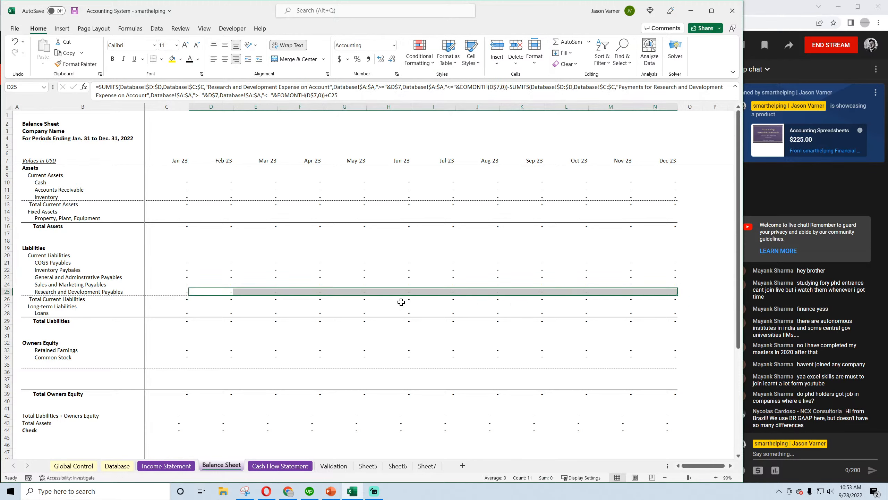
double_click(359, 299)
key("Return")
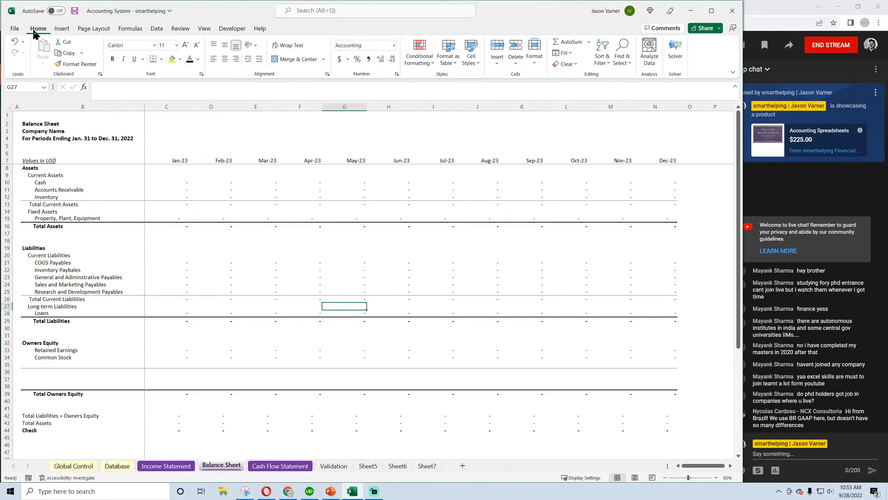
left_click(75, 11)
Step: Copy the two Sales and Marketing labels in the Cash Flow Statement into B22:B23 and add a thick bottom border
left_click(280, 466)
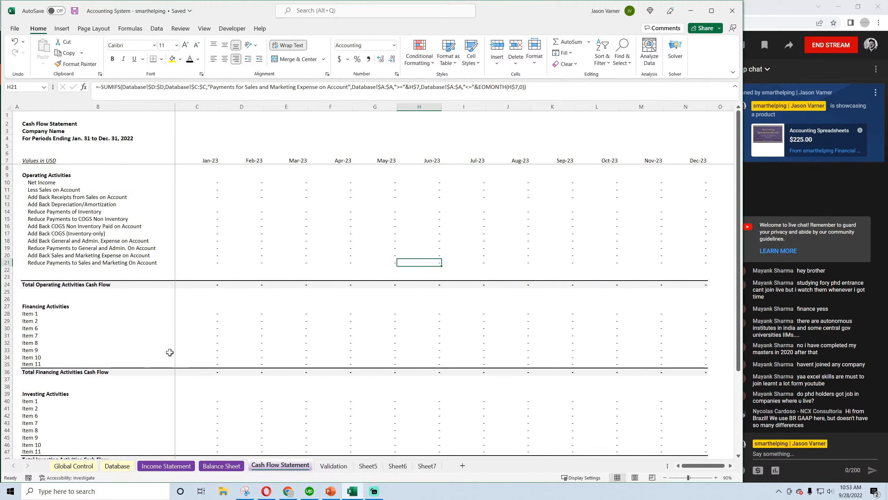
left_click_drag(63, 255, 64, 259)
key("ctrl+c")
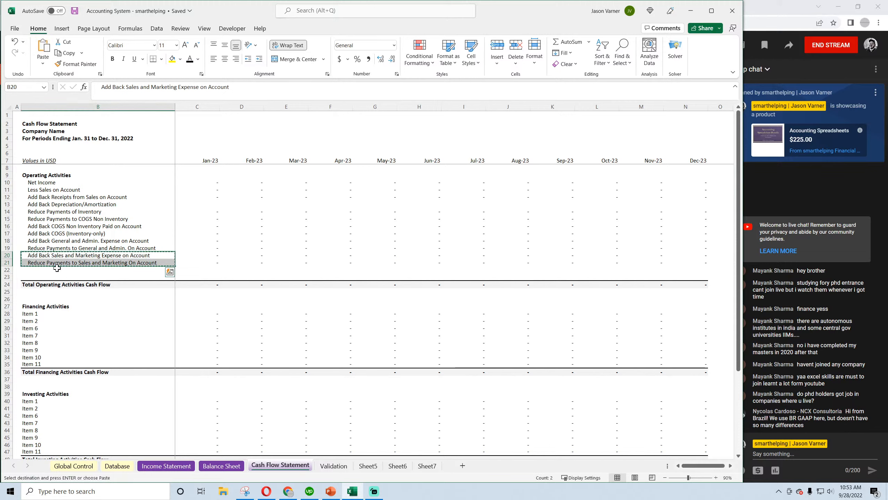
left_click(64, 269)
key("ctrl+v")
left_click(162, 59)
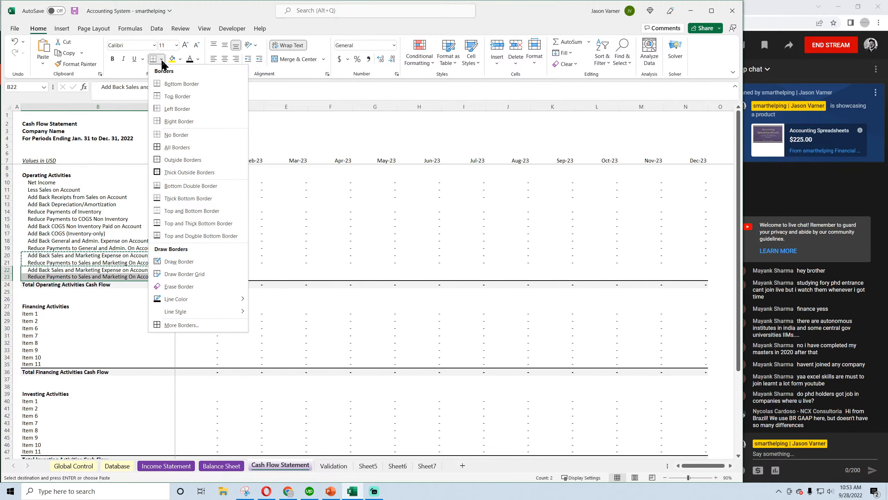
left_click(184, 199)
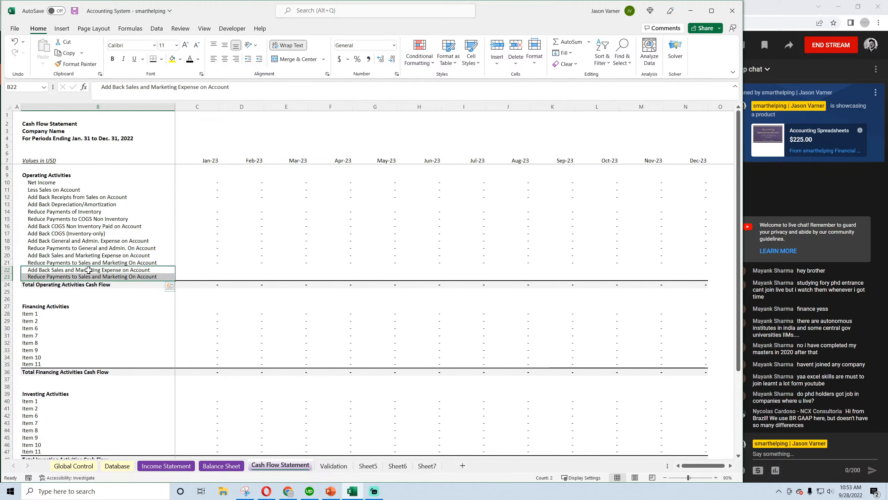
Step: Change the label in B22 to "Add Back Research and Development Expense on Account"
left_click(88, 269)
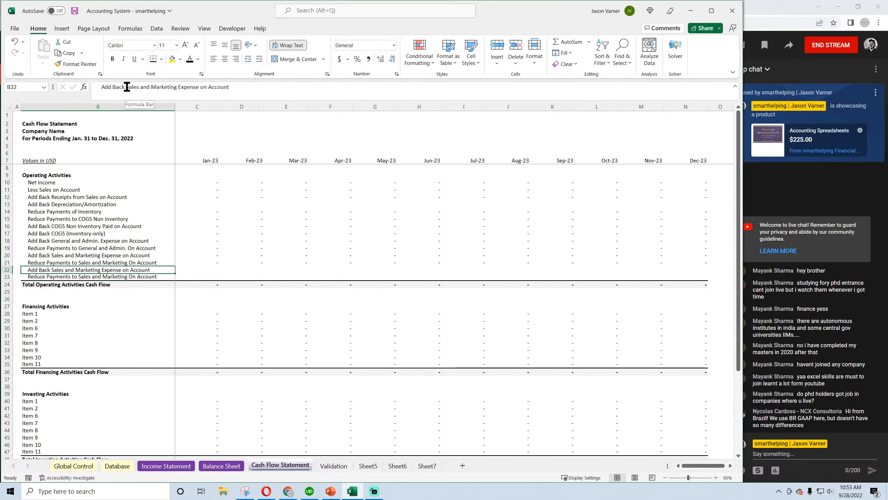
left_click_drag(126, 86, 178, 87)
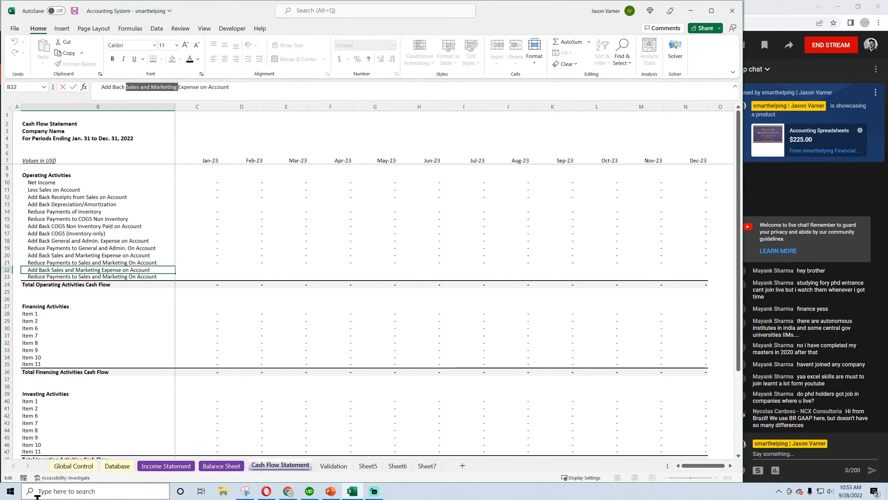
type("Resea")
type("rch and Devel")
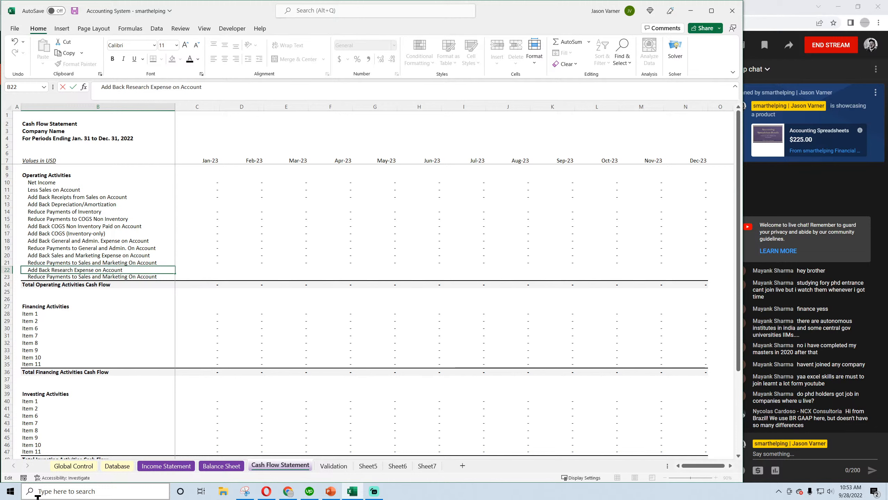
type("opment")
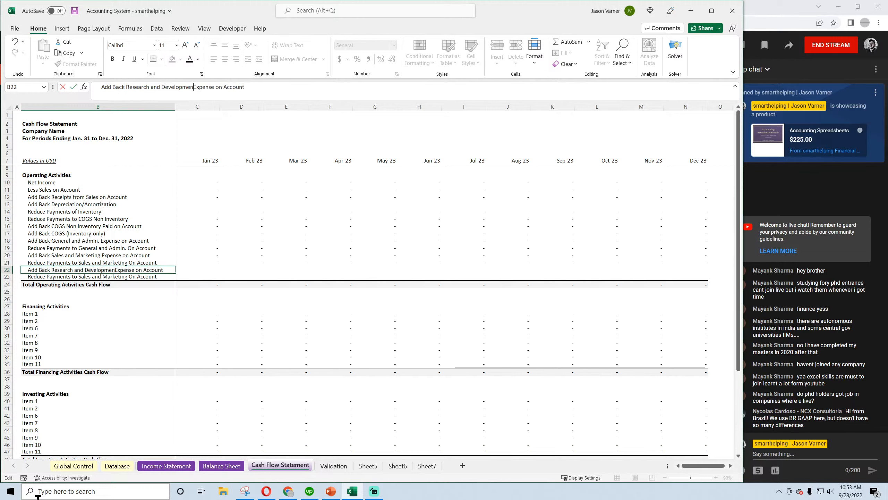
key("Return")
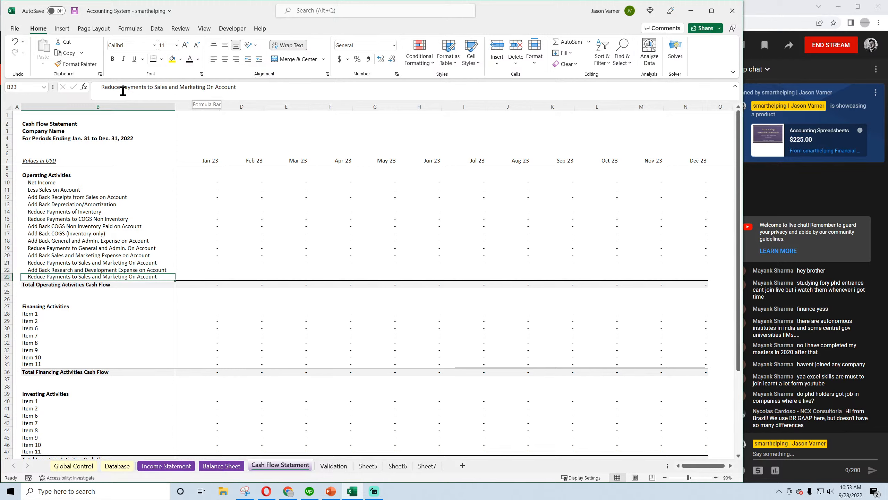
Step: Change B23's label to "Reduce Payments to Research and Development On Account", widen column B slightly to fit, and save the workbook
left_click_drag(154, 87, 192, 88)
left_click(179, 87)
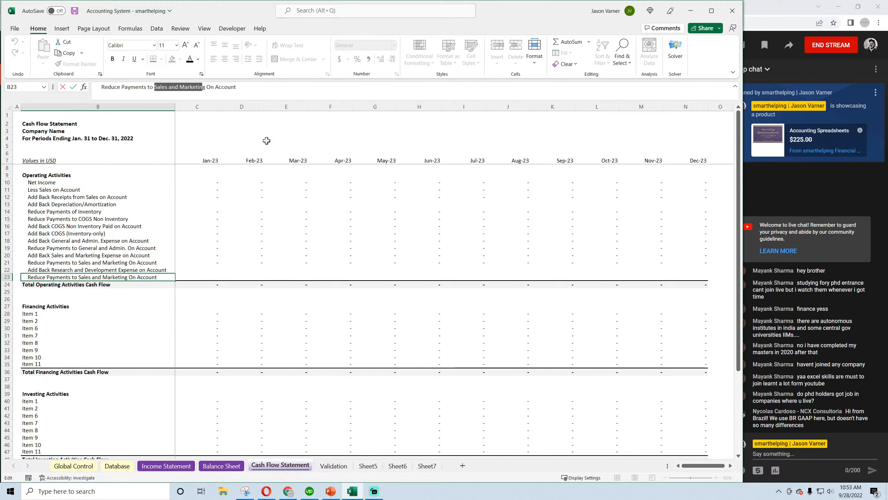
type("Rese")
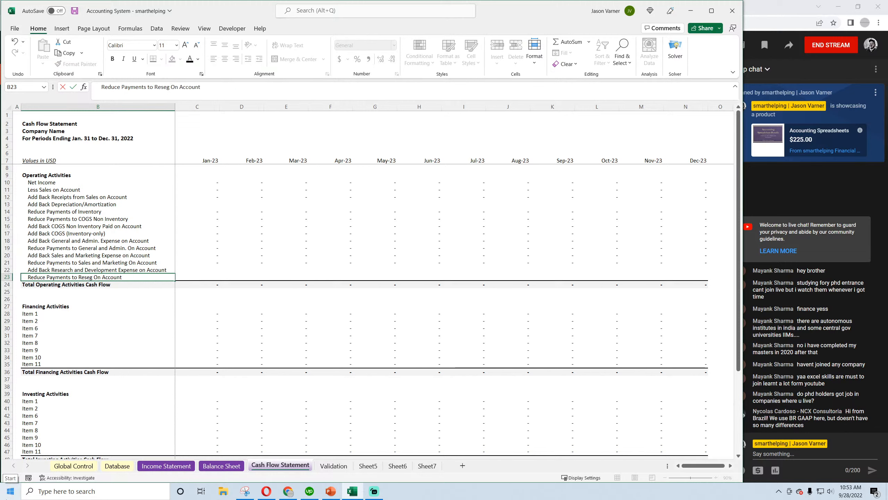
type("arch and Develo")
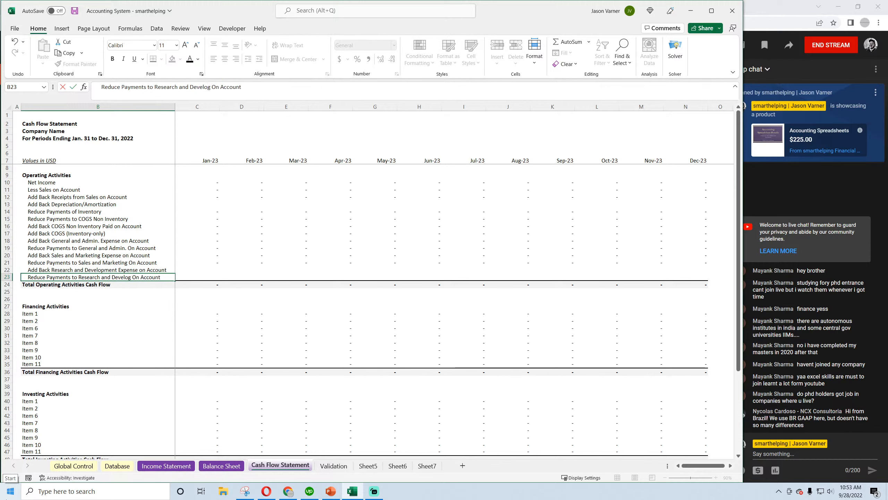
type("pment")
key("Delete")
key("Return")
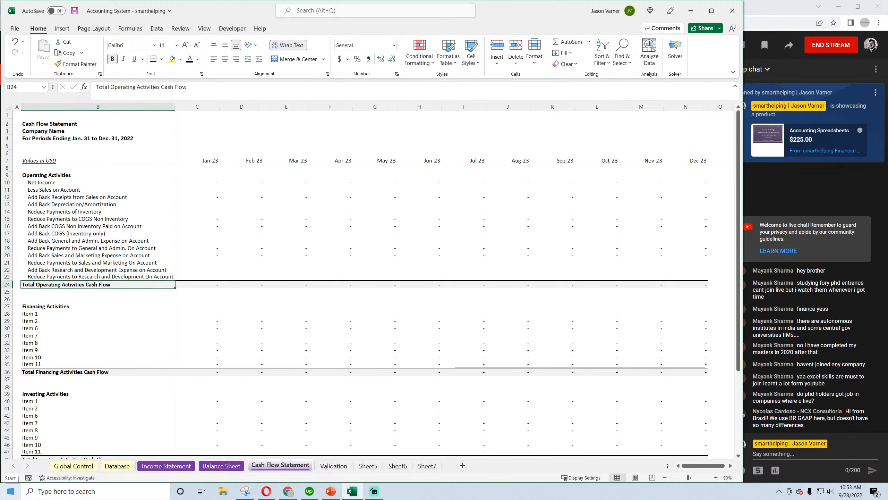
left_click_drag(175, 102, 178, 102)
left_click(74, 11)
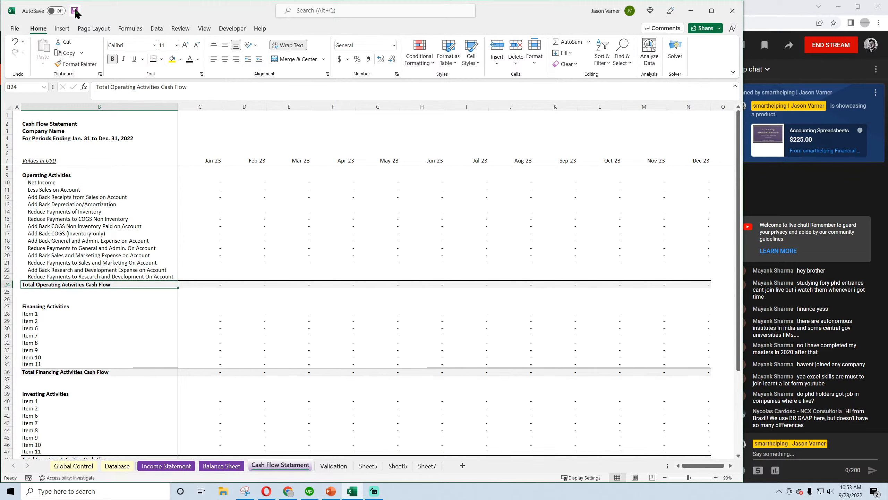
Step: Copy the January Sales and Marketing formulas from C20 and C21 into C22 and C23 for Research and Development
left_click(120, 270)
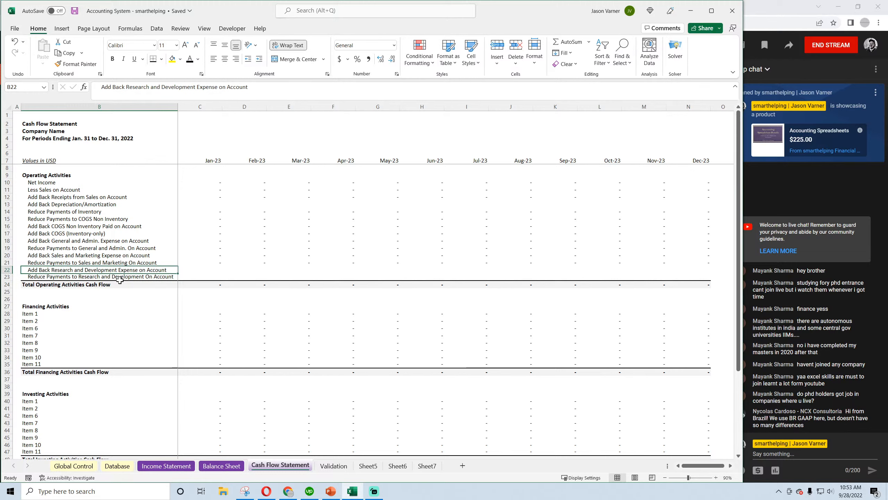
left_click(120, 279)
left_click(210, 262)
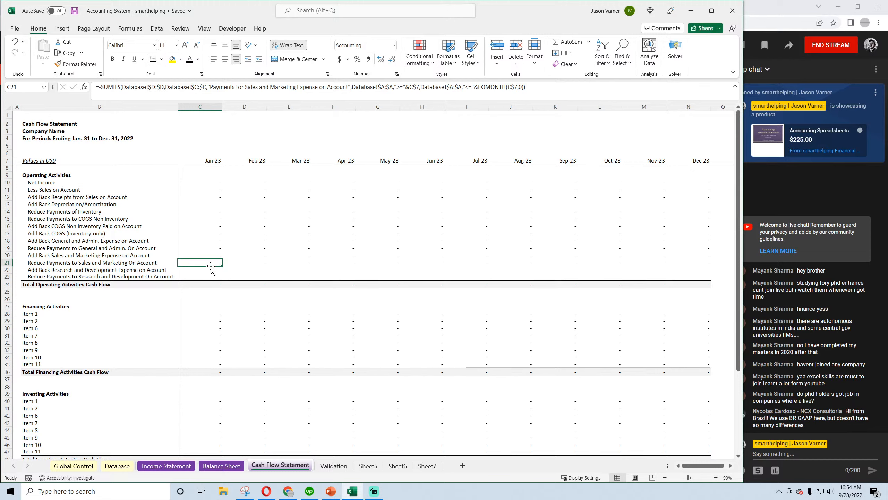
key("ctrl+c")
left_click(209, 257)
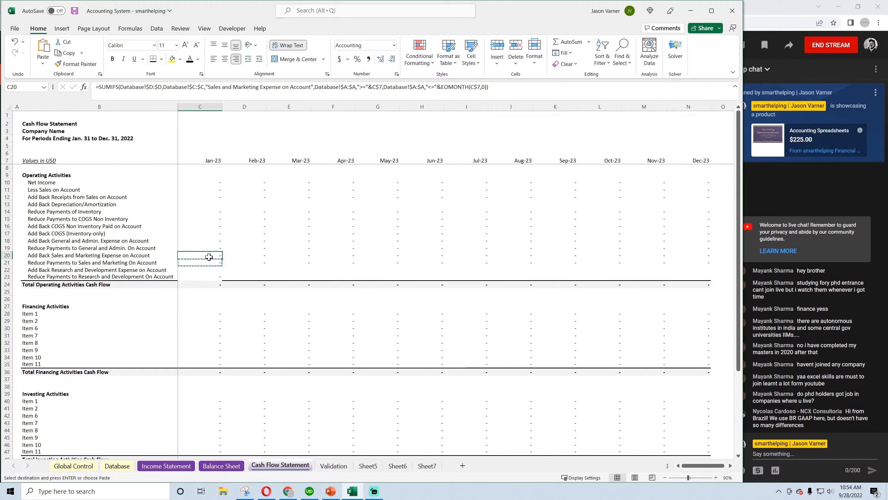
key("ctrl+c")
left_click(206, 269)
key("ctrl+v")
left_click(207, 277)
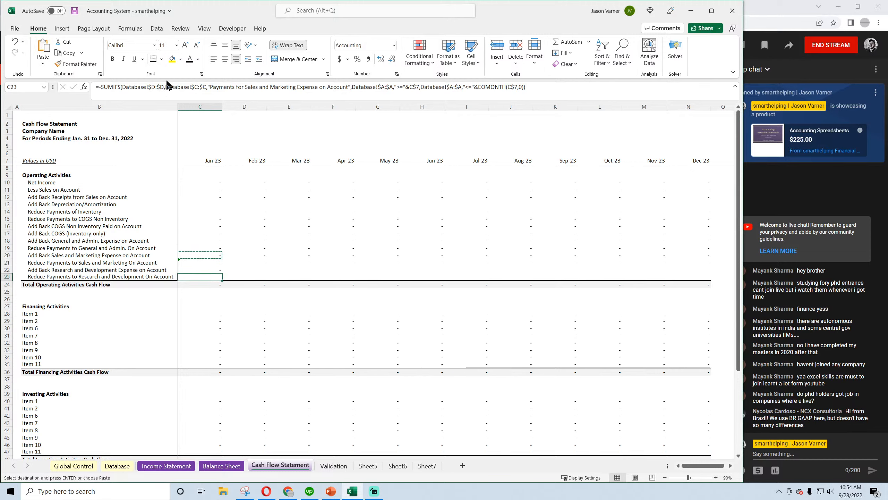
key("Escape")
Step: Change the category in C22's SUMIFS formula to "Research and Development Expense on Account"
left_click(204, 267)
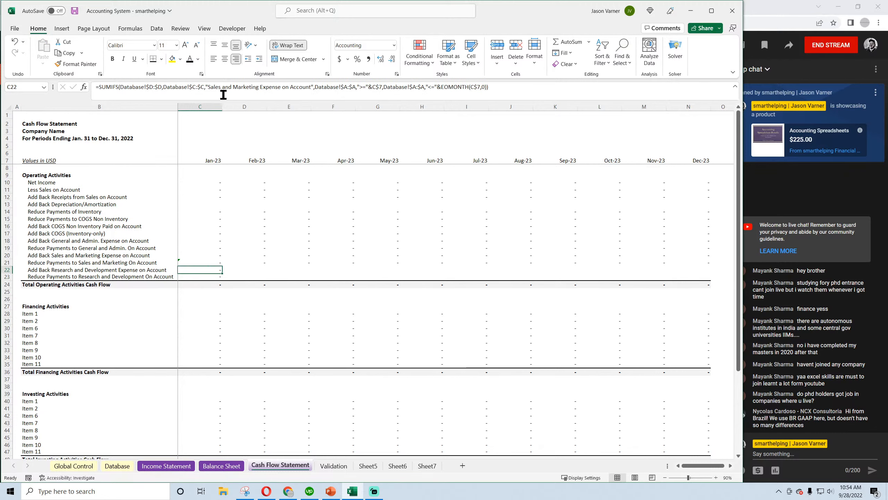
left_click_drag(209, 87, 259, 87)
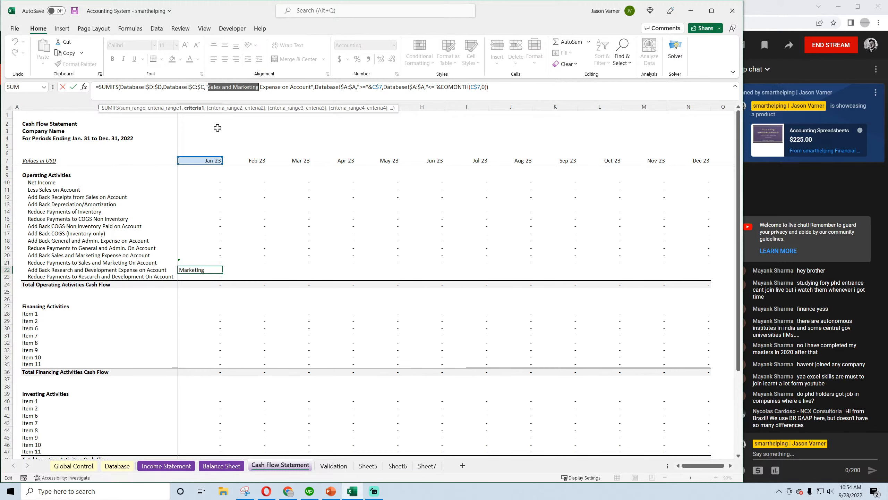
type("Resear")
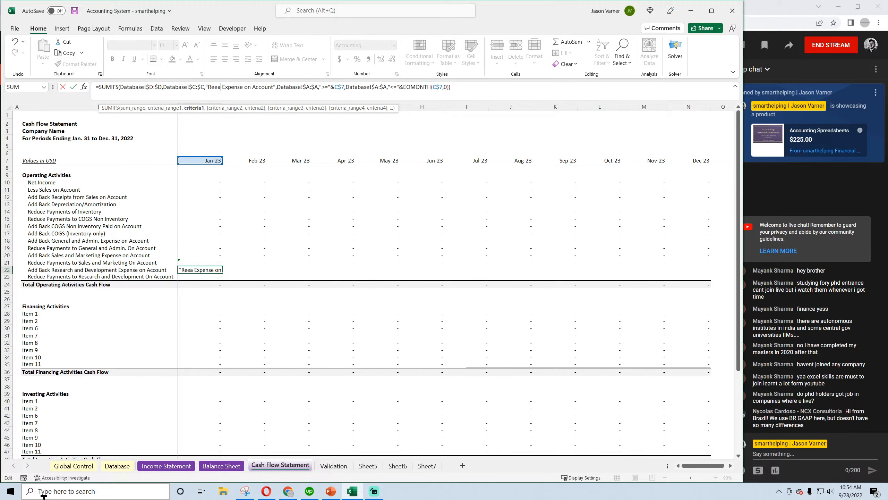
type("ch and Devel")
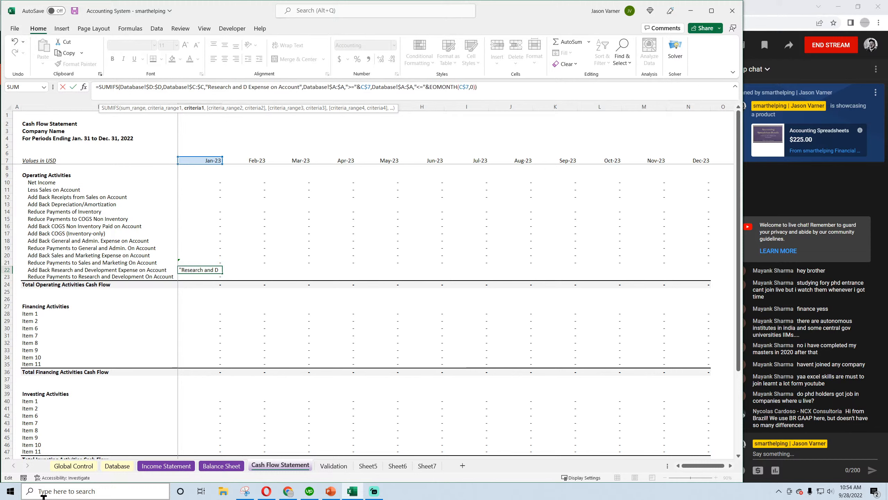
type("opment")
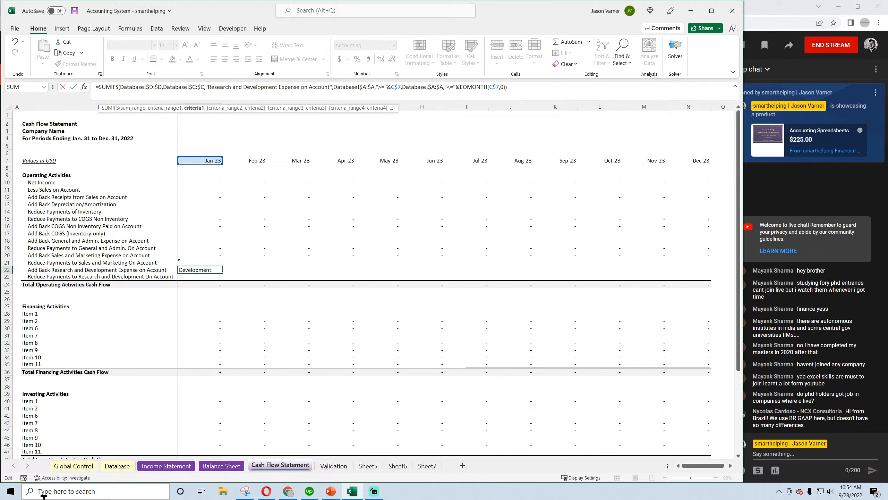
key("Return")
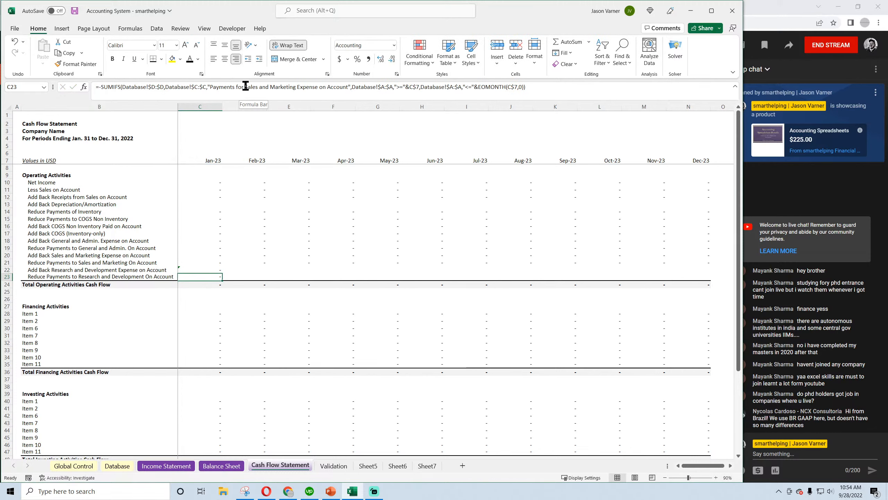
Step: Change the category in C23's SUMIFS formula to "Payments for Research and Development Expense on Account"
left_click_drag(245, 87, 297, 89)
type("Research and D")
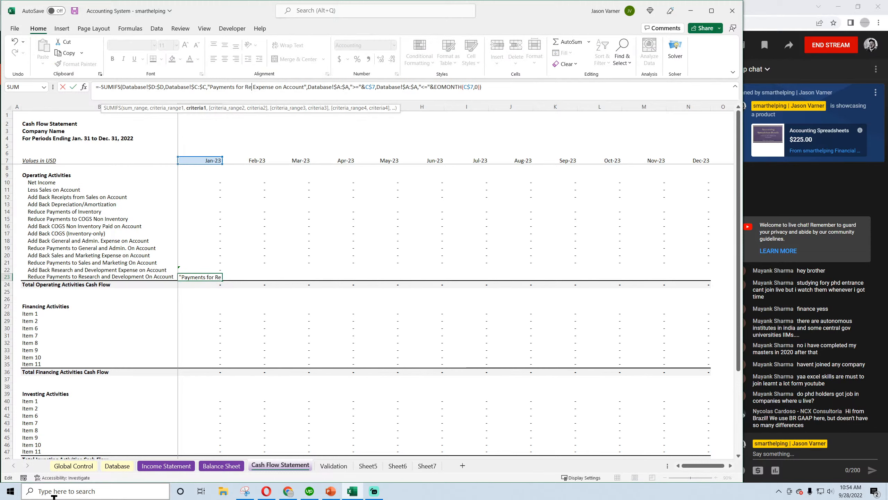
type("evelopment")
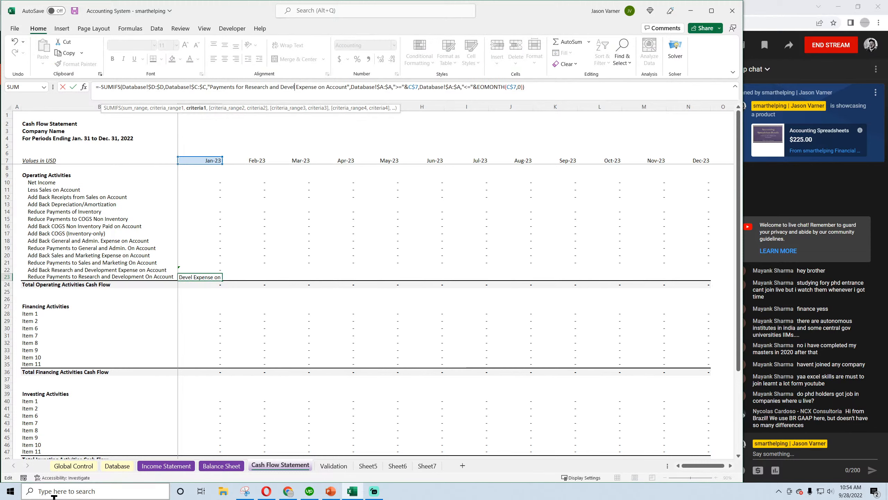
key("Return")
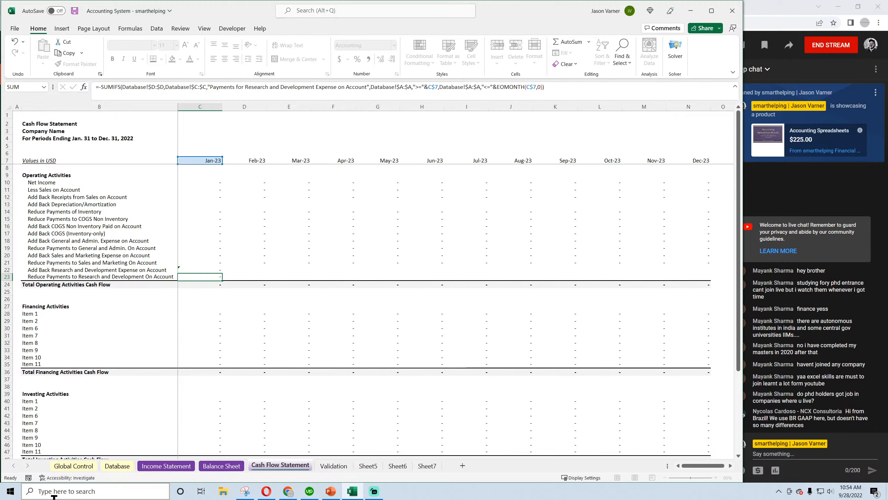
Step: Fill the formulas in C22:C23 through December, check January's Total Operating Activities Cash Flow formula, and save the workbook
left_click_drag(215, 269, 716, 289)
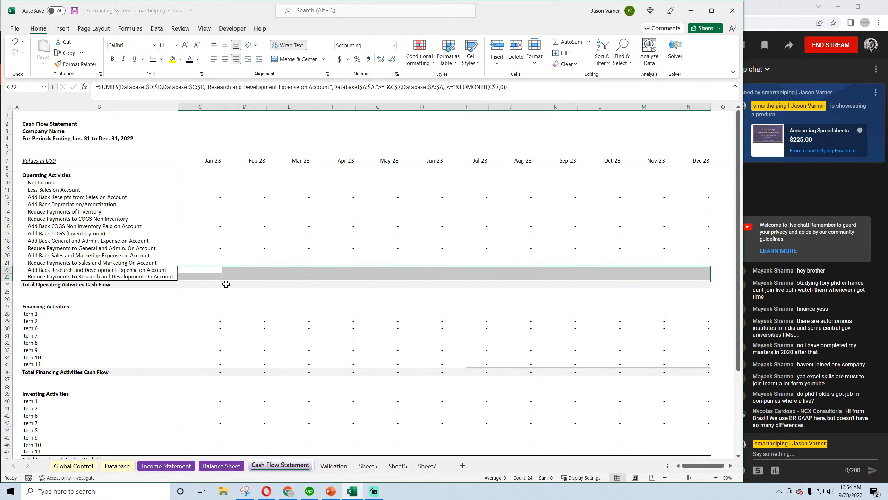
double_click(208, 284)
key("Return")
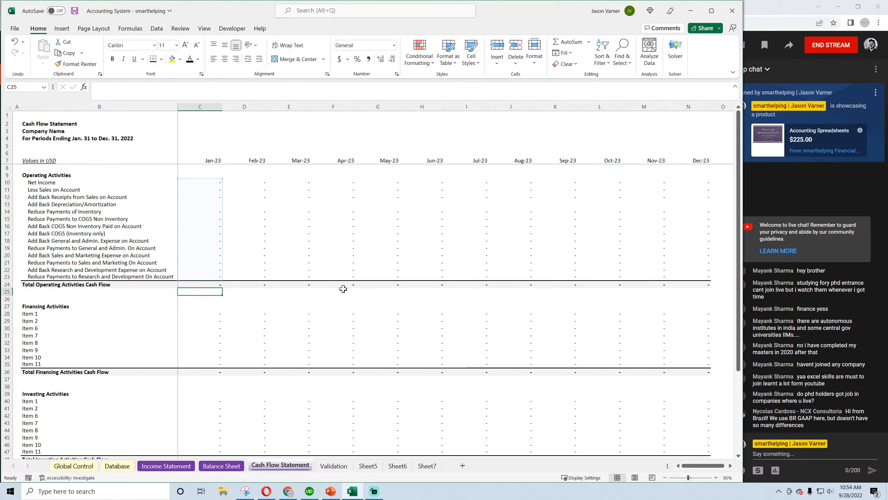
left_click(333, 291)
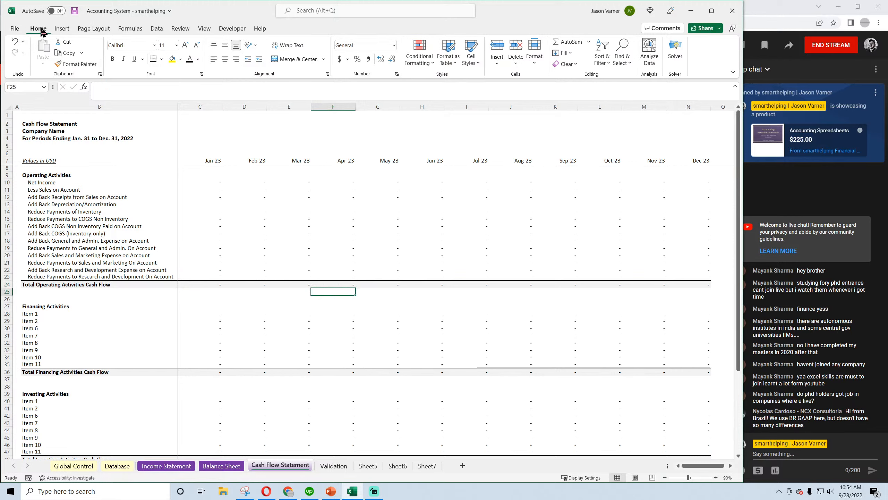
left_click(75, 11)
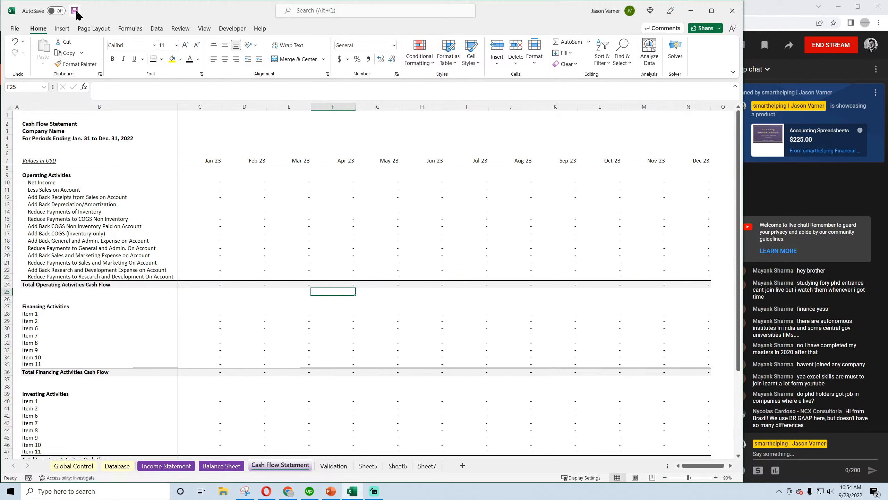
Step: In the Database sheet, enter the date 1/1/2023 and the description "rD" for the first transaction in row 2
left_click(52, 190)
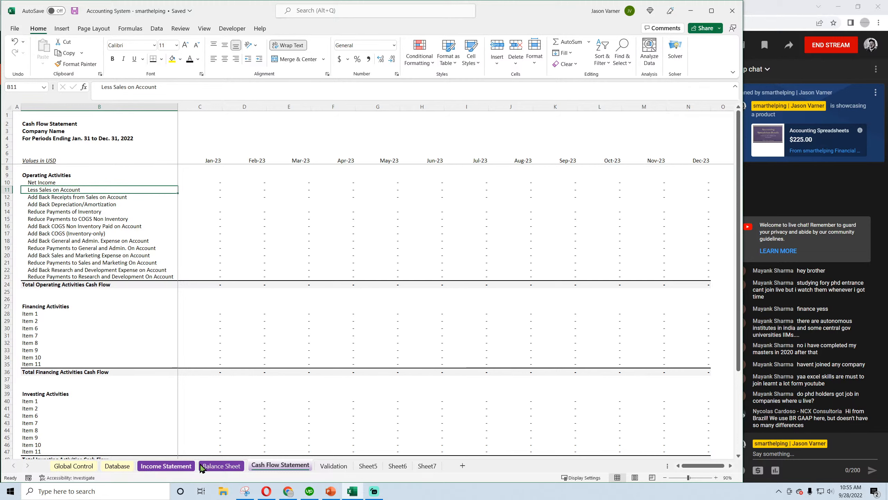
left_click(167, 466)
left_click(118, 466)
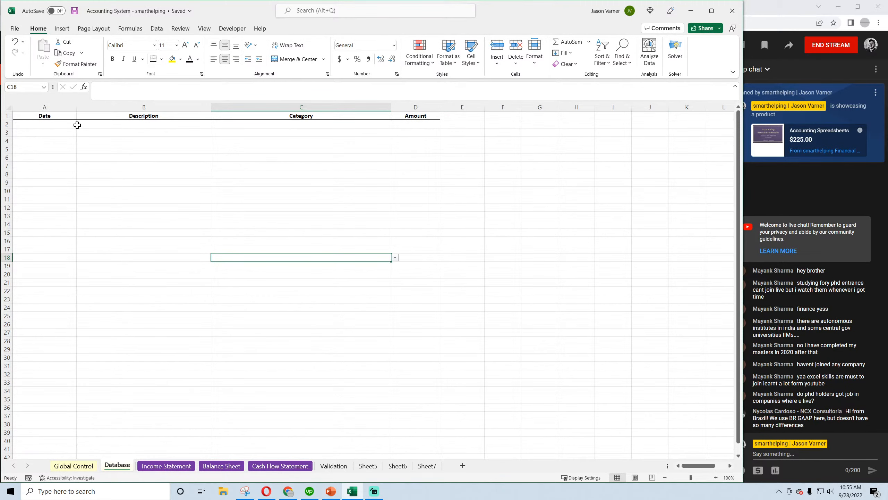
left_click(58, 124)
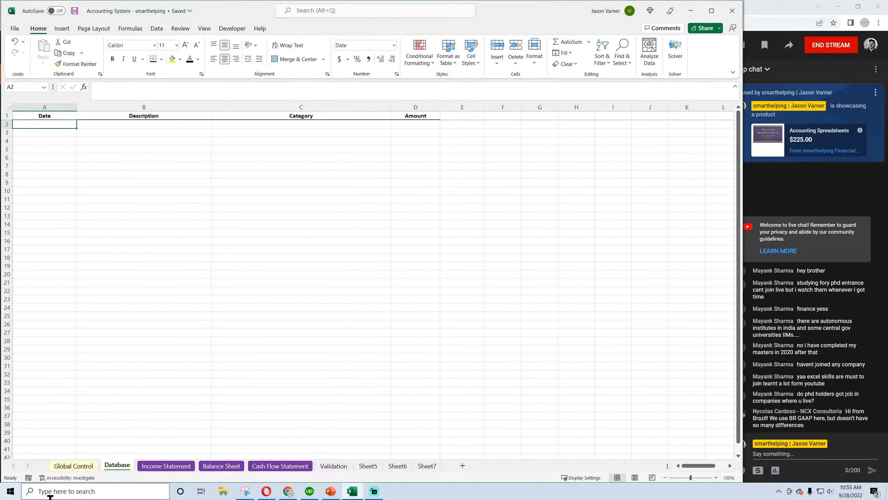
type("1/1/202")
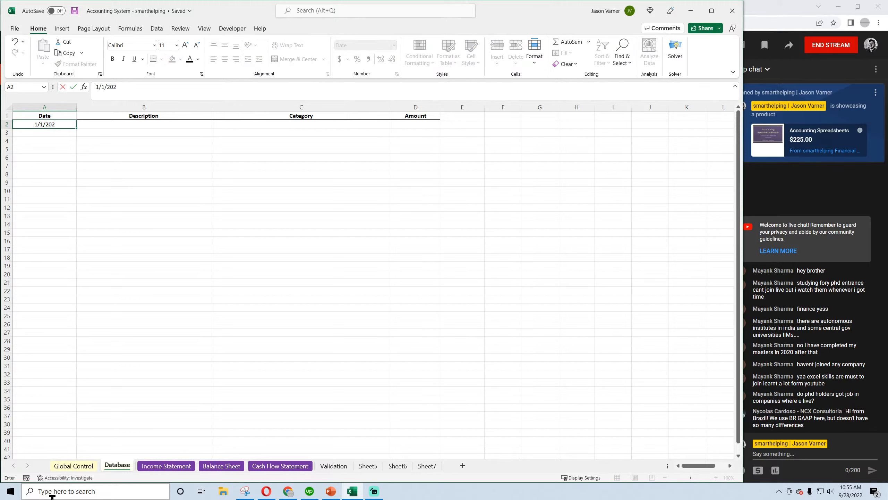
type("3")
key("Return")
key("Up")
key("Right")
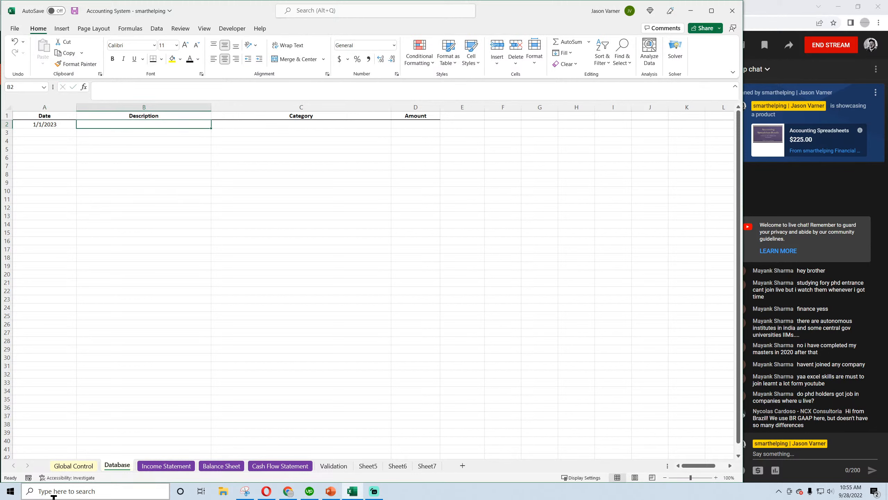
type("rD")
key("Tab")
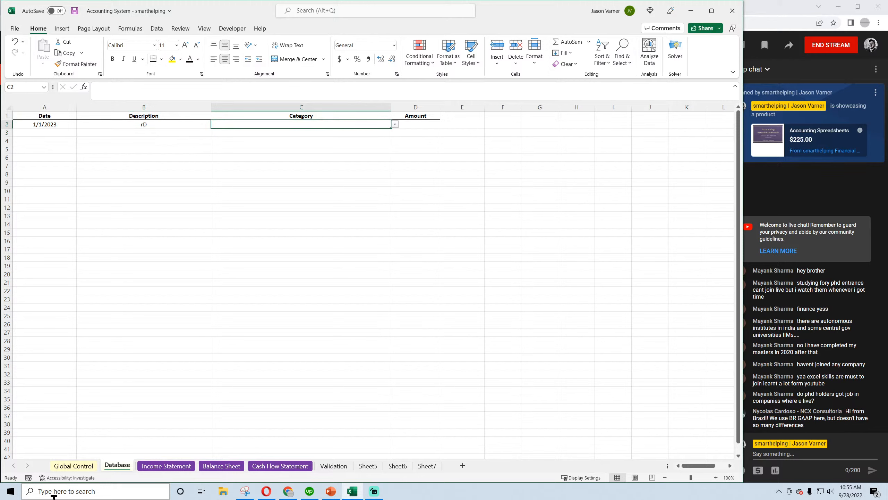
Step: Set row 2's category to Research and Development Expense and its amount to 6,000
left_click(394, 125)
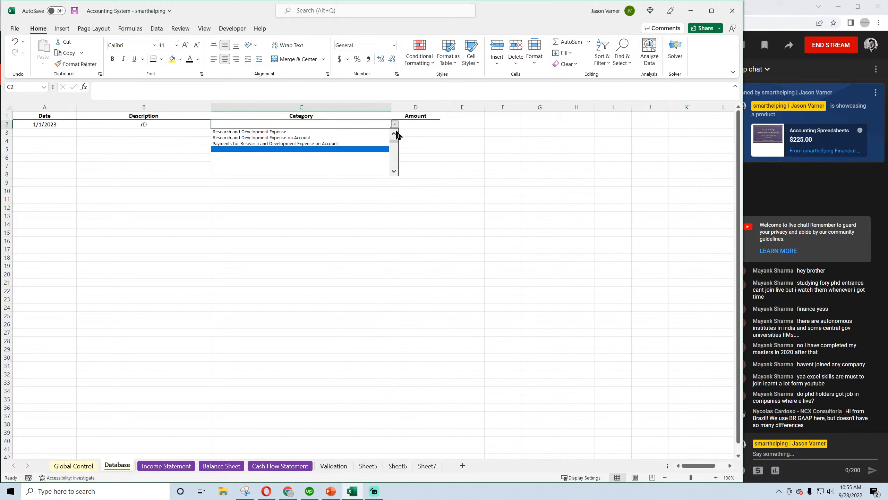
left_click(396, 131)
left_click(313, 138)
left_click(426, 127)
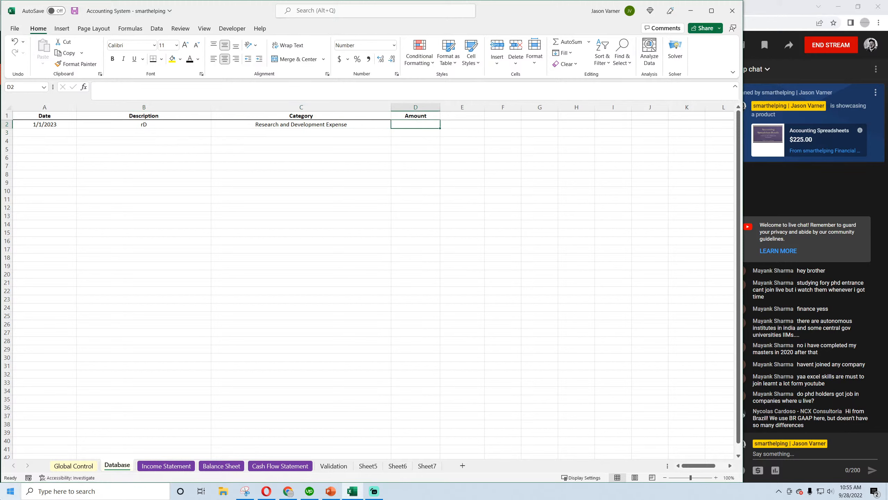
type("6,000")
key("Return")
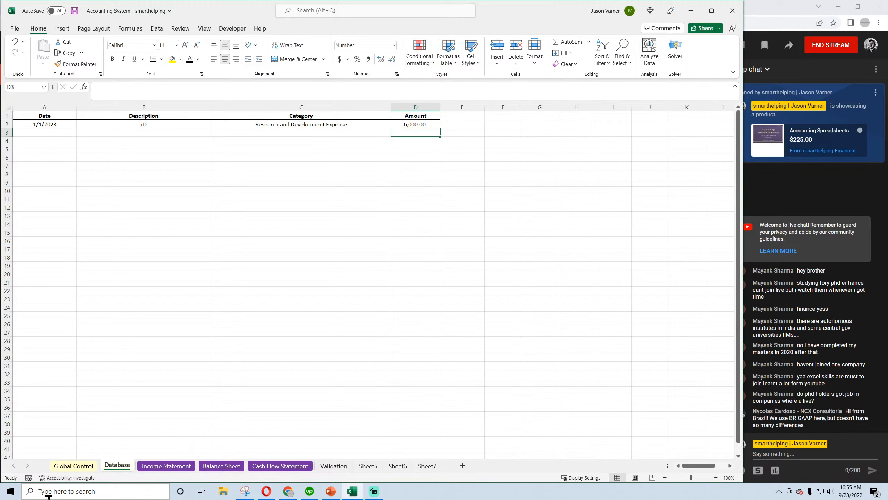
Step: Copy the row 2 transaction into row 3 and change its date to 3/1/2023
left_click_drag(39, 124, 416, 125)
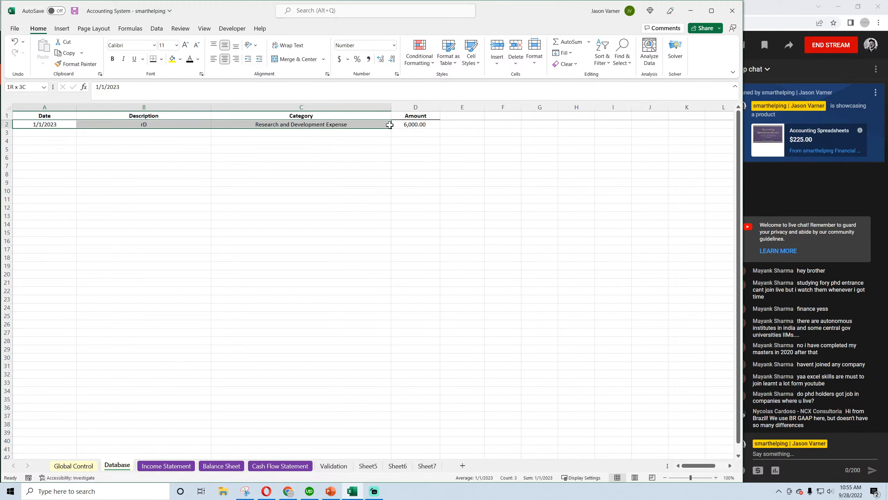
key("ctrl+c")
left_click(34, 133)
key("ctrl+v")
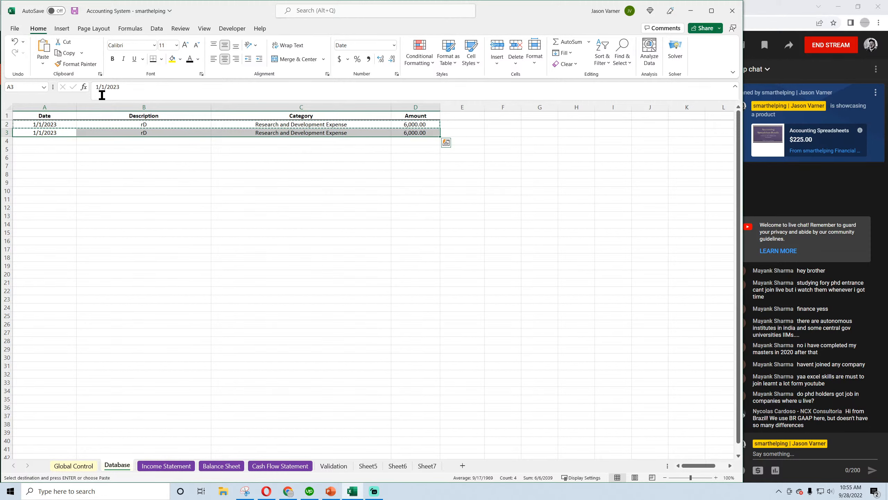
left_click_drag(99, 87, 94, 88)
type("3")
left_click(101, 215)
Step: Copy the row 3 transaction into row 4 and change its date to 5/1/2023
left_click_drag(46, 133, 405, 137)
key("ctrl+c")
left_click(45, 141)
key("ctrl+v")
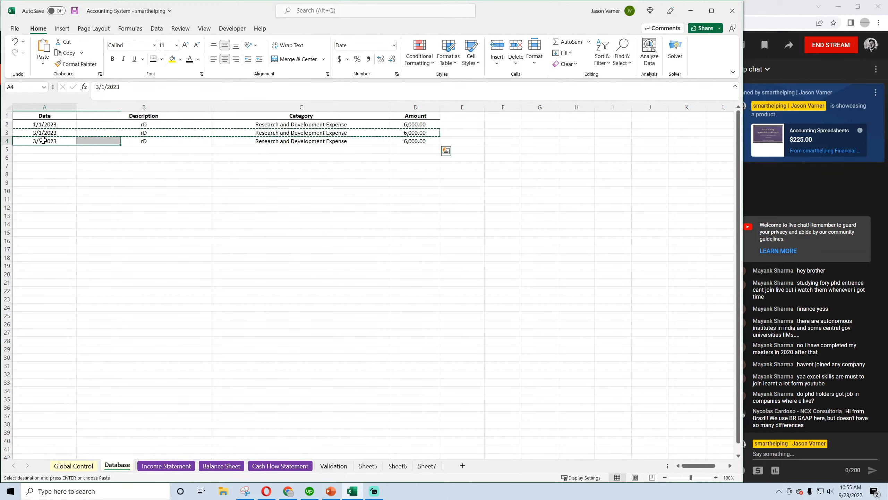
left_click_drag(99, 88, 95, 87)
type("5")
left_click(126, 274)
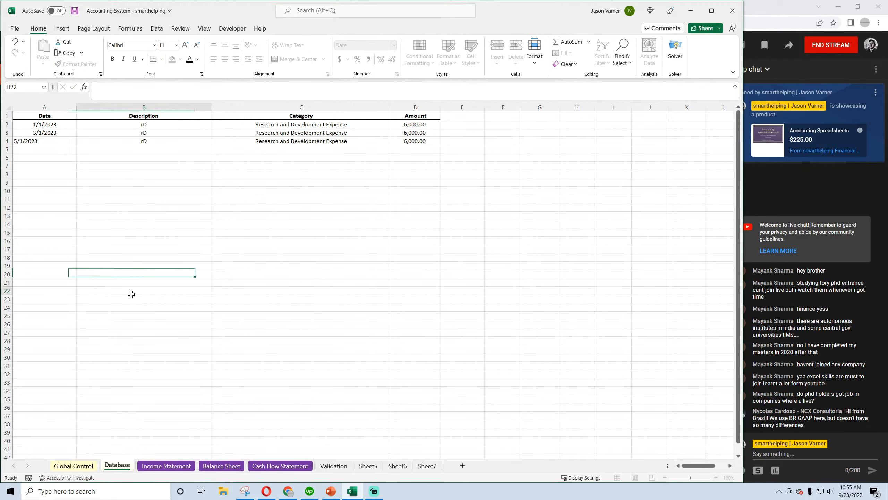
left_click(131, 290)
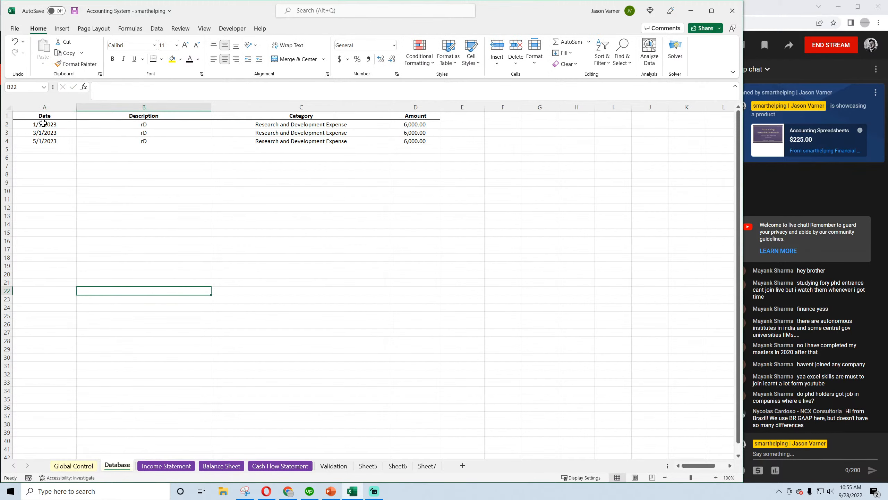
Step: Copy the transactions in rows 2 to 4 into rows 5 to 7, and set A6 to 2/1/2023 and A7 to 7/1/2023
left_click_drag(43, 124, 406, 139)
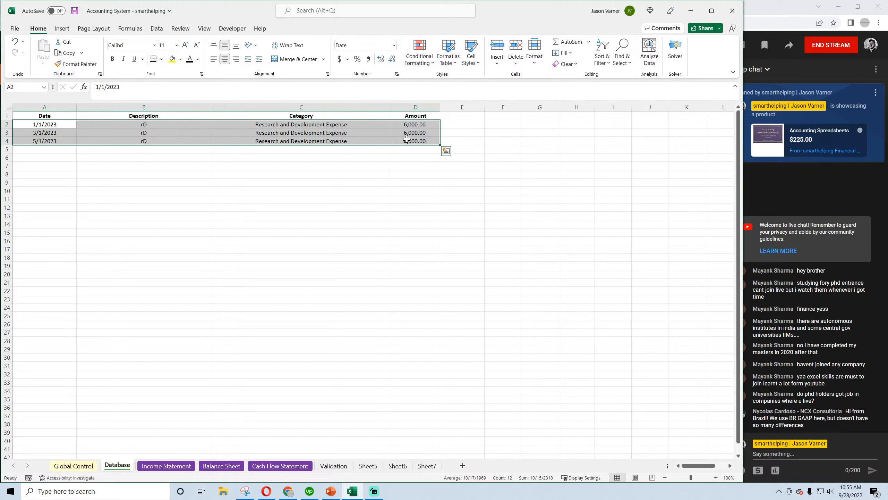
key("ctrl+c")
left_click(56, 150)
key("ctrl+v")
left_click(54, 150)
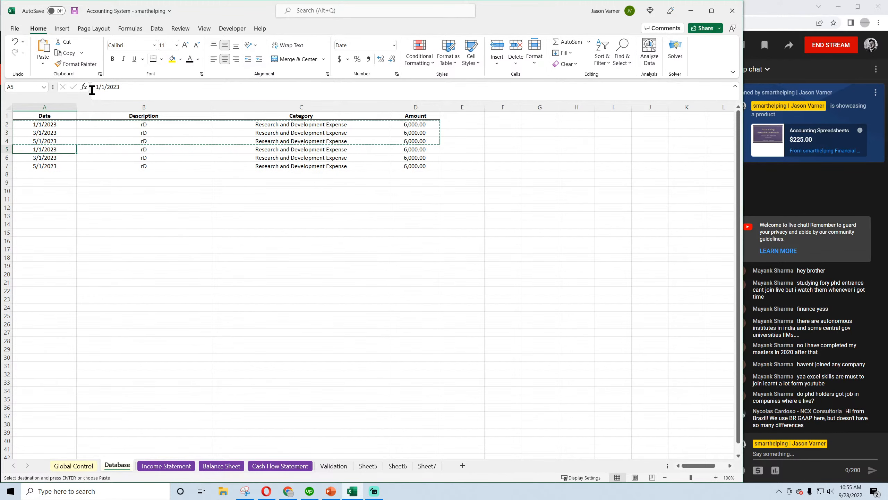
left_click(47, 157)
left_click(96, 87)
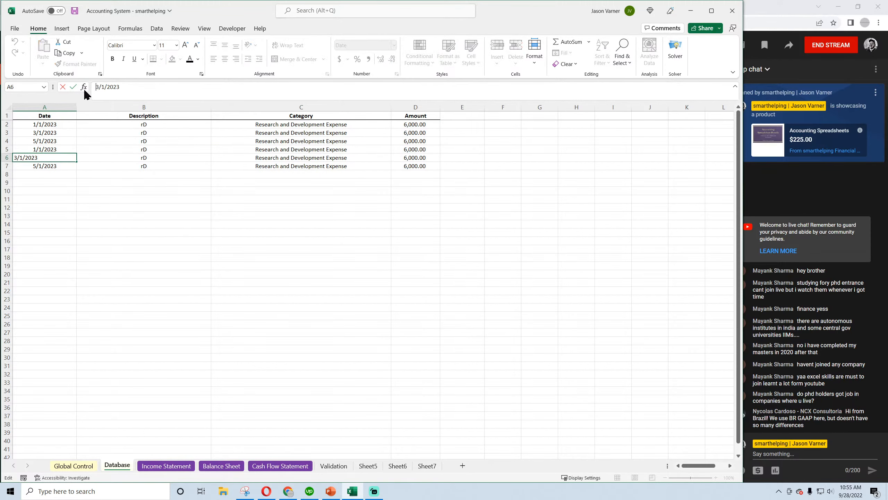
type("2")
key("Delete")
key("Return")
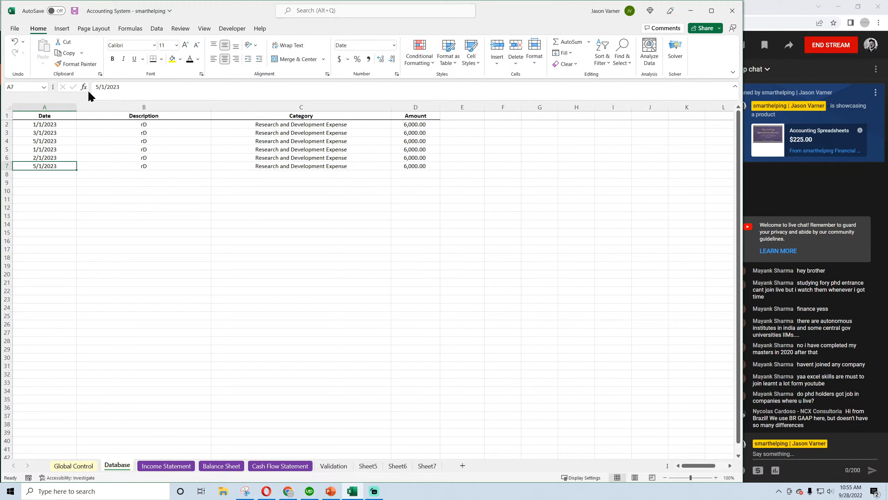
double_click(98, 87)
type("7")
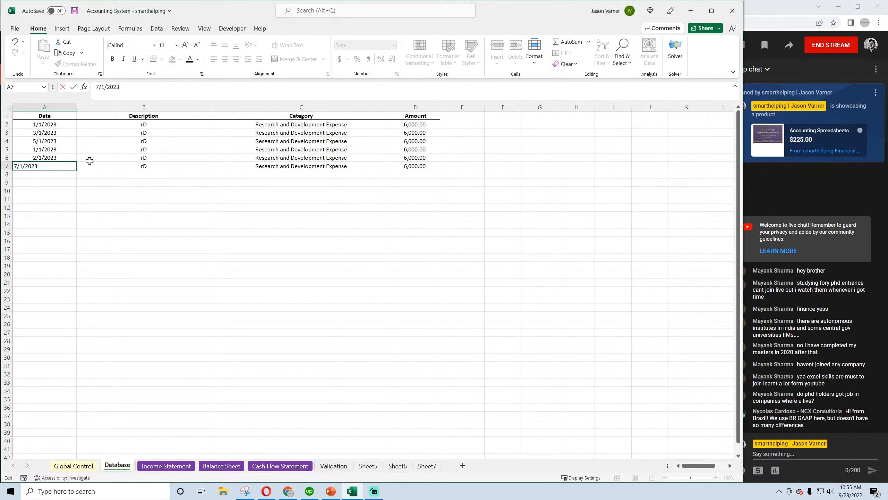
left_click(142, 249)
Step: Set the category in C5:C7 to Research and Development Expense on Account
left_click(323, 150)
left_click(394, 149)
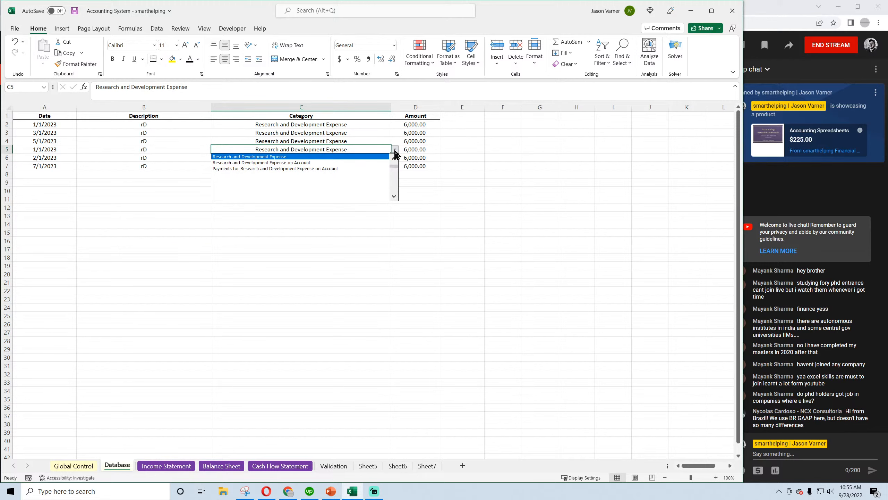
left_click(340, 165)
key("ctrl+c")
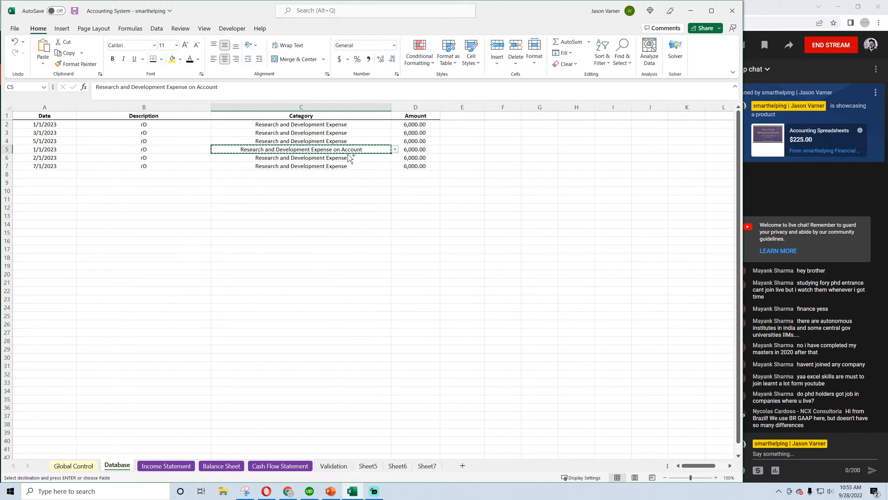
left_click(356, 157)
key("ctrl+v")
left_click(357, 166)
key("ctrl+v")
Step: Set the amounts in D5, D6 and D7 to 150,000, 20,000 and 5,000
left_click(424, 152)
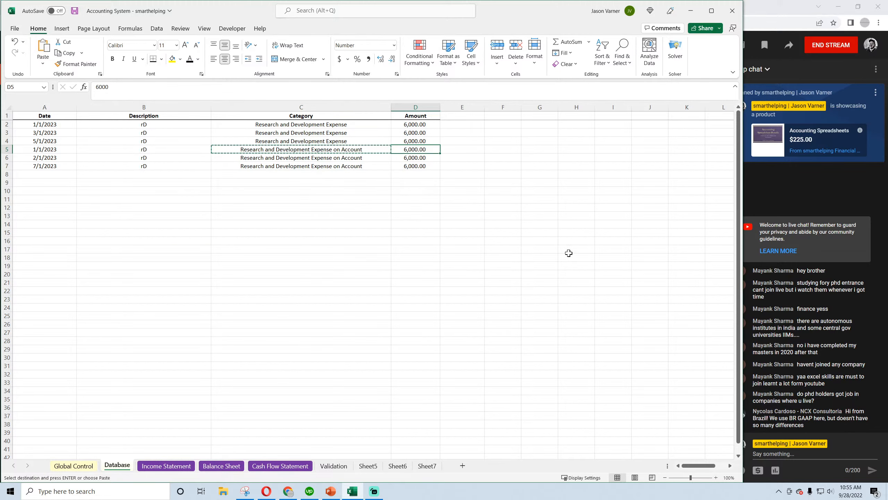
type("150,00")
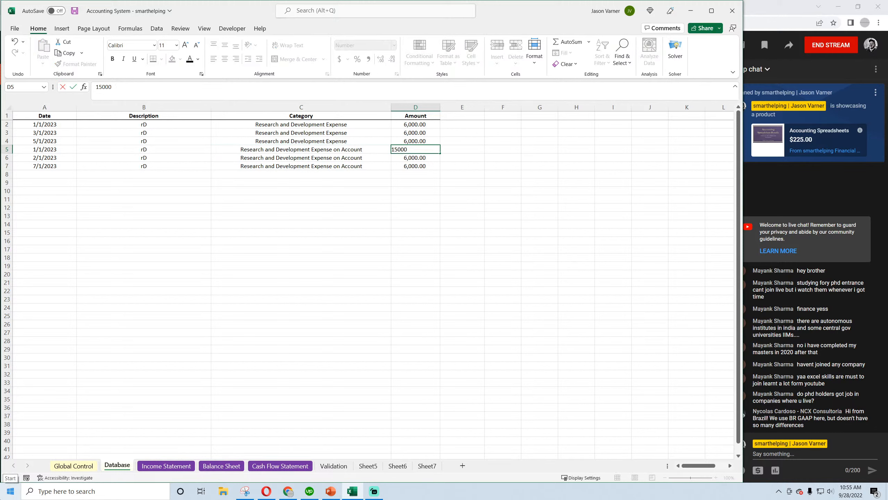
type("0")
key("Return")
type("20")
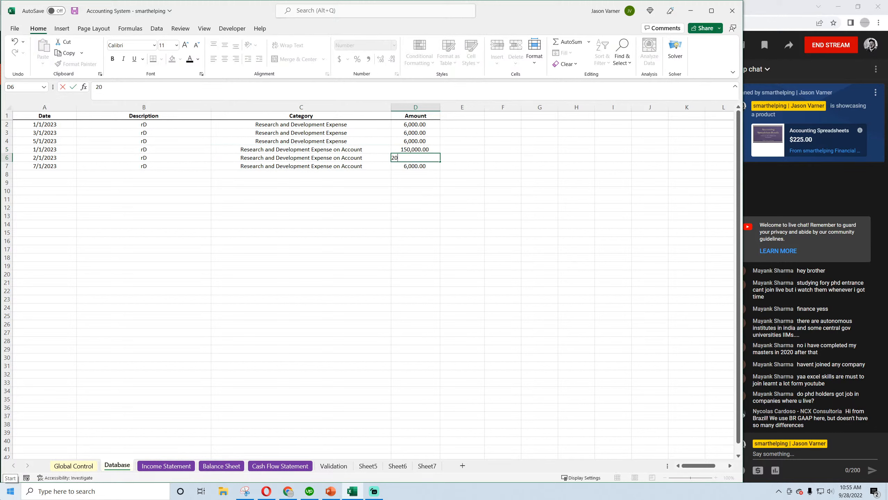
type(",000")
key("Return")
type("5,00")
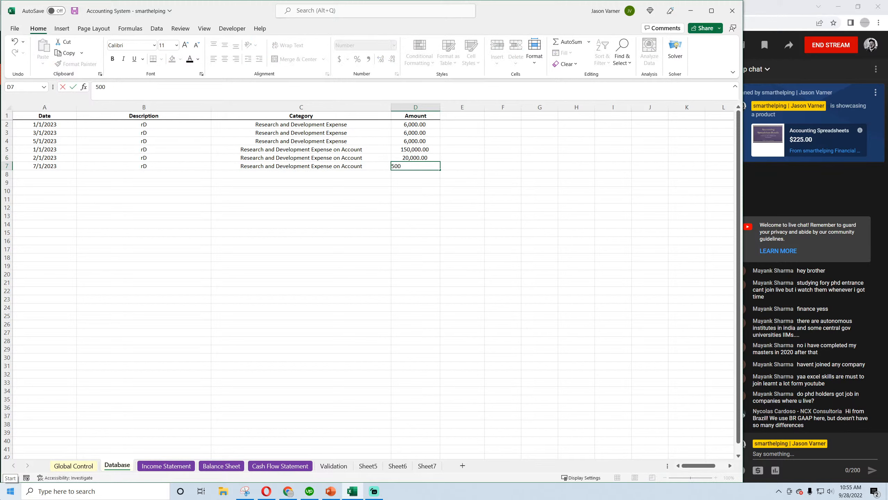
type("0")
key("Return")
Step: Copy rows 5 to 7 into rows 8 to 10 and set their category to Payments for Research and Development Expense on Account
left_click_drag(51, 149, 409, 165)
key("ctrl+c")
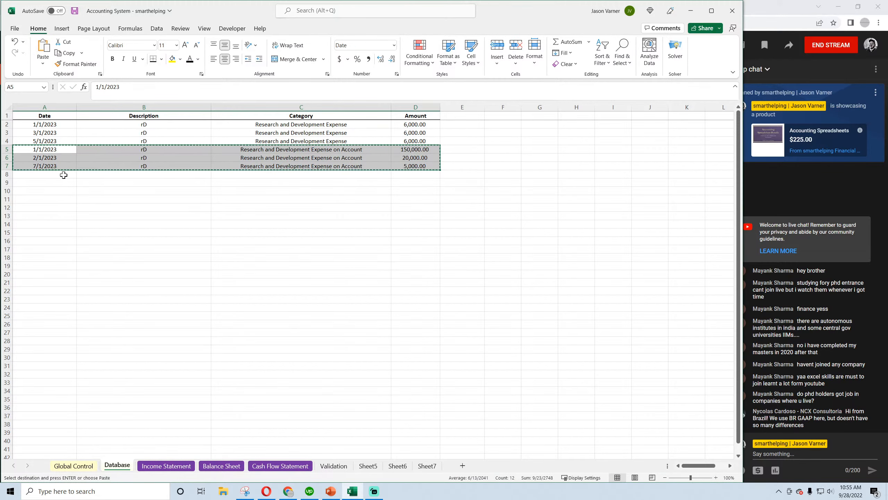
left_click(66, 174)
key("ctrl+v")
left_click(367, 175)
left_click(395, 174)
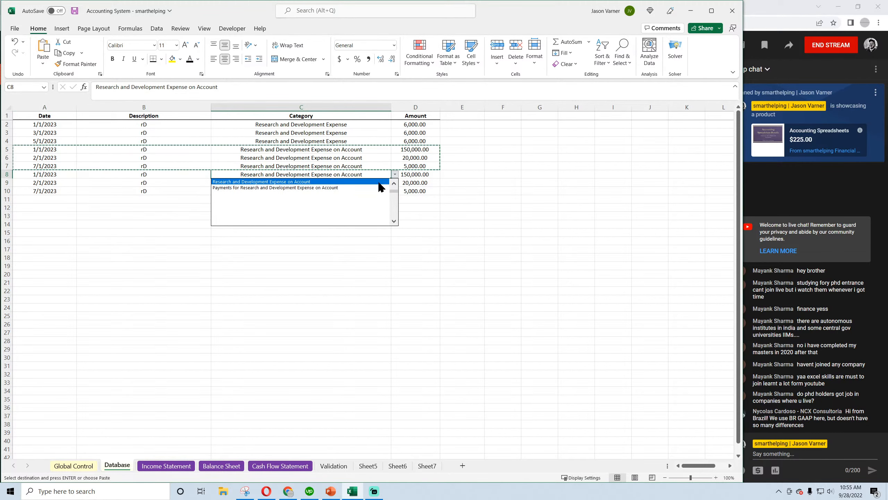
left_click(374, 191)
key("ctrl+c")
left_click(346, 182)
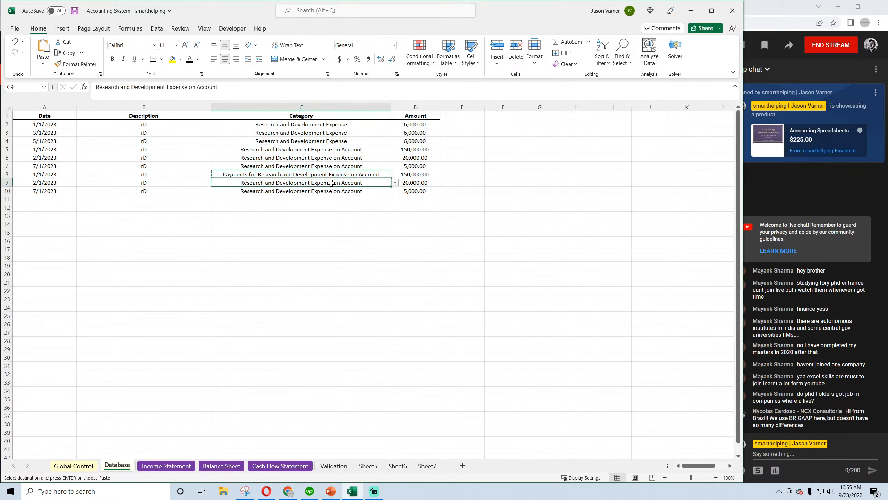
key("ctrl+v")
left_click(325, 191)
key("ctrl+v")
Step: Change the dates of the three payment transactions in A8:A10 to 8/1/2023
left_click(48, 174)
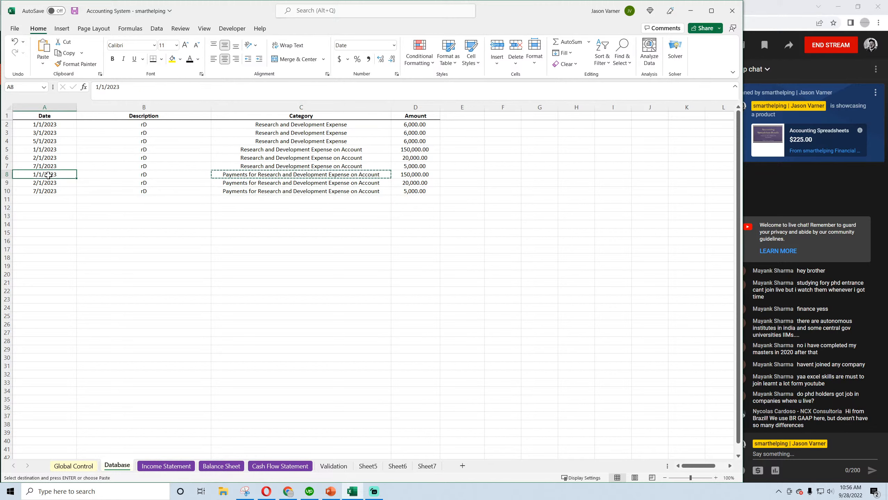
left_click(43, 189)
left_click_drag(98, 88, 62, 92)
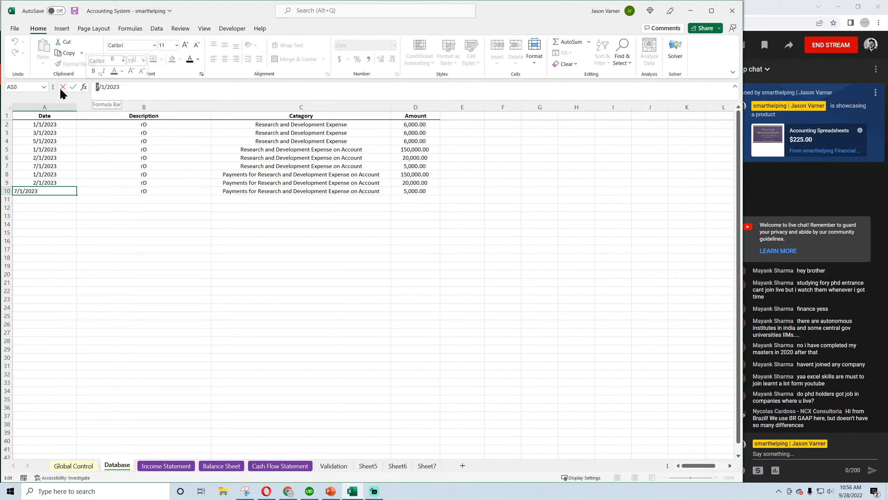
type("8")
key("Return")
key("Up")
key("Up")
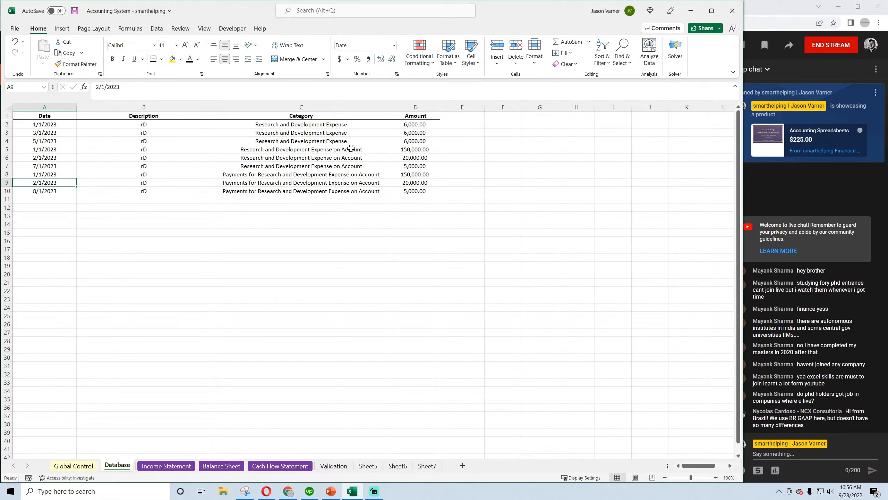
left_click_drag(100, 84, 98, 87)
type("8")
key("Return")
key("Return")
left_click(44, 172)
type("8")
left_click(119, 246)
Step: Change the date of the payment transaction in row 9 to 10/1/2023
left_click_drag(49, 174, 417, 187)
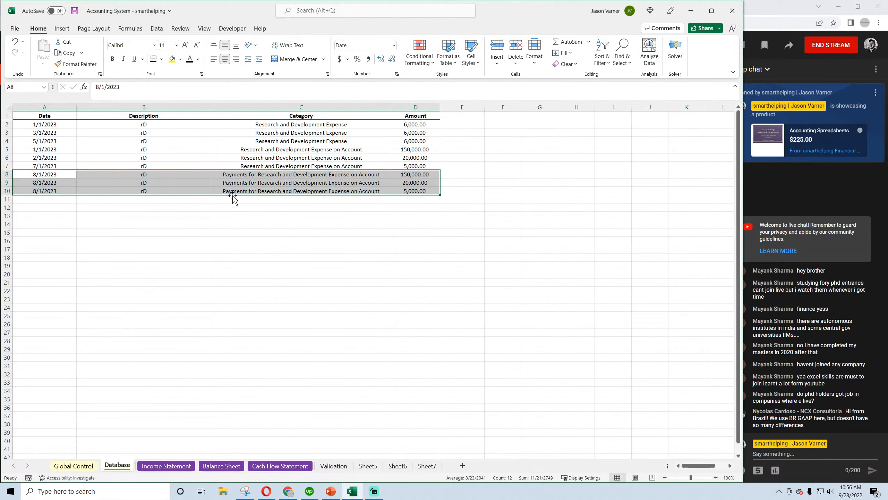
left_click(42, 182)
left_click_drag(99, 89, 80, 97)
type("10")
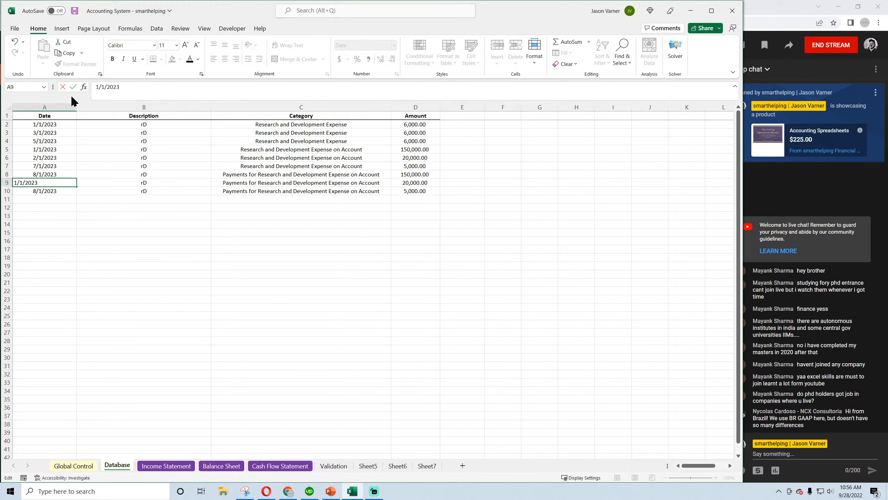
left_click(86, 257)
Step: Remove the 5,000 payment transaction from row 10
left_click_drag(44, 189, 417, 191)
right_click(418, 192)
left_click(450, 319)
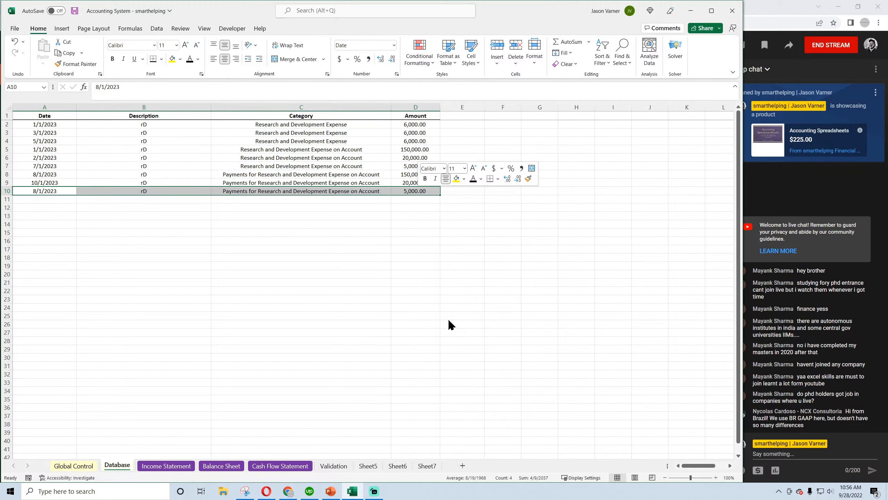
left_click(416, 249)
Step: Select the amount of the 8/1/2023 payment in D8
left_click(413, 183)
left_click(414, 174)
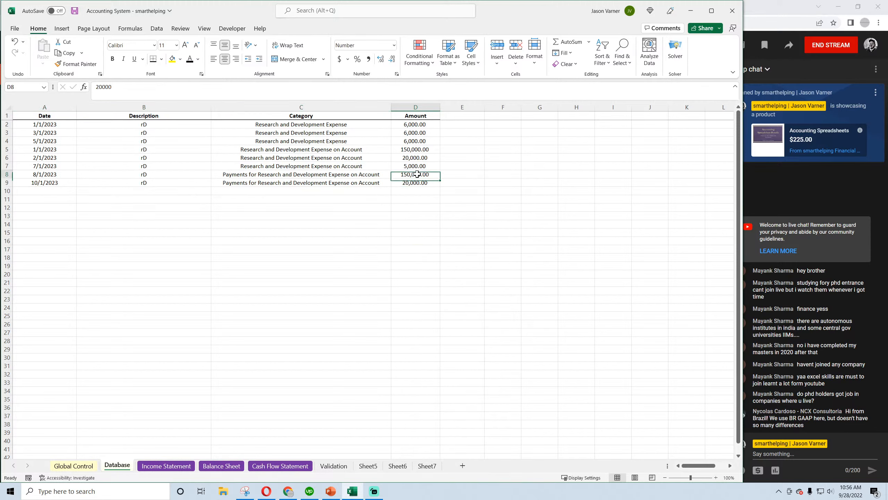
Step: Set the Database payments for Research and Development Expense on Account to 100,000 for 8/1/2023 and 25,000 for 10/1/2023, and save the workbook
type("10000")
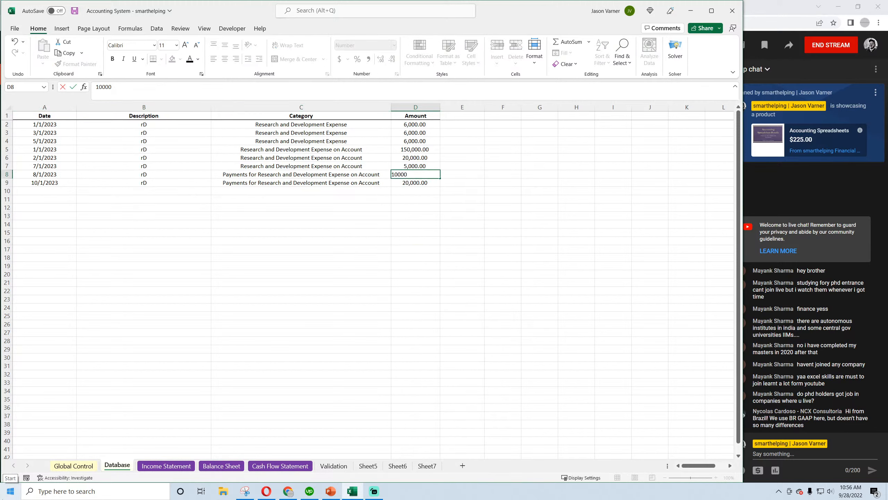
type("00")
key("Return")
key("Up")
type("100,000")
key("Return")
type("80")
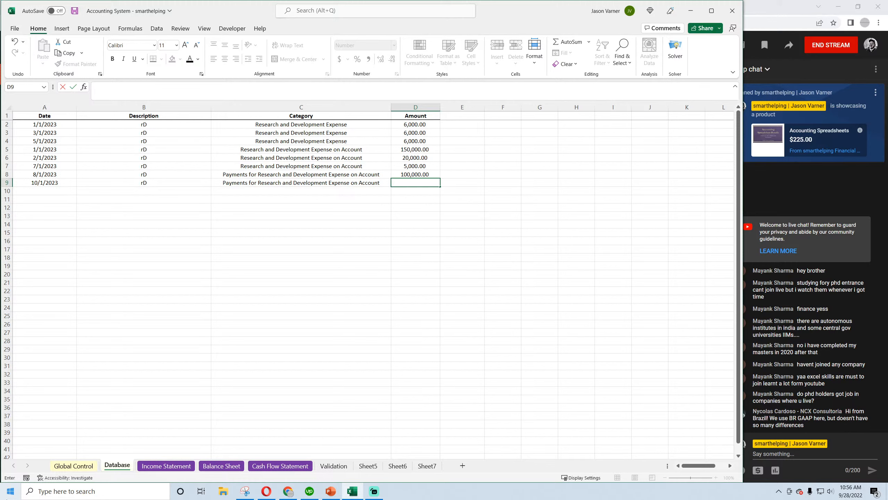
type("00")
key("Return")
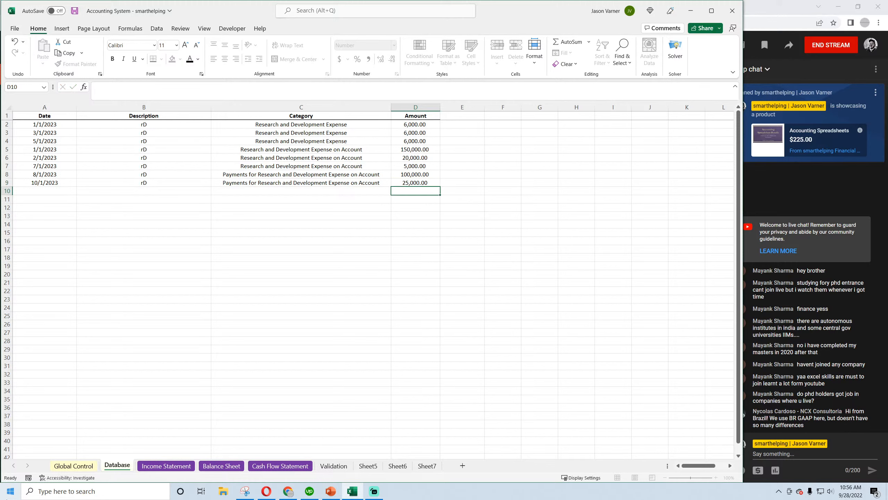
left_click_drag(431, 150, 417, 162)
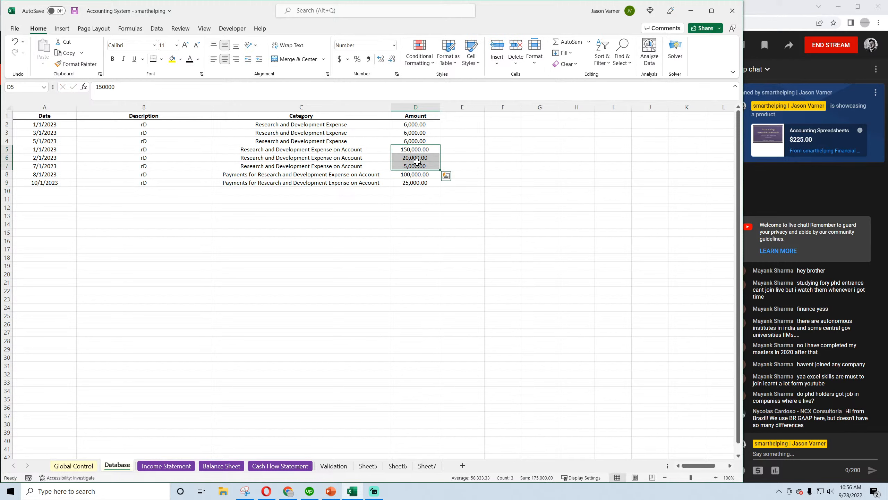
left_click(399, 214)
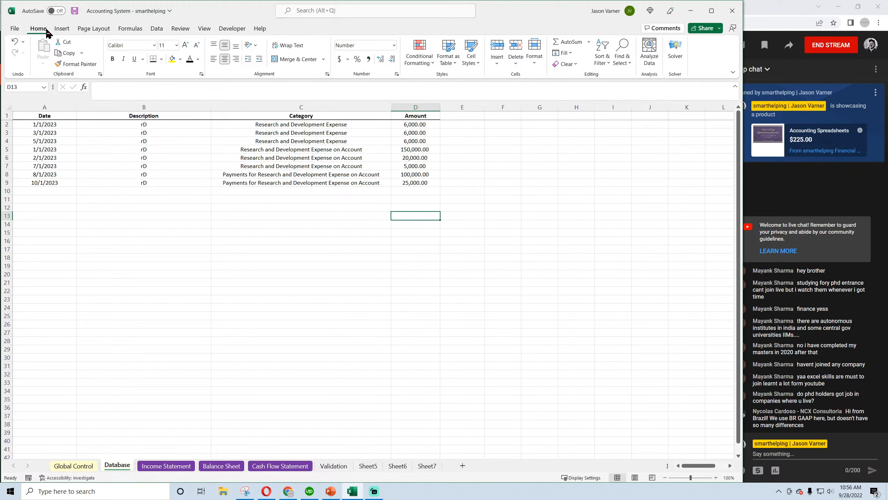
left_click(75, 11)
Step: Compare the January to March Research and Development amounts on the Income Statement with the matching Database entries
left_click(166, 465)
left_click(196, 306)
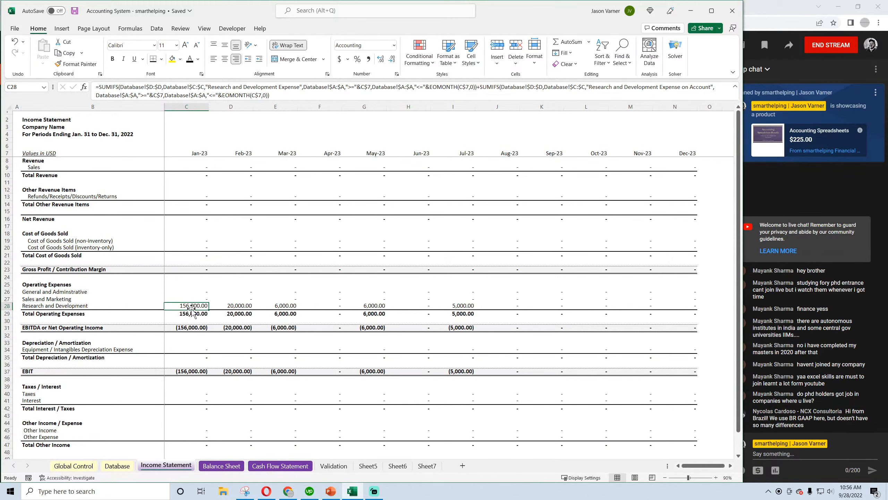
left_click(112, 467)
left_click(418, 124)
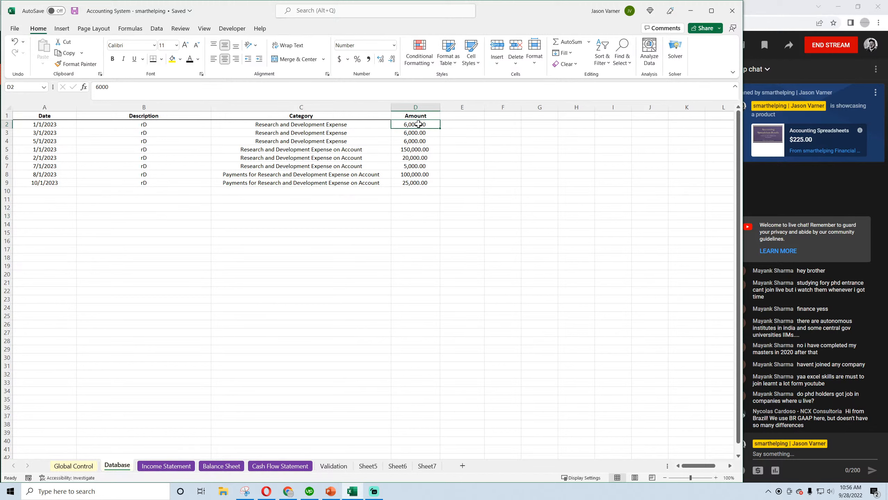
double_click(415, 150)
left_click(420, 125)
left_click(166, 465)
left_click(242, 304)
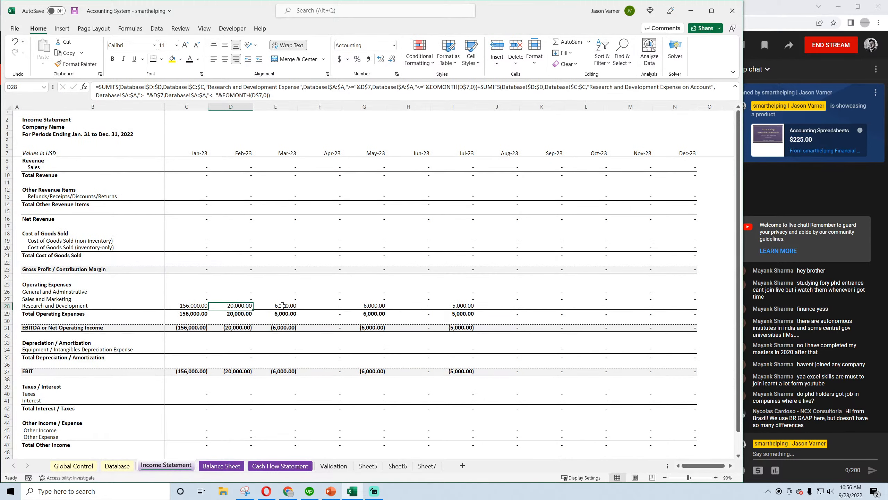
left_click(283, 305)
Step: Check the March, May and July research and development entries in the Database against the Income Statement row
left_click(115, 466)
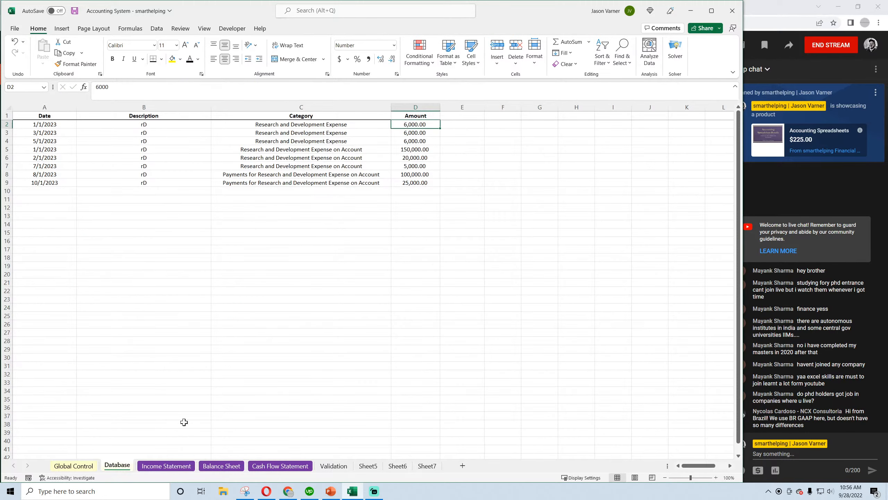
left_click(421, 158)
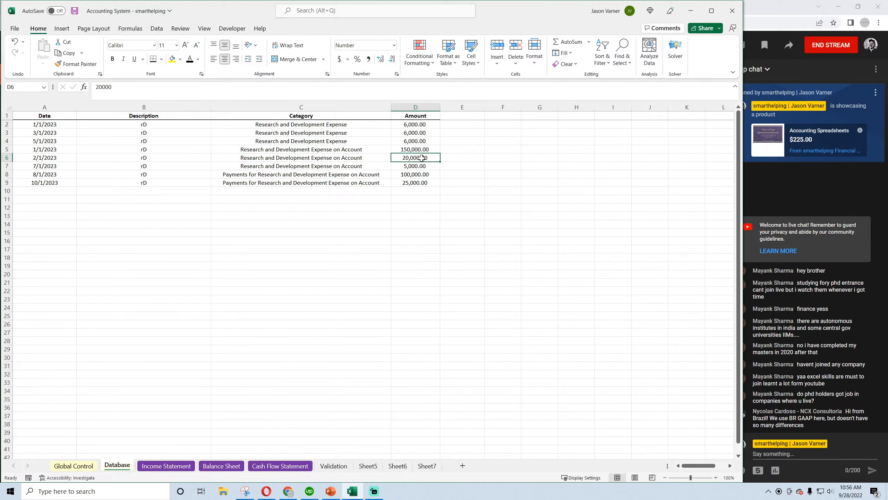
left_click(423, 133)
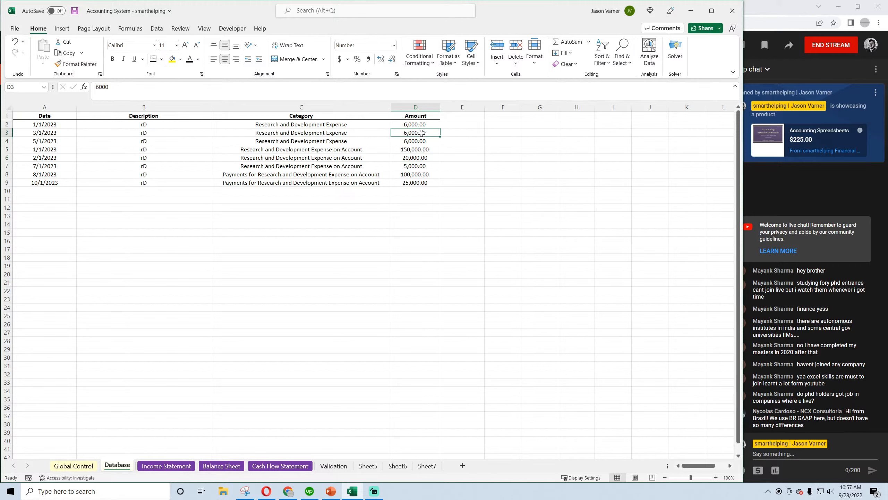
left_click(416, 141)
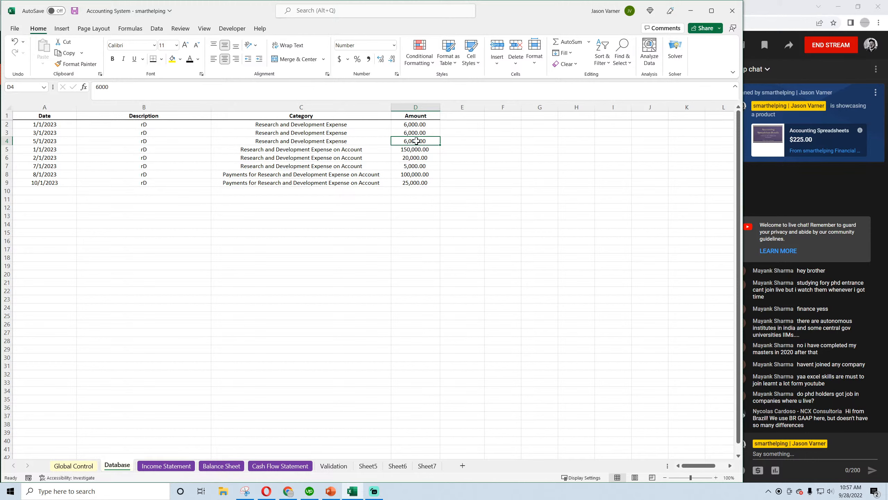
left_click(411, 167)
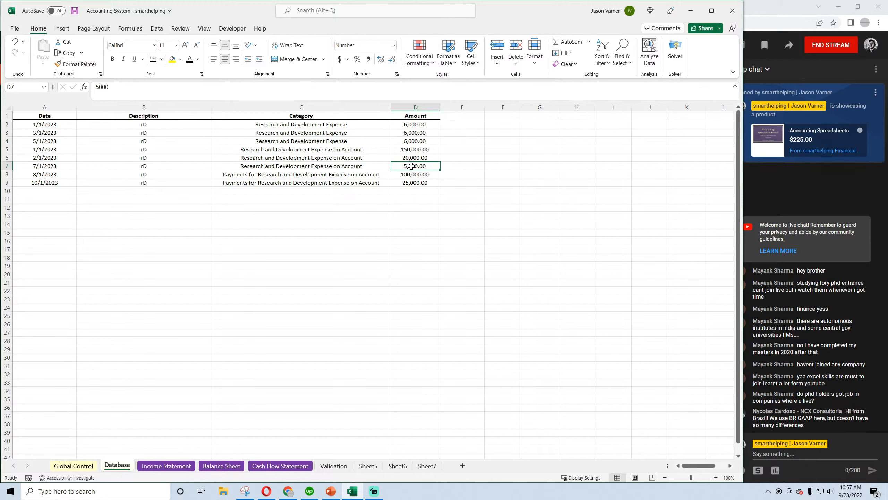
left_click(175, 468)
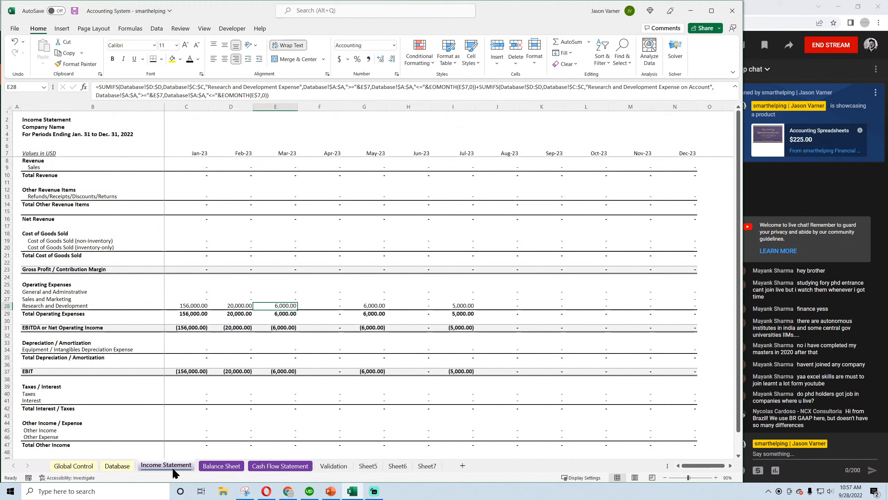
left_click(466, 306)
left_click(366, 308)
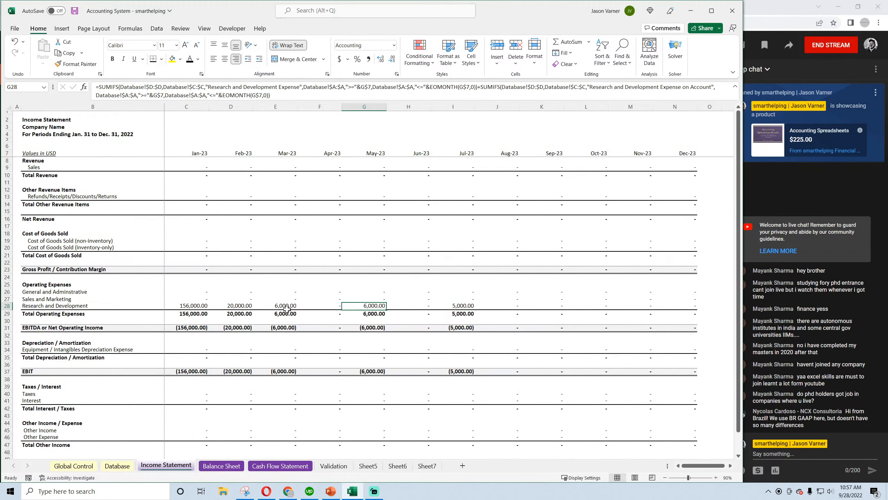
scroll(288, 308, "down", 3)
scroll(288, 308, "up", 3)
Step: Save the workbook from the Balance Sheet and check its Research and Development Payables across the months to December
left_click(222, 467)
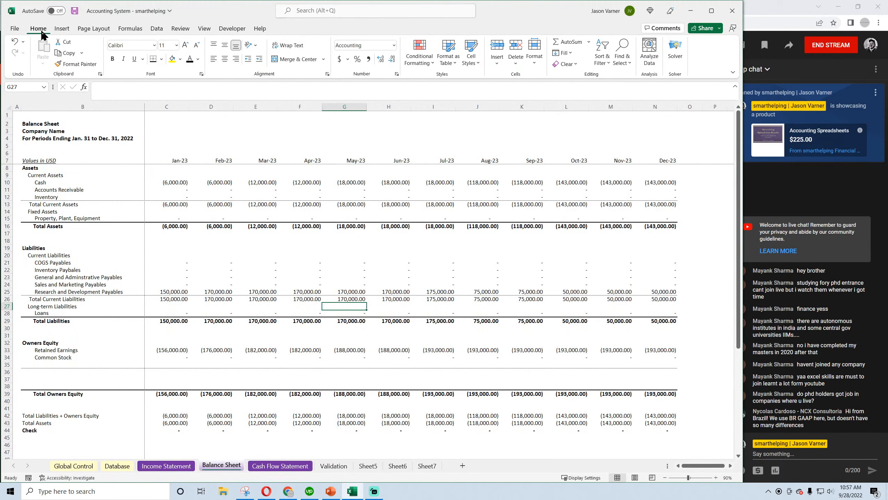
left_click(74, 13)
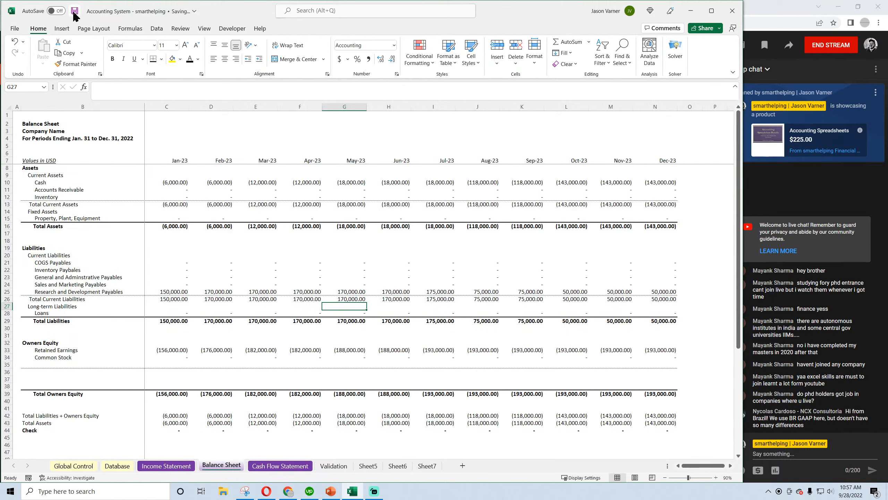
left_click(179, 292)
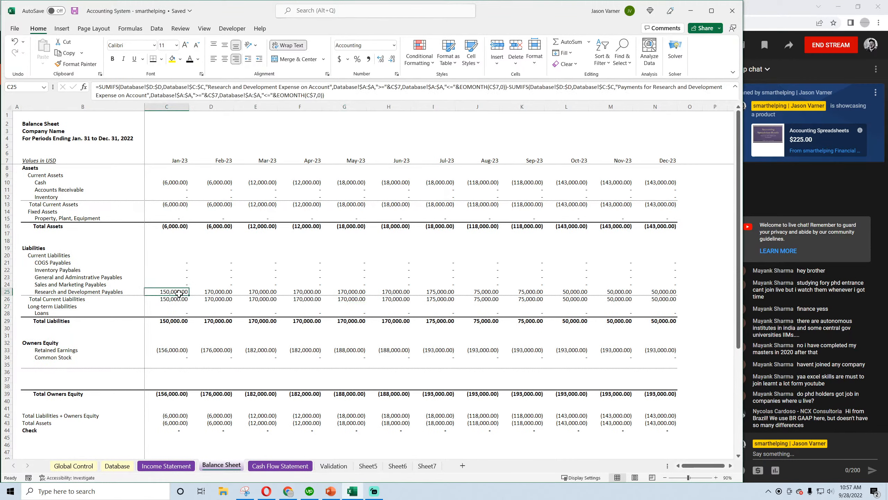
left_click(211, 293)
left_click(256, 292)
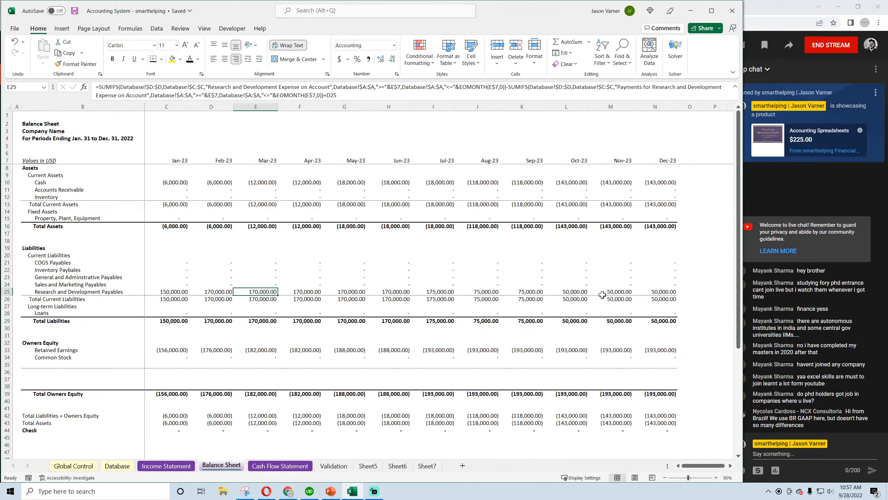
left_click(656, 291)
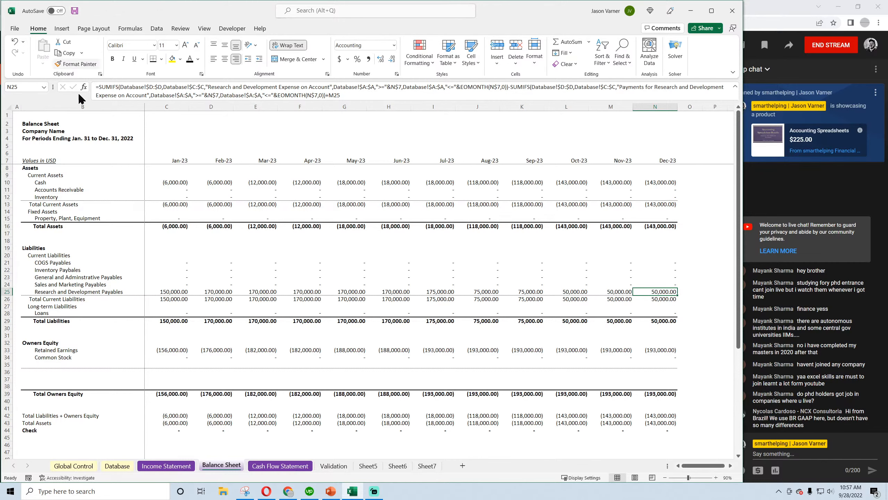
Step: Trace the Database's on-account expenses and payments to the operating activities on the Cash Flow Statement
left_click(165, 465)
left_click(117, 465)
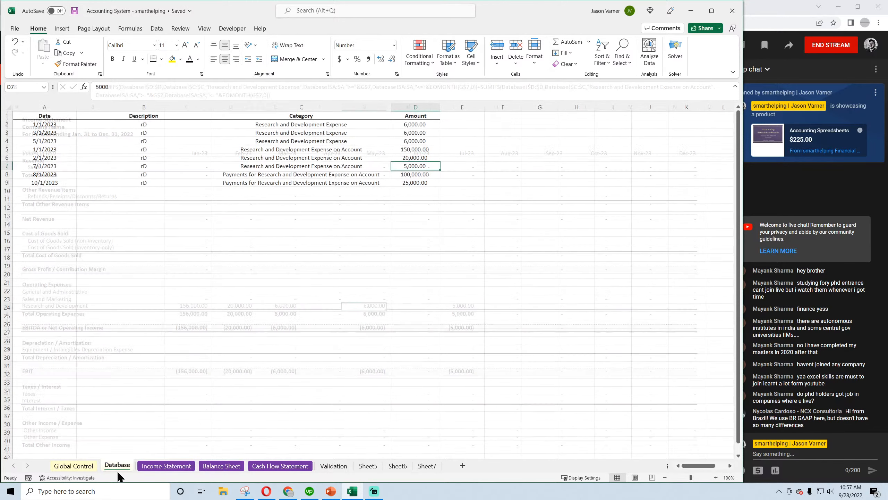
left_click(420, 157)
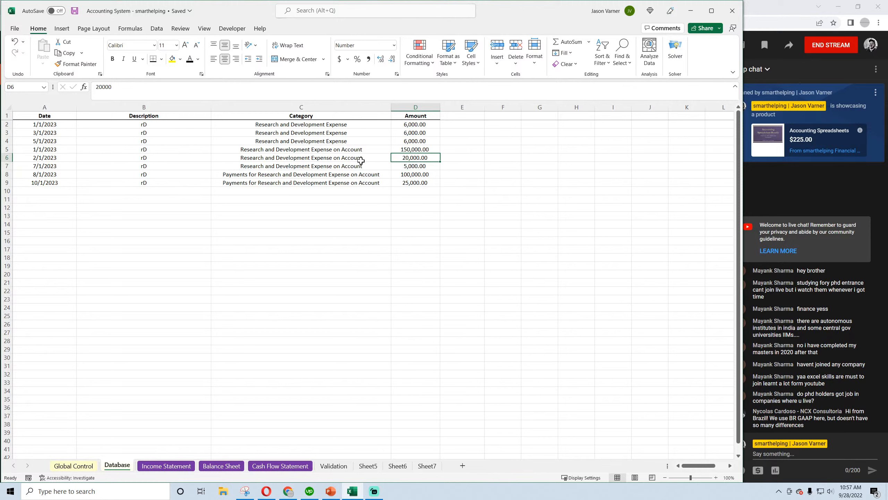
left_click_drag(418, 149, 417, 183)
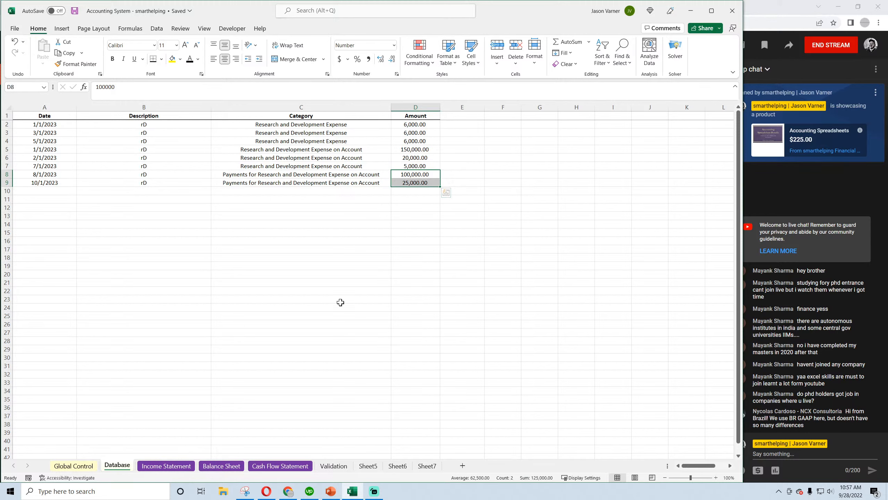
left_click(211, 465)
left_click(273, 465)
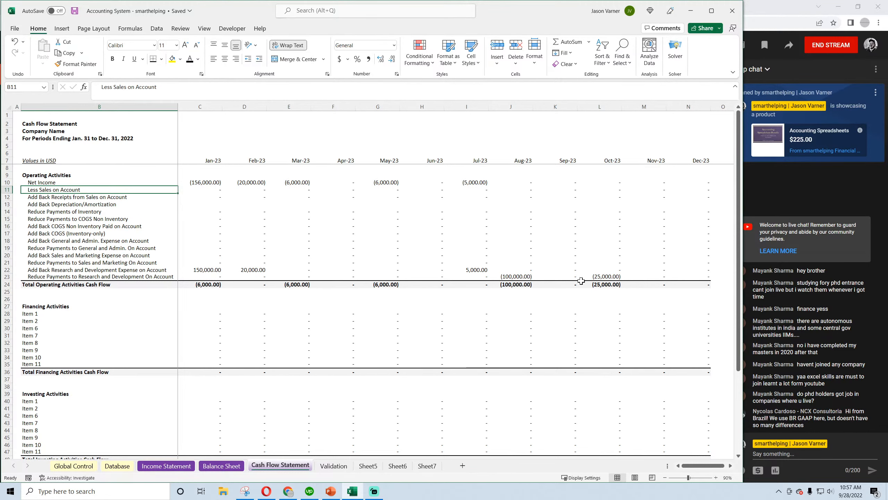
scroll(319, 317, "down", 6)
scroll(322, 317, "up", 6)
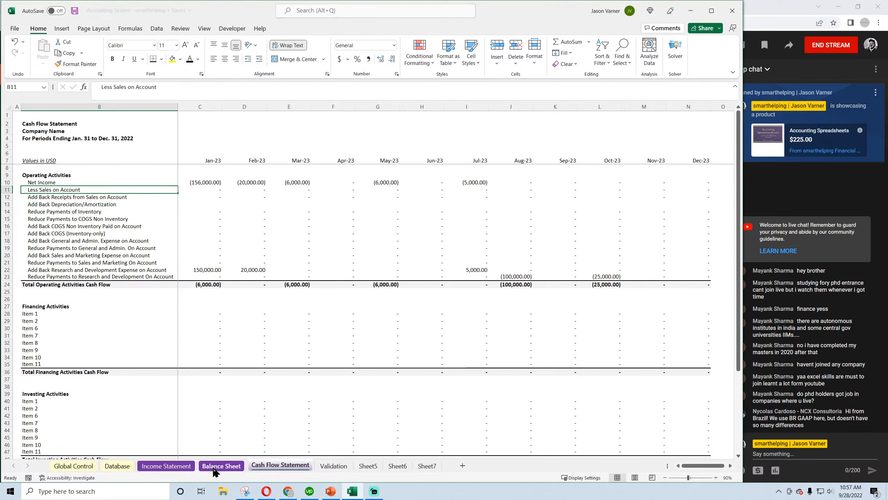
Step: Review the Income Statement from operating expenses down to Taxes, Interest and Net Income
left_click(164, 466)
left_click(128, 466)
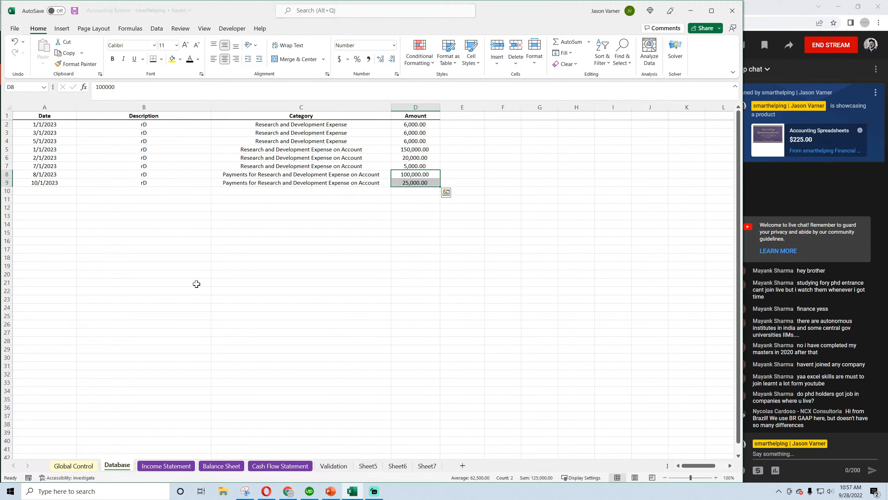
left_click(268, 283)
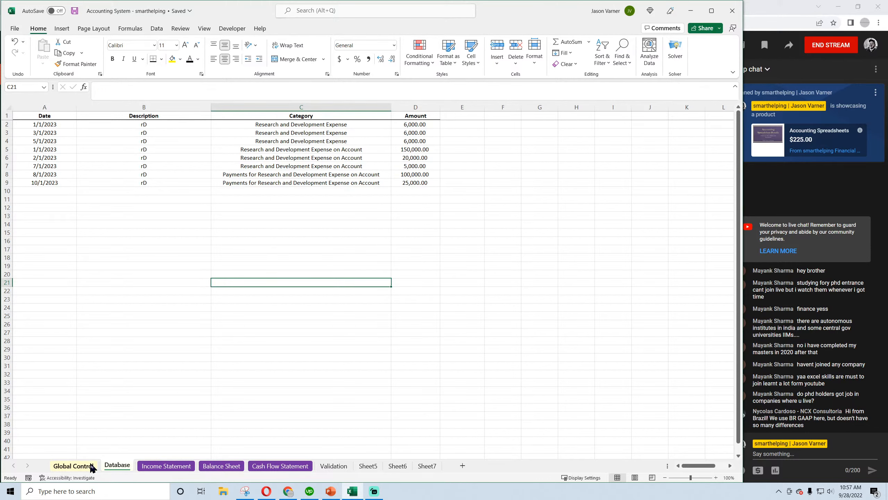
left_click(143, 467)
scroll(154, 387, "down", 4)
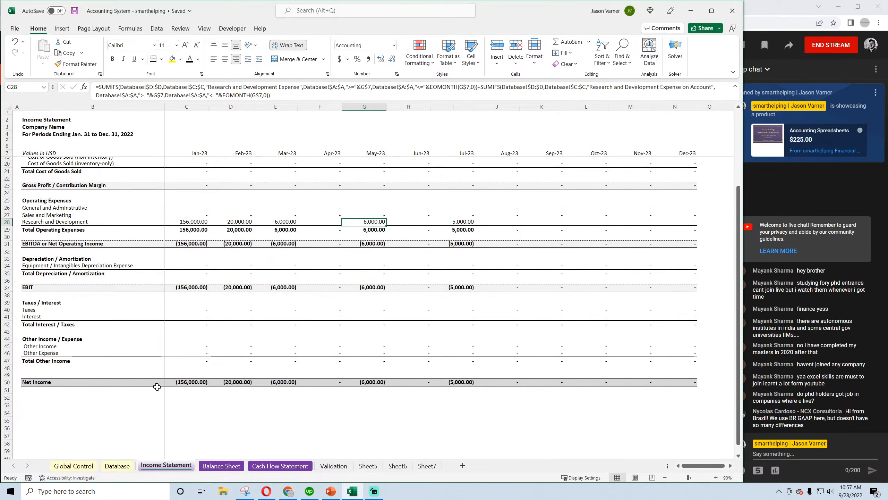
scroll(153, 379, "up", 4)
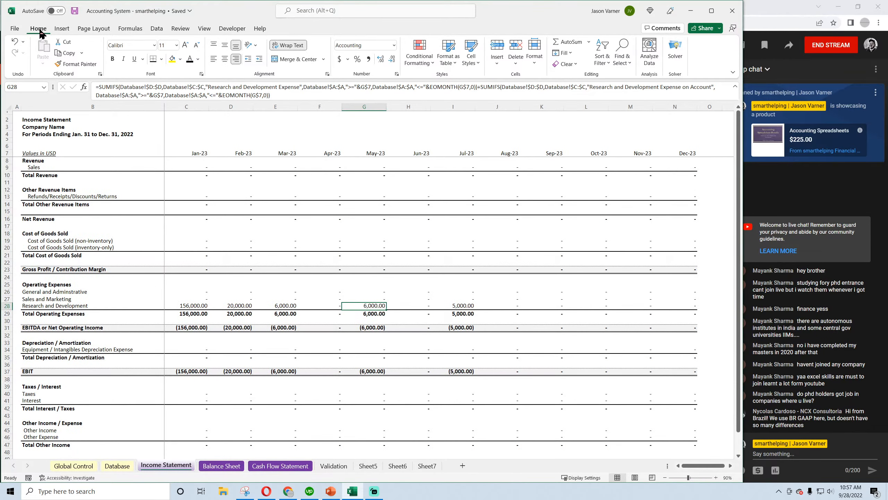
scroll(67, 238, "down", 3)
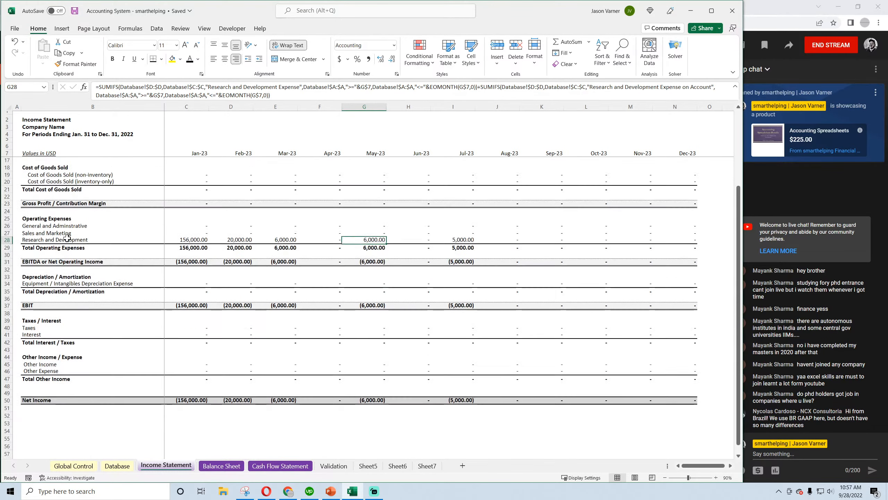
scroll(68, 238, "down", 1)
left_click(49, 310)
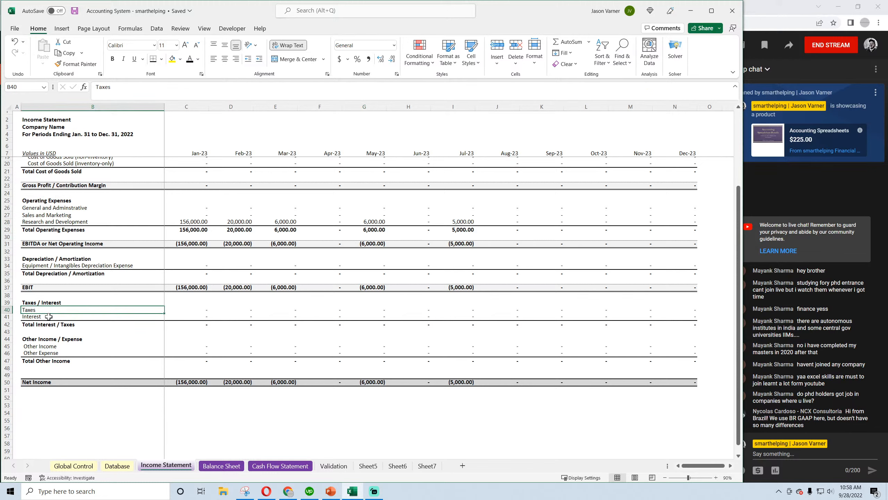
left_click_drag(49, 317, 48, 312)
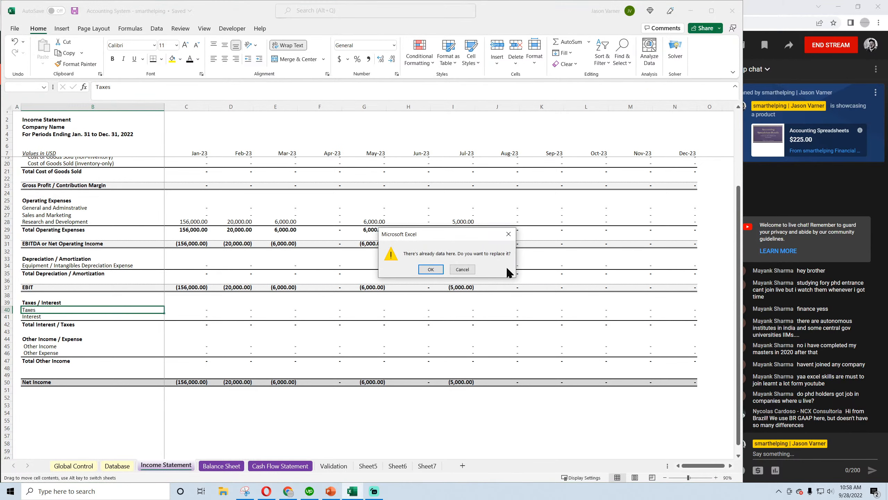
left_click(462, 269)
scroll(190, 318, "up", 4)
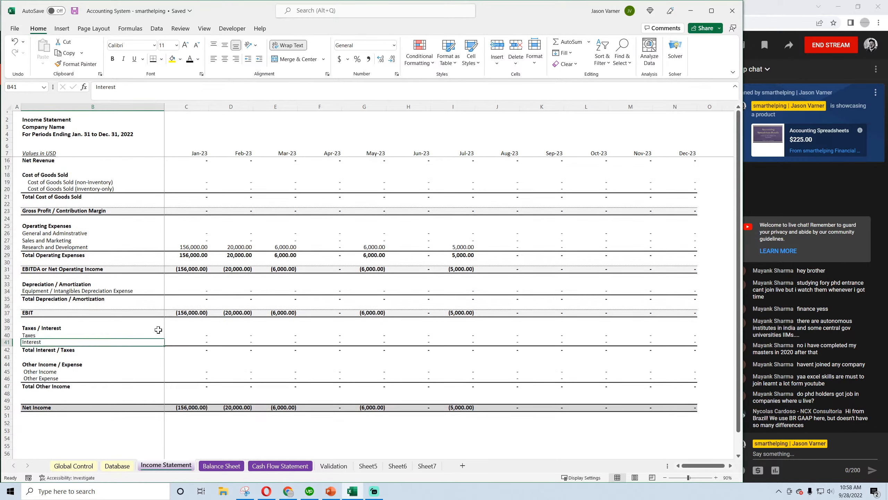
Step: Compare the leading spaces of the Sales label on the Income Statement with the Net Income label on the Cash Flow Statement
left_click(38, 168)
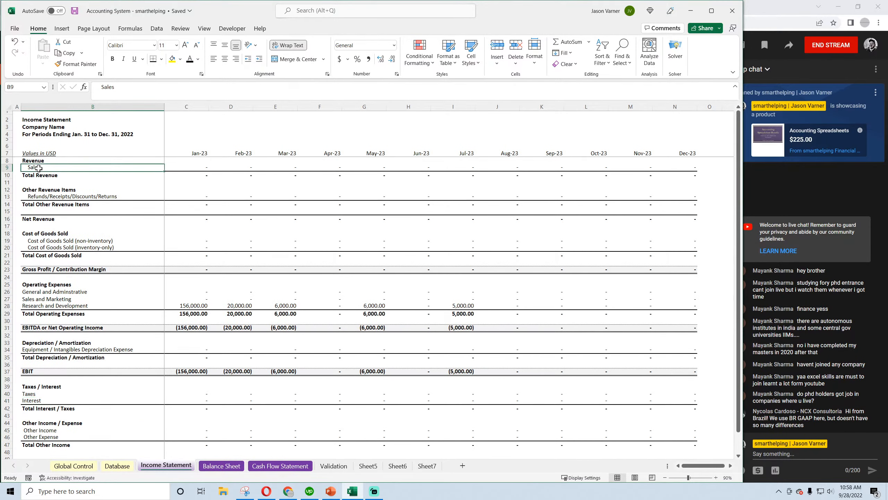
left_click(104, 88)
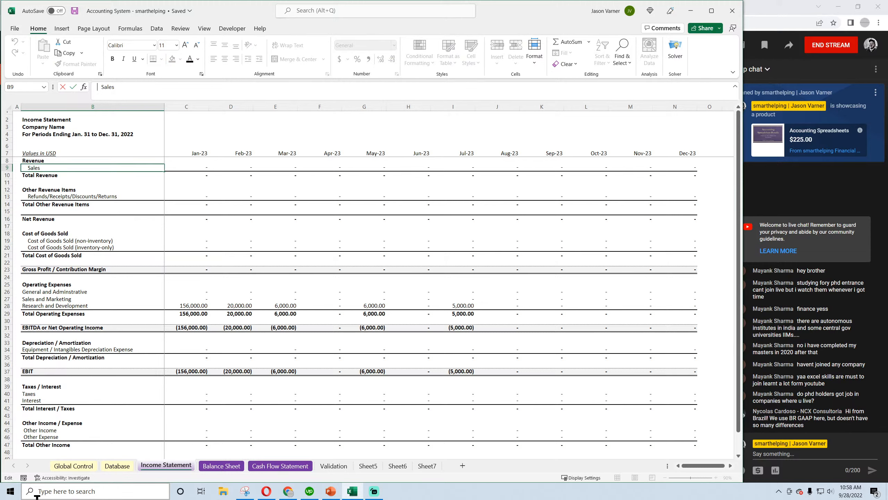
key("Return")
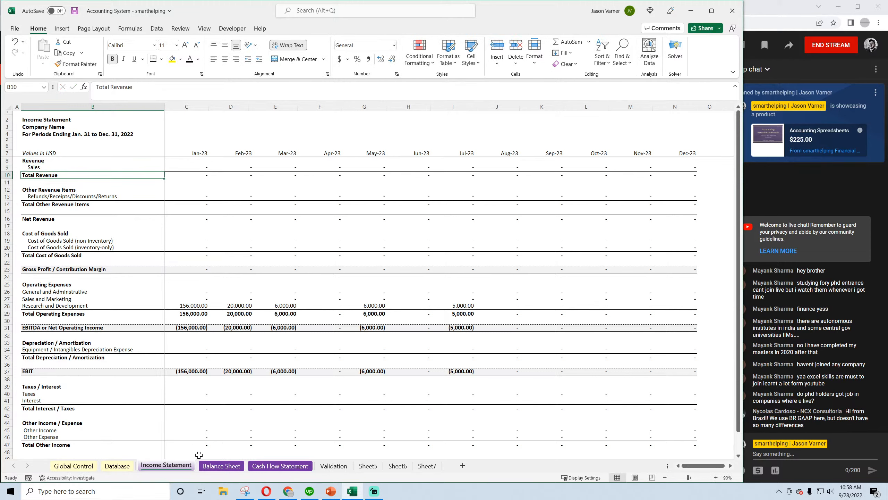
left_click(214, 466)
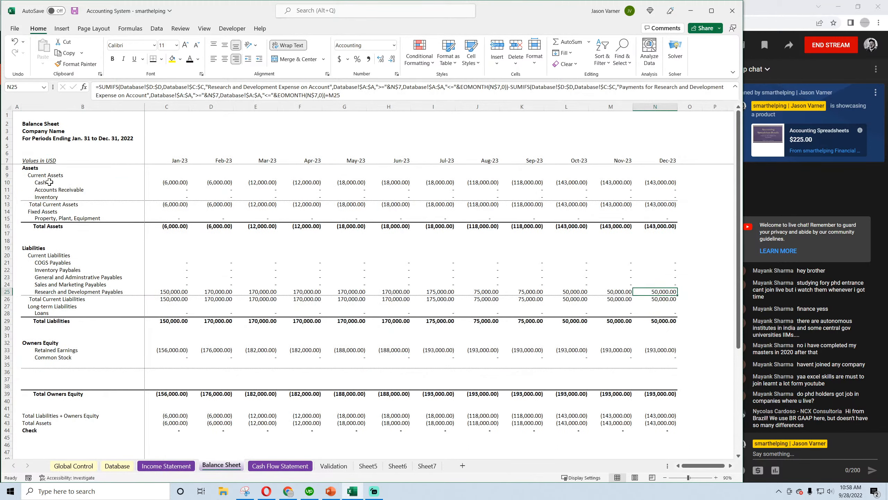
left_click(299, 465)
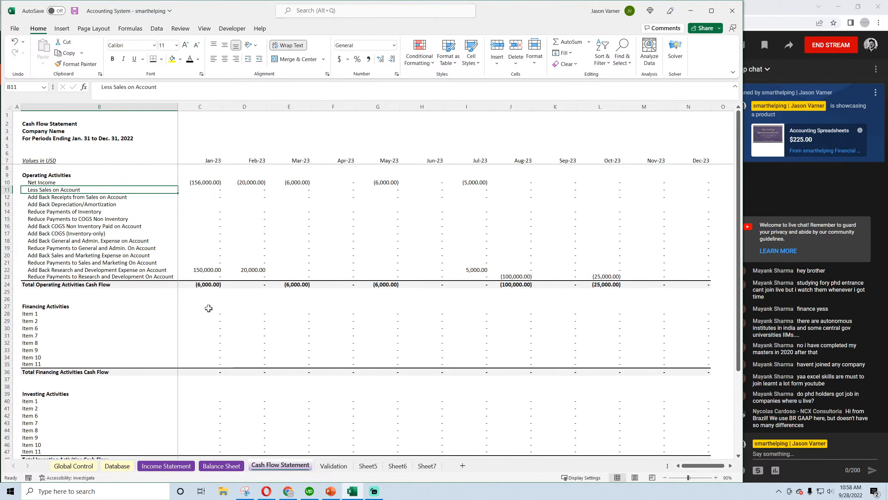
left_click(49, 182)
left_click(102, 87)
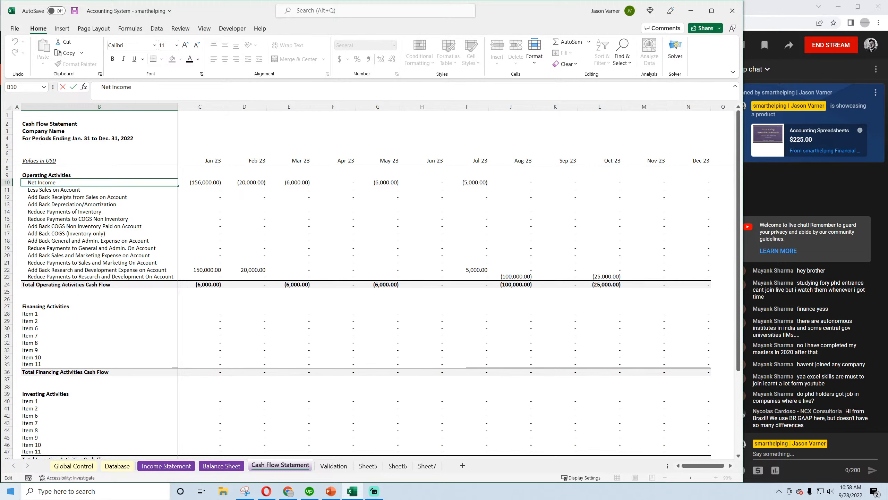
key("Return")
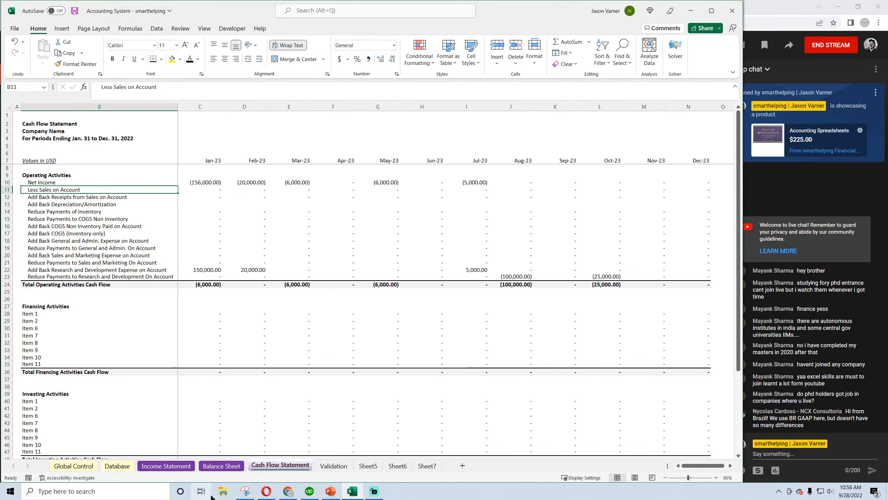
left_click(157, 465)
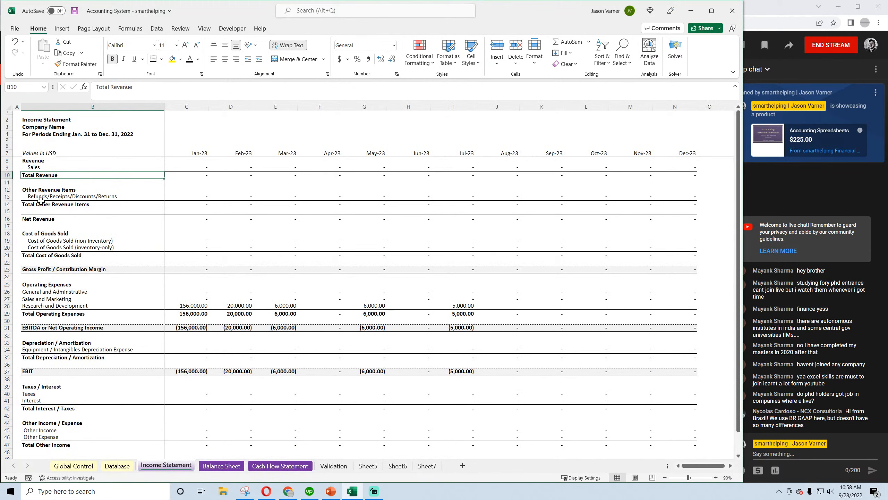
left_click(42, 167)
left_click(103, 86)
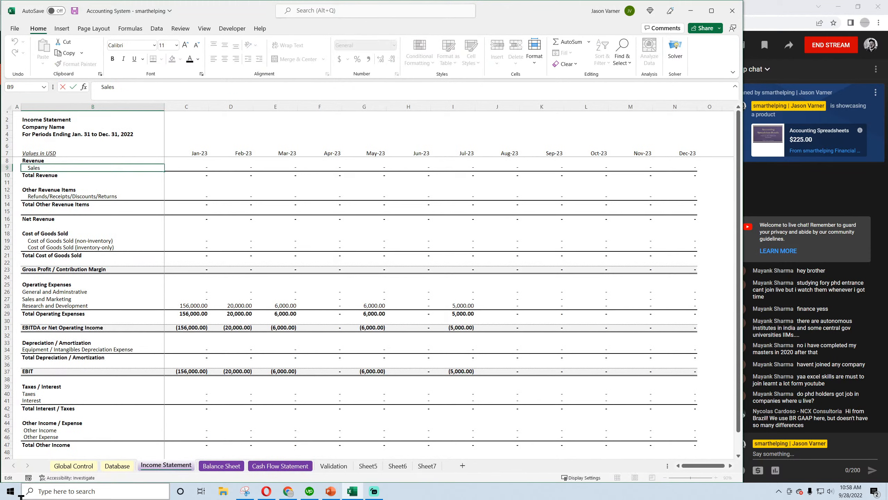
key("Return")
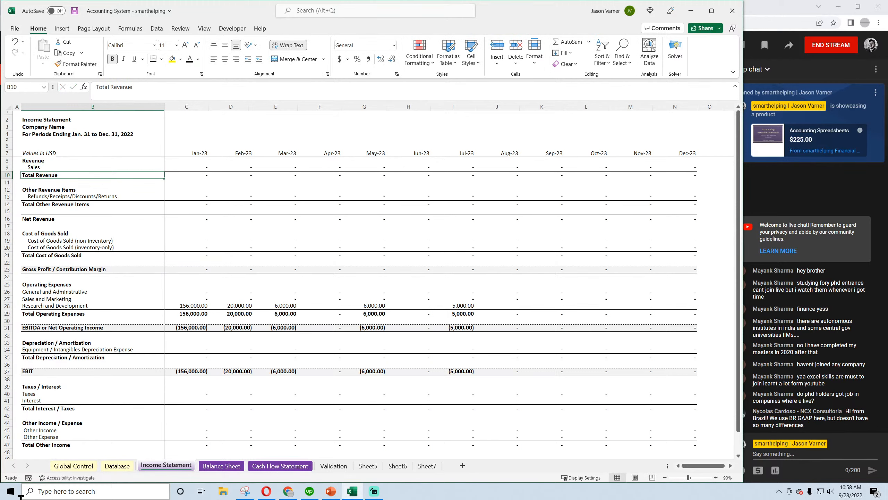
Step: Indent the General and Administrative, Sales and Marketing, and Research and Development labels with leading spaces on the Income Statement
left_click(53, 255)
left_click(38, 292)
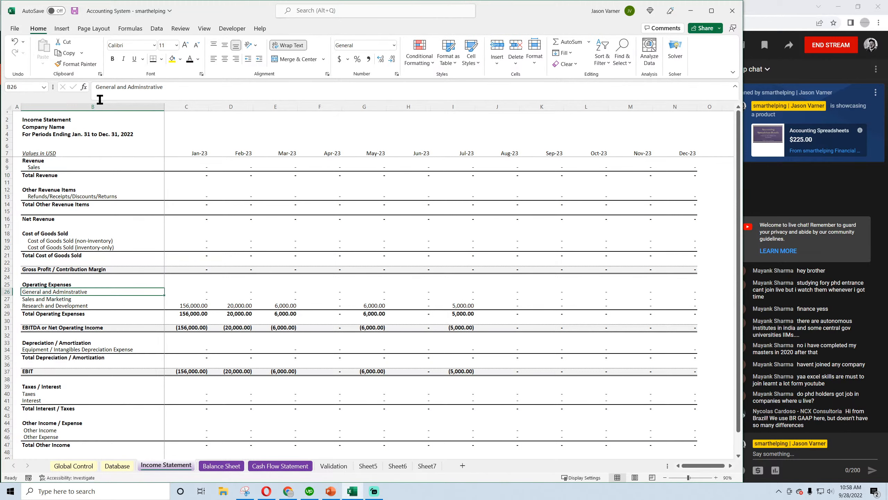
left_click(96, 87)
key("Return")
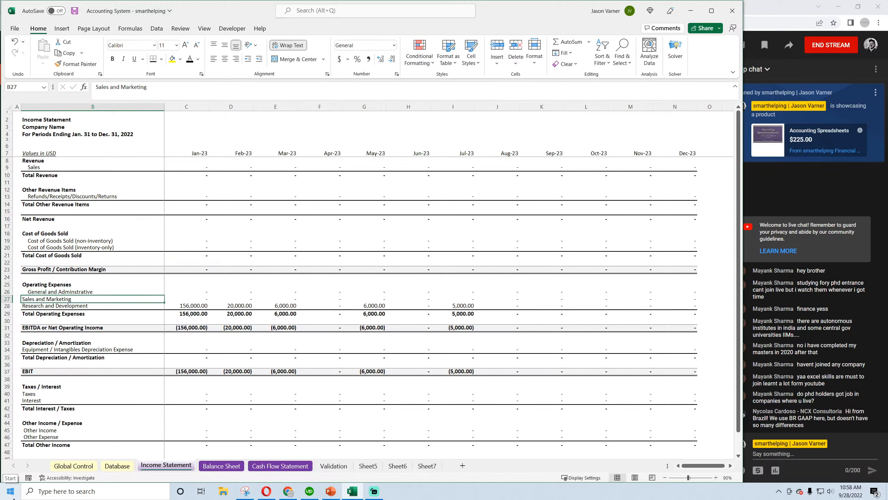
left_click(97, 87)
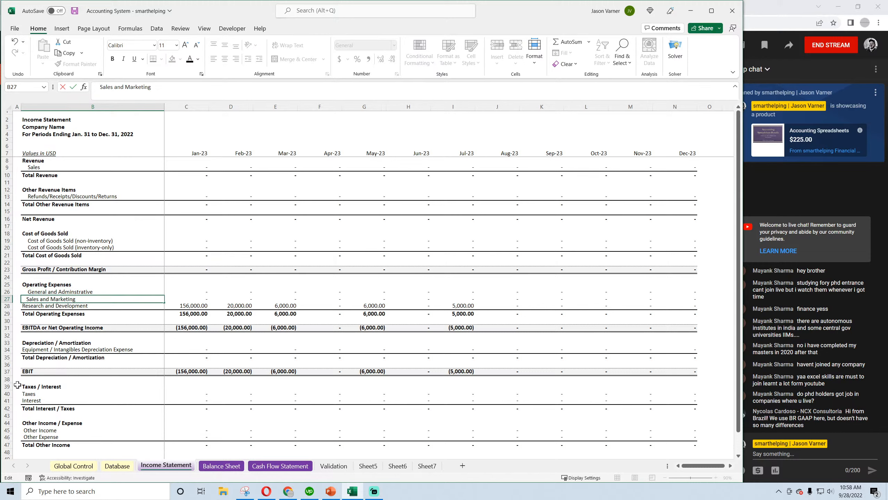
key("Return")
left_click(97, 87)
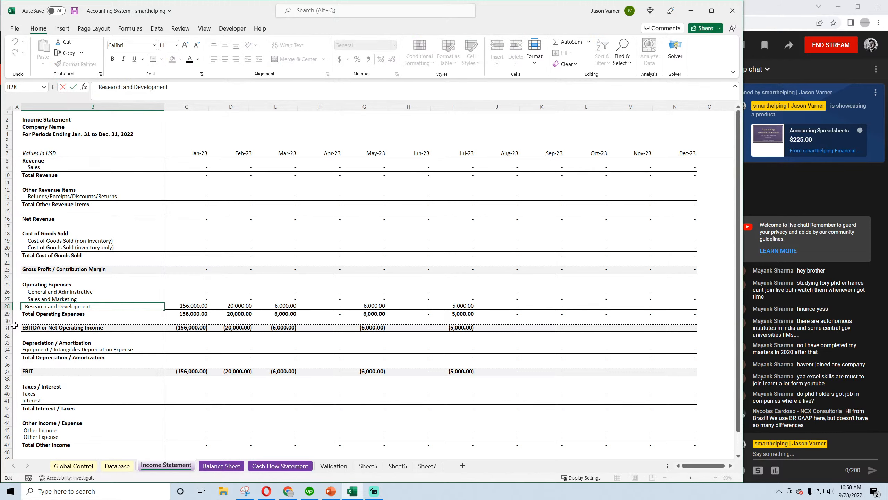
key("Return")
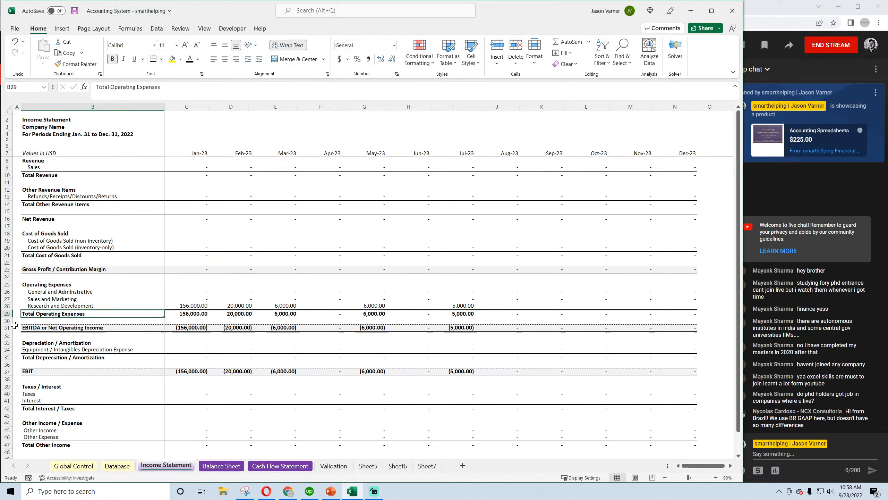
Step: Indent the Equipment / Intangibles Depreciation Expense label with leading spaces to line up with the other line items, and save the workbook
left_click(109, 349)
left_click(94, 87)
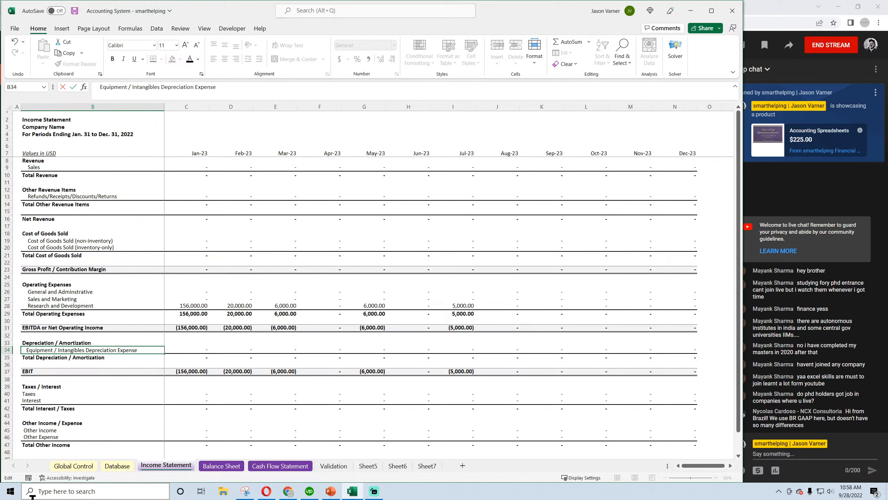
key("Return")
left_click(128, 348)
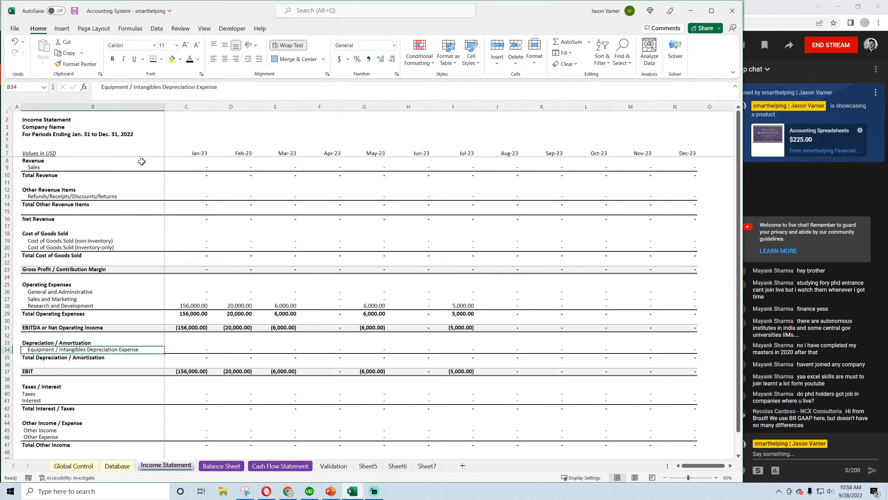
left_click(100, 87)
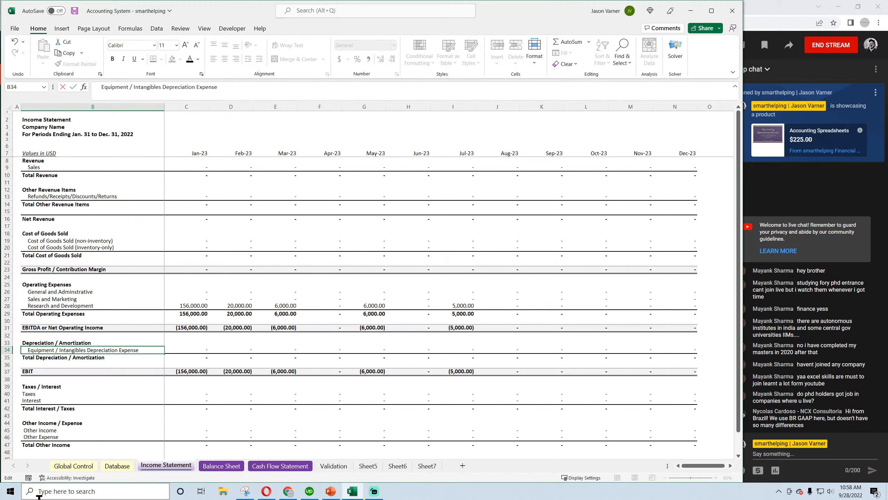
key("Return")
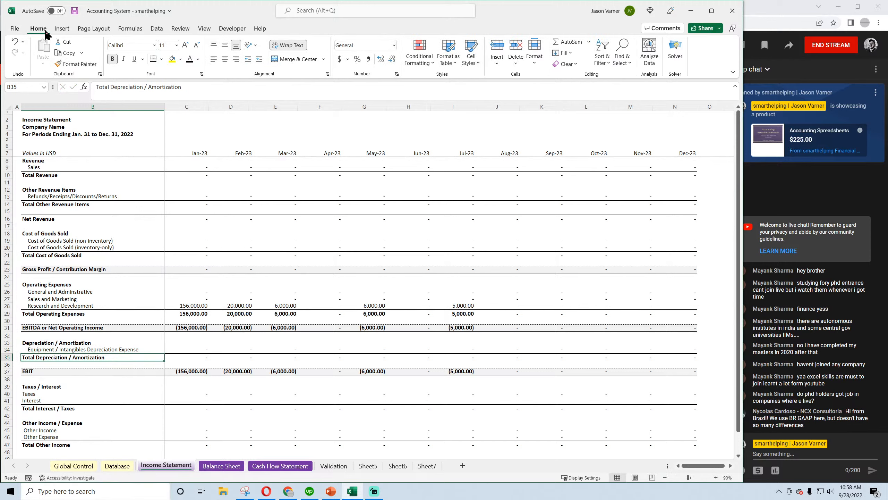
key("ctrl+s")
Step: Indent the Taxes and Interest labels under Taxes / Interest with leading spaces
left_click(39, 393)
left_click(96, 87)
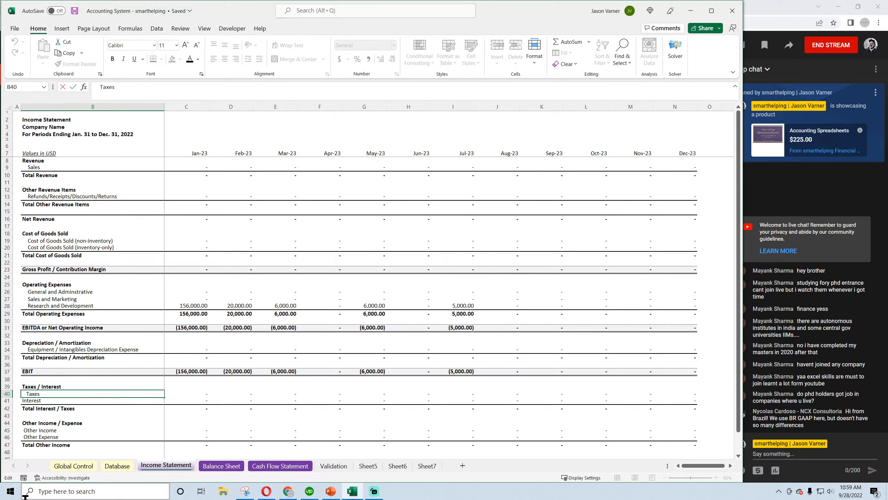
key("Return")
left_click(95, 87)
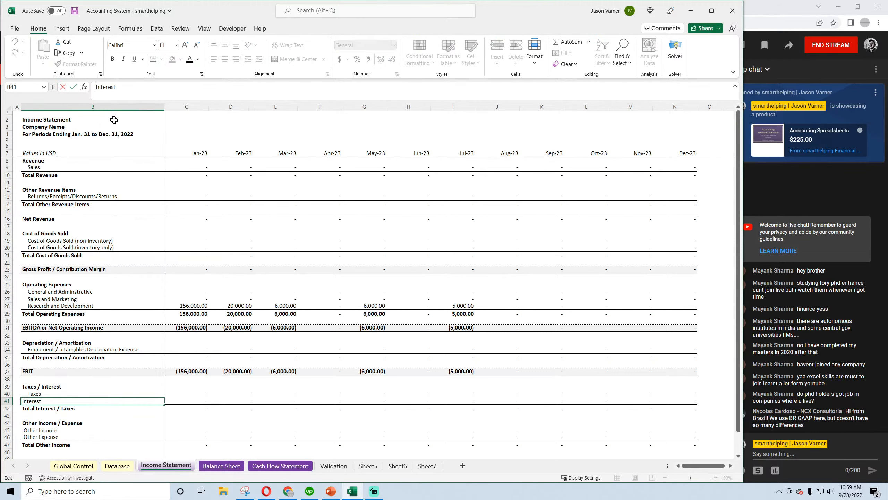
key("Return")
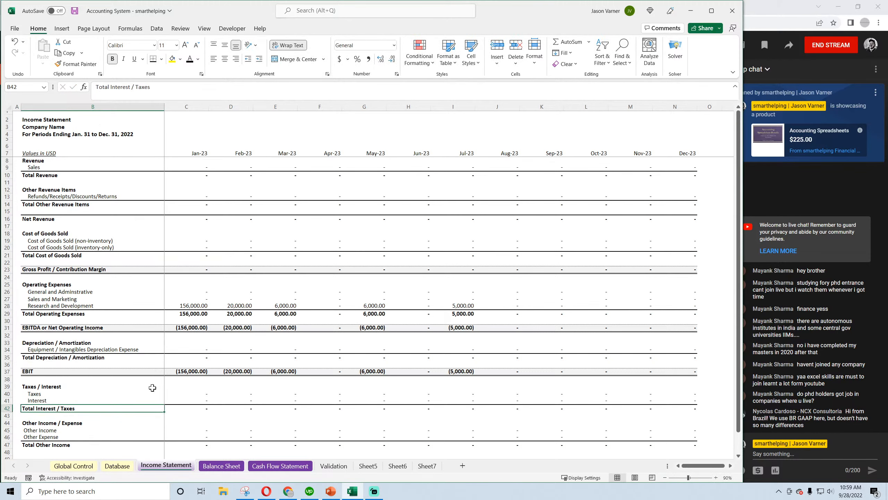
Step: Indent the Other Income and Other Expense labels with additional leading spaces and save the workbook
left_click(68, 430)
left_click(96, 87)
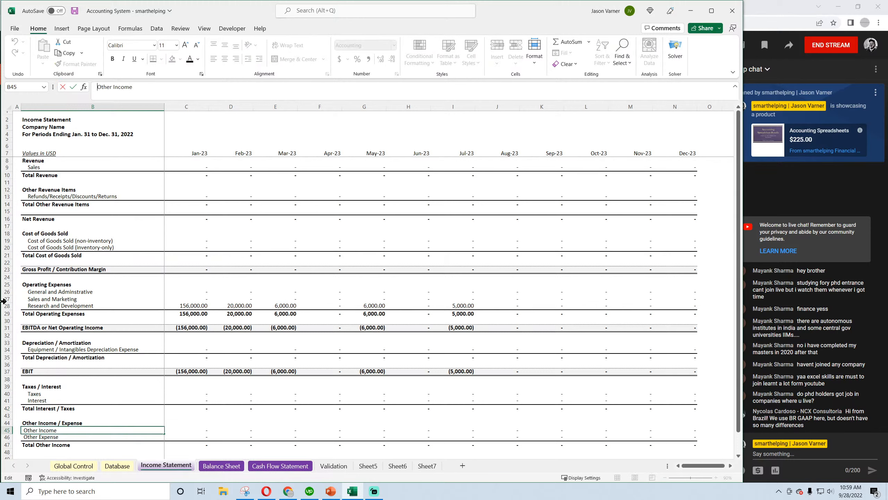
key("Return")
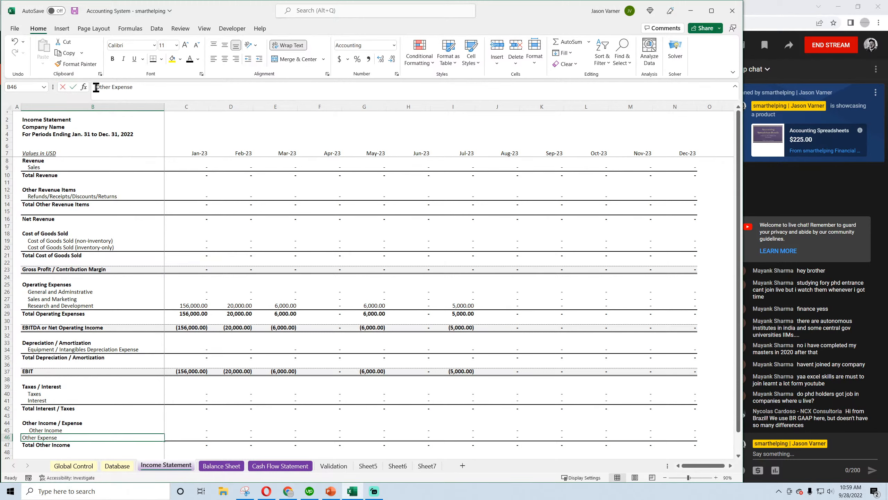
left_click(97, 87)
key("Return")
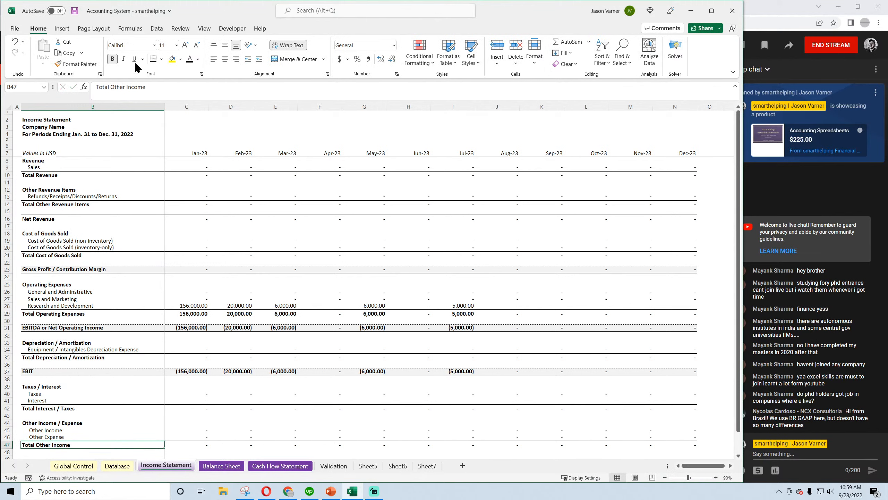
left_click(74, 11)
Step: Check the indentation of the General and Administrative, Taxes and Other Income labels, saving the workbook
left_click(52, 292)
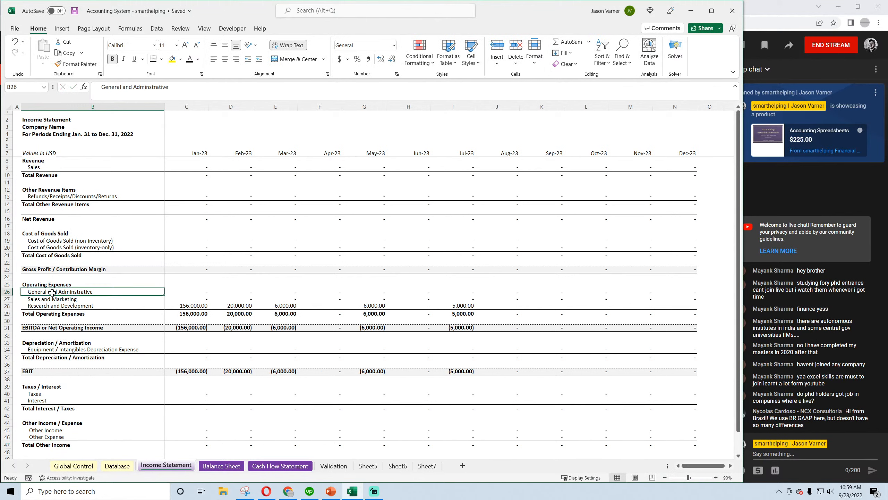
left_click_drag(51, 293, 252, 295)
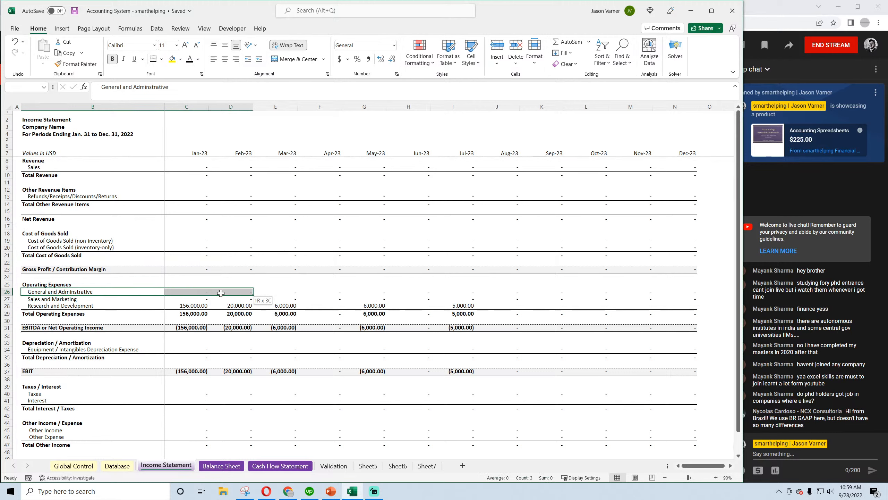
left_click(42, 394)
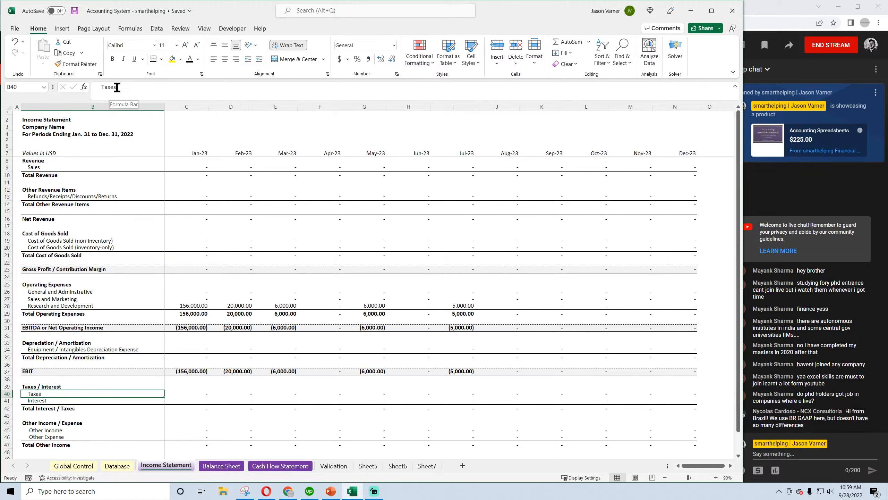
left_click(75, 11)
left_click(58, 429)
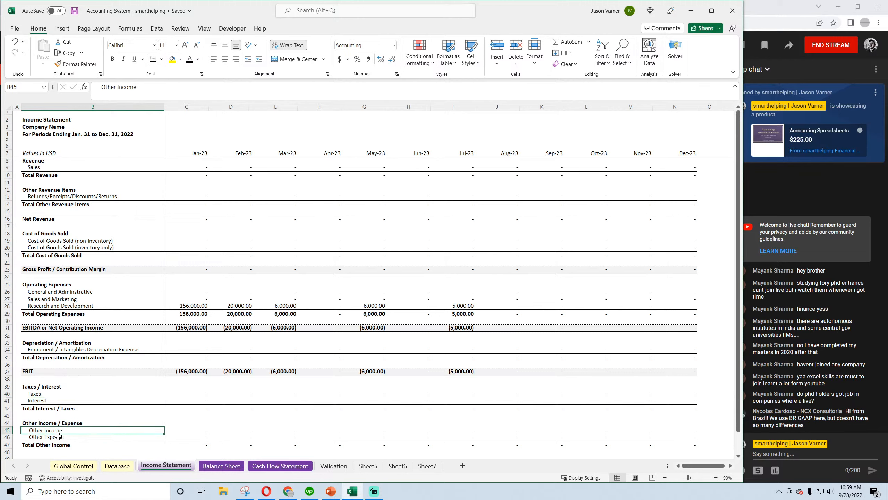
Step: Inspect the January Net Income and EBIT formulas on the Income Statement, and save the workbook
scroll(58, 436, "down", 4)
double_click(194, 381)
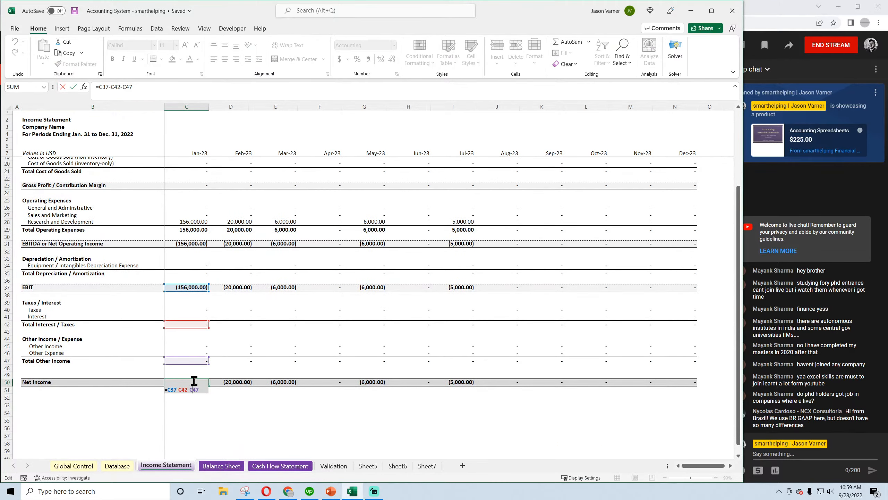
key("Return")
scroll(259, 340, "up", 3)
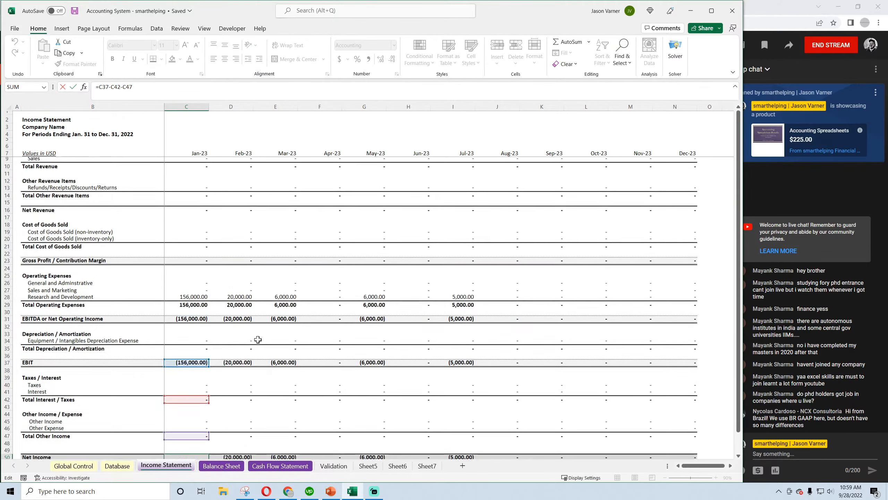
left_click(211, 356)
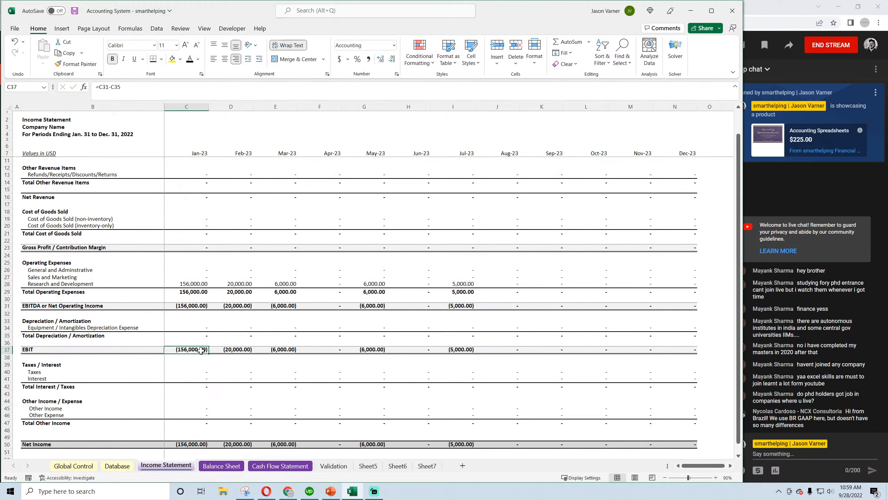
scroll(259, 330, "down", 4)
scroll(258, 331, "up", 5)
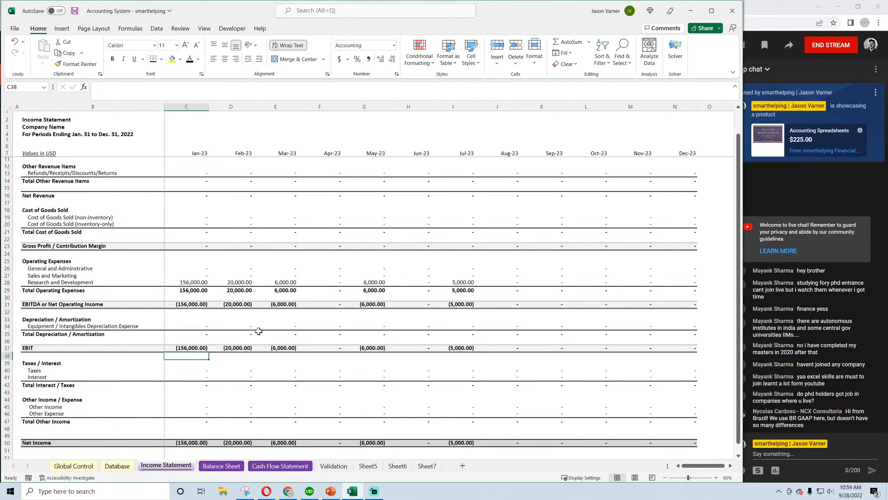
left_click(75, 10)
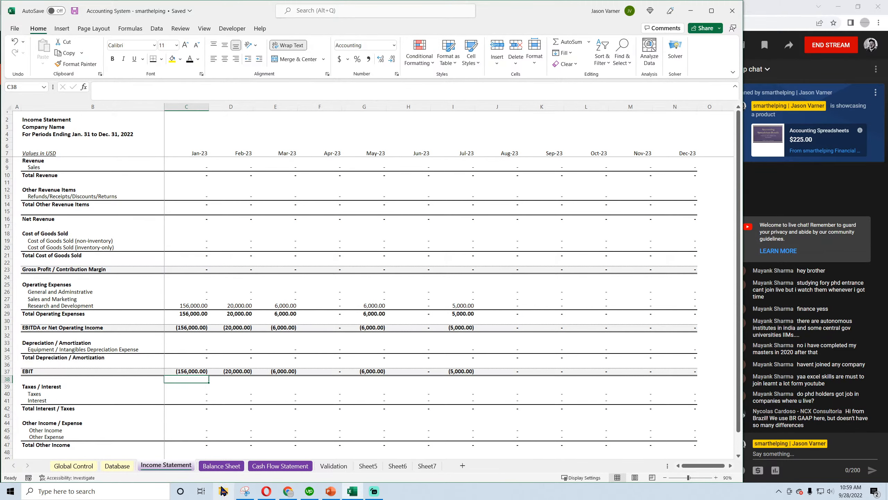
Step: Glance over the Balance Sheet and Income Statement, and return to the transaction entries in the Database
left_click(222, 465)
left_click(165, 465)
left_click(124, 466)
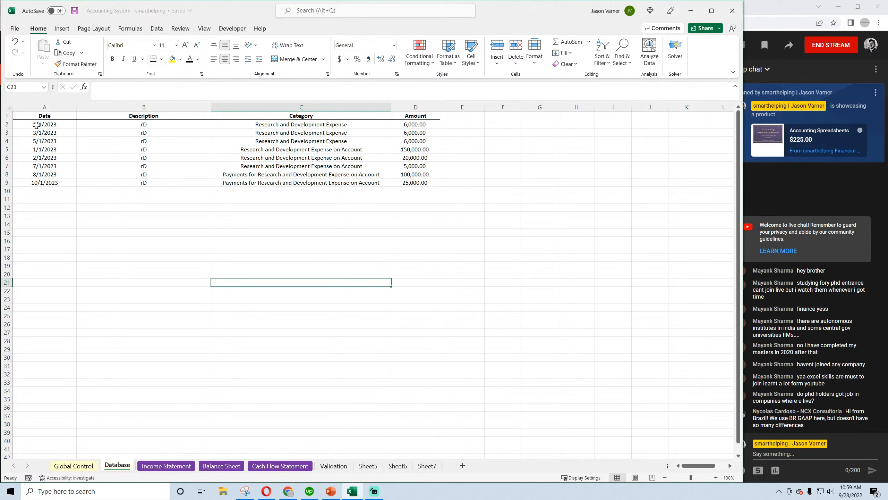
Step: Clear all research and development test transactions from rows 2 to 9 of the Database sheet and save the workbook
left_click_drag(35, 124, 412, 183)
right_click(334, 149)
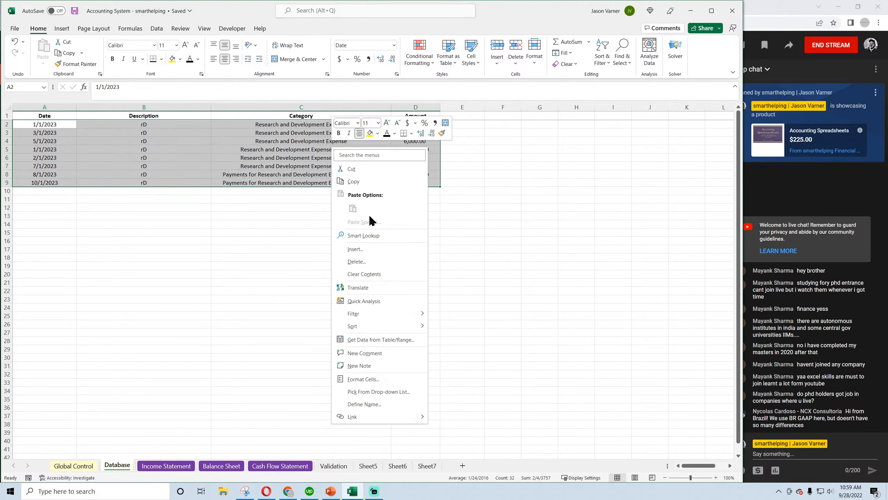
left_click(364, 273)
left_click(336, 266)
left_click(75, 12)
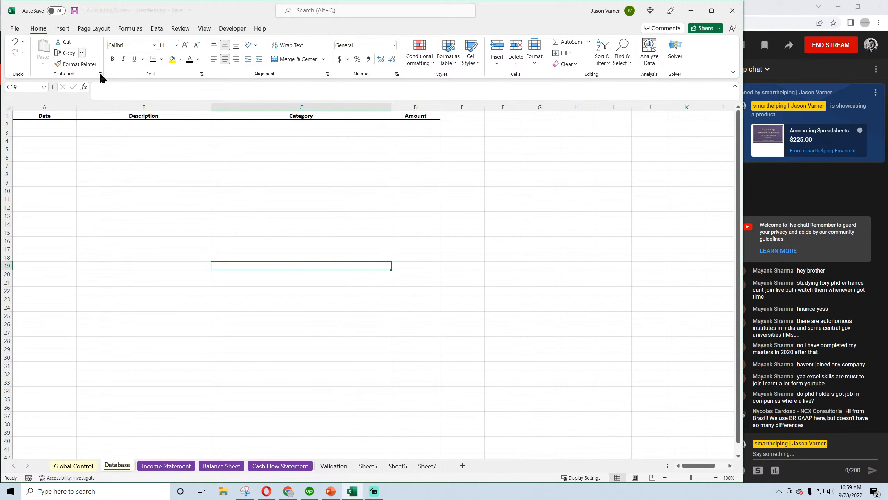
Step: Glance over the Income and Cash Flow Statements, add the category Depreciation Expense in cell C22 of the Validation sheet, and save the workbook
left_click(173, 462)
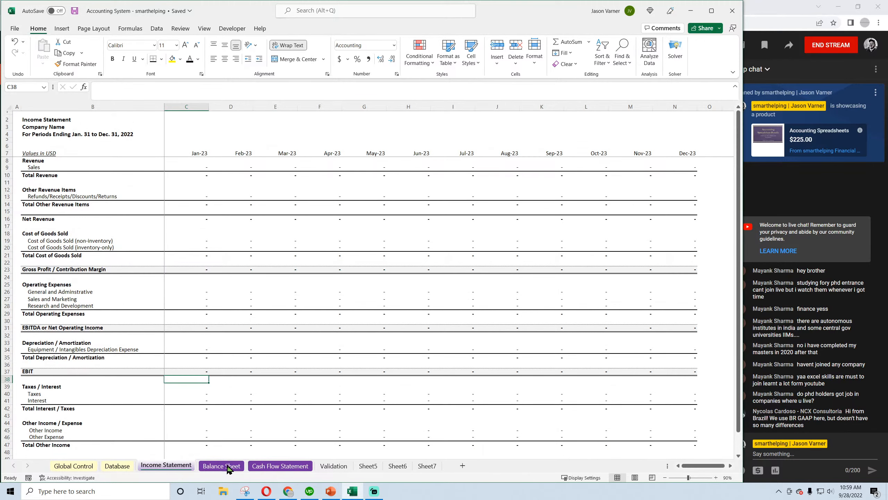
left_click(288, 469)
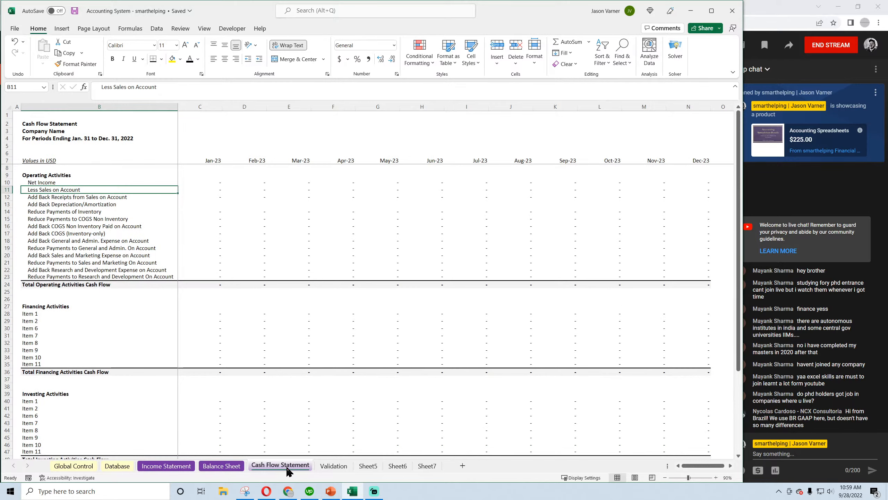
left_click(333, 466)
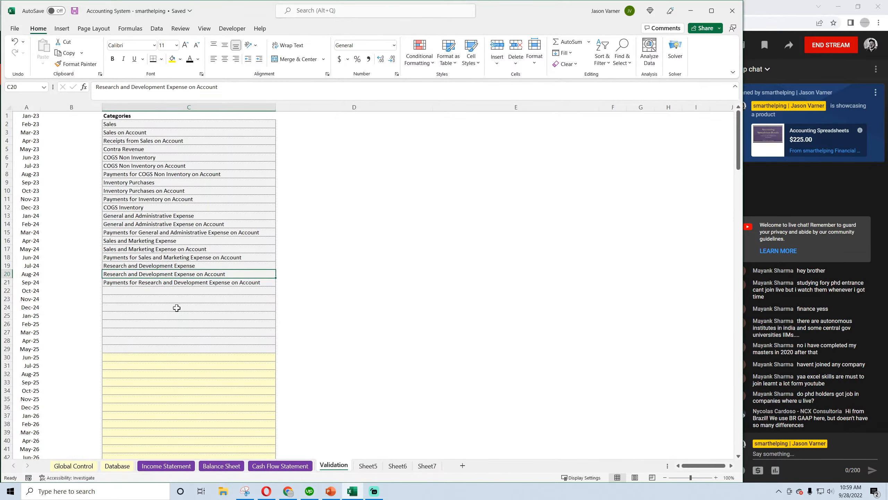
left_click(149, 291)
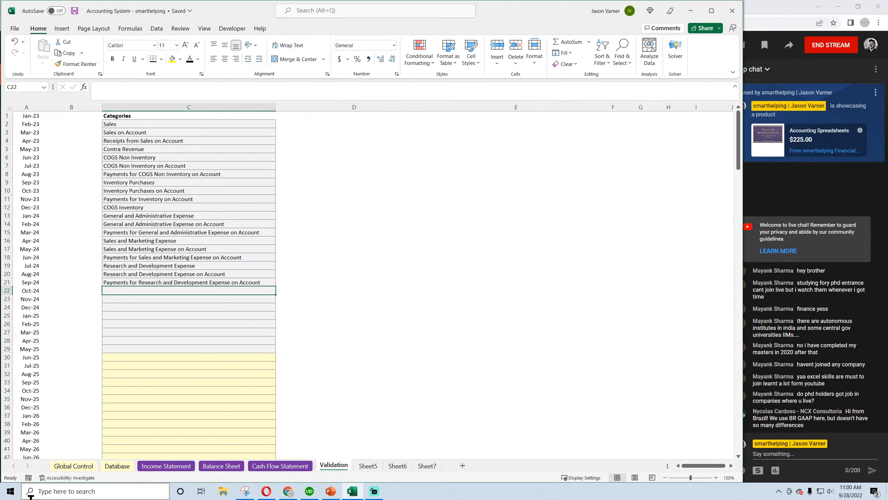
type("Dep")
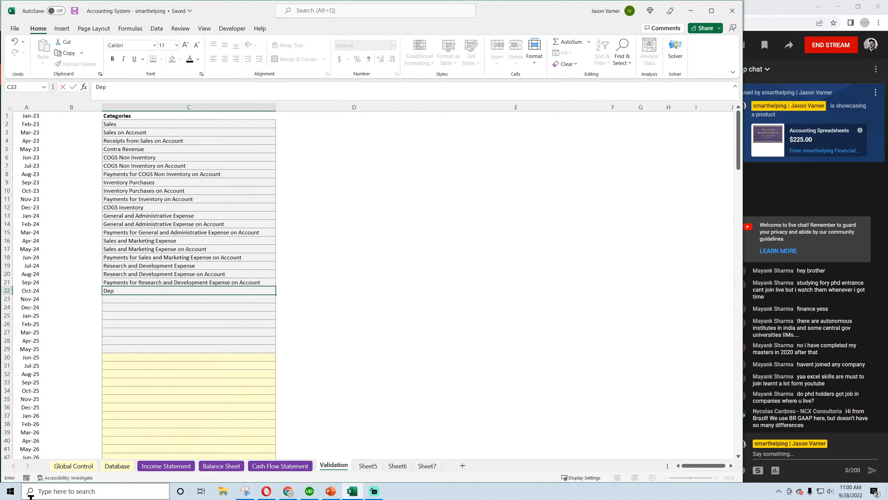
type("reciation Expense")
key("Return")
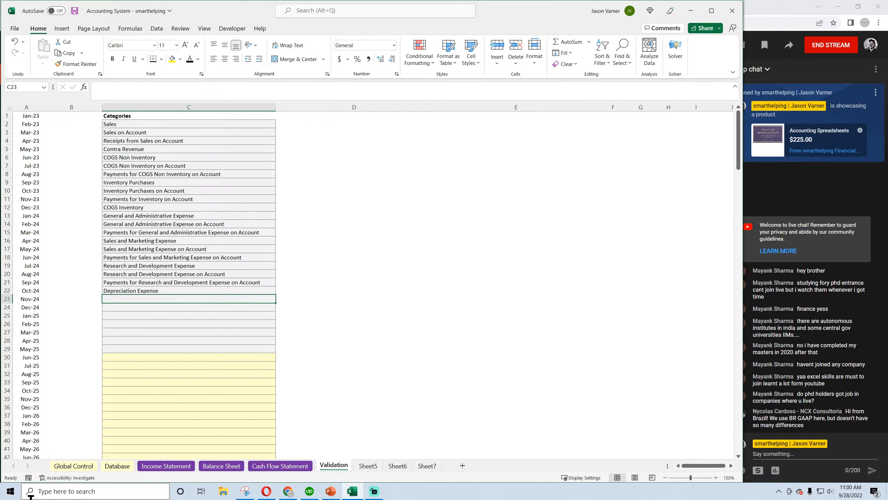
left_click(74, 12)
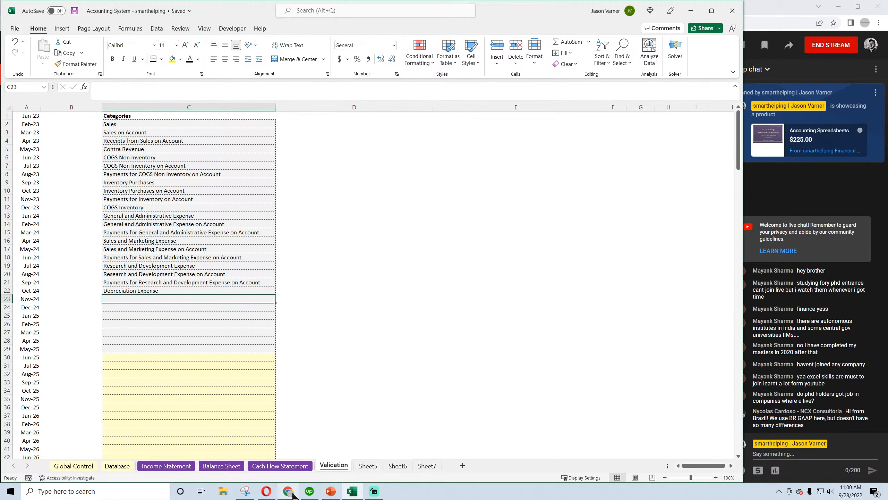
Step: Switch to Chrome and search Google in a new tab for "accumulative depreciation ever 0 out"
left_click(293, 496)
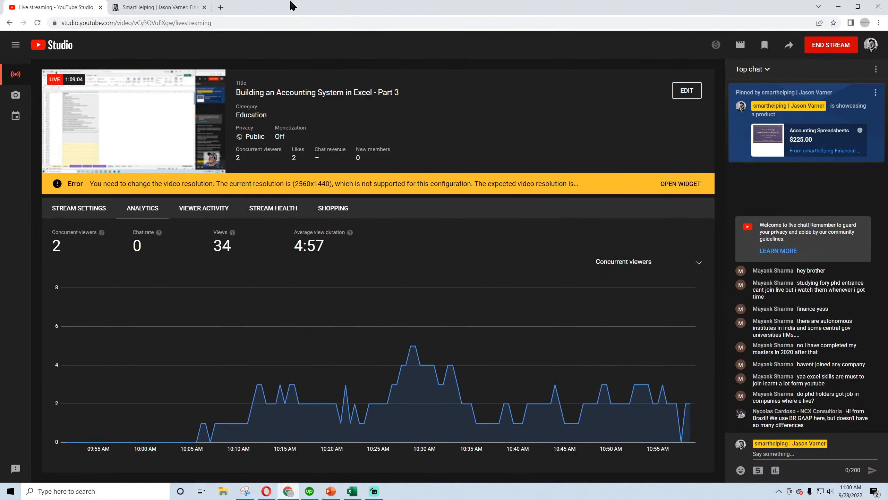
left_click(222, 7)
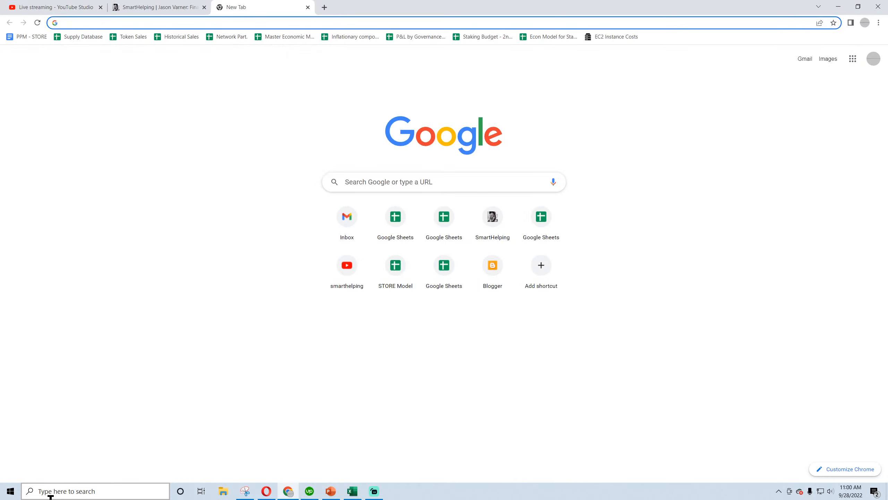
type("accumulative d")
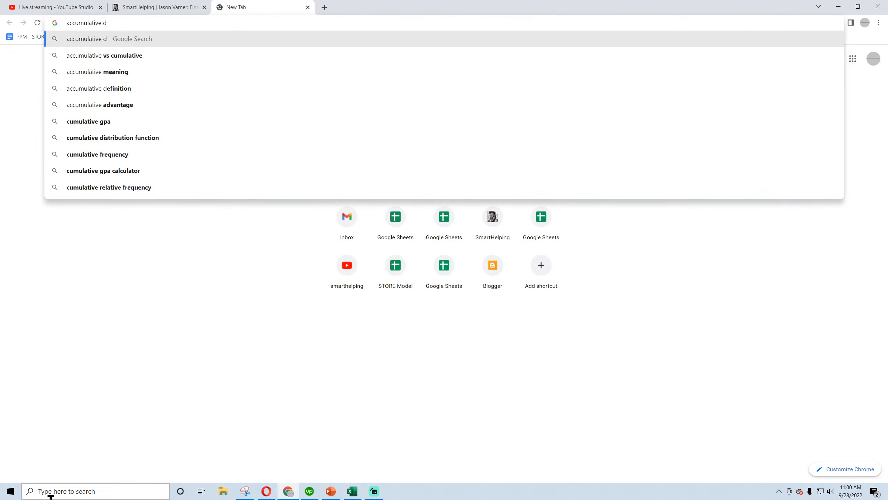
type("epreicaiton eve")
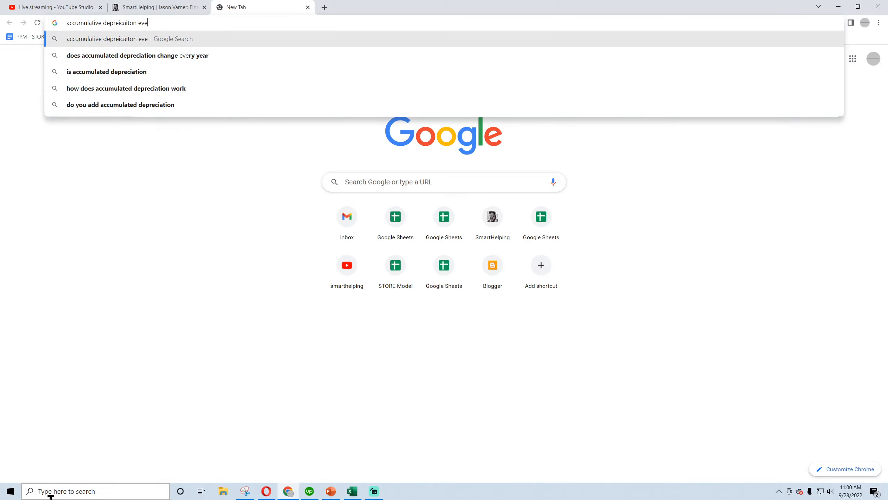
key("BackSpace")
key("BackSpace")
key("BackSpace")
key("BackSpace")
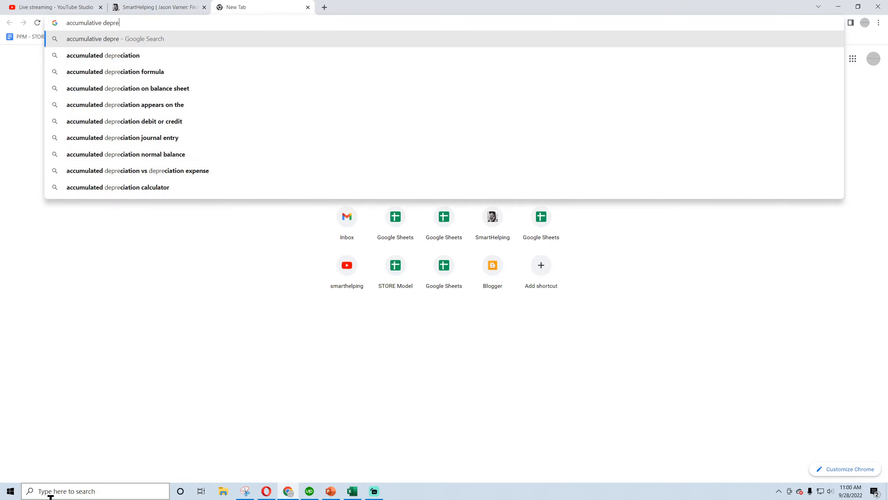
type("ciation eve")
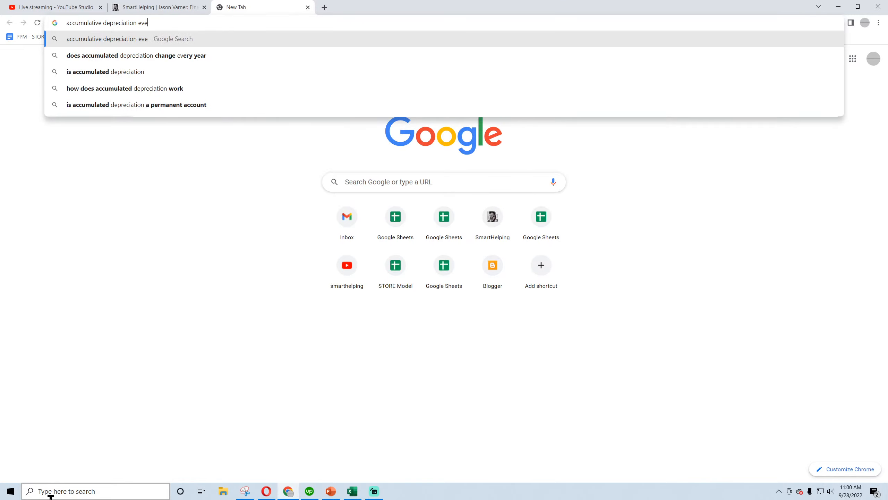
type("r 0 out")
key("Return")
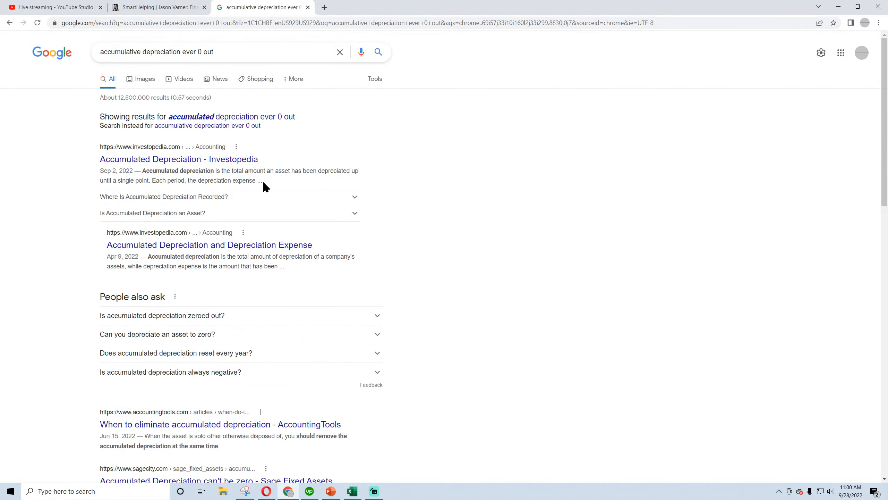
Step: Expand the Investopedia result's question on where accumulated depreciation is recorded and read the answer
left_click(196, 198)
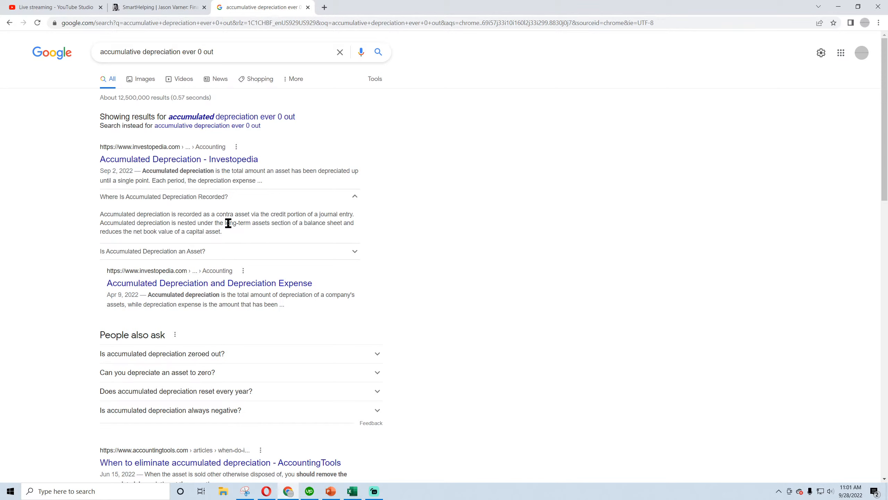
left_click_drag(225, 223, 262, 224)
left_click(261, 225)
mouse_move(170, 223)
left_mouse_down()
mouse_move(215, 225)
mouse_move(191, 232)
mouse_move(179, 224)
left_mouse_up()
left_click(191, 235)
scroll(83, 252, "down", 4)
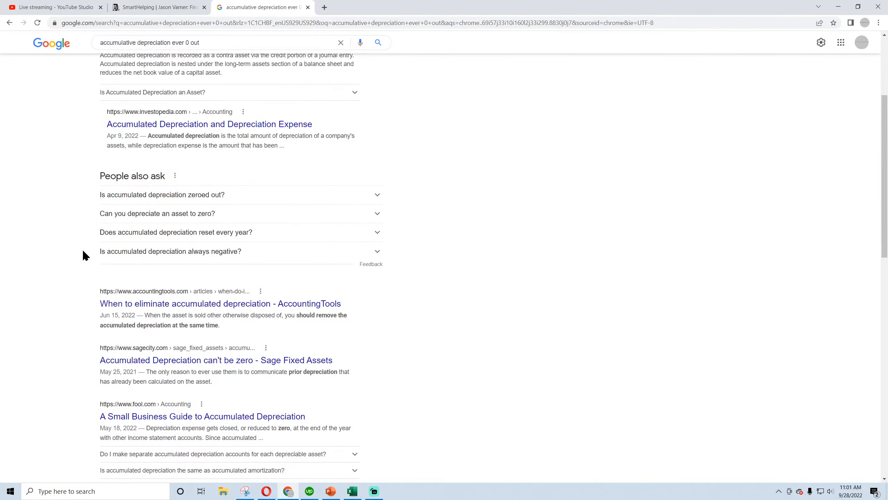
Step: Expand the related question "Is accumulated depreciation zeroed out?" and read its answer
left_click(189, 196)
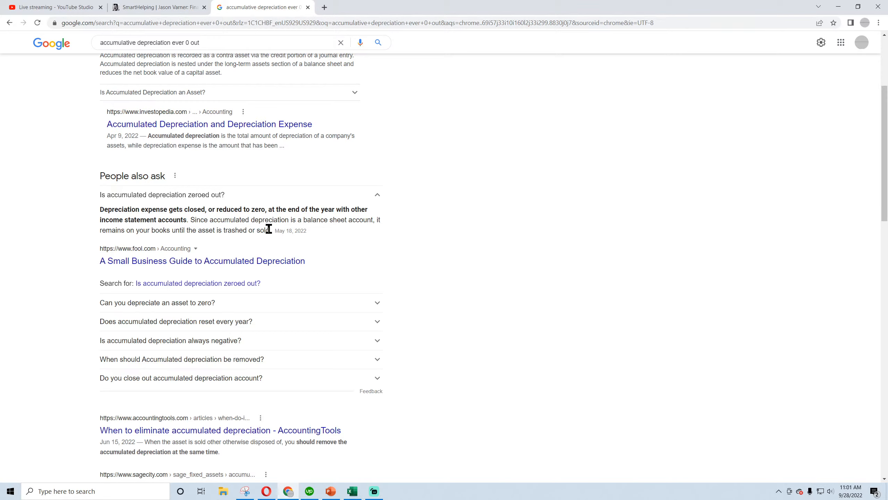
left_click_drag(269, 231, 187, 234)
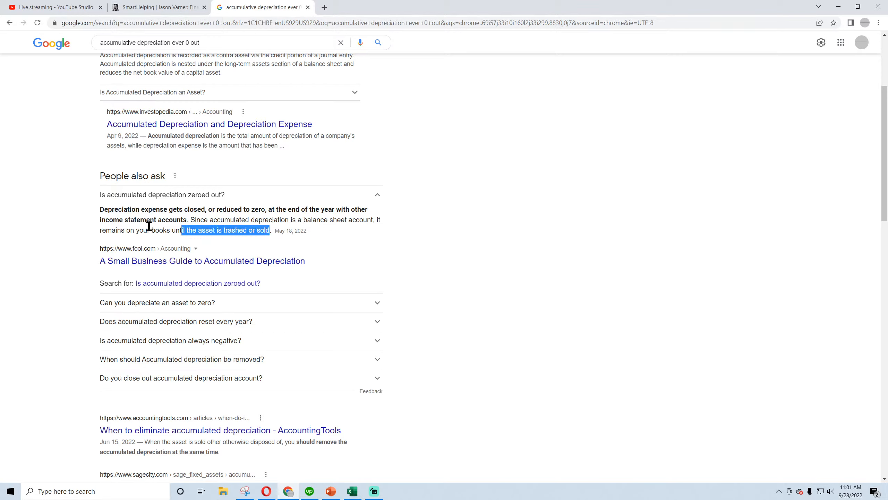
left_click(130, 218)
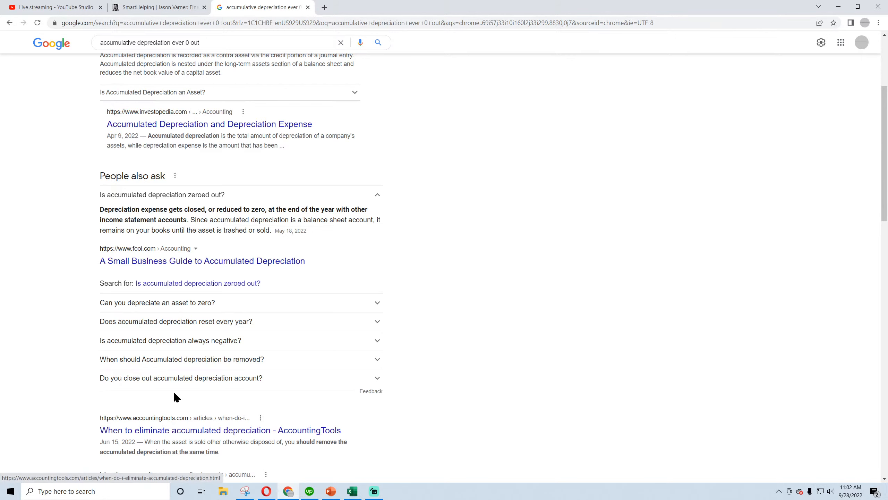
Step: Open the article "A Small Business Guide to Accumulated Depreciation" and examine its depreciation schedule, journal entries and asset sale example
left_click(172, 261)
scroll(151, 306, "down", 8)
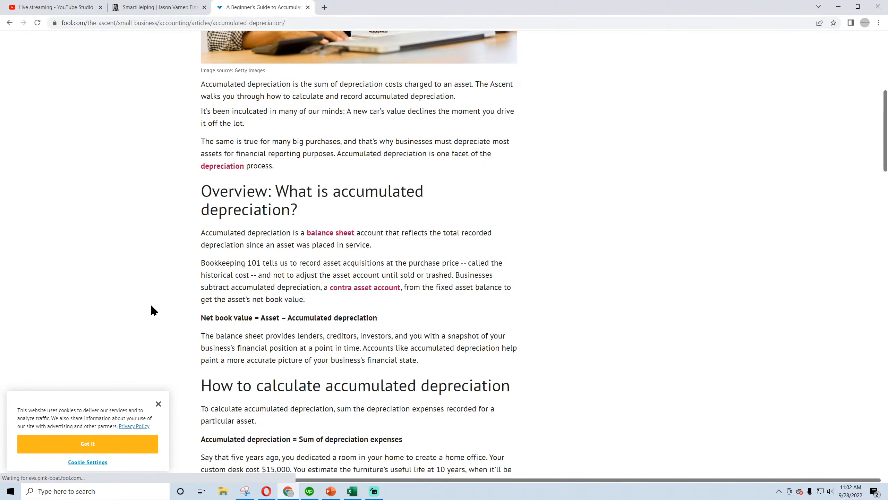
scroll(152, 306, "down", 3)
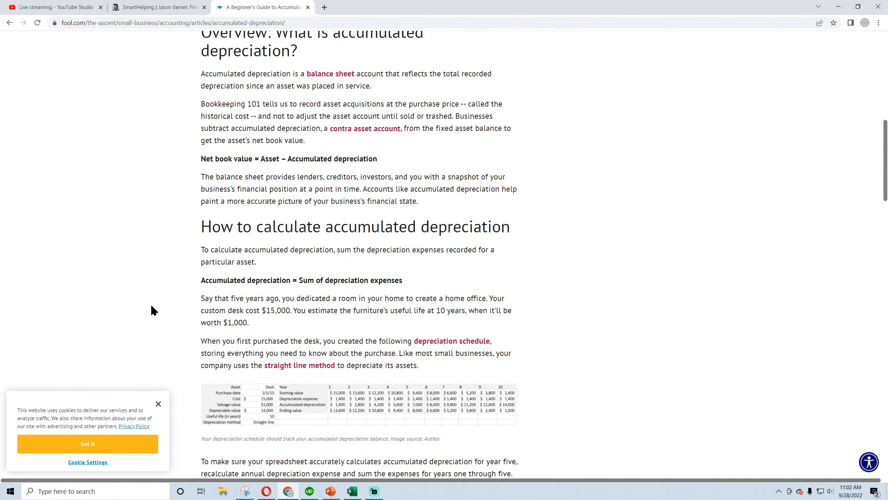
scroll(152, 306, "down", 3)
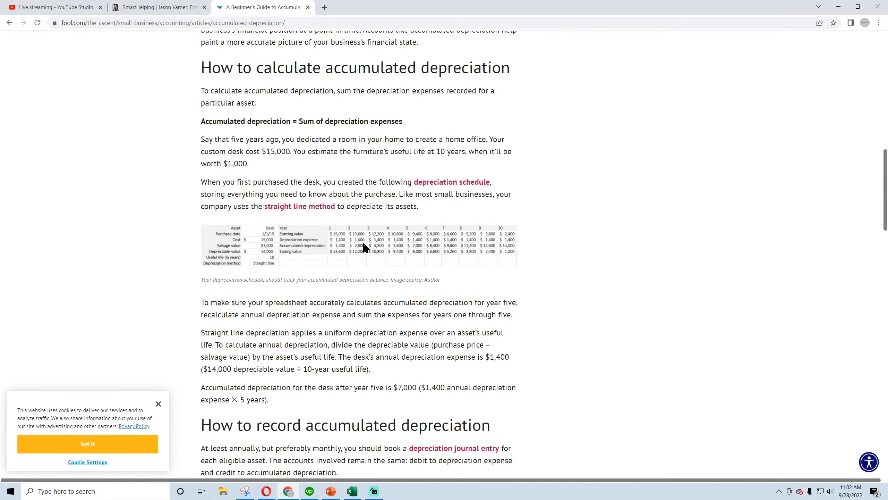
scroll(263, 301, "down", 3)
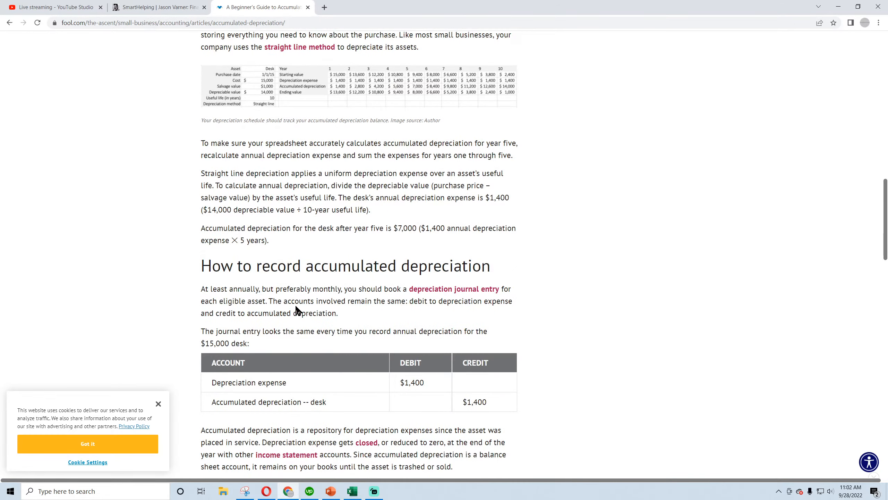
scroll(297, 310, "down", 3)
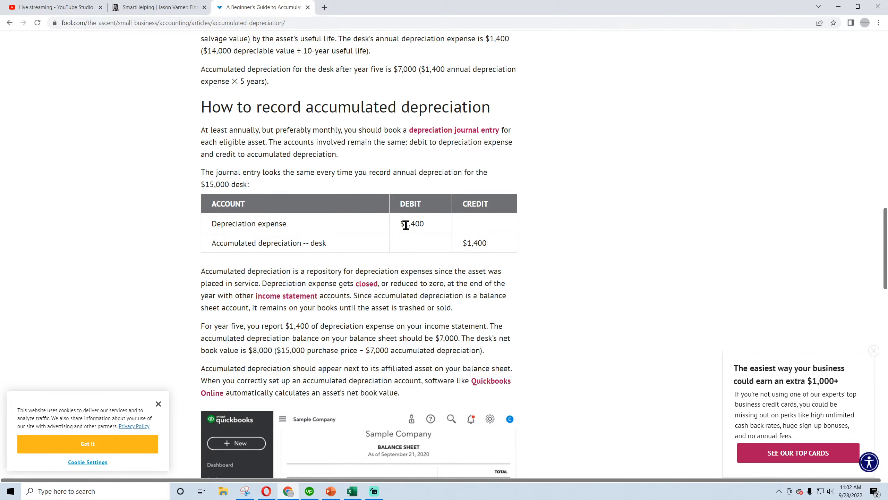
scroll(276, 267, "down", 15)
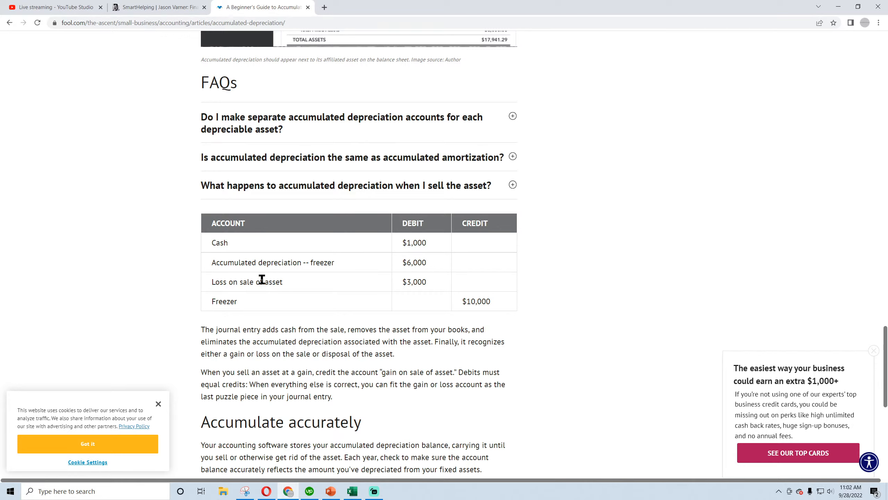
scroll(262, 279, "down", 3)
scroll(263, 283, "up", 3)
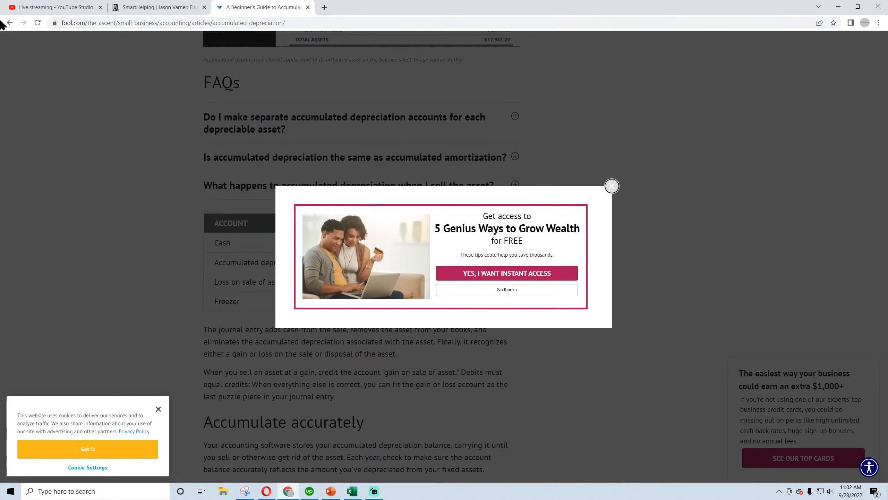
Step: Return to the Google results and search for "depreciation journal entries"
left_click(9, 23)
scroll(189, 105, "up", 5)
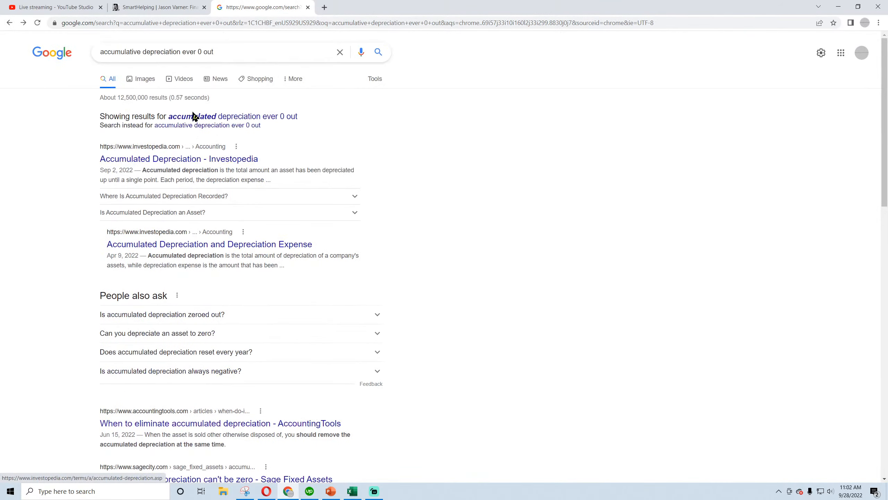
triple_click(230, 55)
type("d")
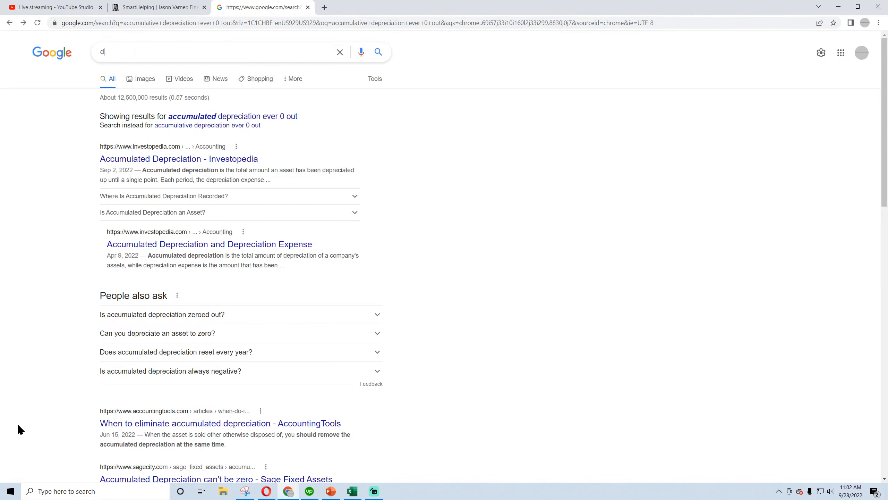
type("epreciation ")
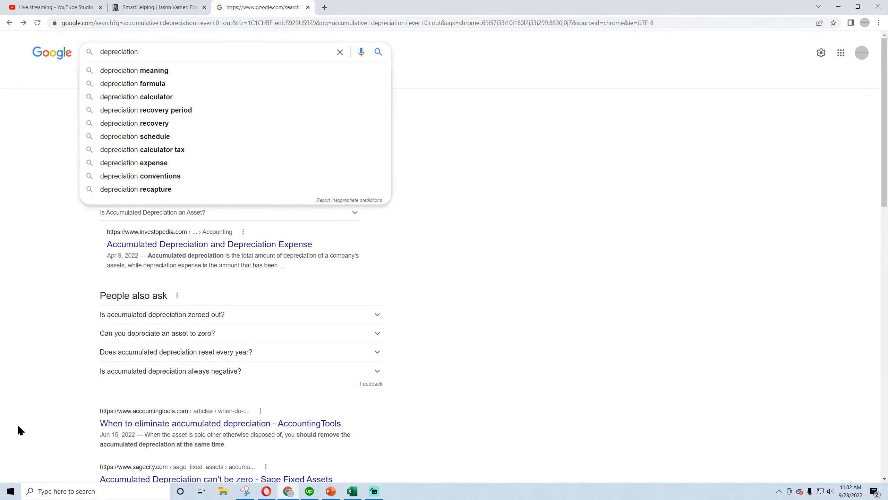
type("journal entries")
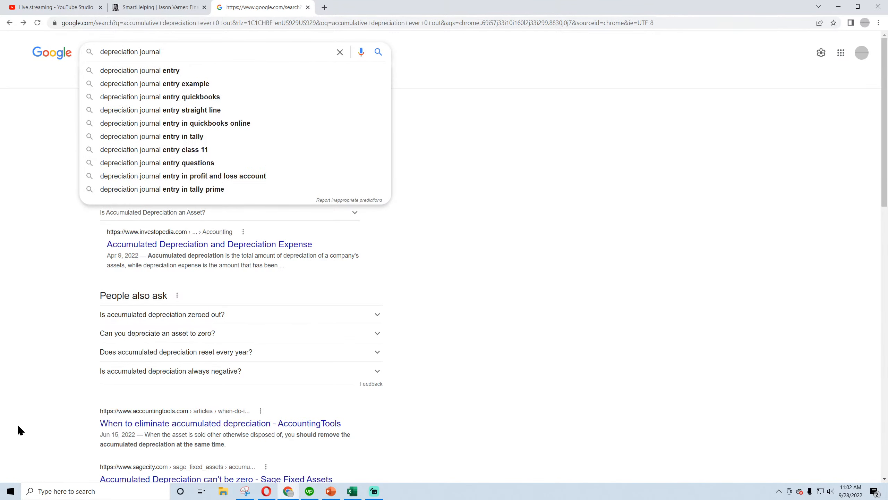
key("Return")
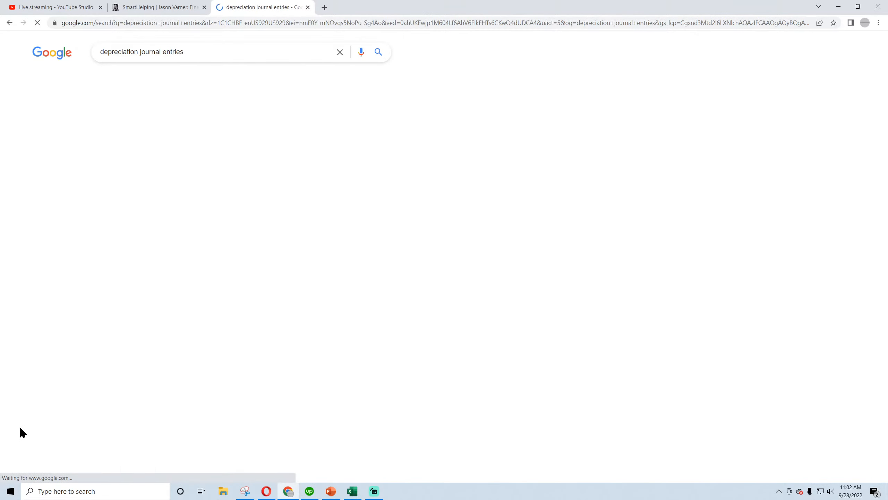
Step: Open the AccountingTools article on the accounting entry for depreciation and examine its example journal entries
left_click(164, 128)
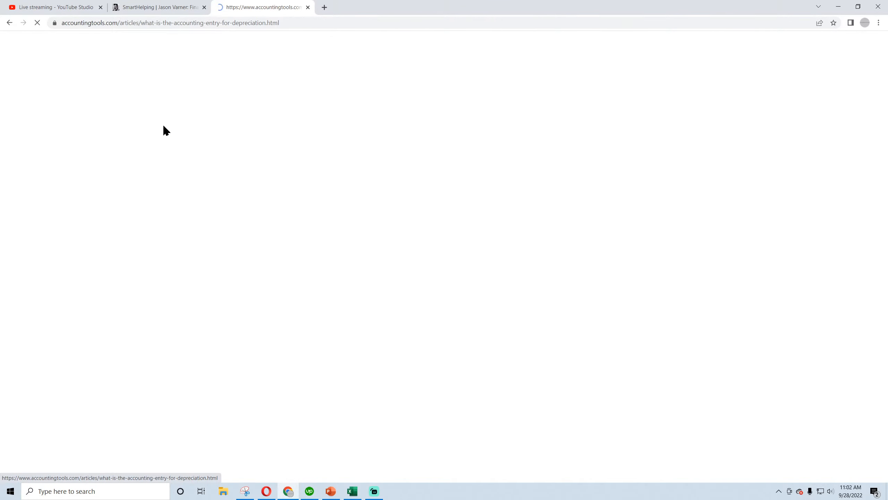
scroll(142, 228, "down", 4)
scroll(142, 228, "down", 4)
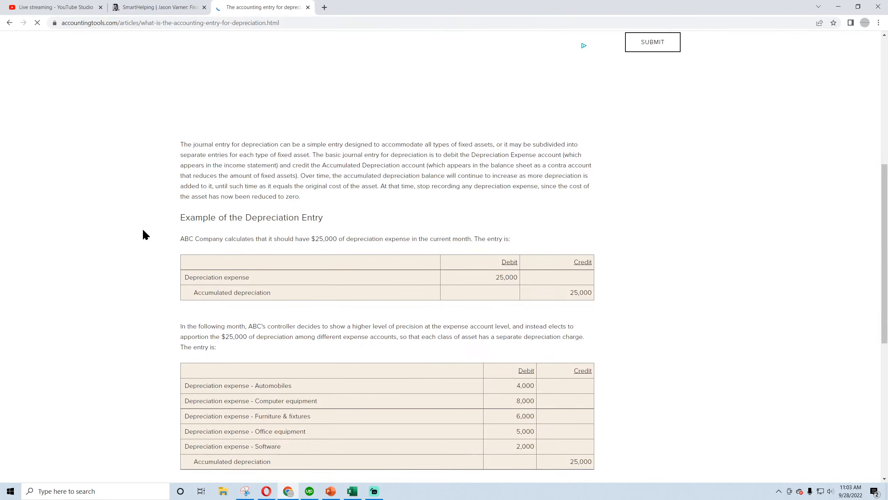
Step: Read the rest of the depreciation entry article, including the cash impact and capitalization limit sections, and close the article
left_click_drag(493, 277, 589, 292)
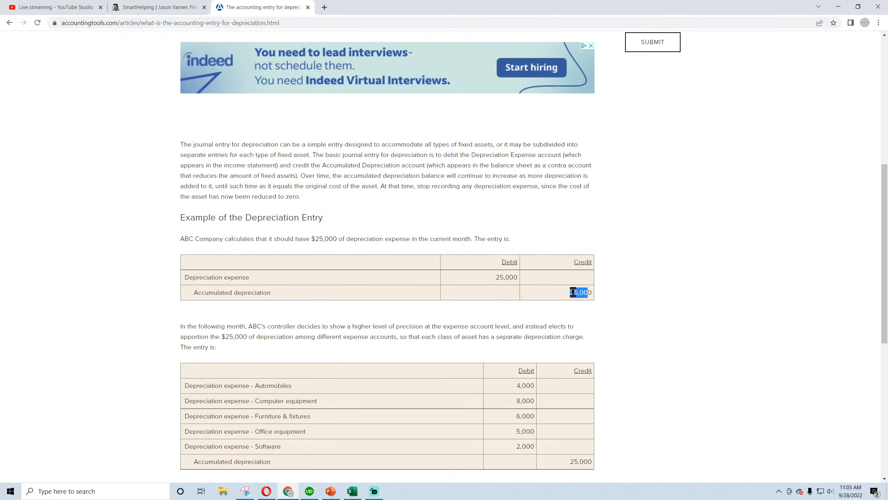
scroll(73, 286, "down", 4)
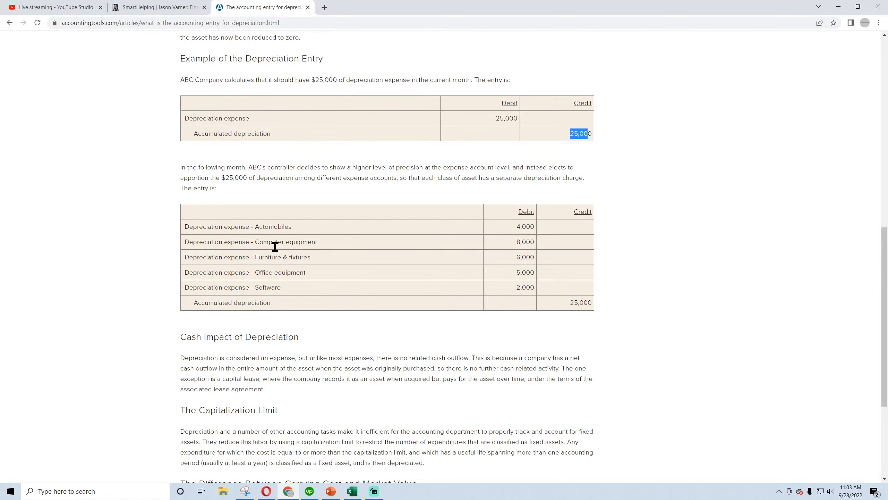
scroll(202, 282, "down", 4)
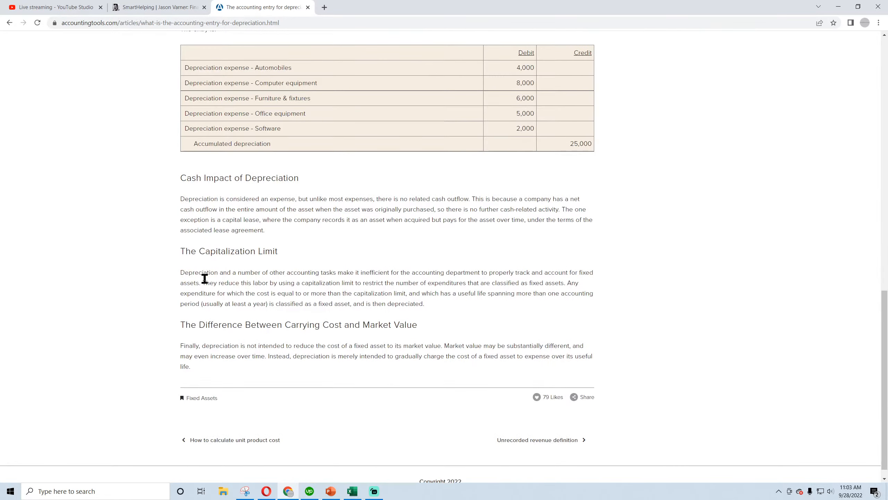
scroll(165, 304, "down", 1)
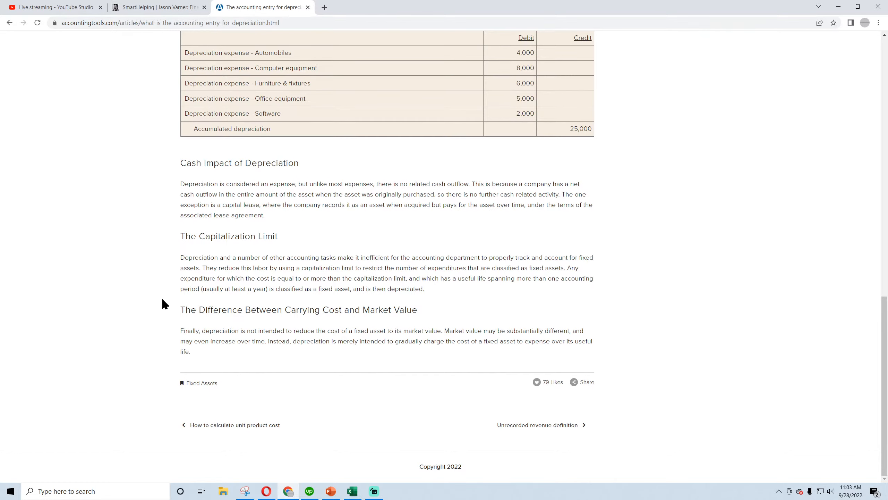
scroll(162, 297, "up", 8)
left_click(308, 7)
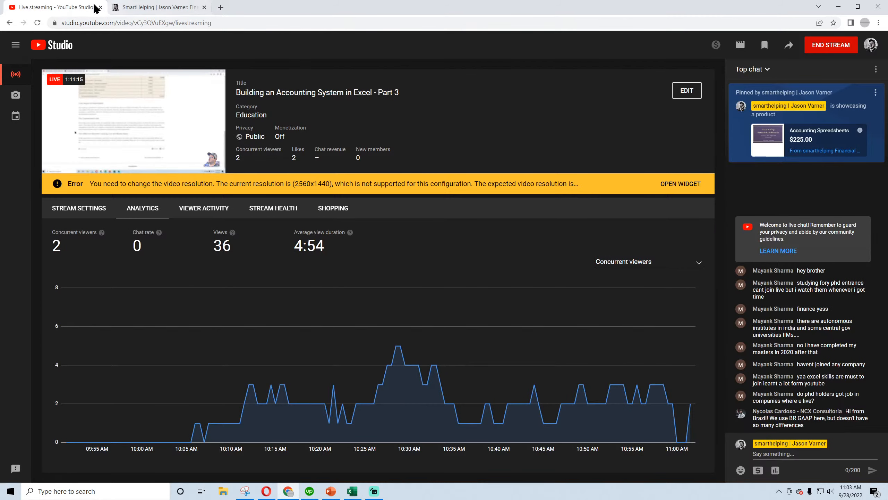
Step: Switch to the Excel accounting workbook and look over the Depreciation Expense category, Global Control, Database and Income Statement sheets
left_click(353, 494)
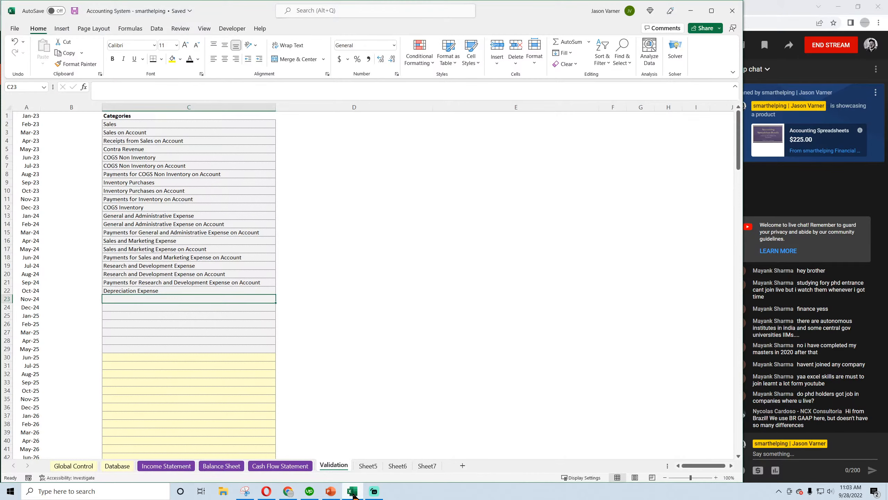
left_click(143, 291)
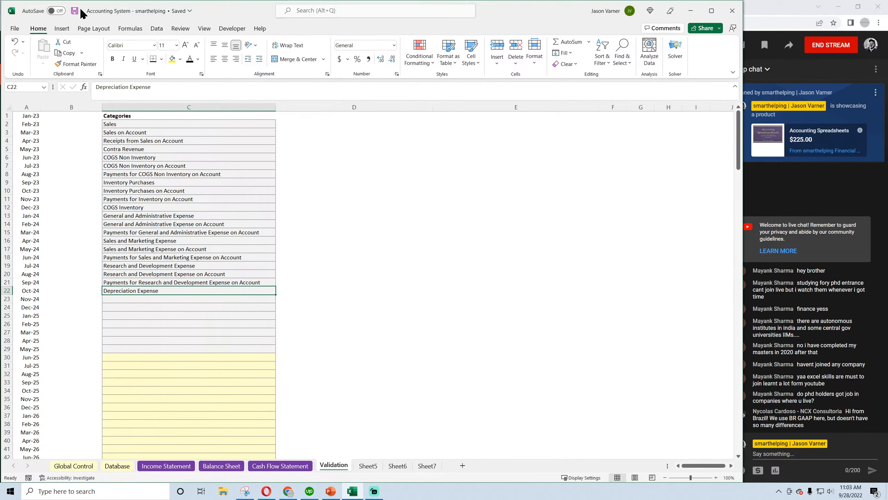
left_click(77, 470)
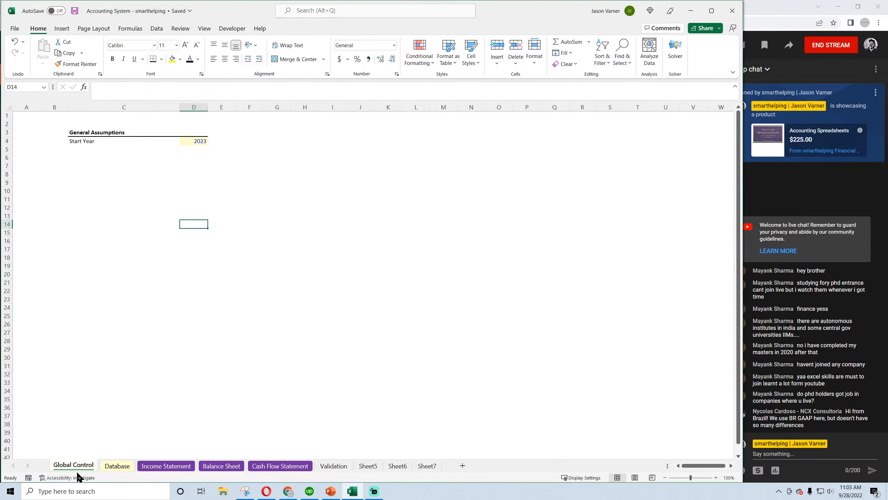
left_click(117, 465)
left_click(39, 125)
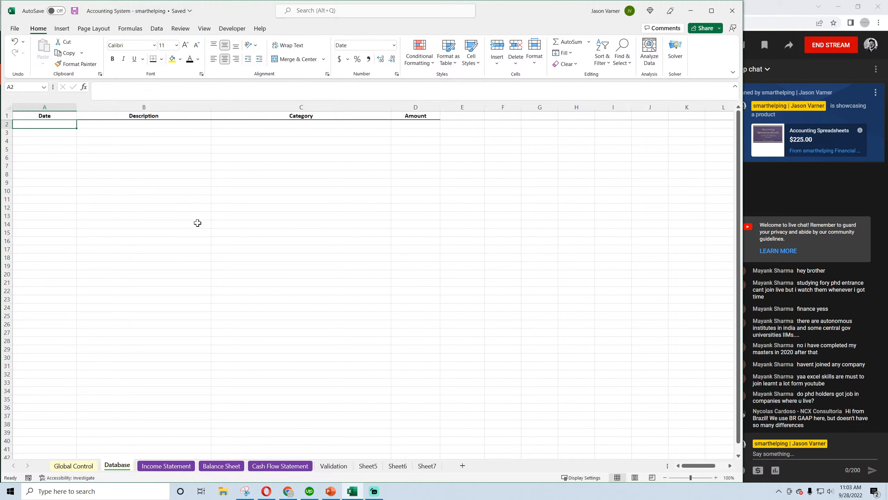
left_click(180, 466)
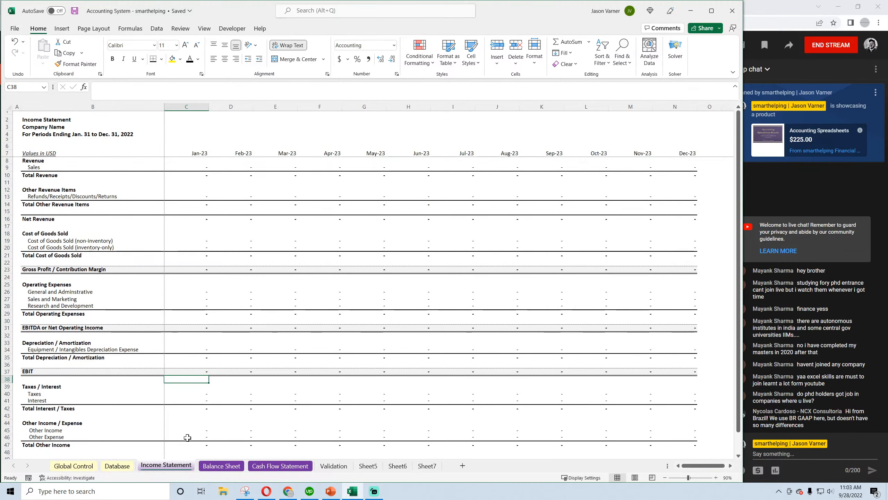
Step: Shorten the income statement label "Equipment / Intangibles Depreciation Expense" in B34 to "Depreciation Expense"
left_click(71, 349)
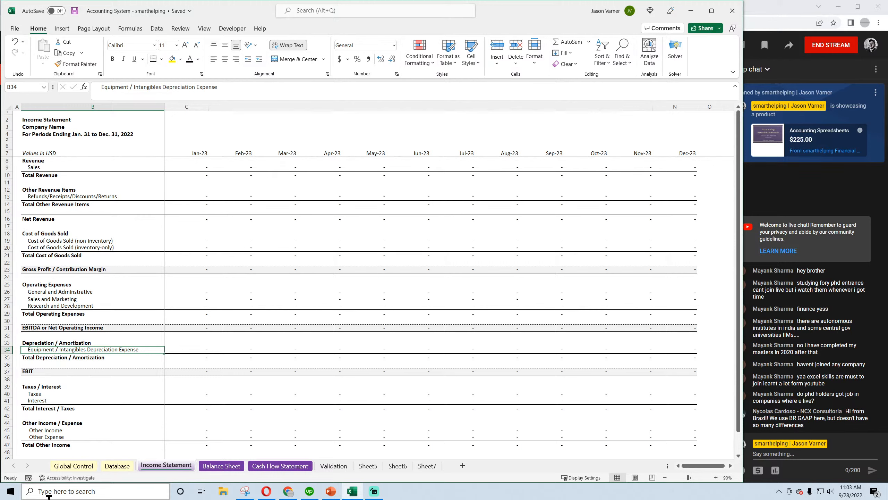
left_click_drag(102, 86, 162, 87)
key("Delete")
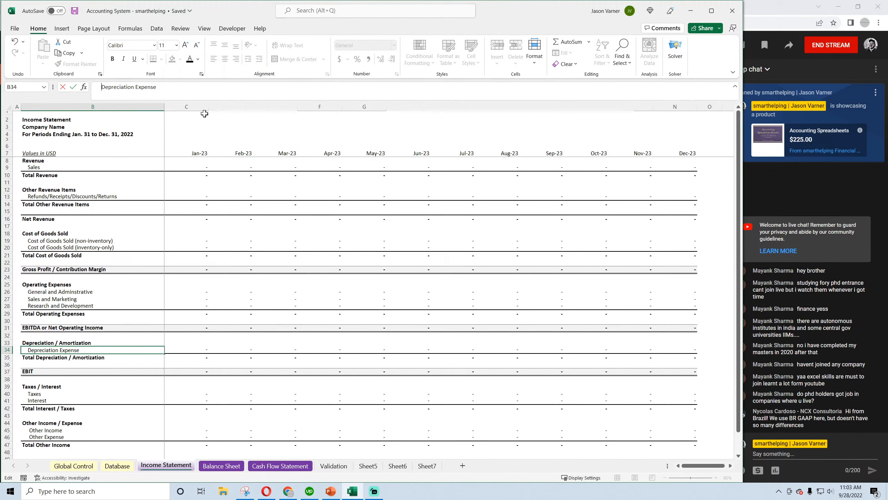
key("Return")
Step: Check the January formulas on the income statement and copy the first SUMIFS term of the Sales formula, leaving that formula unchanged
left_click(193, 349)
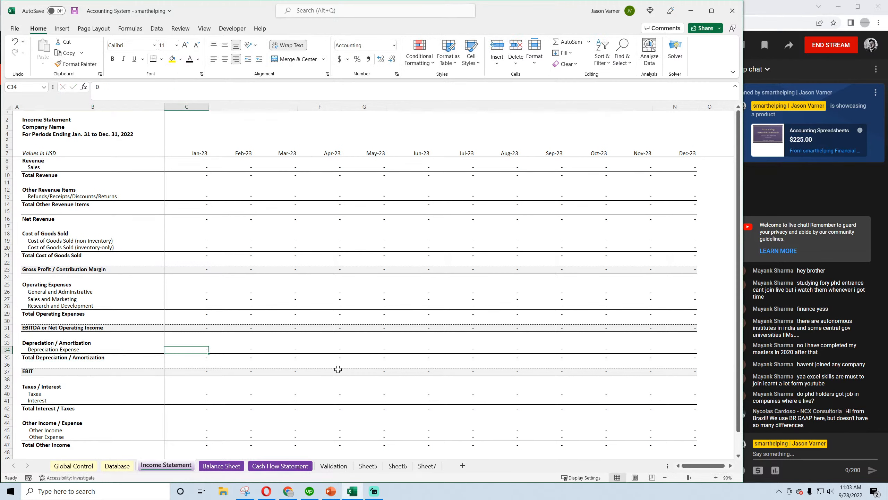
left_click(200, 292)
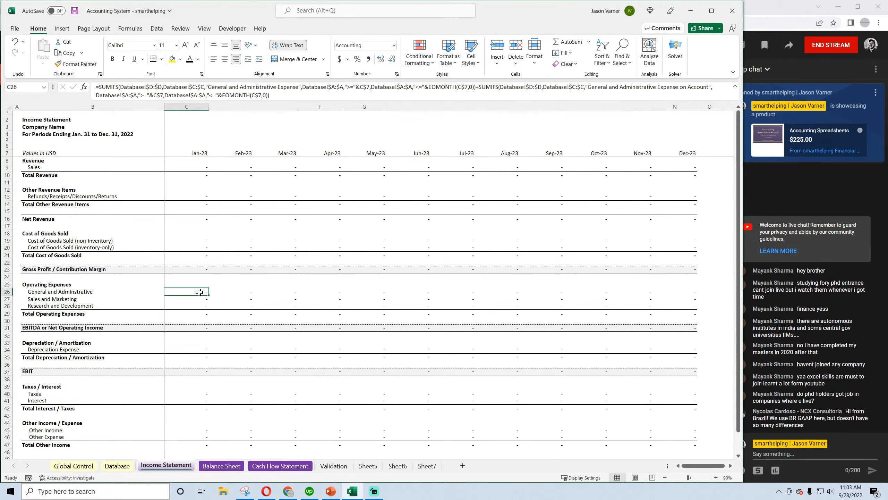
left_click(201, 241)
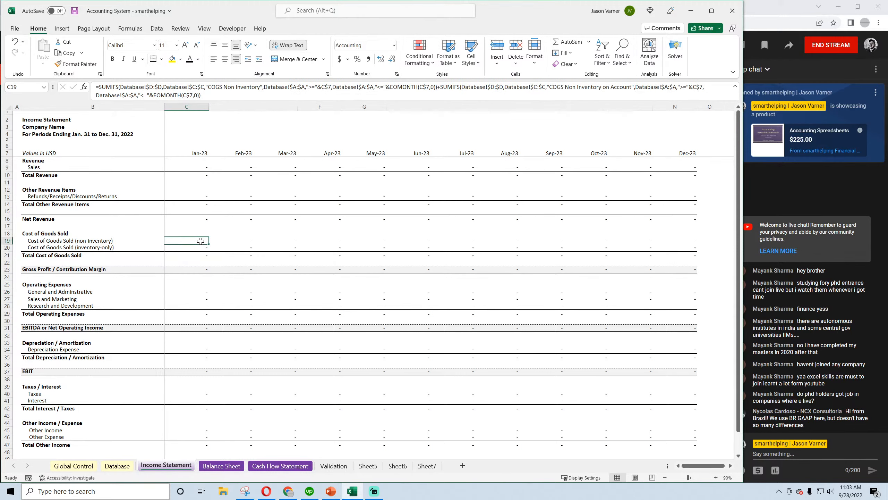
left_click(201, 167)
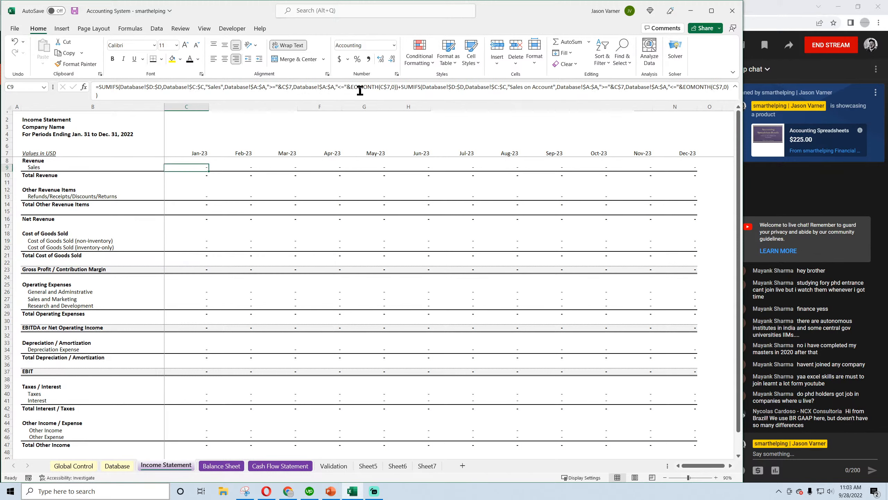
left_click_drag(398, 87, 102, 88)
right_click(116, 86)
left_click(140, 102)
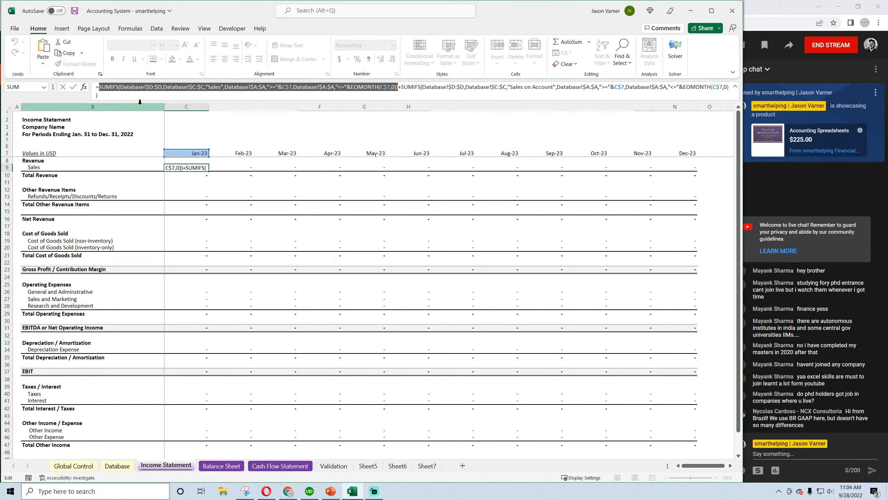
key("Escape")
Step: Enter the copied SUMIFS as the January depreciation expense formula in C34, with "Depreciation Expense" as its category criterion
left_click(193, 349)
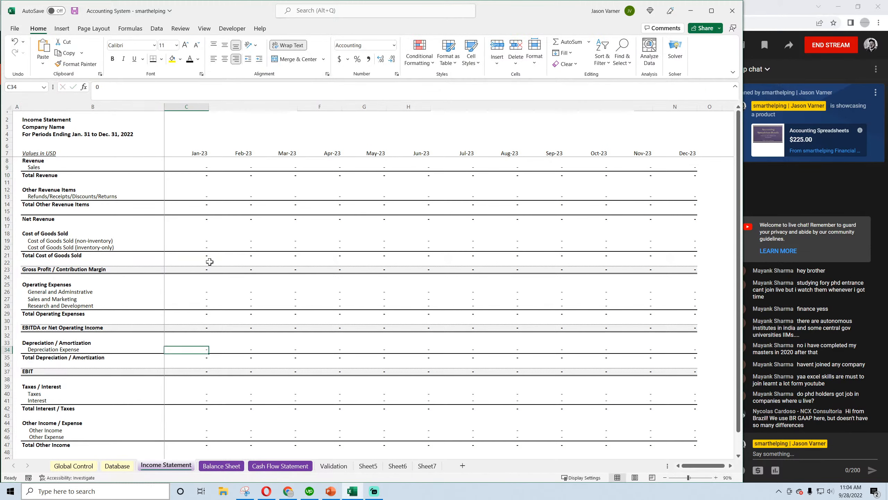
left_click_drag(121, 87, 96, 85)
right_click(97, 86)
left_click(120, 131)
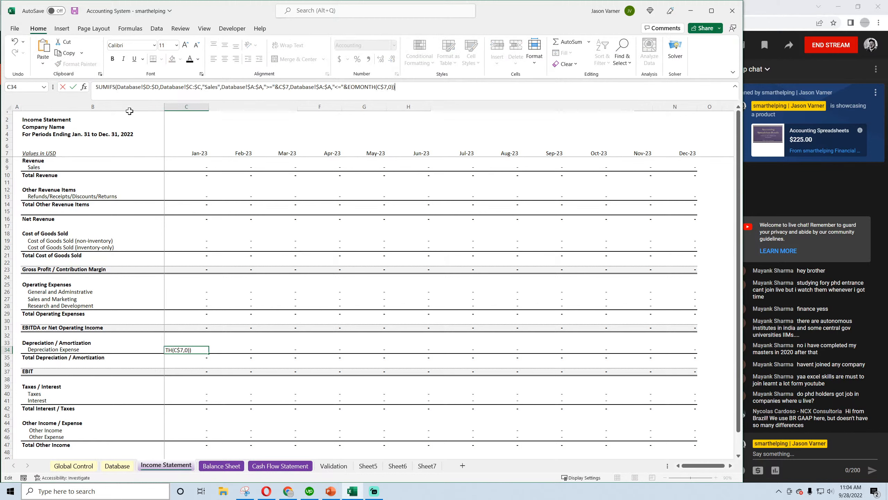
left_click(97, 86)
type("=")
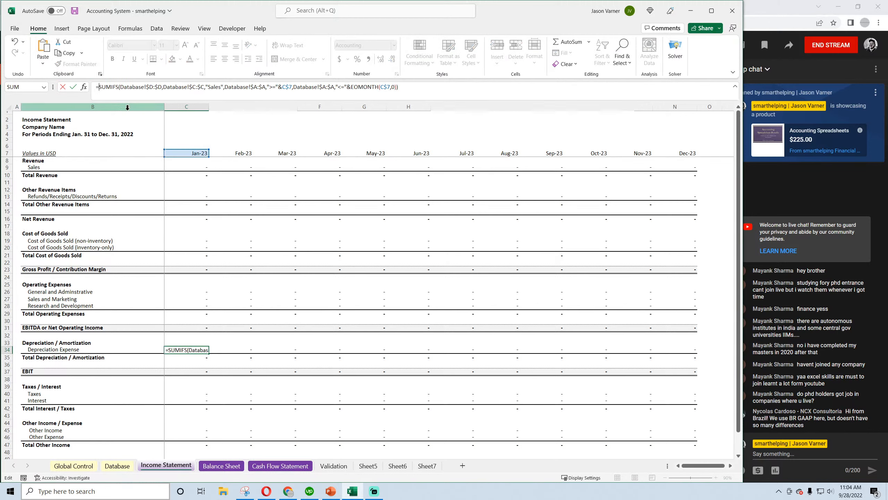
double_click(214, 87)
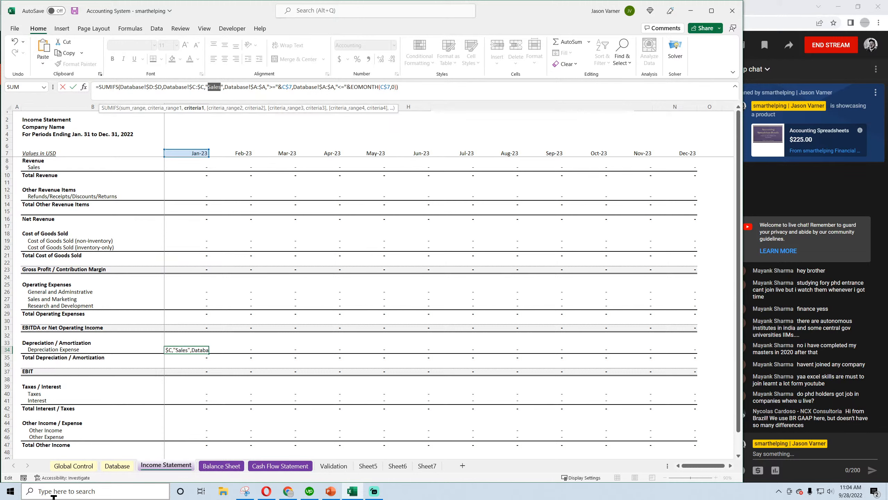
type("Depre")
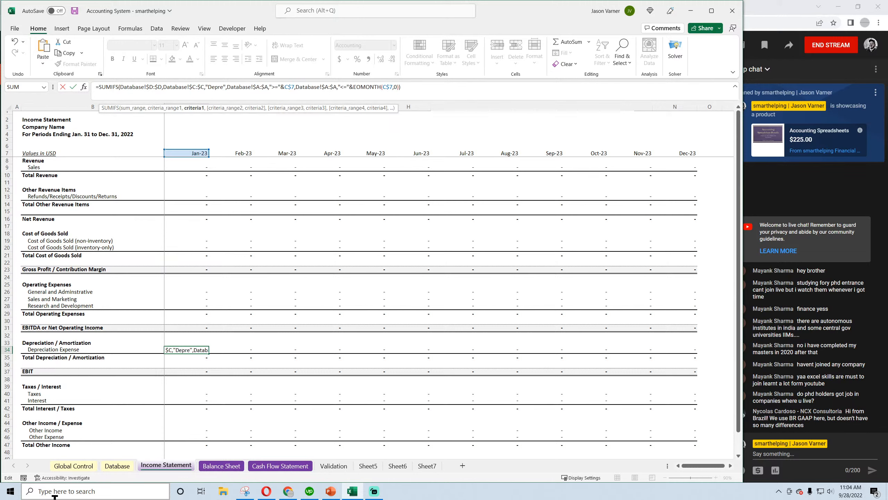
type("ciation Expense")
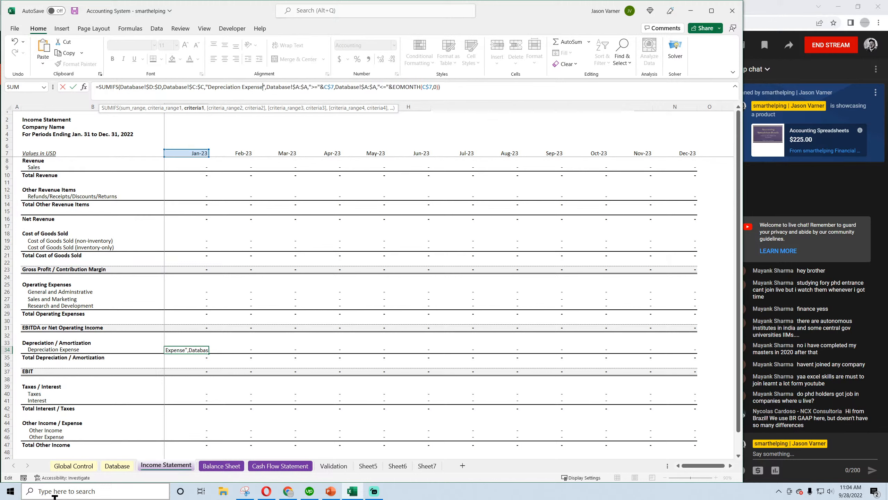
key("Return")
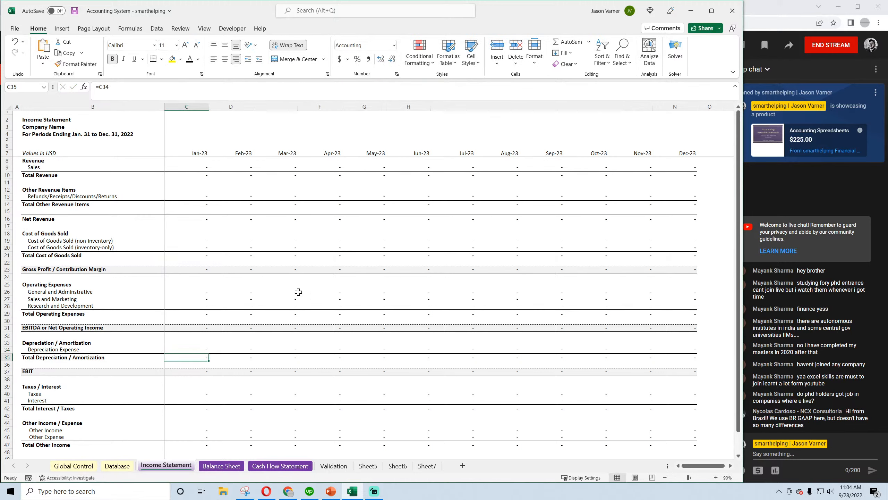
Step: Fill the depreciation expense formula from January across to December and save the workbook
left_click(206, 349)
left_click_drag(209, 353, 689, 356)
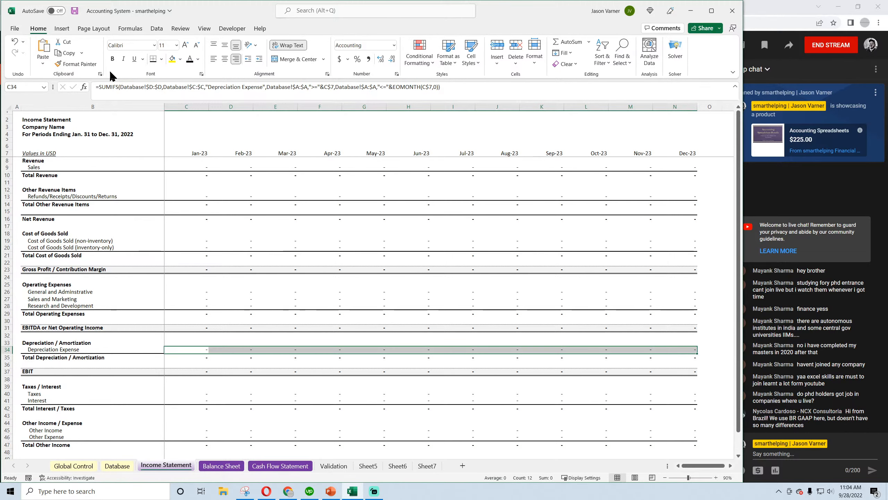
left_click(75, 10)
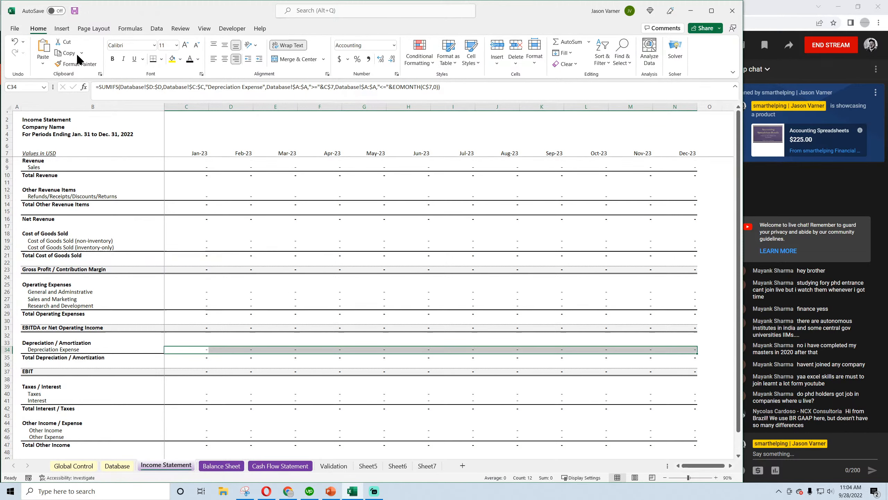
Step: Rename the "Fixed Assets" heading on the Balance Sheet as "Long-term Assets"
left_click(225, 466)
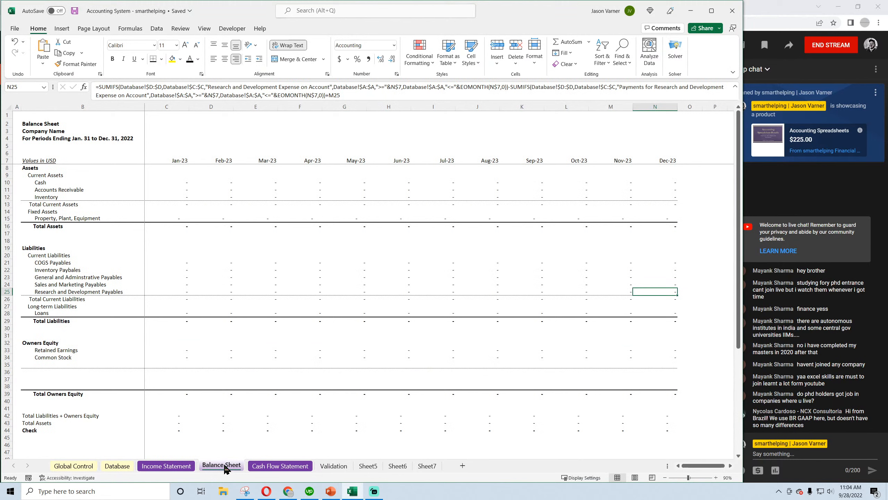
left_click(46, 212)
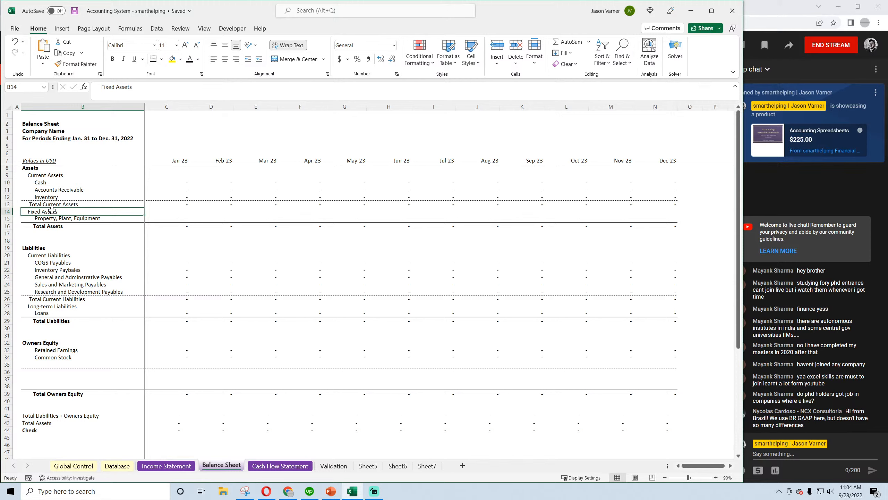
left_click_drag(103, 87, 196, 90)
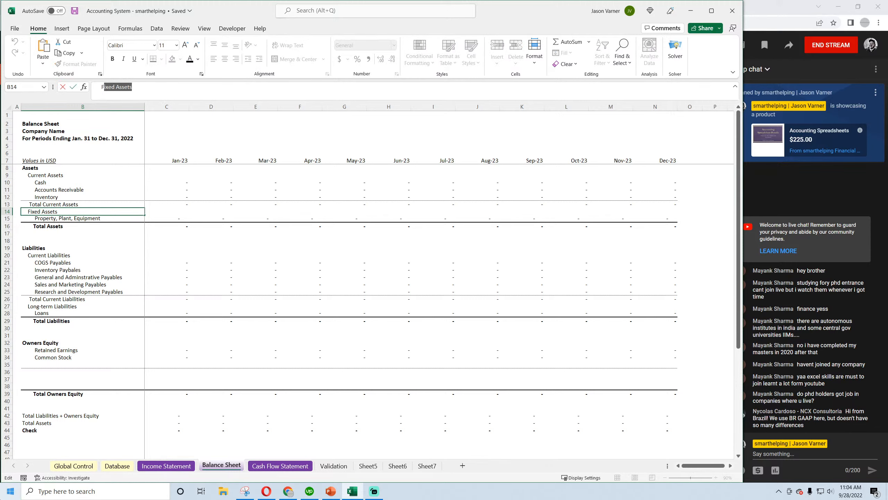
key("BackSpace")
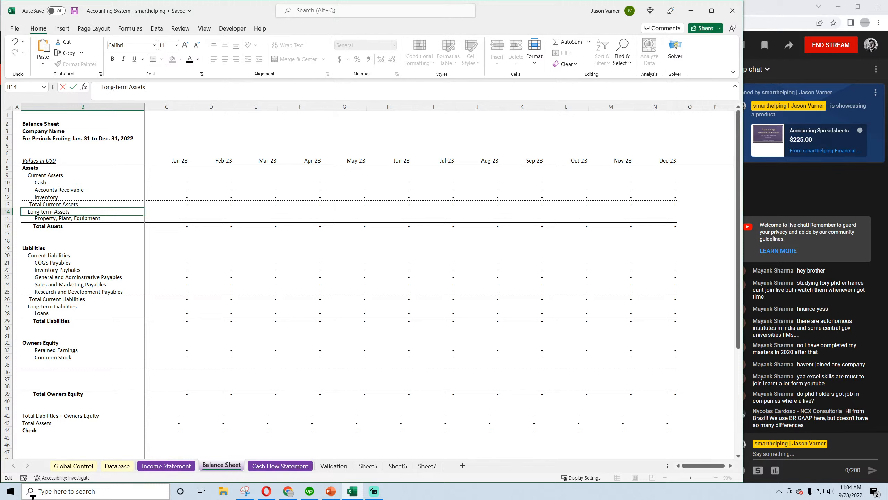
key("Return")
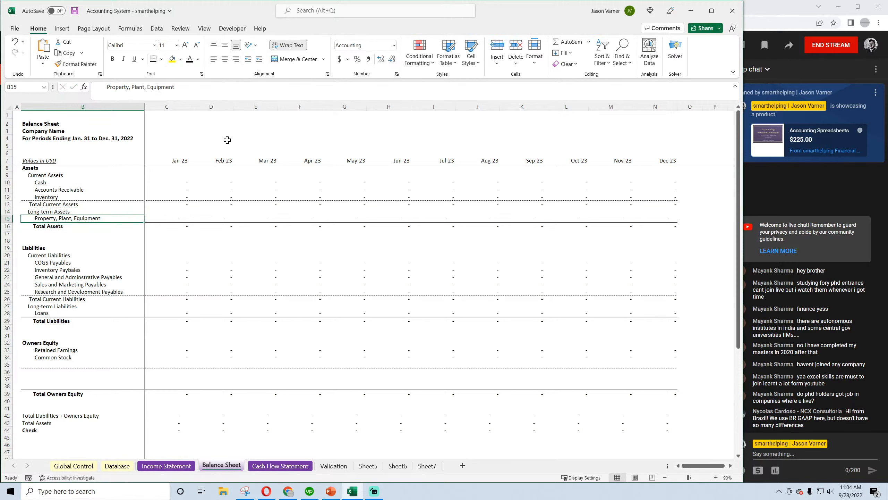
Step: Insert a blank row directly above Total Assets on the Balance Sheet, below Property, Plant, Equipment
right_click(5, 218)
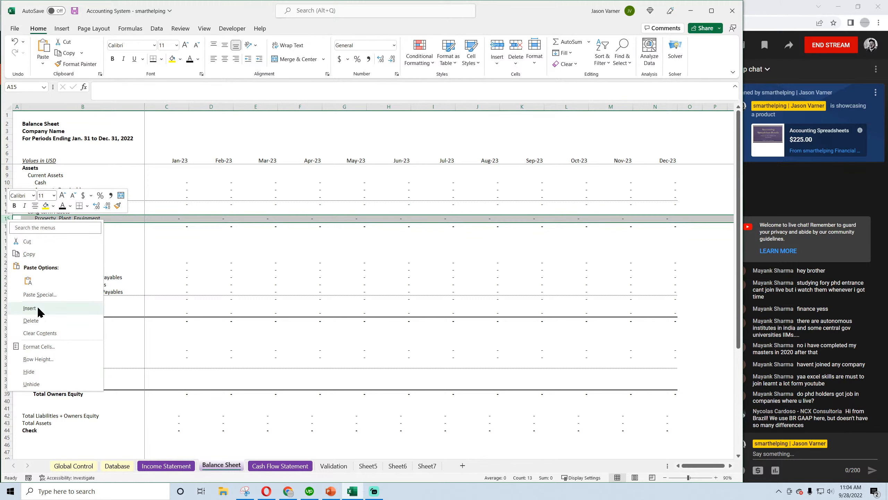
key("Escape")
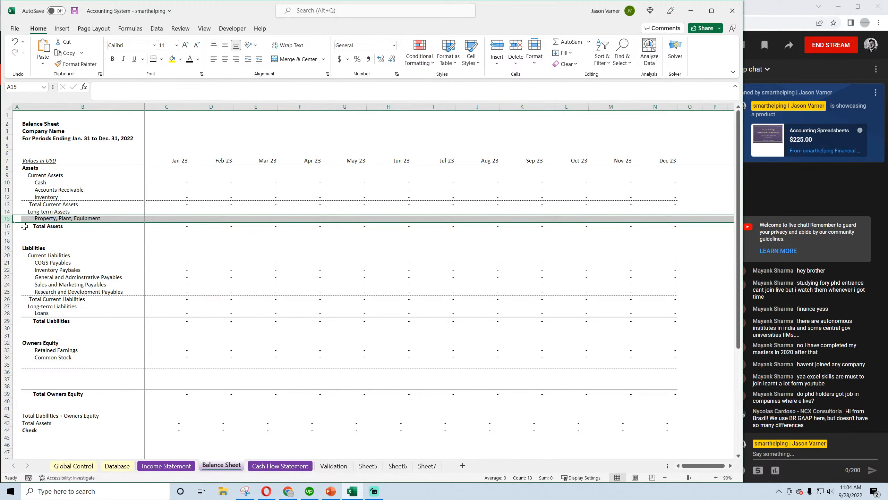
right_click(6, 226)
left_click(36, 316)
left_click(81, 298)
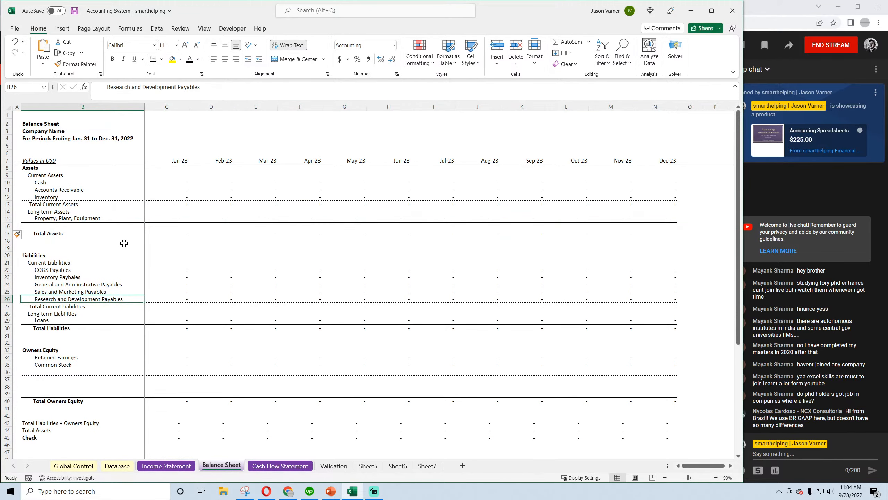
Step: Clear the borders from B15:N16 and give B16:N16 a thick bottom border above Total Assets
left_click_drag(43, 218, 677, 229)
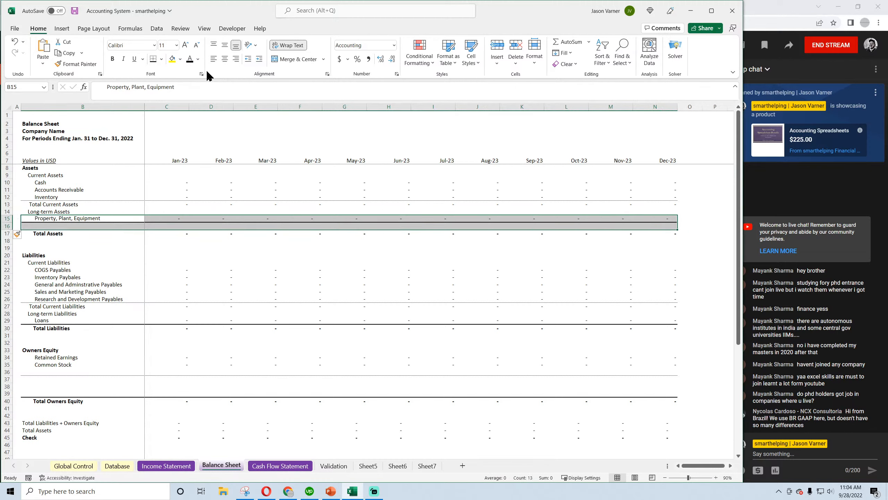
left_click(161, 63)
left_click(178, 139)
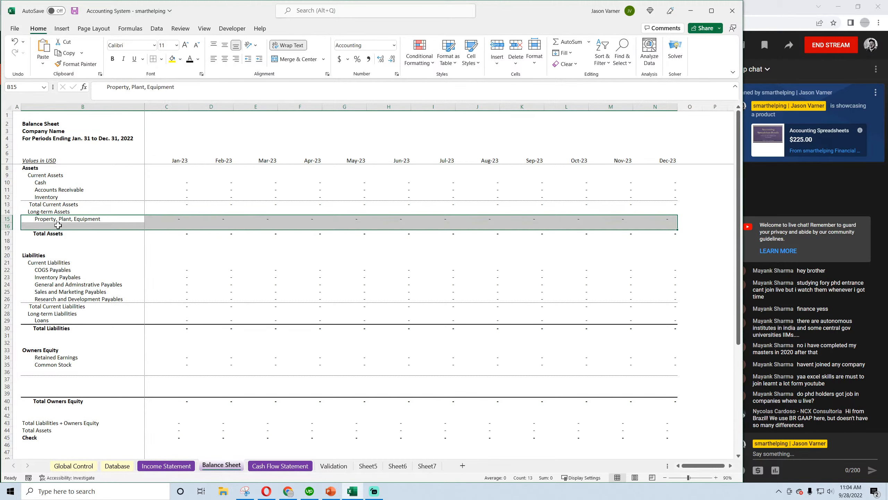
left_click(45, 226)
left_click_drag(45, 226, 648, 225)
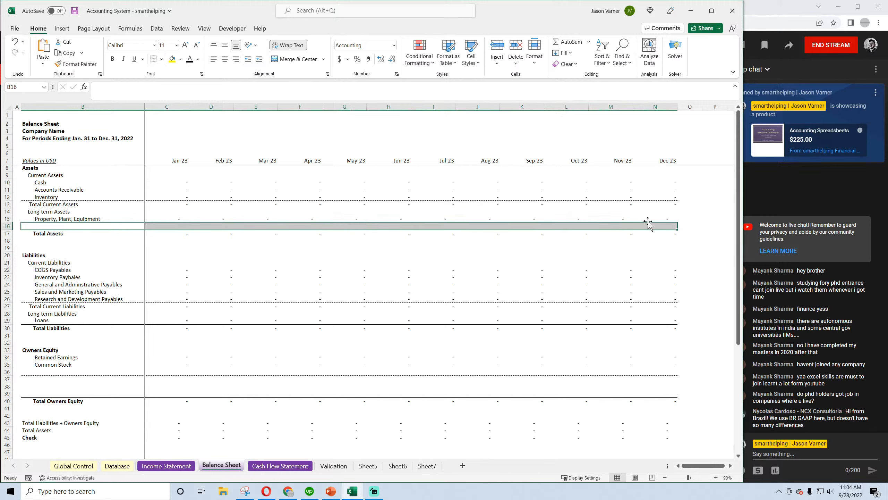
left_click(162, 58)
left_click(179, 198)
left_click(167, 255)
left_click(124, 218)
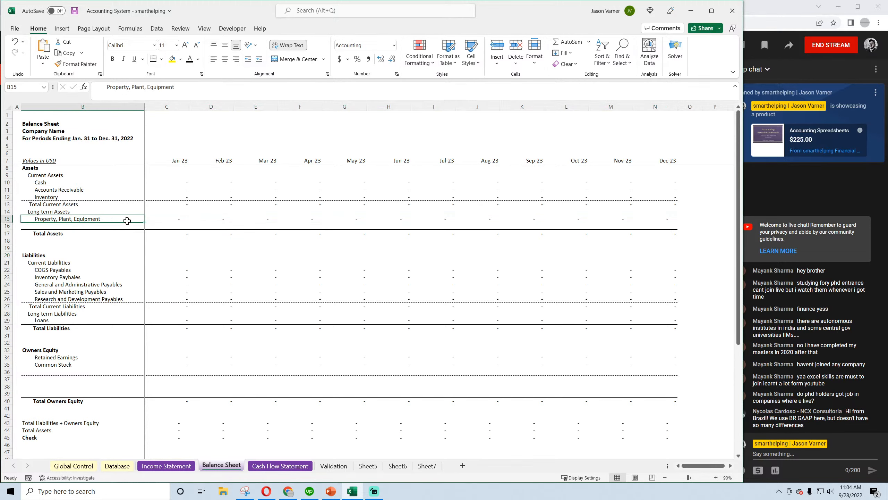
Step: Fill the Property, Plant, Equipment label down into B16 and reapply the thick bottom border beneath it
left_click_drag(144, 222, 142, 228)
left_click(161, 59)
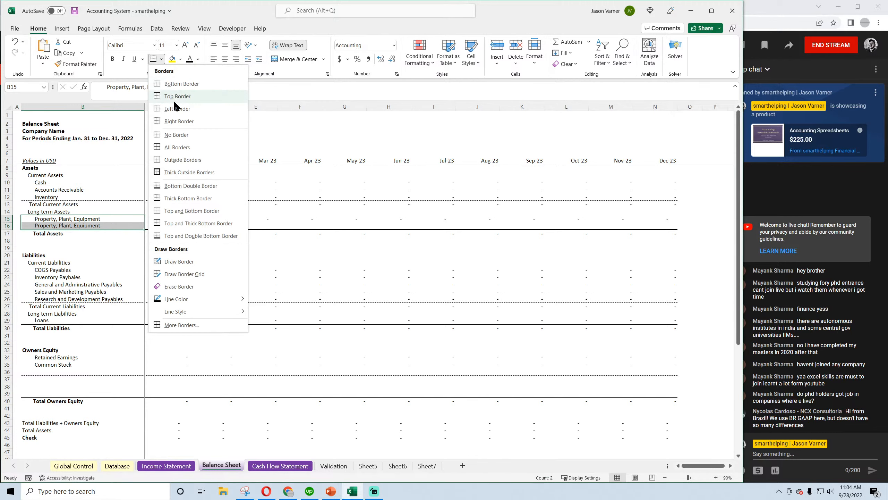
left_click(175, 96)
left_click(161, 58)
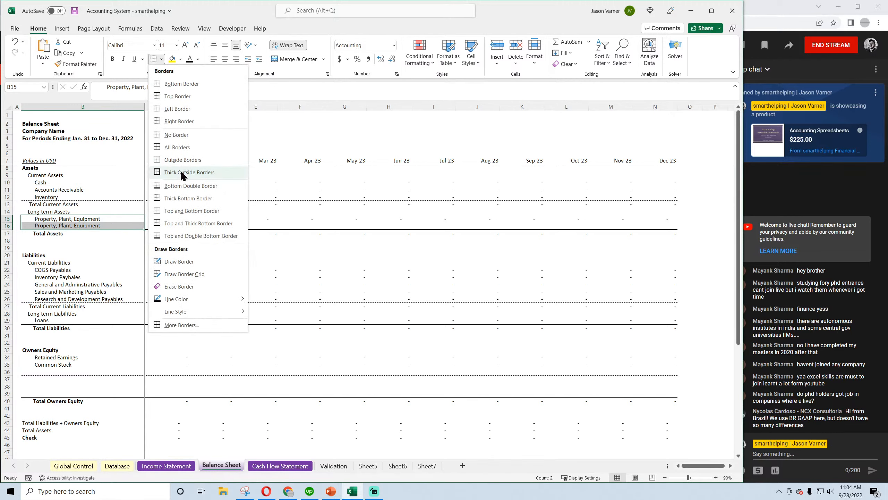
left_click(168, 198)
Step: Rename the duplicated label in B16 as "Accumulated Depreciation"
left_click(80, 227)
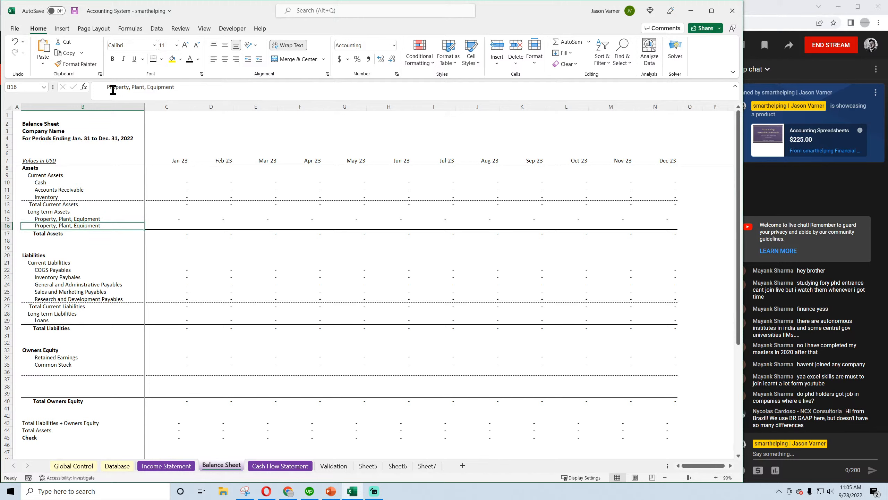
left_click_drag(107, 87, 175, 87)
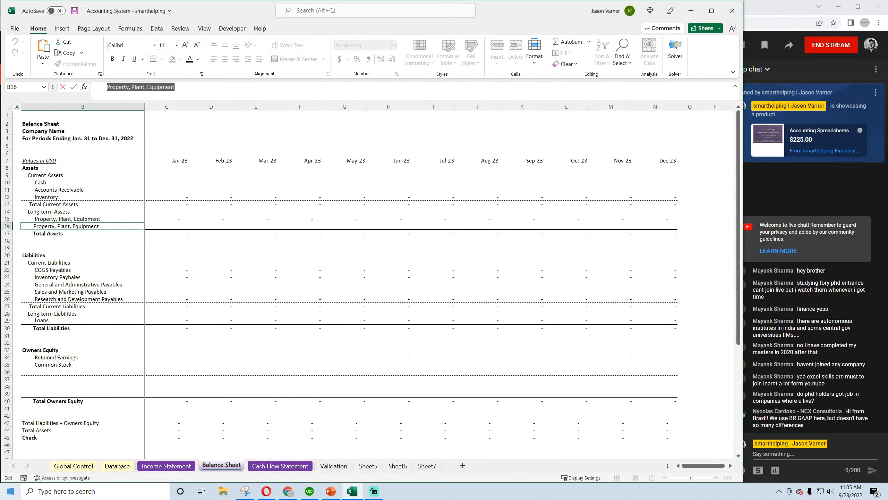
type("Accumulated Depreciation")
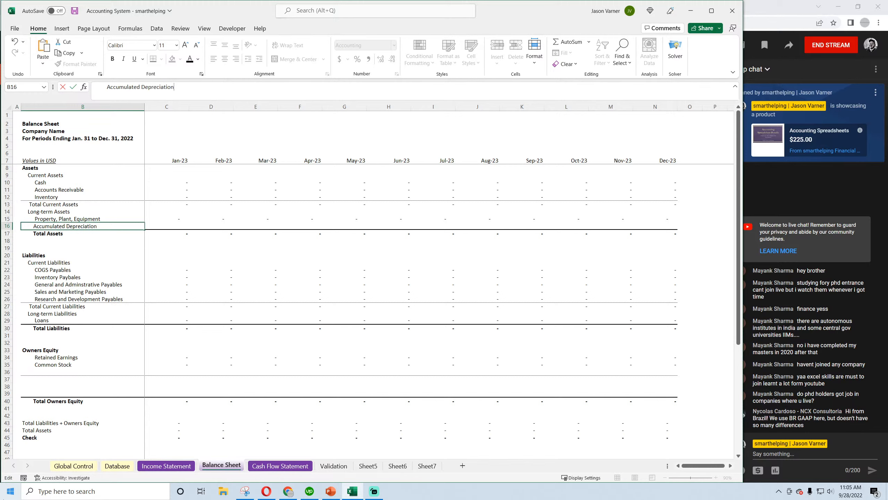
key("Return")
Step: Inspect the custom number format of the January Property, Plant, Equipment cell, C15
key("Up")
key("Up")
key("Right")
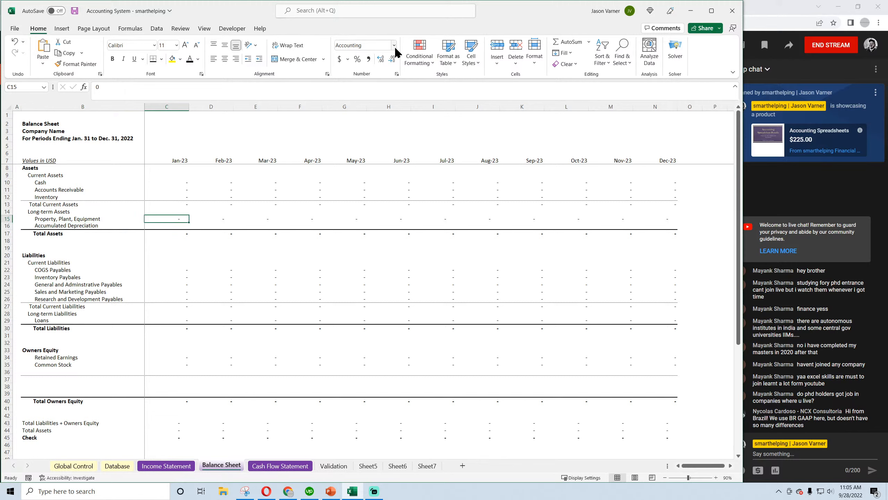
left_click(396, 73)
left_click(287, 220)
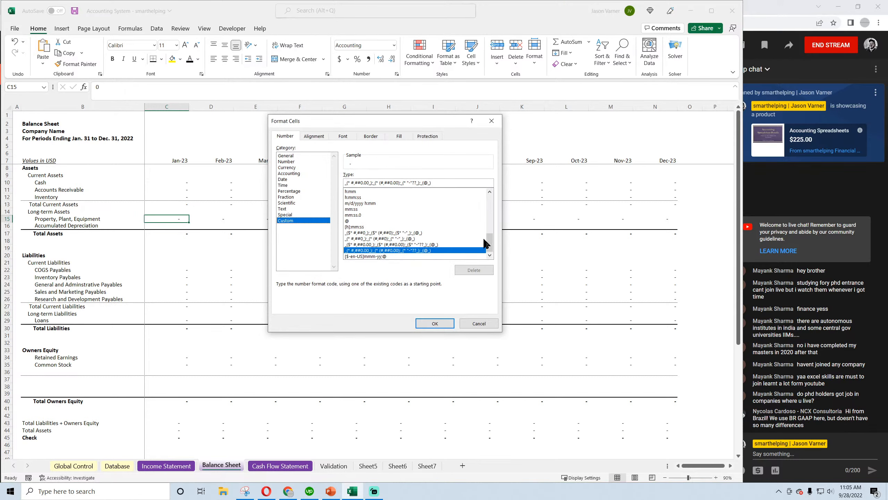
left_click(419, 240)
left_click(420, 250)
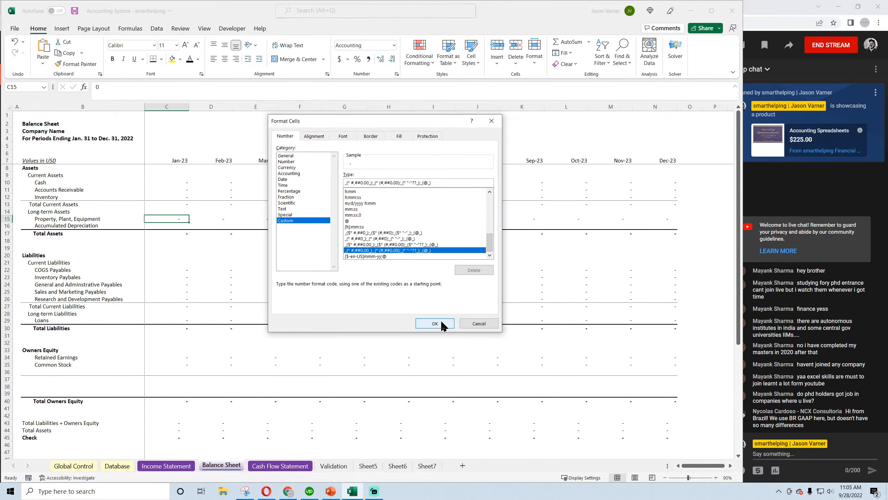
left_click(437, 323)
Step: Inspect the custom number format of the January Cash cell, C10, for comparison
left_click(184, 184)
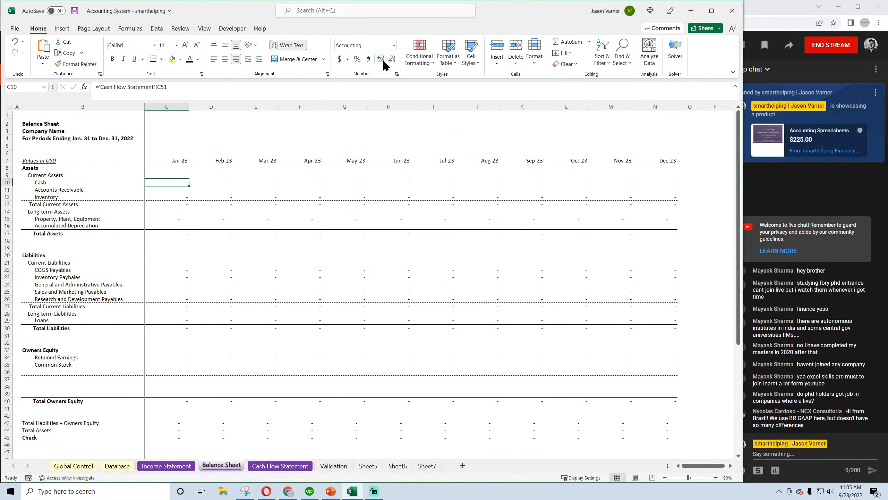
left_click(397, 74)
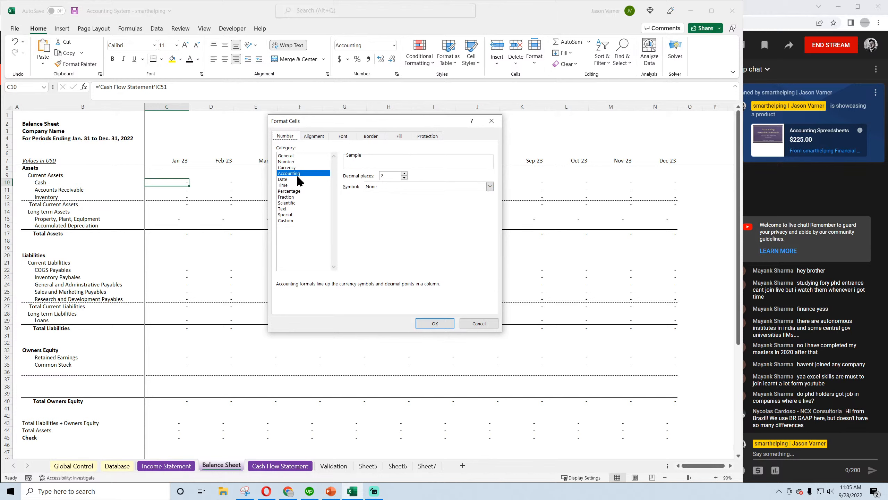
left_click(286, 220)
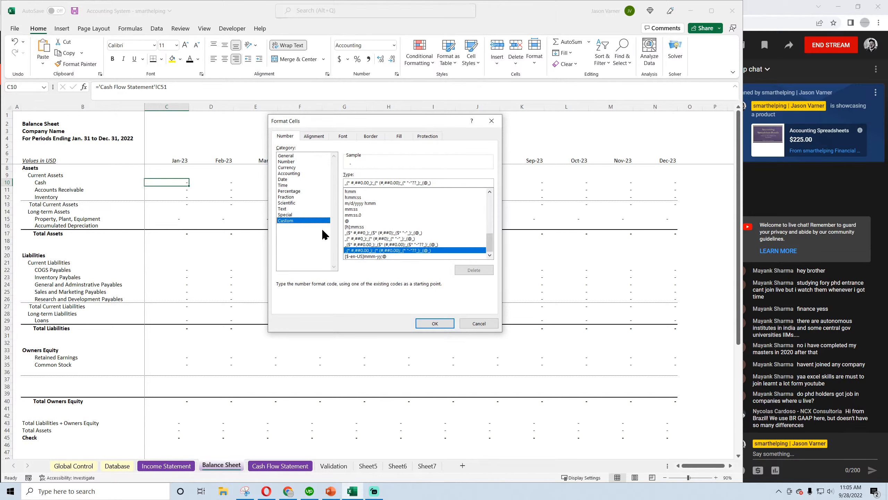
mouse_move(489, 245)
left_mouse_down()
mouse_move(491, 195)
mouse_move(485, 253)
left_mouse_up()
left_click(435, 322)
Step: Apply the custom number format _(* #,##0.00_);_(* (#,##0.00);_(* "-"??_);_(@_) to C10:N34
left_click_drag(178, 182, 641, 358)
left_click(397, 74)
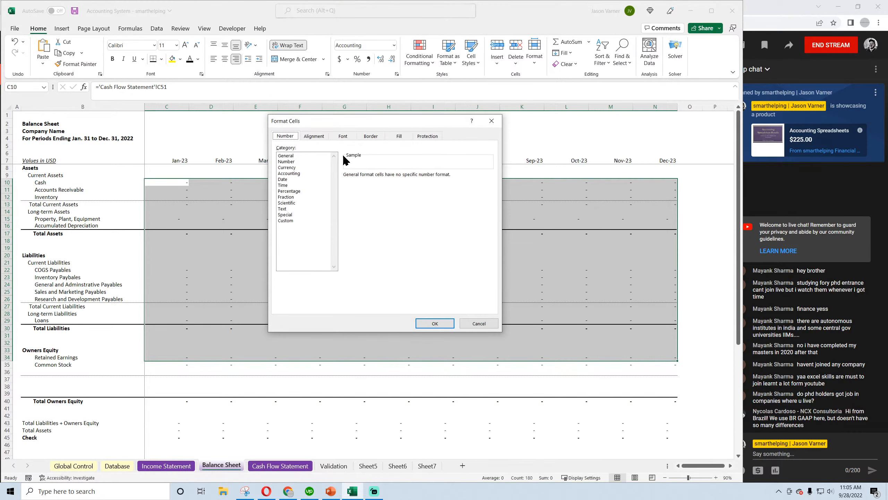
left_click(291, 221)
scroll(480, 214, "down", 5)
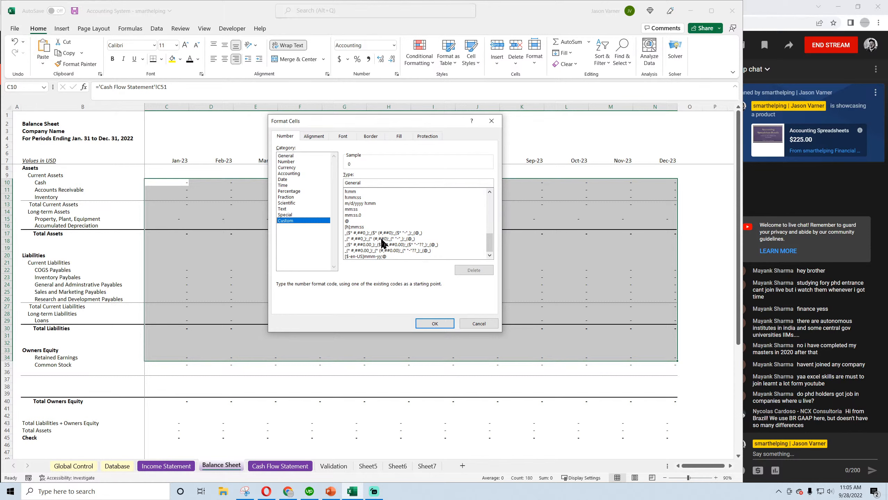
left_click(390, 250)
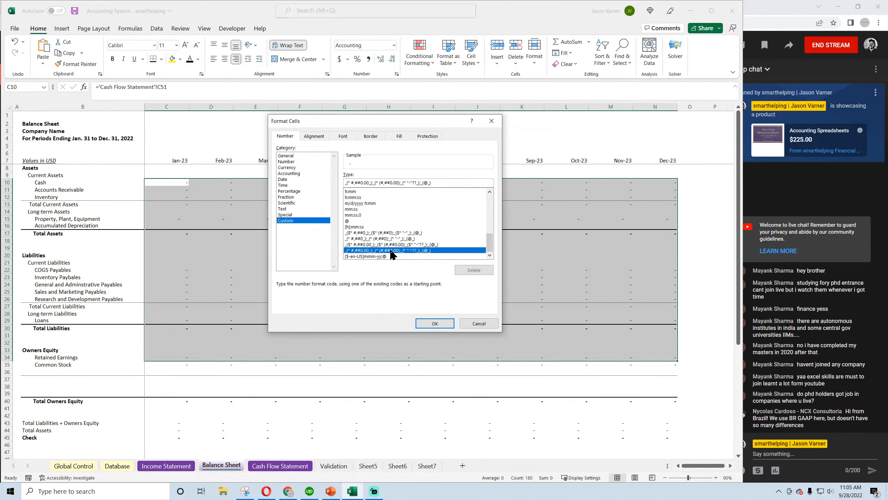
left_click(437, 322)
Step: Compare the contents and alignment of the January Cash and Property, Plant, Equipment cells
left_click(170, 217)
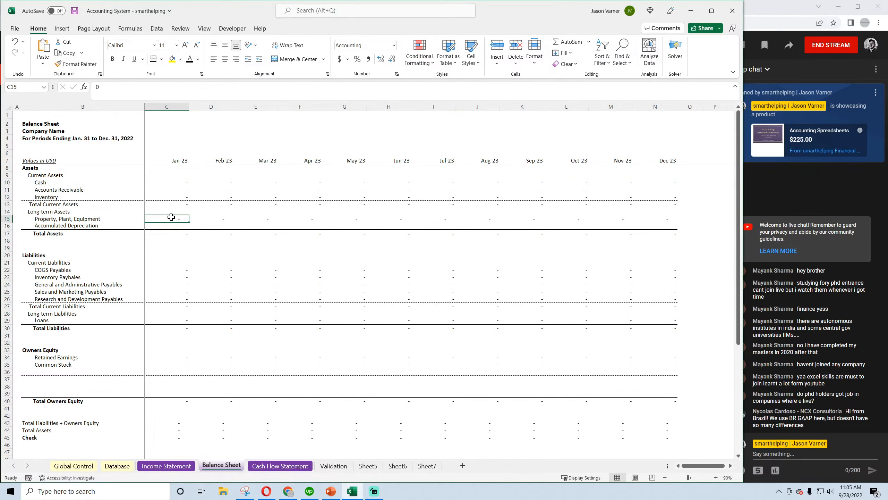
left_click(178, 181)
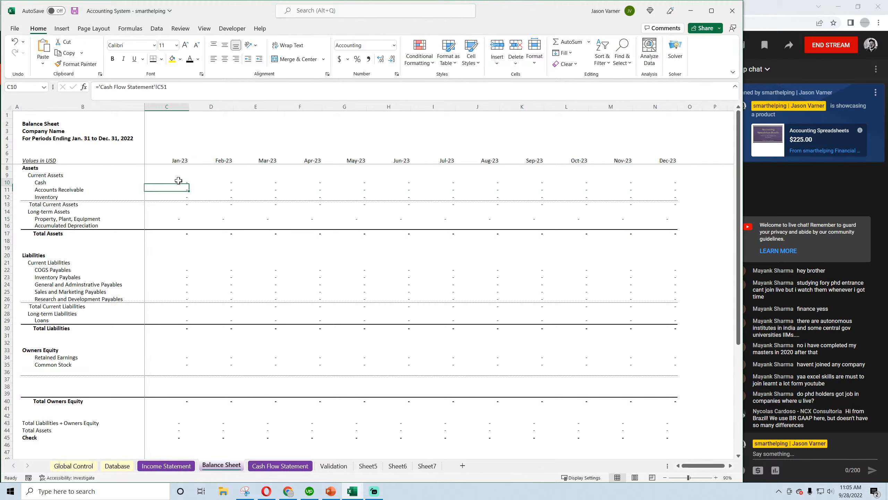
left_click(174, 218)
left_click(182, 180)
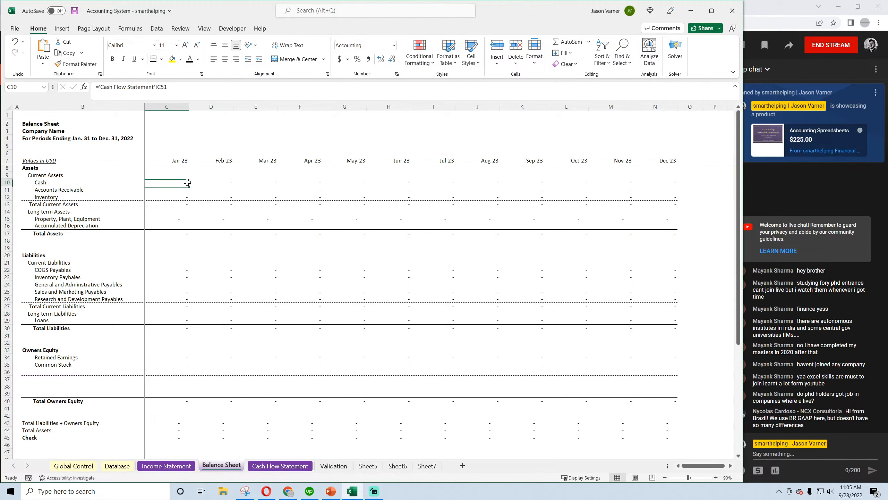
left_click(180, 216)
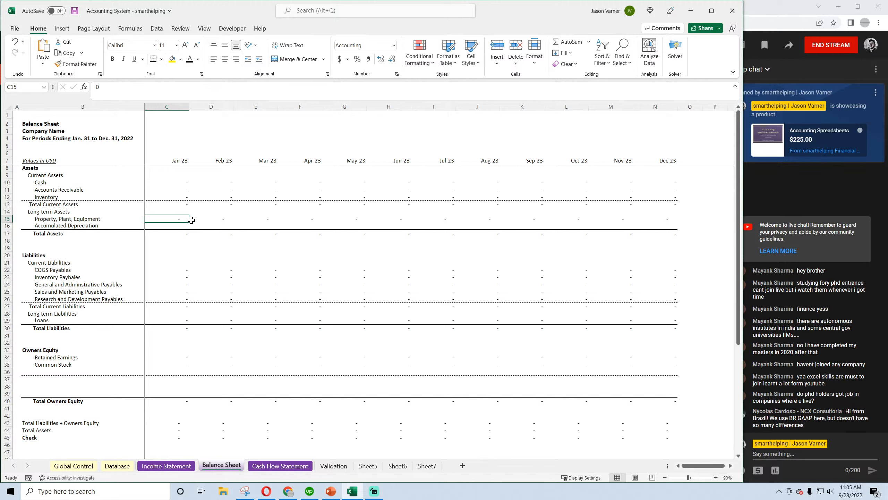
Step: Try copying the January Cash cell onto the January Property, Plant, Equipment cell, and undo the paste
left_click(180, 181)
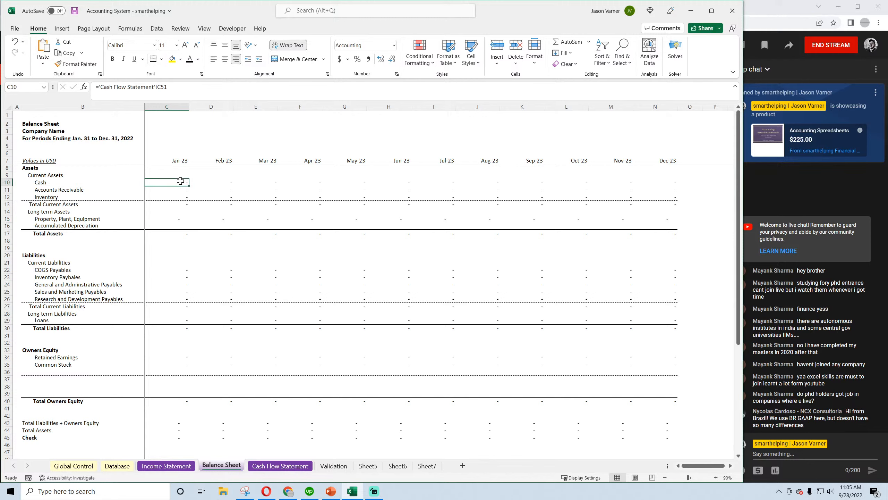
key("ctrl+c")
left_click(177, 218)
key("ctrl+v")
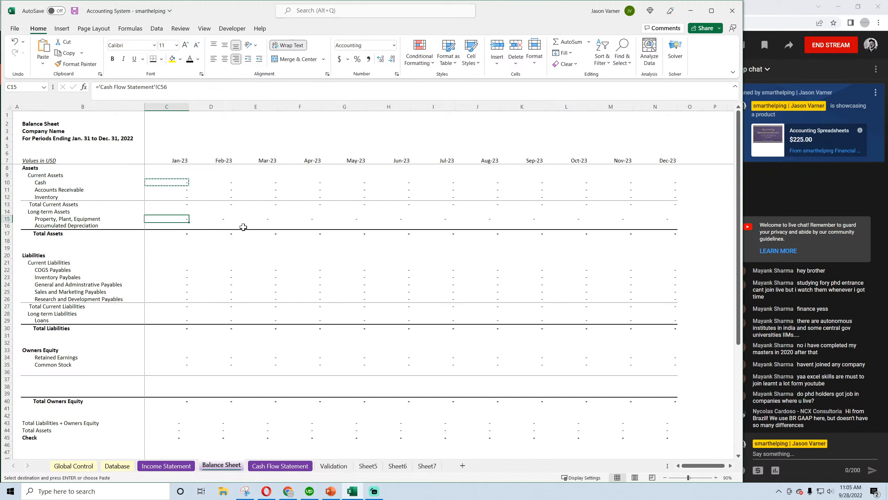
left_click(14, 41)
Step: Save the workbook and link January Accumulated Depreciation in C16 to C34 on the Income Statement
left_click(75, 11)
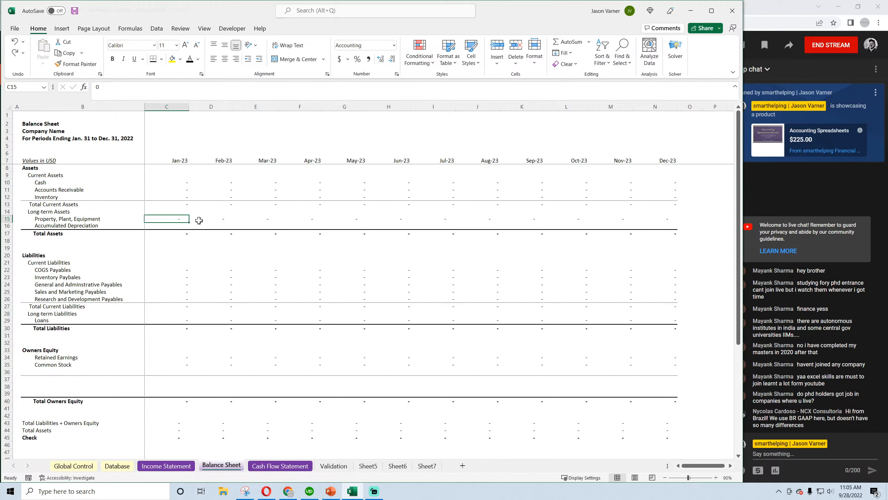
left_click(185, 181)
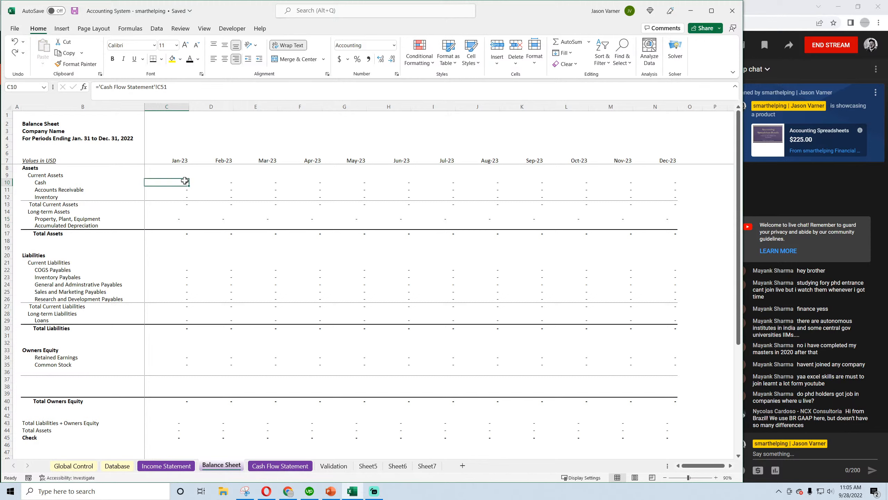
left_click(176, 226)
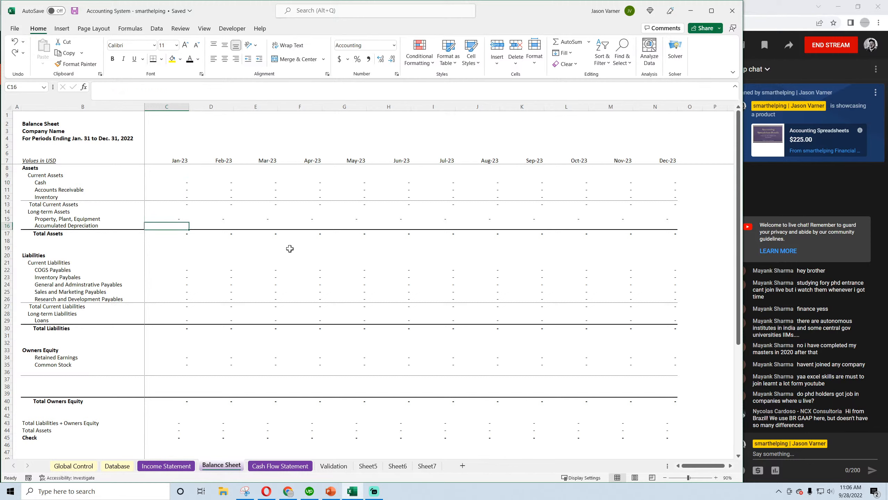
type("=")
left_click(166, 465)
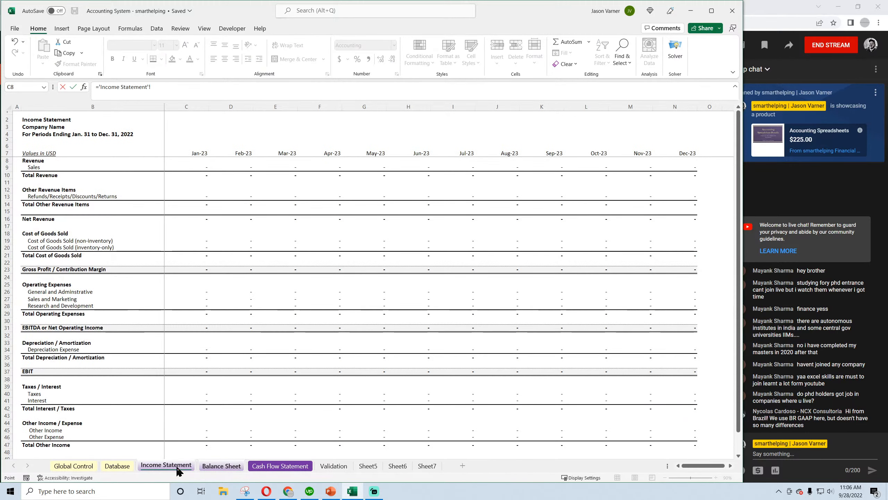
left_click(197, 351)
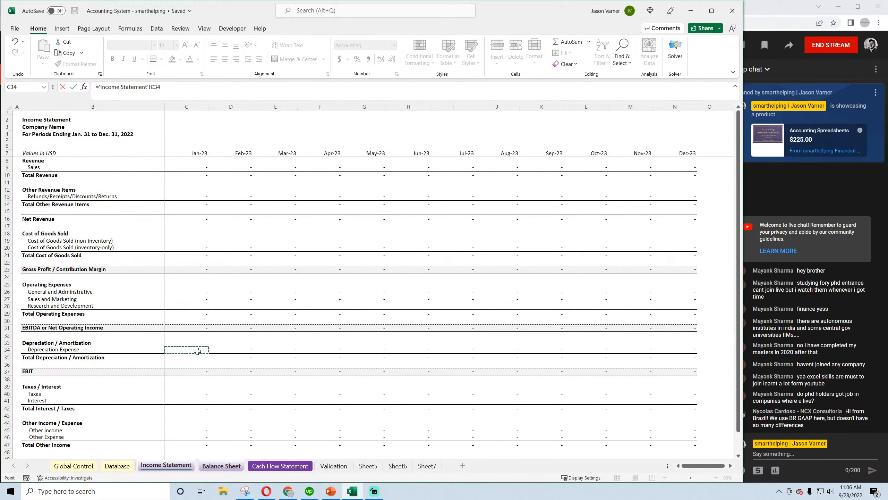
key("Return")
Step: Fill the link into February and extend D16 with the prior month's balance as ='Income Statement'!D34+C16
left_click(184, 225)
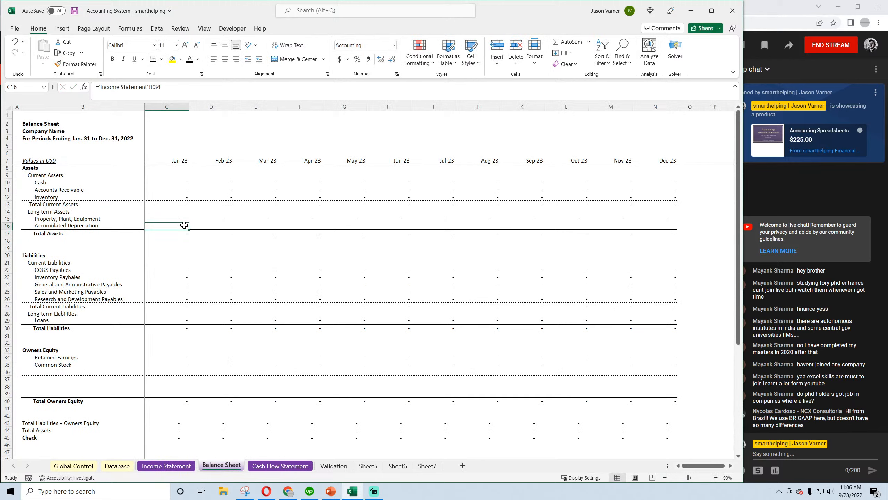
left_click_drag(189, 228, 232, 229)
left_click(211, 226)
left_click(177, 82)
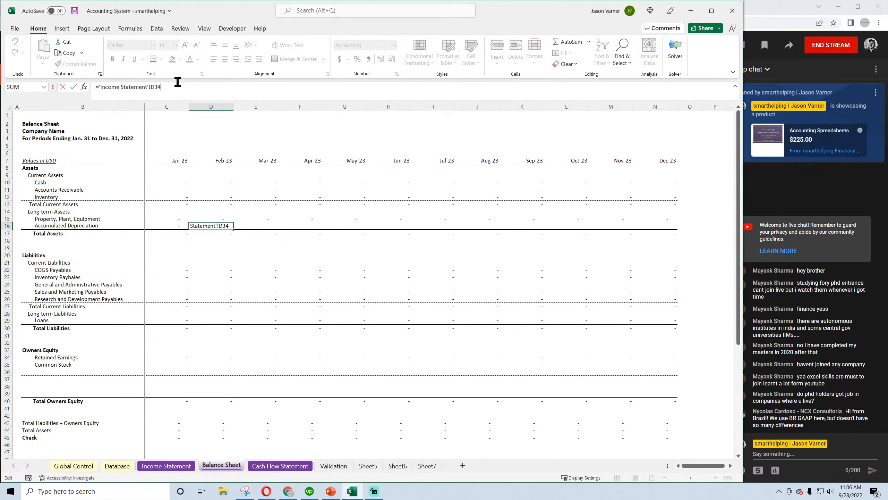
type("+")
left_click(170, 225)
key("Return")
left_click(203, 225)
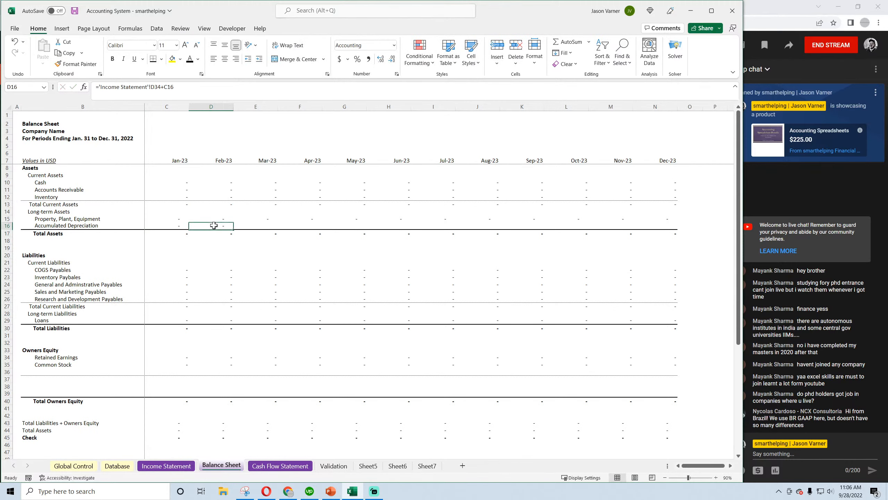
Step: Fill the February Accumulated Depreciation formula across through December and save the workbook
left_click_drag(233, 229, 664, 235)
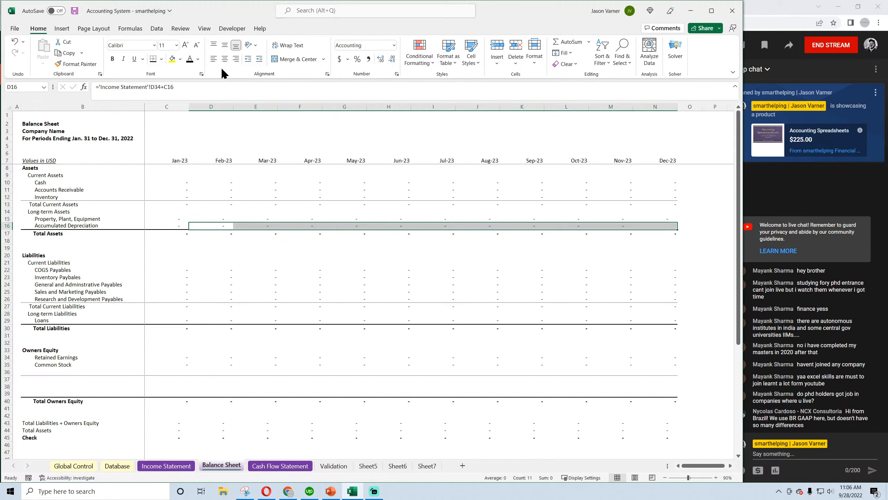
left_click(75, 11)
left_click(205, 269)
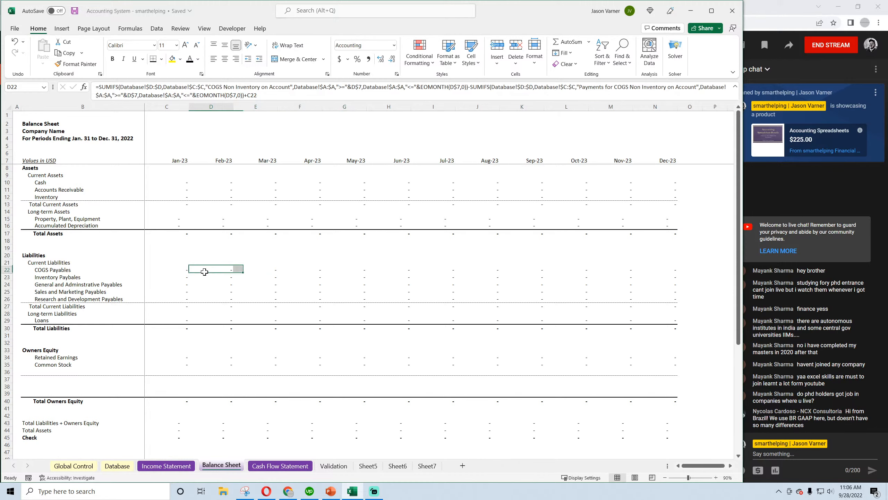
Step: Copy the January Cash cell onto the January Accumulated Depreciation and Property, Plant, Equipment cells to match its formatting
left_click(176, 224)
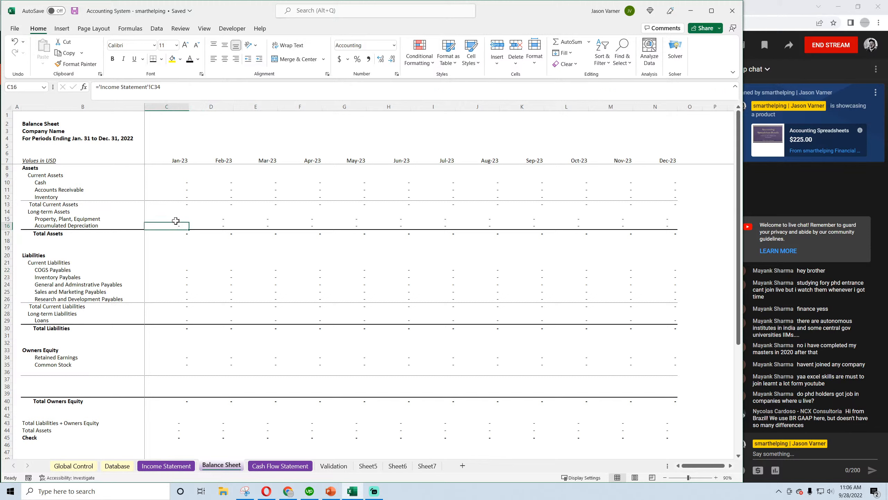
left_click(176, 217)
left_click(181, 180)
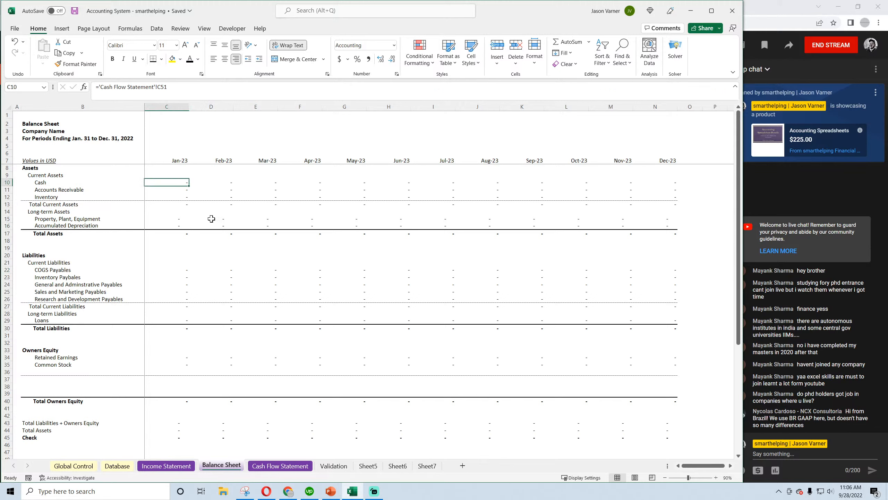
key("ctrl+c")
left_click(173, 226)
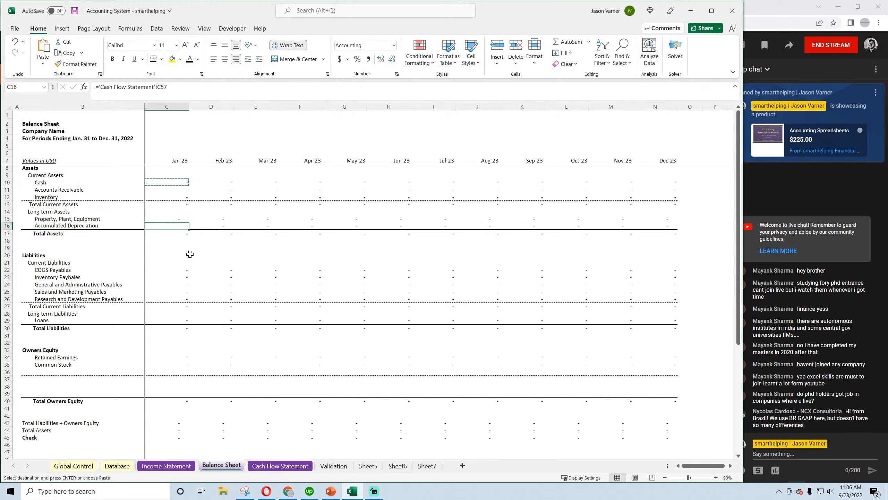
left_click(184, 219)
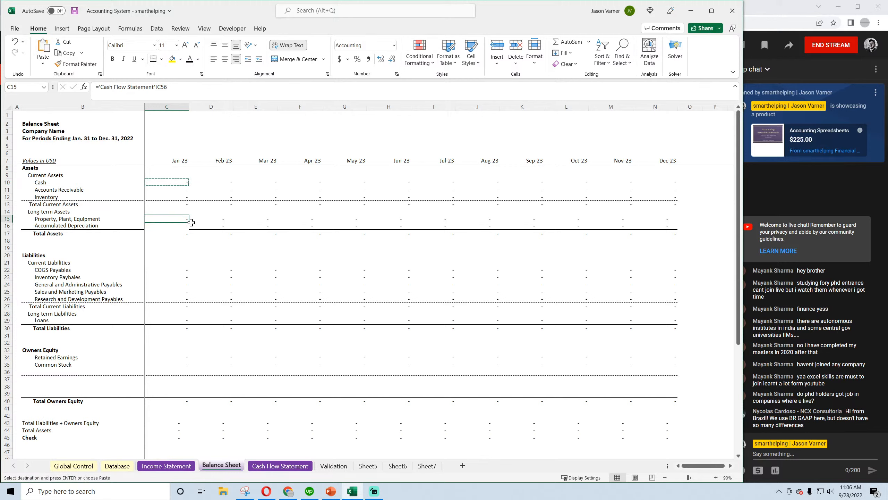
double_click(211, 274)
left_click(187, 225)
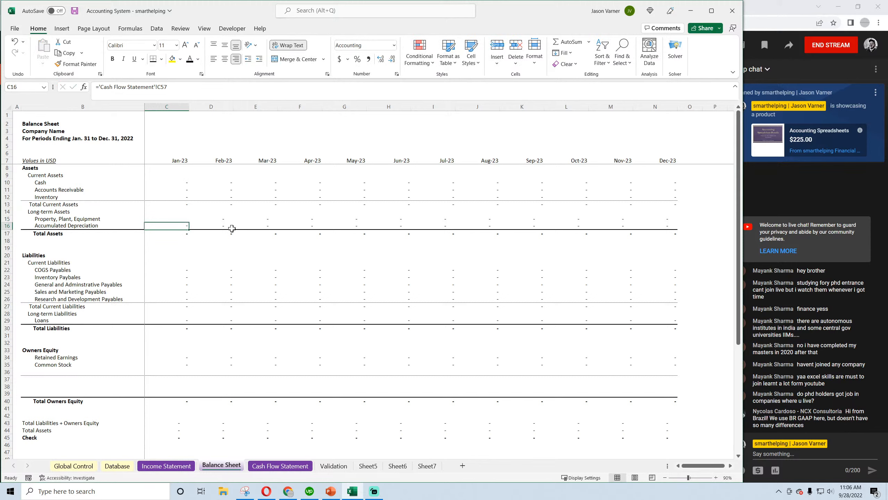
Step: Set January Property, Plant, Equipment in C15 to 0 and fill it across through December
left_click(178, 217)
type("0")
key("Return")
left_click(179, 217)
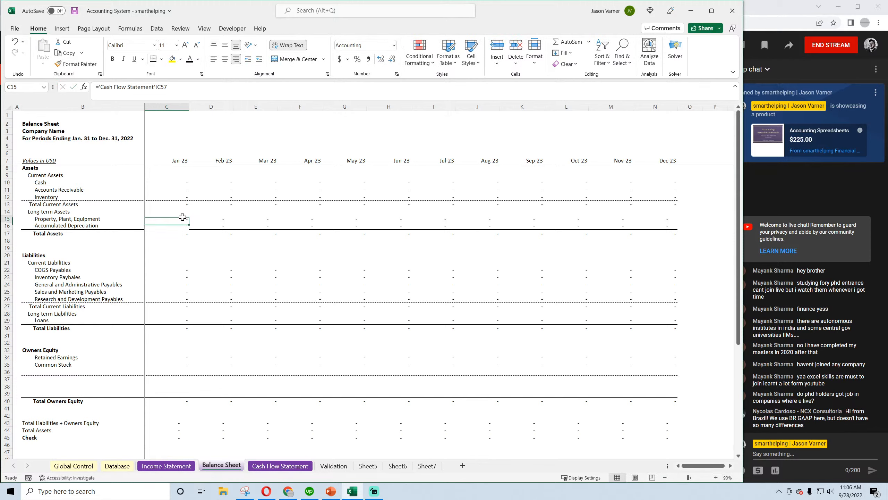
left_click_drag(188, 222, 670, 224)
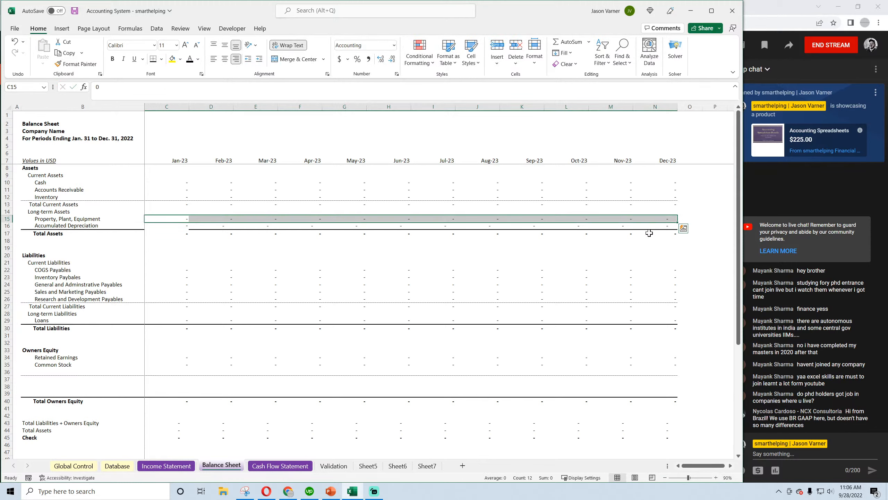
Step: Relink January Accumulated Depreciation in C16 to the January Depreciation Expense in C34 on the Income Statement
left_click(180, 226)
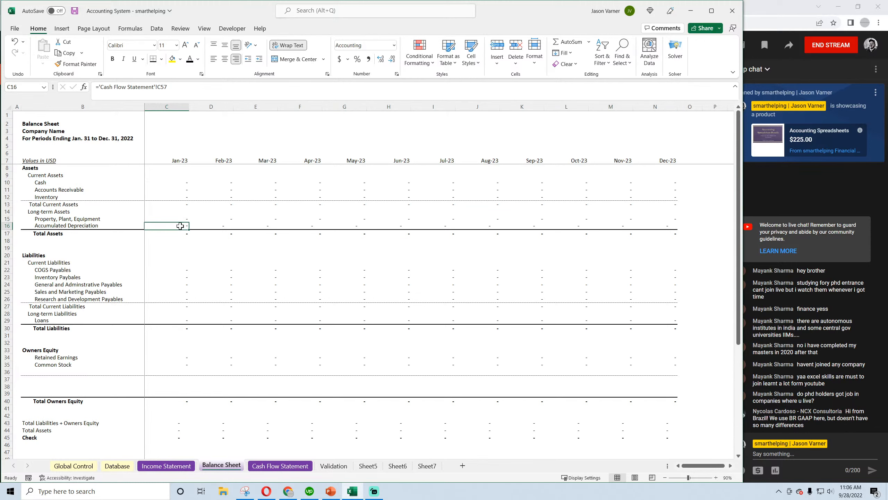
type("=")
left_click(167, 466)
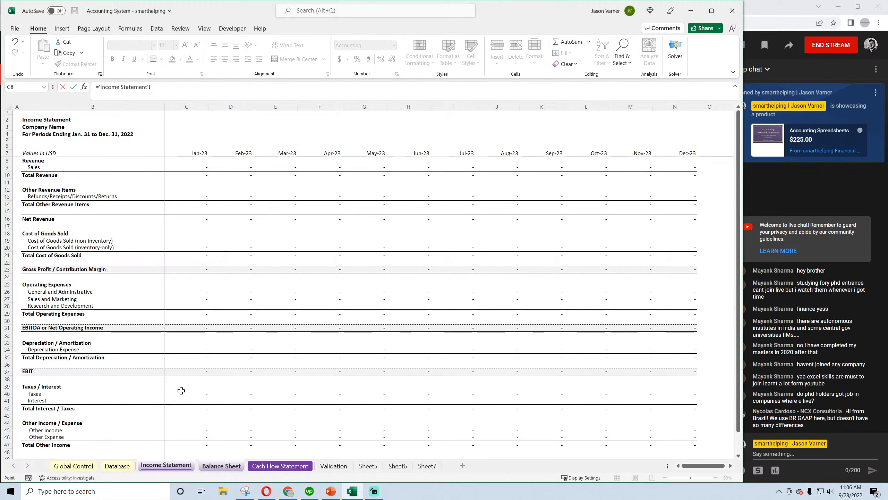
left_click(203, 349)
key("Return")
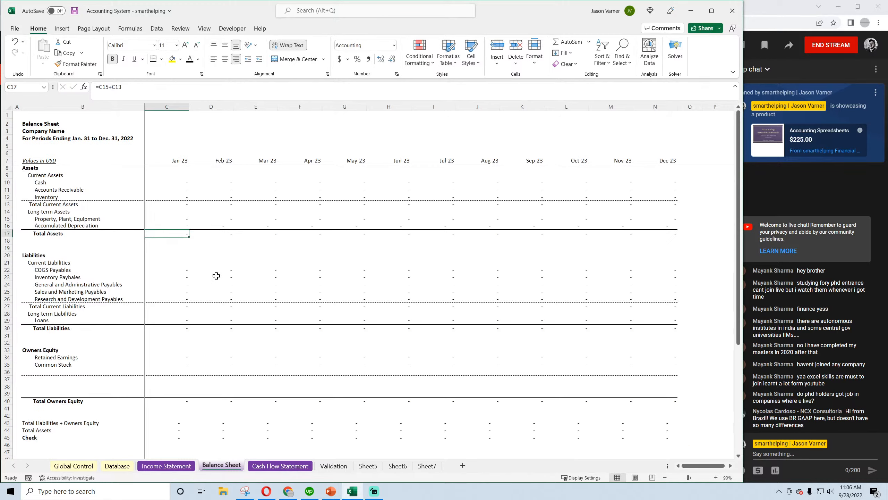
Step: Fill the January link into February and add the prior month's balance, making D16 ='Income Statement'!D34+C16
left_click(184, 225)
left_click_drag(188, 229, 227, 230)
left_click(222, 223)
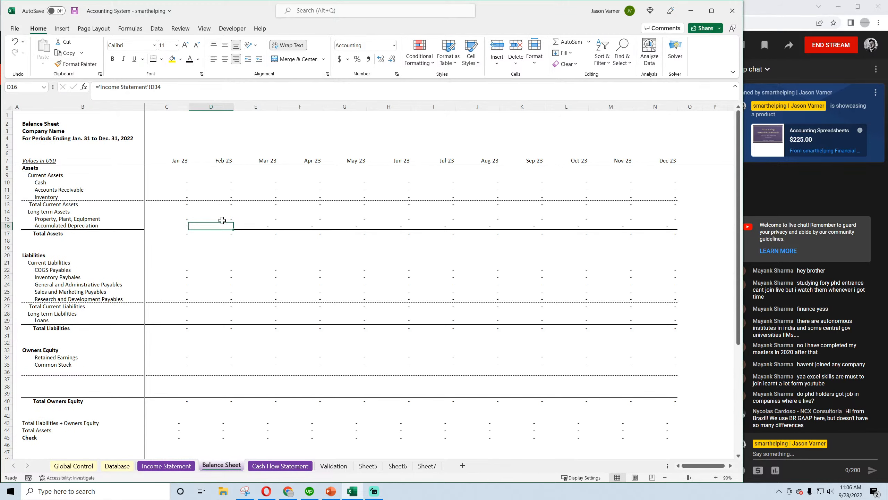
left_click(178, 88)
left_click(180, 225)
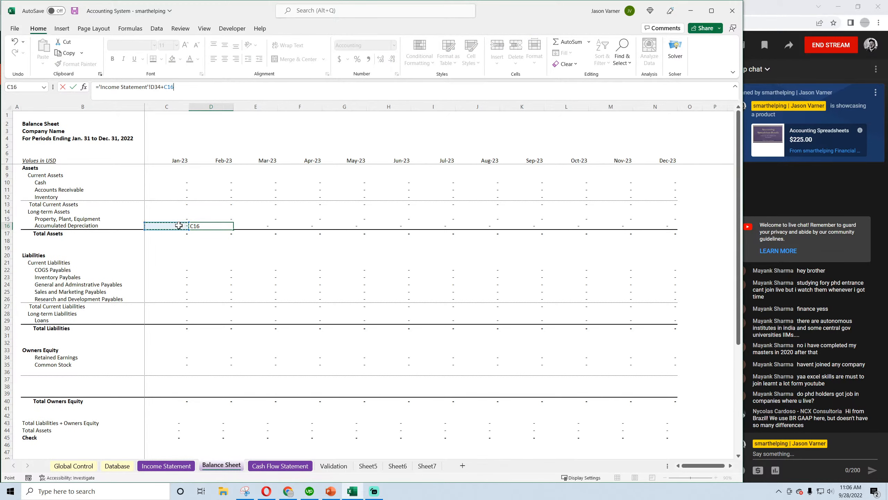
key("Return")
Step: Fill the cumulative formula from D16 through December and check the Accumulated Depreciation row
left_click(216, 225)
left_click_drag(235, 228, 659, 234)
left_click(173, 228)
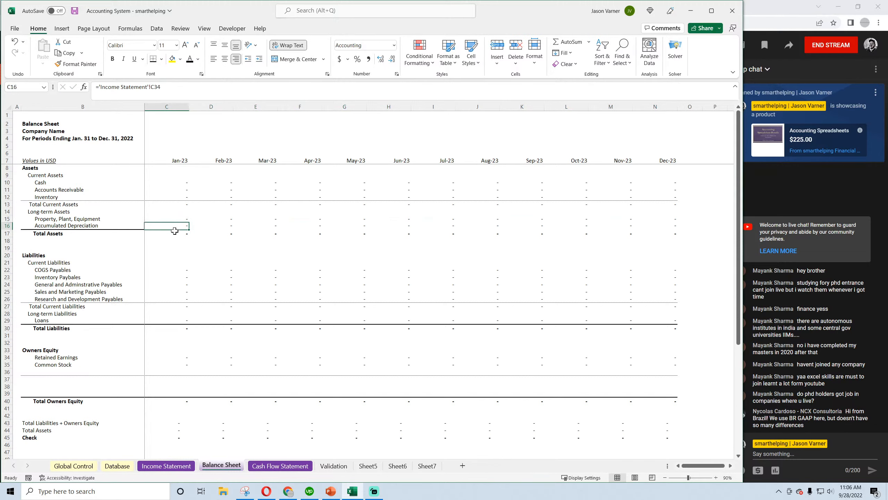
left_click_drag(174, 230, 611, 228)
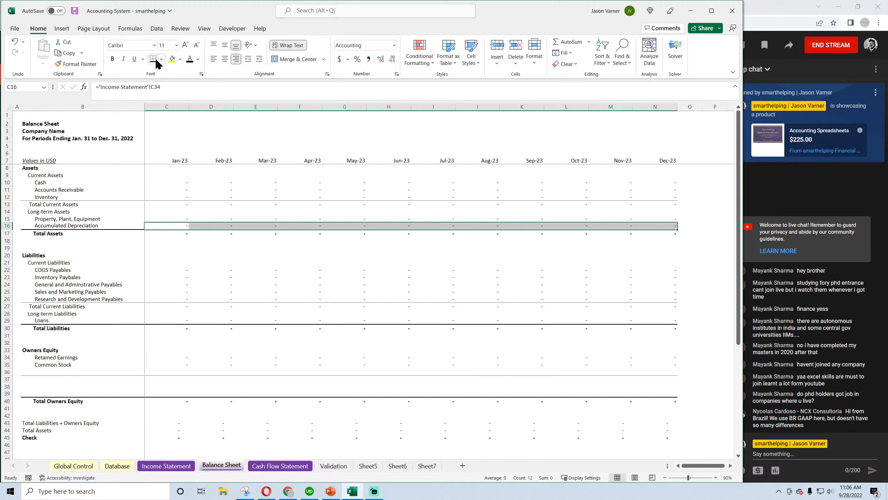
left_click(185, 183)
Step: Change January Total Assets in C17 to =C15+C13+C16, fill it through December and save the workbook
left_click(183, 233)
type("=C15+C13")
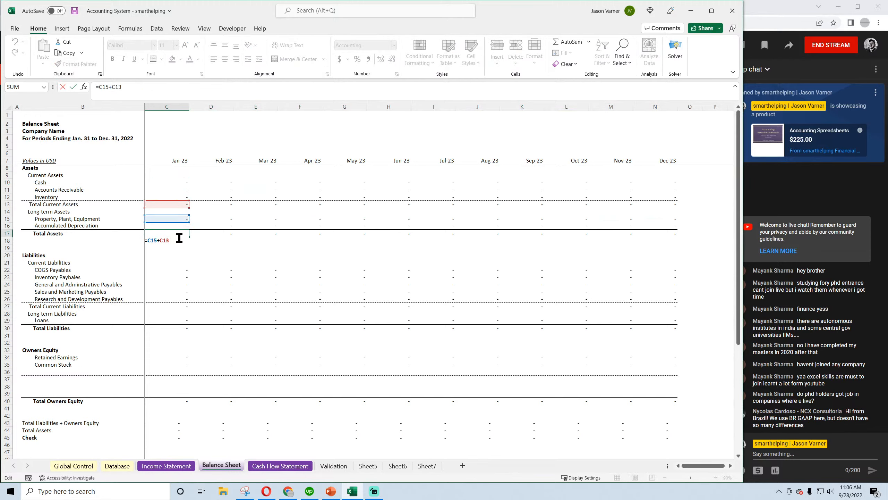
type("+")
left_click(175, 227)
key("Return")
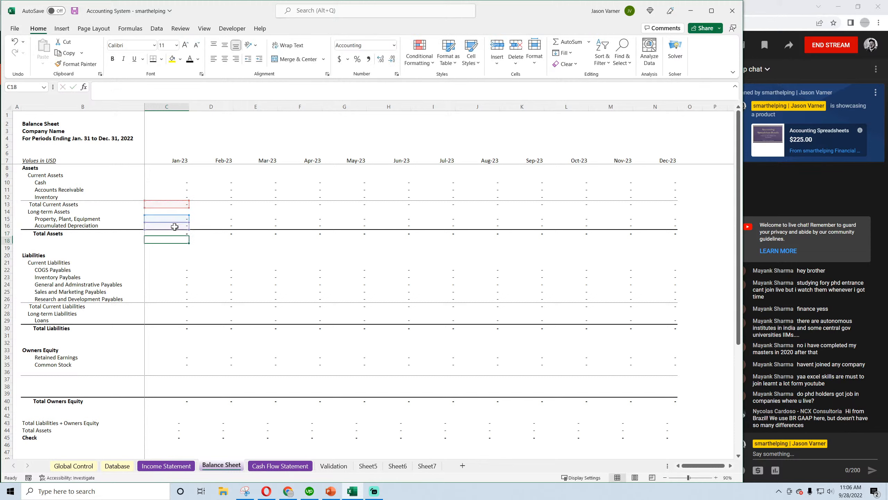
left_click(180, 233)
left_click_drag(188, 236, 677, 239)
left_click(75, 10)
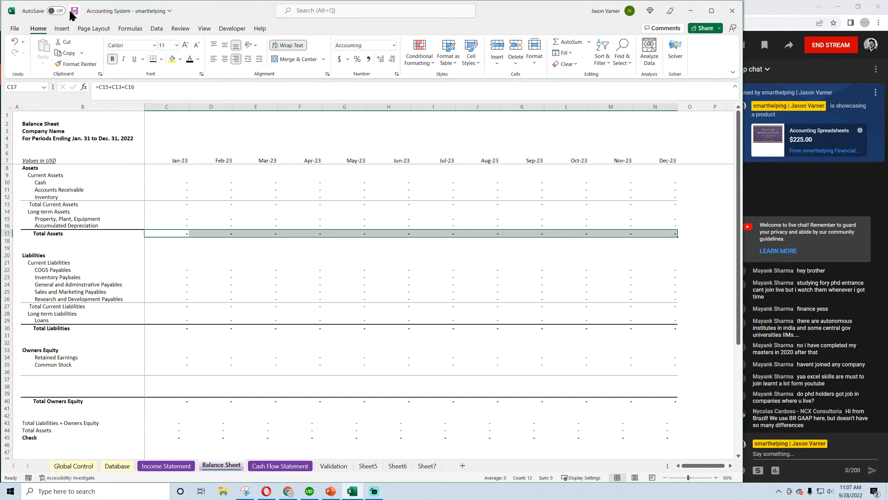
Step: Enter the date 1/2/2023 in the first entry row of the Database sheet
key("ctrl+Page_Up")
key("ctrl+Page_Up")
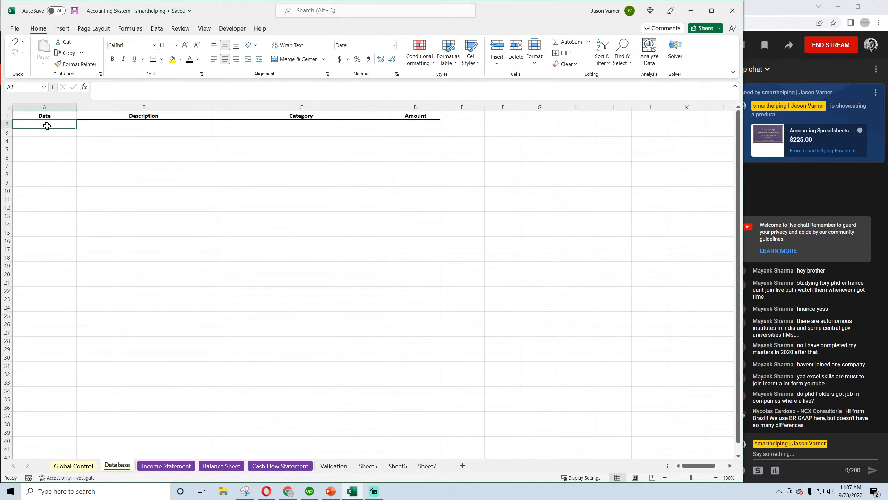
type("2")
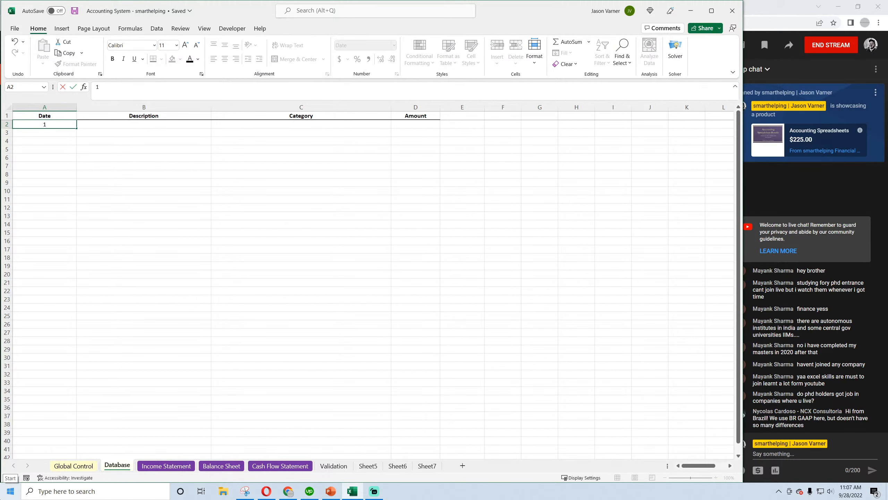
type("/2/20233")
key("Return")
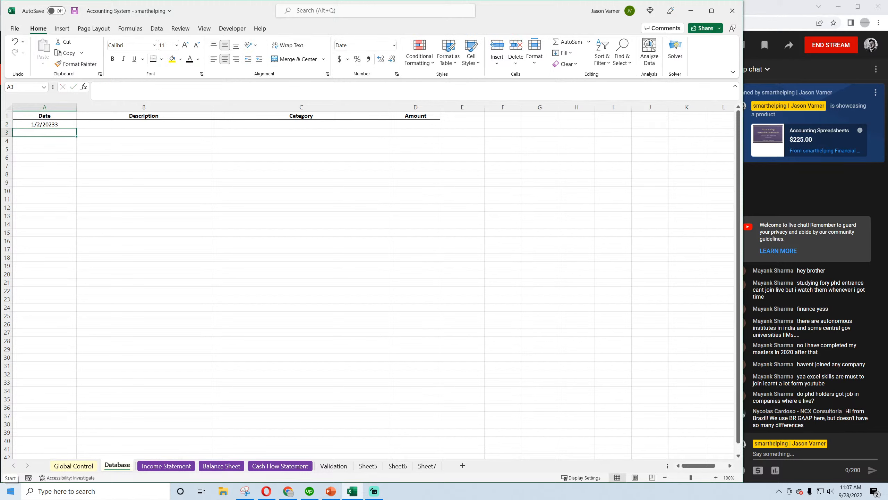
key("Up")
left_click(132, 87)
key("BackSpace")
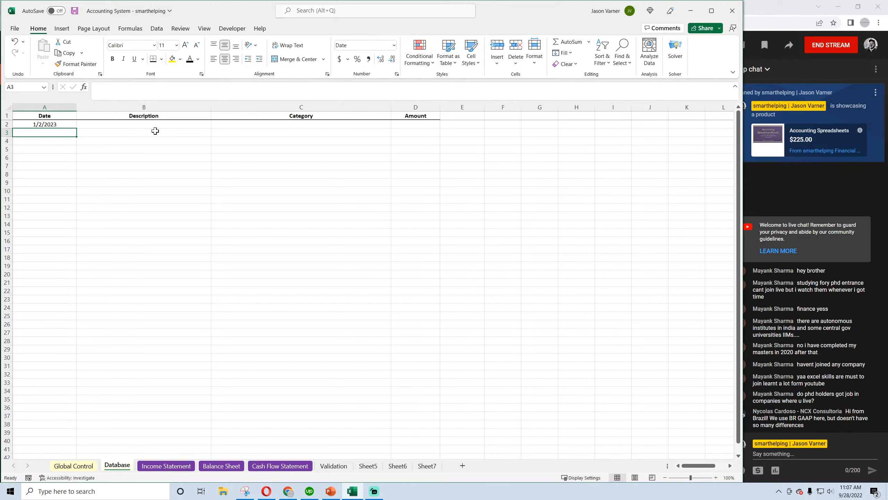
Step: Complete the first Database entry with description dep, category Depreciation Expense and amount 500
left_click(155, 124)
type("dep")
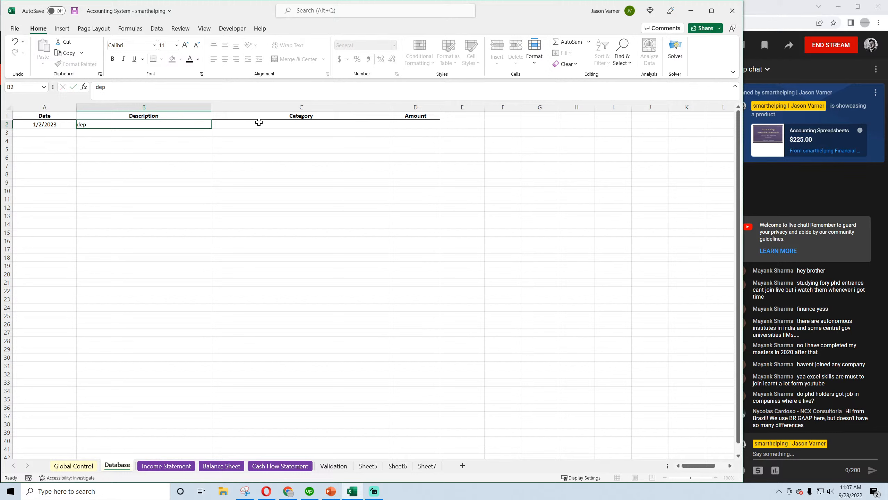
left_click(259, 122)
left_click(395, 124)
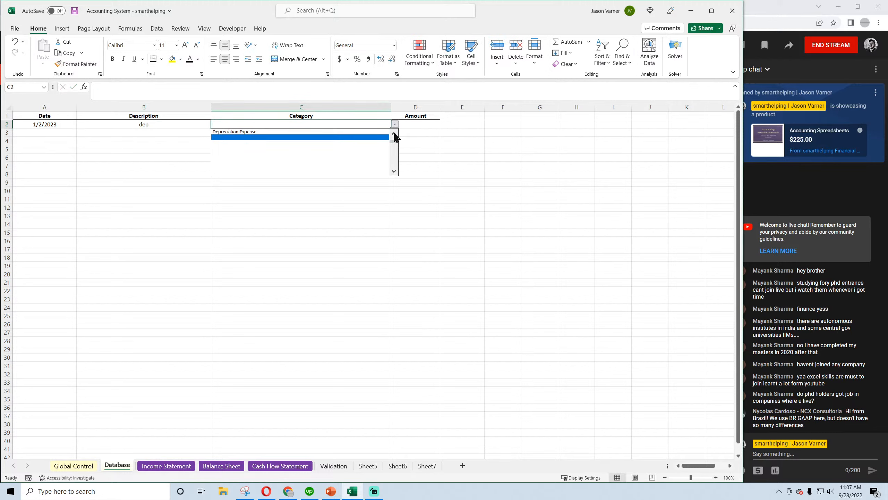
key("Escape")
left_click(414, 124)
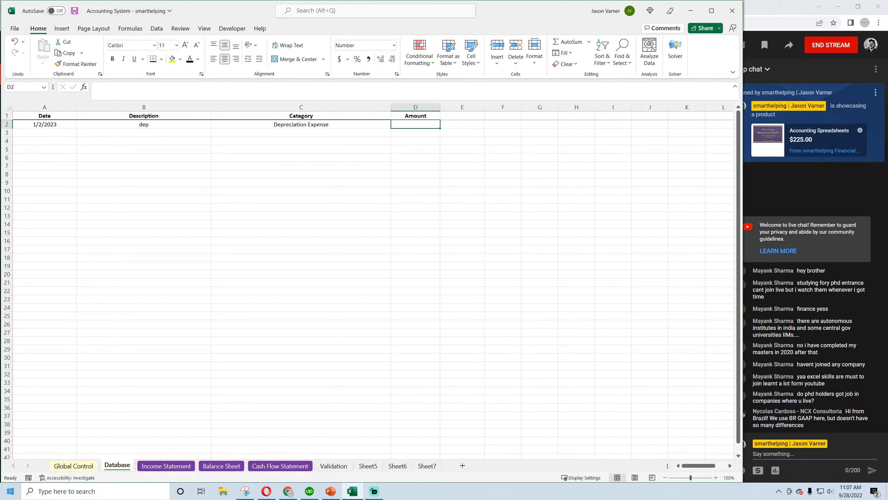
type("500")
key("Return")
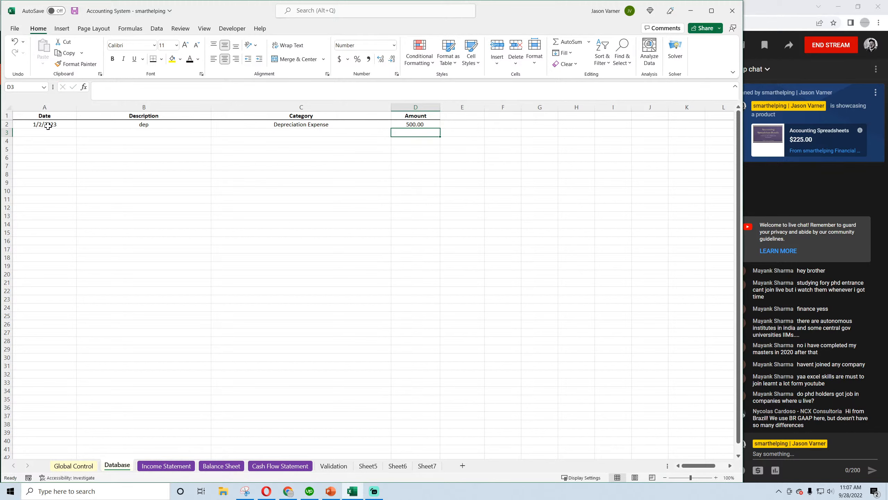
Step: Copy the depreciation entry in row 2 into rows 3 and 4 of the Database sheet
left_click_drag(48, 125, 407, 125)
key("ctrl+c")
left_click(57, 133)
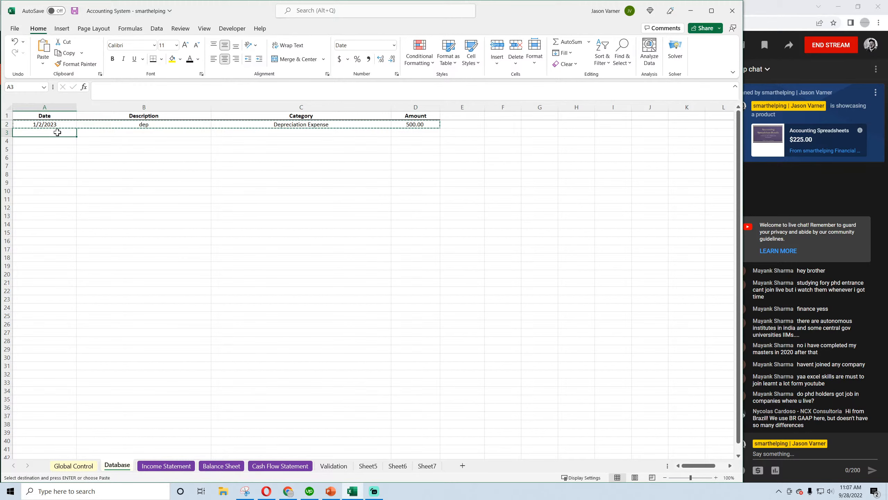
key("ctrl+v")
left_click(53, 141)
key("ctrl+v")
Step: Set the dates of the two copied entries to 2/2/2023 and 3/2/2023 and save the workbook
left_click(40, 132)
left_click(98, 86)
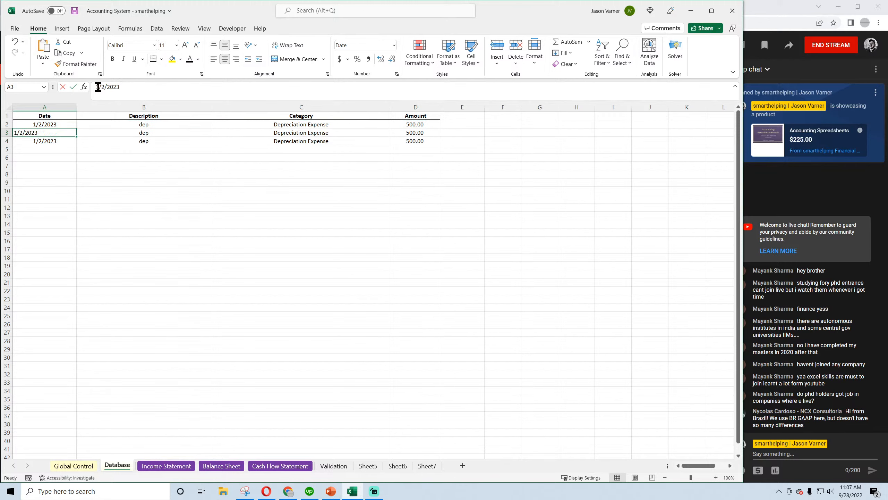
key("BackSpace")
type("2")
key("Return")
left_click(97, 86)
key("BackSpace")
type("3")
key("Return")
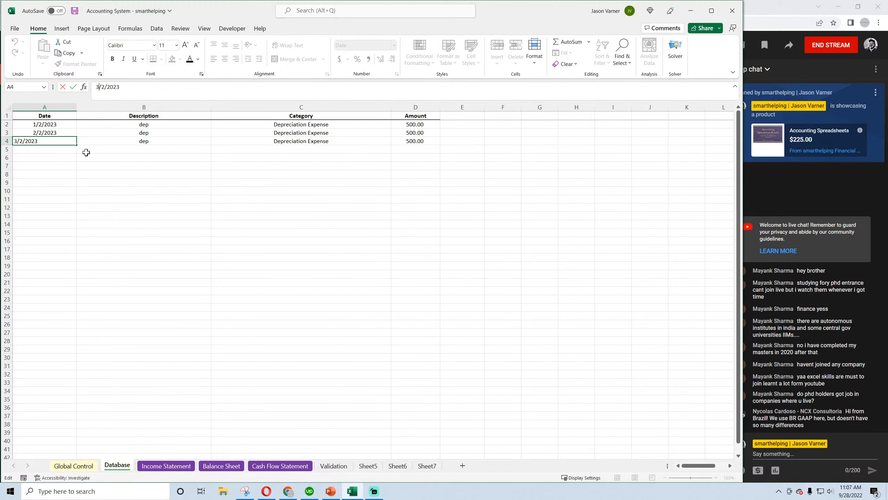
left_click(144, 215)
left_click(74, 11)
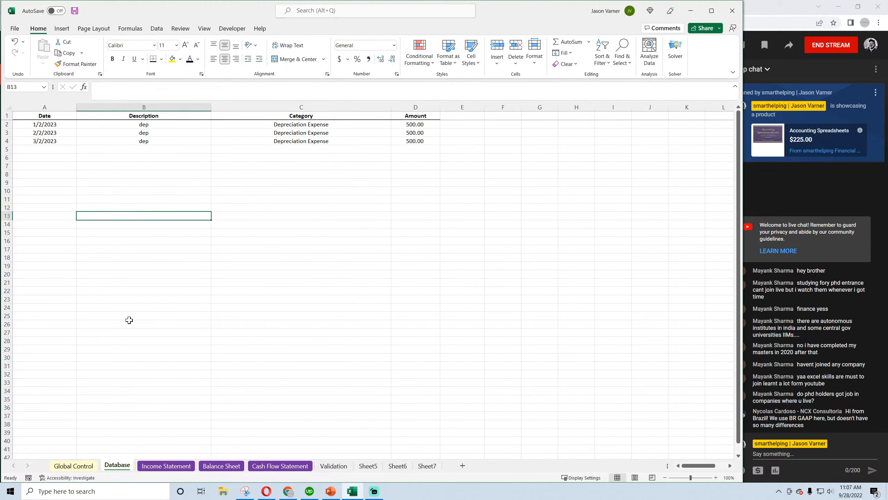
Step: Review how the test entries flow through the Income Statement and Balance Sheet, and save the workbook
left_click(166, 465)
scroll(208, 371, "down", 8)
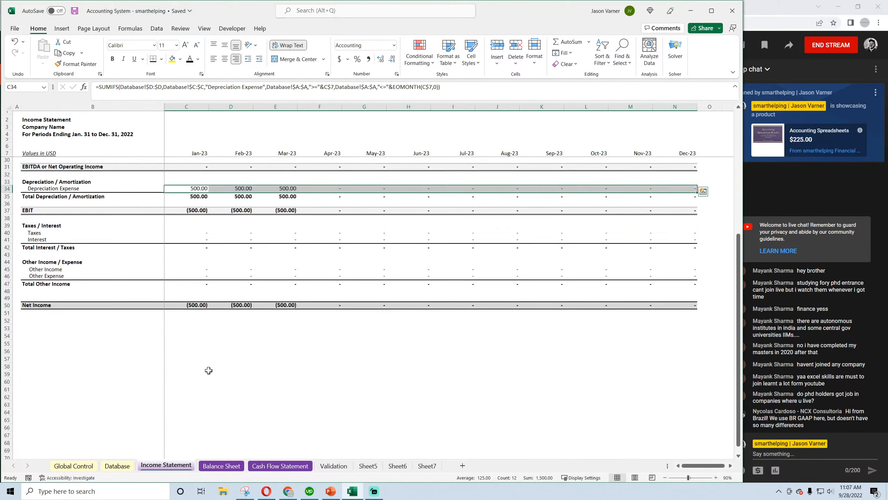
scroll(206, 368, "up", 8)
left_click(220, 465)
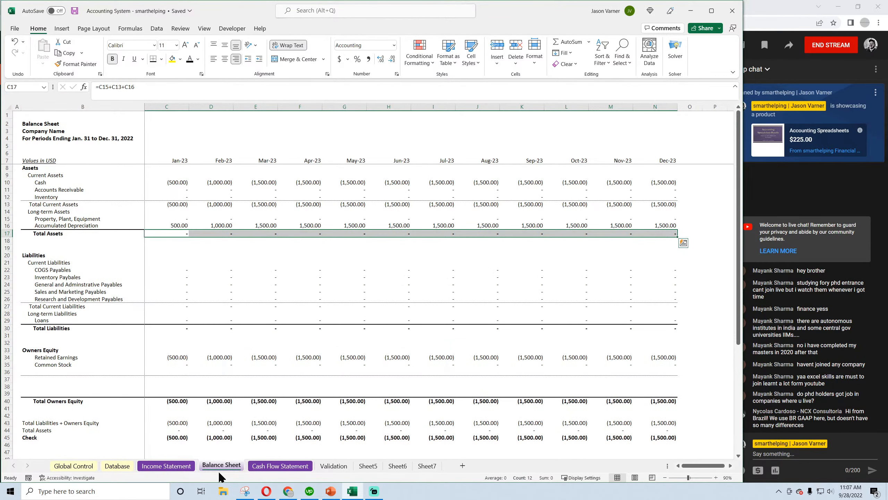
left_click(74, 11)
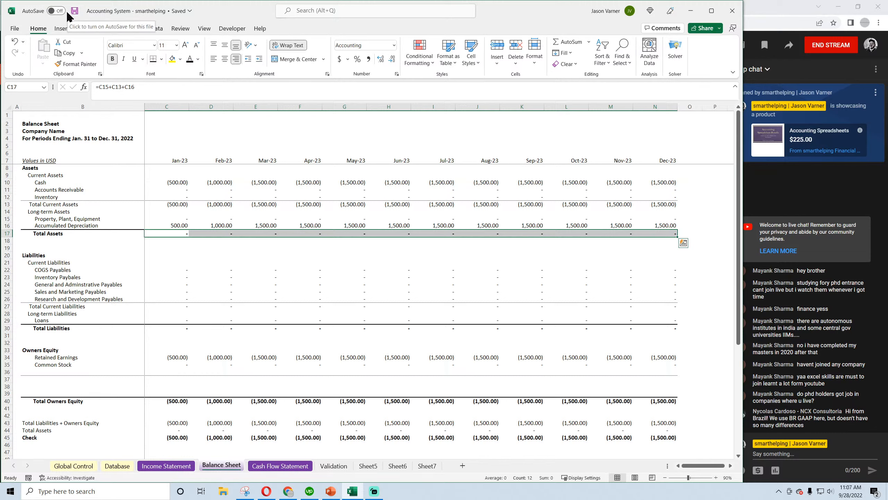
left_click(75, 11)
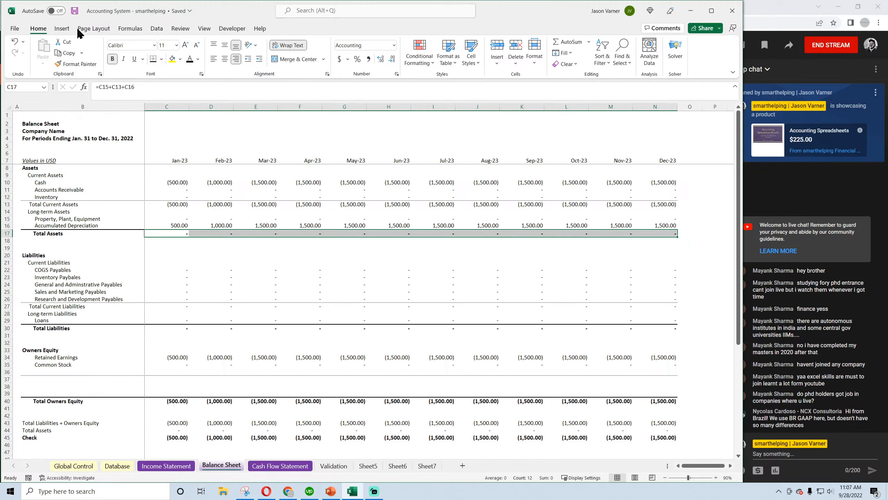
Step: Trace the Balance Sheet's January Cash to the Cash Flow Statement and inspect the January formulas for Net Income and Receipts from Sales on Account
left_click(179, 180)
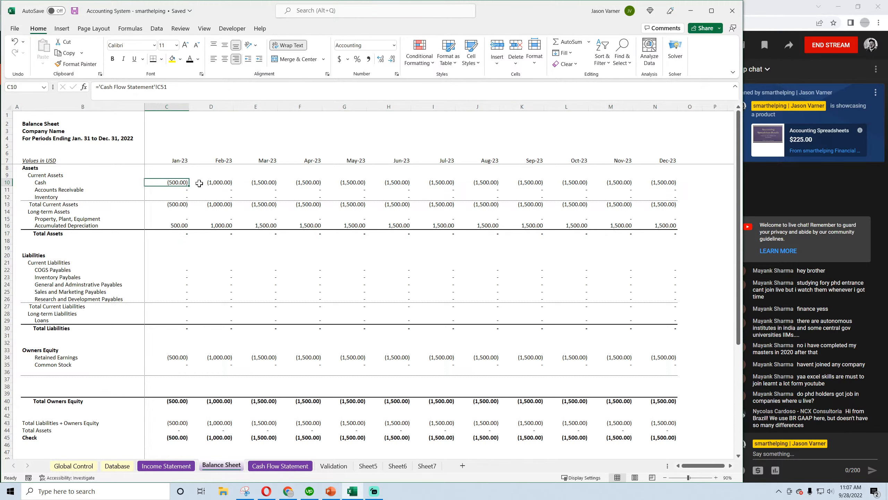
left_click(280, 465)
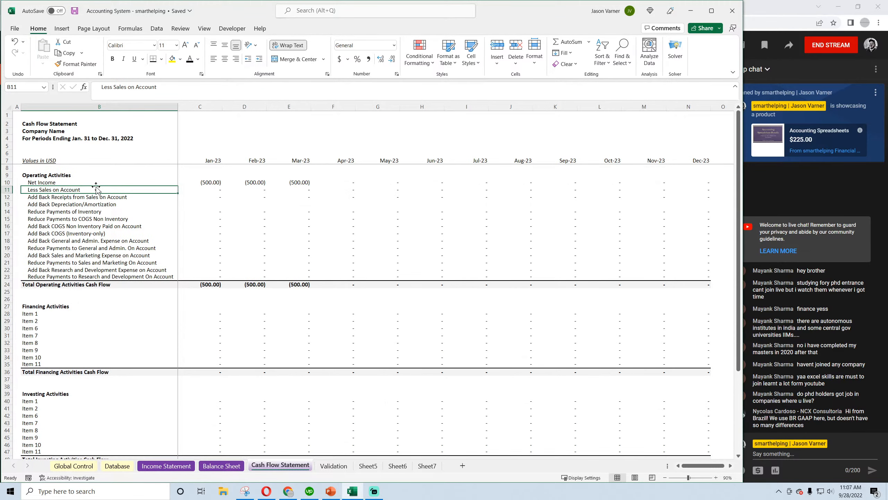
left_click(212, 182)
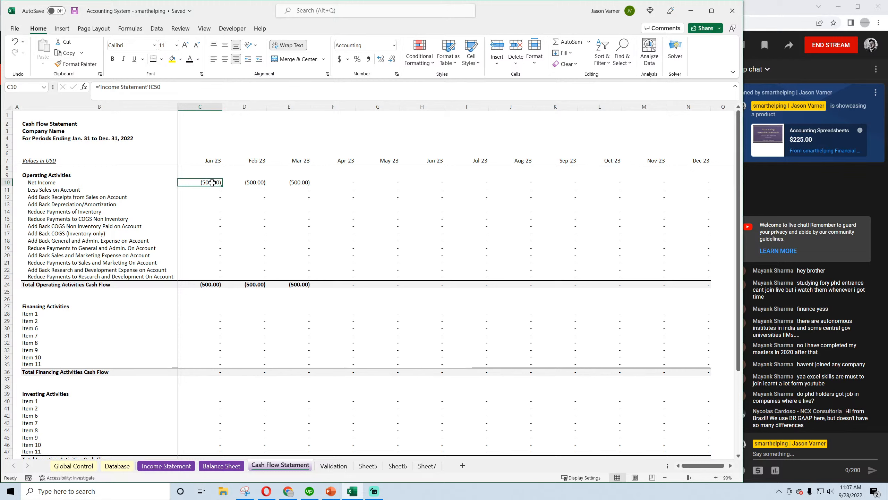
right_click(210, 187)
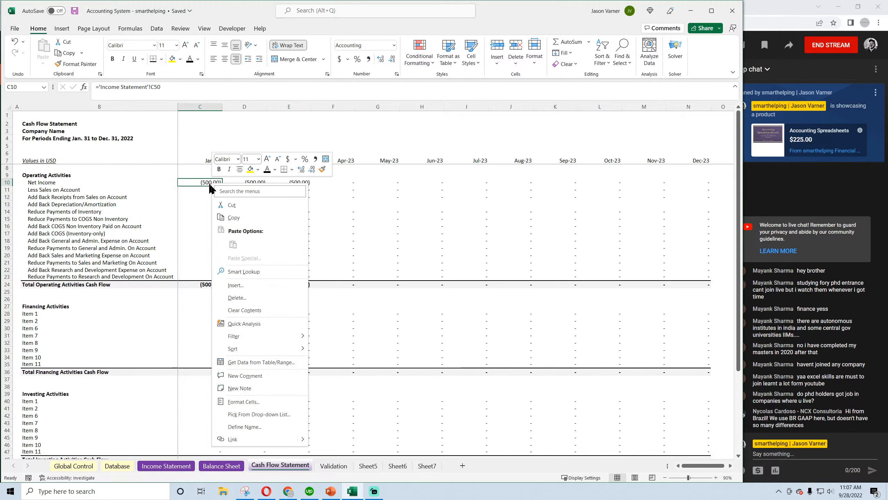
left_click(197, 182)
left_click(94, 204)
left_click(218, 199)
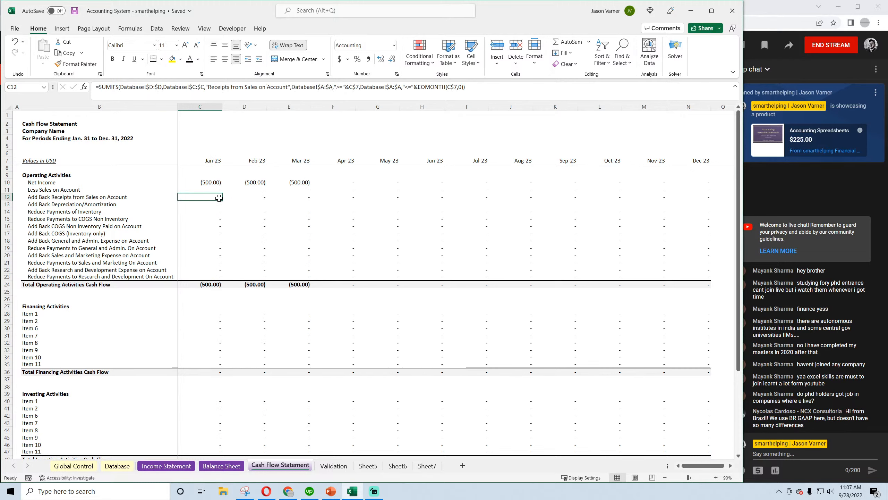
Step: Link the Cash Flow Statement's Add Back Depreciation/Amortization row to the Income Statement's Depreciation Expense, from January through December
left_click_drag(222, 200, 221, 205)
left_click(210, 205)
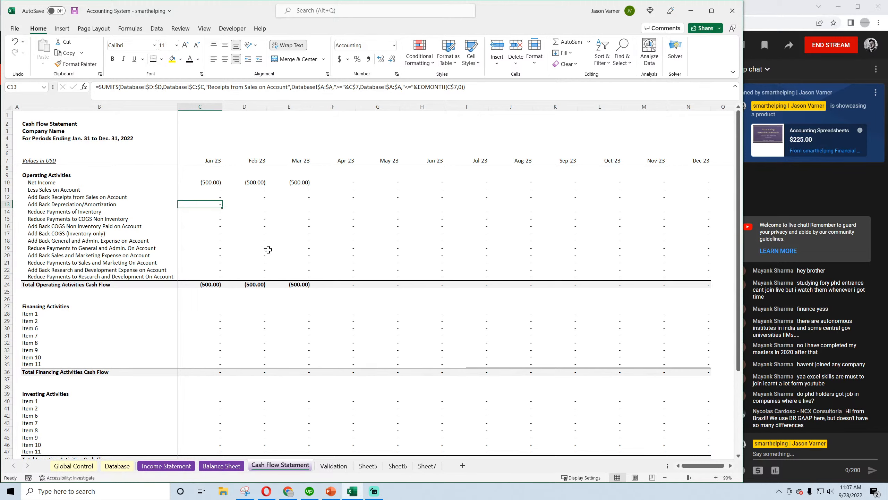
type("=")
left_click(164, 465)
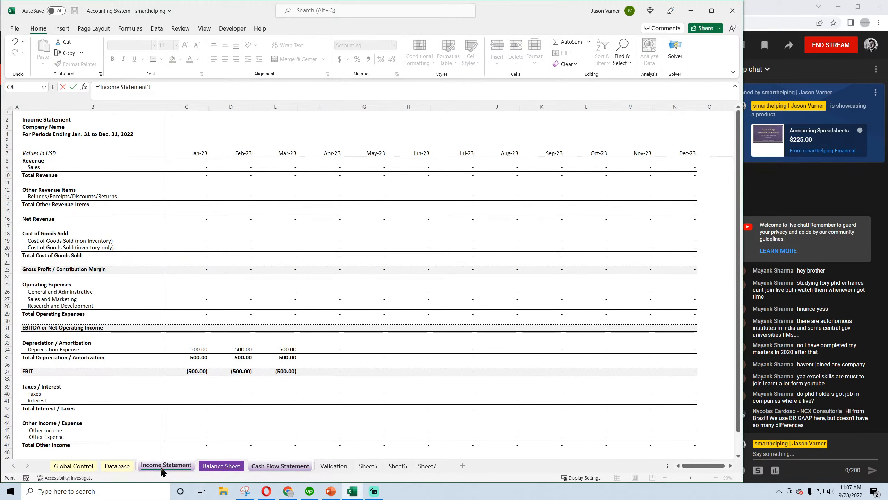
left_click(174, 349)
key("Return")
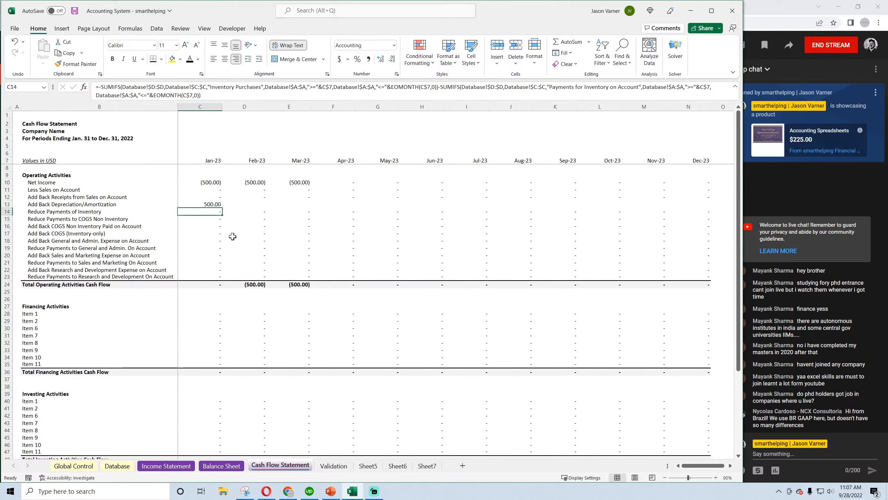
left_click(216, 204)
left_click_drag(222, 208, 706, 206)
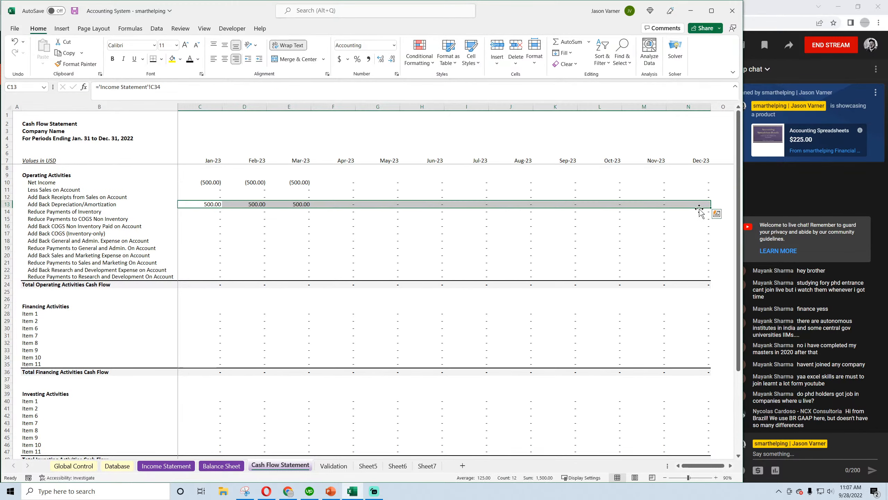
left_click(86, 206)
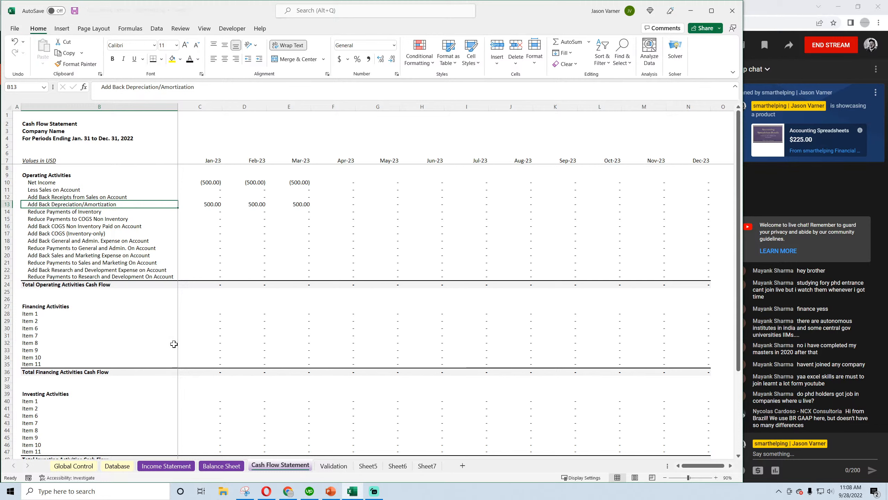
Step: Examine the Balance Sheet's Check row and the monthly formulas for Accumulated Depreciation and Retained Earnings against the Cash Flow Statement
left_click(222, 466)
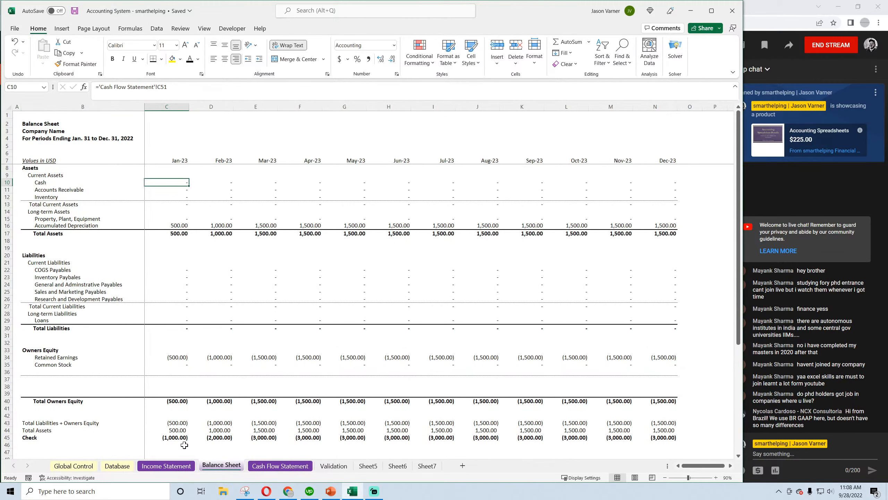
left_click(280, 466)
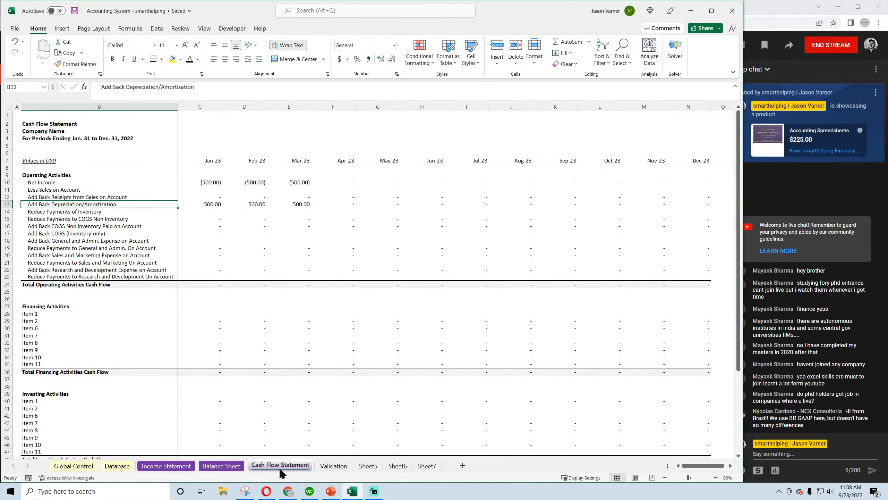
left_click(225, 466)
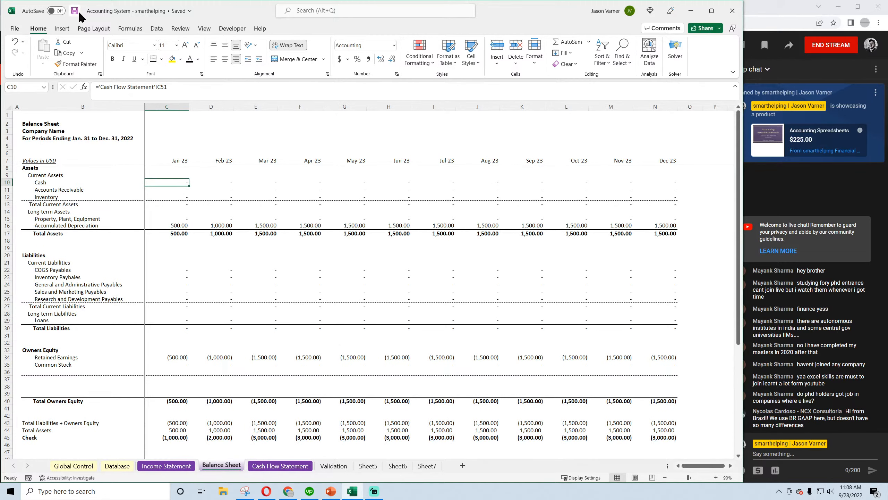
left_click(178, 226)
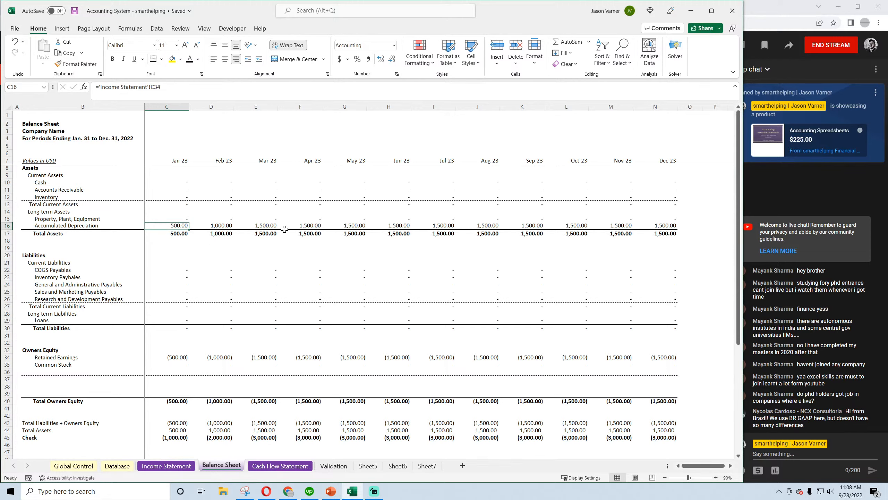
scroll(155, 283, "down", 4)
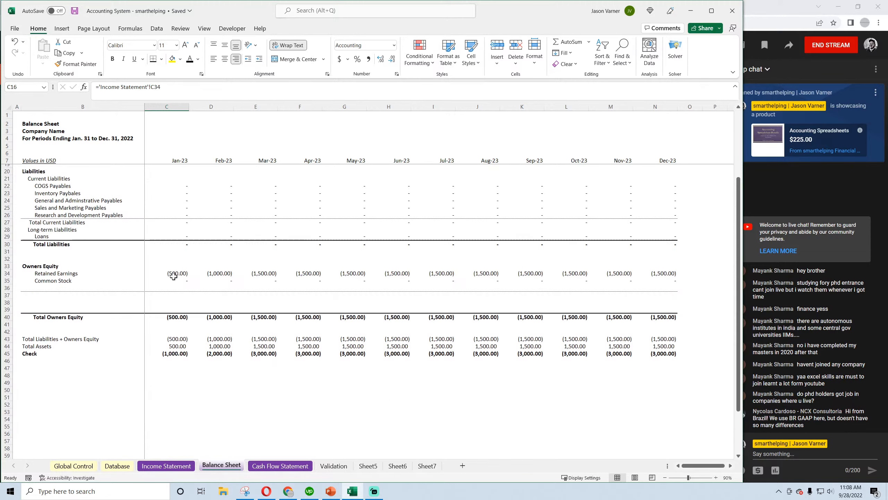
left_click(176, 273)
left_click(219, 273)
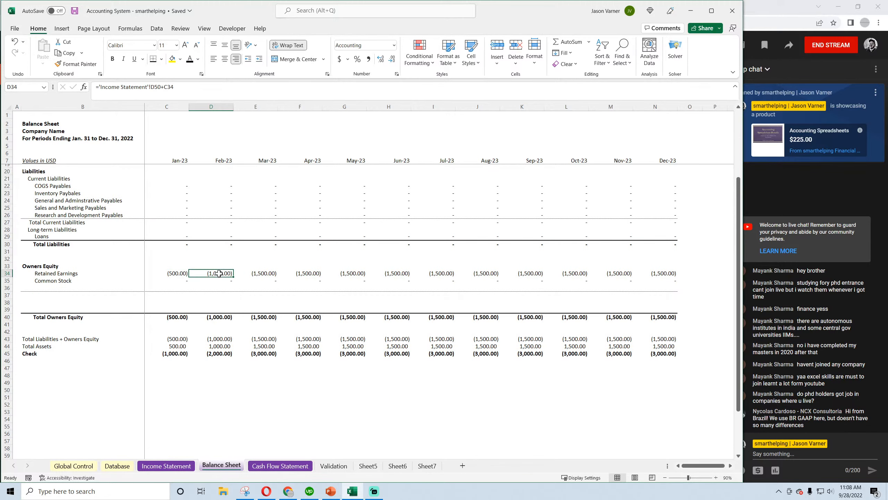
left_click(259, 273)
left_click(298, 274)
scroll(231, 303, "up", 4)
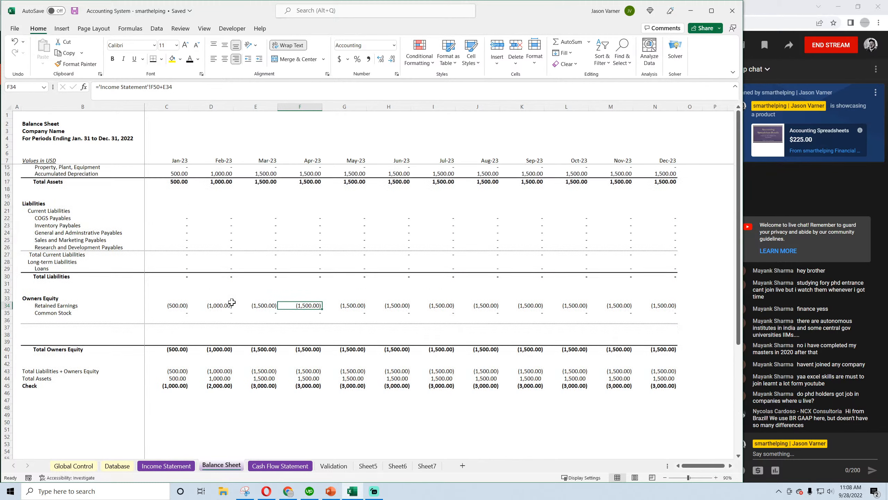
left_click(180, 224)
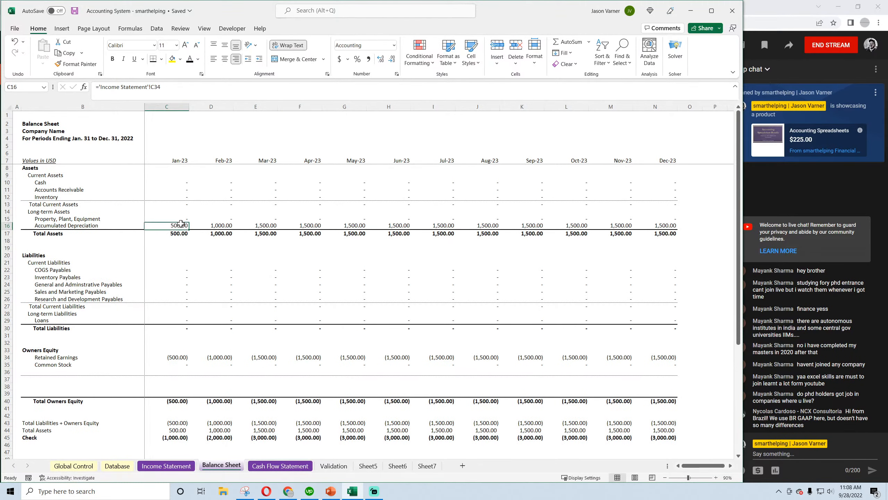
left_click(219, 225)
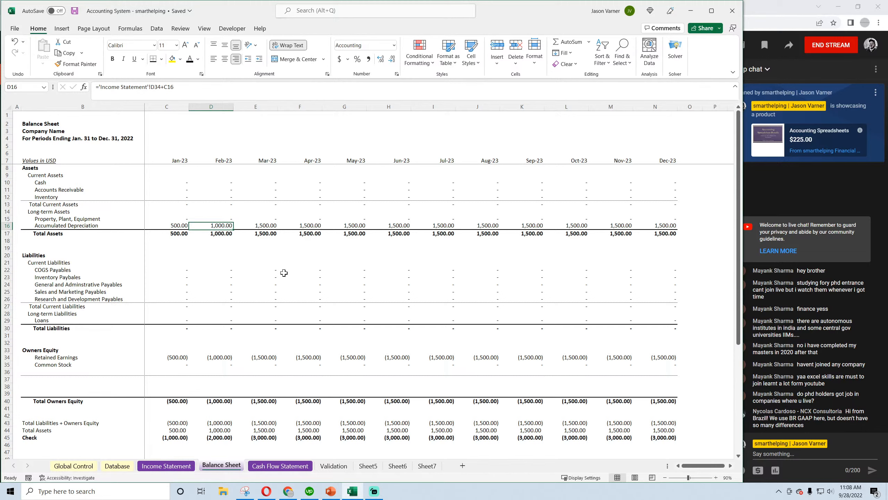
Step: Clear the 2/2/2023 and 3/2/2023 depreciation entries from rows 3 and 4 of the Database sheet
left_click(166, 466)
left_click(118, 466)
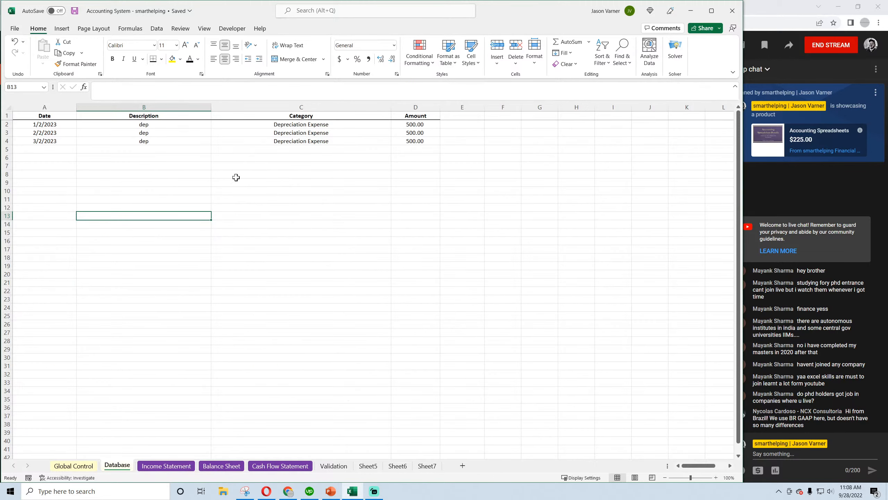
left_click_drag(409, 132, 57, 141)
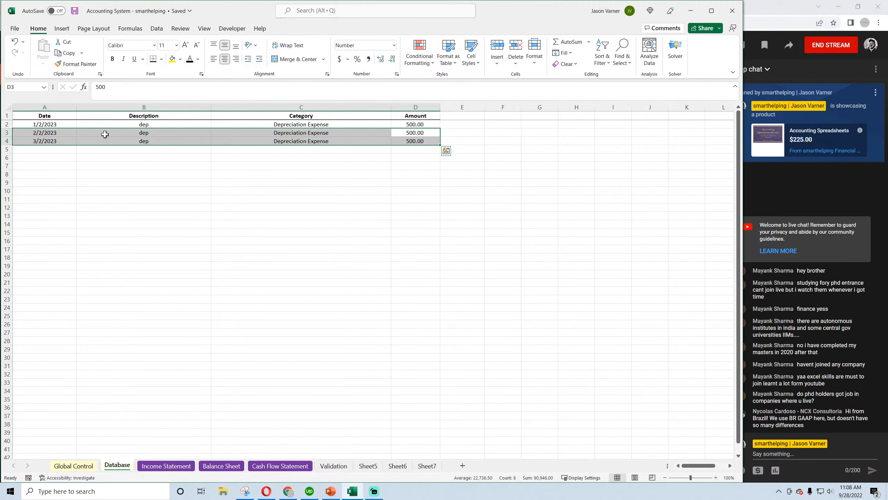
right_click(105, 133)
left_click(147, 258)
left_click(170, 282)
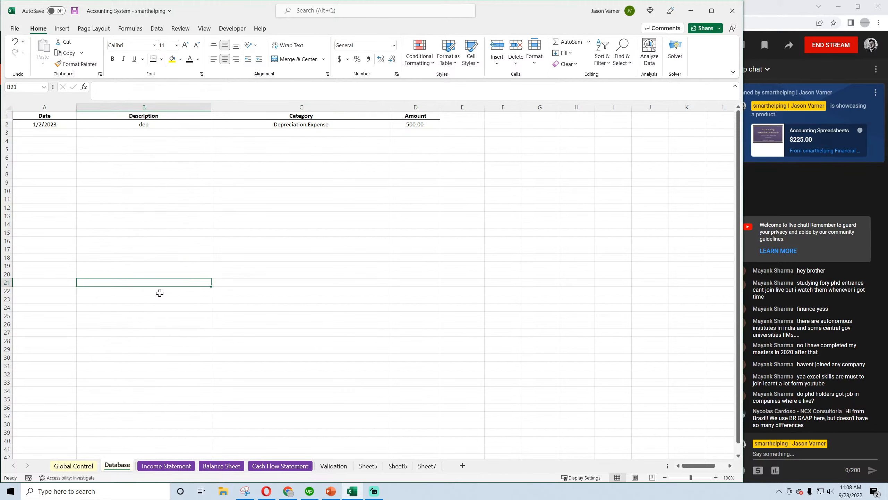
Step: Examine how the single January depreciation entry flows through the Balance Sheet and Cash Flow Statement, including the January Accumulated Depreciation formula
left_click(167, 468)
left_click(213, 469)
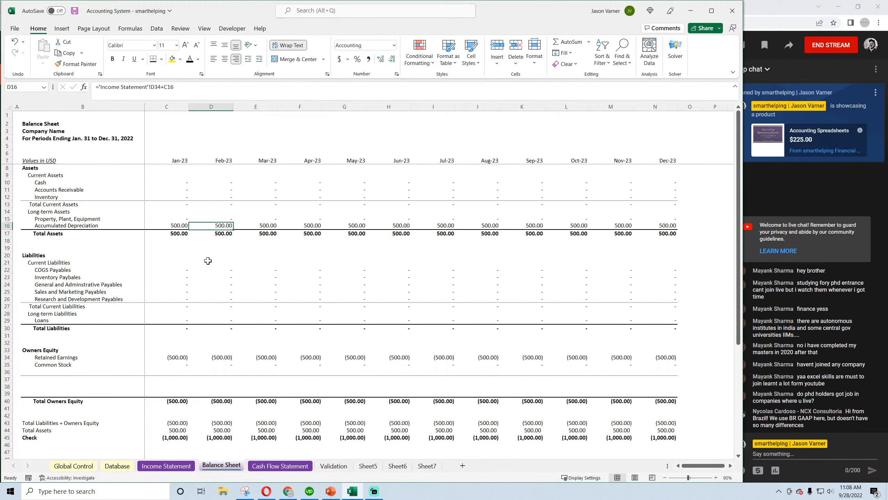
left_click(279, 468)
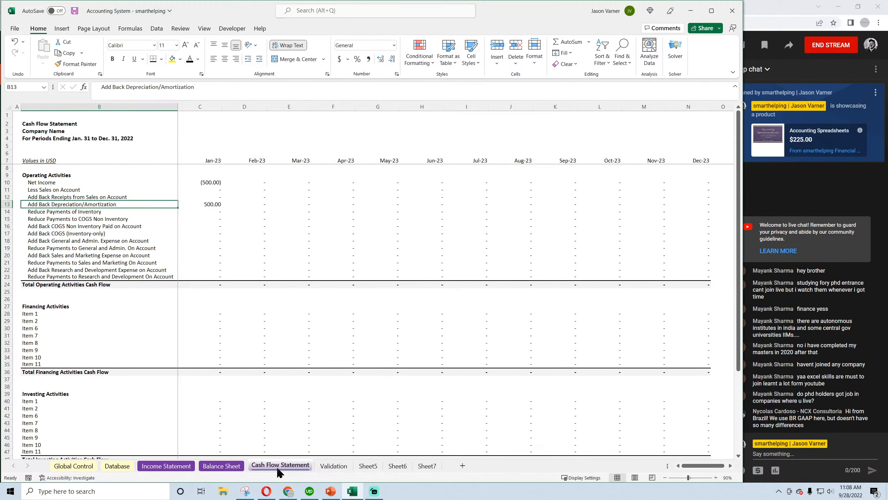
scroll(228, 253, "down", 3)
scroll(221, 202, "up", 3)
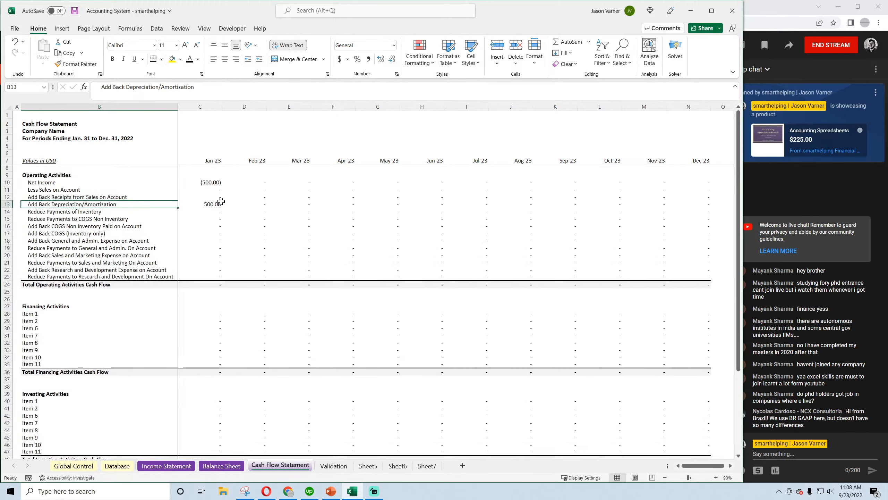
left_click(221, 467)
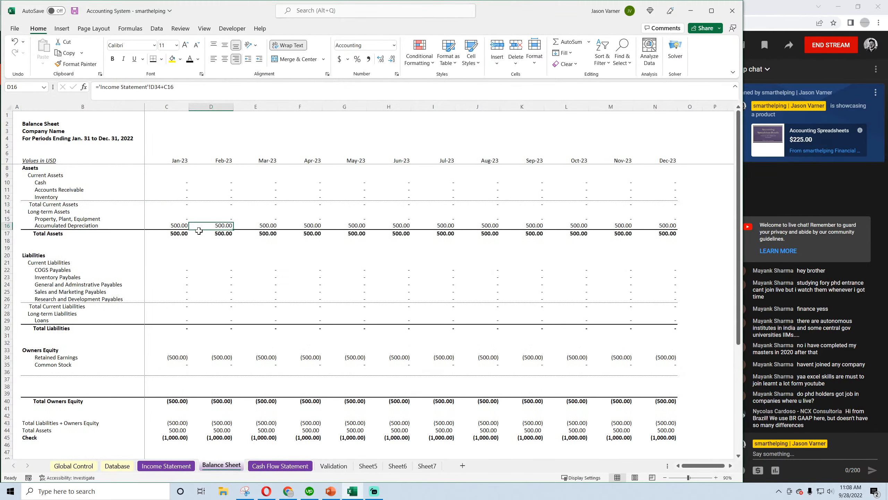
left_click(174, 225)
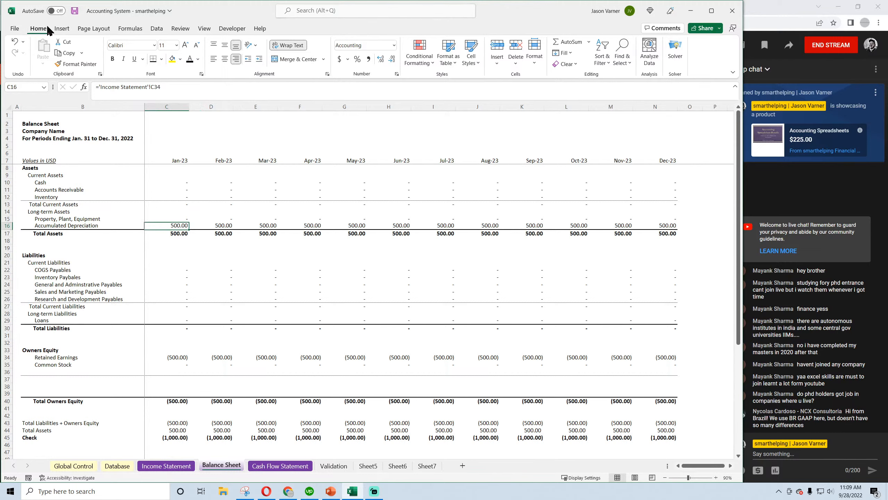
Step: Undo the clearing of the two Database entries and return to the Balance Sheet
left_click(75, 11)
left_click(14, 41)
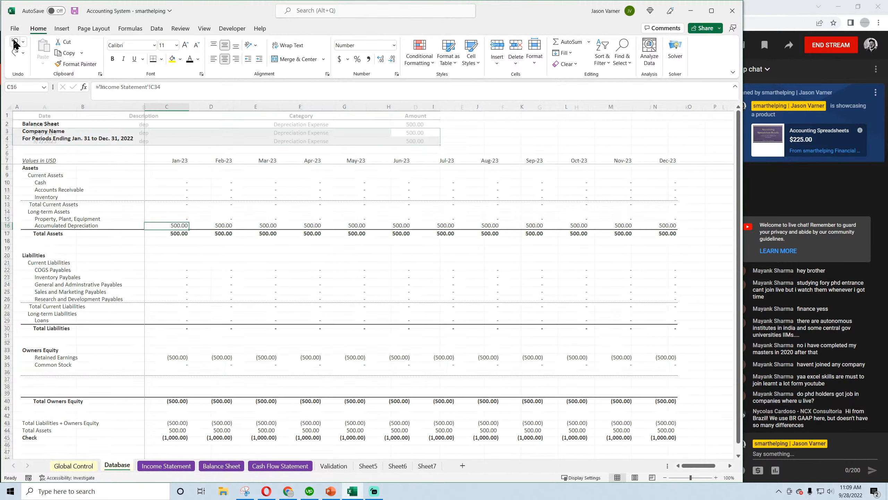
left_click(242, 467)
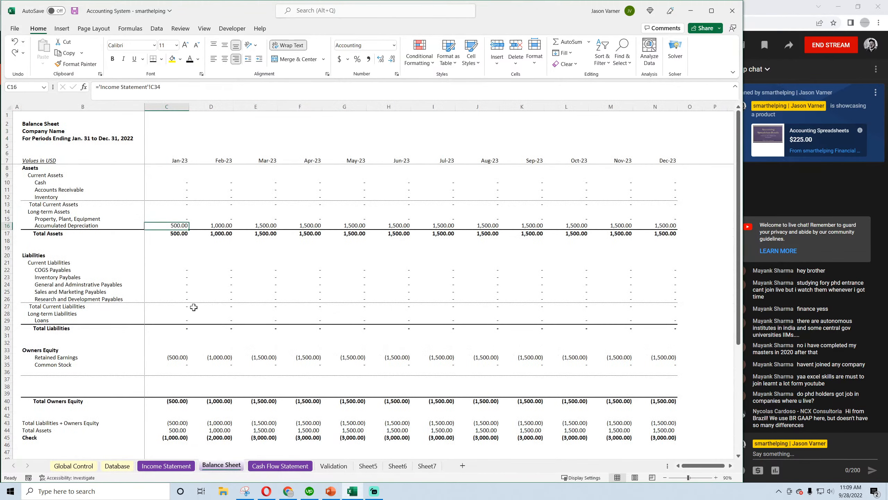
Step: Negate the Balance Sheet's January Accumulated Depreciation formula in C16 so it reads =-'Income Statement'!C34
left_click(99, 84)
type("-")
key("Return")
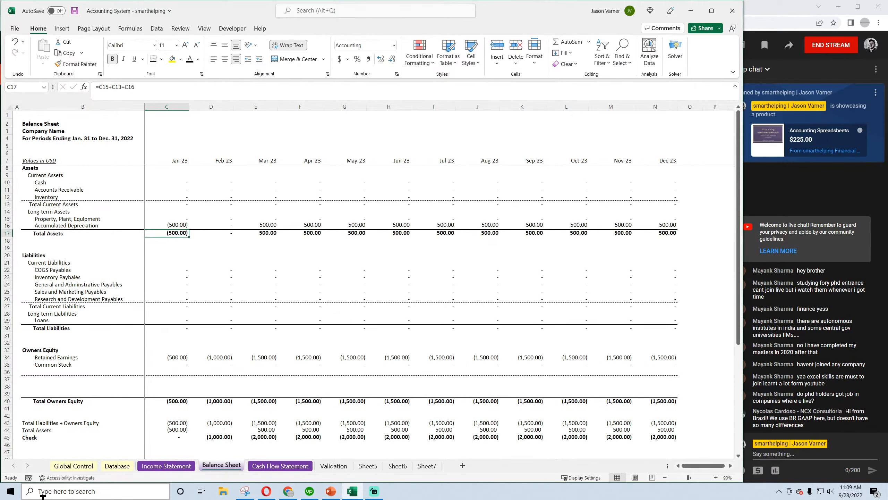
Step: Change the February Accumulated Depreciation formula in D16 to =-'Income Statement'!D34-C16 and reselect the cell to check it
key("Up")
key("Right")
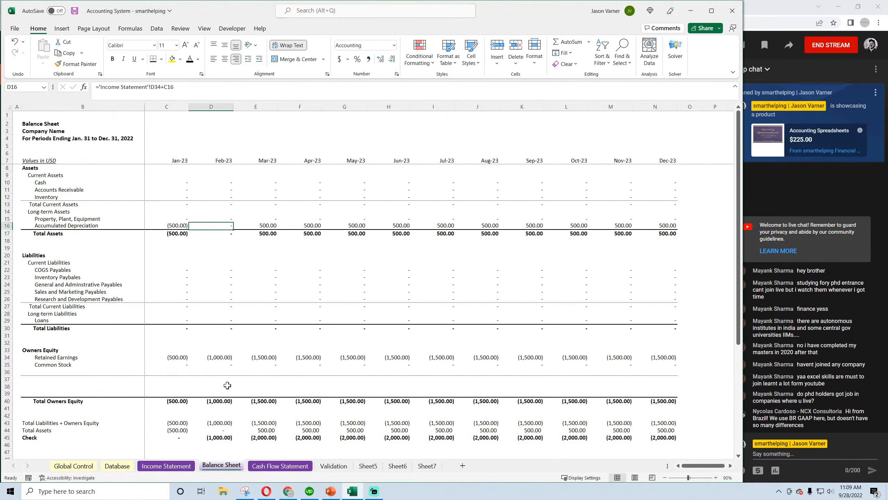
left_click(163, 88)
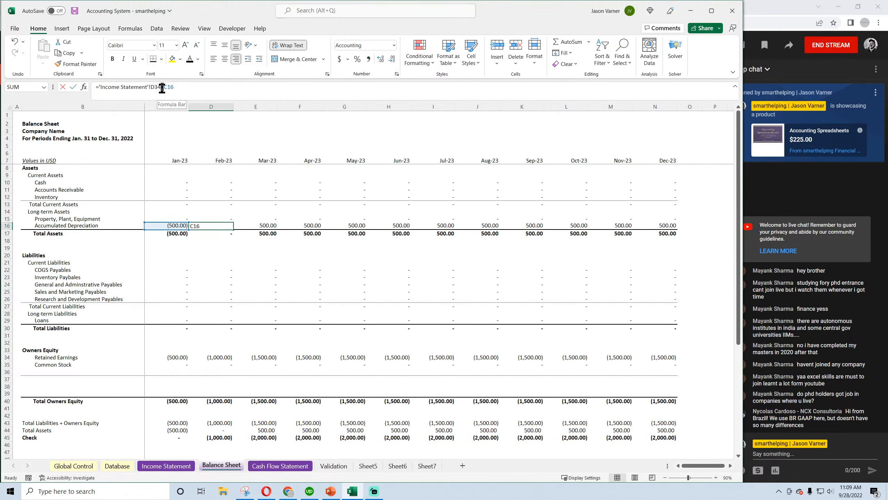
key("BackSpace")
type("-")
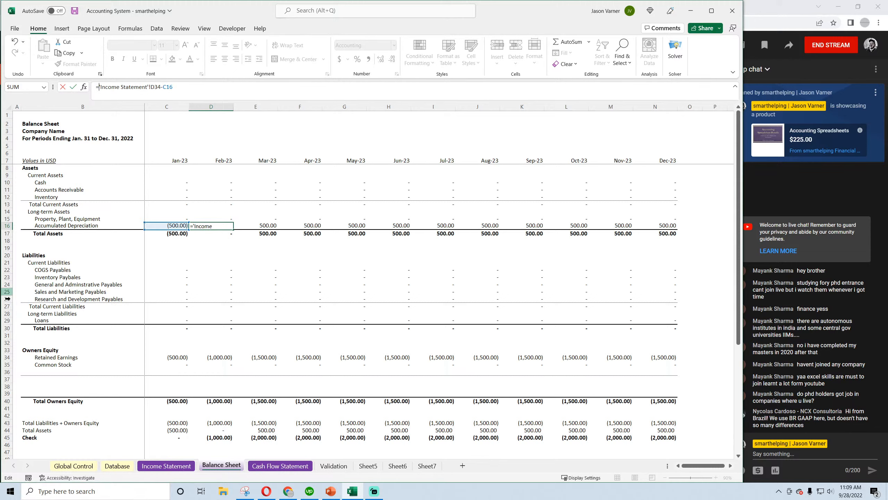
key("Return")
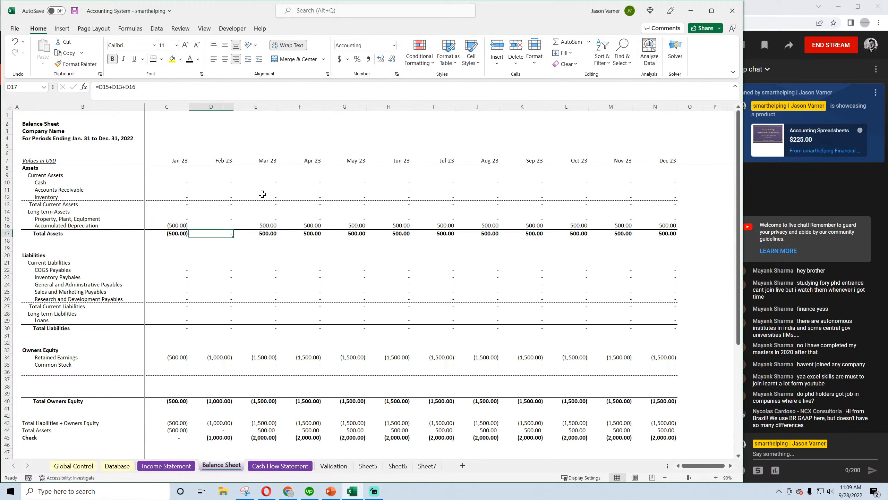
left_click(216, 225)
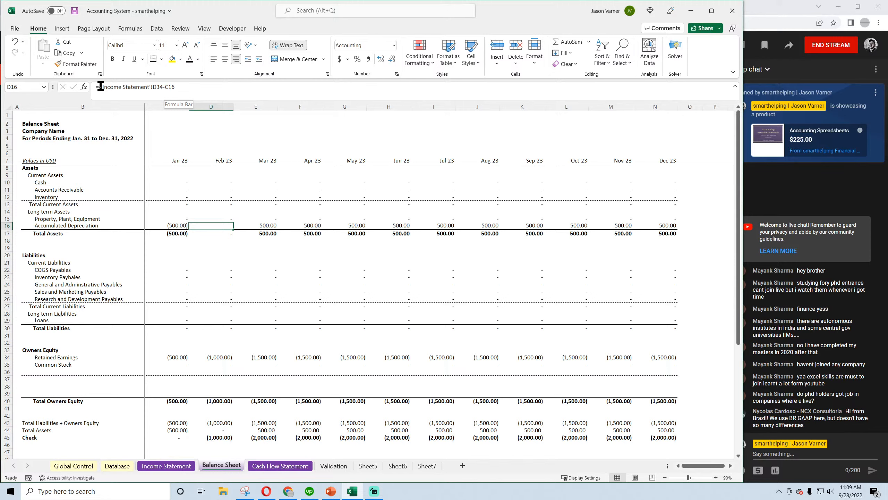
Step: Correct the February Accumulated Depreciation formula in D16 so it adds C16, fill it across to December, and save
left_click(168, 86)
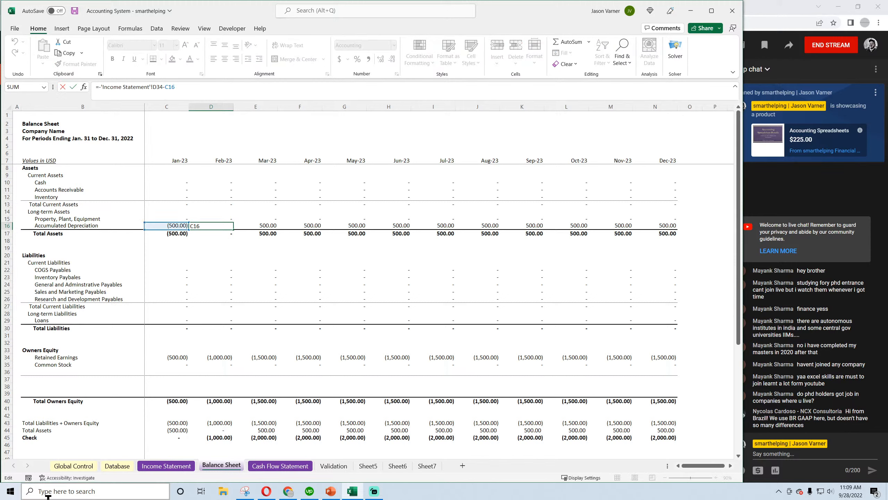
key("Return")
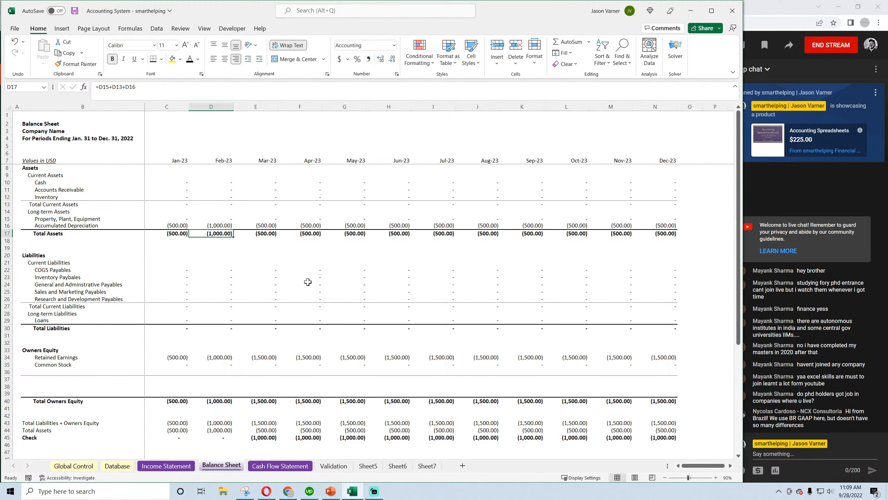
left_click(219, 224)
left_click_drag(232, 228, 666, 241)
left_click(566, 270)
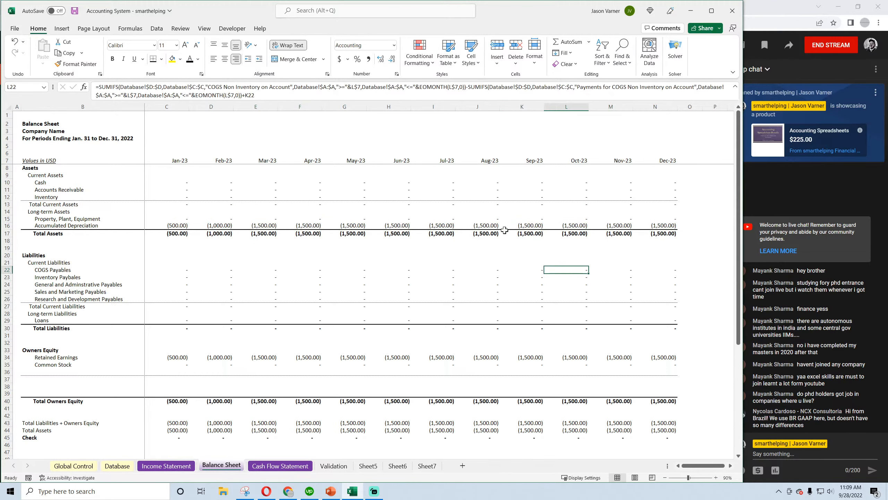
left_click(72, 14)
Step: Review the Balance Sheet's Accumulated Depreciation and Property, Plant, Equipment rows against the Cash Flow Statement's depreciation add-back
left_click(178, 223)
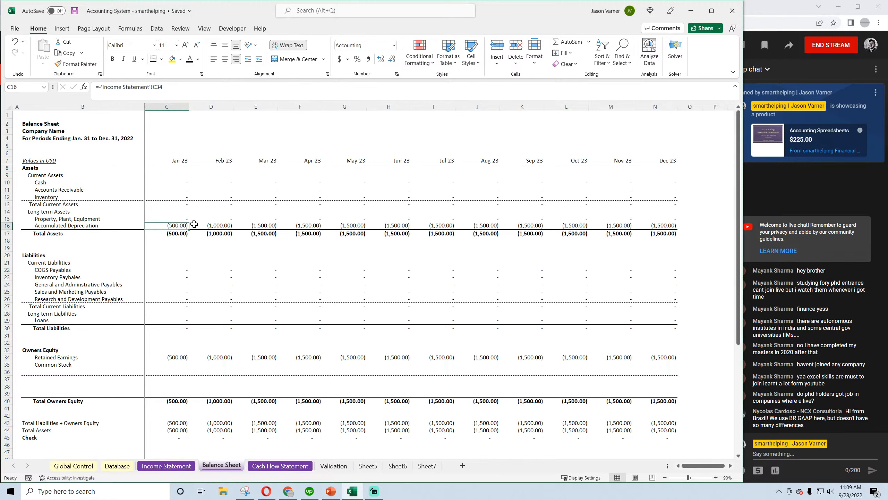
left_click(222, 224)
left_click(265, 233)
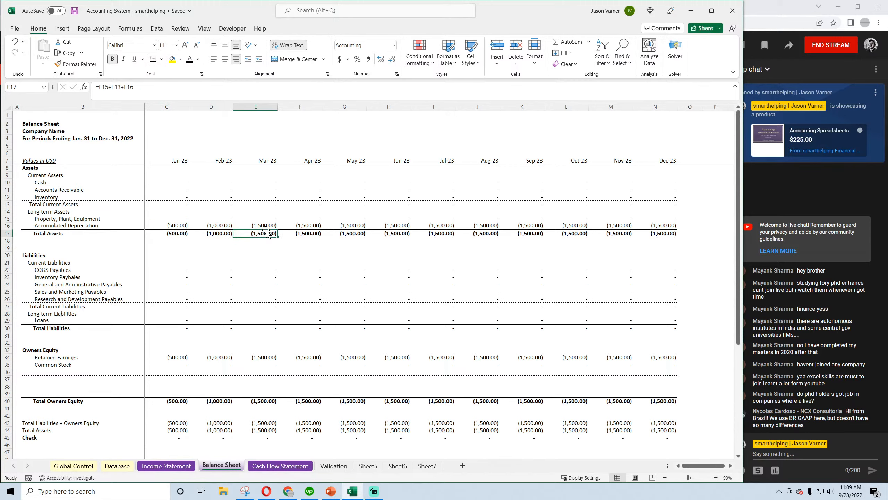
left_click(280, 465)
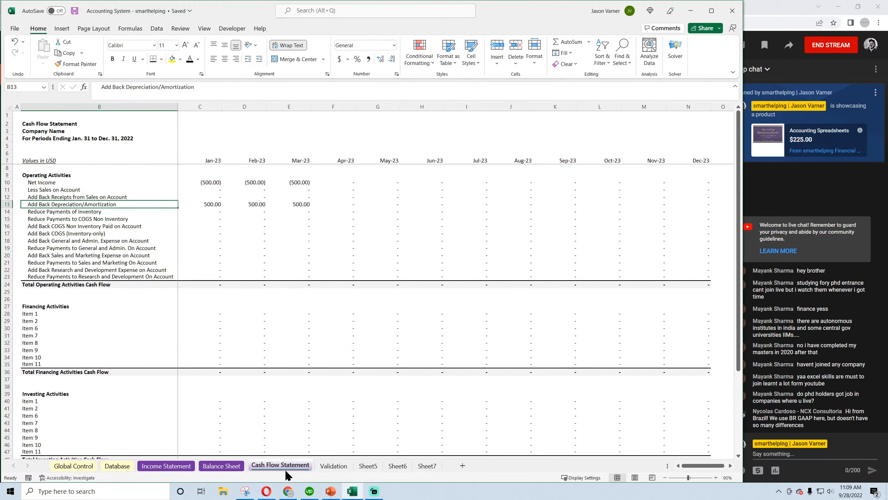
left_click(222, 465)
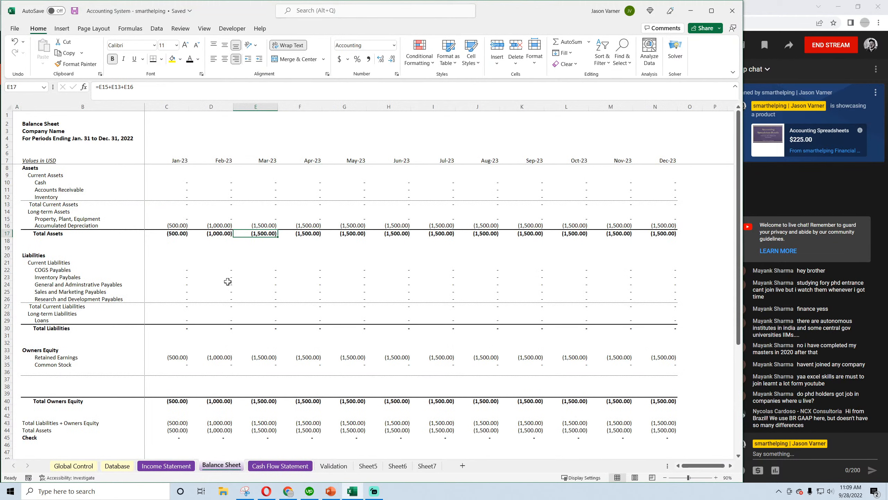
left_click(67, 220)
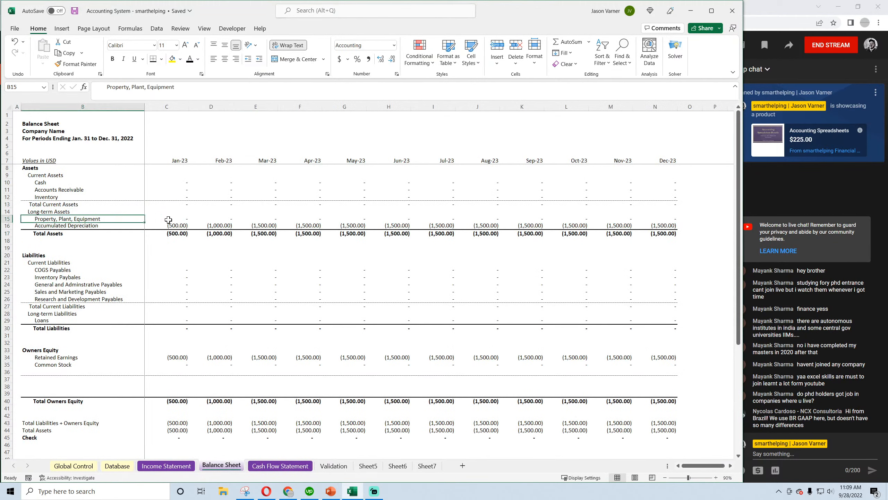
left_click(173, 218)
left_click(74, 12)
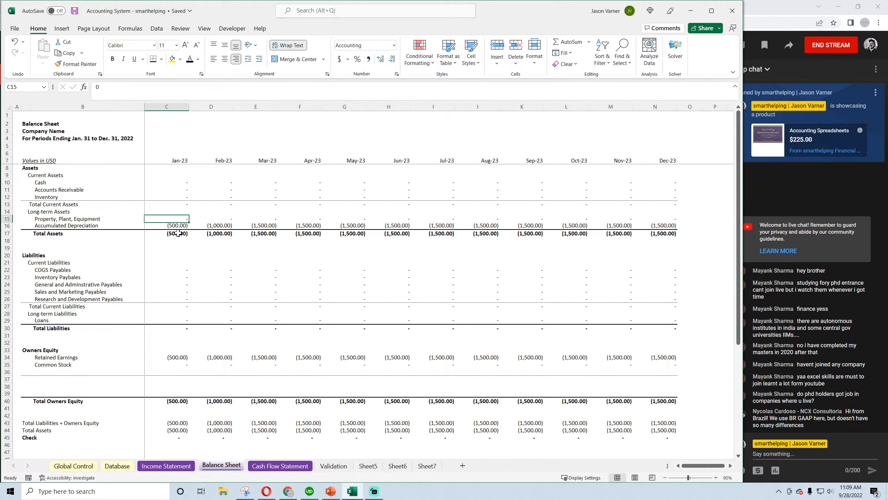
Step: Add the category "Capital Asset Purchase" in C23 of the Validation sheet's Categories list and save the workbook
left_click(280, 466)
left_click(334, 466)
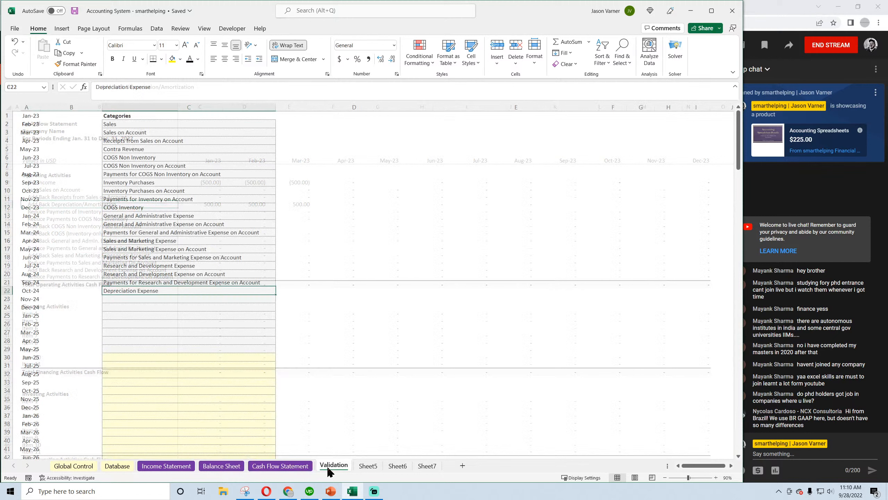
left_click(149, 299)
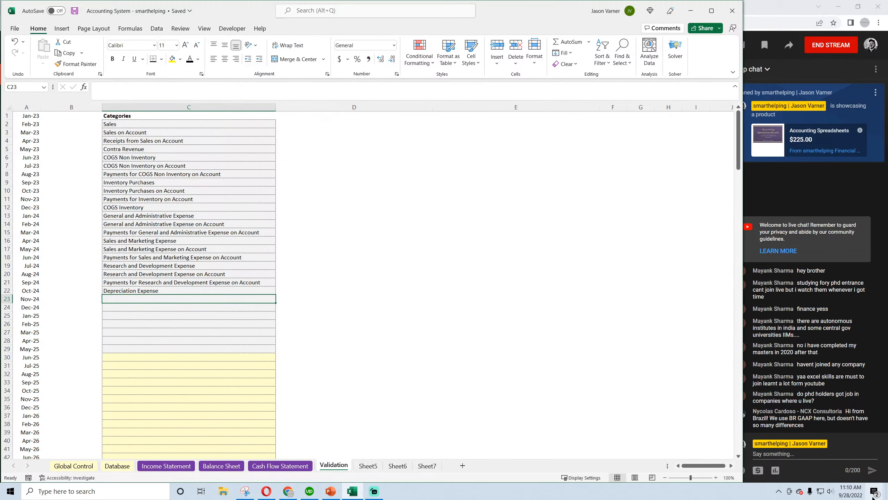
type("Capital As")
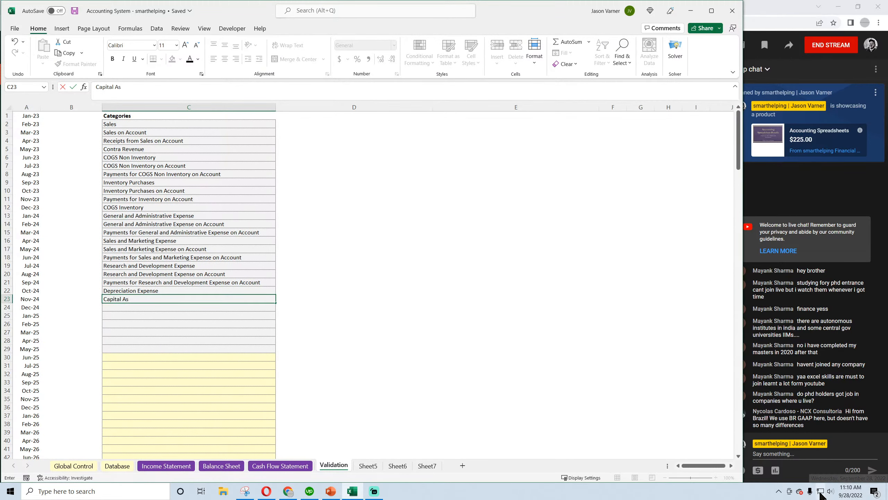
type("set Purchase")
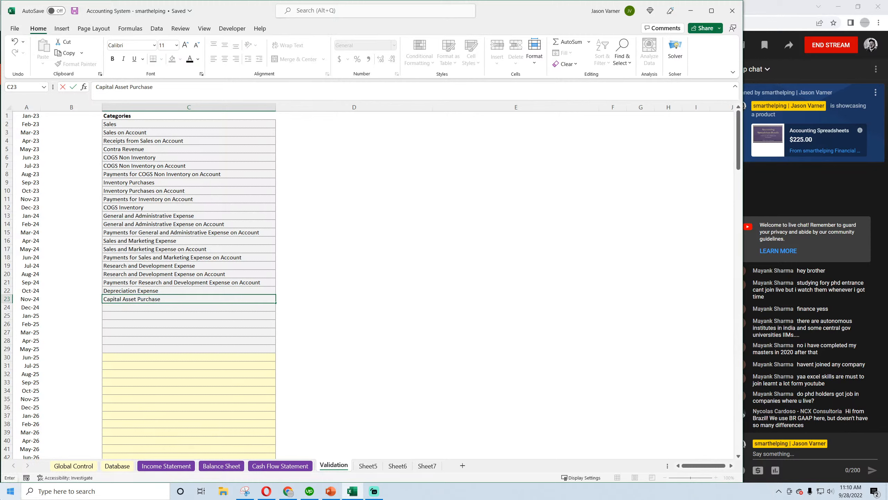
key("Return")
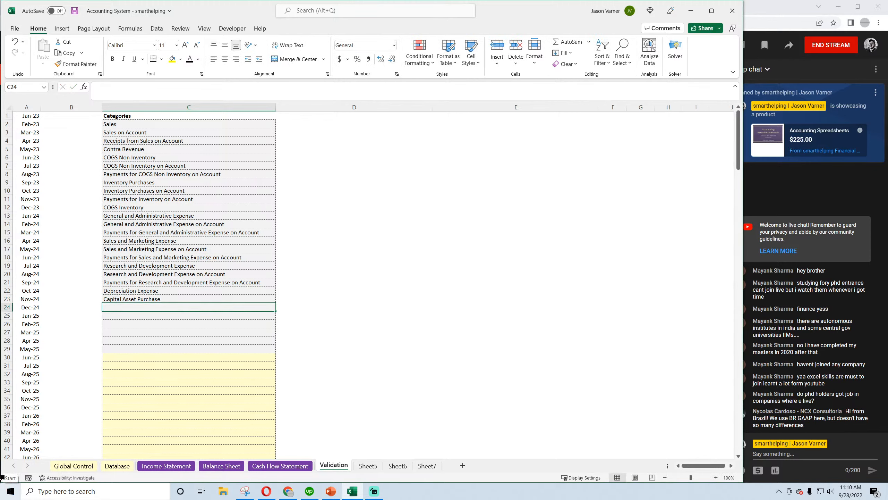
left_click(74, 10)
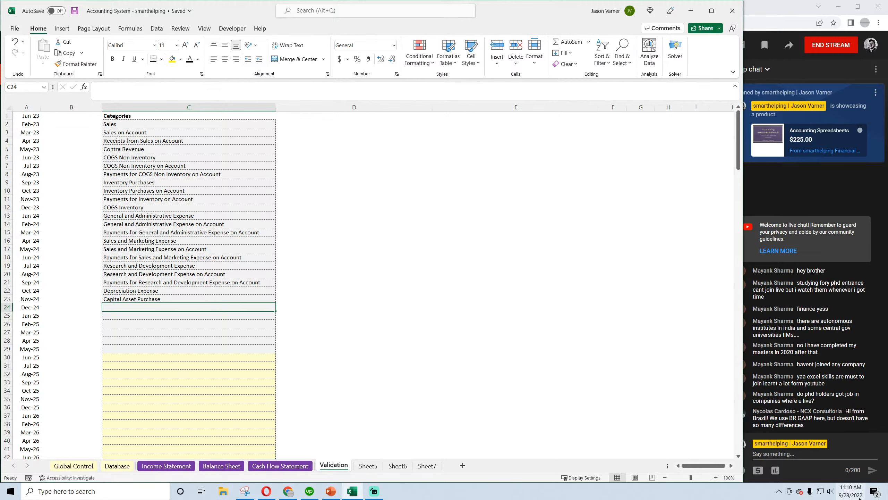
Step: Switch to Chrome, search for "capital asset journal entry" in a new tab and open NetSuite's Fixed-Asset Accounting Basics article
left_click(289, 492)
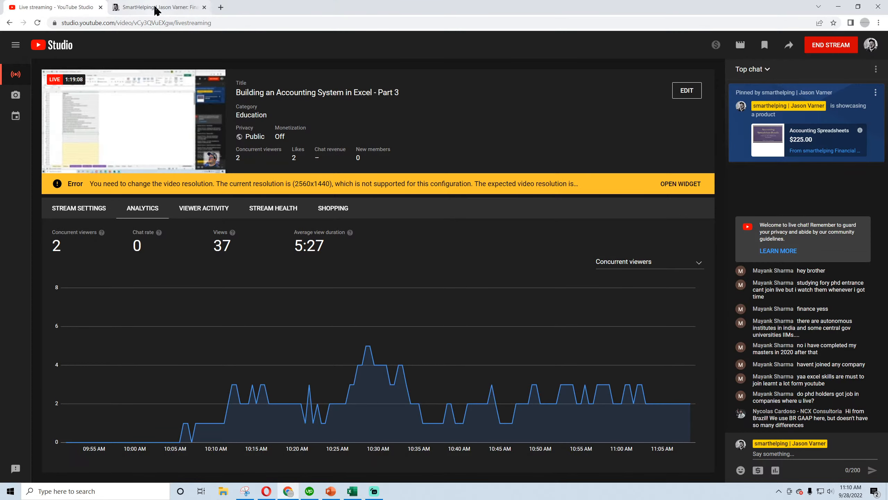
left_click(218, 7)
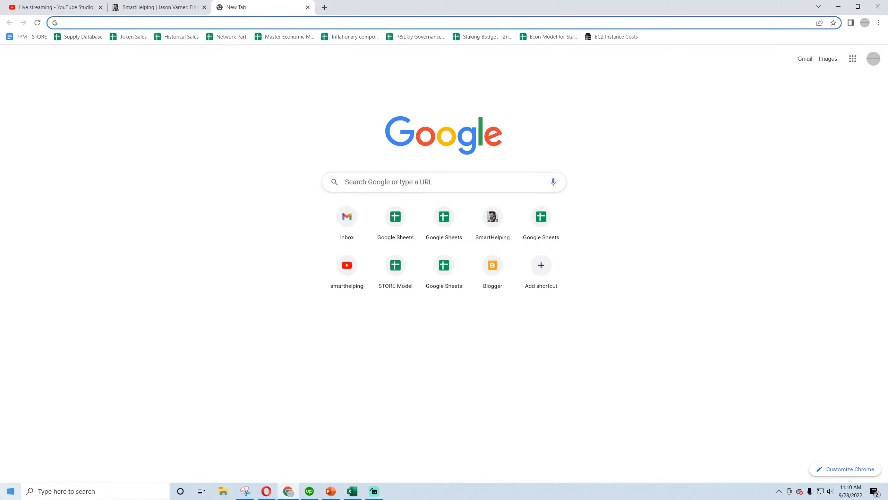
type("capital asset ")
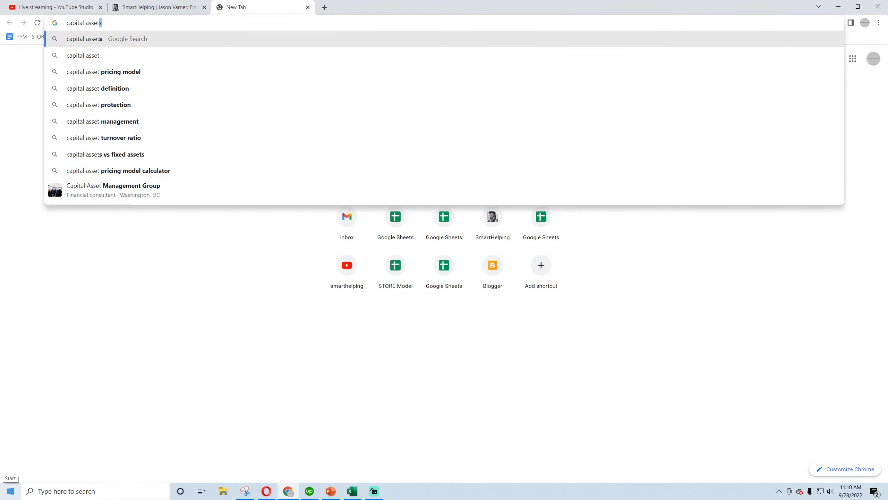
type("jou")
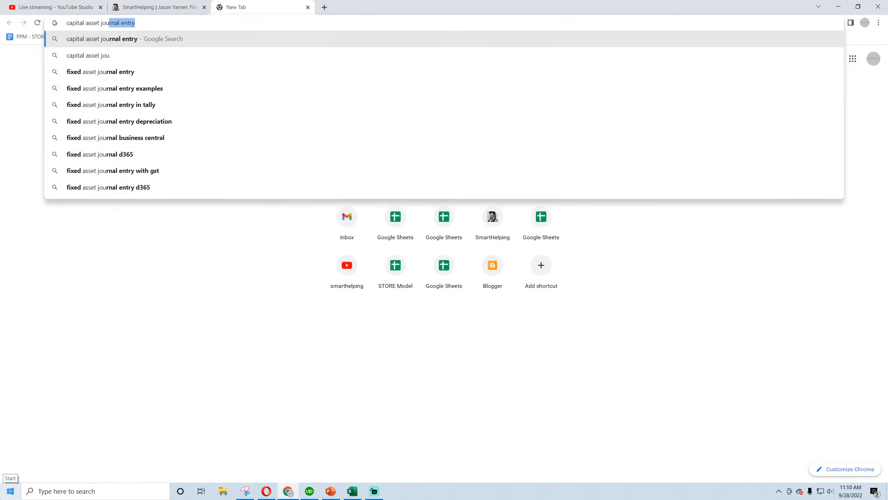
key("Return")
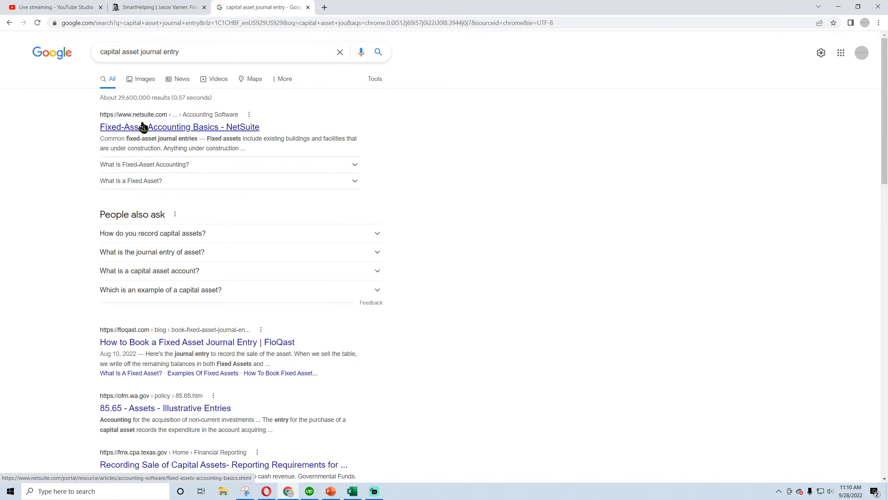
left_click(145, 128)
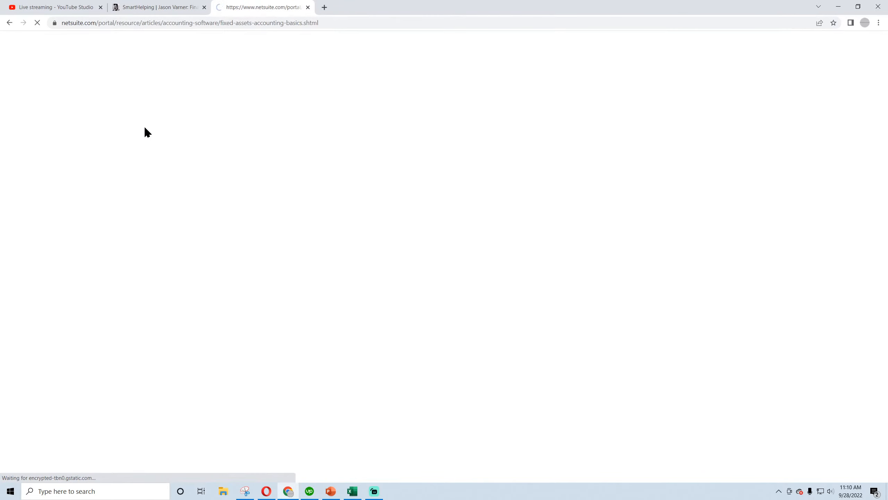
Step: Find the journal entry for purchase of a fixed asset in the article and examine its debit and credit amounts
scroll(118, 208, "down", 4)
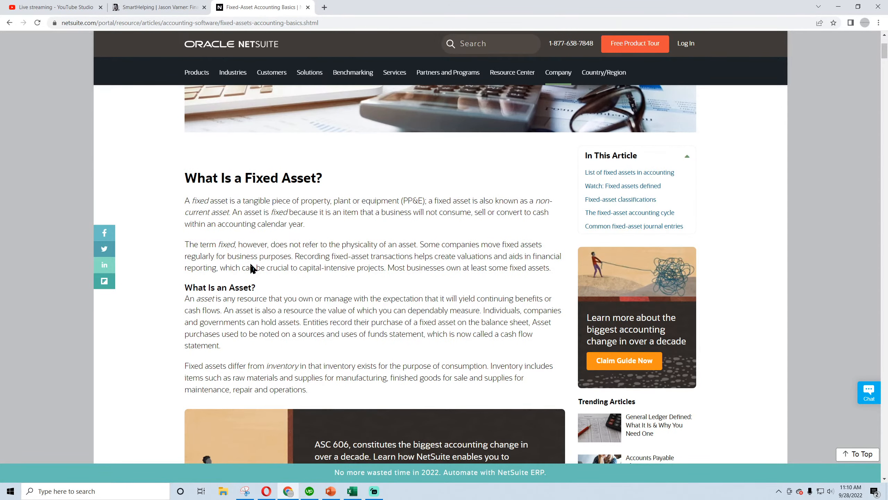
scroll(277, 321, "down", 10)
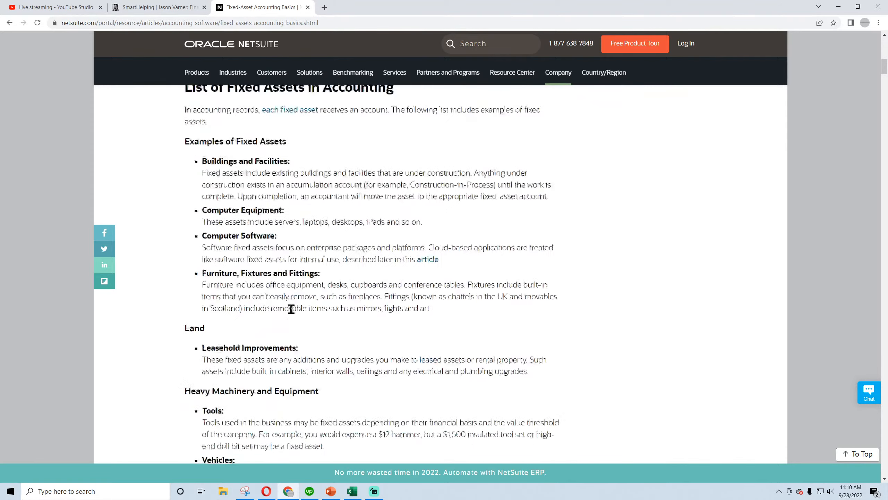
scroll(235, 175, "down", 9)
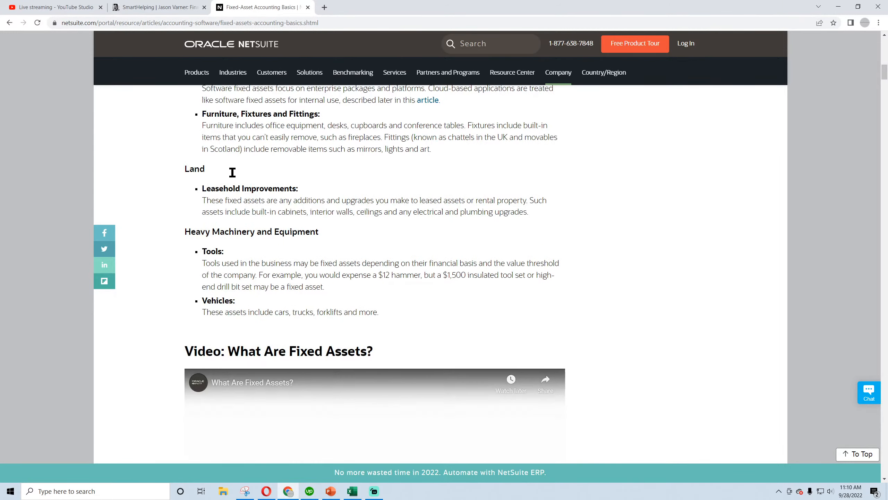
scroll(233, 173, "down", 8)
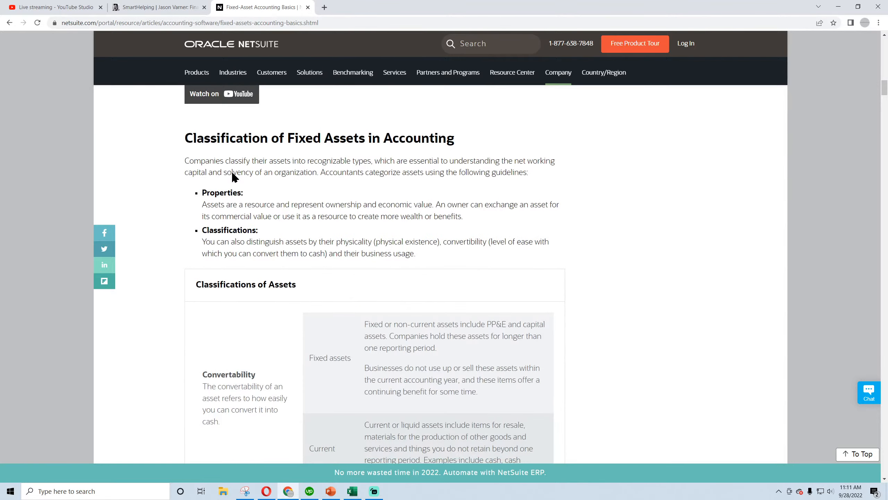
scroll(232, 175, "down", 8)
scroll(231, 175, "down", 8)
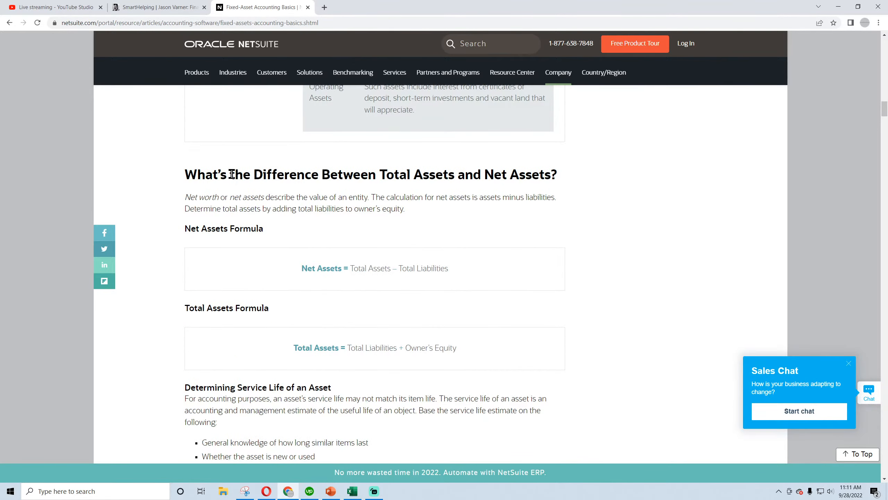
scroll(231, 174, "down", 8)
scroll(232, 178, "down", 15)
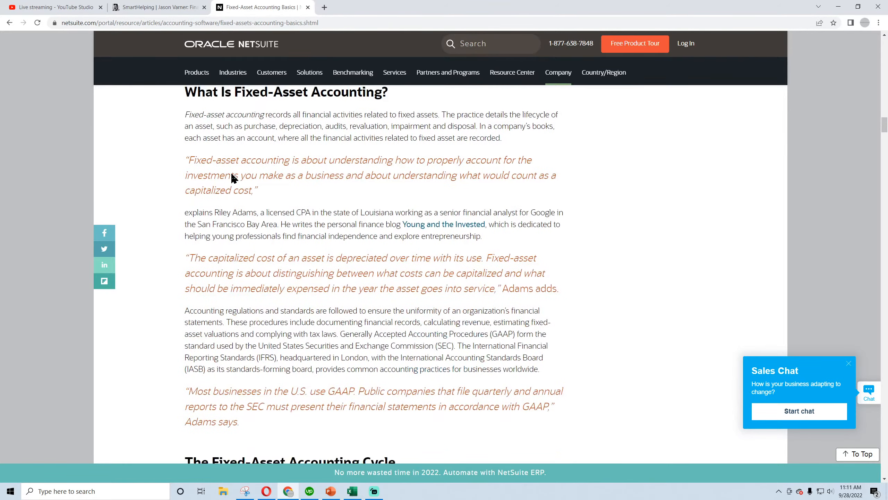
scroll(231, 176, "down", 5)
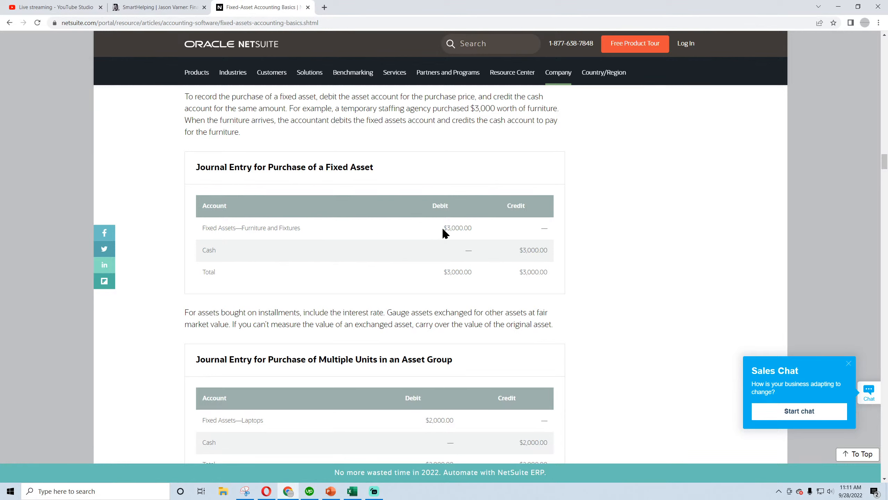
left_click_drag(443, 228, 469, 228)
left_click_drag(522, 250, 538, 250)
Step: Read on to the non-monetary transfer journal entry and examine its fixed asset and accumulated depreciation lines
scroll(375, 247, "down", 4)
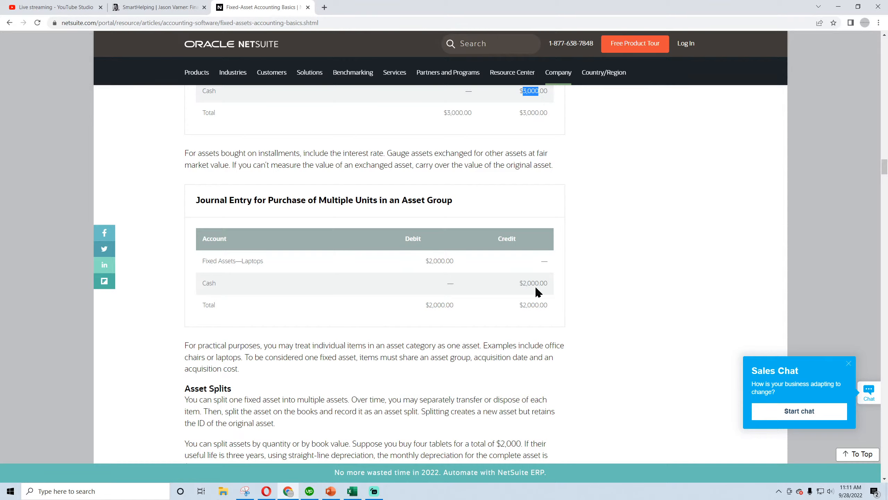
scroll(365, 265, "down", 4)
scroll(366, 266, "down", 12)
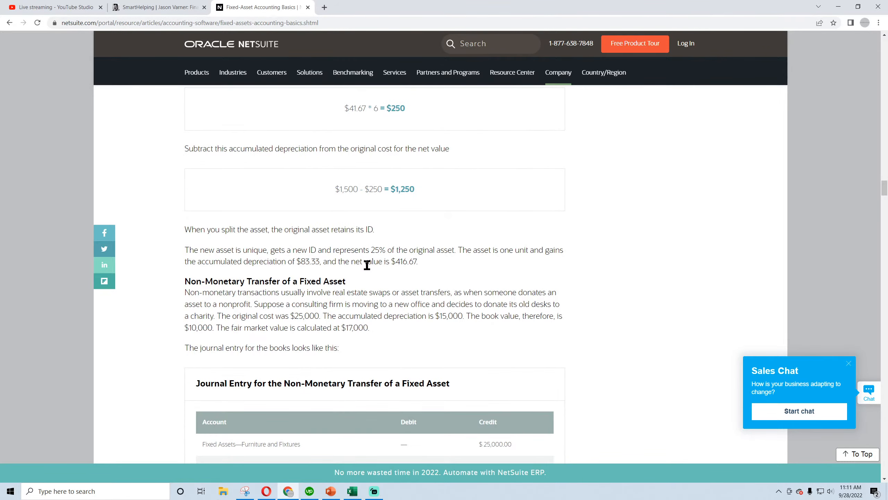
scroll(366, 266, "down", 4)
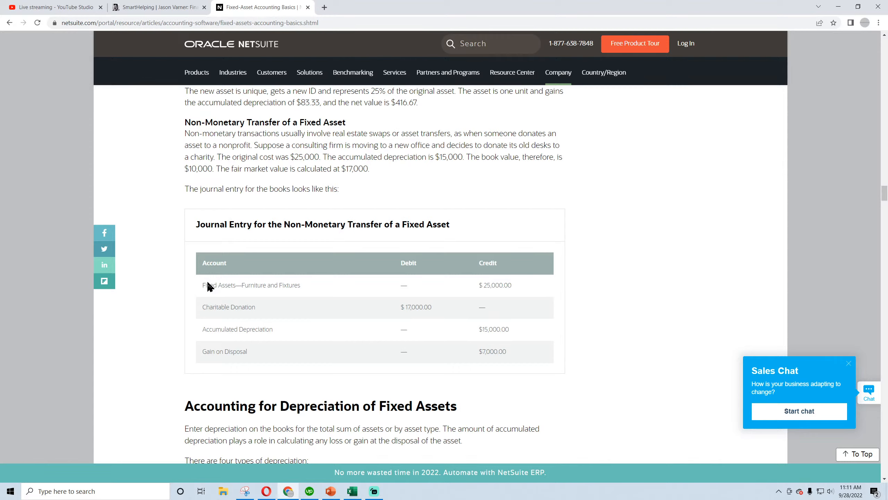
mouse_move(242, 291)
left_mouse_down()
mouse_move(313, 334)
mouse_move(317, 347)
mouse_move(271, 298)
mouse_move(248, 284)
mouse_move(223, 284)
mouse_move(252, 287)
left_mouse_up()
left_click(252, 287)
left_click_drag(482, 331, 502, 331)
left_click(486, 332)
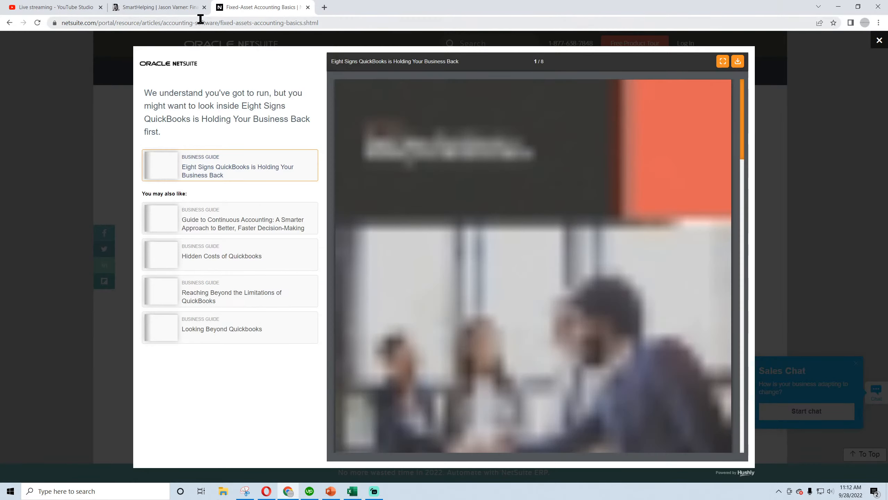
Step: Copy the web address of the NetSuite article and switch back to the Excel workbook
left_click(201, 23)
right_click(201, 24)
left_click(227, 70)
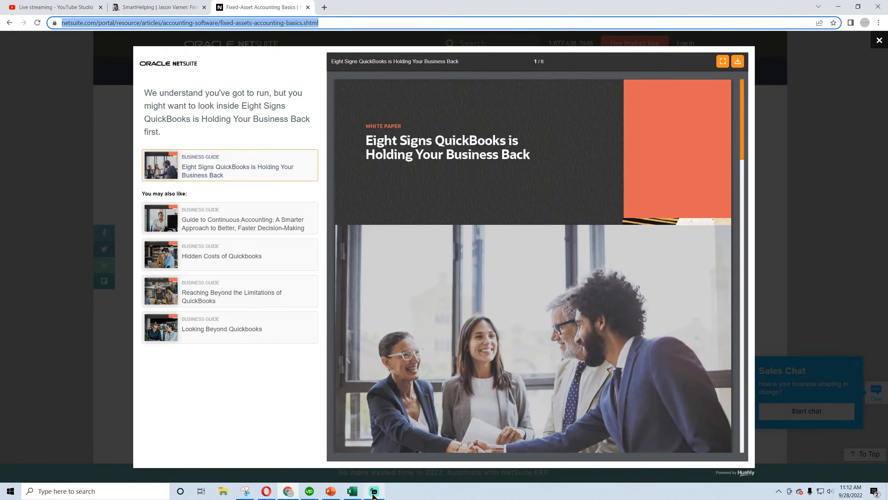
left_click(354, 494)
Step: Narrow columns D and E on the Validation sheet and select cell E5
left_click(367, 157)
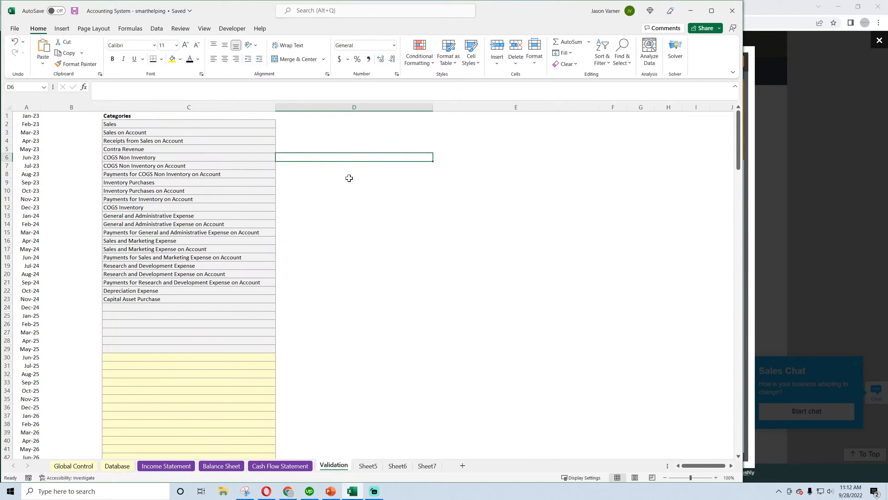
left_click(435, 151)
left_click_drag(599, 107, 343, 109)
left_click(354, 148)
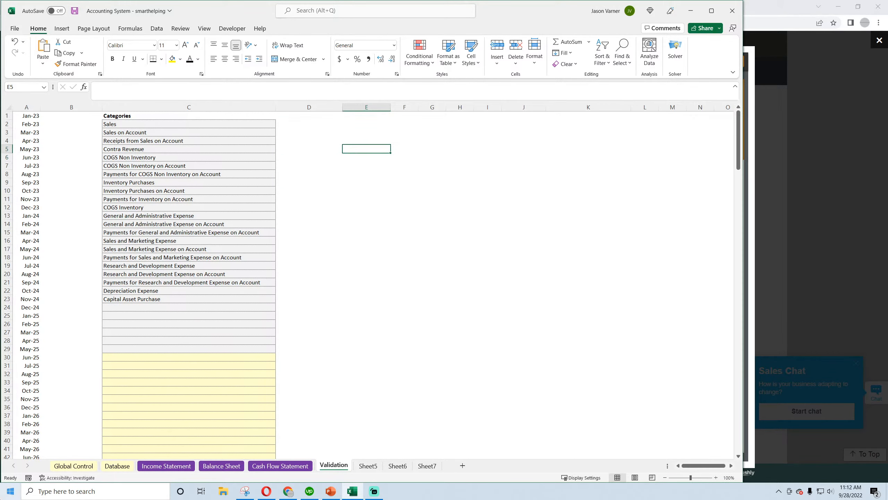
Step: Add a "Notes:" heading in E5 with "add logic for disposal of fixed assets" and the copied NetSuite article link beneath it
type("Notes:")
key("Return")
type("ad")
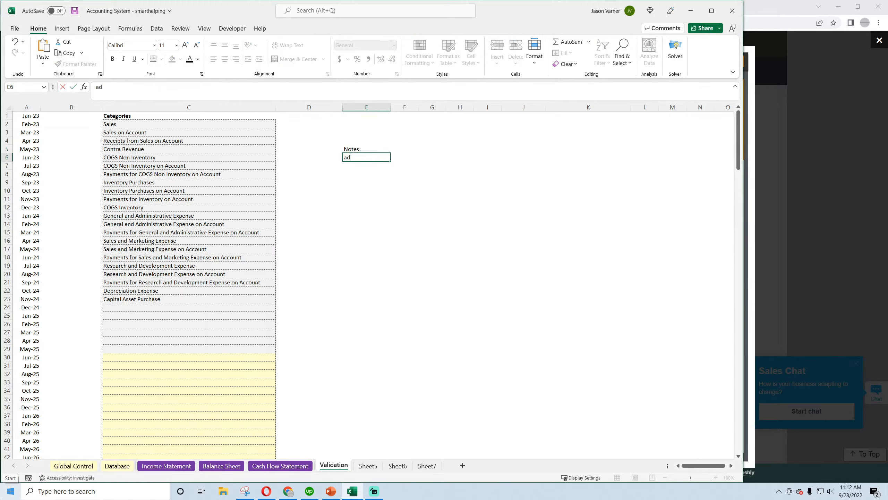
type("d logic for disposal of fixed assets")
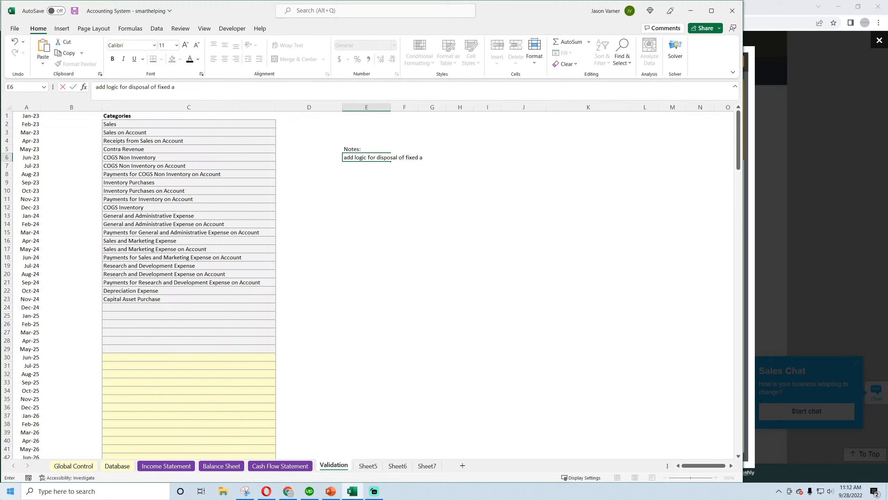
key("Return")
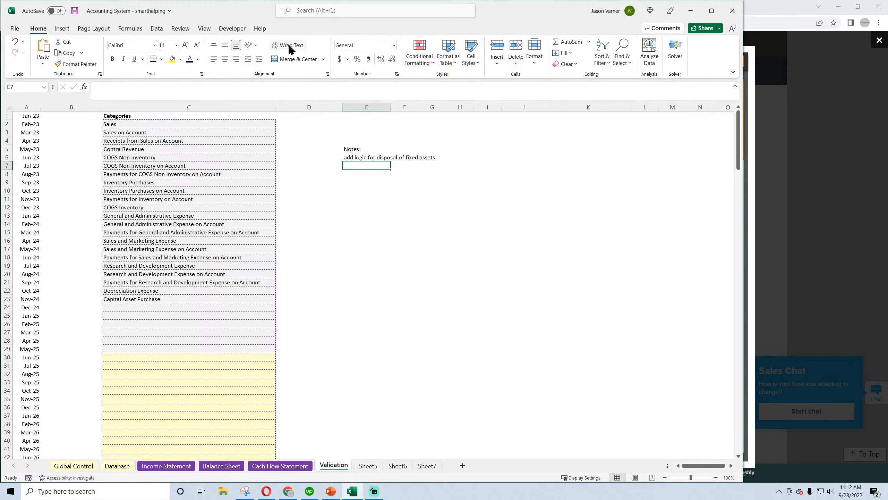
key("ctrl+v")
left_click(400, 232)
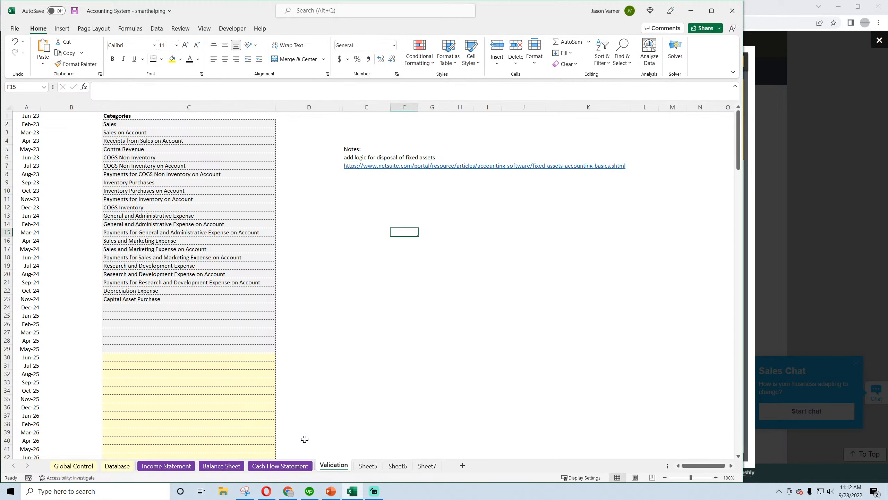
Step: Switch to the Chrome browser and search the web for "journal for buying fixed assets on account"
left_click(286, 492)
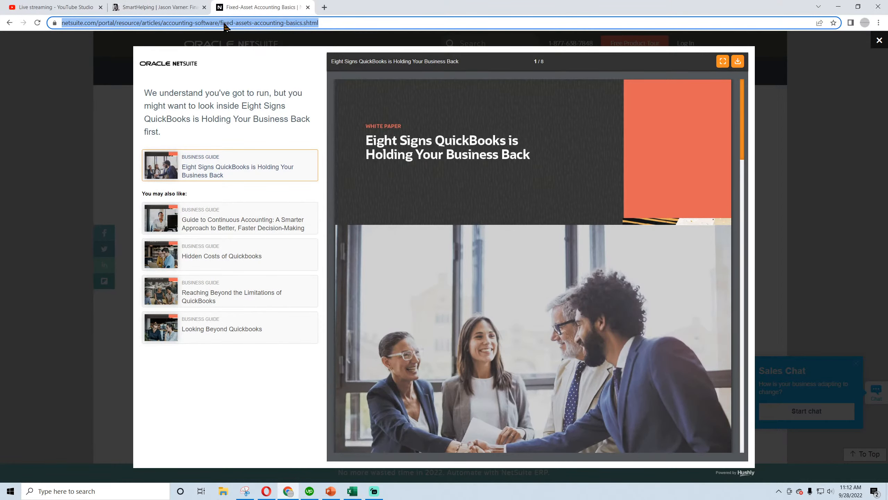
key("ctrl+l")
type("journal fo")
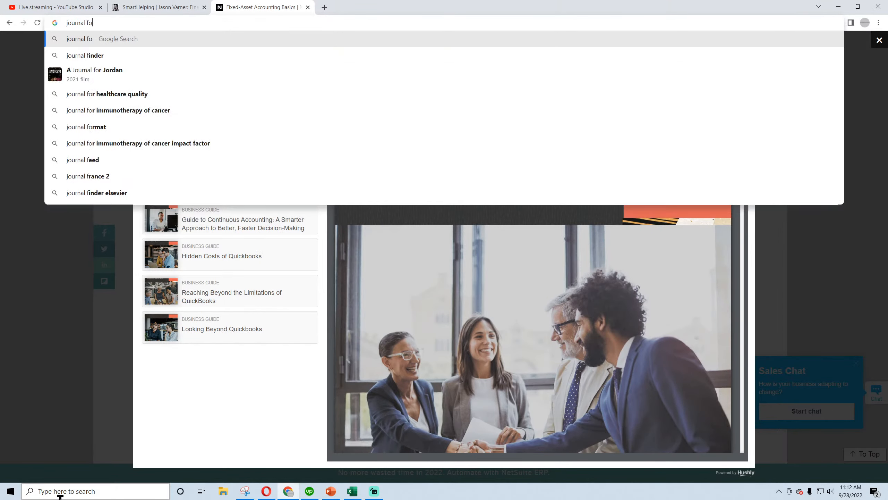
type("r buying fixe")
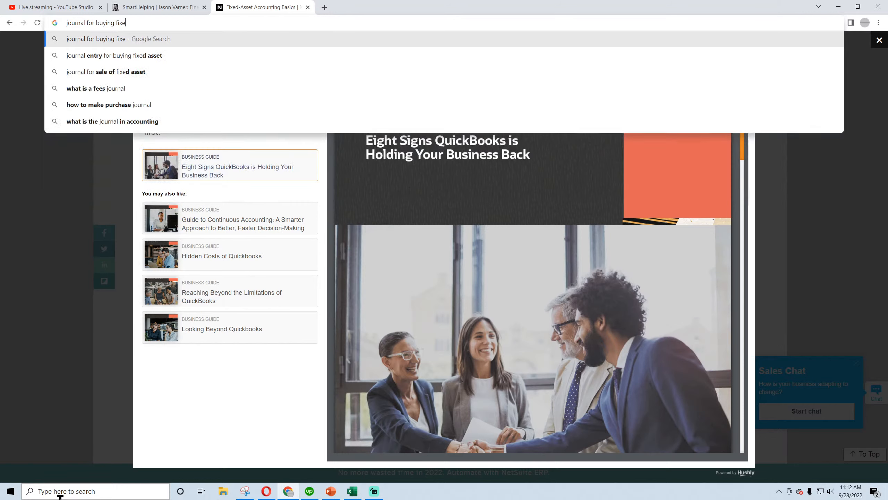
type("d assets on account")
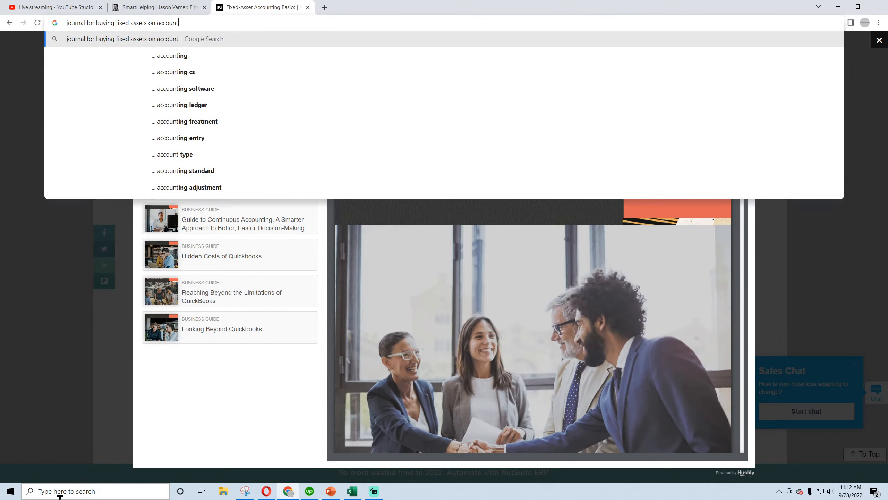
key("Return")
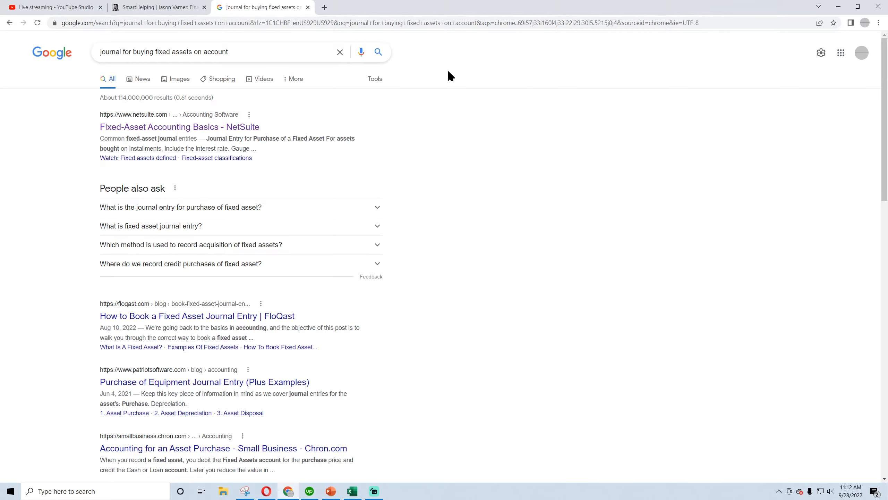
Step: Open the FloQast article on booking a fixed asset journal entry and examine the debit and credit amounts for the invoice and payment entries
left_click(163, 321)
scroll(163, 314, "down", 8)
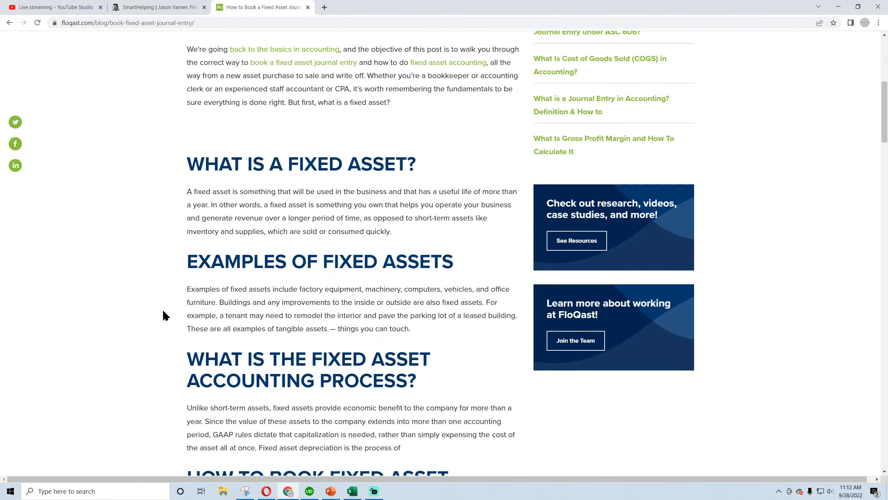
scroll(166, 315, "down", 4)
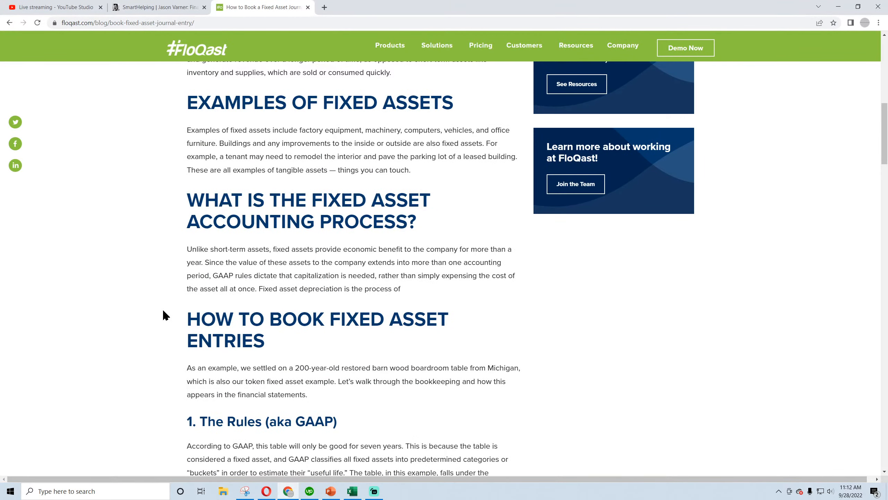
scroll(164, 312, "down", 4)
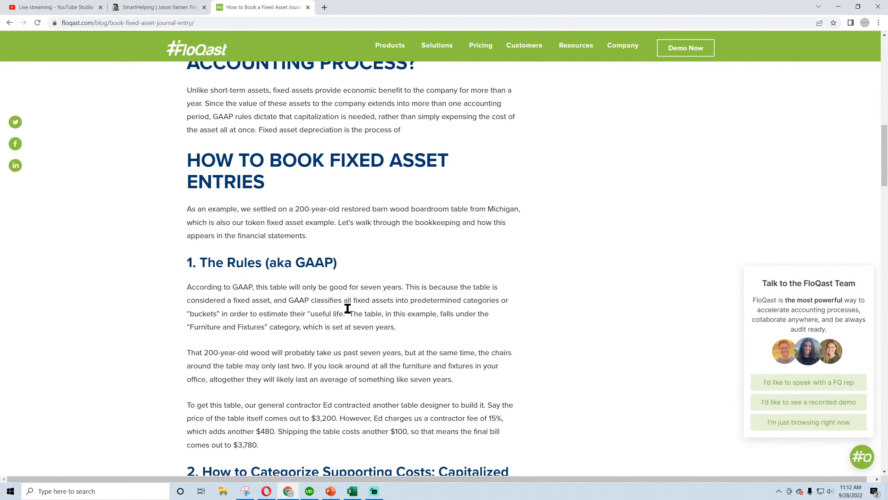
scroll(346, 306, "down", 4)
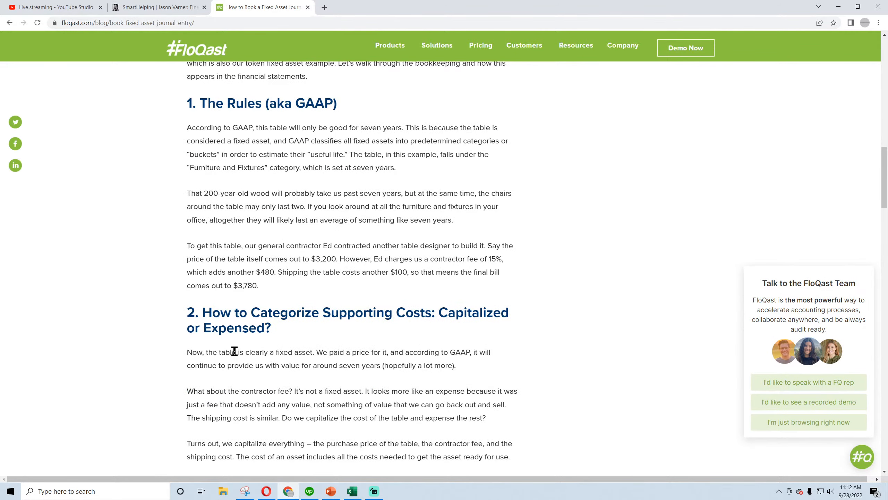
scroll(234, 351, "down", 4)
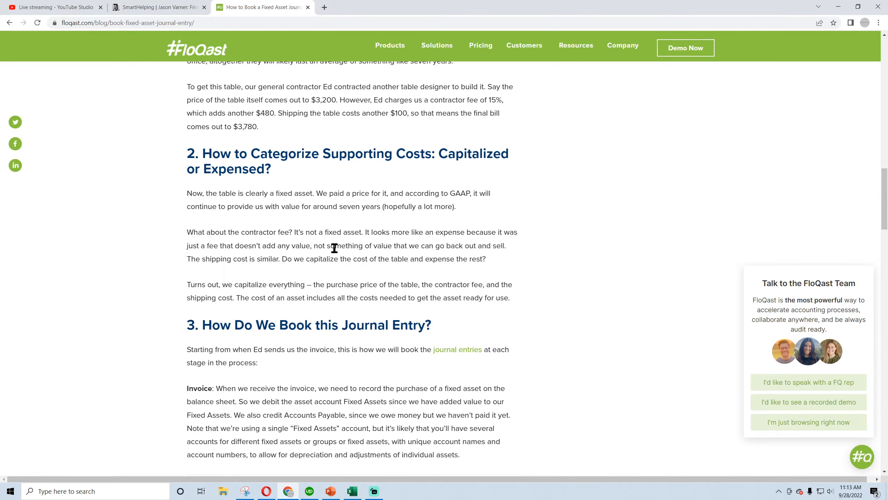
scroll(223, 333, "down", 3)
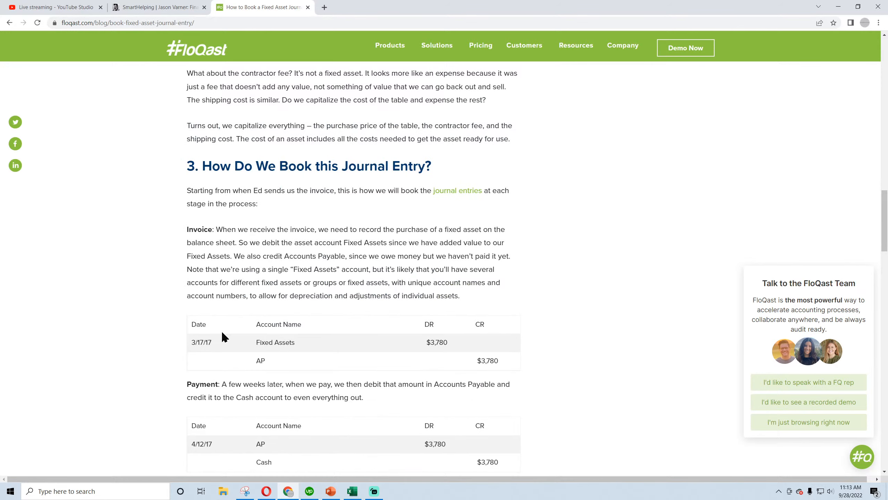
scroll(222, 334, "down", 4)
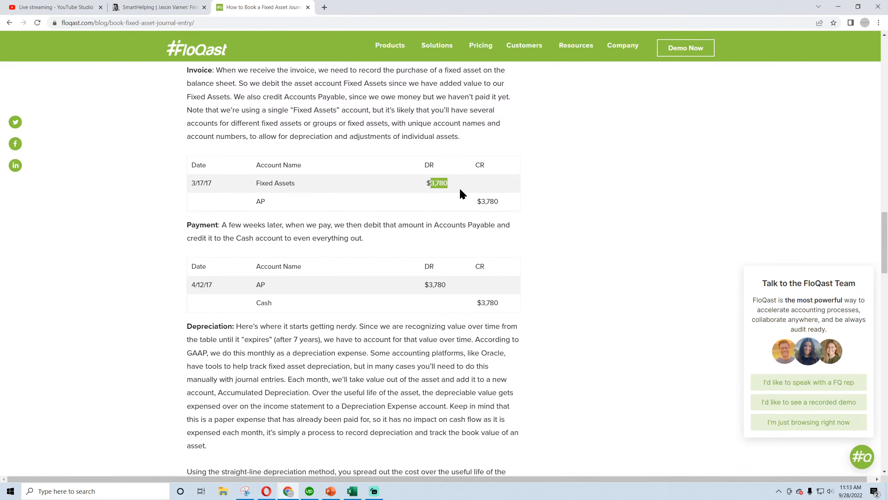
left_click_drag(481, 202, 497, 202)
left_click_drag(430, 284, 451, 285)
Step: Switch back to the Excel workbook and add the category "Capital Asset Purchase on Account" in C24 of the Validation sheet
left_click(356, 494)
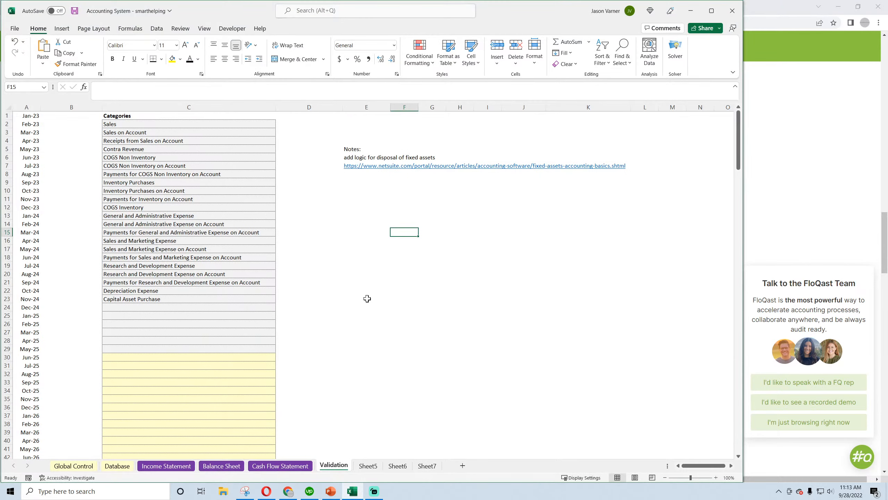
left_click(150, 300)
left_click(149, 307)
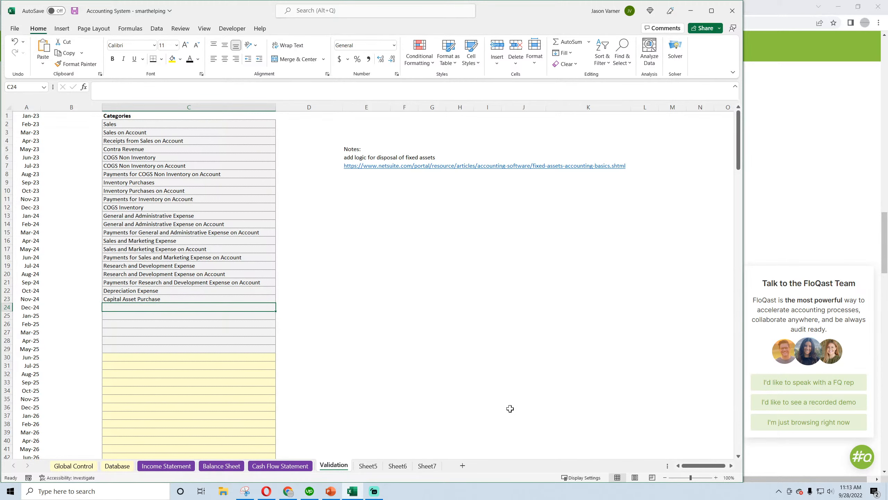
left_click(293, 494)
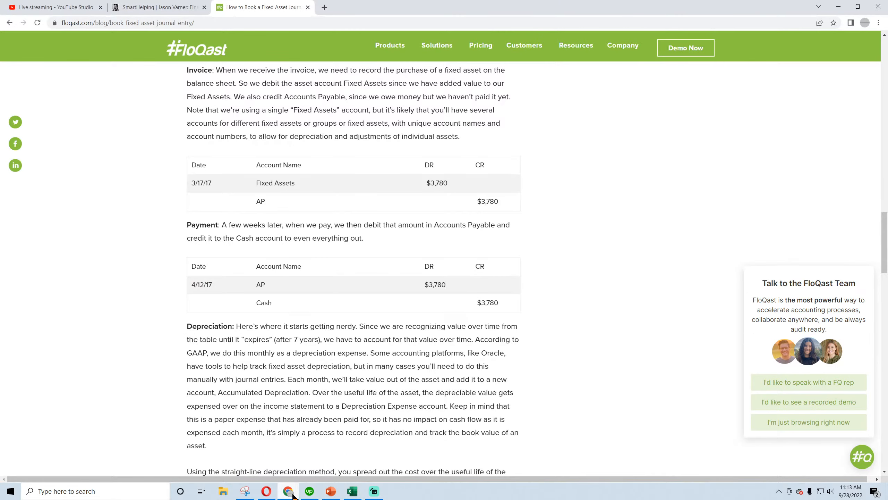
left_click(292, 493)
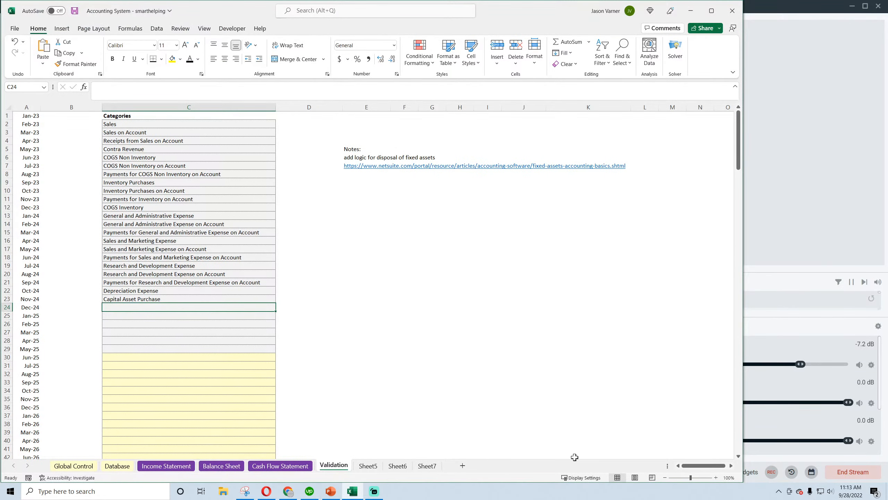
type("Capital ")
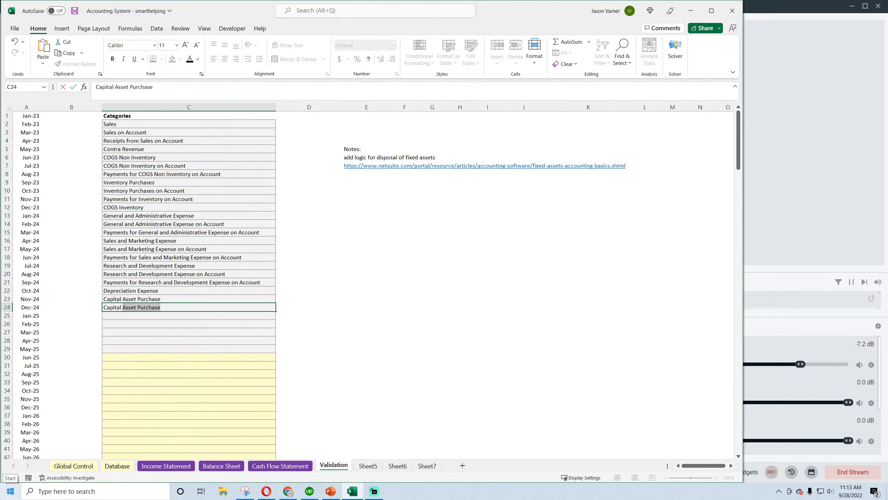
type("ASset ")
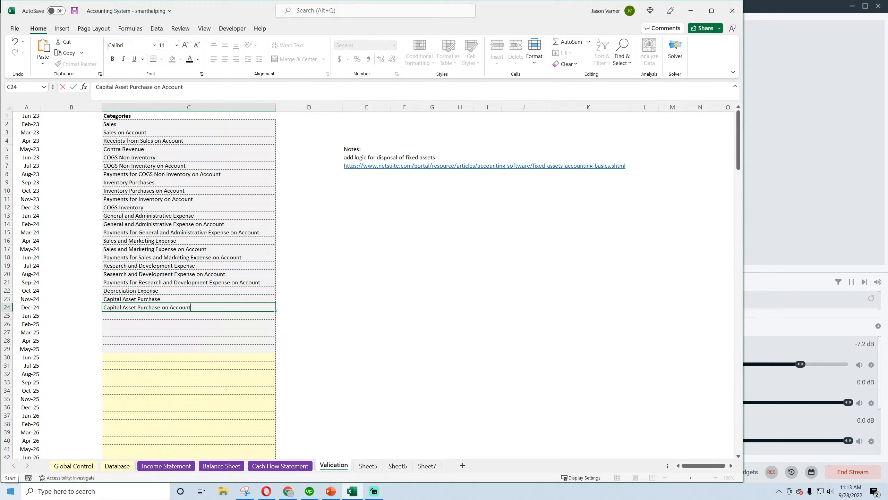
type("Purchase on Account")
key("Return")
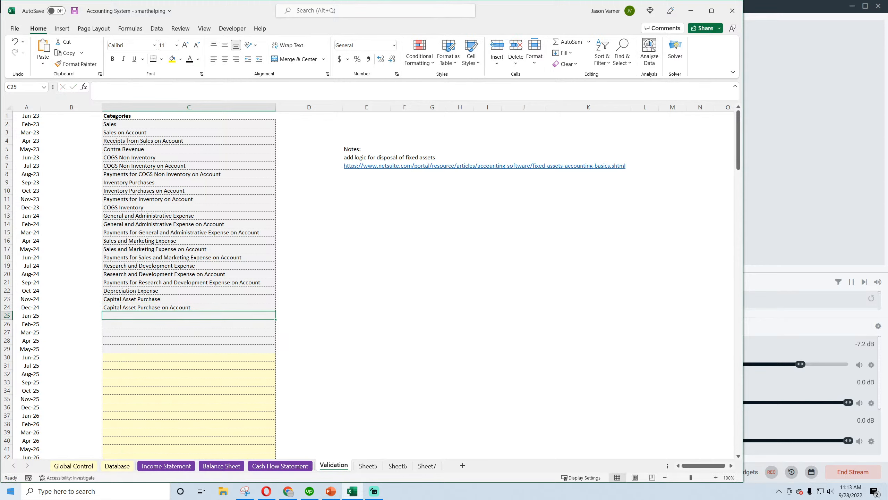
Step: Add the category "Payment of Capital Asset on Account" in C25 and save the workbook
type("R")
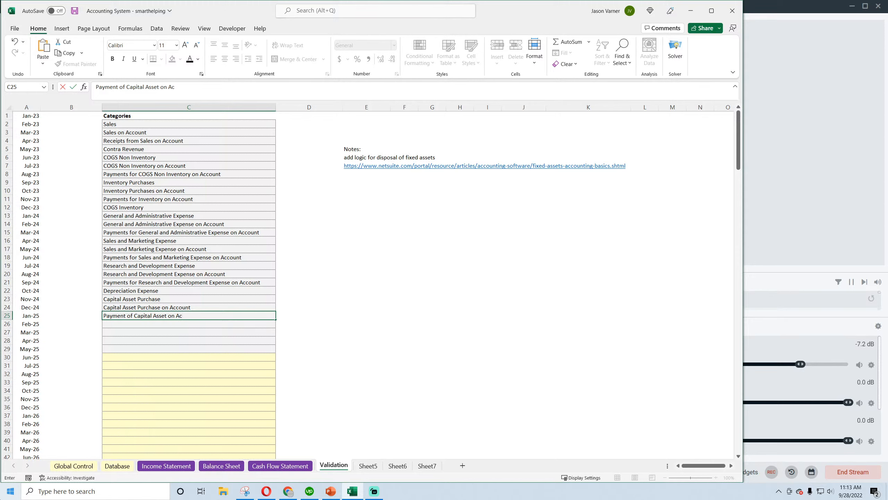
type("t")
key("Return")
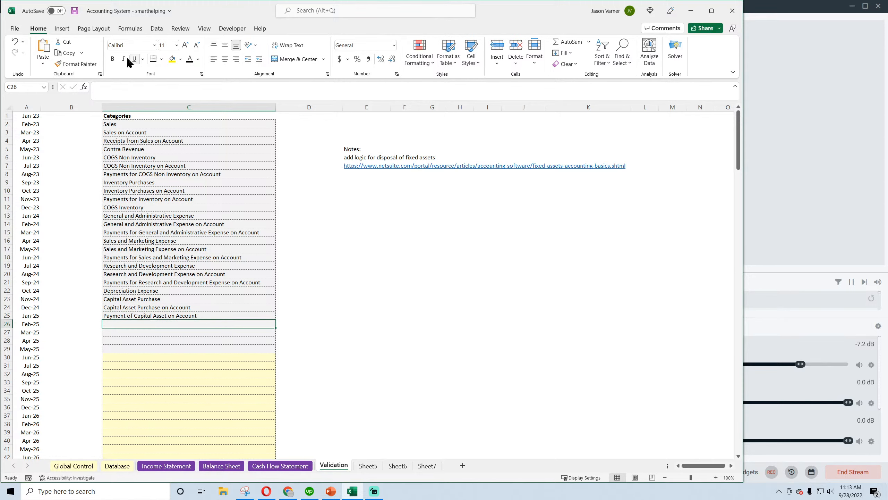
left_click(75, 10)
Step: Review the three capital asset categories in C23 to C25 of the Validation sheet
left_click(166, 298)
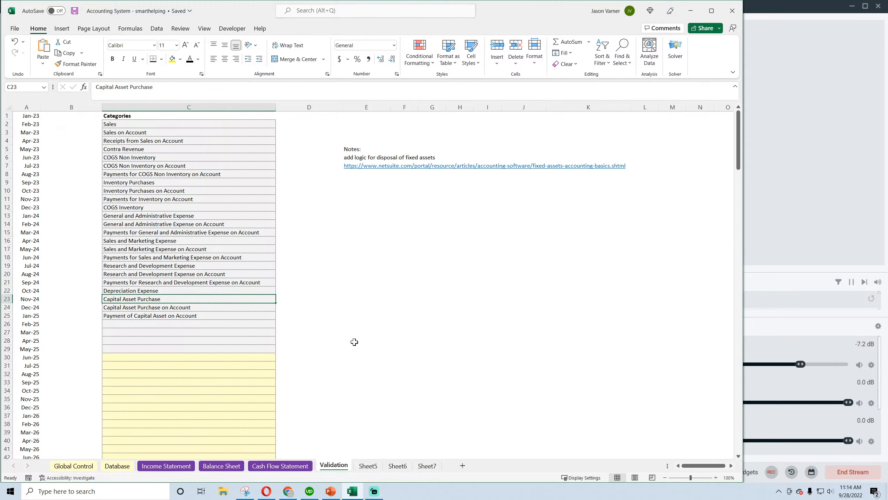
left_click(164, 307)
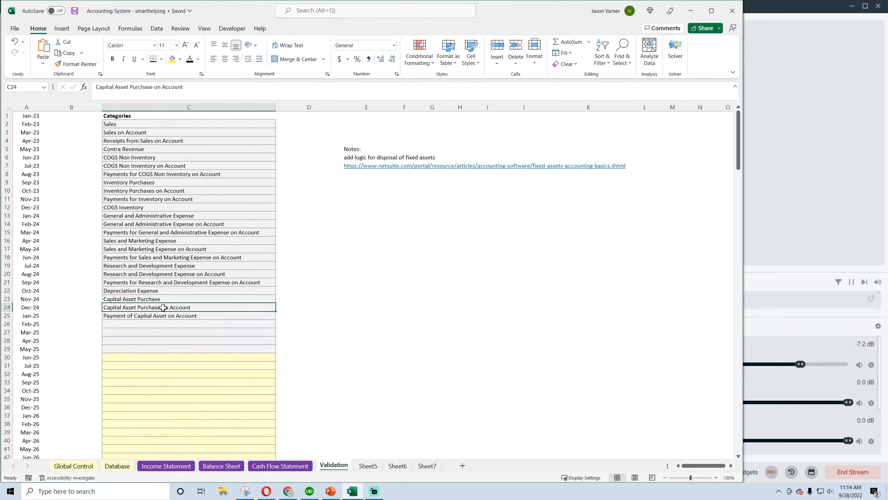
left_click(189, 316)
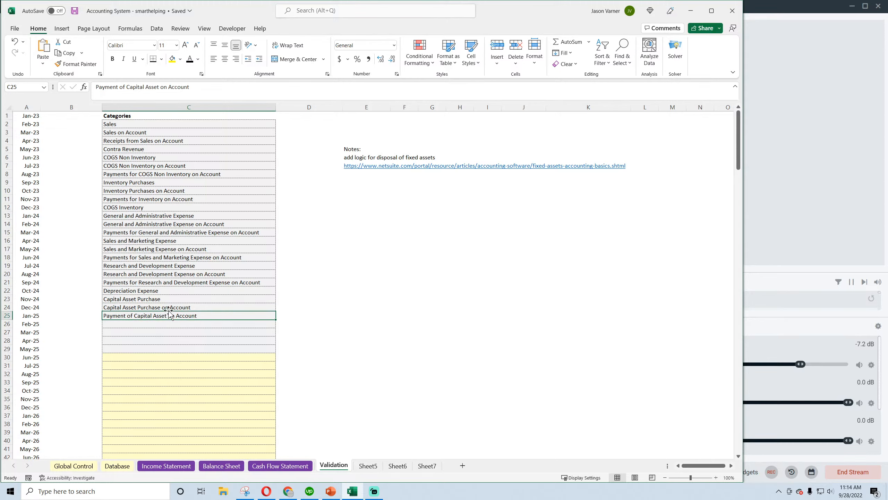
left_click(156, 307)
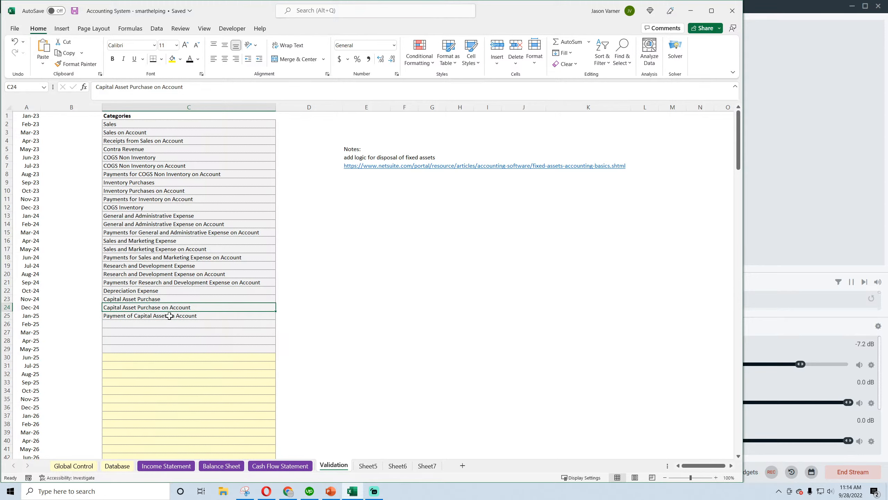
left_click(169, 316)
left_click(170, 308)
Step: Clear the entries in A2:D4 on the Database sheet, and go to the Balance Sheet after checking the Income Statement
left_click(73, 466)
left_click(117, 466)
left_click_drag(45, 124, 409, 141)
right_click(415, 127)
left_click(453, 254)
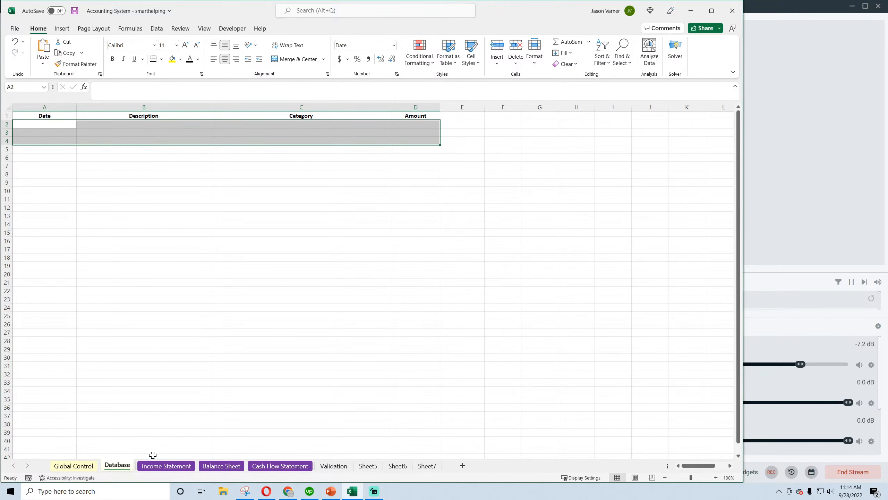
left_click(154, 463)
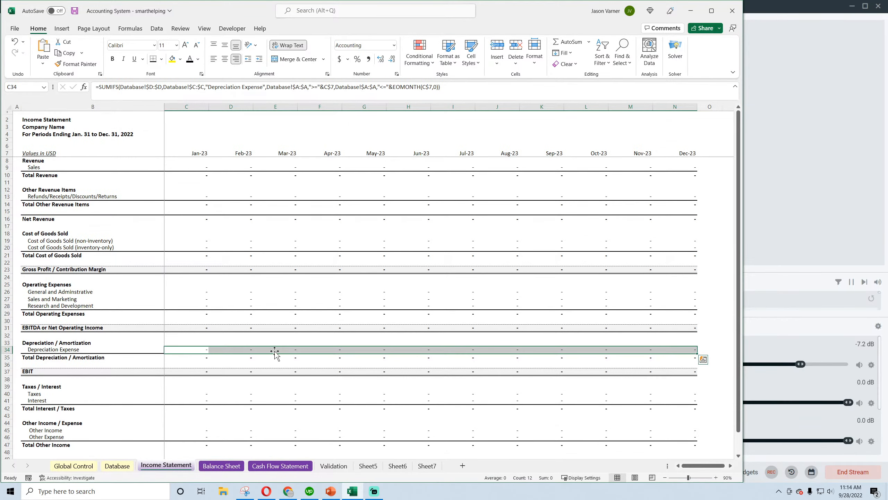
left_click(220, 467)
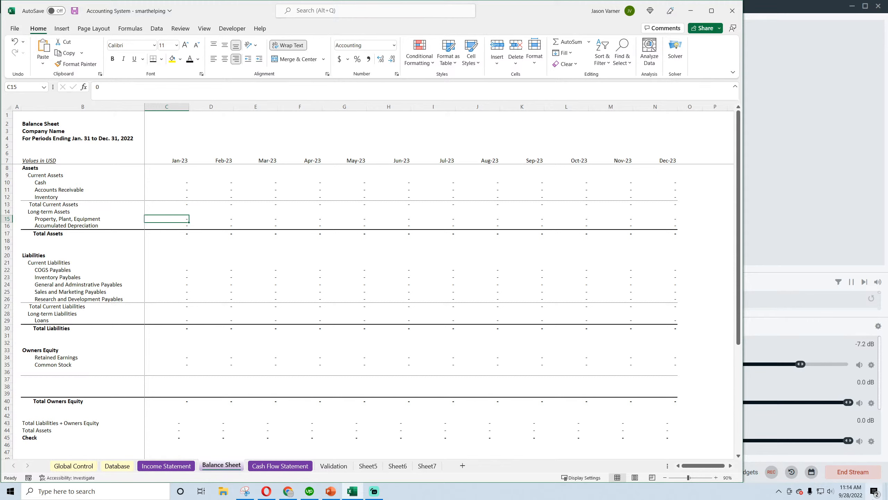
type("=")
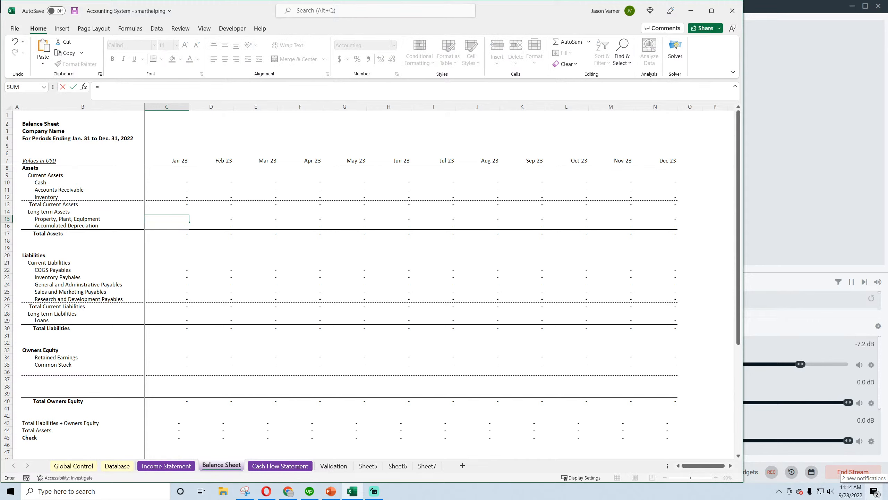
type("sum")
key("BackSpace")
key("BackSpace")
key("BackSpace")
key("BackSpace")
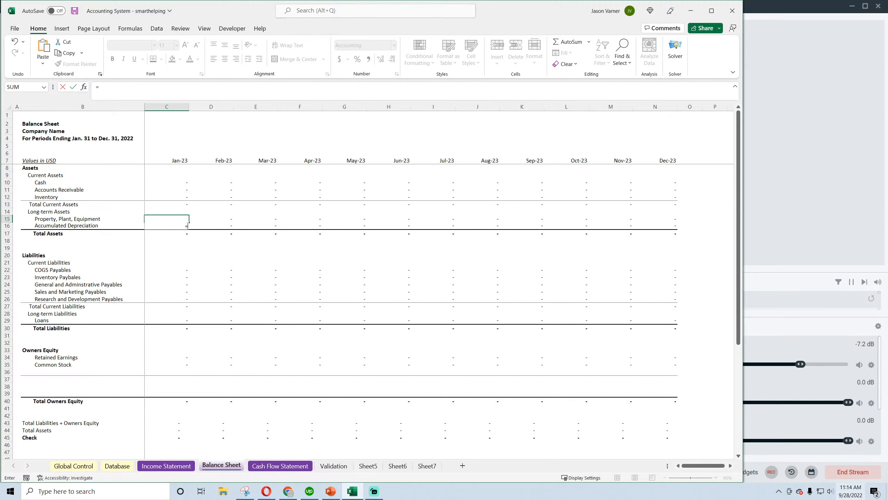
key("Return")
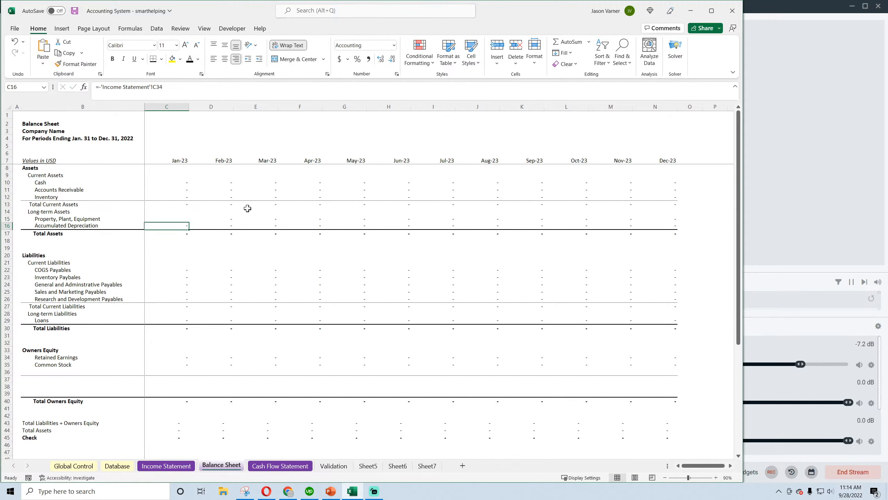
Step: Copy the "Sales on Account" SUMIFS term from the January Accounts Receivable formula in C11 of the Balance Sheet
left_click(178, 189)
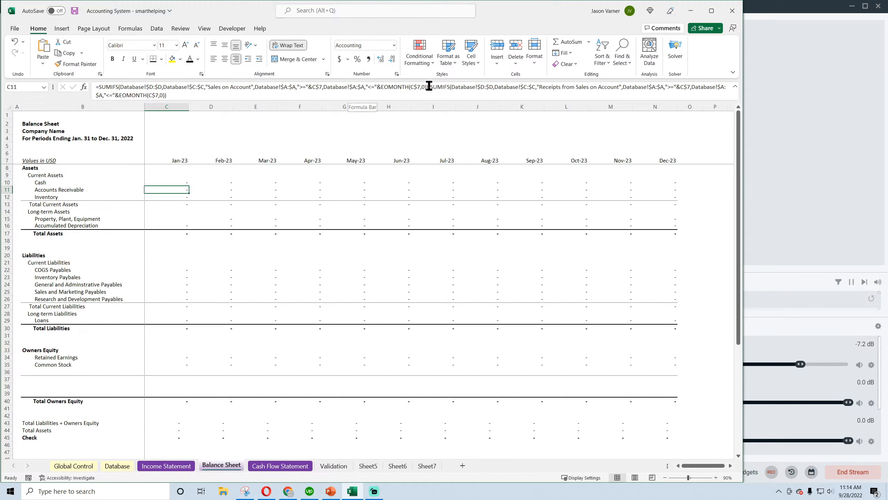
left_click_drag(429, 86, 98, 87)
right_click(107, 88)
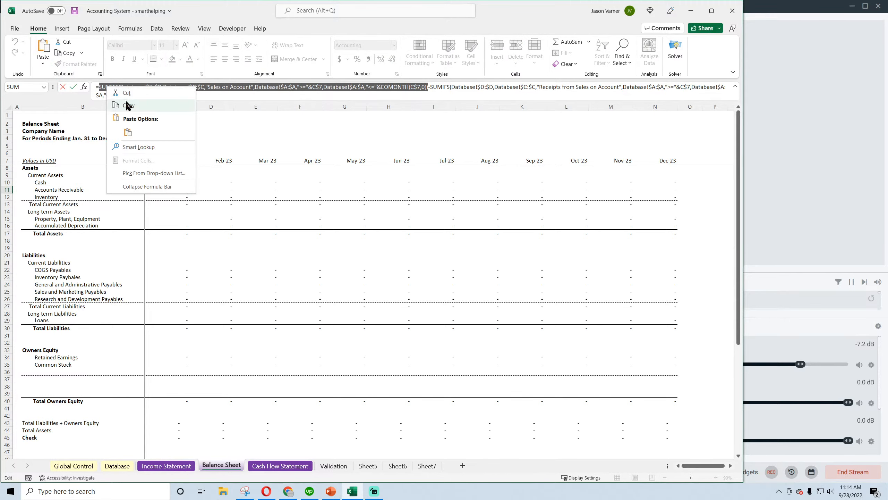
left_click(128, 105)
key("Return")
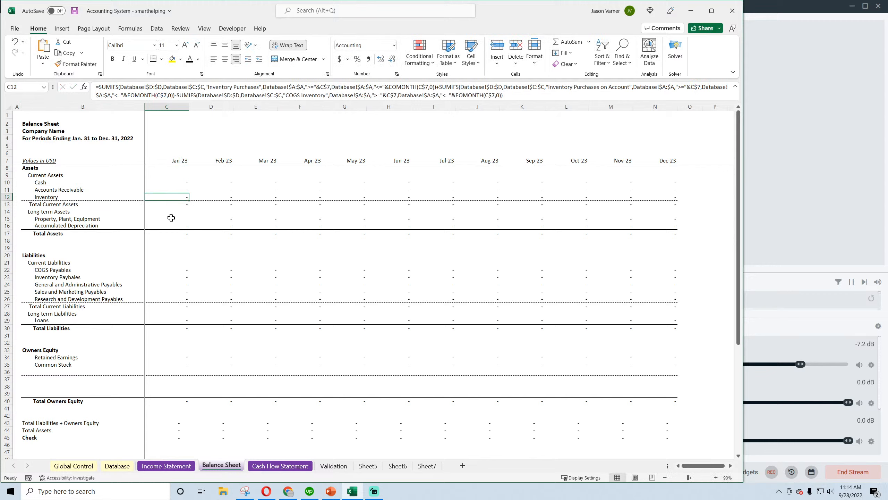
Step: Paste the copied SUMIFS term as a formula into C15, the January Property, Plant, Equipment cell
left_click(74, 218)
left_click(159, 218)
left_click(170, 86)
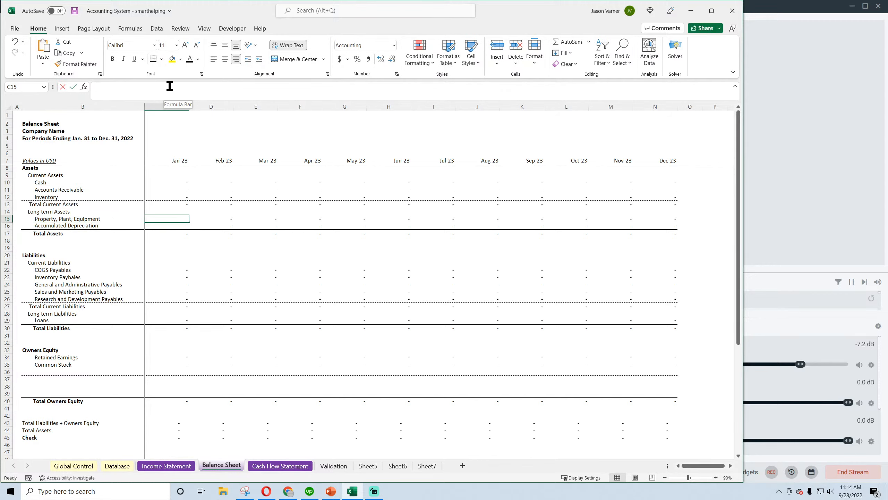
key("ctrl+v")
left_click(94, 86)
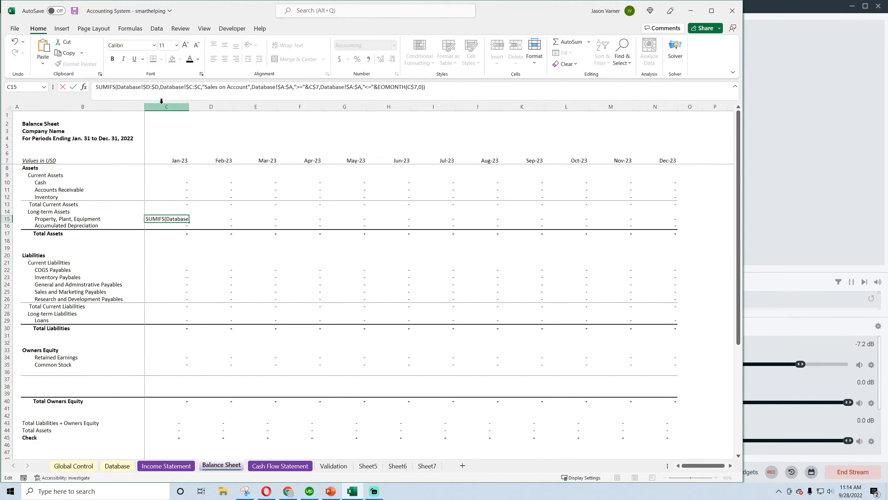
type("=")
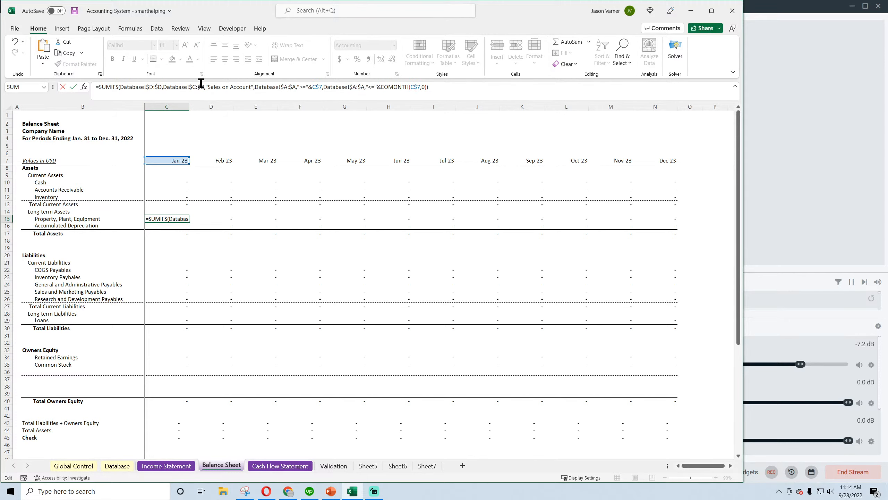
key("Return")
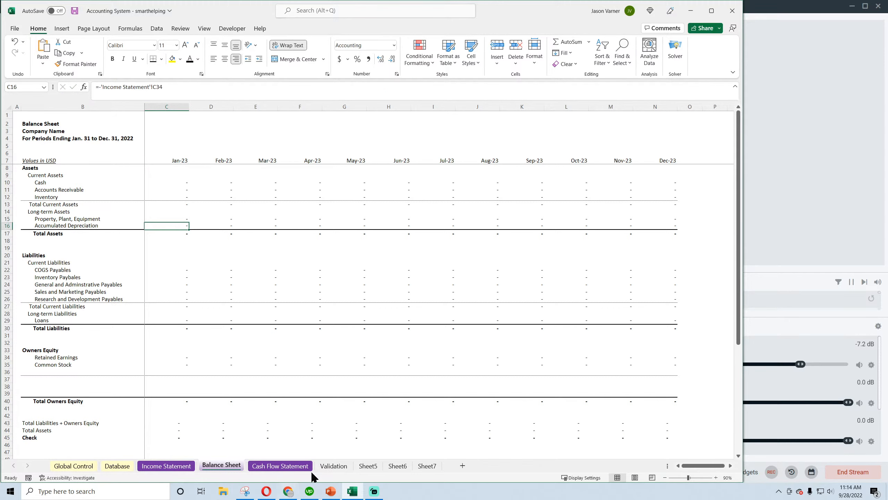
Step: Check the category name on the Validation sheet and set the SUMIFS criterion in Balance Sheet C15 to "Capital Asset Purchase"
left_click(334, 465)
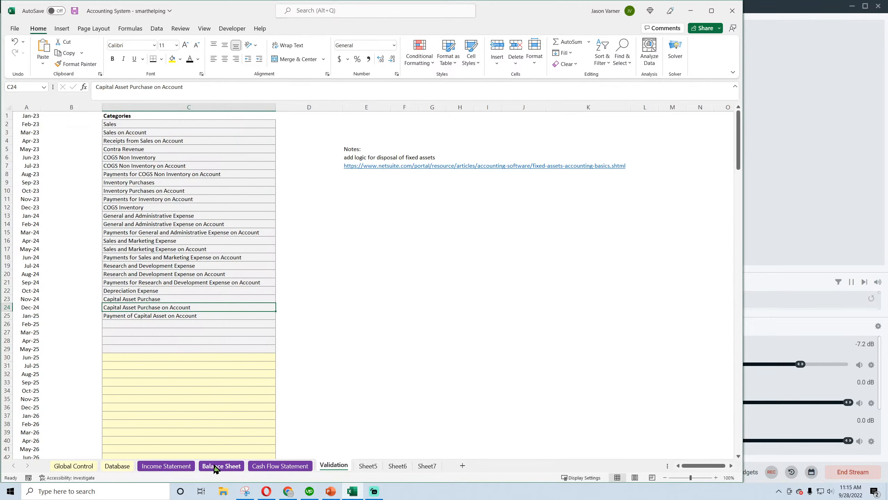
left_click(219, 465)
left_click(176, 218)
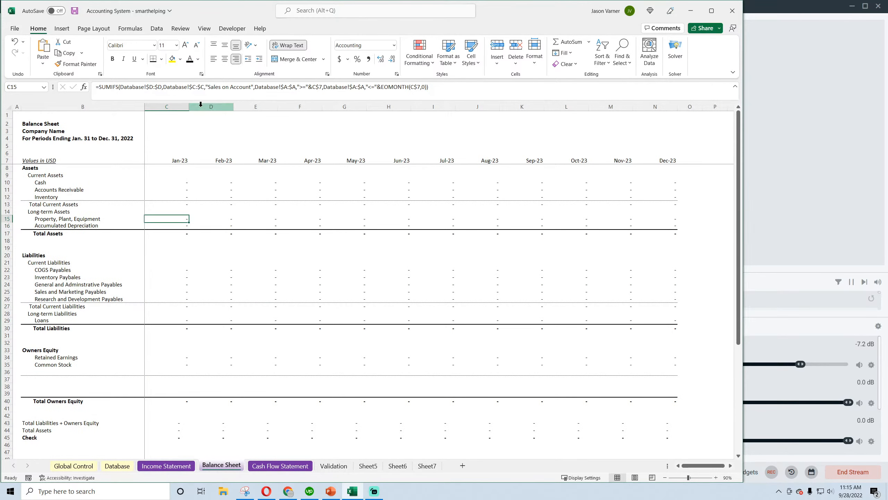
left_click_drag(208, 88, 248, 87)
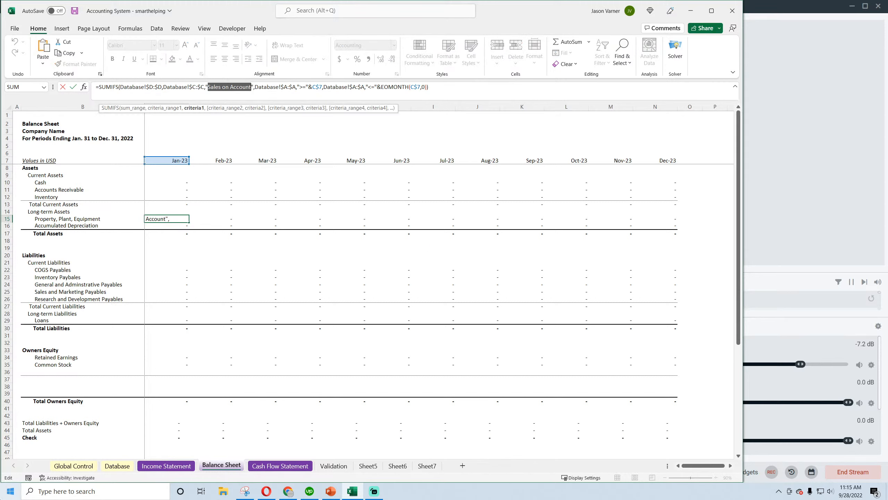
type("Capita")
type("l Asset purch")
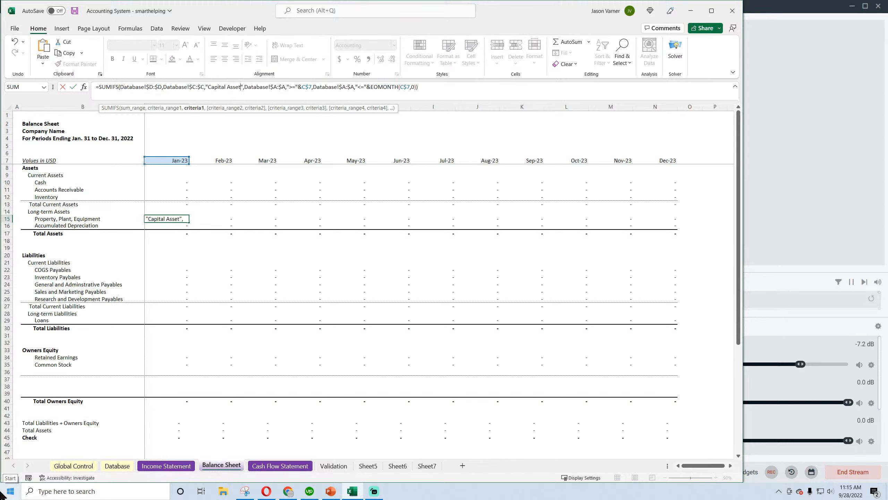
key("BackSpace")
key("BackSpace")
key("BackSpace")
key("BackSpace")
key("BackSpace")
type("Purchase")
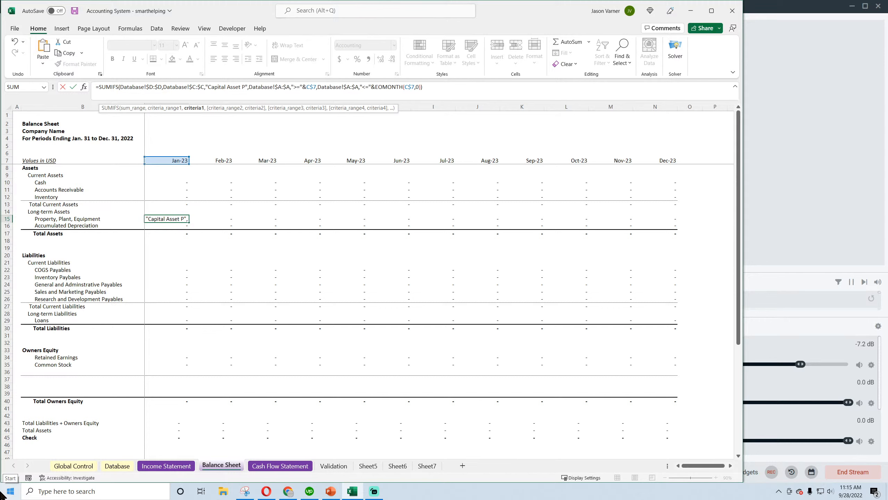
key("Return")
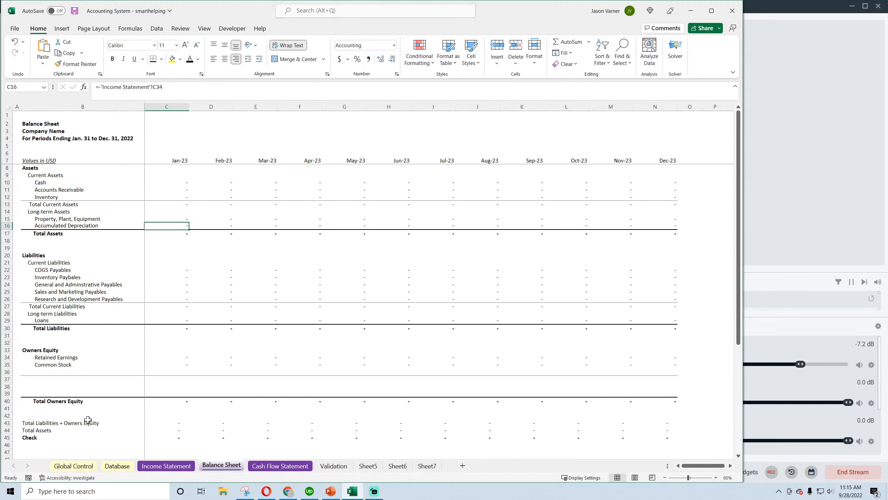
Step: Extend the Property, Plant, Equipment formula to D15 and add the prior month's balance with +C15
left_click(186, 218)
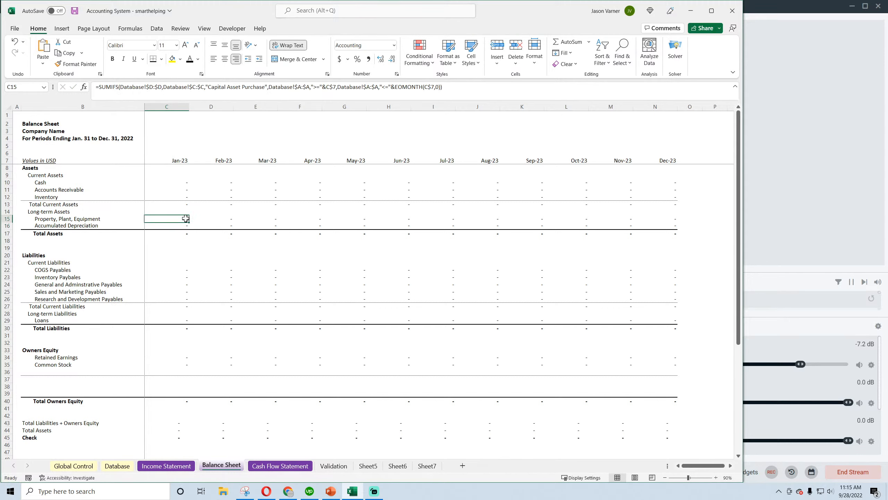
left_click_drag(190, 221, 224, 222)
left_click(224, 220)
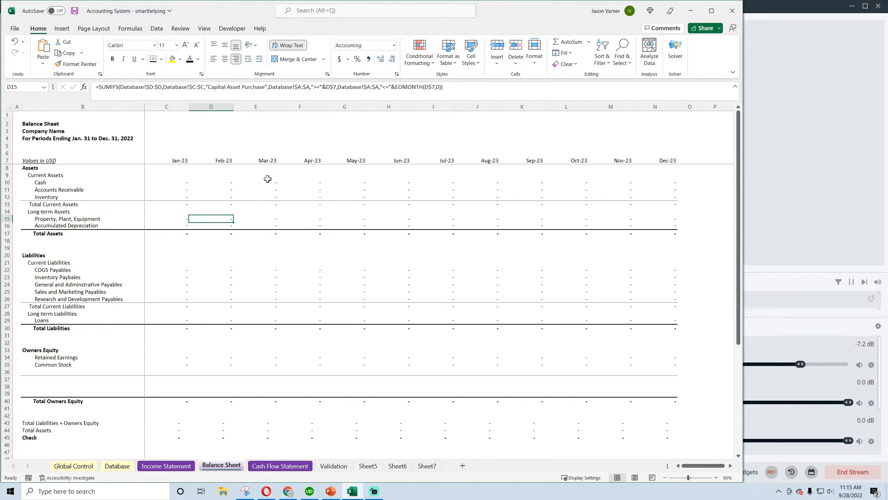
left_click(447, 87)
type("+")
left_click(180, 219)
key("Return")
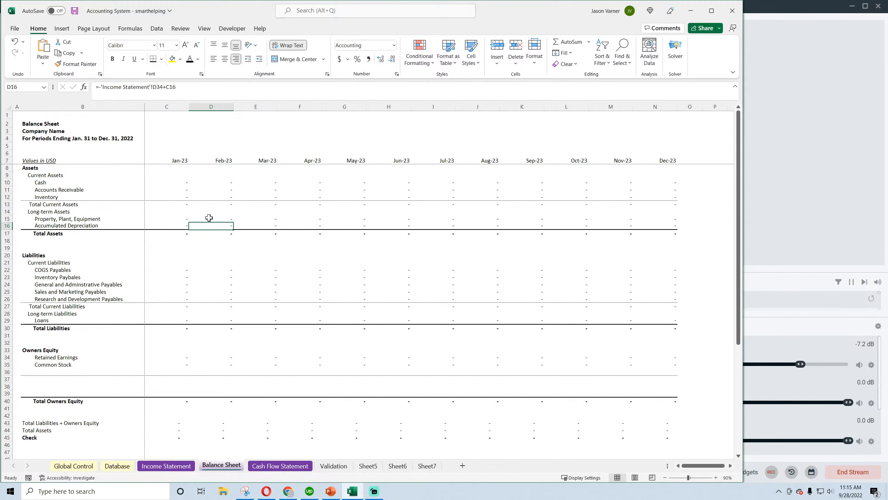
Step: Fill the D15 formula across row 15 through December in N15 and save the workbook
left_click(208, 220)
left_click_drag(232, 222, 671, 221)
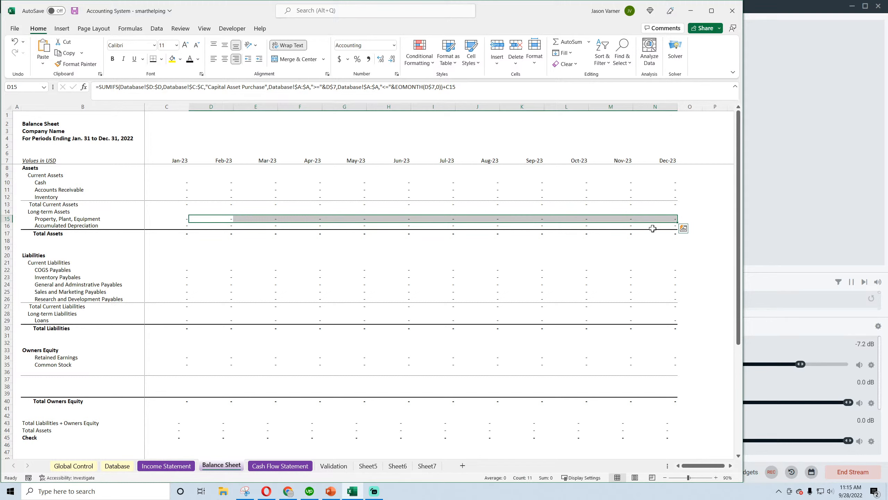
left_click(75, 10)
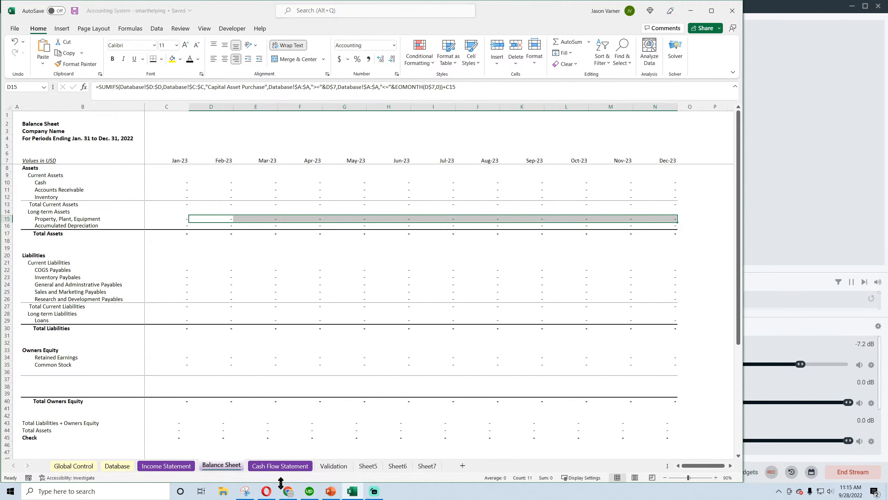
Step: Switch to the browser to check the YouTube Studio livestream page, and return to the Excel workbook
left_click(288, 491)
left_click(62, 7)
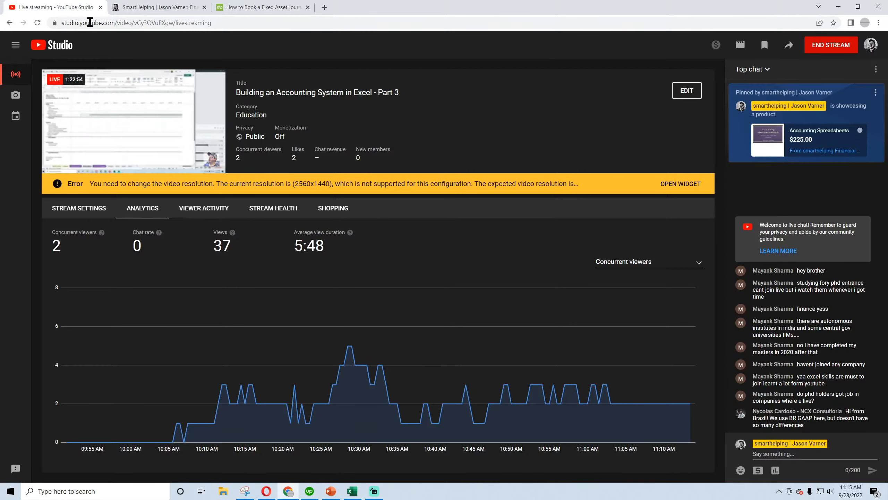
left_click(352, 491)
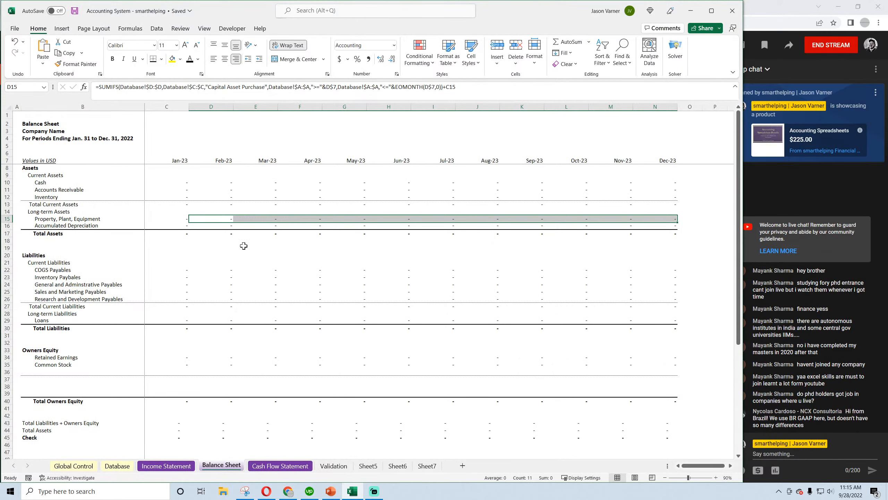
left_click(291, 491)
left_click(291, 491)
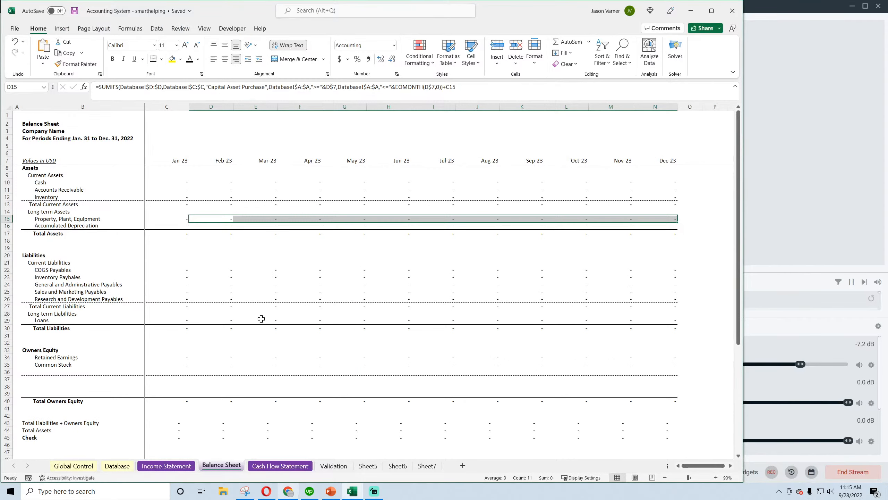
left_click(289, 491)
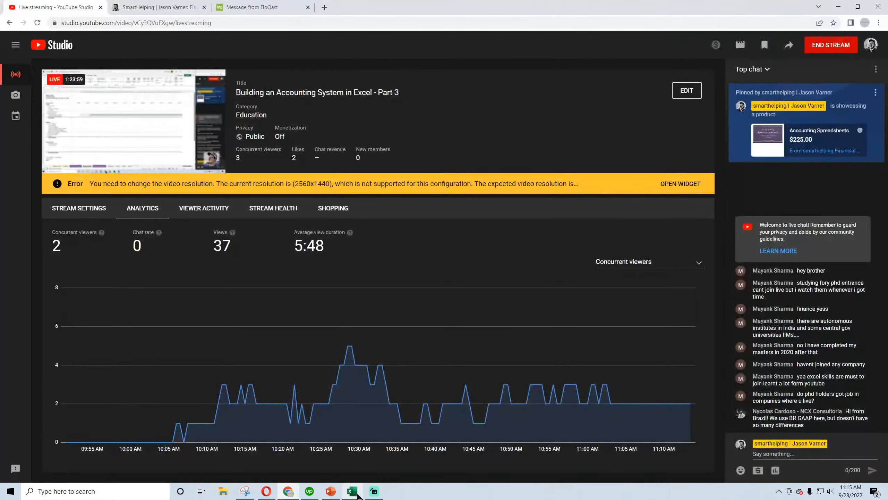
left_click(357, 493)
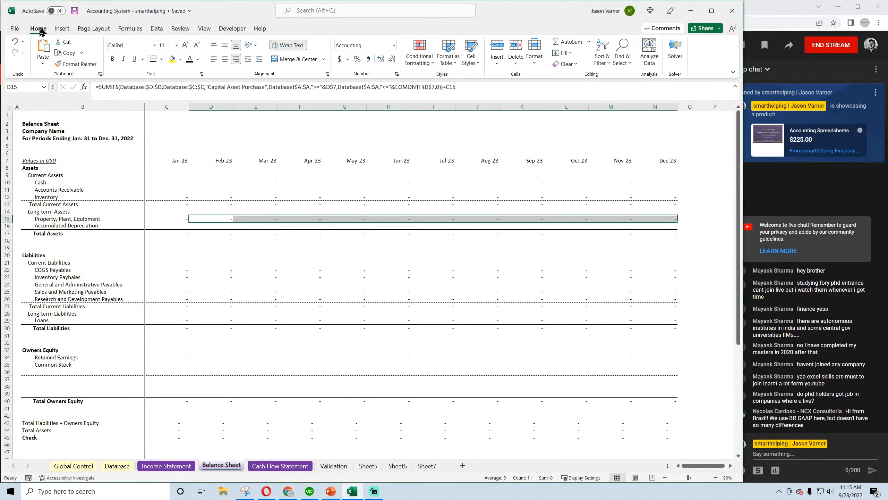
Step: Save the workbook and review the notes on fixed asset disposal in E6:K7 of the Validation sheet
left_click(606, 277)
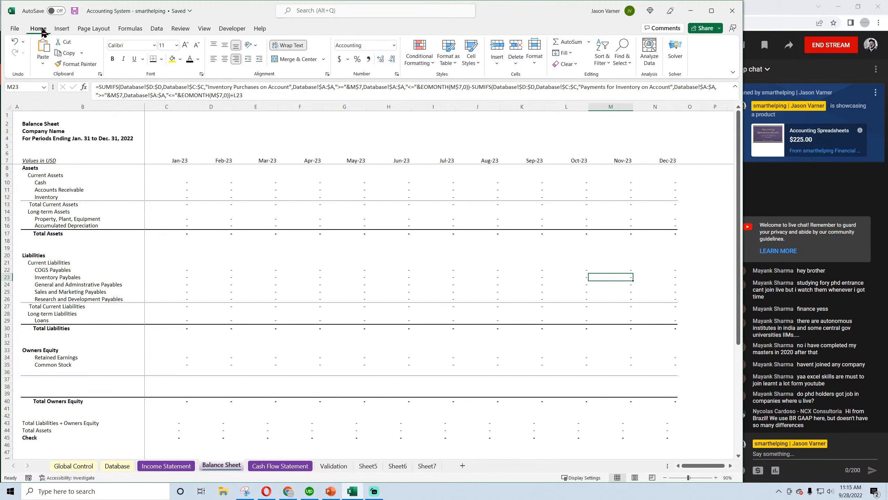
left_click(75, 11)
left_click(334, 466)
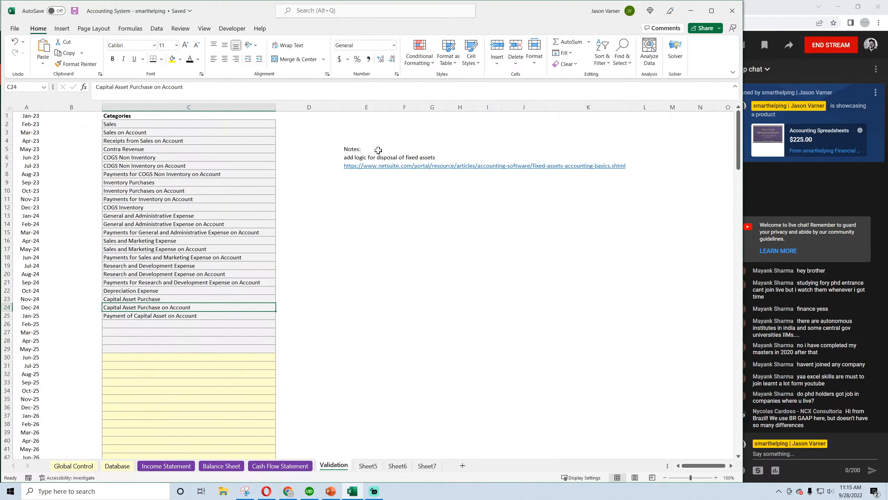
left_click_drag(356, 158, 630, 168)
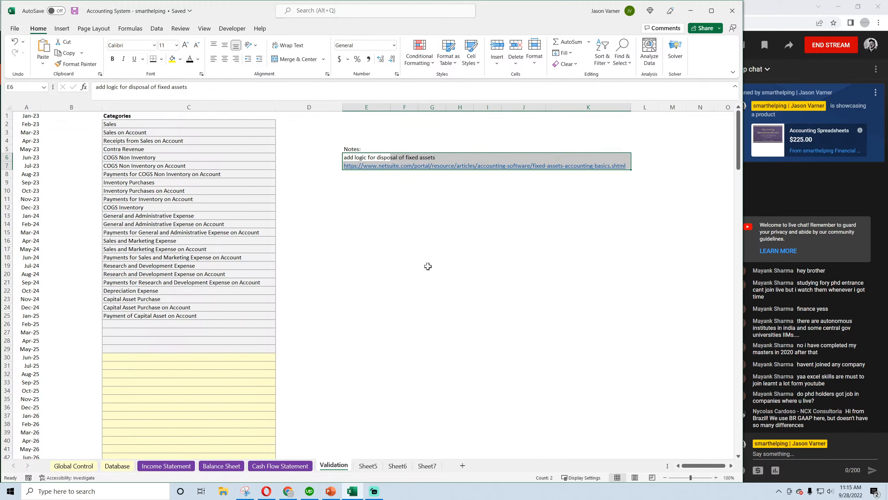
left_click(428, 266)
left_click(75, 11)
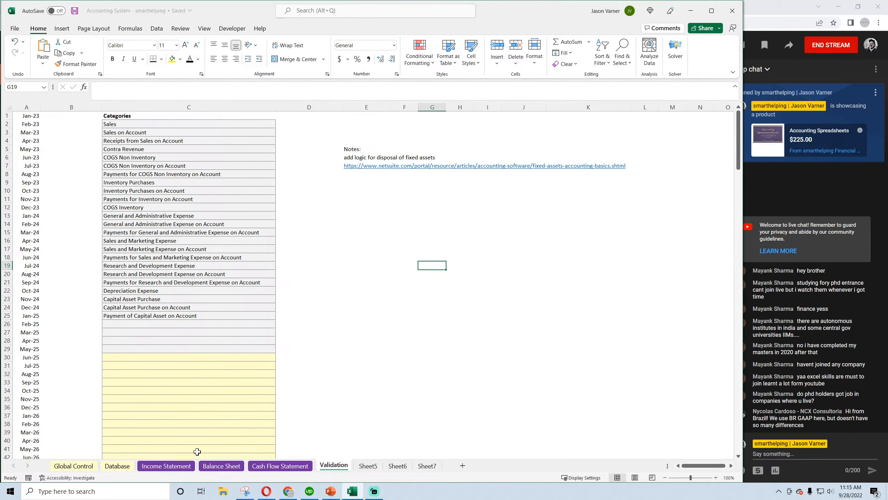
Step: Review the Property, Plant, Equipment formulas in C15 to E15 of the Balance Sheet
left_click(221, 466)
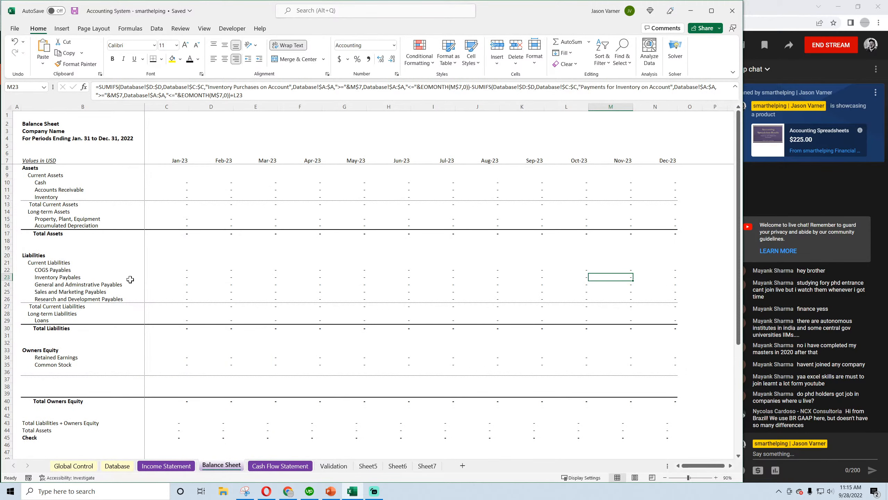
left_click(161, 219)
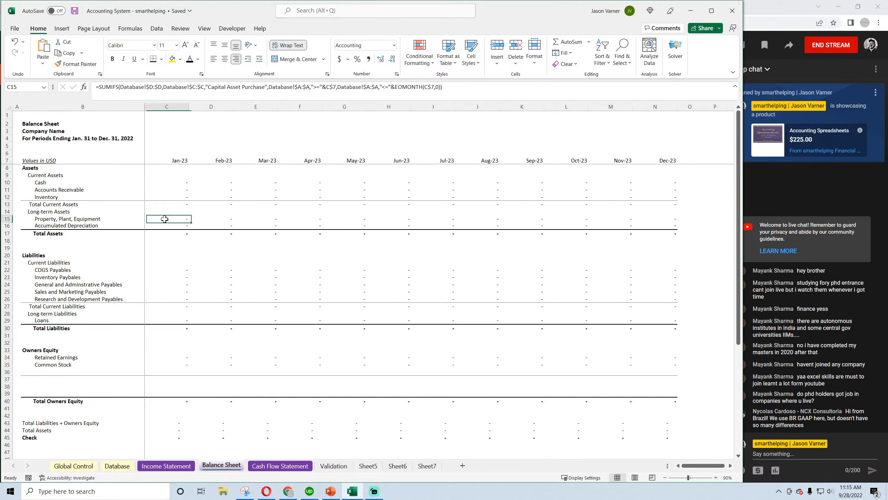
left_click(211, 219)
left_click(258, 219)
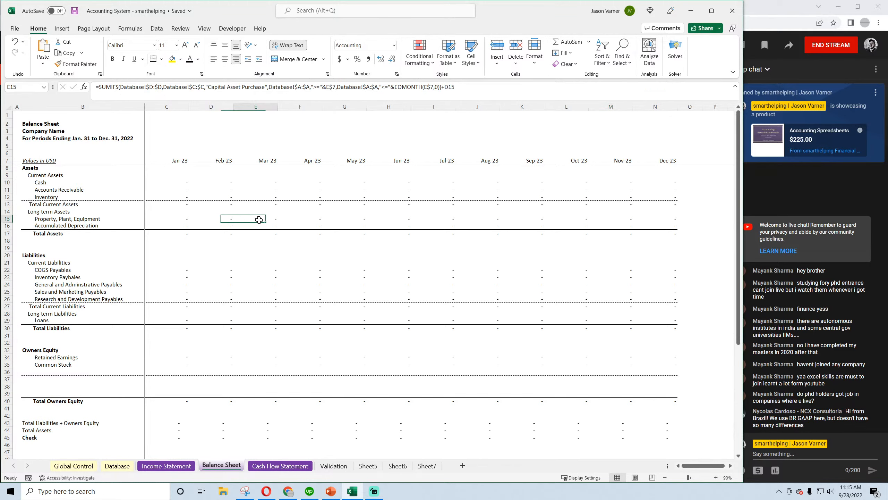
Step: Review the balance sheet's Property, Plant, Equipment row and the Cash Flow Statement's activity sections, including how the Net Income label is indented
left_click(300, 220)
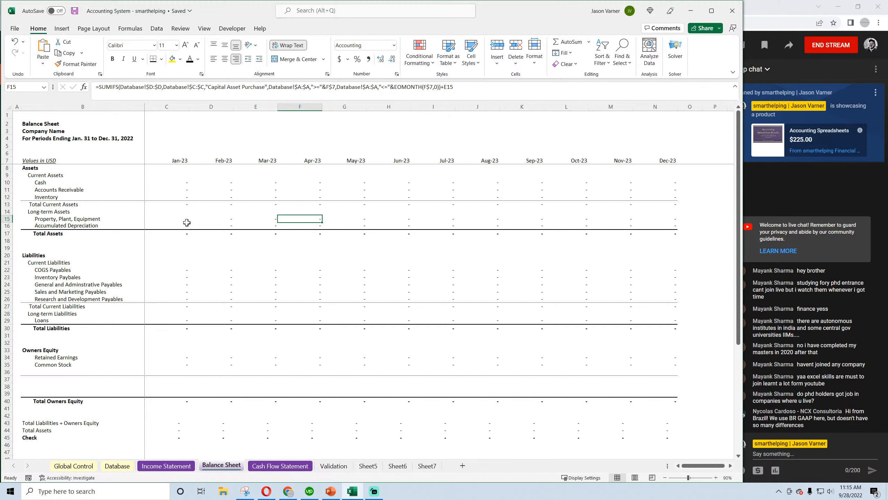
left_click(280, 465)
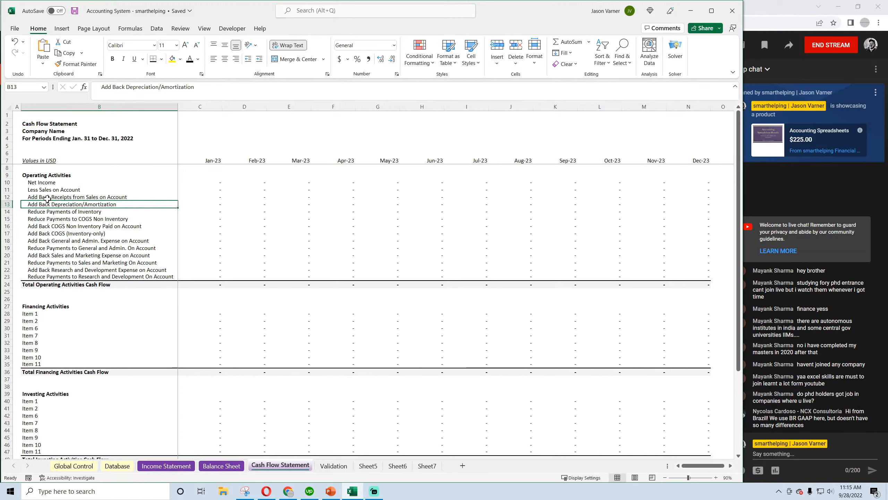
left_click_drag(46, 175, 73, 276)
scroll(71, 268, "down", 4)
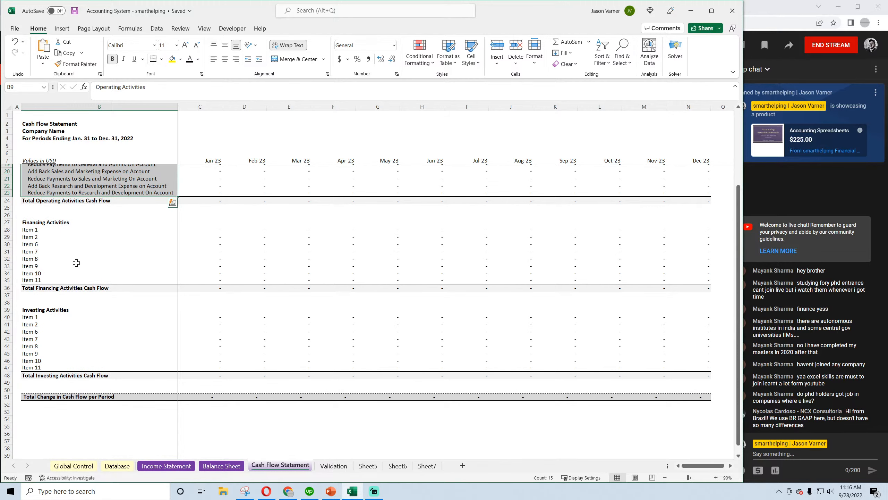
left_click(42, 317)
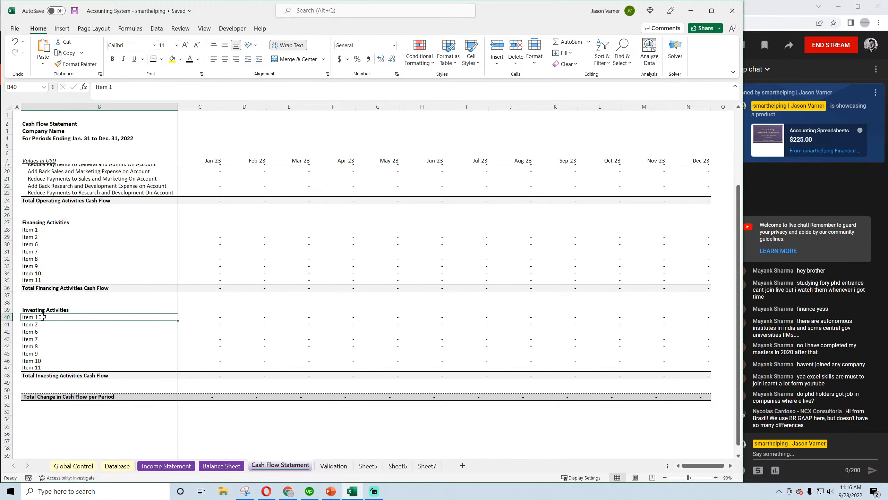
scroll(42, 317, "up", 4)
left_click(40, 182)
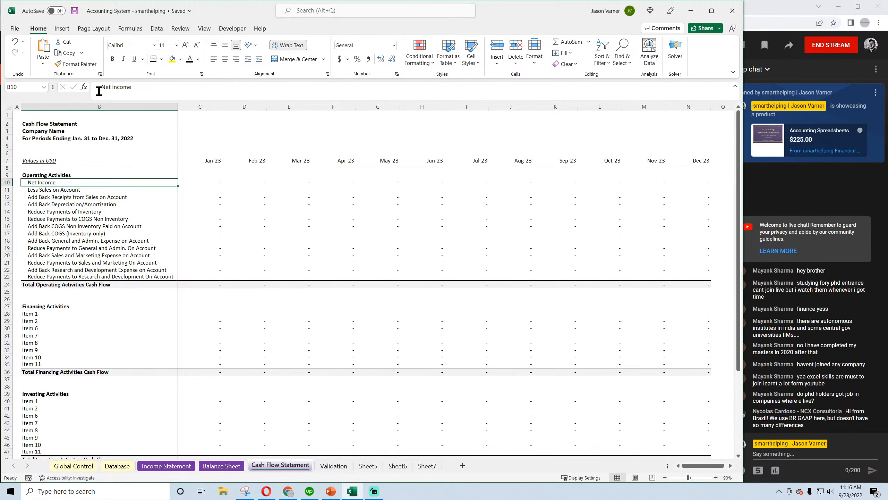
left_click(100, 87)
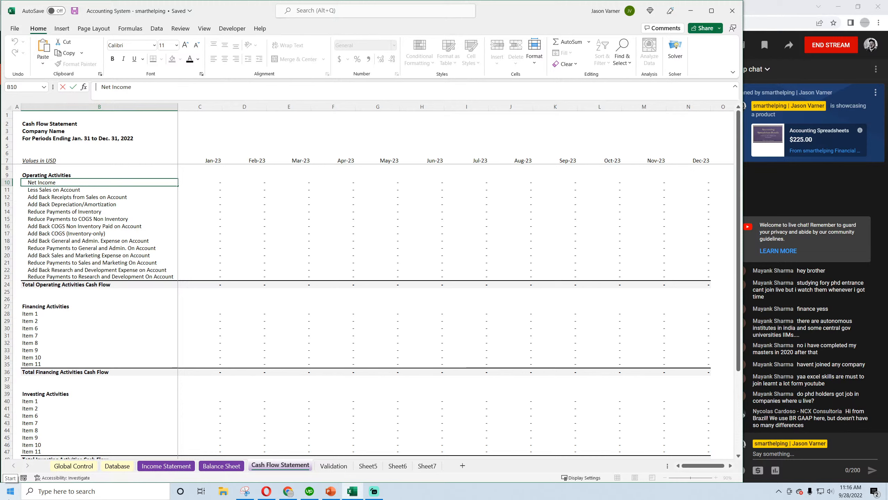
key("Return")
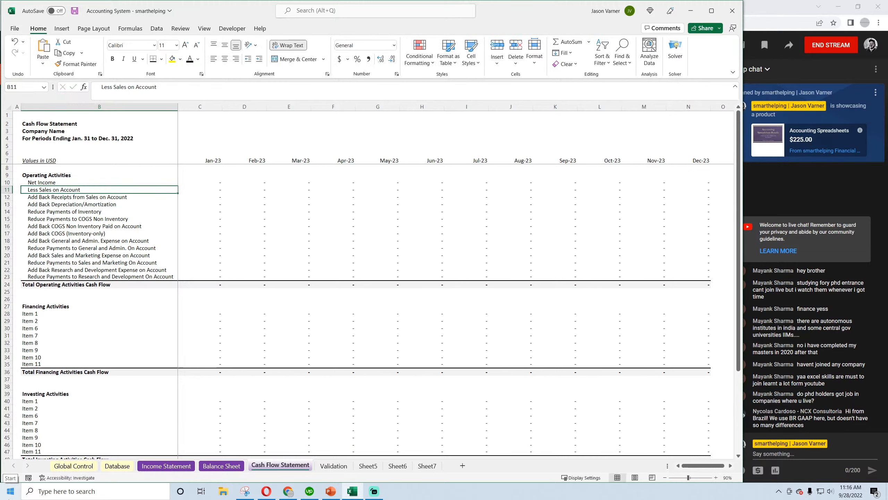
Step: Replace the first placeholder under Investing Activities, in B40, with the label "Capital Asset Purchases"
left_click(35, 403)
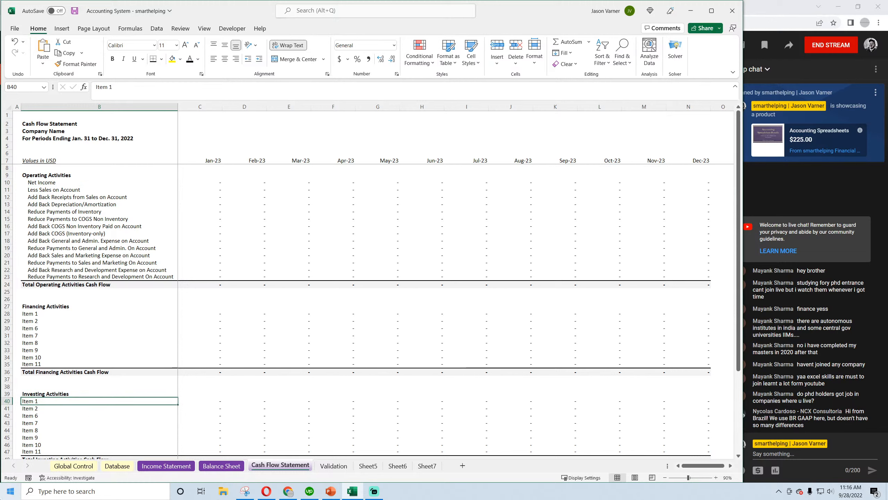
type("Capital Ass")
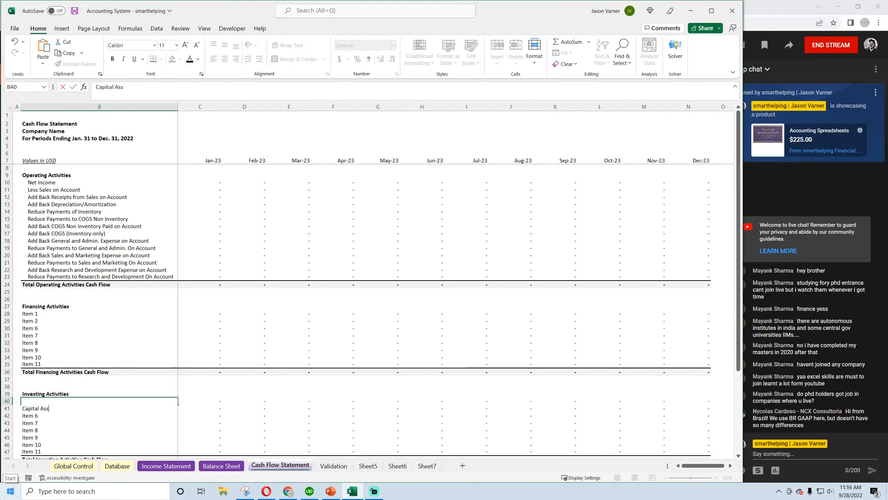
type("et pur")
type("urchases")
key("Return")
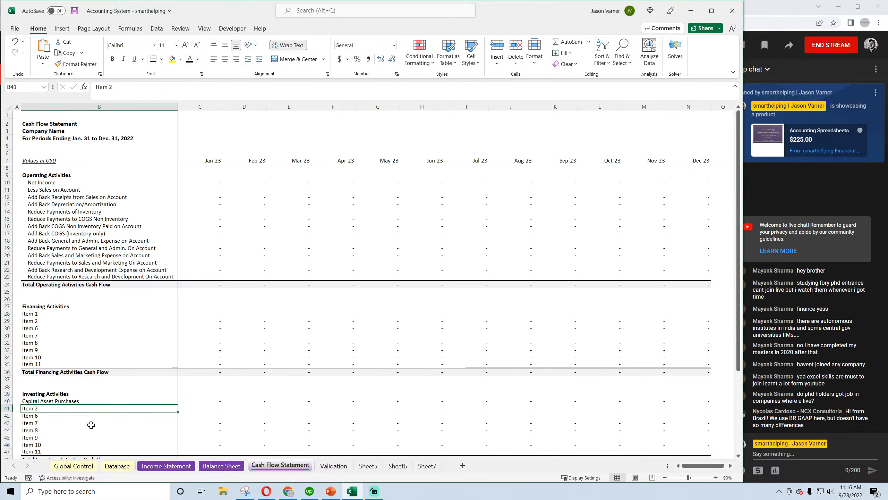
Step: Clear the remaining placeholder labels under Investing Activities, B41 through B47
key("BackSpace")
key("Return")
key("BackSpace")
key("Return")
key("BackSpace")
key("Return")
key("BackSpace")
key("Return")
key("BackSpace")
key("Return")
key("BackSpace")
key("Return")
key("BackSpace")
key("Return")
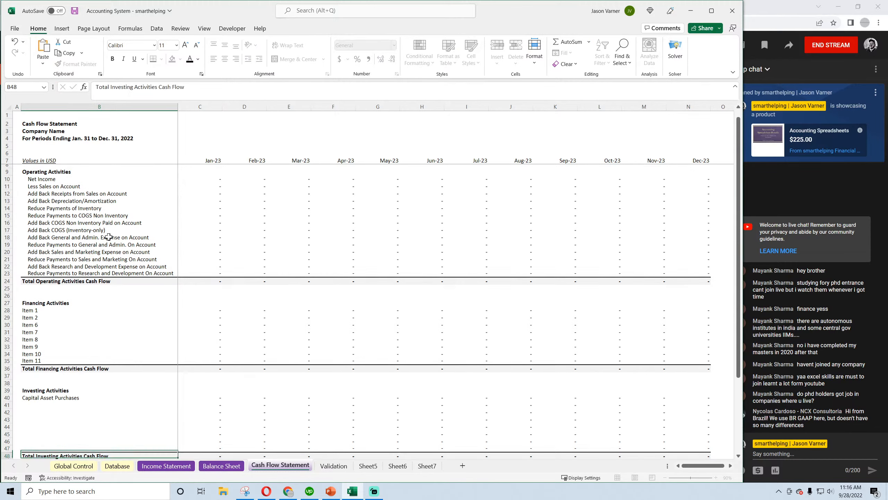
Step: Indent the Capital Asset Purchases label with leading spaces to match the operating line items
left_click(37, 394)
left_click(96, 86)
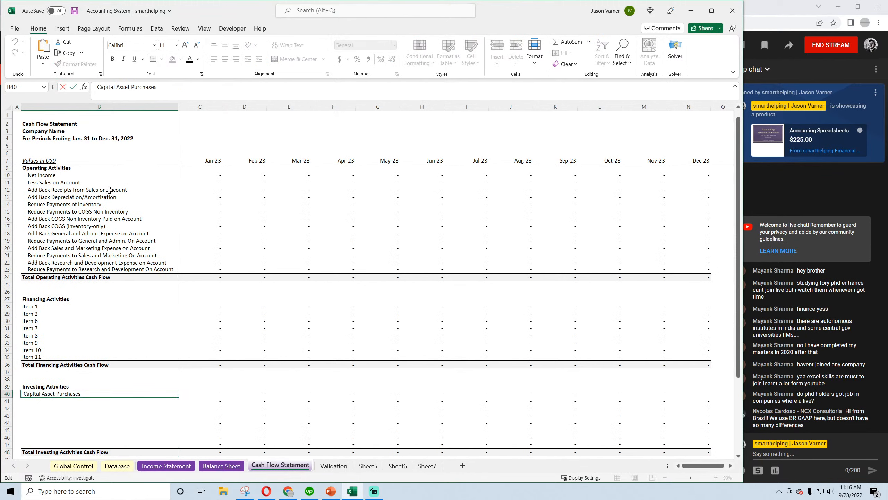
left_click(211, 393)
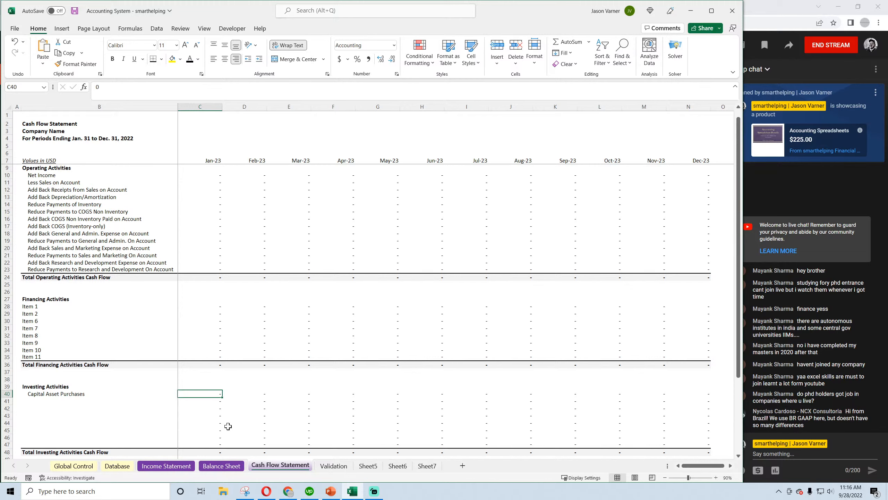
Step: Reuse January's Less Sales on Account SUMIFS formula in C40 for Capital Asset Purchases, without the leading minus, and save the workbook
scroll(199, 197, "up", 1)
left_click(210, 182)
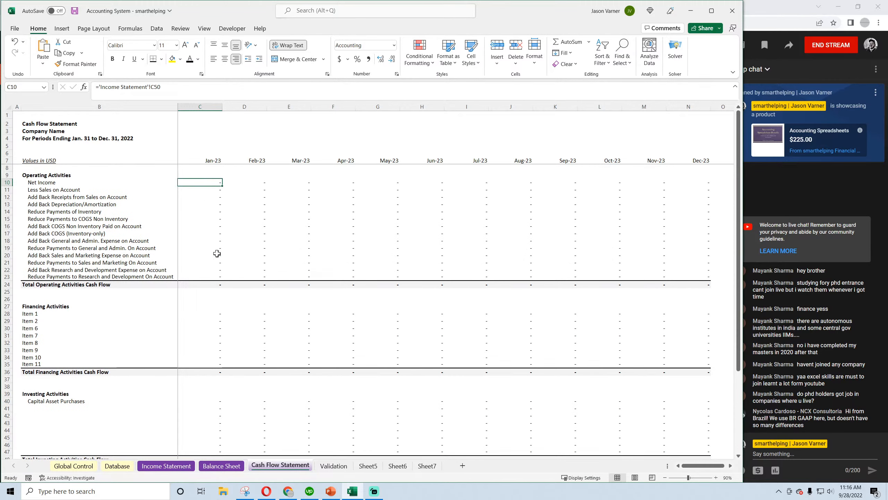
left_click(211, 191)
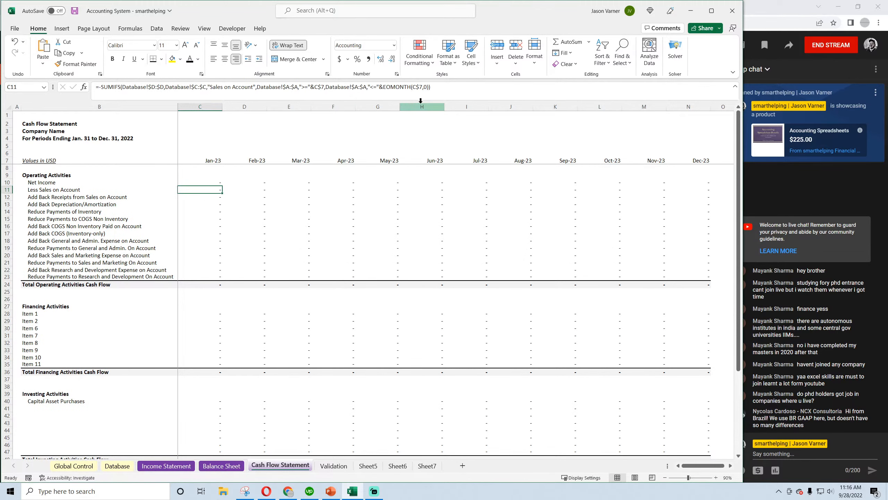
left_click_drag(444, 87, 118, 87)
right_click(120, 85)
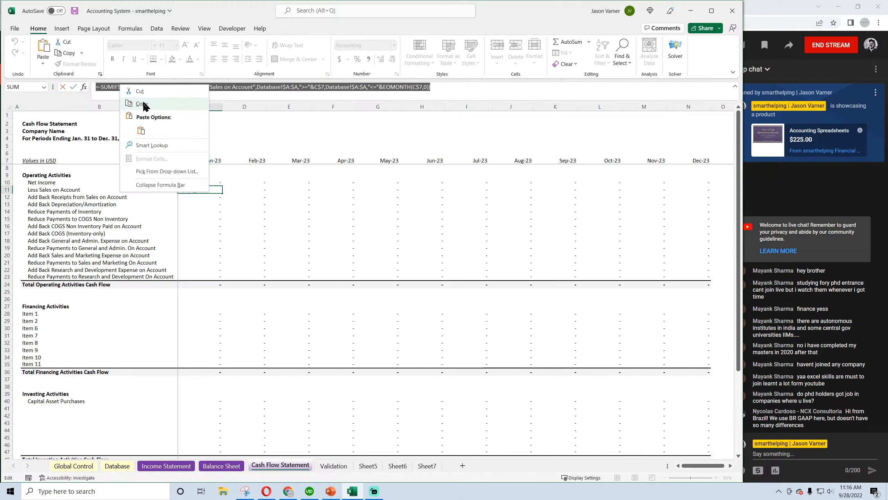
left_click(141, 103)
key("Escape")
left_click(190, 400)
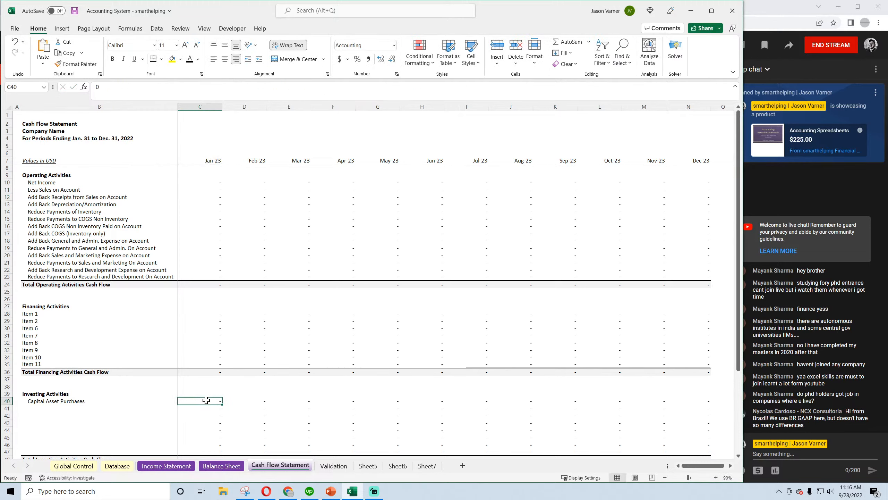
left_click_drag(112, 86, 98, 86)
right_click(99, 86)
left_click(130, 133)
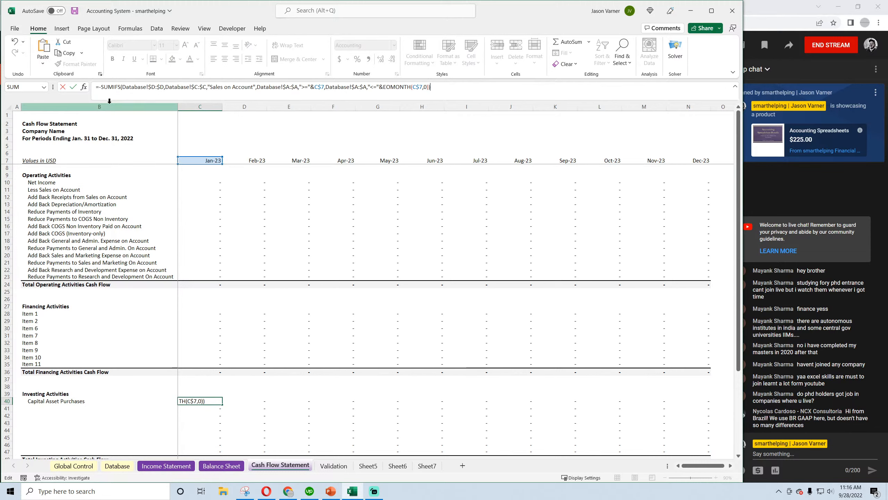
key("Return")
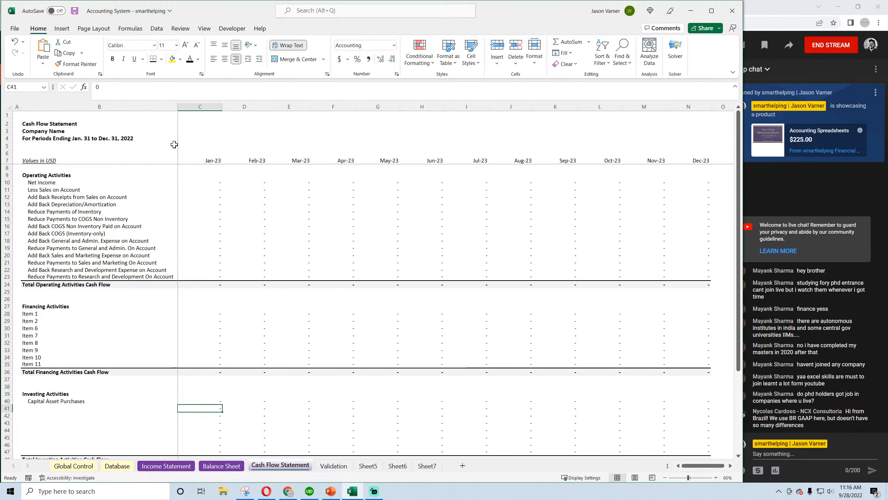
left_click(75, 12)
Step: On the Balance Sheet, add a second SUMIFS for "Capital Asset Purchase on Account" to January's Property, Plant, Equipment formula in C15
left_click(223, 467)
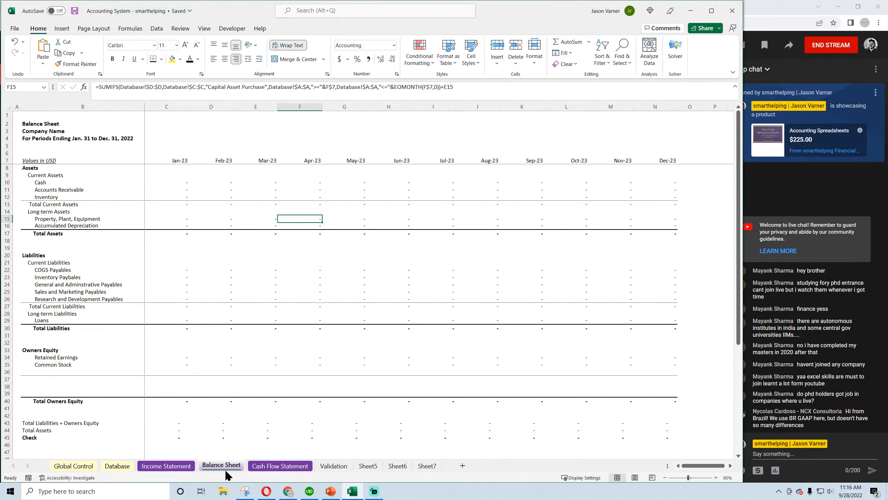
left_click(171, 220)
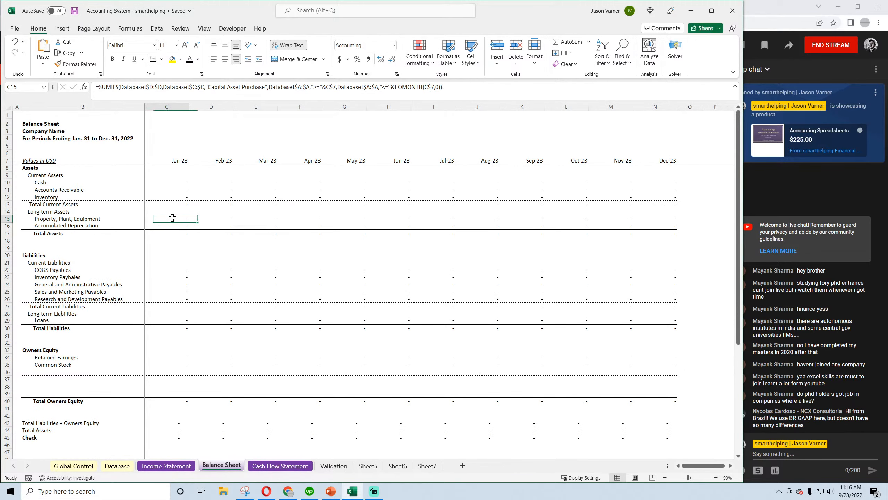
type("+")
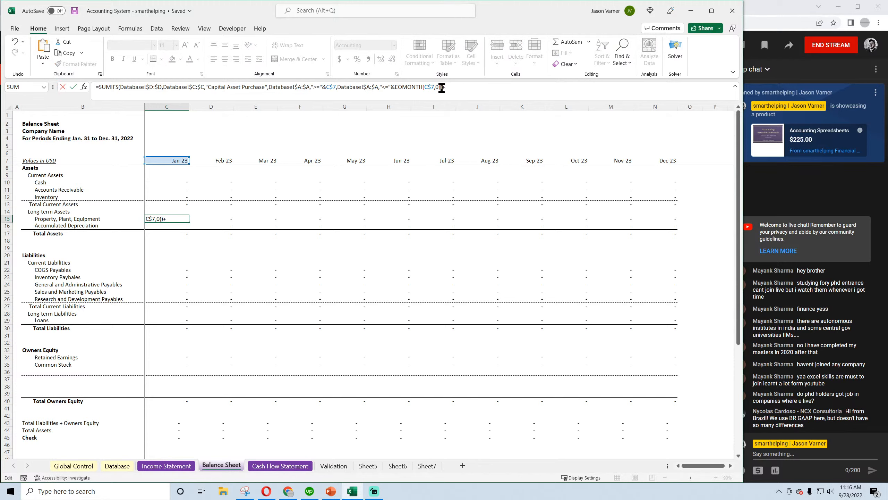
left_click_drag(442, 88, 104, 91)
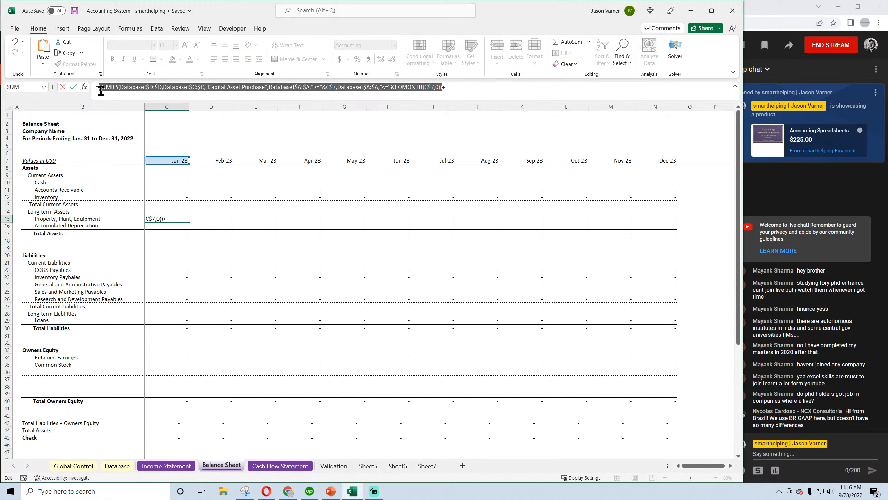
right_click(107, 89)
left_click(134, 107)
left_click(459, 90)
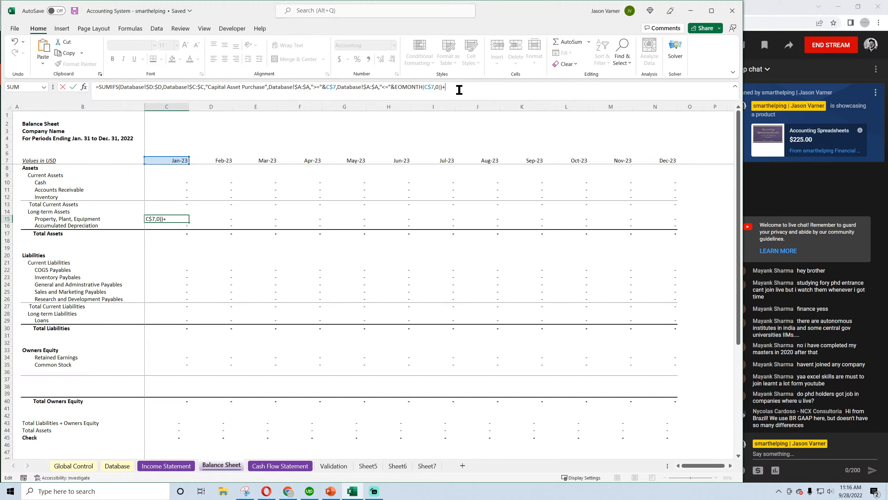
key("ctrl+v")
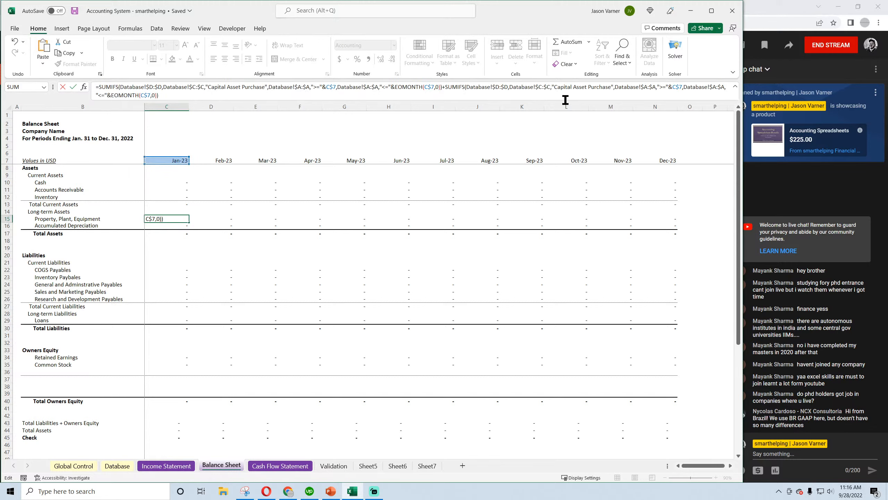
left_click_drag(609, 88, 612, 88)
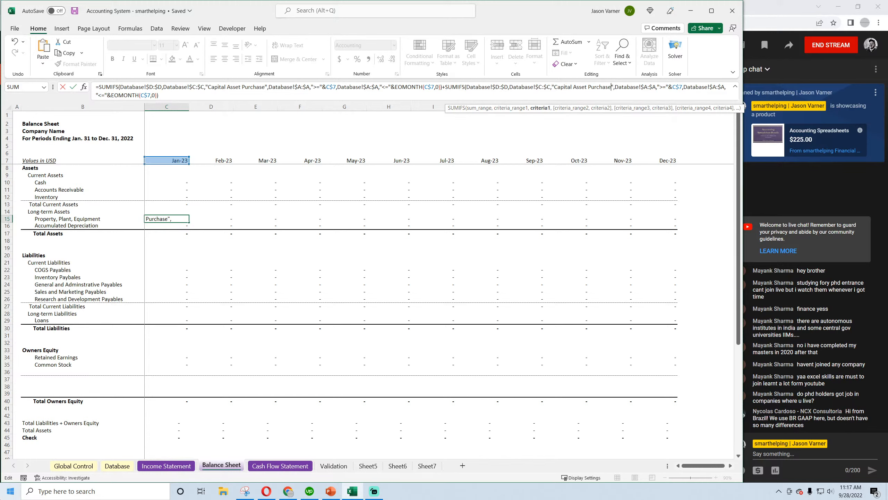
type("on Accou")
key("Return")
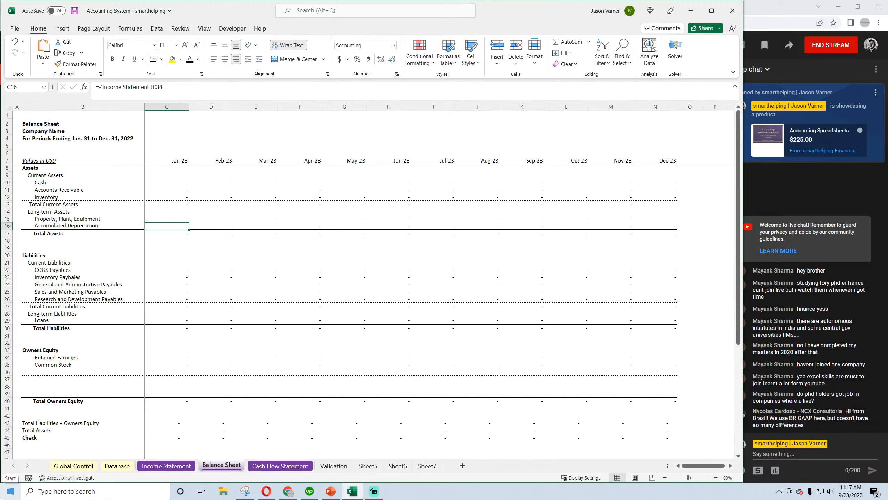
Step: Check the wording of the Capital Asset Purchase on Account category in the Validation sheet's list
left_click(339, 468)
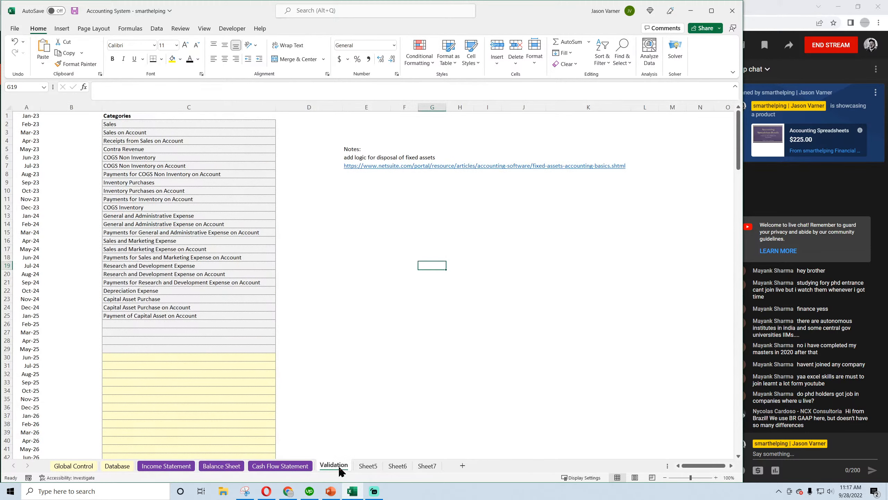
left_click(155, 308)
left_click(238, 462)
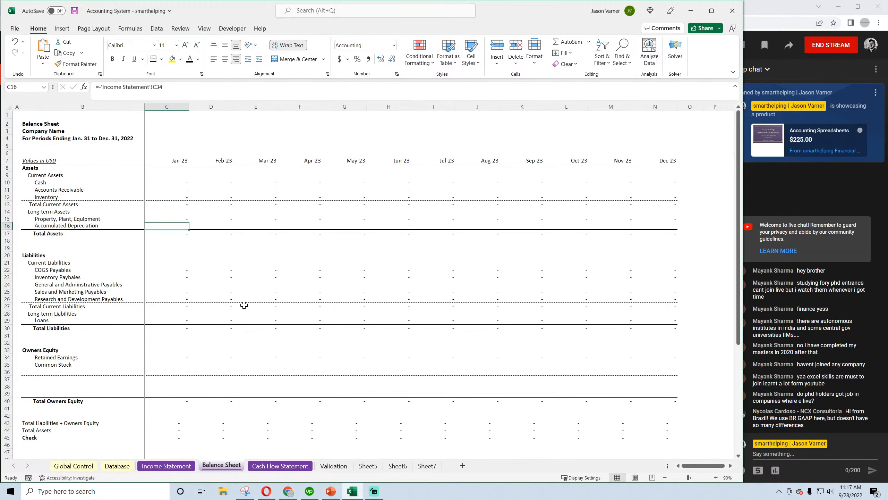
Step: Extend January's Property, Plant, Equipment formula through Dec-23, adding the prior month's balance (+C15) from February on, and save the workbook
left_click(174, 218)
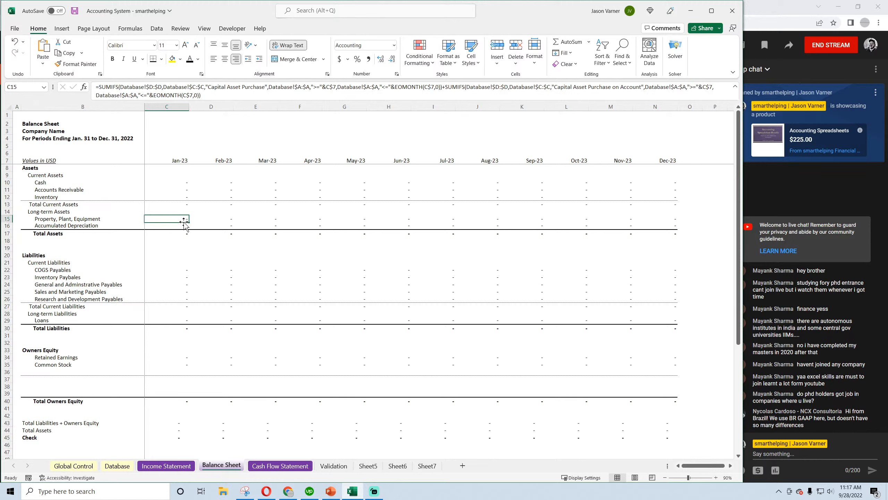
left_click_drag(189, 222, 231, 223)
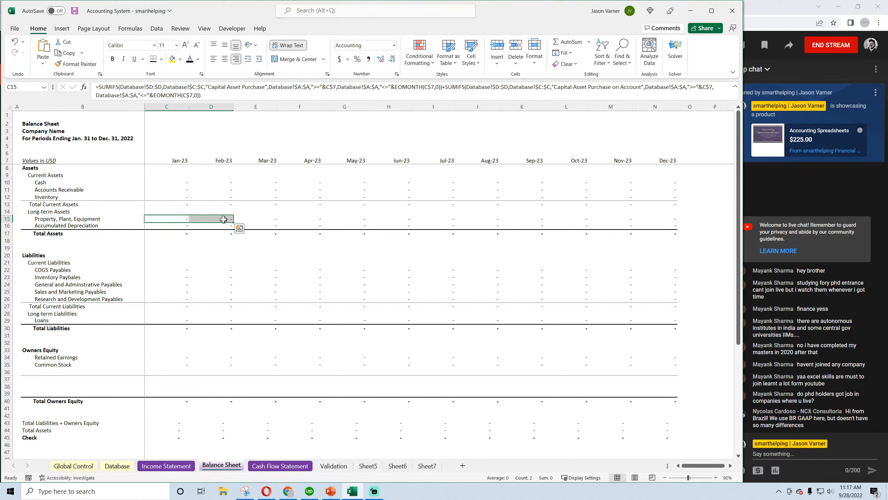
left_click(224, 219)
left_click(248, 95)
type("+")
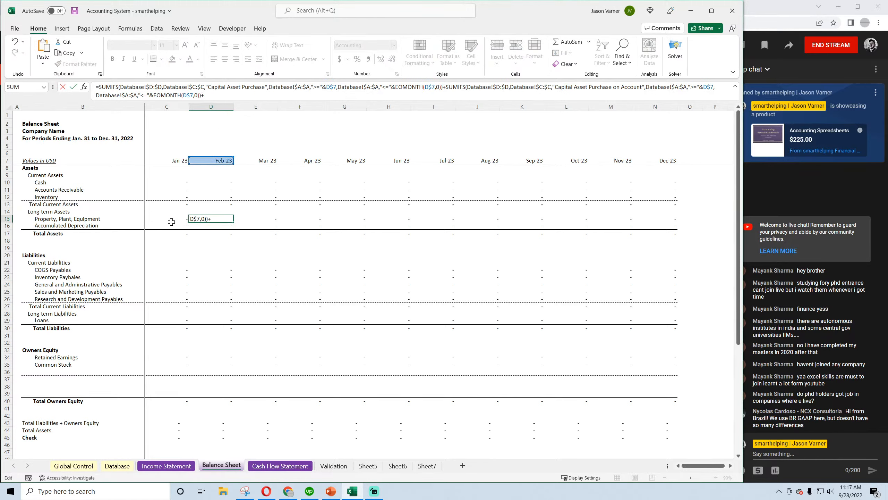
left_click(173, 220)
key("Return")
left_click_drag(235, 223, 670, 224)
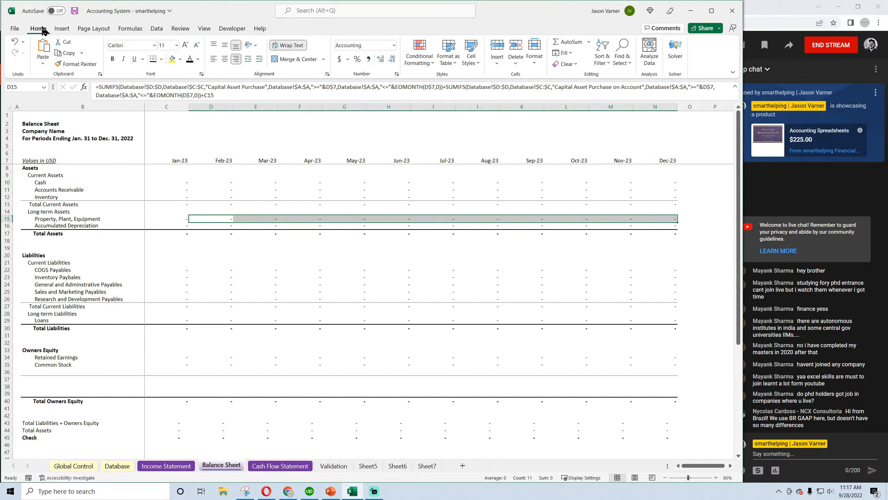
left_click(74, 11)
Step: On the Cash Flow Statement, set the SUMIFS category in C40 to "Capital Asset Purchases" and put a minus sign before SUMIFS
left_click(280, 466)
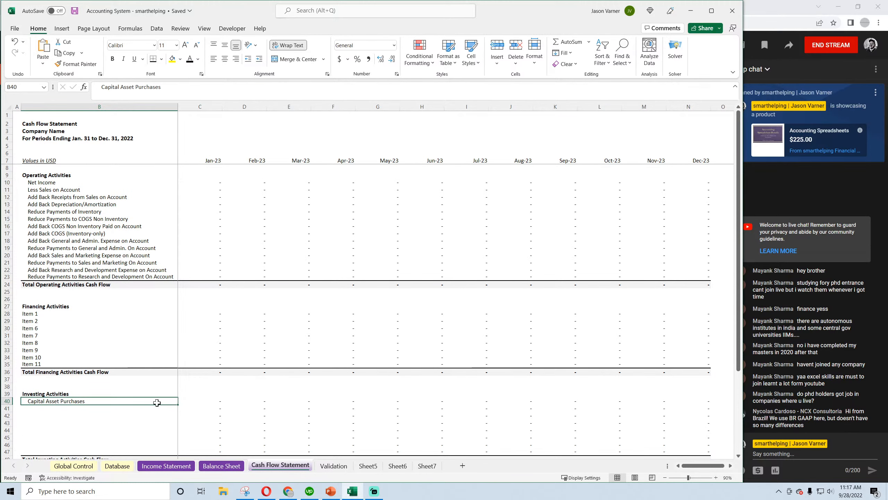
left_click(211, 401)
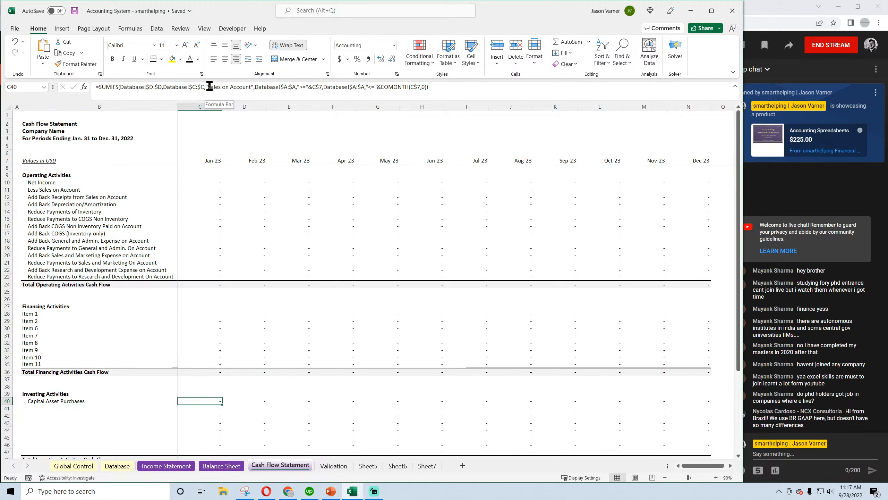
left_click_drag(208, 86, 250, 88)
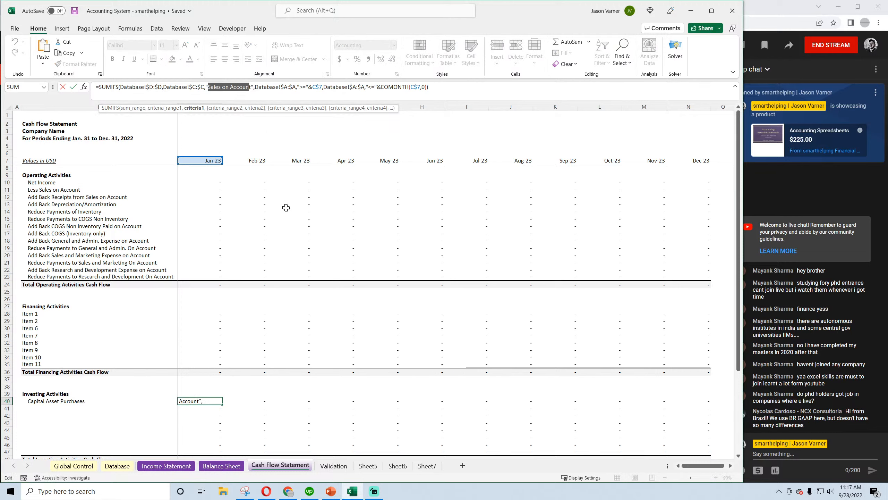
key("BackSpace")
key("Delete")
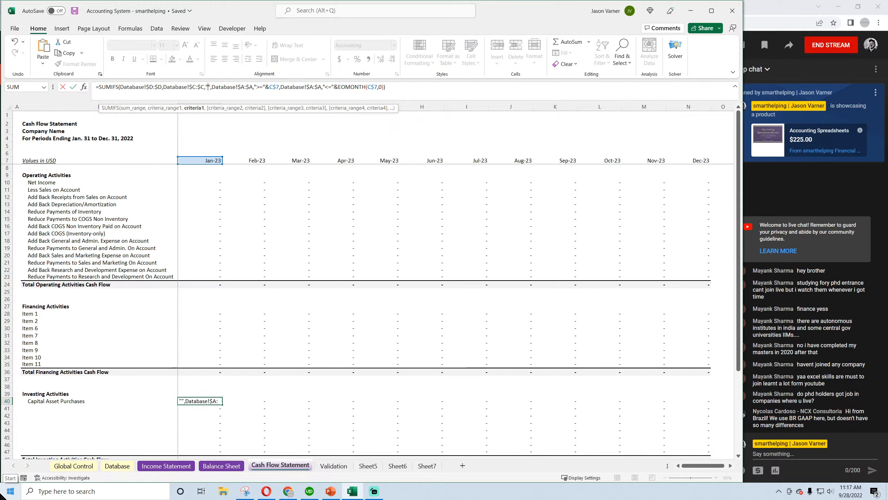
type("Capital ")
type("Asset pur")
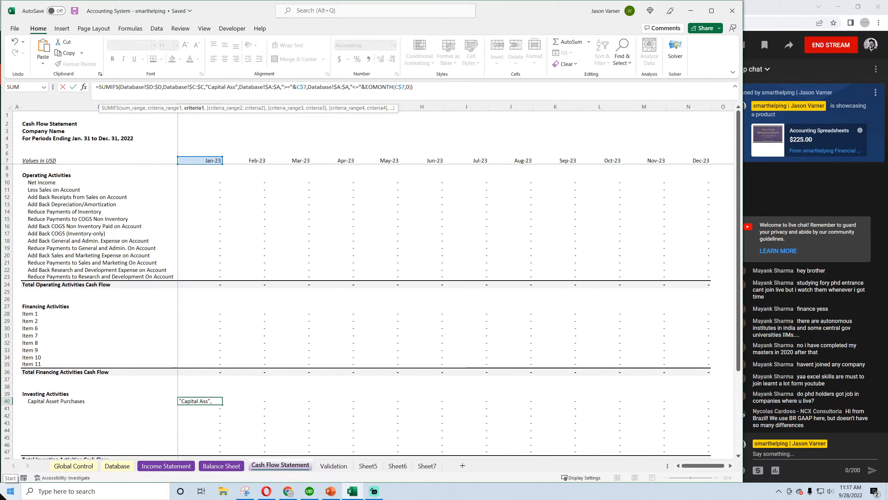
key("BackSpace")
key("BackSpace")
key("BackSpace")
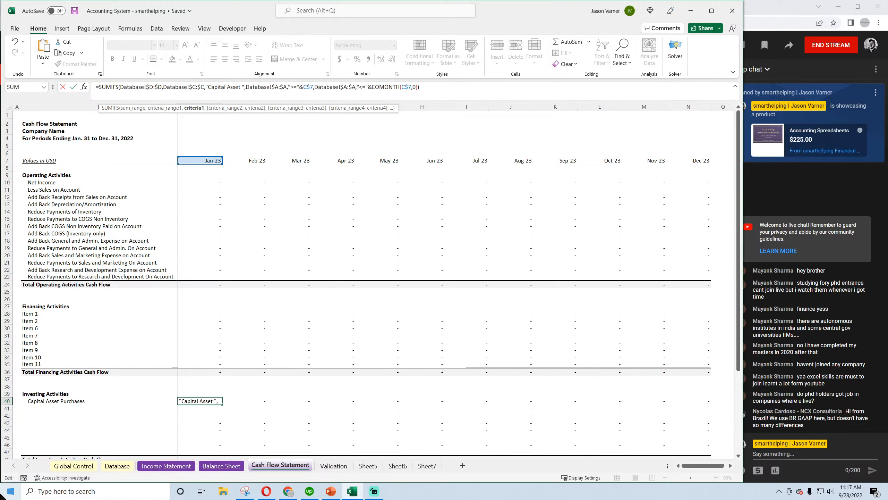
type("Purchases")
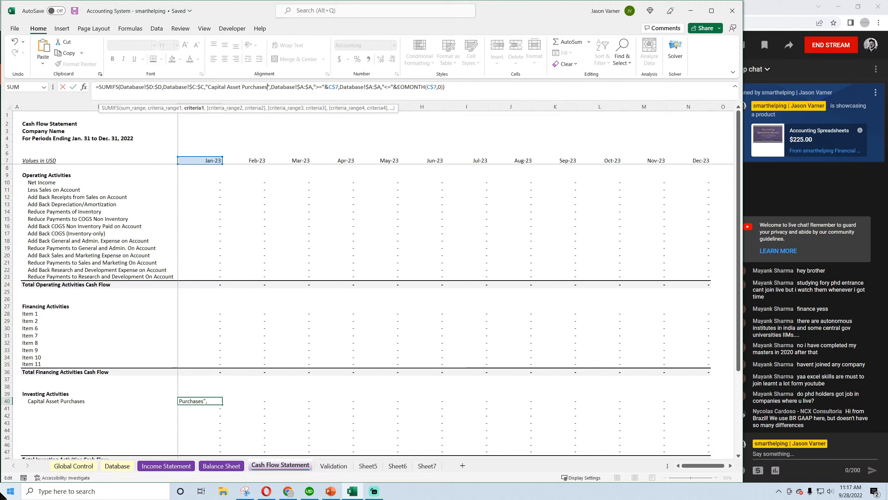
left_click(99, 87)
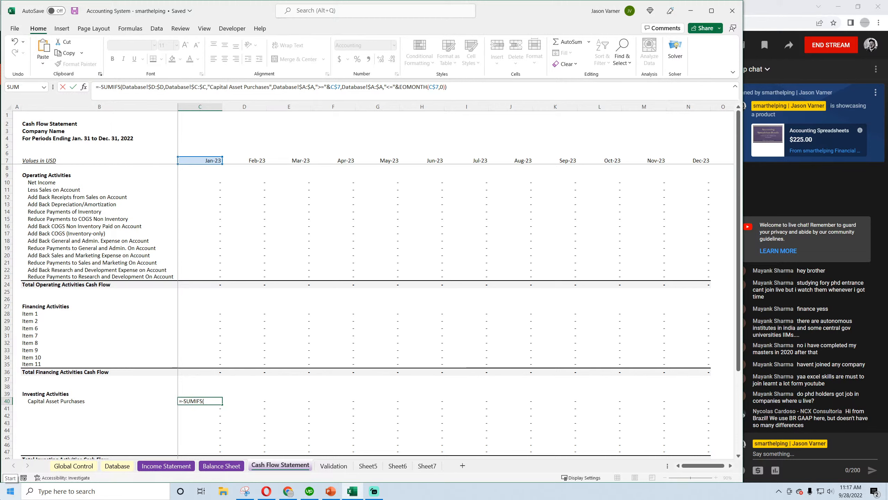
key("Return")
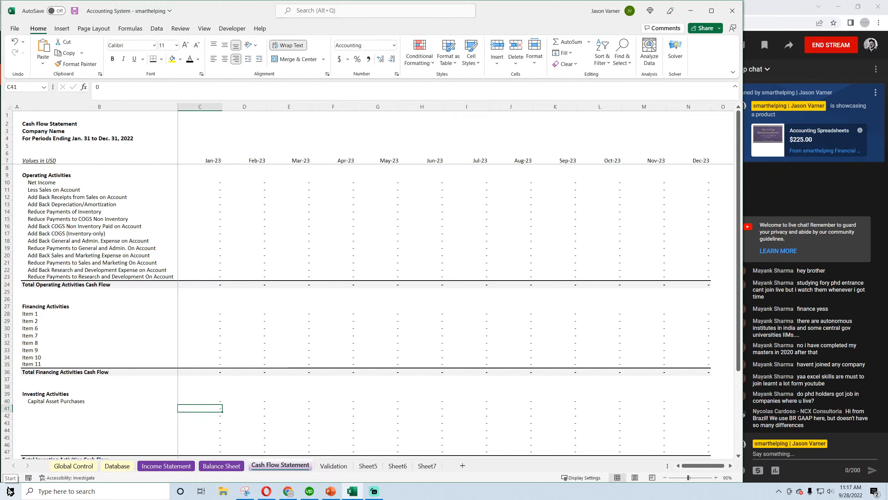
left_click(217, 400)
left_click(71, 402)
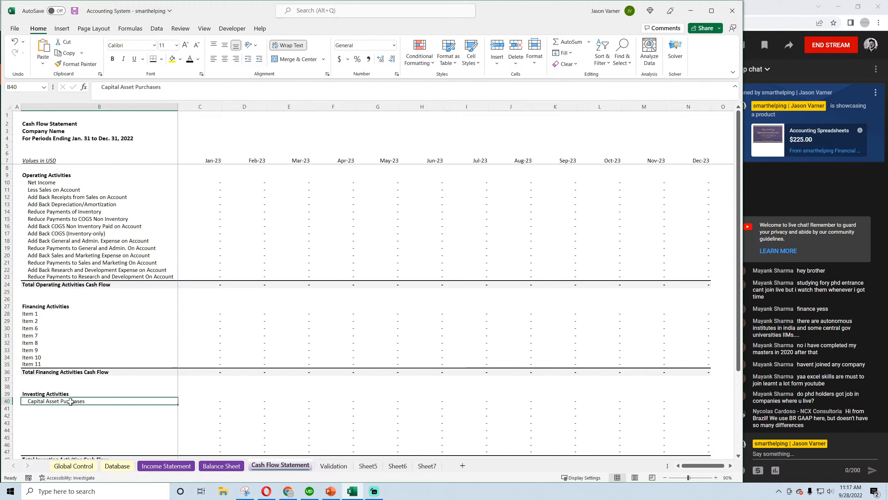
left_click_drag(177, 403, 111, 409)
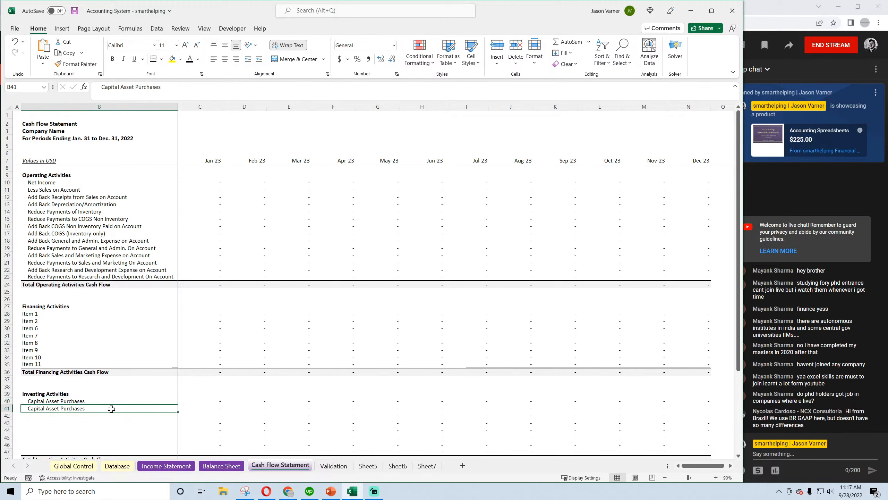
left_click(169, 87)
type("on ")
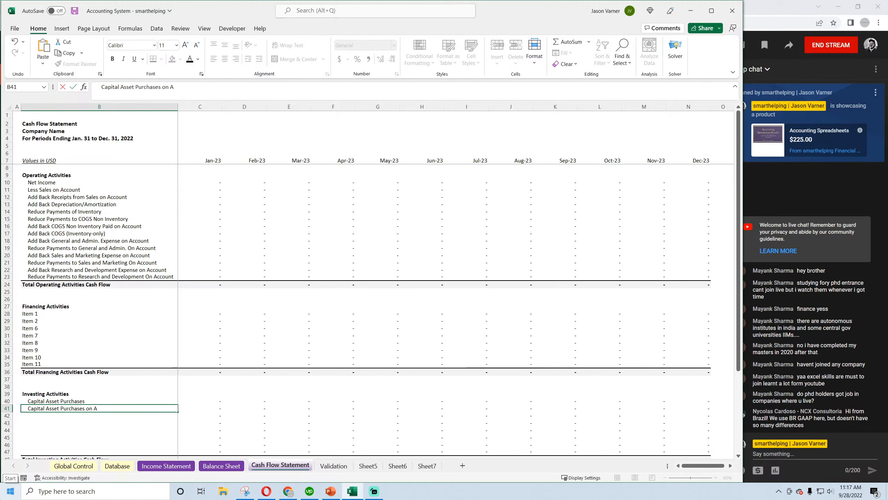
type("Account")
key("BackSpace")
key("BackSpace")
key("BackSpace")
key("BackSpace")
key("BackSpace")
key("BackSpace")
key("BackSpace")
key("BackSpace")
key("BackSpace")
key("BackSpace")
key("BackSpace")
key("BackSpace")
key("BackSpace")
key("BackSpace")
key("BackSpace")
key("BackSpace")
key("BackSpace")
key("BackSpace")
key("BackSpace")
key("BackSpace")
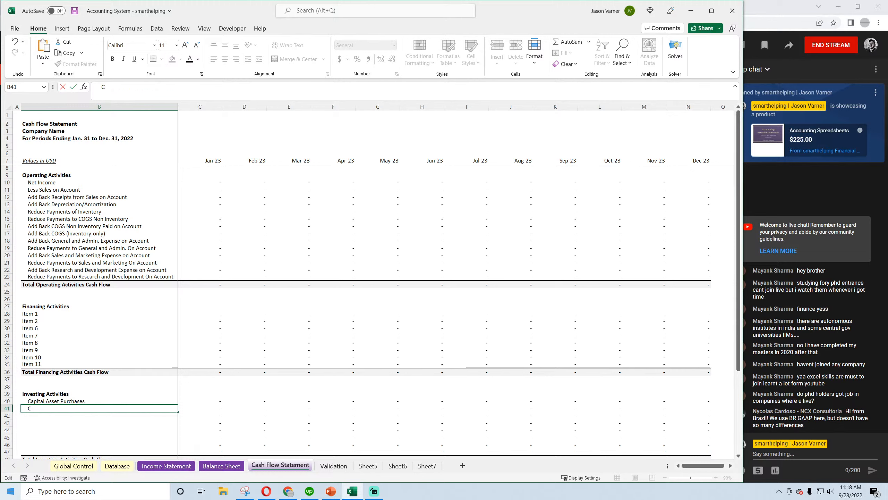
key("BackSpace")
type("Payments")
key("Escape")
Step: Replace the first Investing Activities label in B40 with "Add Back Capital Asset Purchases on Account"
key("Up")
key("BackSpace")
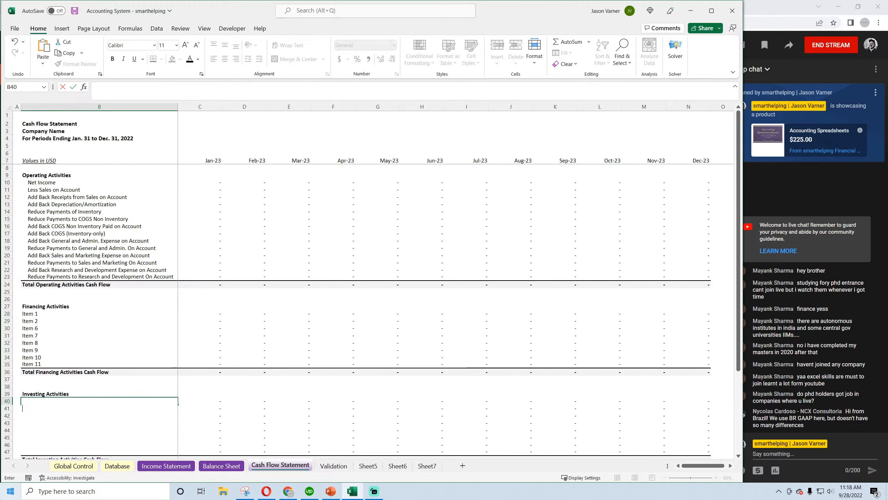
key("ctrl+Return")
type("Add Back Capital Asset pur")
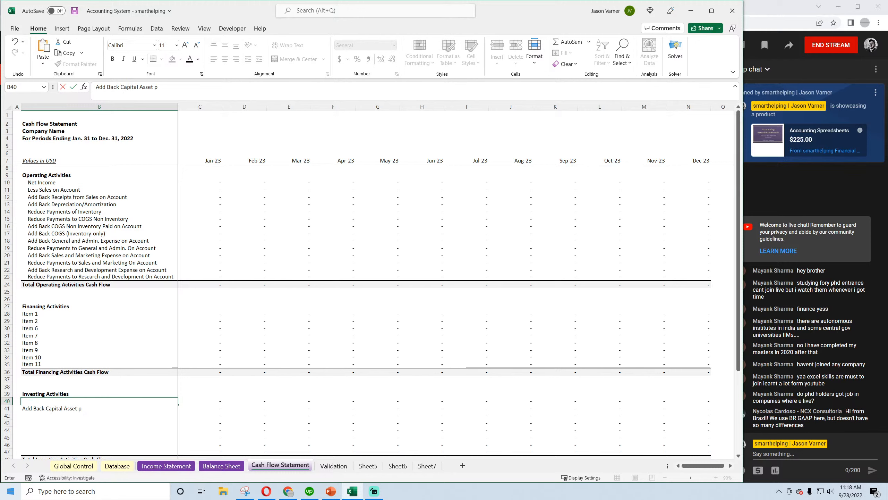
key("BackSpace")
type("Purchases on Account")
key("Return")
Step: Label the second Investing Activities row in B41 "Reduce Payments for Capital Asset Purchases"
type("R")
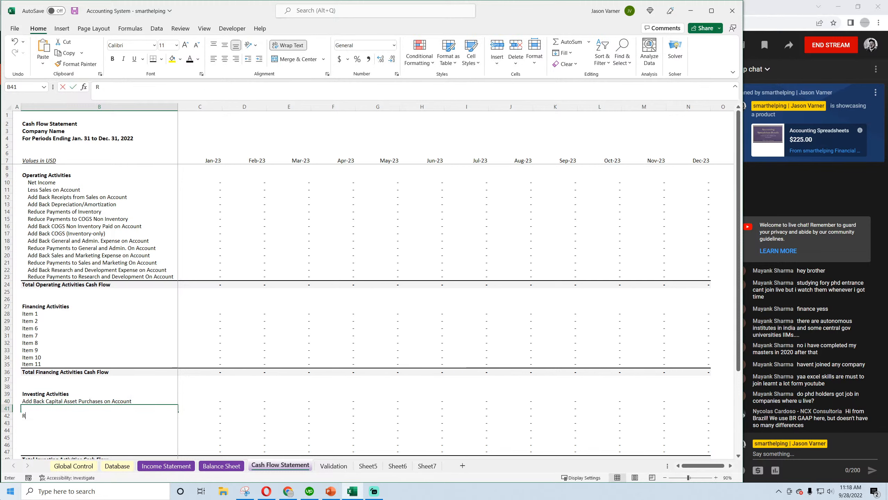
type("educe")
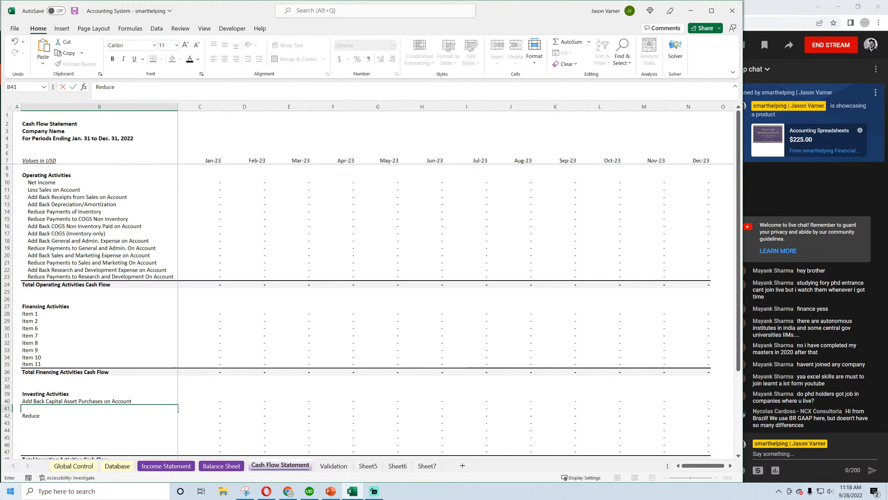
type(" Capital Asset Purchase")
key("BackSpace")
key("BackSpace")
key("BackSpace")
key("BackSpace")
key("BackSpace")
key("BackSpace")
key("BackSpace")
key("BackSpace")
key("BackSpace")
key("BackSpace")
key("BackSpace")
key("BackSpace")
key("BackSpace")
key("BackSpace")
key("BackSpace")
key("BackSpace")
key("BackSpace")
key("BackSpace")
key("BackSpace")
type("Payments for Capital ASset")
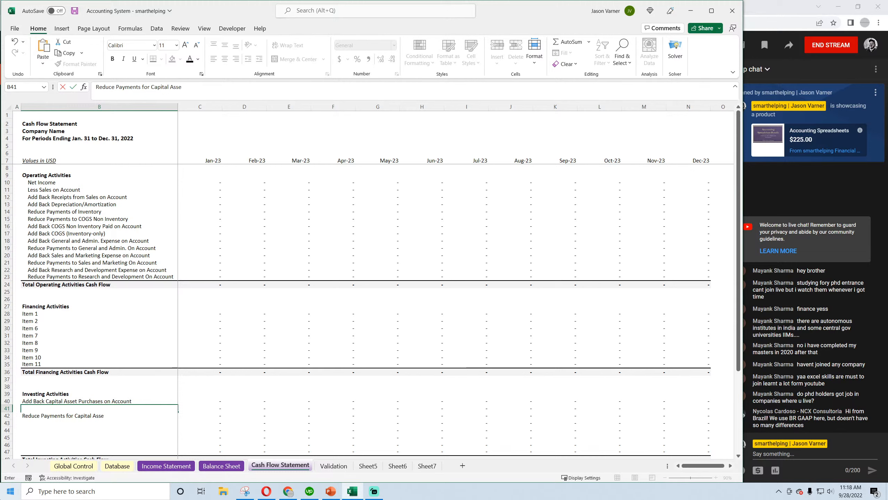
type("t Purchases")
key("Return")
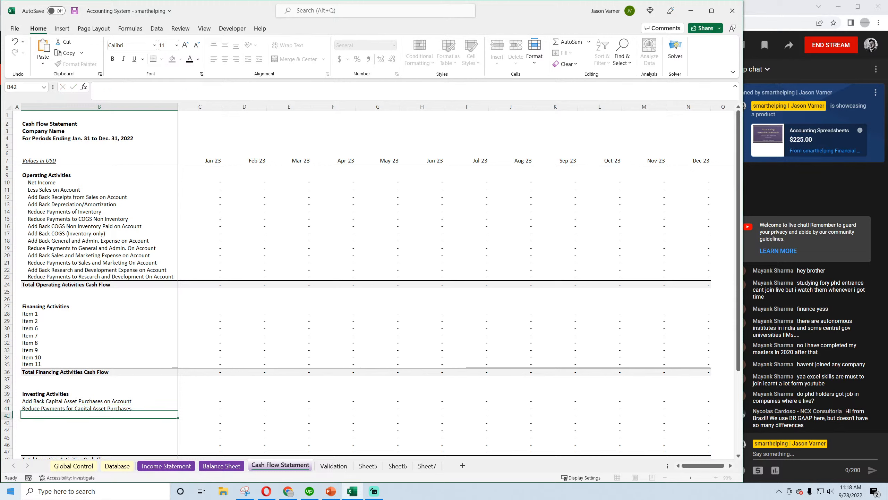
Step: Inspect January's Reduce Payments to General and Admin. On Account formula in C19 and save the workbook
left_click(211, 255)
left_click(200, 248)
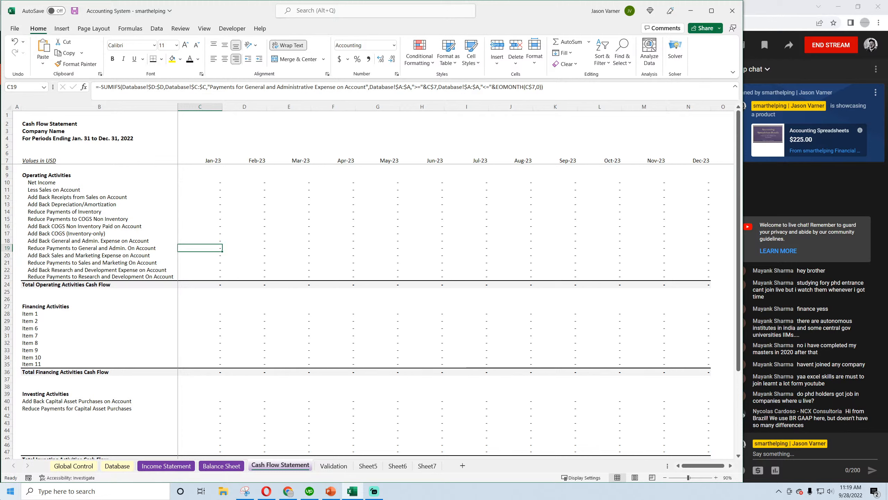
left_click(74, 11)
Step: Check the wording of the capital asset purchase and payment categories in the Validation sheet's list
left_click(334, 465)
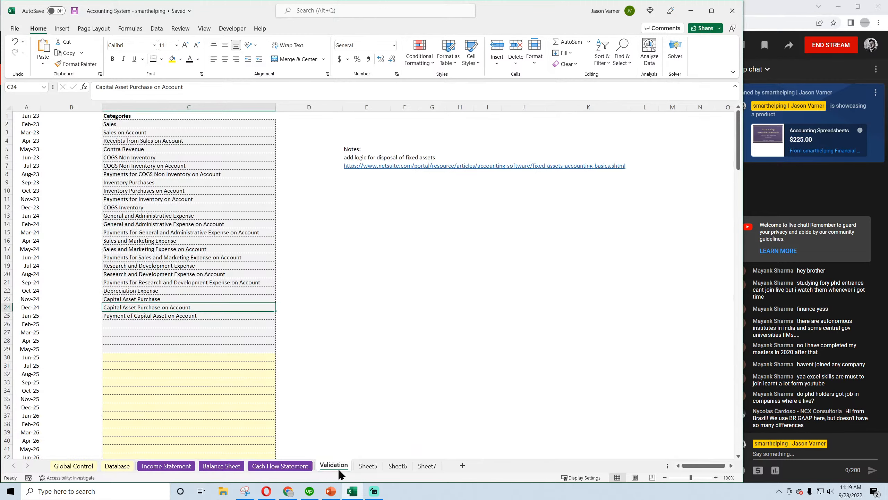
left_click(131, 300)
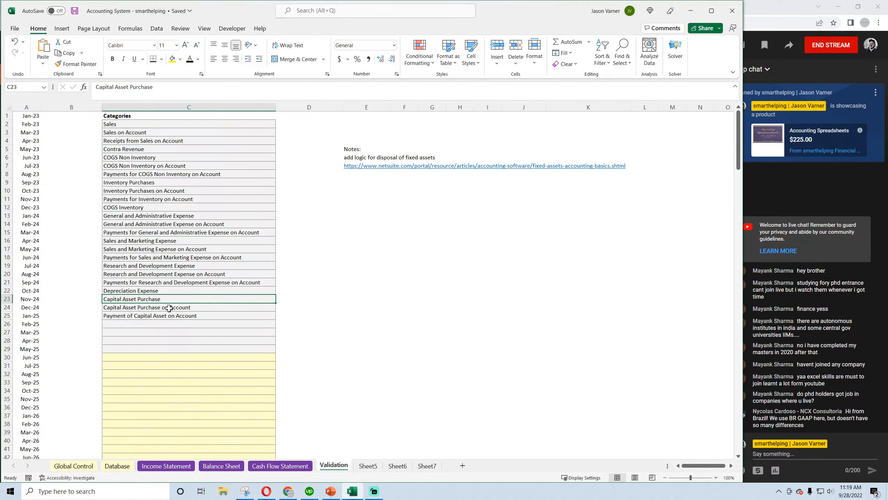
left_click(161, 316)
left_click(154, 300)
left_click(153, 315)
left_click(153, 299)
left_click(152, 308)
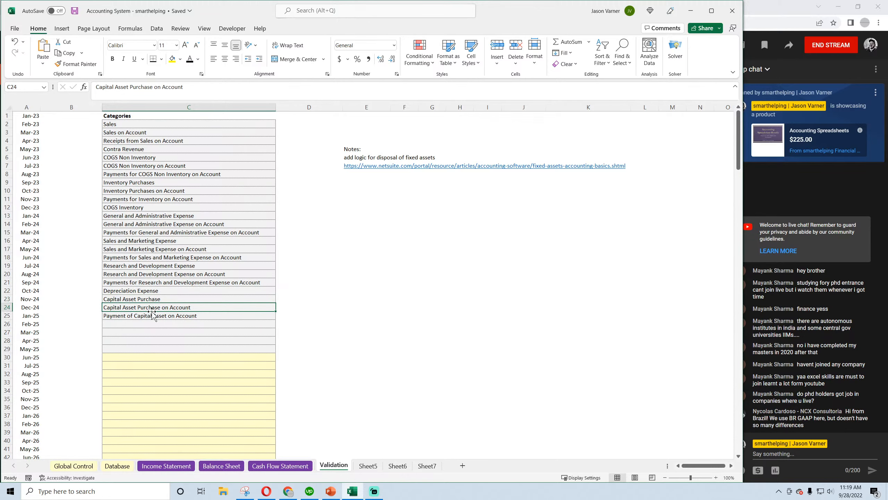
Step: On the Cash Flow Statement, indent the two capital asset labels in B40 and B41 with leading spaces
left_click(280, 465)
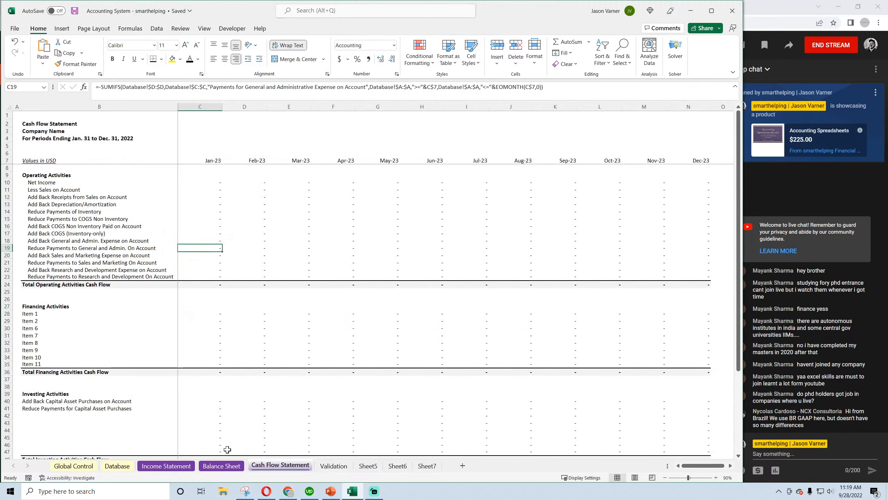
left_click(49, 401)
left_click(96, 87)
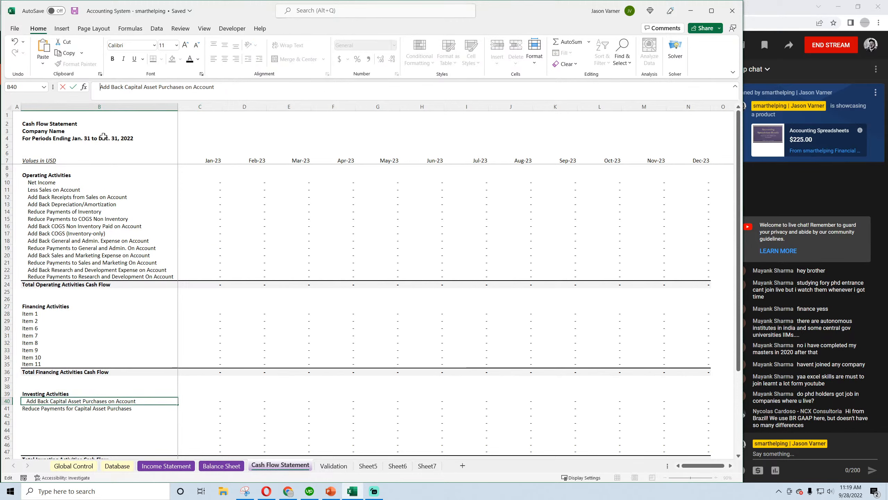
key("BackSpace")
key("BackSpace")
key("BackSpace")
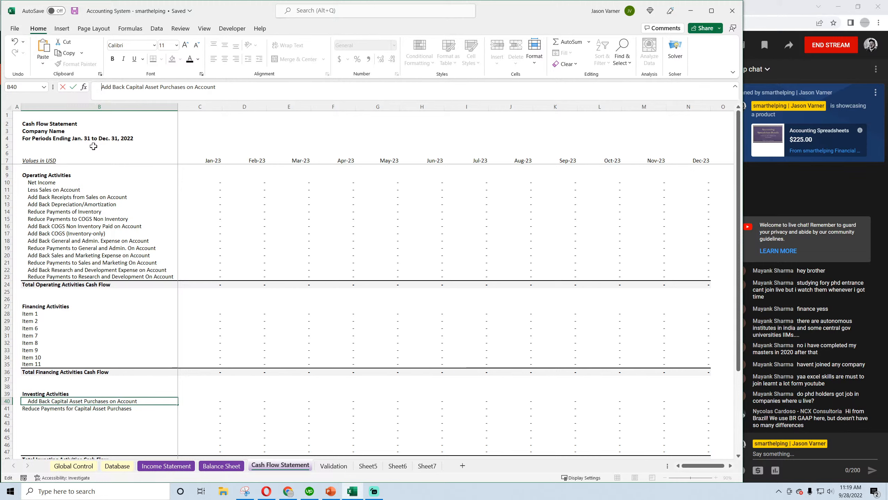
key("Return")
left_click(95, 87)
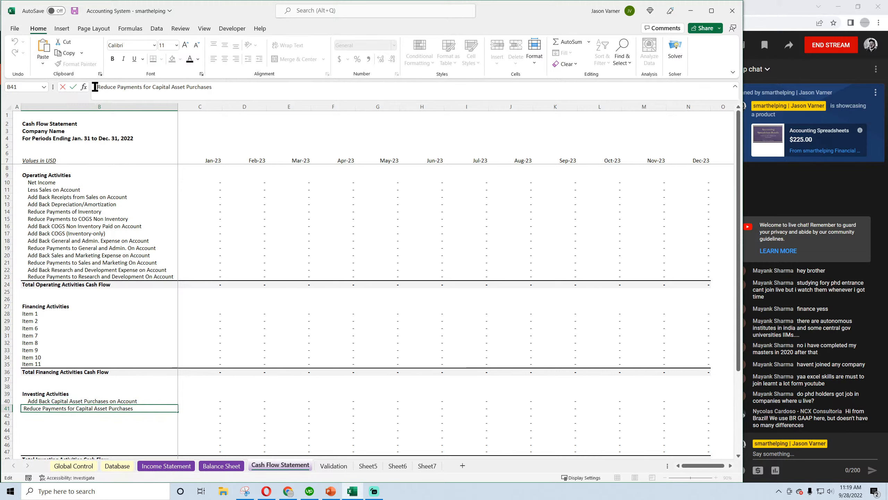
left_click(138, 408)
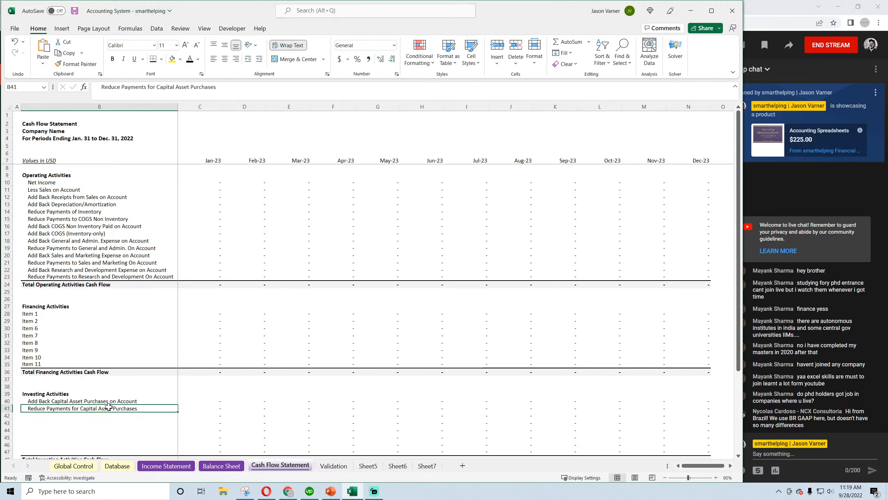
Step: Copy January's negative Capital Asset Purchases SUMIFS formula from C40 down to C41
left_click(205, 402)
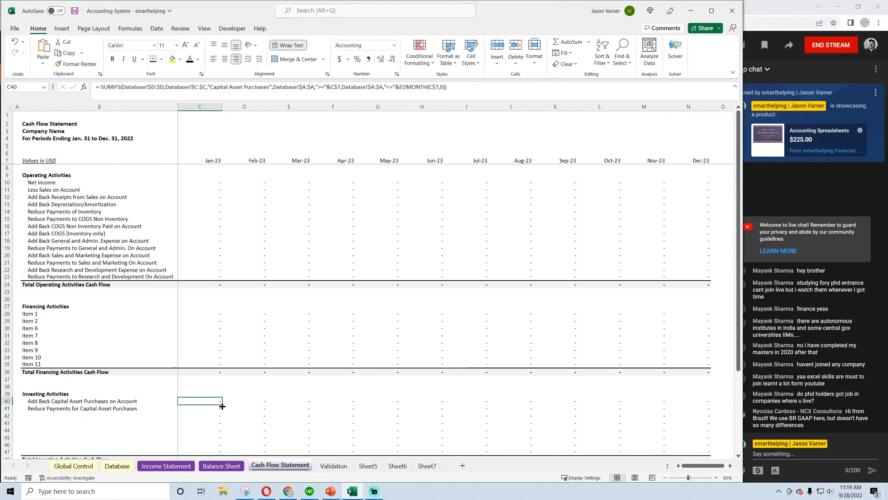
left_click_drag(223, 406, 223, 414)
left_click(211, 409)
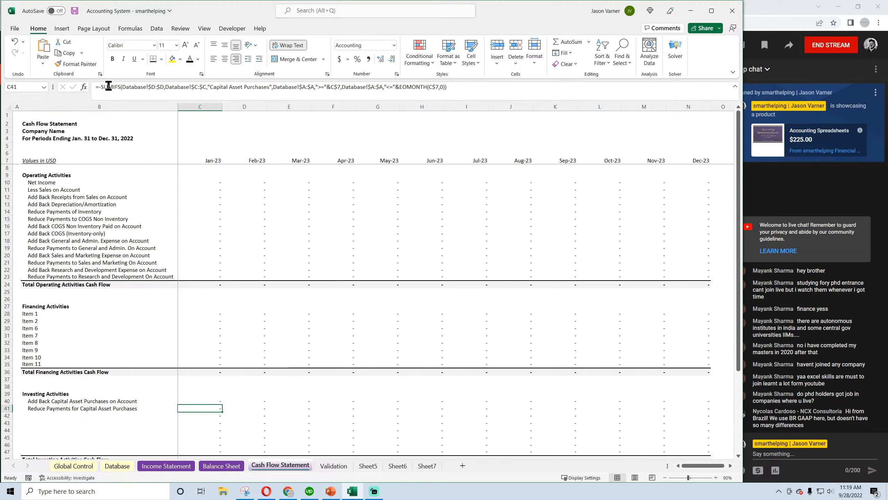
Step: Extend January's formula in C41 by subtracting a second matching SUMIFS with the criterion "Payments for Capital Asset Purchases"
left_click(460, 87)
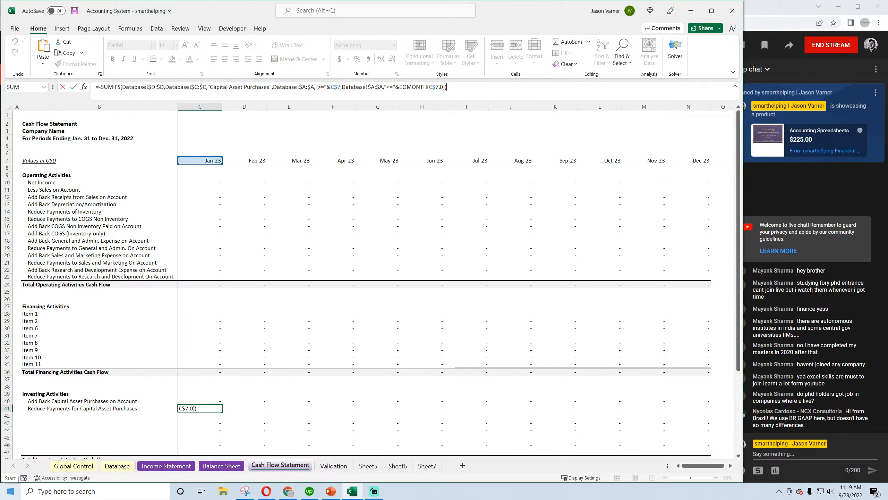
type("-")
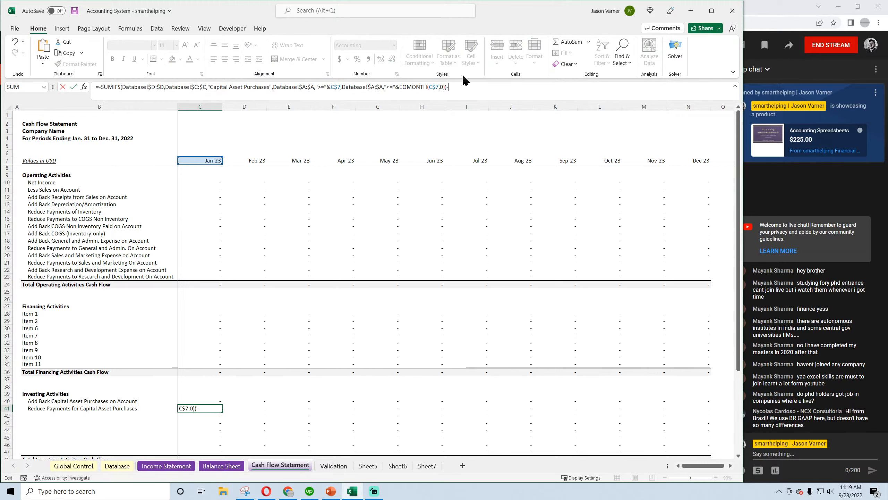
mouse_move(446, 87)
left_mouse_down()
mouse_move(101, 88)
mouse_move(444, 91)
left_mouse_up()
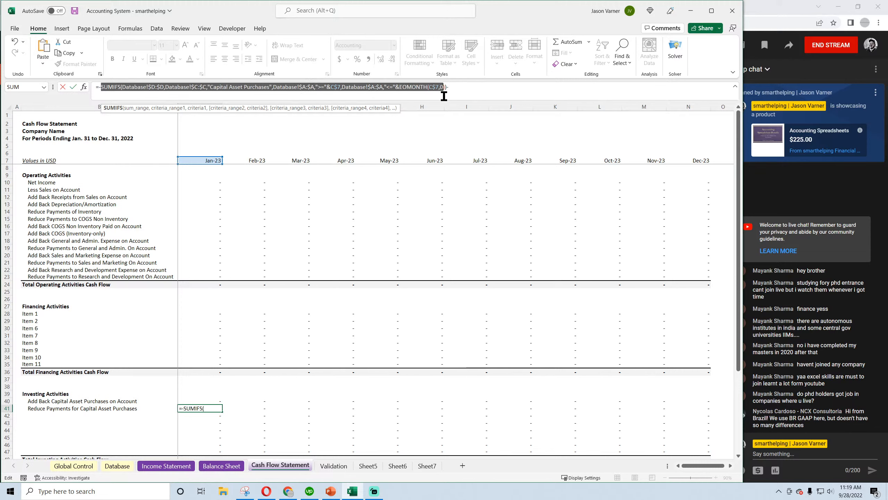
key("ctrl+c")
left_click(460, 88)
key("ctrl+v")
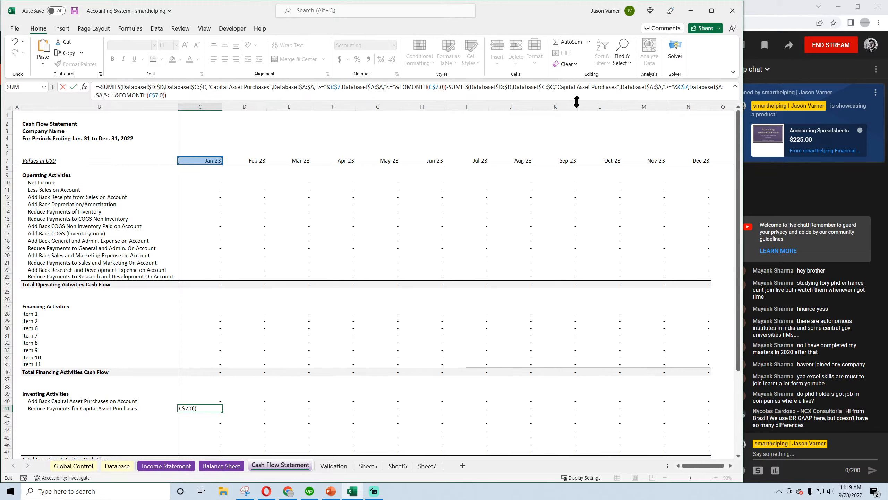
left_click_drag(558, 89, 613, 90)
type("Pa")
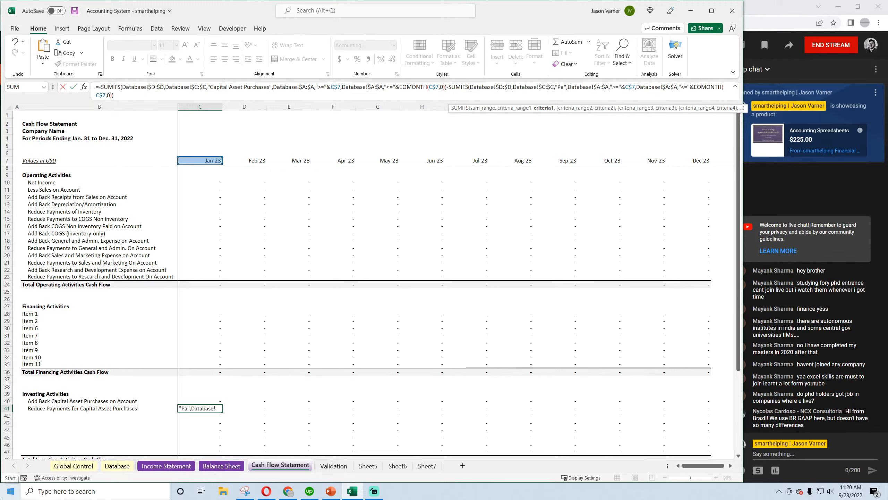
type("yments for Capita")
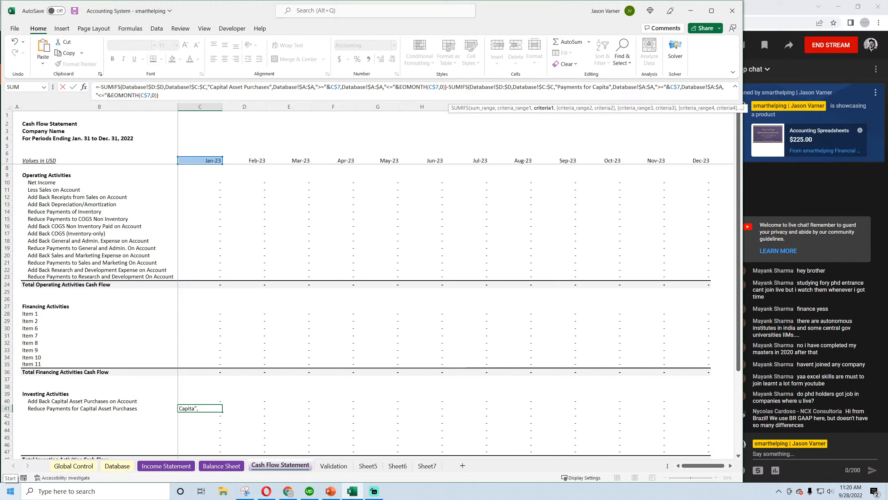
type("l Asset Purch")
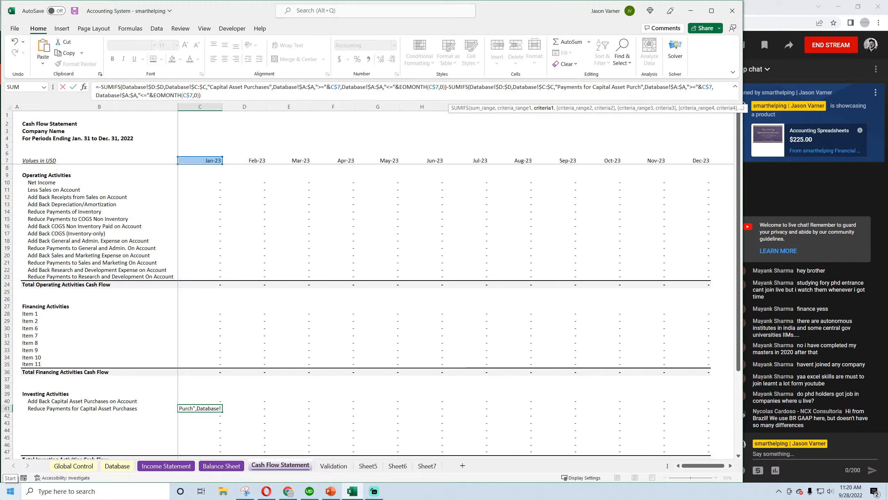
type("ases")
key("Return")
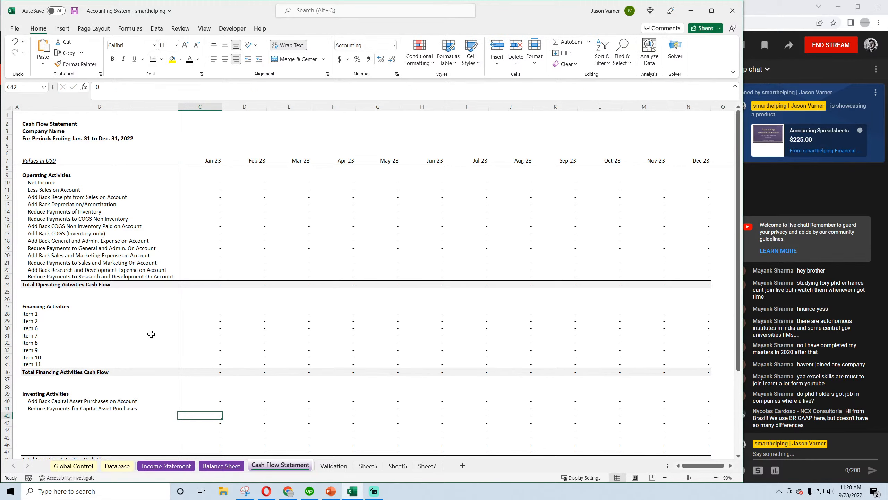
Step: After checking the Validation categories, change C41's second criterion to "Payment for Capital Asset Purchases" and fill the formula across to December
left_click(334, 465)
left_click(170, 317)
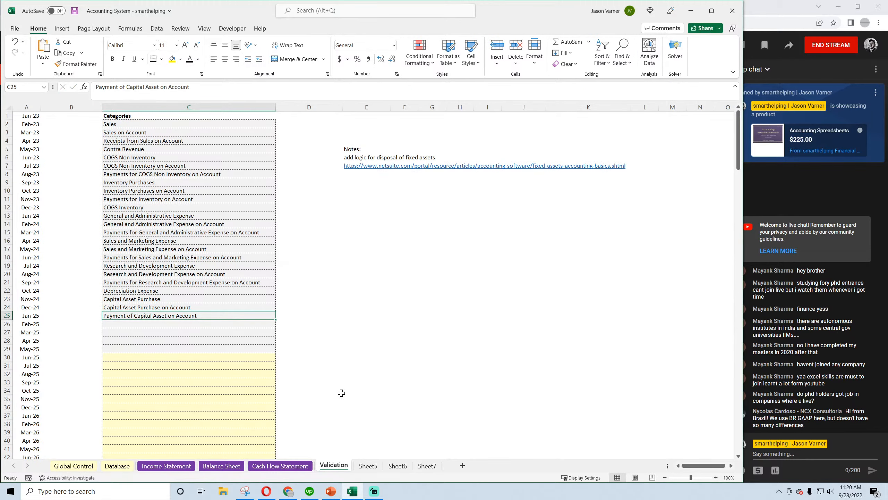
left_click(280, 465)
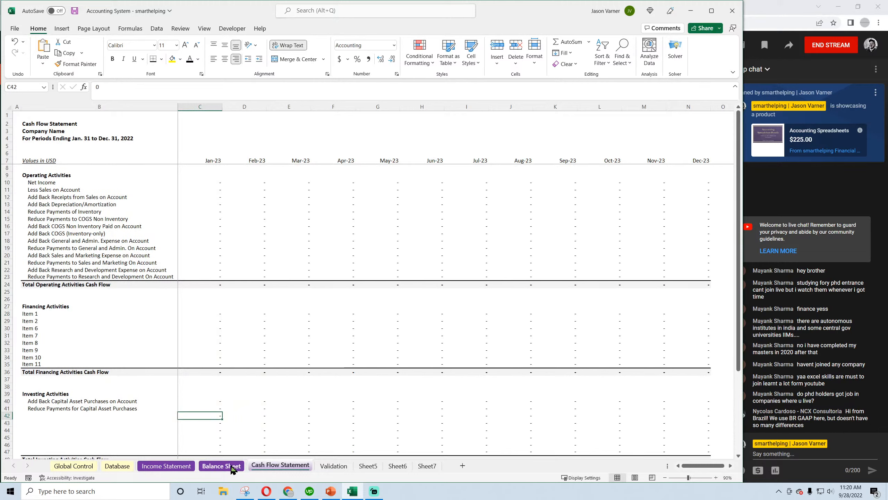
left_click(199, 405)
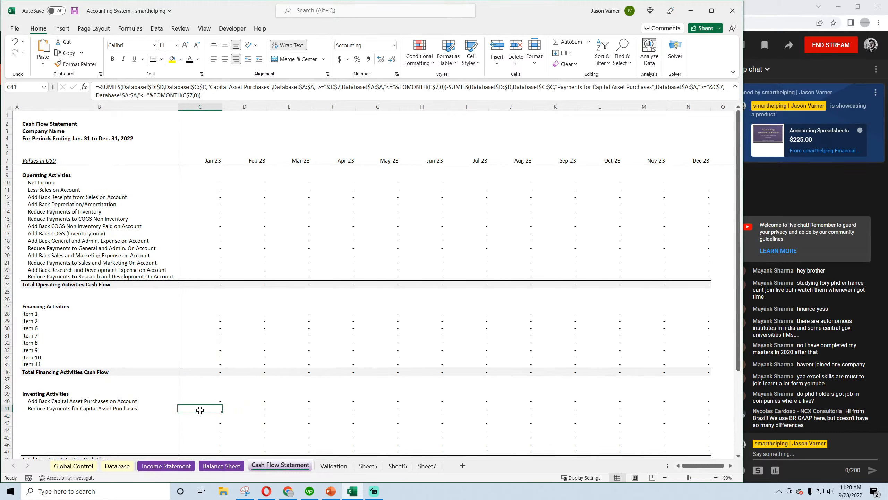
left_click(582, 87)
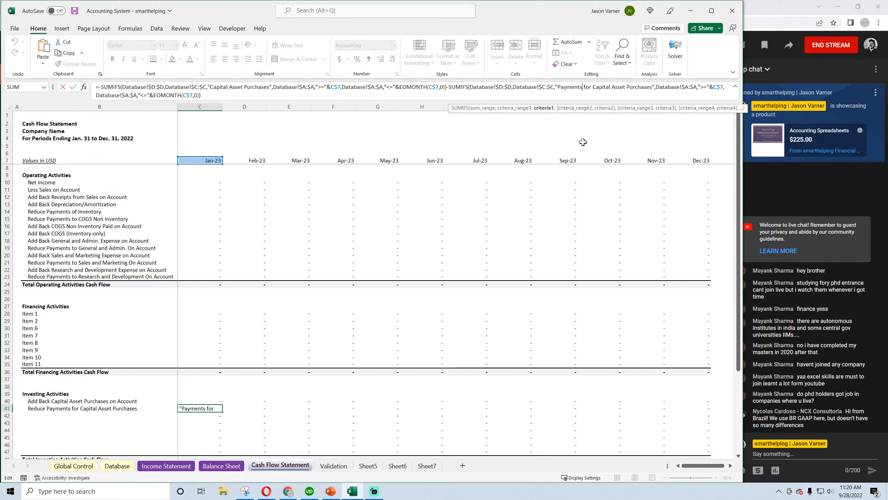
key("Return")
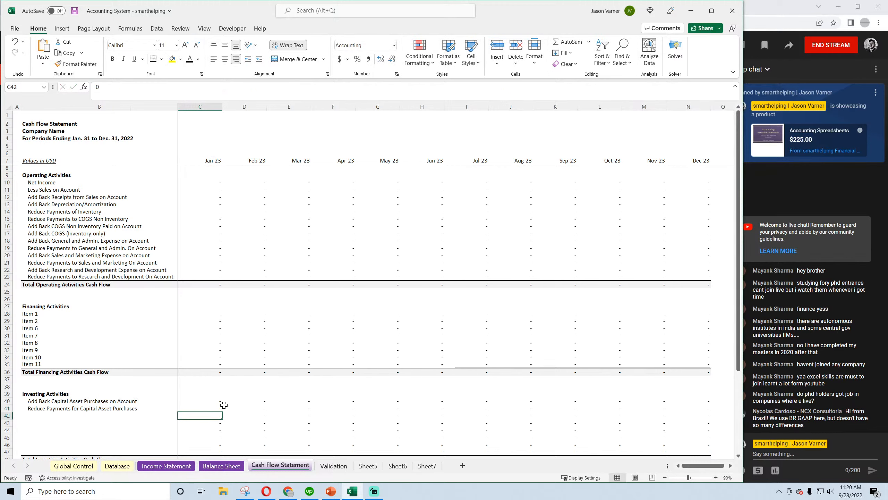
left_click(217, 408)
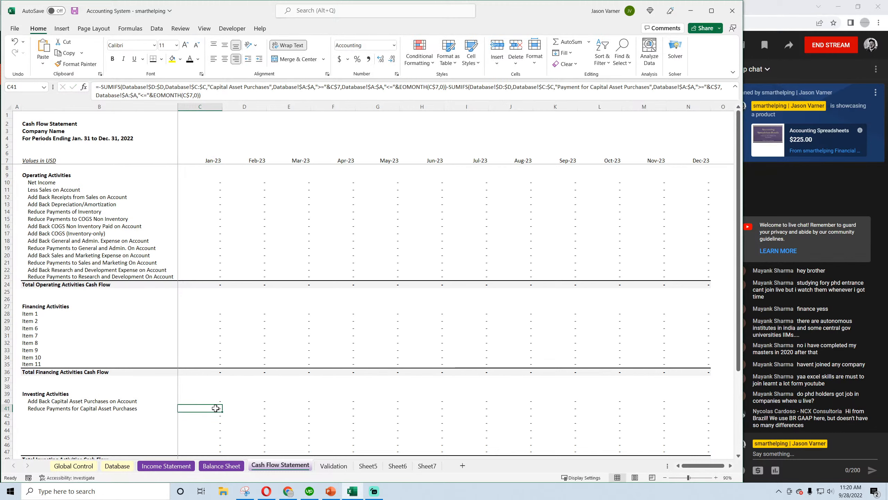
left_click_drag(223, 412, 710, 409)
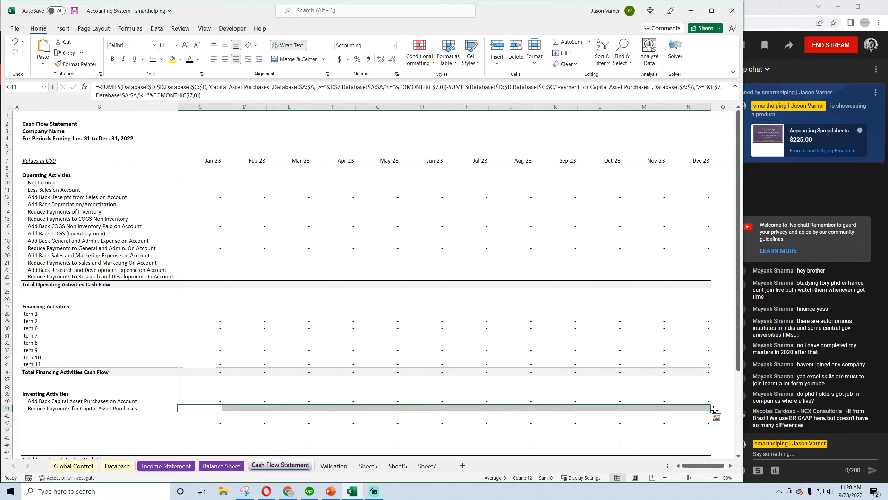
Step: Copy C41's formula up to C40 and reduce it to one positive SUMIFS with the criterion "Capital Asset Purchases on Account"
left_click(207, 408)
left_click_drag(222, 409, 224, 401)
left_click(214, 402)
left_click(102, 83)
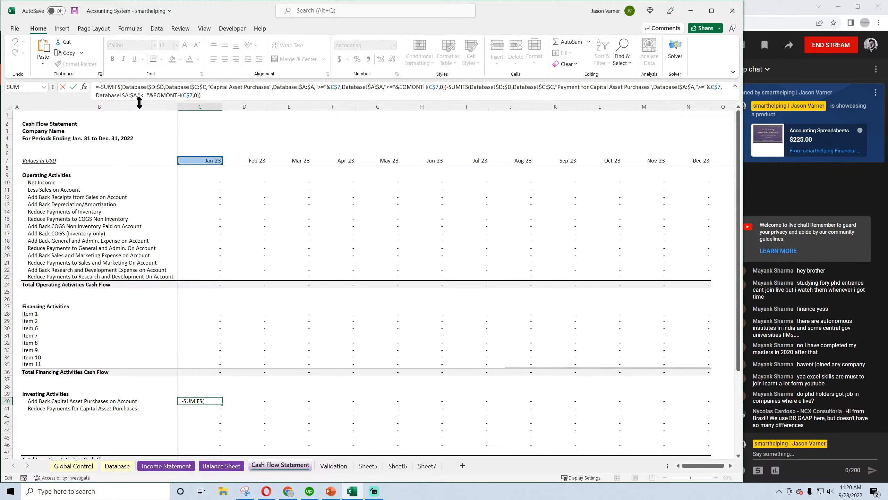
left_click(444, 87)
key("ctrl+shift+End")
key("Delete")
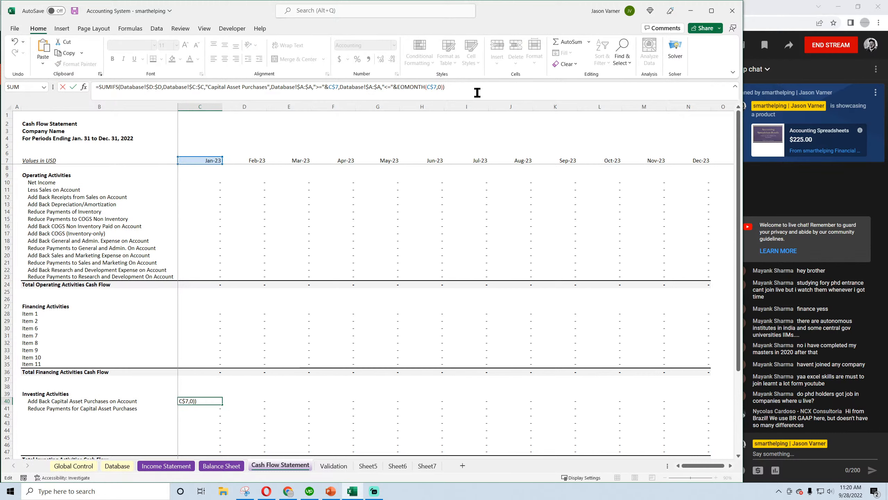
left_click(268, 87)
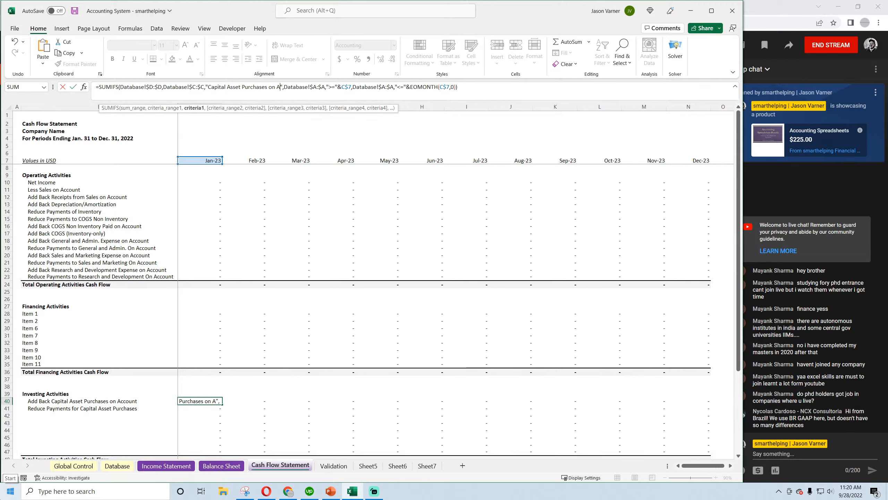
key("Return")
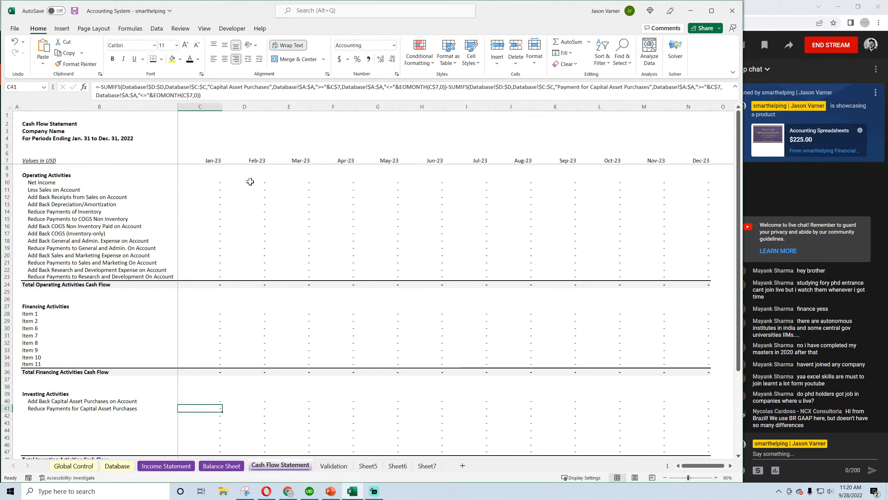
Step: Fill January's Add Back Capital Asset Purchases on Account formula from C40 across to December and save the workbook
left_click(214, 401)
left_click_drag(222, 404, 699, 407)
scroll(192, 350, "down", 4)
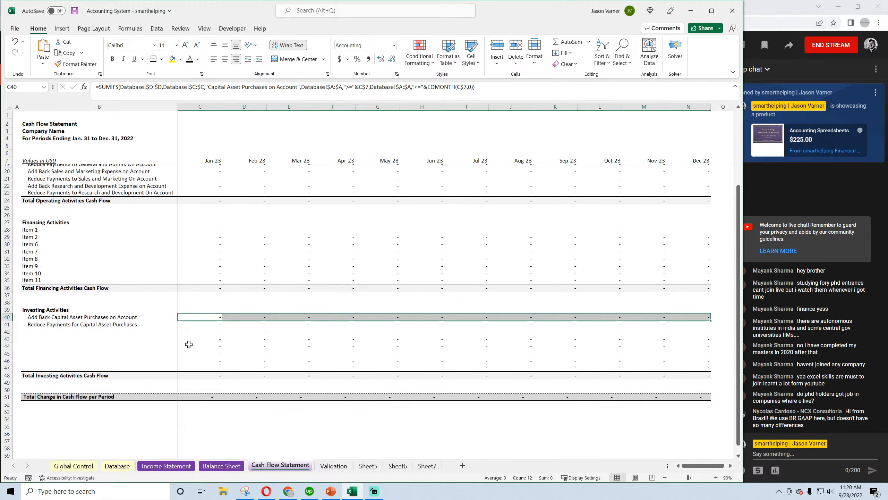
left_click(209, 368, "shift")
left_click(209, 383)
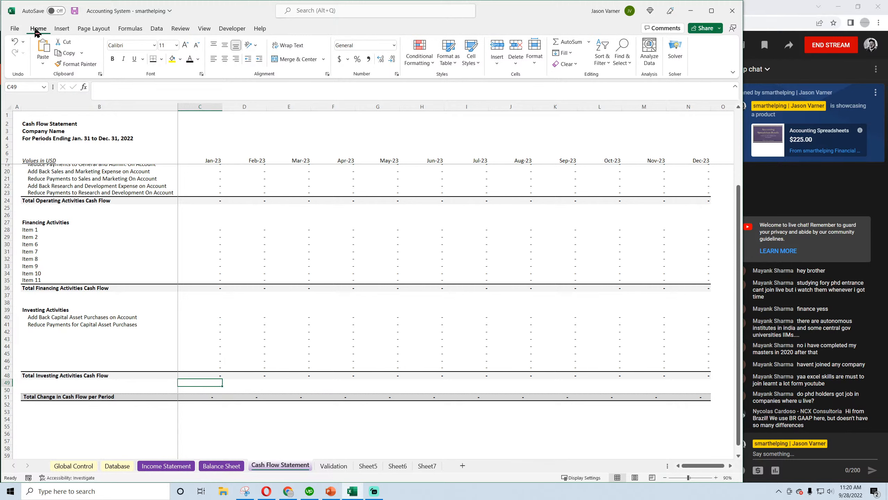
left_click(75, 11)
Step: Clear the placeholder item labels under Financing Activities in B28 through B35 of the Cash Flow Statement
scroll(90, 311, "up", 4)
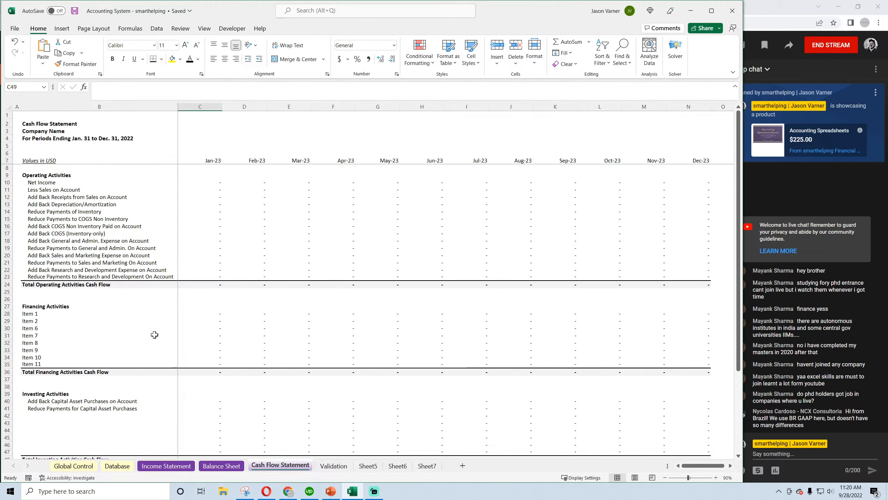
left_click(38, 313)
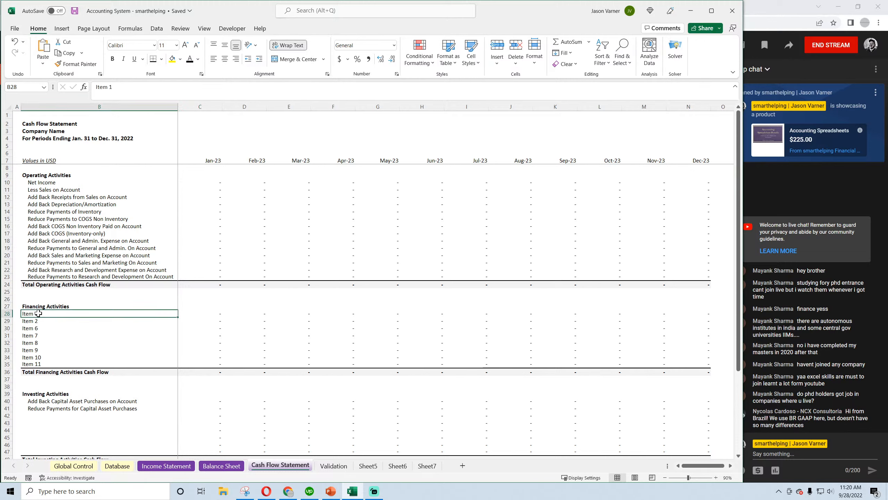
key("BackSpace")
key("Return")
key("BackSpace")
key("Return")
key("BackSpace")
key("Return")
key("BackSpace")
key("Return")
key("BackSpace")
key("Return")
key("BackSpace")
key("Return")
key("BackSpace")
key("Return")
key("BackSpace")
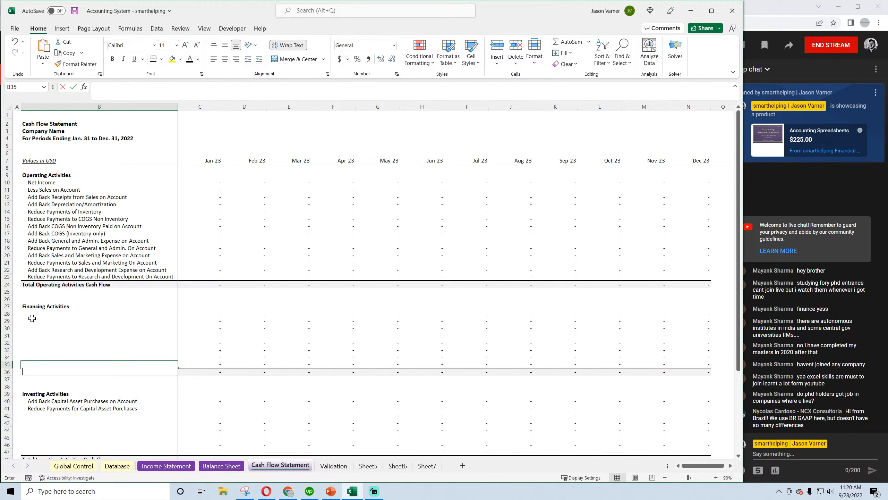
key("Return")
Step: Save the workbook and review the liability lines on the Balance Sheet
left_click(222, 464)
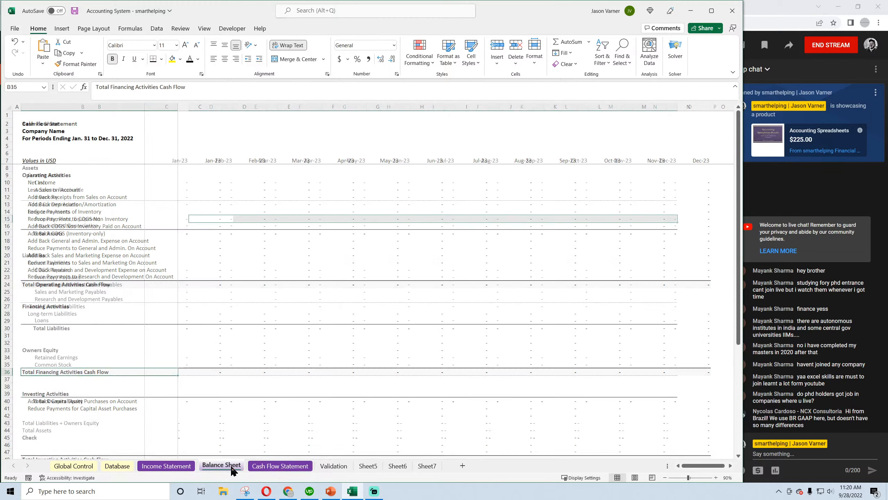
left_click(74, 11)
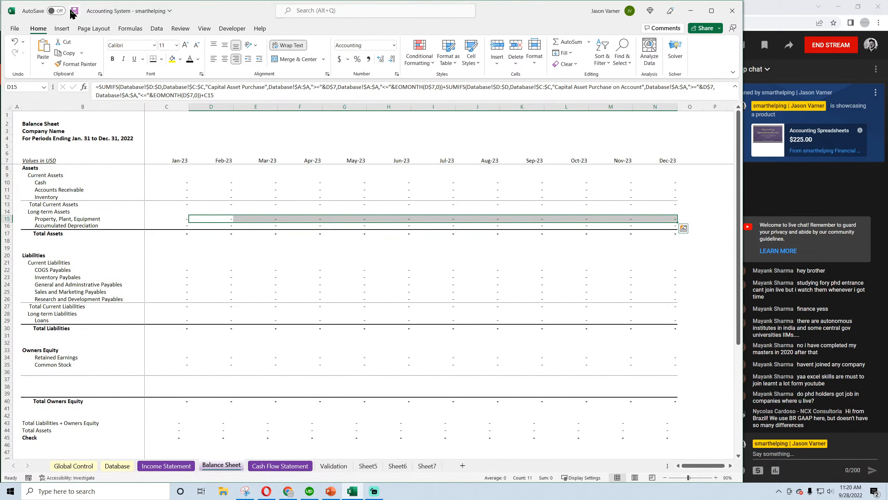
left_click(58, 300)
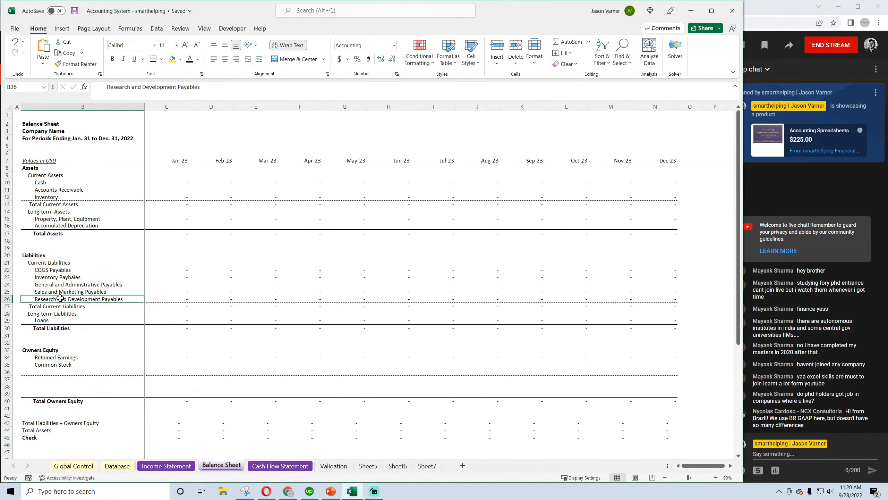
scroll(59, 297, "down", 4)
scroll(66, 245, "up", 4)
left_click(76, 10)
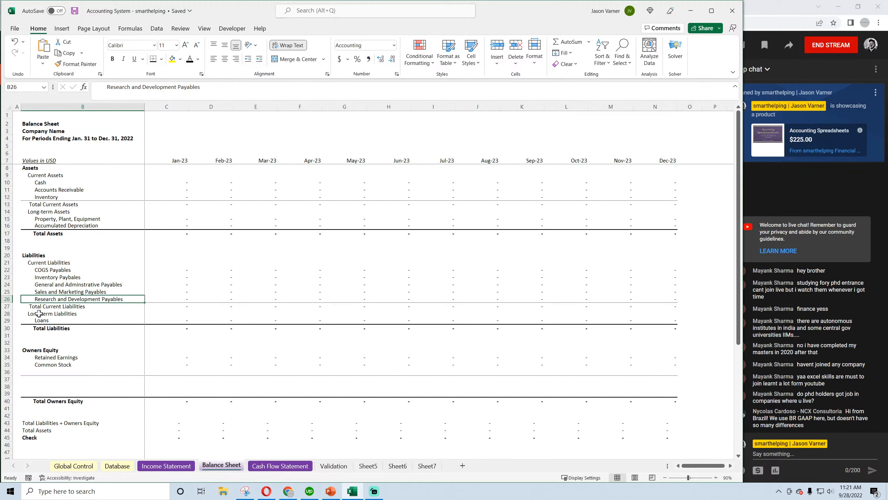
Step: Insert a row above Loans under Long-term Liabilities and label it "Capital Asset Payables" in B29
right_click(3, 320)
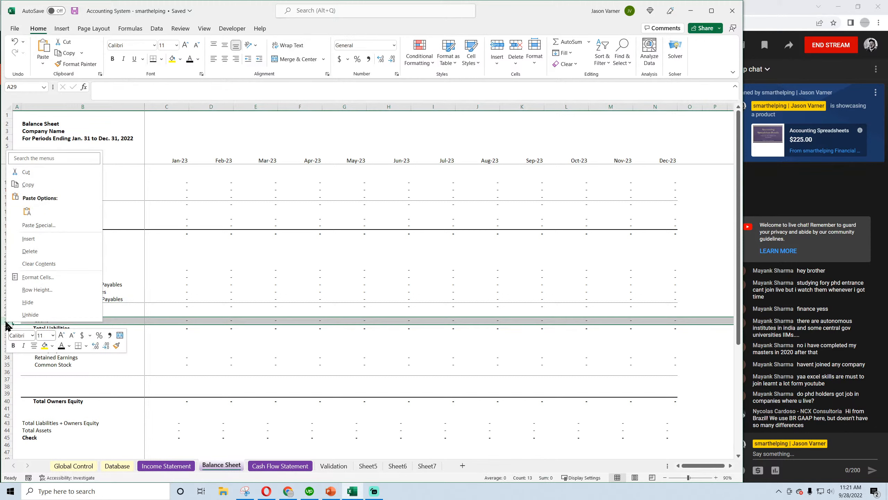
left_click(44, 250)
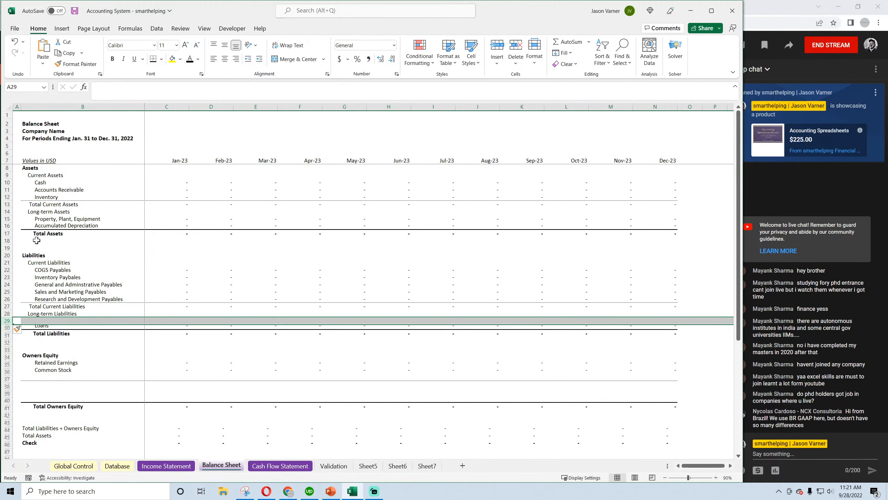
left_click(51, 320)
key("alt+Return")
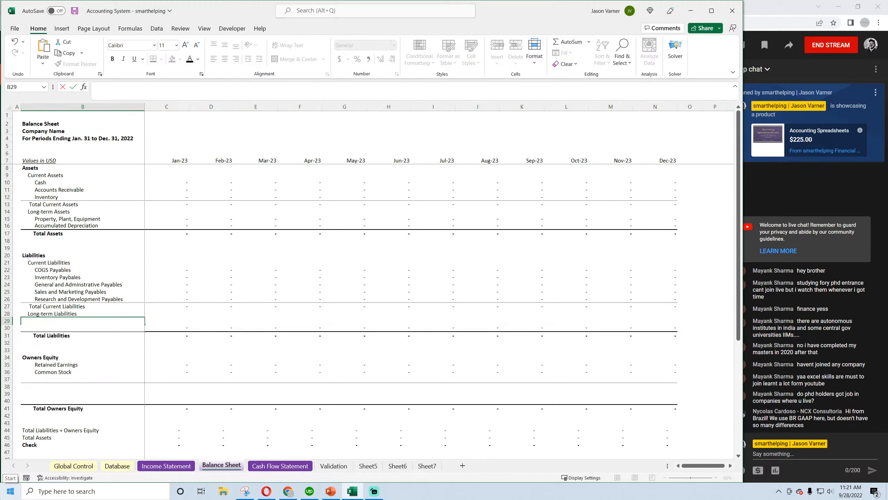
type("Cap")
type("ital Assets payabl")
type("s")
key("ctrl+Return")
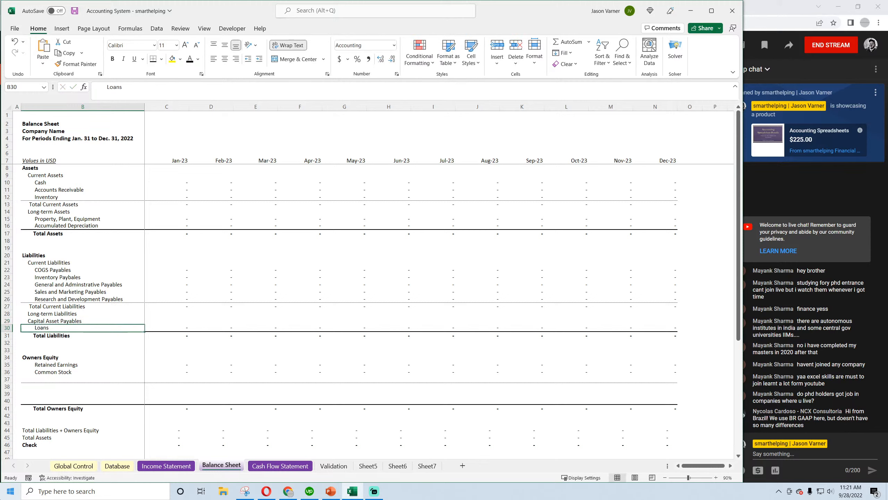
Step: Indent the Capital Asset Payables label in B29 with leading spaces so it sits beneath the Long-term Liabilities heading
key("super+x")
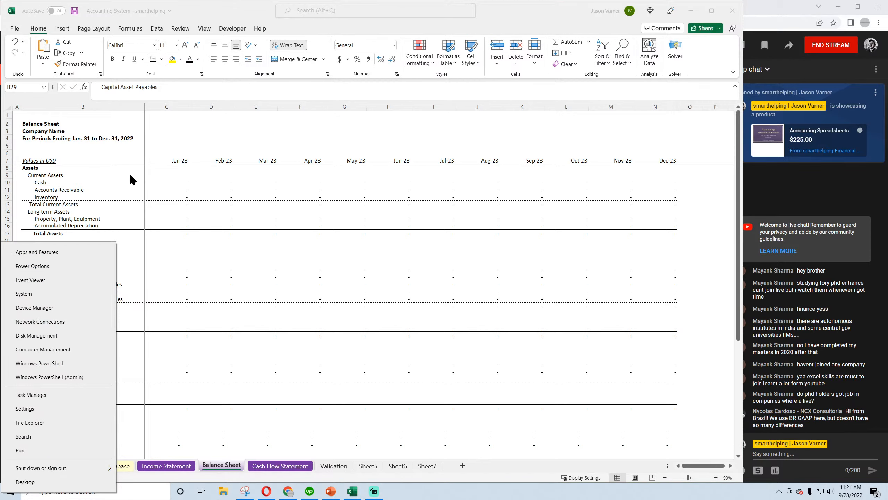
left_click(101, 87)
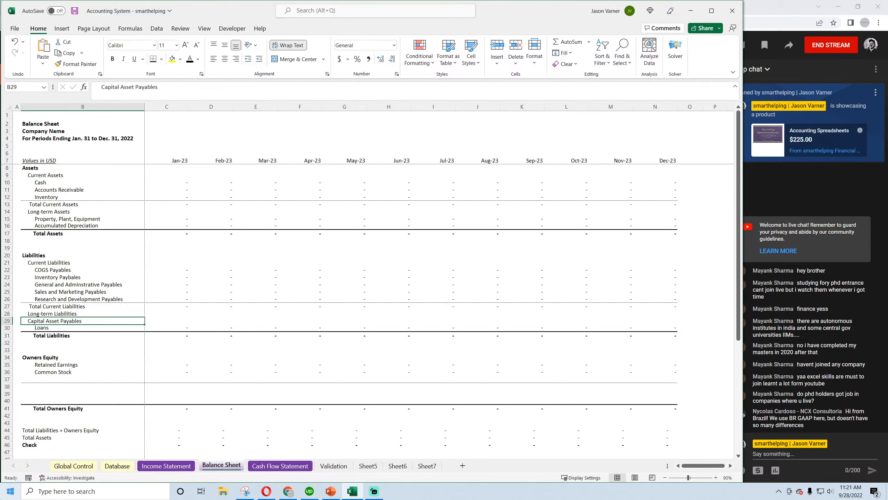
left_click(224, 281)
left_click(64, 321)
left_click(102, 87)
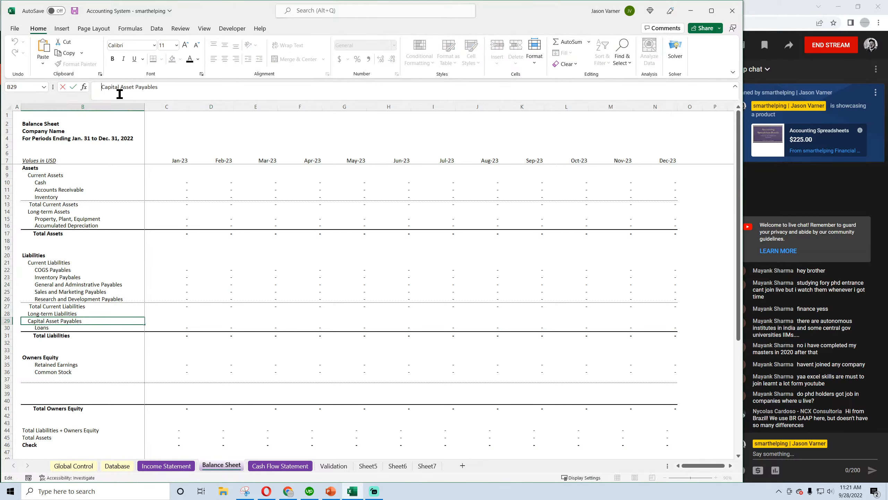
key("BackSpace")
key("BackSpace")
key("BackSpace")
key("BackSpace")
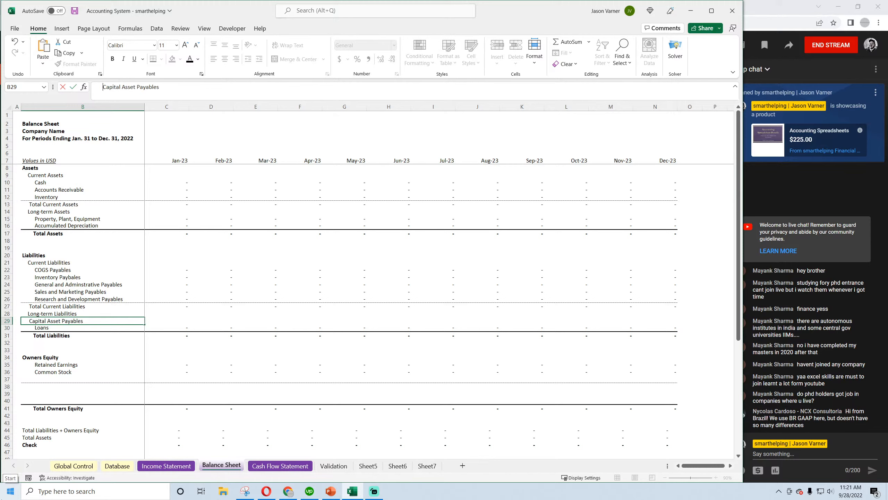
key("Return")
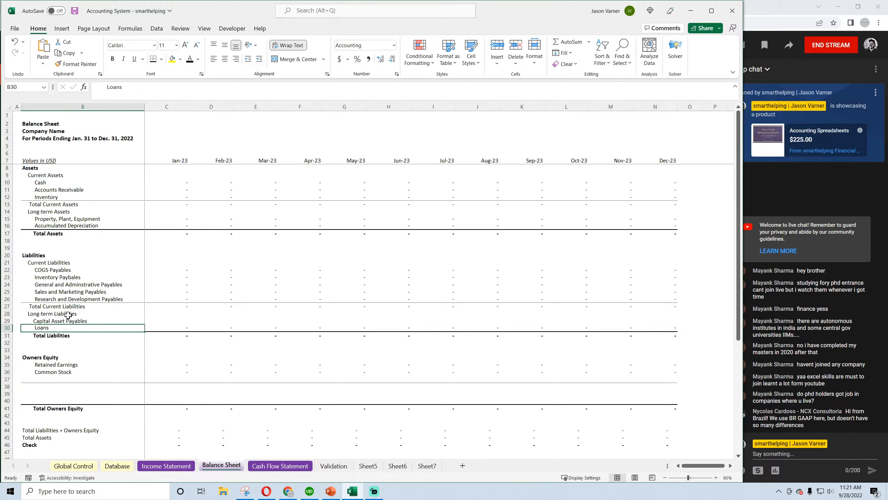
Step: Align the Total Current Liabilities label in B27 with the Long-term Liabilities heading by applying the General number format, and save the workbook
left_click(51, 307)
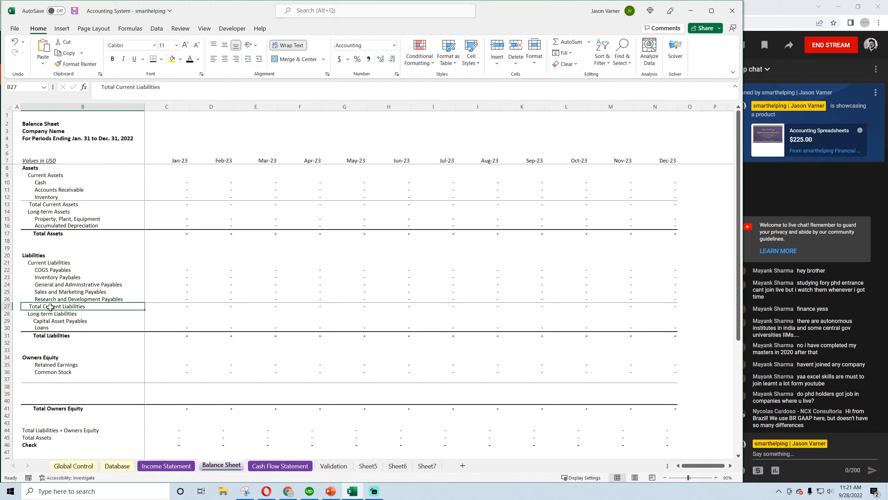
left_click(102, 86)
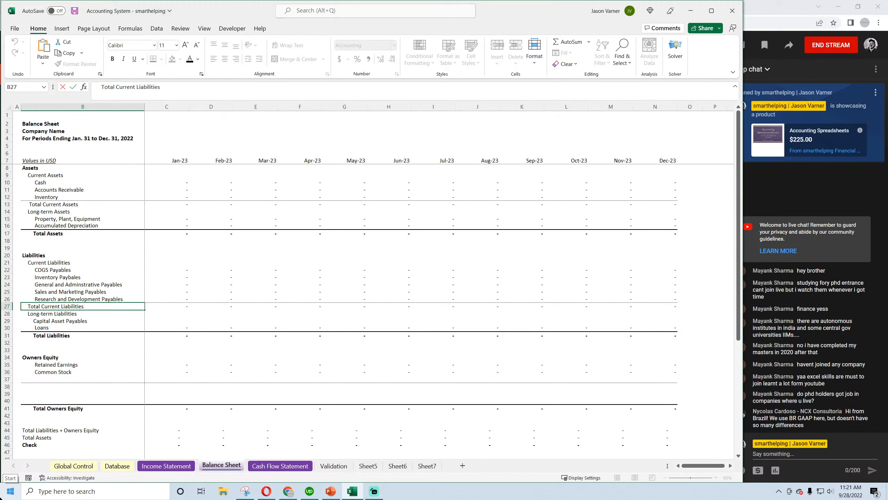
key("Return")
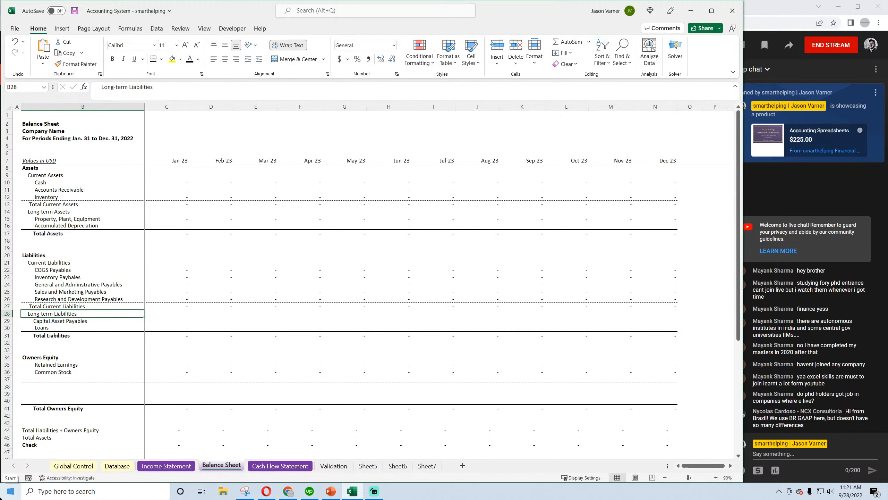
left_click(102, 86)
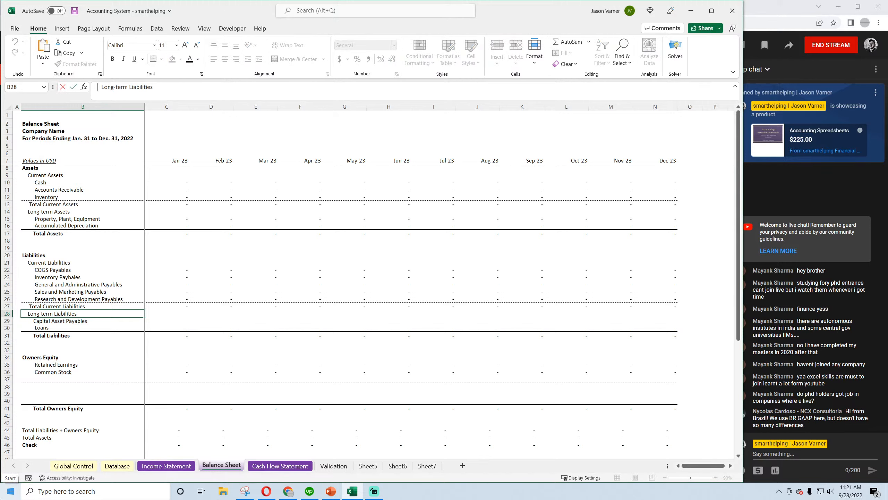
key("Return")
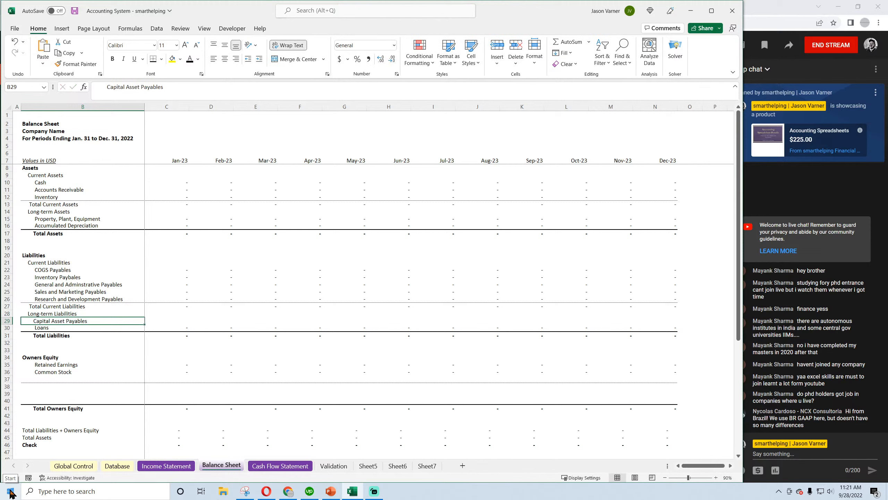
left_click(57, 304)
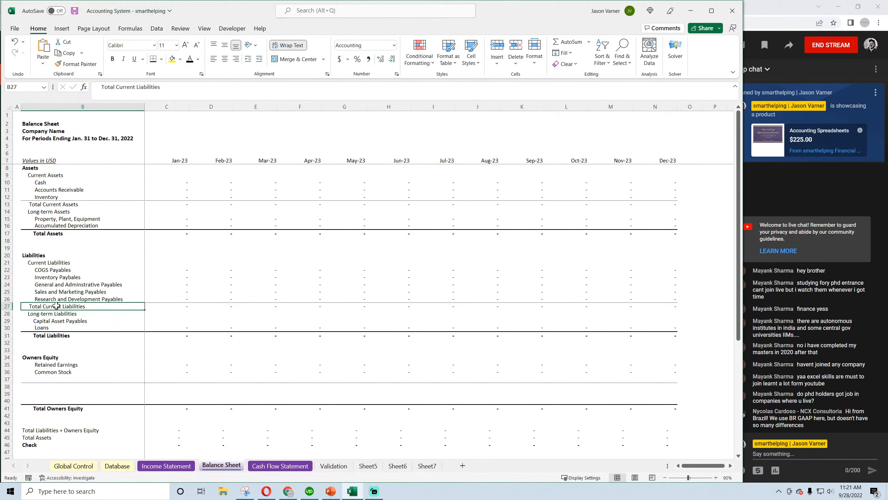
left_click(395, 47)
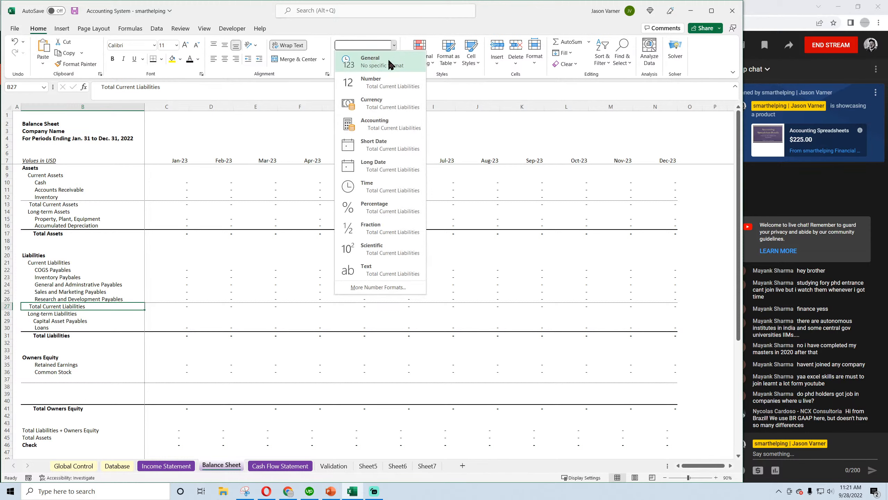
left_click(388, 59)
left_click(300, 254)
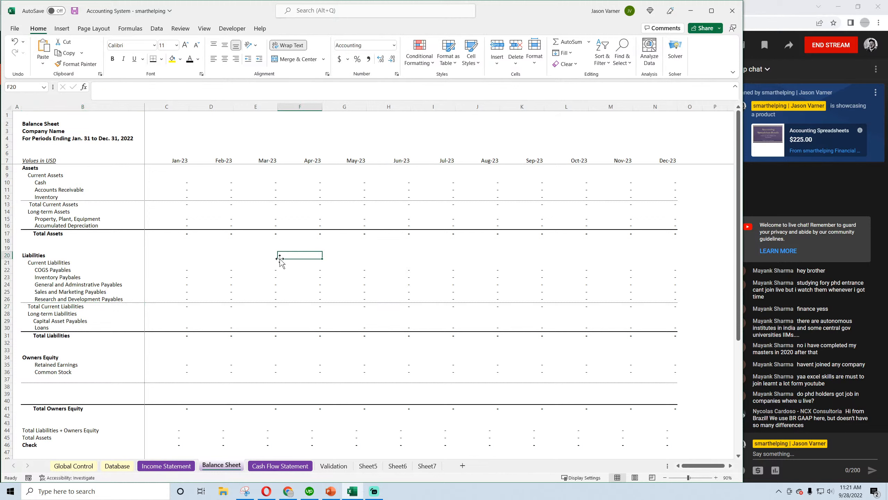
left_click(65, 306)
left_click(60, 314)
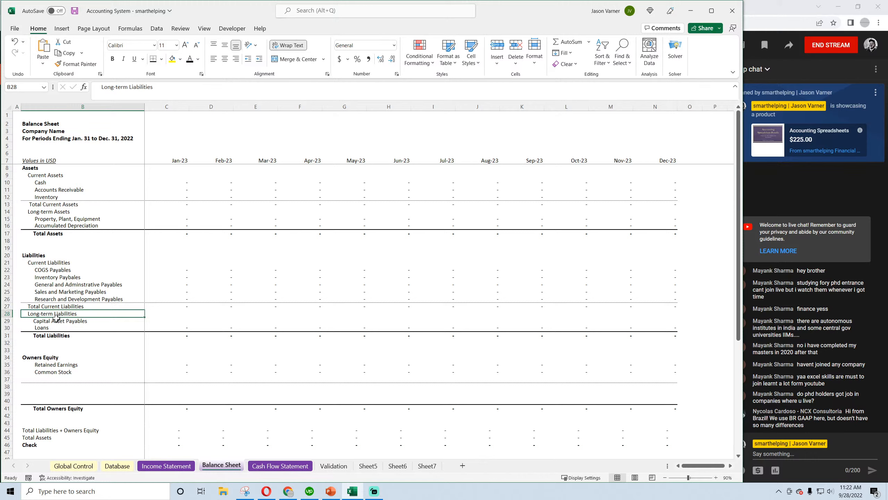
left_click(56, 320)
left_click(160, 319)
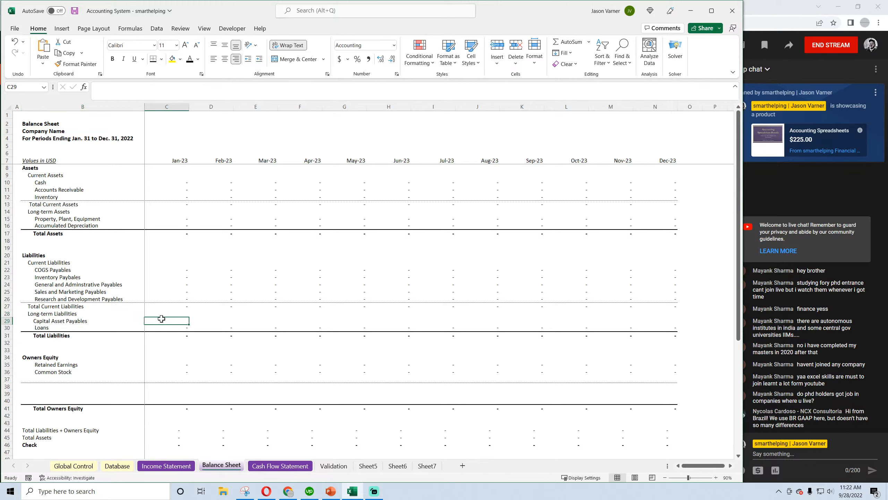
left_click(75, 11)
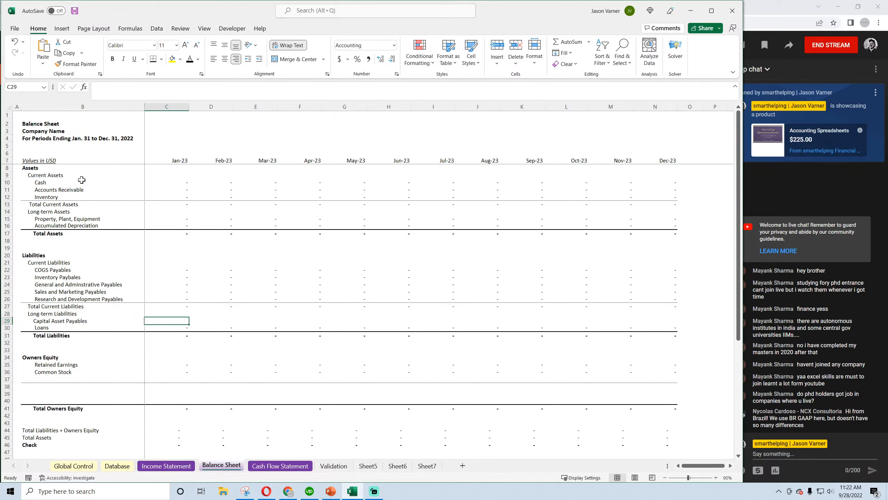
Step: Copy January's General and Administrative Payables formula text from C24 into the Capital Asset Payables cell C29
left_click(175, 285)
left_click(345, 91)
key("ctrl+a")
right_click(130, 90)
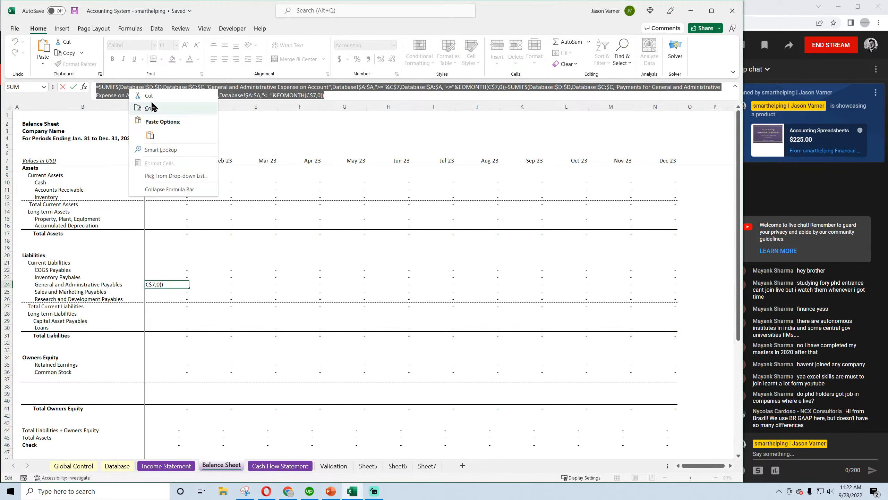
left_click(151, 108)
key("Return")
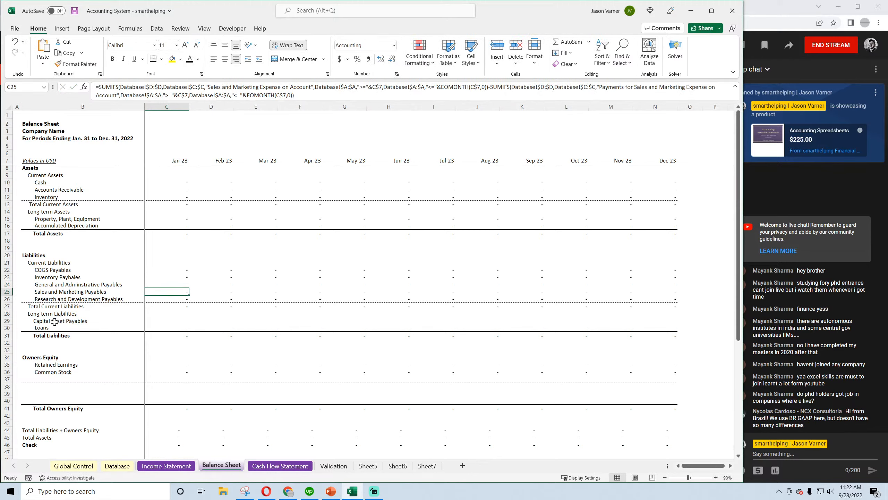
left_click(55, 322)
left_click(178, 319)
right_click(192, 87)
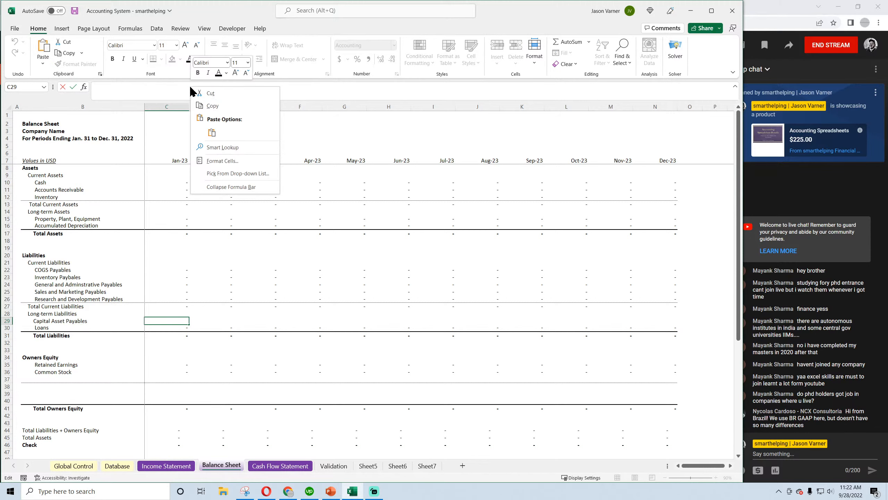
left_click(211, 134)
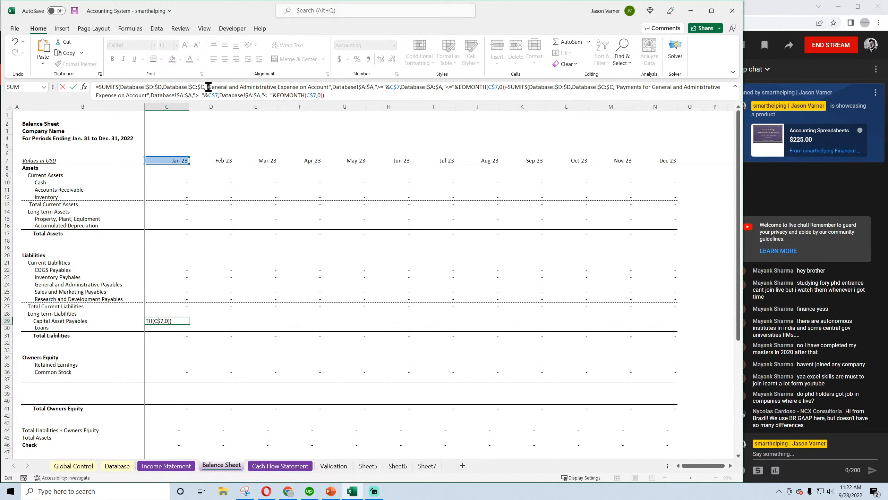
Step: Change the first SUMIFS criterion in C29 to "Capital Asset Purchases on Account"
mouse_move(208, 87)
left_mouse_down()
mouse_move(325, 87)
mouse_move(209, 87)
left_mouse_up()
left_click(328, 86)
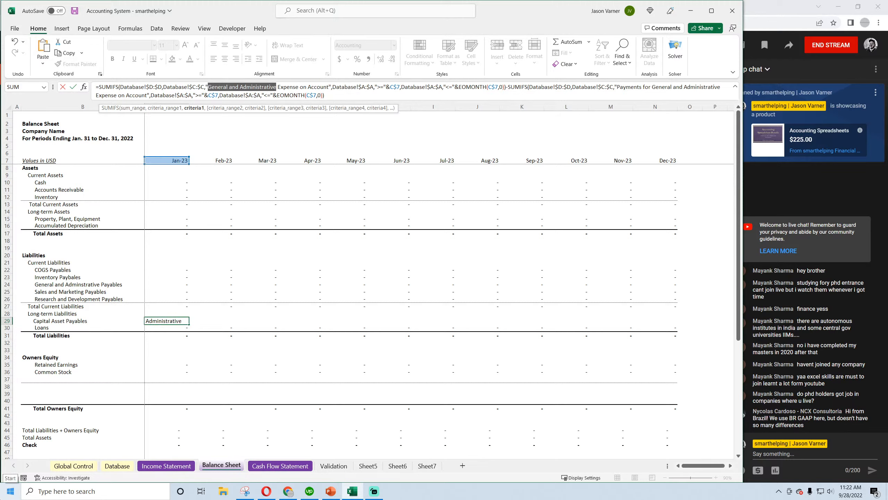
type("Capital Asset")
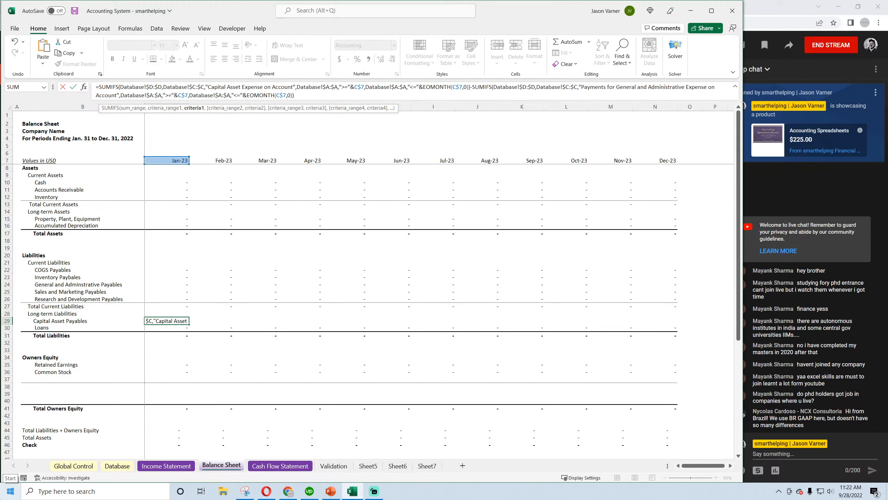
type(" Purchases")
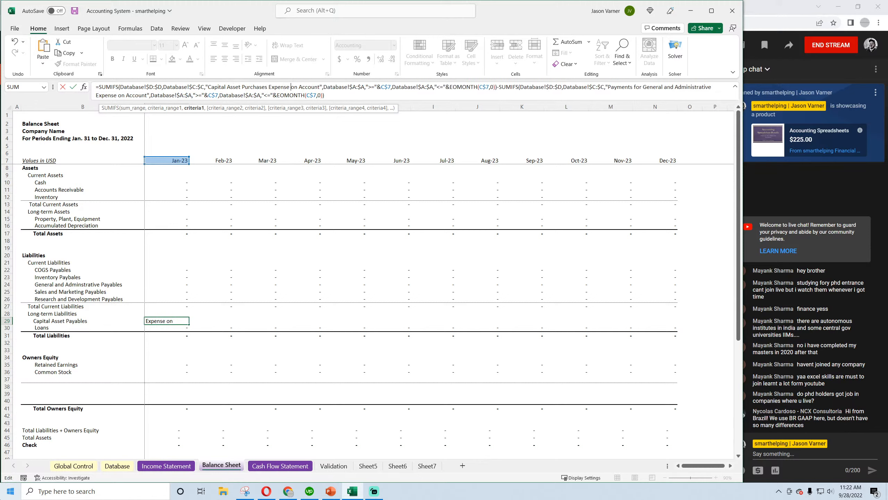
key("BackSpace")
key("BackSpace")
key("BackSpace")
key("BackSpace")
key("BackSpace")
key("BackSpace")
key("BackSpace")
key("BackSpace")
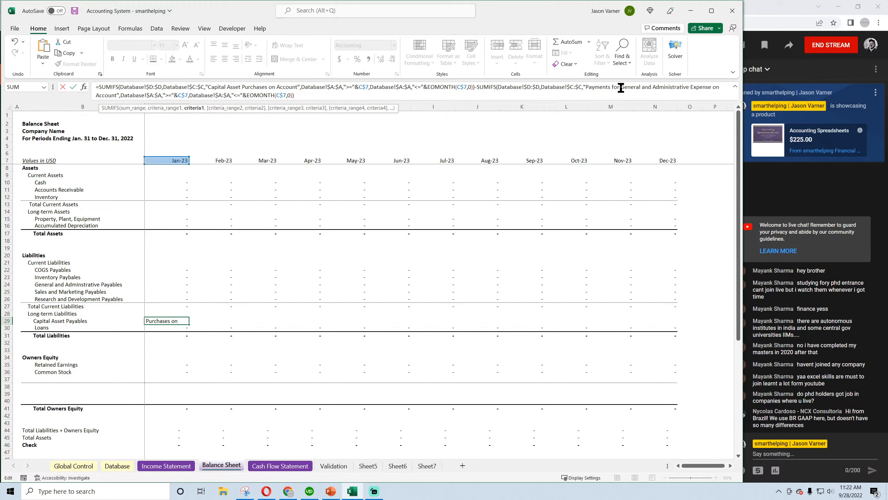
Step: Change the subtracted SUMIFS criterion in C29 to "Payments for Capital Asset Purchases on Account" and commit the formula
left_click_drag(621, 89, 711, 88)
type("Capital Asse")
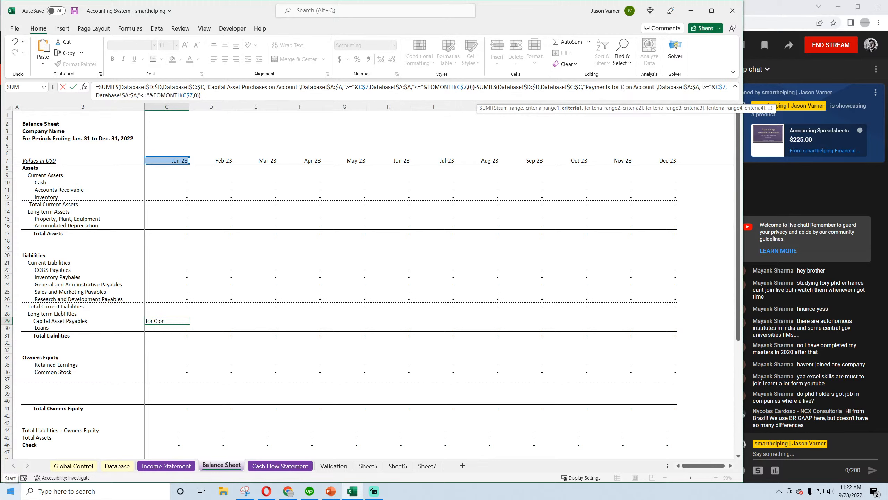
type("t Purchases")
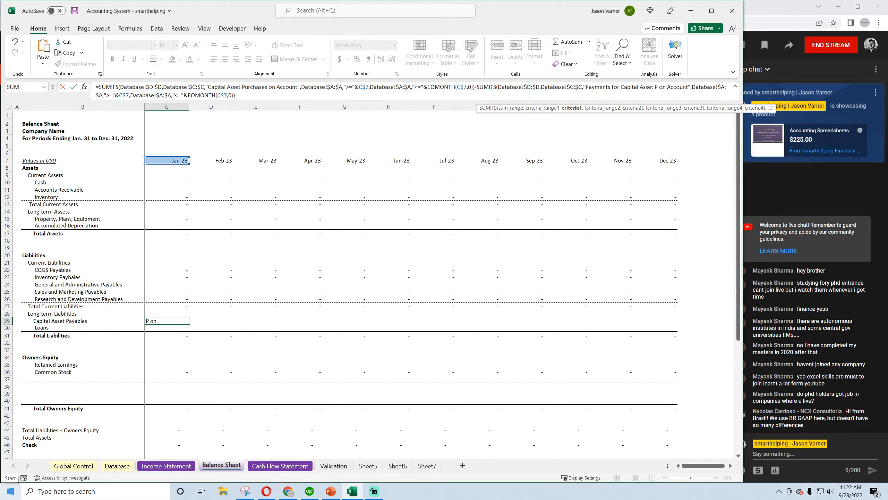
key("Return")
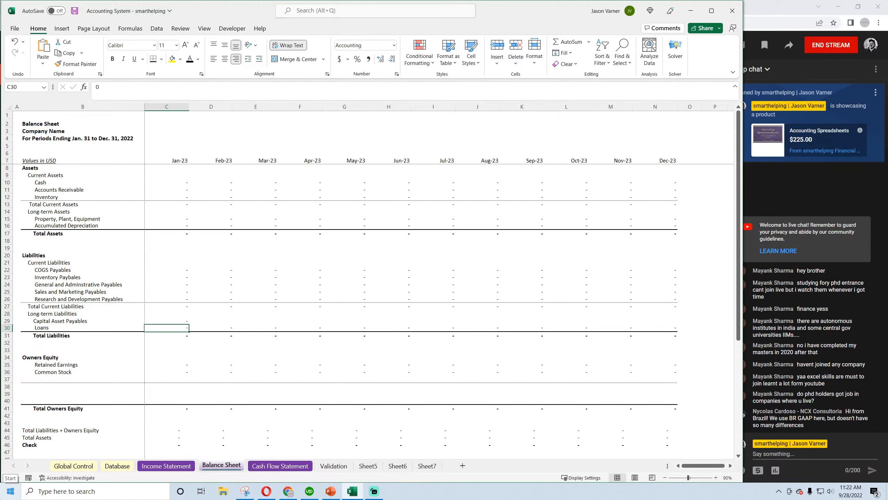
Step: Extend the Capital Asset Payables formula to February, add the prior month's balance with +C29, and fill it across to December
left_click(179, 320)
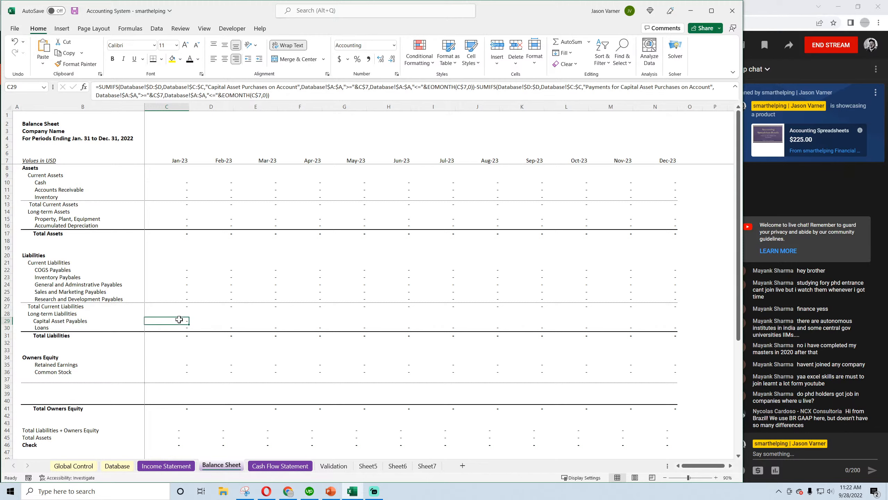
left_click_drag(189, 324, 220, 326)
left_click(222, 321)
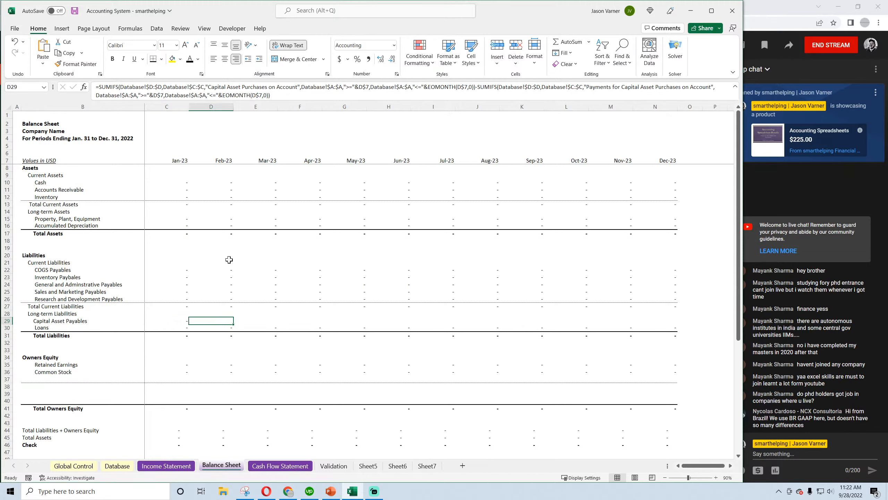
left_click(300, 96)
type("+")
left_click(178, 319)
key("Return")
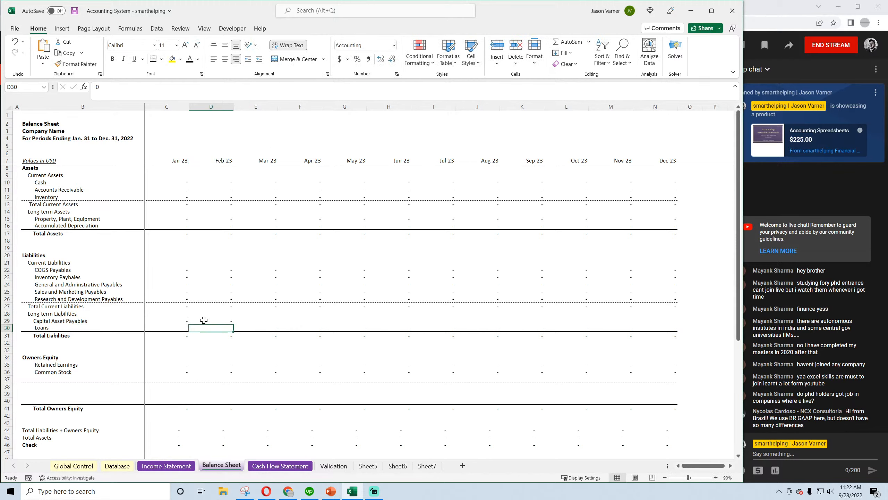
left_click(229, 323)
left_click_drag(233, 324, 675, 329)
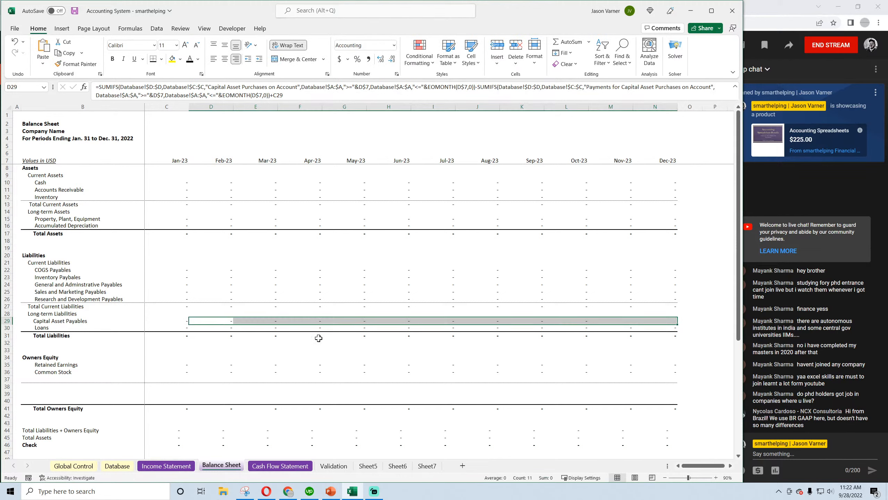
Step: Include Capital Asset Payables in Total Liabilities by setting C31 to =C30+C27+C29, fill it across to December, and save the workbook
left_click(272, 337)
type("=E30+E27")
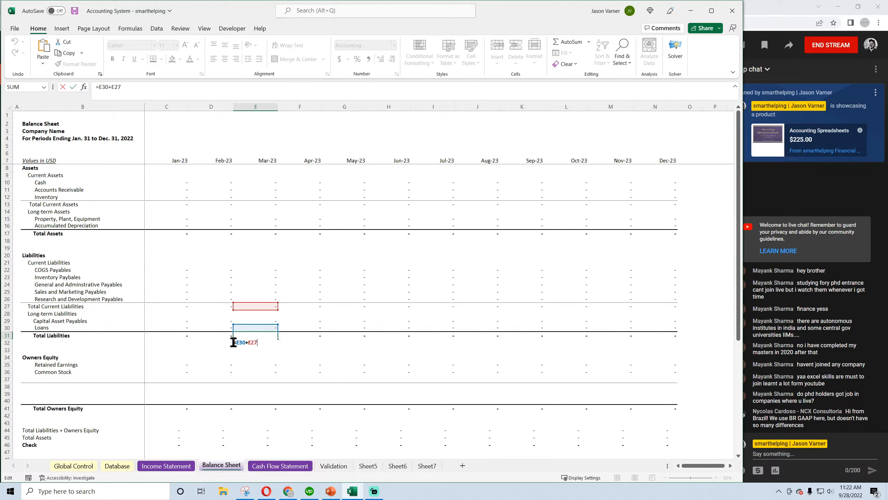
key("Return")
left_click(177, 335)
type("=C30+C27+")
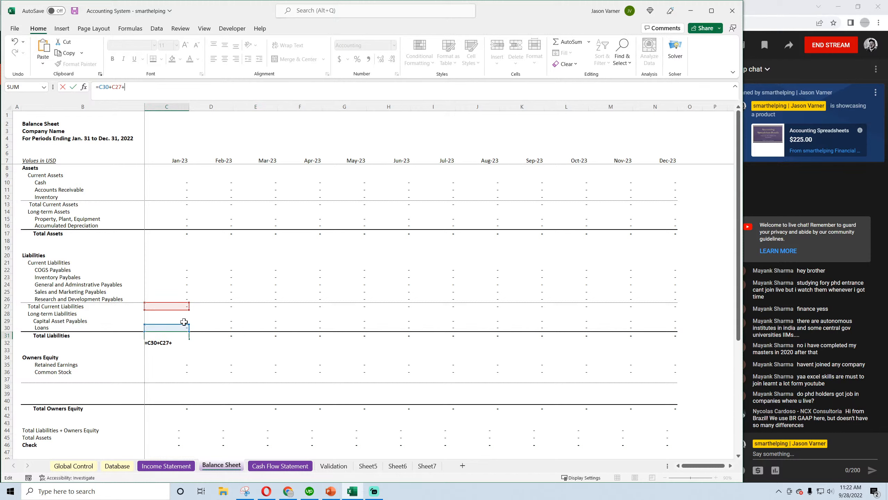
left_click(183, 321)
key("Return")
left_click(185, 337)
left_click_drag(189, 339, 673, 341)
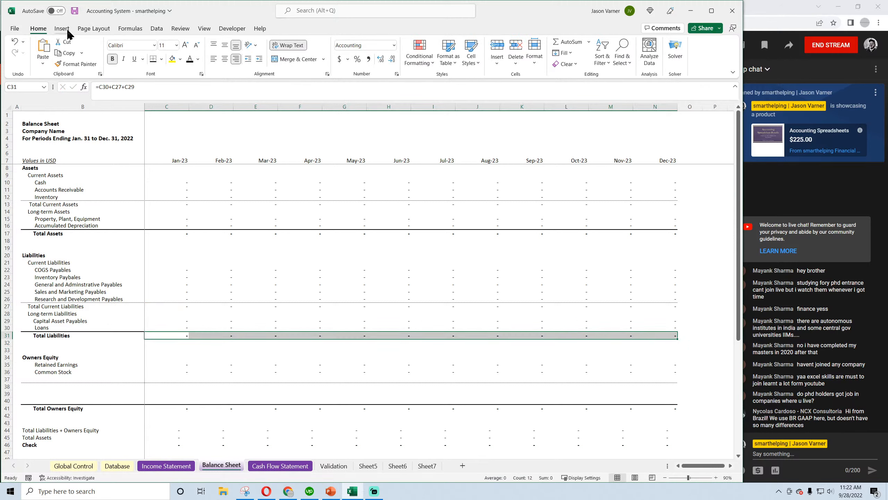
left_click(74, 11)
left_click(182, 286)
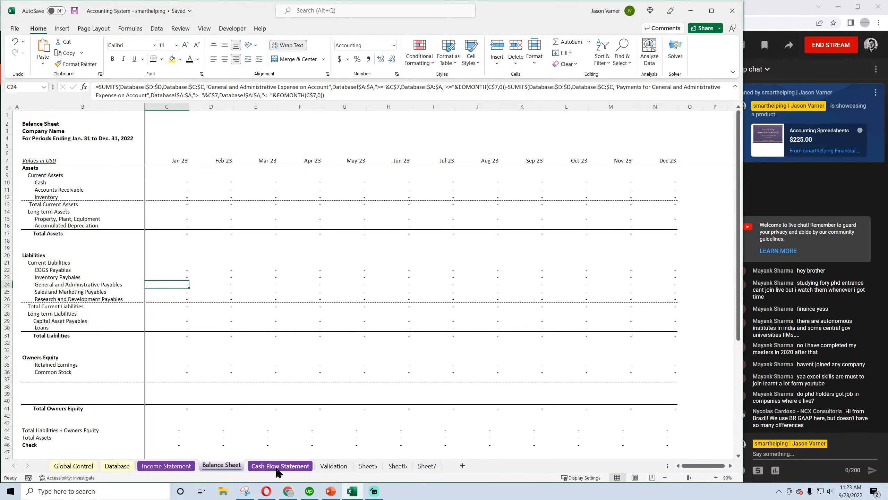
Step: Start a test transaction in row 2 of the Database sheet with date 1/1/2023 and description "buy dozer"
left_click(271, 466)
left_click(218, 468)
left_click(167, 465)
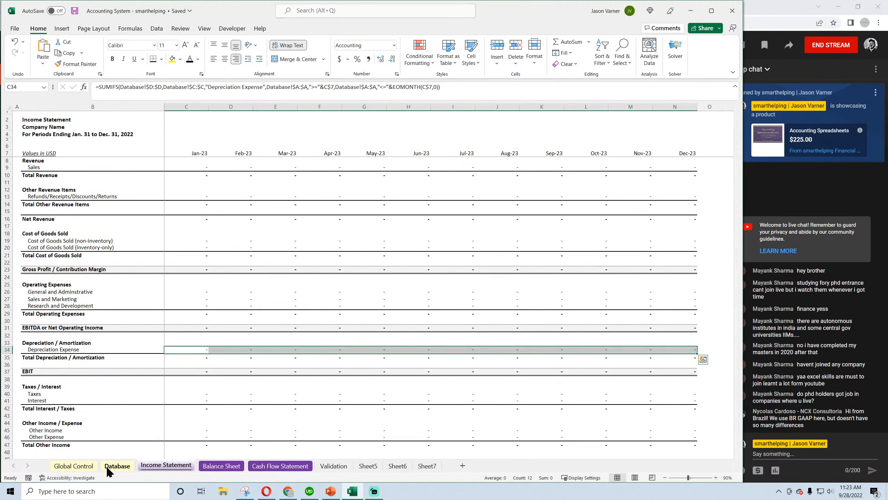
left_click(117, 466)
left_click(58, 122)
type("1")
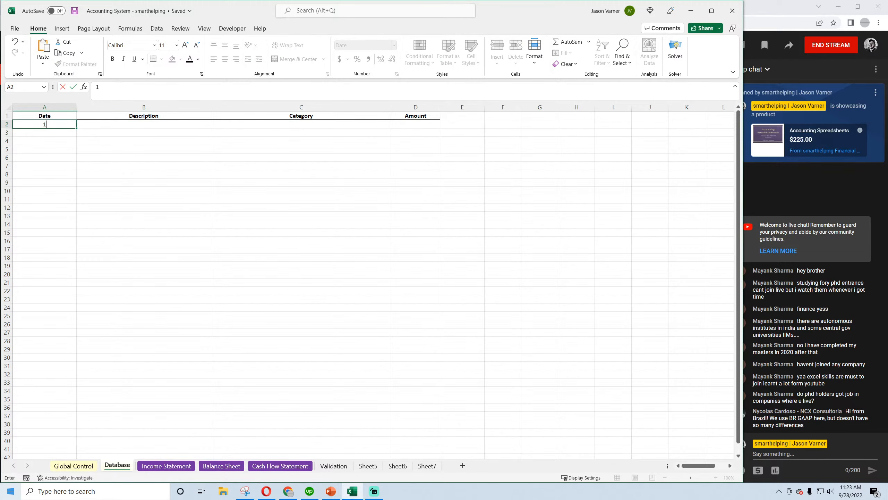
type("/1/2023")
key("Tab")
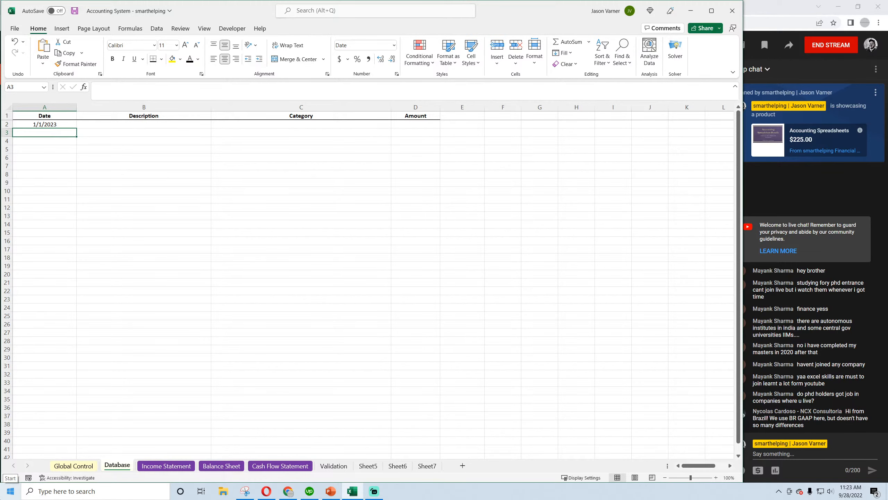
type("buy")
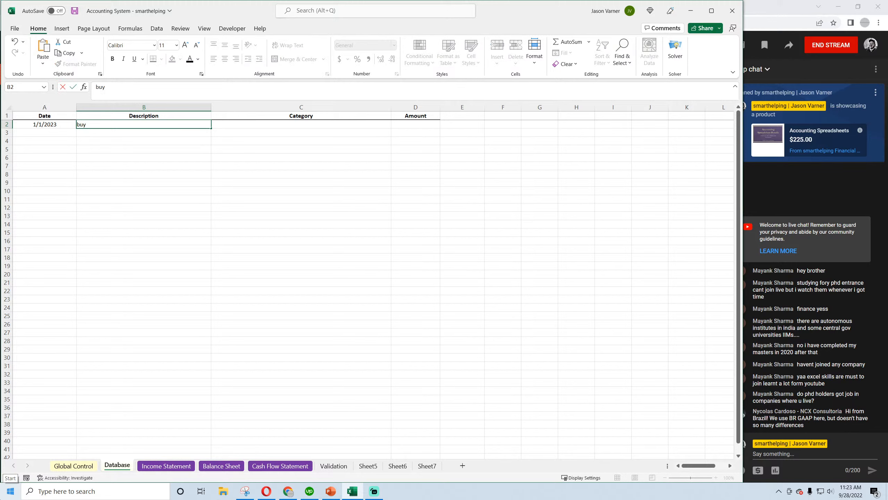
type(" dozer")
key("Tab")
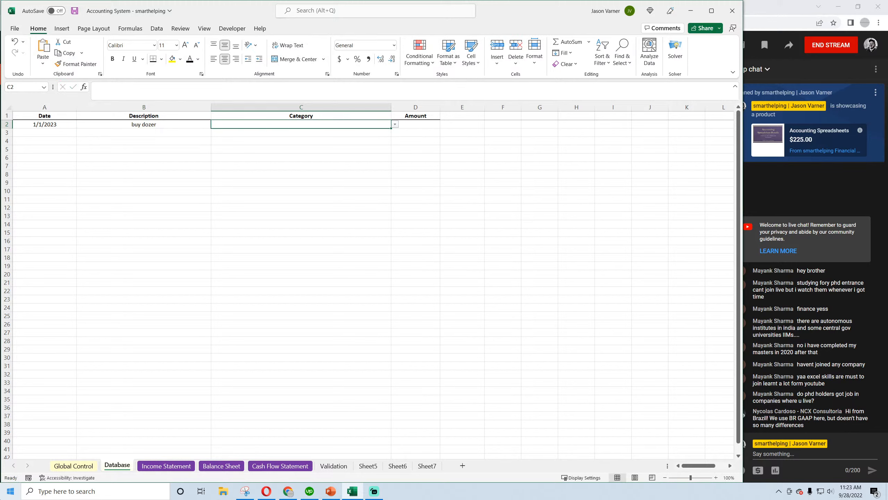
Step: Set the row 2 transaction's category to Capital Asset Purchase and its amount to 500000
key("super+x")
left_click(458, 128)
left_click(396, 125)
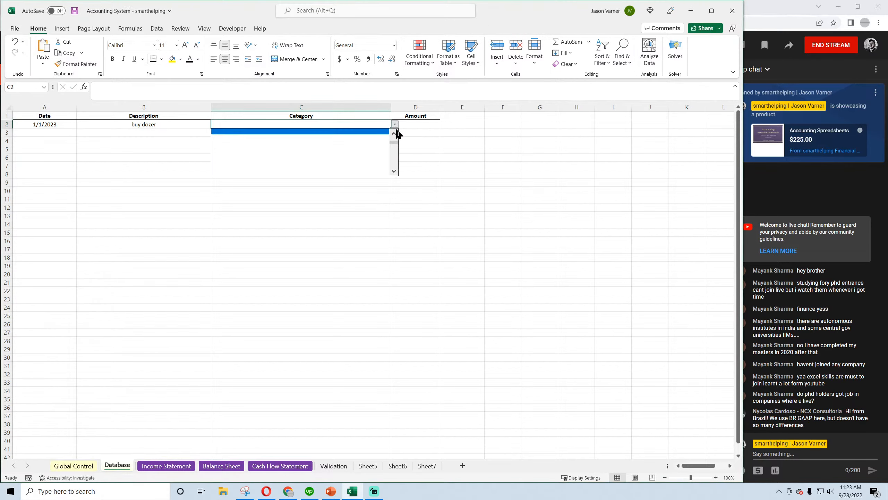
left_click(395, 133)
left_click(394, 136)
left_click(394, 137)
left_click(395, 137)
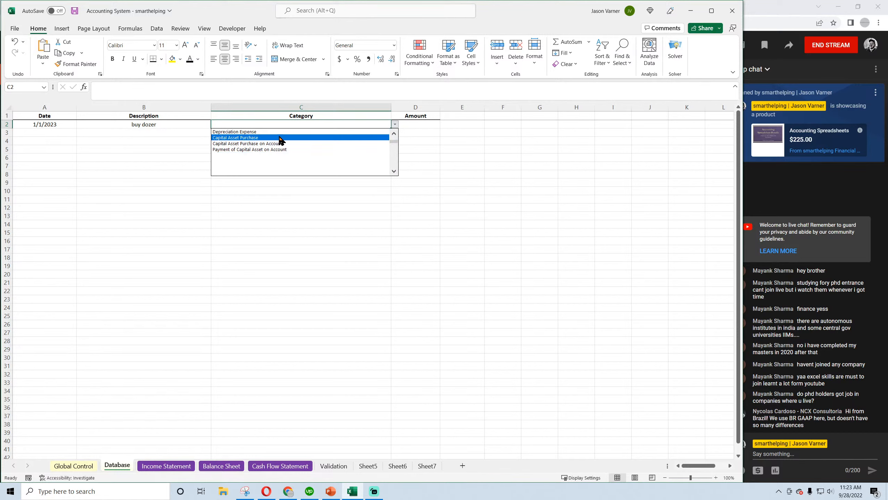
left_click(279, 138)
key("Tab")
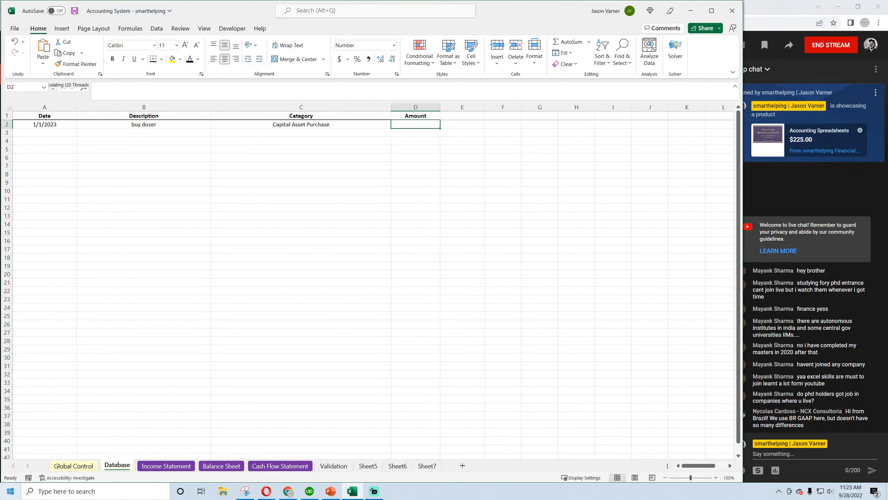
type("500000")
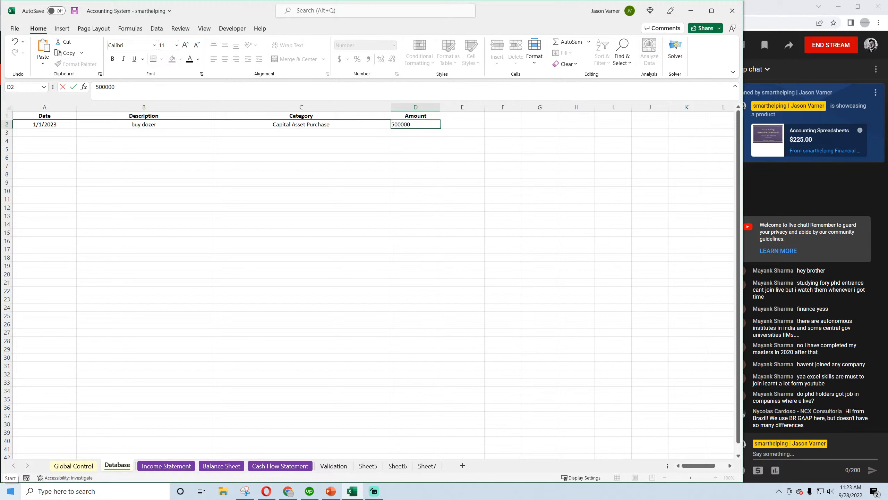
key("Return")
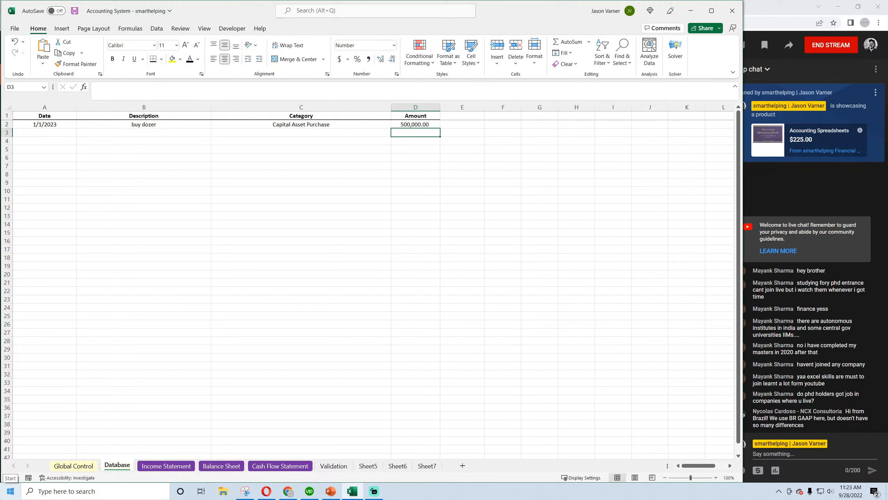
Step: Duplicate the row 2 transaction into row 3 and change the copy's date to 2/1/2023
left_click_drag(43, 123, 416, 124)
key("ctrl+c")
left_click(55, 132)
key("ctrl+v")
left_click(55, 131)
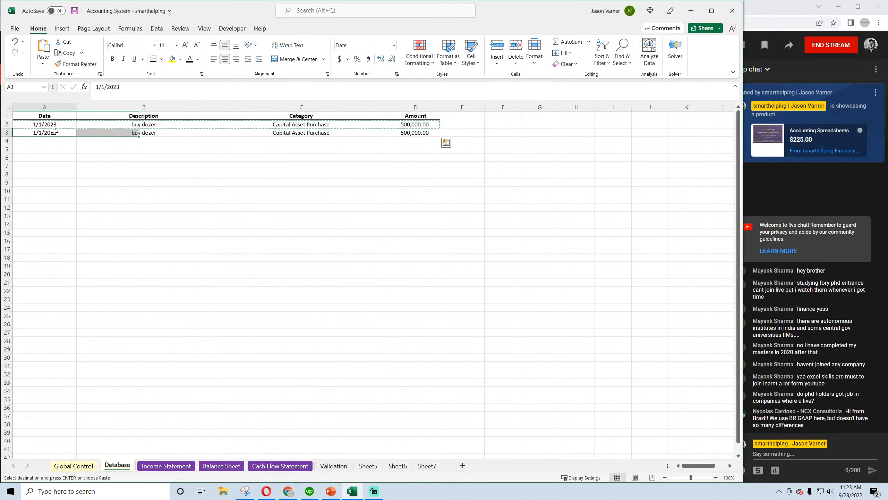
left_click(97, 87)
key("BackSpace")
type("2")
left_click(131, 231)
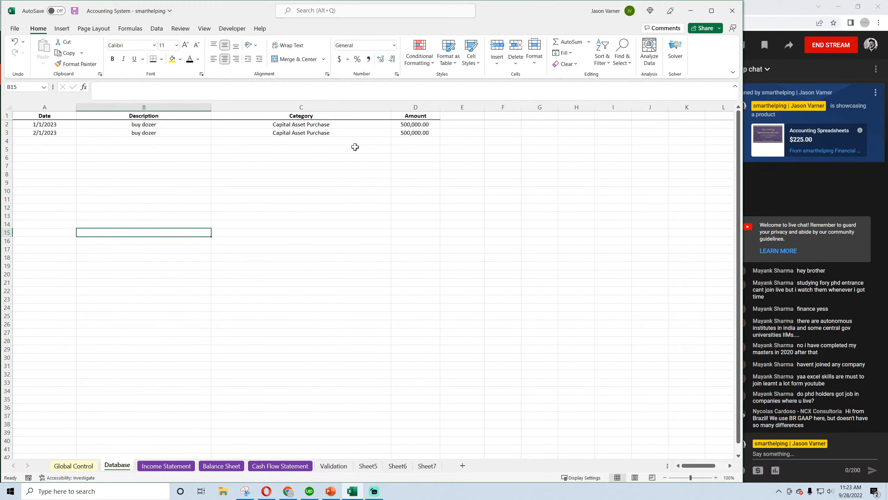
Step: Copy the two Capital Asset Purchase transactions in rows 2 and 3 into rows 4 and 5
left_click_drag(414, 132, 89, 133)
left_click_drag(52, 124, 407, 126)
key("ctrl+c")
left_click(43, 140)
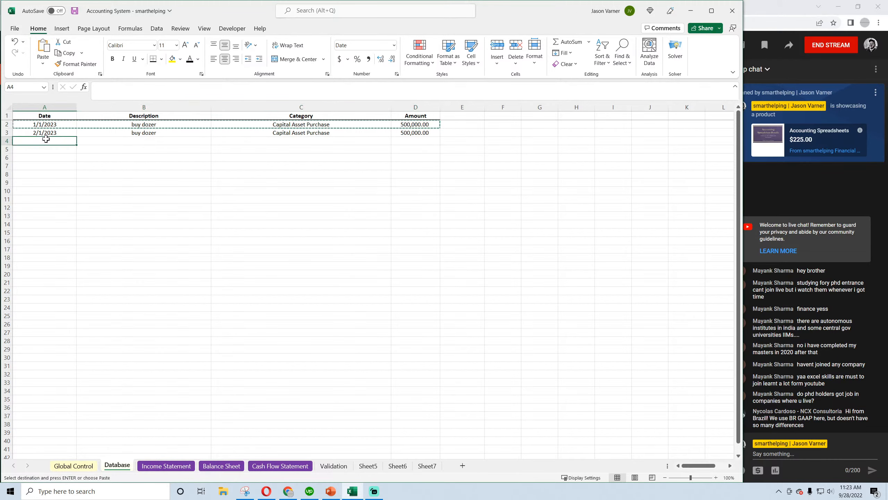
key("ctrl+v")
mouse_move(52, 125)
left_mouse_down()
mouse_move(398, 127)
mouse_move(52, 133)
left_mouse_up()
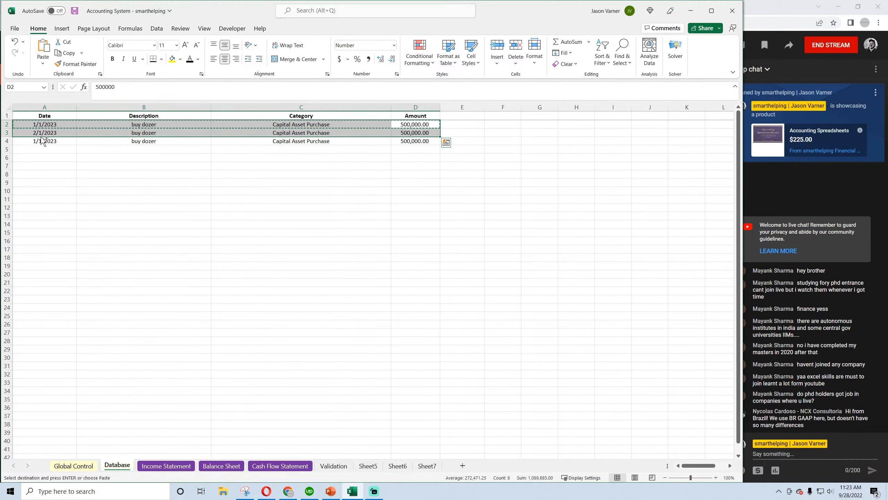
key("ctrl+c")
left_click(45, 142)
key("ctrl+v")
left_click(160, 141)
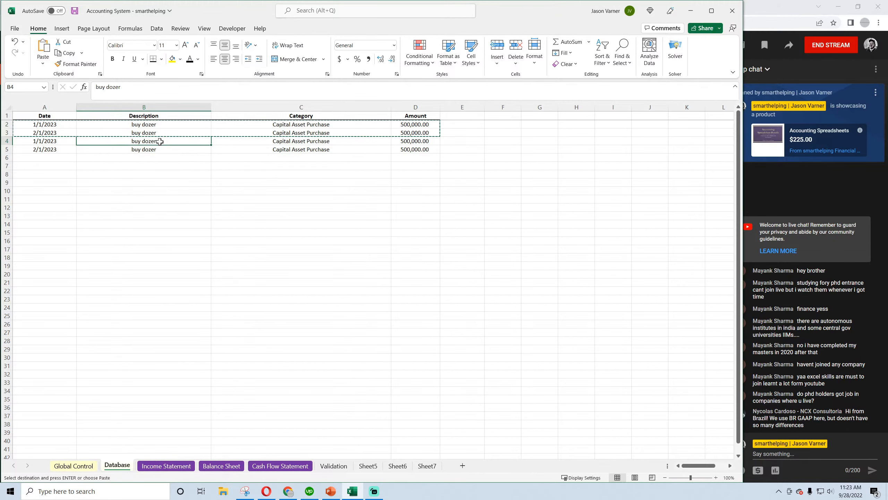
double_click(164, 141)
left_click(191, 181)
Step: Change the category of rows 4 and 5 to Capital Asset Purchase on Account and save the workbook
left_click(320, 141)
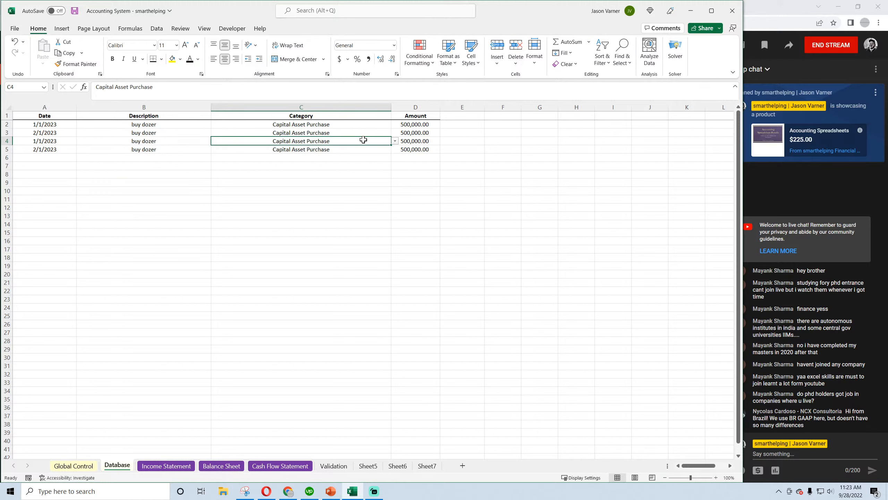
left_click(395, 141)
left_click(360, 154)
left_click(344, 150)
left_click(394, 149)
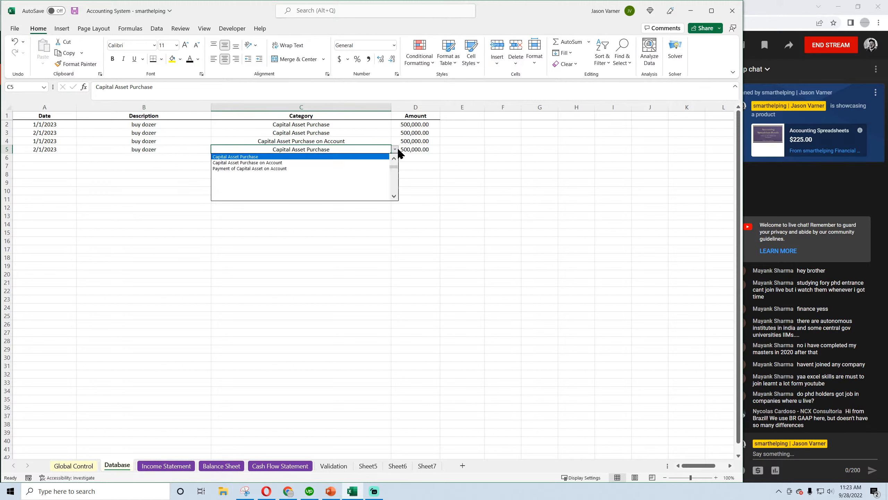
left_click(372, 162)
left_click(335, 199)
left_click(319, 124)
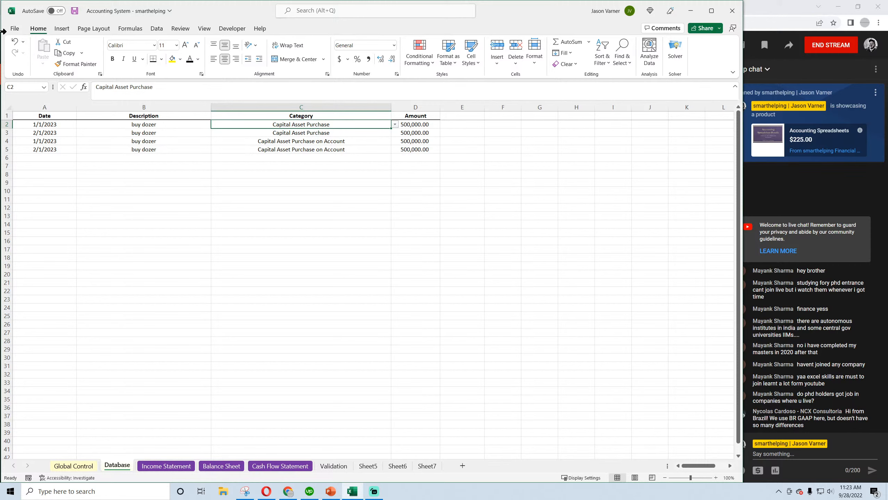
left_click(75, 11)
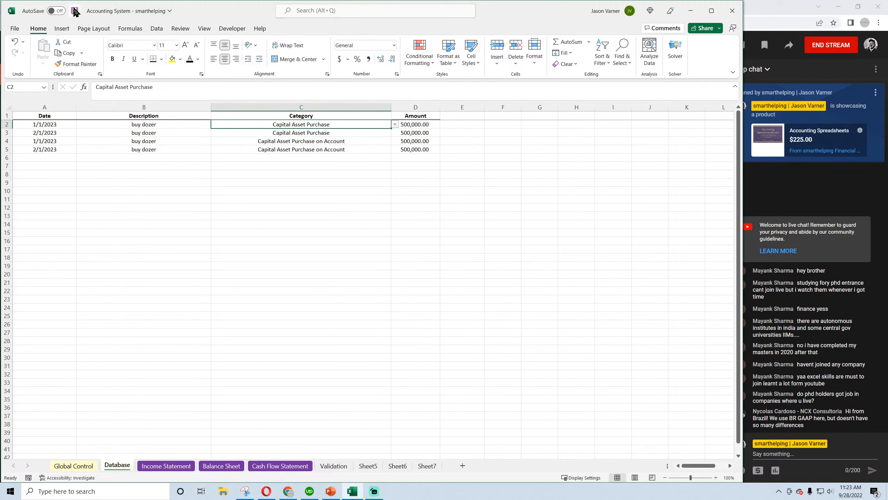
left_click(323, 143)
left_click(323, 149)
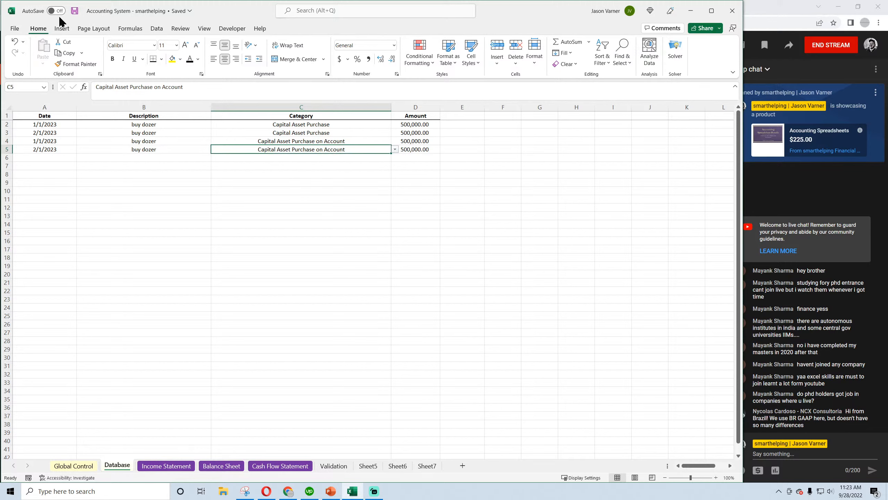
Step: Set the amounts of the two on-account purchases to 1,200,000 in D4 and 2,000,000 in D5
left_click(423, 142)
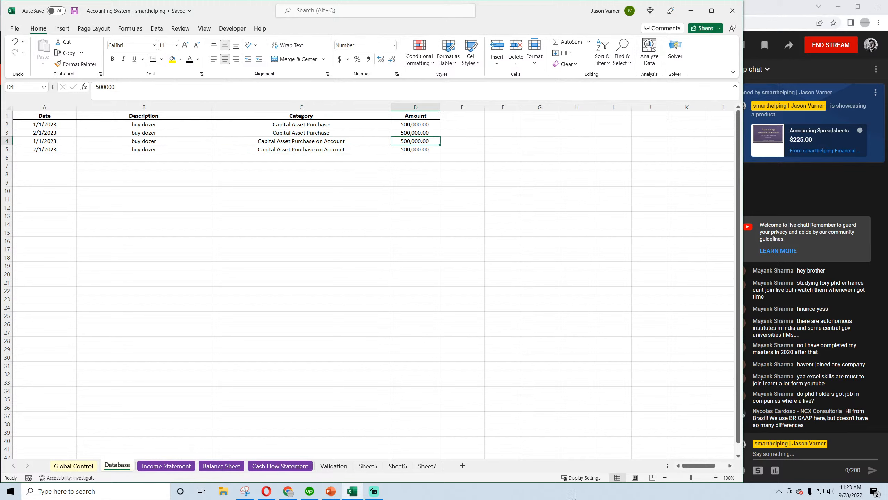
type("12,00")
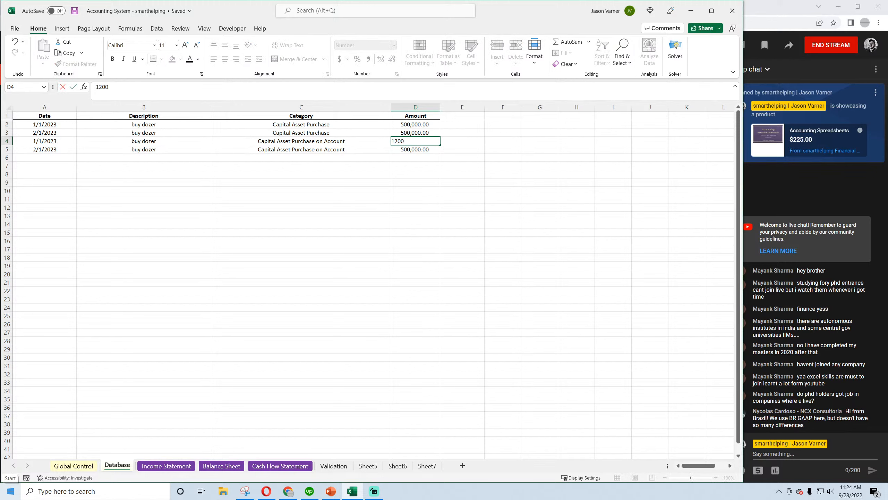
type("0,000")
key("Return")
type("2,000")
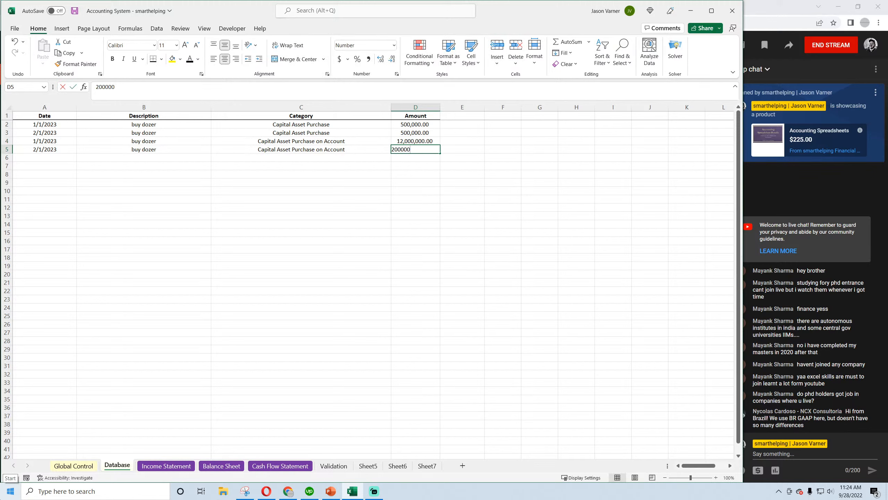
type(",000")
key("Return")
key("Up")
key("Up")
type("1,200,")
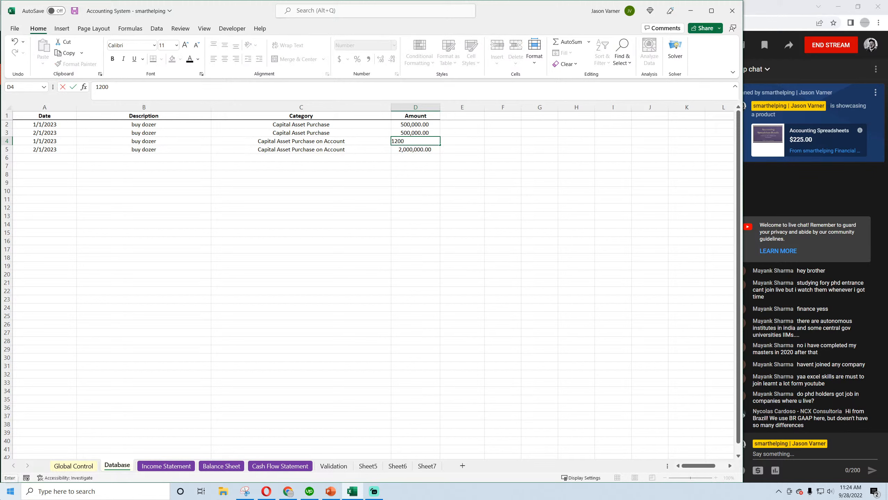
type("000")
key("Return")
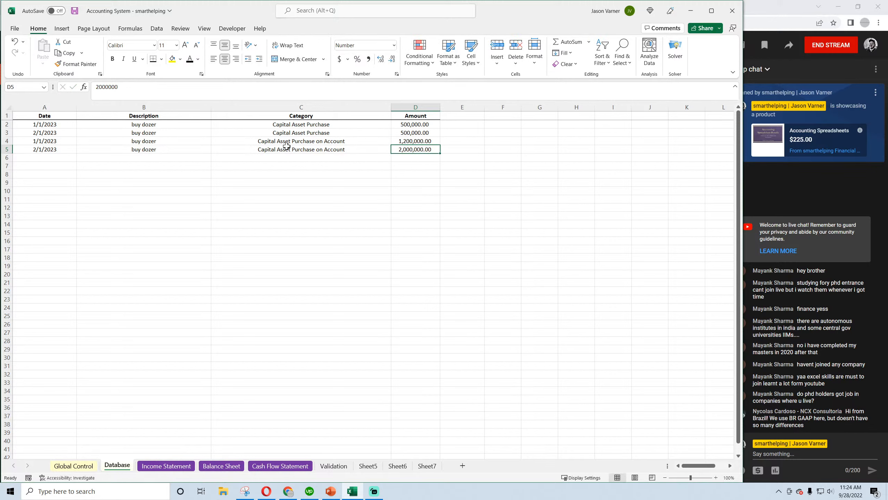
left_click(287, 146)
left_click_drag(295, 124, 413, 129)
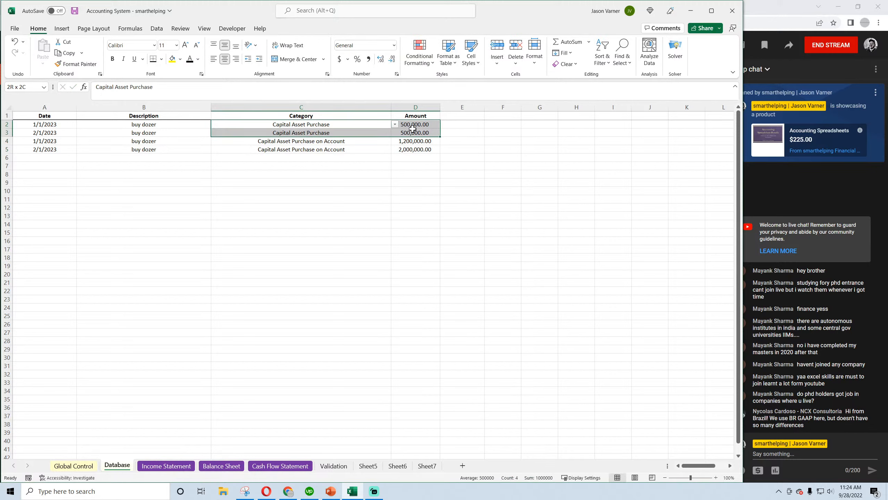
left_click_drag(280, 140, 279, 150)
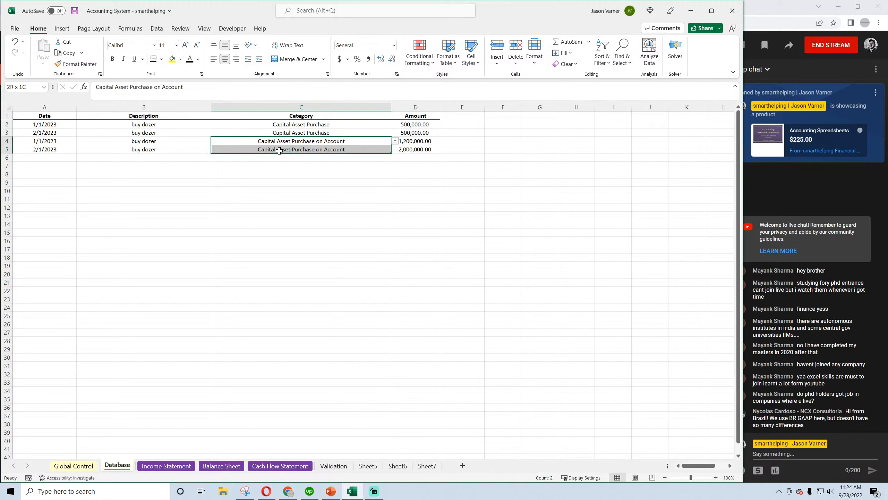
left_click_drag(58, 140, 414, 149)
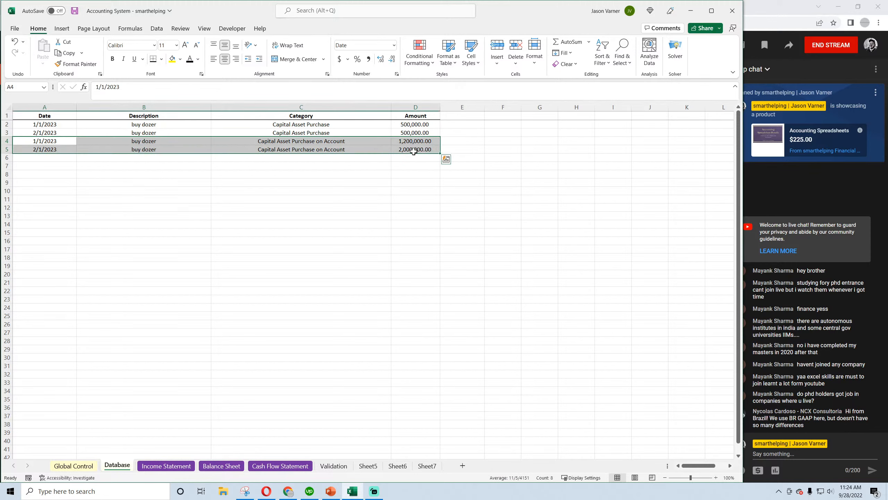
Step: Add a transaction in row 6 dated 4/1/2023 with the description "pay"
left_click(44, 158)
type("4/1/")
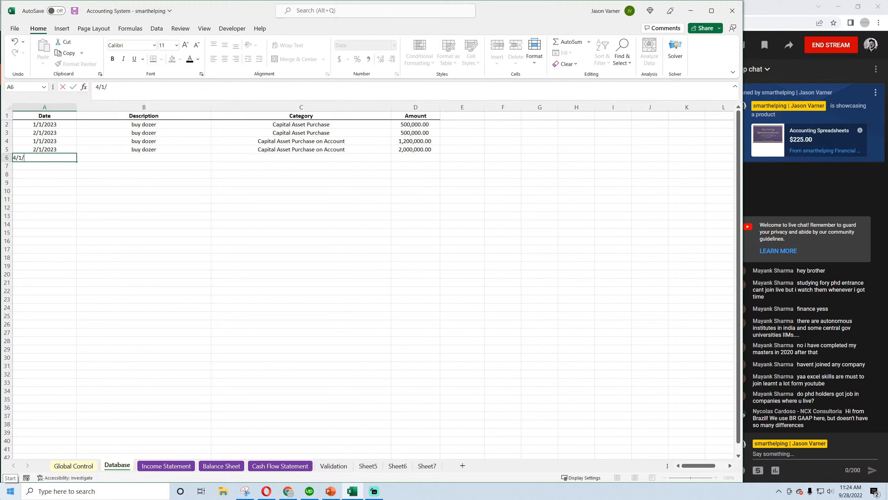
type("2023")
key("Return")
key("Up")
key("Right")
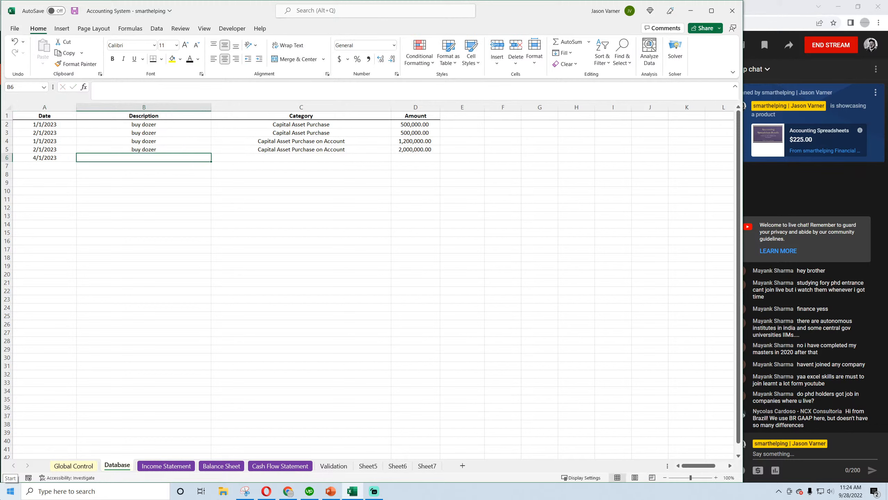
type("pay")
key("Return")
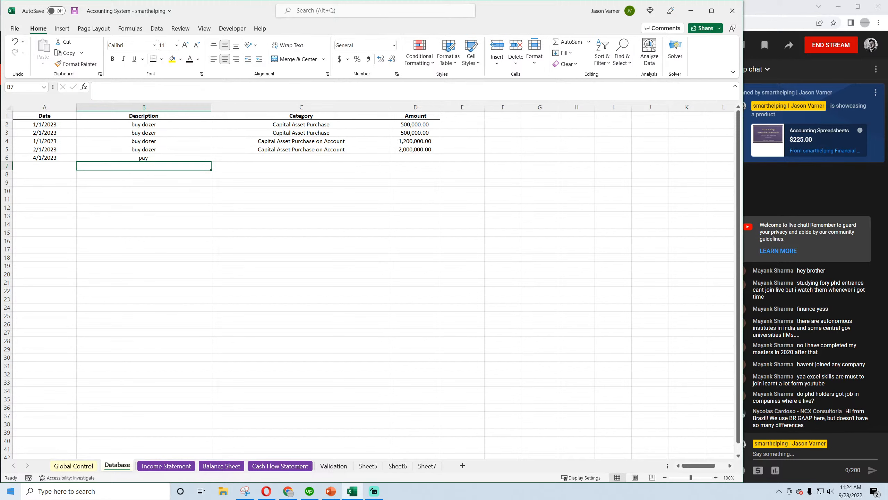
Step: Set the row 6 payment's category to Payment of Capital Asset on Account and its amount to 50,000, and save the workbook
key("Up")
key("Right")
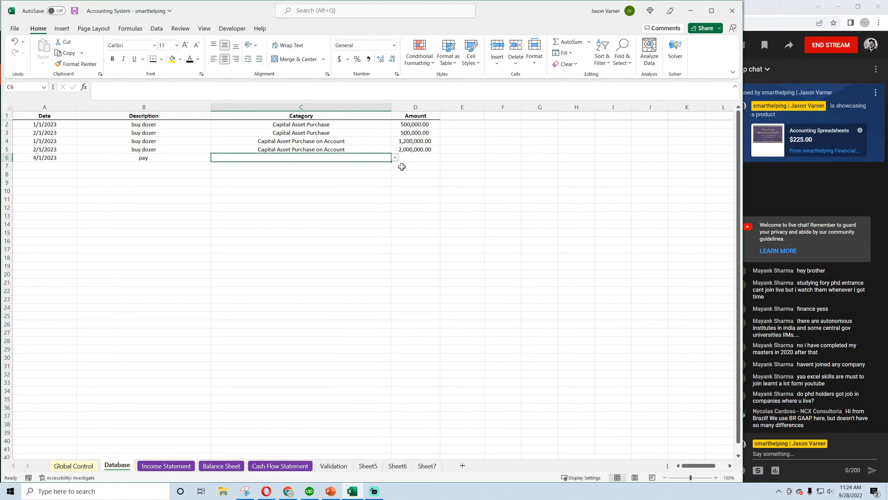
left_click(395, 157)
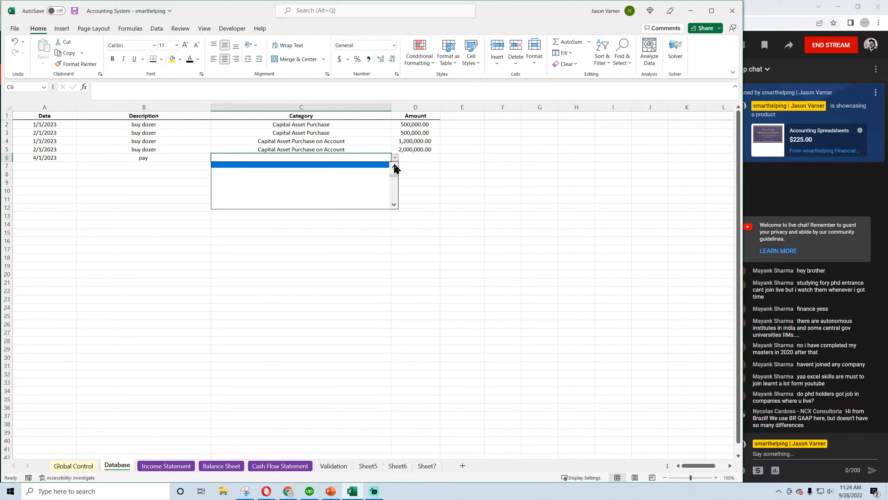
left_click(351, 169)
left_click(431, 156)
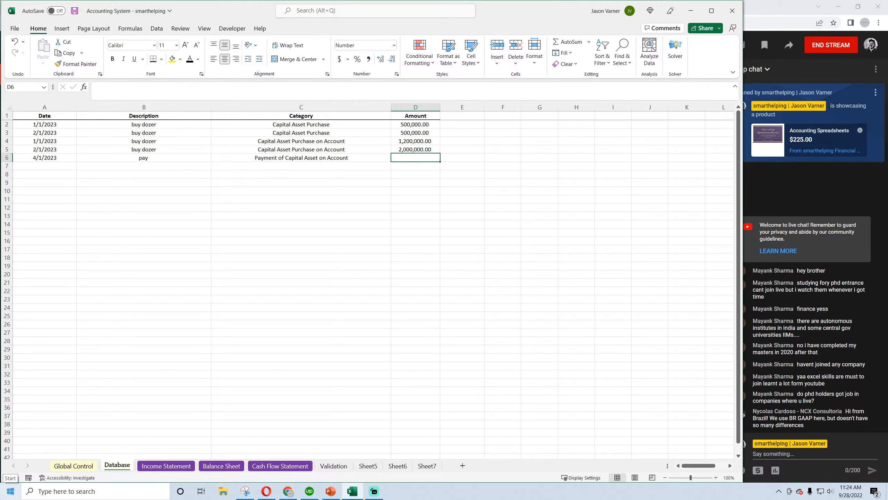
type("5")
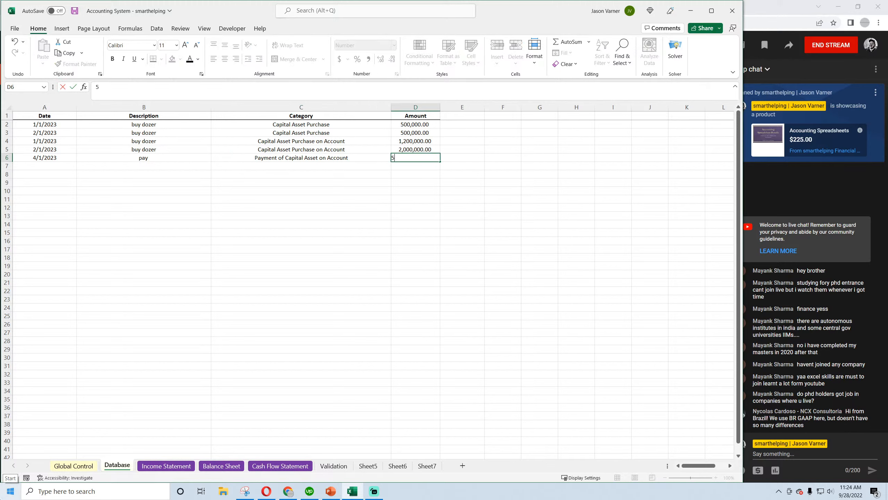
type("0,000")
key("Return")
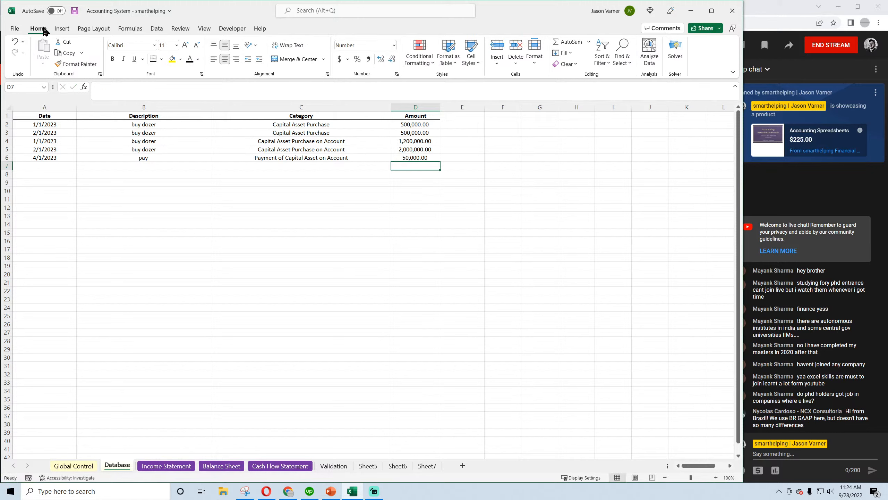
left_click(75, 11)
Step: Copy the payment transaction in row 6 into row 7, date it 5/1/2023, and save the workbook
left_click_drag(42, 158, 433, 160)
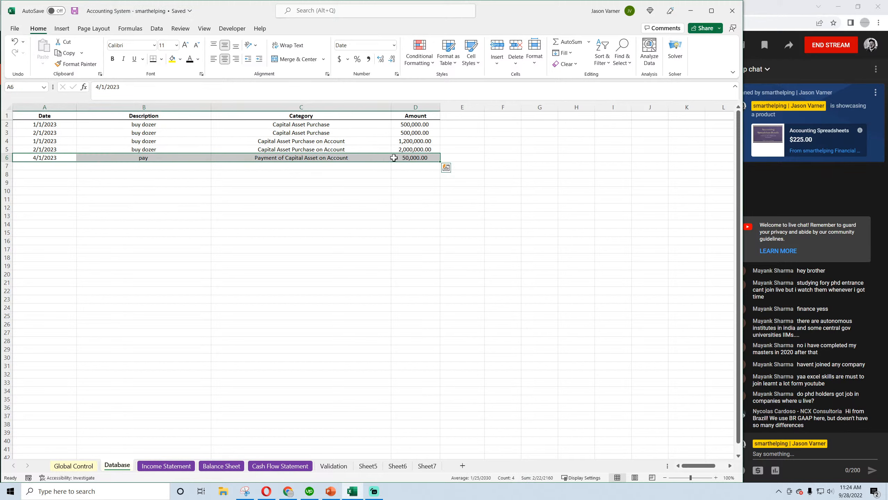
key("ctrl+c")
left_click(70, 166)
key("ctrl+v")
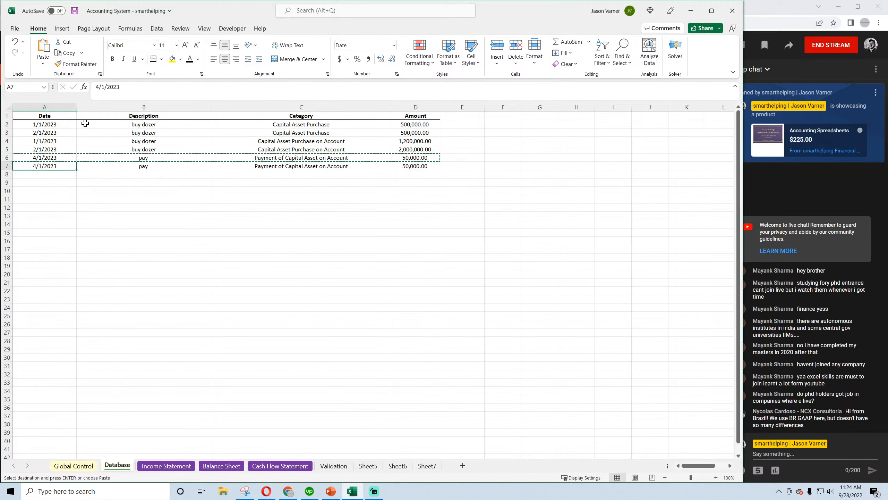
left_click(96, 87)
type("5")
left_click(193, 217)
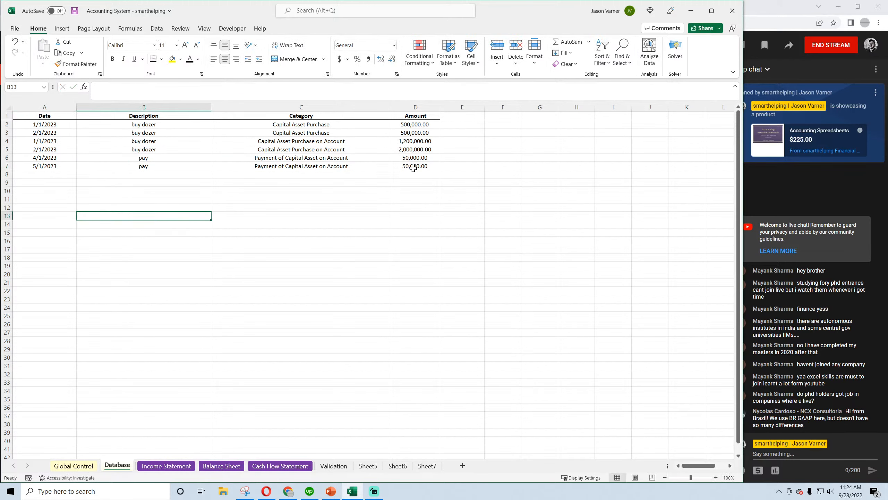
left_click(416, 167)
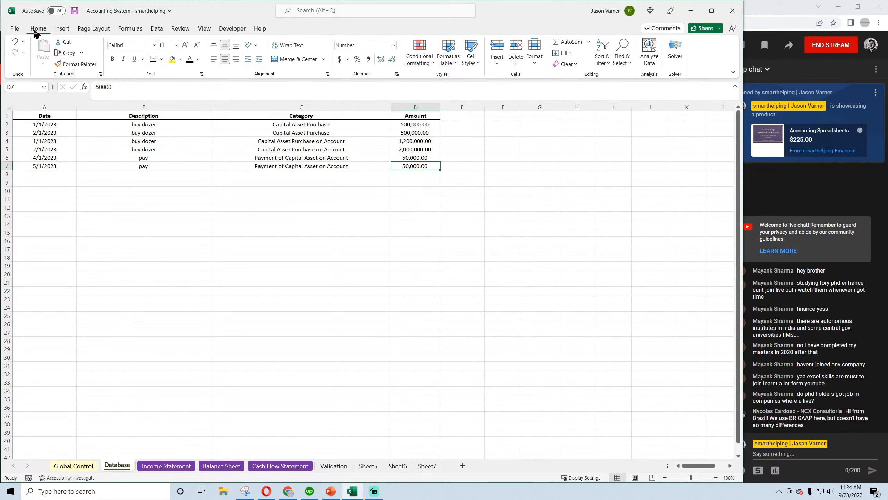
left_click(75, 11)
Step: Check the Income Statement lines against the capital asset transactions entered in the Database sheet
left_click(280, 170)
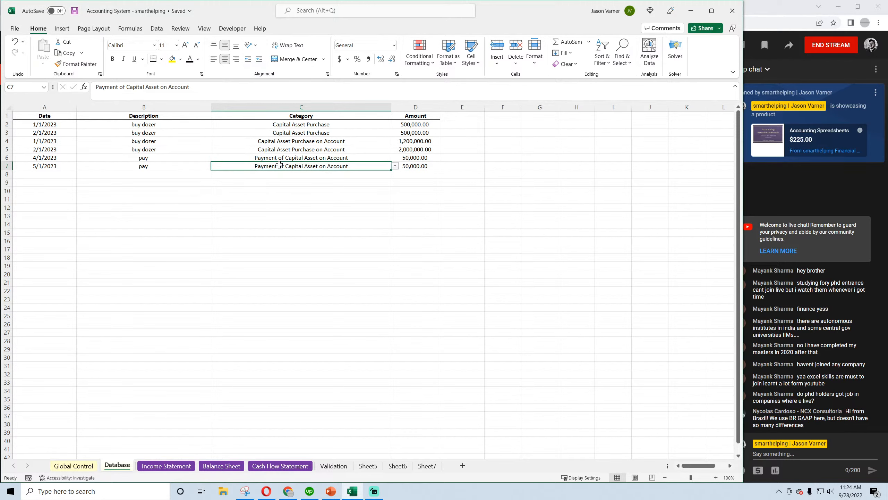
left_click(167, 465)
scroll(152, 386, "down", 10)
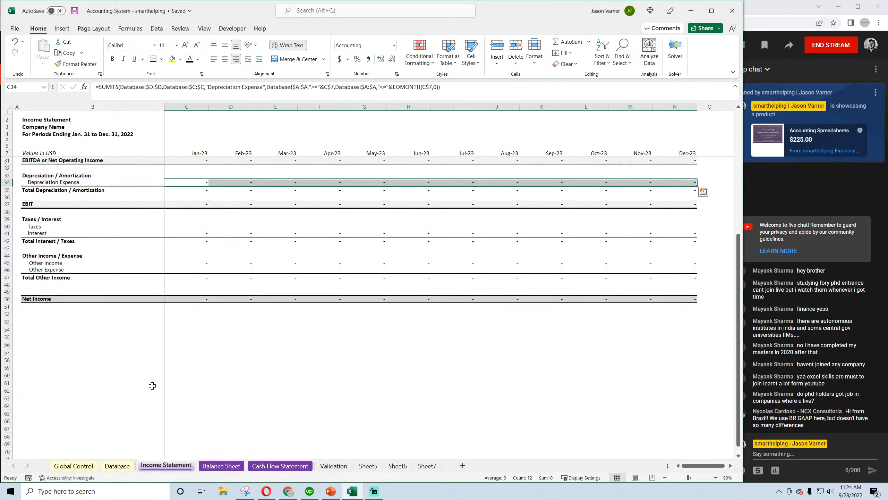
scroll(152, 387, "up", 10)
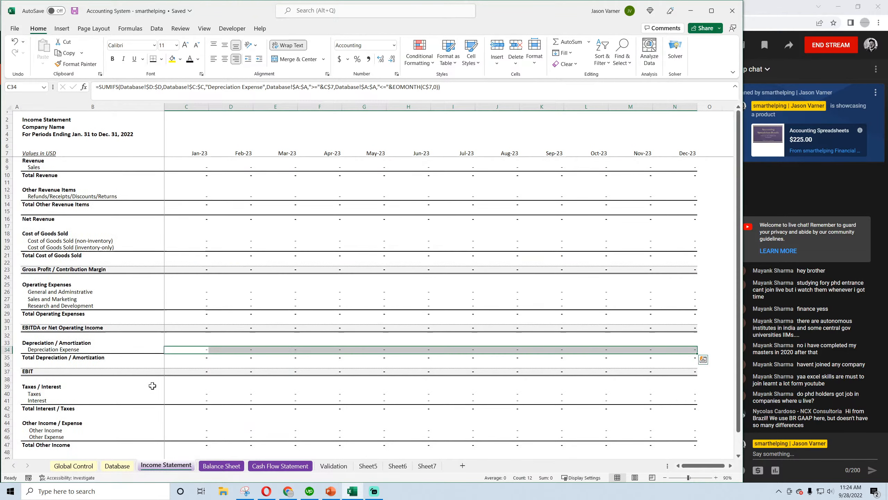
left_click(119, 466)
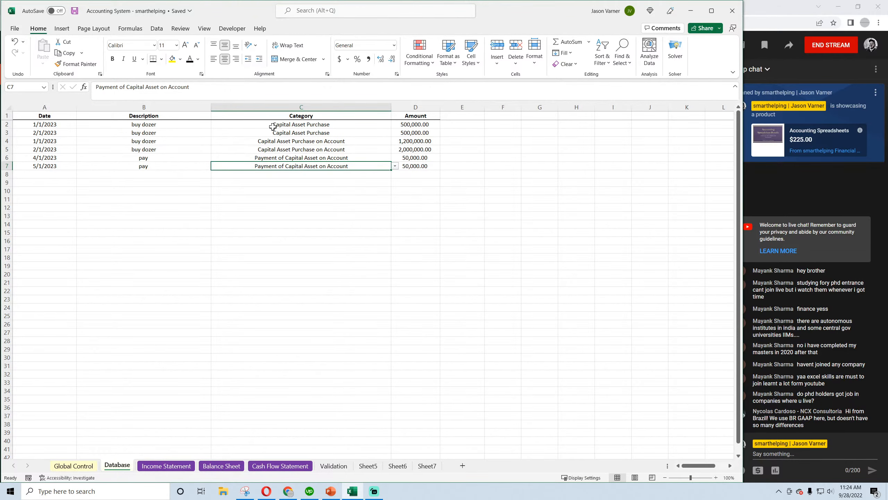
left_click(241, 175)
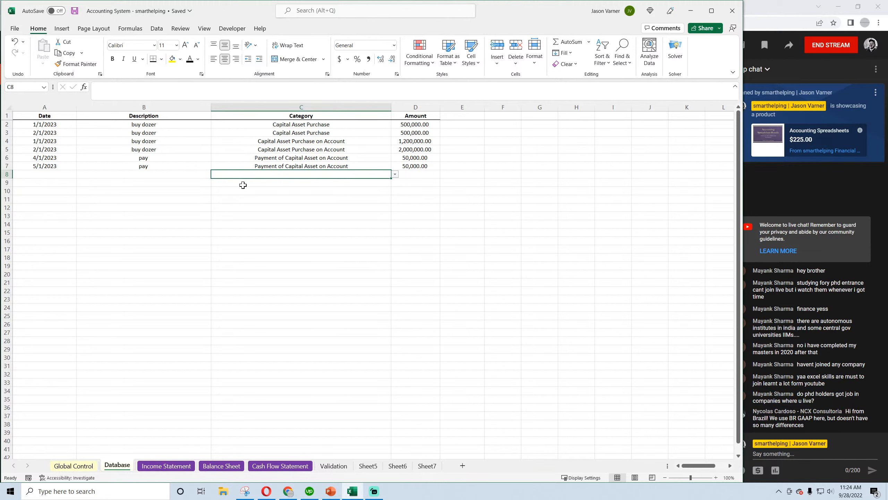
left_click(243, 183)
left_click(75, 12)
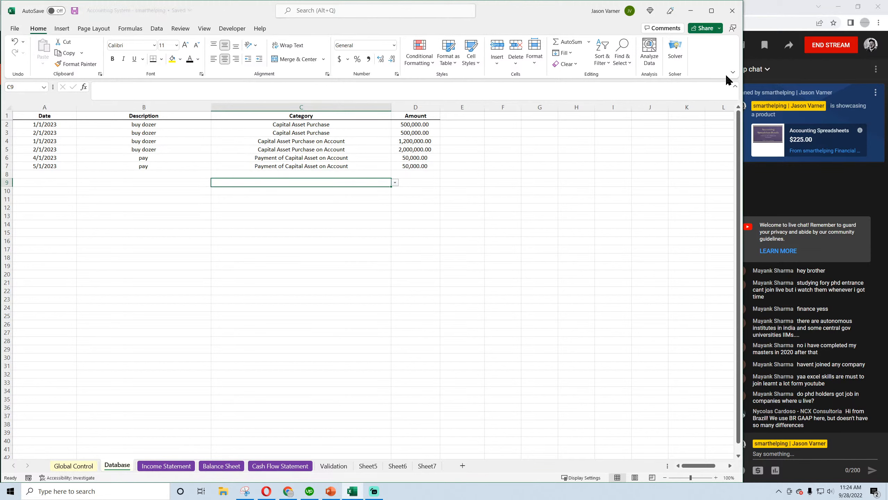
left_click(736, 86)
left_click(343, 275)
left_click(171, 467)
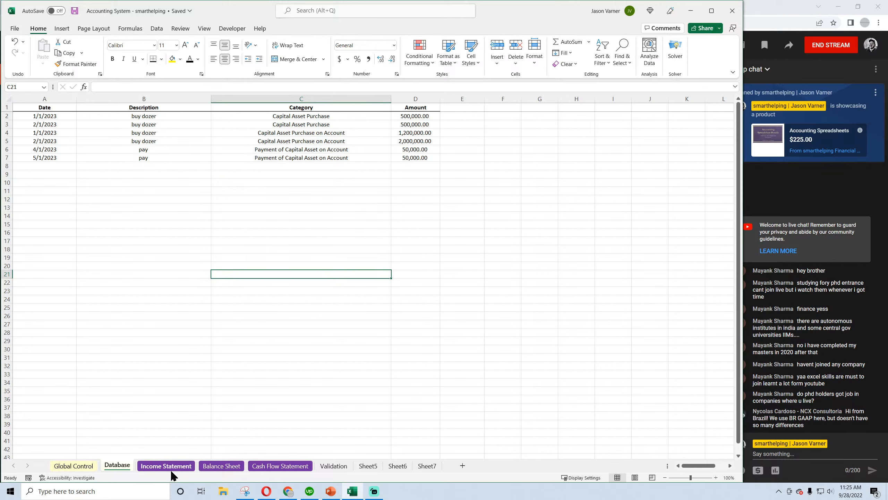
Step: Examine the Property, Plant, Equipment balances for January through March on the Balance Sheet
left_click(215, 466)
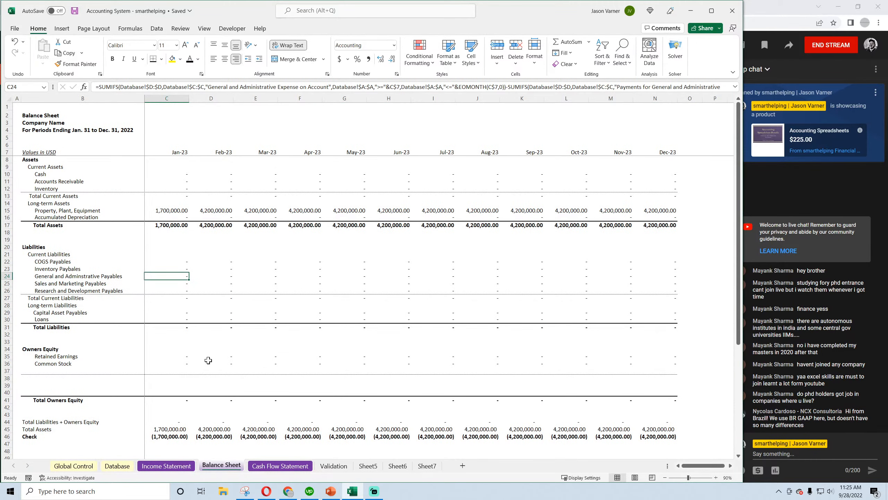
left_click(168, 213)
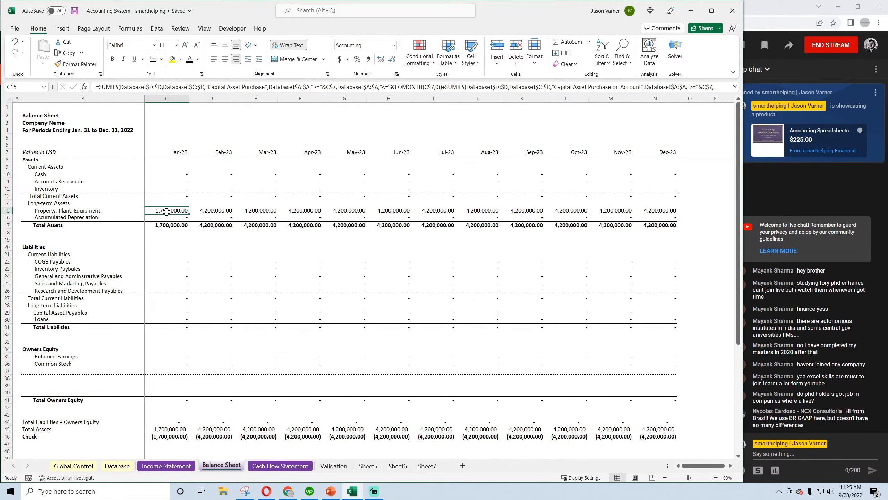
left_click(212, 209)
left_click(264, 208)
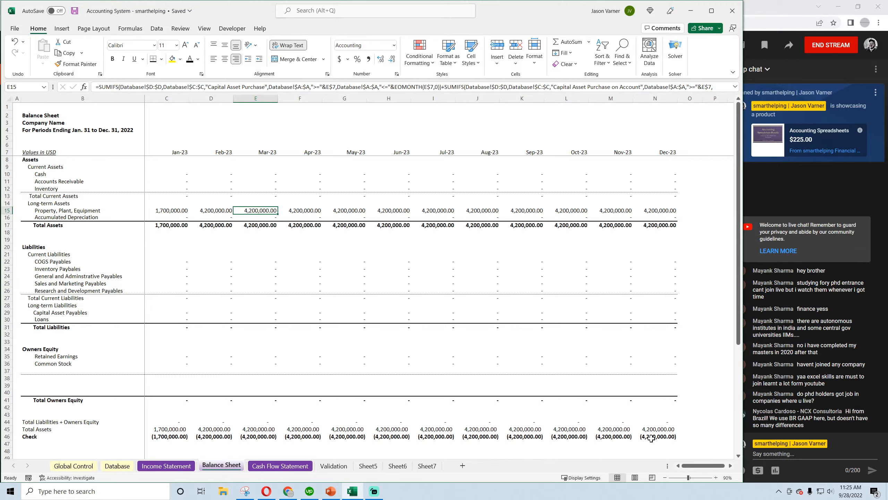
left_click(171, 210)
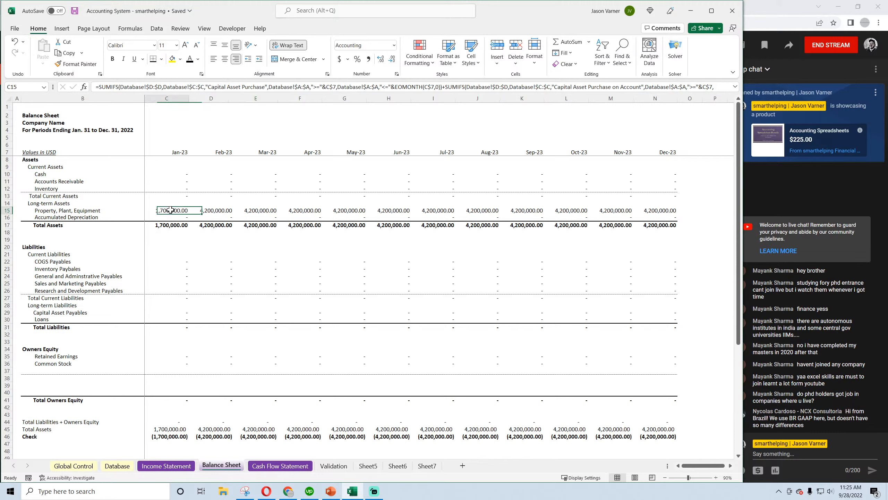
left_click(209, 209)
left_click(254, 209)
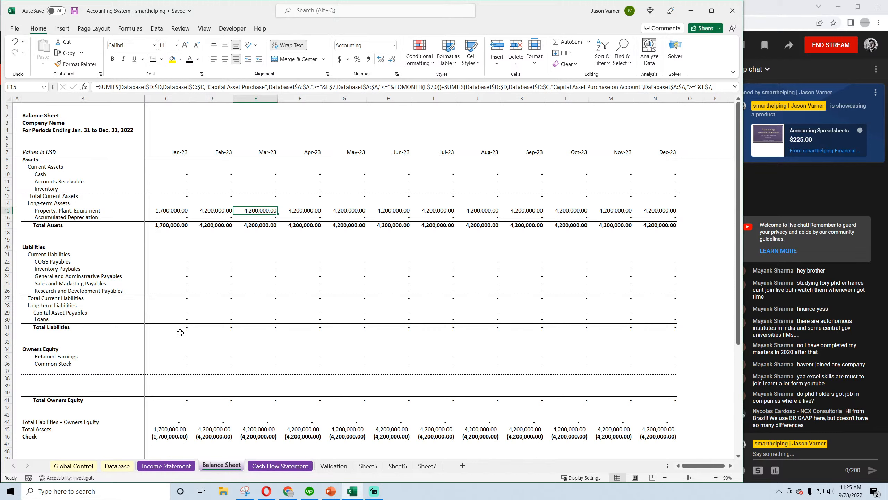
Step: Correct the purchase criterion in the C29 Capital Asset Payables formula to "Capital Asset Purchase on Account" and copy the formula to D29
left_click(173, 312)
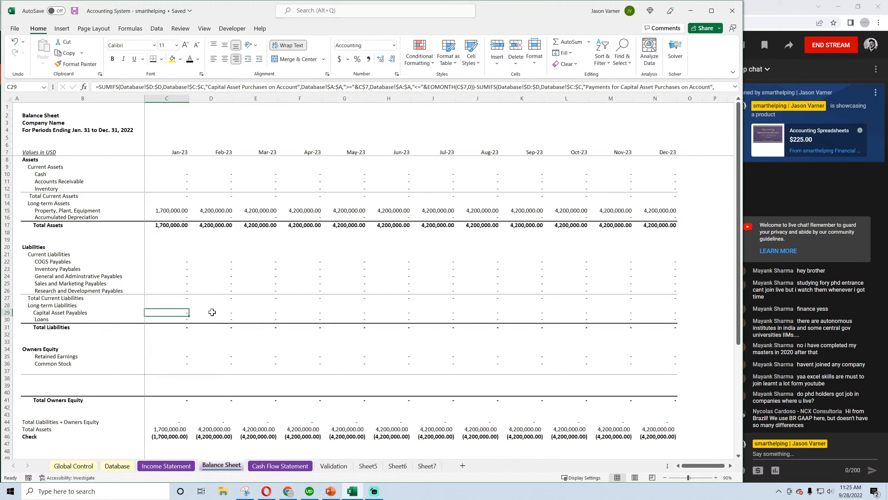
left_click(120, 469)
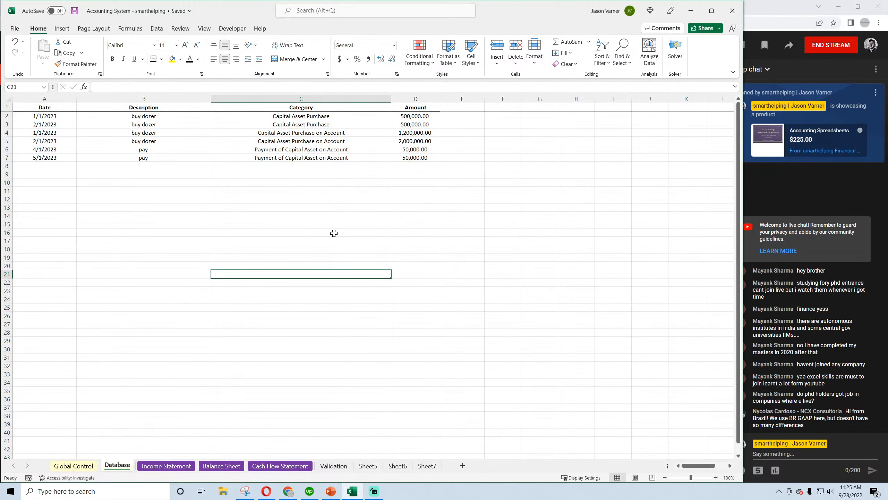
left_click(302, 133)
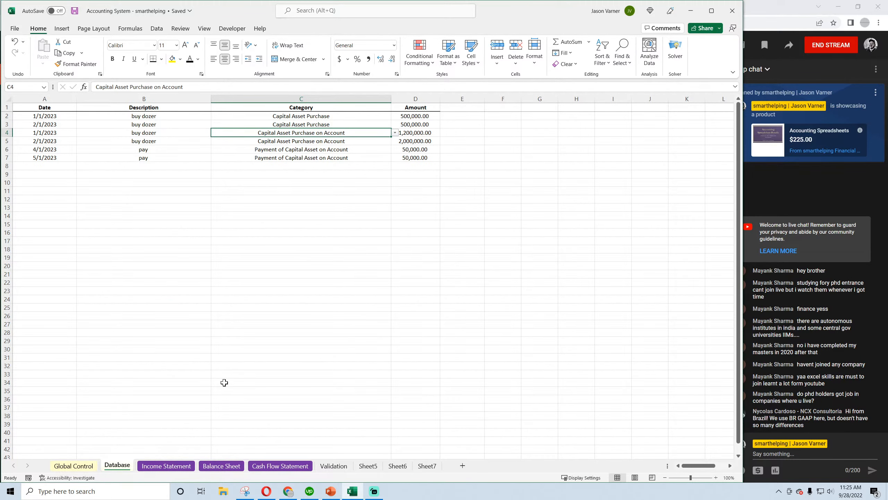
left_click(222, 465)
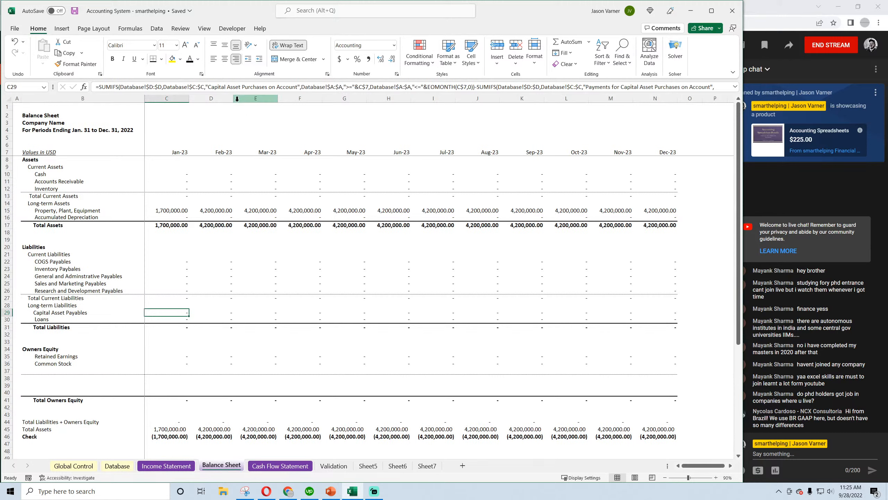
left_click(267, 87)
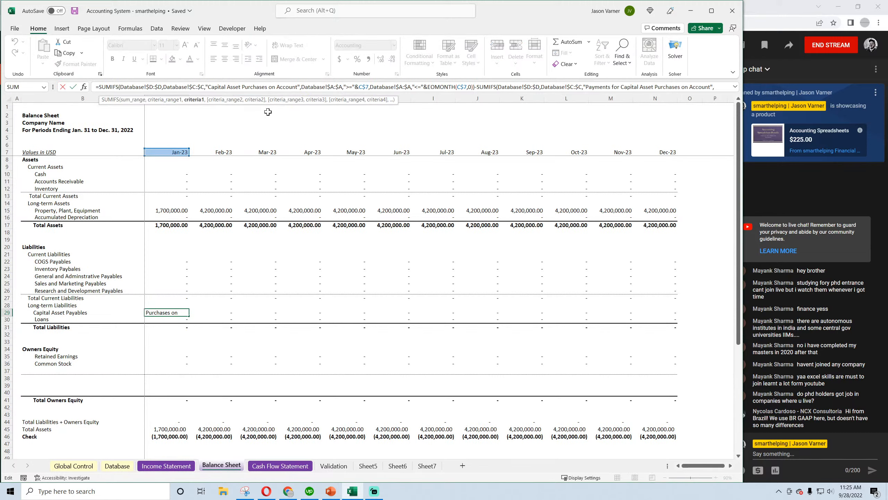
key("BackSpace")
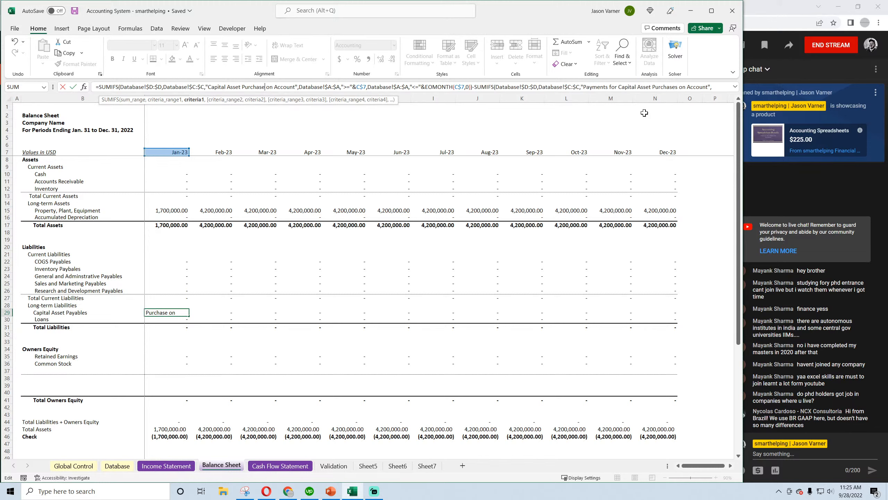
key("Return")
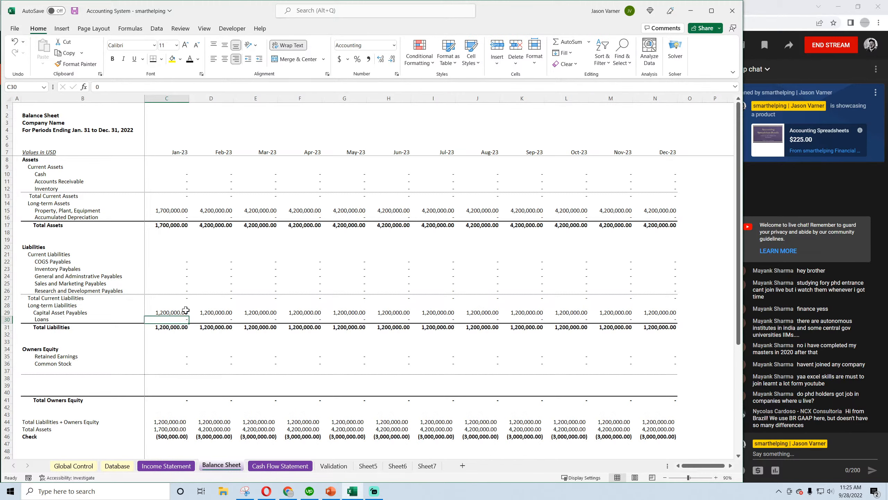
left_click(186, 311)
left_click_drag(189, 316, 222, 312)
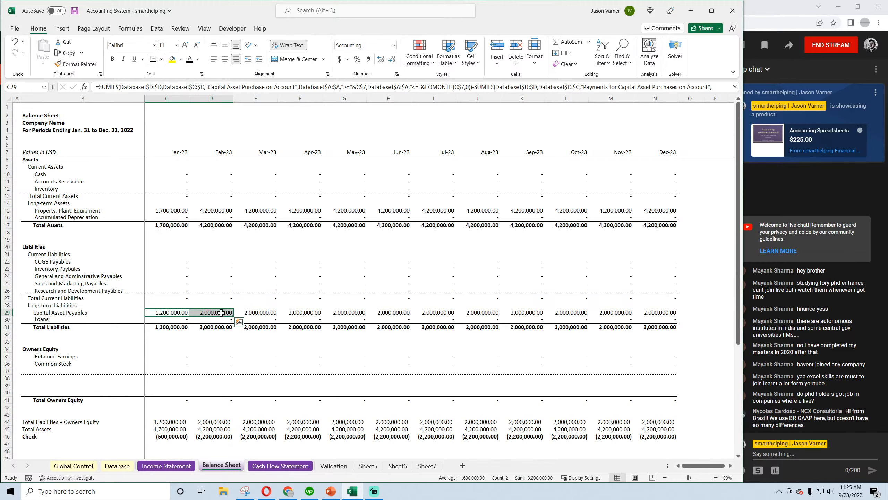
Step: Add the prior month's balance (+C29) to the February Capital Asset Payables formula, fill it through December, and save the workbook
left_click(221, 312)
left_click(735, 87)
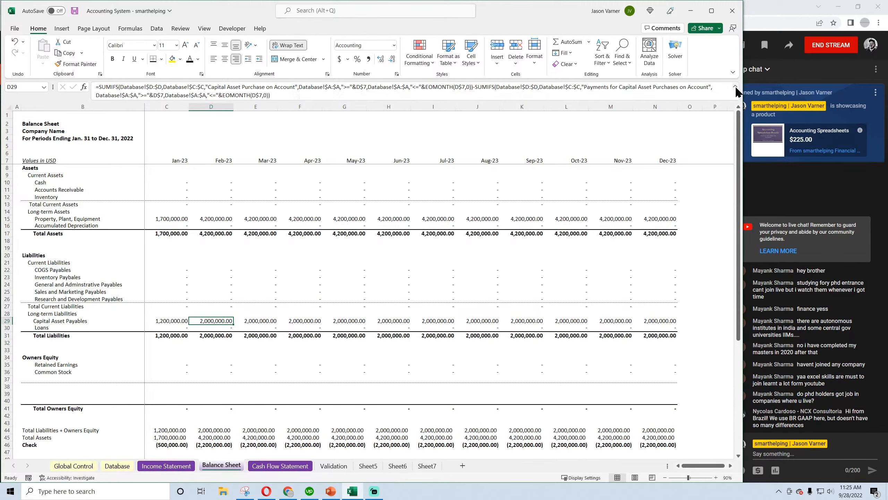
left_click(290, 93)
type("+")
left_click(171, 320)
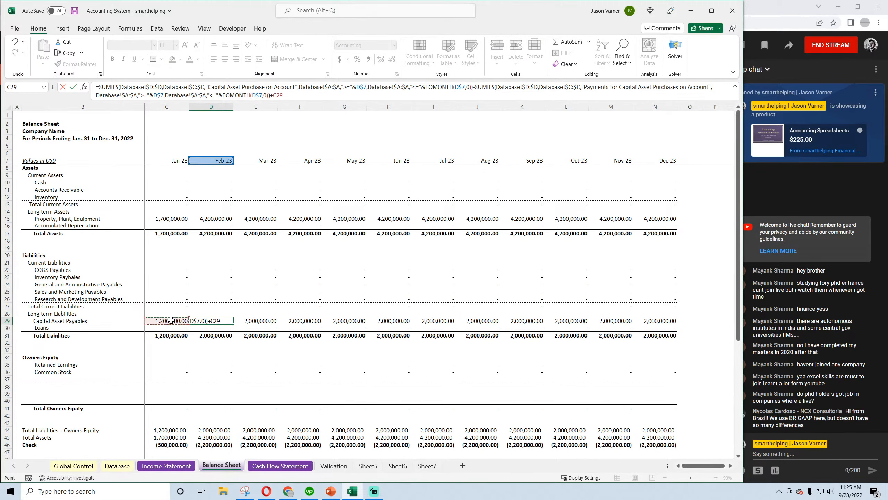
key("Return")
left_click(224, 321)
left_click_drag(233, 325, 658, 326)
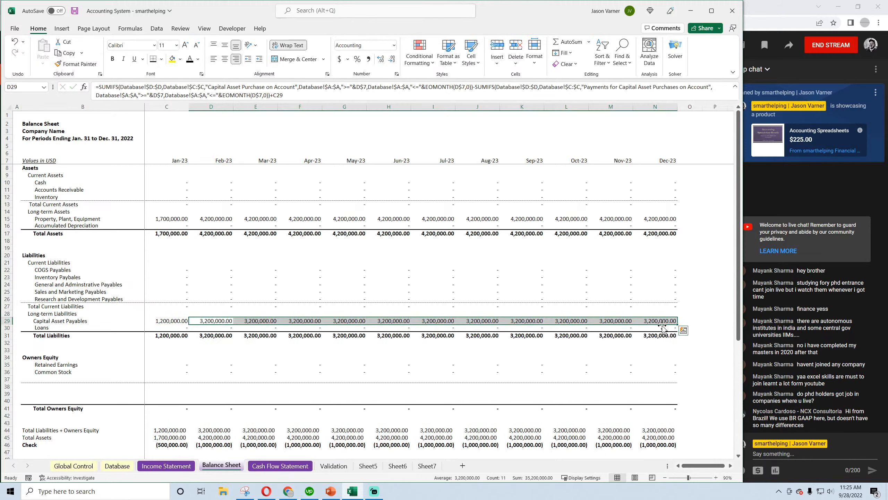
left_click(75, 11)
Step: Compare the Capital Asset Payables formulas with the Database categories, change their payment criterion to "Payments for Capital Asset Purchase on Account", and fill D29 through December
left_click(210, 320)
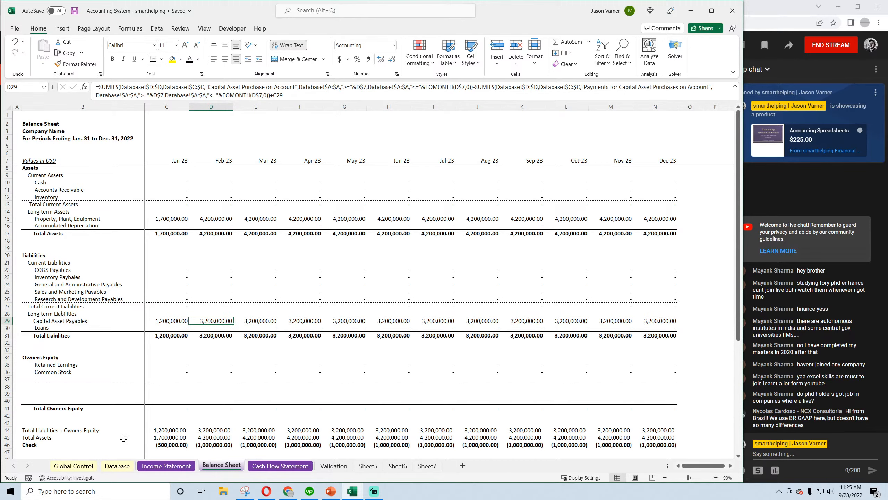
left_click(118, 466)
left_click(290, 166)
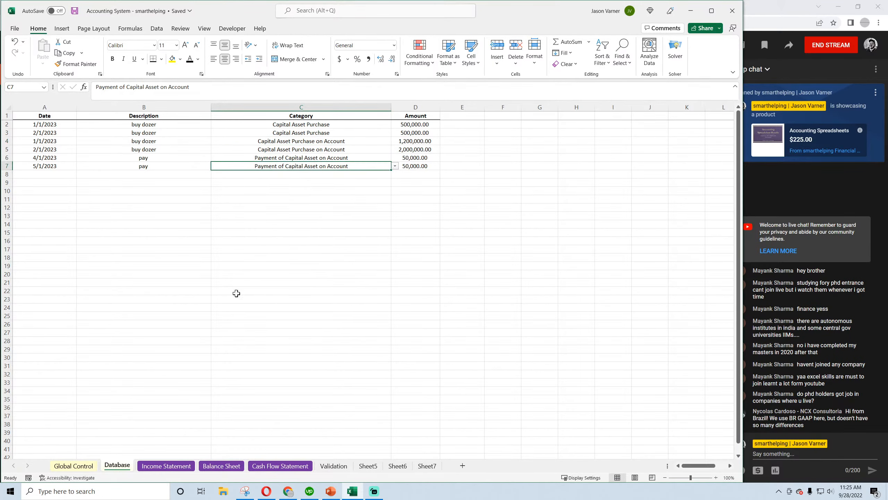
left_click(202, 468)
left_click(176, 321)
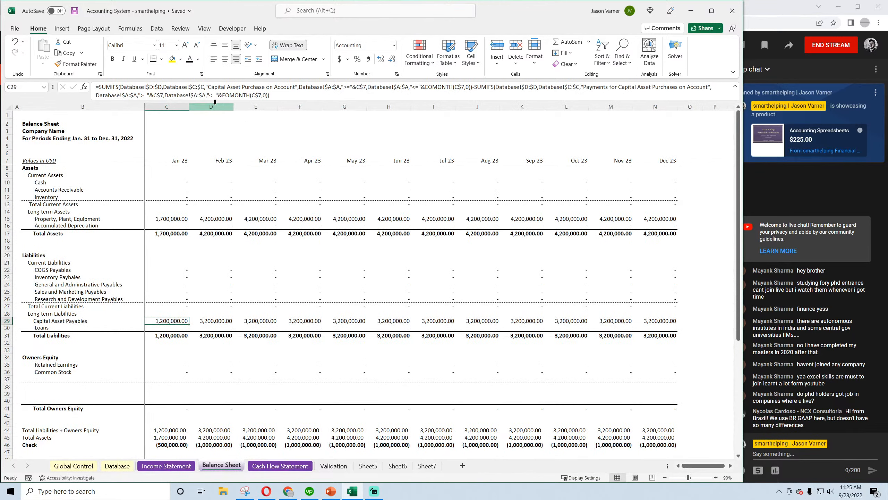
left_click(677, 87)
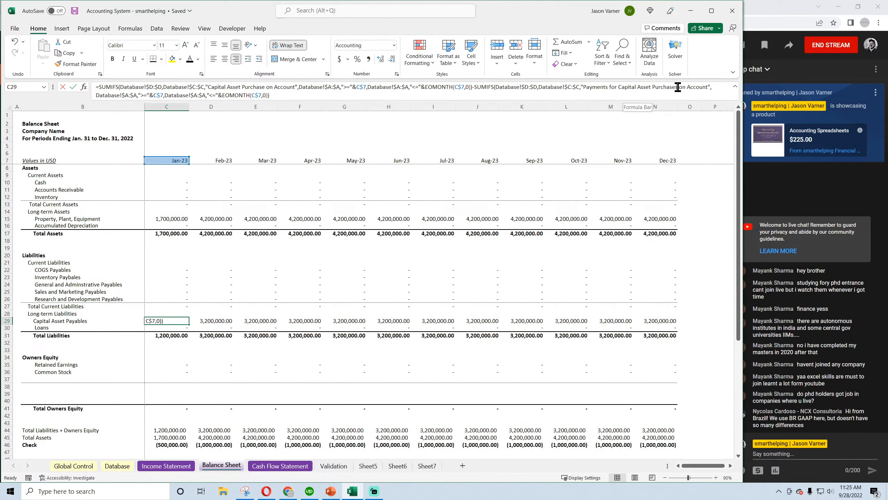
key("Escape")
left_click(217, 320)
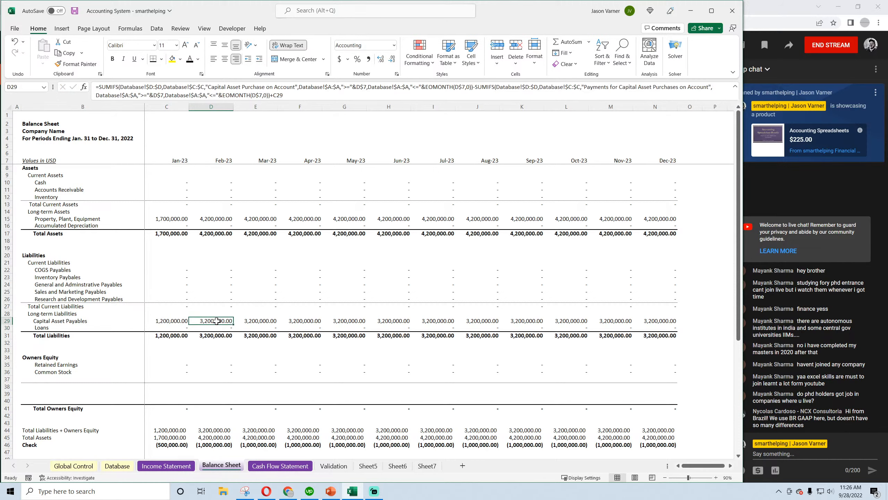
left_click(678, 87)
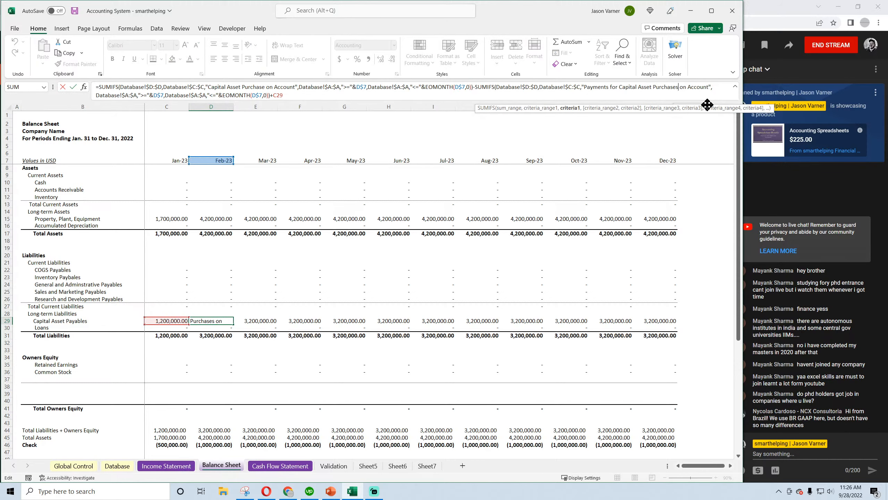
key("BackSpace")
key("ctrl+Return")
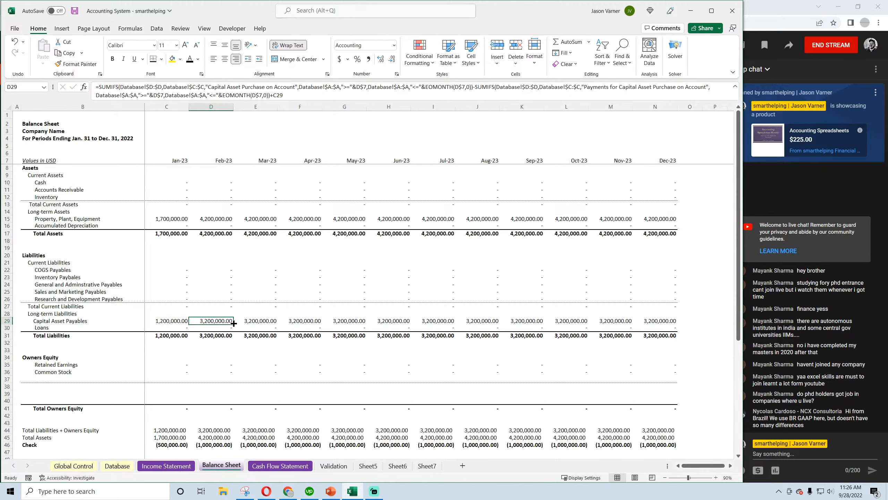
left_click_drag(234, 324, 659, 320)
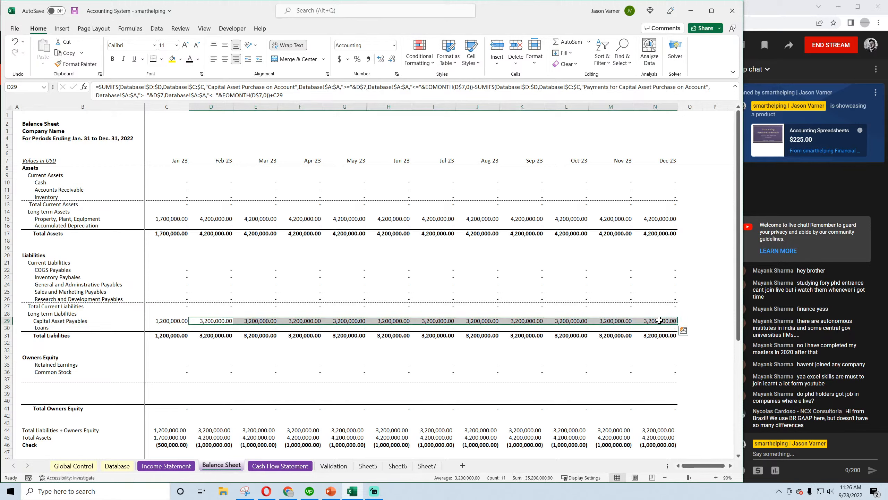
Step: Check the payment category wording on the Database and Validation sheets, and change "Payments for" to "Payment of" in the C29 Capital Asset Payables formula
left_click(222, 320)
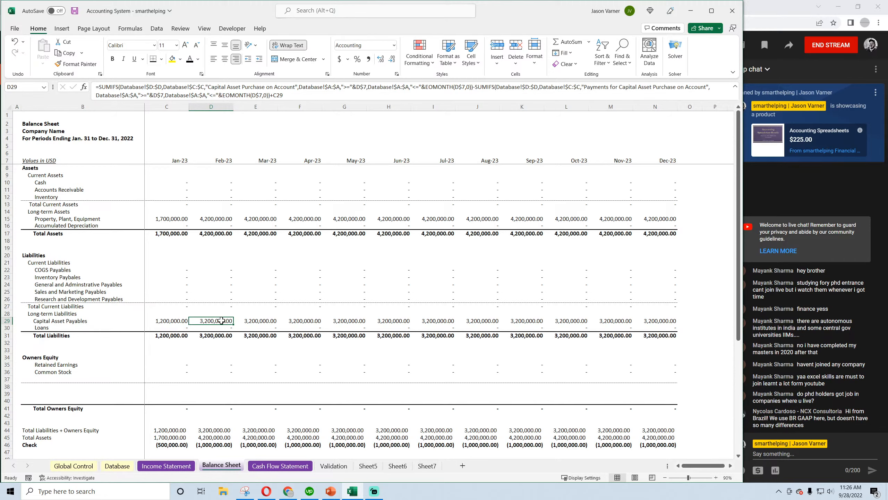
left_click(115, 466)
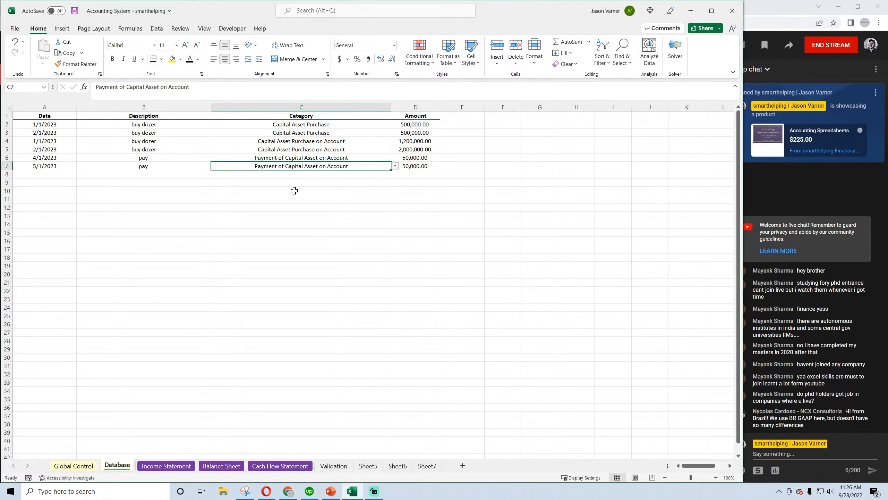
left_click(334, 465)
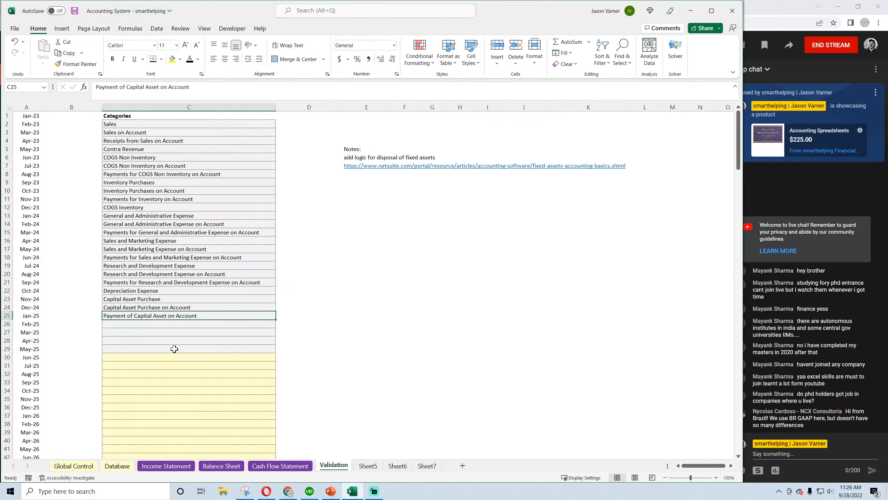
left_click(150, 469)
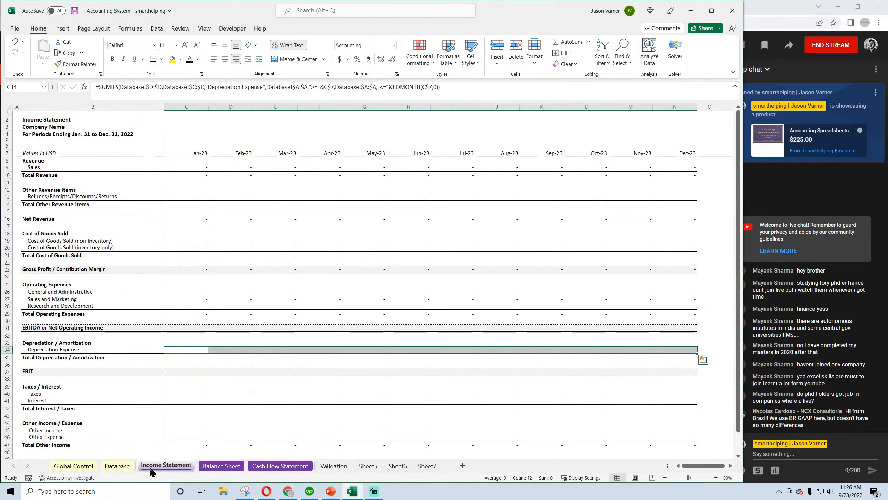
left_click(115, 468)
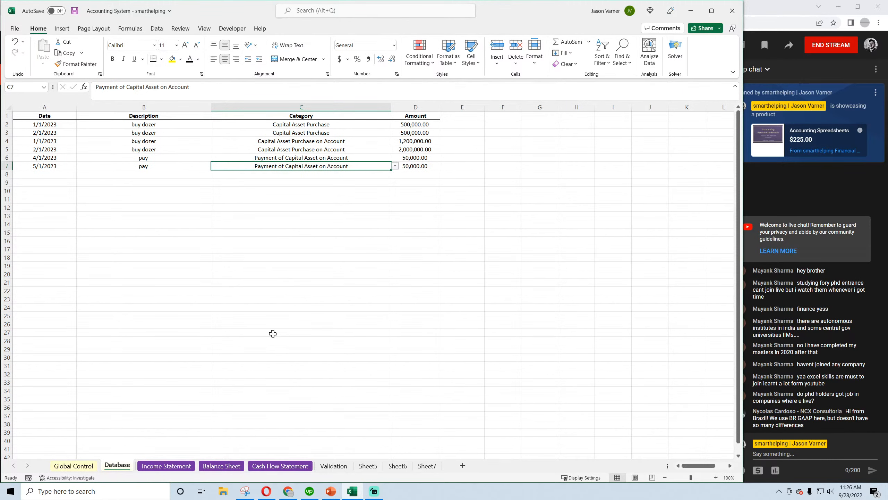
left_click(222, 465)
left_click(180, 320)
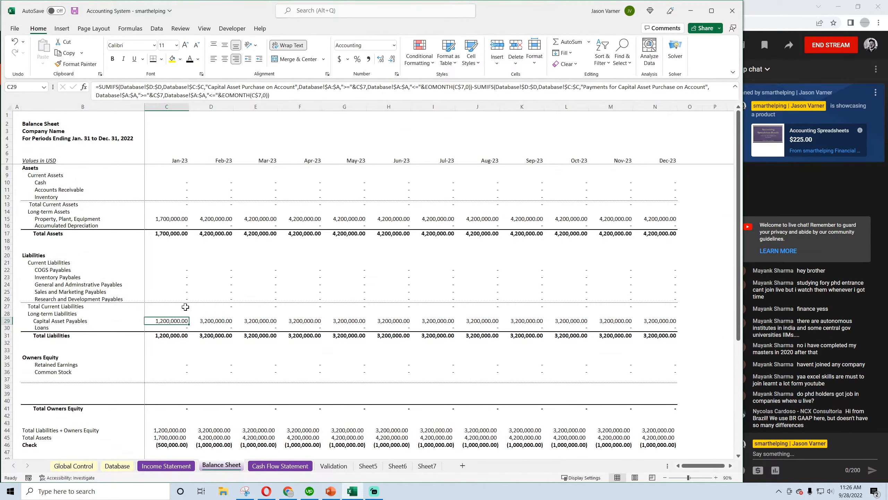
left_click(609, 88)
key("BackSpace")
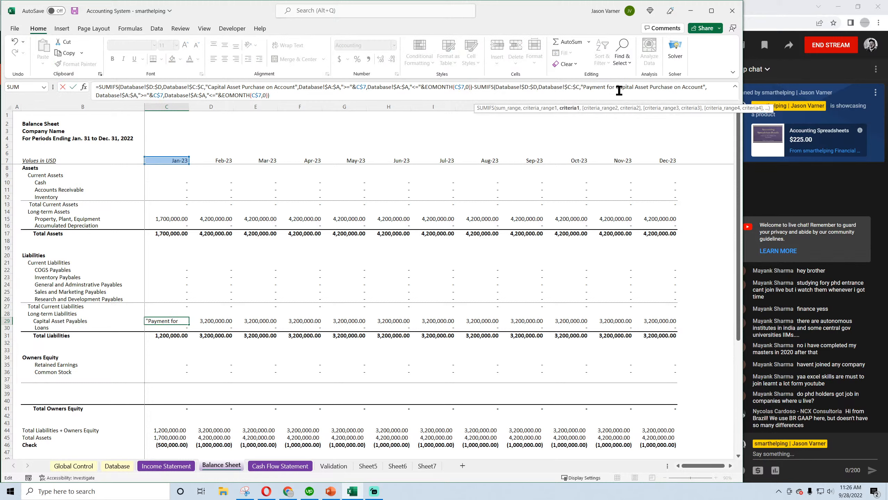
key("BackSpace")
key("BackSpace")
key("BackSpace")
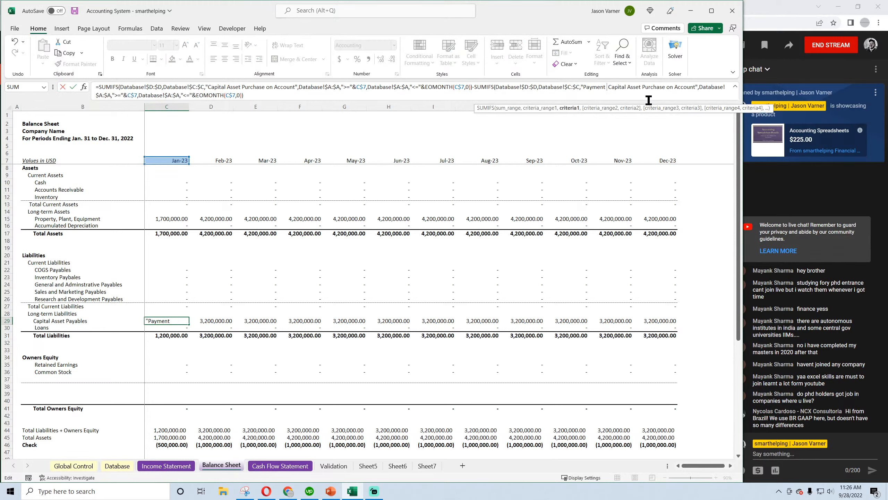
type("of")
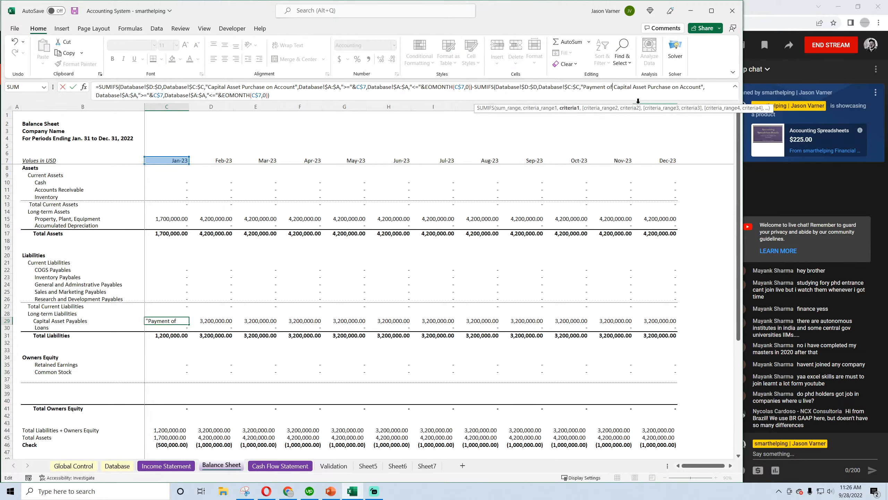
Step: Shorten the C29 payment criterion to "Payment of Capital Asset on Account" and copy the formula to D29
left_click(670, 87)
key("BackSpace")
key("BackSpace")
key("BackSpace")
key("BackSpace")
key("BackSpace")
key("BackSpace")
key("BackSpace")
key("BackSpace")
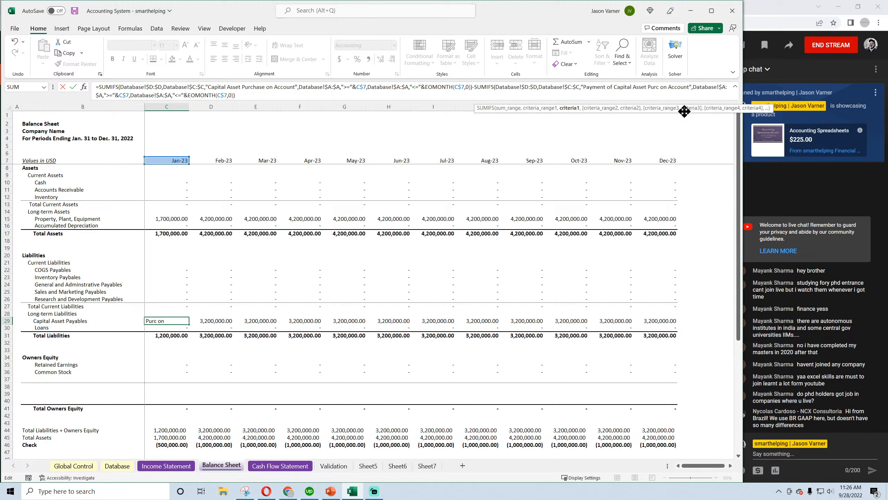
key("BackSpace")
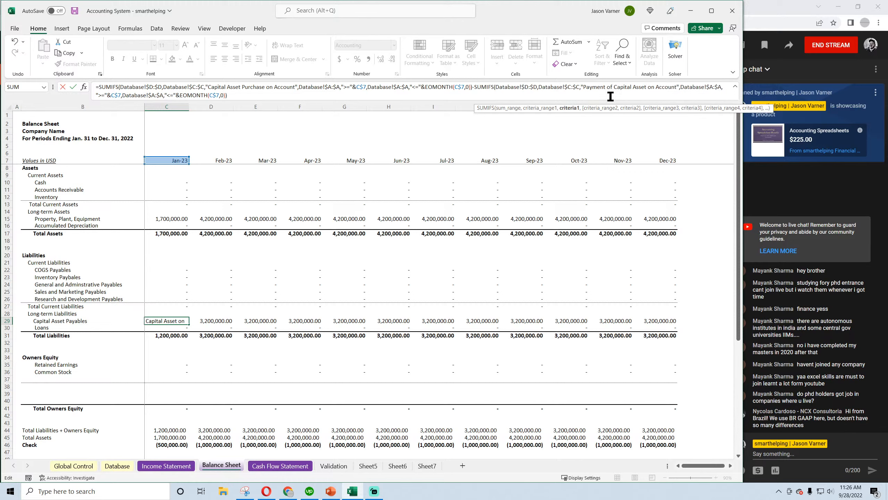
left_click(178, 320)
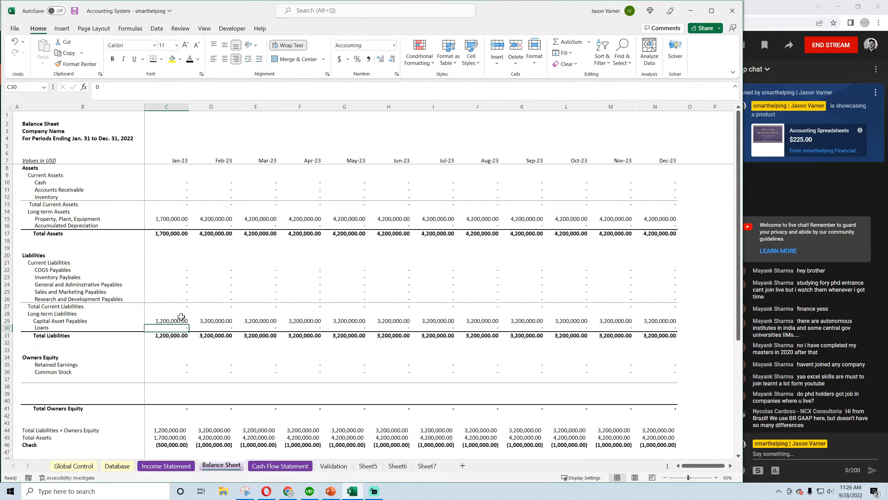
left_click_drag(209, 326, 210, 324)
left_click(212, 321)
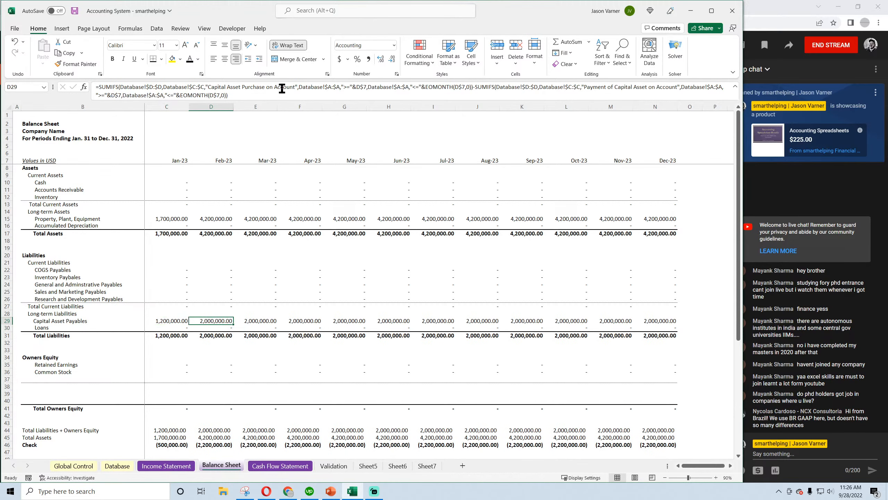
Step: Append +C29 to the February Capital Asset Payables formula, fill it across to December, and save the workbook
left_click(271, 95)
type("+")
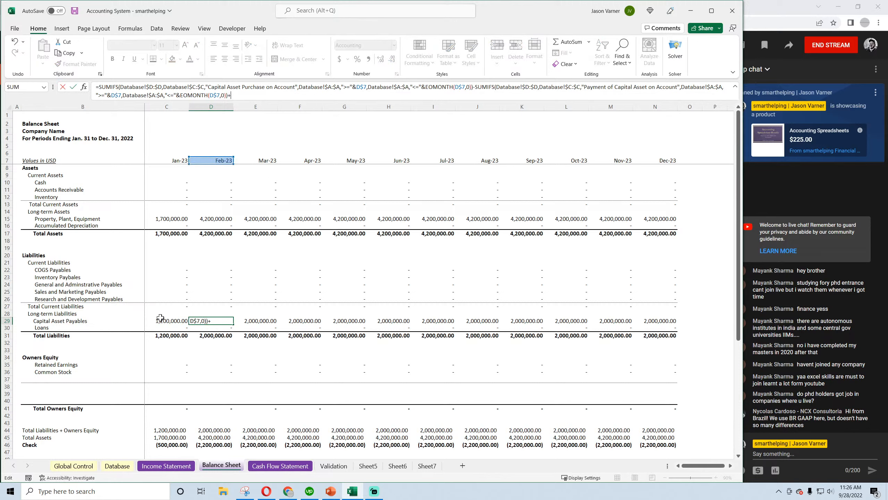
left_click(166, 320)
key("Return")
left_click(220, 321)
left_click_drag(233, 326, 674, 326)
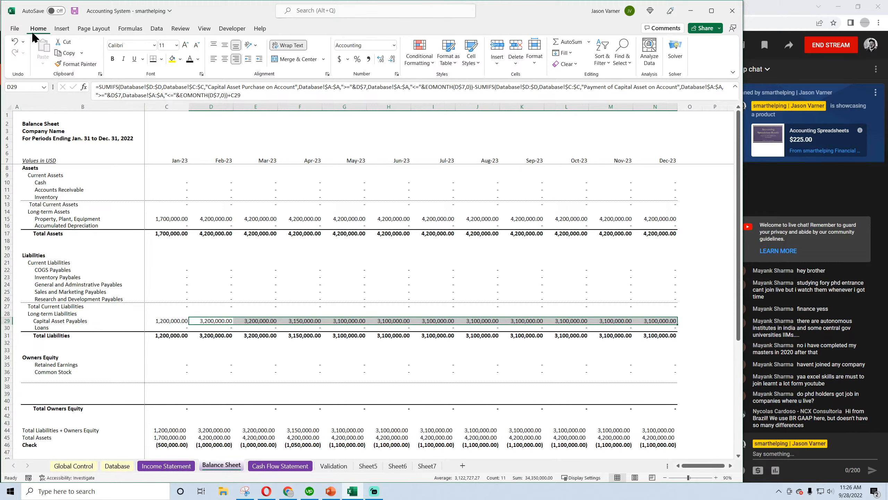
left_click(75, 10)
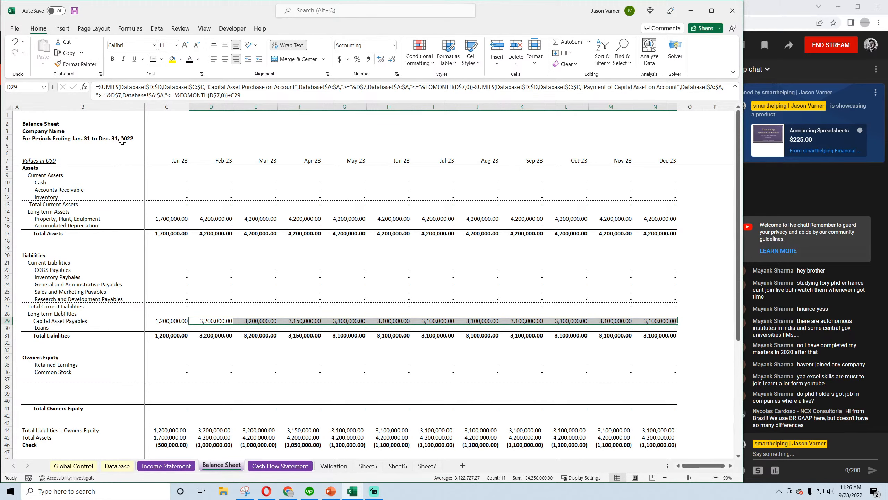
Step: Correct the C40 criterion on the Cash Flow Statement to "Capital Asset Purchase on Account" and fill the formula through December
left_click(263, 465)
scroll(243, 378, "down", 4)
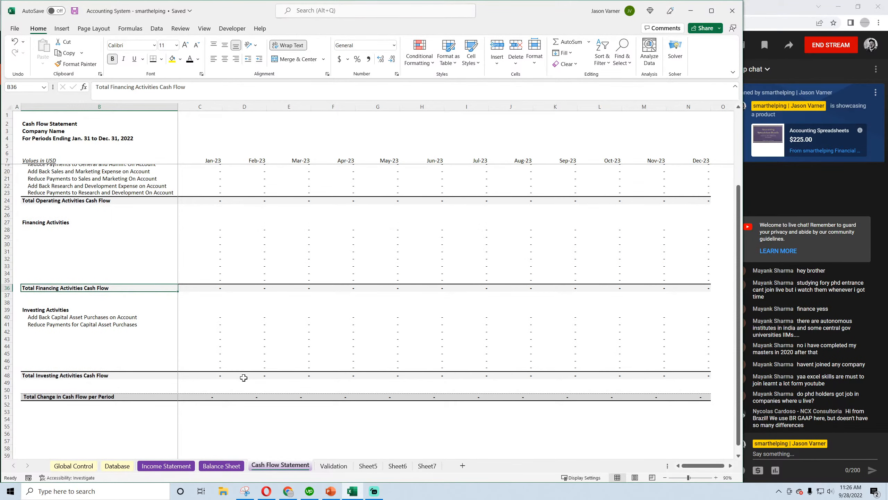
left_click(219, 317)
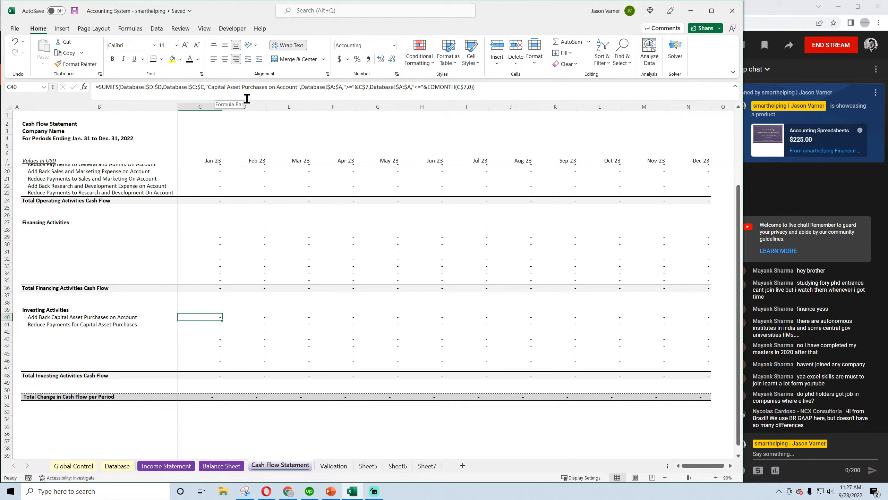
left_click(267, 87)
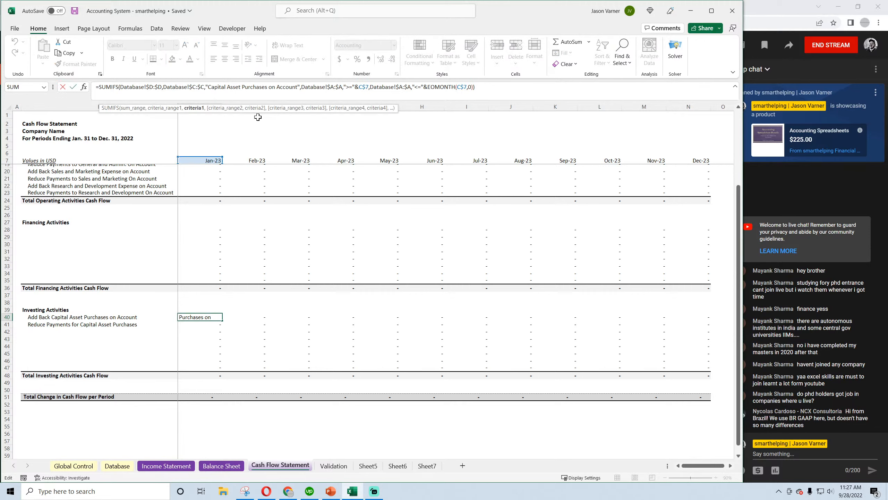
key("BackSpace")
key("ctrl+Return")
left_click_drag(222, 319, 700, 318)
Step: Correct the first criterion in the C41 Reduce Payments for Capital Asset Purchases formula to "Capital Asset Purchase", matching the Validation category
left_click(195, 326)
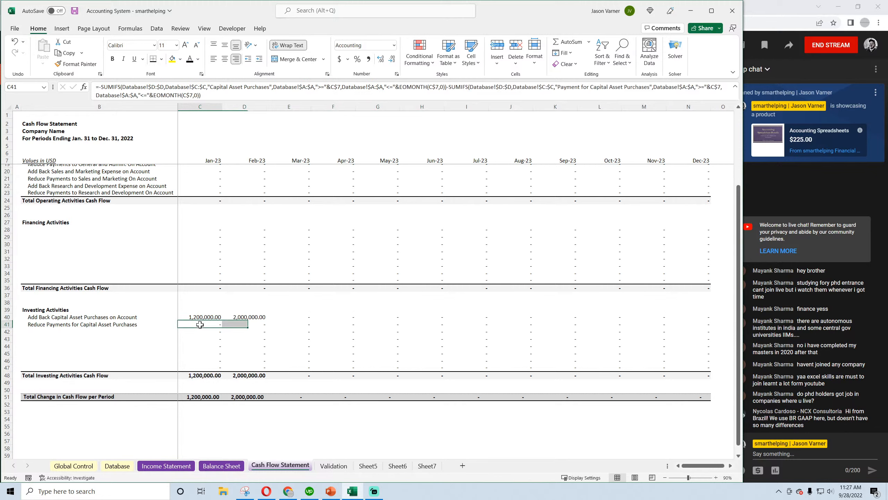
left_click(267, 87)
key("Escape")
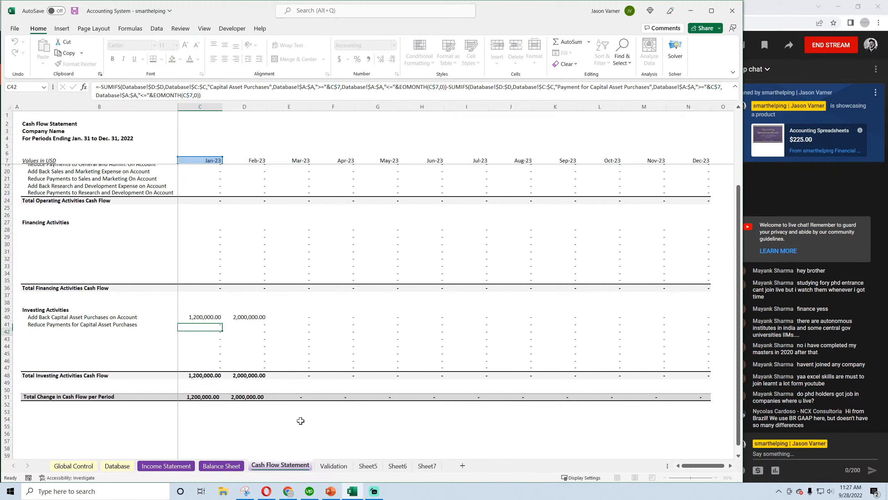
left_click(333, 465)
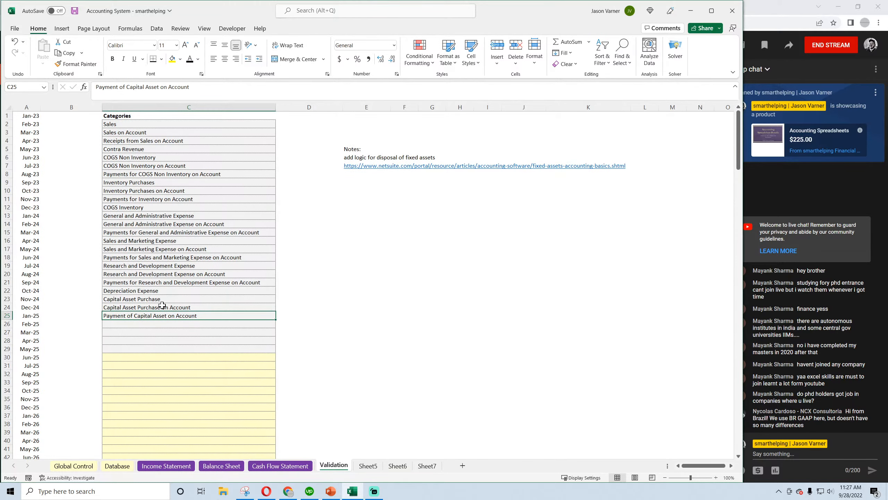
left_click(280, 465)
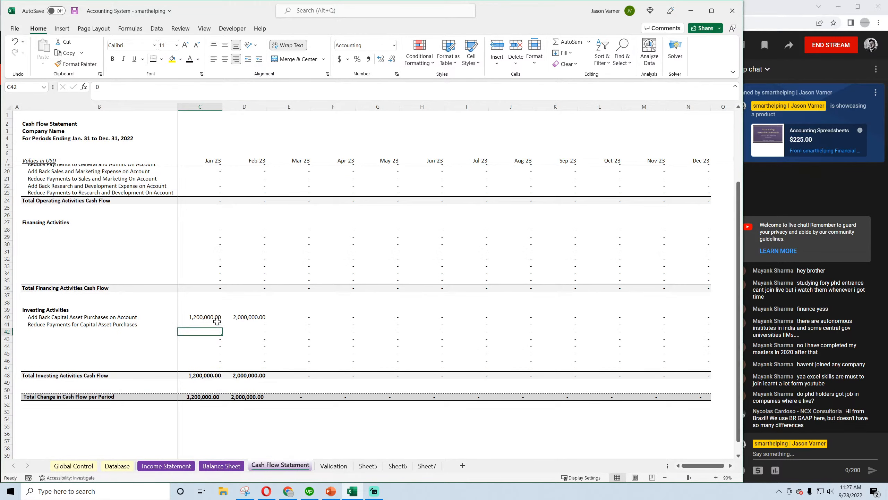
left_click(269, 86)
key("BackSpace")
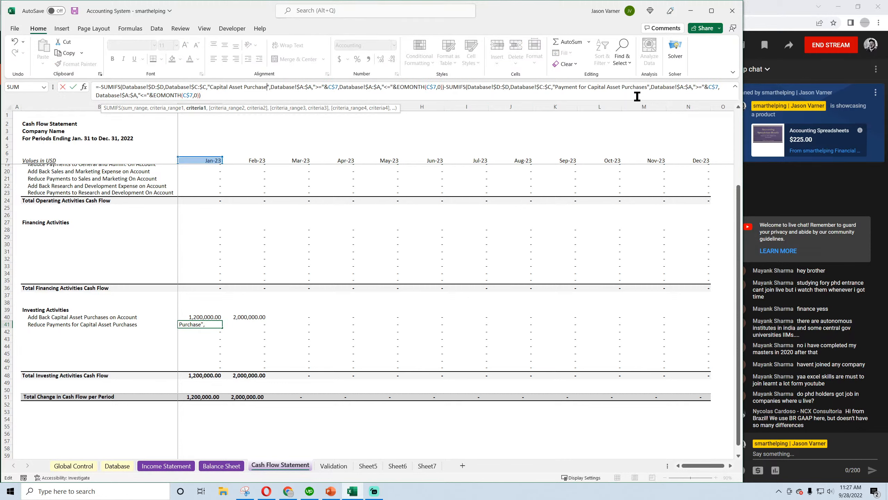
key("Return")
Step: Correct the second criterion in the C41 Reduce Payments for Capital Asset Purchases formula to "Payment of Capital Asset On Account", checking it against the Balance Sheet's C29
left_click(333, 465)
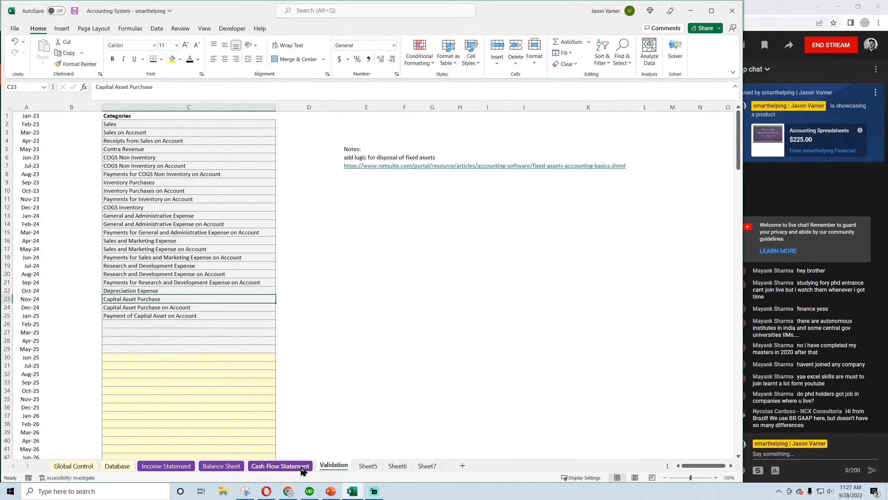
left_click(232, 466)
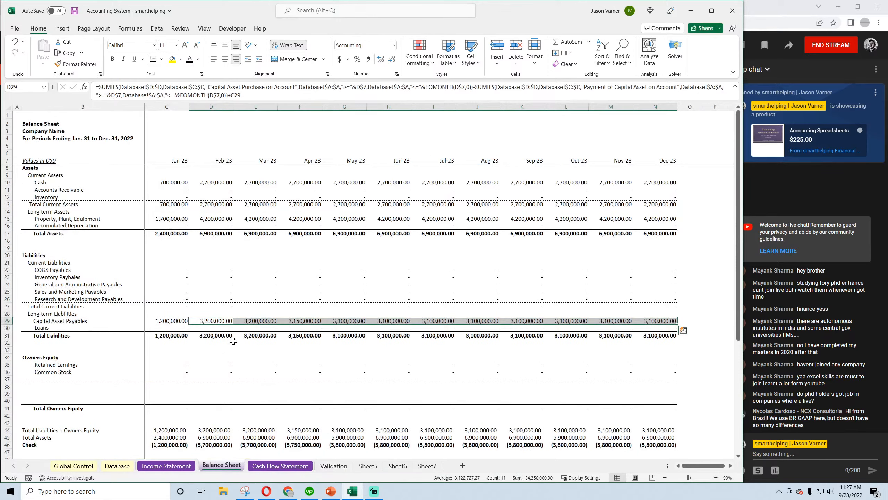
left_click(170, 320)
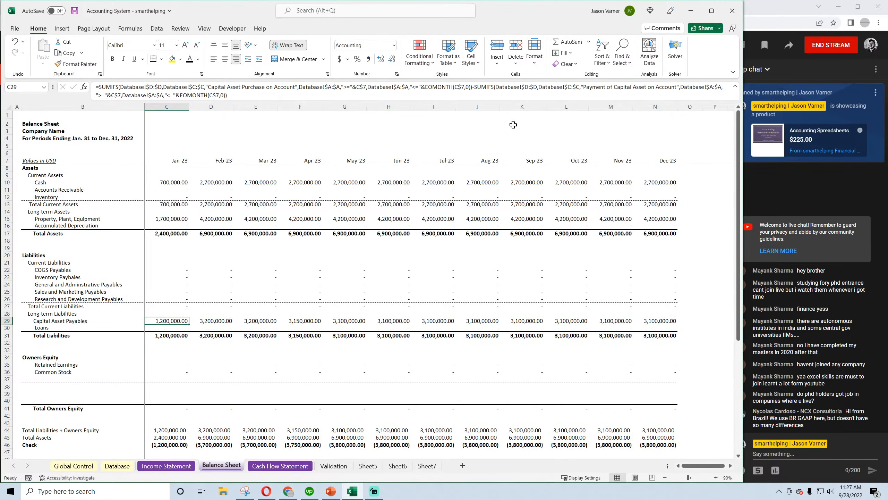
left_click(263, 466)
left_click(204, 324)
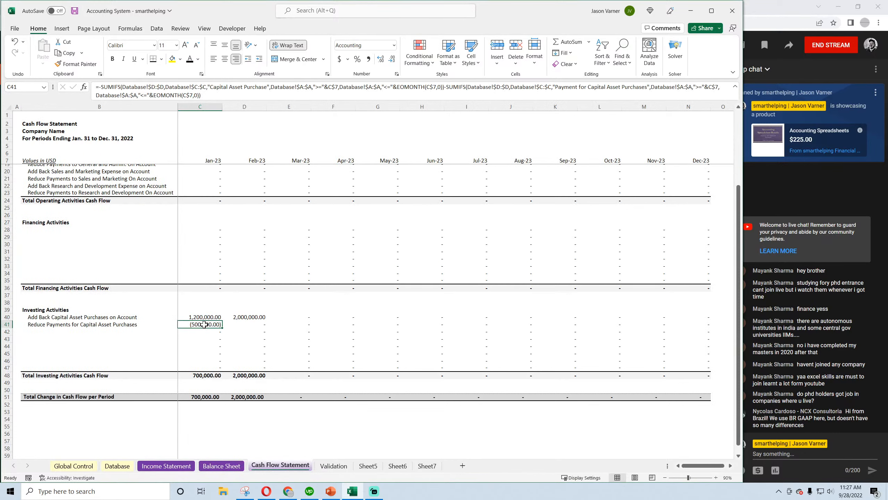
left_click(589, 87)
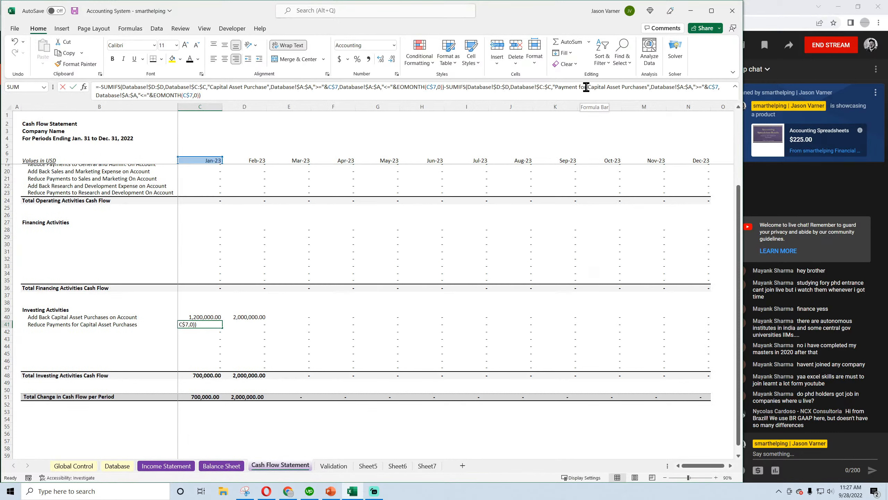
key("BackSpace")
key("BackSpace")
key("BackSpace")
key("BackSpace")
type("o")
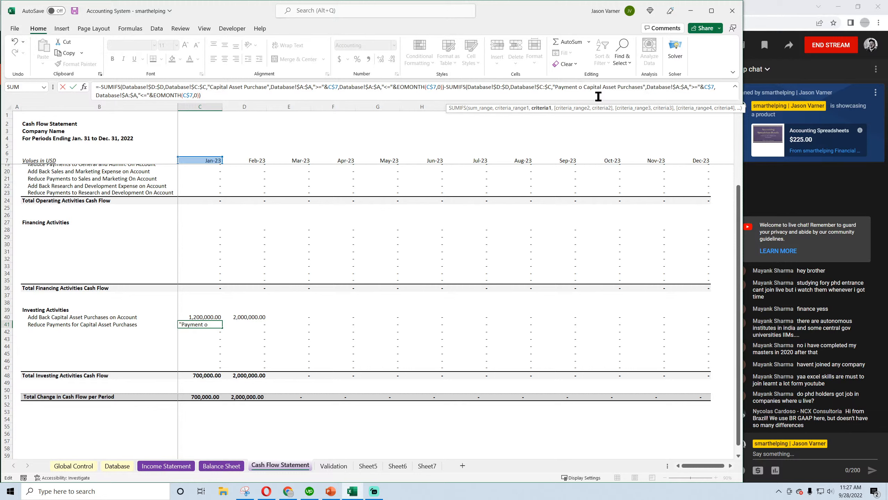
type("f")
left_click_drag(645, 87, 621, 88)
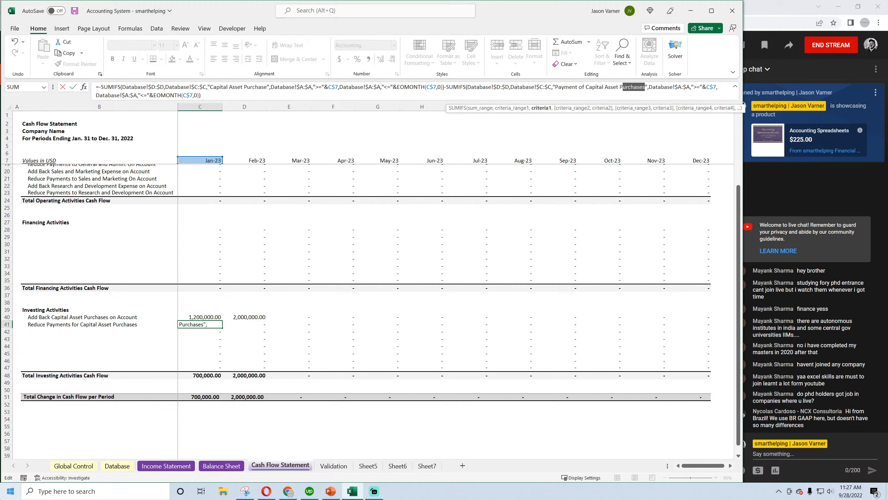
key("BackSpace")
key("BackSpace")
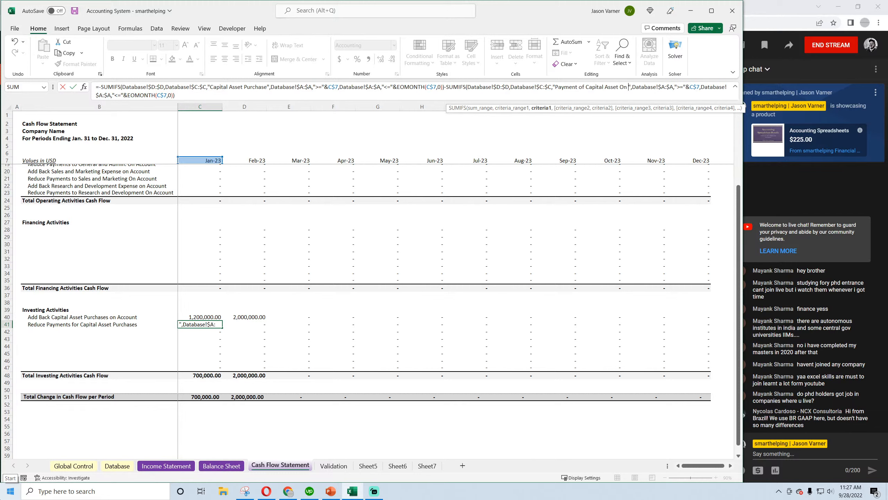
key("Return")
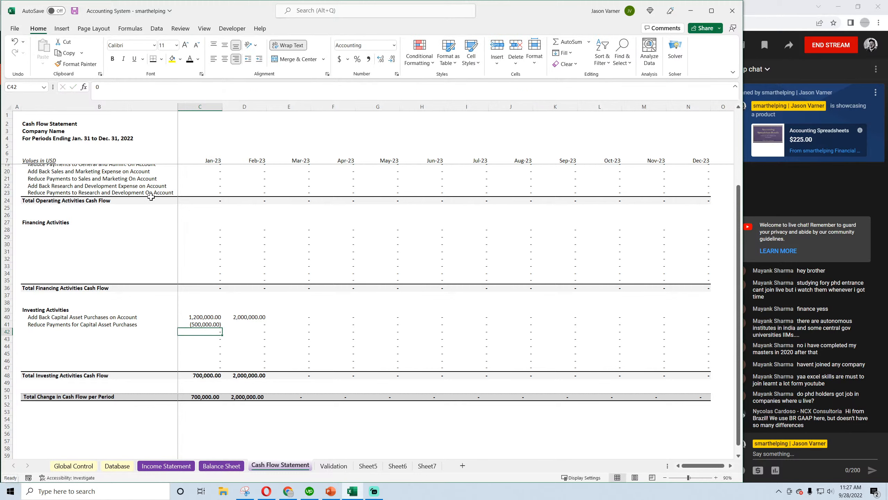
Step: Fill the January Reduce Payments for Capital Asset Purchases formula across to December and save the workbook
left_click(208, 324)
left_click_drag(224, 327, 708, 329)
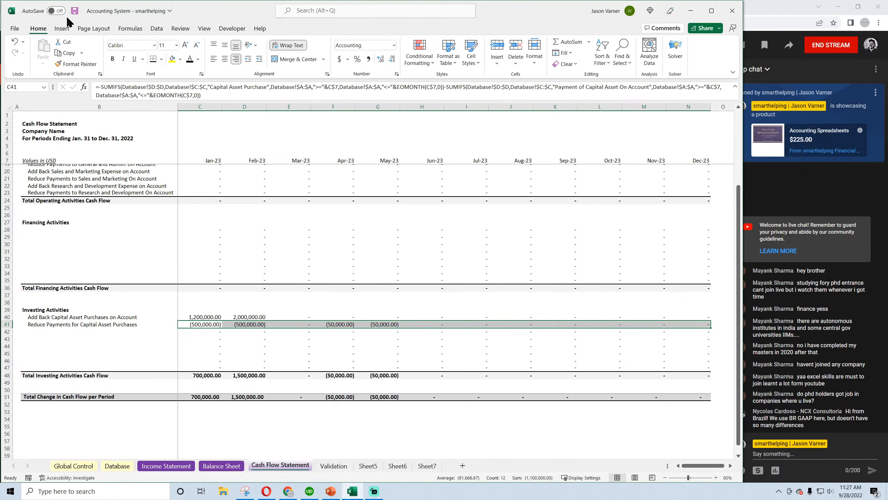
left_click(74, 10)
Step: Review the Cash Flow Statement lines and the Balance Sheet's January Cash formula for the cause of the imbalance, saving the workbook
left_click(343, 272)
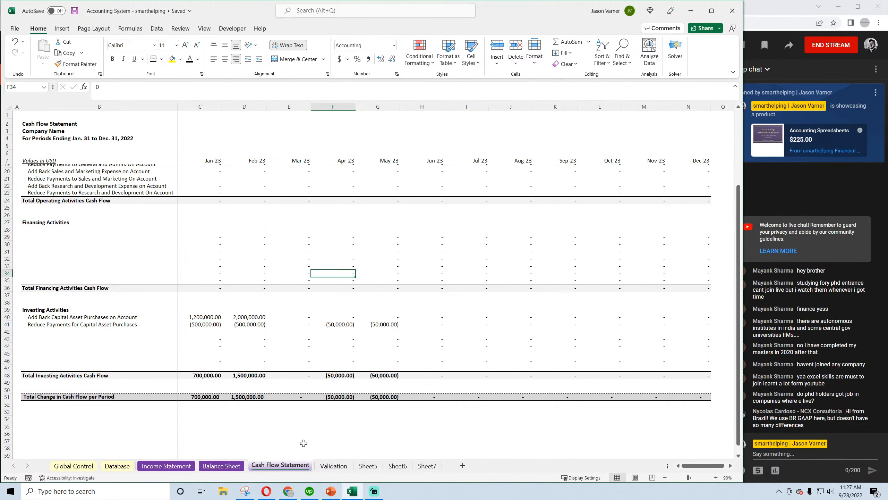
scroll(202, 378, "up", 4)
scroll(202, 379, "down", 4)
scroll(203, 380, "up", 4)
left_click(227, 468)
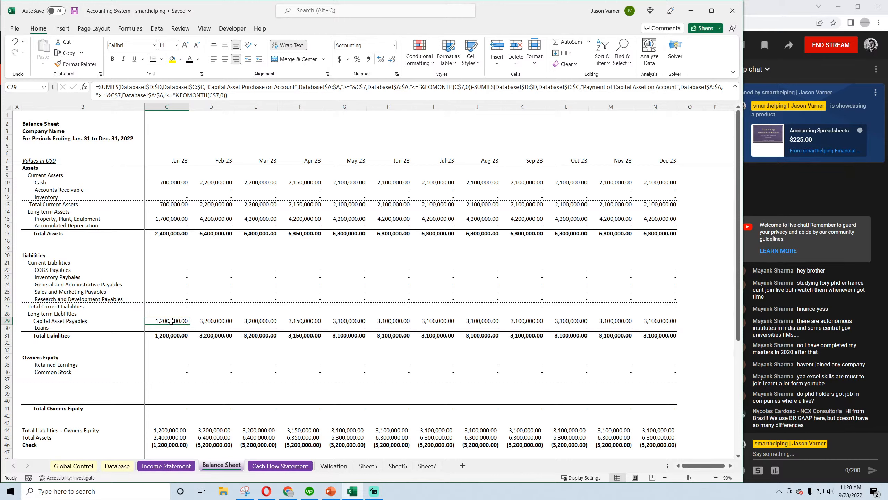
left_click(173, 183)
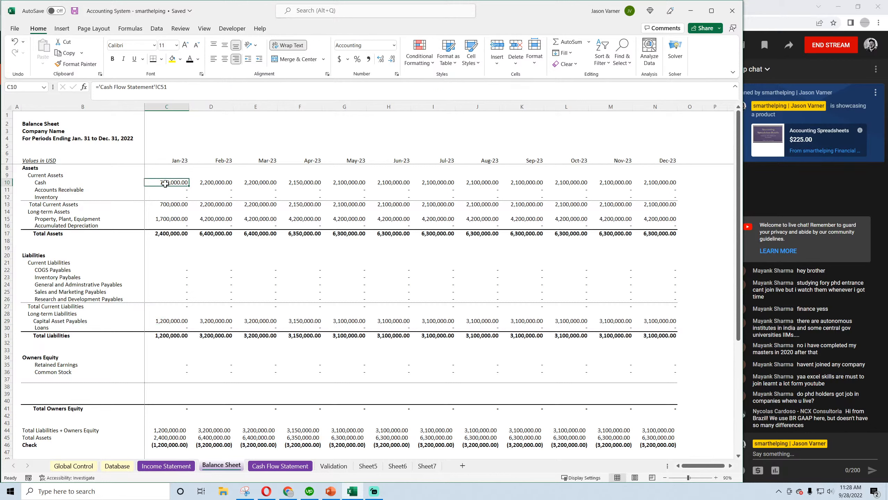
left_click(74, 12)
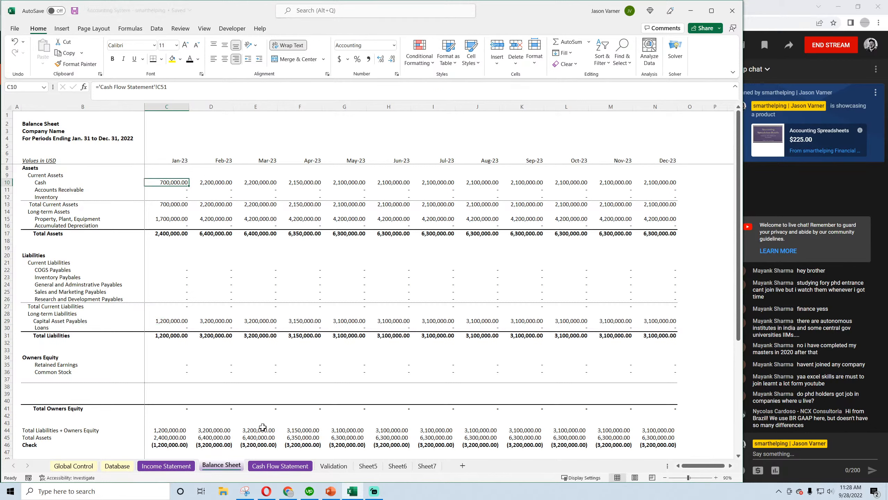
Step: Clear the contents of the Add Back Capital Asset Purchases on Account row on the Cash Flow Statement and save the workbook
left_click(279, 465)
left_click(208, 401)
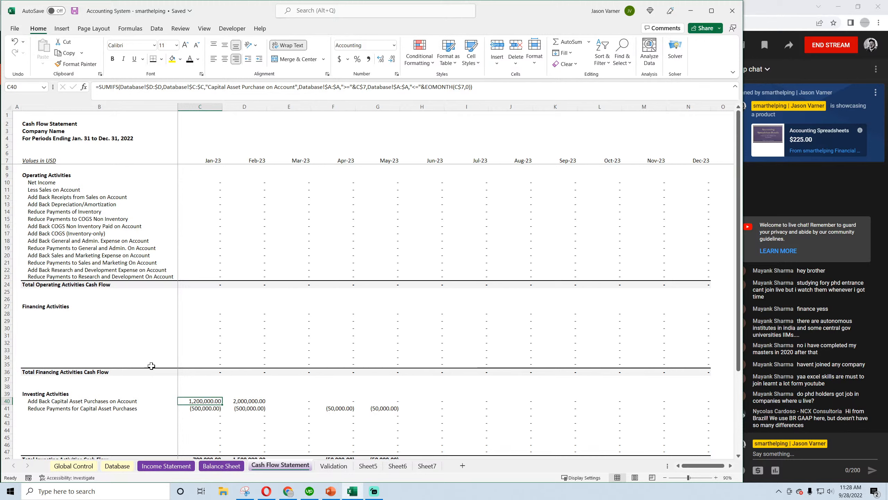
left_click_drag(52, 401, 696, 402)
right_click(677, 402)
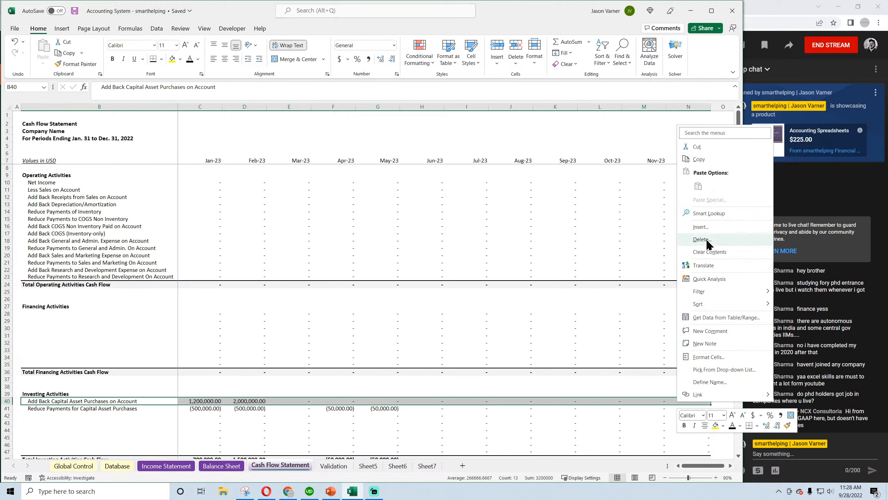
left_click(708, 251)
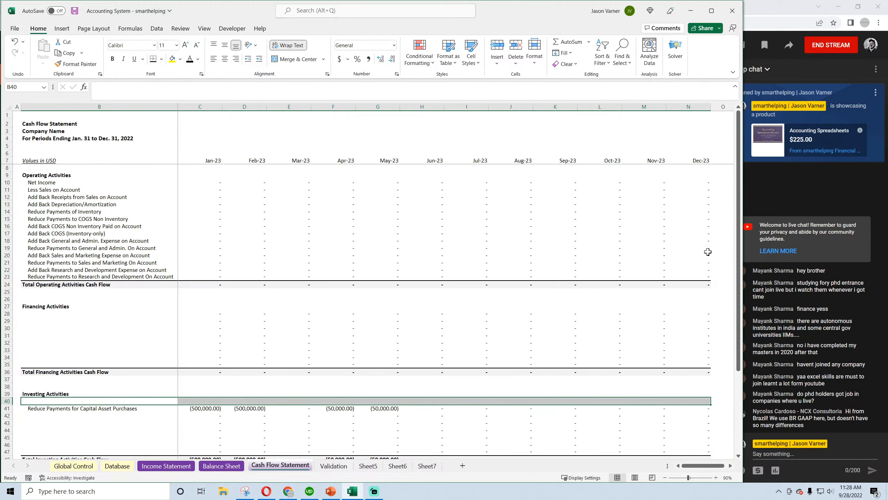
left_click(81, 406)
left_click(208, 409)
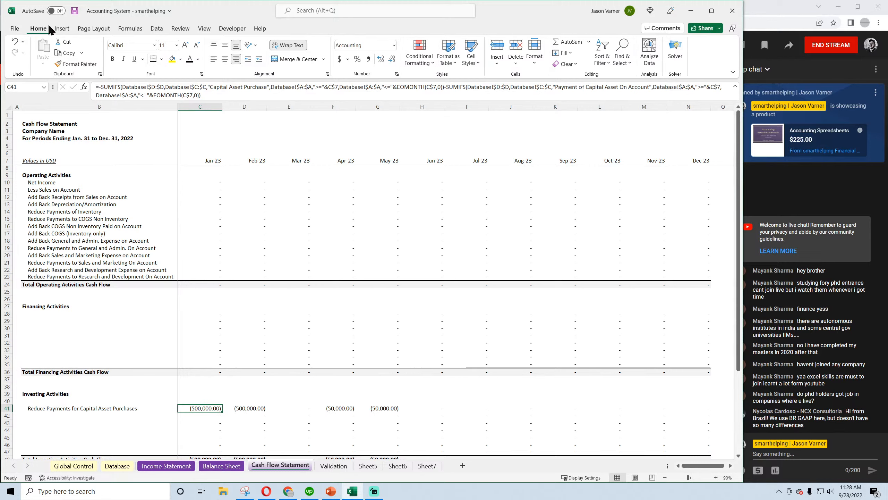
left_click(75, 11)
Step: Examine the Balance Sheet's Cash formulas from January through April
left_click(214, 466)
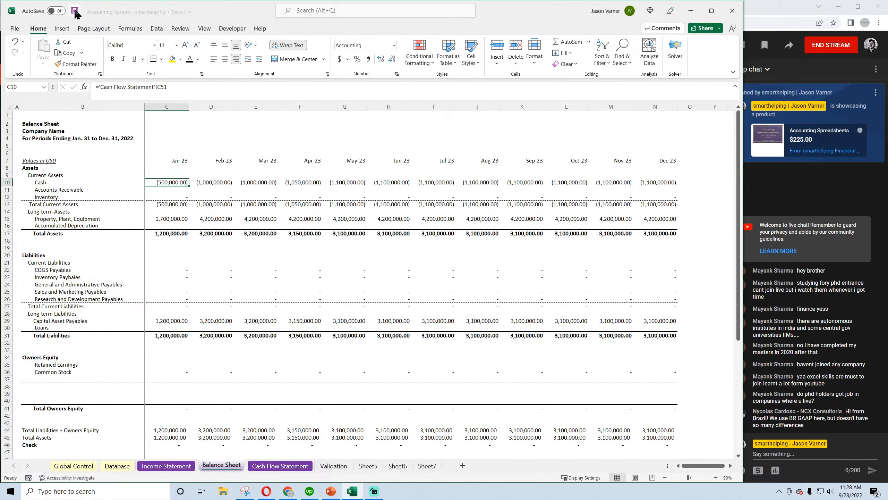
left_click(204, 183)
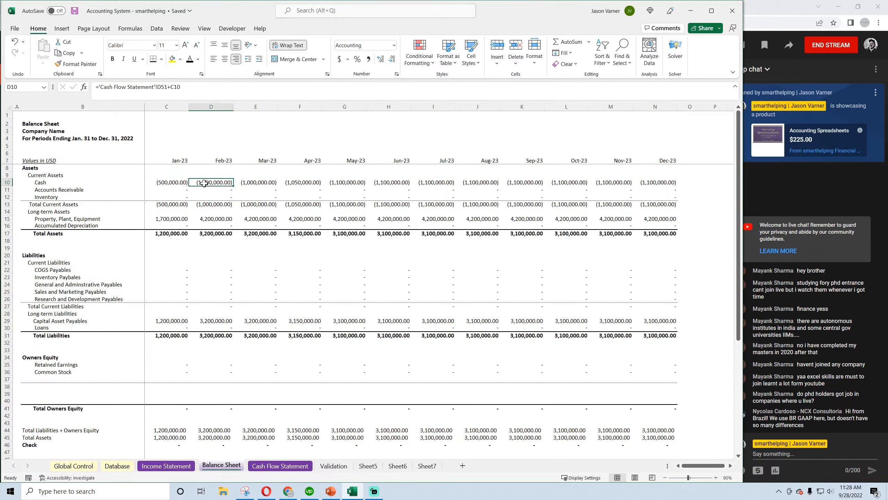
left_click(181, 181)
left_click(205, 183)
left_click(266, 183)
left_click(313, 182)
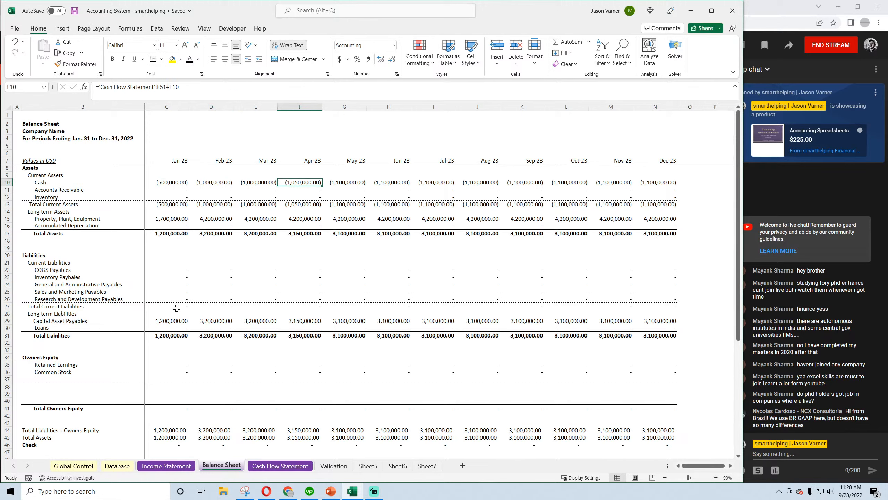
Step: Compare Capital Asset Payables with Cash, Total Current Assets and Property, Plant, Equipment on the Balance Sheet from January through April
left_click(173, 321)
left_click(166, 181)
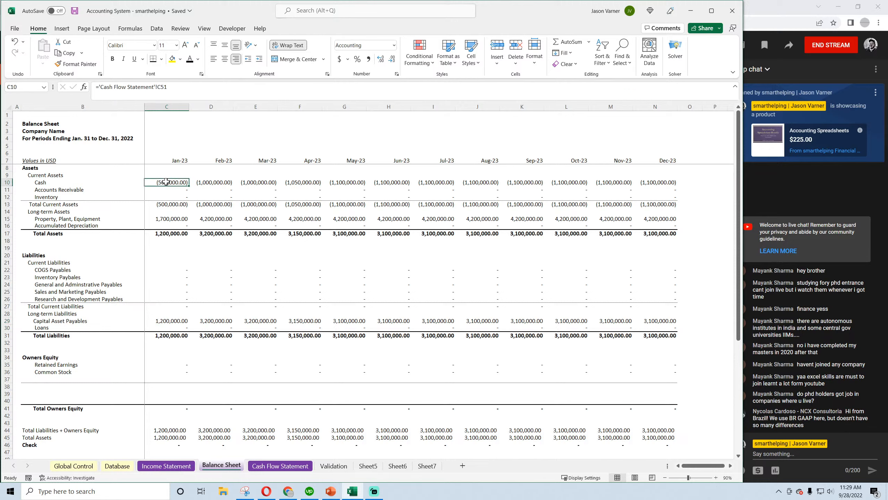
left_click(164, 321)
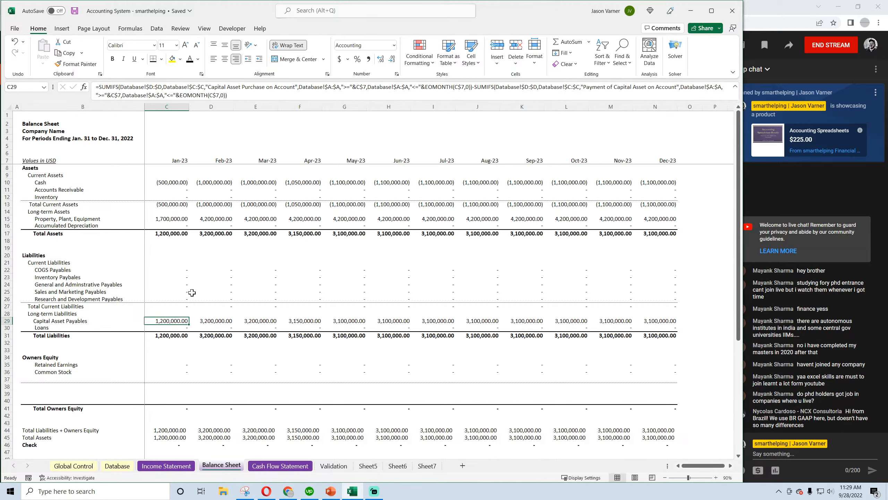
left_click(169, 220)
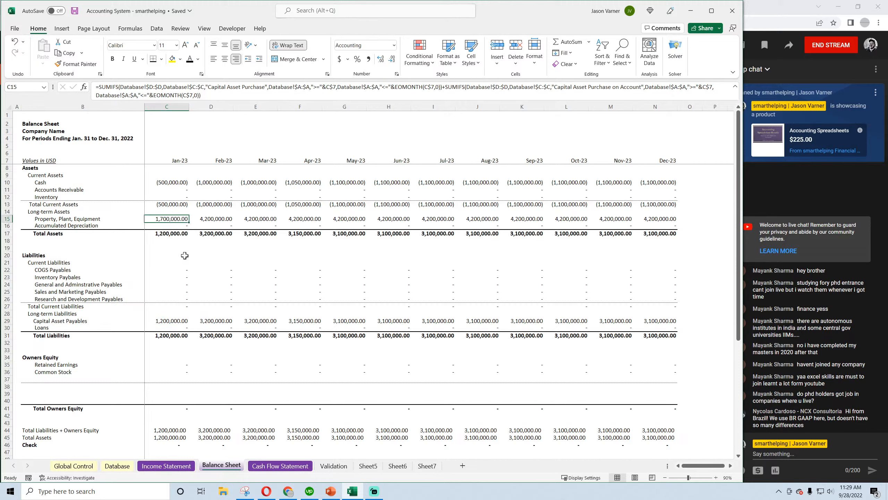
left_click_drag(172, 204, 170, 217)
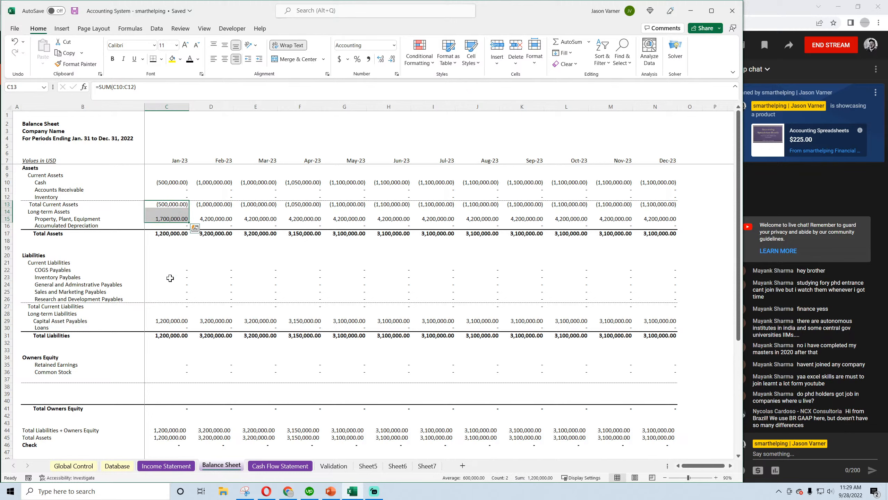
left_click(166, 322)
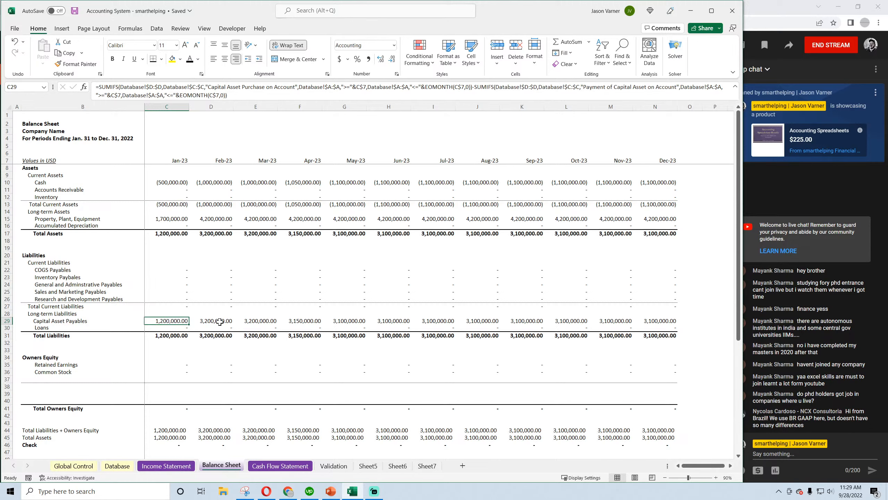
left_click(212, 219)
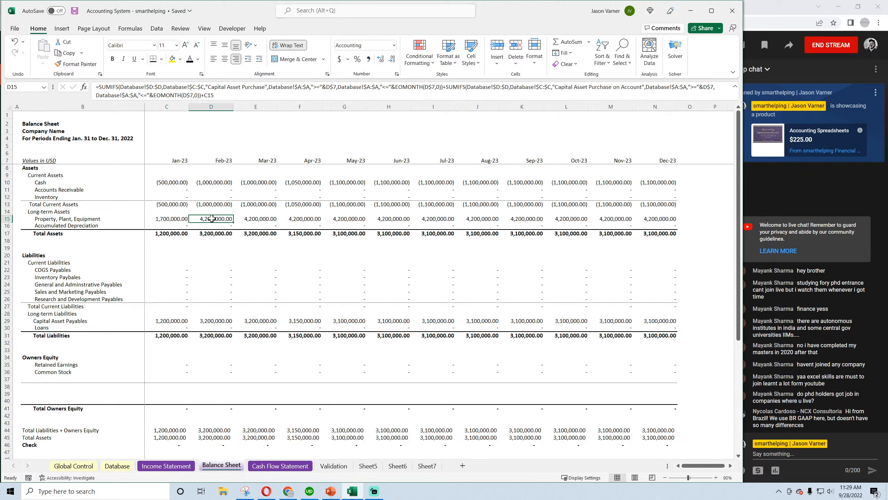
left_click(214, 321)
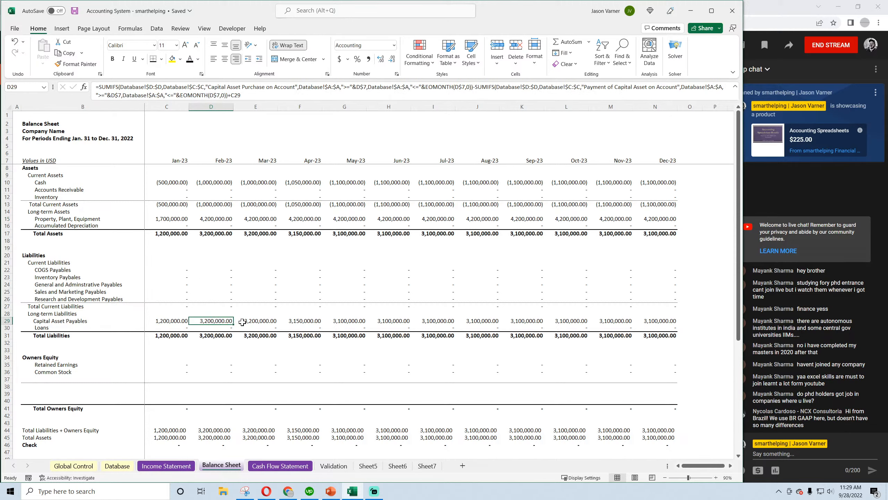
left_click(268, 322)
left_click(312, 323)
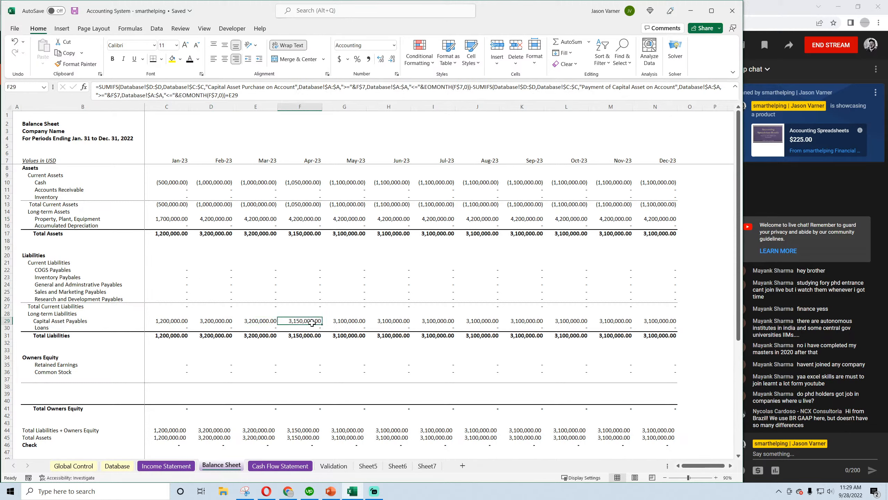
left_click(308, 217)
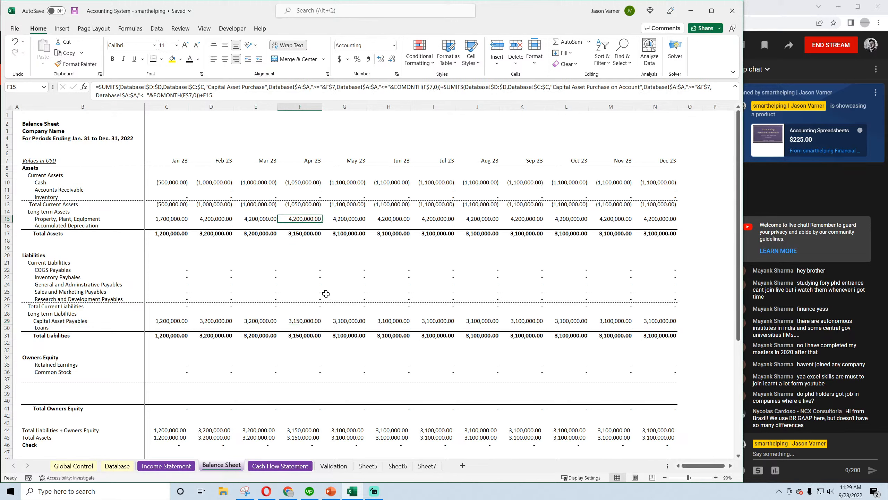
Step: Inspect the Property, Plant, Equipment formulas for January to March and the Accumulated Depreciation formulas for January to May
left_click(168, 218)
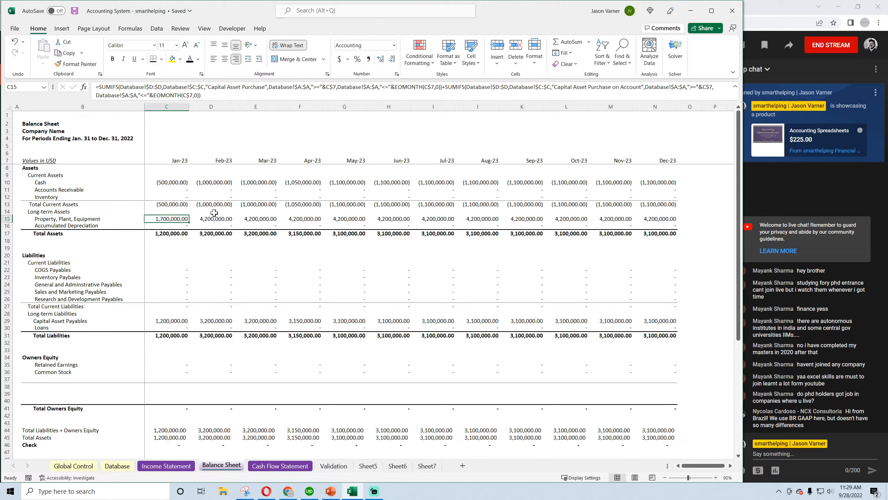
left_click(214, 218)
left_click(262, 218)
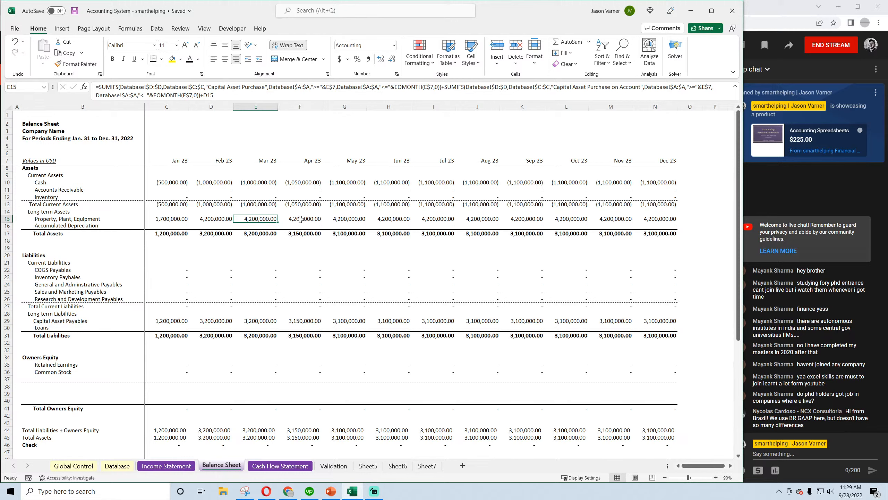
left_click(175, 225)
left_click(210, 225)
left_click(259, 225)
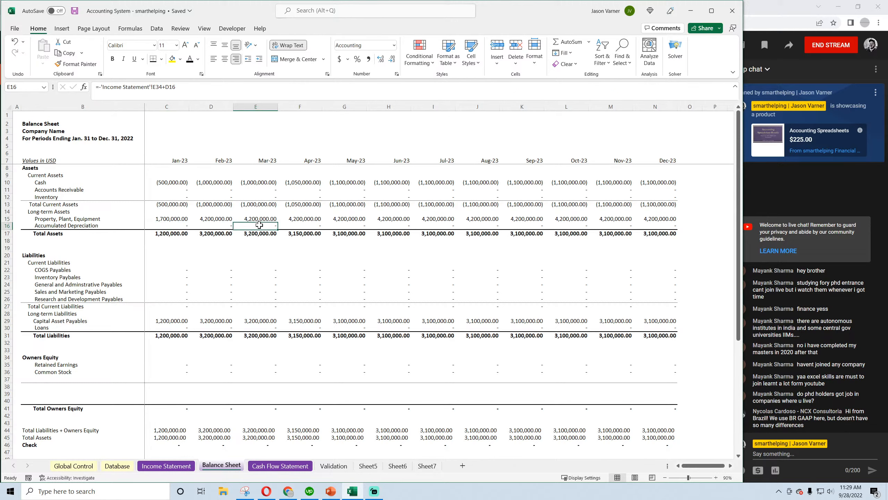
left_click(305, 225)
left_click(345, 225)
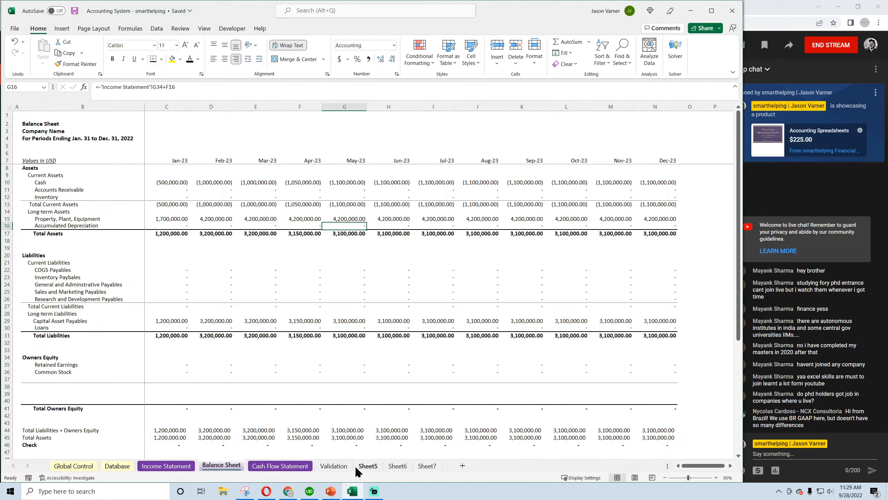
Step: Save the workbook and open the Database sheet's transaction entries
left_click(75, 11)
left_click(116, 465)
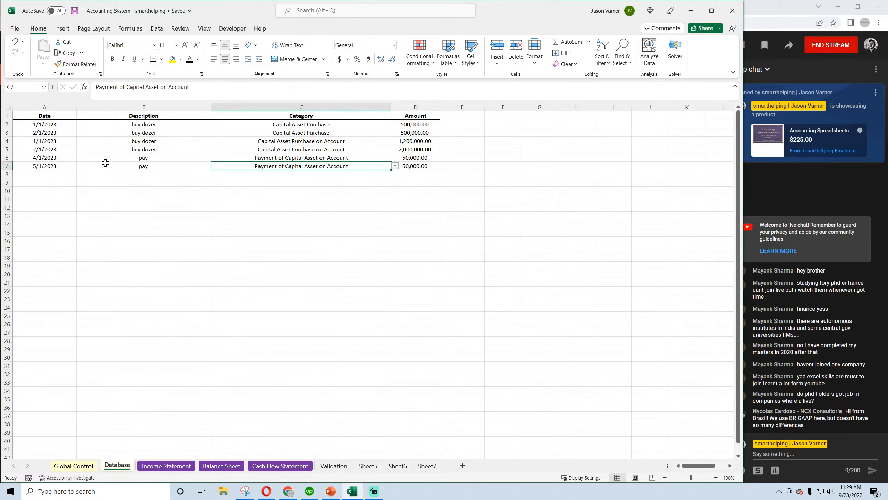
Step: Duplicate the April and May payment entries into the next two Database rows and change both copies' descriptions to "dep"
left_click_drag(45, 158, 402, 167)
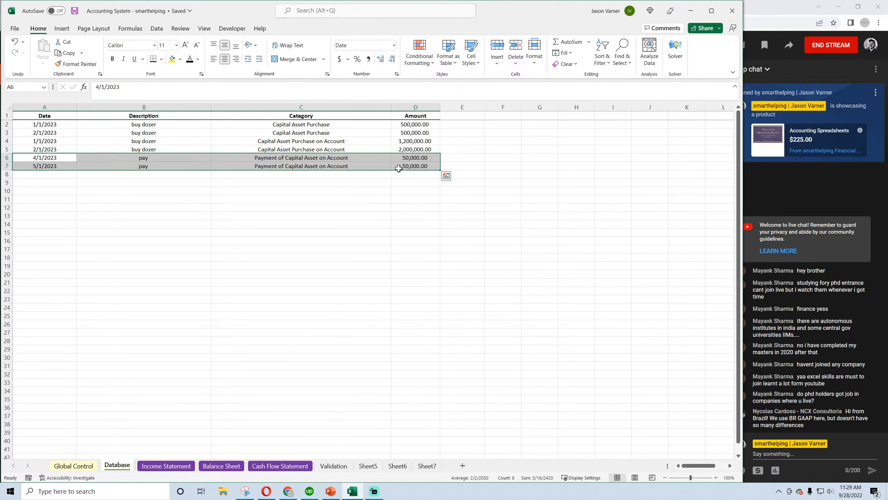
key("ctrl+c")
left_click(58, 176)
key("ctrl+v")
left_click(168, 173)
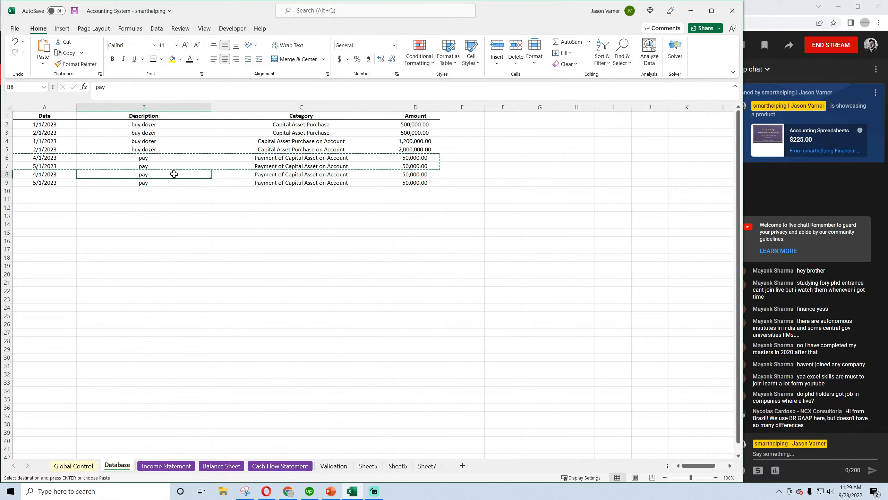
type("dep")
left_click(160, 182)
type("dep")
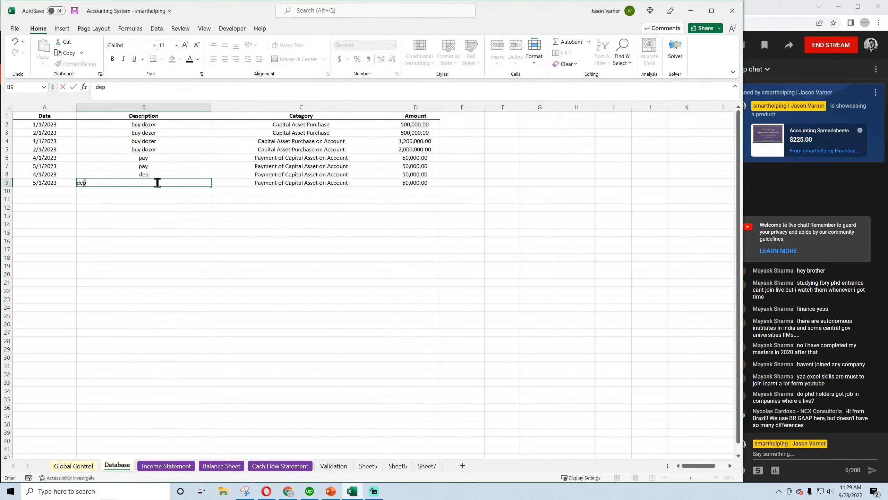
left_click(271, 224)
Step: Set the category of both "dep" entries to Depreciation Expense
left_click(293, 174)
left_click(395, 174)
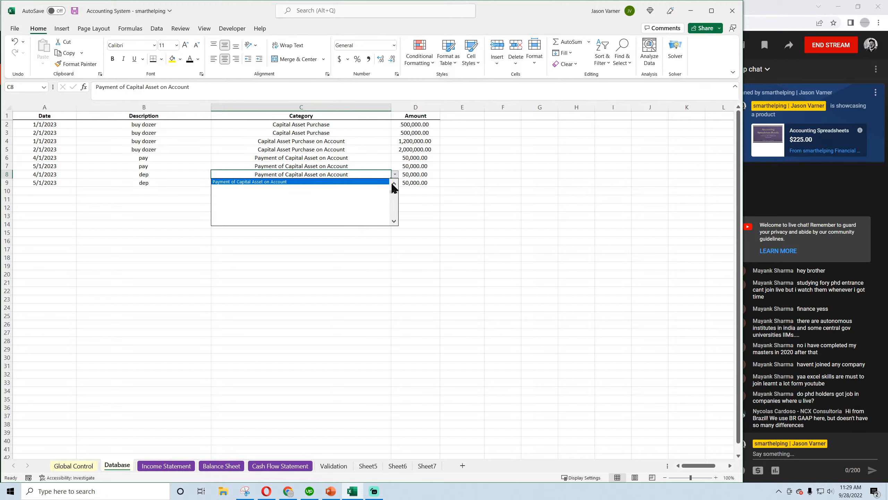
left_click(300, 182)
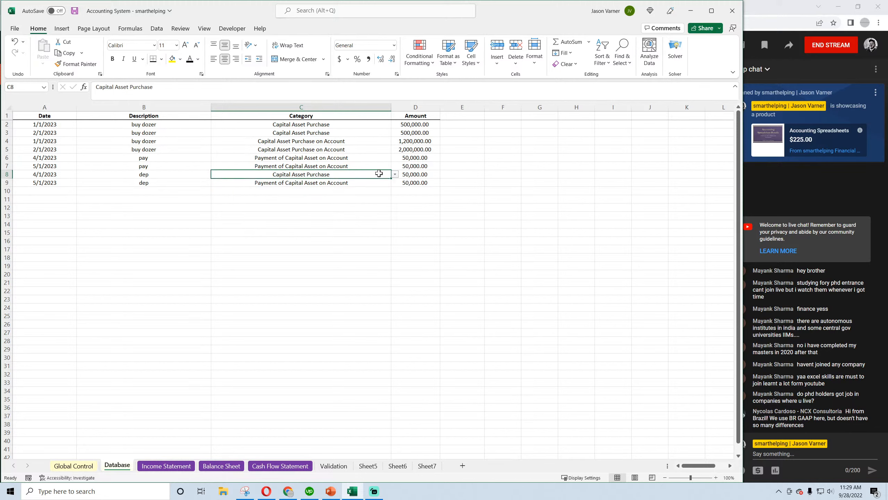
left_click(395, 174)
left_click(394, 183)
left_click(336, 186)
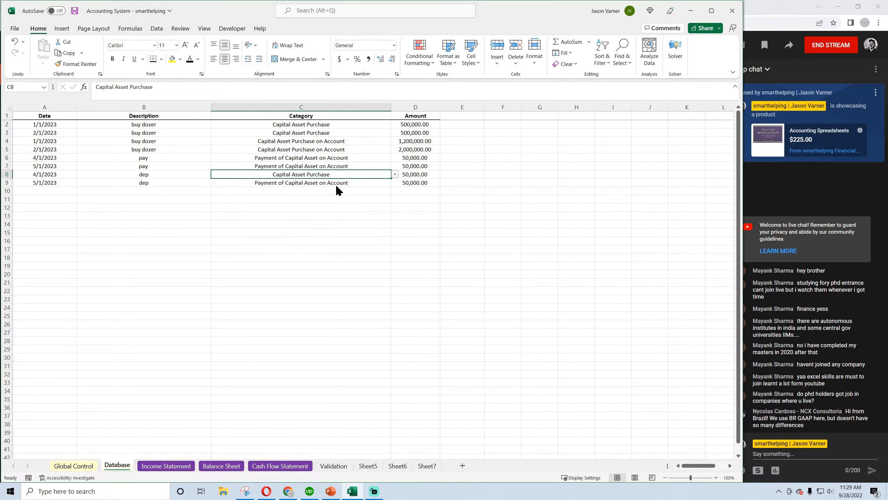
left_click(394, 174)
left_click(394, 184)
left_click(363, 184)
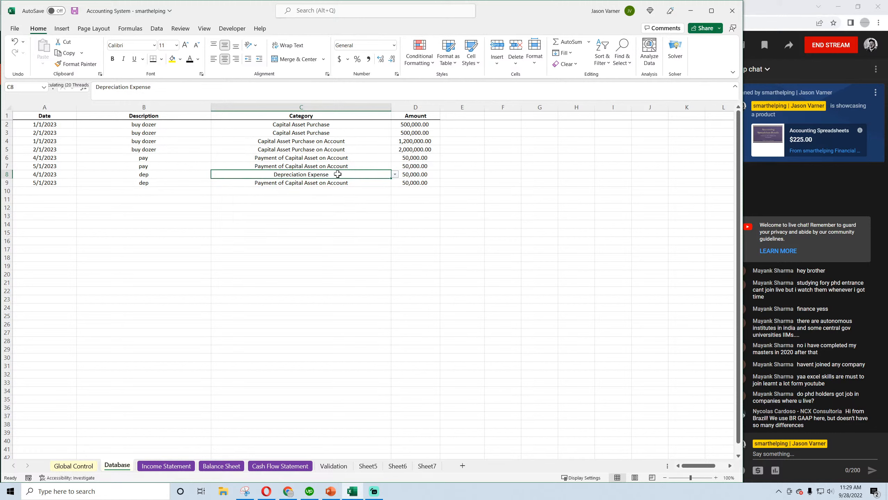
key("ctrl+c")
left_click(325, 183)
key("ctrl+v")
left_click(338, 209)
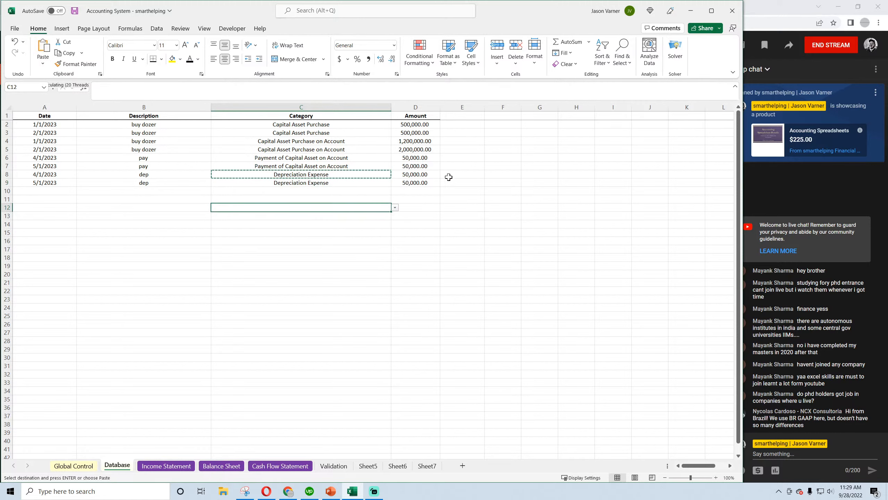
Step: Check Accumulated Depreciation on the Balance Sheet and Depreciation Expense on the Income Statement
left_click(535, 173)
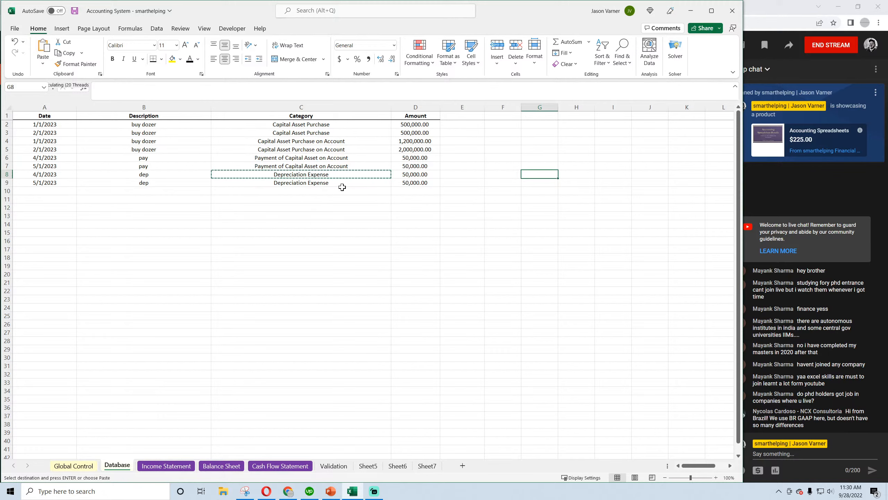
left_click(221, 465)
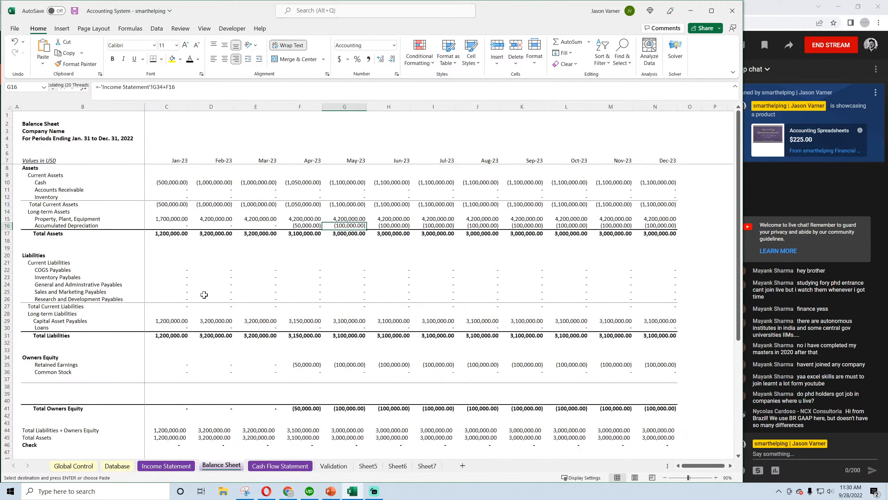
left_click(147, 466)
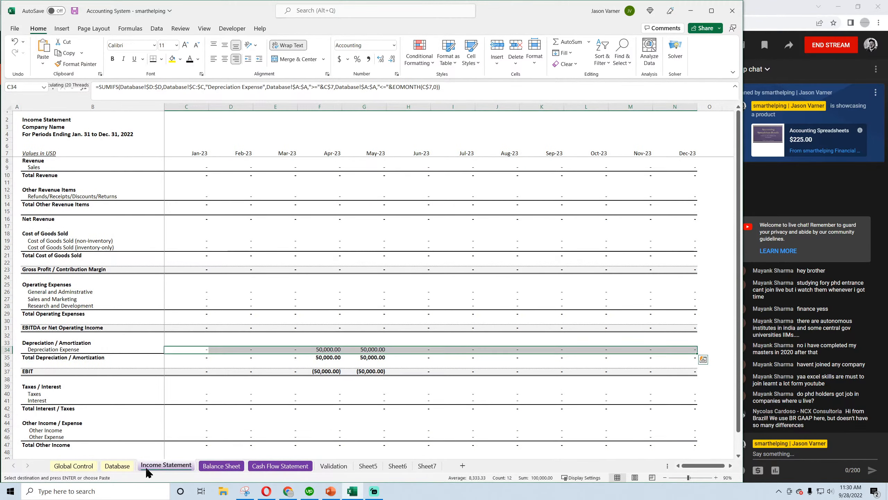
Step: Work out a monthly depreciation amount in scratch cell G8 of the Database sheet and clear the calculation
left_click(118, 466)
type("=4")
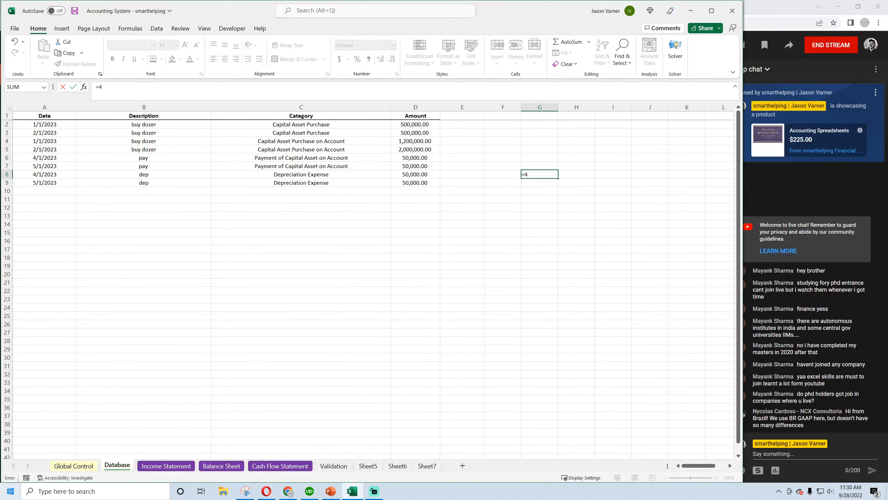
type("00")
type("/12")
key("Return")
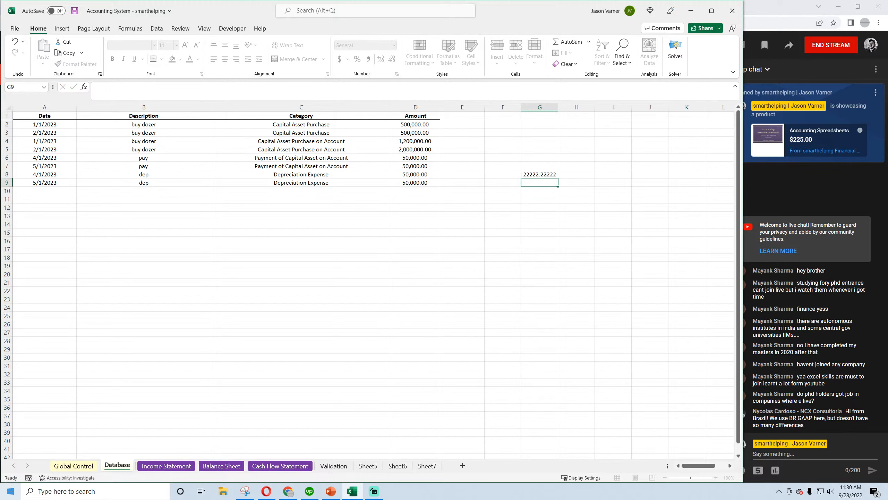
key("Up")
key("BackSpace")
key("Return")
Step: Set the amounts of the April and May Depreciation Expense entries to 22,000 each
left_click(404, 173)
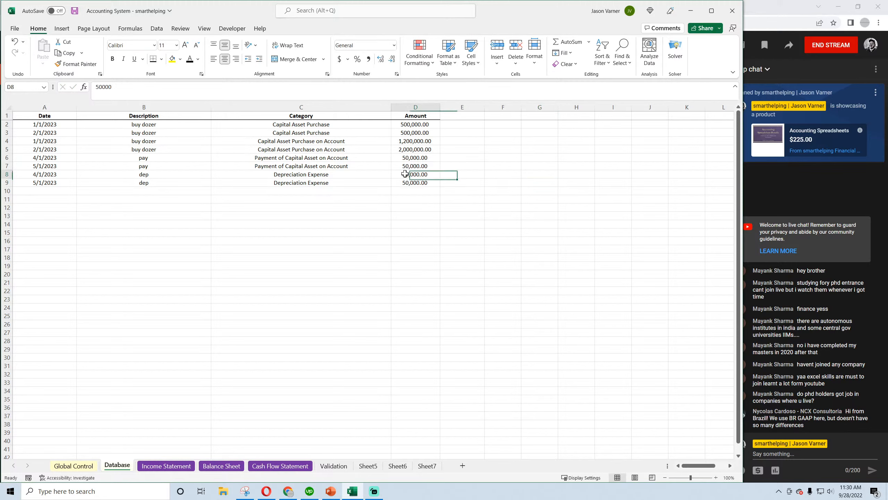
type("22000")
key("Return")
type("2,0")
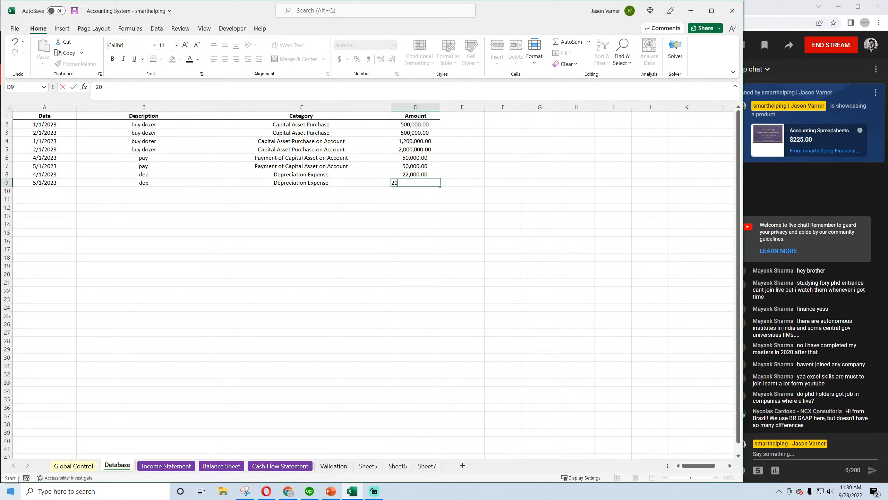
type("00.0")
key("Return")
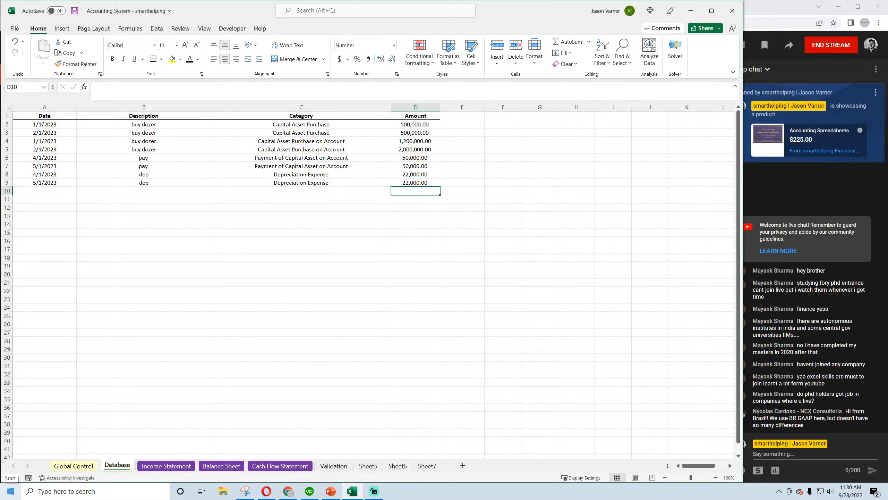
Step: Inspect April's Depreciation Expense on the Income Statement and Accumulated Depreciation for April to June on the Balance Sheet
left_click(166, 466)
left_click(323, 350)
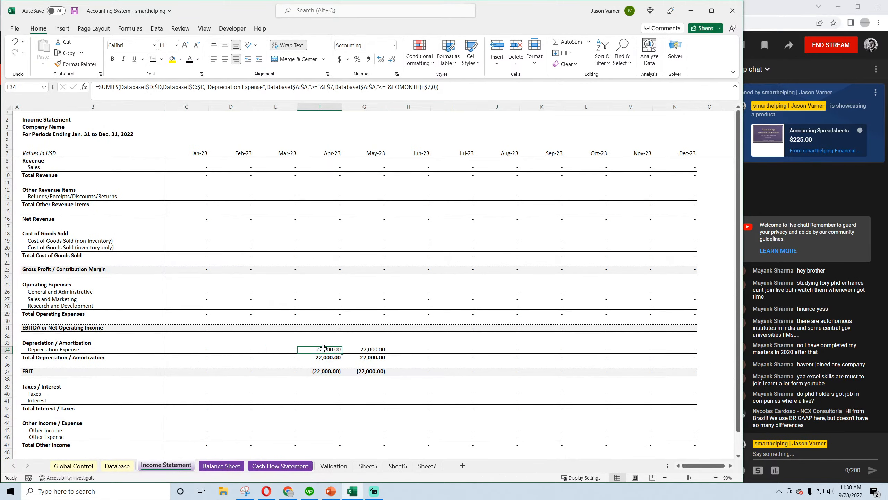
left_click(222, 465)
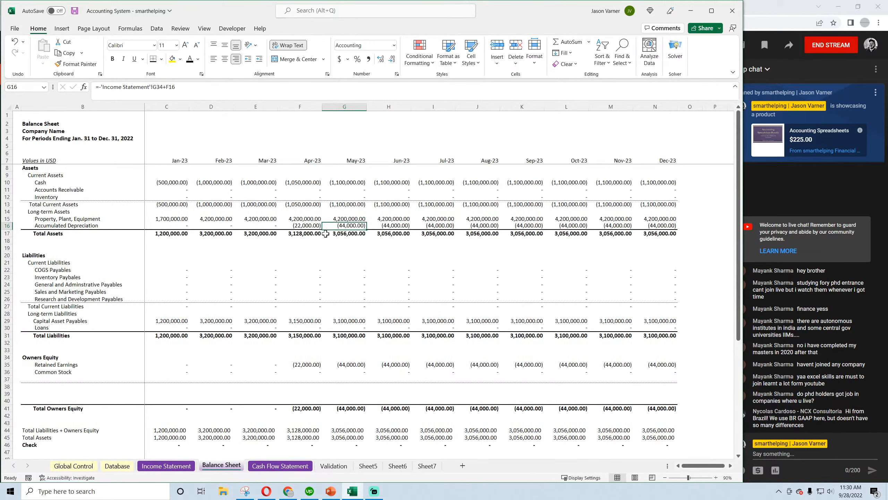
left_click(310, 225)
left_click(341, 225)
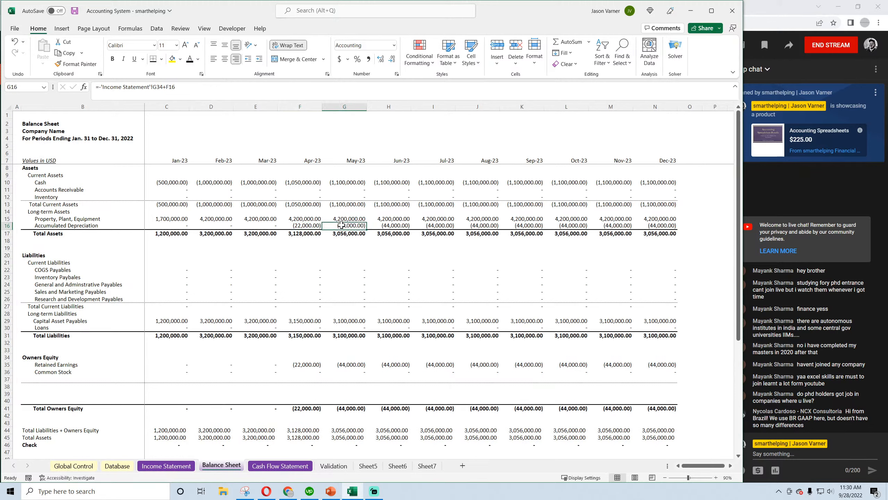
left_click(392, 224)
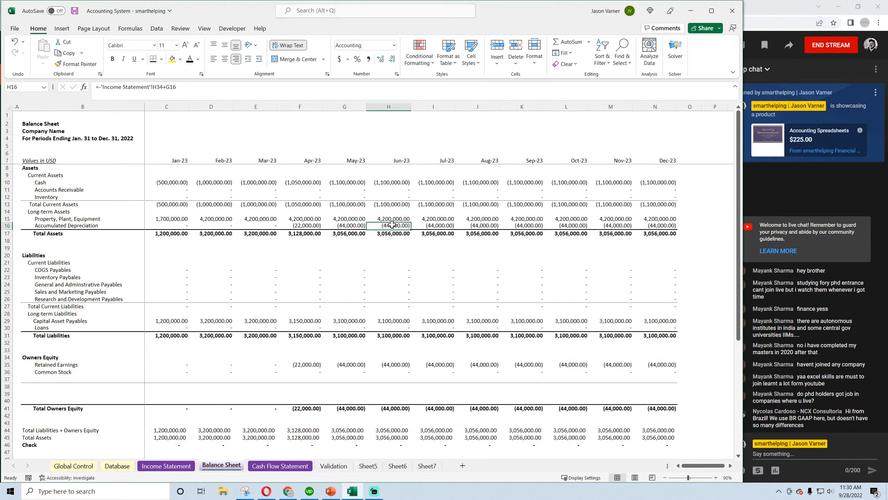
Step: Inspect the Balance Sheet's Retained Earnings formulas for April and May, and save the workbook
left_click(312, 366)
left_click(352, 364)
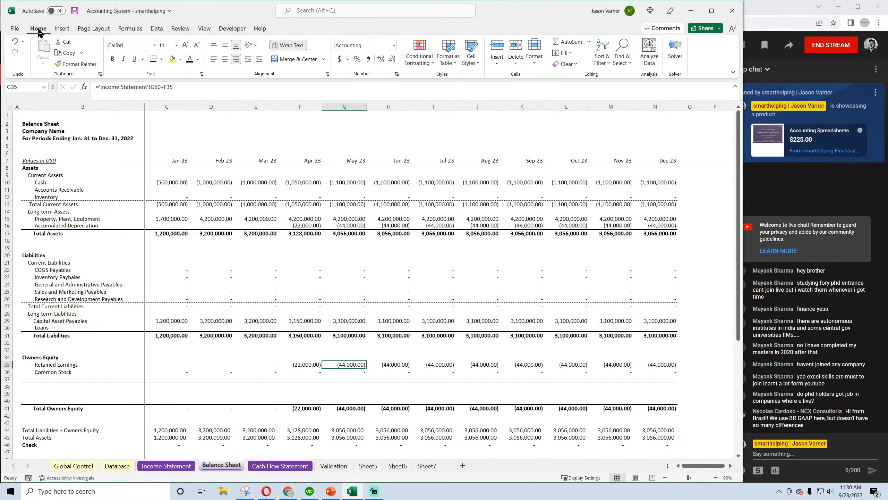
left_click(74, 11)
Step: Compare Net Income with Add Back Depreciation/Amortization for April and May on the Cash Flow Statement
left_click(279, 465)
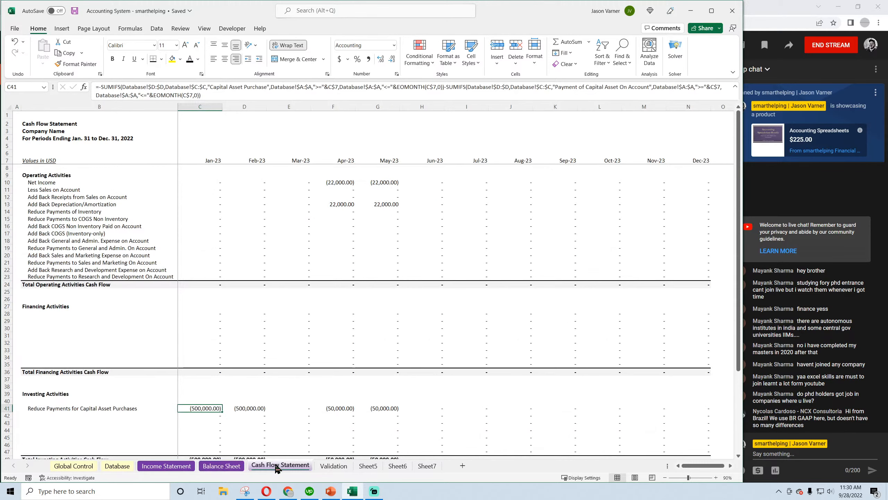
left_click(347, 181)
left_click(379, 183)
left_click(341, 204)
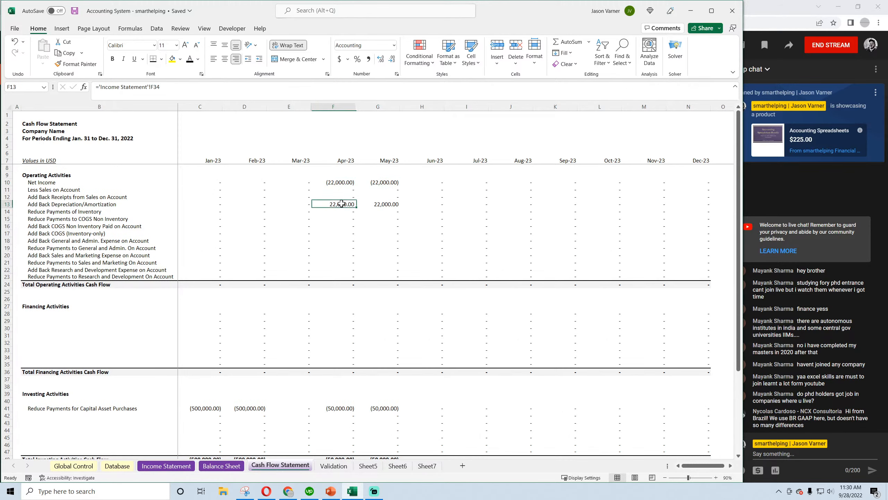
left_click(378, 203)
left_click(337, 181)
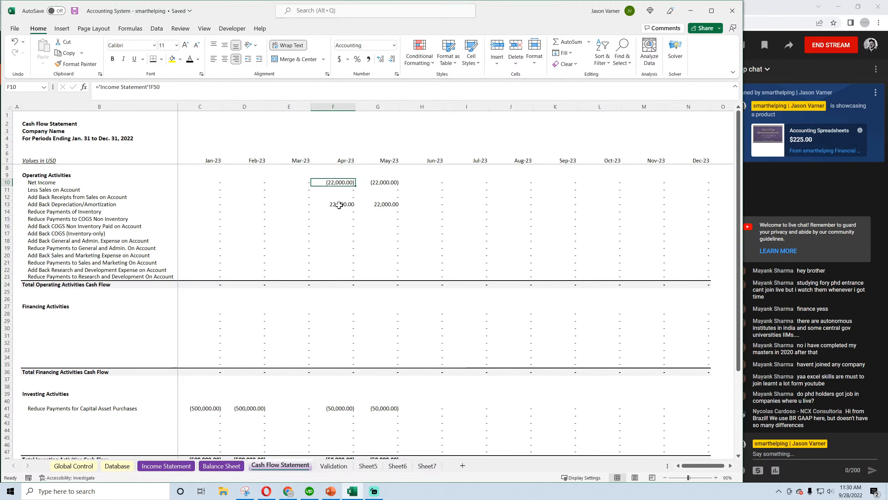
left_click(339, 205)
left_click(379, 206)
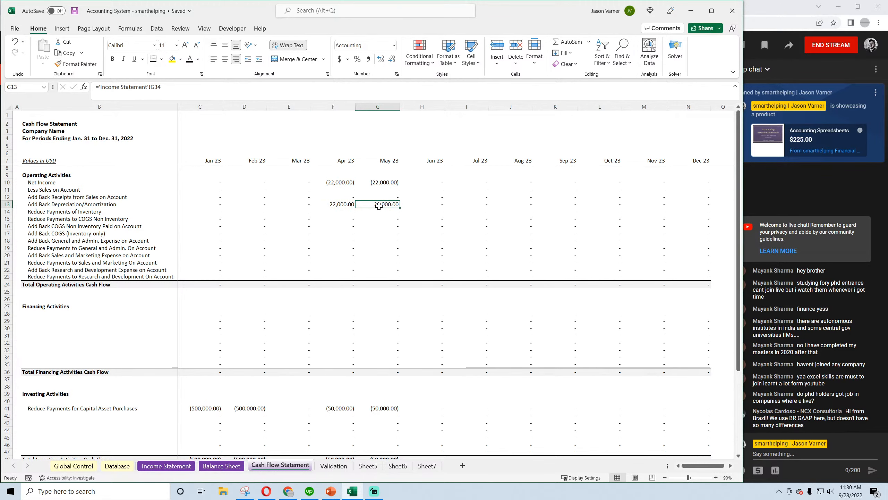
scroll(360, 361, "down", 4)
scroll(218, 334, "up", 4)
Step: Inspect January's Check formula on the Balance Sheet, save the workbook and collapse the formula bar
left_click(222, 465)
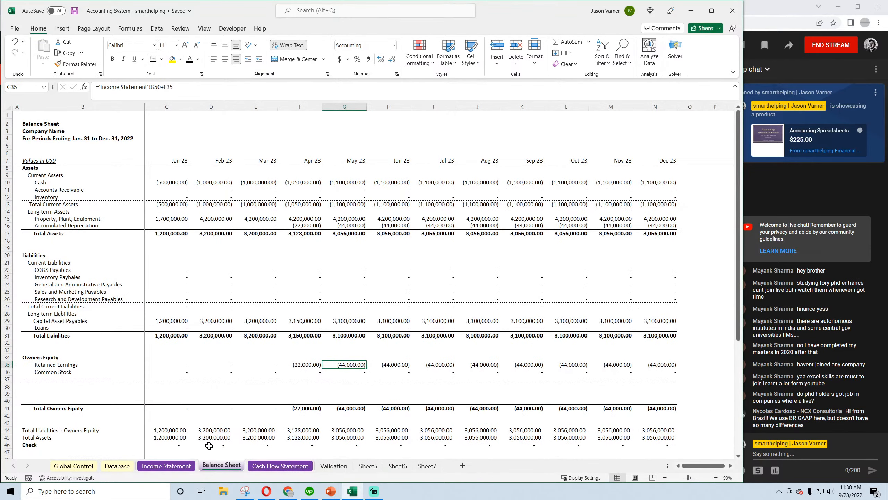
left_click(179, 445)
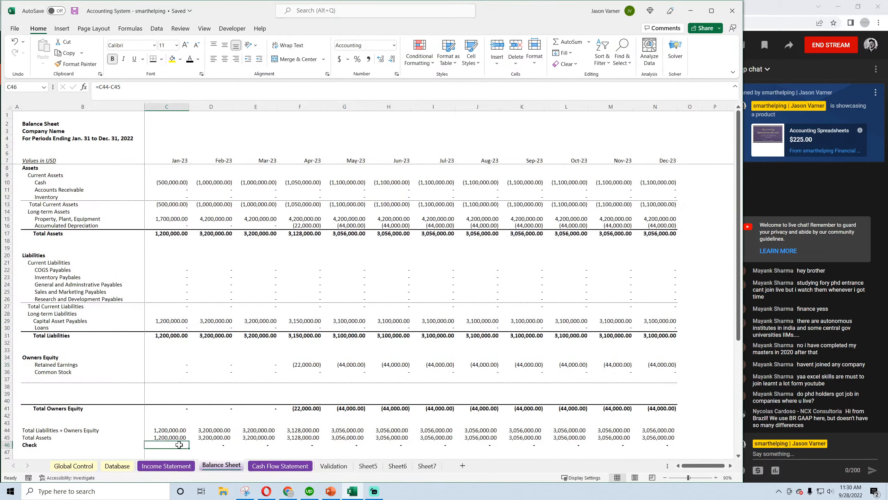
left_click(75, 12)
left_click(735, 87)
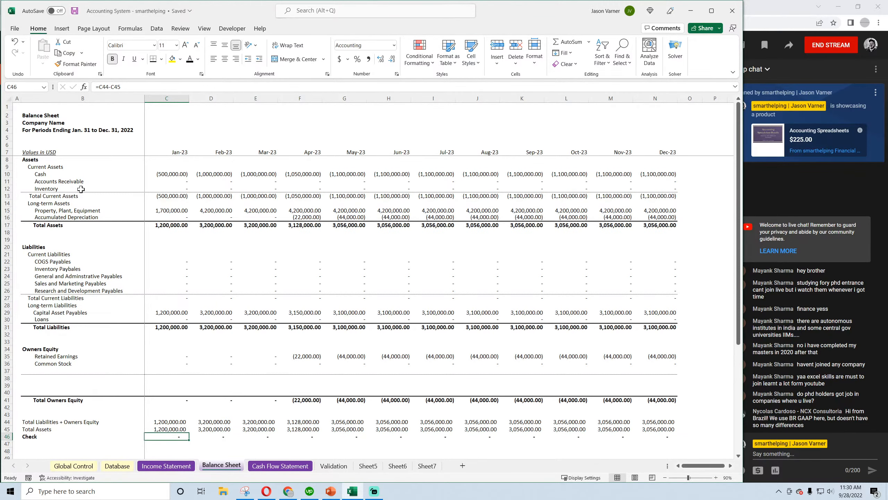
Step: Review the transaction categories from Sales through Payment of Capital Asset on Account and the fixed asset disposal note on the Validation sheet
left_click(166, 465)
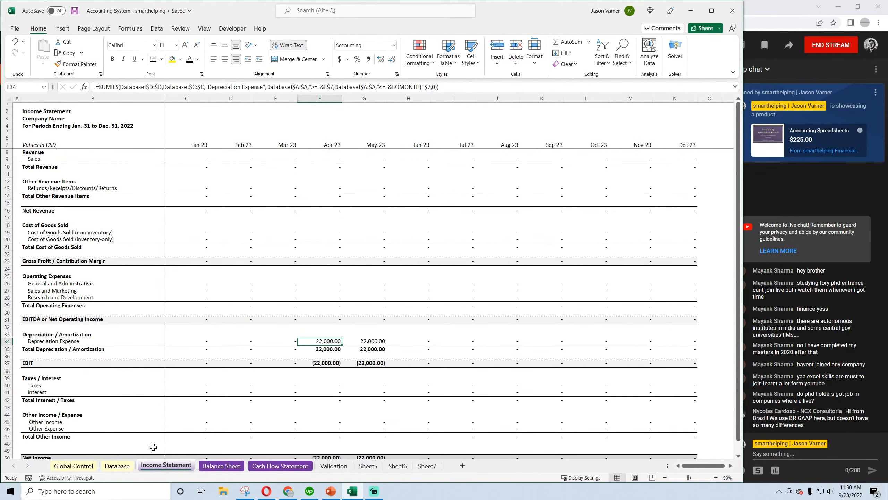
left_click(332, 465)
left_click_drag(123, 115, 129, 130)
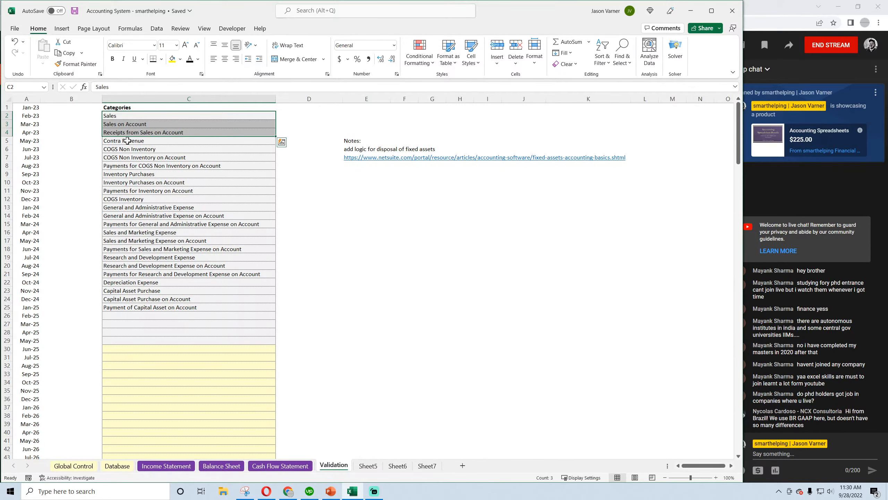
left_click(127, 140)
left_click_drag(126, 147, 140, 190)
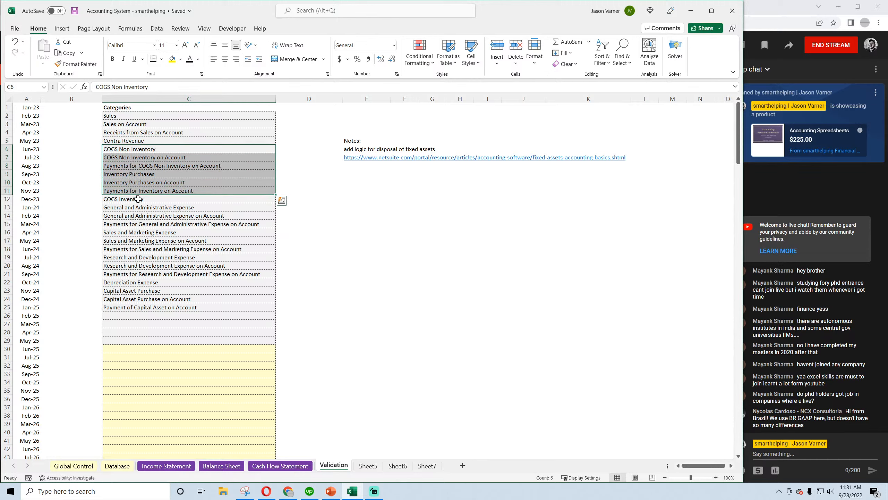
left_click(138, 198)
left_click_drag(139, 211, 140, 262)
left_click(132, 283)
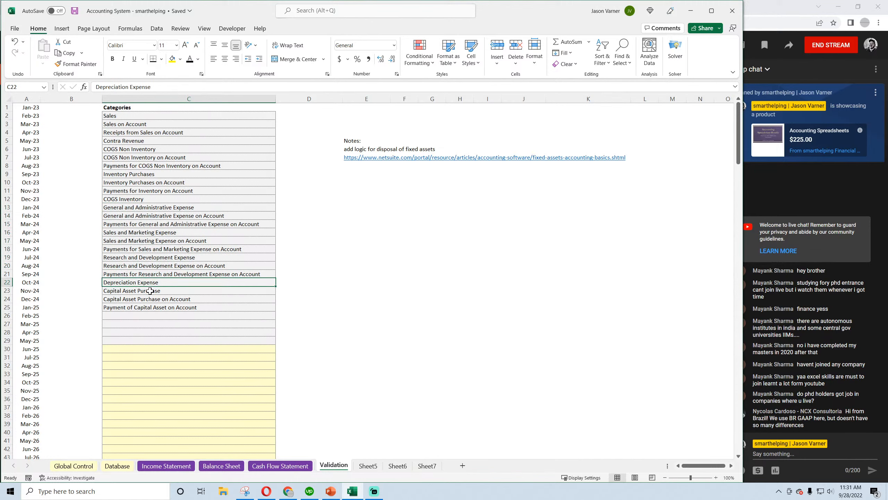
left_click_drag(150, 291, 123, 301)
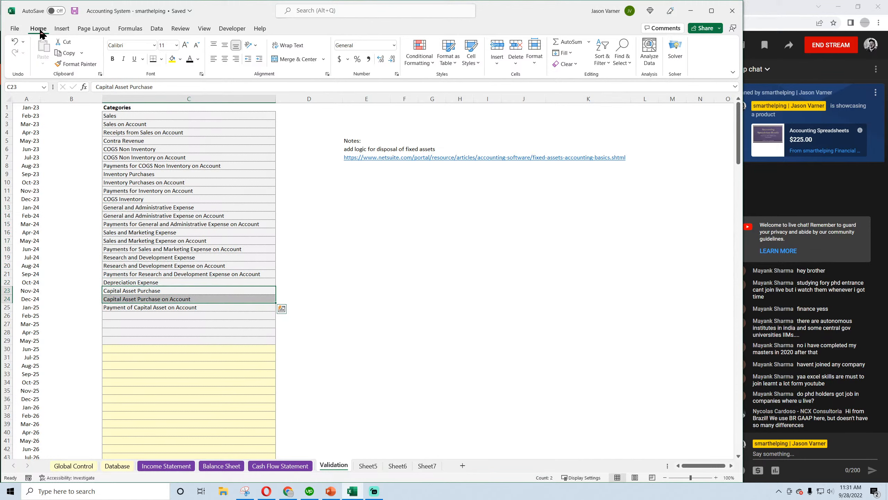
left_click(180, 309)
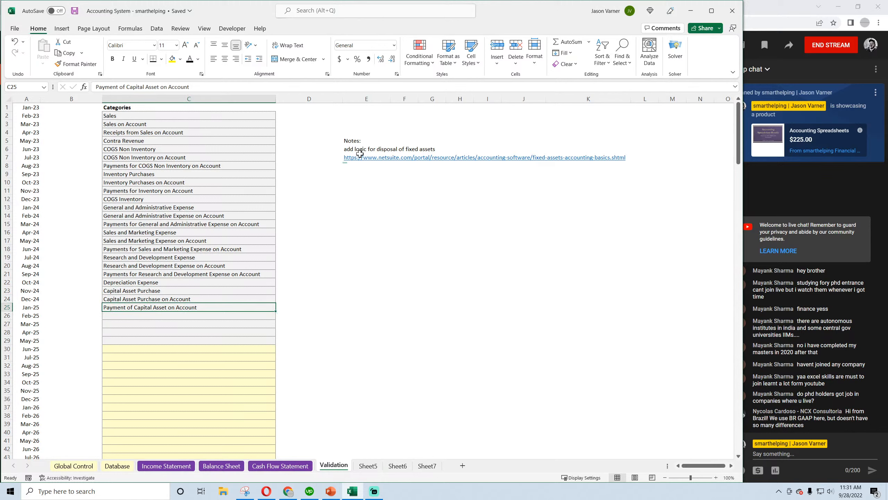
left_click(353, 143)
left_click(352, 149)
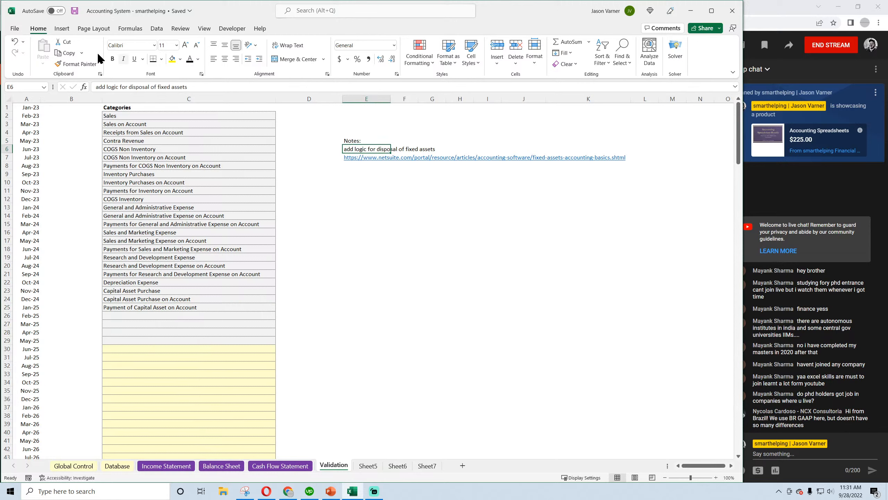
Step: Save the workbook, and inspect the Balance Sheet's Property, Plant, Equipment formulas for February to May and May's Accumulated Depreciation
left_click(75, 11)
left_click(222, 466)
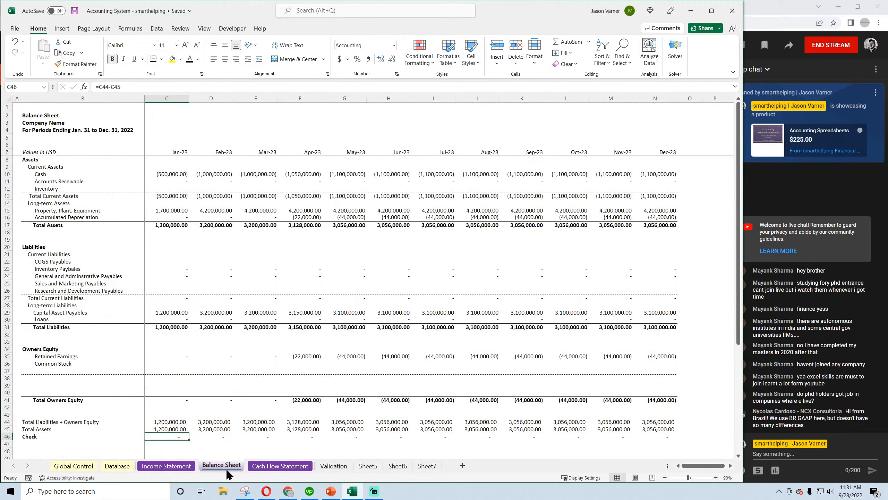
left_click(221, 210)
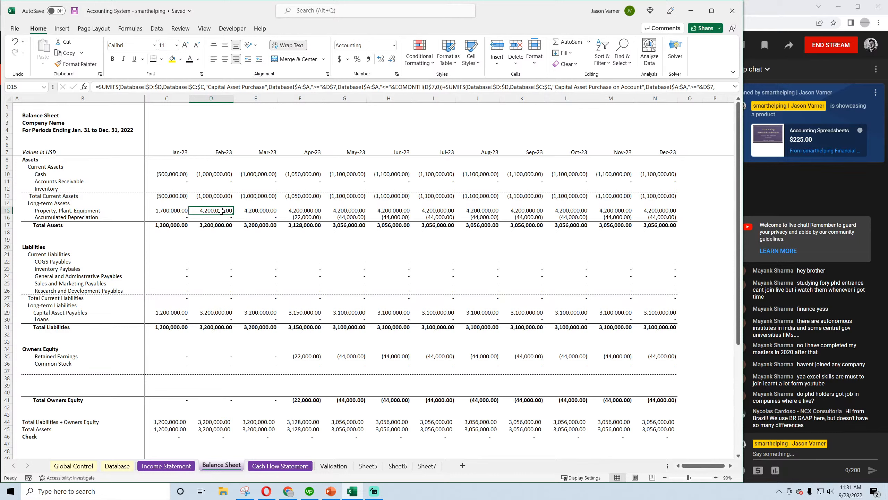
left_click(248, 212)
left_click(296, 210)
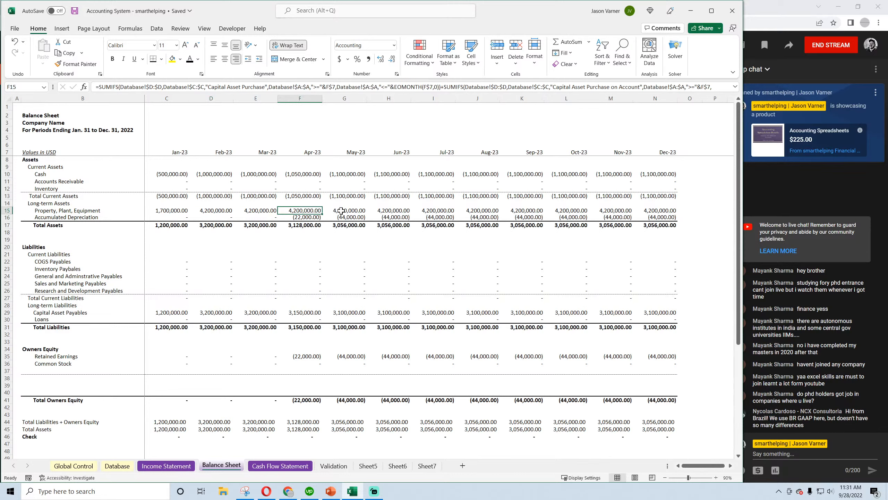
left_click(344, 211)
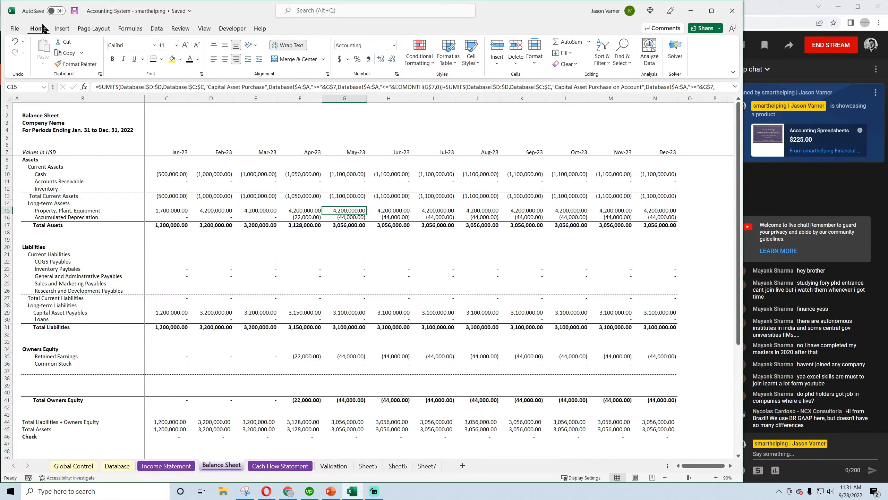
left_click(352, 218)
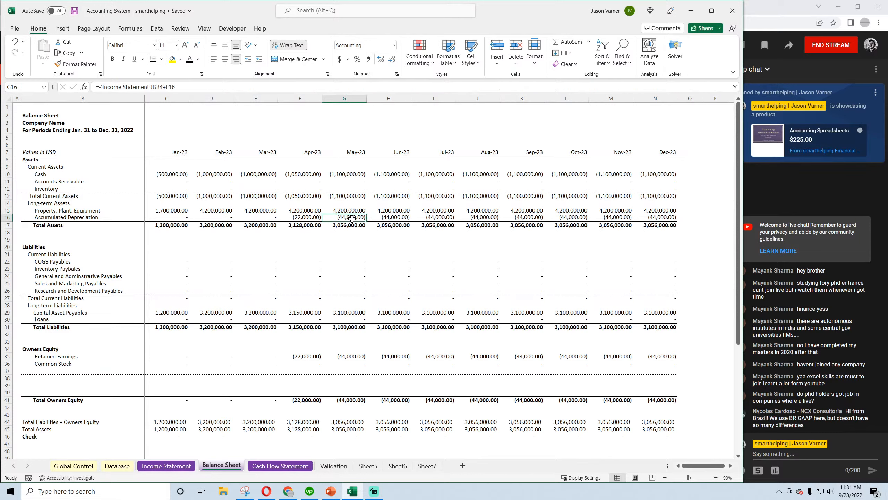
left_click(348, 210)
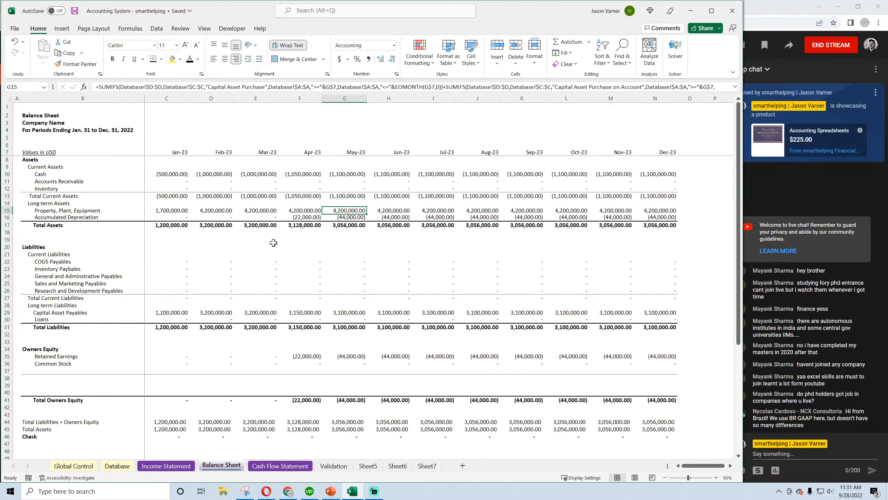
Step: Review the Income Statement, Database entries, Validation categories, Cash Flow Statement and Balance Sheet in turn
left_click(167, 465)
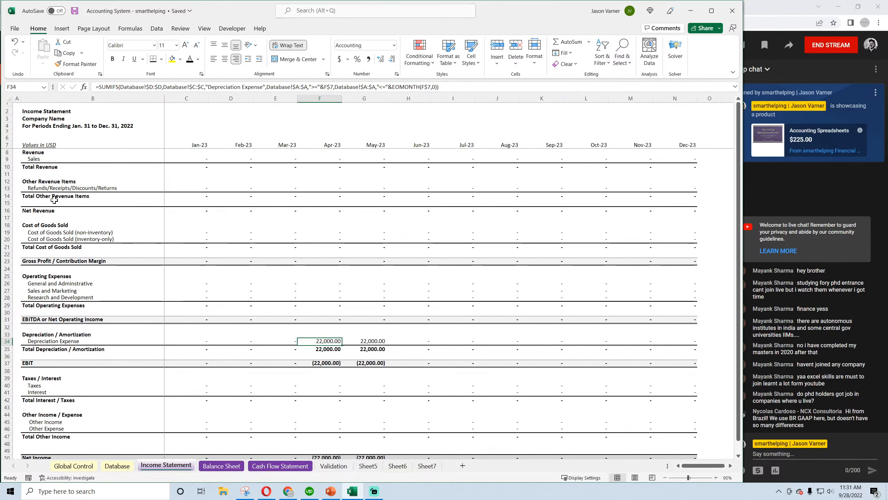
left_click(118, 467)
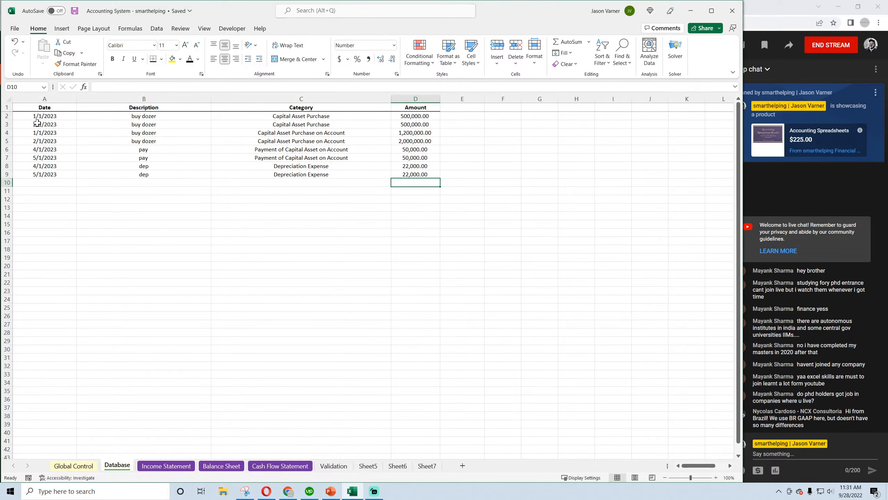
left_click(334, 466)
left_click_drag(121, 113, 122, 306)
left_click(151, 215)
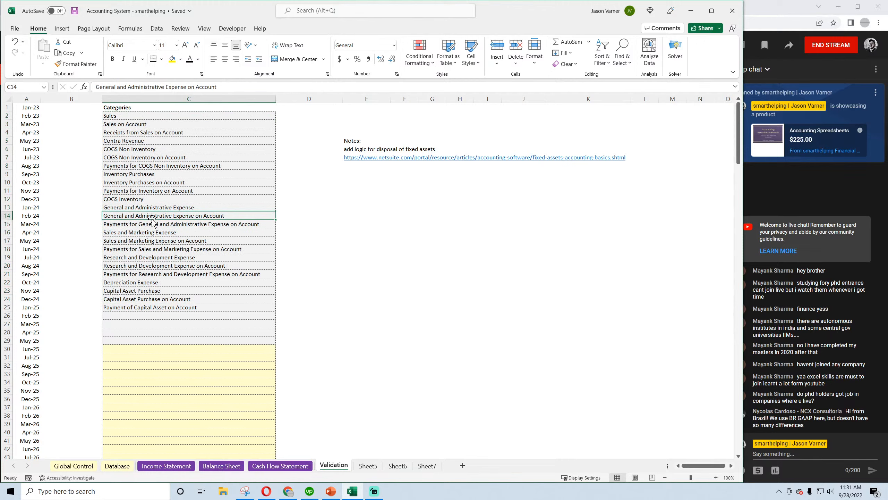
left_click(259, 467)
scroll(360, 328, "down", 3)
scroll(360, 328, "up", 3)
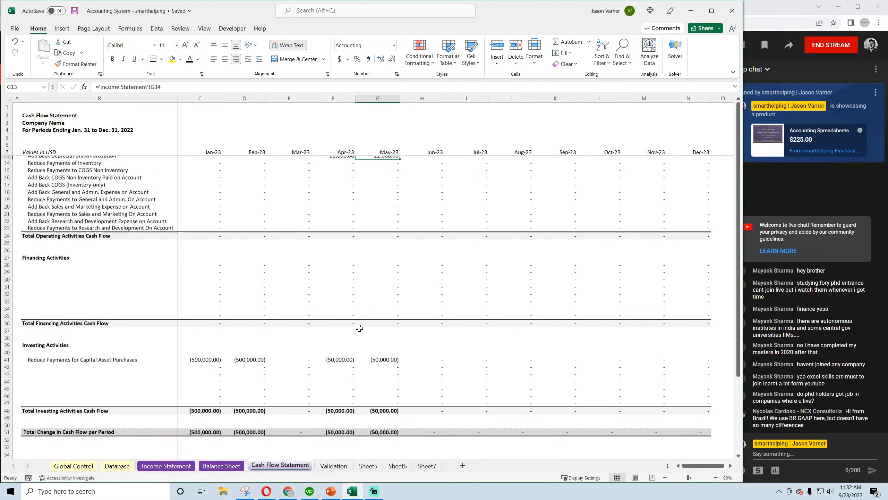
left_click(221, 466)
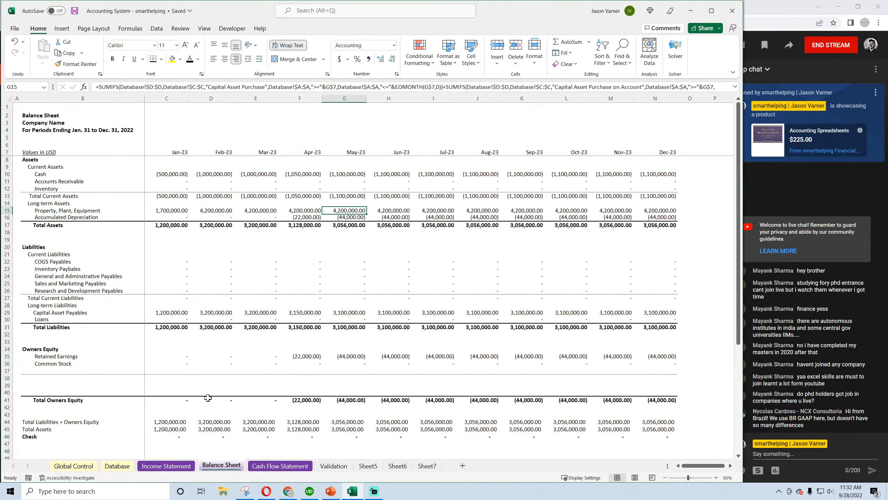
Step: Examine the Income Statement's Taxes row for January and February and its Net Income section, and save the workbook
left_click(178, 466)
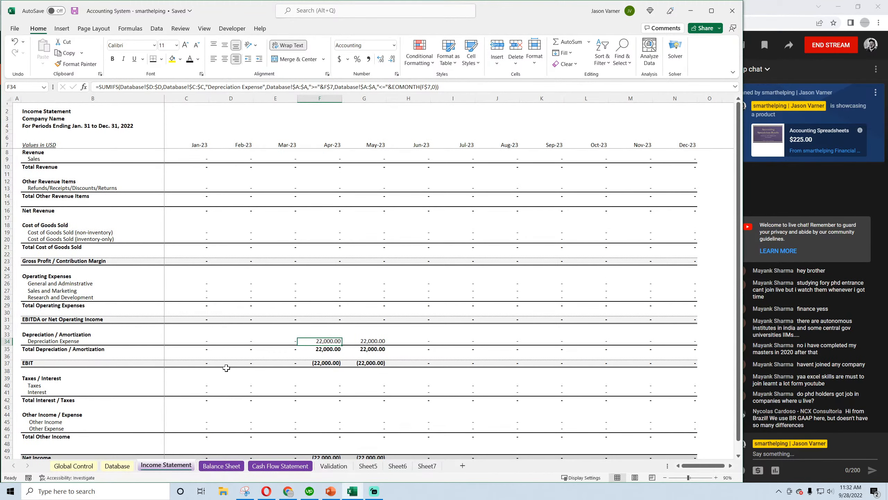
left_click(41, 385)
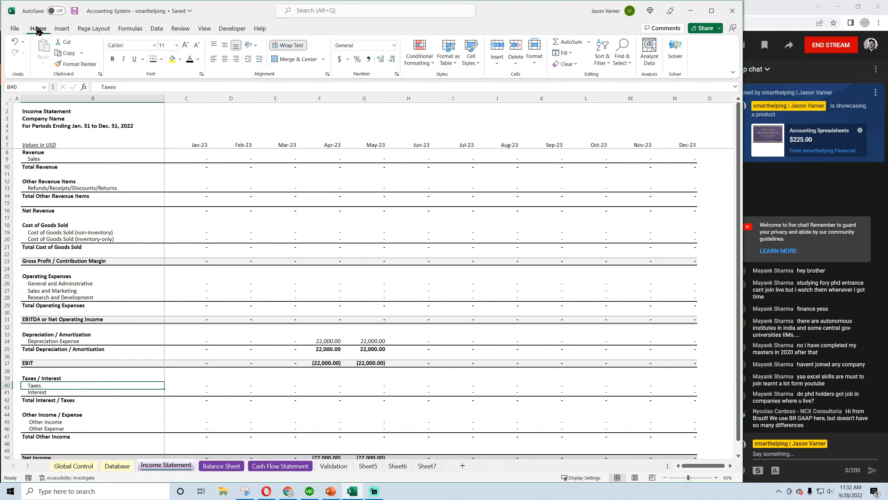
left_click(75, 12)
left_click(203, 385)
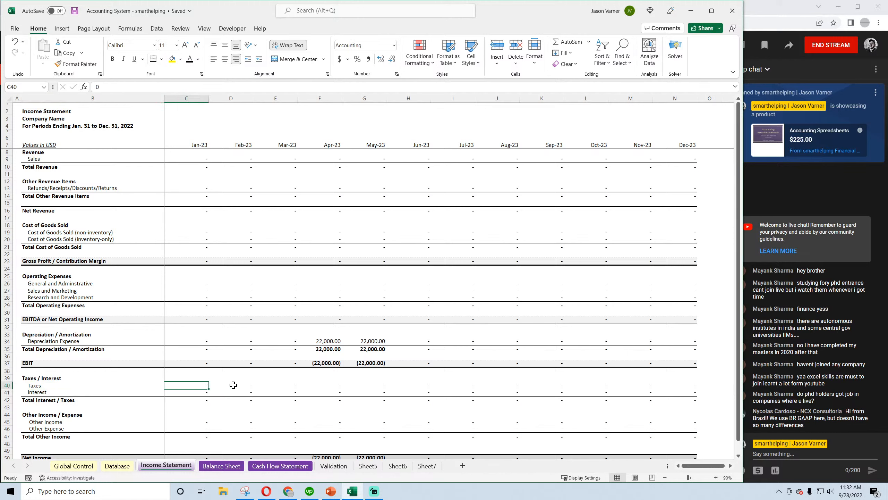
left_click(232, 384)
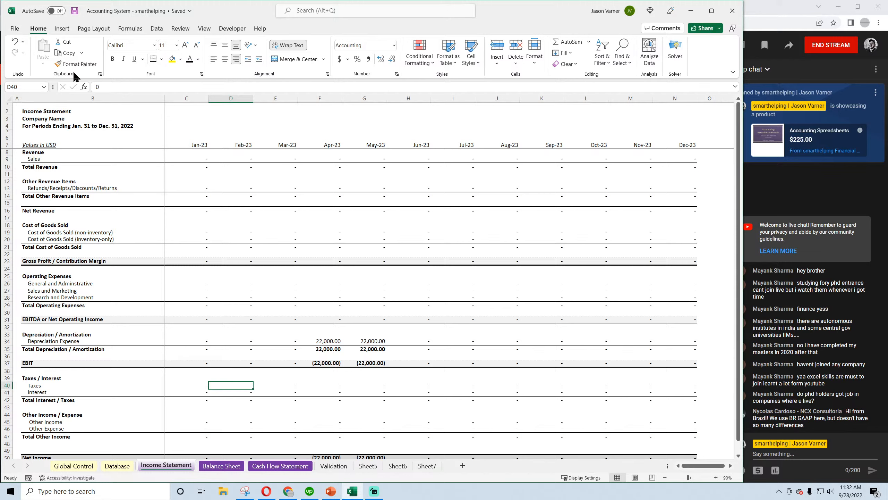
left_click(56, 384)
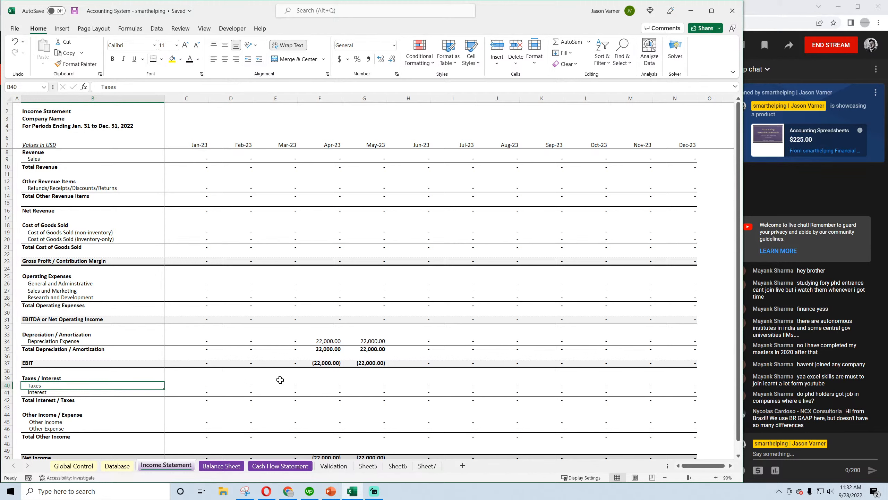
scroll(248, 385, "down", 4)
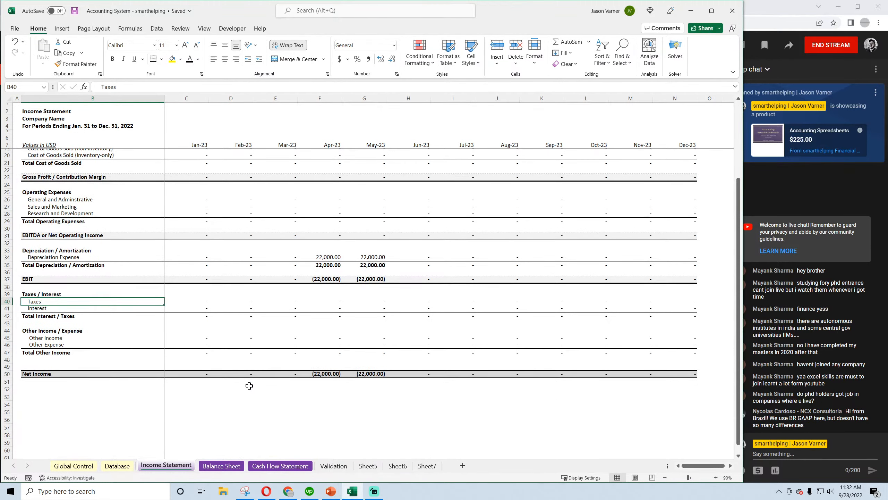
scroll(249, 385, "up", 4)
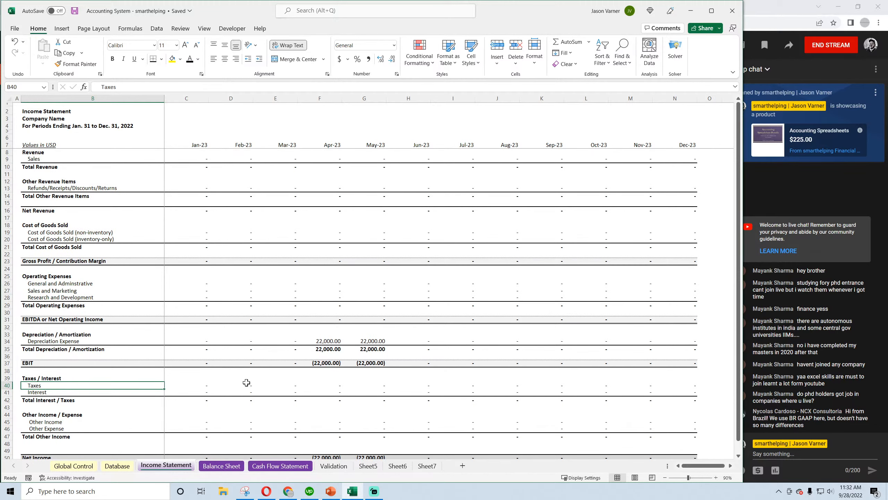
scroll(109, 348, "down", 4)
scroll(109, 348, "up", 4)
Step: Examine the Balance Sheet and the blank Financing and Investing Activities rows on the Cash Flow Statement
left_click(222, 465)
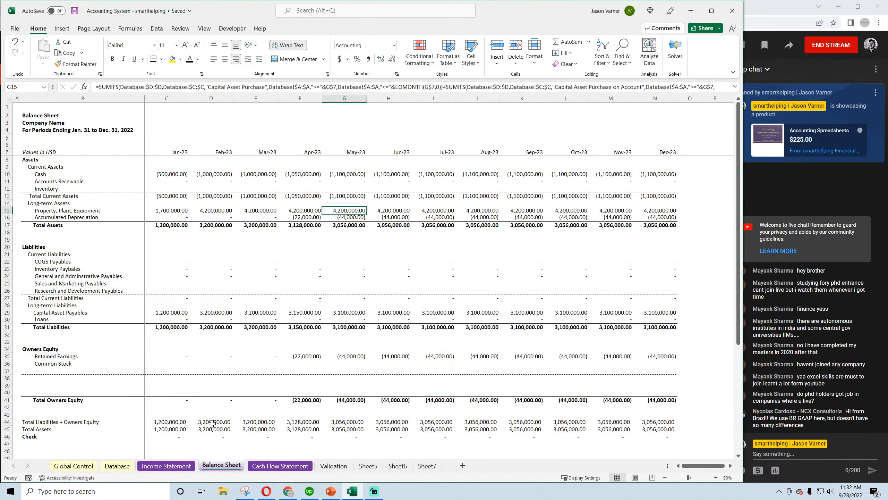
left_click(271, 466)
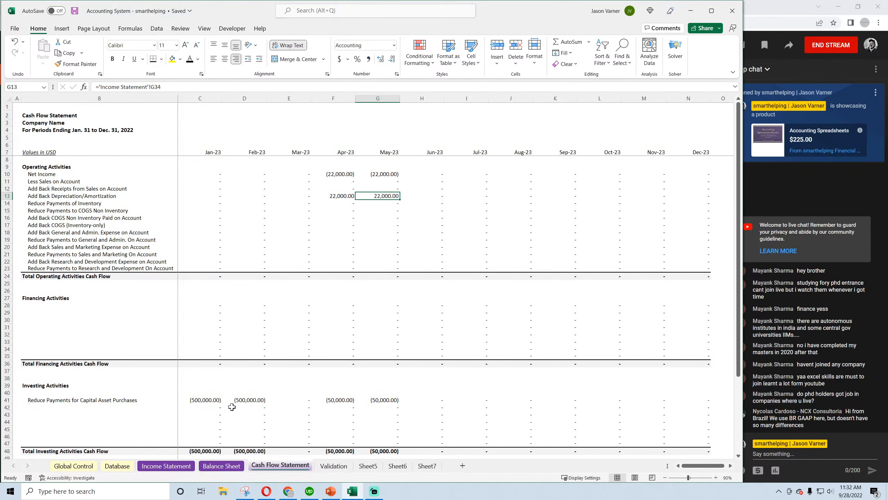
left_click(42, 306)
left_click(43, 313)
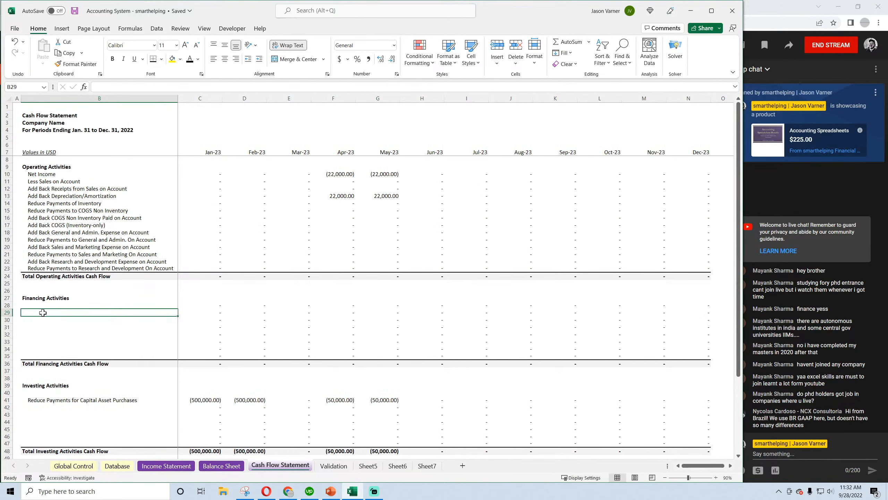
scroll(74, 337, "down", 4)
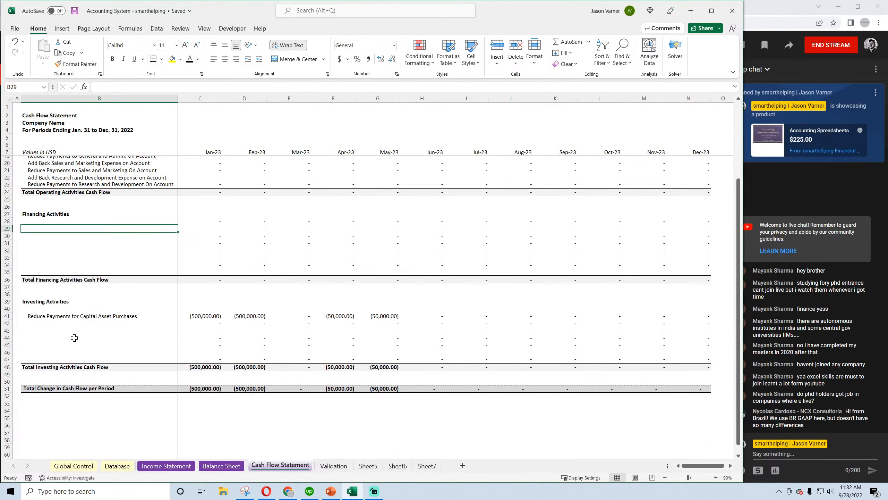
scroll(74, 337, "up", 4)
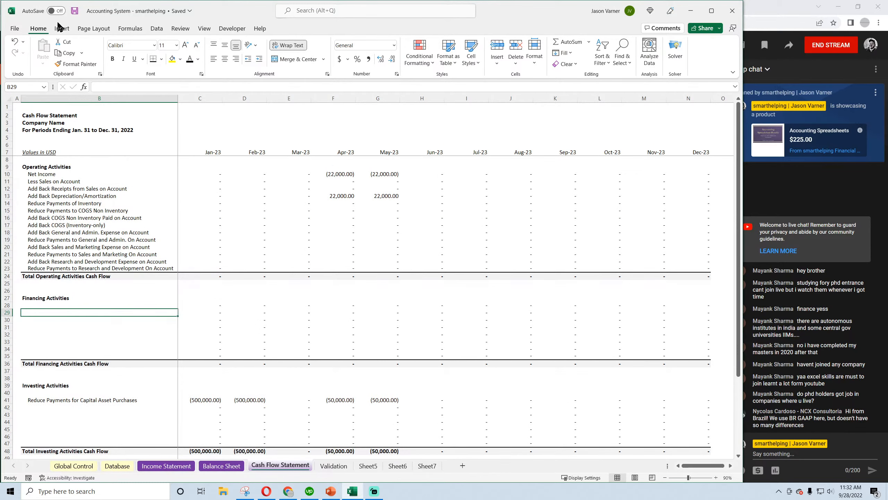
Step: Clear the contents of all sample transactions in A2:D9 on the Database sheet
left_click(178, 467)
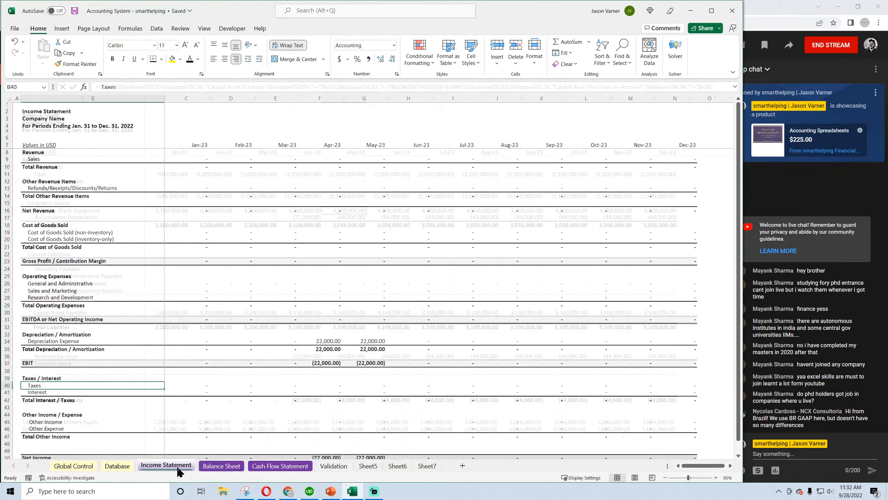
left_click(121, 468)
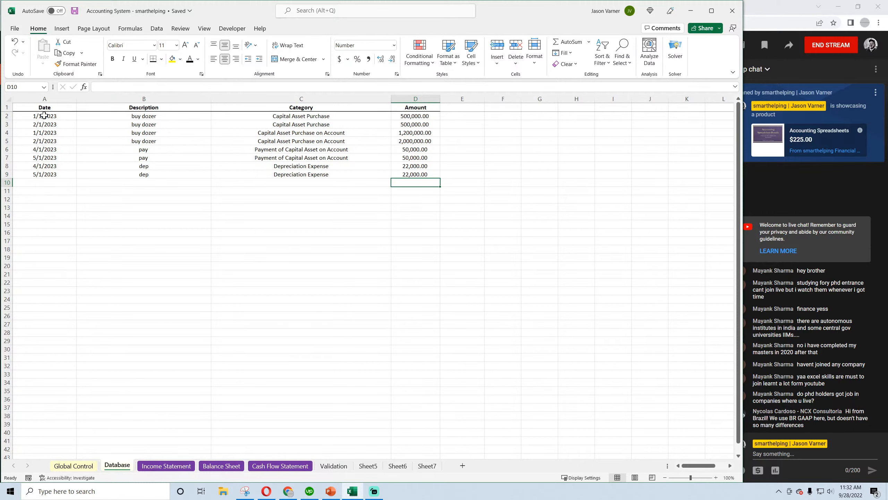
left_click_drag(45, 116, 416, 174)
right_click(402, 146)
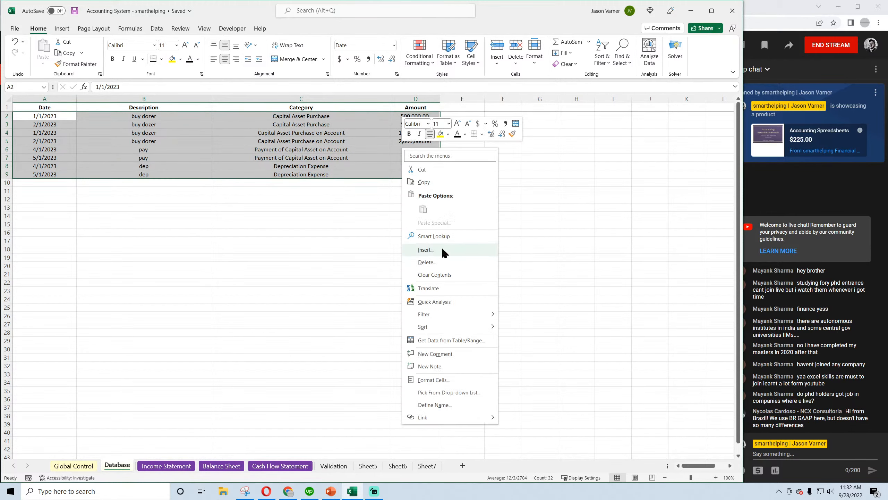
left_click(441, 275)
left_click(302, 279)
Step: Check the three financial statements and the Global Control sheet, and save the workbook
left_click(185, 465)
left_click(228, 465)
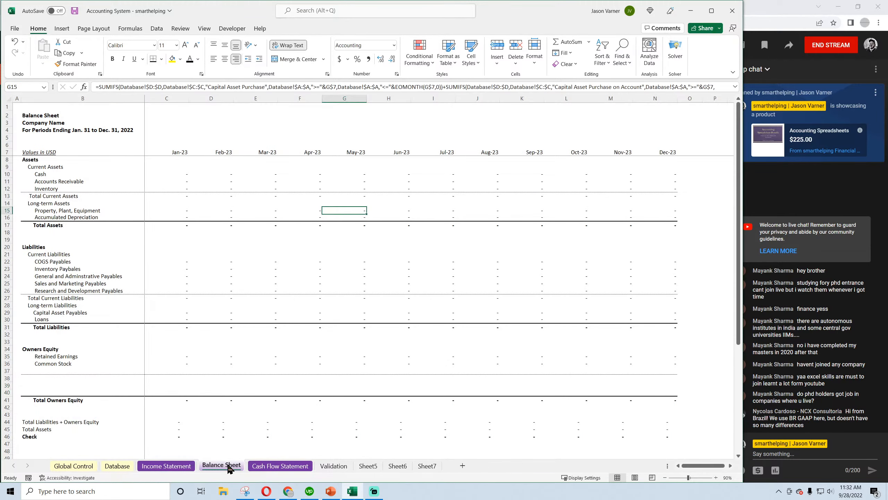
left_click(287, 466)
left_click(74, 465)
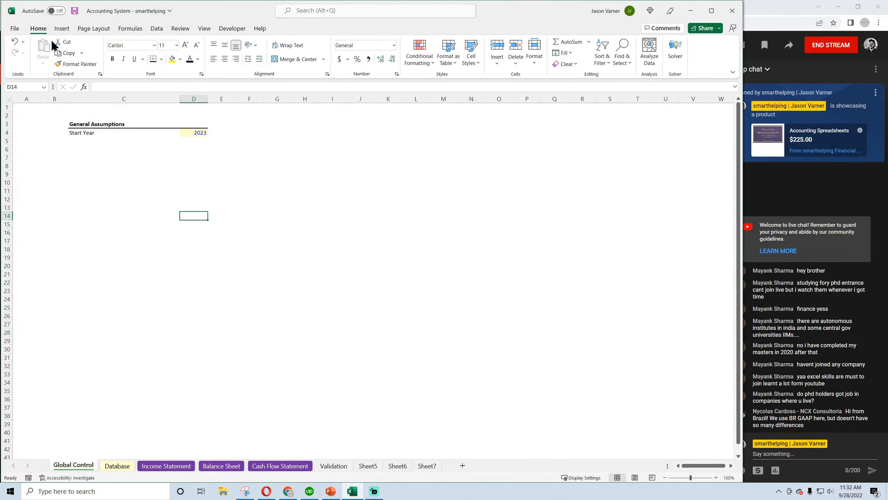
left_click(75, 11)
Step: Switch to Chrome and read the introduction and Buy All Spreadsheets offer on the smarthelping Financial Models page
left_click(288, 491)
left_click(160, 7)
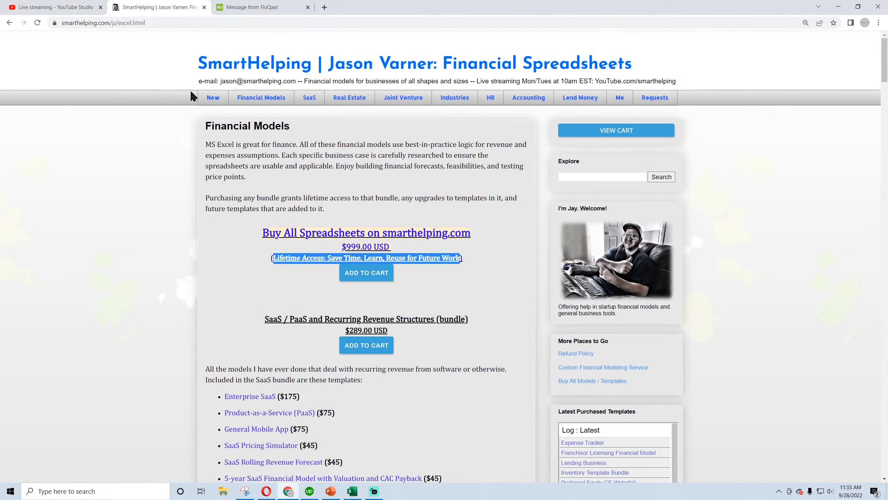
left_click_drag(208, 129, 423, 245)
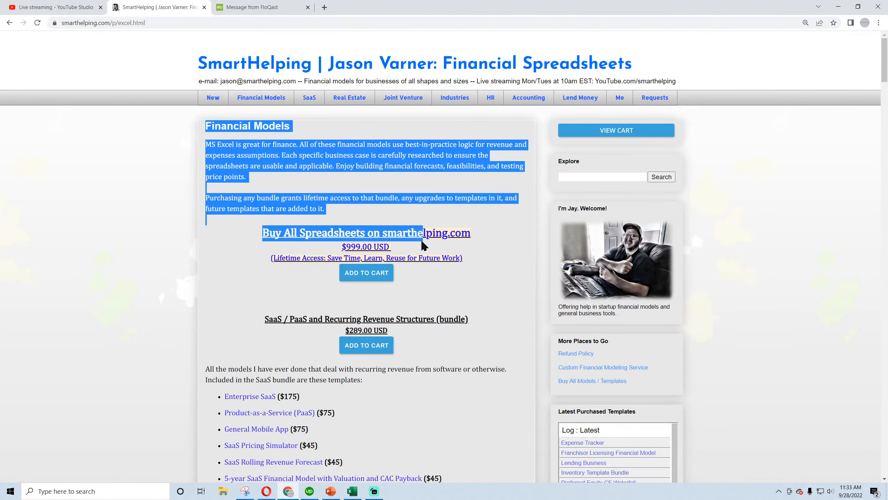
left_click(368, 258)
Step: Review the templates listed in the SaaS, Real Estate and Industry-Specific Financial Models bundles
scroll(241, 341, "down", 9)
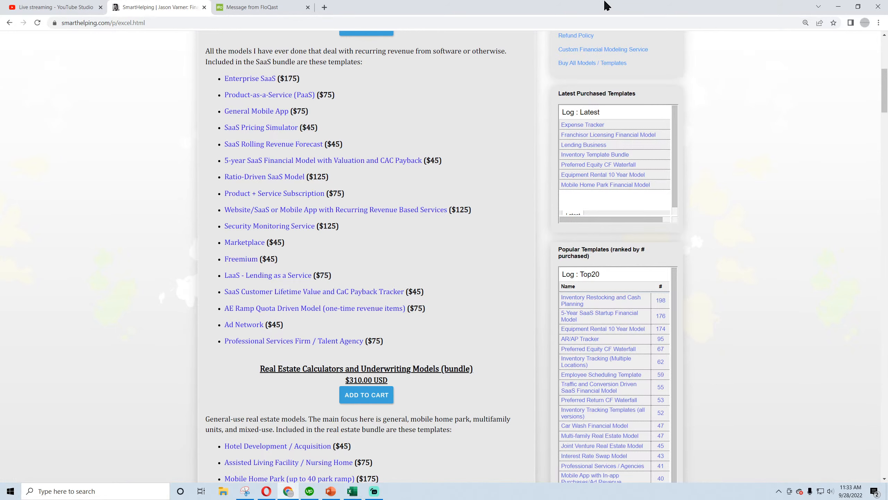
scroll(272, 251, "down", 9)
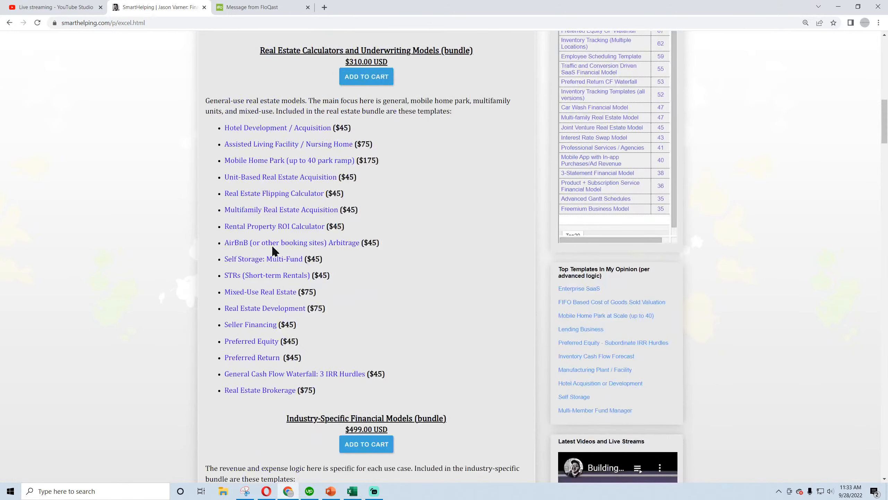
scroll(256, 224, "down", 5)
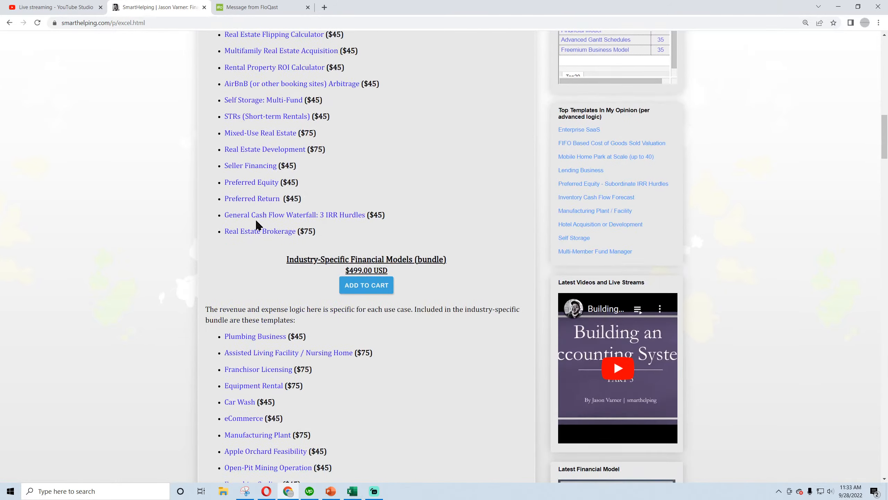
scroll(256, 224, "up", 5)
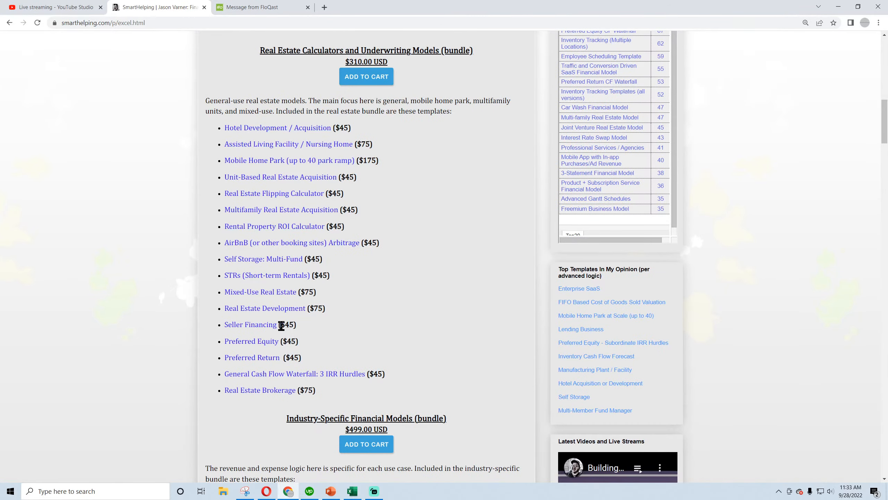
scroll(281, 326, "down", 9)
scroll(257, 208, "down", 9)
scroll(258, 208, "up", 5)
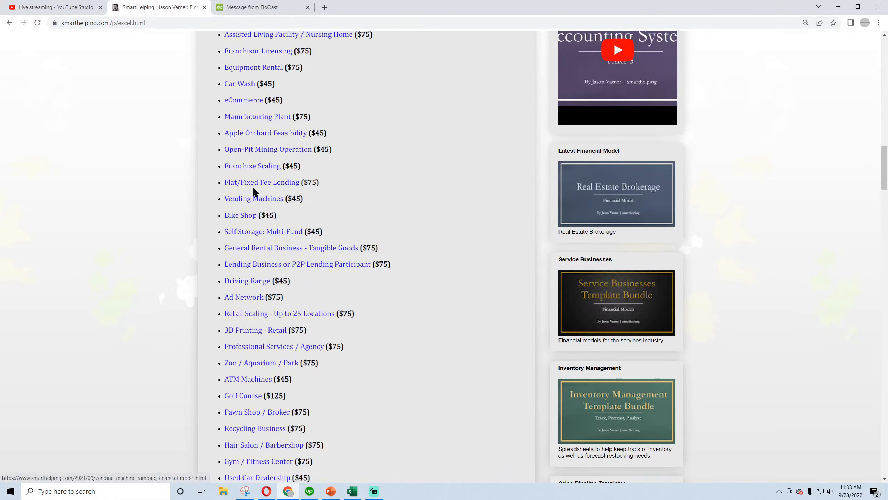
Step: Review the remaining industry-specific templates and the Joint Venture, Accounting and Finance, HR, Personal Finance and Google Sheets bundles
scroll(248, 138, "down", 9)
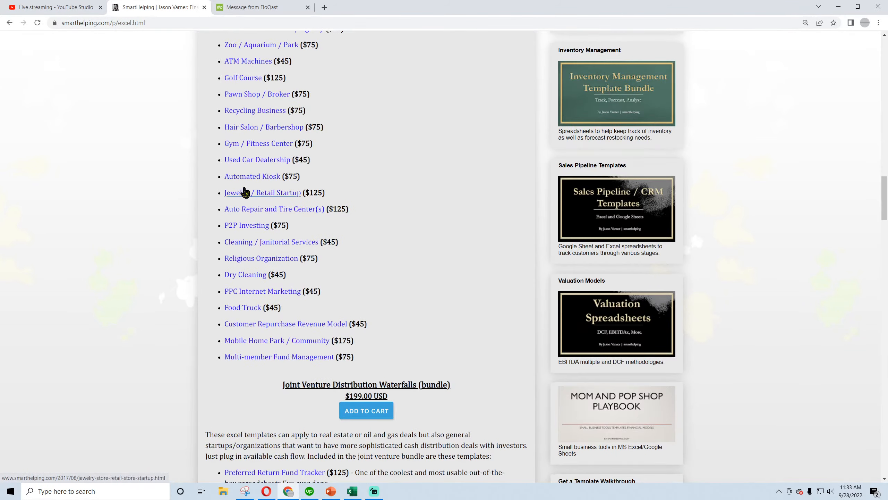
scroll(245, 192, "down", 9)
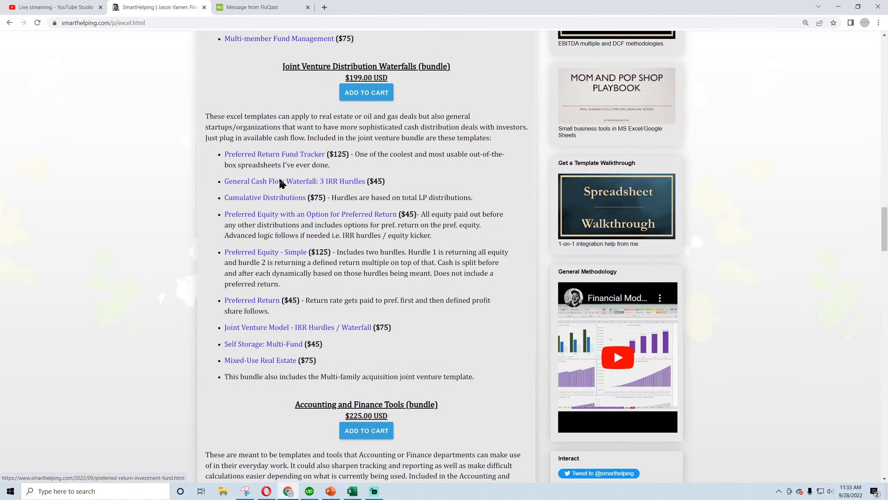
scroll(277, 279, "down", 9)
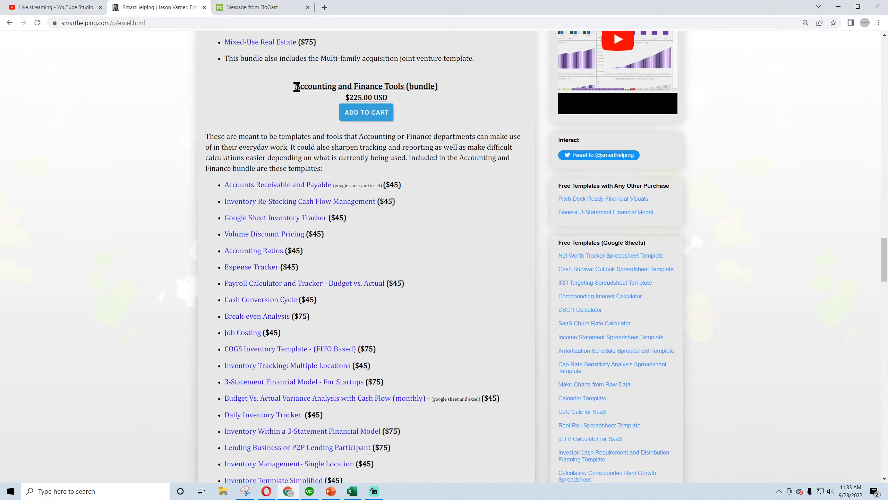
left_click_drag(297, 86, 400, 98)
left_click(344, 152)
scroll(259, 309, "down", 6)
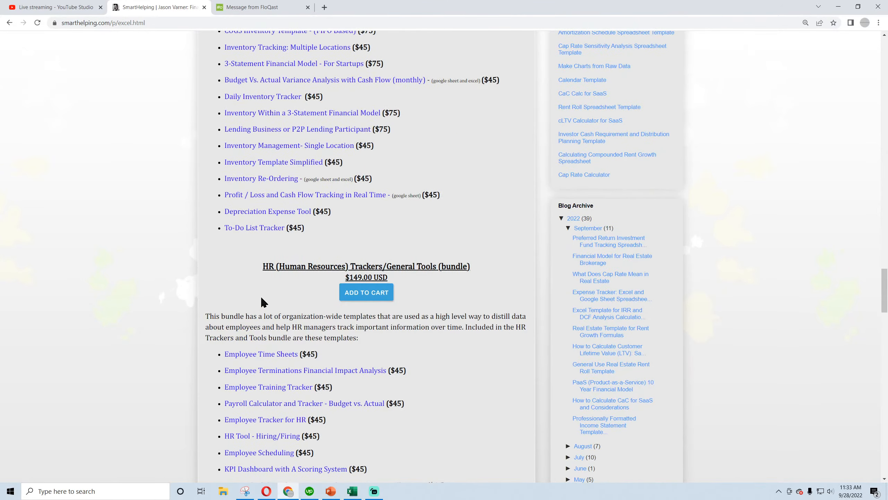
scroll(260, 296, "down", 3)
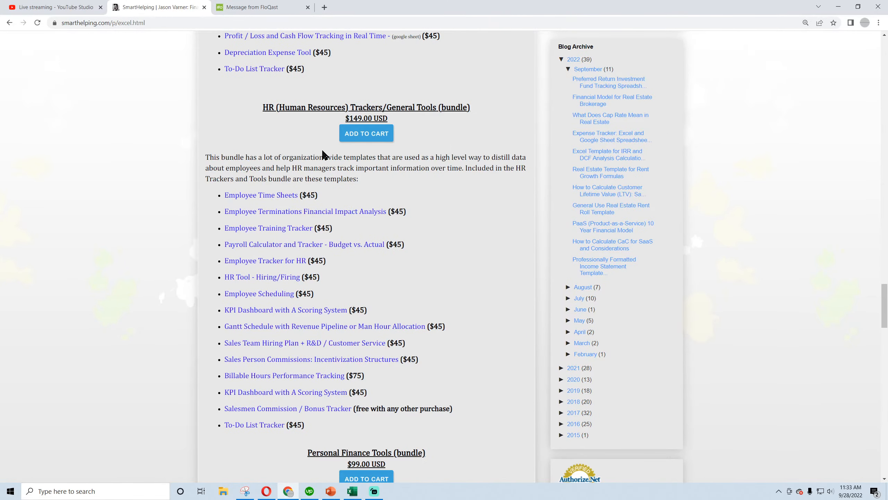
scroll(293, 172, "down", 6)
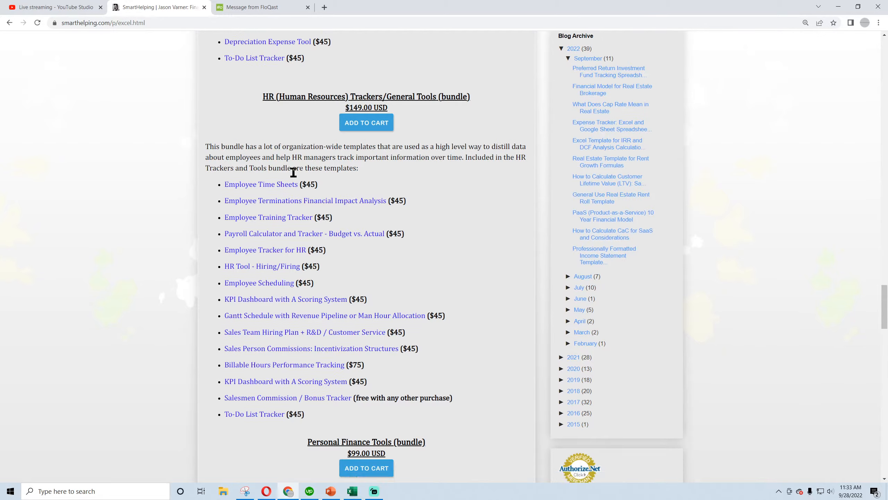
scroll(307, 215, "down", 3)
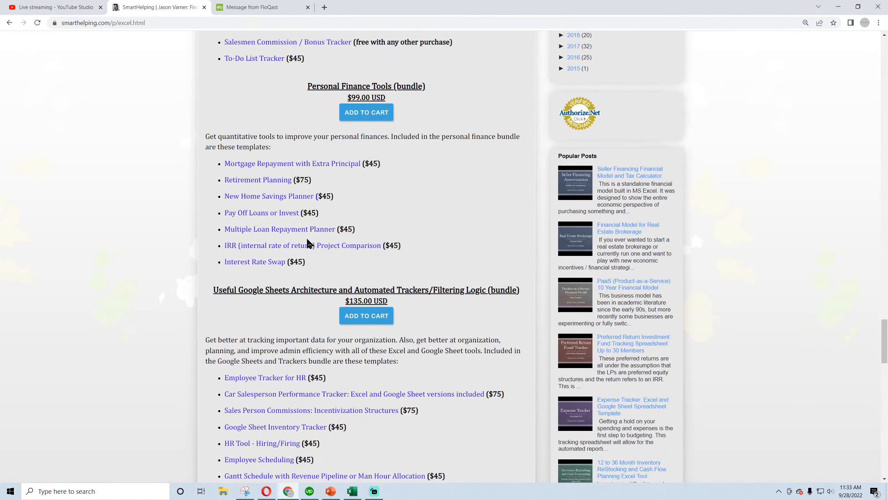
Step: Return to the beginning of the Financial Models page and close the FloQast message page
scroll(308, 239, "up", 10)
scroll(308, 239, "up", 10)
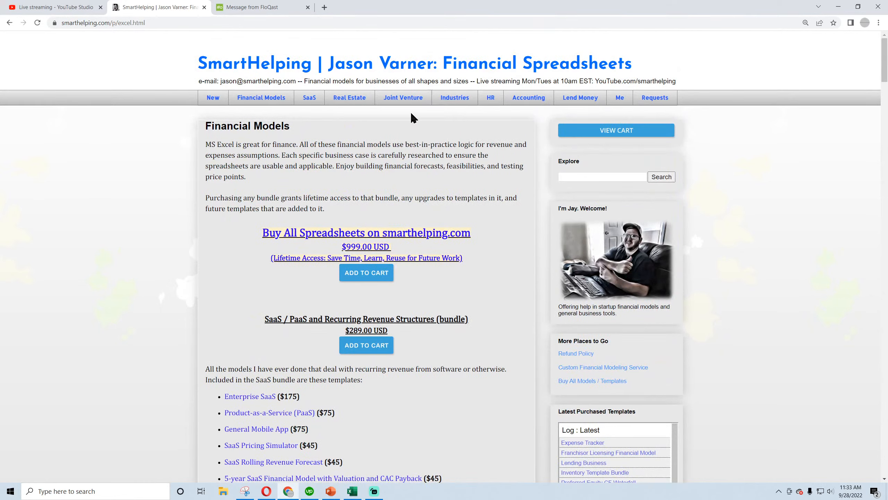
left_click(308, 7)
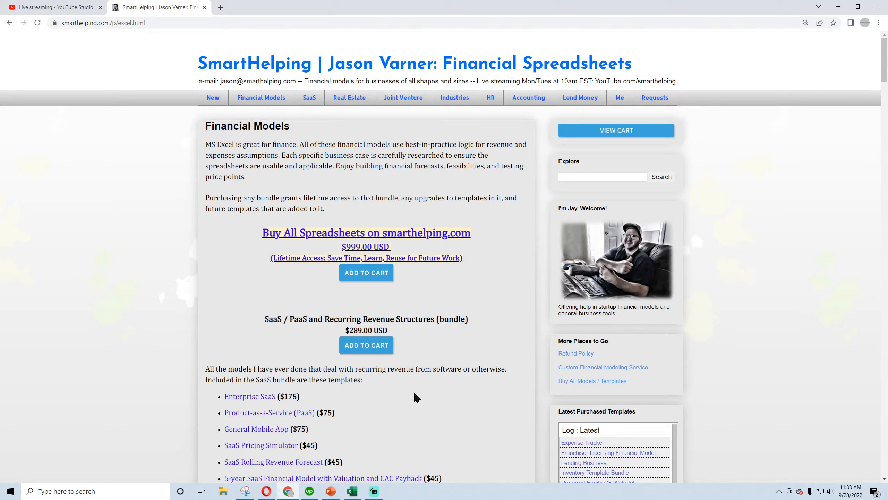